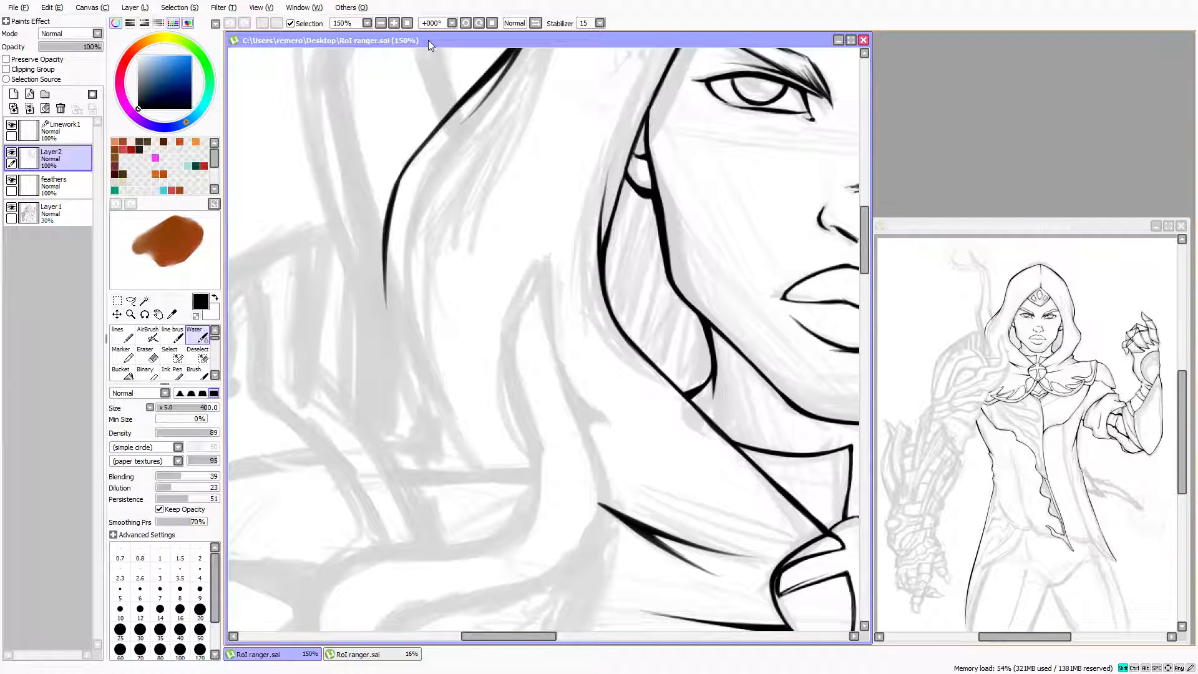
Go over the lower end of the hood's outer outline on Layer2 with the lines brush at size 14
{"action": "left_click", "coordinate": [127, 339]}
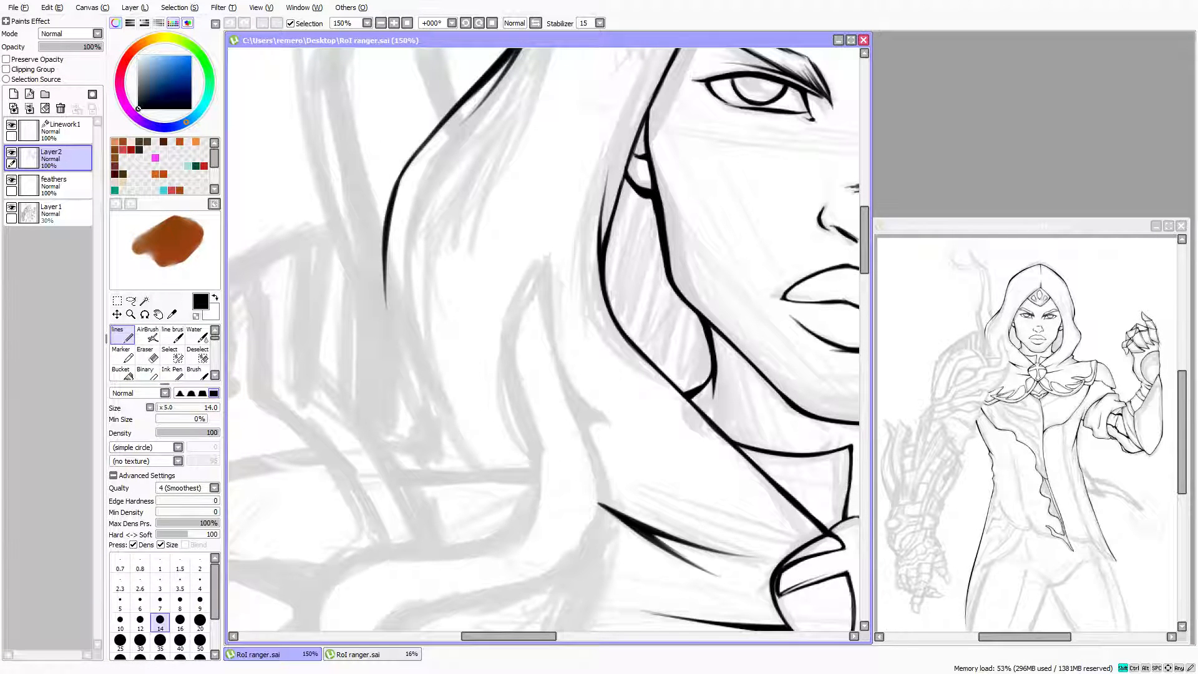
{"action": "key", "text": "alt+Tab"}
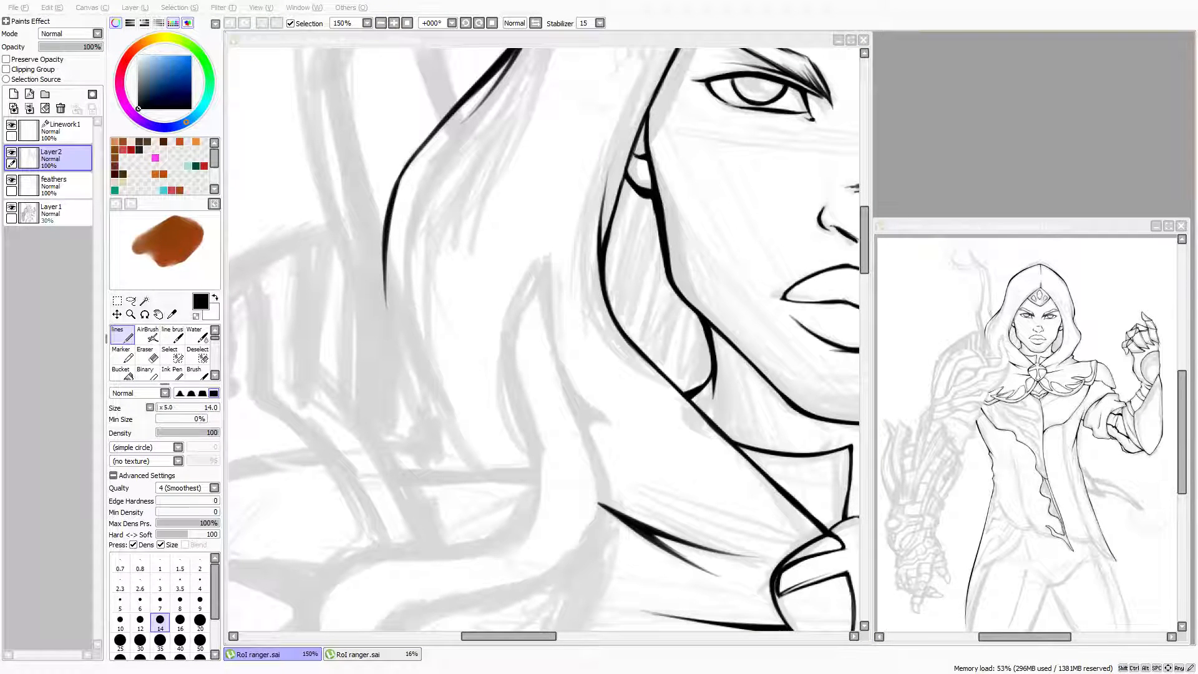
{"action": "key", "text": "alt+Tab"}
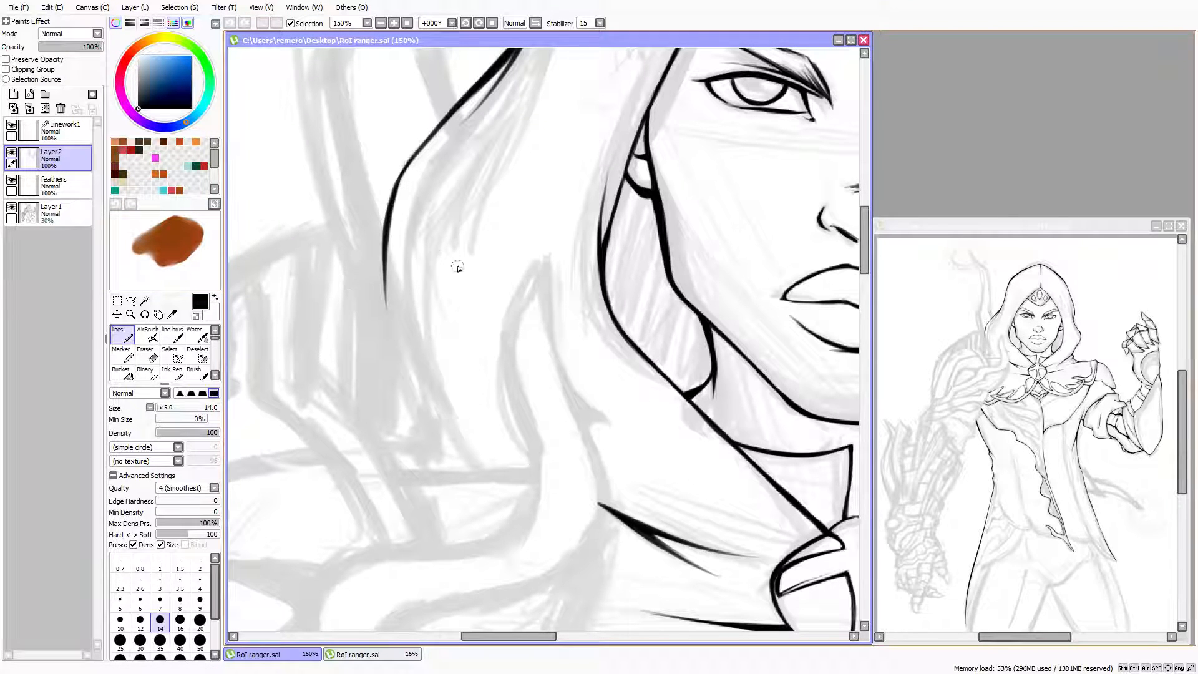
{"action": "scroll", "coordinate": [396, 310], "scroll_direction": "up", "scroll_amount": 4}
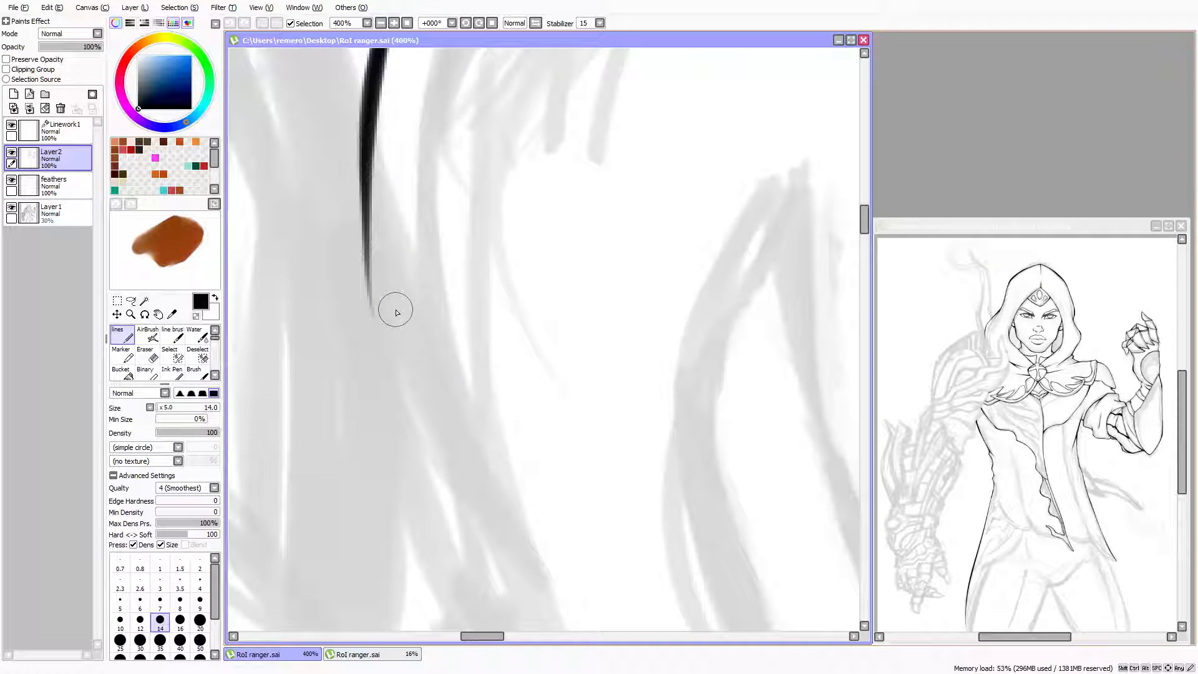
{"action": "scroll", "coordinate": [396, 310], "scroll_direction": "down", "scroll_amount": 3}
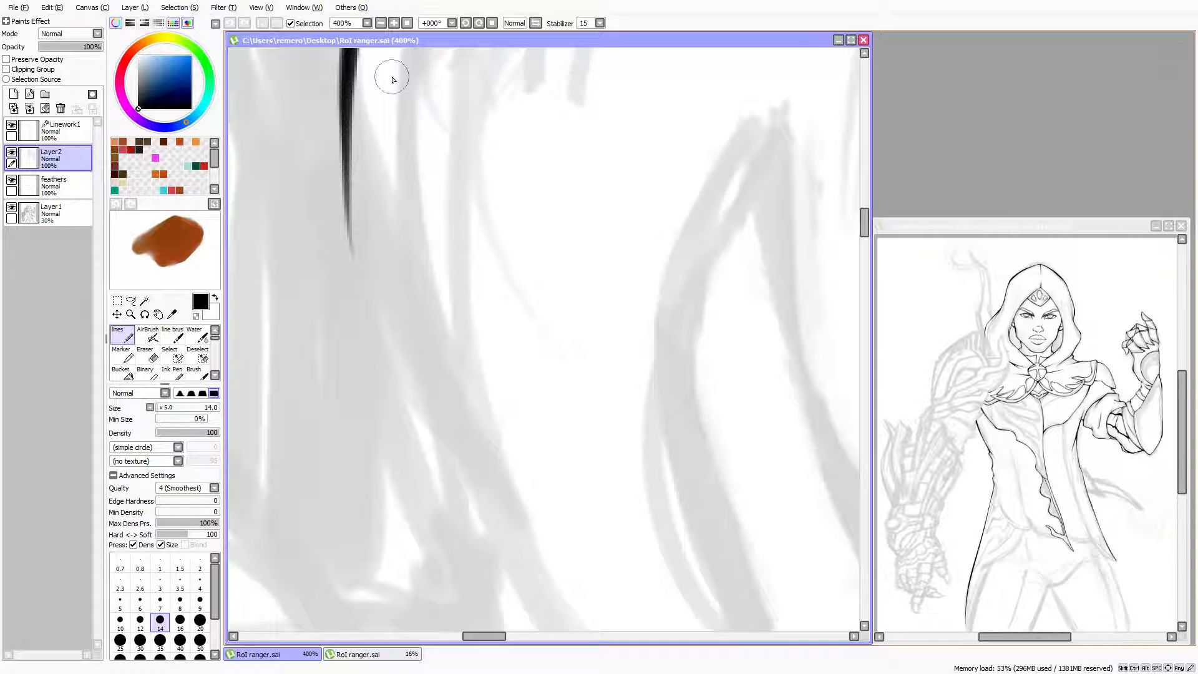
{"action": "left_click_drag", "start_coordinate": [349, 51], "coordinate": [347, 229]}
{"action": "scroll", "coordinate": [332, 219], "scroll_direction": "up", "scroll_amount": 1}
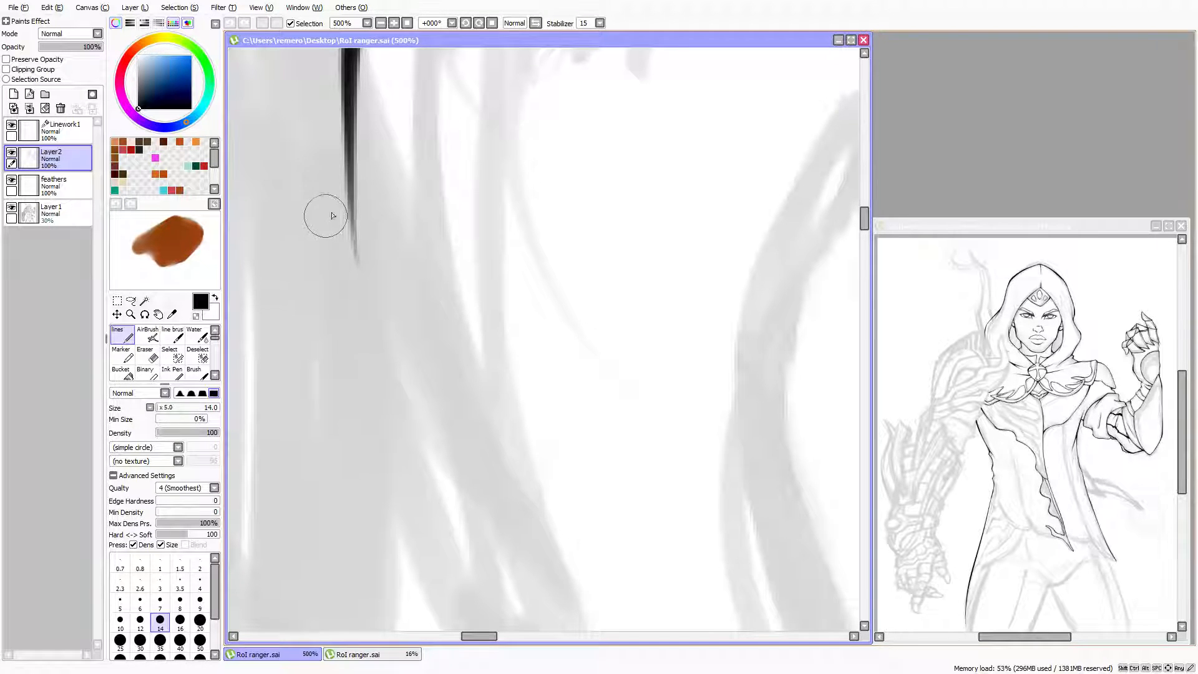
Extend the hood's outer outline down along the sketch curve, using the lines brush at size 9 and then 10
{"action": "key", "text": "bracketleft"}
{"action": "key", "text": "bracketleft"}
{"action": "key", "text": "bracketleft"}
{"action": "left_click_drag", "start_coordinate": [351, 189], "coordinate": [367, 274]}
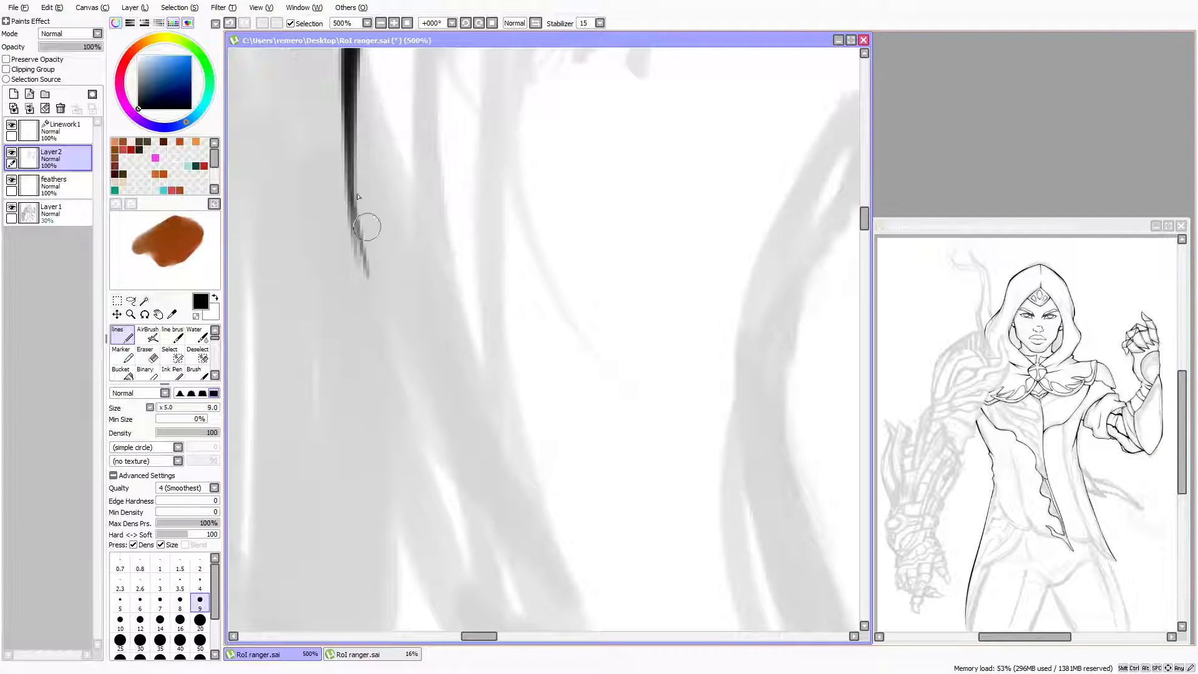
{"action": "key", "text": "bracketright"}
{"action": "mouse_move", "coordinate": [350, 181]}
{"action": "left_mouse_down"}
{"action": "mouse_move", "coordinate": [405, 361]}
{"action": "mouse_move", "coordinate": [385, 337]}
{"action": "left_mouse_up"}
{"action": "left_click_drag", "start_coordinate": [355, 226], "coordinate": [462, 459]}
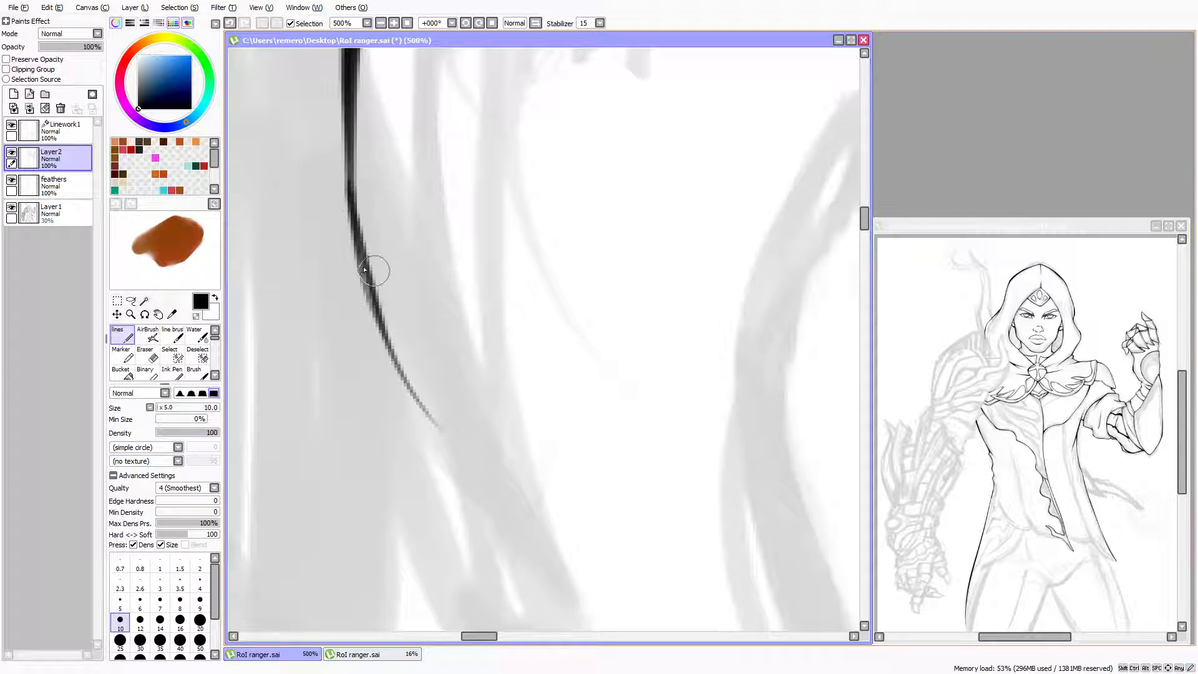
Thicken the newly drawn curve of the hood outline with short strokes and raise the lines brush size to 14
{"action": "left_click_drag", "start_coordinate": [366, 288], "coordinate": [373, 305]}
{"action": "left_click_drag", "start_coordinate": [354, 247], "coordinate": [376, 312]}
{"action": "mouse_move", "coordinate": [354, 246]}
{"action": "left_mouse_down"}
{"action": "mouse_move", "coordinate": [378, 320]}
{"action": "mouse_move", "coordinate": [324, 320]}
{"action": "left_mouse_up"}
{"action": "key", "text": "bracketright"}
{"action": "key", "text": "bracketright"}
Lengthen the hood outline's tapered end at brush size 10 and thicken the curve above it at size 12
{"action": "scroll", "coordinate": [355, 340], "scroll_direction": "down", "scroll_amount": 2}
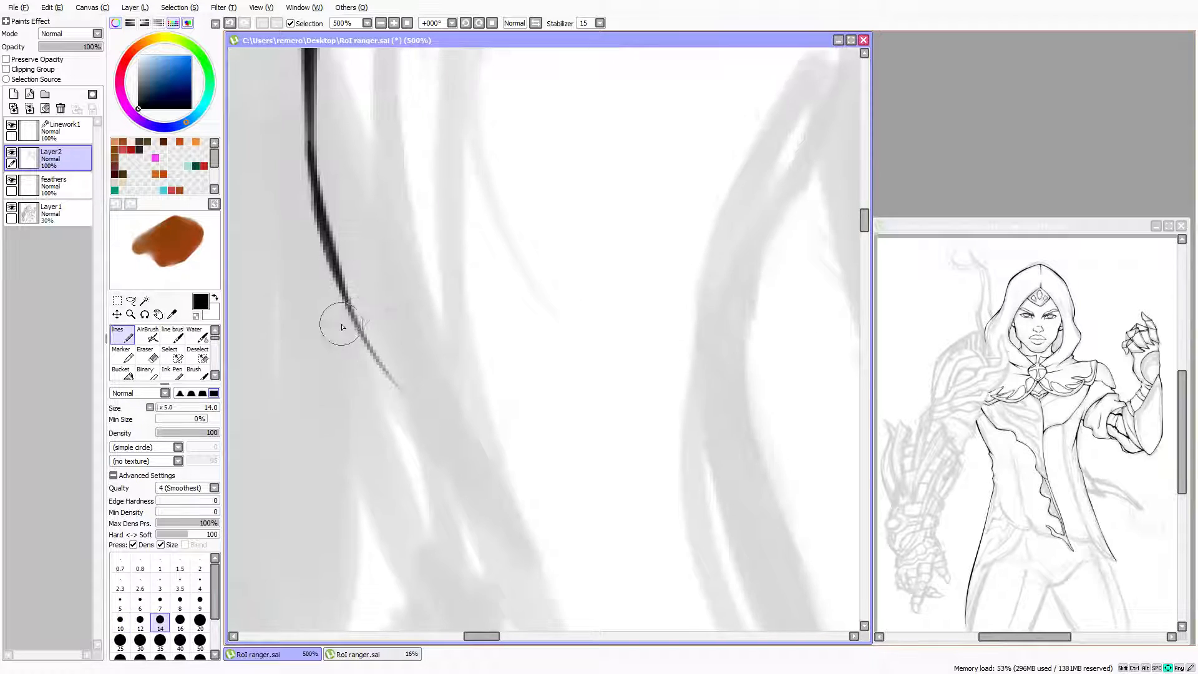
{"action": "key", "text": "bracketleft"}
{"action": "key", "text": "bracketleft"}
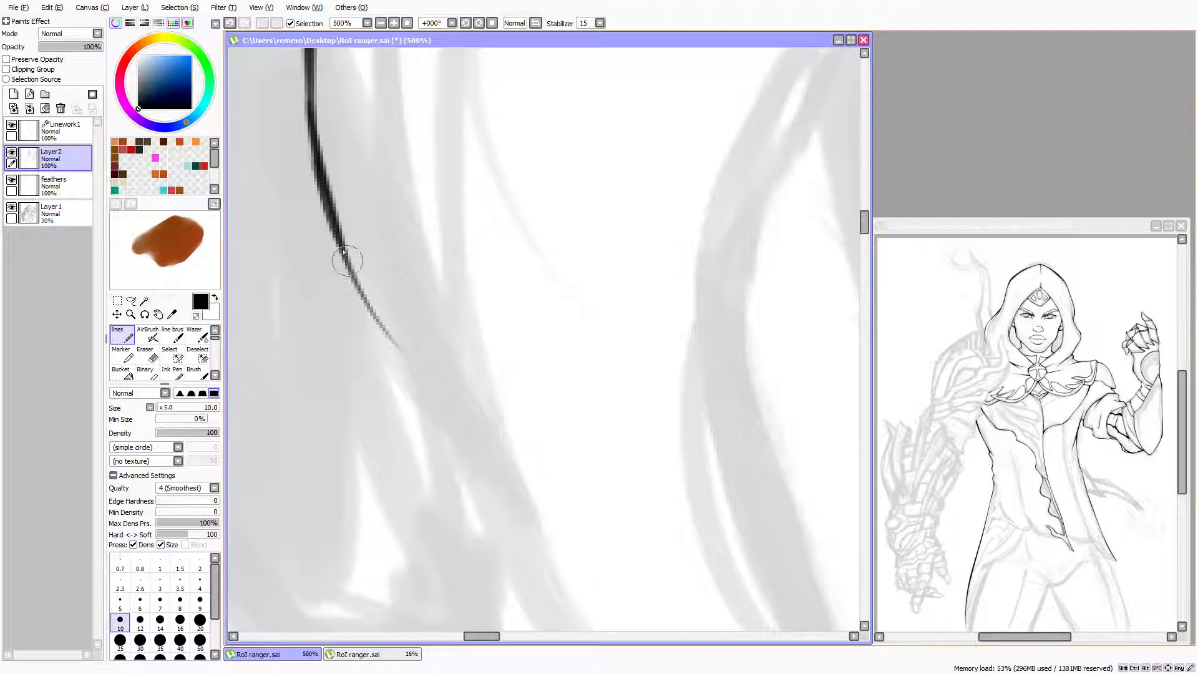
{"action": "left_click_drag", "start_coordinate": [347, 243], "coordinate": [436, 463]}
{"action": "key", "text": "bracketright"}
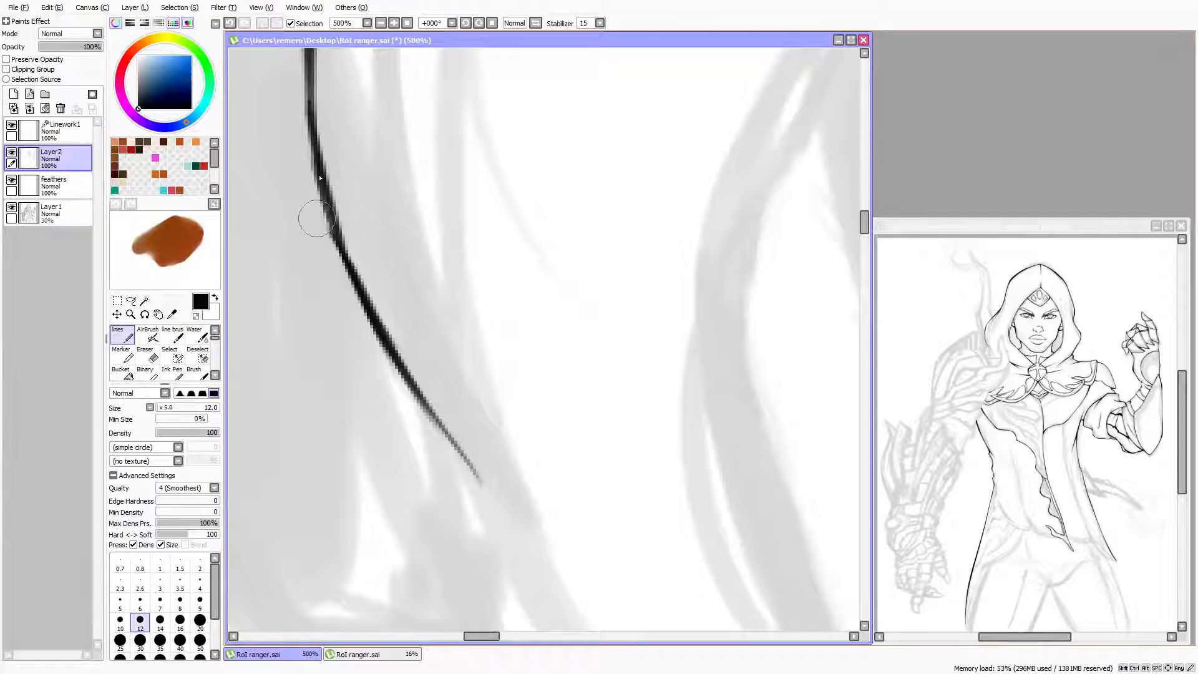
{"action": "mouse_move", "coordinate": [318, 150]}
{"action": "left_mouse_down"}
{"action": "mouse_move", "coordinate": [339, 266]}
{"action": "mouse_move", "coordinate": [366, 323]}
{"action": "left_mouse_up"}
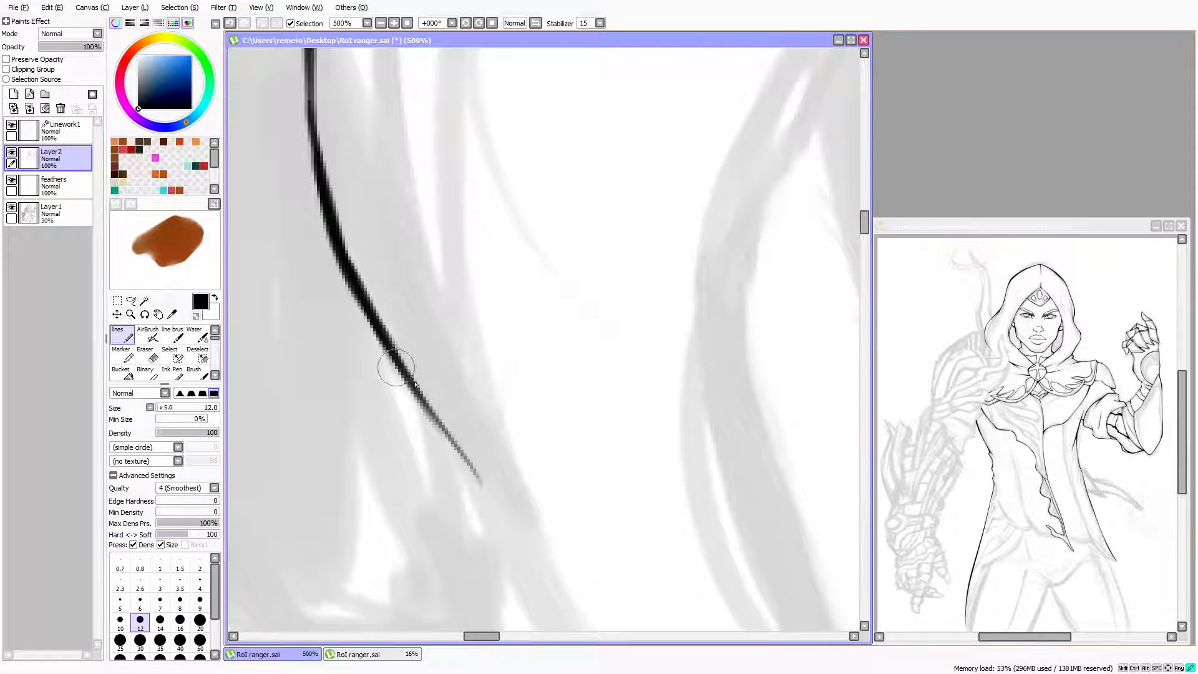
Thicken the upper stretch of the hood outline with overlapping size 12 strokes blending into the lower curve
{"action": "scroll", "coordinate": [294, 122], "scroll_direction": "up", "scroll_amount": 3}
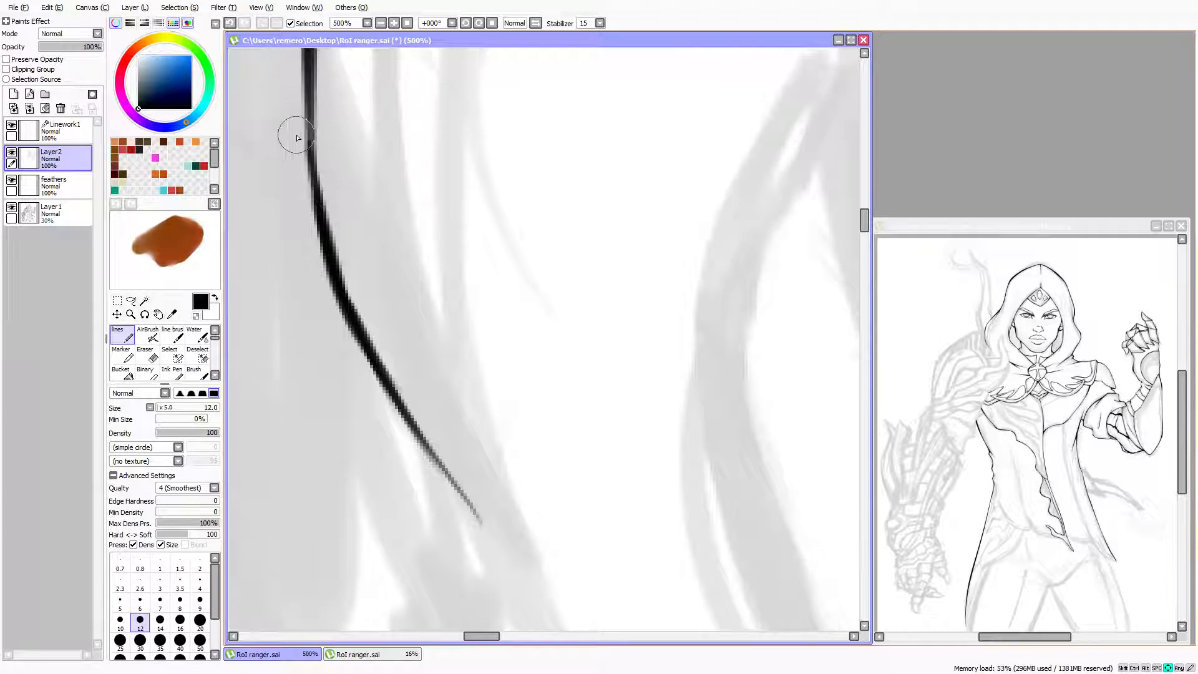
{"action": "mouse_move", "coordinate": [308, 105]}
{"action": "left_mouse_down"}
{"action": "mouse_move", "coordinate": [309, 229]}
{"action": "mouse_move", "coordinate": [311, 98]}
{"action": "mouse_move", "coordinate": [335, 291]}
{"action": "left_mouse_up"}
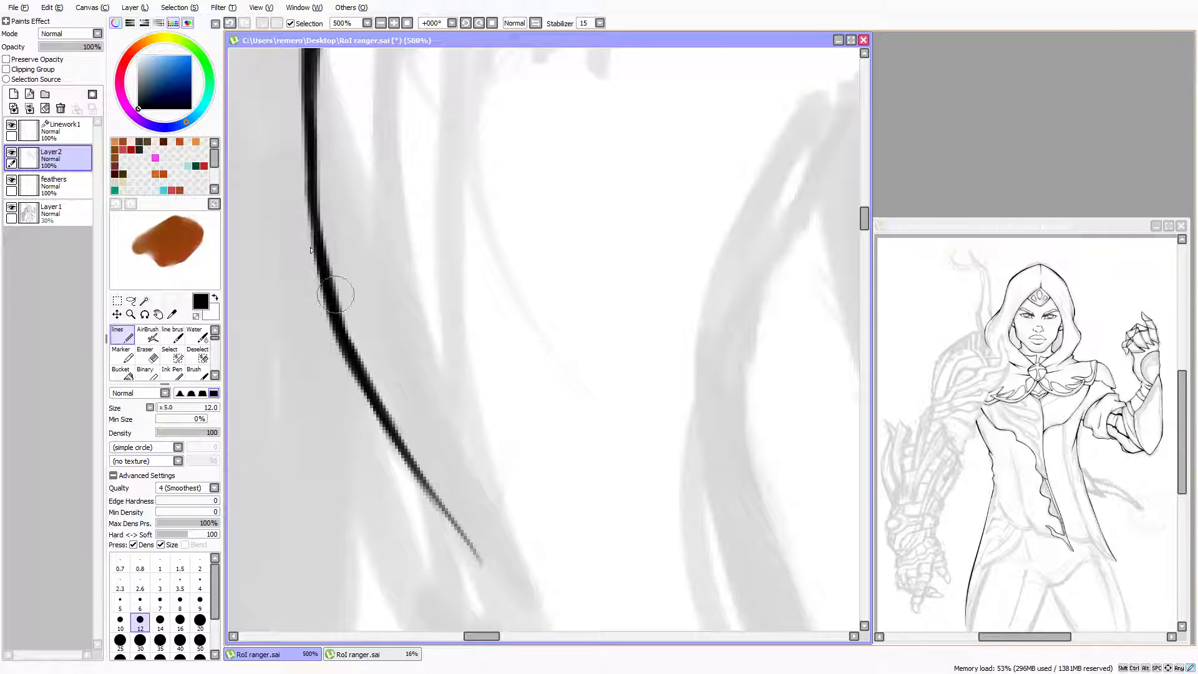
{"action": "left_click_drag", "start_coordinate": [310, 138], "coordinate": [342, 321]}
{"action": "scroll", "coordinate": [312, 125], "scroll_direction": "up", "scroll_amount": 5}
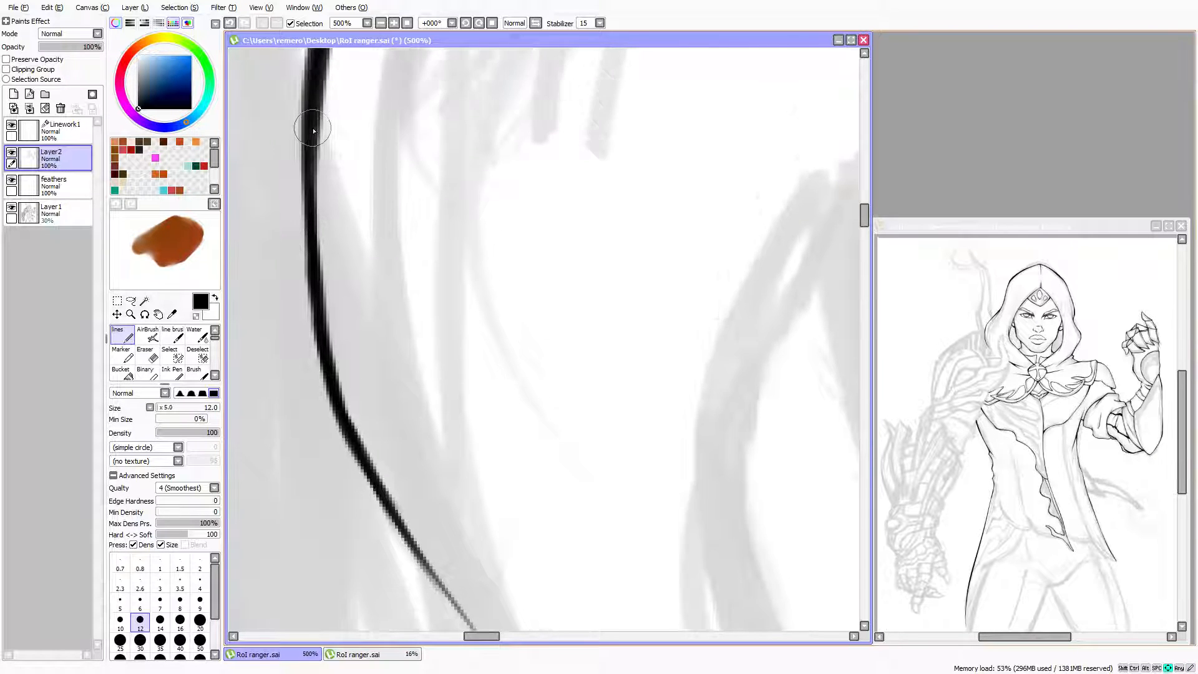
{"action": "key", "text": "Up"}
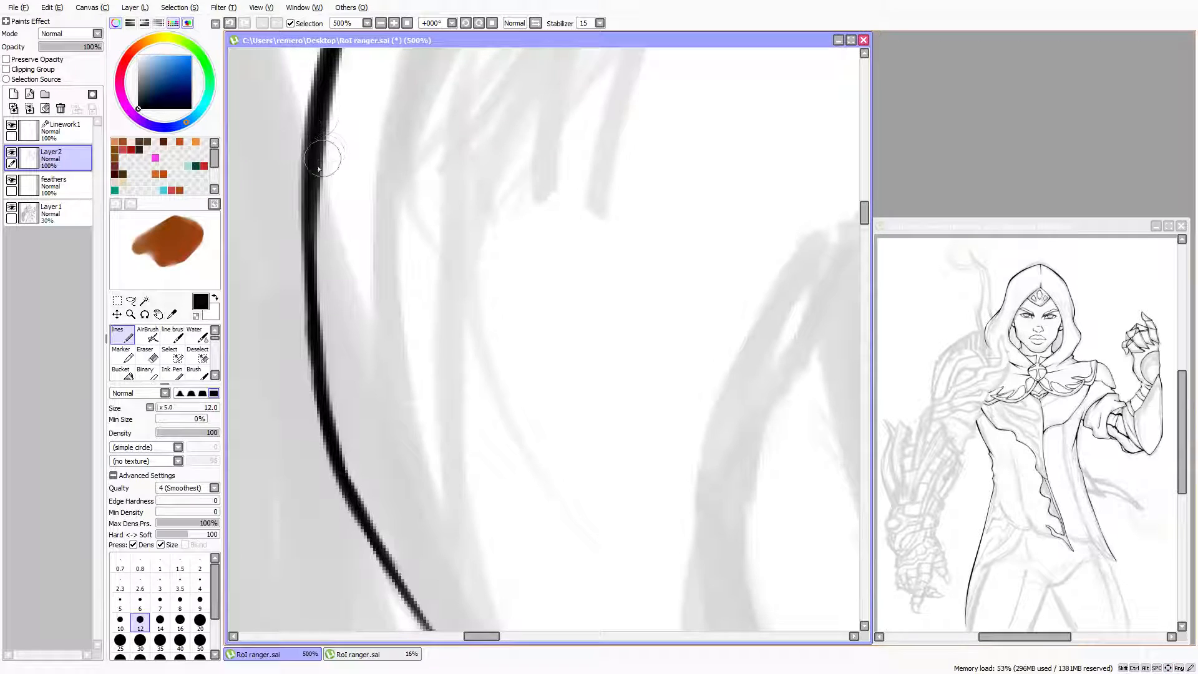
{"action": "mouse_move", "coordinate": [317, 111]}
{"action": "left_mouse_down"}
{"action": "mouse_move", "coordinate": [291, 161]}
{"action": "mouse_move", "coordinate": [309, 241]}
{"action": "left_mouse_up"}
{"action": "left_click_drag", "start_coordinate": [314, 173], "coordinate": [335, 345]}
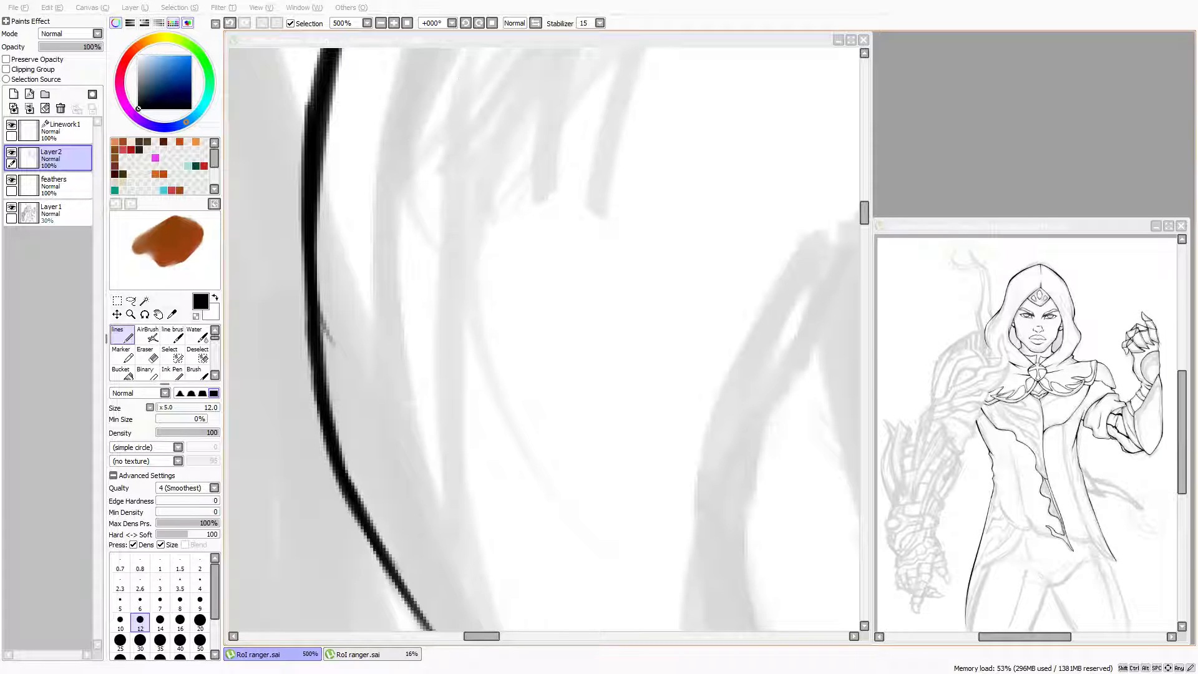
Erase the stray mark beside the inner edge of the hood outline
{"action": "left_click", "coordinate": [458, 41]}
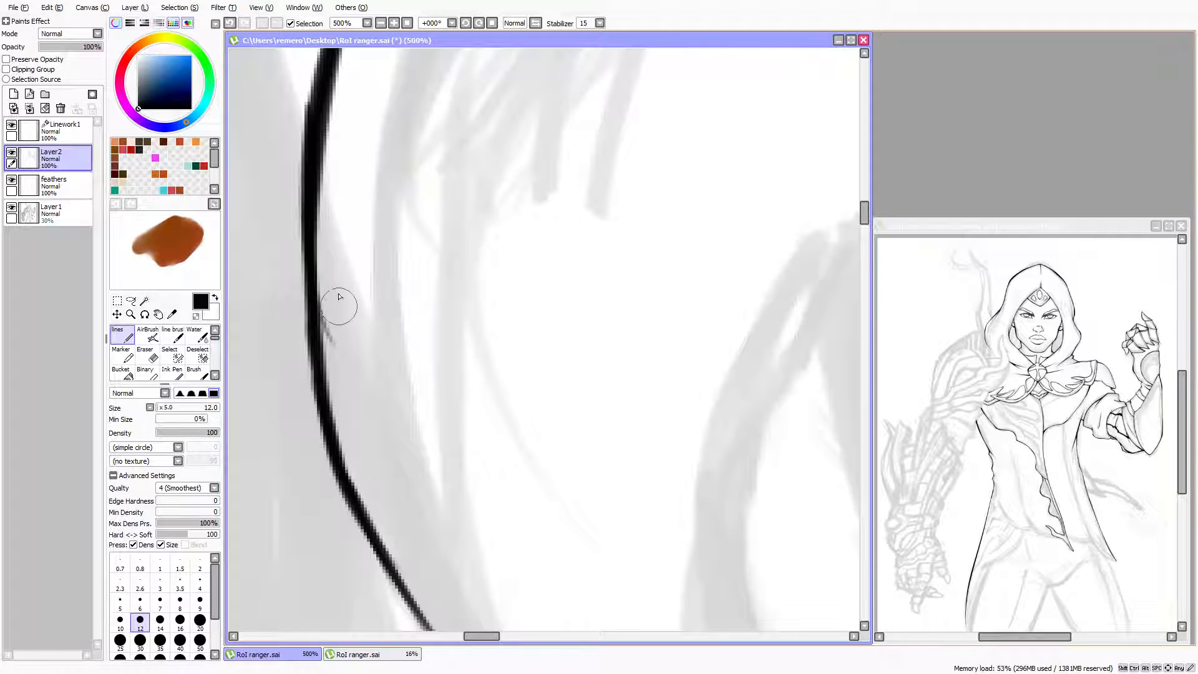
{"action": "left_click", "coordinate": [148, 354]}
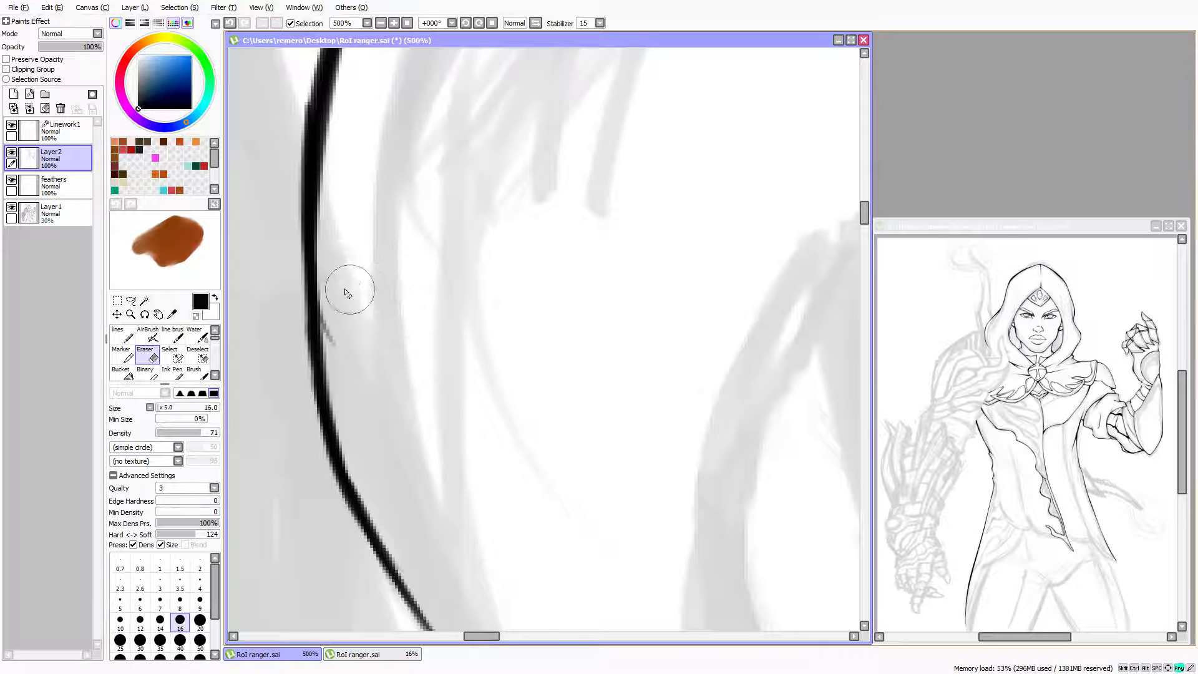
{"action": "left_click_drag", "start_coordinate": [332, 343], "coordinate": [324, 322]}
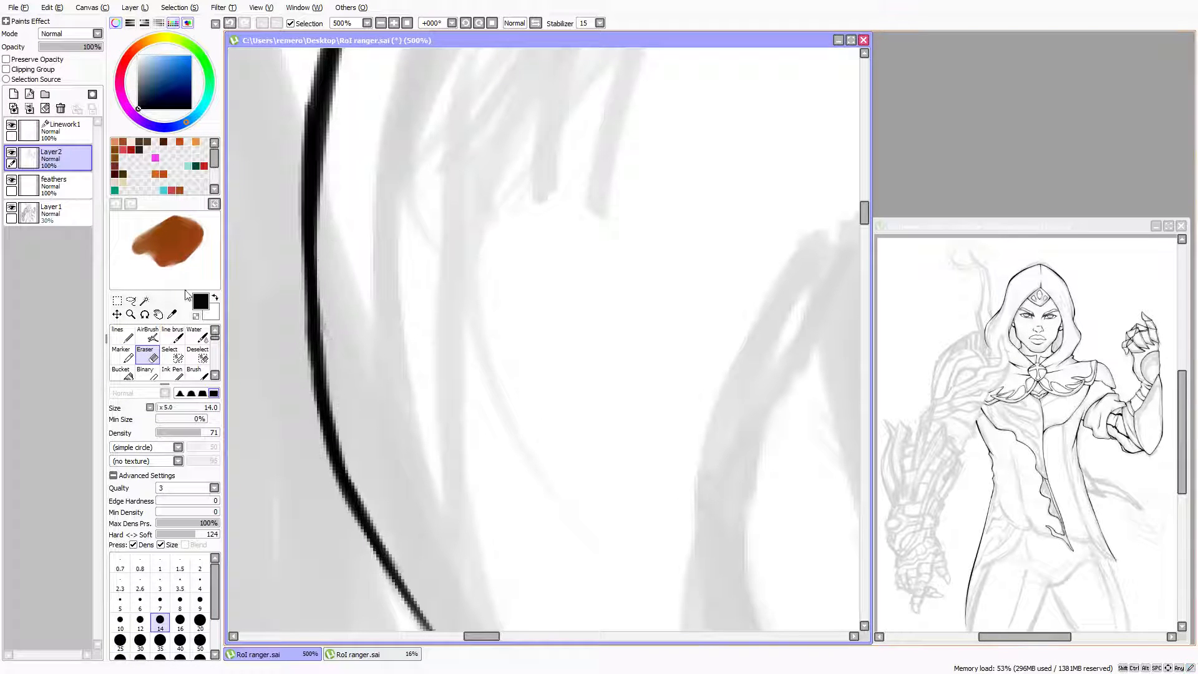
Build up the outer side of the hood outline's bend with lines brush strokes at sizes 12 and 14, filling the gap
{"action": "left_click", "coordinate": [130, 339]}
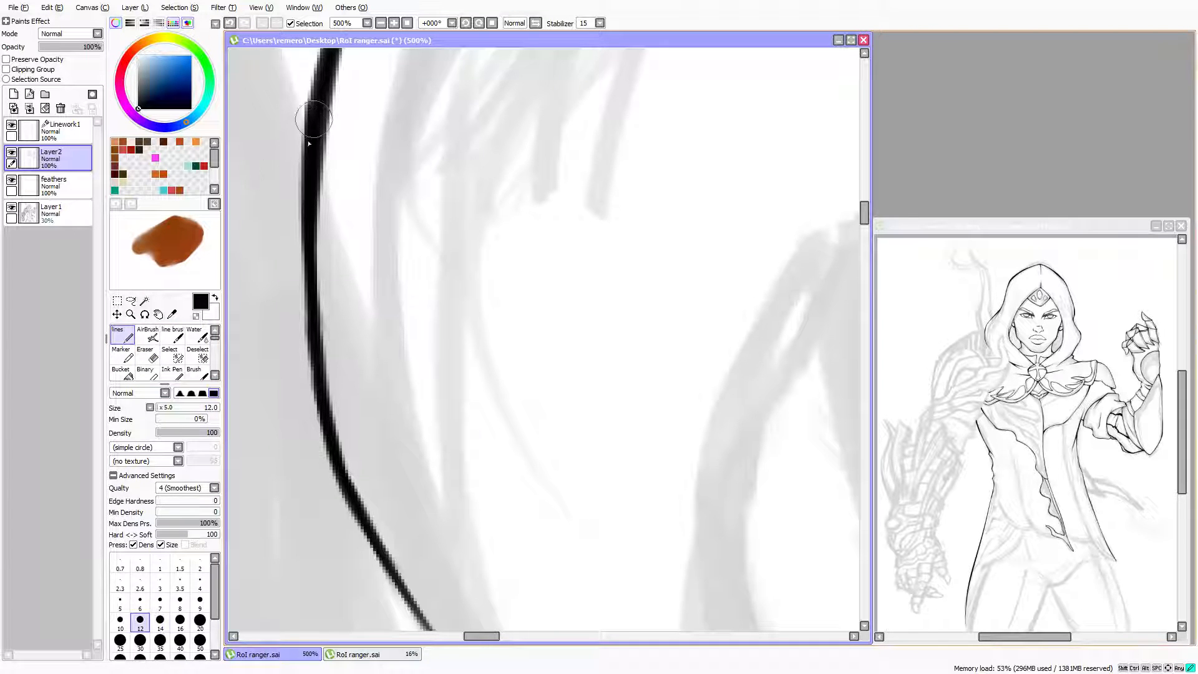
{"action": "left_click_drag", "start_coordinate": [312, 134], "coordinate": [287, 237]}
{"action": "left_click_drag", "start_coordinate": [310, 124], "coordinate": [309, 353]}
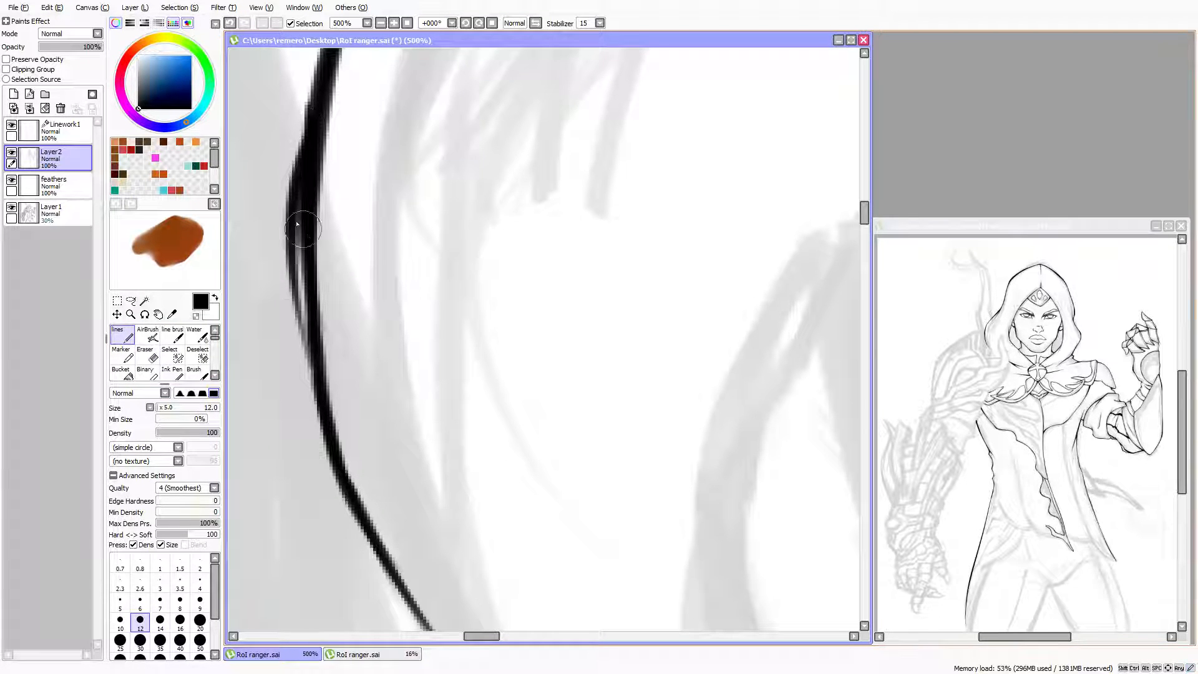
{"action": "key", "text": "]"}
{"action": "mouse_move", "coordinate": [299, 178]}
{"action": "left_mouse_down"}
{"action": "mouse_move", "coordinate": [289, 301]}
{"action": "mouse_move", "coordinate": [318, 386]}
{"action": "left_mouse_up"}
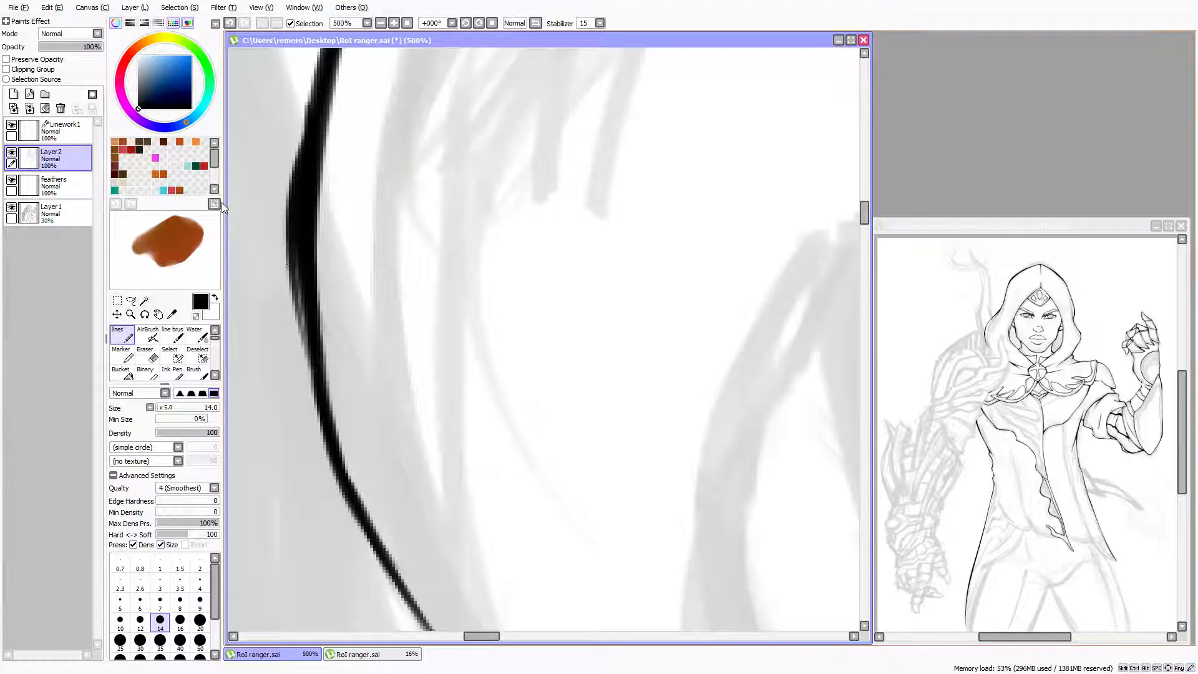
Trim the bulge from the outer edge of the hood outline's bend with the eraser, using sizes 14 and 12
{"action": "scroll", "coordinate": [288, 221], "scroll_direction": "down", "scroll_amount": 3}
{"action": "scroll", "coordinate": [308, 219], "scroll_direction": "up", "scroll_amount": 2}
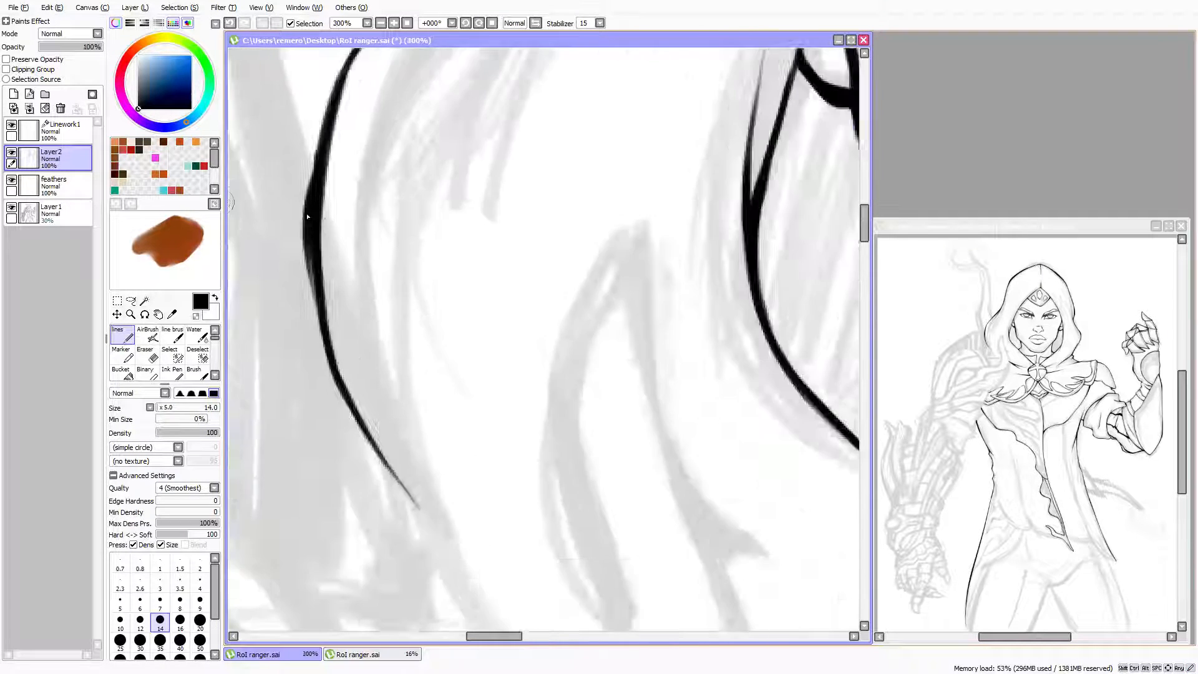
{"action": "mouse_move", "coordinate": [313, 214]}
{"action": "left_mouse_down"}
{"action": "mouse_move", "coordinate": [313, 235]}
{"action": "mouse_move", "coordinate": [393, 236]}
{"action": "left_mouse_up"}
{"action": "left_click", "coordinate": [148, 359]}
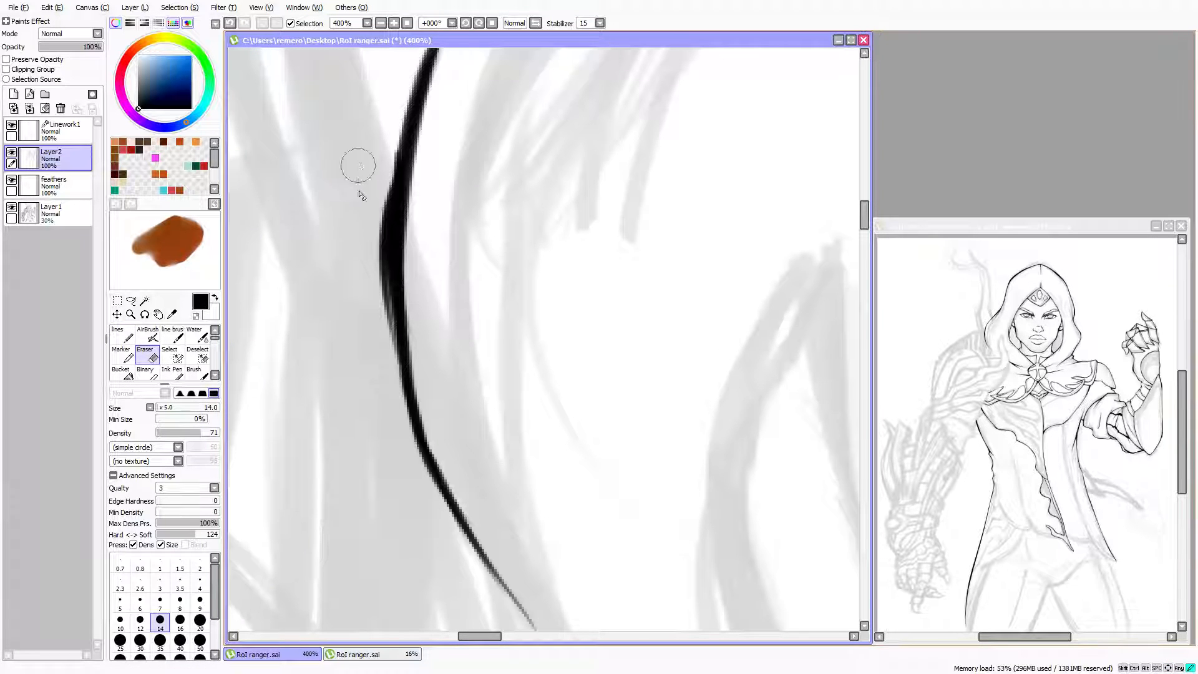
{"action": "mouse_move", "coordinate": [378, 160]}
{"action": "left_mouse_down"}
{"action": "mouse_move", "coordinate": [373, 343]}
{"action": "mouse_move", "coordinate": [364, 316]}
{"action": "left_mouse_up"}
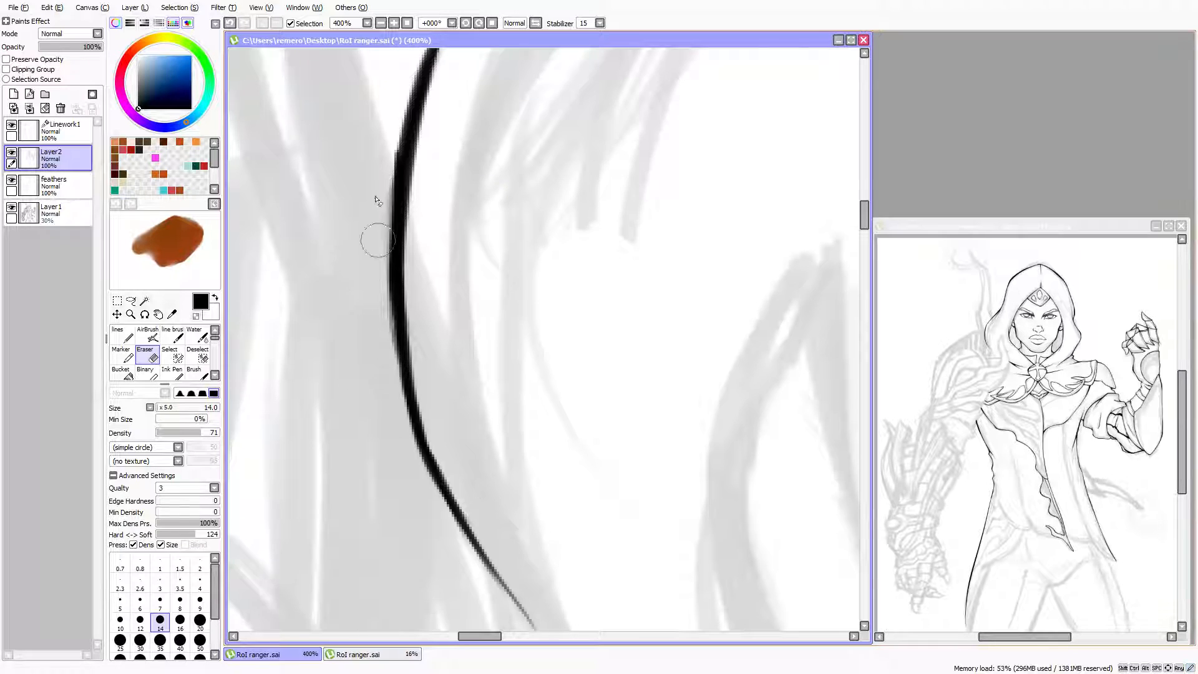
{"action": "mouse_move", "coordinate": [390, 115]}
{"action": "left_mouse_down"}
{"action": "mouse_move", "coordinate": [383, 263]}
{"action": "mouse_move", "coordinate": [362, 326]}
{"action": "left_mouse_up"}
{"action": "left_click", "coordinate": [123, 335]}
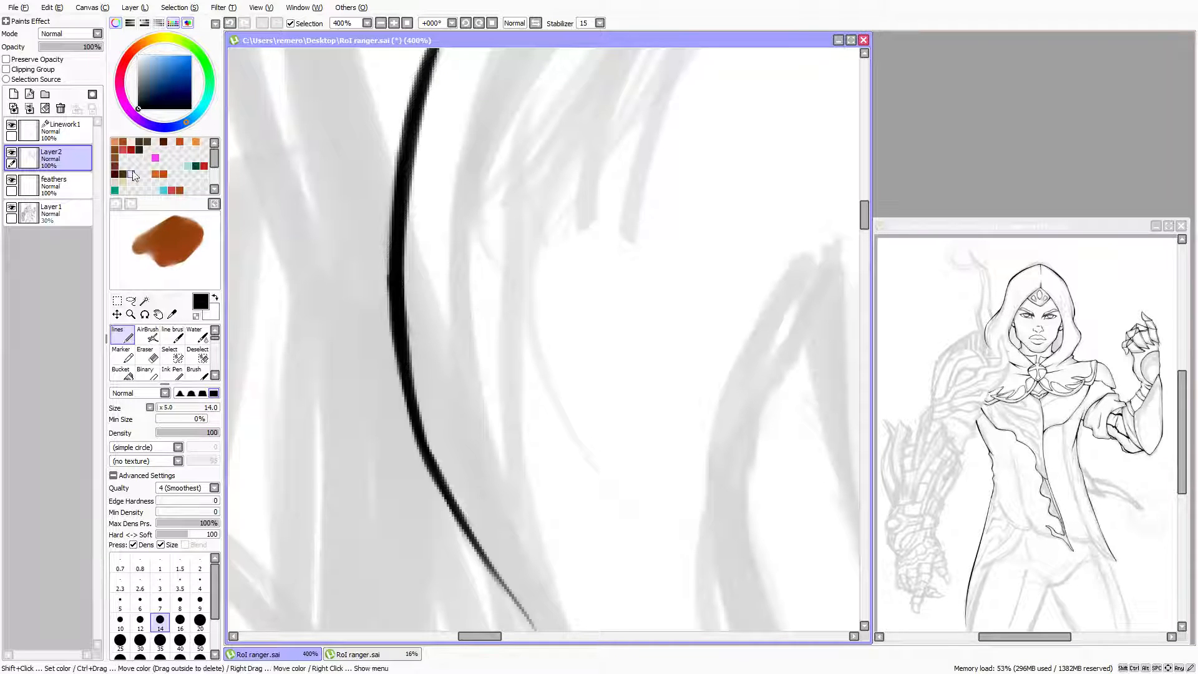
{"action": "left_click", "coordinate": [149, 356]}
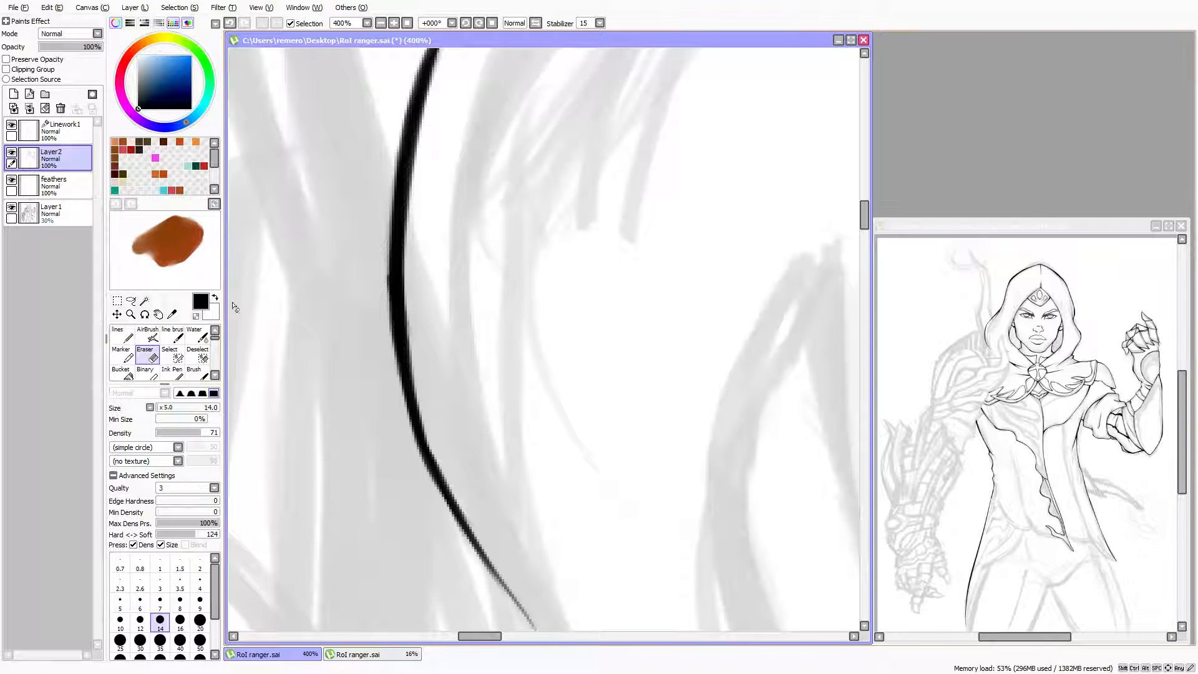
{"action": "mouse_move", "coordinate": [381, 247]}
{"action": "left_mouse_down"}
{"action": "mouse_move", "coordinate": [388, 305]}
{"action": "mouse_move", "coordinate": [372, 349]}
{"action": "mouse_move", "coordinate": [388, 340]}
{"action": "left_mouse_up"}
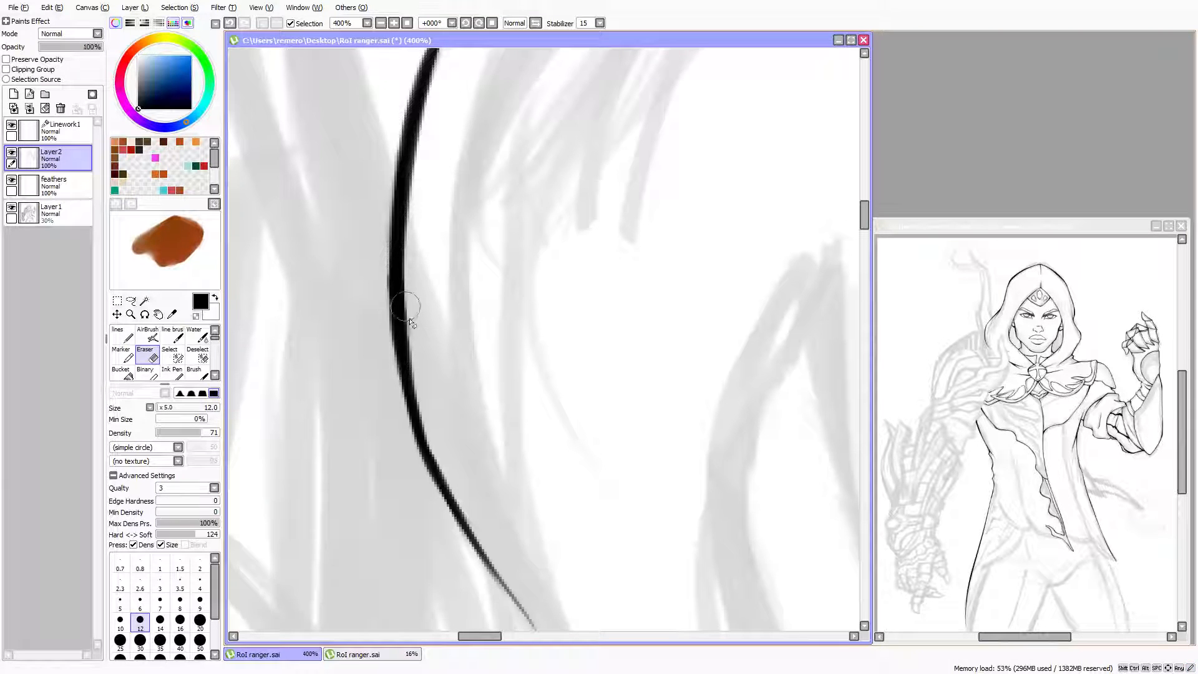
Thicken and smooth the hood outline just below its bend with the lines brush at size 14
{"action": "left_click", "coordinate": [122, 337]}
{"action": "left_click_drag", "start_coordinate": [402, 354], "coordinate": [407, 408]}
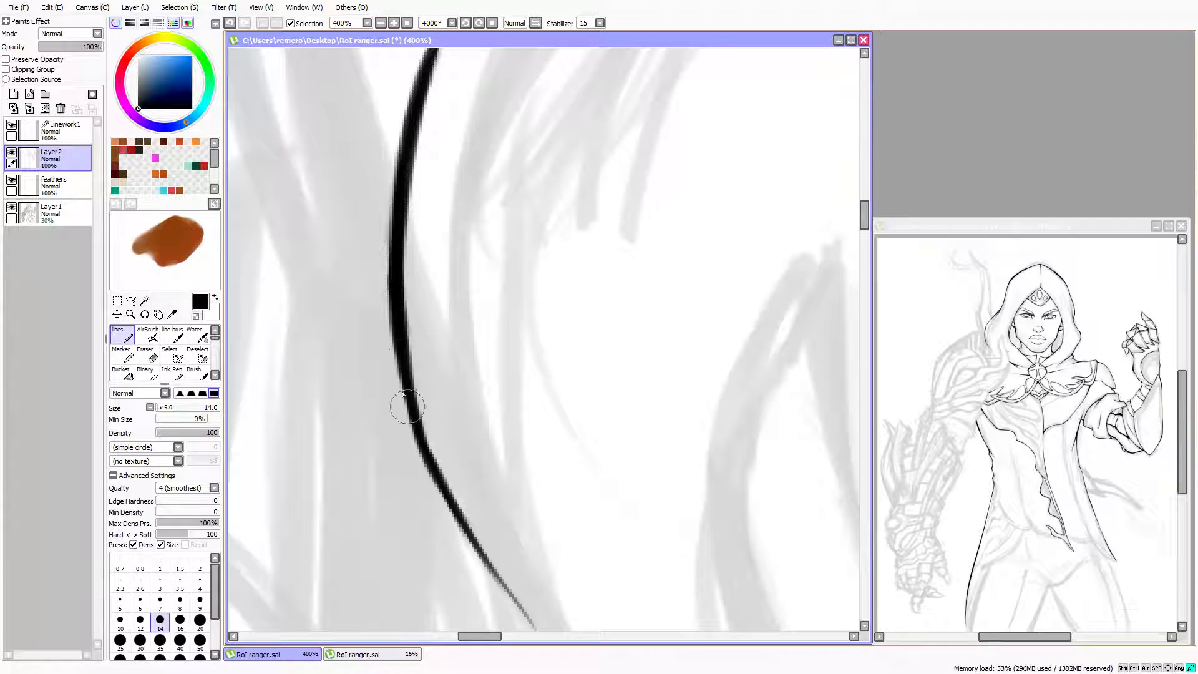
{"action": "left_click_drag", "start_coordinate": [394, 334], "coordinate": [434, 457]}
{"action": "left_click_drag", "start_coordinate": [410, 393], "coordinate": [440, 470]}
{"action": "left_click_drag", "start_coordinate": [410, 414], "coordinate": [431, 444]}
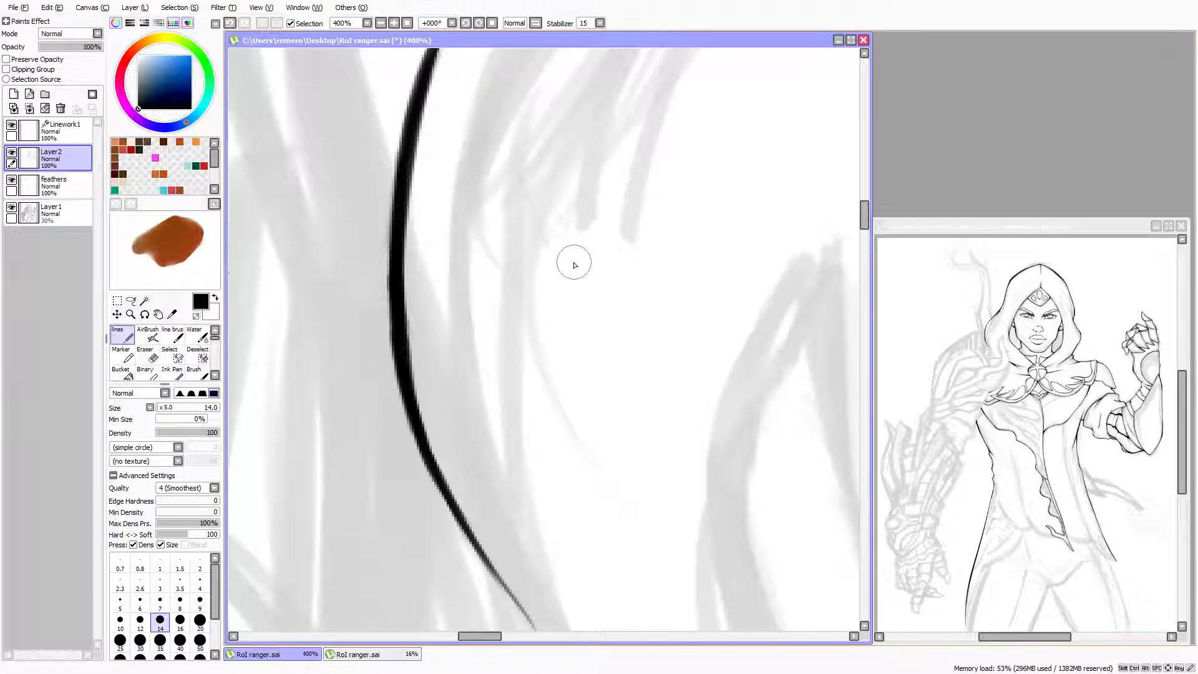
Thicken the hood outline along its outer bend with overlapping lines brush strokes at size 10
{"action": "scroll", "coordinate": [548, 301], "scroll_direction": "down", "scroll_amount": 5}
{"action": "scroll", "coordinate": [548, 300], "scroll_direction": "up", "scroll_amount": 6}
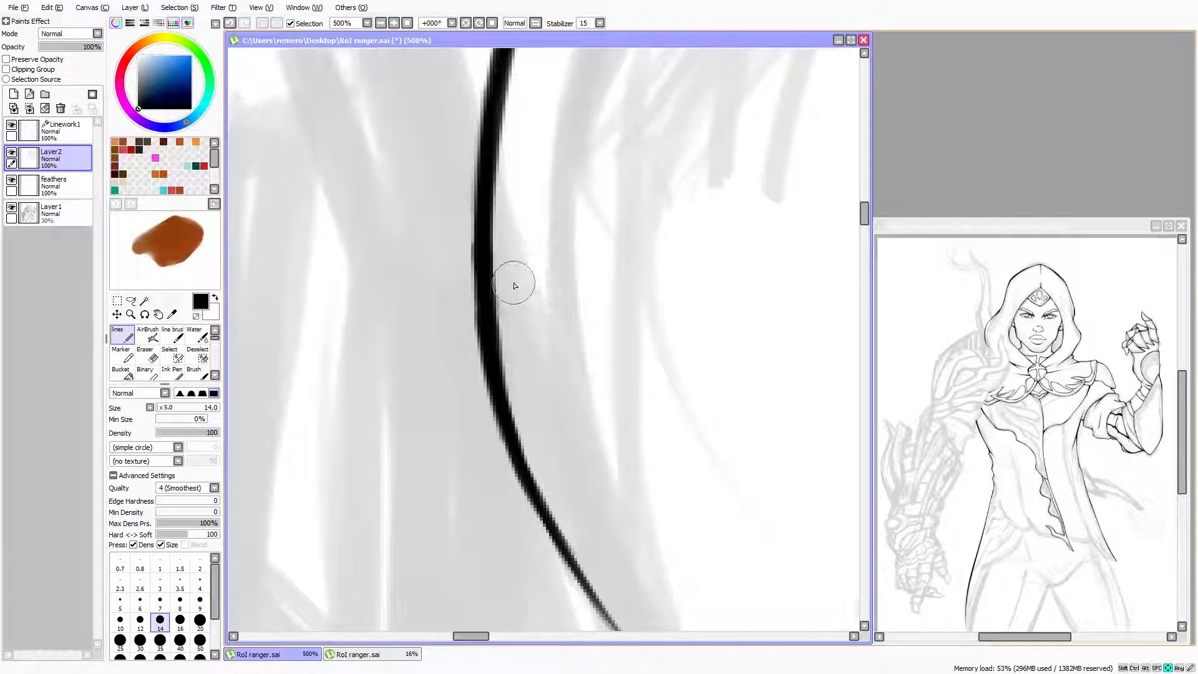
{"action": "key", "text": "Right"}
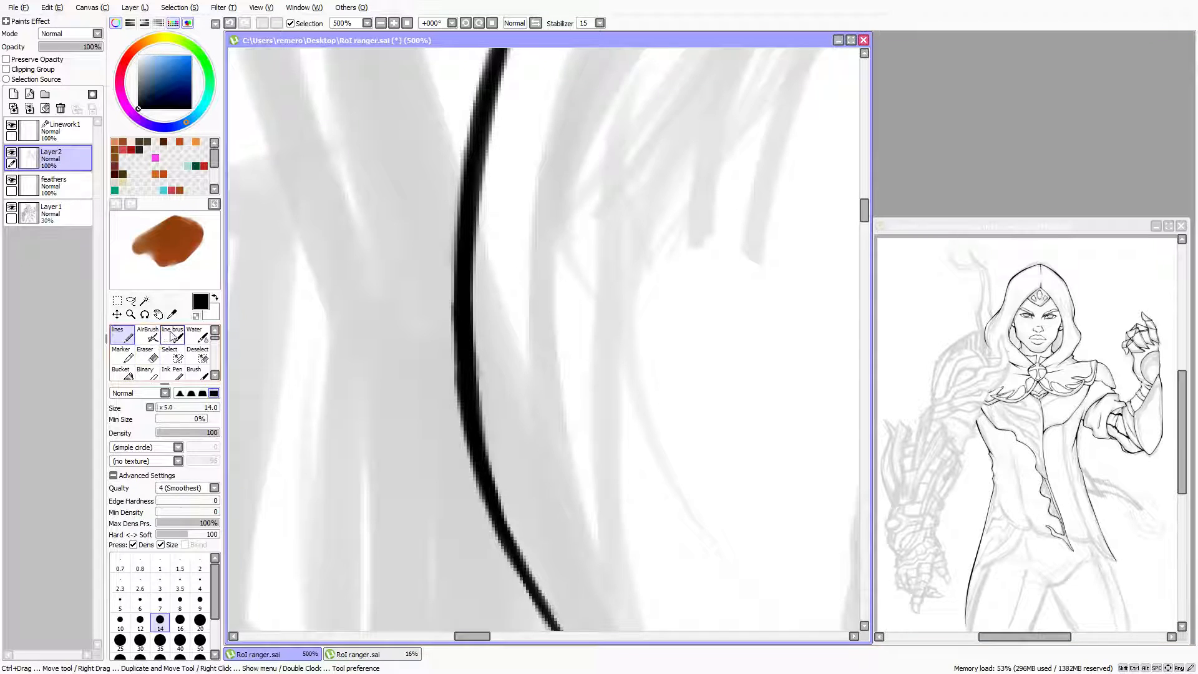
{"action": "left_click", "coordinate": [154, 359]}
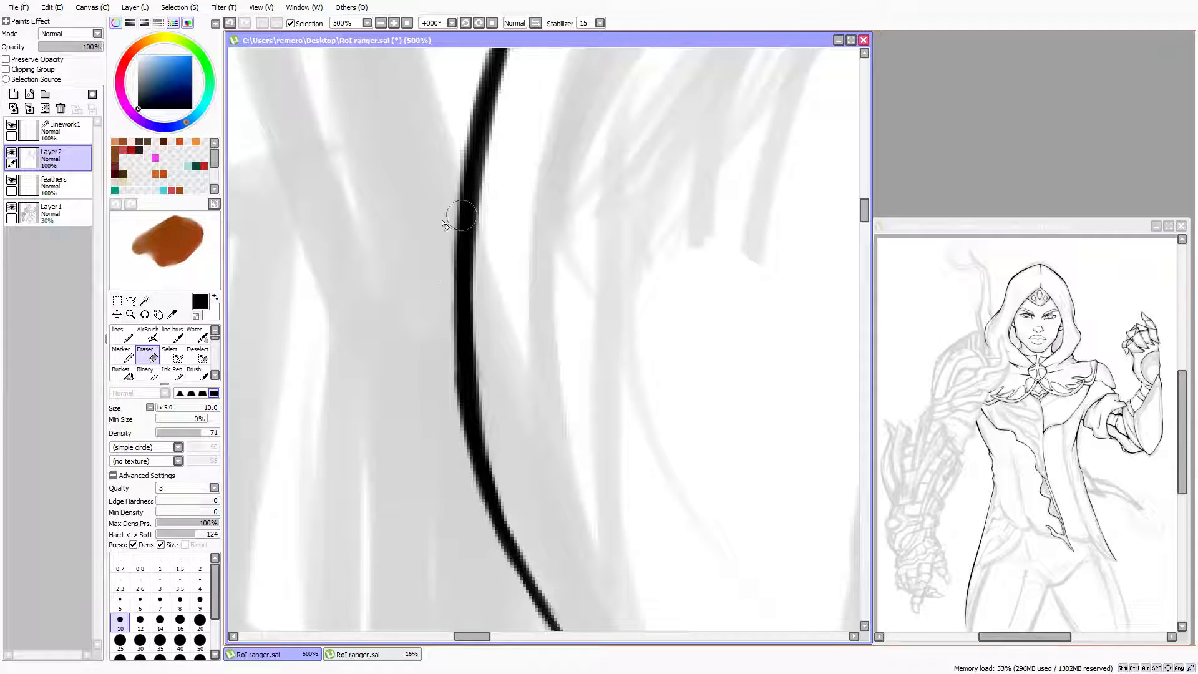
{"action": "left_click", "coordinate": [122, 334]}
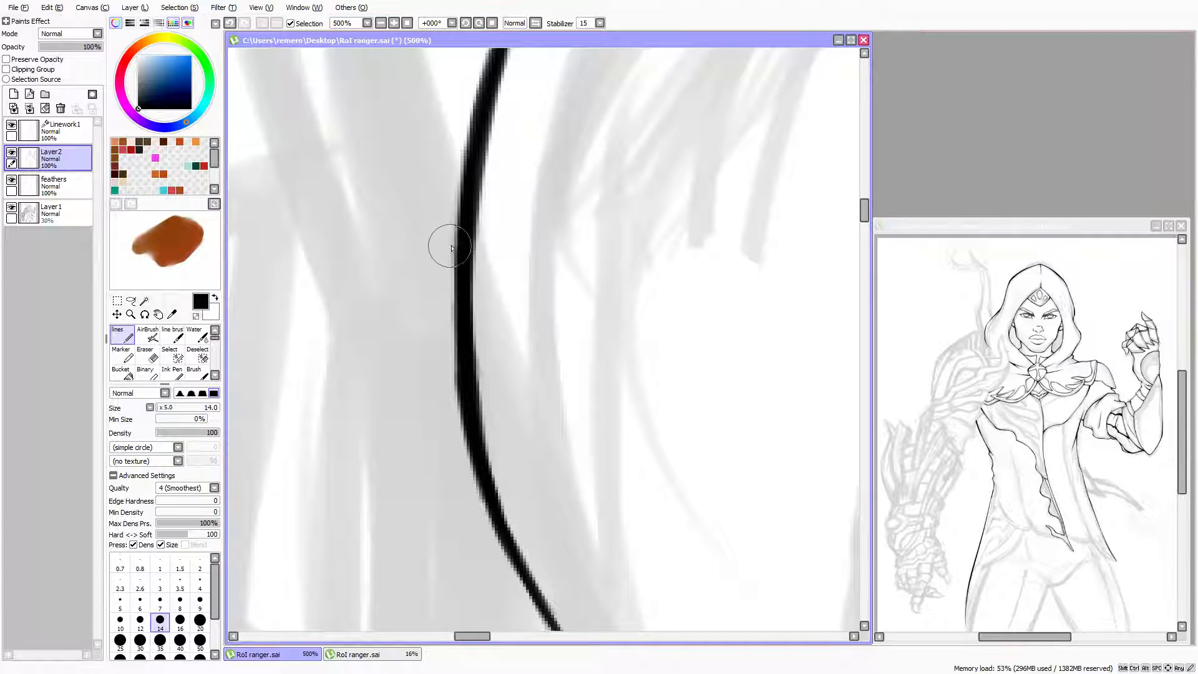
{"action": "key", "text": "["}
{"action": "left_click_drag", "start_coordinate": [464, 211], "coordinate": [451, 304]}
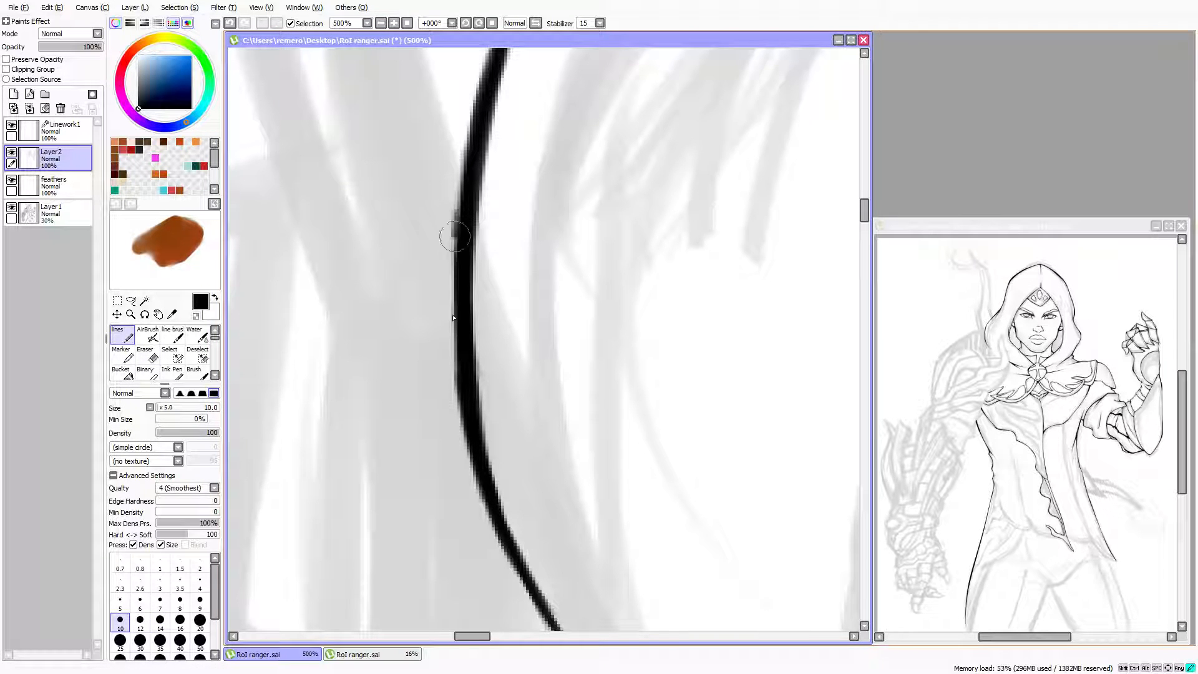
{"action": "left_click_drag", "start_coordinate": [458, 231], "coordinate": [470, 365]}
{"action": "left_click_drag", "start_coordinate": [459, 281], "coordinate": [469, 442]}
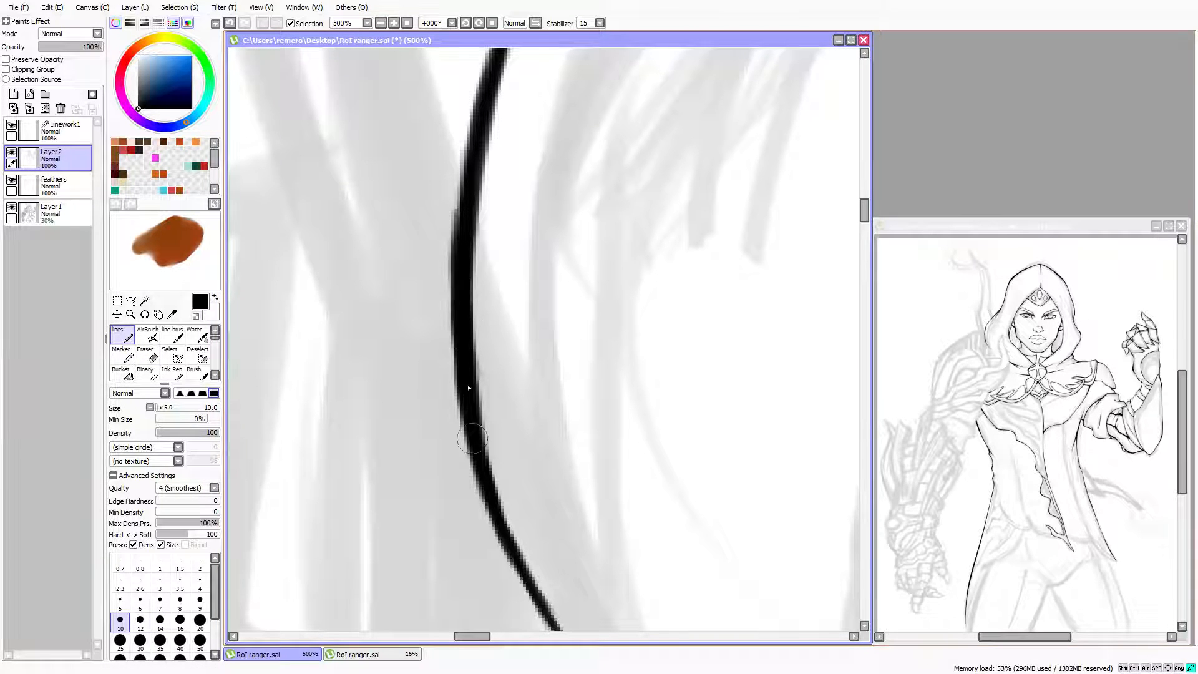
{"action": "left_click_drag", "start_coordinate": [472, 158], "coordinate": [464, 228]}
{"action": "mouse_move", "coordinate": [460, 167]}
{"action": "left_mouse_down"}
{"action": "mouse_move", "coordinate": [454, 270]}
{"action": "mouse_move", "coordinate": [472, 165]}
{"action": "mouse_move", "coordinate": [467, 300]}
{"action": "left_mouse_up"}
Build up and smooth the tapering hood outline above its bend with the lines brush at size 10, and set the eraser to size 9
{"action": "scroll", "coordinate": [477, 160], "scroll_direction": "up", "scroll_amount": 3}
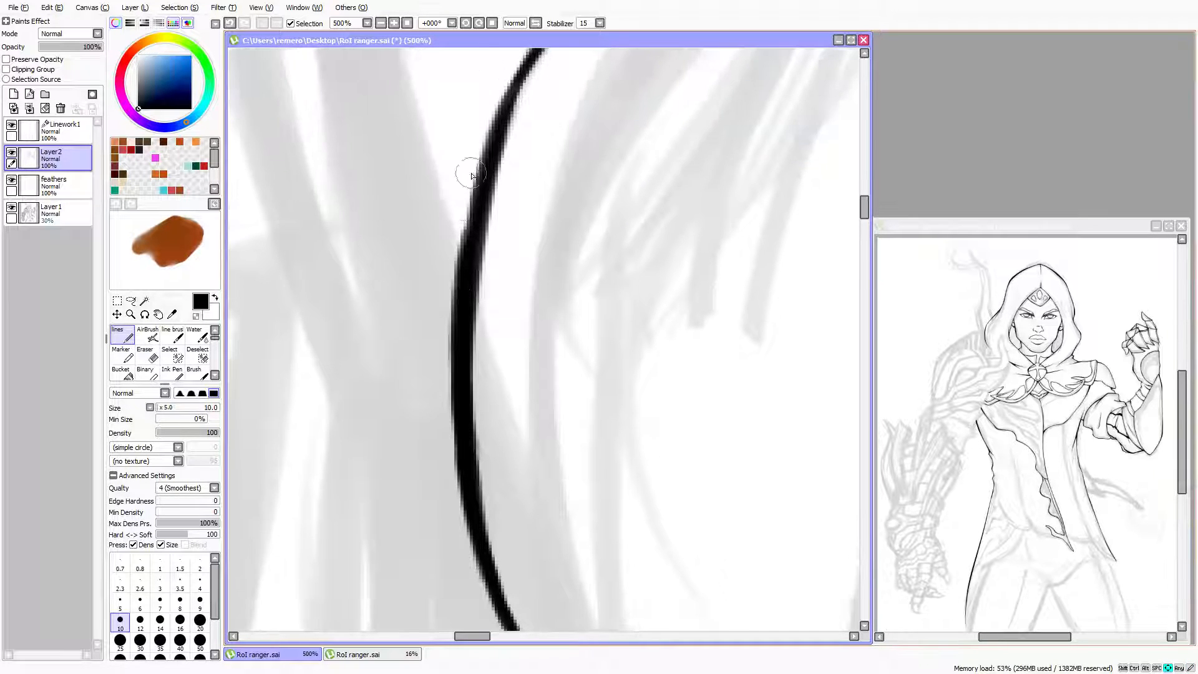
{"action": "mouse_move", "coordinate": [476, 186]}
{"action": "left_mouse_down"}
{"action": "mouse_move", "coordinate": [468, 289]}
{"action": "mouse_move", "coordinate": [458, 289]}
{"action": "left_mouse_up"}
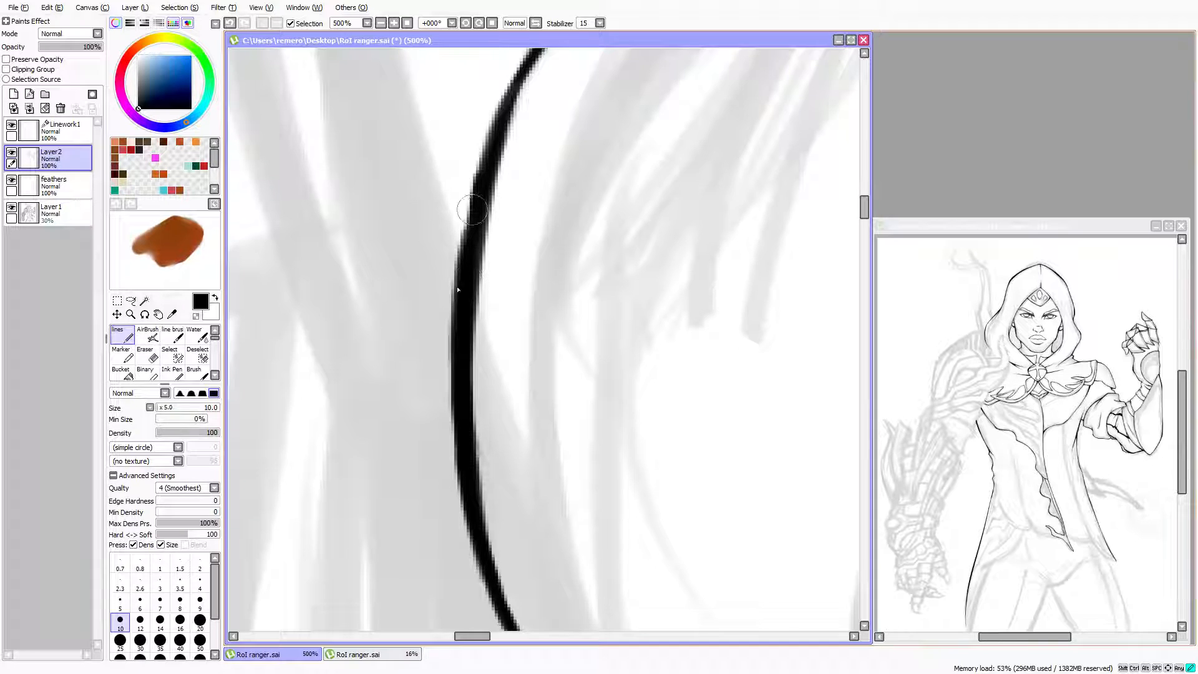
{"action": "left_click_drag", "start_coordinate": [484, 174], "coordinate": [469, 285]}
{"action": "scroll", "coordinate": [519, 186], "scroll_direction": "up", "scroll_amount": 3}
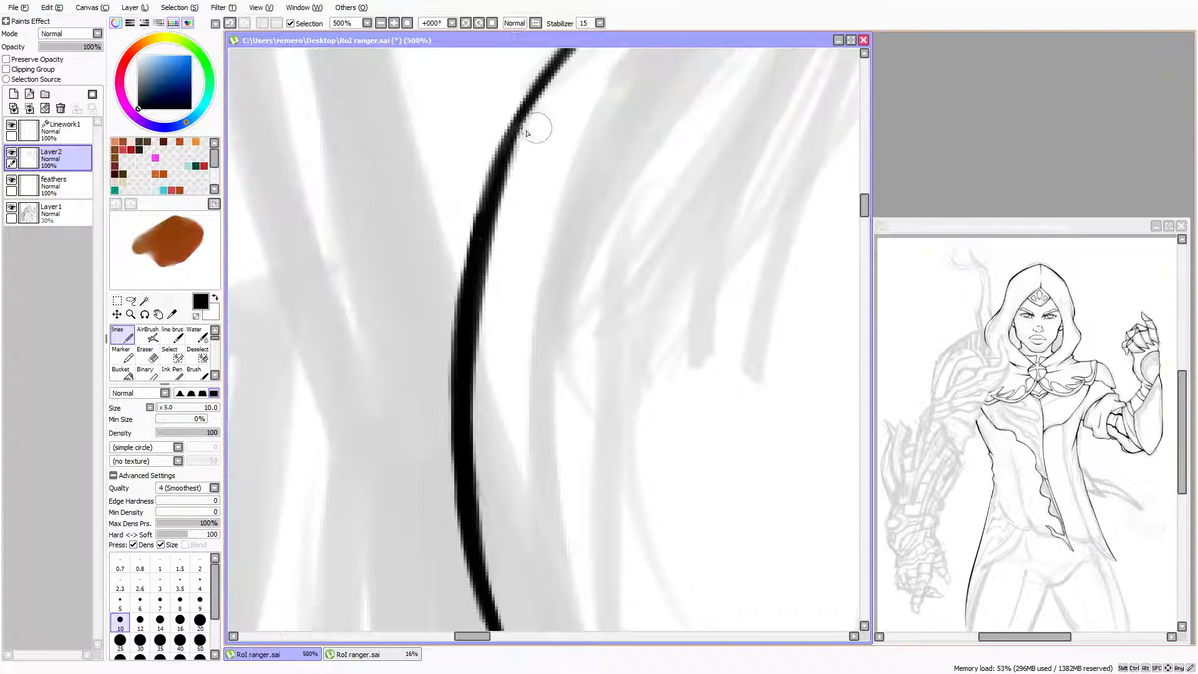
{"action": "left_click_drag", "start_coordinate": [528, 148], "coordinate": [511, 213]}
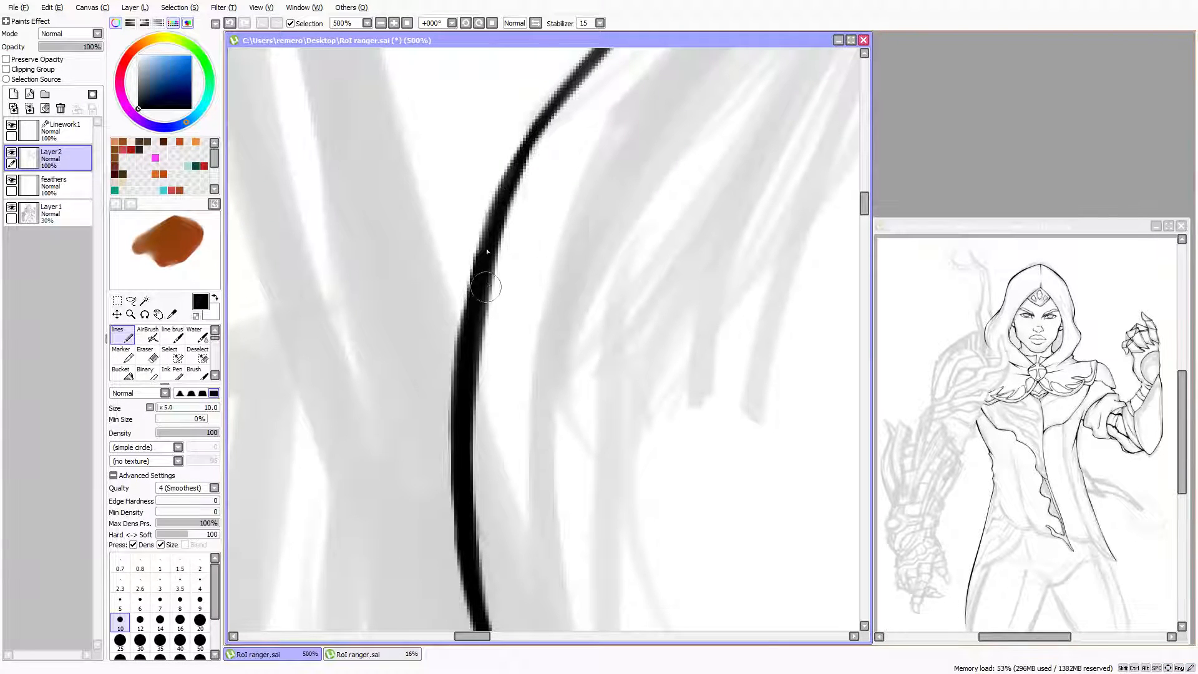
{"action": "left_click_drag", "start_coordinate": [526, 150], "coordinate": [512, 219]}
{"action": "left_click_drag", "start_coordinate": [528, 152], "coordinate": [541, 119]}
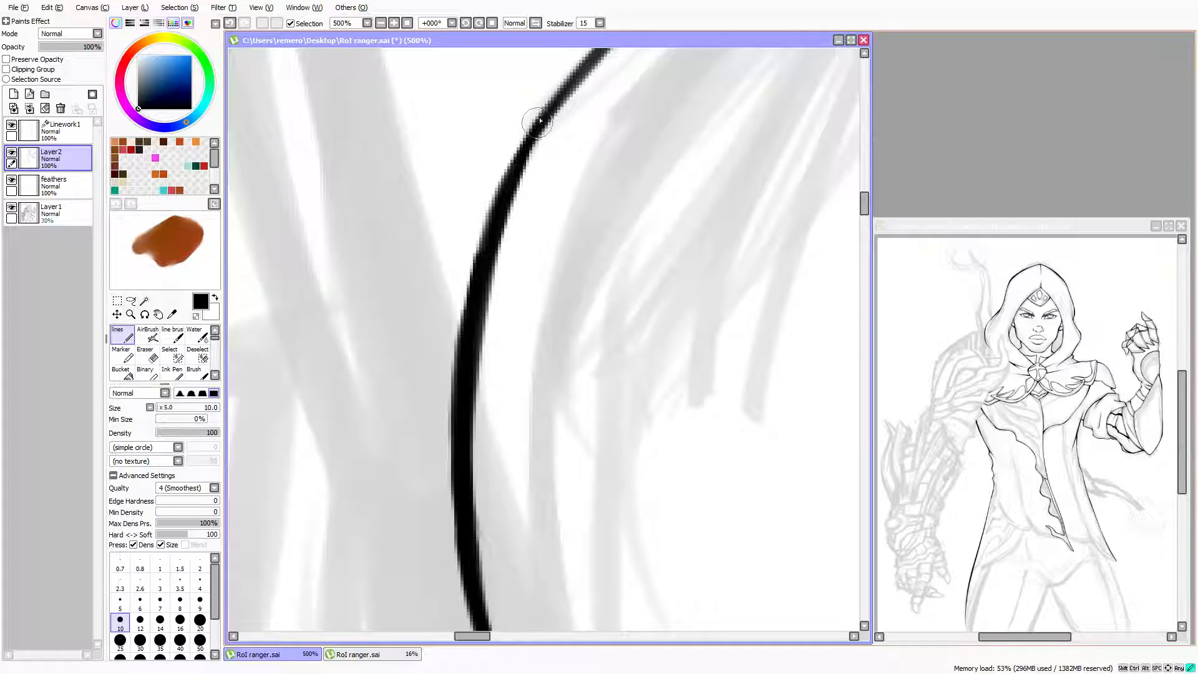
{"action": "key", "text": "e"}
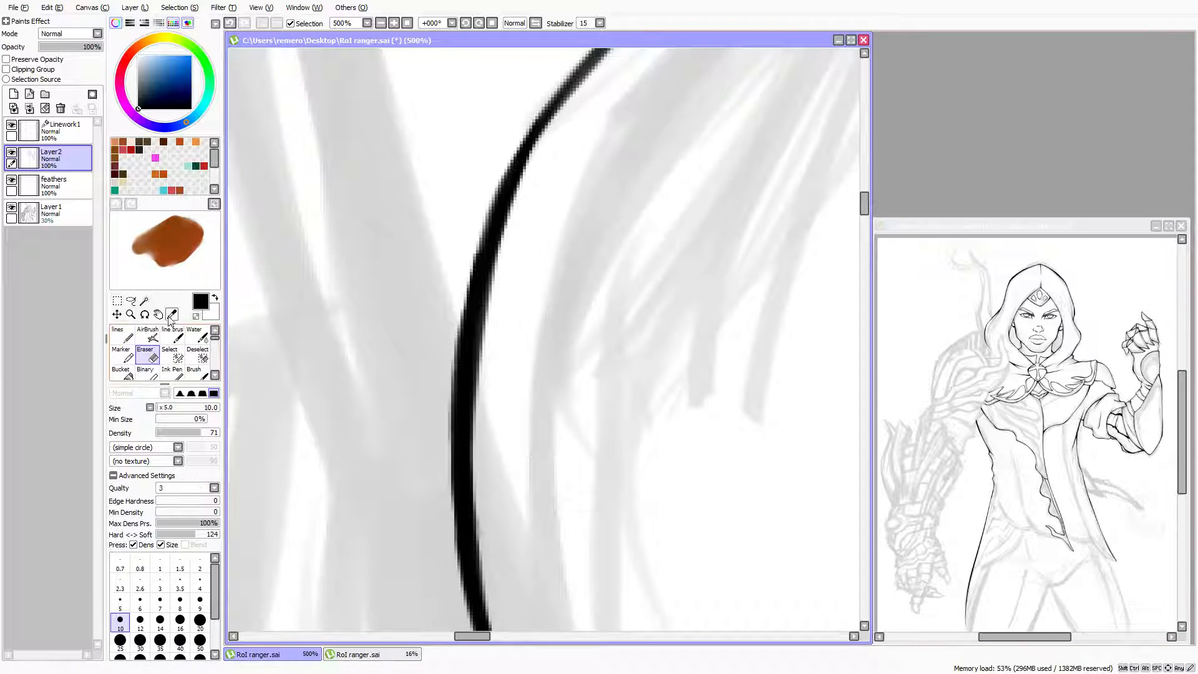
{"action": "key", "text": "bracketleft"}
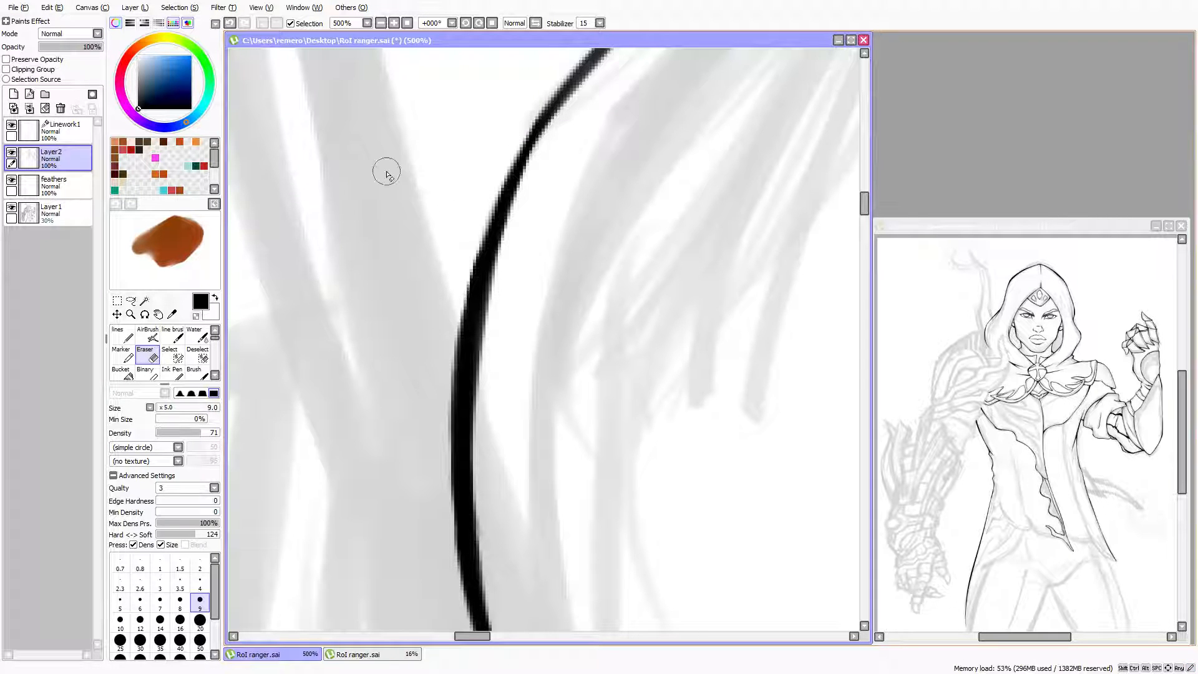
Review the inked linework from the hood over the cape and torso down to the coat's wavy front edge
{"action": "scroll", "coordinate": [673, 309], "scroll_direction": "down", "scroll_amount": 8}
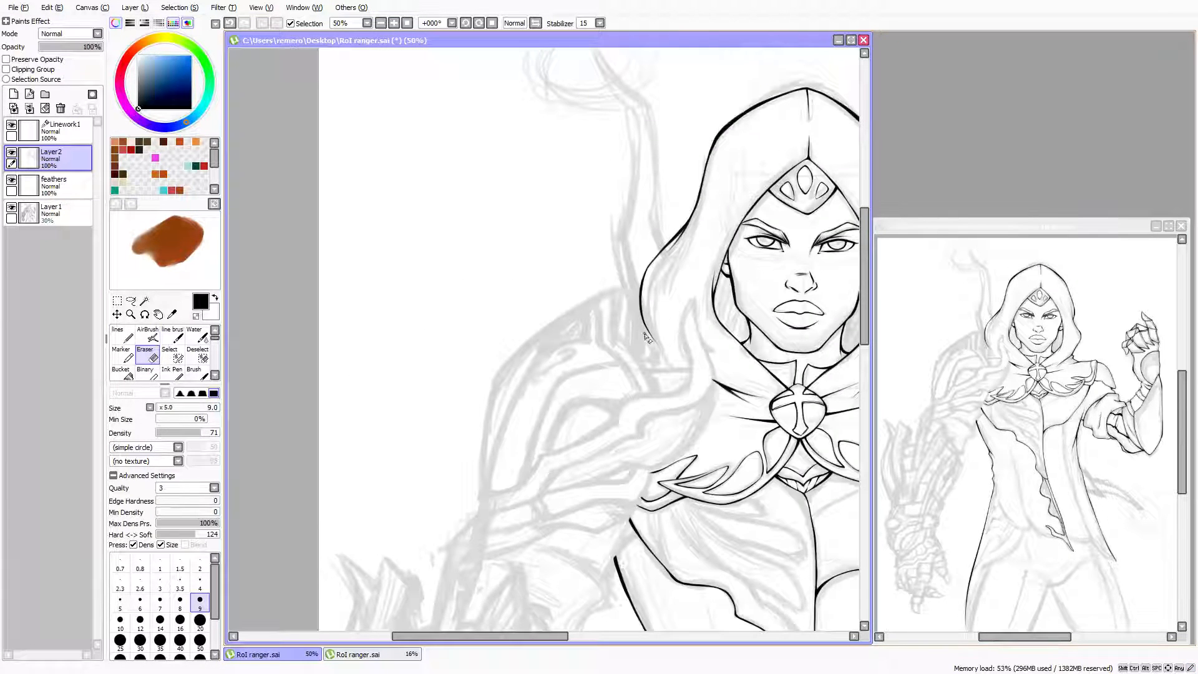
{"action": "key", "text": "Right"}
{"action": "key", "text": "Right"}
{"action": "key", "text": "Right"}
{"action": "key", "text": "Right"}
{"action": "key", "text": "Right"}
{"action": "key", "text": "Right"}
{"action": "key", "text": "Right"}
{"action": "key", "text": "Right"}
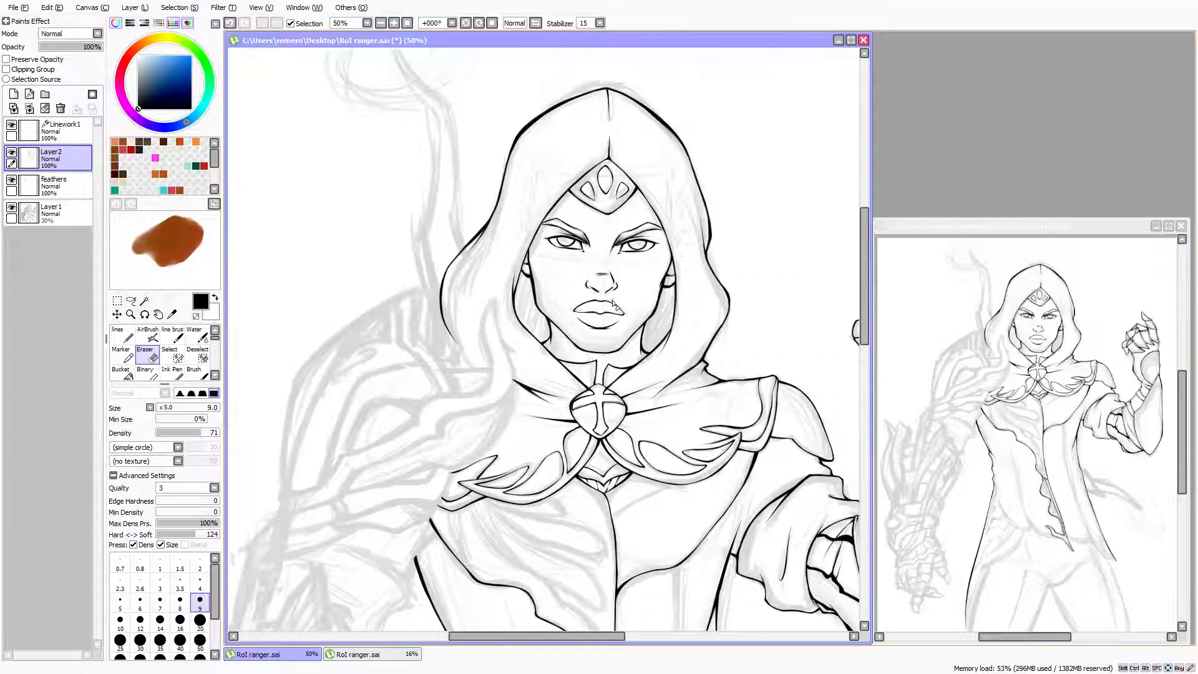
{"action": "key", "text": "Down"}
{"action": "key", "text": "Down"}
{"action": "key", "text": "Down"}
{"action": "key", "text": "Down"}
{"action": "key", "text": "Down"}
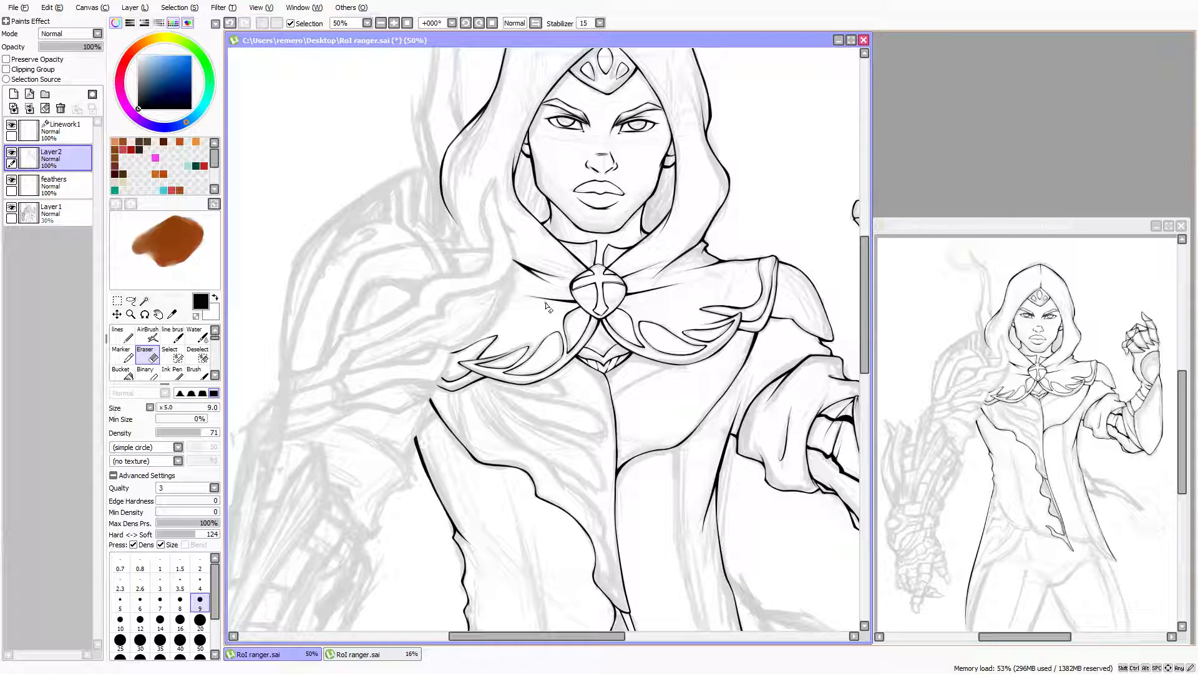
{"action": "key", "text": "Left"}
{"action": "key", "text": "Down"}
{"action": "key", "text": "Down"}
{"action": "key", "text": "Down"}
{"action": "key", "text": "Down"}
{"action": "key", "text": "Down"}
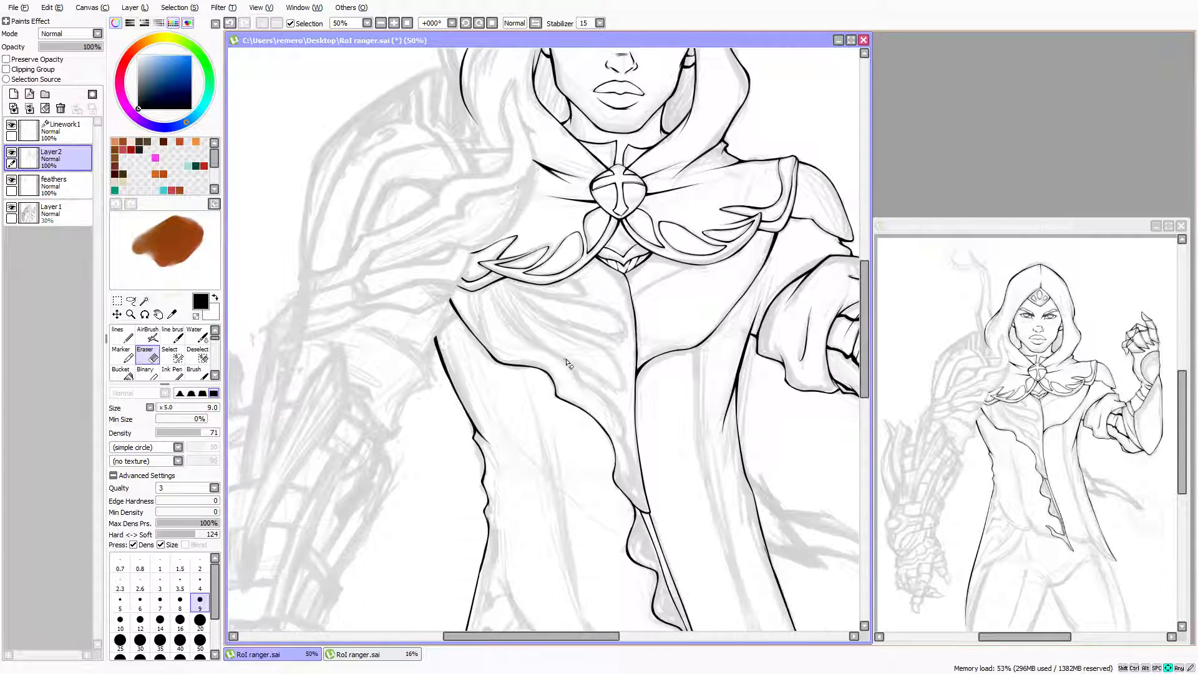
{"action": "key", "text": "Right"}
{"action": "key", "text": "Down"}
{"action": "key", "text": "Down"}
{"action": "key", "text": "Down"}
{"action": "key", "text": "Down"}
Ink the upper part of the inner fold line beside the coat's wavy front edge with the lines brush at size 12
{"action": "scroll", "coordinate": [626, 490], "scroll_direction": "up", "scroll_amount": 5}
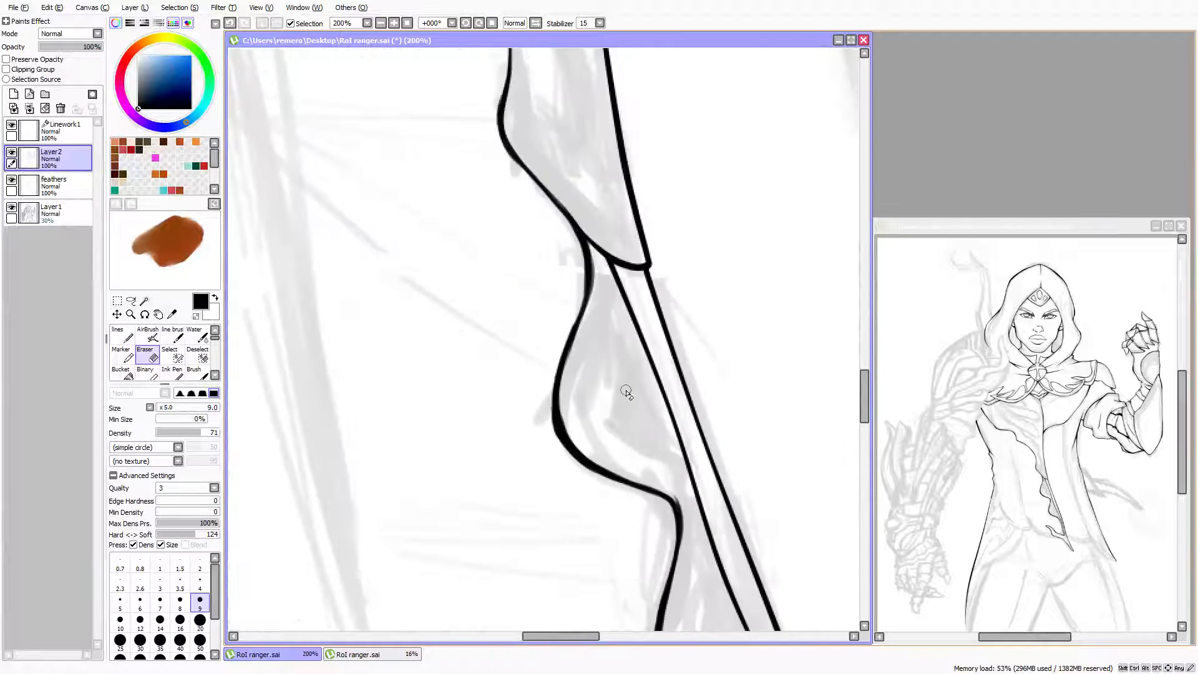
{"action": "key", "text": "Right"}
{"action": "key", "text": "Right"}
{"action": "key", "text": "Down"}
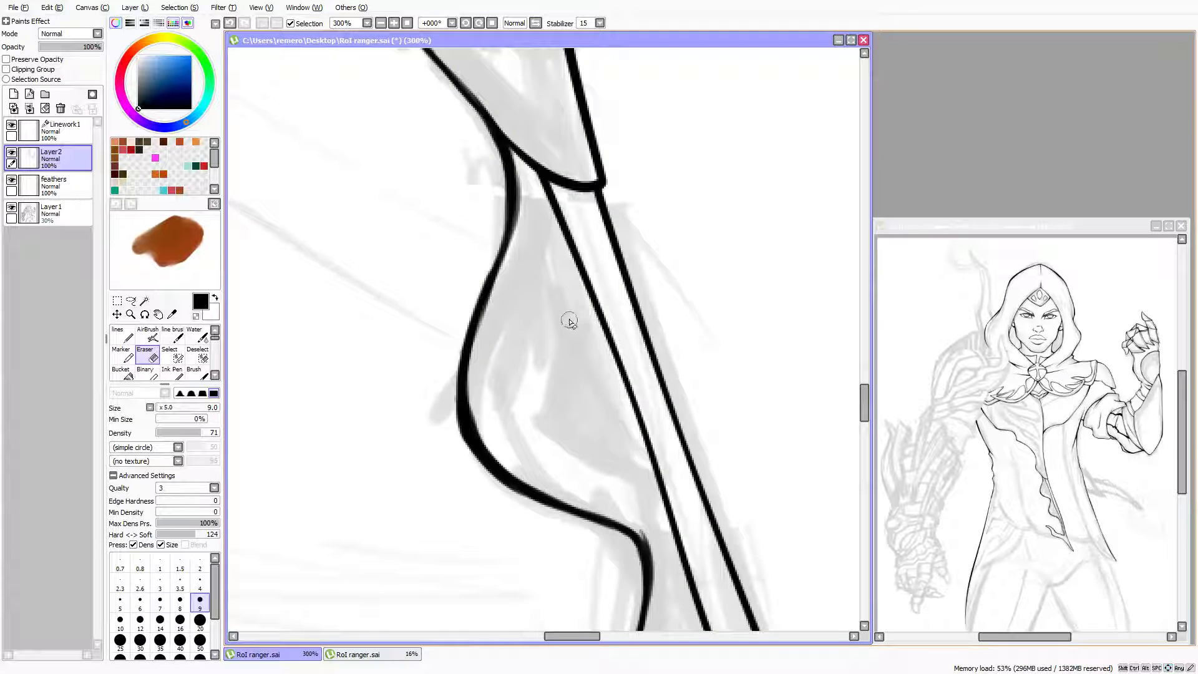
{"action": "key", "text": "Down"}
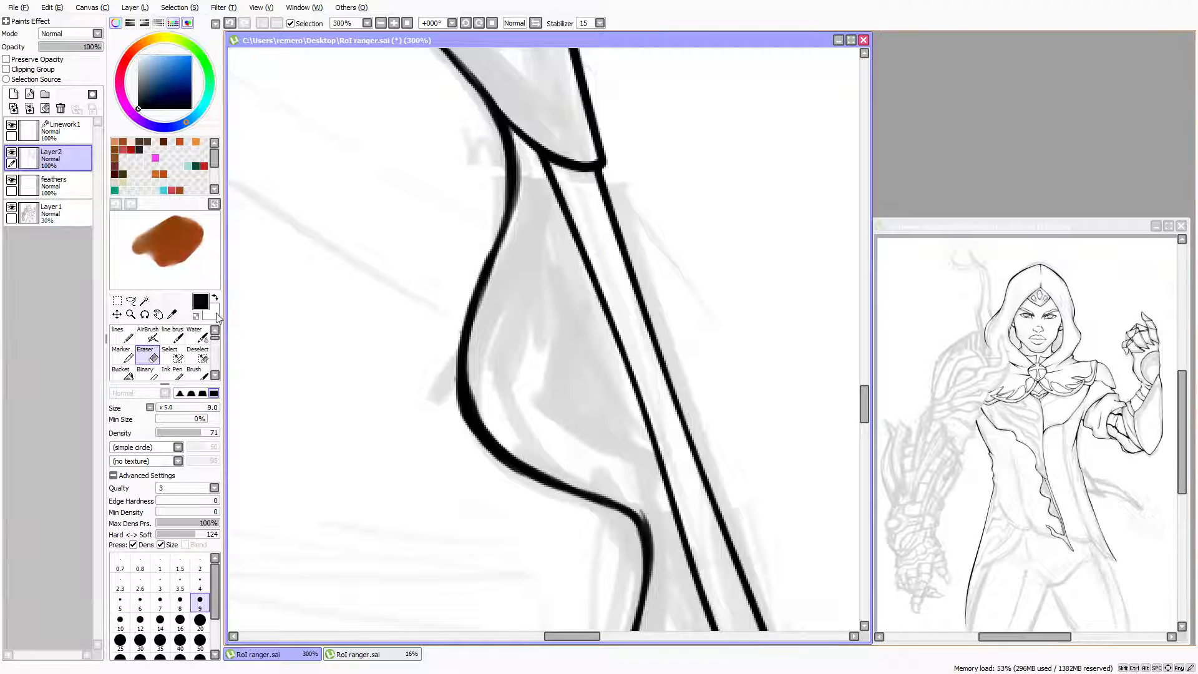
{"action": "left_click", "coordinate": [122, 336]}
{"action": "key", "text": "bracketright"}
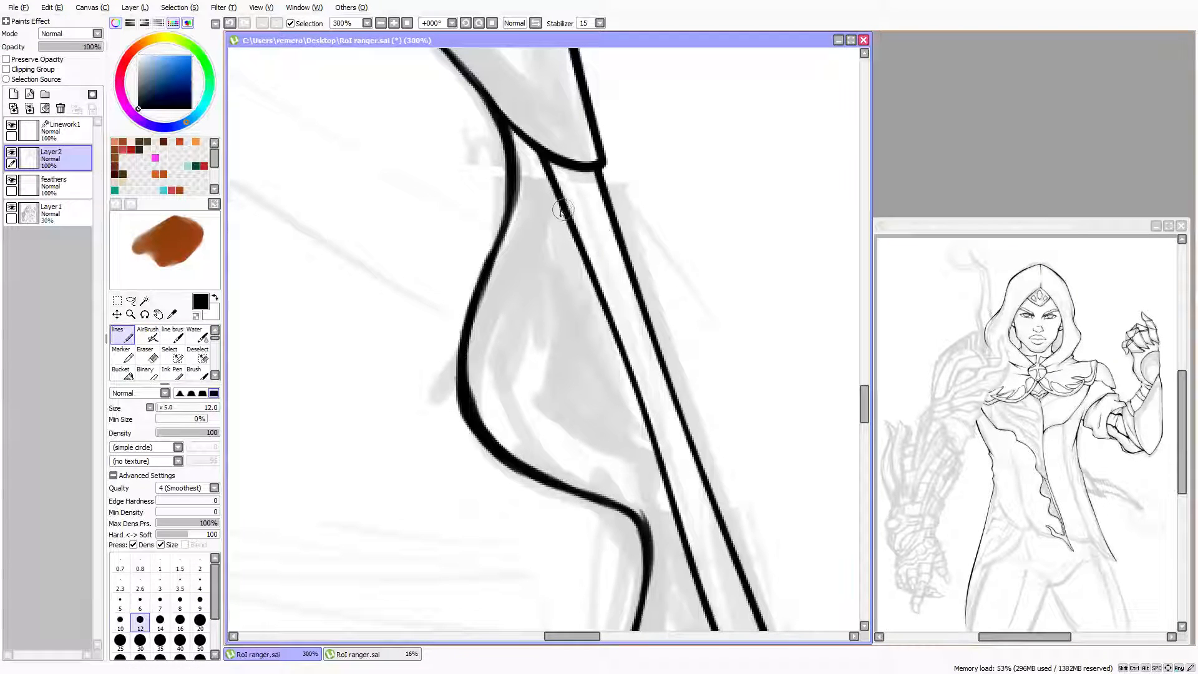
{"action": "mouse_move", "coordinate": [560, 210]}
{"action": "left_mouse_down"}
{"action": "mouse_move", "coordinate": [546, 275]}
{"action": "mouse_move", "coordinate": [568, 209]}
{"action": "mouse_move", "coordinate": [523, 340]}
{"action": "left_mouse_up"}
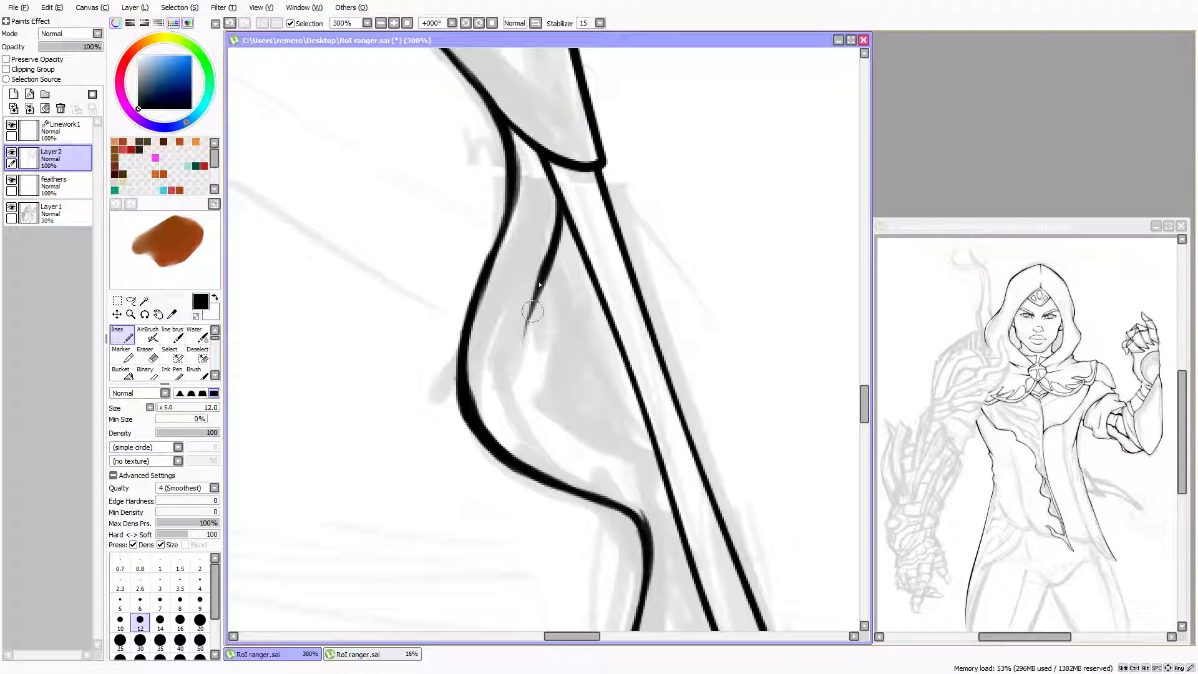
{"action": "mouse_move", "coordinate": [543, 288]}
{"action": "left_mouse_down"}
{"action": "mouse_move", "coordinate": [525, 335]}
{"action": "mouse_move", "coordinate": [529, 381]}
{"action": "left_mouse_up"}
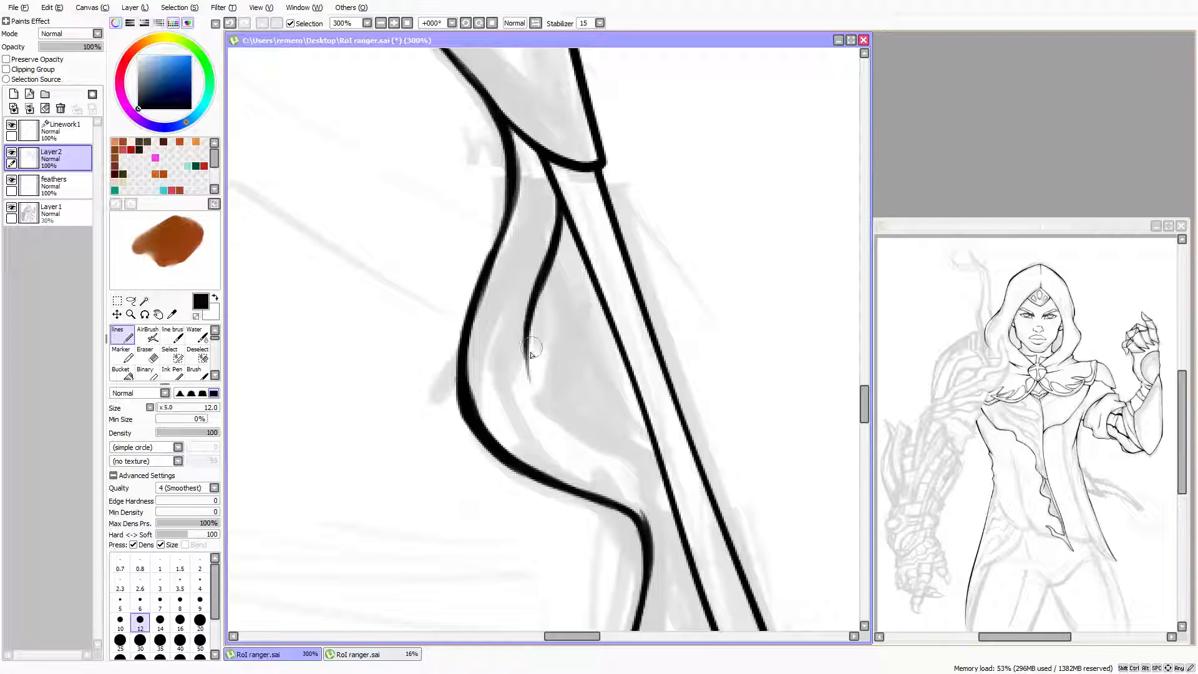
Continue the inner fold line around its bend to the coat's straight trim line, and smooth the curve at size 12
{"action": "mouse_move", "coordinate": [528, 328]}
{"action": "left_mouse_down"}
{"action": "mouse_move", "coordinate": [535, 381]}
{"action": "mouse_move", "coordinate": [562, 403]}
{"action": "left_mouse_up"}
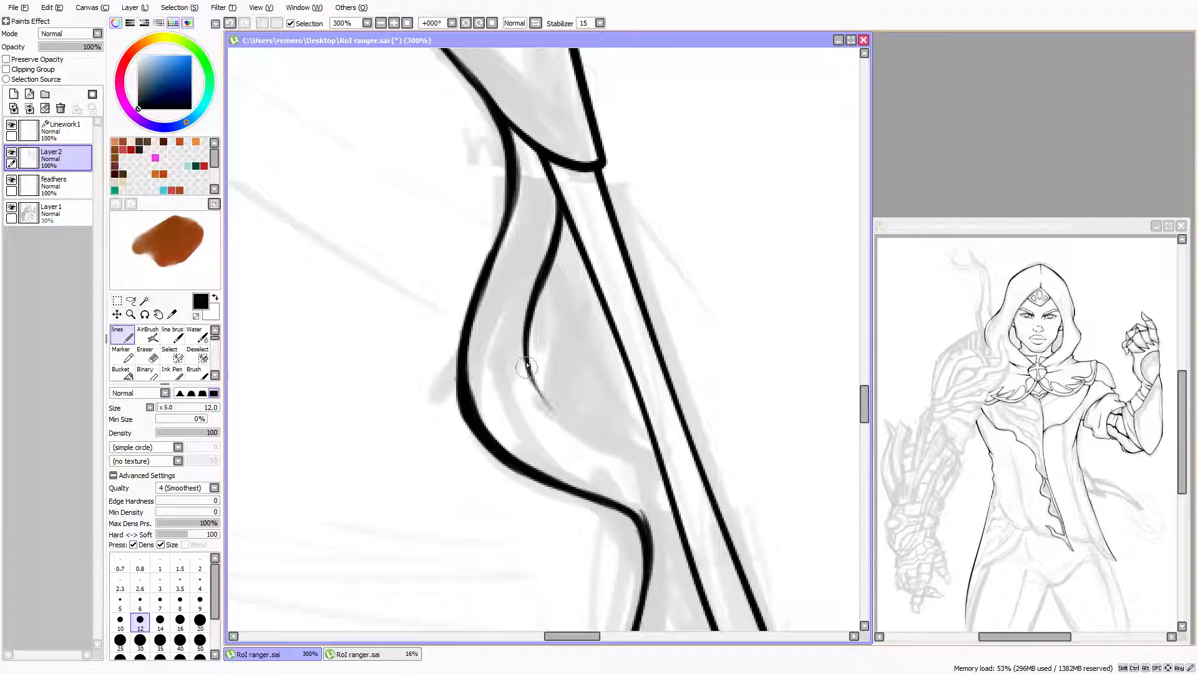
{"action": "mouse_move", "coordinate": [527, 367]}
{"action": "left_mouse_down"}
{"action": "mouse_move", "coordinate": [575, 430]}
{"action": "mouse_move", "coordinate": [529, 375]}
{"action": "mouse_move", "coordinate": [593, 439]}
{"action": "mouse_move", "coordinate": [576, 419]}
{"action": "mouse_move", "coordinate": [666, 468]}
{"action": "left_mouse_up"}
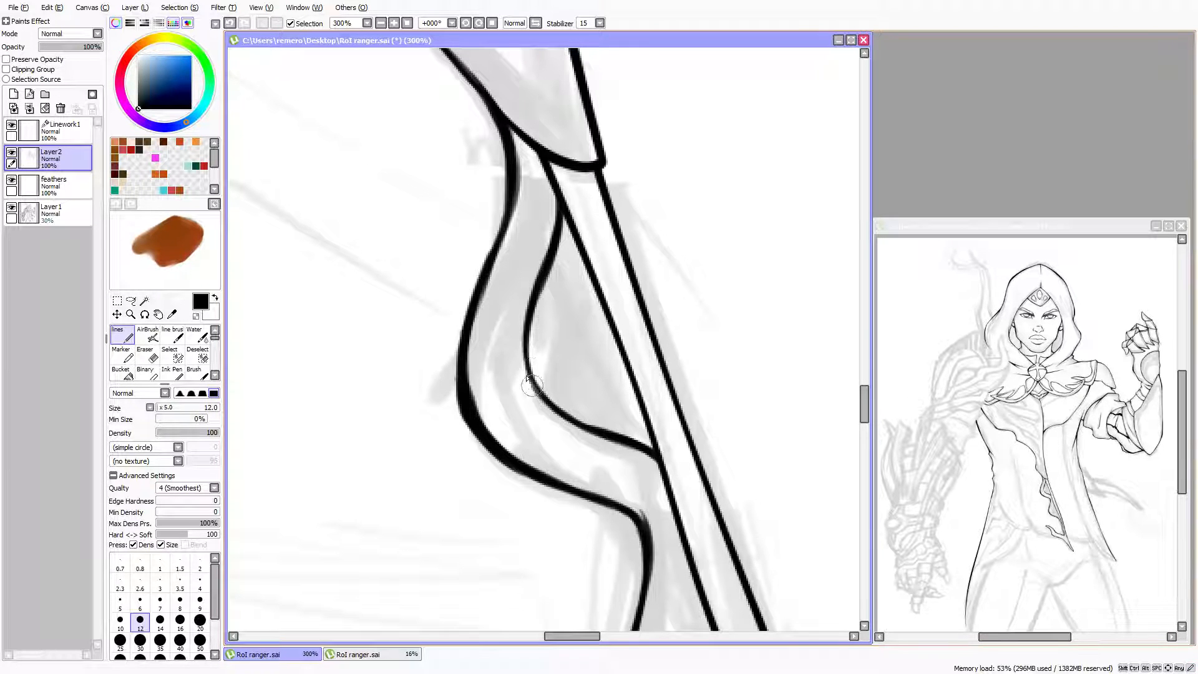
{"action": "left_click_drag", "start_coordinate": [528, 393], "coordinate": [555, 412]}
{"action": "key", "text": "e"}
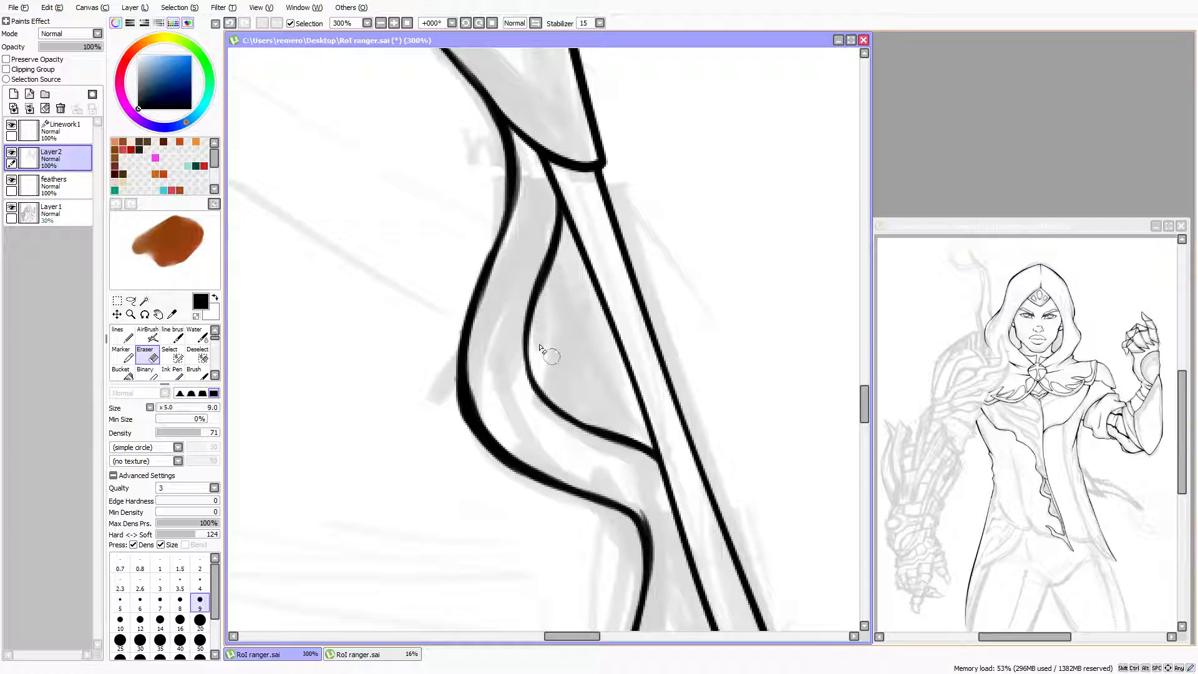
{"action": "left_click", "coordinate": [122, 336]}
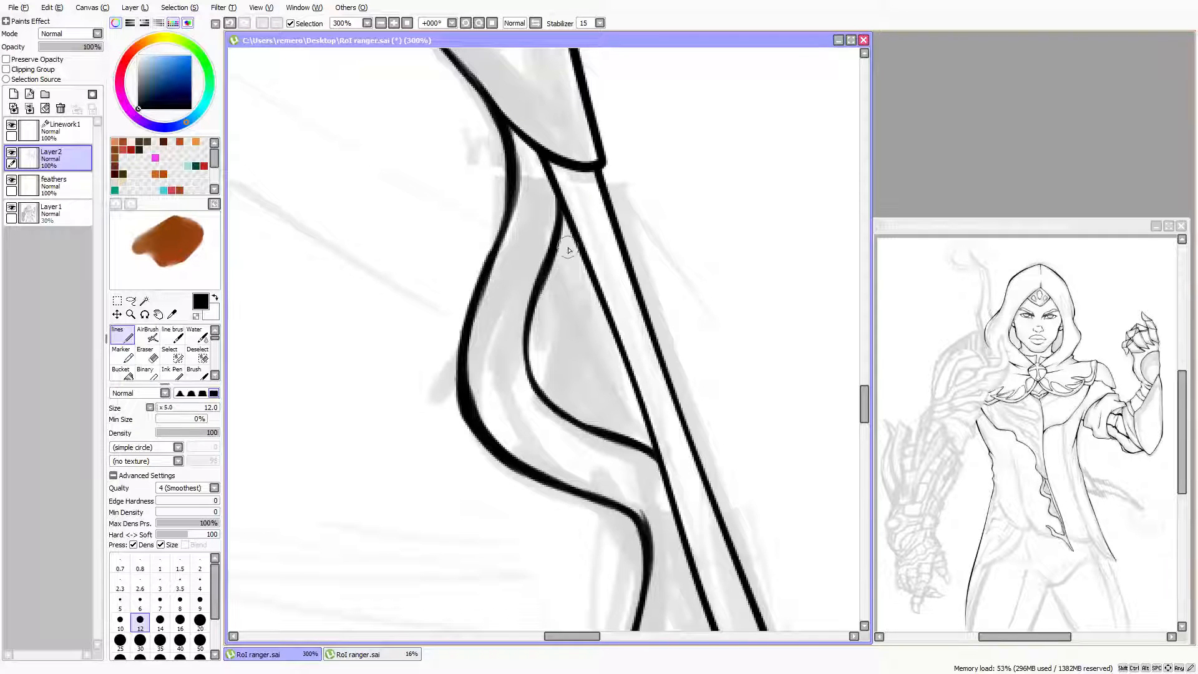
Trim the inner side of the coat's wavy outline and the upper end of the new fold line with the eraser at size 9
{"action": "scroll", "coordinate": [568, 251], "scroll_direction": "up", "scroll_amount": 2}
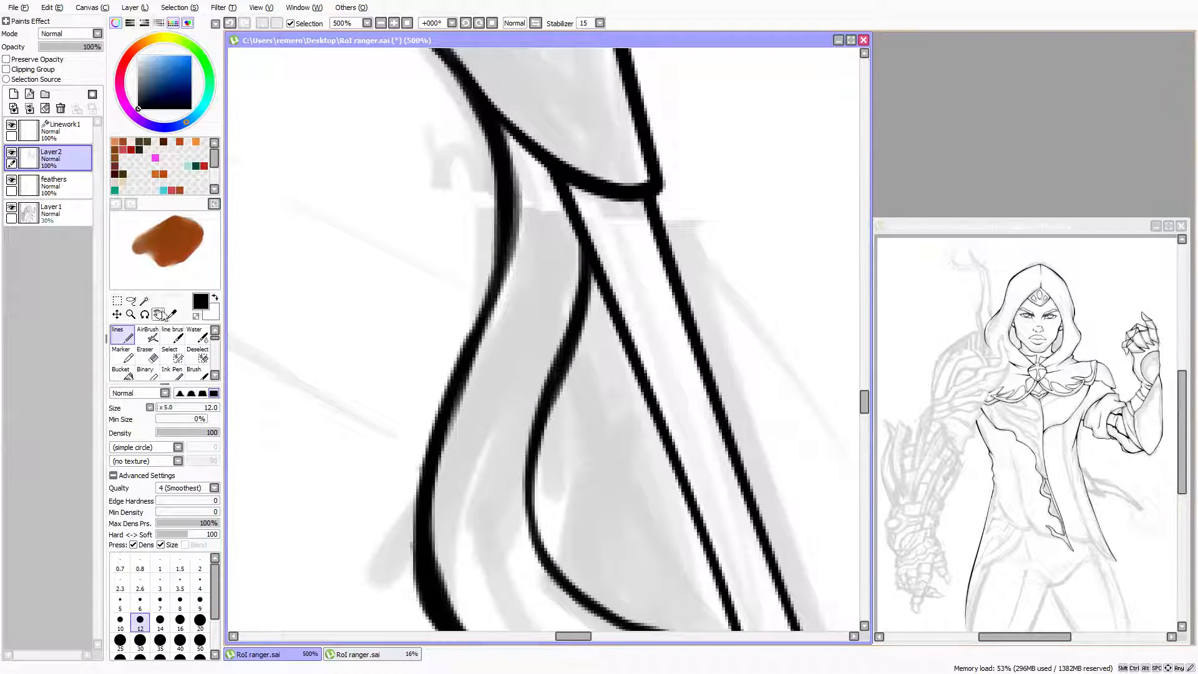
{"action": "left_click", "coordinate": [149, 357]}
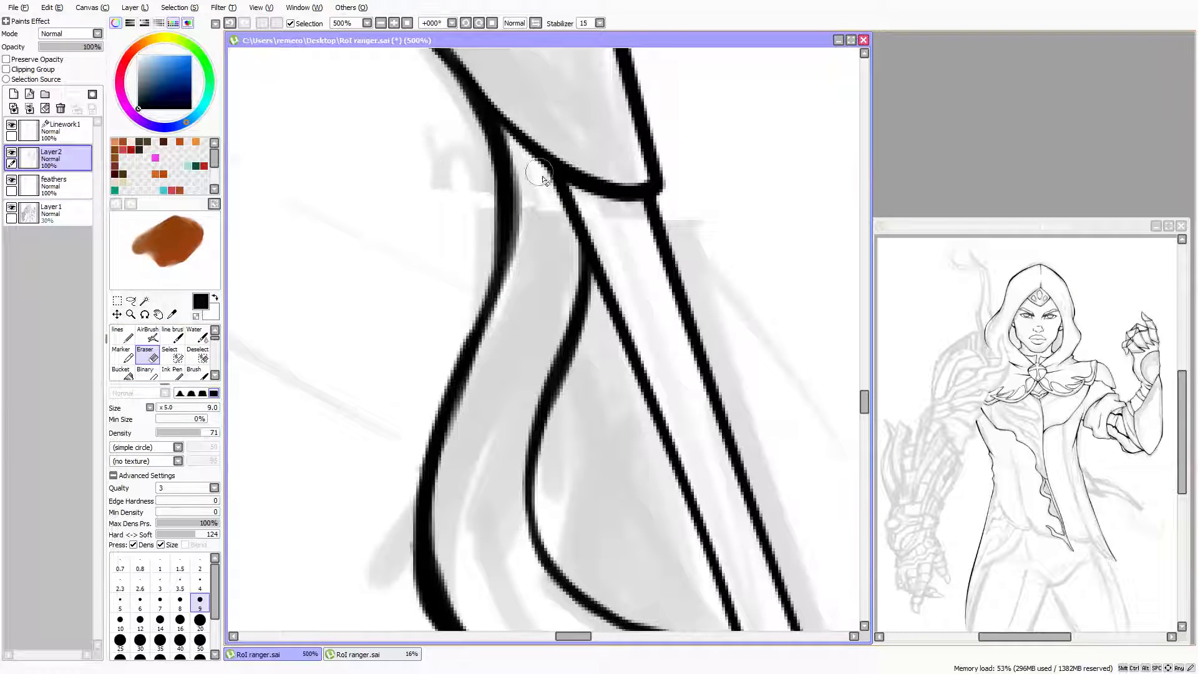
{"action": "mouse_move", "coordinate": [543, 181]}
{"action": "left_mouse_down"}
{"action": "mouse_move", "coordinate": [571, 200]}
{"action": "mouse_move", "coordinate": [526, 218]}
{"action": "mouse_move", "coordinate": [526, 198]}
{"action": "mouse_move", "coordinate": [528, 243]}
{"action": "mouse_move", "coordinate": [521, 169]}
{"action": "mouse_move", "coordinate": [510, 306]}
{"action": "mouse_move", "coordinate": [524, 208]}
{"action": "mouse_move", "coordinate": [526, 225]}
{"action": "mouse_move", "coordinate": [504, 317]}
{"action": "mouse_move", "coordinate": [532, 191]}
{"action": "mouse_move", "coordinate": [523, 206]}
{"action": "mouse_move", "coordinate": [514, 152]}
{"action": "mouse_move", "coordinate": [516, 225]}
{"action": "mouse_move", "coordinate": [511, 145]}
{"action": "mouse_move", "coordinate": [517, 190]}
{"action": "mouse_move", "coordinate": [517, 153]}
{"action": "mouse_move", "coordinate": [521, 170]}
{"action": "mouse_move", "coordinate": [506, 269]}
{"action": "left_mouse_up"}
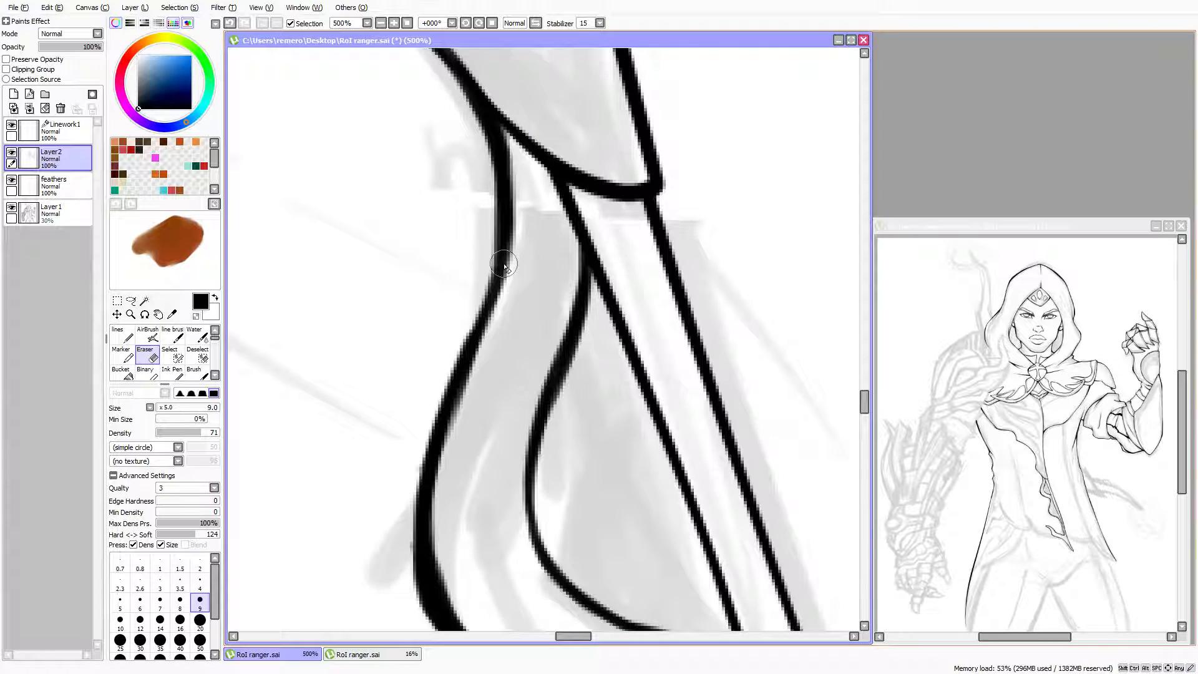
{"action": "scroll", "coordinate": [648, 305], "scroll_direction": "down", "scroll_amount": 3}
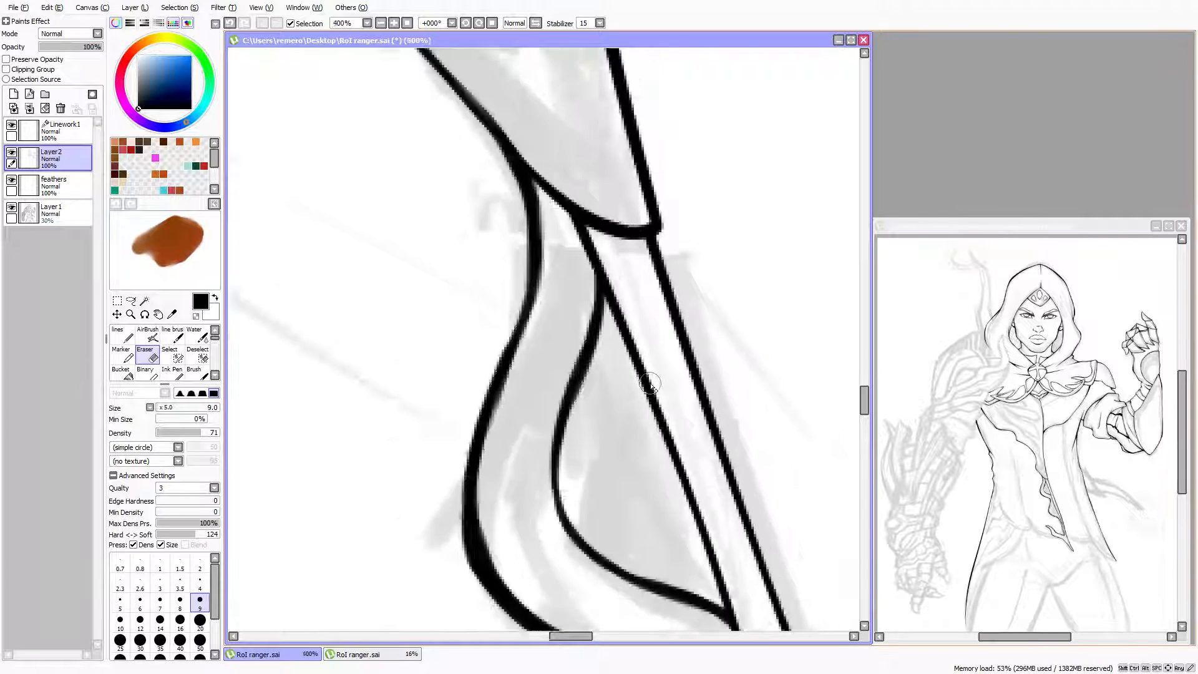
{"action": "scroll", "coordinate": [612, 265], "scroll_direction": "up", "scroll_amount": 3}
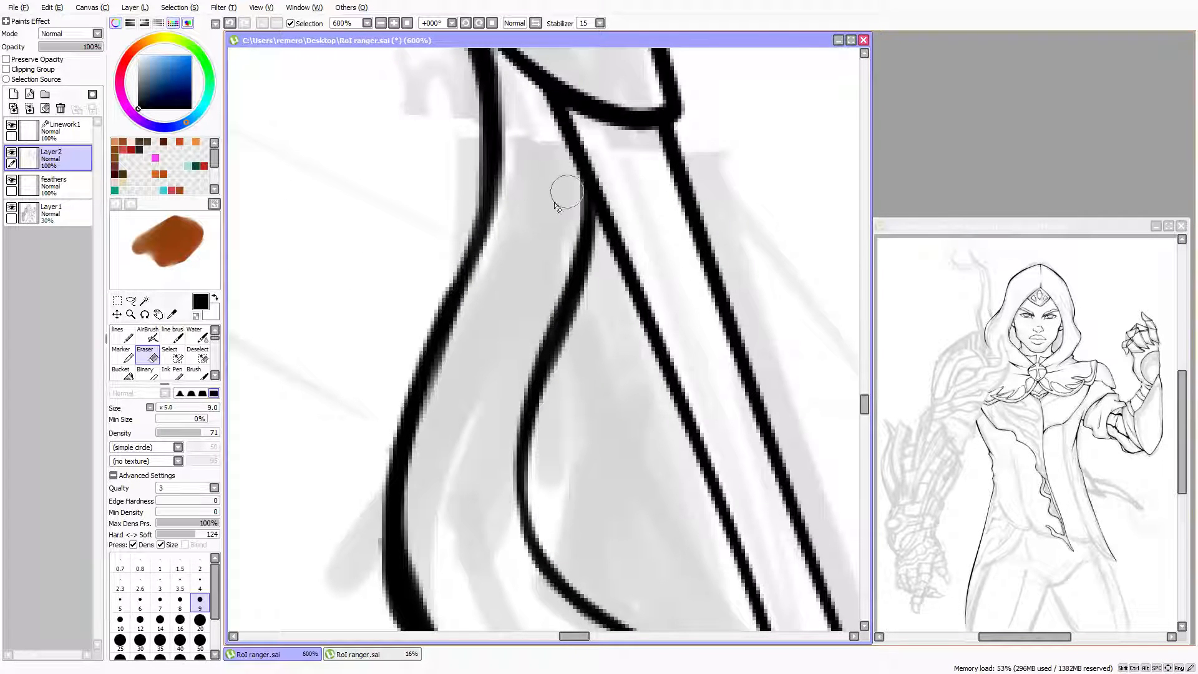
{"action": "mouse_move", "coordinate": [565, 193]}
{"action": "left_mouse_down"}
{"action": "mouse_move", "coordinate": [564, 264]}
{"action": "mouse_move", "coordinate": [572, 208]}
{"action": "mouse_move", "coordinate": [577, 224]}
{"action": "mouse_move", "coordinate": [566, 251]}
{"action": "mouse_move", "coordinate": [570, 212]}
{"action": "mouse_move", "coordinate": [531, 308]}
{"action": "mouse_move", "coordinate": [568, 216]}
{"action": "left_mouse_up"}
{"action": "scroll", "coordinate": [500, 214], "scroll_direction": "down", "scroll_amount": 4}
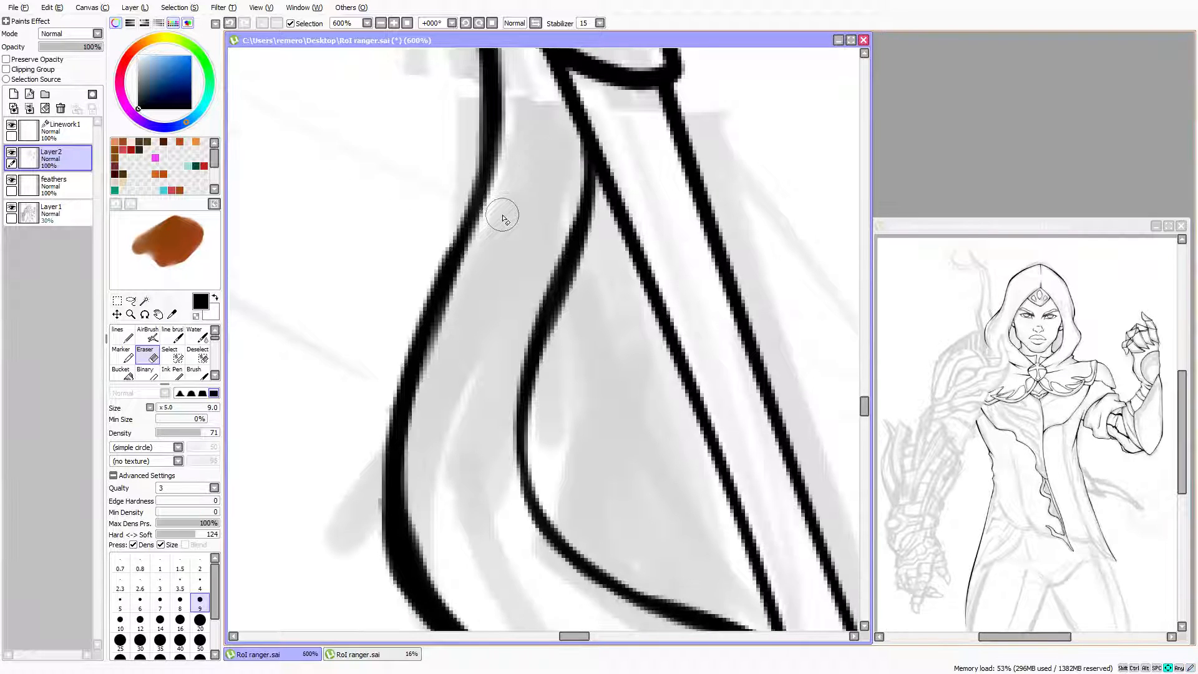
Ink the upper part of the second inner fold line, branching off the coat's straight trim line, with the lines brush at size 12
{"action": "left_click_drag", "start_coordinate": [674, 400], "coordinate": [557, 315]}
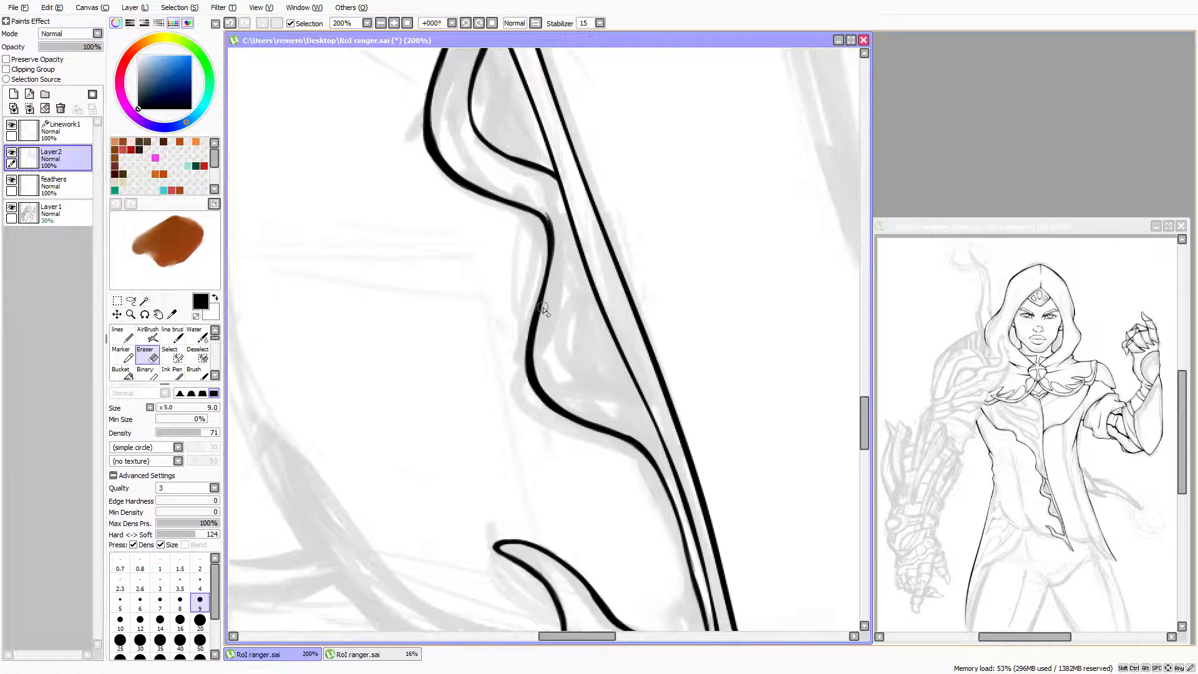
{"action": "scroll", "coordinate": [557, 306], "scroll_direction": "up", "scroll_amount": 2}
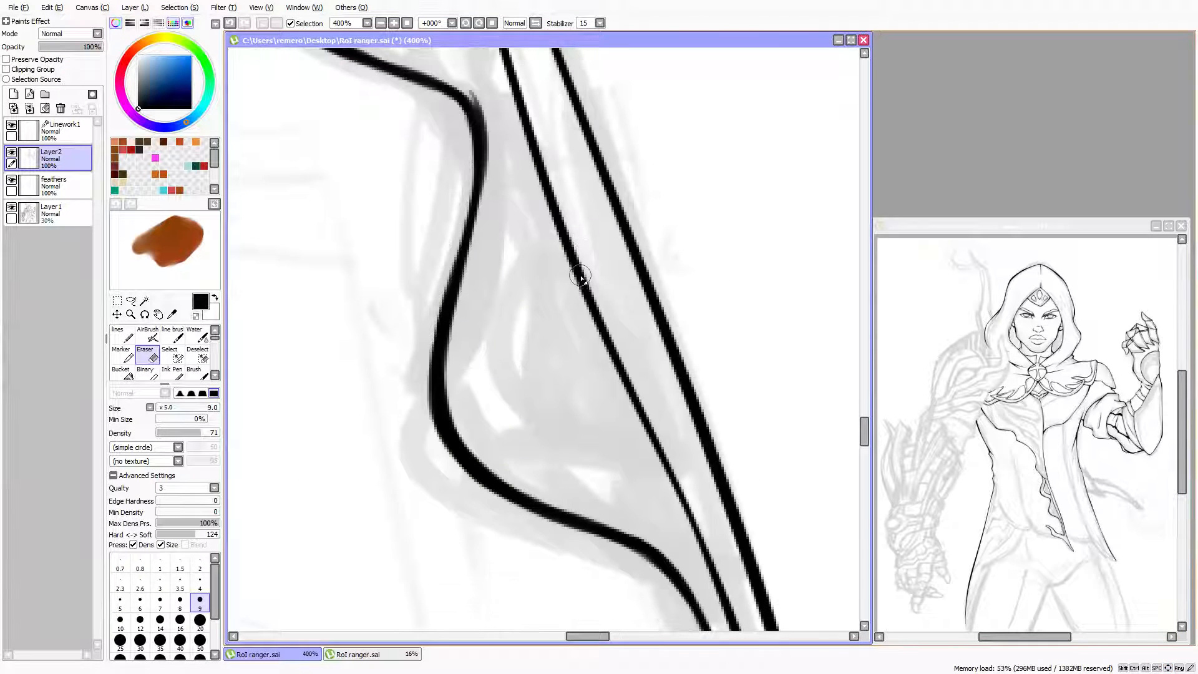
{"action": "left_click_drag", "start_coordinate": [548, 252], "coordinate": [539, 244]}
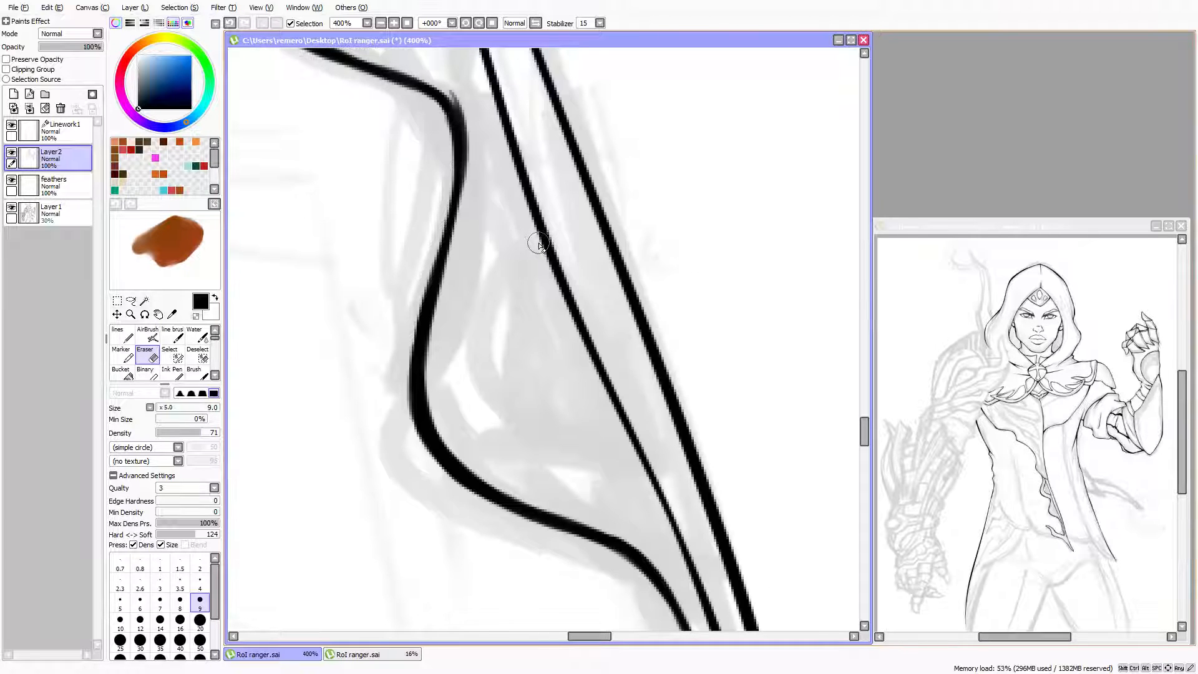
{"action": "left_click", "coordinate": [122, 335]}
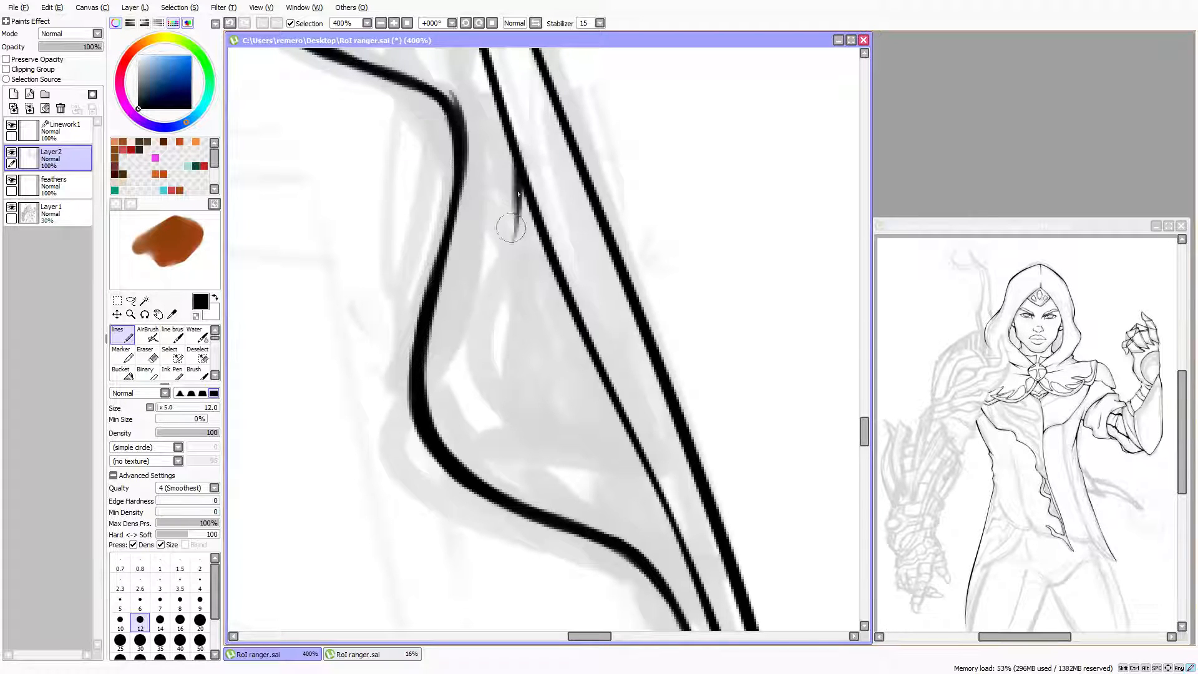
{"action": "mouse_move", "coordinate": [510, 227]}
{"action": "left_mouse_down"}
{"action": "mouse_move", "coordinate": [522, 171]}
{"action": "mouse_move", "coordinate": [500, 322]}
{"action": "left_mouse_up"}
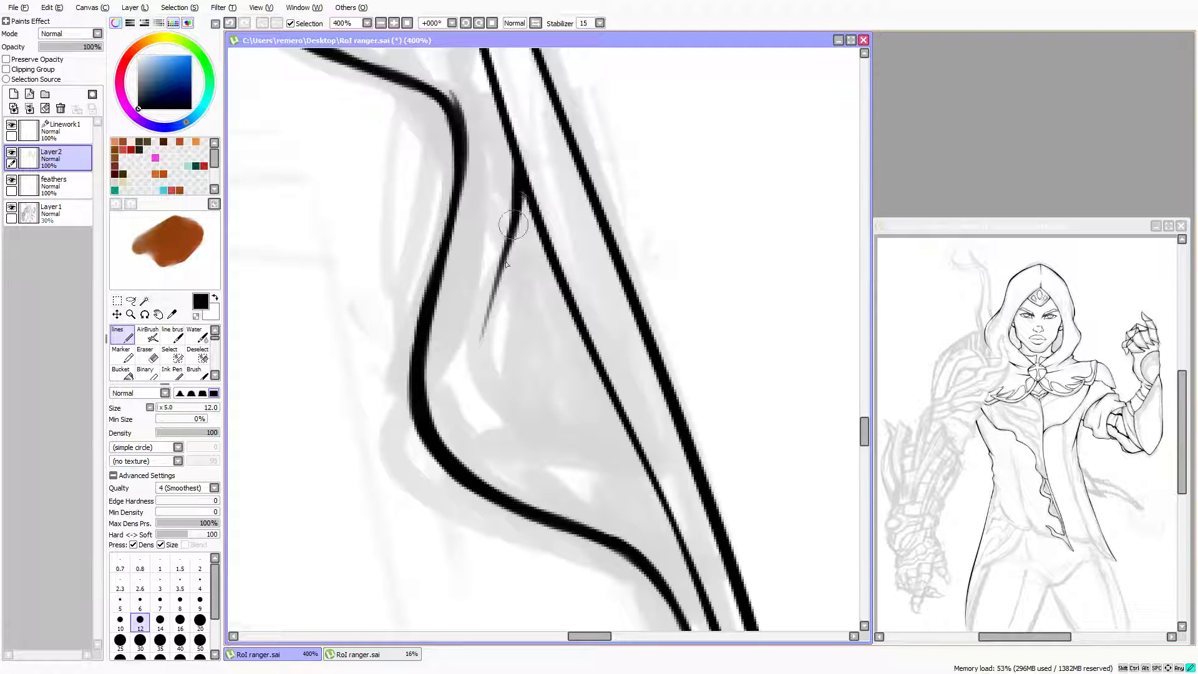
{"action": "left_click_drag", "start_coordinate": [513, 225], "coordinate": [506, 257]}
{"action": "mouse_move", "coordinate": [523, 185]}
{"action": "left_mouse_down"}
{"action": "mouse_move", "coordinate": [520, 245]}
{"action": "mouse_move", "coordinate": [525, 194]}
{"action": "mouse_move", "coordinate": [497, 292]}
{"action": "left_mouse_up"}
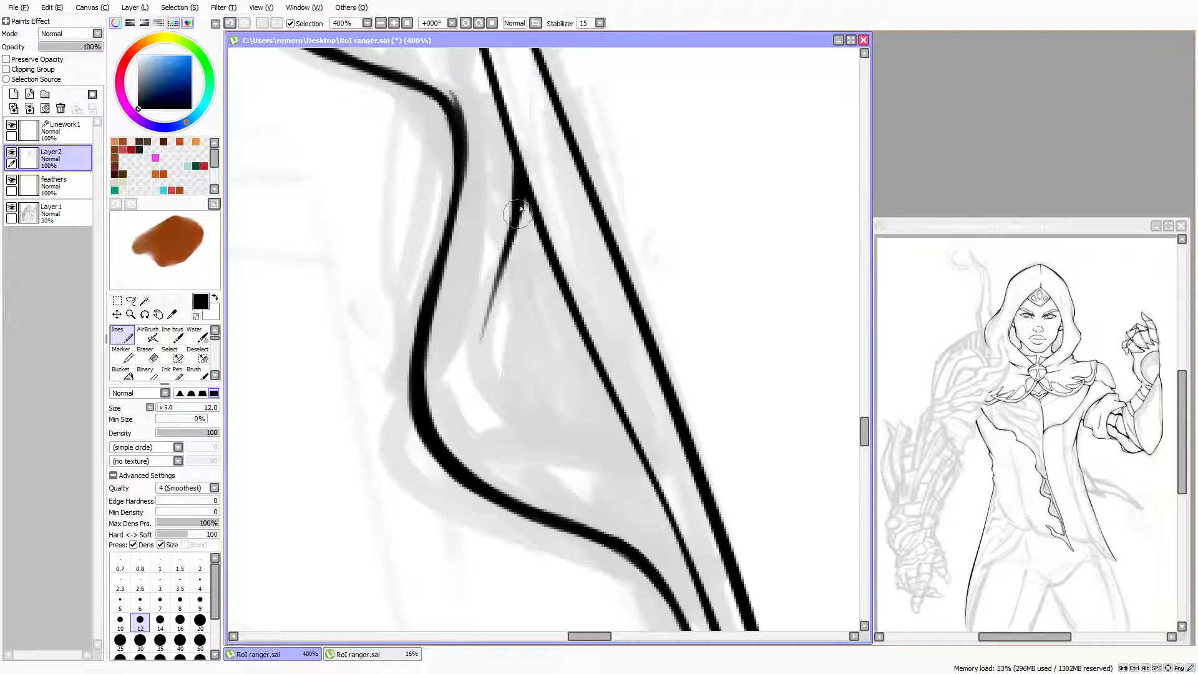
{"action": "left_click_drag", "start_coordinate": [518, 218], "coordinate": [484, 362]}
{"action": "left_click_drag", "start_coordinate": [517, 193], "coordinate": [500, 282]}
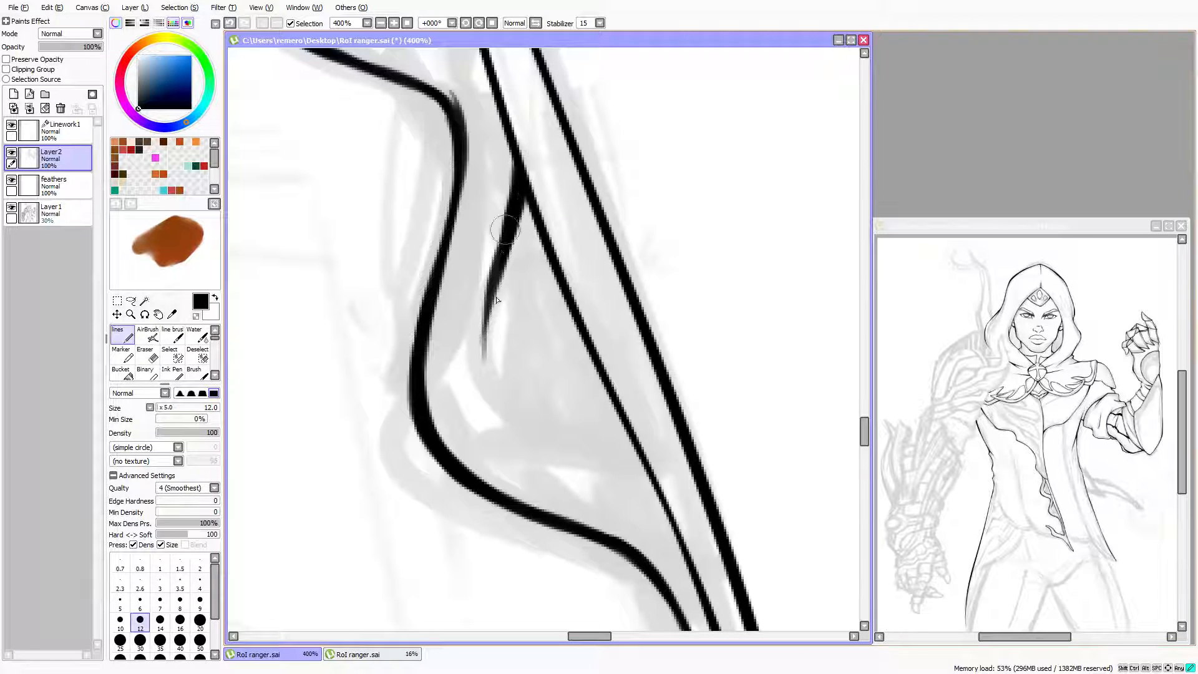
Continue the second fold line around its bend and back to the straight trim line, thickening its lower stretch at size 12
{"action": "scroll", "coordinate": [527, 274], "scroll_direction": "down", "scroll_amount": 3}
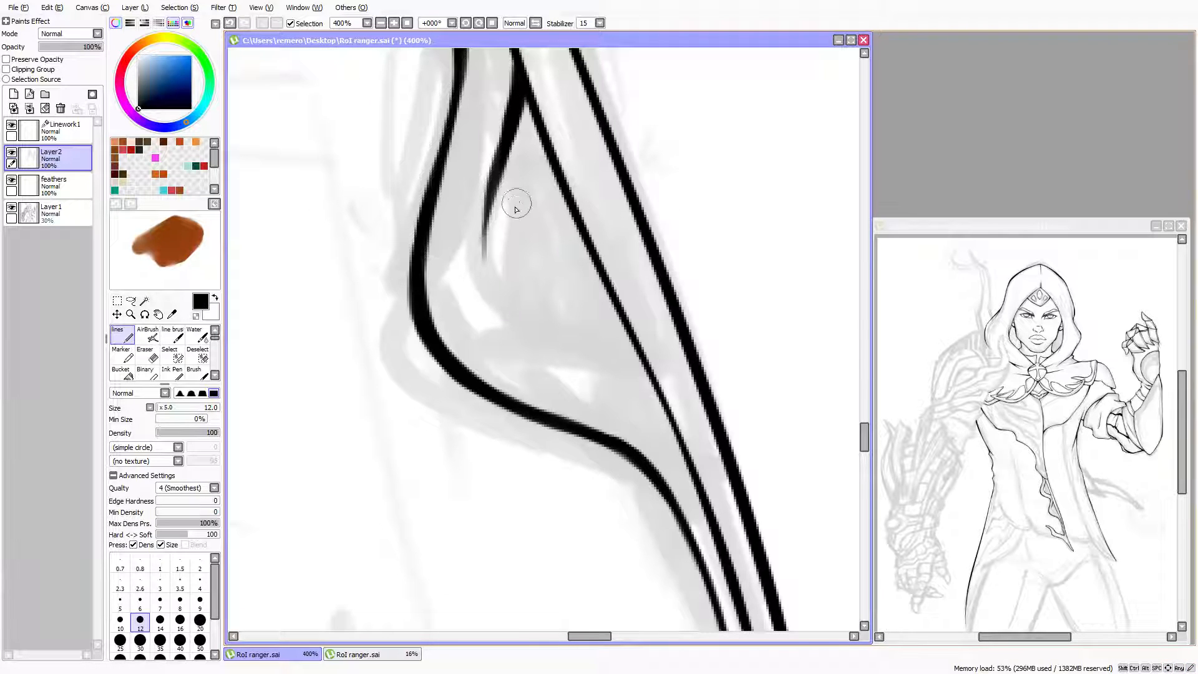
{"action": "mouse_move", "coordinate": [489, 201]}
{"action": "left_mouse_down"}
{"action": "mouse_move", "coordinate": [485, 237]}
{"action": "mouse_move", "coordinate": [509, 303]}
{"action": "left_mouse_up"}
{"action": "mouse_move", "coordinate": [485, 224]}
{"action": "left_mouse_down"}
{"action": "mouse_move", "coordinate": [494, 293]}
{"action": "mouse_move", "coordinate": [510, 307]}
{"action": "left_mouse_up"}
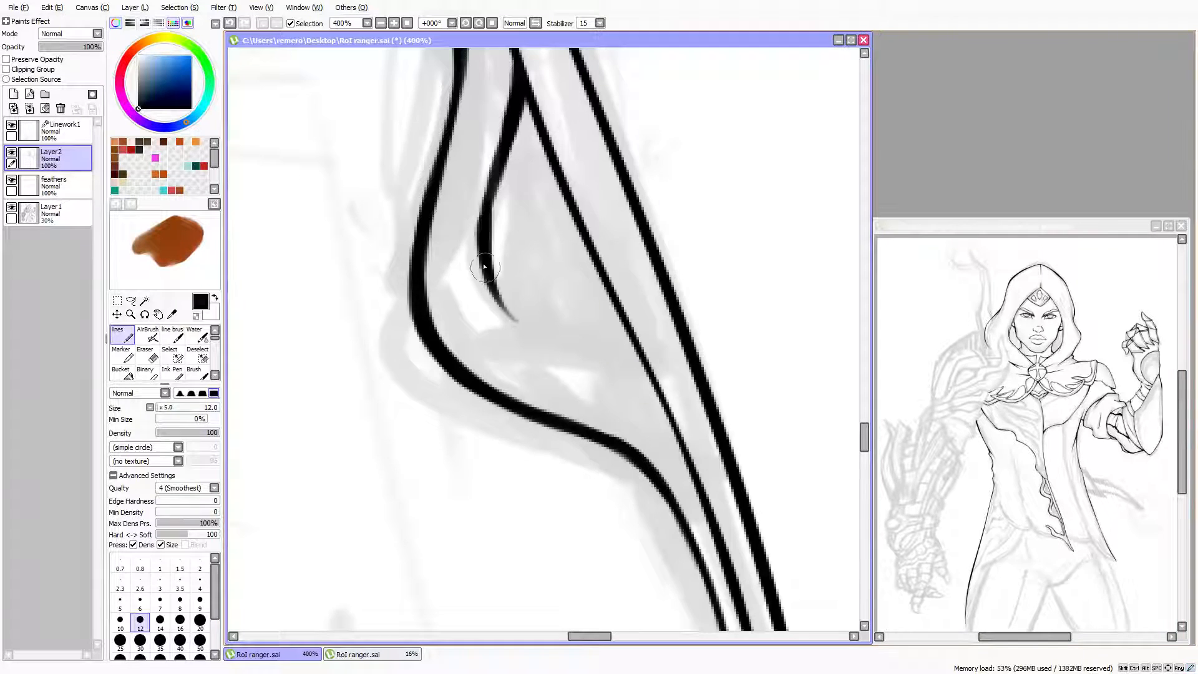
{"action": "mouse_move", "coordinate": [483, 250]}
{"action": "left_mouse_down"}
{"action": "mouse_move", "coordinate": [507, 305]}
{"action": "mouse_move", "coordinate": [496, 295]}
{"action": "mouse_move", "coordinate": [562, 350]}
{"action": "left_mouse_up"}
{"action": "left_click_drag", "start_coordinate": [484, 278], "coordinate": [617, 371]}
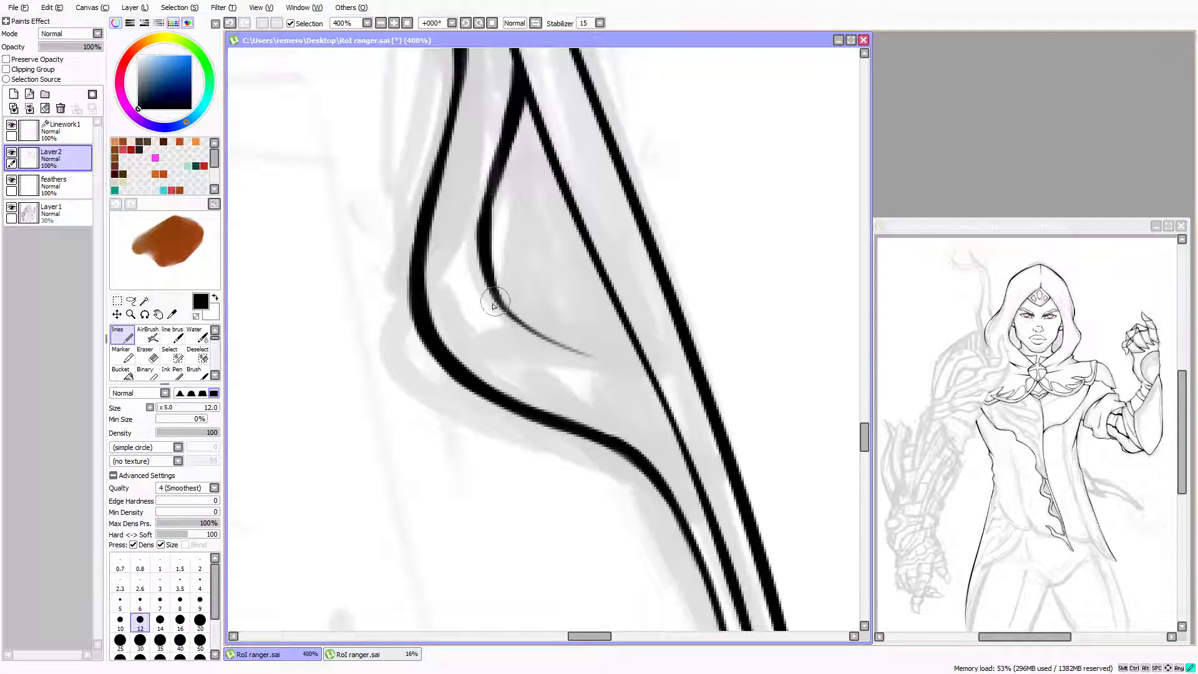
{"action": "left_click_drag", "start_coordinate": [512, 312], "coordinate": [643, 368]}
{"action": "mouse_move", "coordinate": [543, 328]}
{"action": "left_mouse_down"}
{"action": "mouse_move", "coordinate": [635, 362]}
{"action": "mouse_move", "coordinate": [585, 347]}
{"action": "mouse_move", "coordinate": [650, 371]}
{"action": "mouse_move", "coordinate": [583, 346]}
{"action": "mouse_move", "coordinate": [659, 389]}
{"action": "mouse_move", "coordinate": [568, 330]}
{"action": "mouse_move", "coordinate": [637, 359]}
{"action": "mouse_move", "coordinate": [615, 351]}
{"action": "mouse_move", "coordinate": [648, 369]}
{"action": "mouse_move", "coordinate": [561, 340]}
{"action": "mouse_move", "coordinate": [615, 353]}
{"action": "left_mouse_up"}
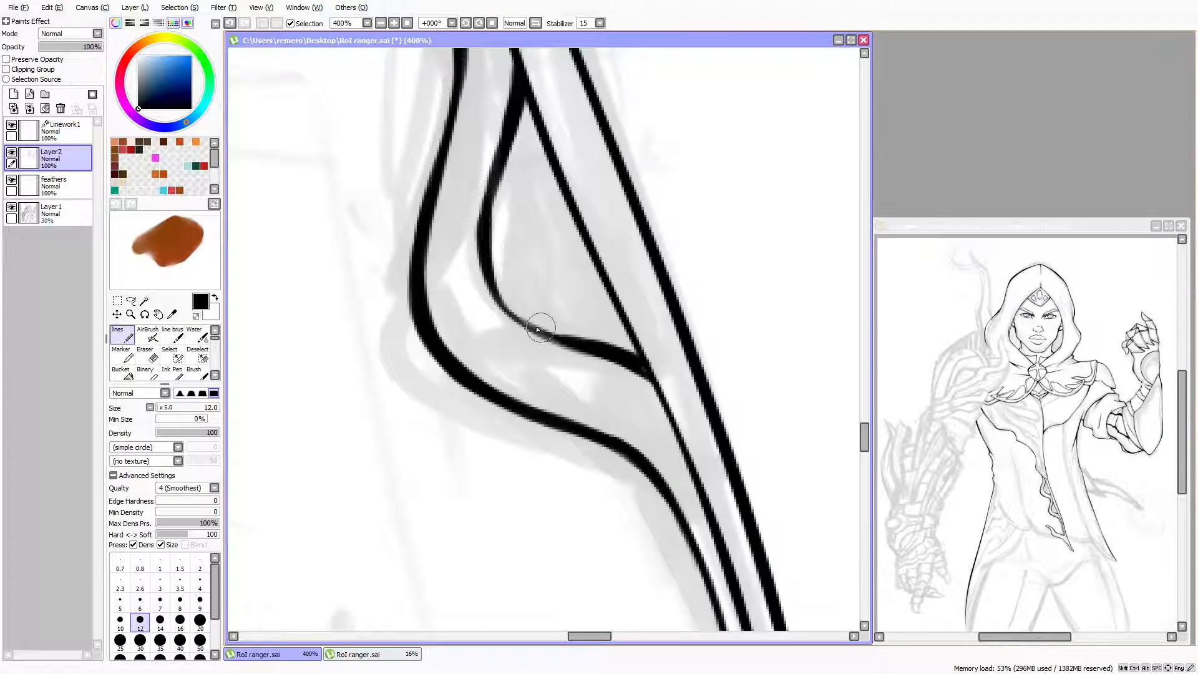
{"action": "left_click_drag", "start_coordinate": [518, 316], "coordinate": [583, 335]}
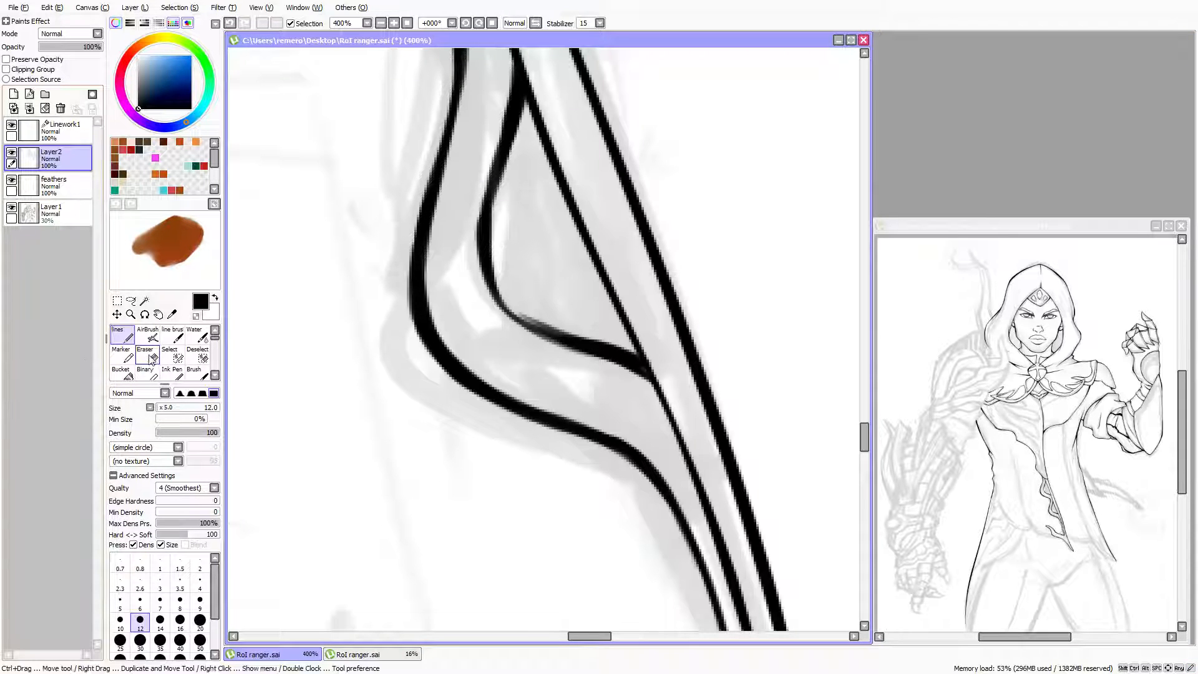
Smooth the second fold line's bend by trimming its inner side with the size 9 eraser and touching up the curve at size 12
{"action": "left_click", "coordinate": [148, 355]}
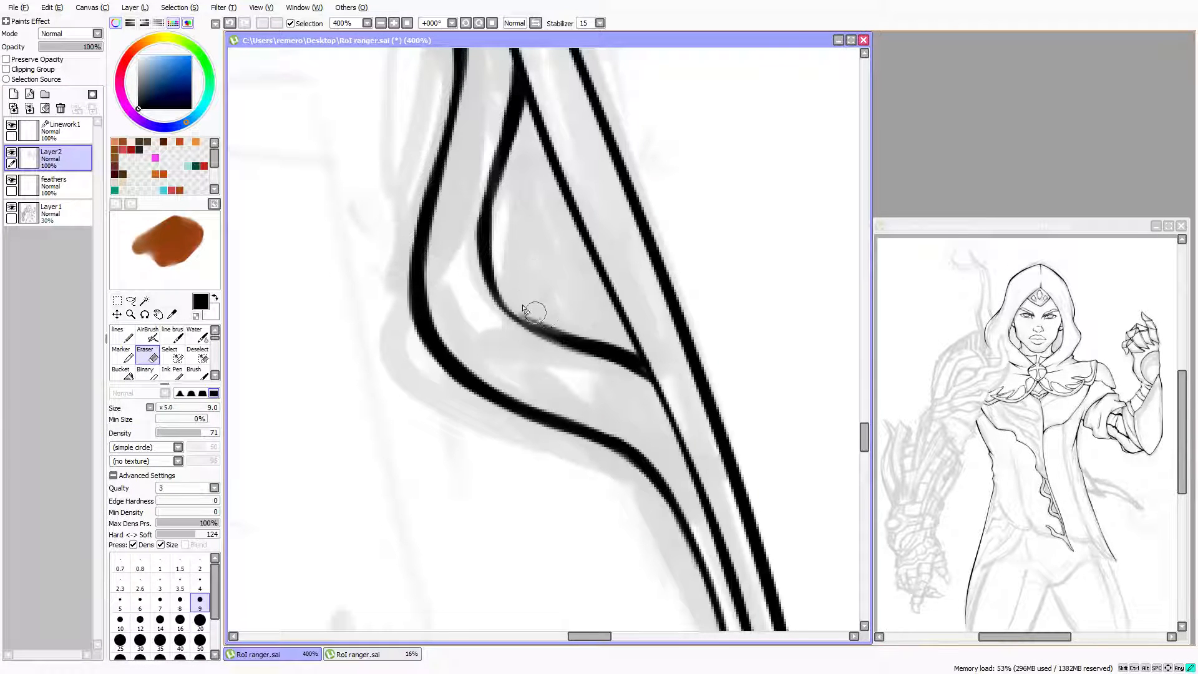
{"action": "left_click_drag", "start_coordinate": [524, 307], "coordinate": [571, 322]}
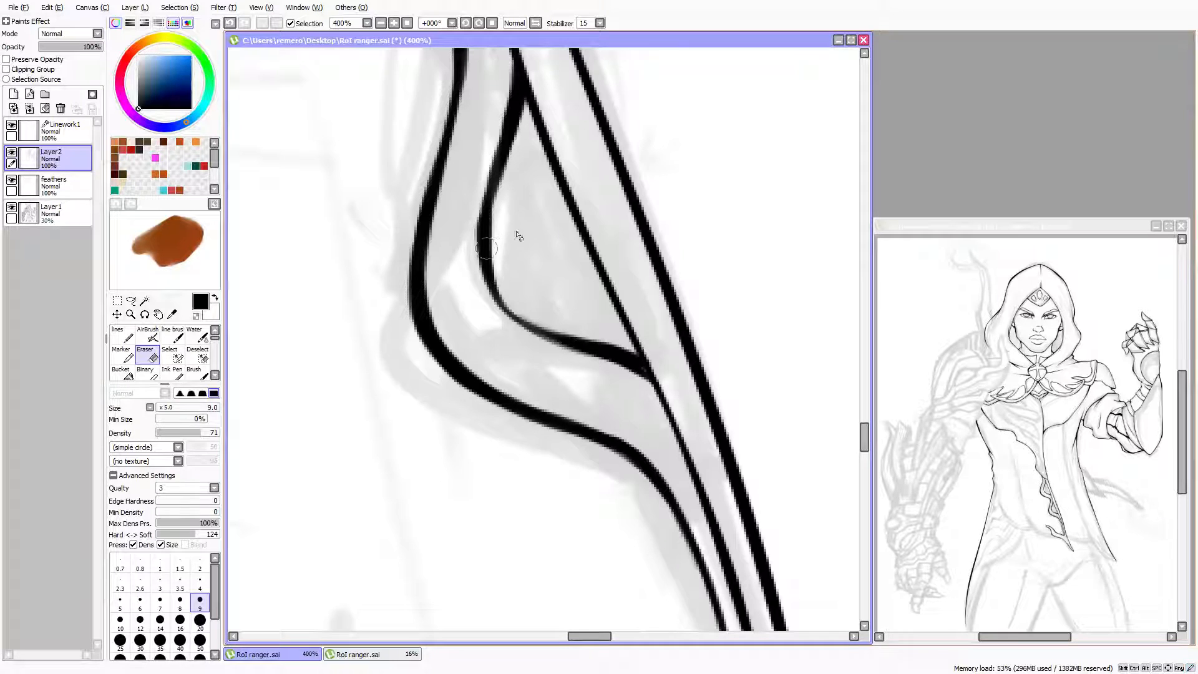
{"action": "mouse_move", "coordinate": [507, 212]}
{"action": "left_mouse_down"}
{"action": "mouse_move", "coordinate": [504, 292]}
{"action": "mouse_move", "coordinate": [504, 226]}
{"action": "mouse_move", "coordinate": [522, 317]}
{"action": "left_mouse_up"}
{"action": "left_click", "coordinate": [122, 337]}
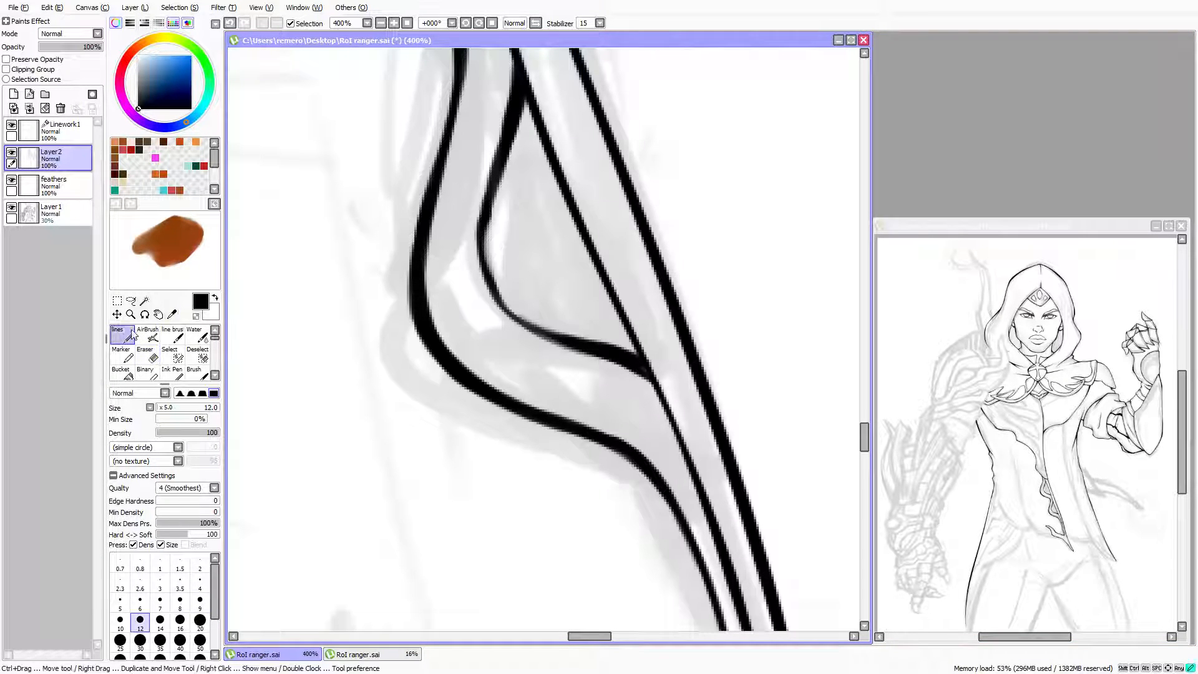
{"action": "mouse_move", "coordinate": [489, 212]}
{"action": "left_mouse_down"}
{"action": "mouse_move", "coordinate": [493, 246]}
{"action": "mouse_move", "coordinate": [487, 211]}
{"action": "mouse_move", "coordinate": [490, 280]}
{"action": "mouse_move", "coordinate": [484, 232]}
{"action": "mouse_move", "coordinate": [485, 256]}
{"action": "mouse_move", "coordinate": [509, 275]}
{"action": "left_mouse_up"}
{"action": "key", "text": "e"}
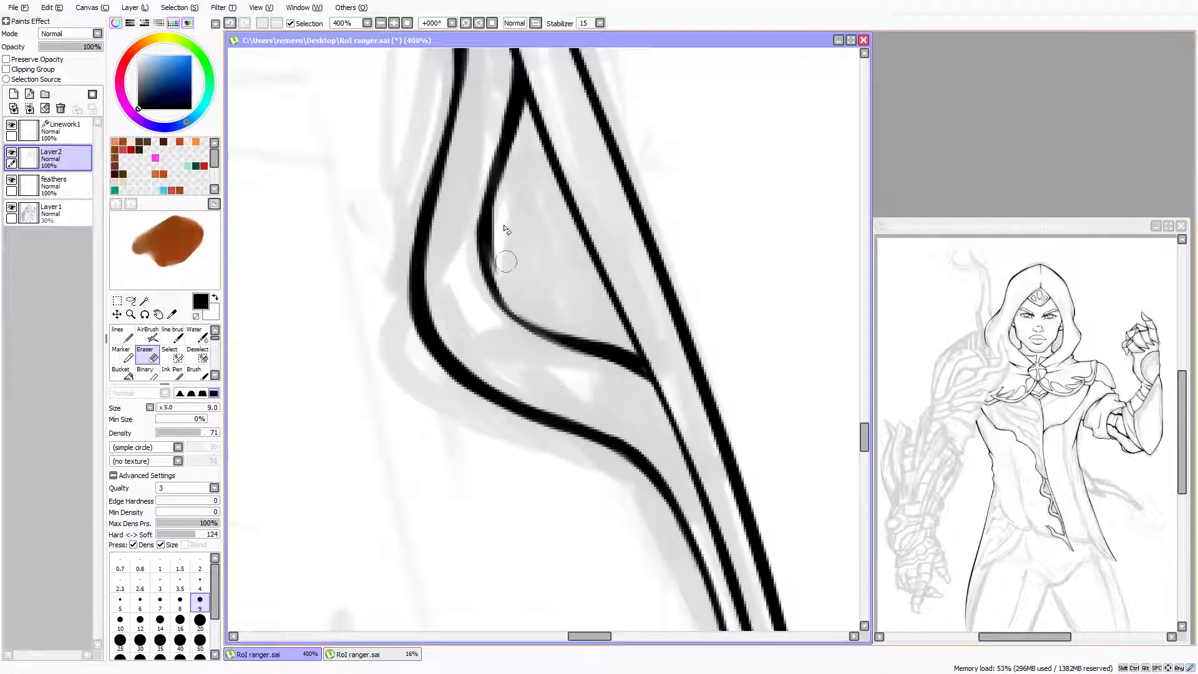
{"action": "mouse_move", "coordinate": [505, 229]}
{"action": "left_mouse_down"}
{"action": "mouse_move", "coordinate": [498, 272]}
{"action": "mouse_move", "coordinate": [511, 233]}
{"action": "mouse_move", "coordinate": [499, 209]}
{"action": "mouse_move", "coordinate": [552, 297]}
{"action": "left_mouse_up"}
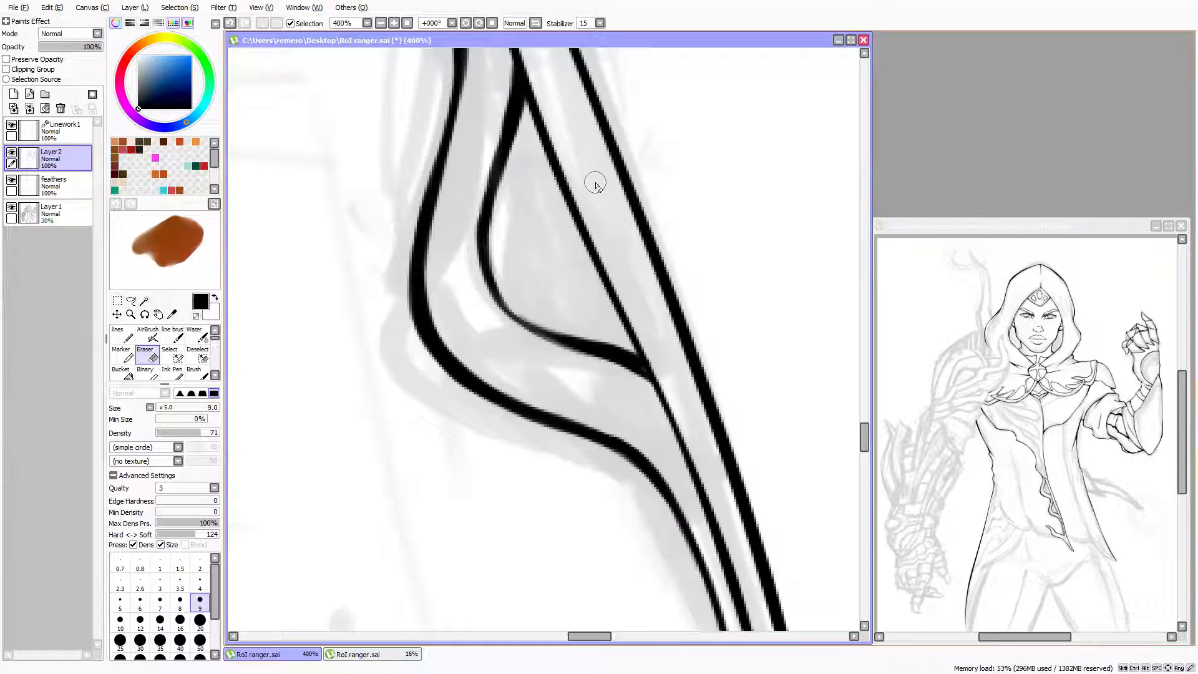
Thin the inner contour of the second fold line further, from the lower stretch up through the bend, with the eraser at size 9
{"action": "scroll", "coordinate": [582, 278], "scroll_direction": "down", "scroll_amount": 1}
{"action": "scroll", "coordinate": [572, 269], "scroll_direction": "up", "scroll_amount": 2}
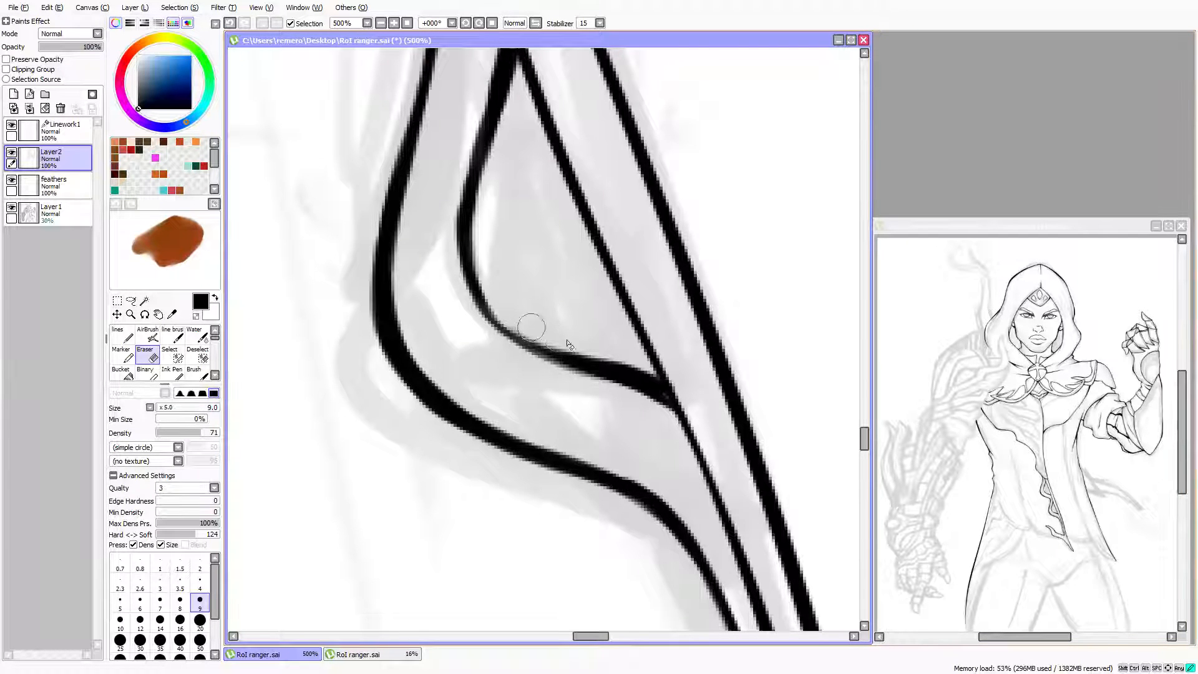
{"action": "mouse_move", "coordinate": [518, 321]}
{"action": "left_mouse_down"}
{"action": "mouse_move", "coordinate": [590, 341]}
{"action": "mouse_move", "coordinate": [507, 309]}
{"action": "mouse_move", "coordinate": [541, 338]}
{"action": "mouse_move", "coordinate": [510, 319]}
{"action": "mouse_move", "coordinate": [641, 357]}
{"action": "mouse_move", "coordinate": [566, 339]}
{"action": "mouse_move", "coordinate": [592, 342]}
{"action": "left_mouse_up"}
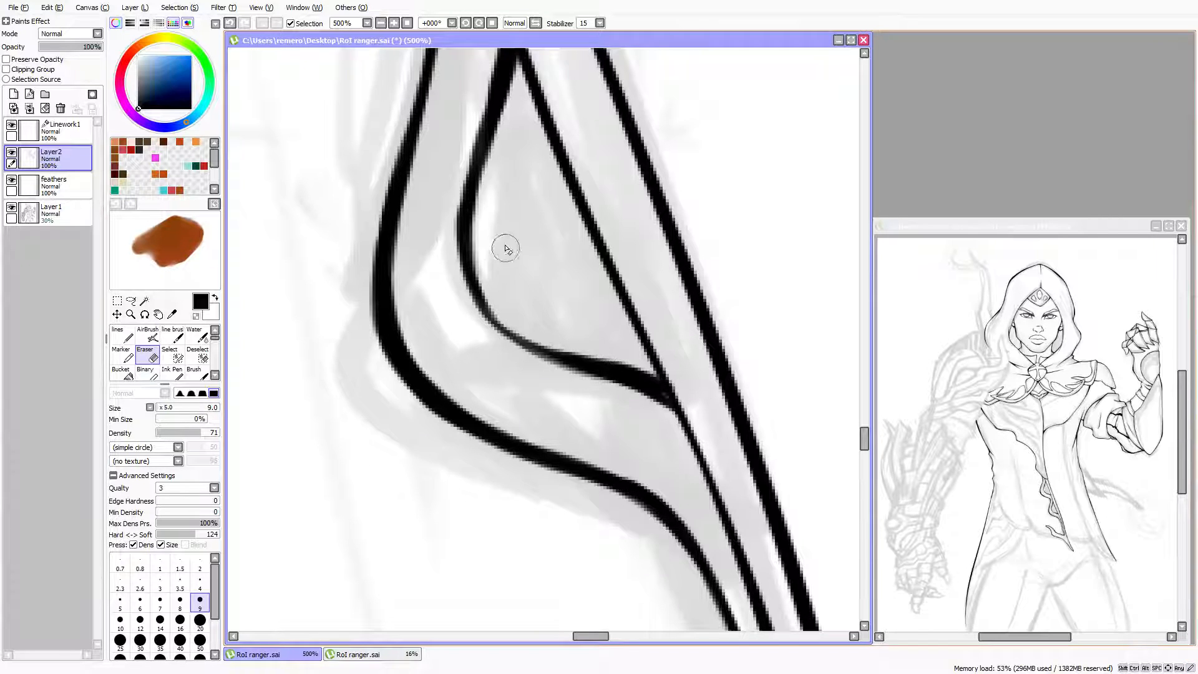
{"action": "mouse_move", "coordinate": [516, 316]}
{"action": "left_mouse_down"}
{"action": "mouse_move", "coordinate": [478, 244]}
{"action": "mouse_move", "coordinate": [505, 306]}
{"action": "mouse_move", "coordinate": [485, 269]}
{"action": "left_mouse_up"}
{"action": "mouse_move", "coordinate": [476, 227]}
{"action": "left_mouse_down"}
{"action": "mouse_move", "coordinate": [485, 206]}
{"action": "mouse_move", "coordinate": [498, 304]}
{"action": "left_mouse_up"}
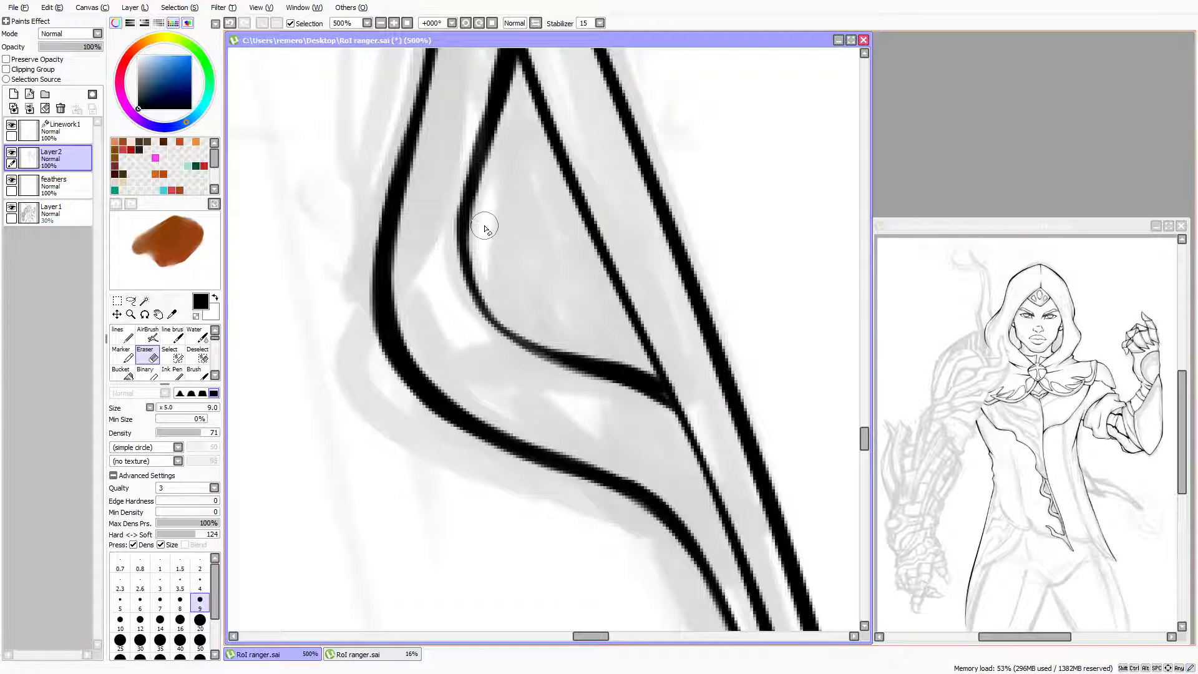
{"action": "scroll", "coordinate": [502, 313], "scroll_direction": "down", "scroll_amount": 2}
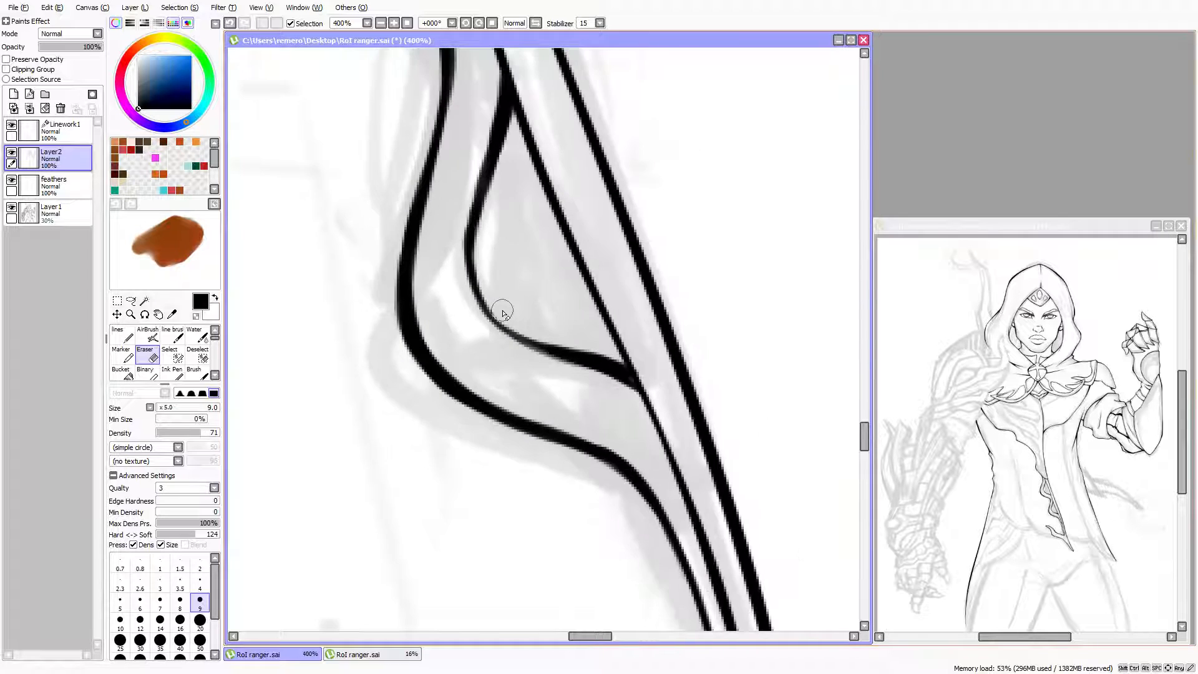
{"action": "scroll", "coordinate": [489, 262], "scroll_direction": "up", "scroll_amount": 2}
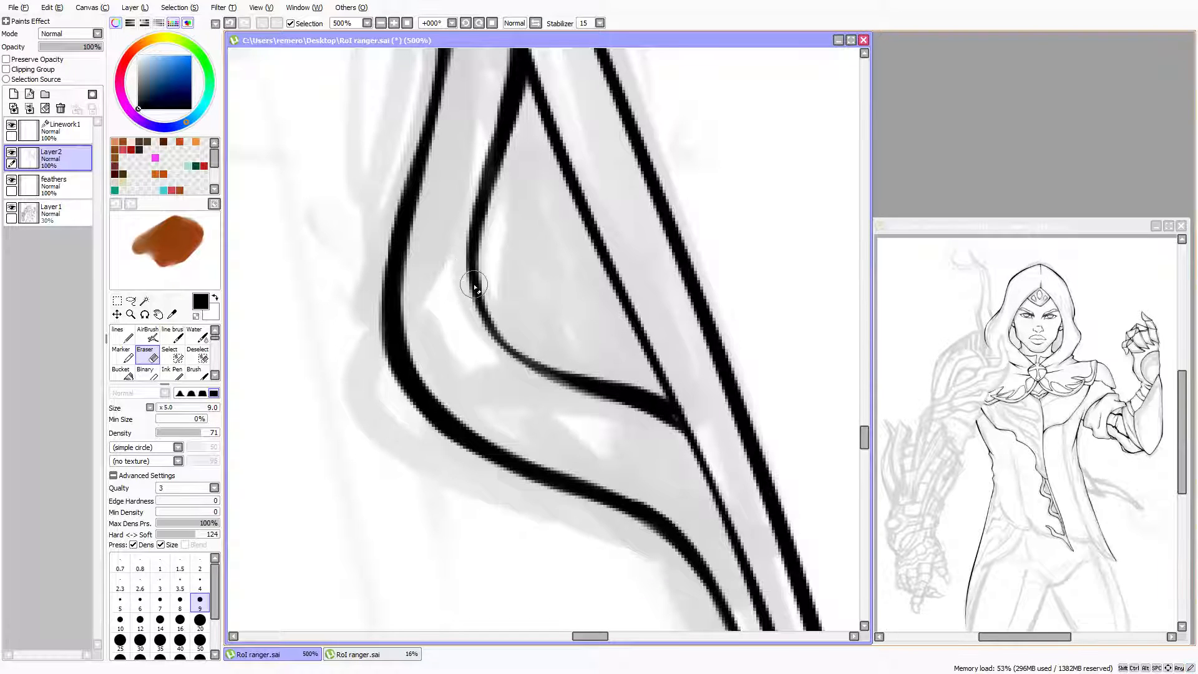
Ink the tapered upper start of the sketched belt's upper edge with the lines brush at size 14
{"action": "scroll", "coordinate": [475, 287], "scroll_direction": "down", "scroll_amount": 5}
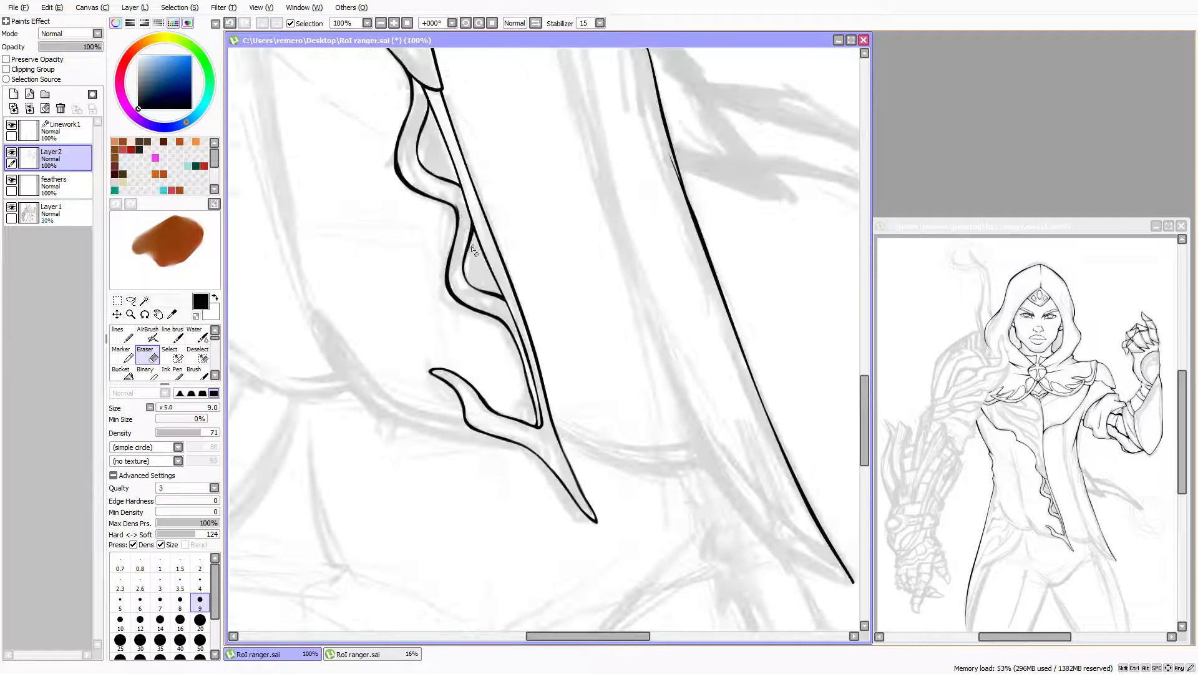
{"action": "scroll", "coordinate": [502, 331], "scroll_direction": "up", "scroll_amount": 5}
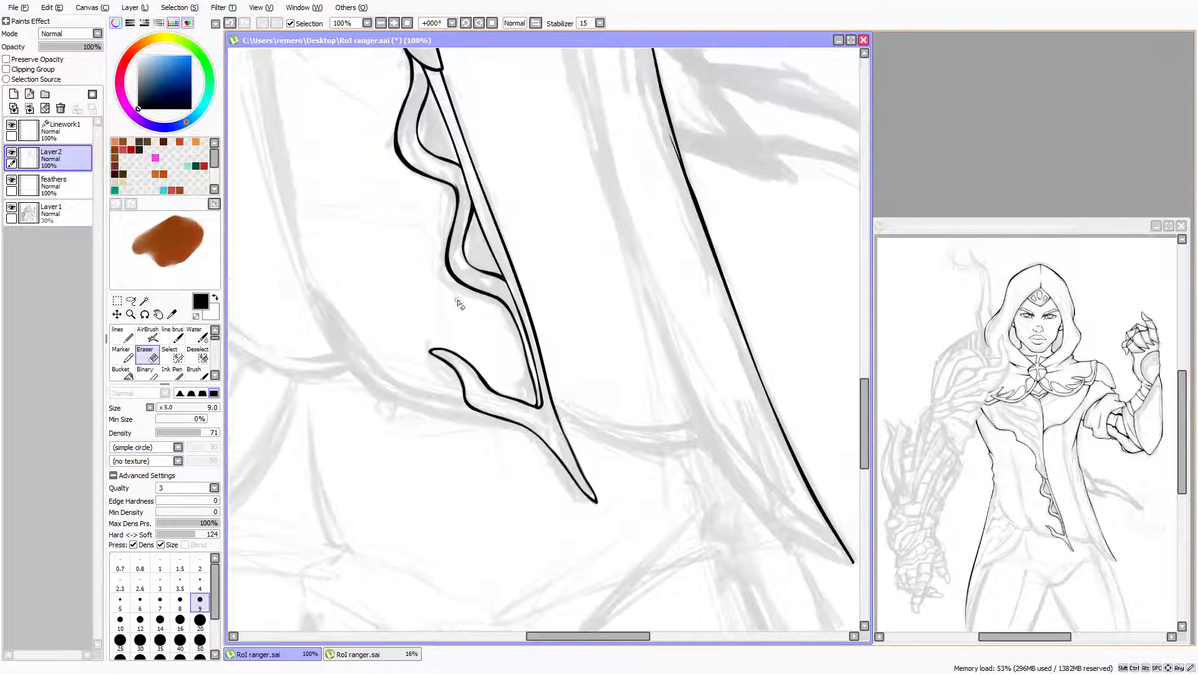
{"action": "left_click_drag", "start_coordinate": [451, 335], "coordinate": [449, 375]}
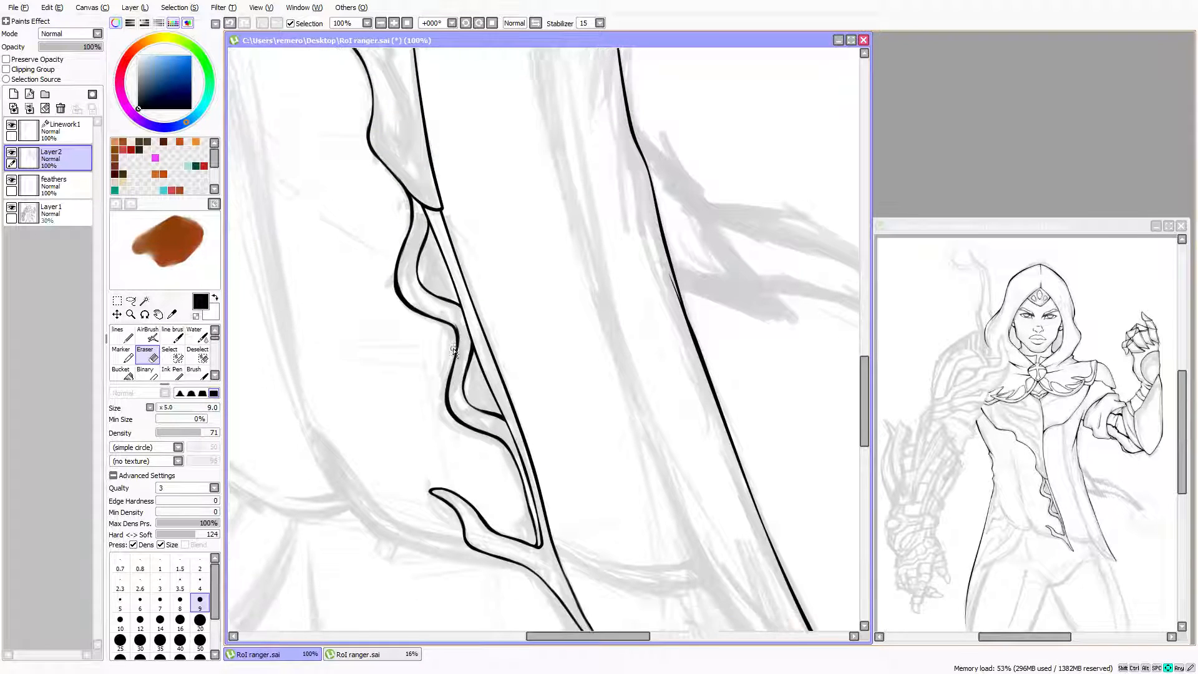
{"action": "left_click_drag", "start_coordinate": [397, 507], "coordinate": [438, 446]}
{"action": "scroll", "coordinate": [438, 447], "scroll_direction": "up", "scroll_amount": 5}
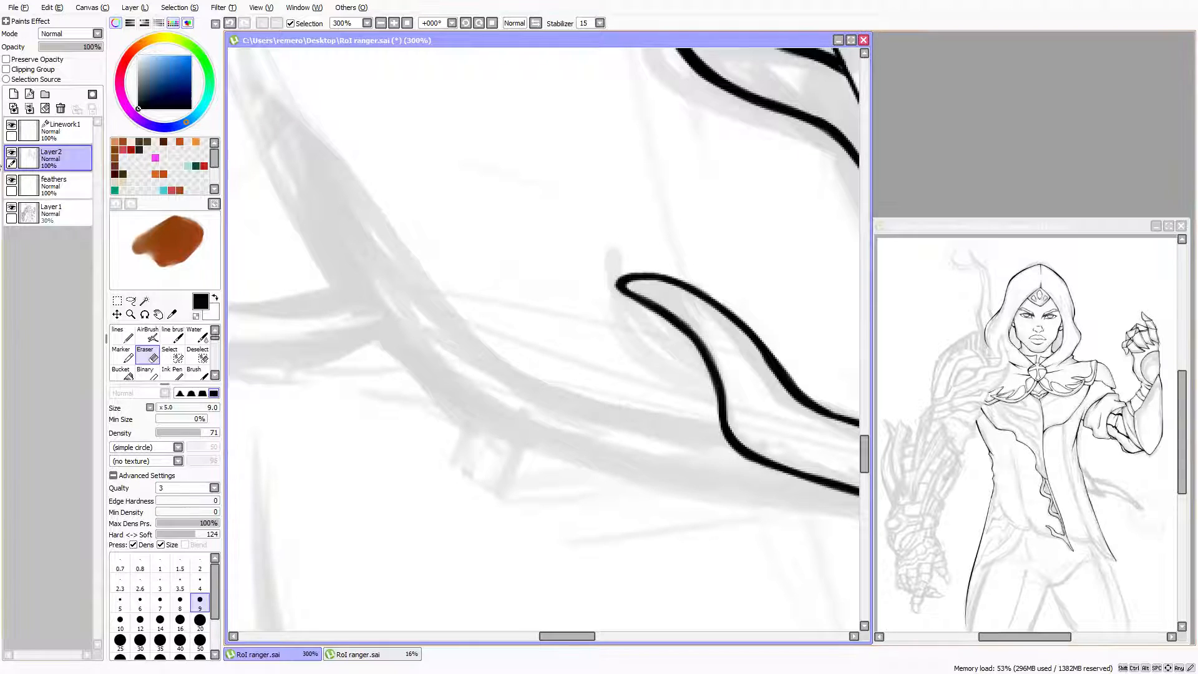
{"action": "left_click", "coordinate": [124, 337]}
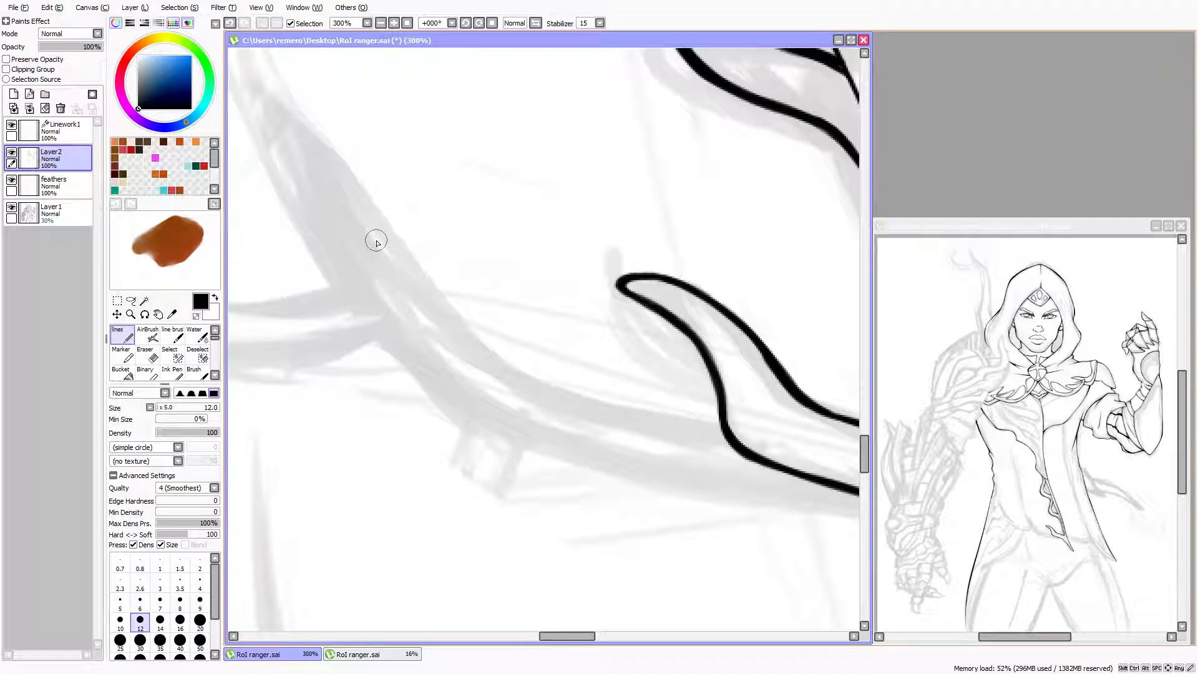
{"action": "scroll", "coordinate": [388, 224], "scroll_direction": "up", "scroll_amount": 2}
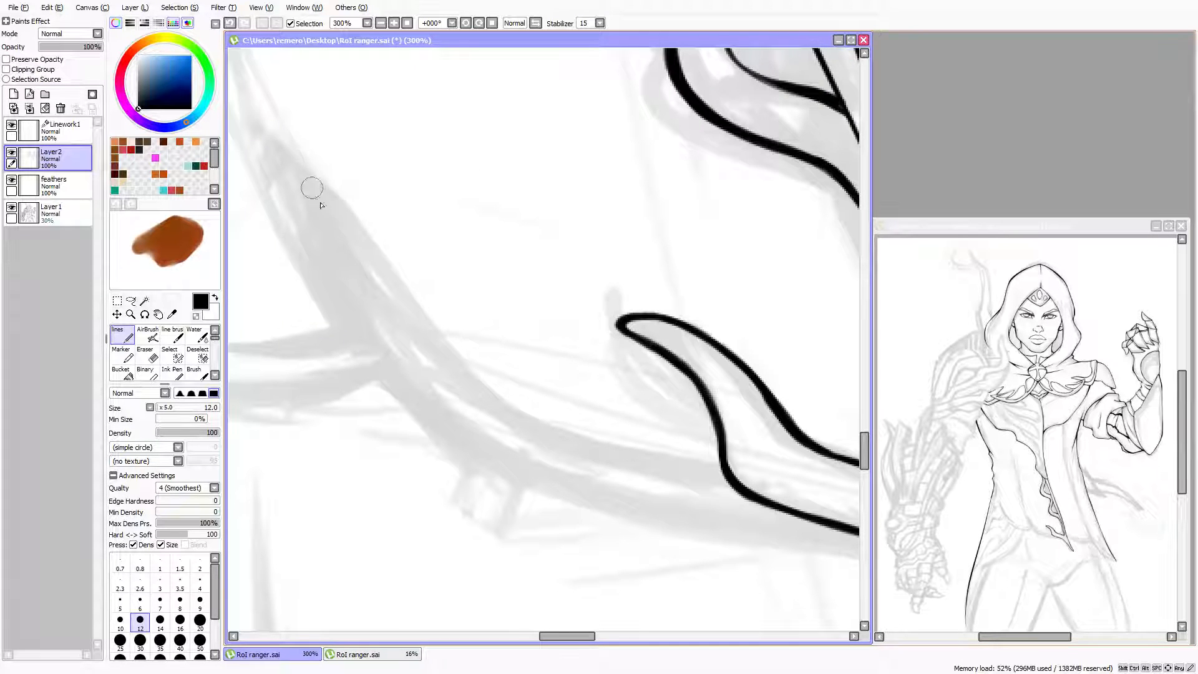
{"action": "key", "text": "bracketright"}
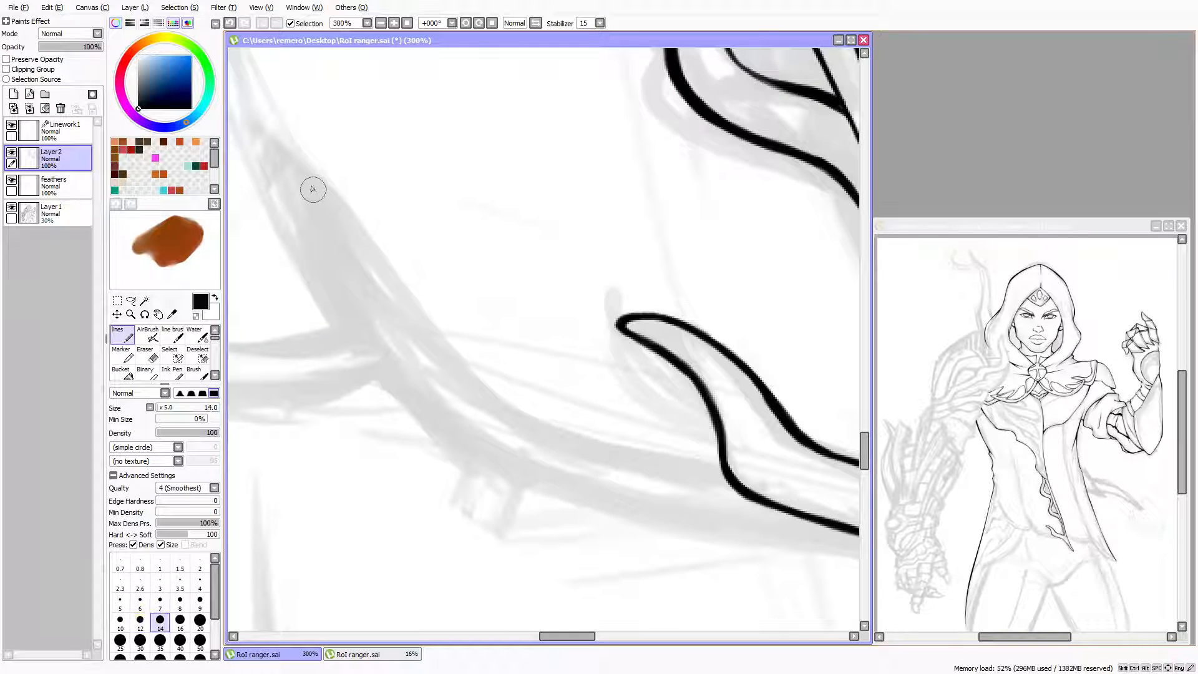
{"action": "mouse_move", "coordinate": [298, 166]}
{"action": "left_mouse_down"}
{"action": "mouse_move", "coordinate": [352, 251]}
{"action": "mouse_move", "coordinate": [325, 227]}
{"action": "mouse_move", "coordinate": [397, 299]}
{"action": "left_mouse_up"}
{"action": "left_click_drag", "start_coordinate": [483, 384], "coordinate": [490, 391]}
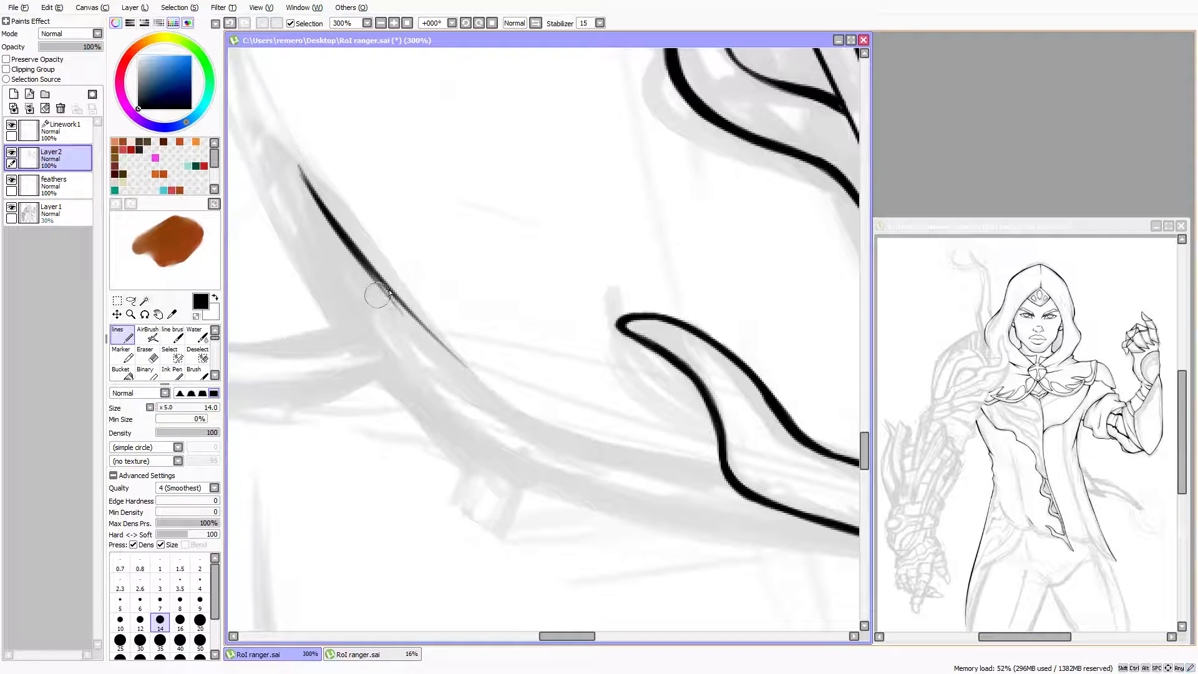
Extend the belt's upper edge along its curve to the coat's forked tip, thickening the line at size 14
{"action": "left_click_drag", "start_coordinate": [342, 242], "coordinate": [490, 387]}
{"action": "left_click_drag", "start_coordinate": [375, 272], "coordinate": [527, 421]}
{"action": "mouse_move", "coordinate": [416, 325]}
{"action": "left_mouse_down"}
{"action": "mouse_move", "coordinate": [551, 436]}
{"action": "mouse_move", "coordinate": [583, 449]}
{"action": "mouse_move", "coordinate": [543, 412]}
{"action": "mouse_move", "coordinate": [690, 476]}
{"action": "left_mouse_up"}
{"action": "mouse_move", "coordinate": [508, 407]}
{"action": "left_mouse_down"}
{"action": "mouse_move", "coordinate": [686, 470]}
{"action": "mouse_move", "coordinate": [712, 467]}
{"action": "left_mouse_up"}
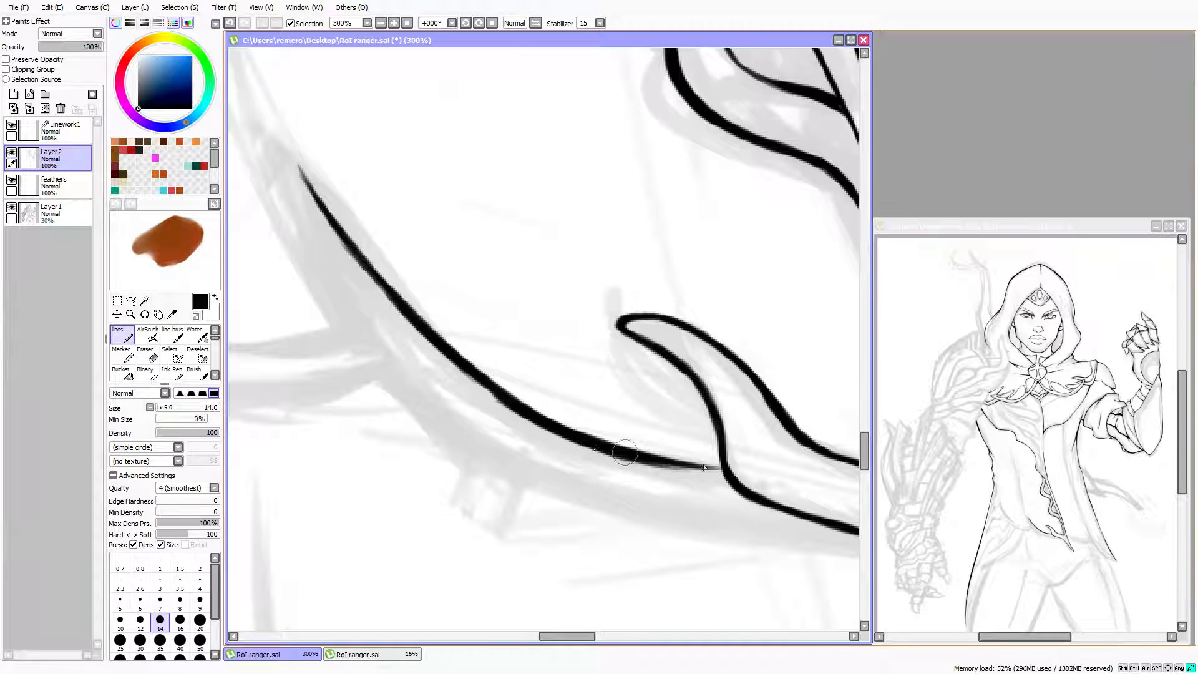
{"action": "mouse_move", "coordinate": [615, 454]}
{"action": "left_mouse_down"}
{"action": "mouse_move", "coordinate": [741, 463]}
{"action": "mouse_move", "coordinate": [617, 453]}
{"action": "mouse_move", "coordinate": [729, 459]}
{"action": "mouse_move", "coordinate": [678, 461]}
{"action": "mouse_move", "coordinate": [728, 470]}
{"action": "mouse_move", "coordinate": [638, 455]}
{"action": "left_mouse_up"}
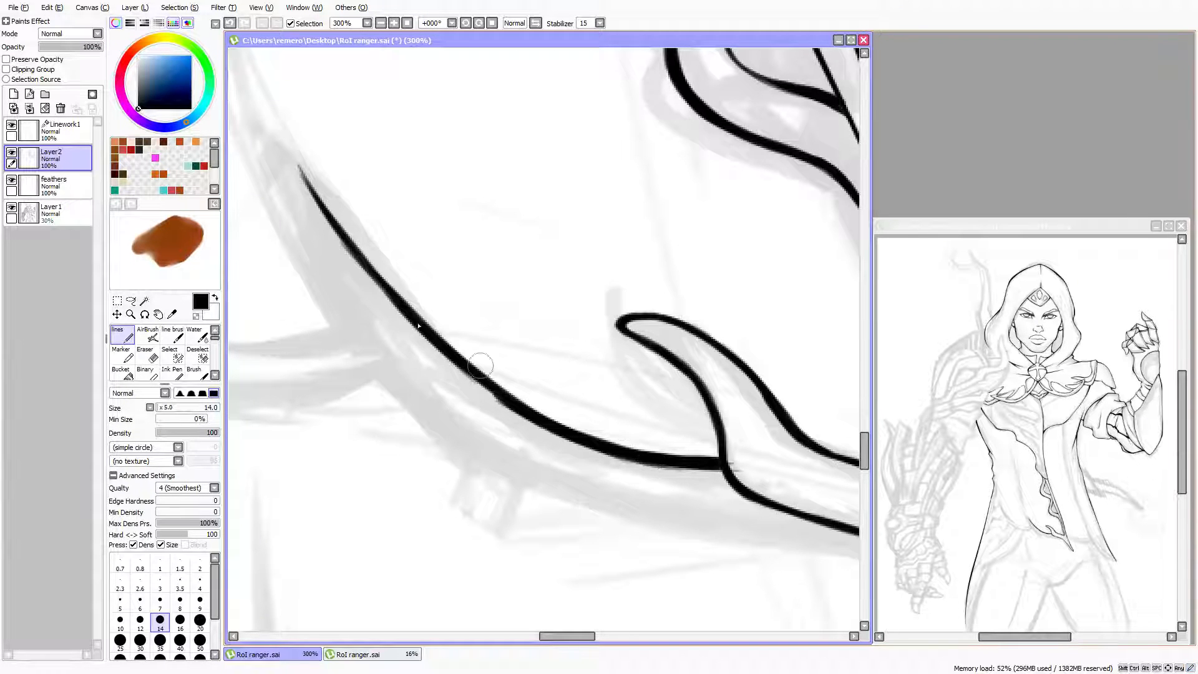
Clean up the belt line's end at the forked tip and its lower side with the eraser at size 9
{"action": "left_click", "coordinate": [147, 355]}
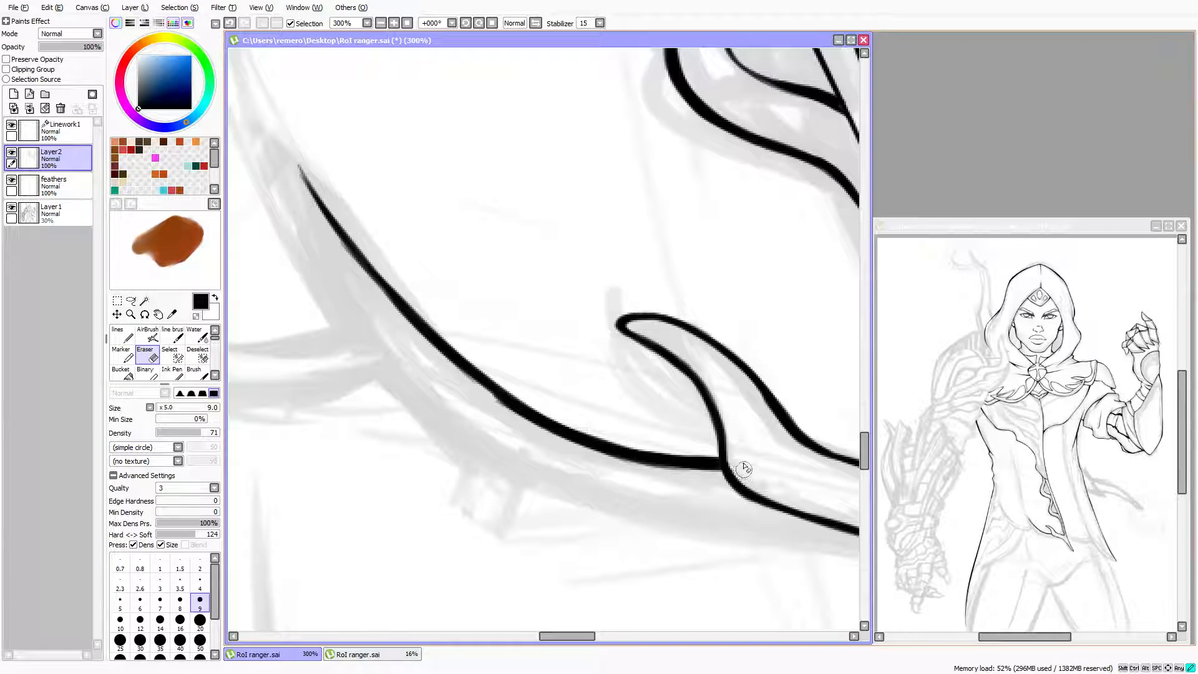
{"action": "scroll", "coordinate": [562, 329], "scroll_direction": "up", "scroll_amount": 3}
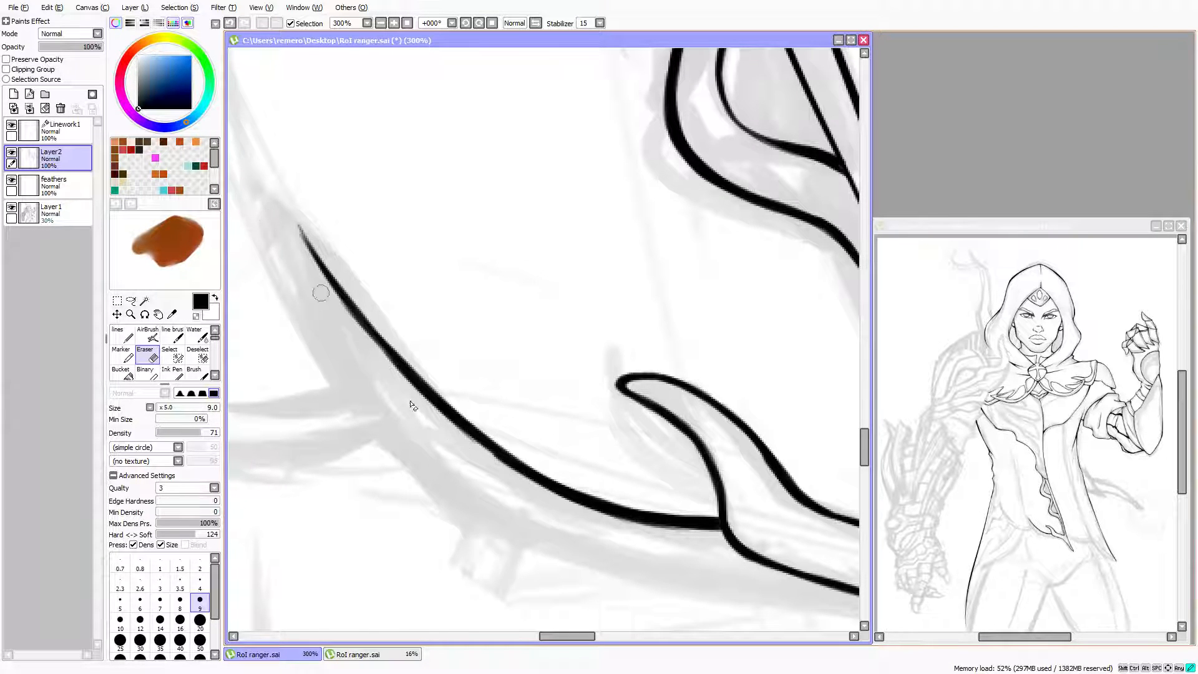
{"action": "left_click_drag", "start_coordinate": [412, 406], "coordinate": [274, 243]}
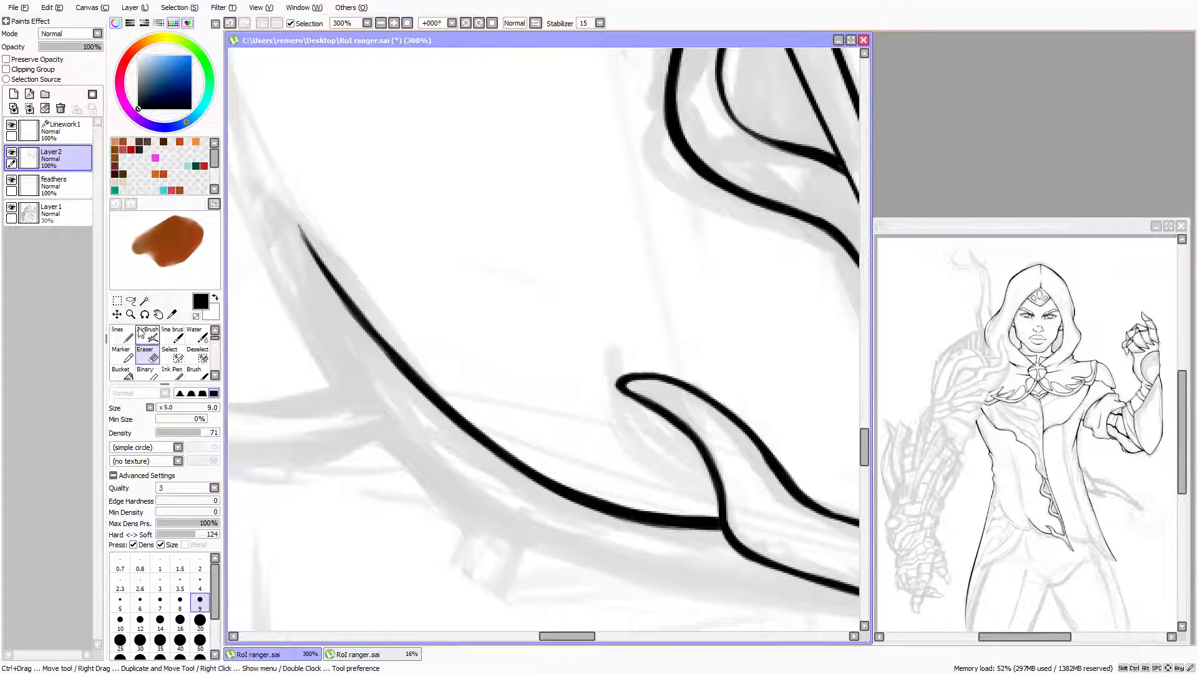
Strengthen the upper stretch of the belt's upper edge with the lines brush at size 10
{"action": "key", "text": "n"}
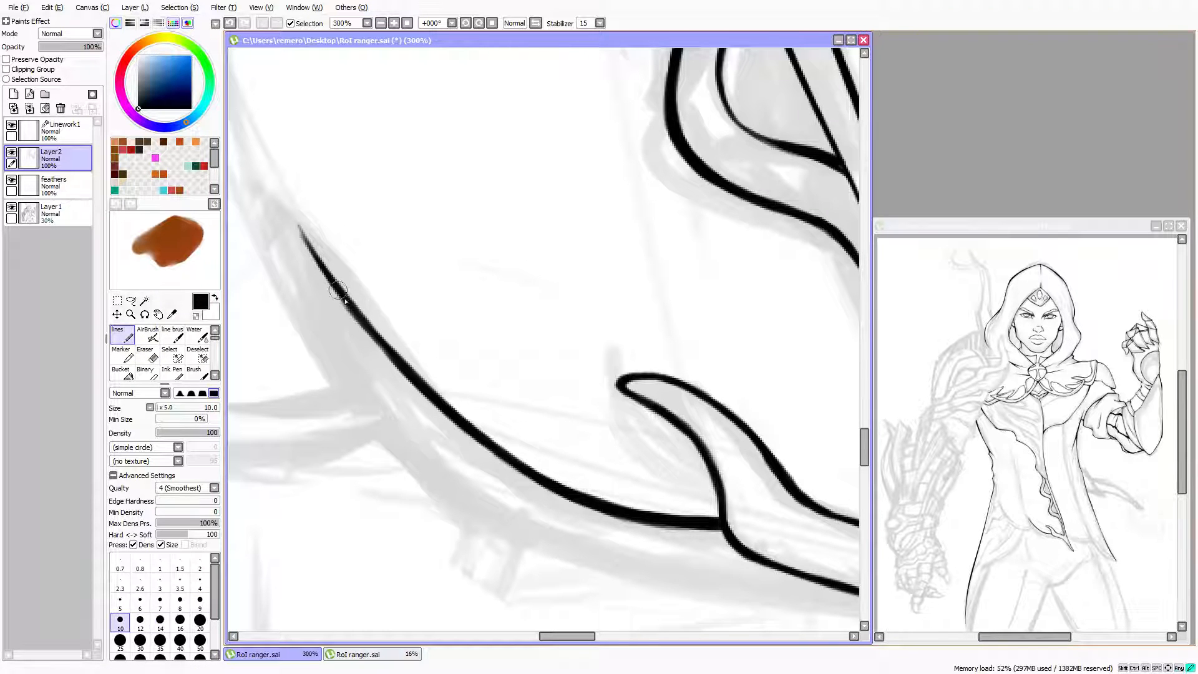
{"action": "left_click_drag", "start_coordinate": [345, 302], "coordinate": [429, 382]}
{"action": "mouse_move", "coordinate": [377, 340]}
{"action": "left_mouse_down"}
{"action": "mouse_move", "coordinate": [462, 400]}
{"action": "mouse_move", "coordinate": [379, 310]}
{"action": "mouse_move", "coordinate": [468, 402]}
{"action": "mouse_move", "coordinate": [360, 296]}
{"action": "mouse_move", "coordinate": [482, 408]}
{"action": "mouse_move", "coordinate": [363, 298]}
{"action": "mouse_move", "coordinate": [443, 385]}
{"action": "mouse_move", "coordinate": [362, 304]}
{"action": "mouse_move", "coordinate": [405, 356]}
{"action": "mouse_move", "coordinate": [389, 328]}
{"action": "mouse_move", "coordinate": [445, 357]}
{"action": "left_mouse_up"}
{"action": "key", "text": "e"}
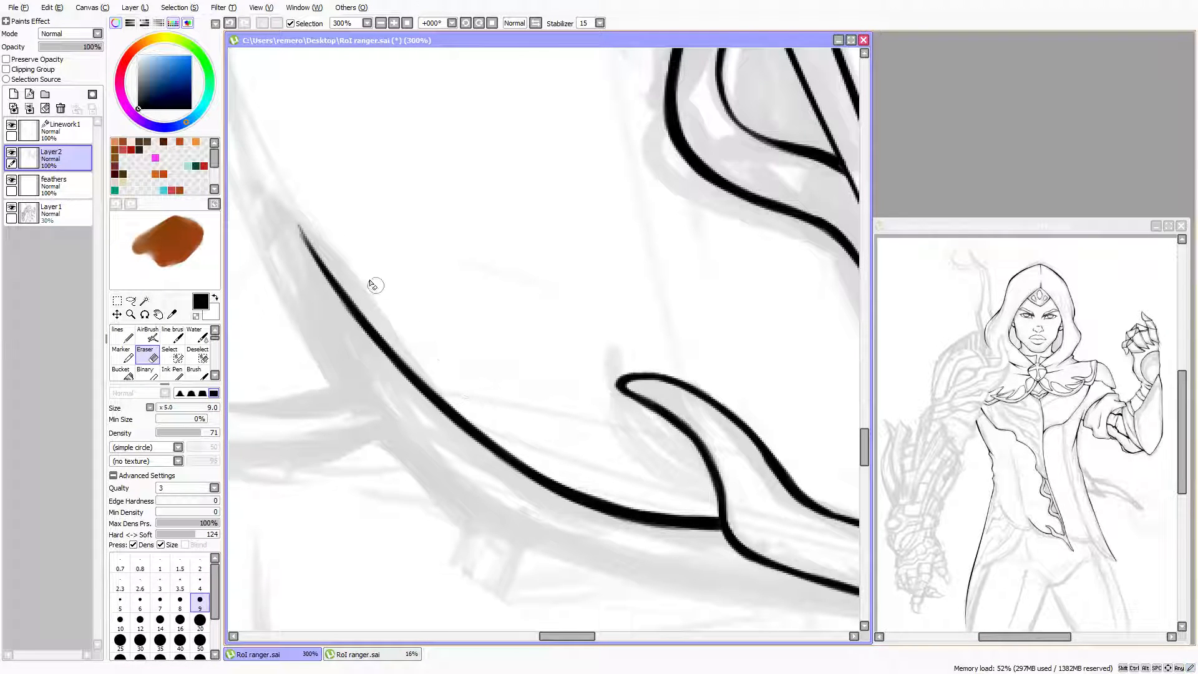
Ink the tapered upper start of the belt's lower edge with the lines brush at size 10
{"action": "key", "text": "Left"}
{"action": "key", "text": "Left"}
{"action": "key", "text": "Left"}
{"action": "key", "text": "Left"}
{"action": "key", "text": "Left"}
{"action": "key", "text": "Left"}
{"action": "key", "text": "Down"}
{"action": "key", "text": "Down"}
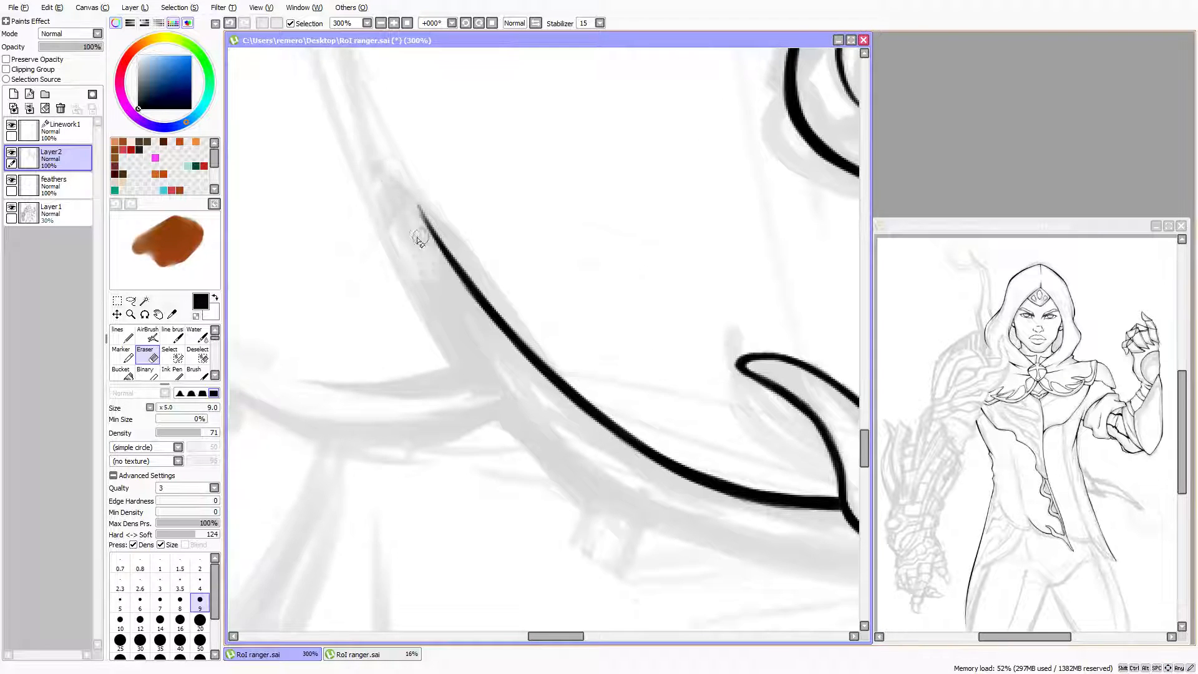
{"action": "key", "text": "Right"}
{"action": "key", "text": "Right"}
{"action": "left_click", "coordinate": [123, 335]}
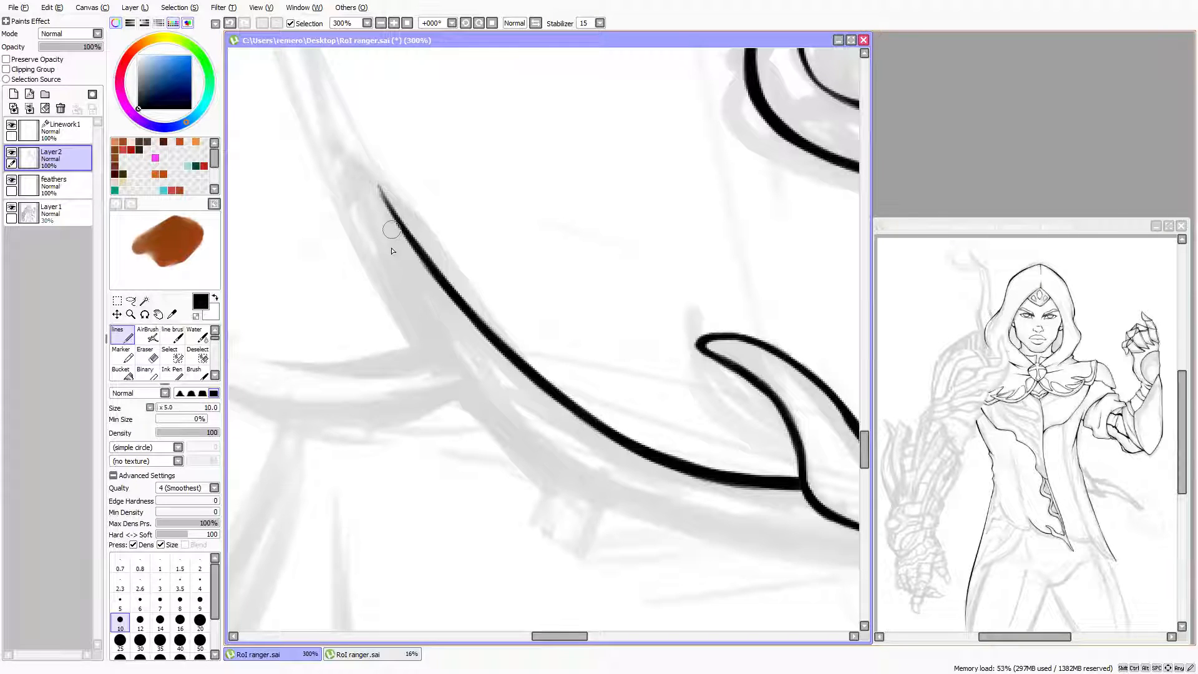
{"action": "left_click_drag", "start_coordinate": [372, 216], "coordinate": [471, 369]}
{"action": "left_click_drag", "start_coordinate": [391, 262], "coordinate": [527, 431]}
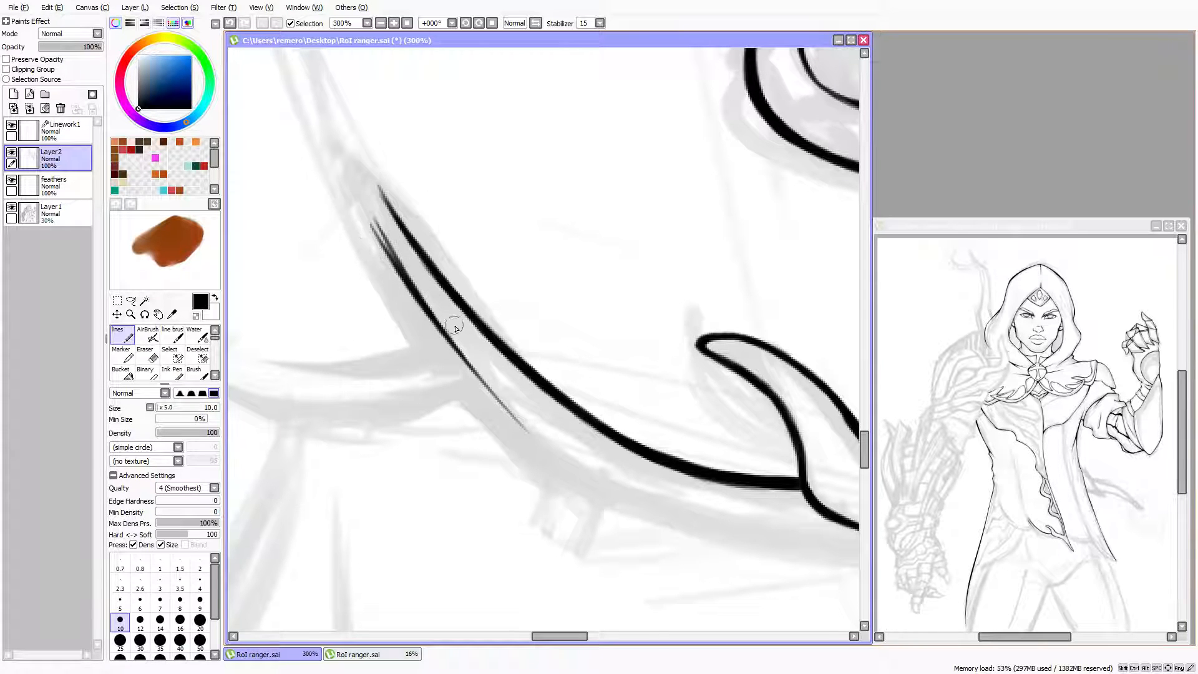
Thicken the belt's lower edge and continue it down through the middle of the curve at size 10
{"action": "left_click_drag", "start_coordinate": [441, 322], "coordinate": [528, 425]}
{"action": "left_click_drag", "start_coordinate": [471, 365], "coordinate": [563, 457]}
{"action": "left_click_drag", "start_coordinate": [468, 360], "coordinate": [600, 479]}
{"action": "left_click_drag", "start_coordinate": [508, 409], "coordinate": [638, 502]}
{"action": "left_click_drag", "start_coordinate": [536, 429], "coordinate": [668, 507]}
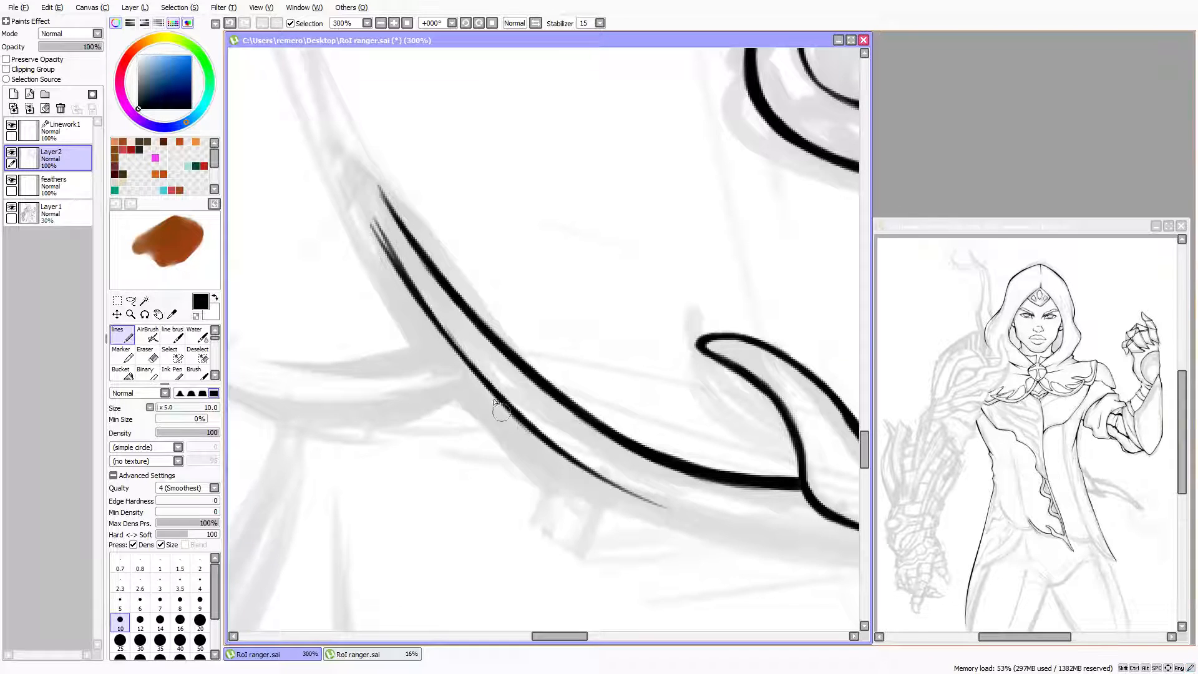
Extend the belt's lower edge along its curve to meet the coat's forked tip, thickening the end at size 10
{"action": "key", "text": "Right"}
{"action": "key", "text": "Right"}
{"action": "key", "text": "Right"}
{"action": "key", "text": "Right"}
{"action": "key", "text": "Right"}
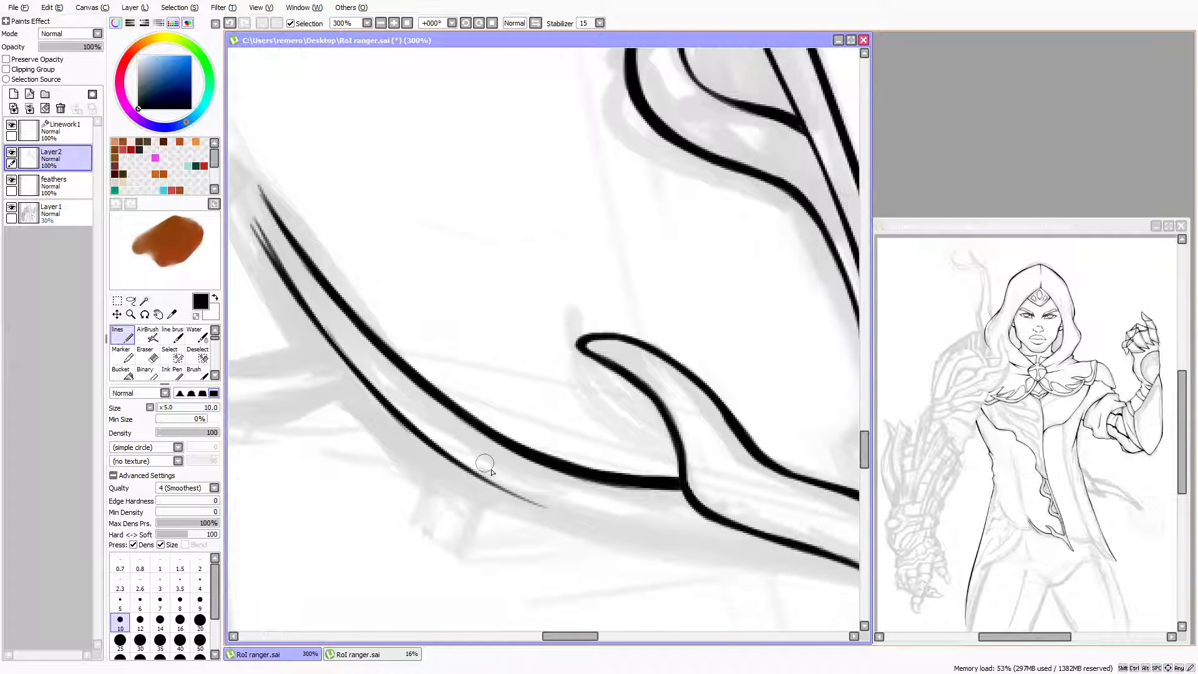
{"action": "left_click_drag", "start_coordinate": [461, 464], "coordinate": [583, 516]}
{"action": "left_click_drag", "start_coordinate": [495, 481], "coordinate": [639, 532]}
{"action": "left_click_drag", "start_coordinate": [552, 508], "coordinate": [717, 528]}
{"action": "mouse_move", "coordinate": [645, 522]}
{"action": "left_mouse_down"}
{"action": "mouse_move", "coordinate": [730, 522]}
{"action": "mouse_move", "coordinate": [618, 519]}
{"action": "mouse_move", "coordinate": [716, 523]}
{"action": "left_mouse_up"}
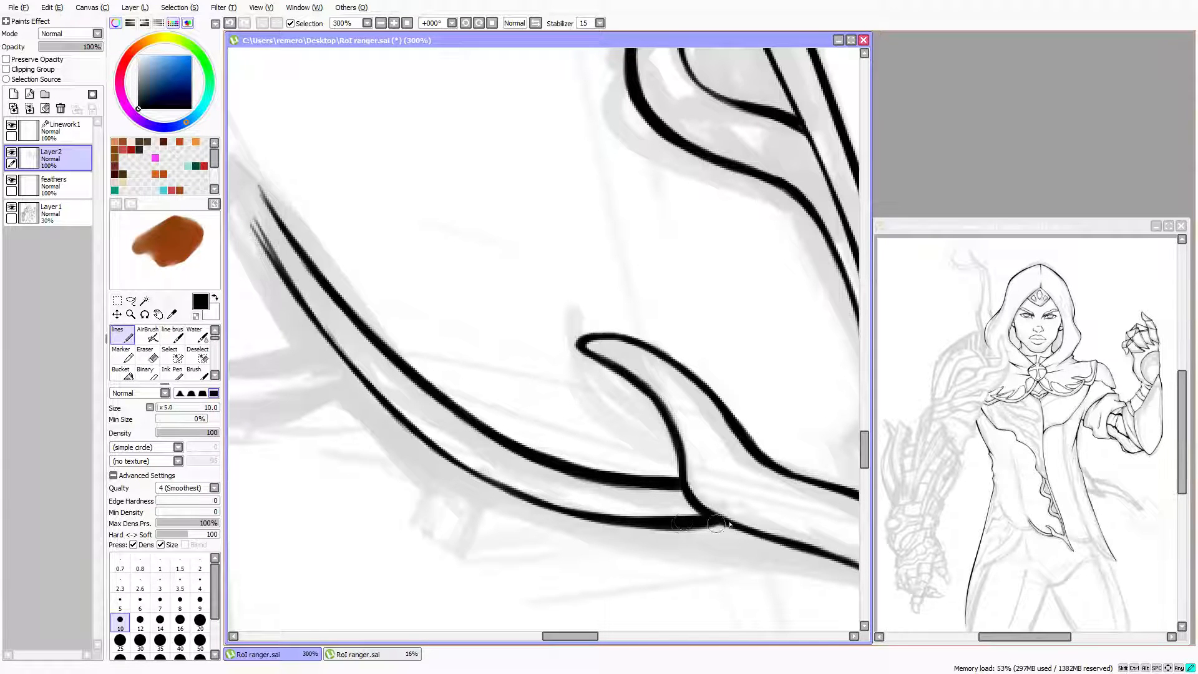
Close the belt's upper end with a rounded tip joining its two edges, using the lines brush at size 10
{"action": "scroll", "coordinate": [475, 424], "scroll_direction": "up", "scroll_amount": 3}
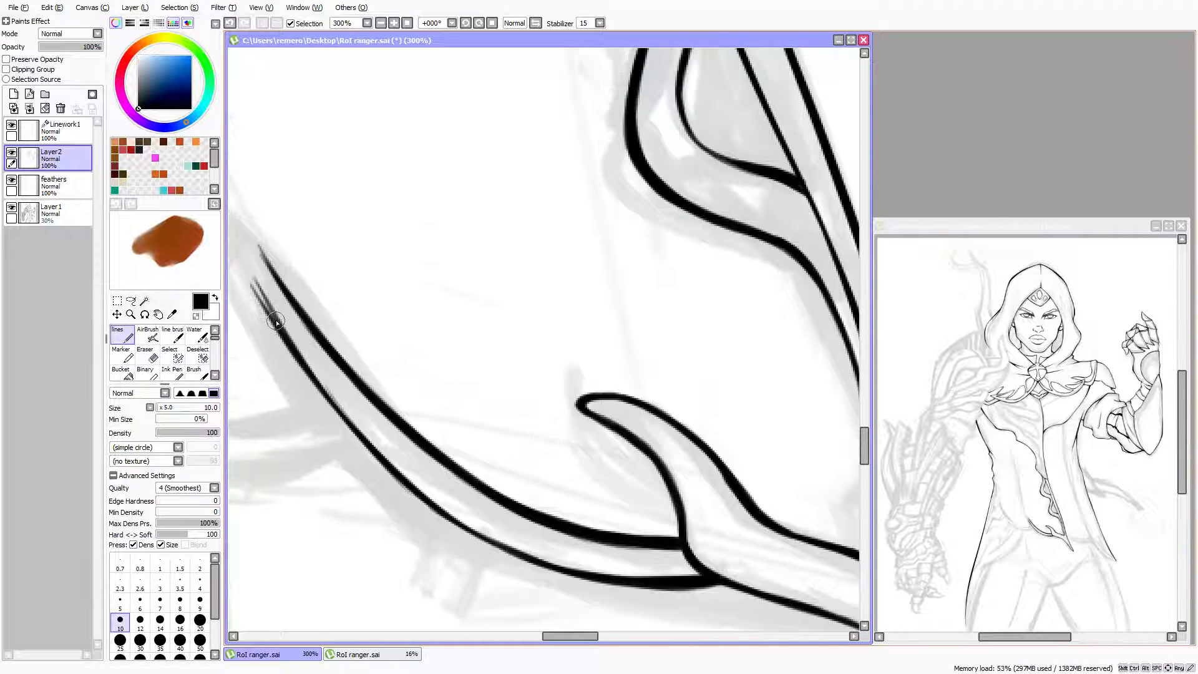
{"action": "scroll", "coordinate": [276, 322], "scroll_direction": "left", "scroll_amount": 5}
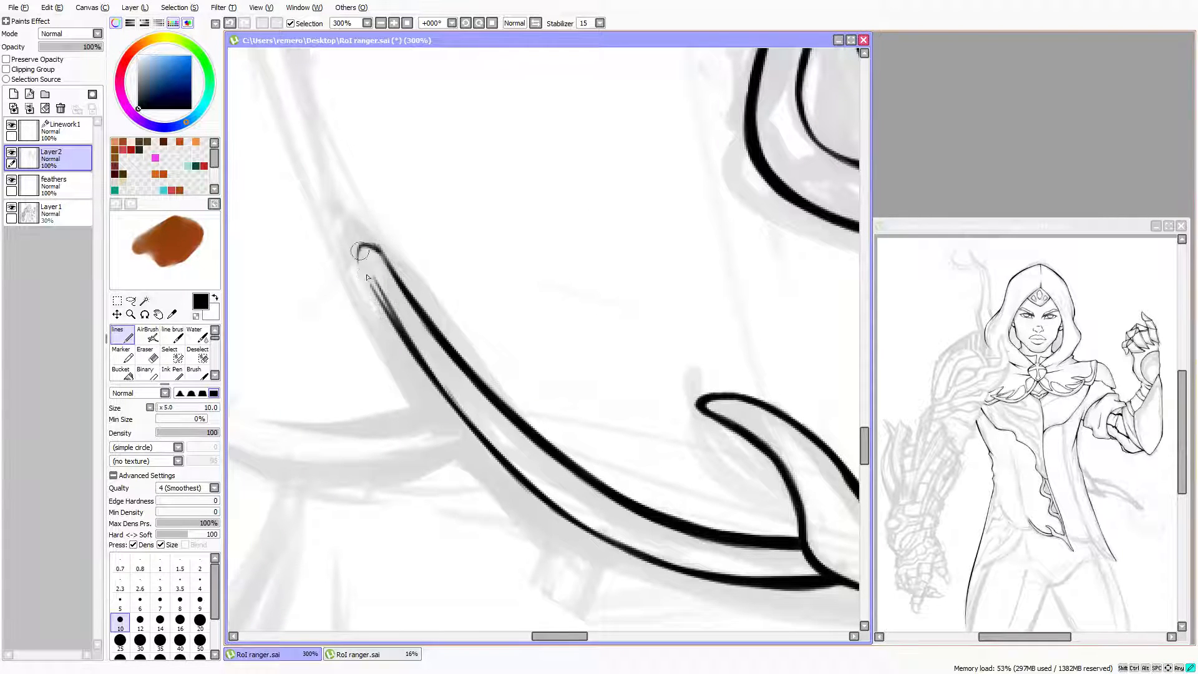
{"action": "left_click_drag", "start_coordinate": [371, 281], "coordinate": [407, 339]}
{"action": "left_click_drag", "start_coordinate": [372, 246], "coordinate": [444, 330]}
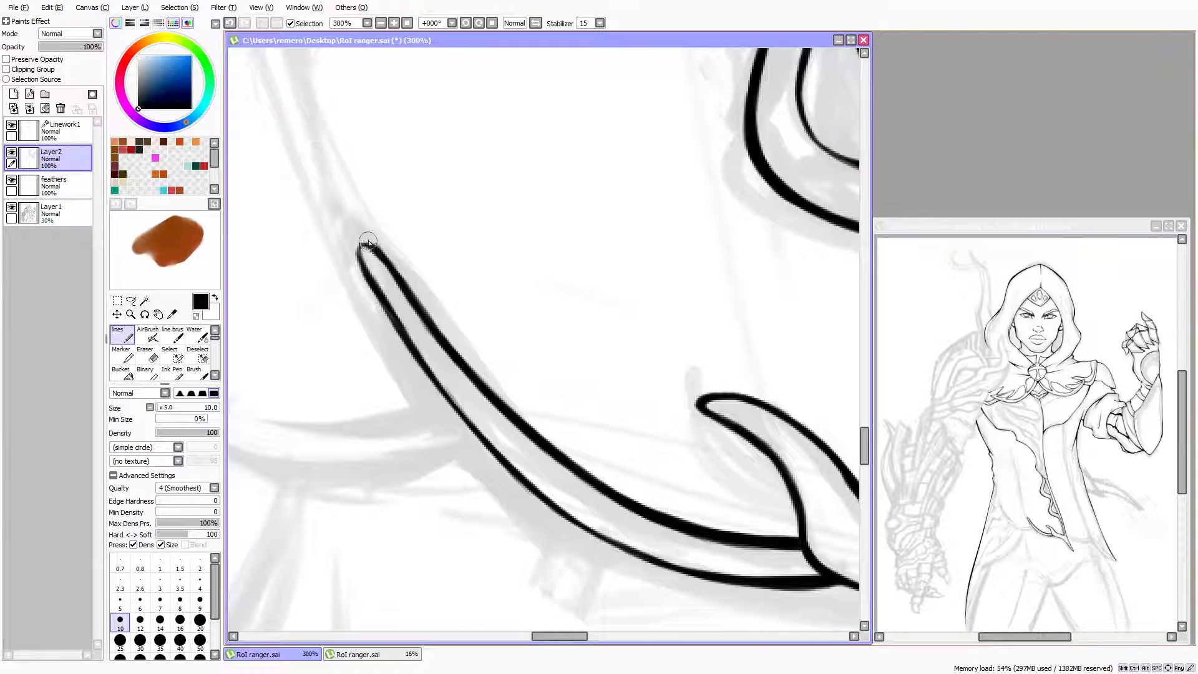
Ink the tapered upper start of the second sketched belt curve's upper edge with the lines brush at size 16
{"action": "scroll", "coordinate": [409, 269], "scroll_direction": "left", "scroll_amount": 5}
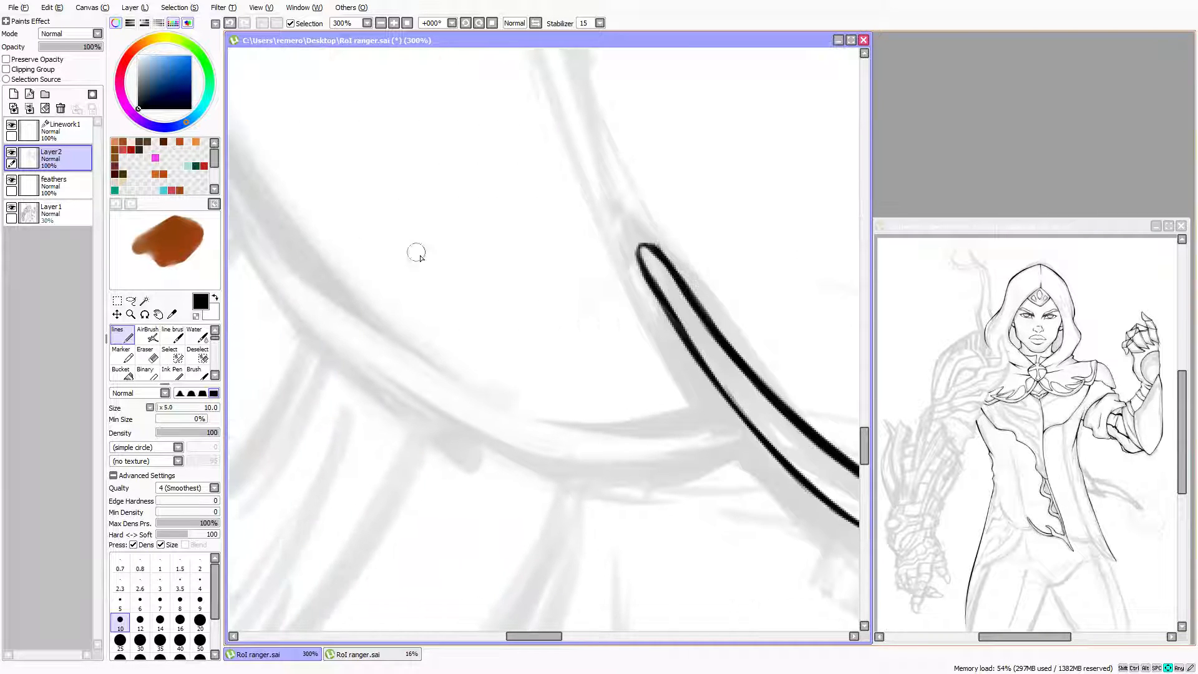
{"action": "scroll", "coordinate": [701, 227], "scroll_direction": "left", "scroll_amount": 1}
{"action": "scroll", "coordinate": [593, 220], "scroll_direction": "up", "scroll_amount": 3}
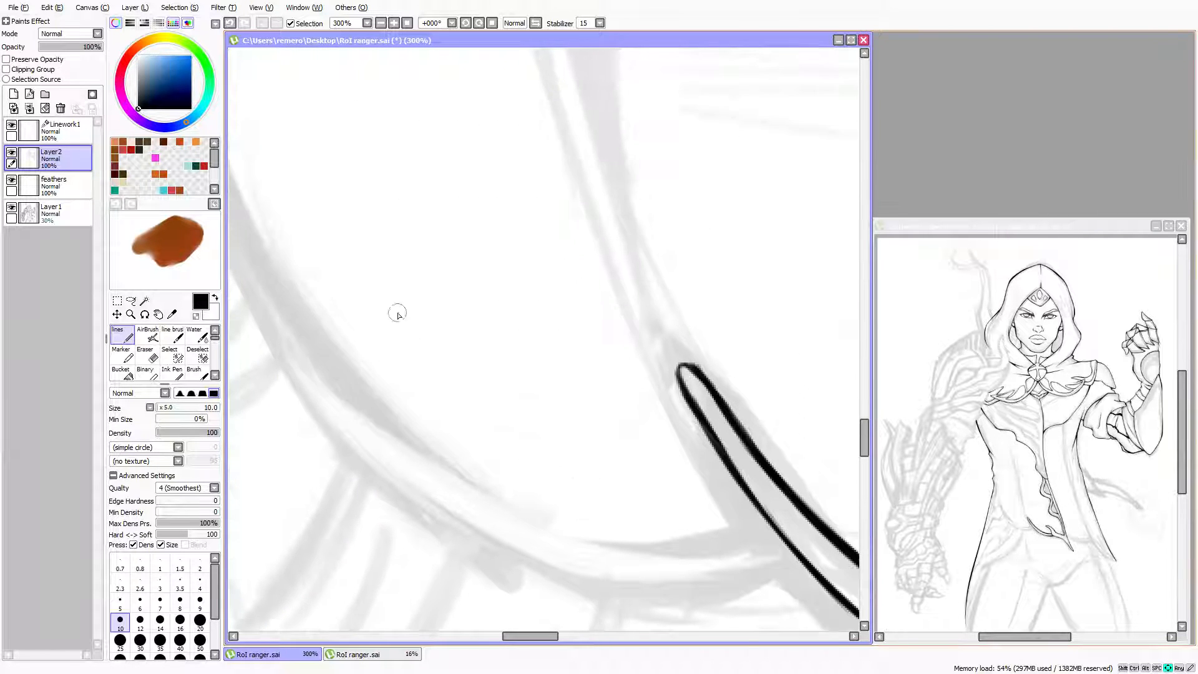
{"action": "scroll", "coordinate": [389, 306], "scroll_direction": "left", "scroll_amount": 1}
{"action": "scroll", "coordinate": [389, 306], "scroll_direction": "left", "scroll_amount": 1}
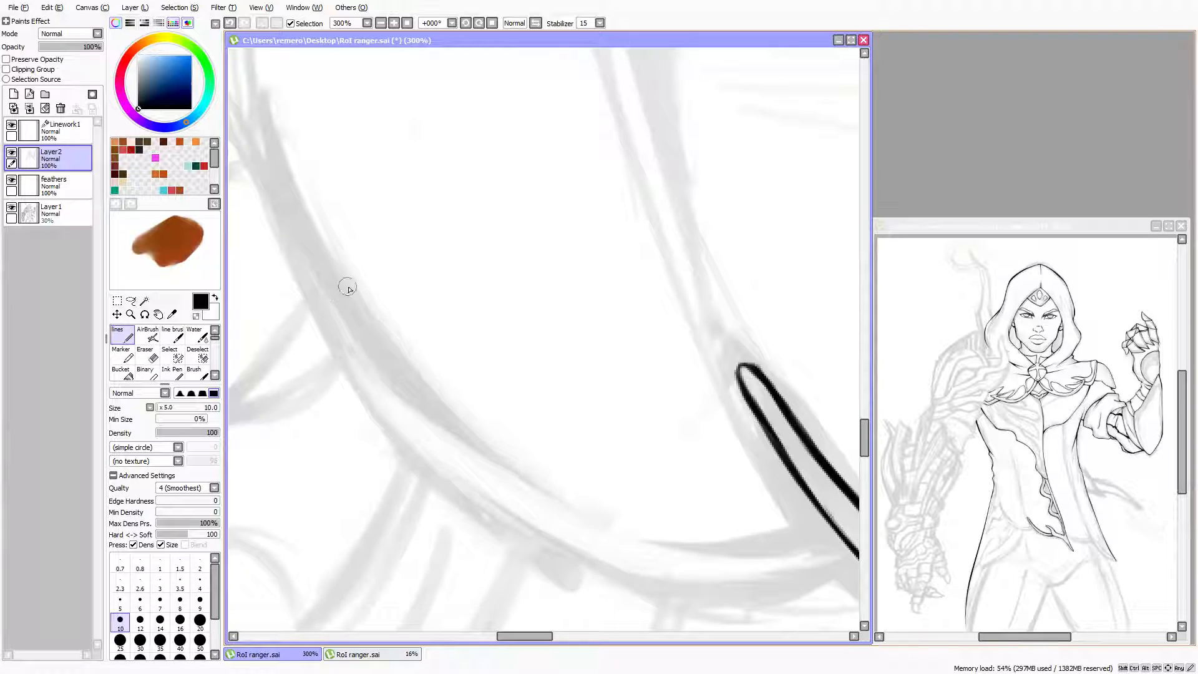
{"action": "scroll", "coordinate": [348, 287], "scroll_direction": "down", "scroll_amount": 2}
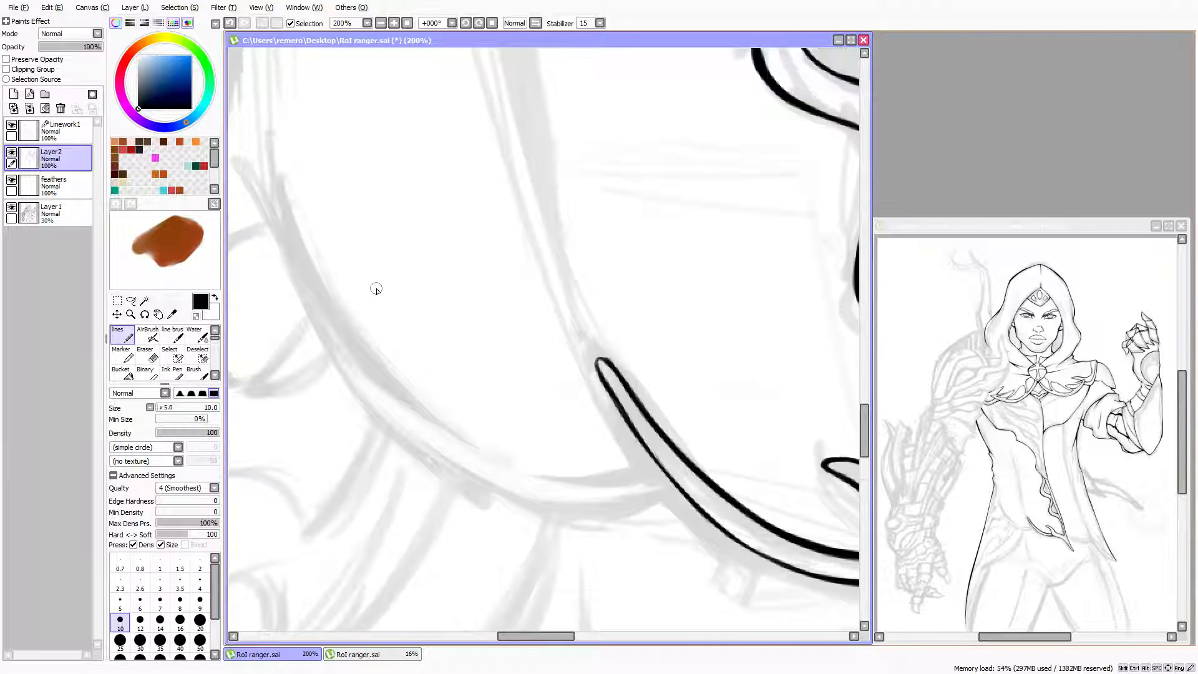
{"action": "key", "text": "bracketright"}
{"action": "key", "text": "bracketright"}
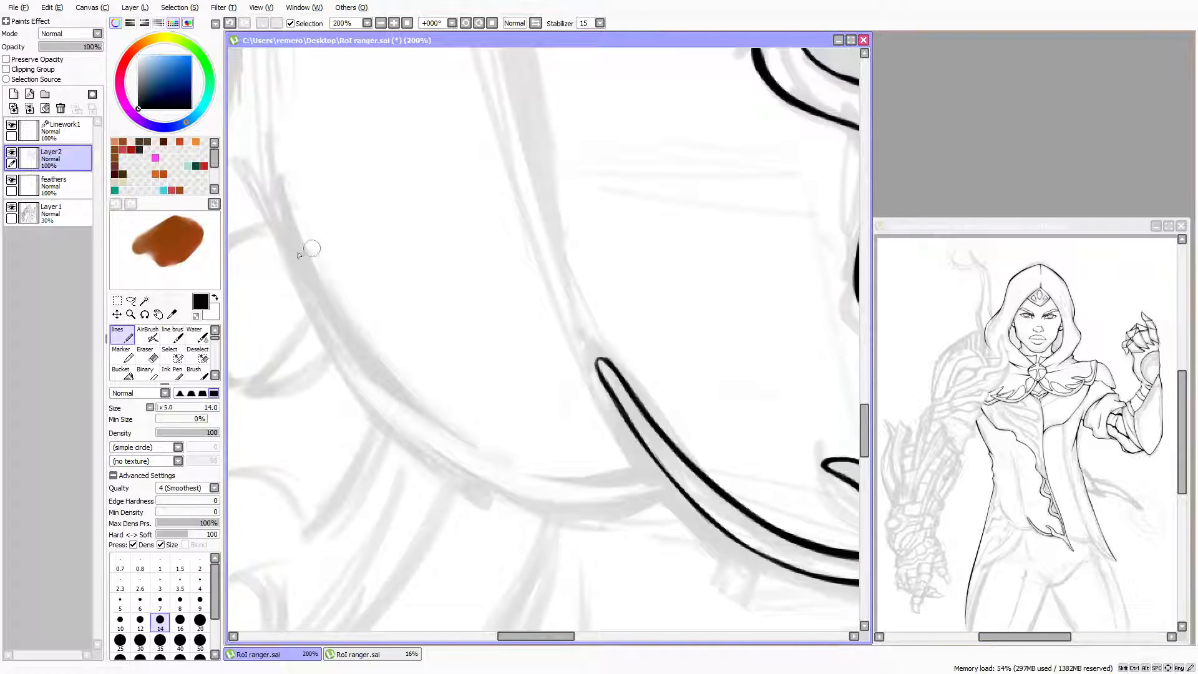
{"action": "key", "text": "bracketright"}
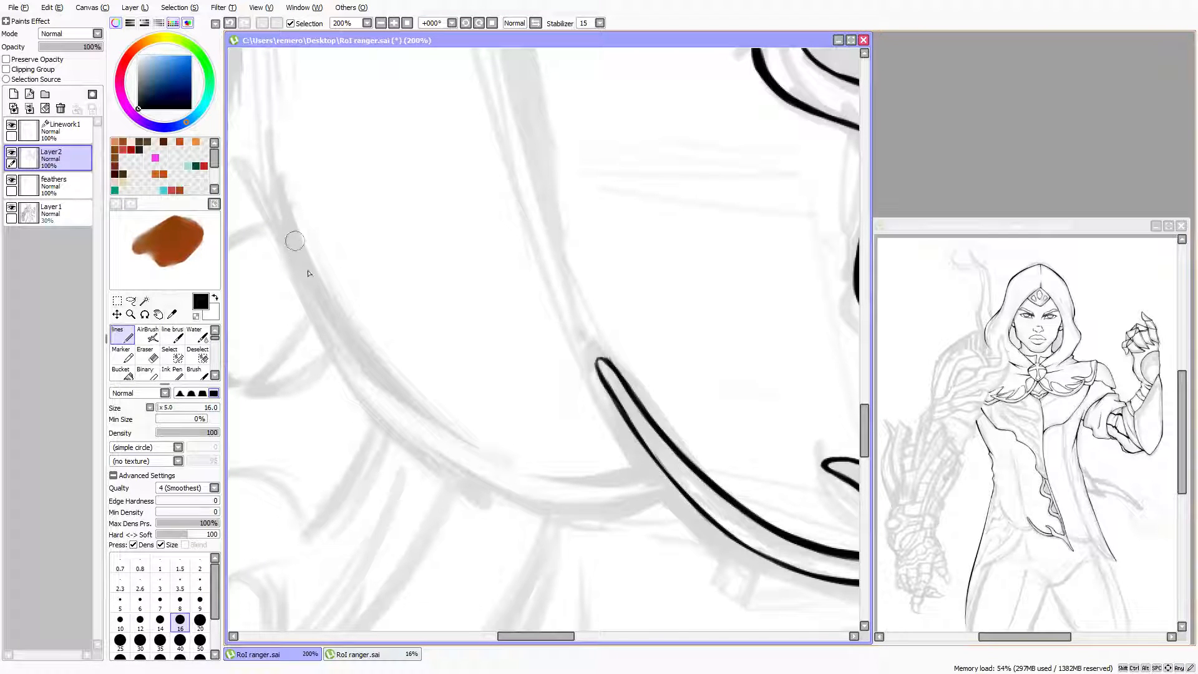
{"action": "left_click_drag", "start_coordinate": [274, 194], "coordinate": [333, 313]}
{"action": "left_click_drag", "start_coordinate": [306, 273], "coordinate": [374, 376]}
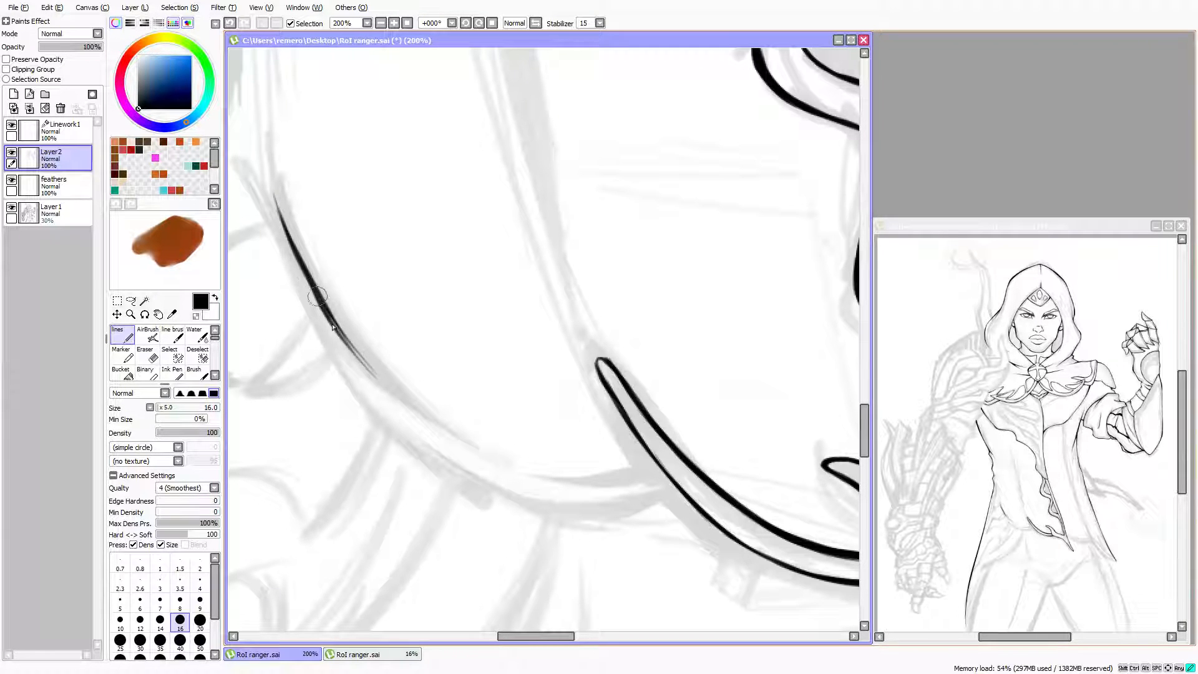
{"action": "left_click_drag", "start_coordinate": [317, 297], "coordinate": [427, 423]}
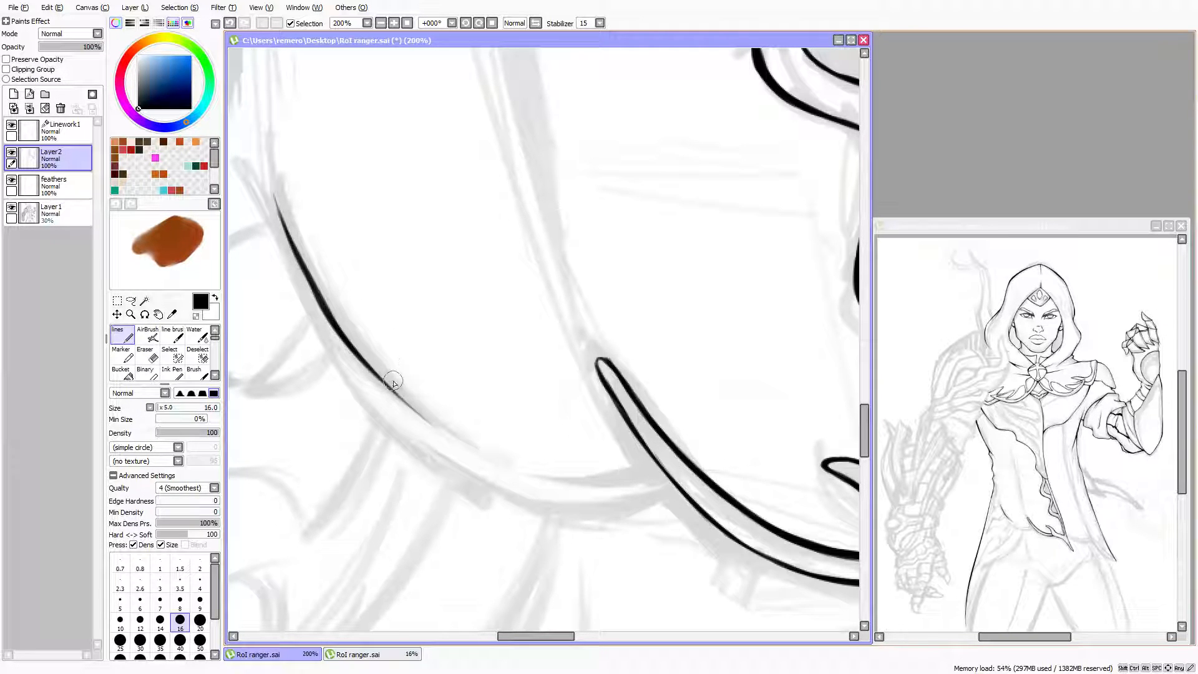
Extend the second belt curve's upper edge along the sketch toward the first belt with the lines brush at size 12
{"action": "scroll", "coordinate": [377, 386], "scroll_direction": "up", "scroll_amount": 1}
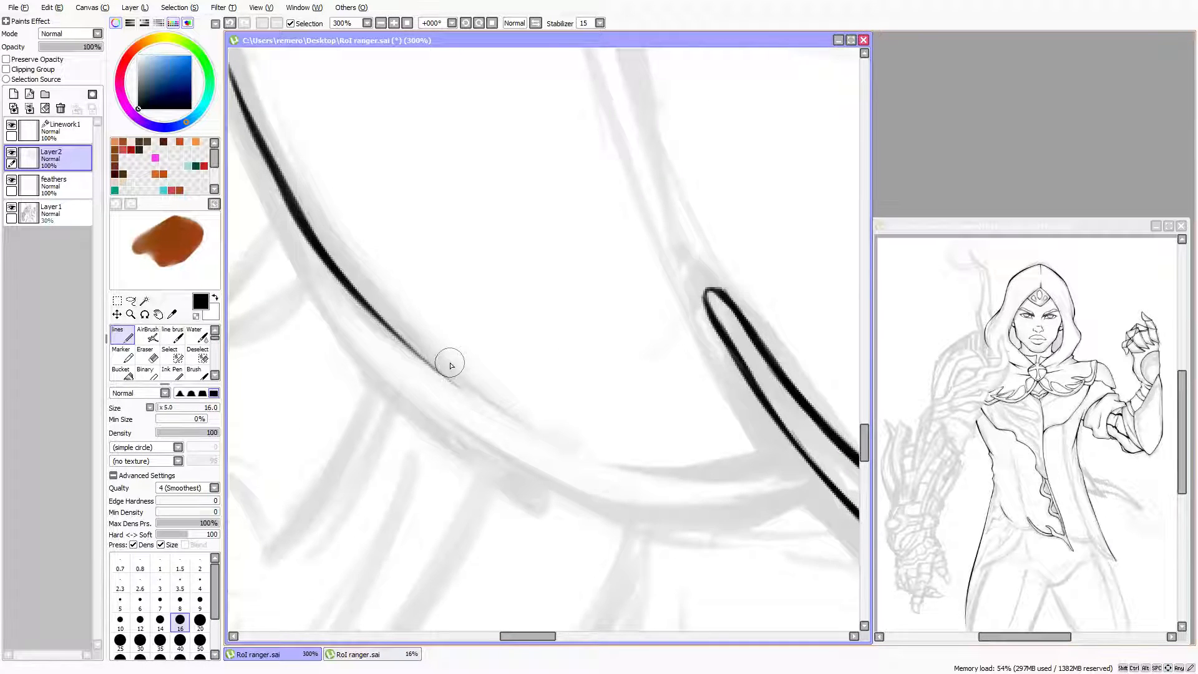
{"action": "scroll", "coordinate": [442, 366], "scroll_direction": "up", "scroll_amount": 1}
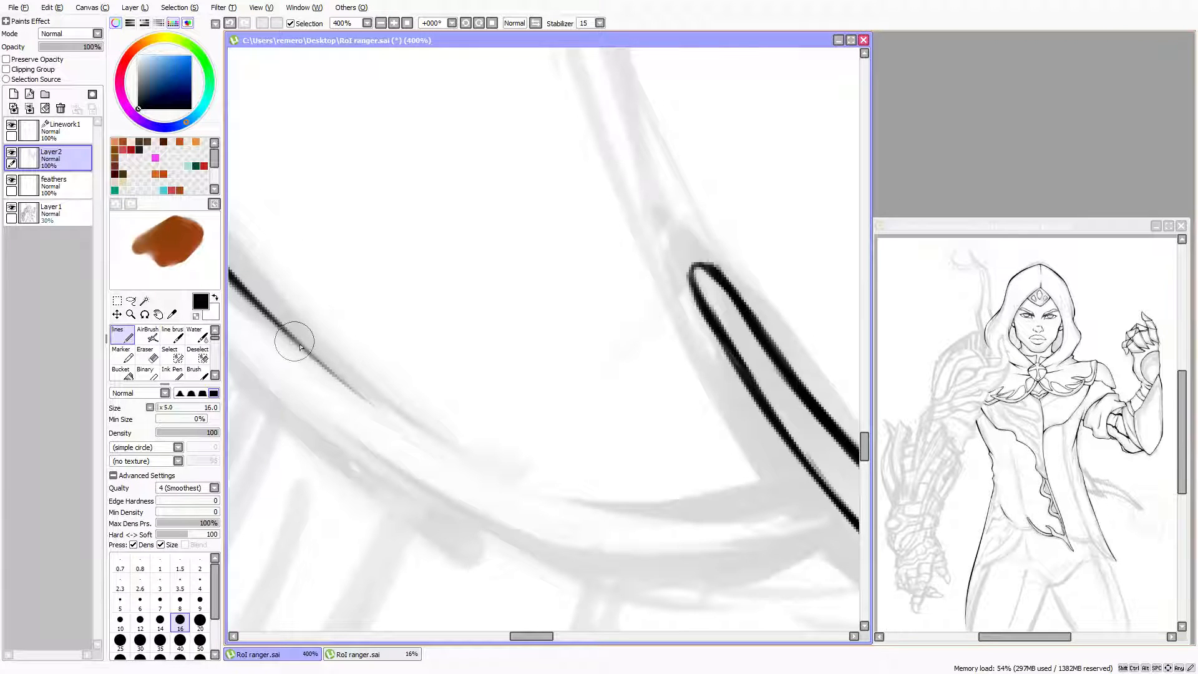
{"action": "key", "text": "bracketleft"}
{"action": "key", "text": "bracketleft"}
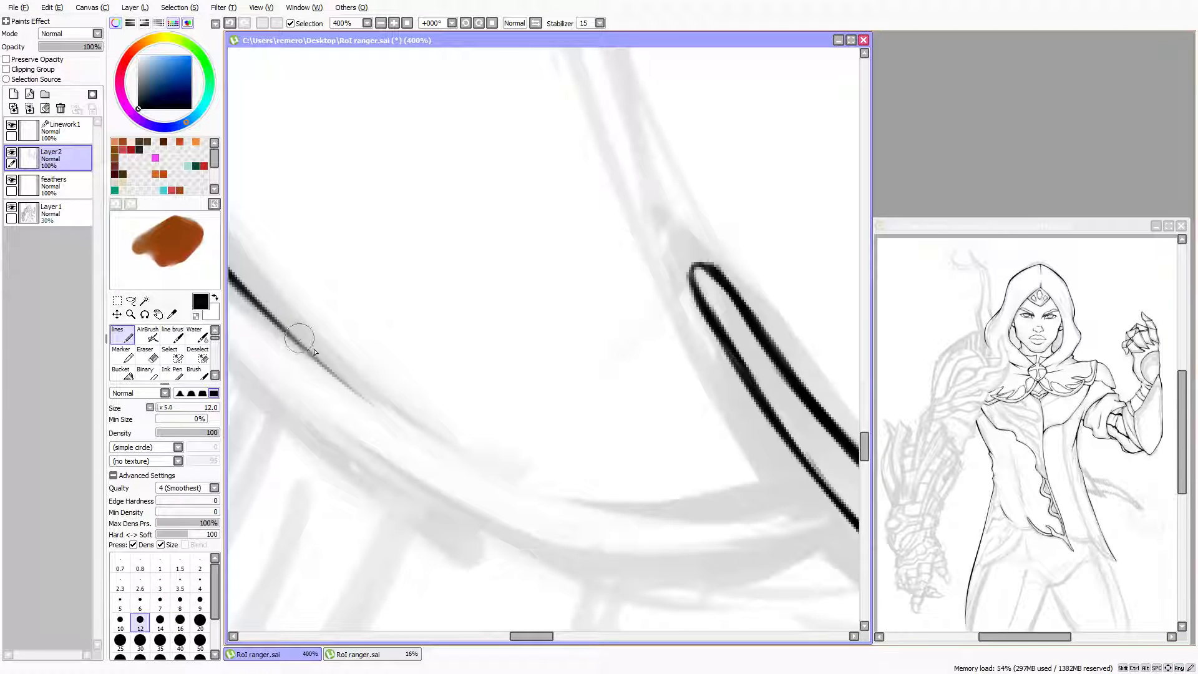
{"action": "mouse_move", "coordinate": [268, 321]}
{"action": "left_mouse_down"}
{"action": "mouse_move", "coordinate": [412, 427]}
{"action": "mouse_move", "coordinate": [399, 392]}
{"action": "mouse_move", "coordinate": [486, 467]}
{"action": "left_mouse_up"}
{"action": "left_click_drag", "start_coordinate": [382, 410], "coordinate": [591, 492]}
{"action": "mouse_move", "coordinate": [429, 431]}
{"action": "left_mouse_down"}
{"action": "mouse_move", "coordinate": [565, 493]}
{"action": "mouse_move", "coordinate": [434, 428]}
{"action": "mouse_move", "coordinate": [671, 513]}
{"action": "left_mouse_up"}
{"action": "left_click_drag", "start_coordinate": [485, 461], "coordinate": [730, 508]}
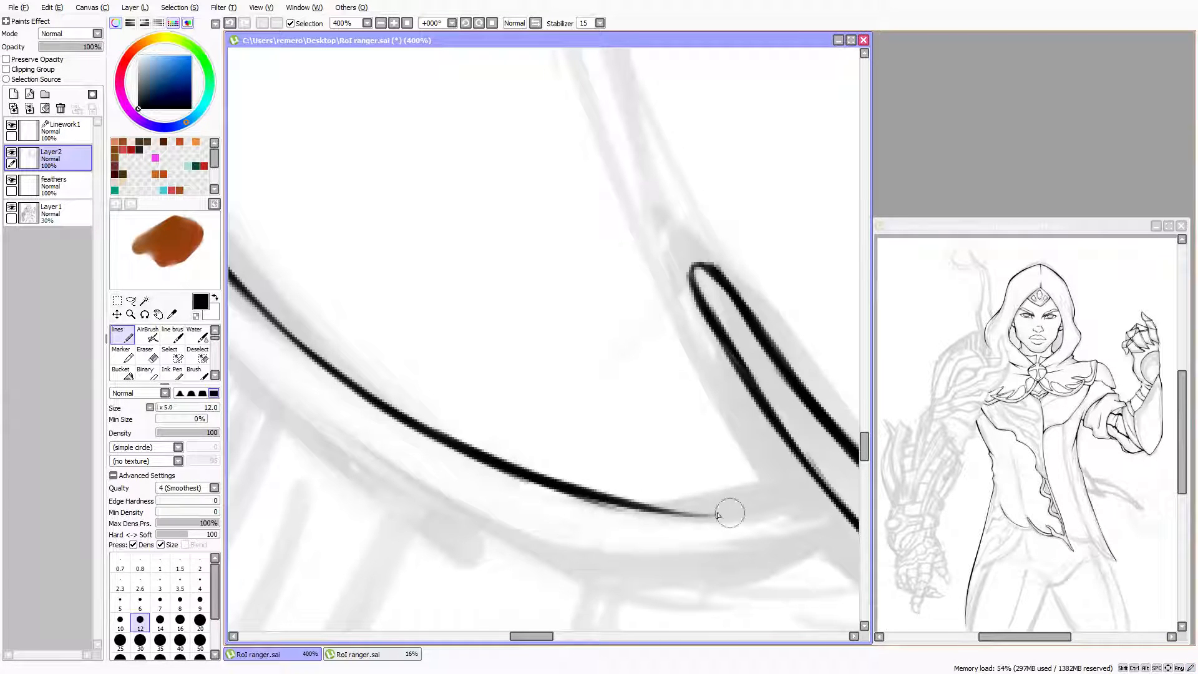
Mirror the canvas view, join the second belt's upper edge to the first belt at size 12, and restore the view
{"action": "key", "text": "h"}
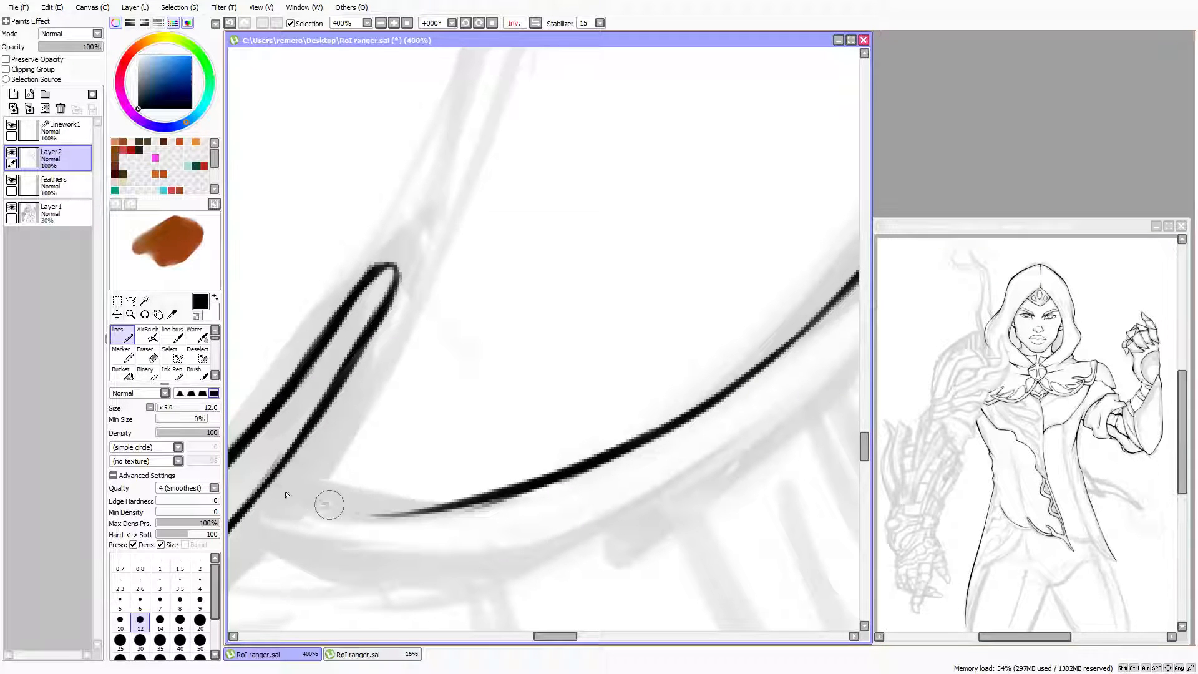
{"action": "mouse_move", "coordinate": [268, 485]}
{"action": "left_mouse_down"}
{"action": "mouse_move", "coordinate": [431, 515]}
{"action": "mouse_move", "coordinate": [507, 503]}
{"action": "left_mouse_up"}
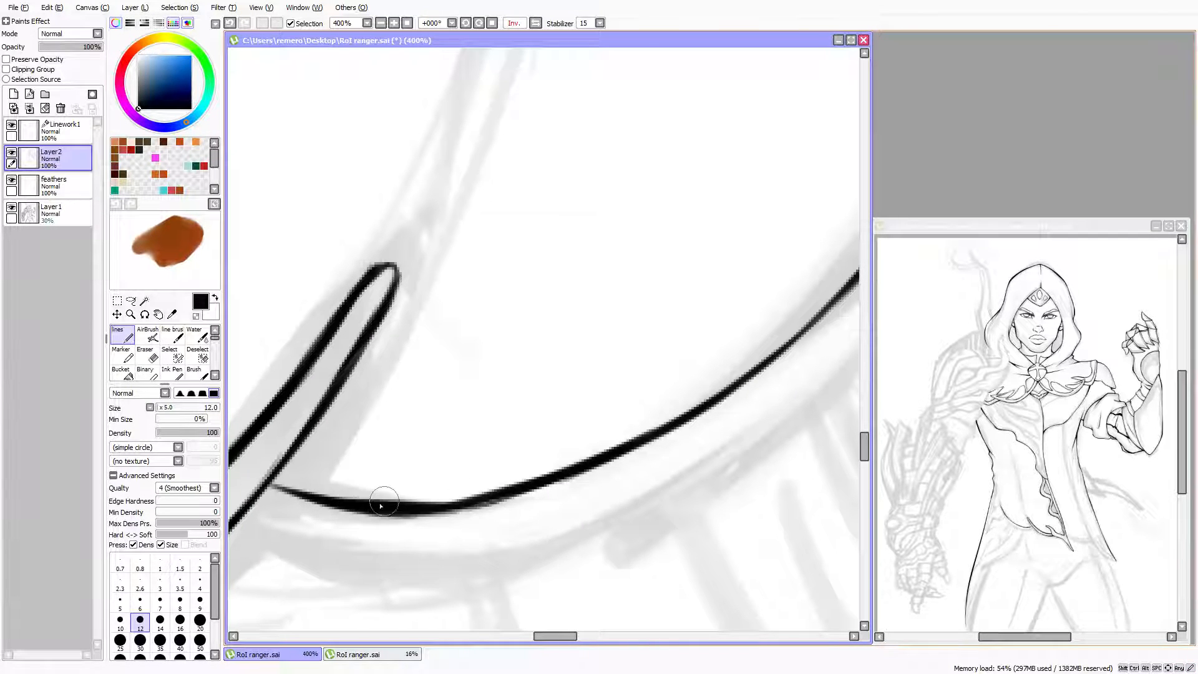
{"action": "left_click_drag", "start_coordinate": [380, 506], "coordinate": [520, 487]}
{"action": "left_click_drag", "start_coordinate": [456, 500], "coordinate": [508, 480]}
{"action": "key", "text": "h"}
Thin the thick lower stretch of the second belt's upper edge near the junction with the eraser at size 9
{"action": "key", "text": "Down"}
{"action": "key", "text": "Right"}
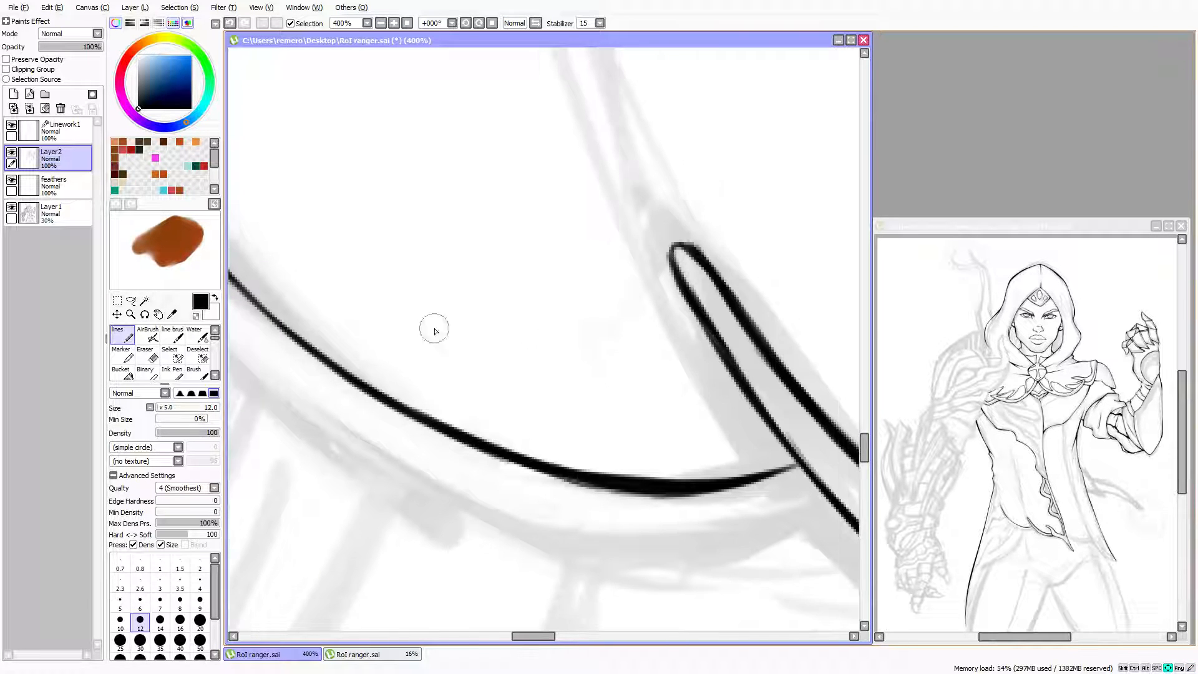
{"action": "left_click", "coordinate": [152, 356]}
{"action": "key", "text": "Right"}
{"action": "key", "text": "Right"}
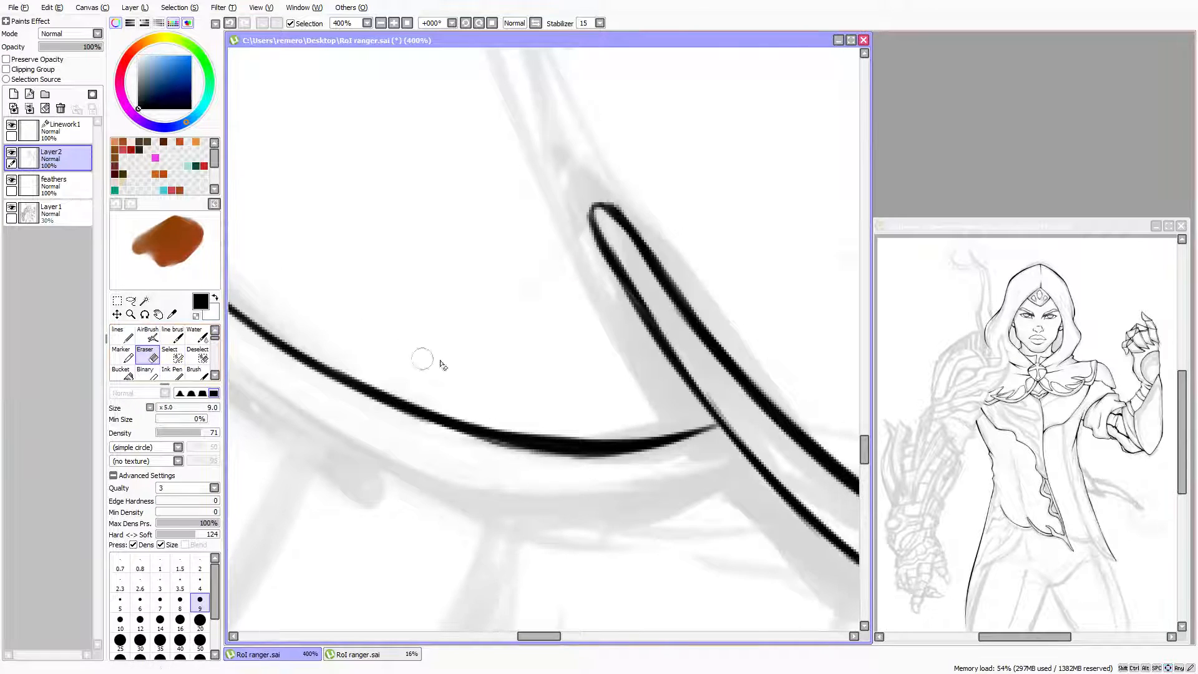
{"action": "mouse_move", "coordinate": [412, 431]}
{"action": "left_mouse_down"}
{"action": "mouse_move", "coordinate": [635, 474]}
{"action": "mouse_move", "coordinate": [507, 452]}
{"action": "mouse_move", "coordinate": [709, 448]}
{"action": "mouse_move", "coordinate": [573, 468]}
{"action": "mouse_move", "coordinate": [633, 462]}
{"action": "mouse_move", "coordinate": [434, 444]}
{"action": "mouse_move", "coordinate": [574, 465]}
{"action": "mouse_move", "coordinate": [430, 436]}
{"action": "mouse_move", "coordinate": [588, 465]}
{"action": "mouse_move", "coordinate": [435, 438]}
{"action": "mouse_move", "coordinate": [678, 470]}
{"action": "mouse_move", "coordinate": [494, 455]}
{"action": "mouse_move", "coordinate": [694, 454]}
{"action": "mouse_move", "coordinate": [612, 463]}
{"action": "mouse_move", "coordinate": [685, 450]}
{"action": "left_mouse_up"}
Thicken the end of the second belt's upper edge where it meets the first belt, using the lines brush at size 12
{"action": "key", "text": "Left"}
{"action": "key", "text": "Down"}
{"action": "key", "text": "Down"}
{"action": "key", "text": "Down"}
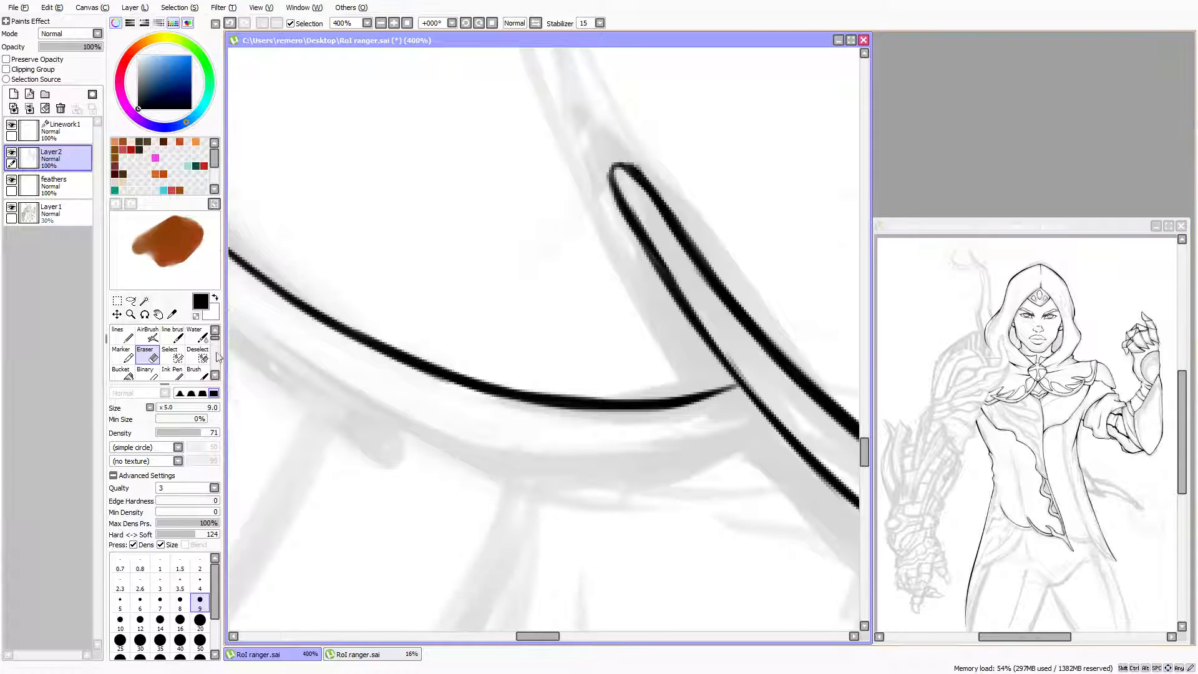
{"action": "key", "text": "Right"}
{"action": "left_click", "coordinate": [123, 335]}
{"action": "key", "text": "Right"}
{"action": "key", "text": "Right"}
{"action": "key", "text": "Right"}
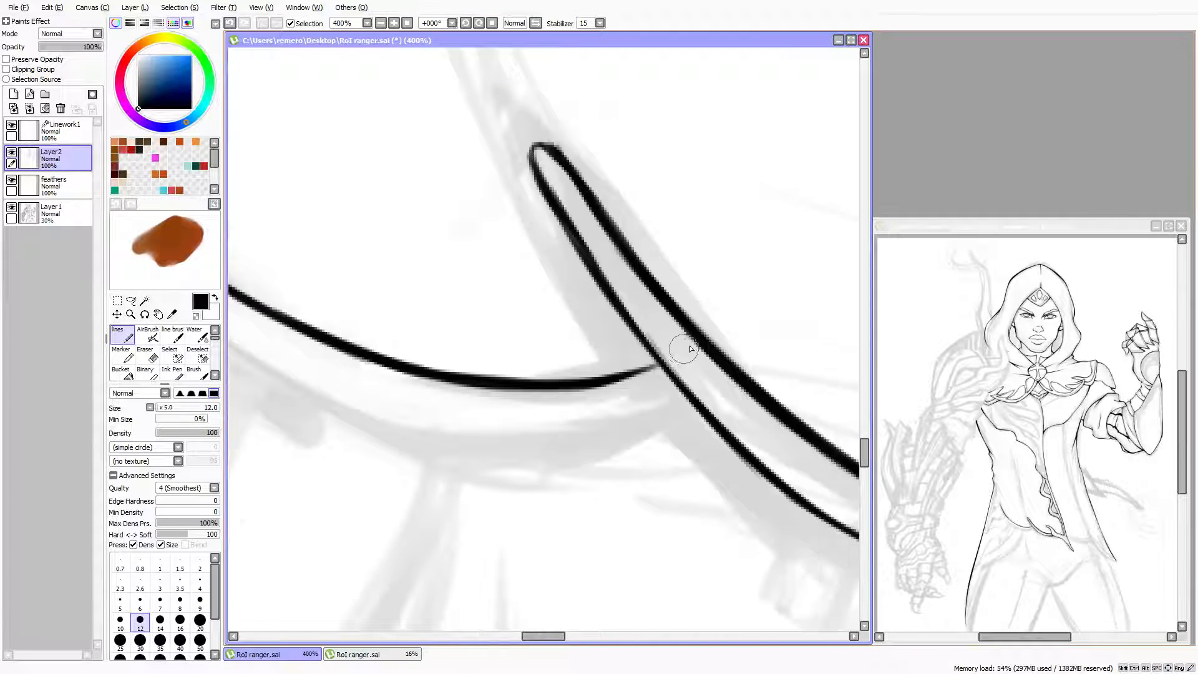
{"action": "mouse_move", "coordinate": [598, 378]}
{"action": "left_mouse_down"}
{"action": "mouse_move", "coordinate": [653, 355]}
{"action": "mouse_move", "coordinate": [585, 379]}
{"action": "mouse_move", "coordinate": [656, 368]}
{"action": "mouse_move", "coordinate": [623, 376]}
{"action": "left_mouse_up"}
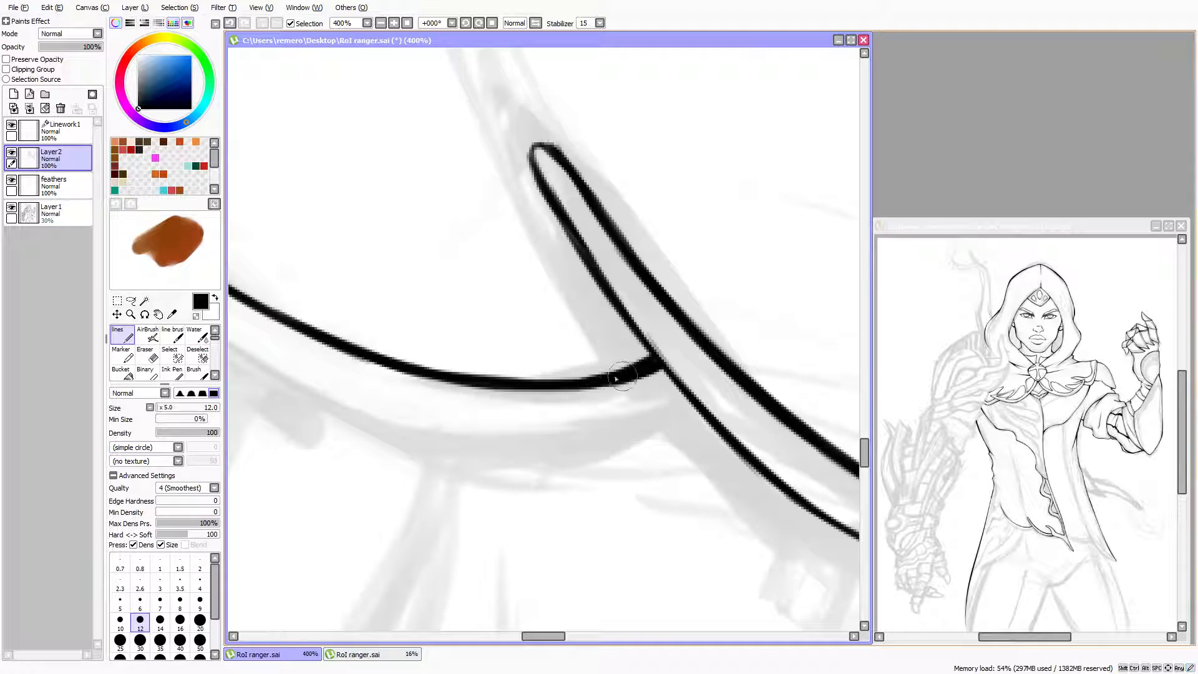
Check the second belt's inked upper edge from the junction back up to its tapered start
{"action": "key", "text": "Left"}
{"action": "key", "text": "Left"}
{"action": "key", "text": "Left"}
{"action": "key", "text": "Left"}
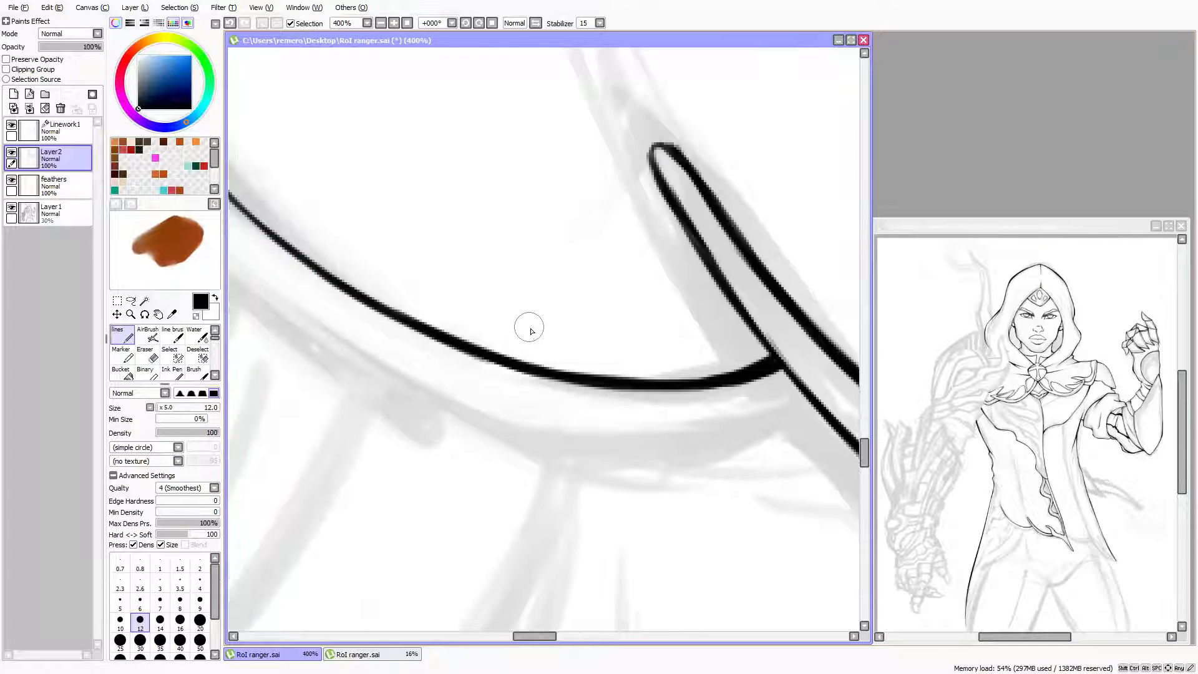
{"action": "key", "text": "Left"}
{"action": "key", "text": "Left"}
{"action": "key", "text": "Left"}
{"action": "key", "text": "Left"}
{"action": "key", "text": "Left"}
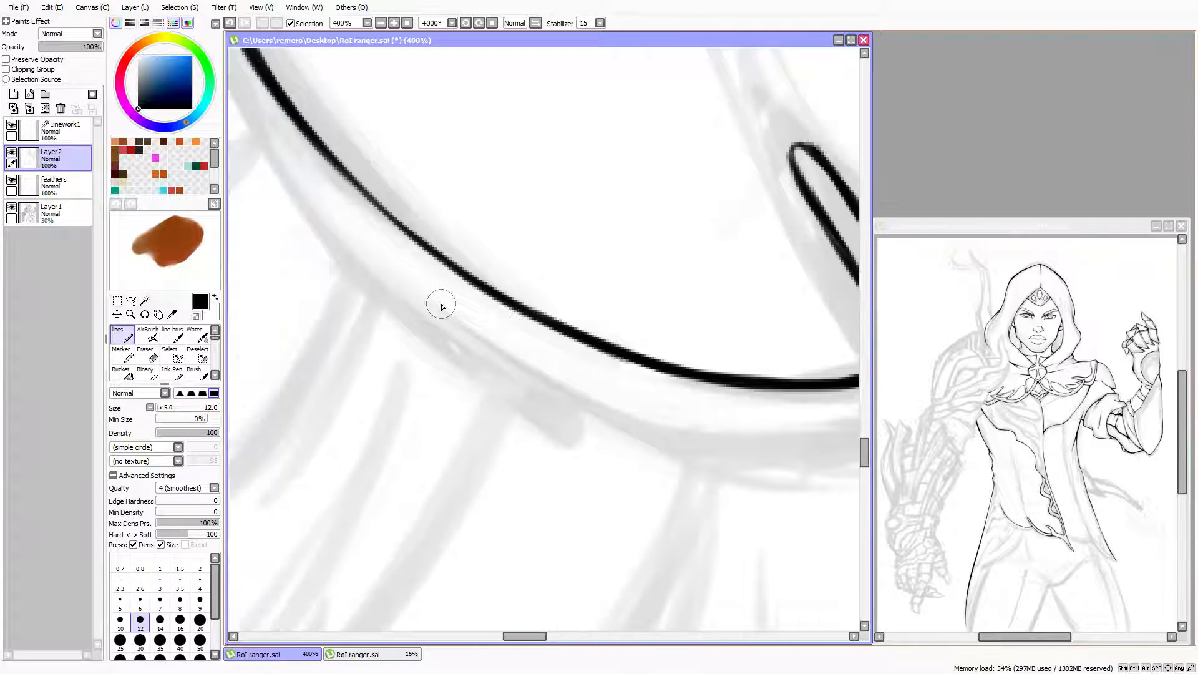
{"action": "key", "text": "Left"}
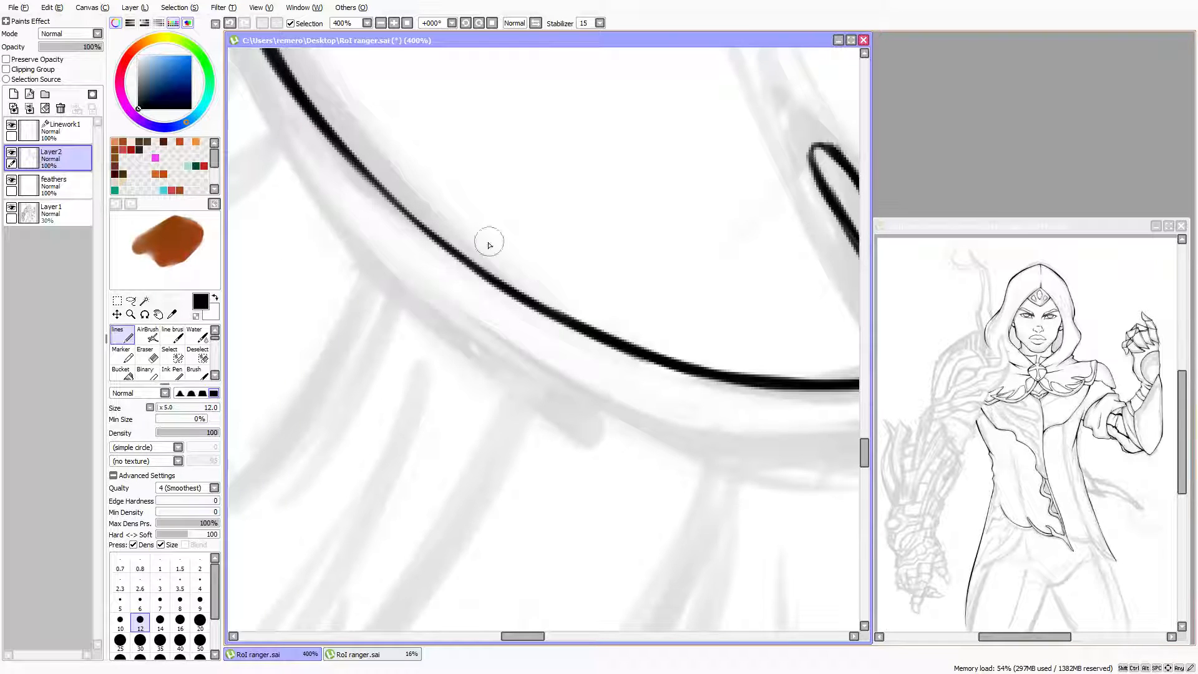
{"action": "scroll", "coordinate": [493, 239], "scroll_direction": "down", "scroll_amount": 3}
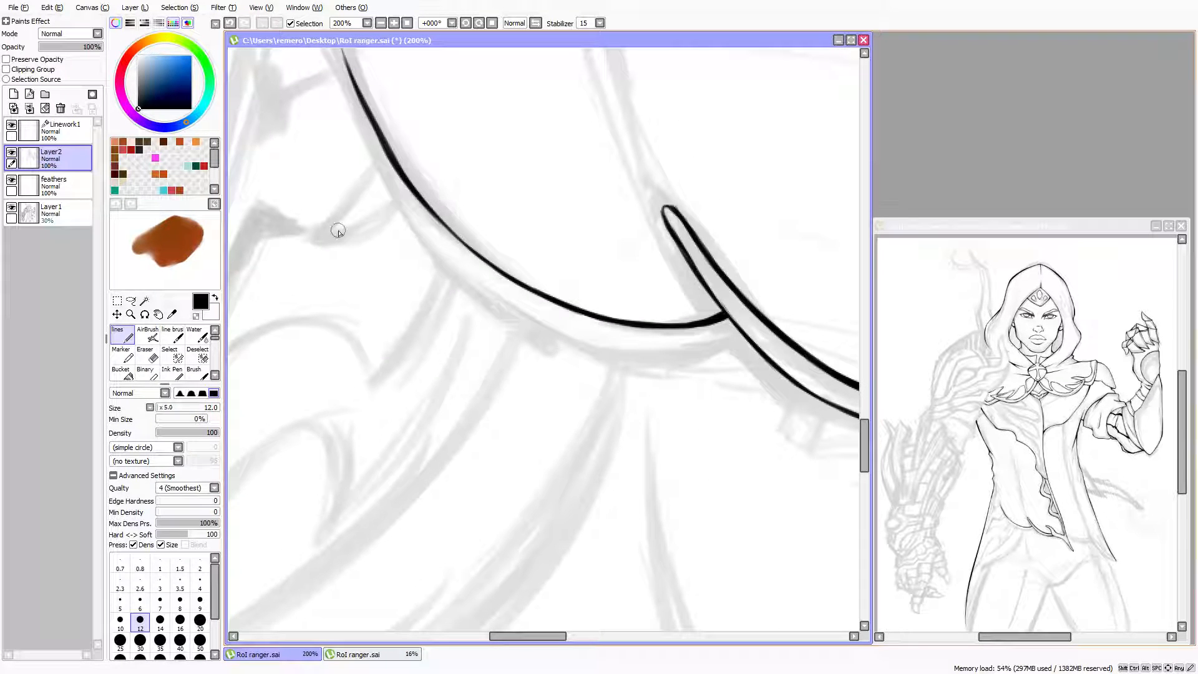
{"action": "scroll", "coordinate": [386, 205], "scroll_direction": "up", "scroll_amount": 5}
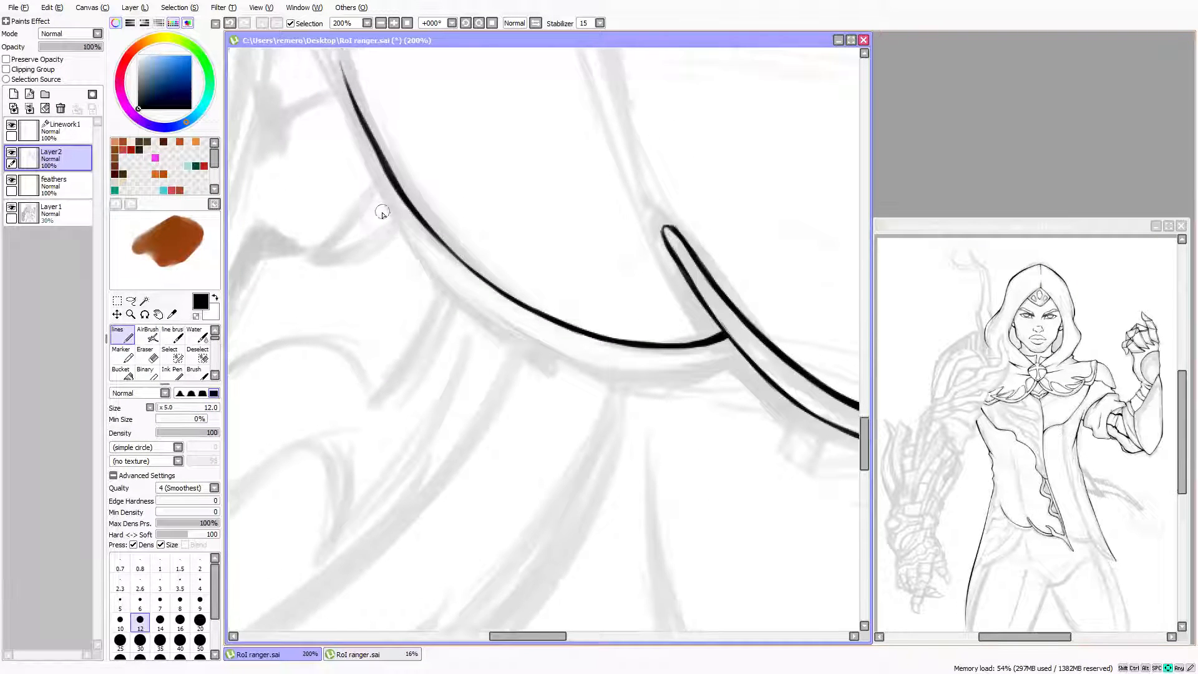
On the Linework1 layer, draw the second belt's lower edge with the Curve tool at size 7, ending at the first belt
{"action": "scroll", "coordinate": [362, 267], "scroll_direction": "up", "scroll_amount": 2}
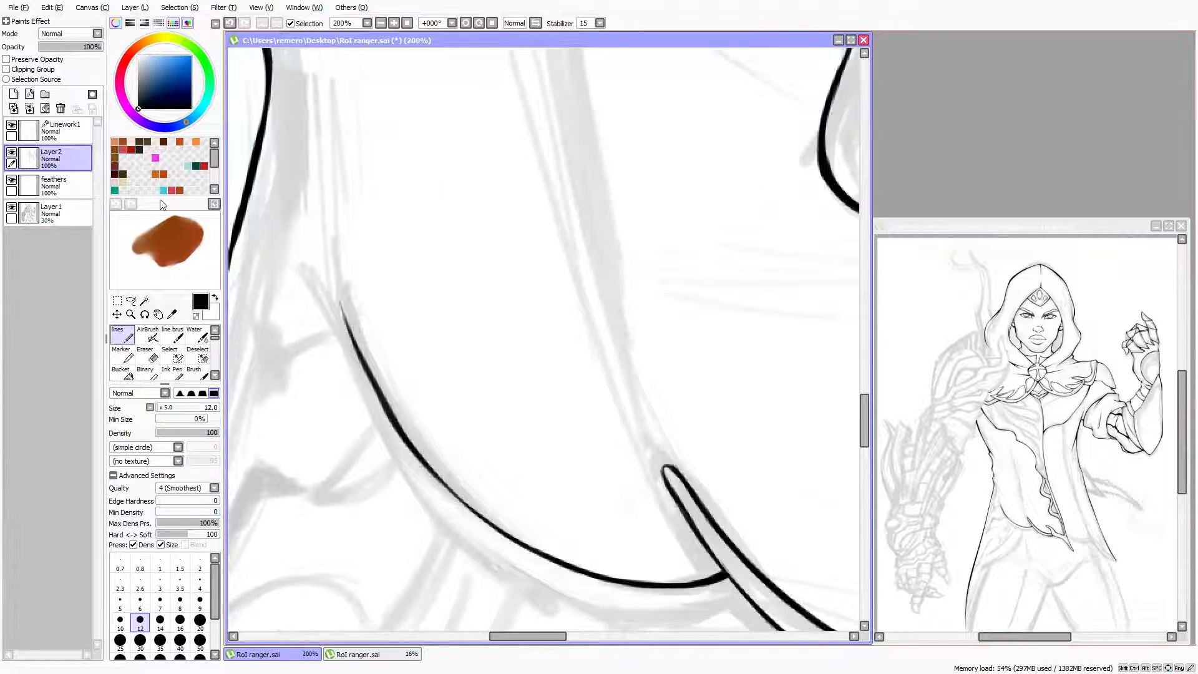
{"action": "left_click", "coordinate": [64, 129]}
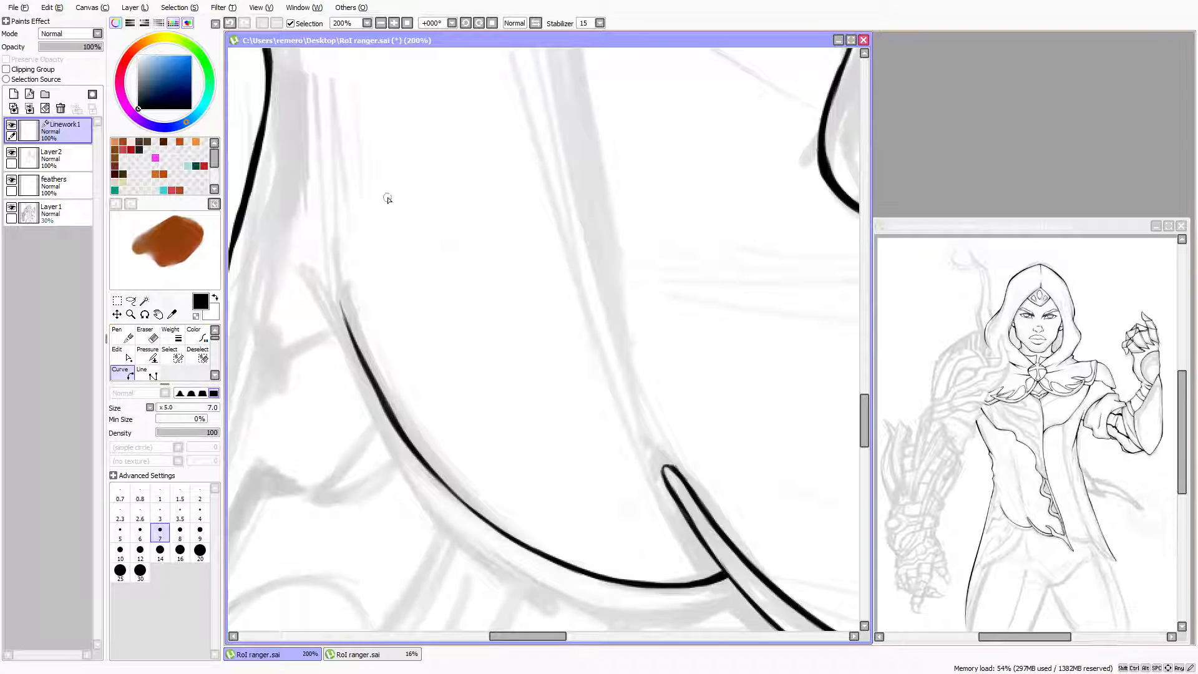
{"action": "left_click_drag", "start_coordinate": [425, 323], "coordinate": [445, 244]}
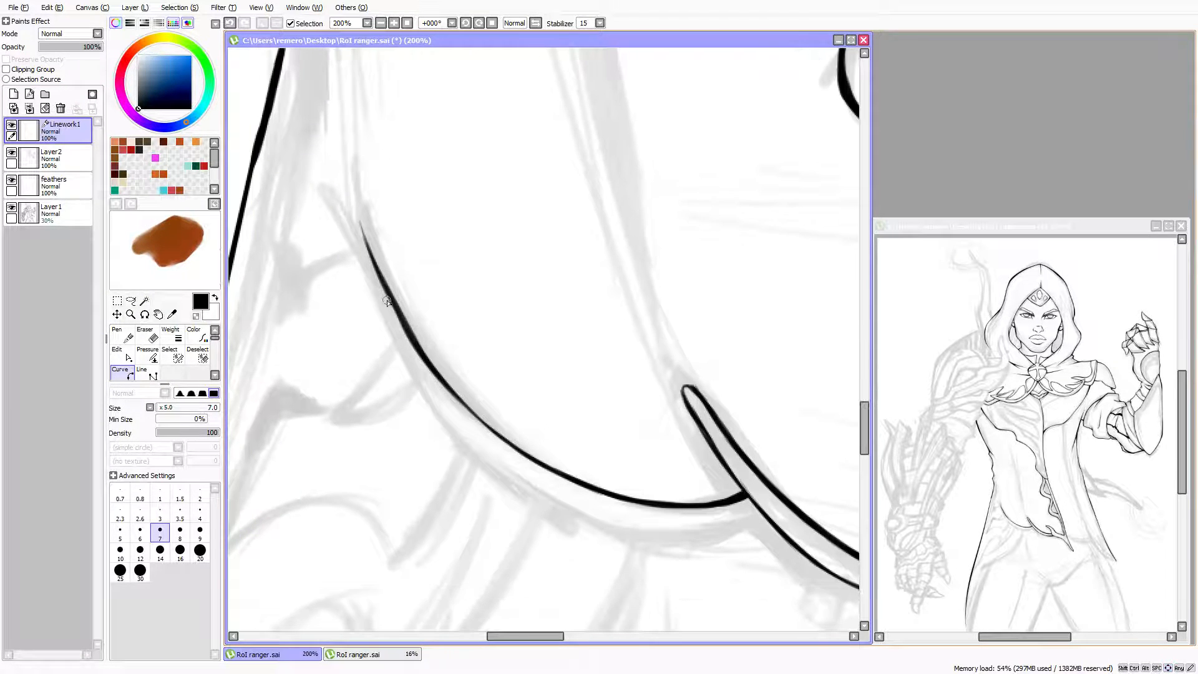
{"action": "mouse_move", "coordinate": [361, 268]}
{"action": "left_mouse_down"}
{"action": "mouse_move", "coordinate": [393, 361]}
{"action": "mouse_move", "coordinate": [487, 466]}
{"action": "mouse_move", "coordinate": [603, 519]}
{"action": "mouse_move", "coordinate": [671, 534]}
{"action": "mouse_move", "coordinate": [766, 523]}
{"action": "left_mouse_up"}
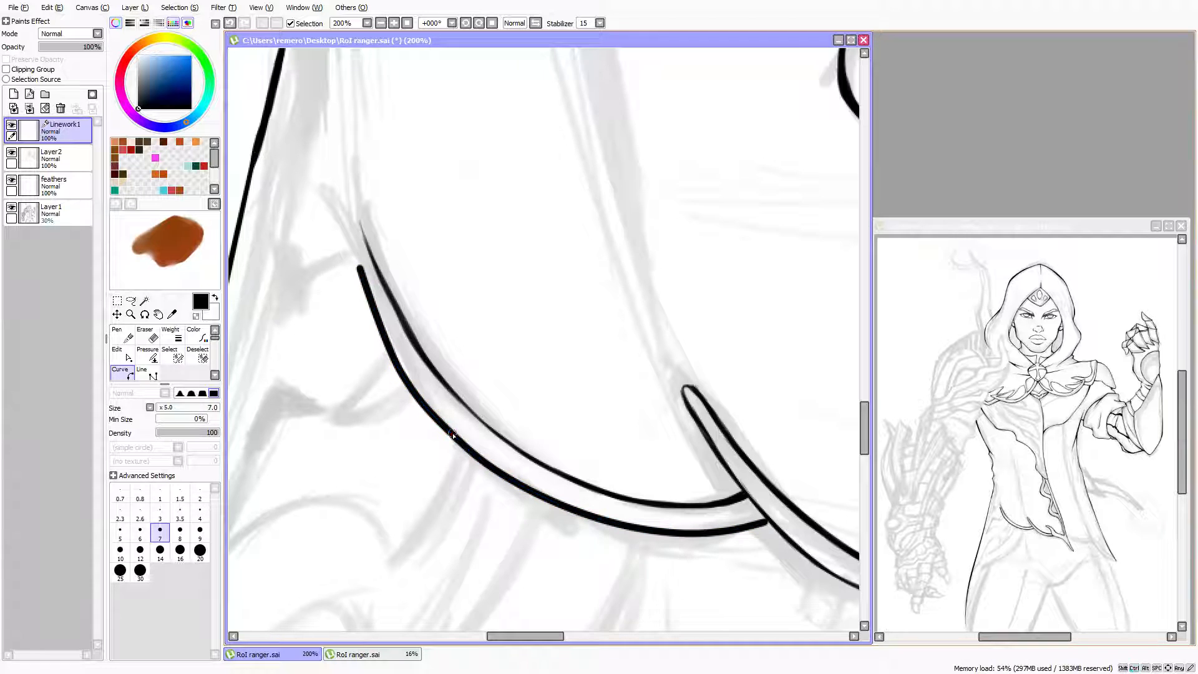
Reposition the middle control points of the second belt's lower edge to even out its curve
{"action": "key", "text": "ctrl"}
{"action": "left_click_drag", "start_coordinate": [452, 437], "coordinate": [459, 441]}
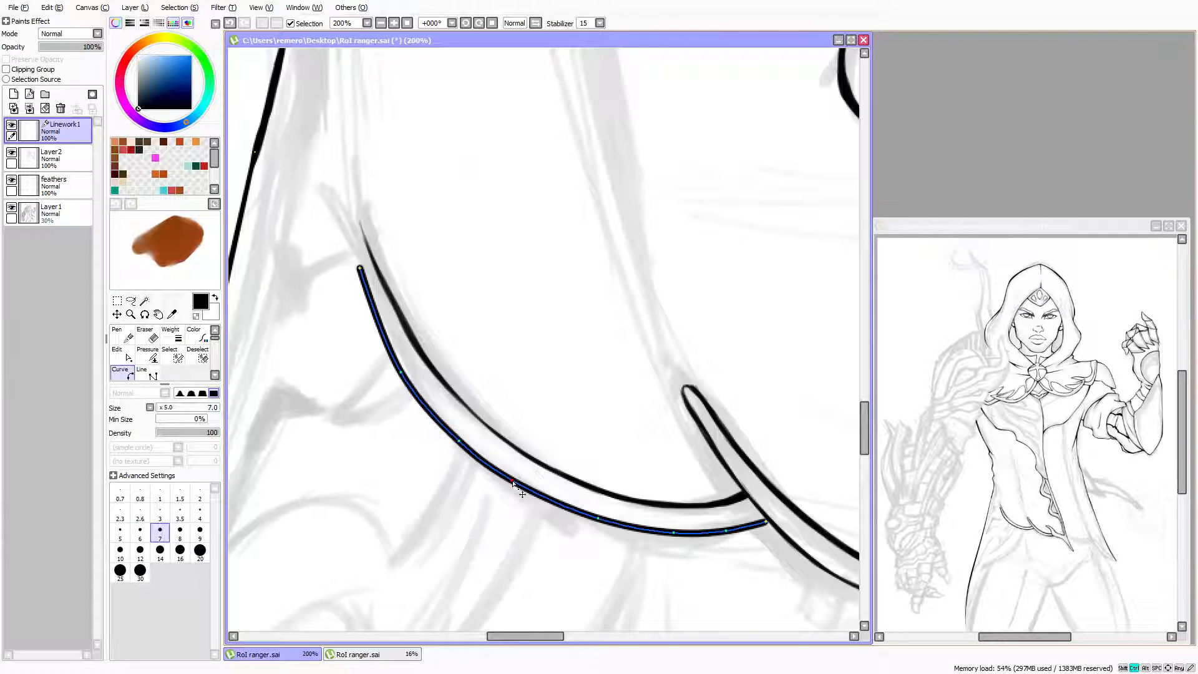
{"action": "left_click_drag", "start_coordinate": [513, 482], "coordinate": [534, 495]}
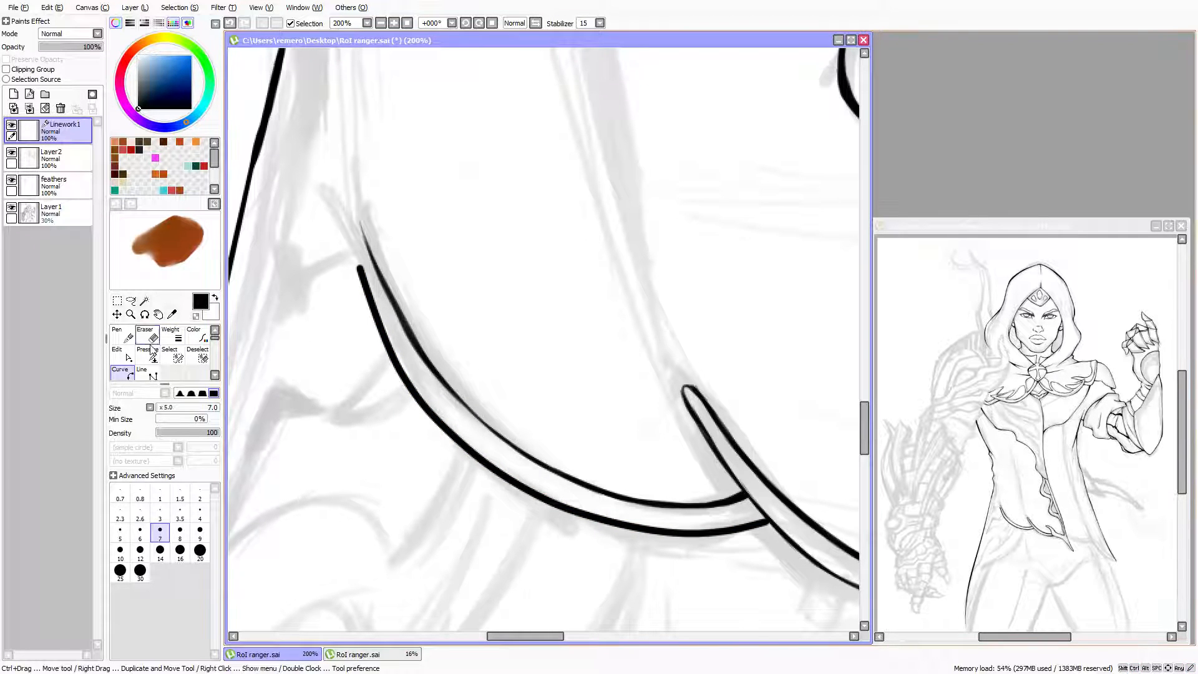
Taper the upper start of the second belt's lower edge with the Pressure tool and adjust its end at the first belt
{"action": "left_click", "coordinate": [151, 357]}
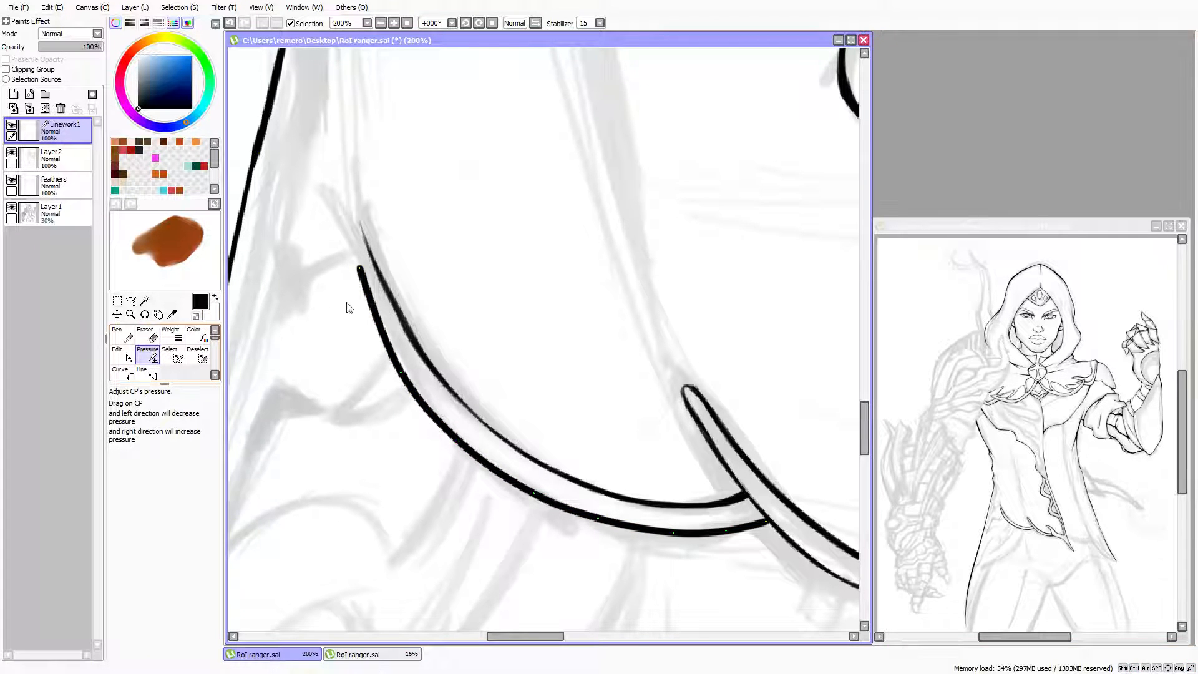
{"action": "left_click", "coordinate": [361, 270]}
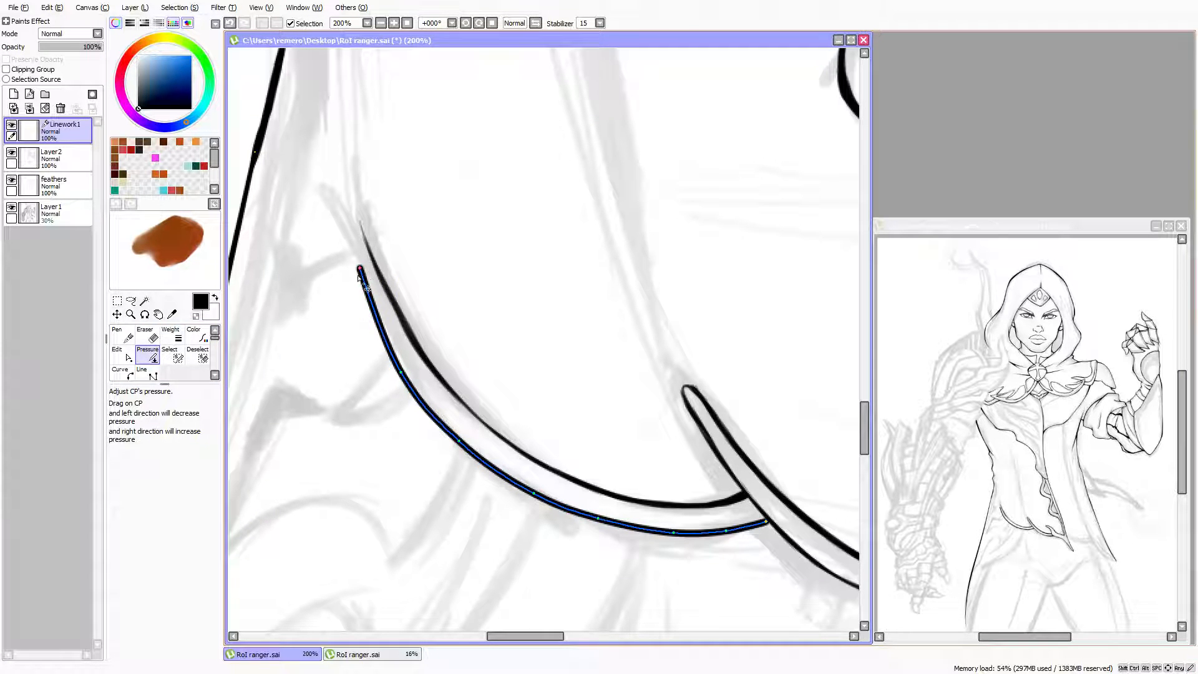
{"action": "left_click_drag", "start_coordinate": [360, 269], "coordinate": [352, 268]}
{"action": "left_click_drag", "start_coordinate": [412, 387], "coordinate": [359, 386]}
{"action": "left_click_drag", "start_coordinate": [767, 529], "coordinate": [791, 537]}
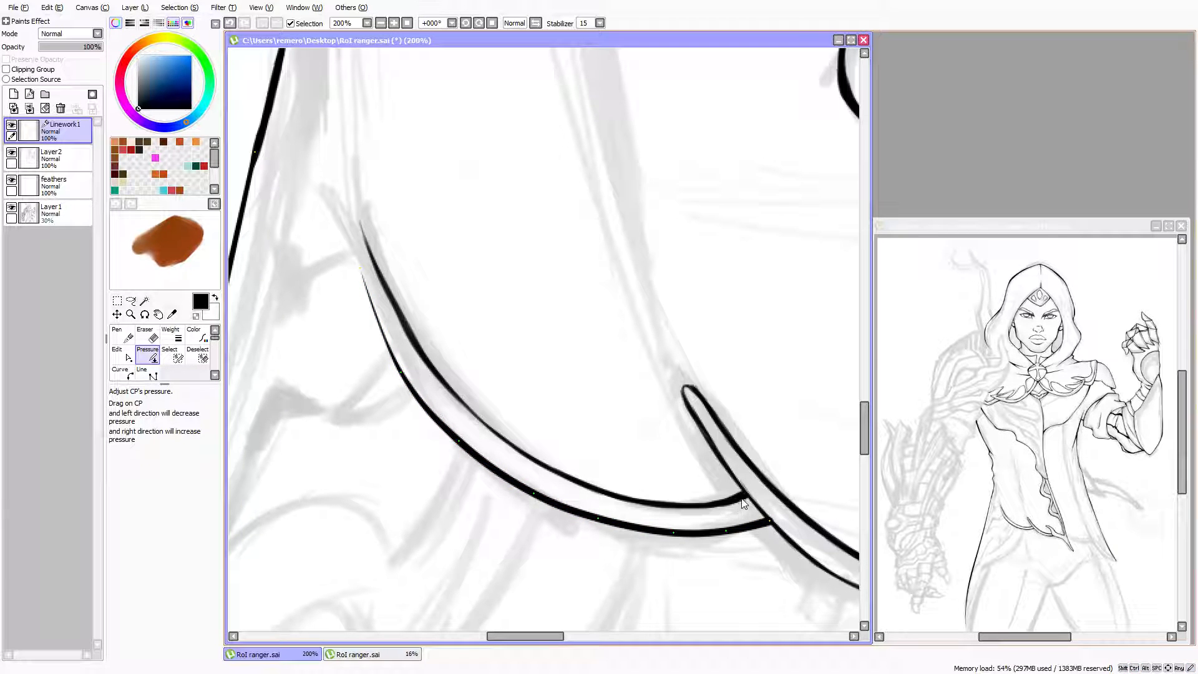
Examine the inked belts in the context of the whole torso and coat linework
{"action": "scroll", "coordinate": [736, 456], "scroll_direction": "down", "scroll_amount": 5}
{"action": "left_click_drag", "start_coordinate": [615, 431], "coordinate": [575, 365]}
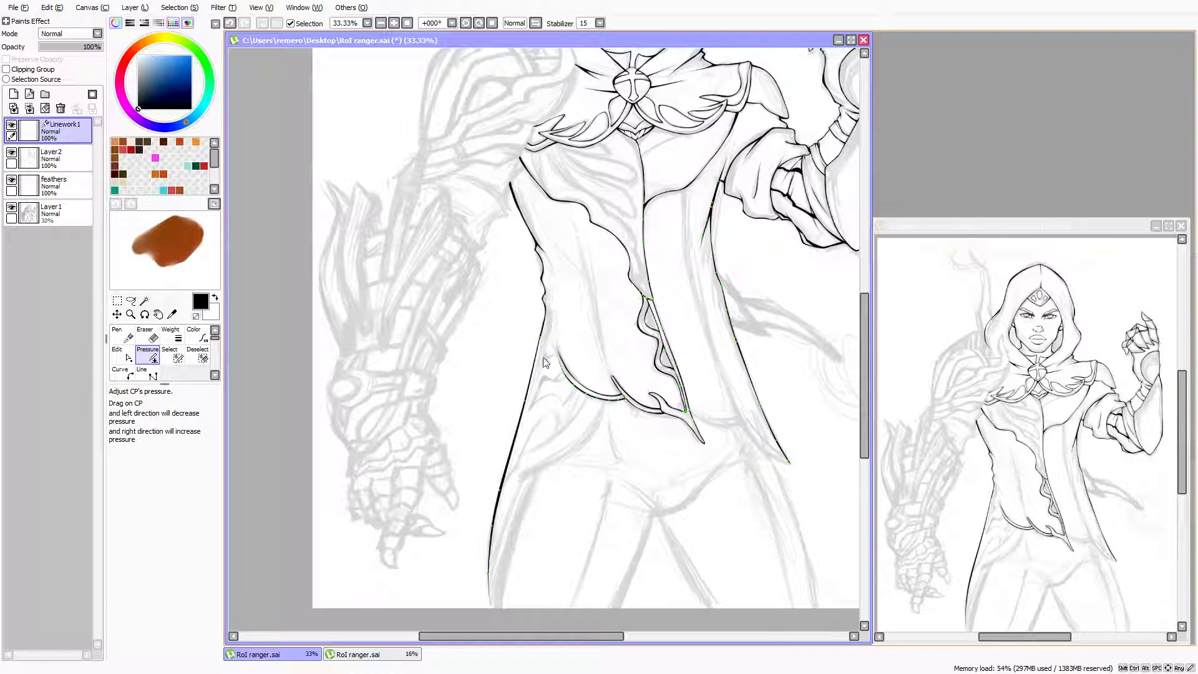
{"action": "key", "text": "Right"}
{"action": "key", "text": "Up"}
{"action": "key", "text": "Up"}
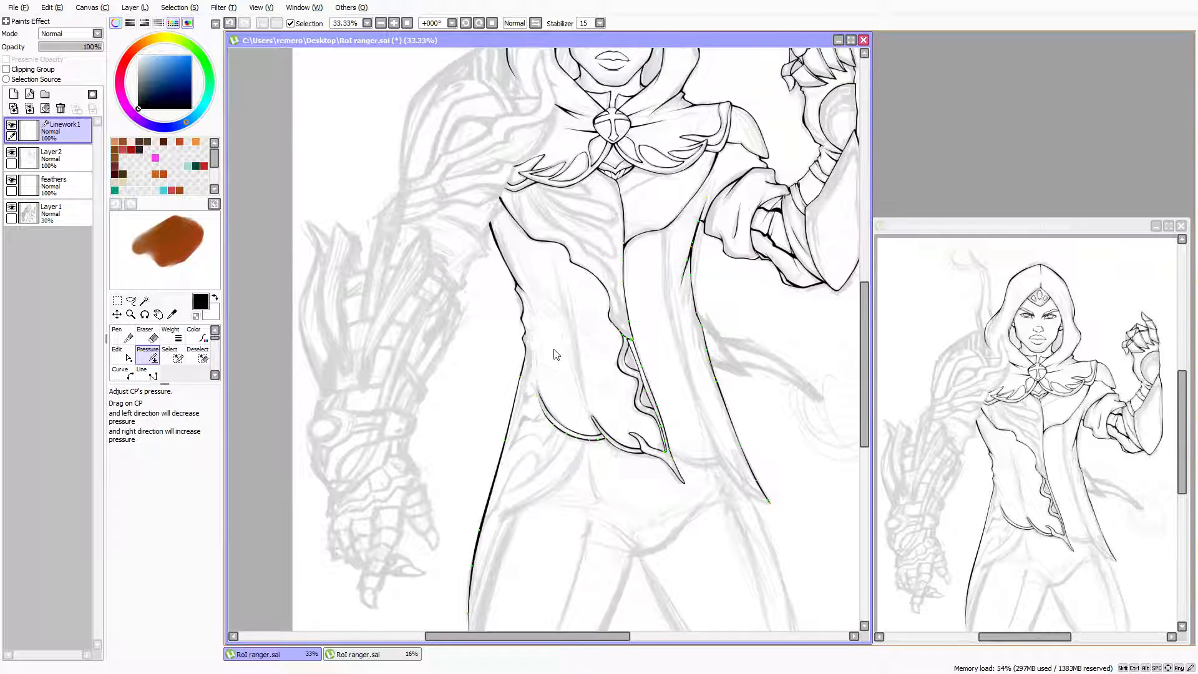
{"action": "key", "text": "Down"}
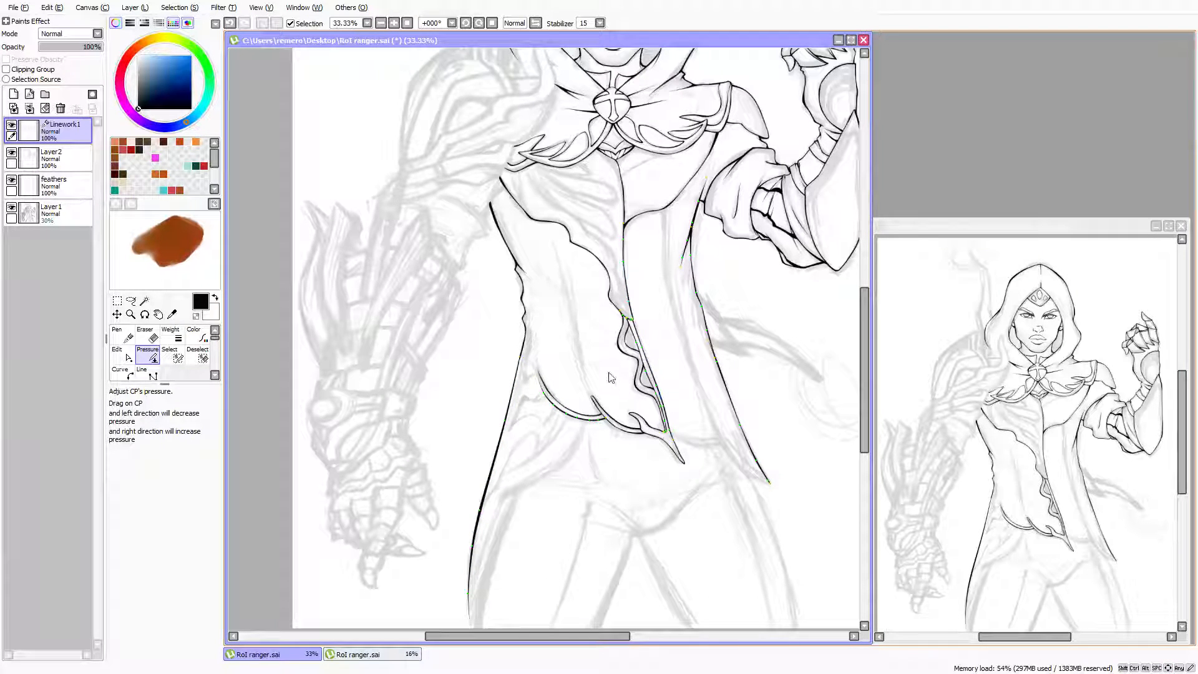
{"action": "scroll", "coordinate": [584, 375], "scroll_direction": "up", "scroll_amount": 3}
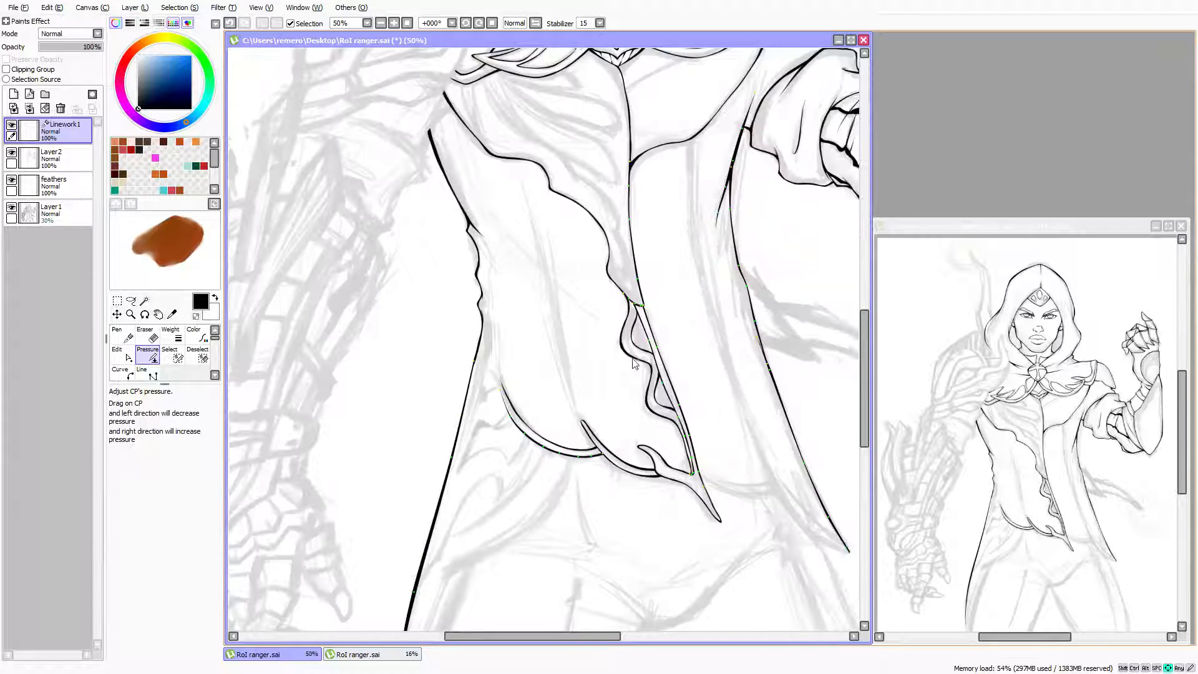
{"action": "key", "text": "Down"}
{"action": "key", "text": "Down"}
{"action": "key", "text": "Down"}
{"action": "key", "text": "Down"}
{"action": "key", "text": "Down"}
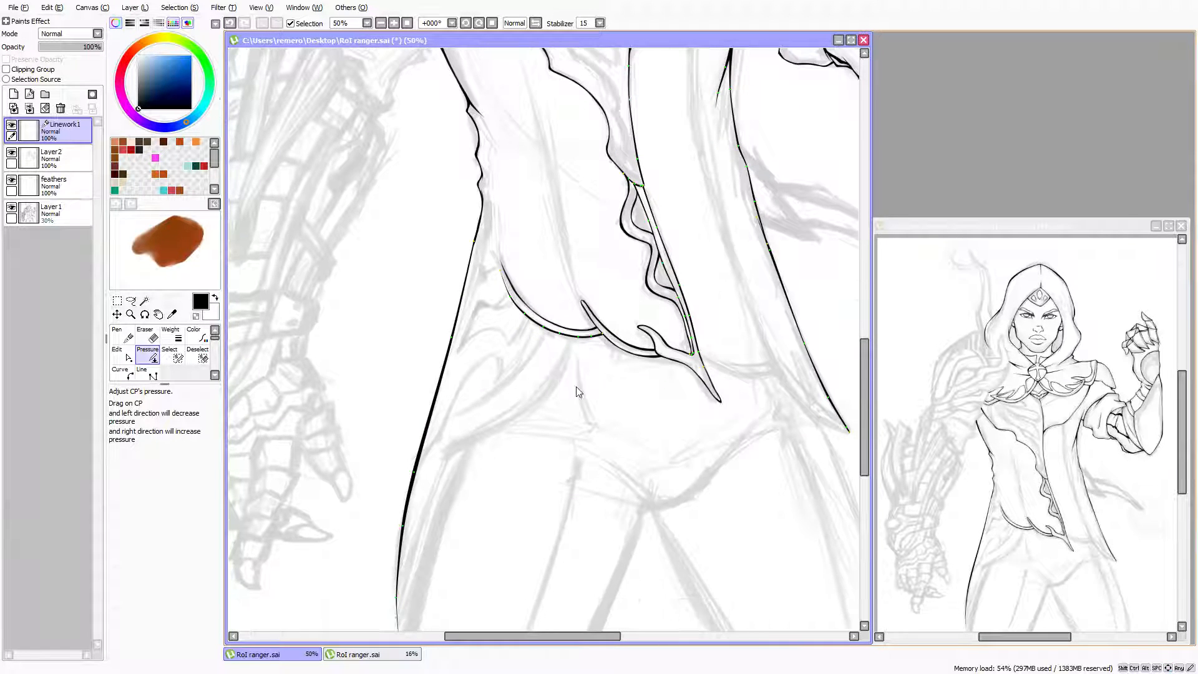
Refine the line weight and control point positions along the second belt's lower edge for a smoother curve
{"action": "scroll", "coordinate": [565, 345], "scroll_direction": "up", "scroll_amount": 4}
{"action": "key", "text": "Up"}
{"action": "key", "text": "Up"}
{"action": "key", "text": "Up"}
{"action": "key", "text": "Up"}
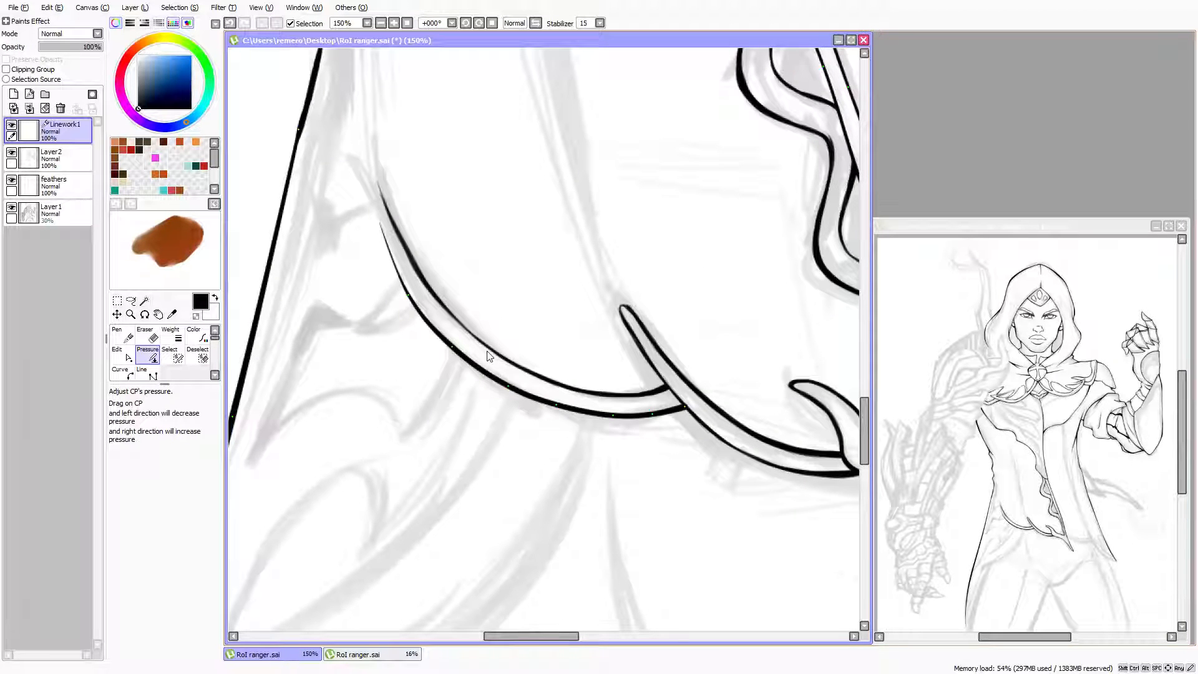
{"action": "key", "text": "Left"}
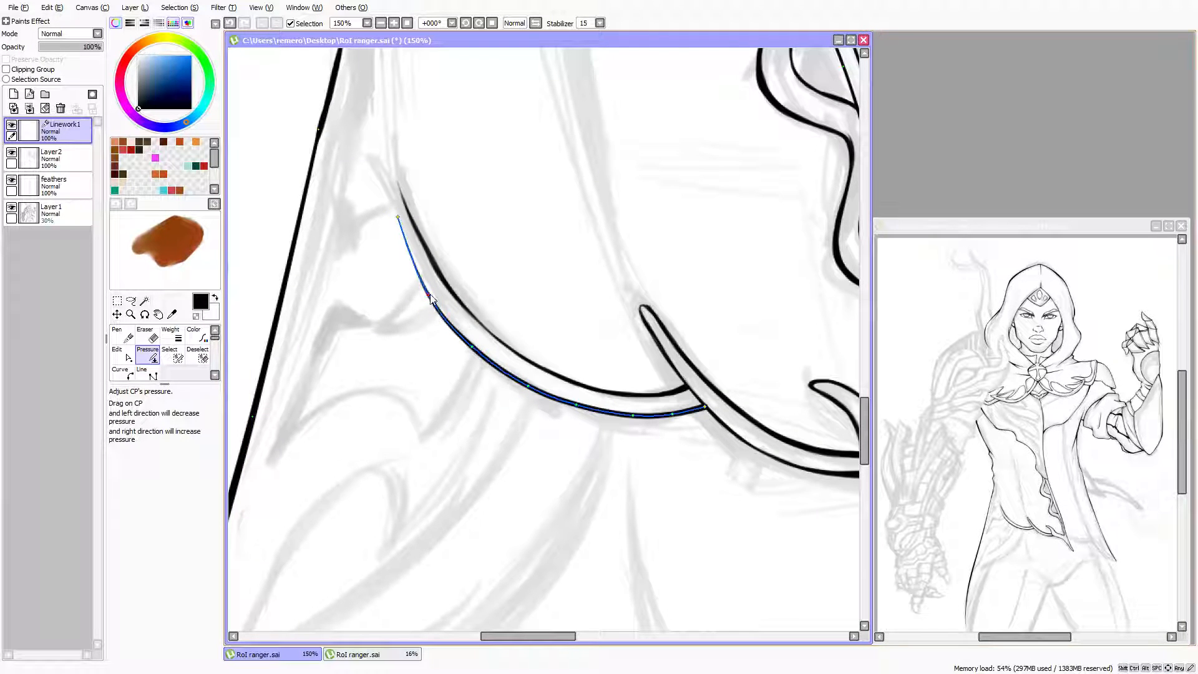
{"action": "key", "text": "ctrl"}
{"action": "mouse_move", "coordinate": [475, 348]}
{"action": "left_mouse_down"}
{"action": "mouse_move", "coordinate": [534, 353]}
{"action": "mouse_move", "coordinate": [259, 361]}
{"action": "left_mouse_up"}
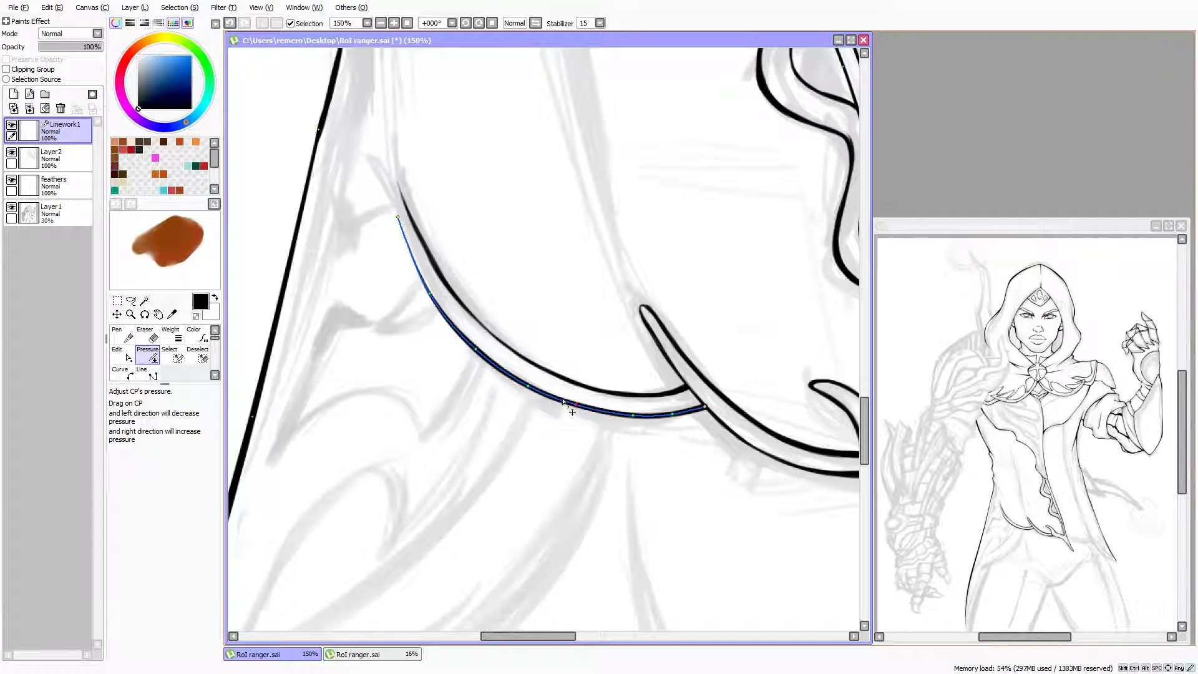
{"action": "mouse_move", "coordinate": [532, 390]}
{"action": "left_mouse_down"}
{"action": "mouse_move", "coordinate": [565, 391]}
{"action": "mouse_move", "coordinate": [393, 372]}
{"action": "mouse_move", "coordinate": [633, 404]}
{"action": "mouse_move", "coordinate": [410, 390]}
{"action": "mouse_move", "coordinate": [520, 399]}
{"action": "mouse_move", "coordinate": [502, 399]}
{"action": "left_mouse_up"}
{"action": "left_click_drag", "start_coordinate": [576, 406], "coordinate": [580, 407]}
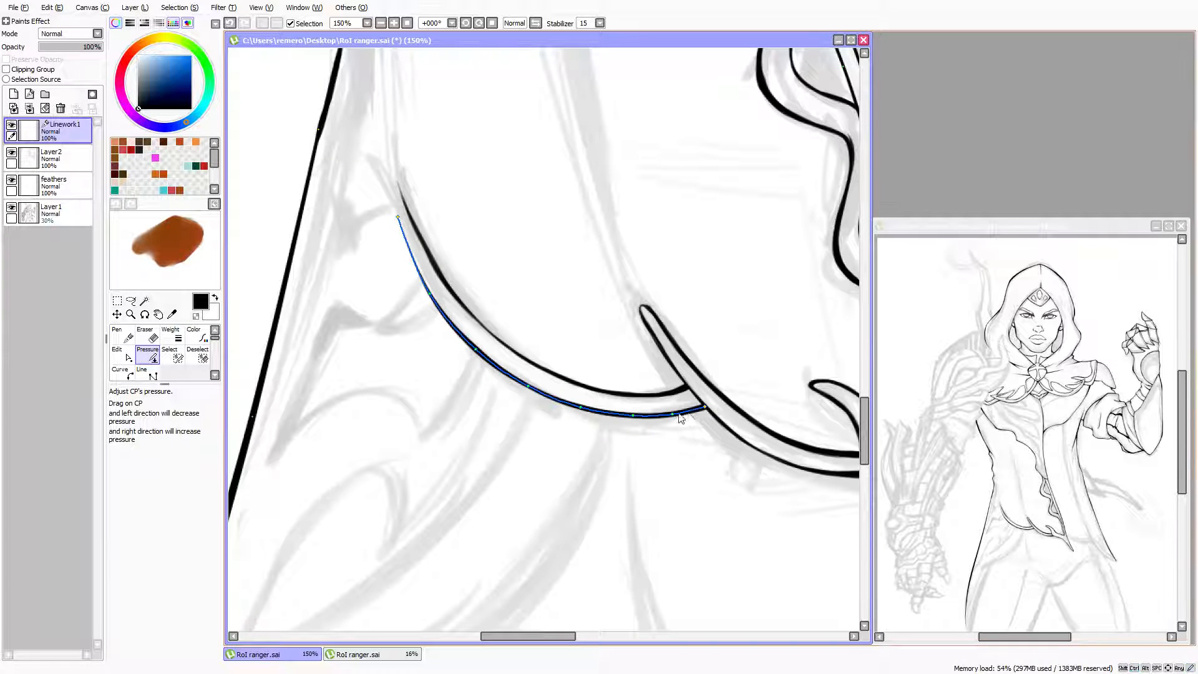
{"action": "mouse_move", "coordinate": [675, 414]}
{"action": "left_mouse_down"}
{"action": "mouse_move", "coordinate": [651, 402]}
{"action": "mouse_move", "coordinate": [673, 413]}
{"action": "left_mouse_up"}
{"action": "mouse_move", "coordinate": [433, 312]}
{"action": "left_mouse_down"}
{"action": "mouse_move", "coordinate": [407, 302]}
{"action": "mouse_move", "coordinate": [423, 304]}
{"action": "left_mouse_up"}
{"action": "scroll", "coordinate": [440, 211], "scroll_direction": "up", "scroll_amount": 1}
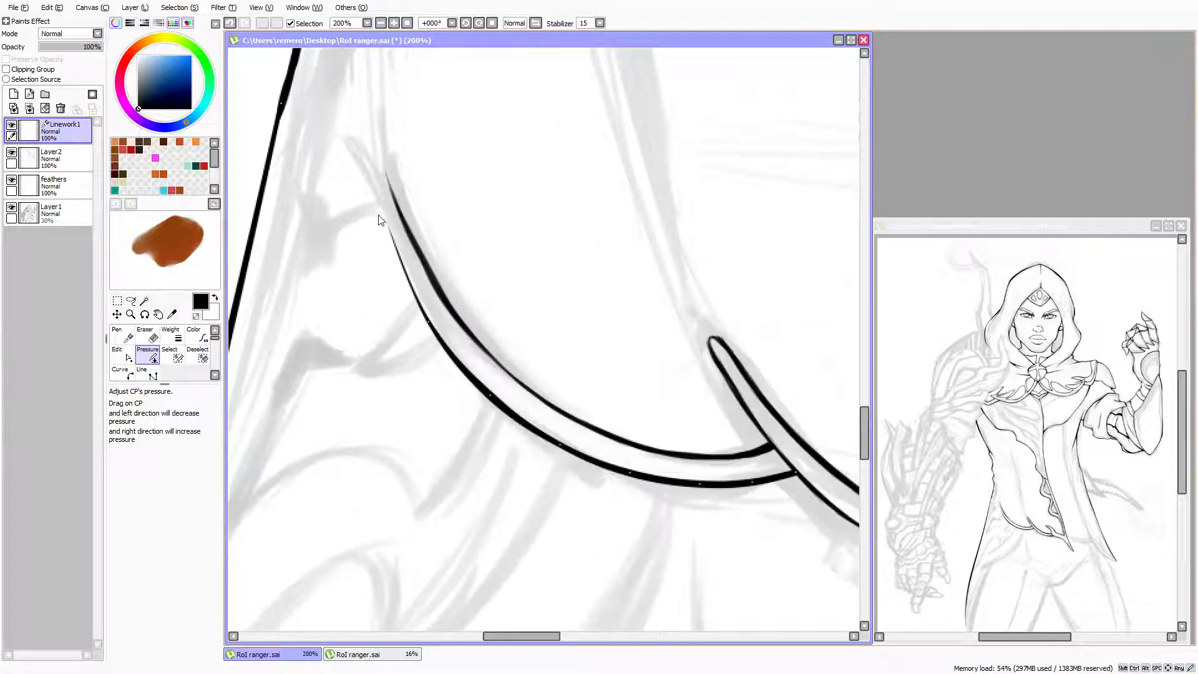
On Layer2, close the second belt's upper tip with the lines brush at size 10, joining its two edges
{"action": "key", "text": "Up"}
{"action": "key", "text": "Up"}
{"action": "key", "text": "Up"}
{"action": "key", "text": "Up"}
{"action": "key", "text": "Left"}
{"action": "key", "text": "Left"}
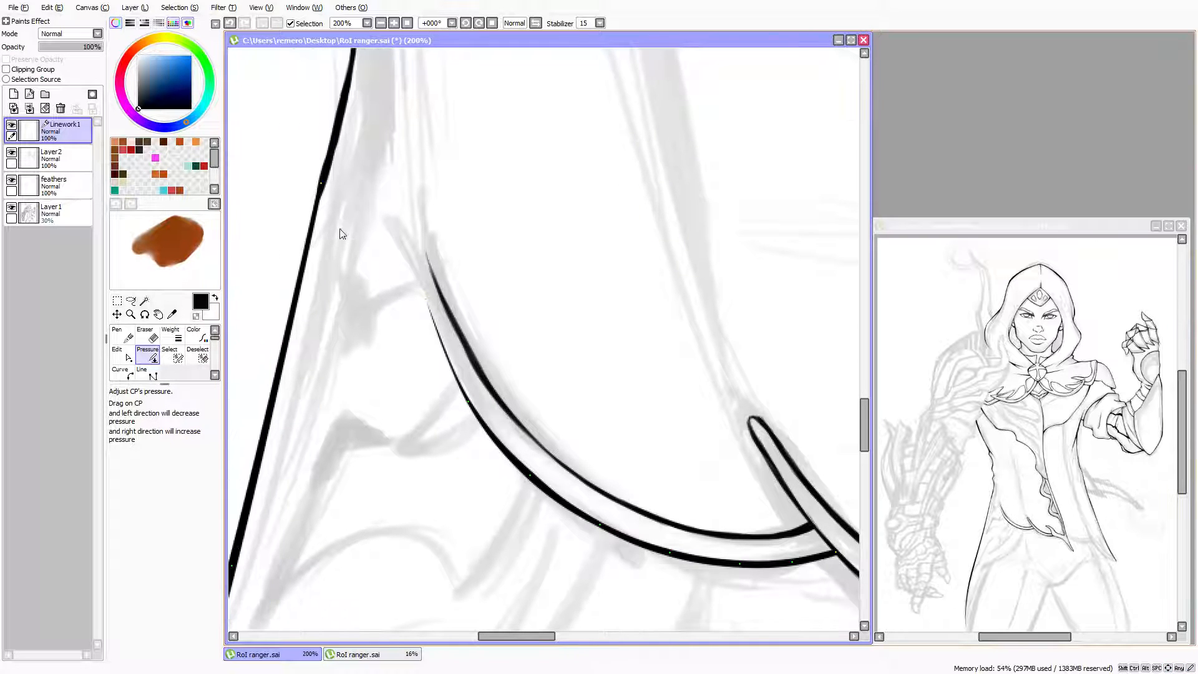
{"action": "left_click", "coordinate": [64, 160]}
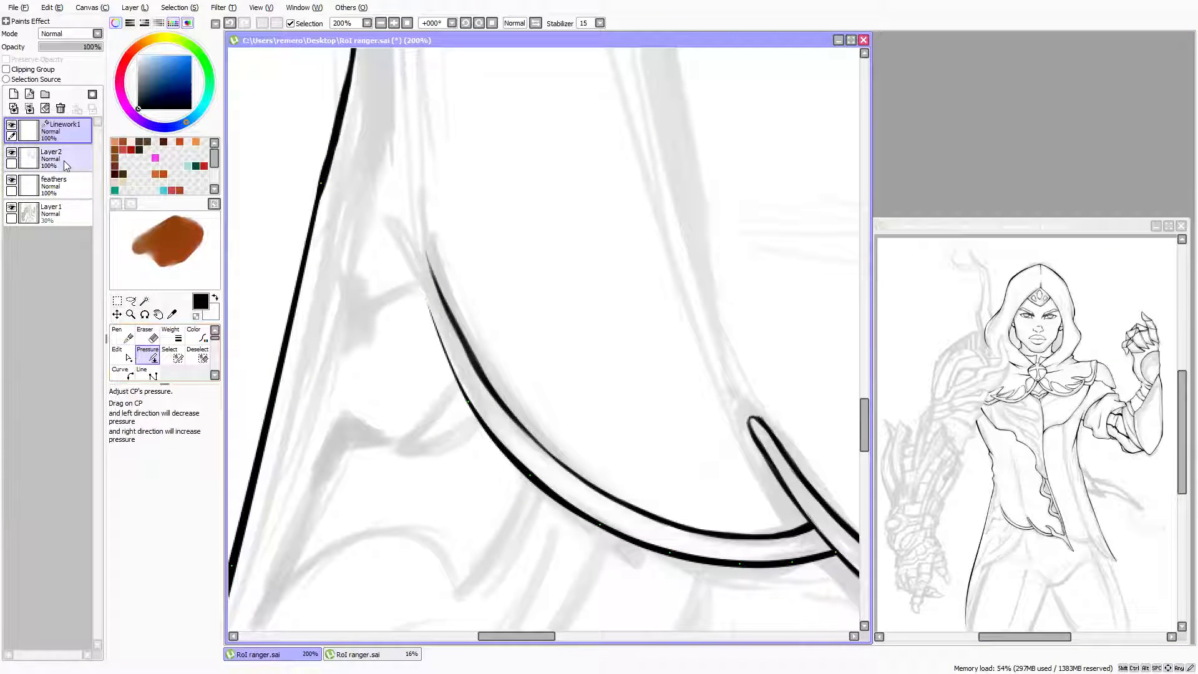
{"action": "scroll", "coordinate": [459, 307], "scroll_direction": "up", "scroll_amount": 1}
{"action": "key", "text": "Left"}
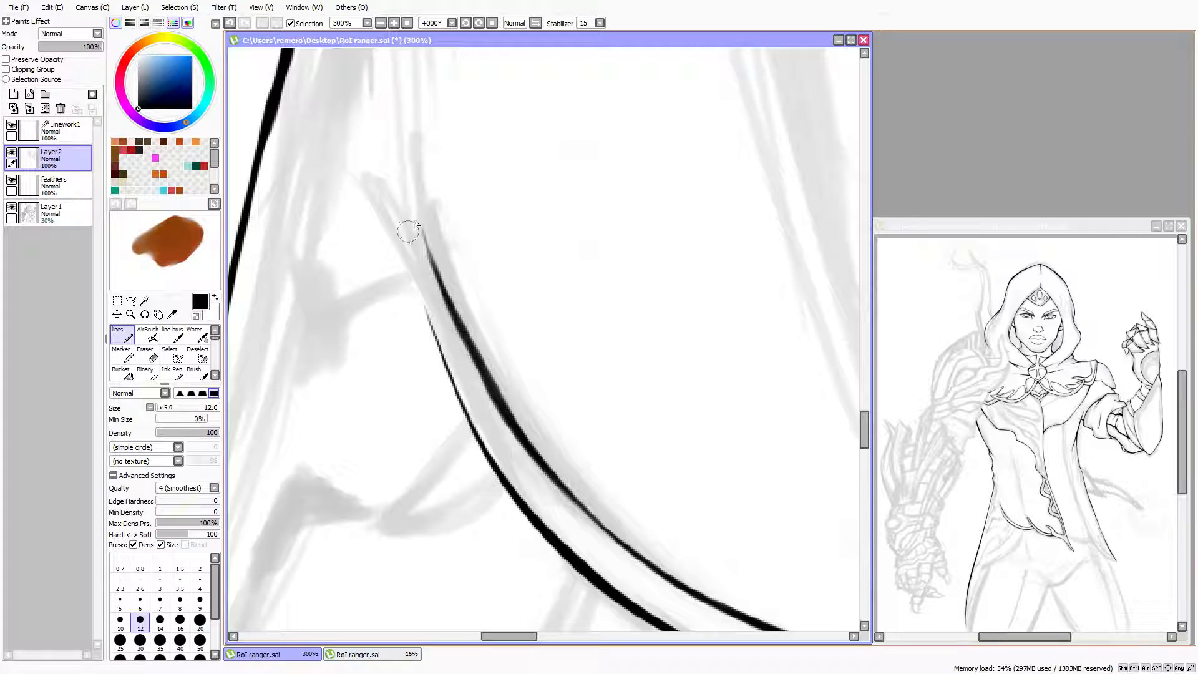
{"action": "key", "text": "bracketleft"}
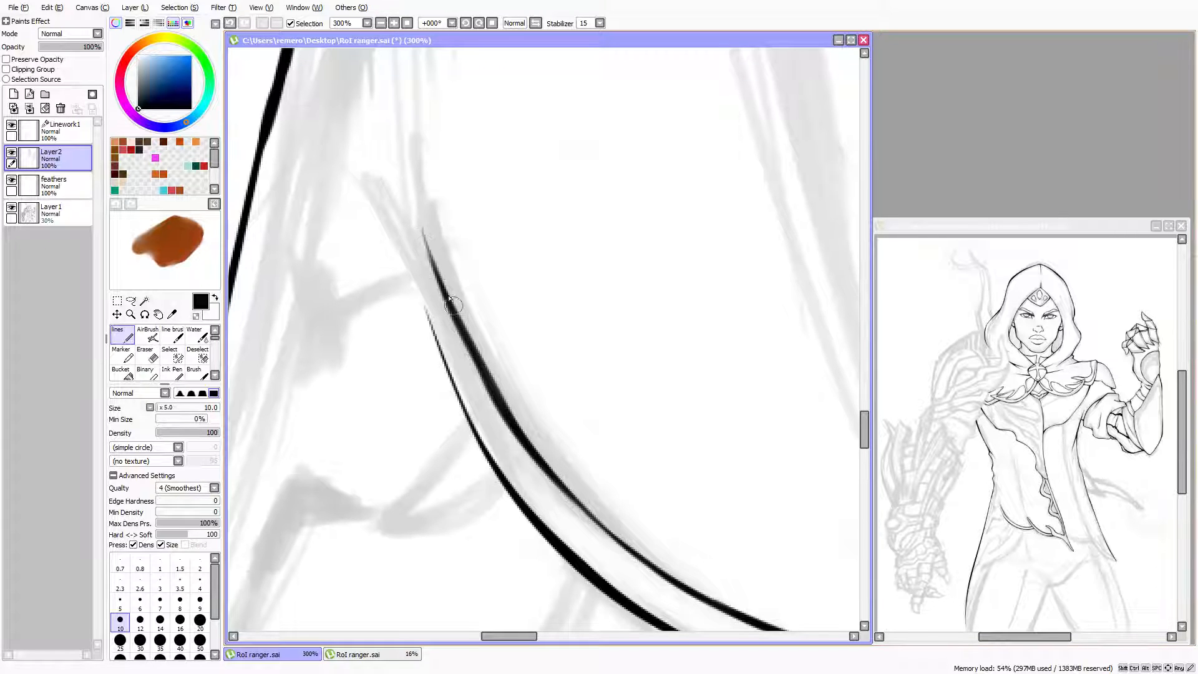
{"action": "mouse_move", "coordinate": [453, 305]}
{"action": "left_mouse_down"}
{"action": "mouse_move", "coordinate": [424, 238]}
{"action": "mouse_move", "coordinate": [433, 268]}
{"action": "left_mouse_up"}
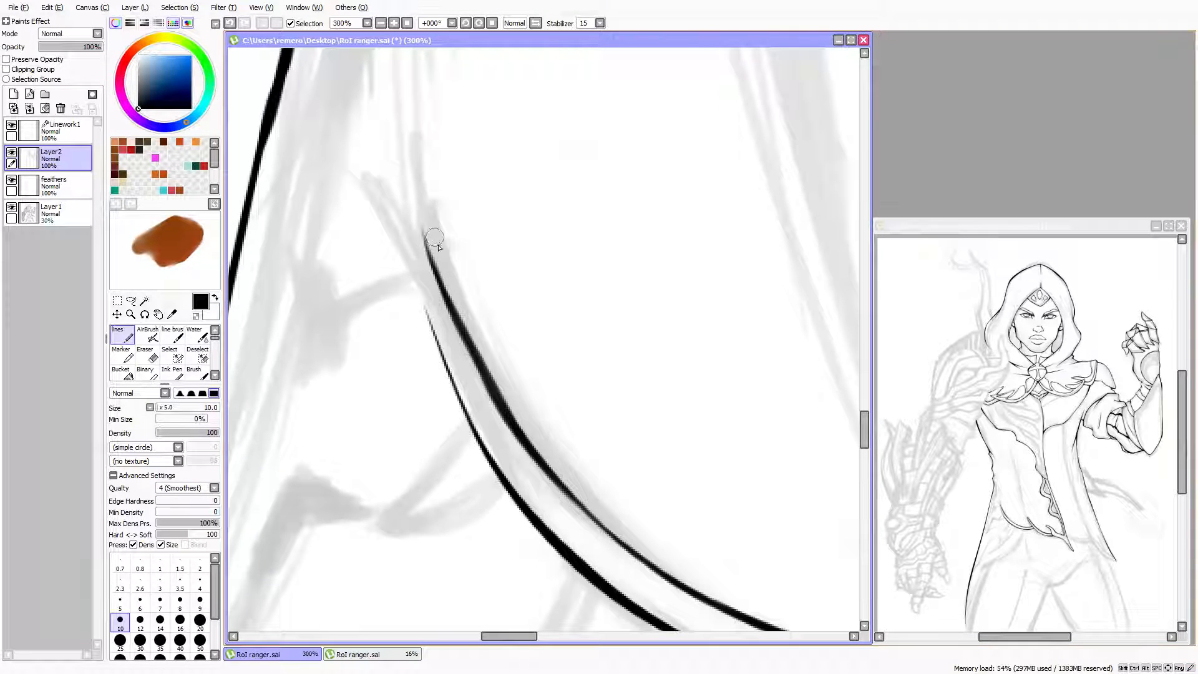
{"action": "mouse_move", "coordinate": [425, 246]}
{"action": "left_mouse_down"}
{"action": "mouse_move", "coordinate": [429, 322]}
{"action": "mouse_move", "coordinate": [419, 251]}
{"action": "mouse_move", "coordinate": [422, 284]}
{"action": "left_mouse_up"}
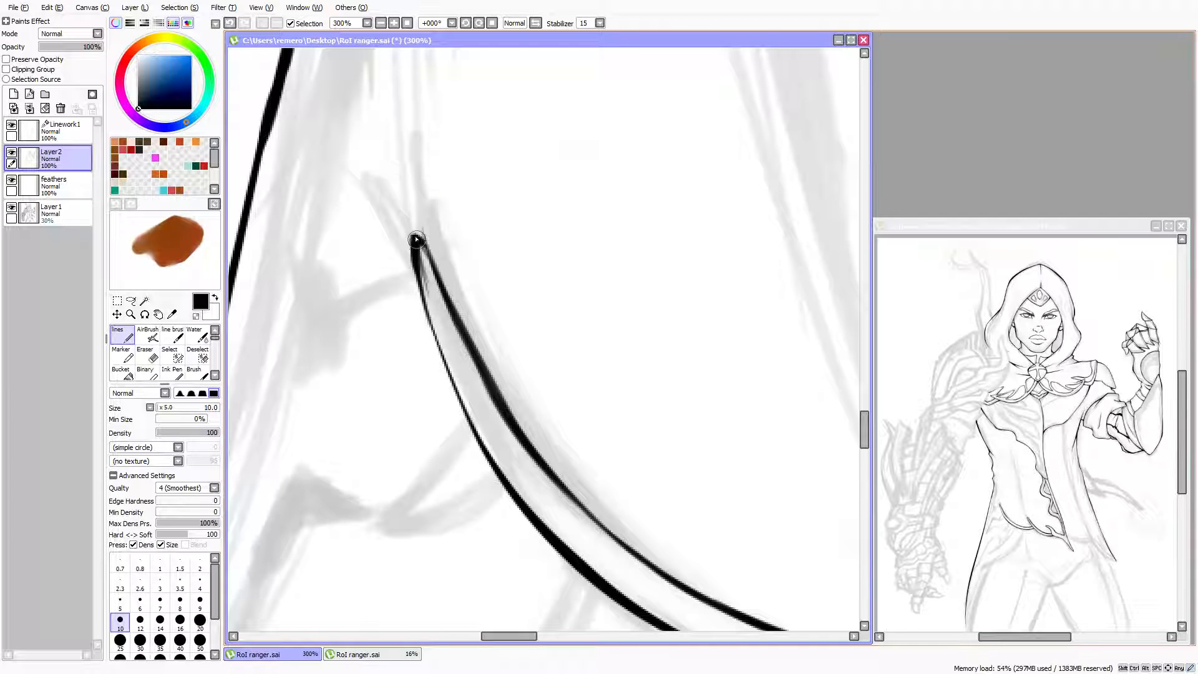
{"action": "left_click_drag", "start_coordinate": [417, 239], "coordinate": [421, 256]}
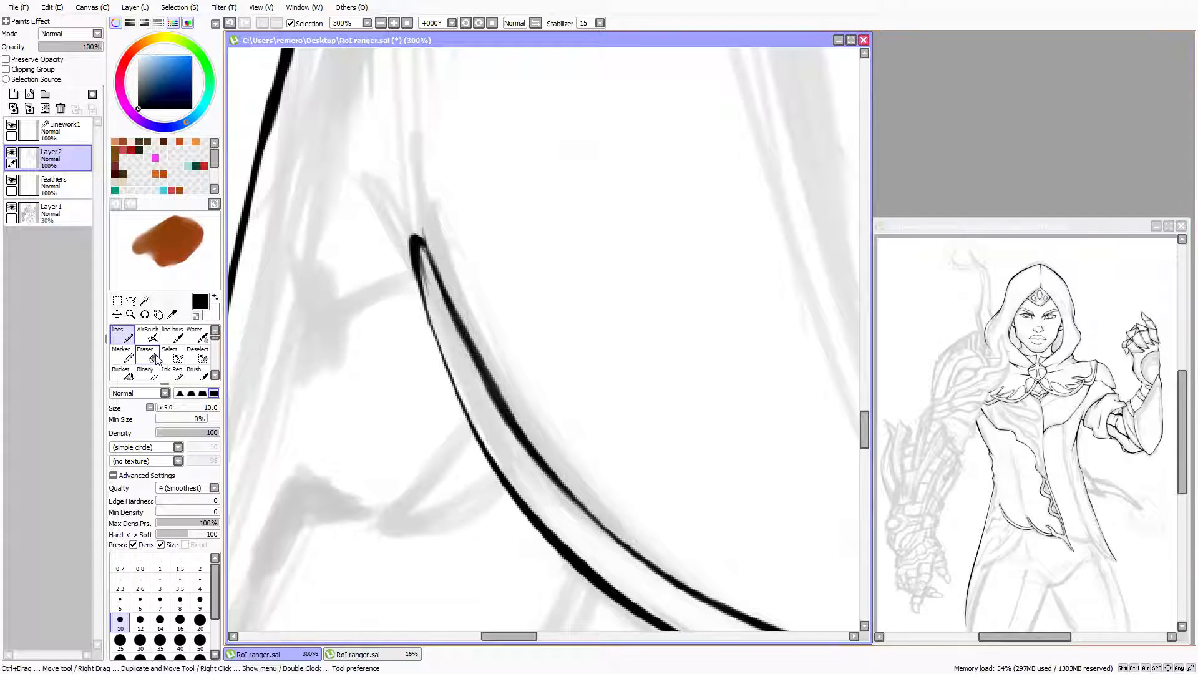
Clean up the closed tip of the second belt with the eraser at size 9
{"action": "key", "text": "e"}
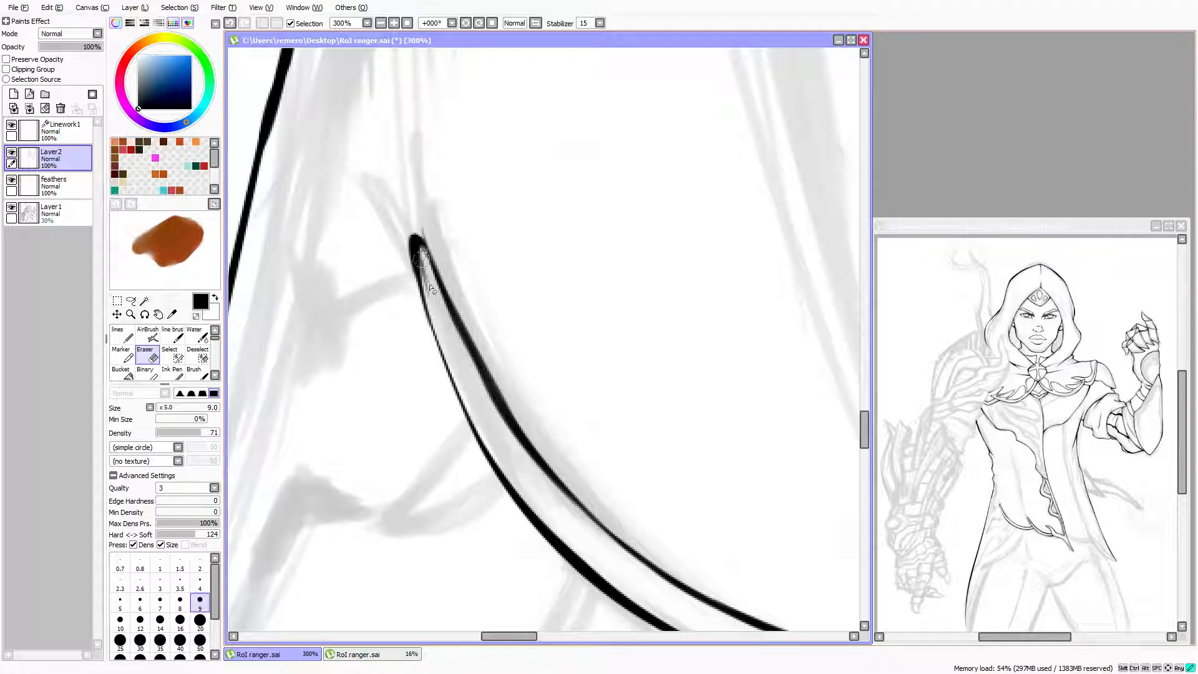
{"action": "mouse_move", "coordinate": [430, 285]}
{"action": "left_mouse_down"}
{"action": "mouse_move", "coordinate": [416, 248]}
{"action": "mouse_move", "coordinate": [441, 286]}
{"action": "mouse_move", "coordinate": [422, 220]}
{"action": "left_mouse_up"}
{"action": "scroll", "coordinate": [516, 234], "scroll_direction": "down", "scroll_amount": 4}
{"action": "scroll", "coordinate": [535, 271], "scroll_direction": "up", "scroll_amount": 3}
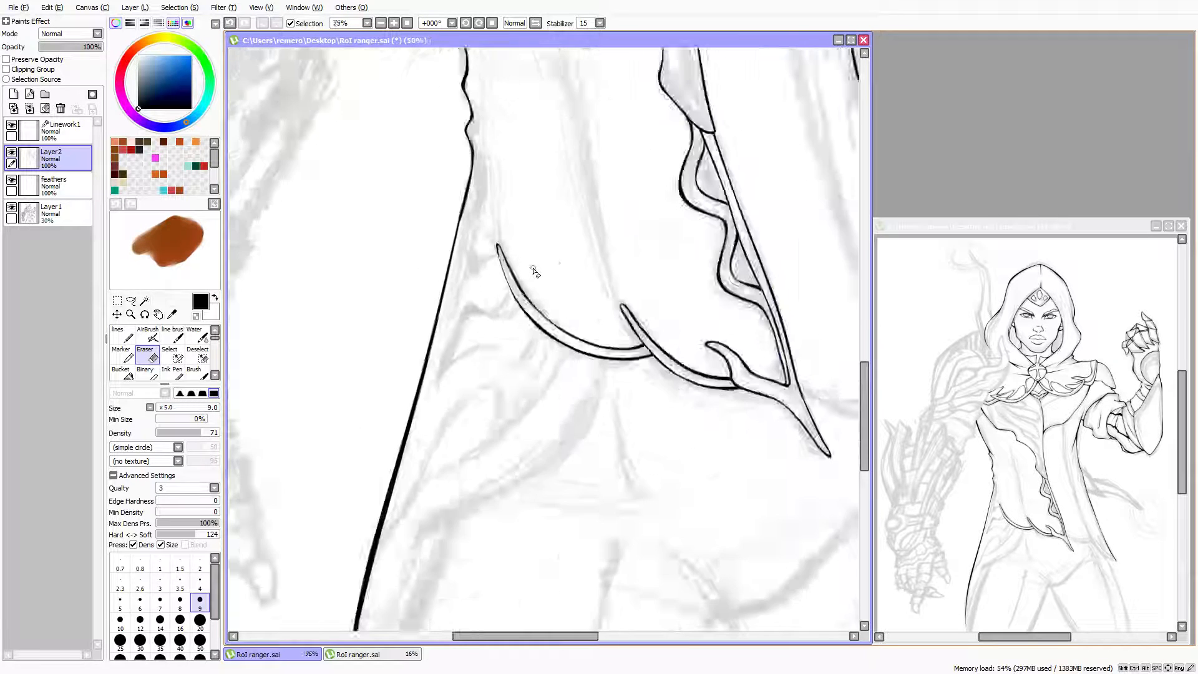
Increase the pressure of the two uppermost control points on the second belt's lower edge on the Linework1 layer
{"action": "left_click", "coordinate": [62, 129]}
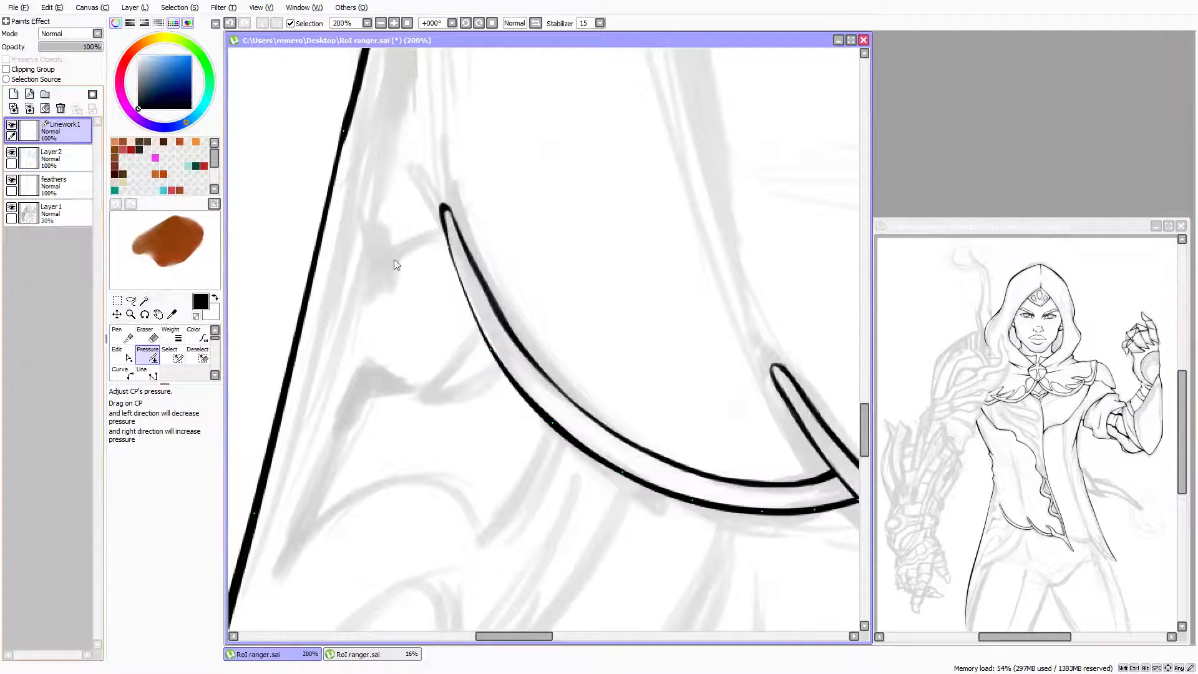
{"action": "mouse_move", "coordinate": [491, 350]}
{"action": "left_mouse_down"}
{"action": "mouse_move", "coordinate": [566, 355]}
{"action": "mouse_move", "coordinate": [553, 362]}
{"action": "left_mouse_up"}
{"action": "mouse_move", "coordinate": [448, 243]}
{"action": "left_mouse_down"}
{"action": "mouse_move", "coordinate": [545, 259]}
{"action": "mouse_move", "coordinate": [530, 267]}
{"action": "left_mouse_up"}
On Layer2, thicken the outer side of the second belt's tip with the lines brush at size 10, blending it into the lower edge
{"action": "scroll", "coordinate": [415, 254], "scroll_direction": "up", "scroll_amount": 2}
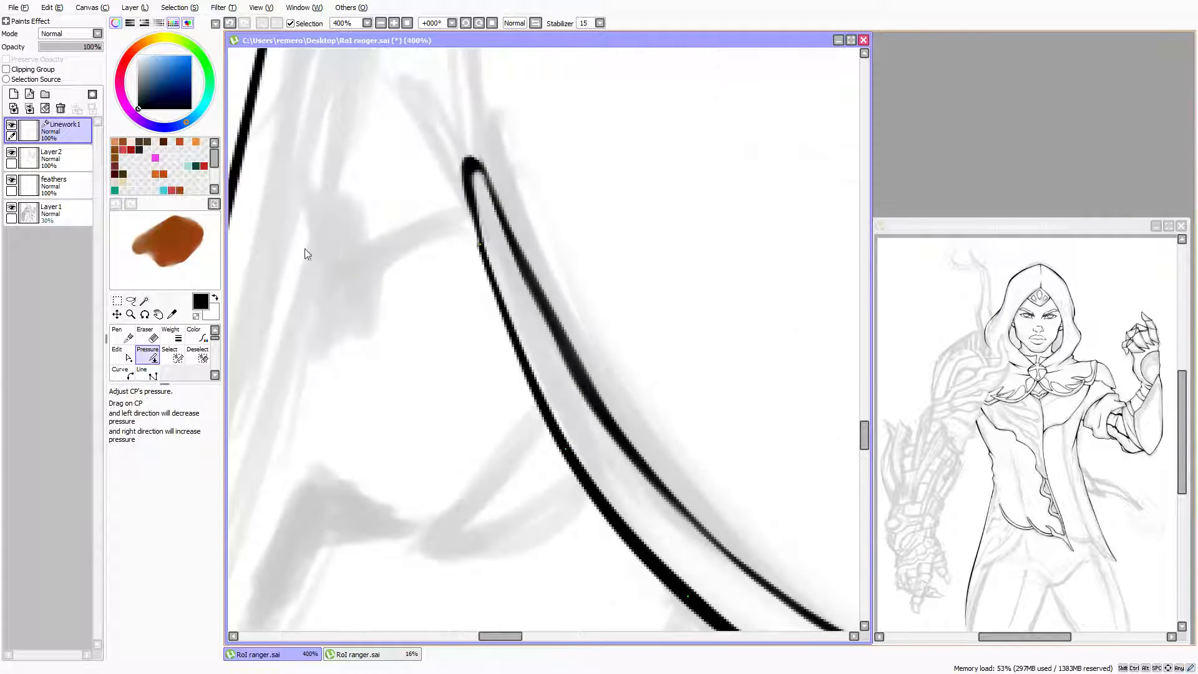
{"action": "left_click", "coordinate": [72, 163]}
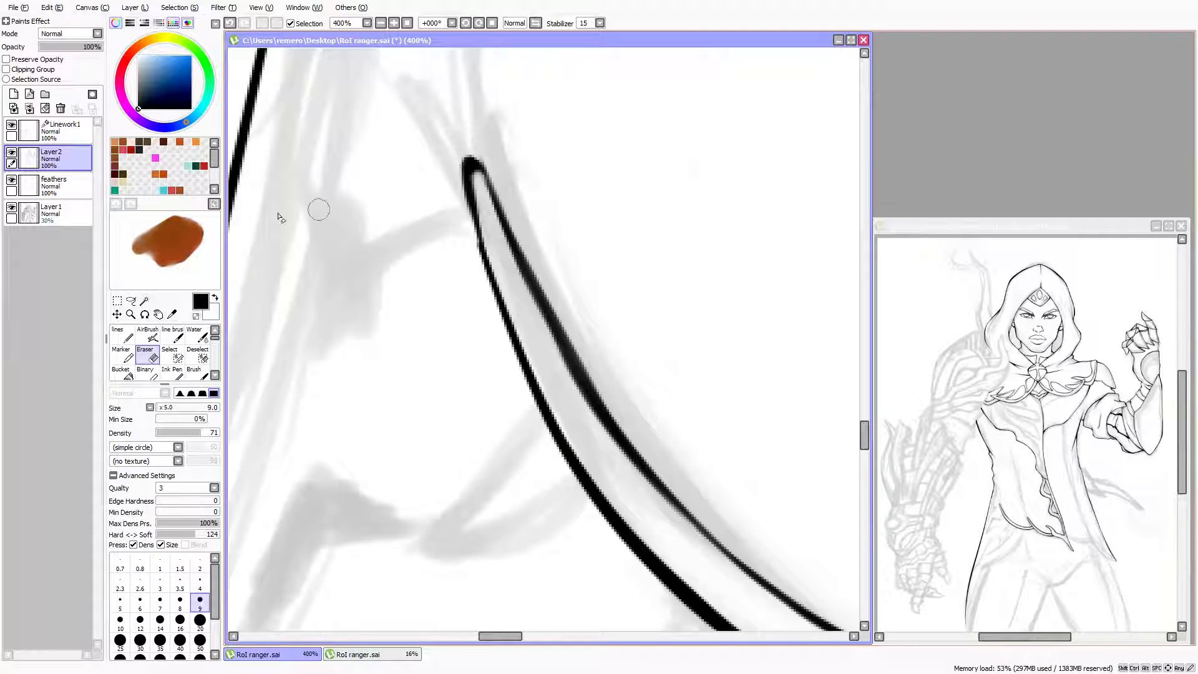
{"action": "left_click", "coordinate": [122, 336]}
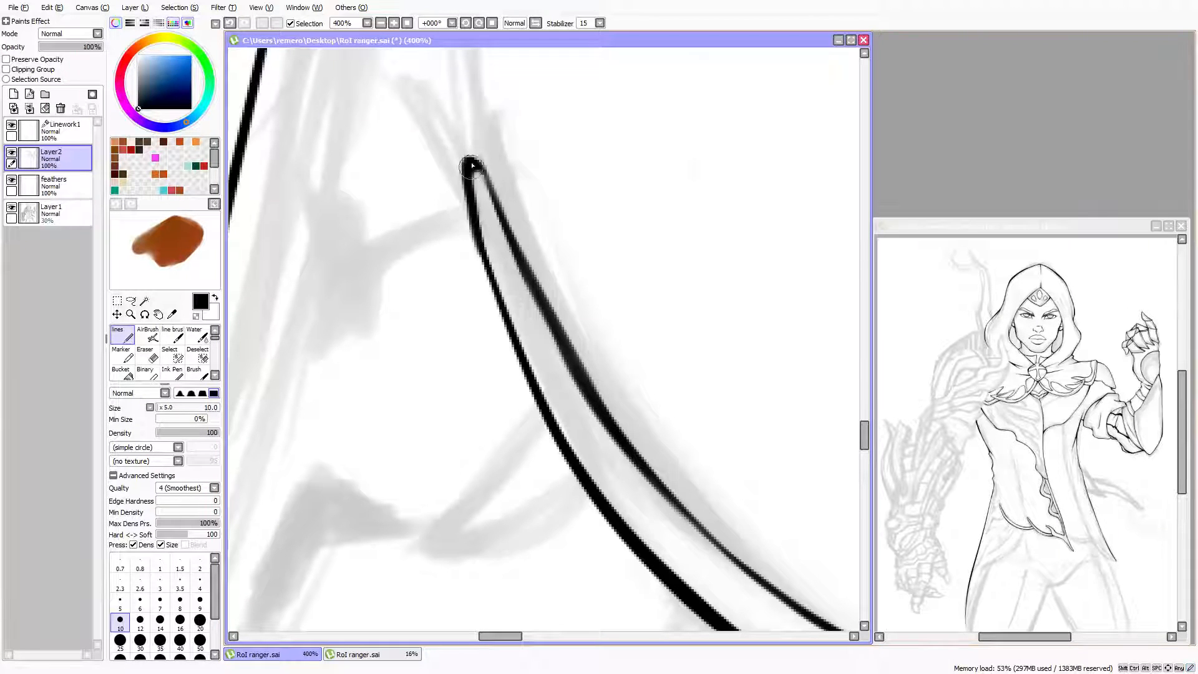
{"action": "left_click_drag", "start_coordinate": [473, 165], "coordinate": [474, 227]}
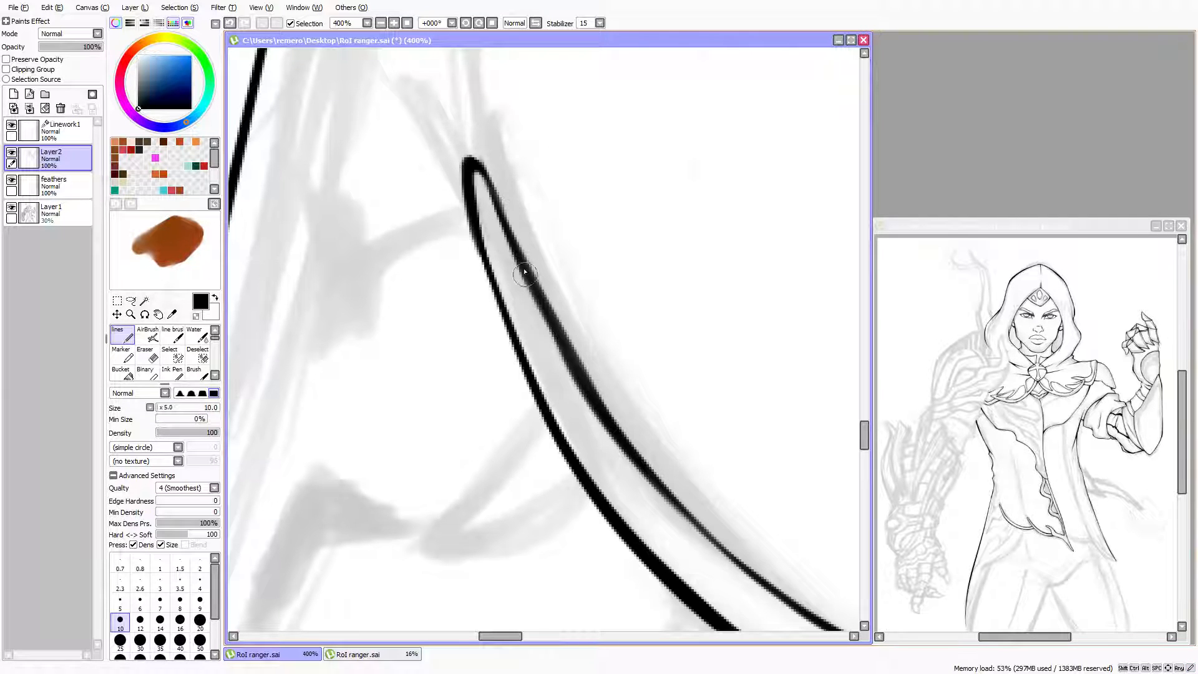
{"action": "scroll", "coordinate": [607, 329], "scroll_direction": "down", "scroll_amount": 1}
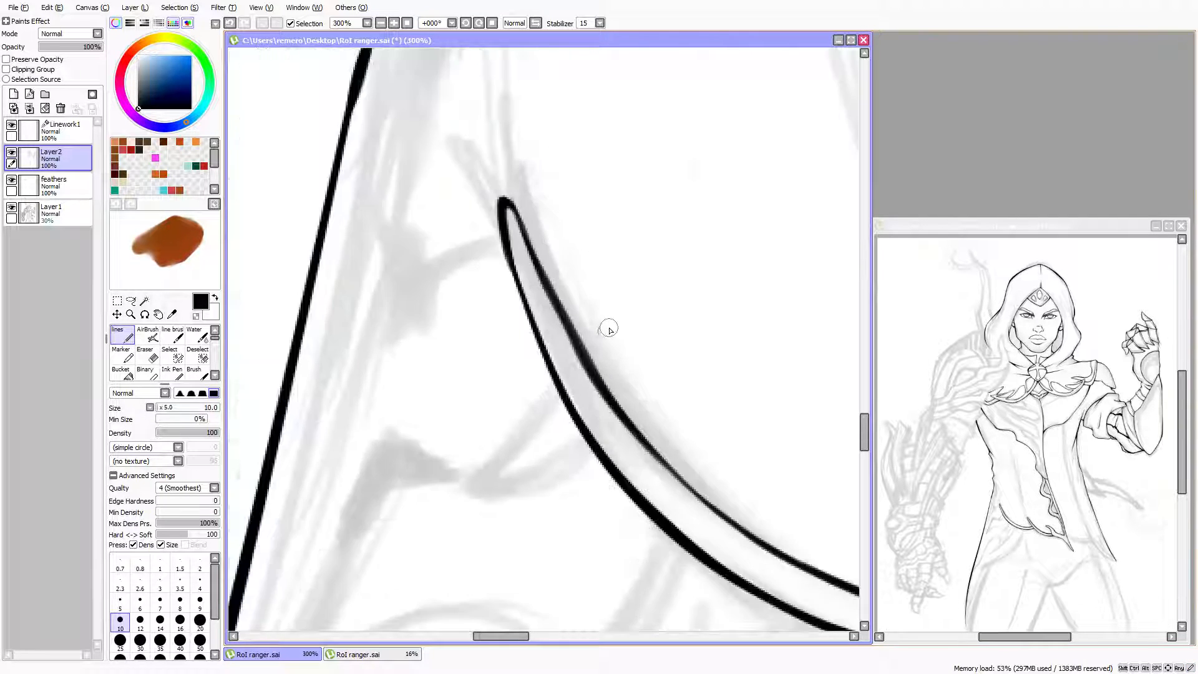
{"action": "scroll", "coordinate": [619, 341], "scroll_direction": "up", "scroll_amount": 1}
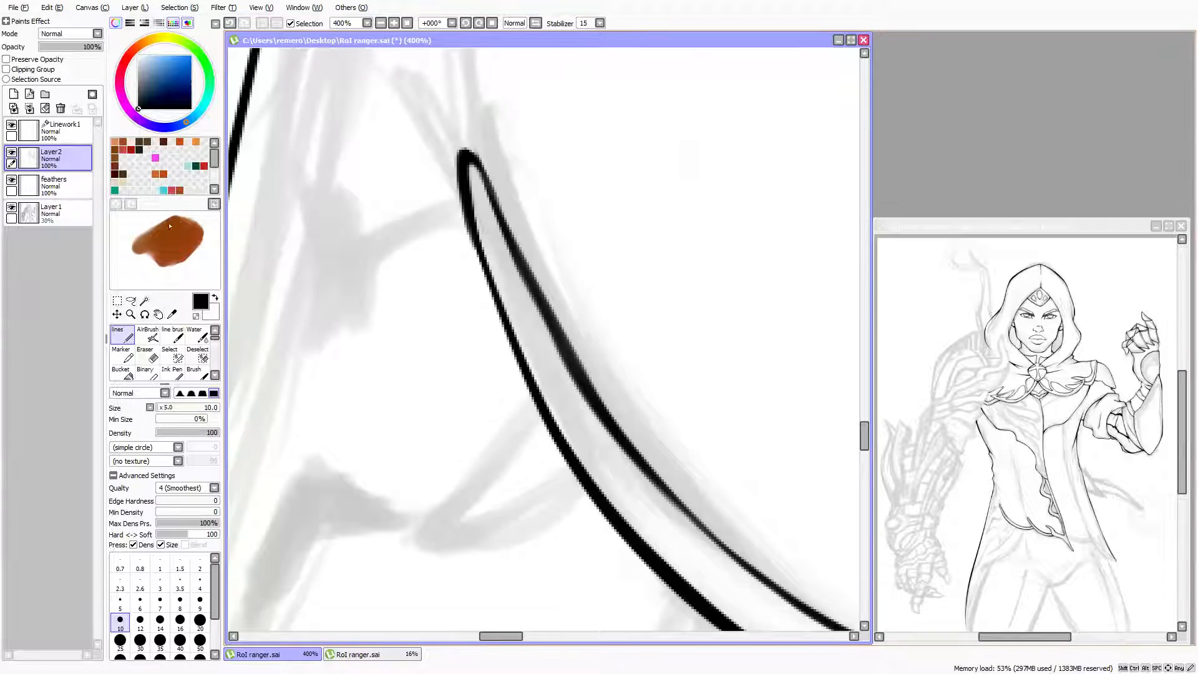
Thin the outer side of the second belt's edge below its tip with the eraser at size 9
{"action": "key", "text": "e"}
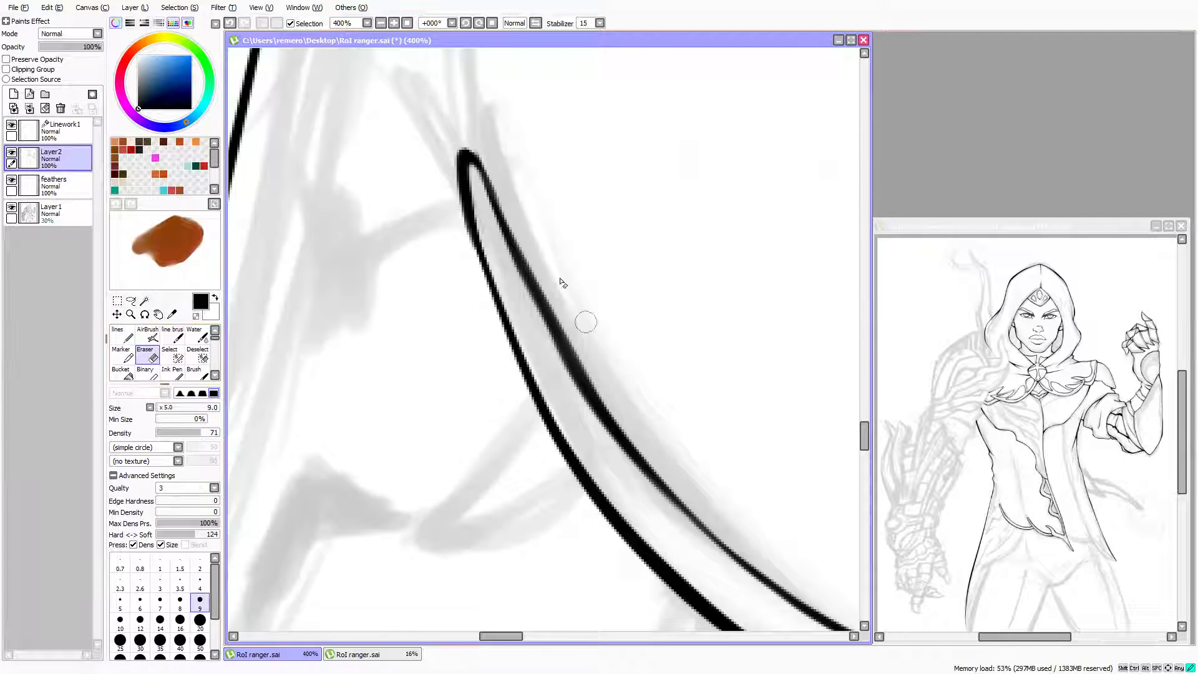
{"action": "left_click_drag", "start_coordinate": [555, 283], "coordinate": [587, 384]}
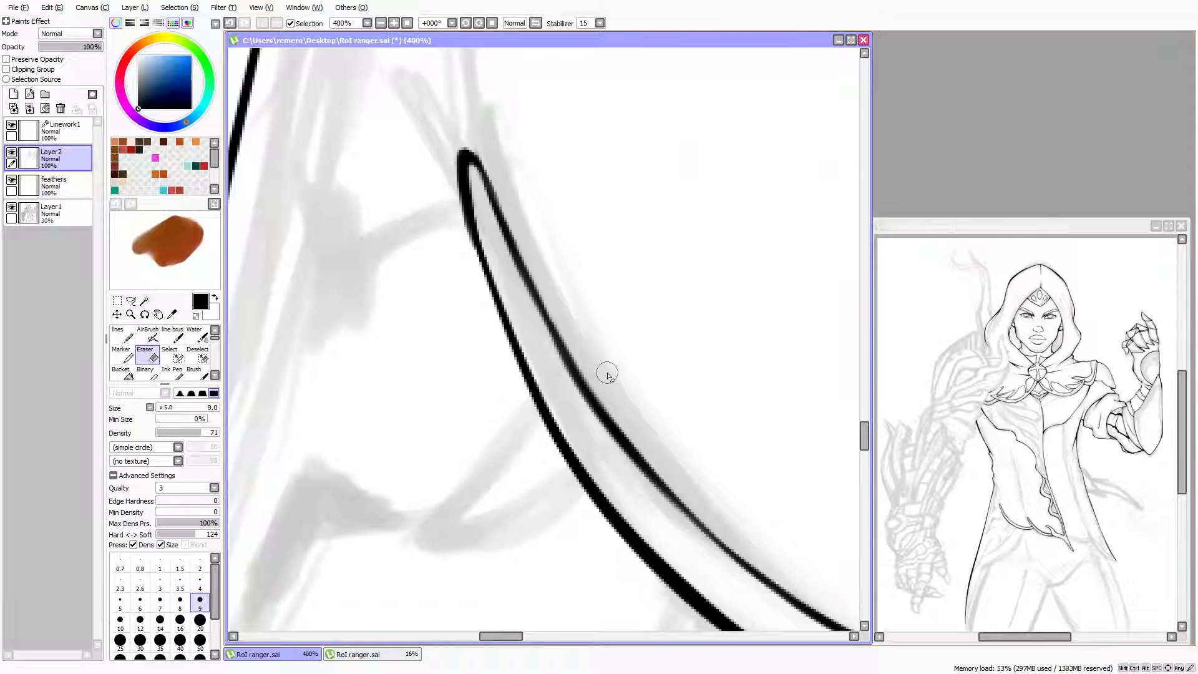
{"action": "scroll", "coordinate": [608, 374], "scroll_direction": "down", "scroll_amount": 3}
{"action": "scroll", "coordinate": [503, 241], "scroll_direction": "up", "scroll_amount": 5}
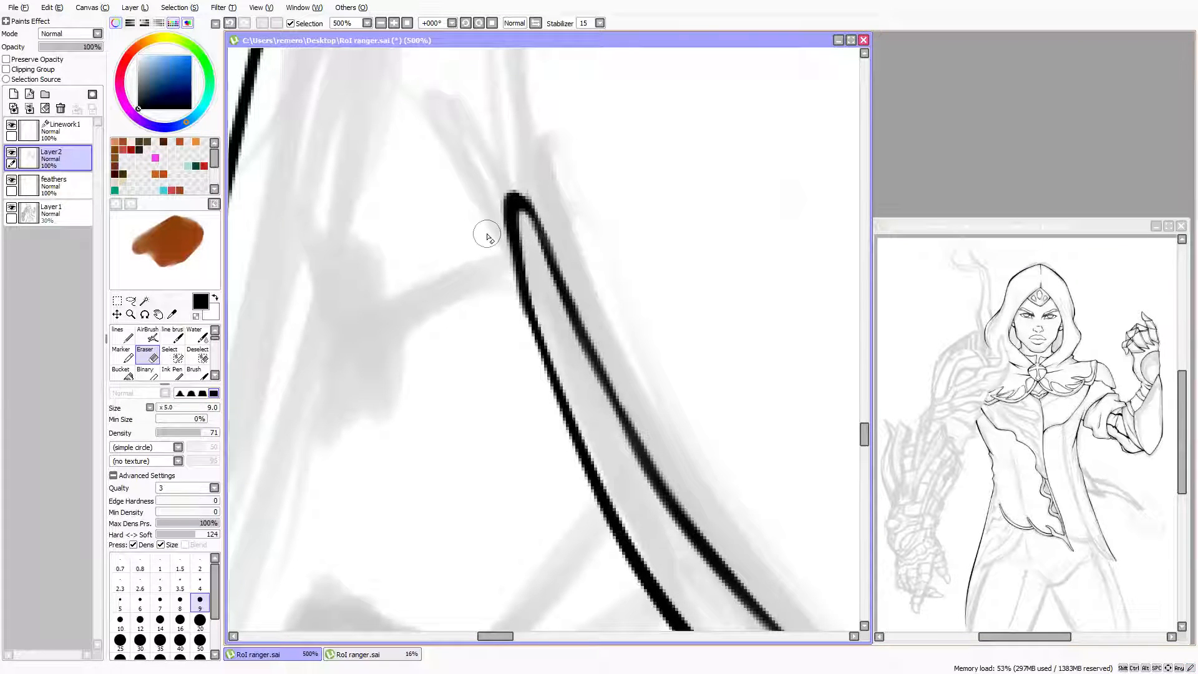
Examine the inked torso and cape against the sketched arm and hip areas at a reduced zoom
{"action": "scroll", "coordinate": [482, 221], "scroll_direction": "down", "scroll_amount": 8}
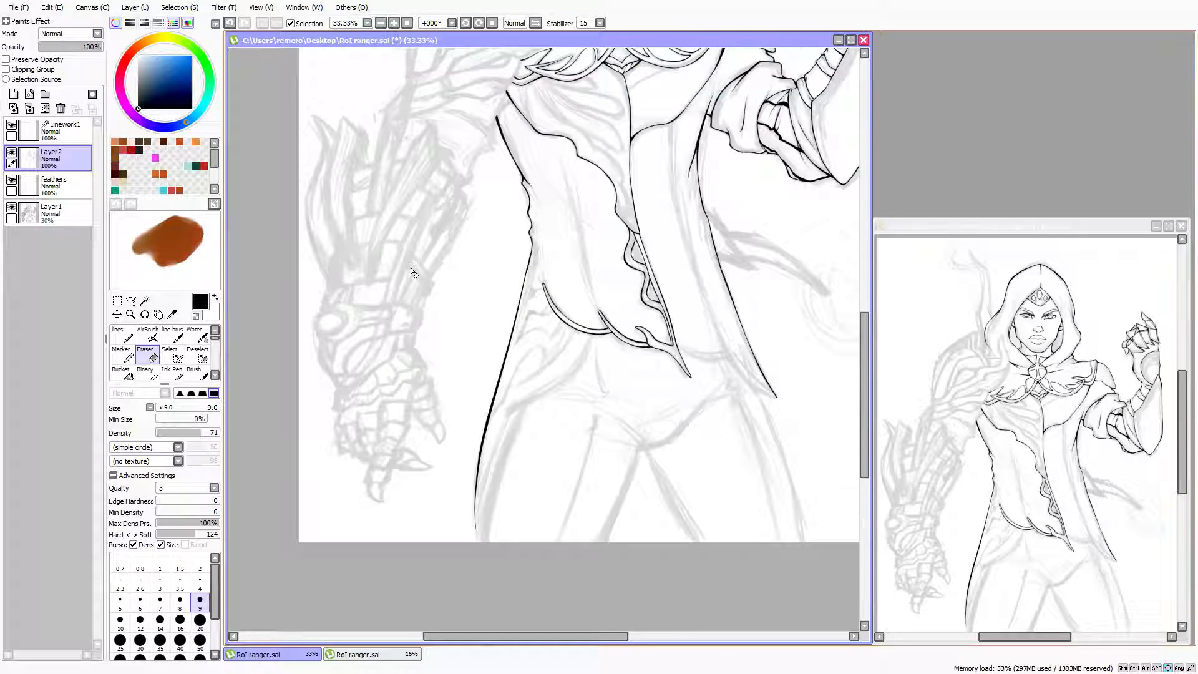
{"action": "left_click_drag", "start_coordinate": [381, 220], "coordinate": [410, 281]}
{"action": "left_click_drag", "start_coordinate": [473, 191], "coordinate": [473, 238]}
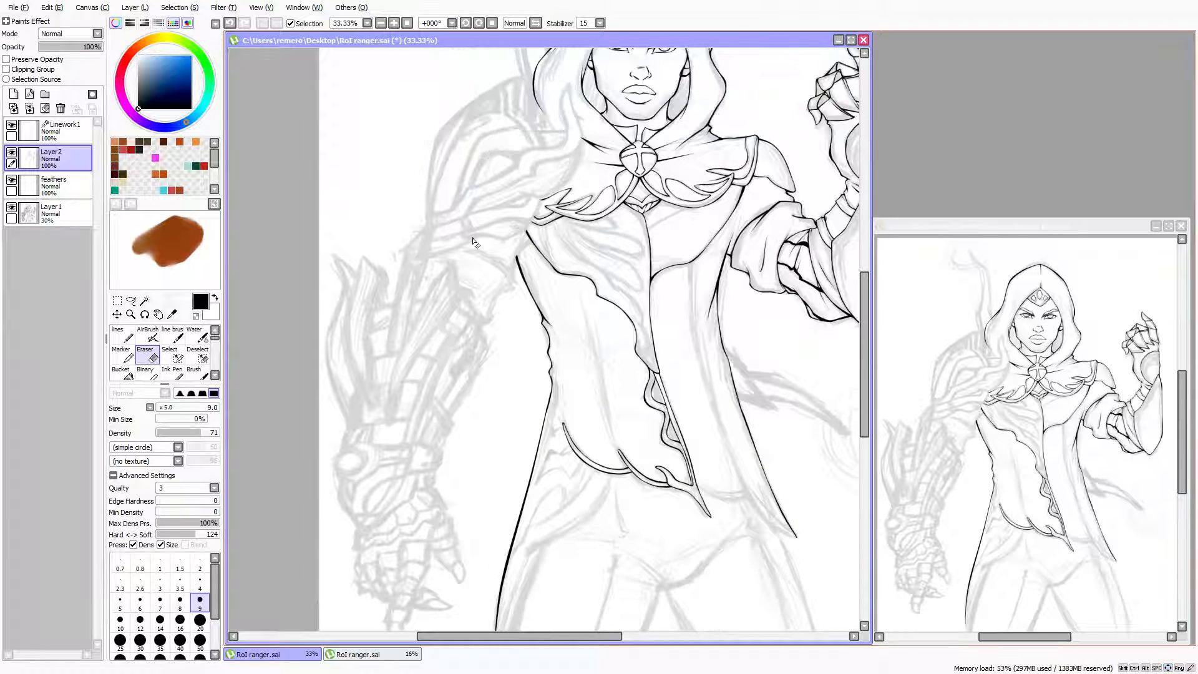
{"action": "scroll", "coordinate": [425, 346], "scroll_direction": "up", "scroll_amount": 3}
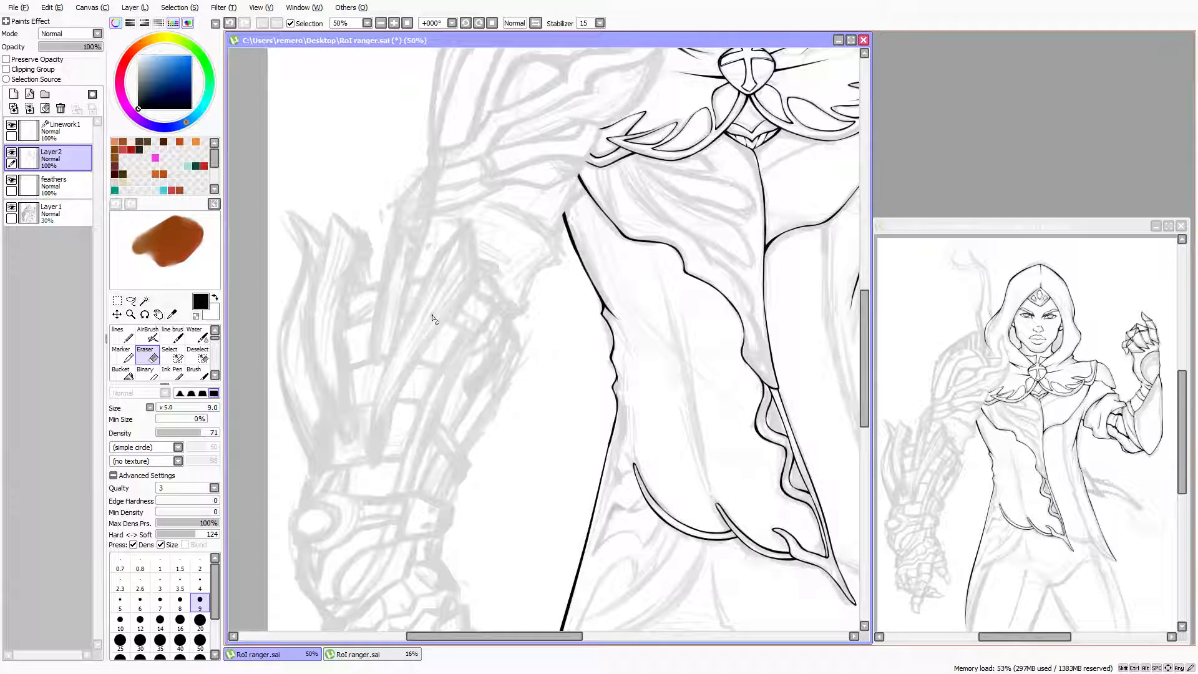
{"action": "scroll", "coordinate": [487, 328], "scroll_direction": "down", "scroll_amount": 1}
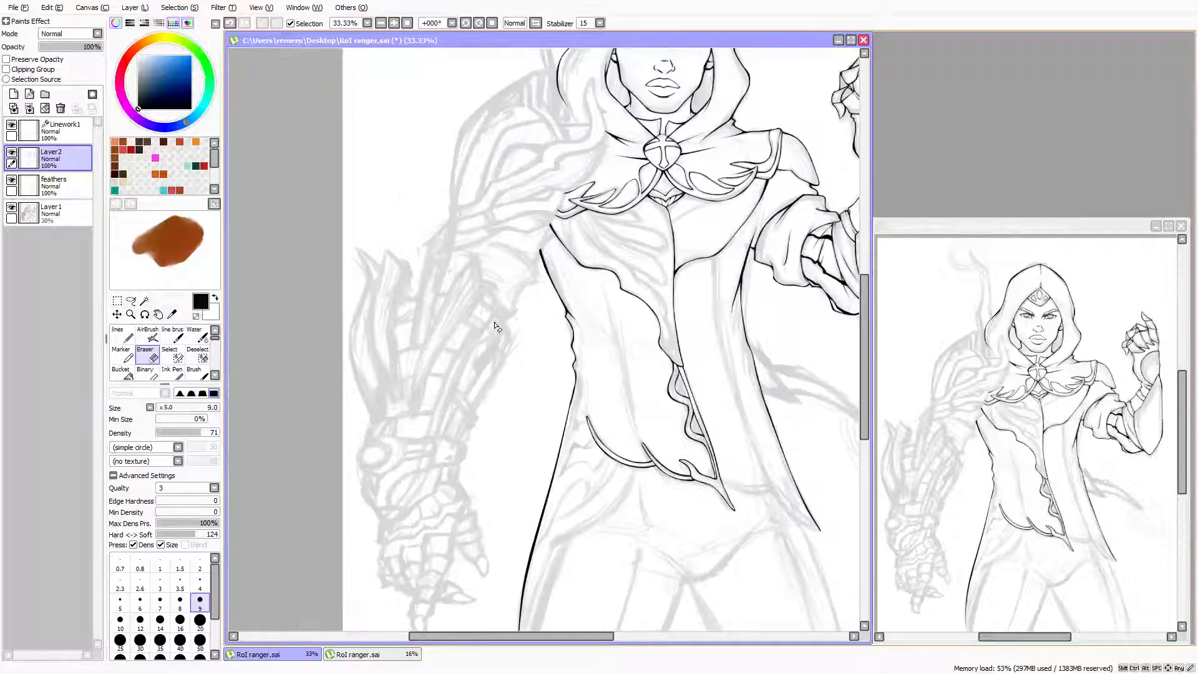
{"action": "scroll", "coordinate": [497, 327], "scroll_direction": "up", "scroll_amount": 1}
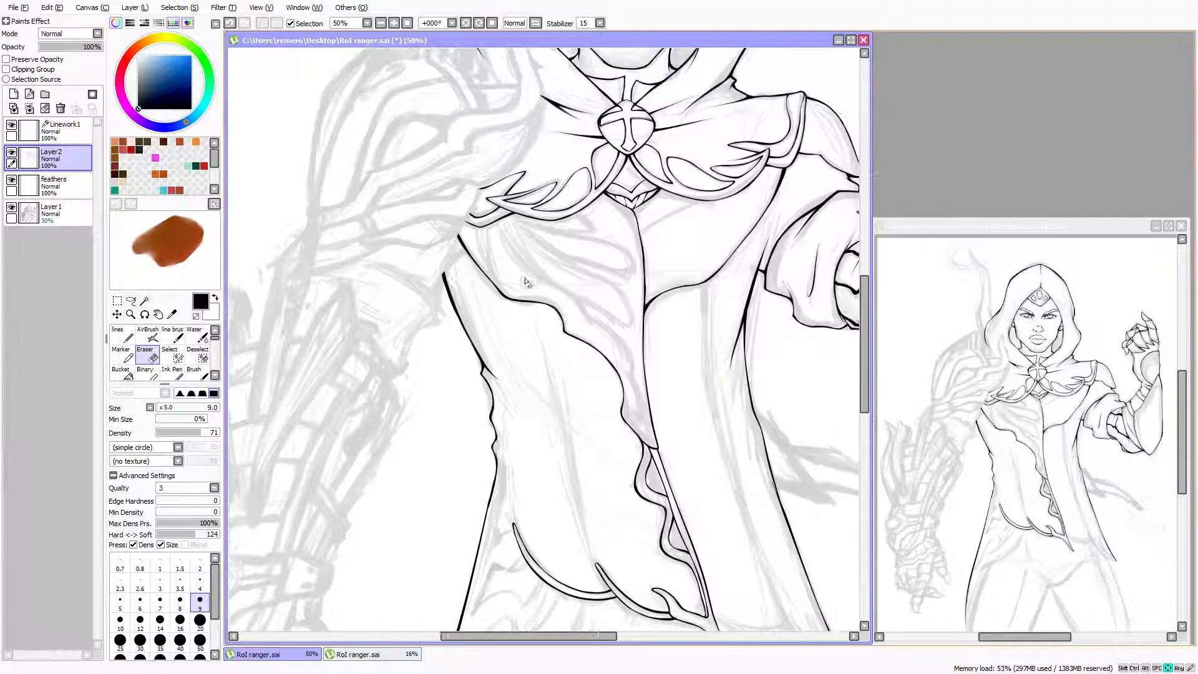
{"action": "key", "text": "Up"}
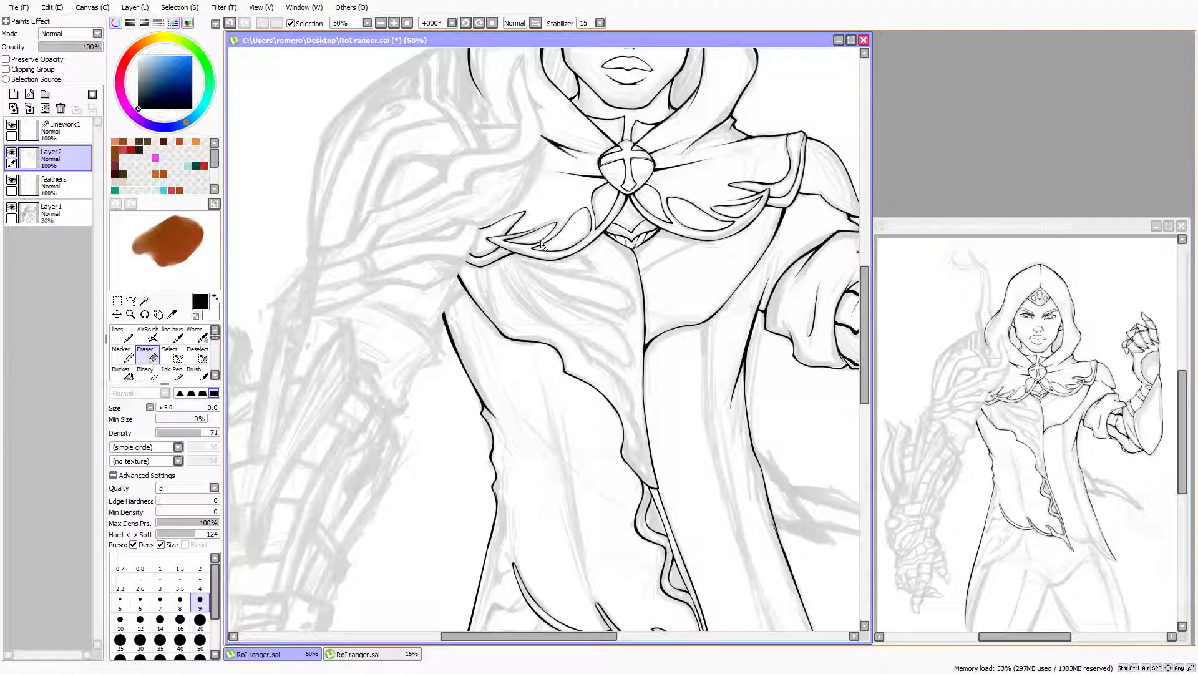
{"action": "scroll", "coordinate": [499, 295], "scroll_direction": "up", "scroll_amount": 1}
{"action": "scroll", "coordinate": [498, 277], "scroll_direction": "down", "scroll_amount": 1}
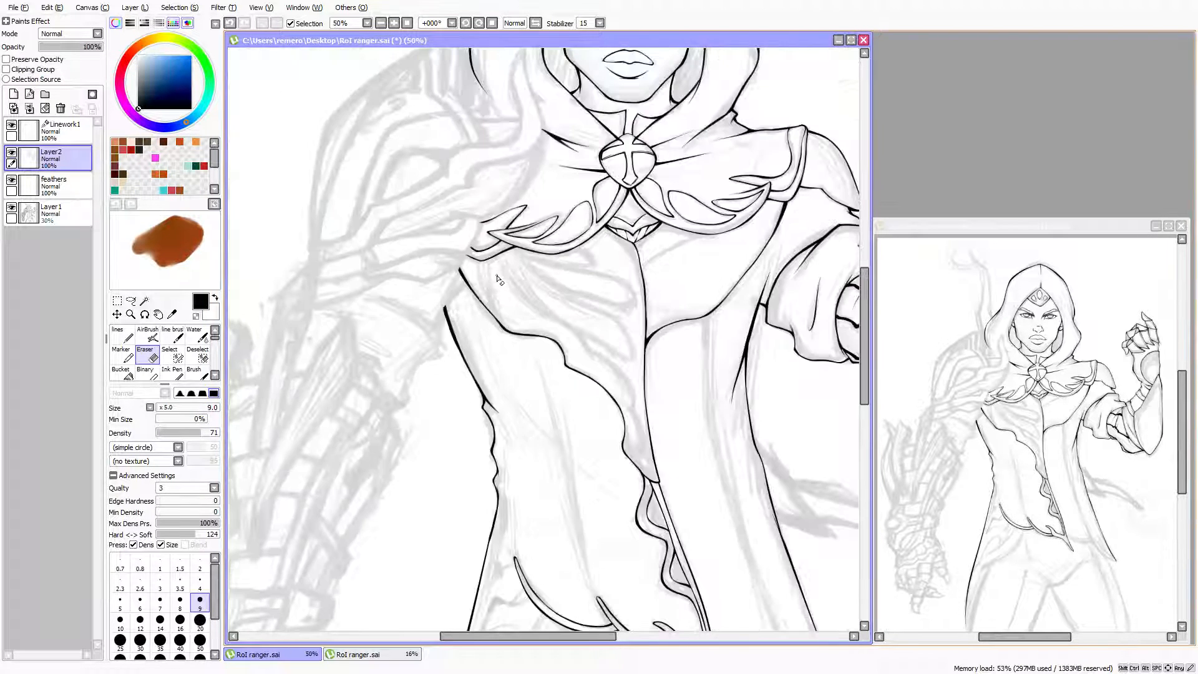
{"action": "scroll", "coordinate": [469, 301], "scroll_direction": "down", "scroll_amount": 1}
{"action": "left_click_drag", "start_coordinate": [440, 319], "coordinate": [462, 313]}
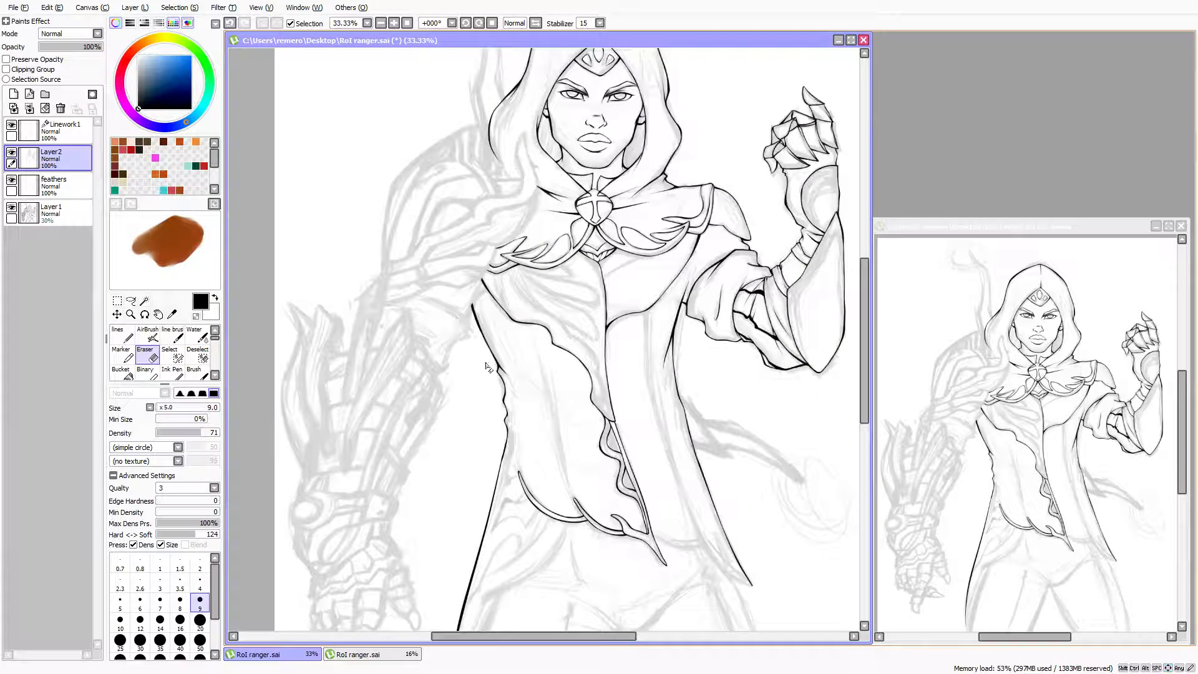
{"action": "left_click_drag", "start_coordinate": [536, 485], "coordinate": [497, 455]}
{"action": "mouse_move", "coordinate": [467, 504]}
{"action": "left_mouse_down"}
{"action": "mouse_move", "coordinate": [487, 391]}
{"action": "mouse_move", "coordinate": [513, 350]}
{"action": "mouse_move", "coordinate": [601, 289]}
{"action": "mouse_move", "coordinate": [589, 279]}
{"action": "left_mouse_up"}
Mirror the canvas view horizontally, framing the sketched cloth folds at the hip below the belts
{"action": "scroll", "coordinate": [451, 522], "scroll_direction": "up", "scroll_amount": 3}
{"action": "scroll", "coordinate": [585, 282], "scroll_direction": "up", "scroll_amount": 1}
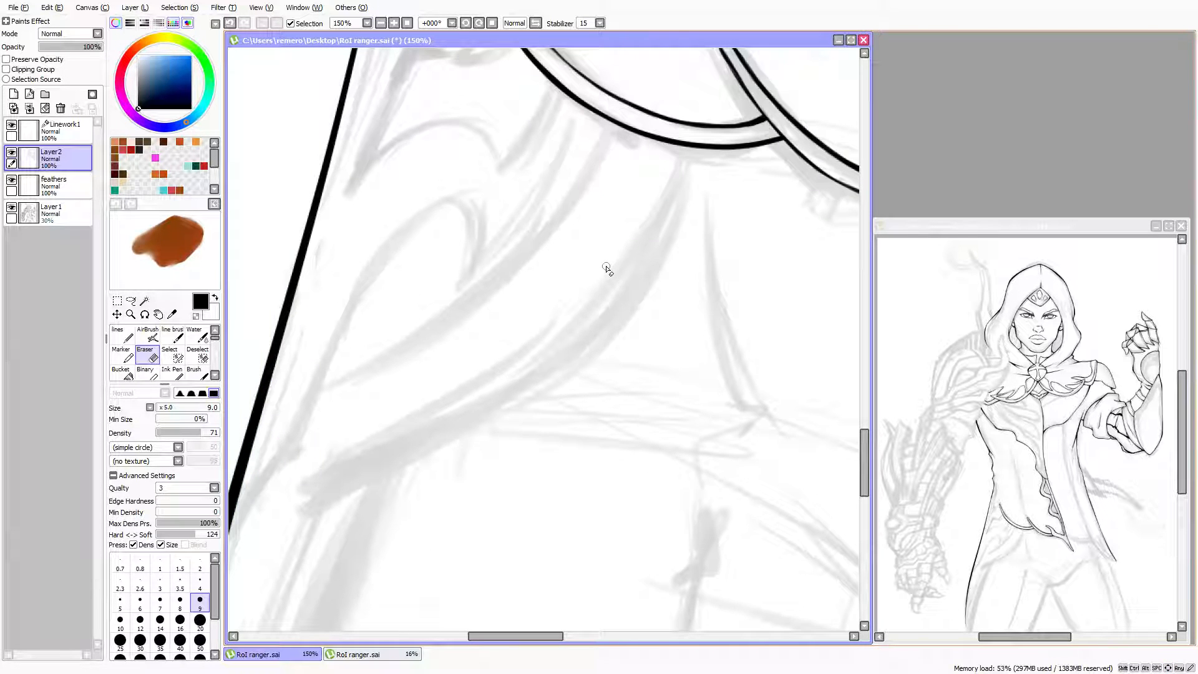
{"action": "key", "text": "Right"}
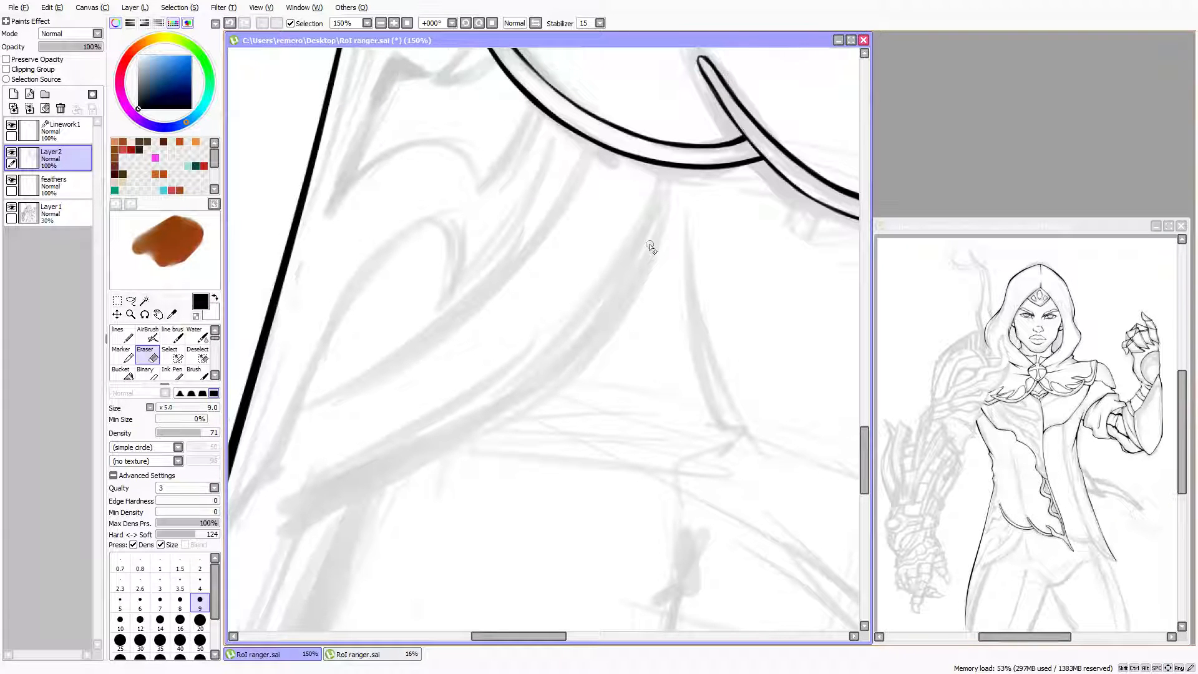
{"action": "key", "text": "Up"}
{"action": "key", "text": "Up"}
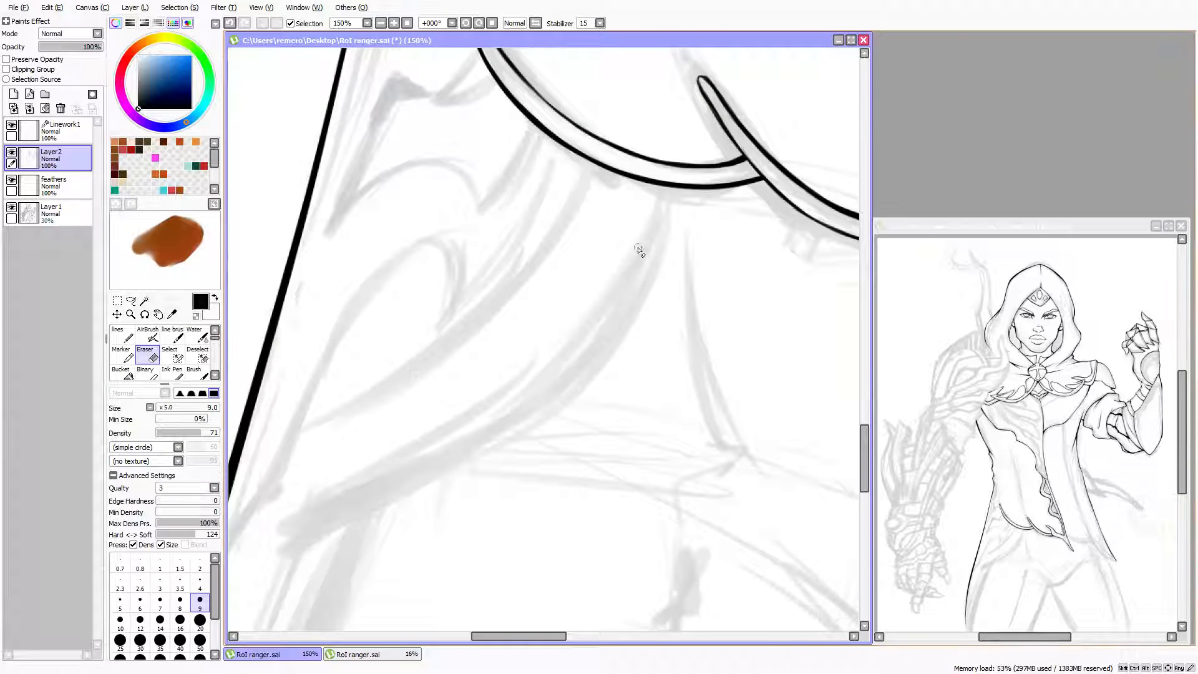
{"action": "scroll", "coordinate": [640, 250], "scroll_direction": "down", "scroll_amount": 2}
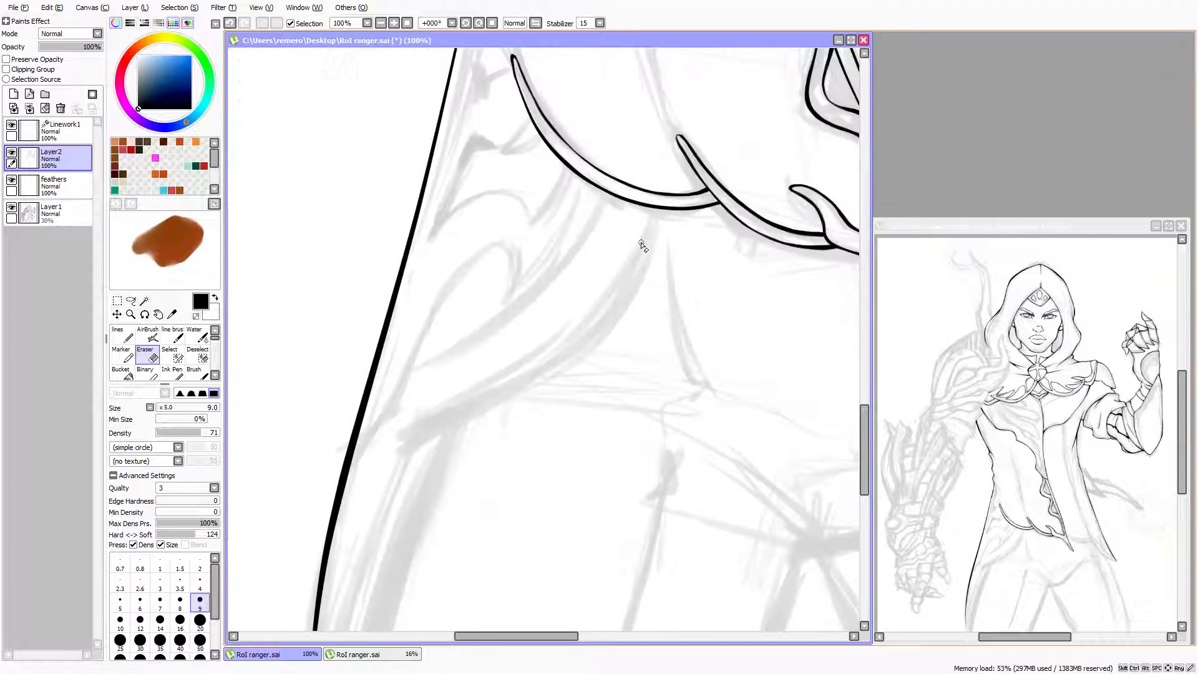
{"action": "scroll", "coordinate": [643, 245], "scroll_direction": "up", "scroll_amount": 2}
{"action": "key", "text": "h"}
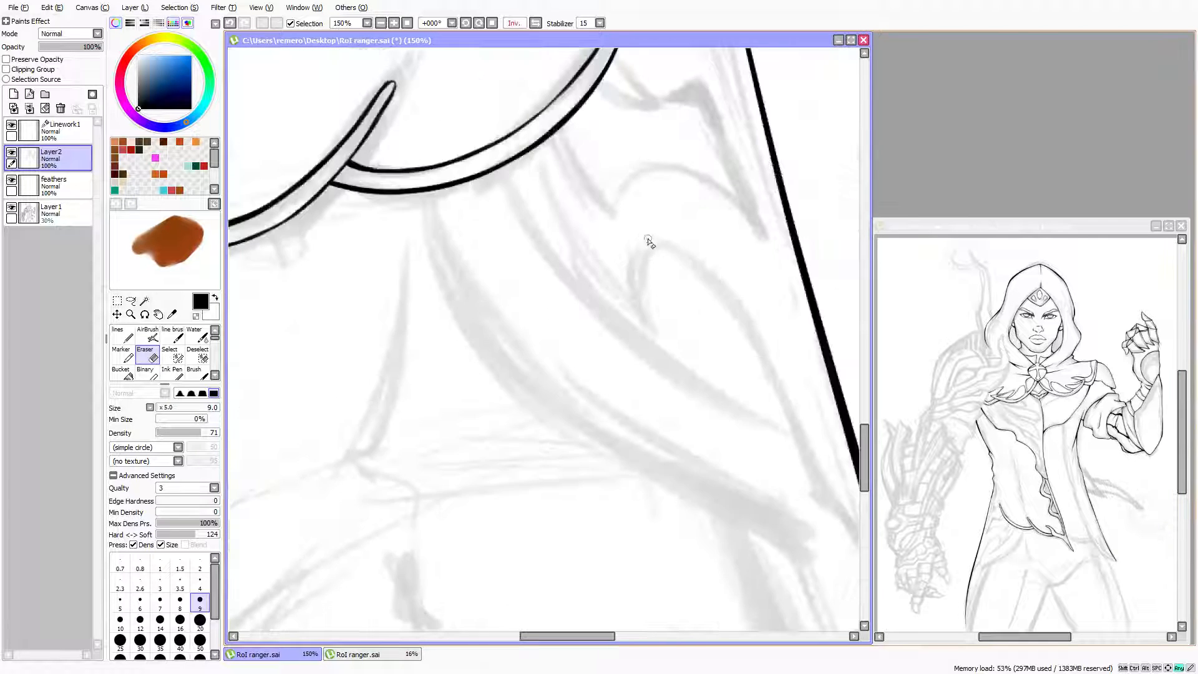
{"action": "key", "text": "Down"}
{"action": "key", "text": "Right"}
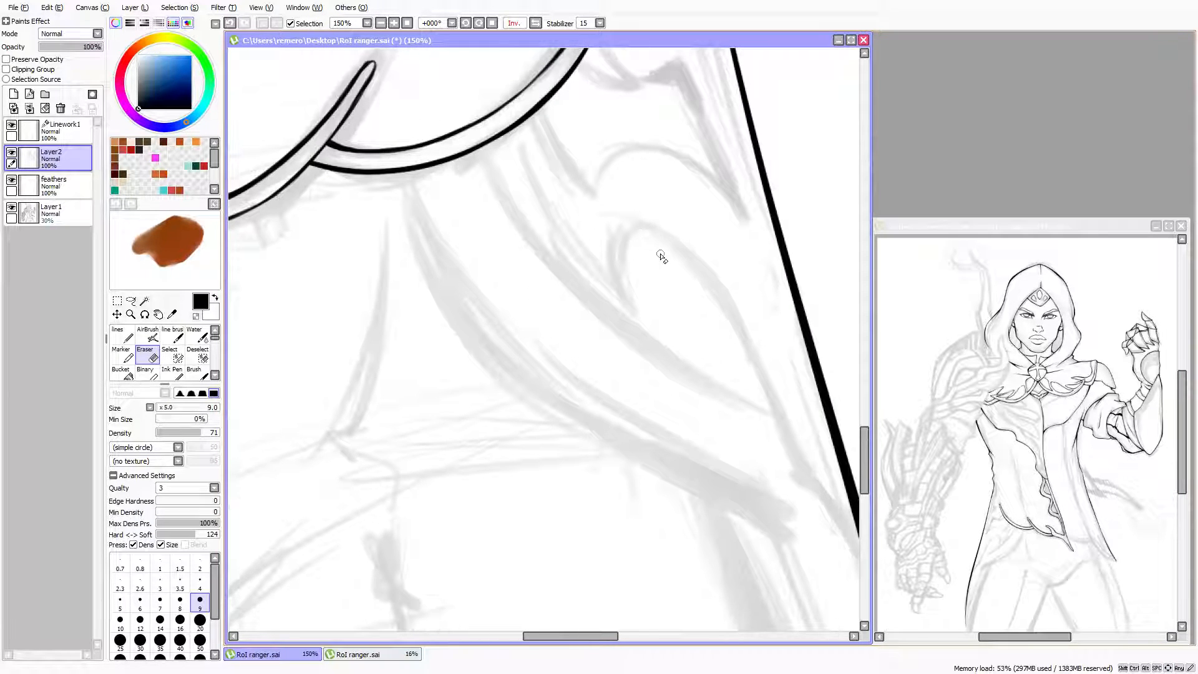
On Layer2, ink a tapered fold line down from the first belt's lower edge with the lines brush at size 14, thickening its start
{"action": "left_click", "coordinate": [123, 336]}
{"action": "key", "text": "bracketright"}
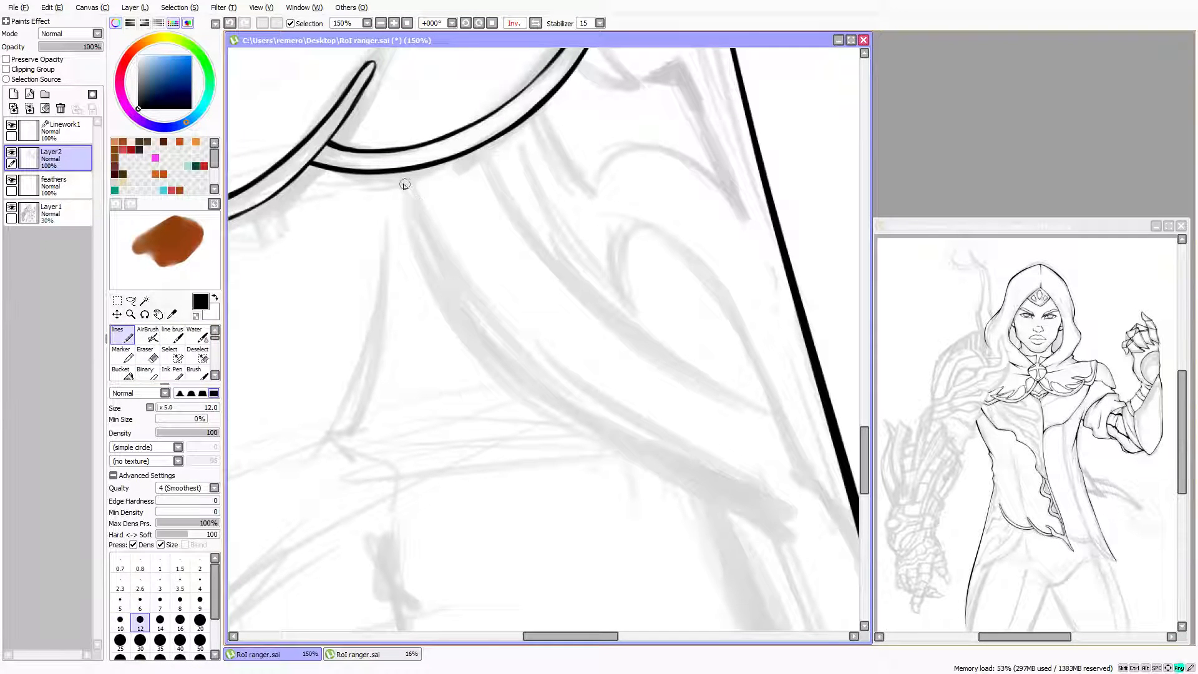
{"action": "key", "text": "bracketright"}
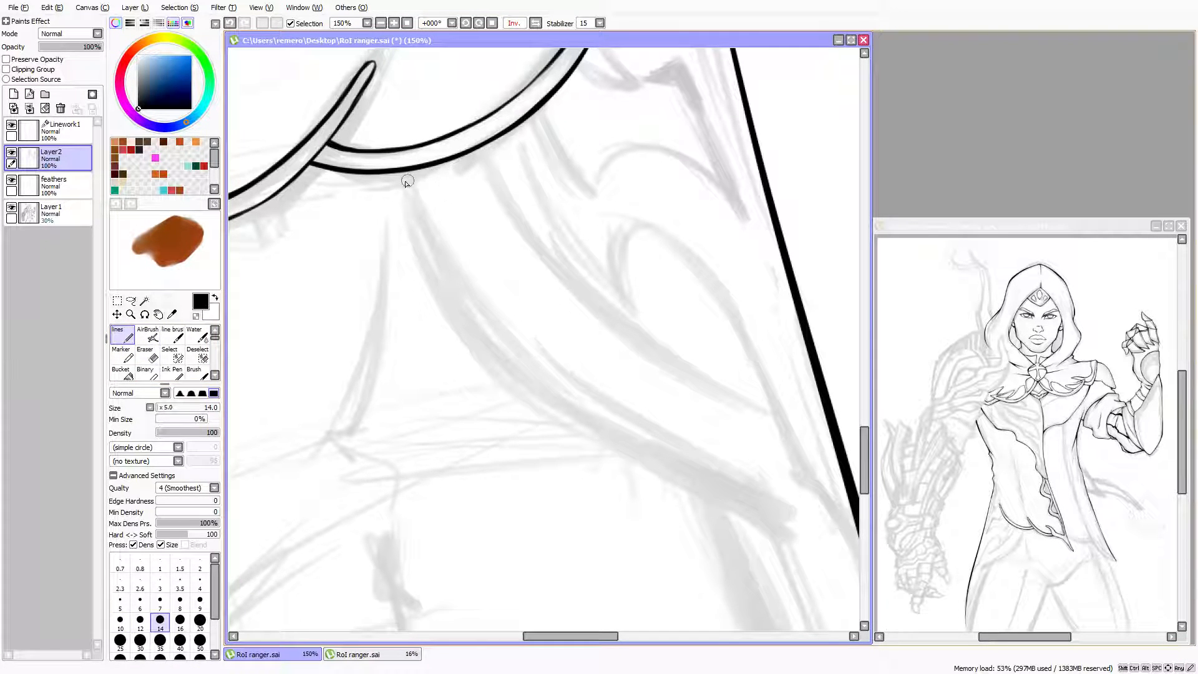
{"action": "mouse_move", "coordinate": [409, 173]}
{"action": "left_mouse_down"}
{"action": "mouse_move", "coordinate": [427, 233]}
{"action": "mouse_move", "coordinate": [532, 389]}
{"action": "left_mouse_up"}
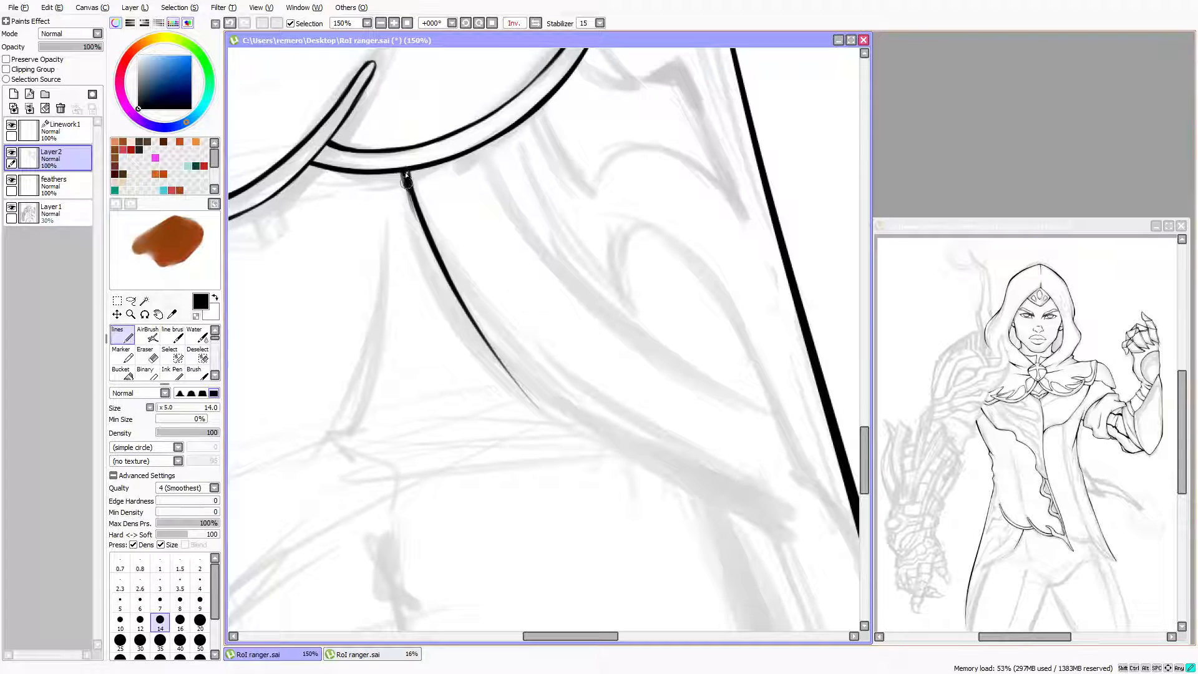
{"action": "left_click_drag", "start_coordinate": [408, 172], "coordinate": [453, 272]}
{"action": "left_click_drag", "start_coordinate": [405, 176], "coordinate": [424, 231]}
{"action": "key", "text": "e"}
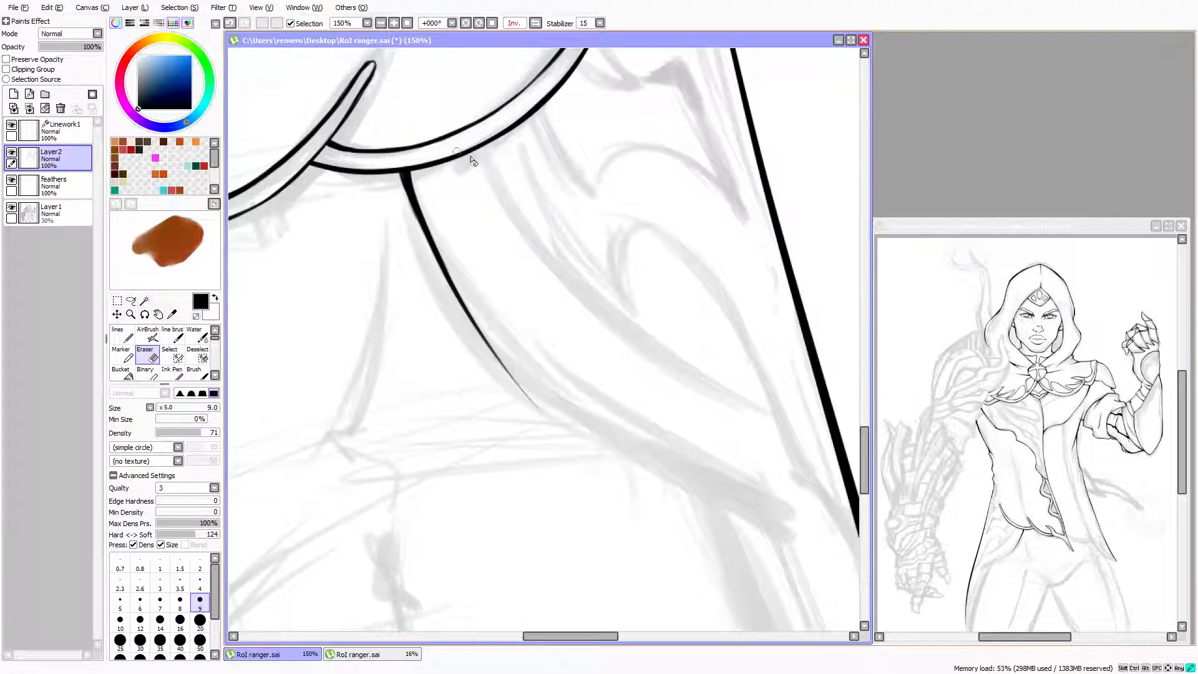
{"action": "key", "text": "n"}
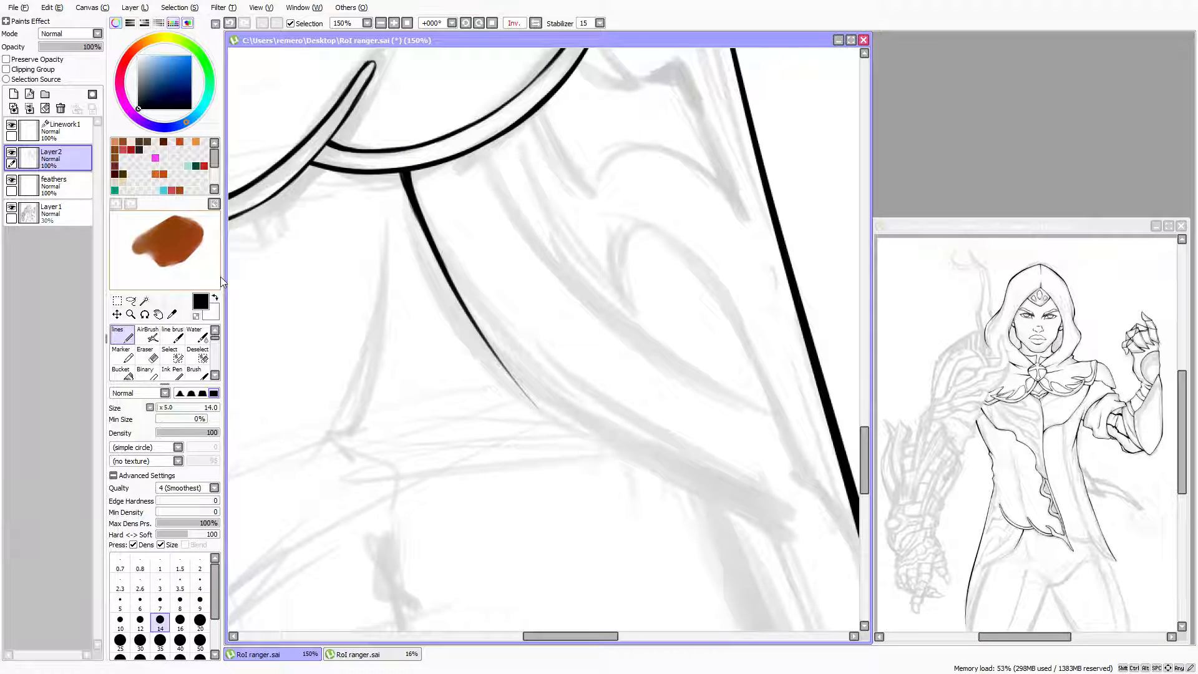
Extend the hip fold line along the sketched curve toward the coat's outer edge with the lines brush at sizes 12 and 14
{"action": "scroll", "coordinate": [583, 396], "scroll_direction": "up", "scroll_amount": 3}
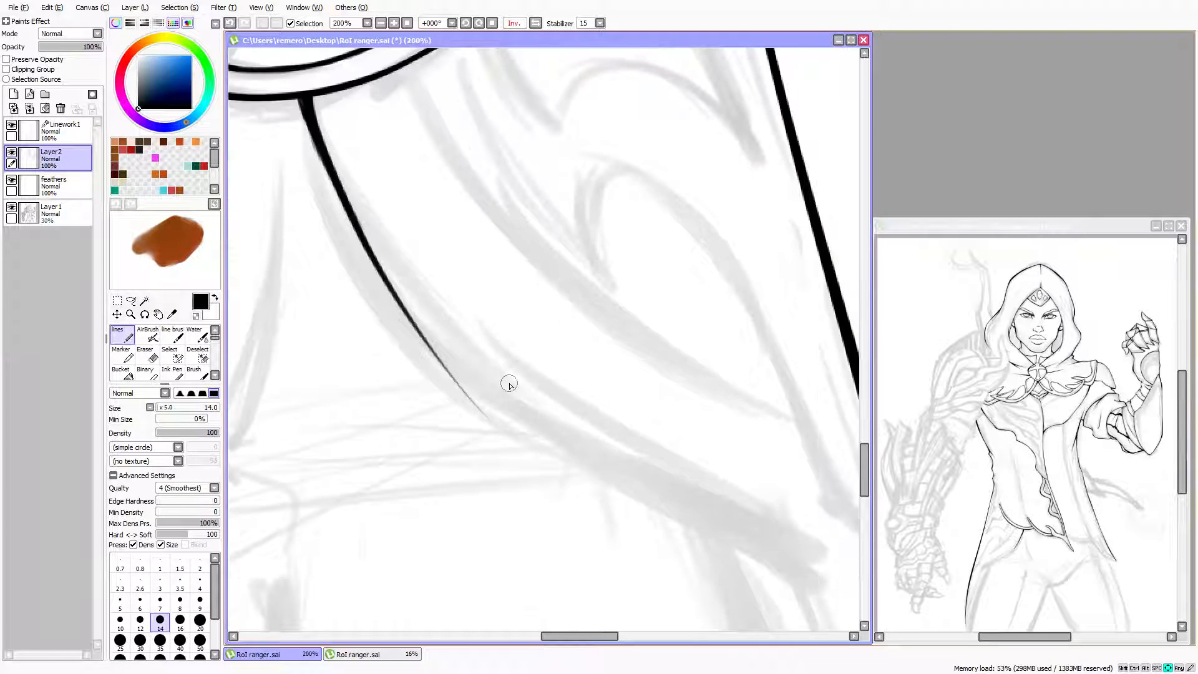
{"action": "scroll", "coordinate": [502, 387], "scroll_direction": "down", "scroll_amount": 1}
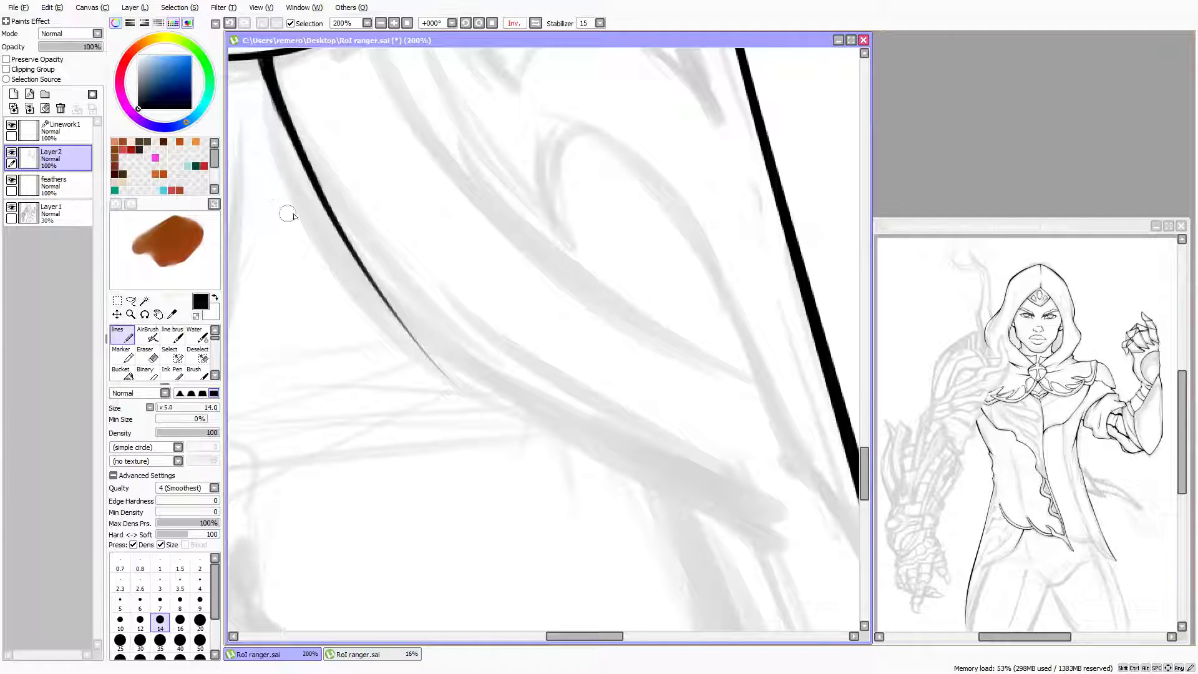
{"action": "key", "text": "bracketright"}
{"action": "key", "text": "bracketleft"}
{"action": "key", "text": "bracketleft"}
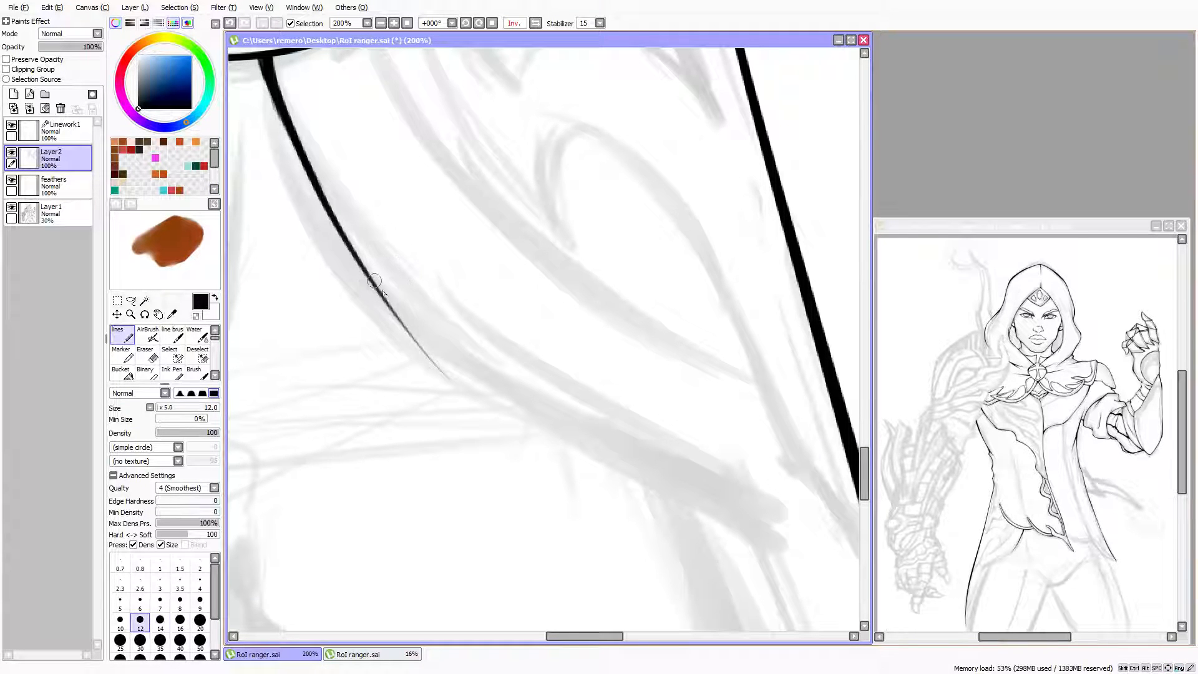
{"action": "left_click_drag", "start_coordinate": [369, 283], "coordinate": [458, 382]}
{"action": "mouse_move", "coordinate": [390, 305]}
{"action": "left_mouse_down"}
{"action": "mouse_move", "coordinate": [457, 379]}
{"action": "mouse_move", "coordinate": [395, 315]}
{"action": "mouse_move", "coordinate": [545, 426]}
{"action": "left_mouse_up"}
{"action": "key", "text": "bracketright"}
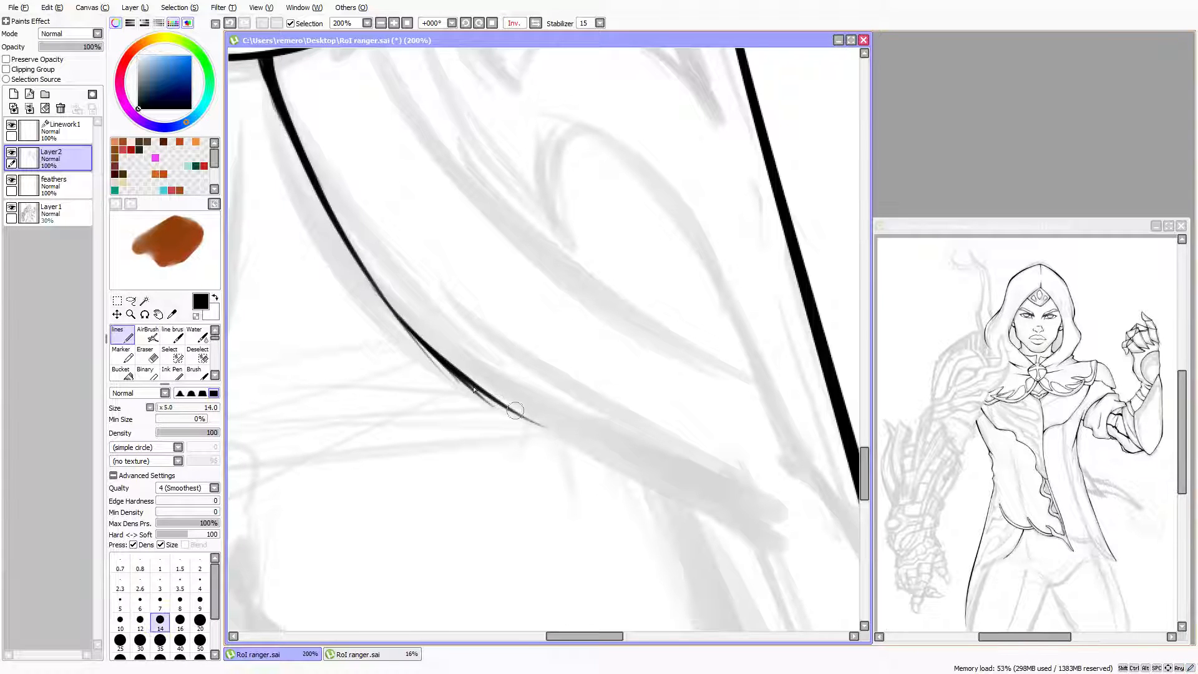
{"action": "mouse_move", "coordinate": [421, 341]}
{"action": "left_mouse_down"}
{"action": "mouse_move", "coordinate": [519, 414]}
{"action": "mouse_move", "coordinate": [431, 353]}
{"action": "mouse_move", "coordinate": [656, 476]}
{"action": "left_mouse_up"}
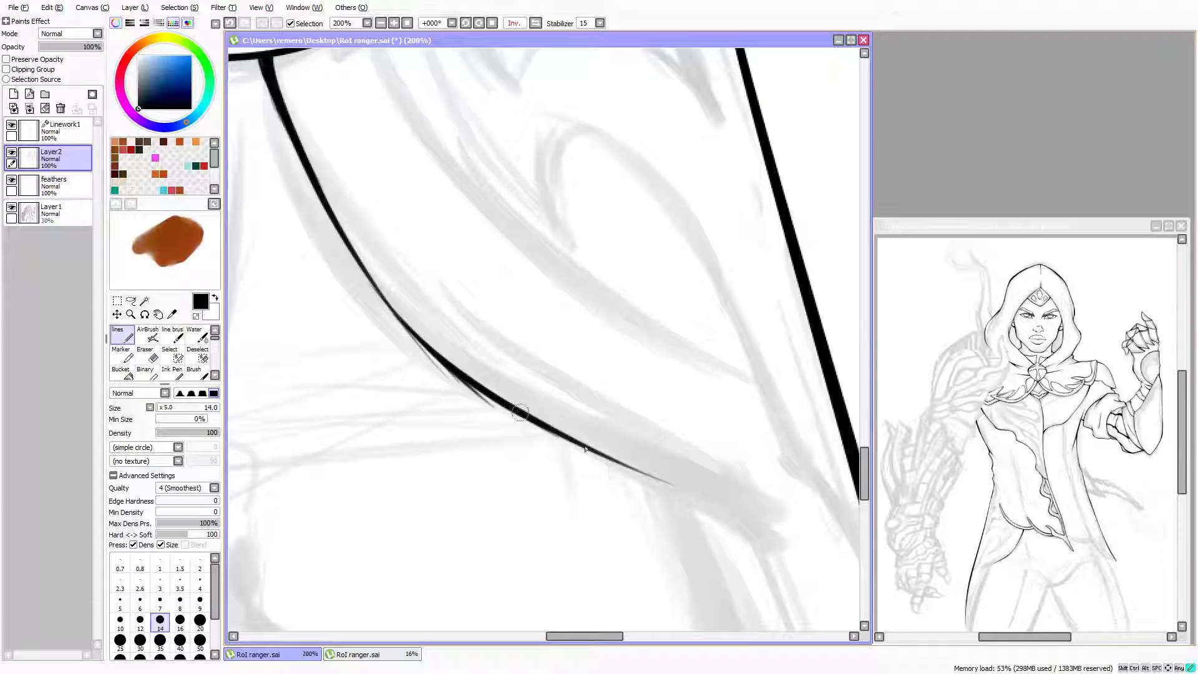
{"action": "left_click_drag", "start_coordinate": [550, 430], "coordinate": [730, 509]}
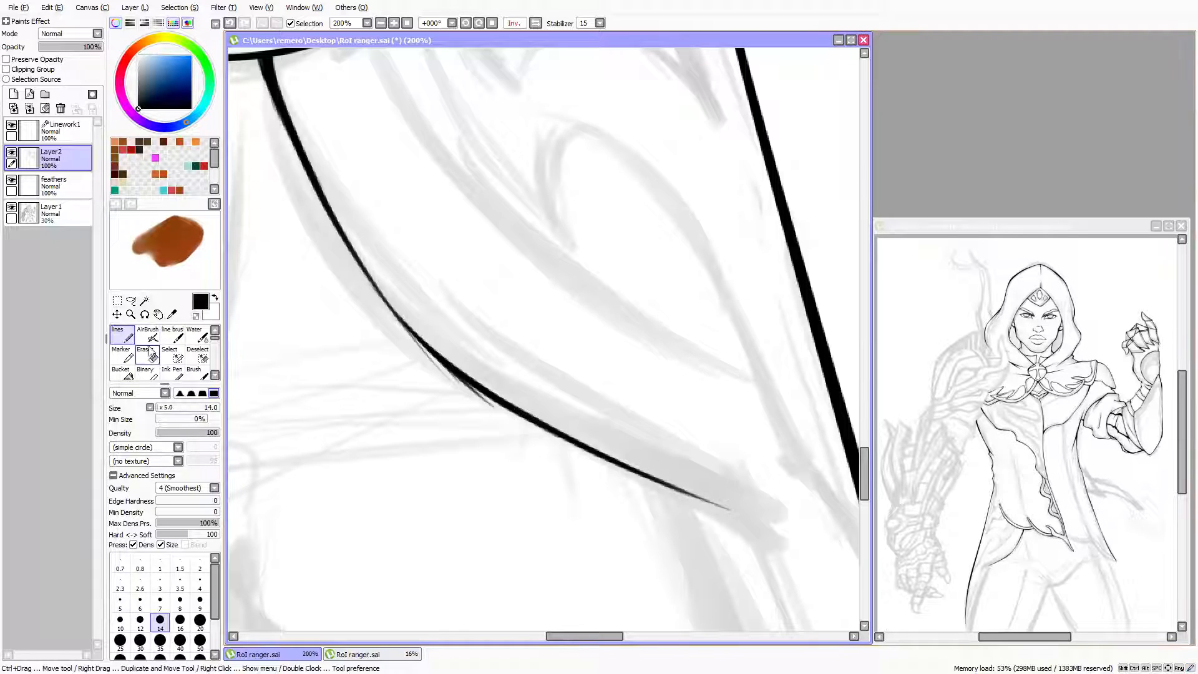
Raise the eraser's density to 95 and erase the stray stroke end beneath the hip fold line's bend
{"action": "key", "text": "e"}
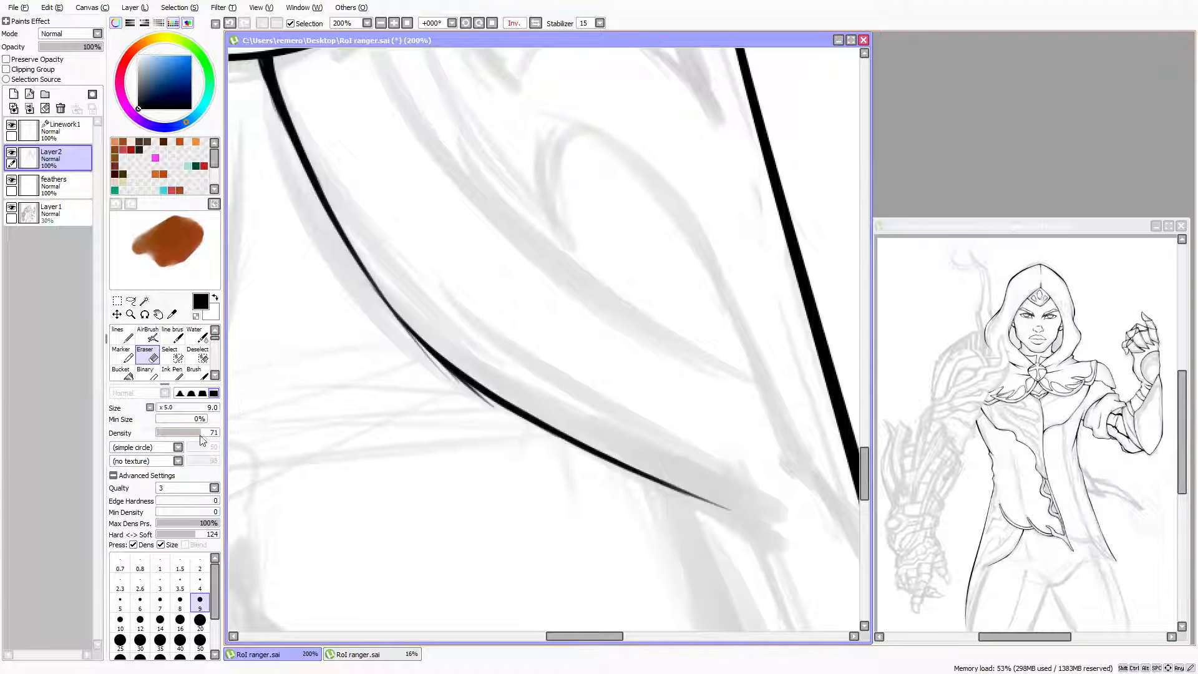
{"action": "left_click_drag", "start_coordinate": [203, 433], "coordinate": [220, 436]}
{"action": "mouse_move", "coordinate": [410, 353]}
{"action": "left_mouse_down"}
{"action": "mouse_move", "coordinate": [488, 416]}
{"action": "mouse_move", "coordinate": [391, 329]}
{"action": "mouse_move", "coordinate": [515, 427]}
{"action": "mouse_move", "coordinate": [398, 342]}
{"action": "left_mouse_up"}
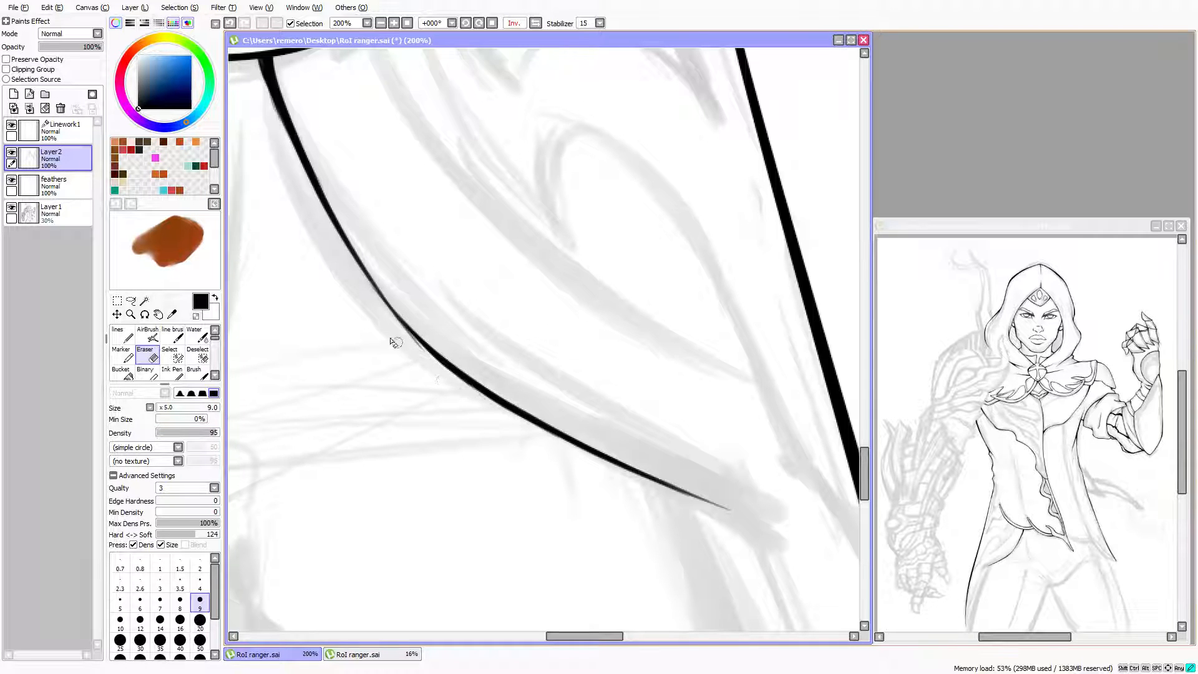
{"action": "left_click_drag", "start_coordinate": [494, 412], "coordinate": [425, 364]}
Thicken the thin bend of the hip fold line with the lines brush at size 10 and smooth its upper edge with the eraser
{"action": "left_click", "coordinate": [122, 336]}
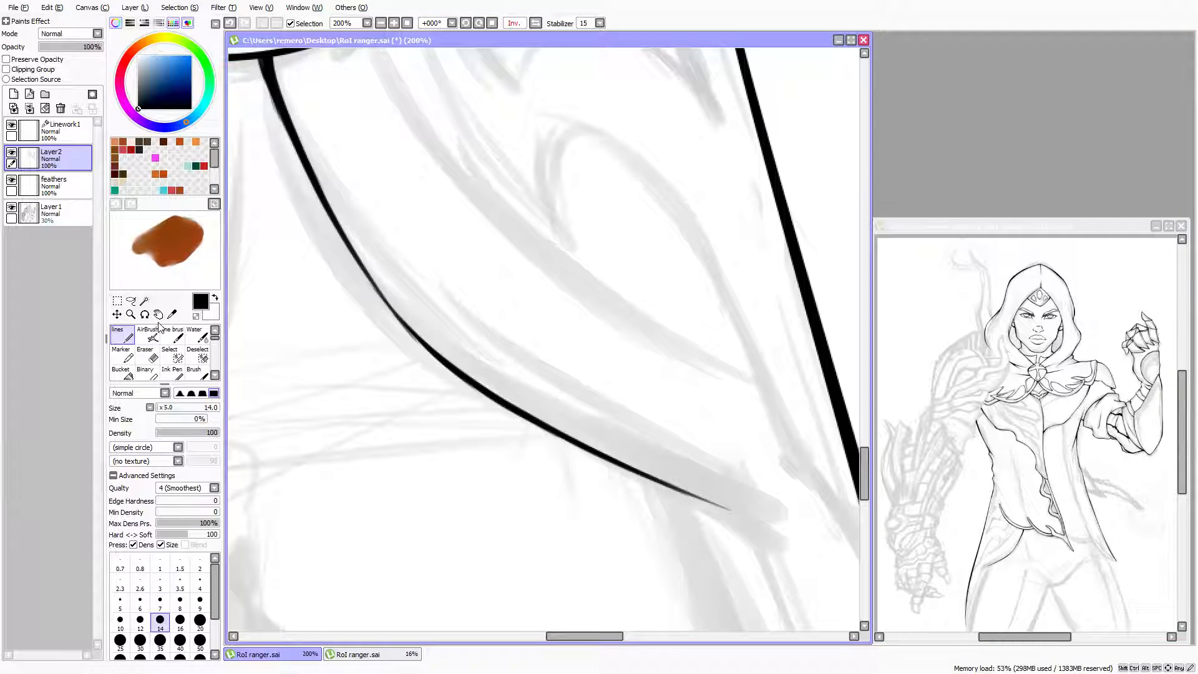
{"action": "scroll", "coordinate": [377, 263], "scroll_direction": "up", "scroll_amount": 1}
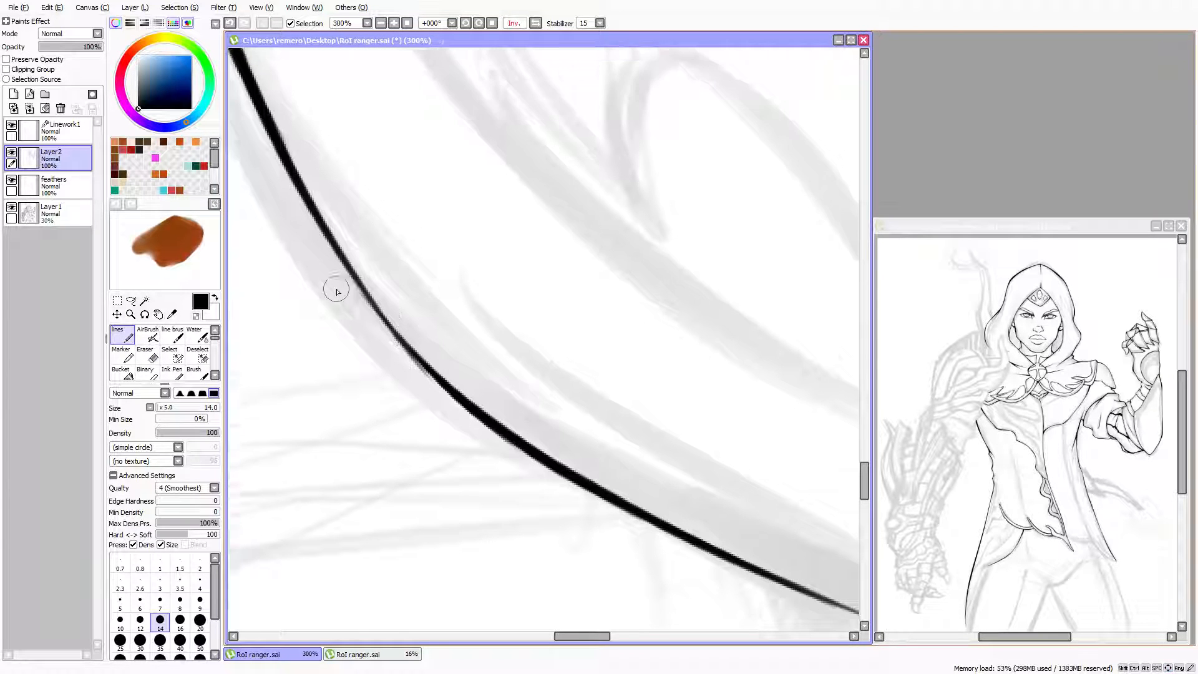
{"action": "key", "text": "bracketleft"}
{"action": "key", "text": "bracketleft"}
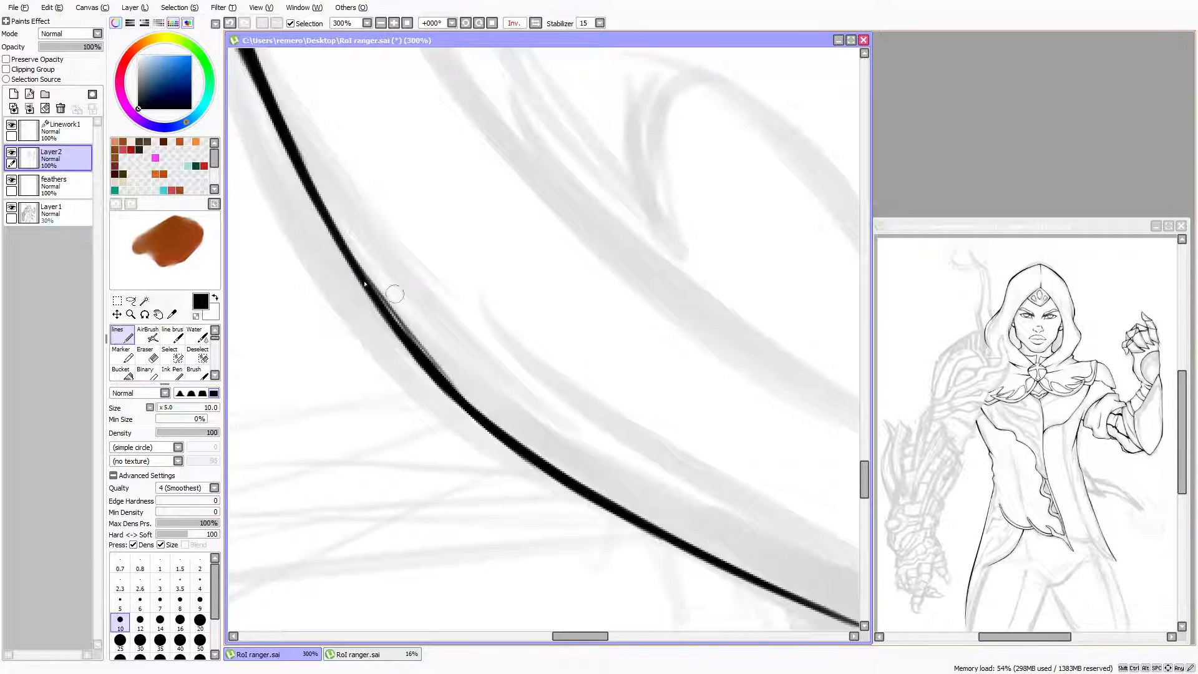
{"action": "left_click", "coordinate": [152, 356]}
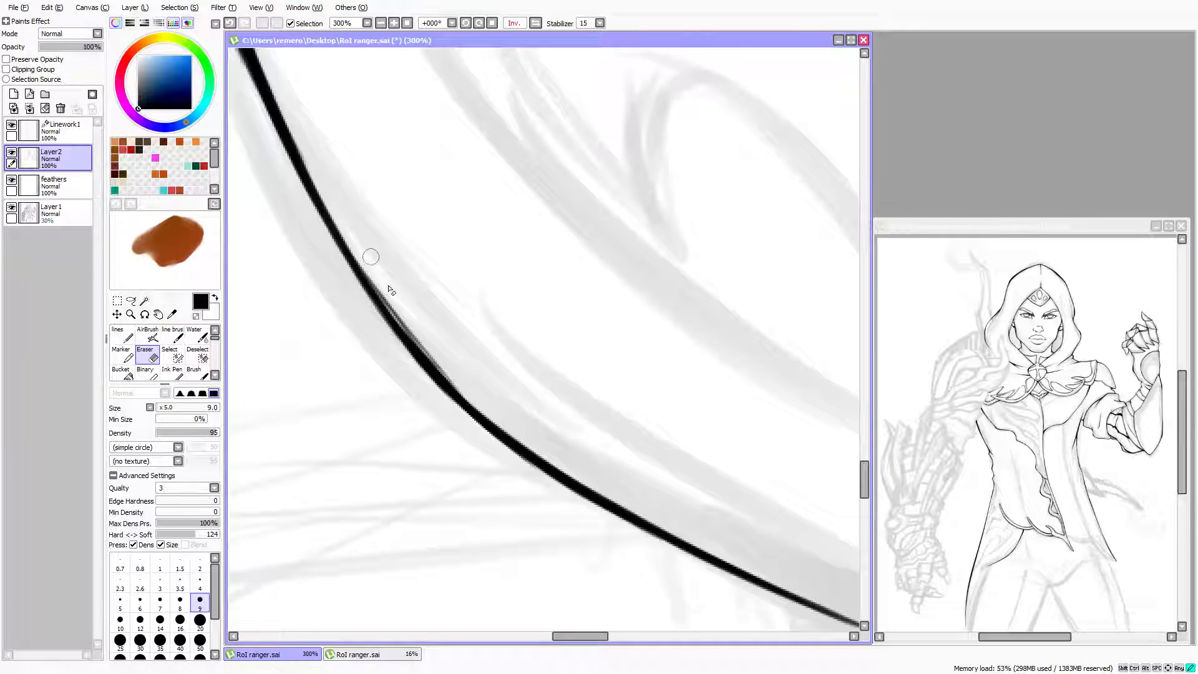
{"action": "mouse_move", "coordinate": [389, 287]}
{"action": "left_mouse_down"}
{"action": "mouse_move", "coordinate": [360, 251]}
{"action": "mouse_move", "coordinate": [408, 315]}
{"action": "mouse_move", "coordinate": [358, 232]}
{"action": "mouse_move", "coordinate": [421, 326]}
{"action": "mouse_move", "coordinate": [345, 232]}
{"action": "mouse_move", "coordinate": [484, 402]}
{"action": "left_mouse_up"}
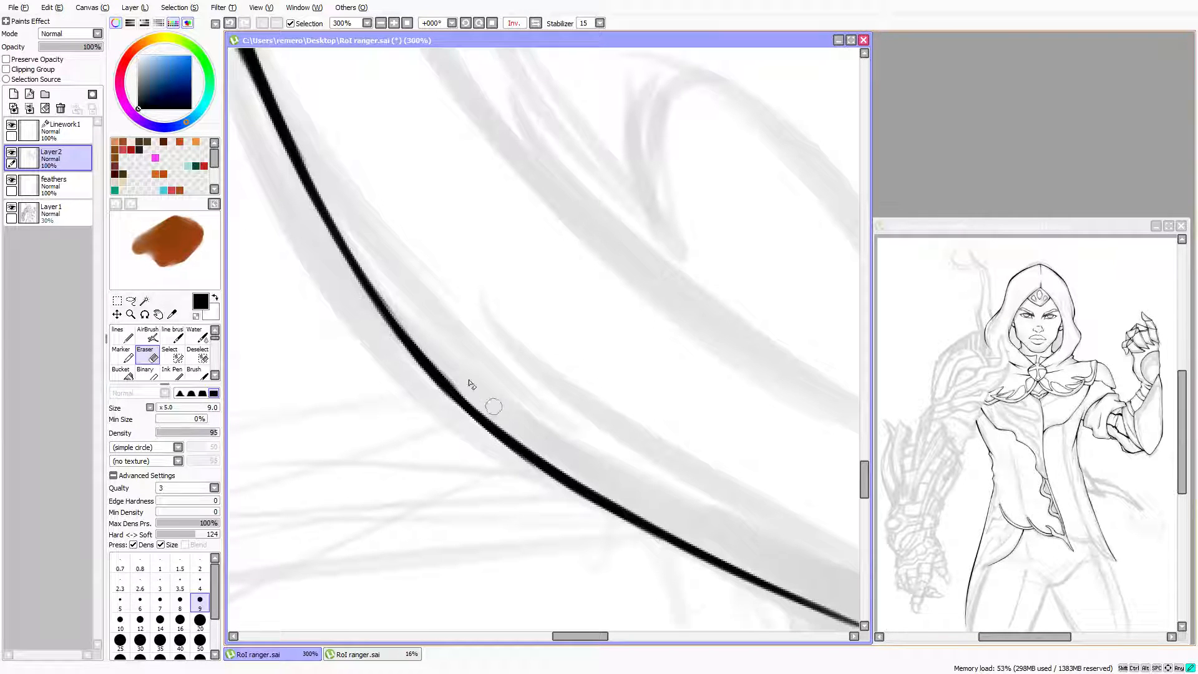
Smooth the upper edge of the hip fold line's bend with the eraser at size 9 and density 95
{"action": "left_click_drag", "start_coordinate": [392, 284], "coordinate": [499, 416]}
{"action": "mouse_move", "coordinate": [409, 312]}
{"action": "left_mouse_down"}
{"action": "mouse_move", "coordinate": [477, 396]}
{"action": "mouse_move", "coordinate": [457, 366]}
{"action": "mouse_move", "coordinate": [487, 388]}
{"action": "left_mouse_up"}
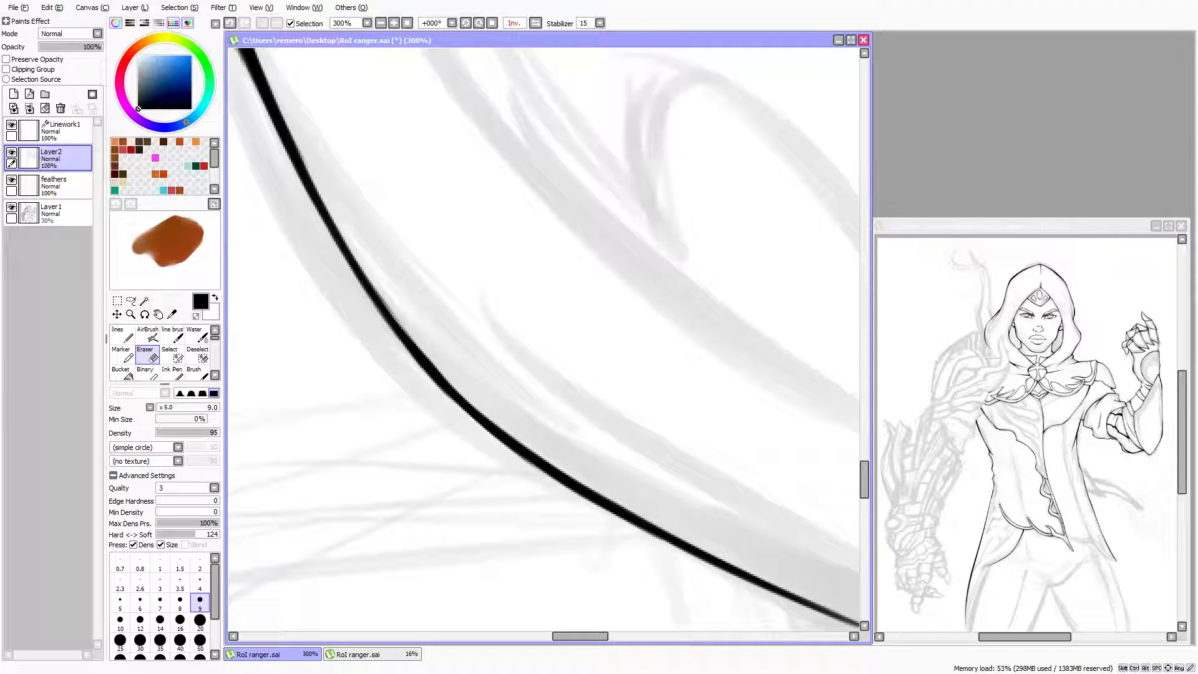
{"action": "scroll", "coordinate": [302, 241], "scroll_direction": "down", "scroll_amount": 4}
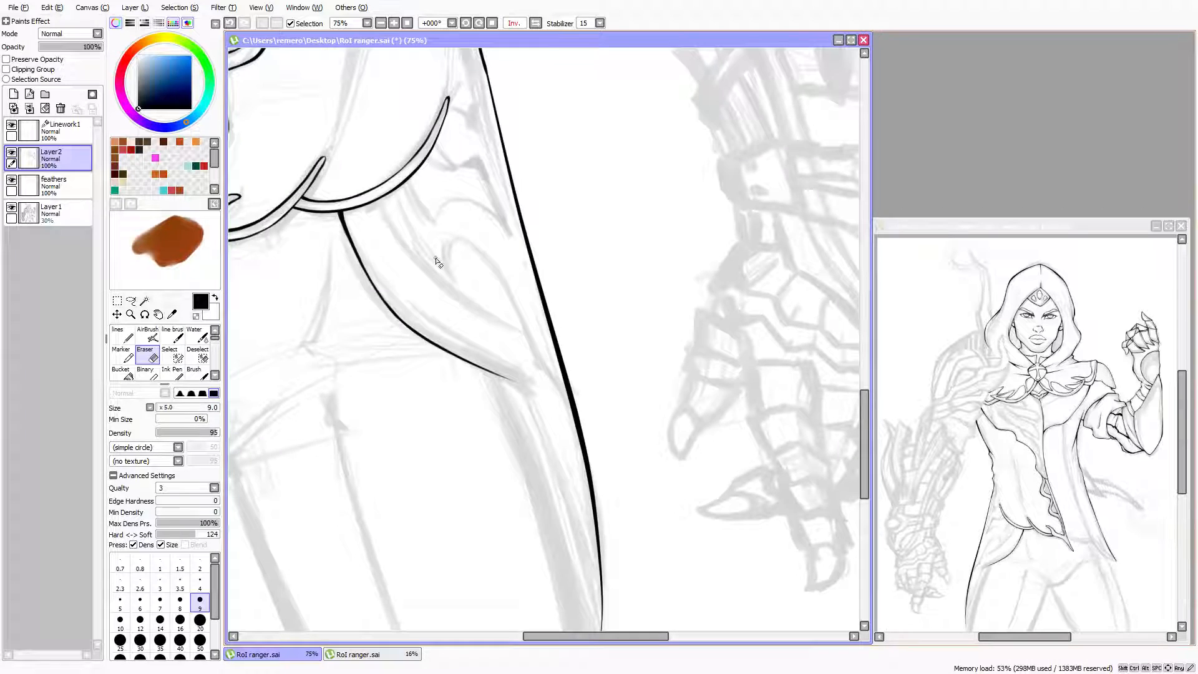
Ink the belt's lower edge outward from the coat's pointed front flap across the opposite hip with the lines brush at size 10
{"action": "key", "text": "h"}
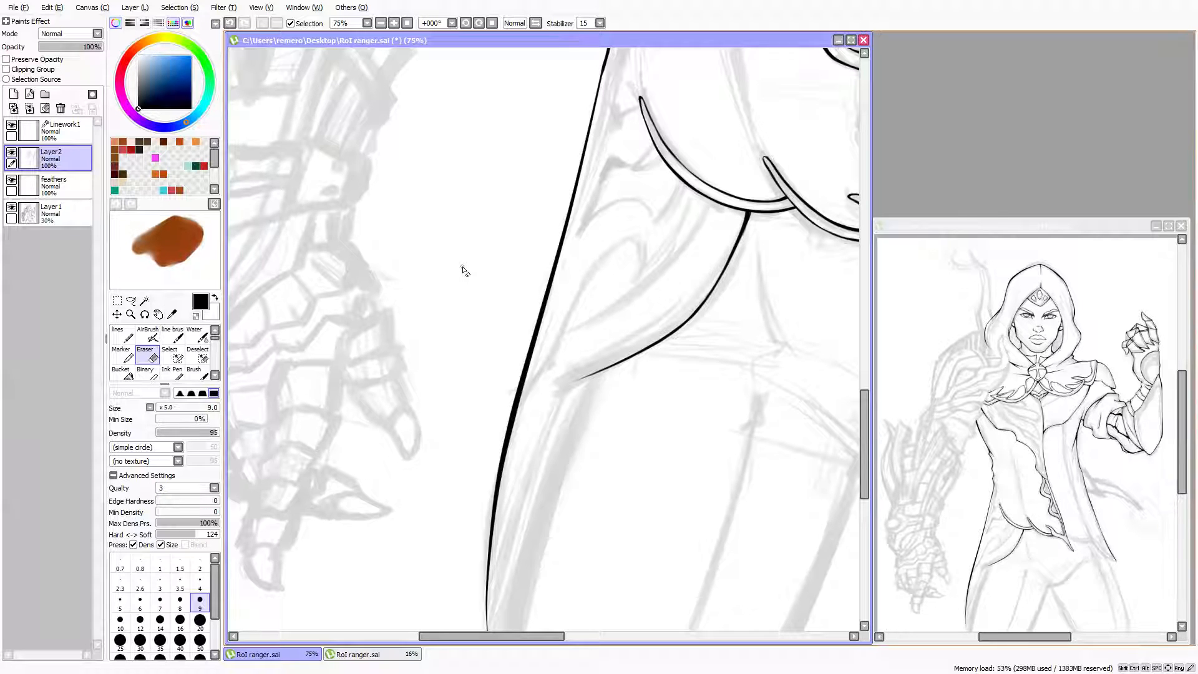
{"action": "scroll", "coordinate": [523, 280], "scroll_direction": "down", "scroll_amount": 1}
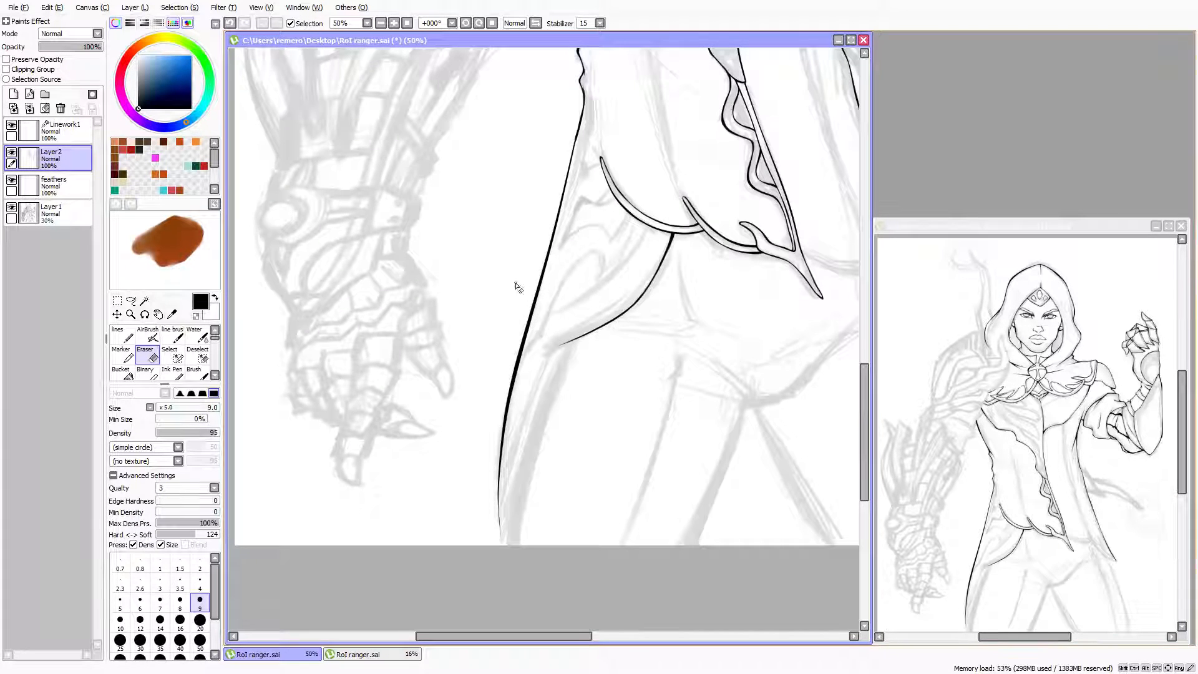
{"action": "key", "text": "Right"}
{"action": "key", "text": "Right"}
{"action": "key", "text": "Right"}
{"action": "key", "text": "Up"}
{"action": "key", "text": "Up"}
{"action": "key", "text": "Up"}
{"action": "key", "text": "Right"}
{"action": "key", "text": "Up"}
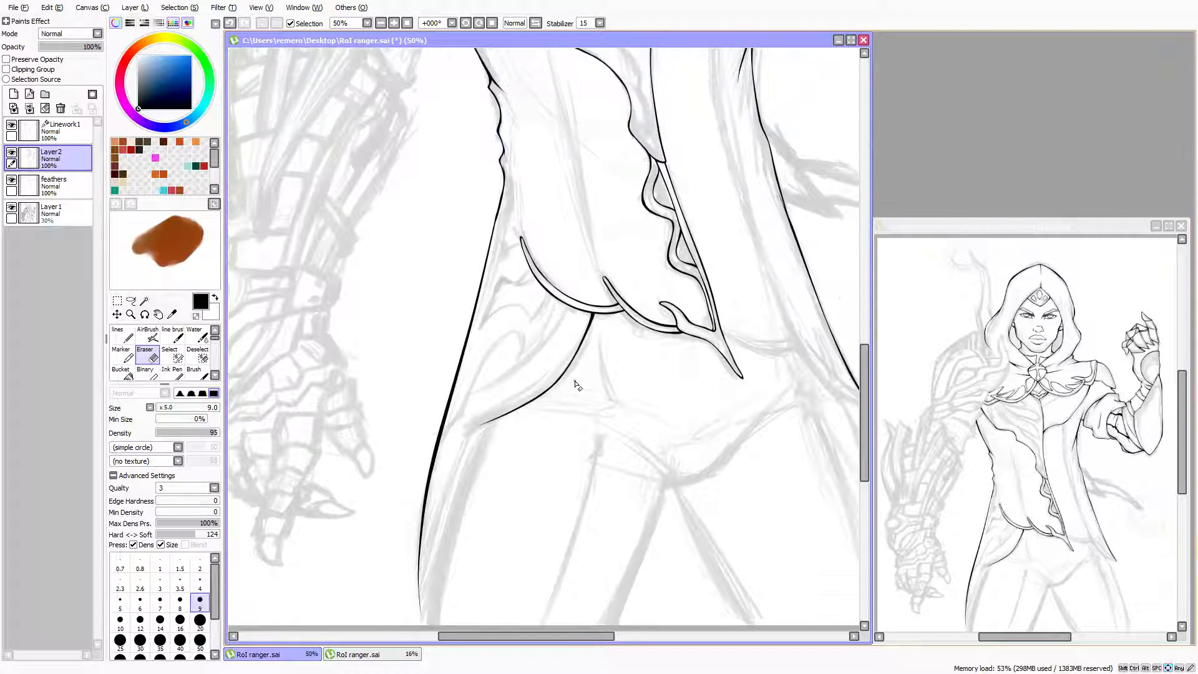
{"action": "key", "text": "Right"}
{"action": "key", "text": "Down"}
{"action": "key", "text": "Down"}
{"action": "key", "text": "Up"}
{"action": "key", "text": "Up"}
{"action": "key", "text": "Up"}
{"action": "key", "text": "Right"}
{"action": "key", "text": "Right"}
{"action": "key", "text": "Right"}
{"action": "key", "text": "Right"}
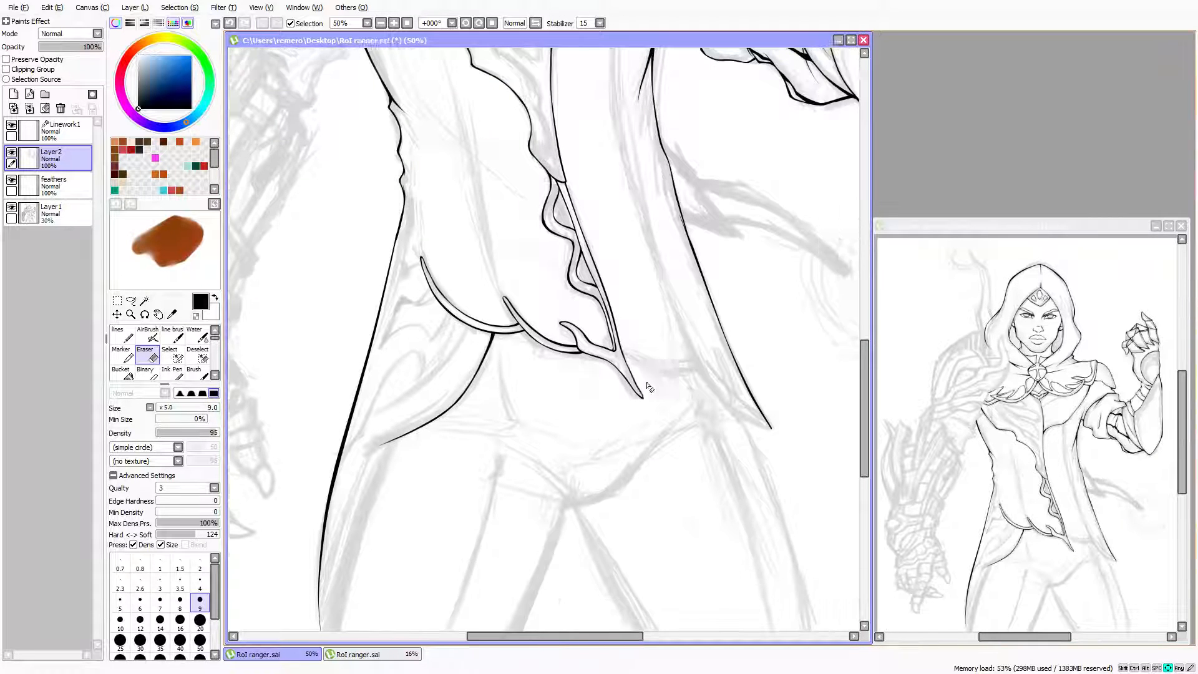
{"action": "key", "text": "Right"}
{"action": "scroll", "coordinate": [624, 367], "scroll_direction": "up", "scroll_amount": 5}
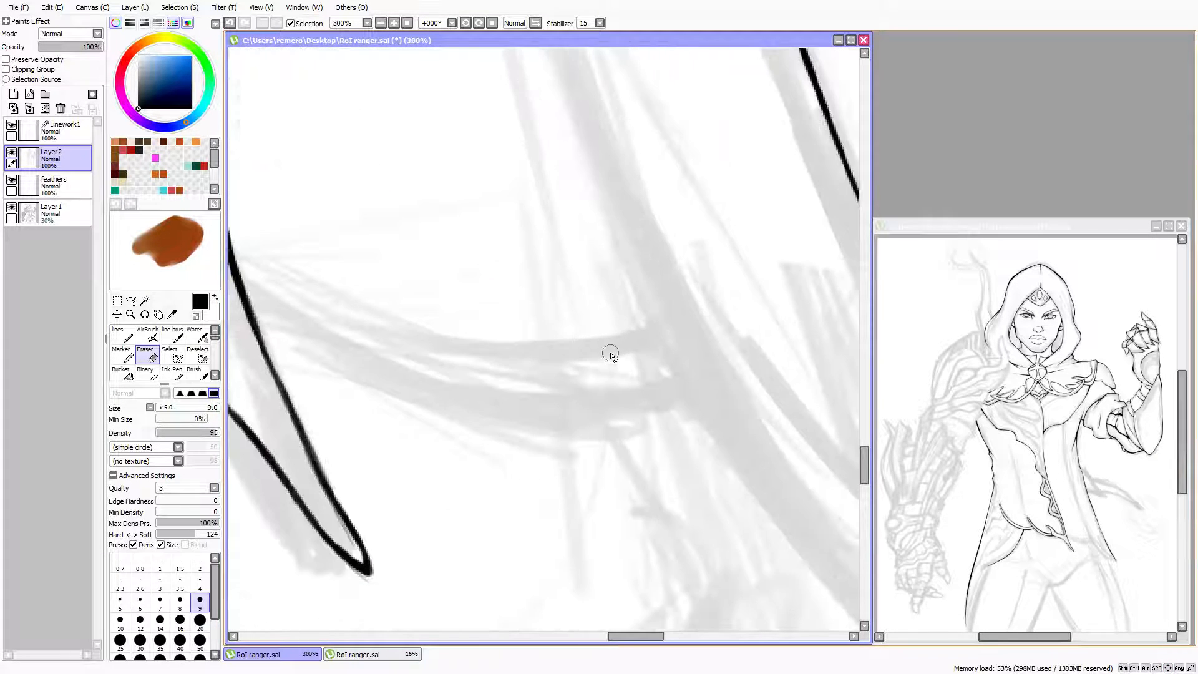
{"action": "key", "text": "Up"}
{"action": "key", "text": "Left"}
{"action": "key", "text": "Left"}
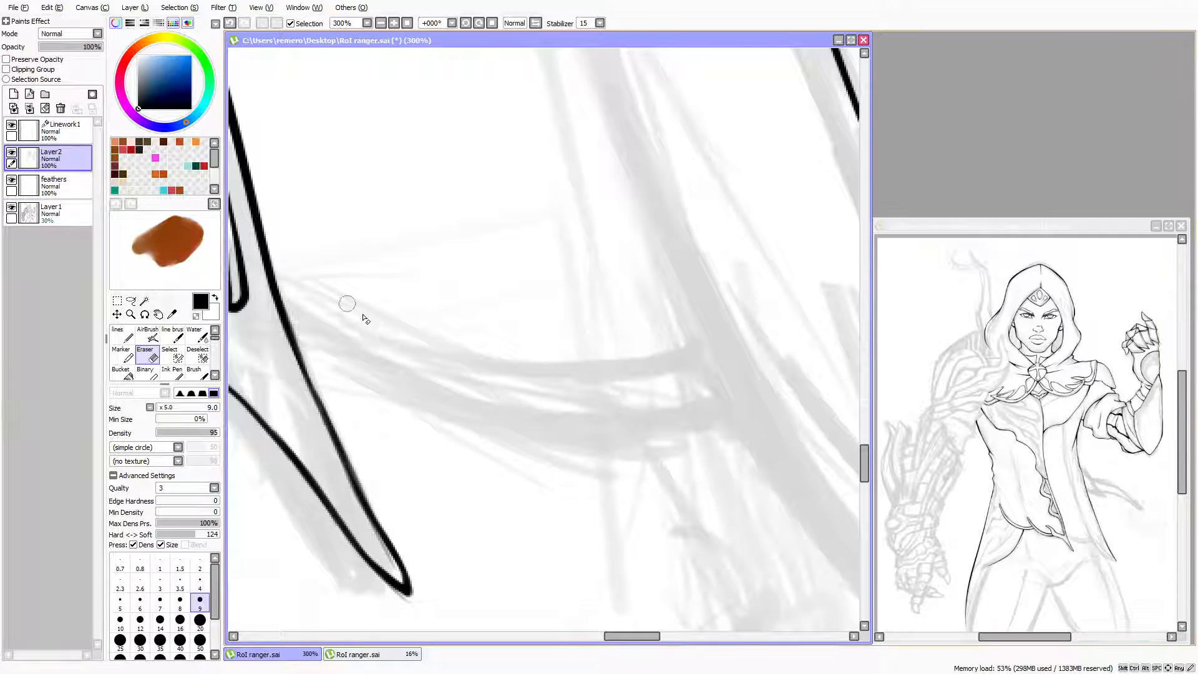
{"action": "left_click", "coordinate": [122, 336]}
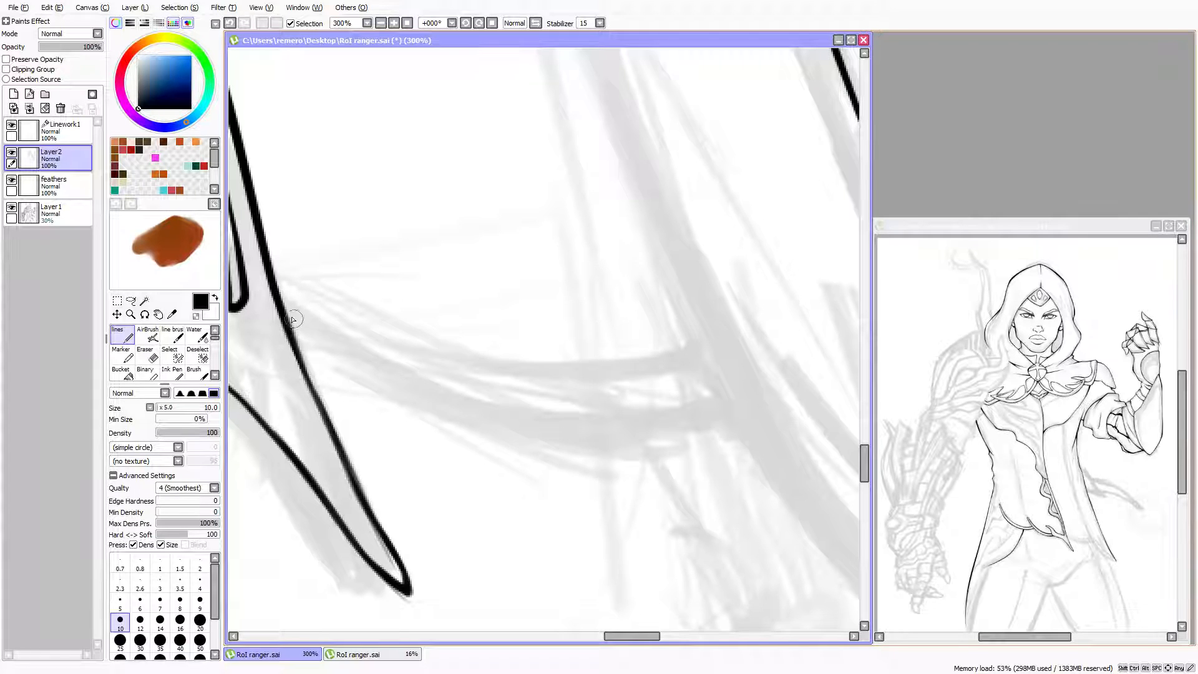
{"action": "mouse_move", "coordinate": [287, 322]}
{"action": "left_mouse_down"}
{"action": "mouse_move", "coordinate": [428, 404]}
{"action": "mouse_move", "coordinate": [501, 423]}
{"action": "left_mouse_up"}
{"action": "left_click_drag", "start_coordinate": [323, 347], "coordinate": [581, 442]}
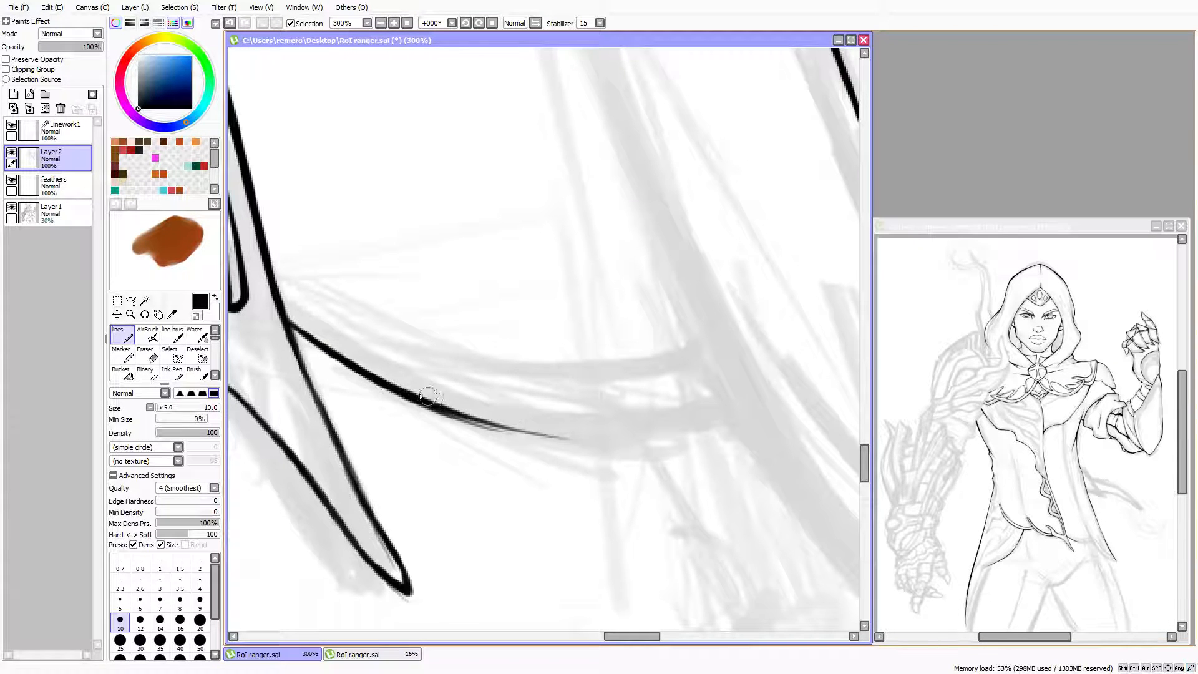
{"action": "mouse_move", "coordinate": [427, 397]}
{"action": "left_mouse_down"}
{"action": "mouse_move", "coordinate": [526, 437]}
{"action": "mouse_move", "coordinate": [476, 424]}
{"action": "mouse_move", "coordinate": [504, 429]}
{"action": "left_mouse_up"}
In the mirrored view, extend the belt's lower edge along the sketch and thicken the join between its strokes
{"action": "key", "text": "h"}
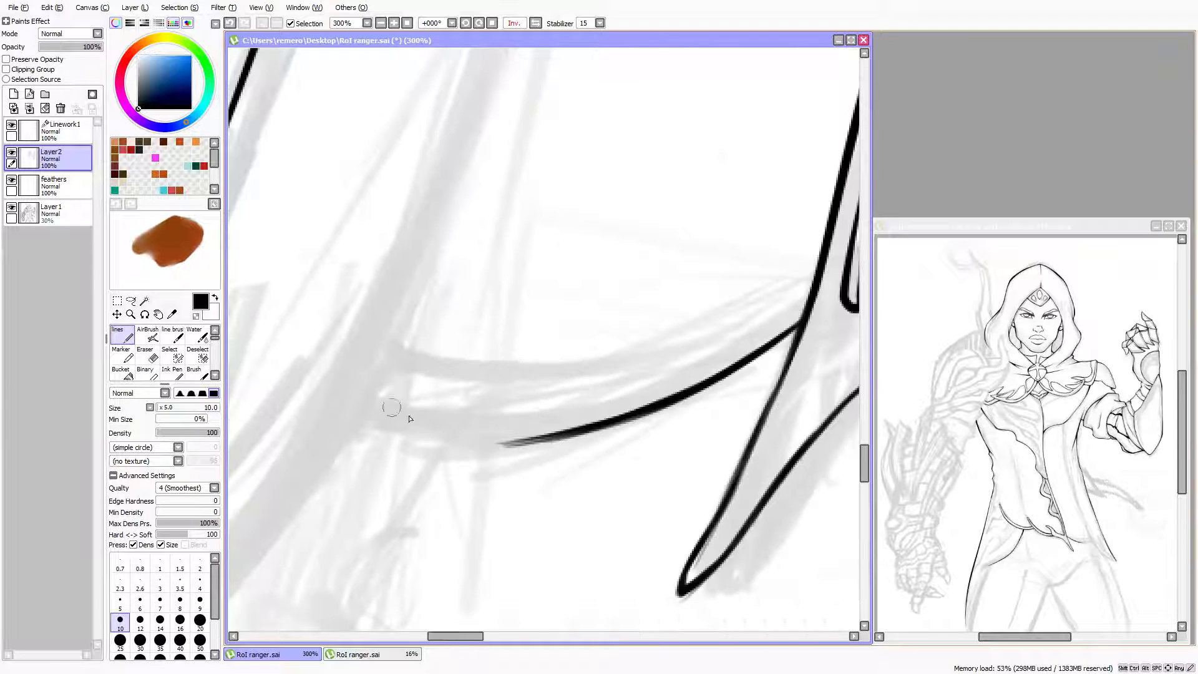
{"action": "mouse_move", "coordinate": [363, 422]}
{"action": "left_mouse_down"}
{"action": "mouse_move", "coordinate": [445, 441]}
{"action": "mouse_move", "coordinate": [470, 441]}
{"action": "mouse_move", "coordinate": [362, 424]}
{"action": "mouse_move", "coordinate": [562, 440]}
{"action": "mouse_move", "coordinate": [367, 426]}
{"action": "mouse_move", "coordinate": [553, 432]}
{"action": "left_mouse_up"}
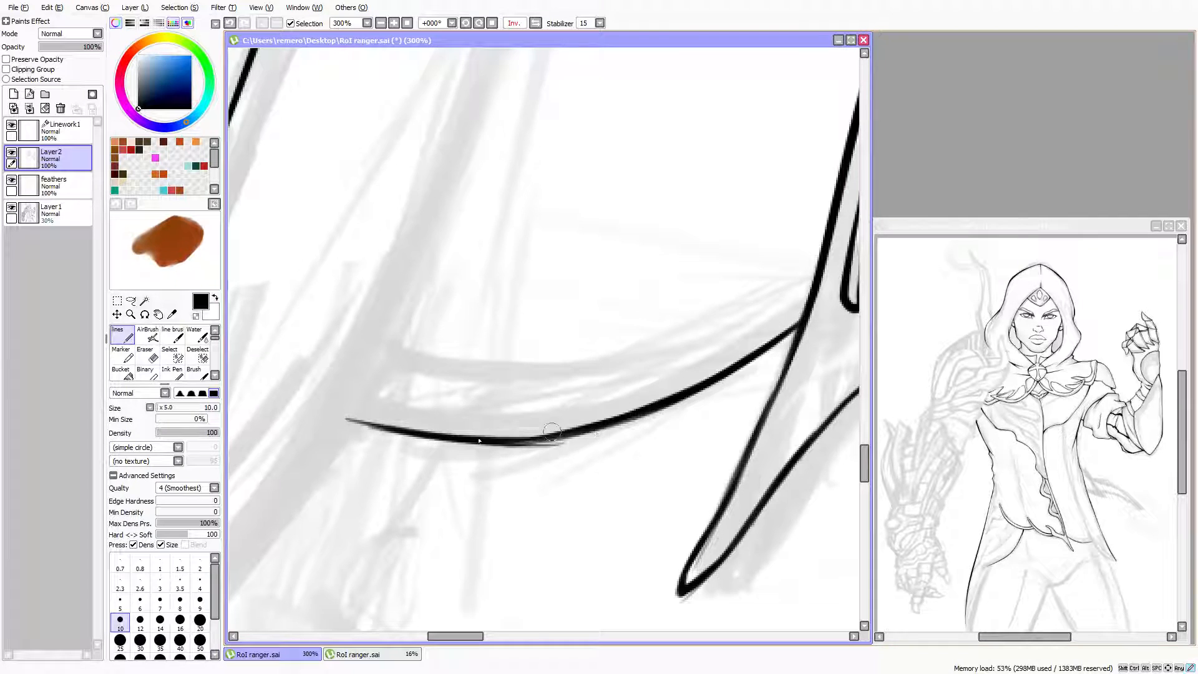
{"action": "left_click_drag", "start_coordinate": [436, 435], "coordinate": [577, 431]}
{"action": "left_click_drag", "start_coordinate": [473, 439], "coordinate": [621, 423]}
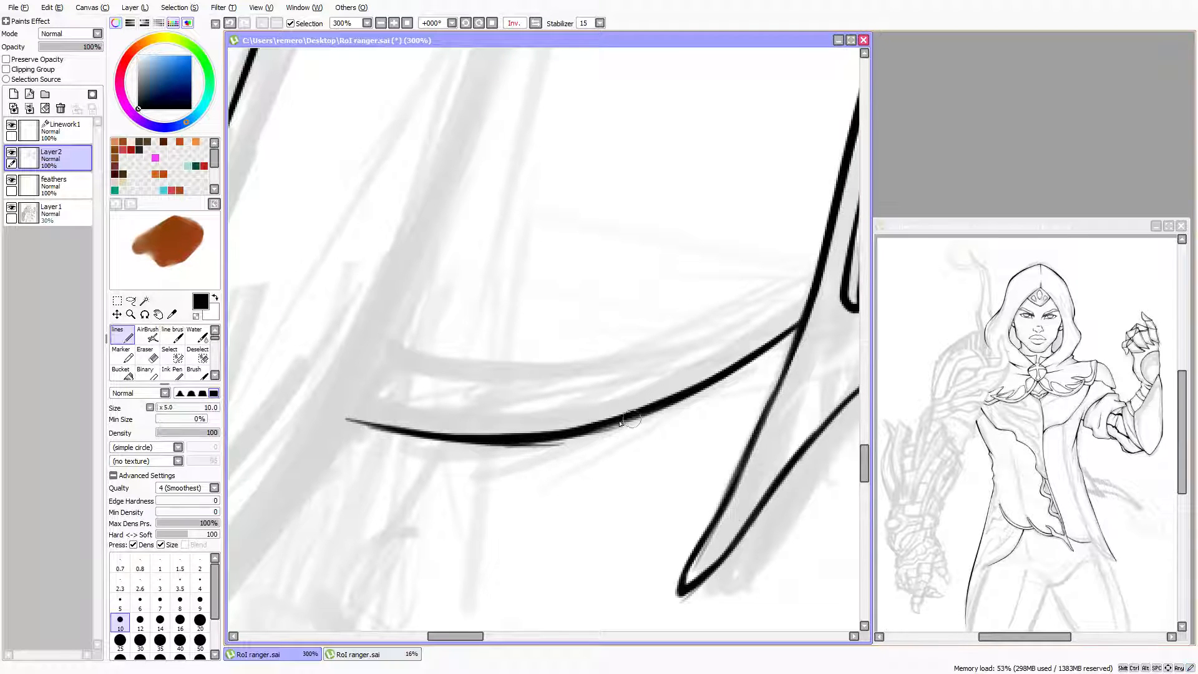
Clean the stray stroke ends and uneven edges along the belt's new lower line with the eraser at size 9
{"action": "left_click", "coordinate": [148, 354]}
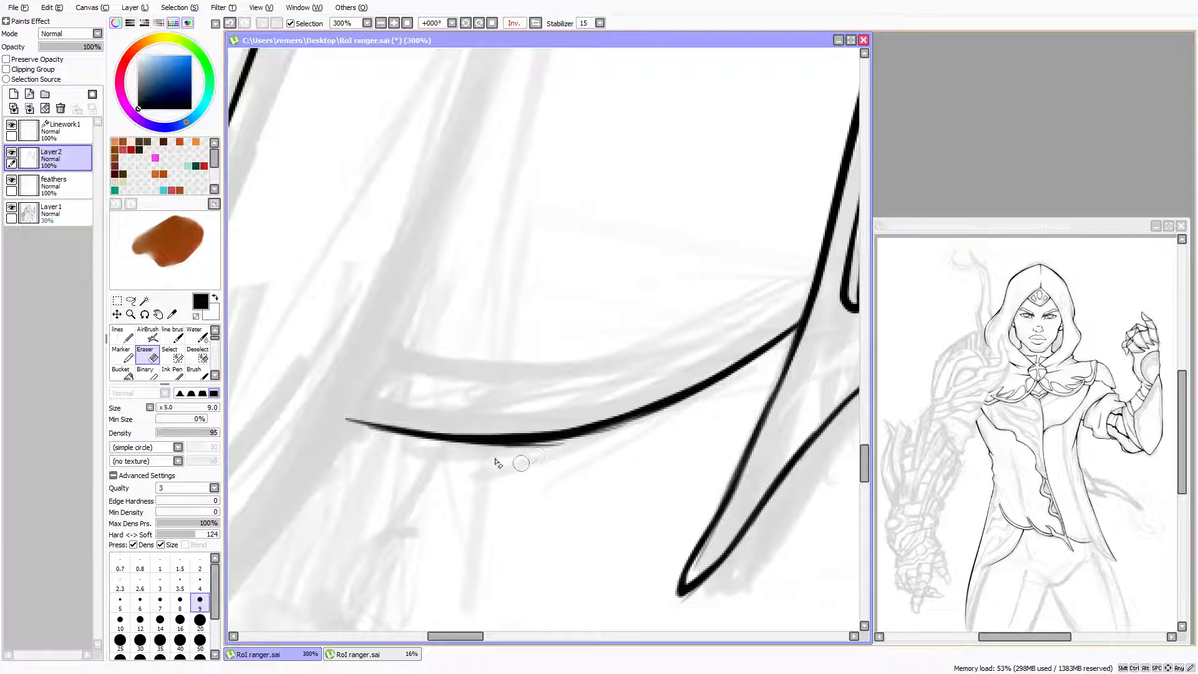
{"action": "mouse_move", "coordinate": [496, 459]}
{"action": "left_mouse_down"}
{"action": "mouse_move", "coordinate": [477, 457]}
{"action": "mouse_move", "coordinate": [607, 447]}
{"action": "mouse_move", "coordinate": [382, 447]}
{"action": "left_mouse_up"}
{"action": "key", "text": "h"}
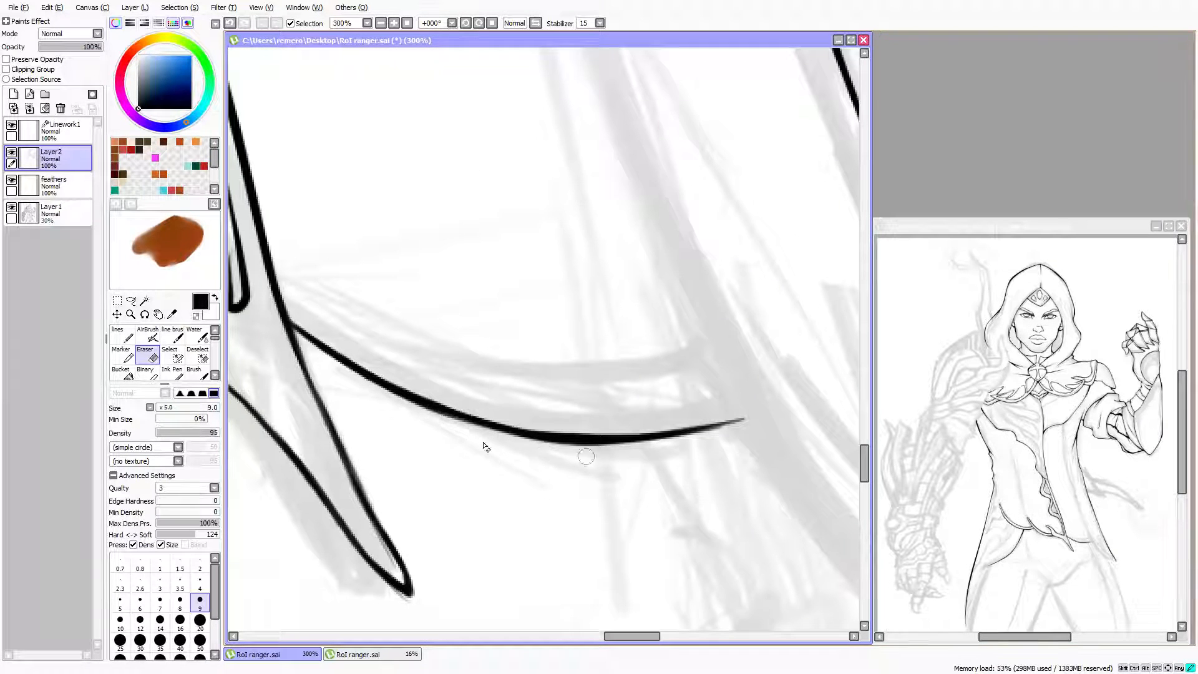
{"action": "mouse_move", "coordinate": [483, 443]}
{"action": "left_mouse_down"}
{"action": "mouse_move", "coordinate": [439, 438]}
{"action": "mouse_move", "coordinate": [594, 456]}
{"action": "mouse_move", "coordinate": [489, 442]}
{"action": "mouse_move", "coordinate": [508, 449]}
{"action": "mouse_move", "coordinate": [571, 415]}
{"action": "mouse_move", "coordinate": [445, 388]}
{"action": "left_mouse_up"}
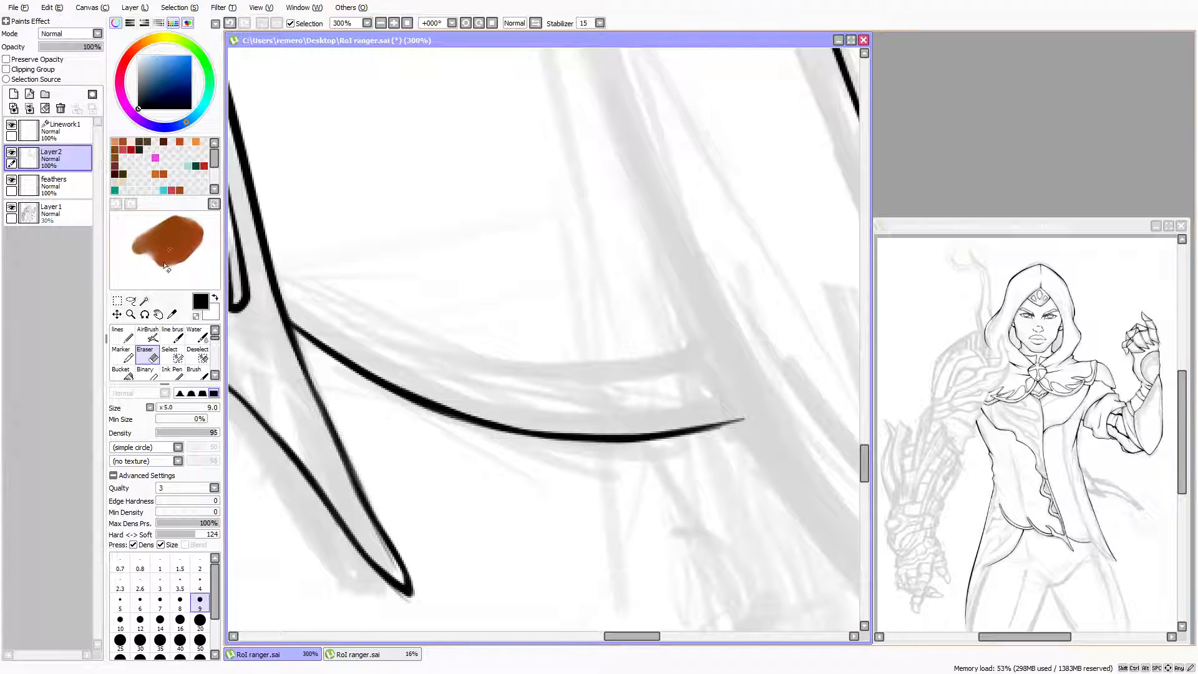
Thicken the start of the belt's lower line where it meets the coat flap, using the lines brush at size 9
{"action": "left_click", "coordinate": [123, 335]}
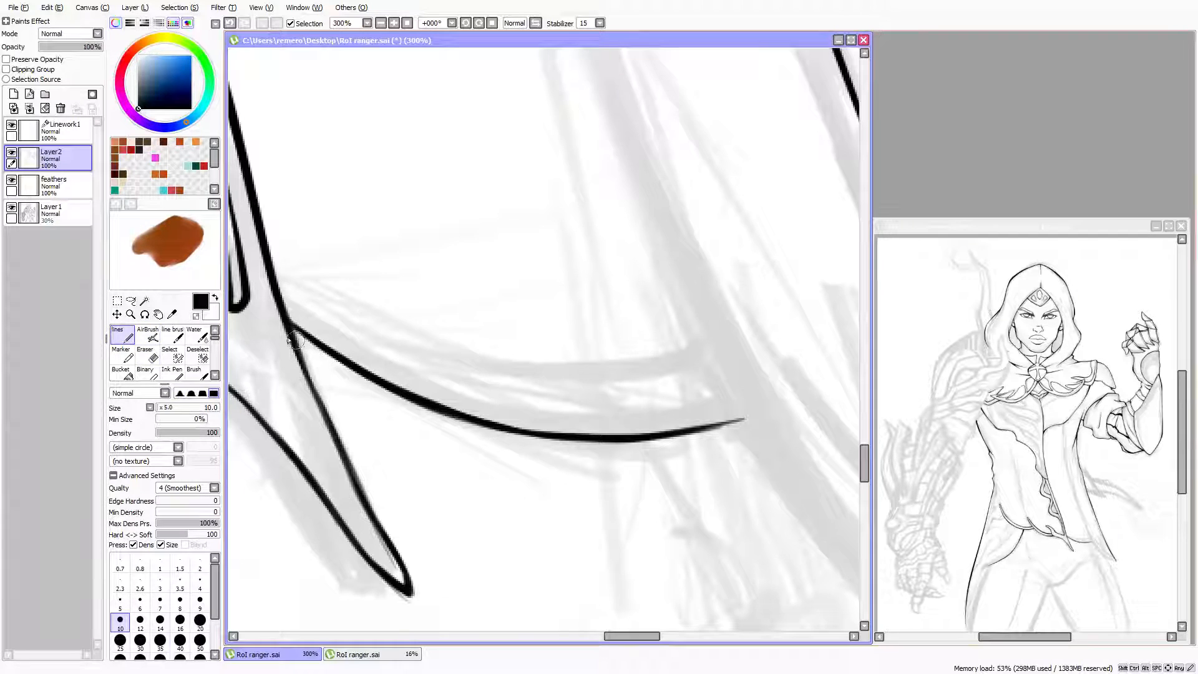
{"action": "key", "text": "bracketleft"}
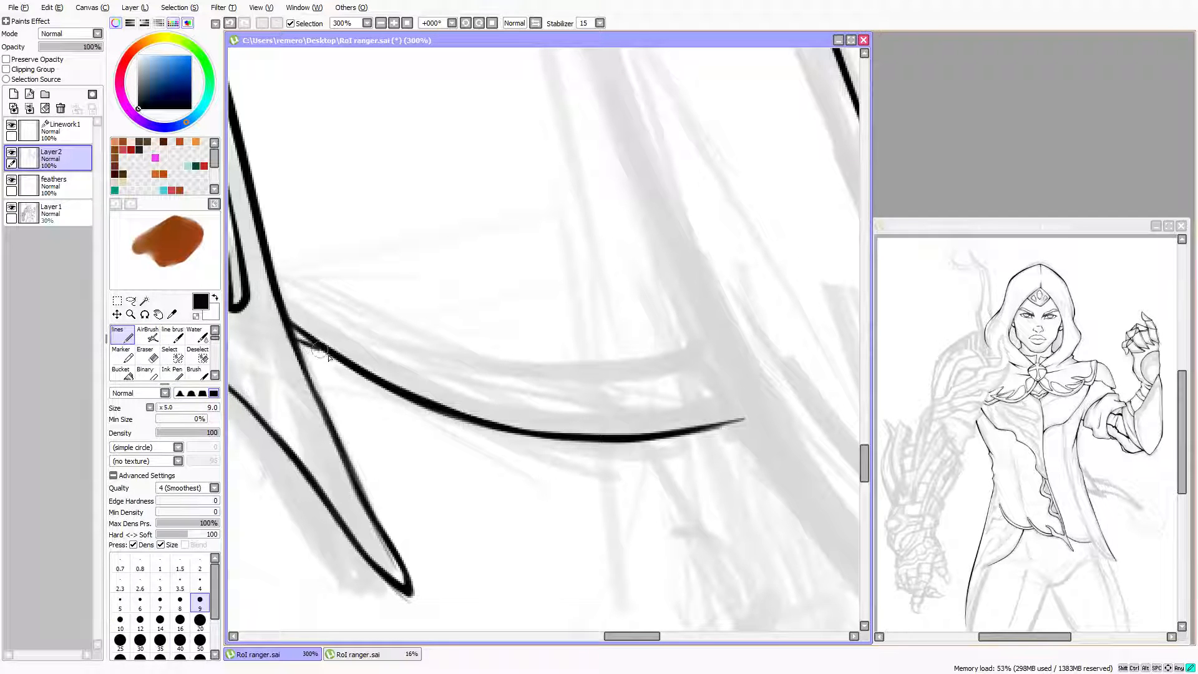
{"action": "left_click_drag", "start_coordinate": [297, 332], "coordinate": [336, 358]}
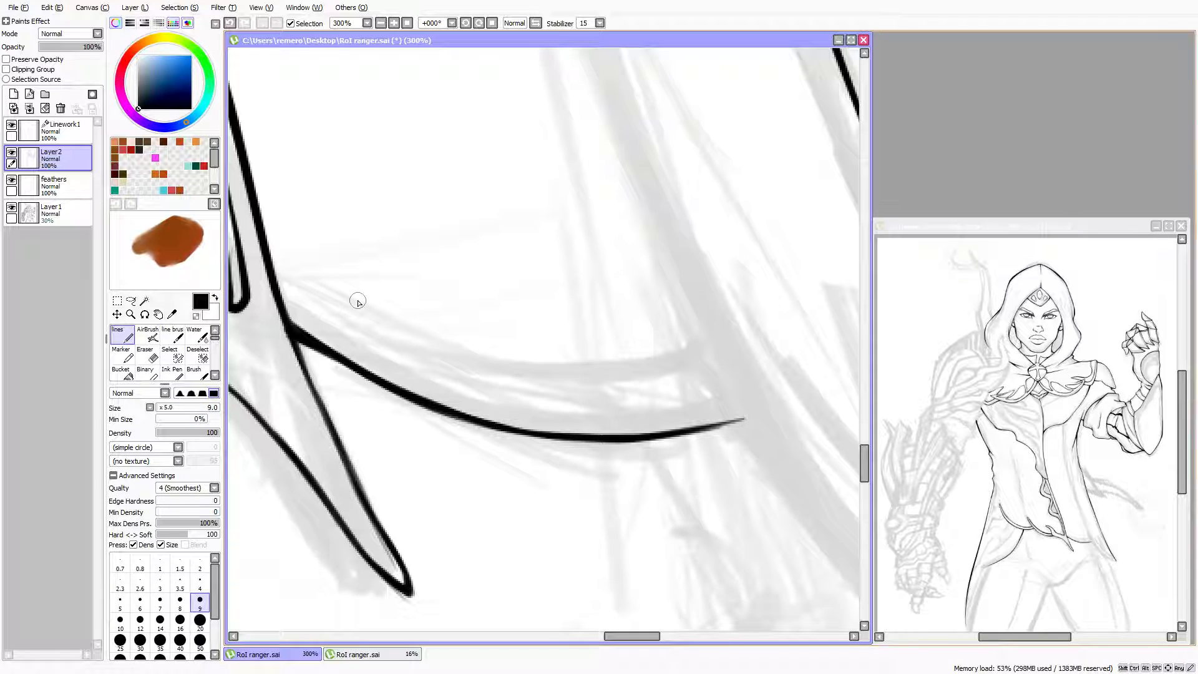
Ink the belt's upper edge outward from the coat flap, above the lower line, with the lines brush at sizes 9 and 10
{"action": "scroll", "coordinate": [396, 263], "scroll_direction": "down", "scroll_amount": 4}
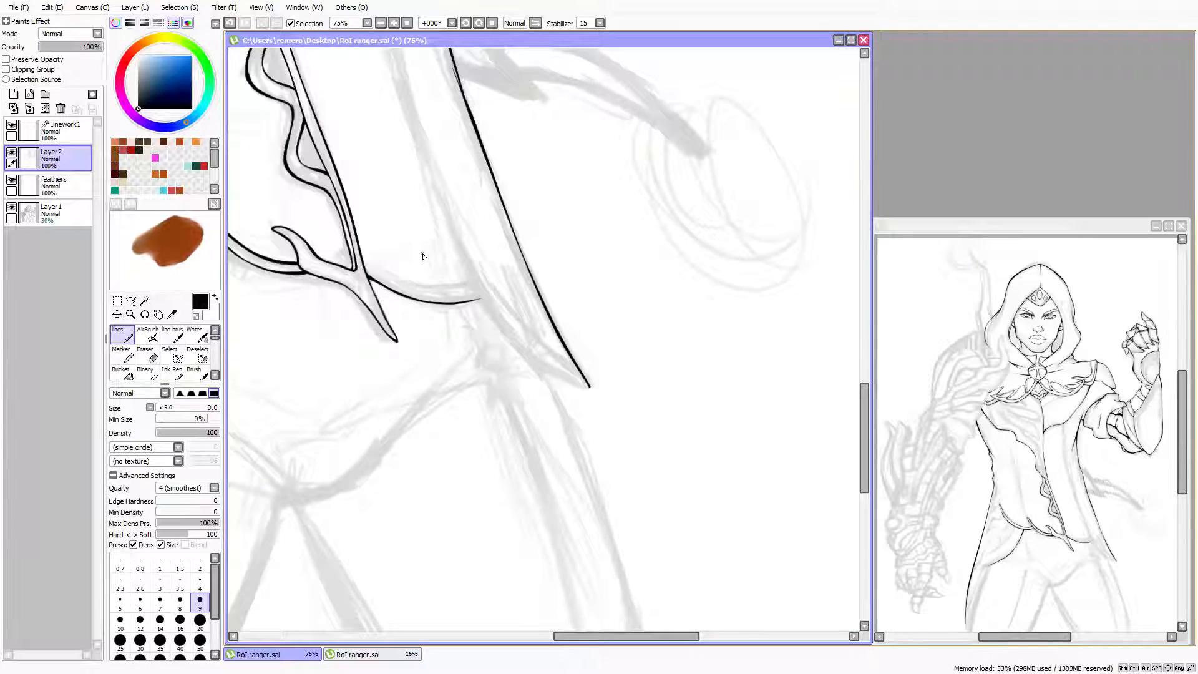
{"action": "scroll", "coordinate": [423, 256], "scroll_direction": "up", "scroll_amount": 4}
{"action": "key", "text": "Left"}
{"action": "key", "text": "Left"}
{"action": "key", "text": "Left"}
{"action": "key", "text": "Left"}
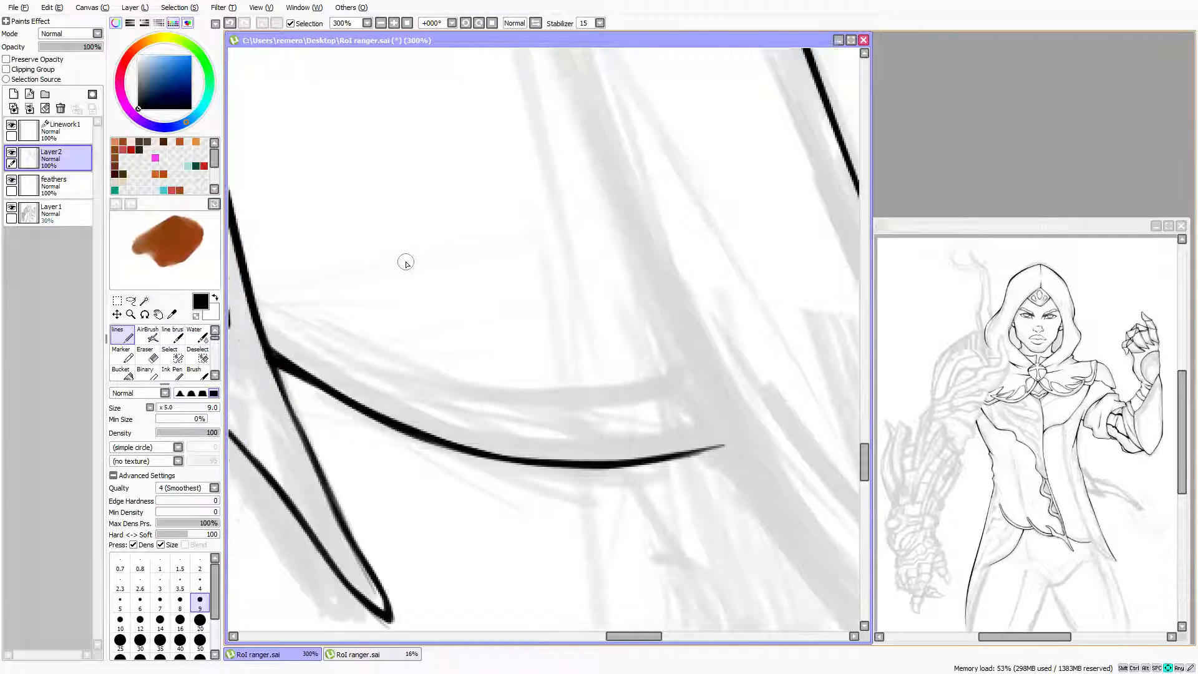
{"action": "key", "text": "Right"}
{"action": "key", "text": "Up"}
{"action": "key", "text": "Up"}
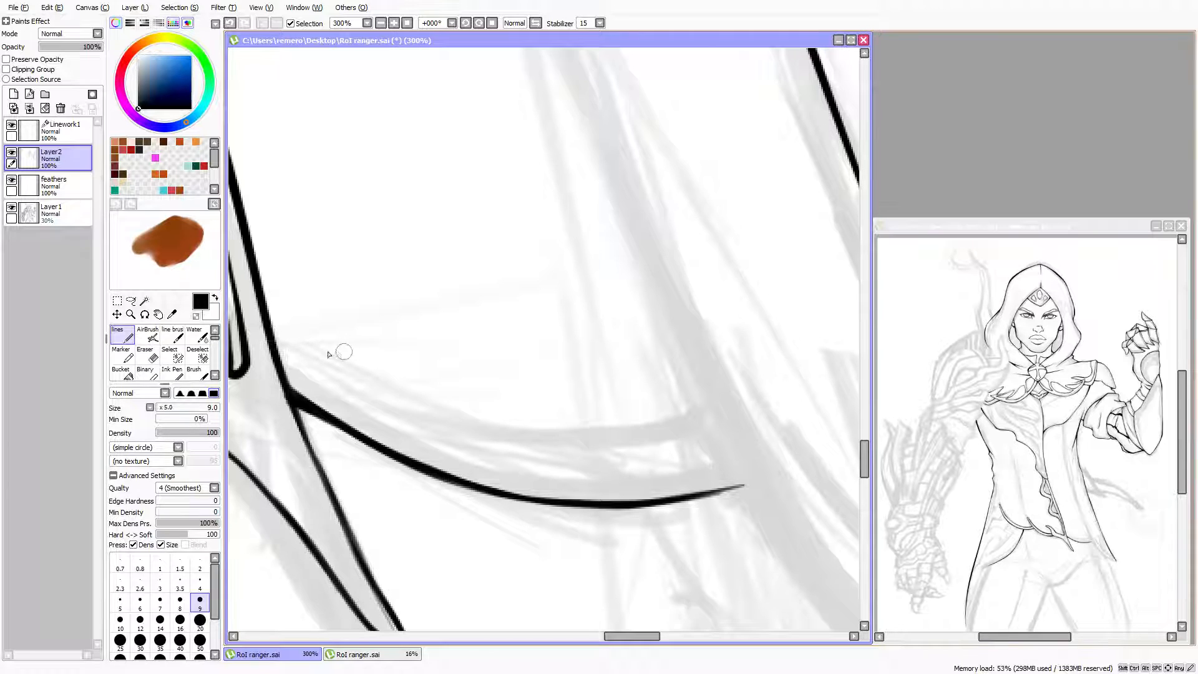
{"action": "mouse_move", "coordinate": [275, 337]}
{"action": "left_mouse_down"}
{"action": "mouse_move", "coordinate": [317, 366]}
{"action": "mouse_move", "coordinate": [267, 318]}
{"action": "mouse_move", "coordinate": [362, 388]}
{"action": "left_mouse_up"}
{"action": "left_click_drag", "start_coordinate": [306, 351], "coordinate": [431, 421]}
{"action": "key", "text": "bracketright"}
{"action": "left_click_drag", "start_coordinate": [318, 361], "coordinate": [434, 428]}
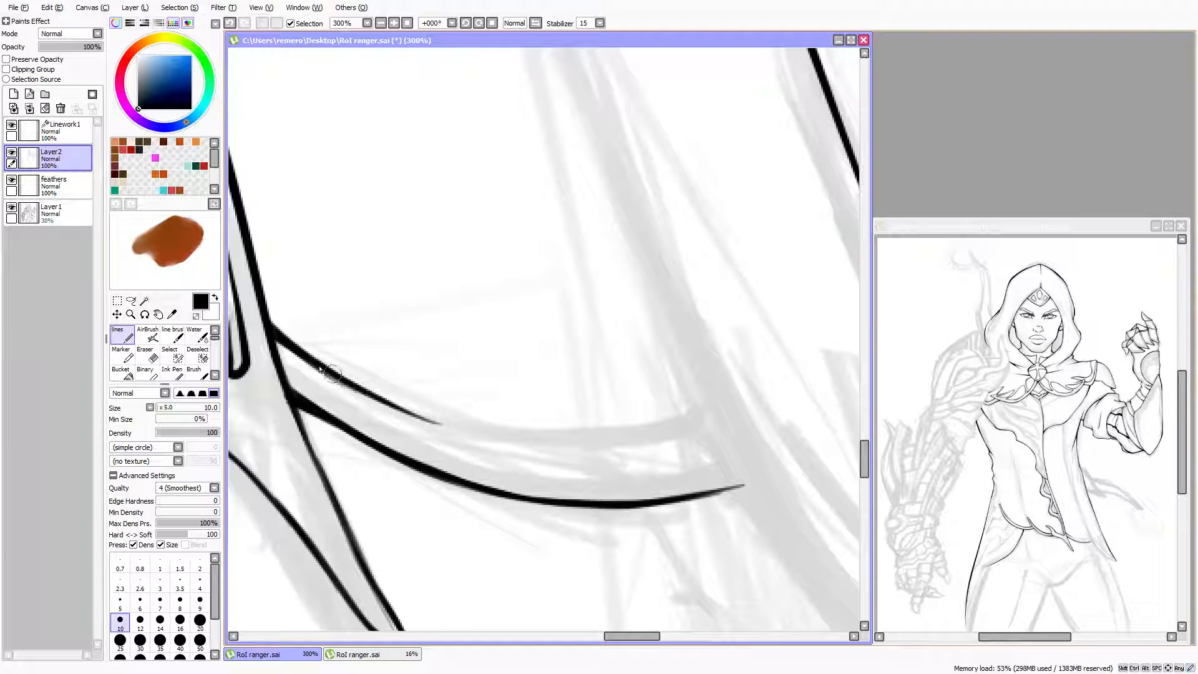
{"action": "mouse_move", "coordinate": [346, 384]}
{"action": "left_mouse_down"}
{"action": "mouse_move", "coordinate": [484, 440]}
{"action": "mouse_move", "coordinate": [565, 456]}
{"action": "left_mouse_up"}
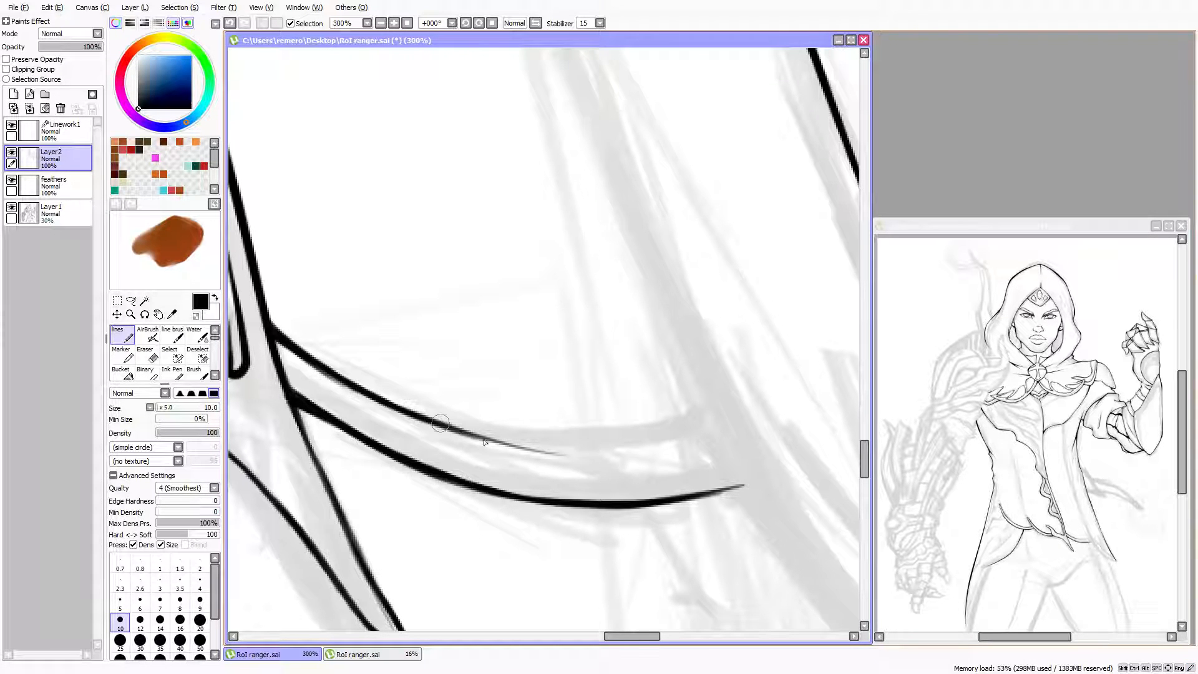
{"action": "mouse_move", "coordinate": [424, 415]}
{"action": "left_mouse_down"}
{"action": "mouse_move", "coordinate": [560, 454]}
{"action": "mouse_move", "coordinate": [686, 451]}
{"action": "left_mouse_up"}
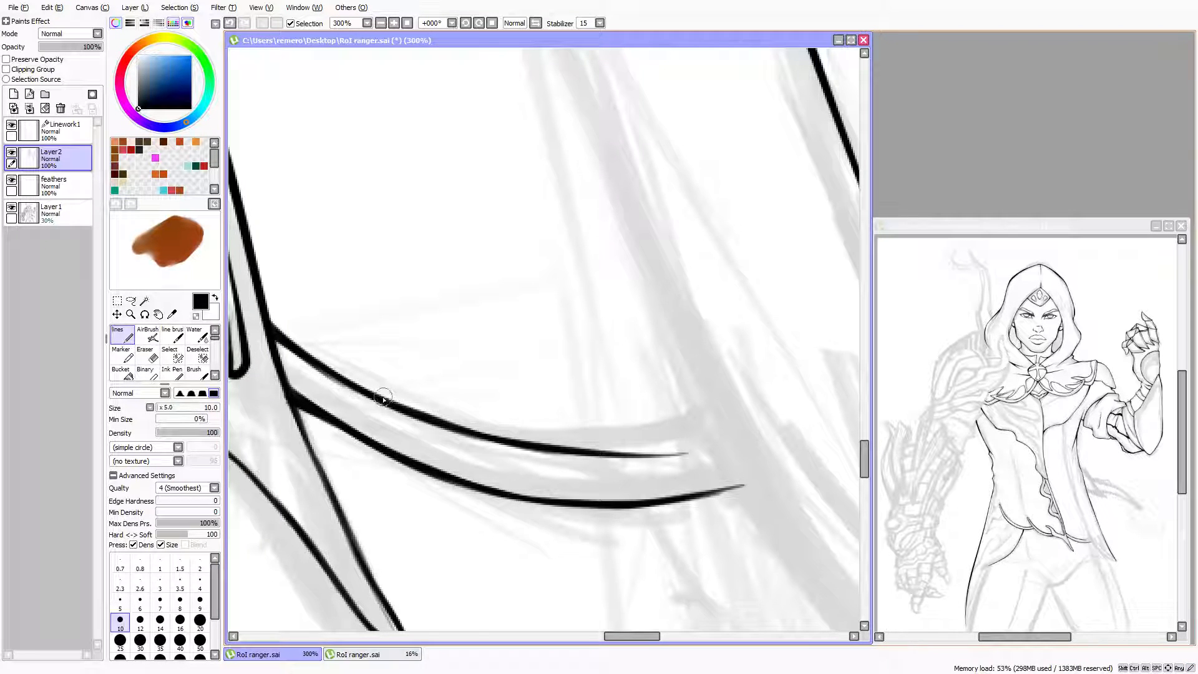
In the mirrored view, extend and thicken the belt's upper edge until it is about as long as the lower one
{"action": "key", "text": "h"}
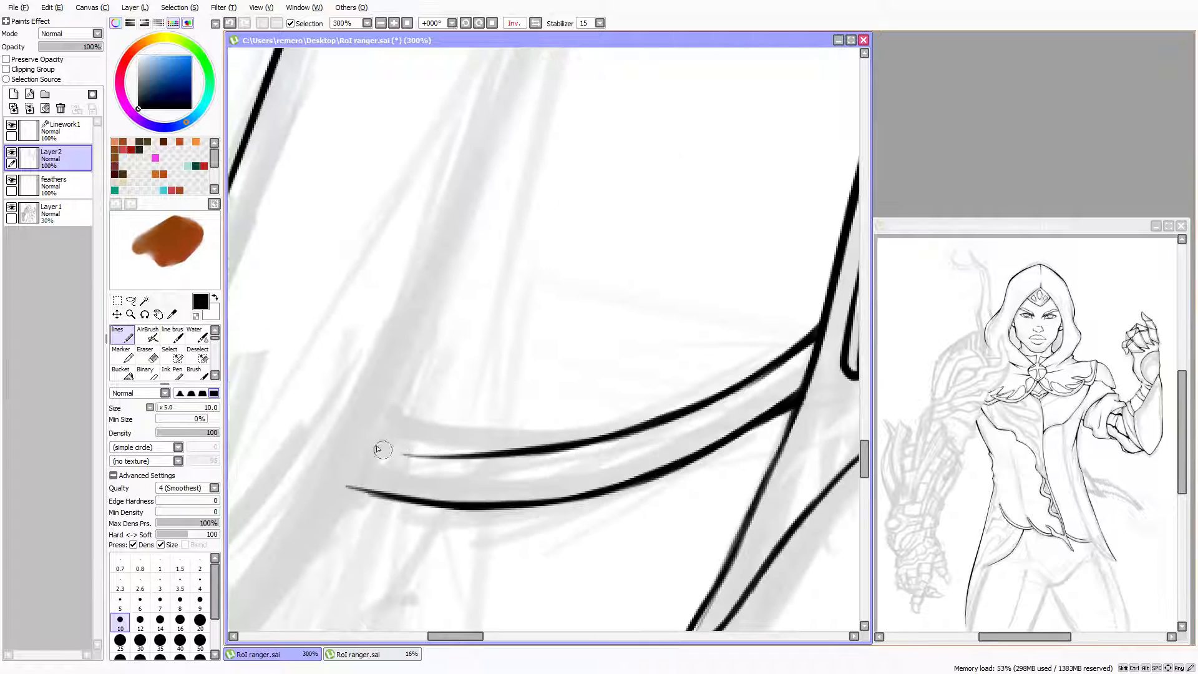
{"action": "left_click_drag", "start_coordinate": [355, 443], "coordinate": [490, 454]}
{"action": "left_click_drag", "start_coordinate": [354, 444], "coordinate": [520, 453]}
{"action": "left_click_drag", "start_coordinate": [362, 445], "coordinate": [581, 443]}
{"action": "key", "text": "h"}
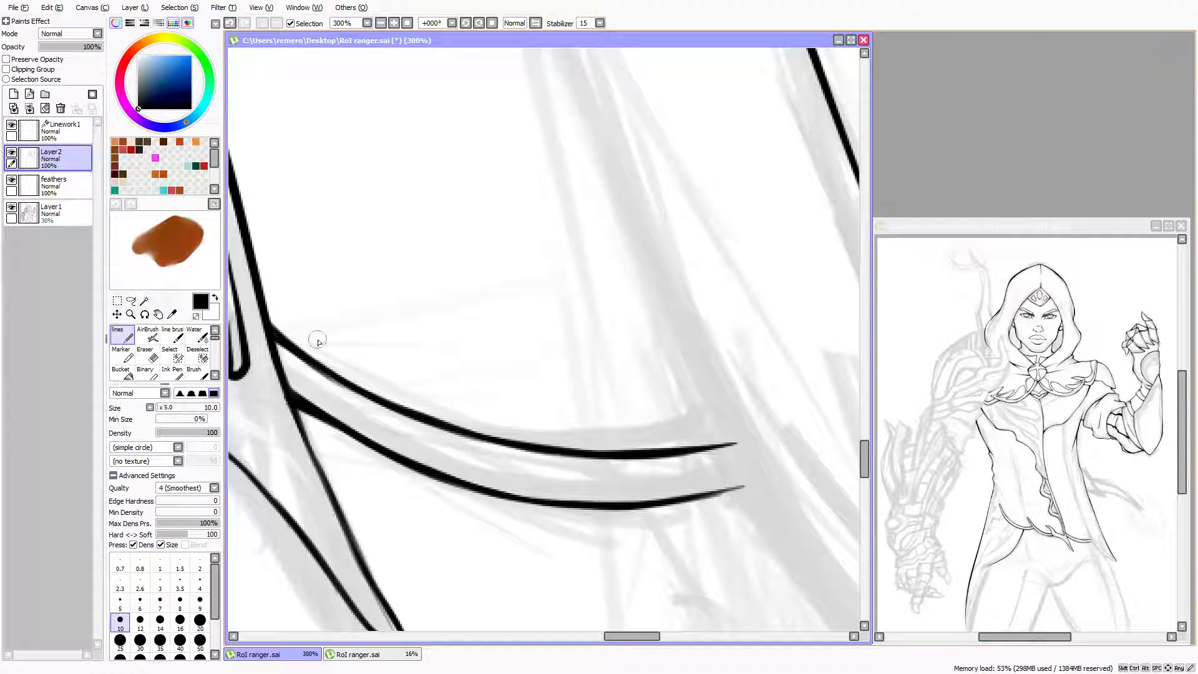
Ink the coat's curved inner edge from the belt's end down toward the coat's lower corner with the lines brush at size 14
{"action": "scroll", "coordinate": [337, 264], "scroll_direction": "down", "scroll_amount": 4}
{"action": "key", "text": "Left"}
{"action": "key", "text": "Right"}
{"action": "key", "text": "Right"}
{"action": "key", "text": "Up"}
{"action": "key", "text": "Up"}
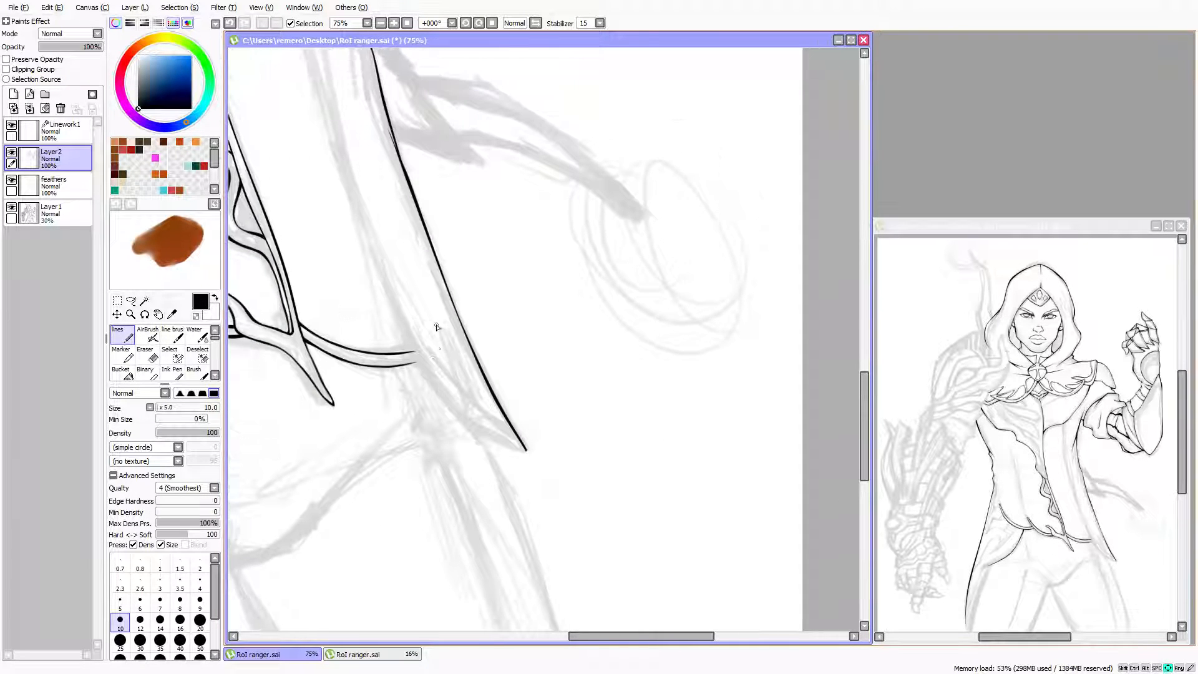
{"action": "key", "text": "Up"}
{"action": "key", "text": "Down"}
{"action": "scroll", "coordinate": [437, 396], "scroll_direction": "up", "scroll_amount": 5}
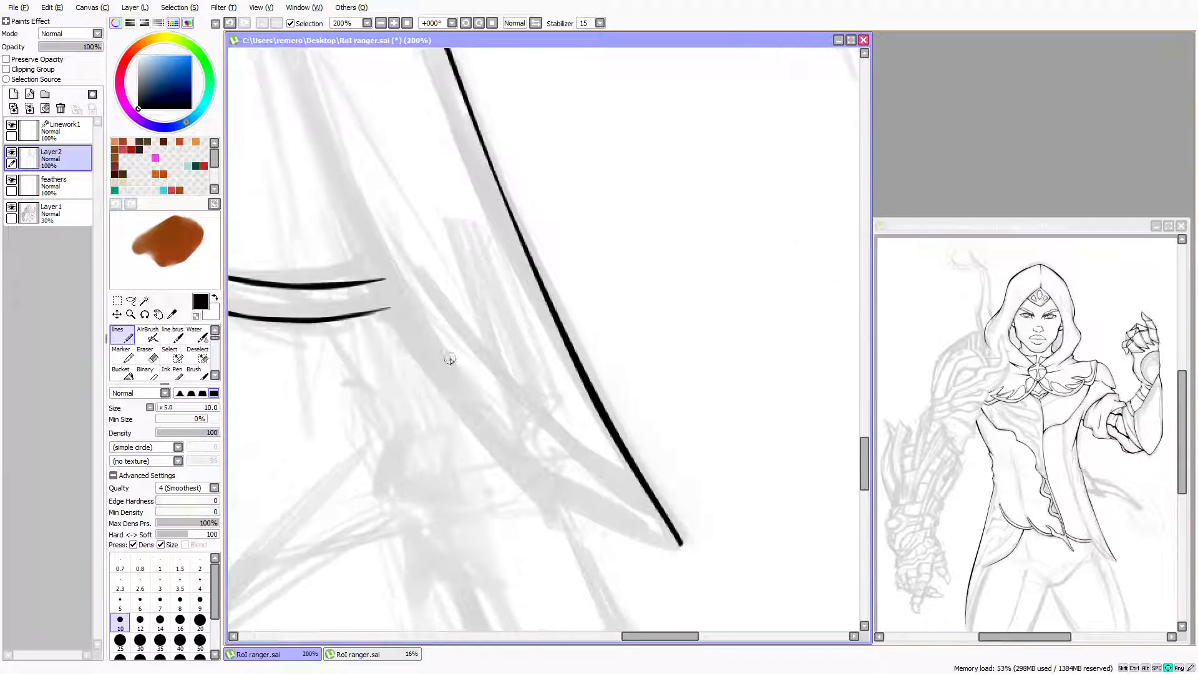
{"action": "key", "text": "Left"}
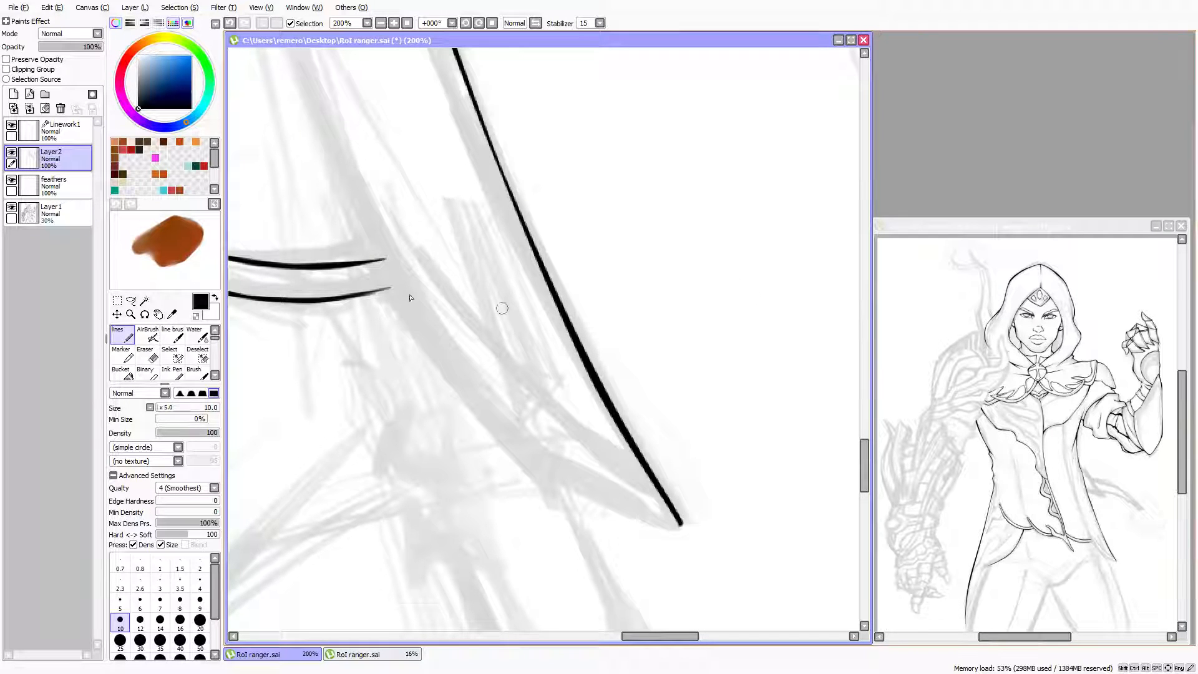
{"action": "key", "text": "bracketright"}
{"action": "key", "text": "bracketright"}
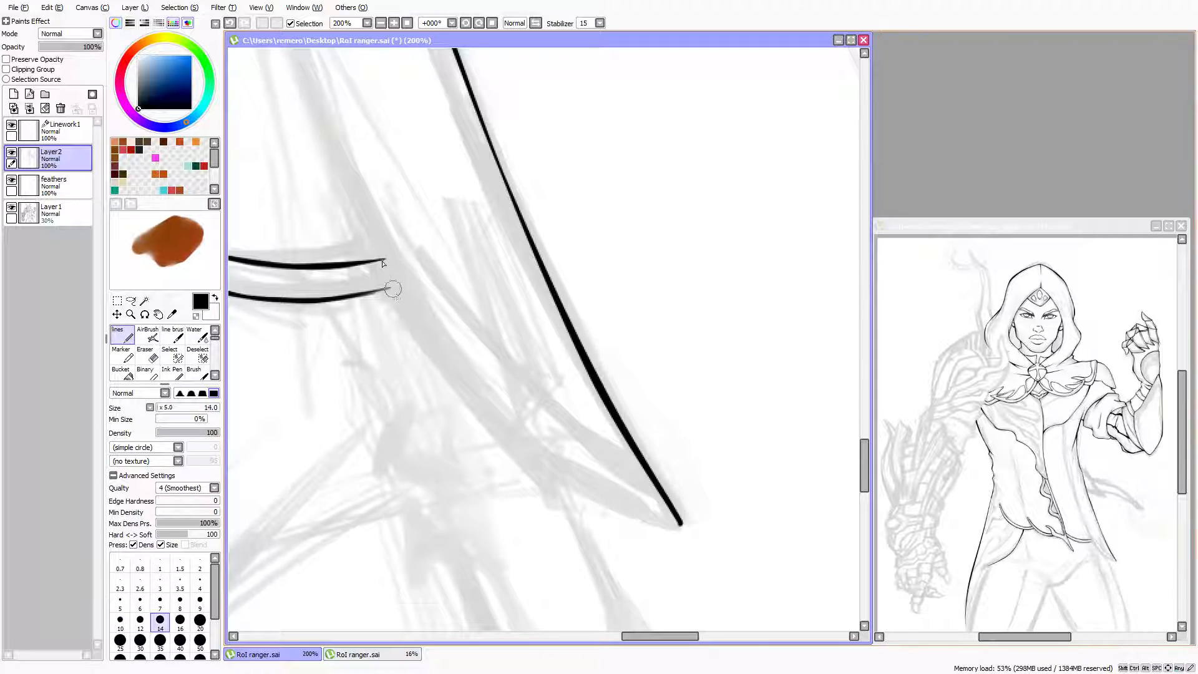
{"action": "left_click_drag", "start_coordinate": [373, 253], "coordinate": [493, 423]}
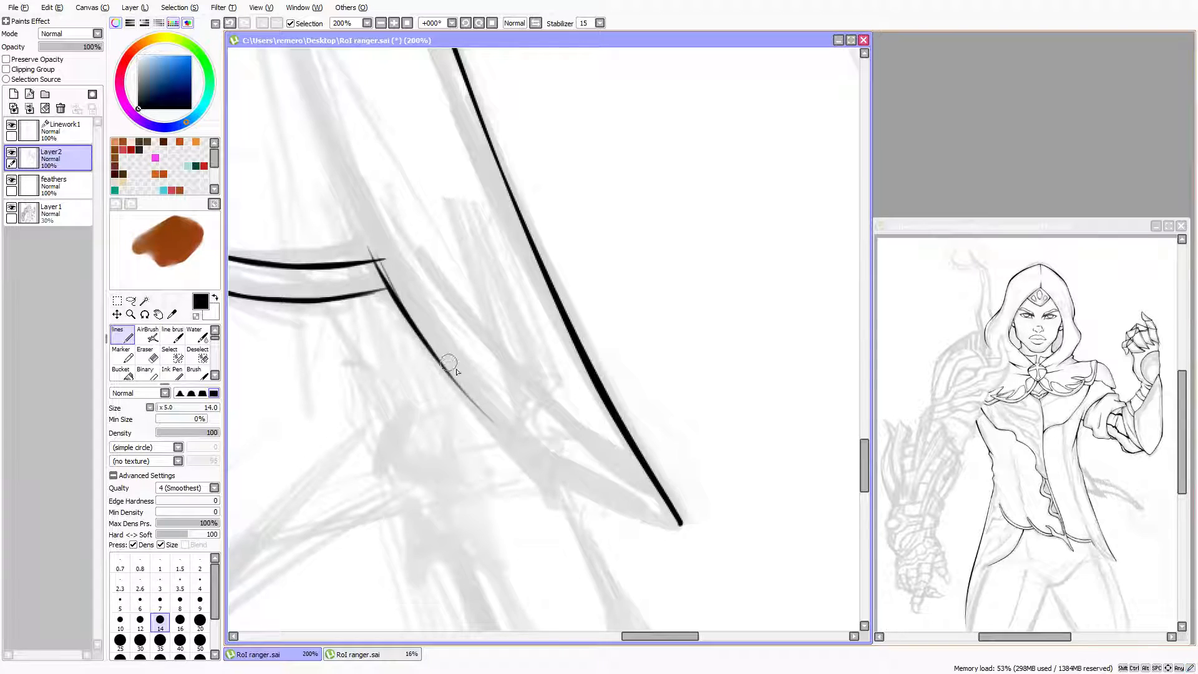
{"action": "left_click_drag", "start_coordinate": [429, 344], "coordinate": [536, 459]}
{"action": "mouse_move", "coordinate": [448, 376]}
{"action": "left_mouse_down"}
{"action": "mouse_move", "coordinate": [549, 468]}
{"action": "mouse_move", "coordinate": [463, 383]}
{"action": "mouse_move", "coordinate": [640, 518]}
{"action": "left_mouse_up"}
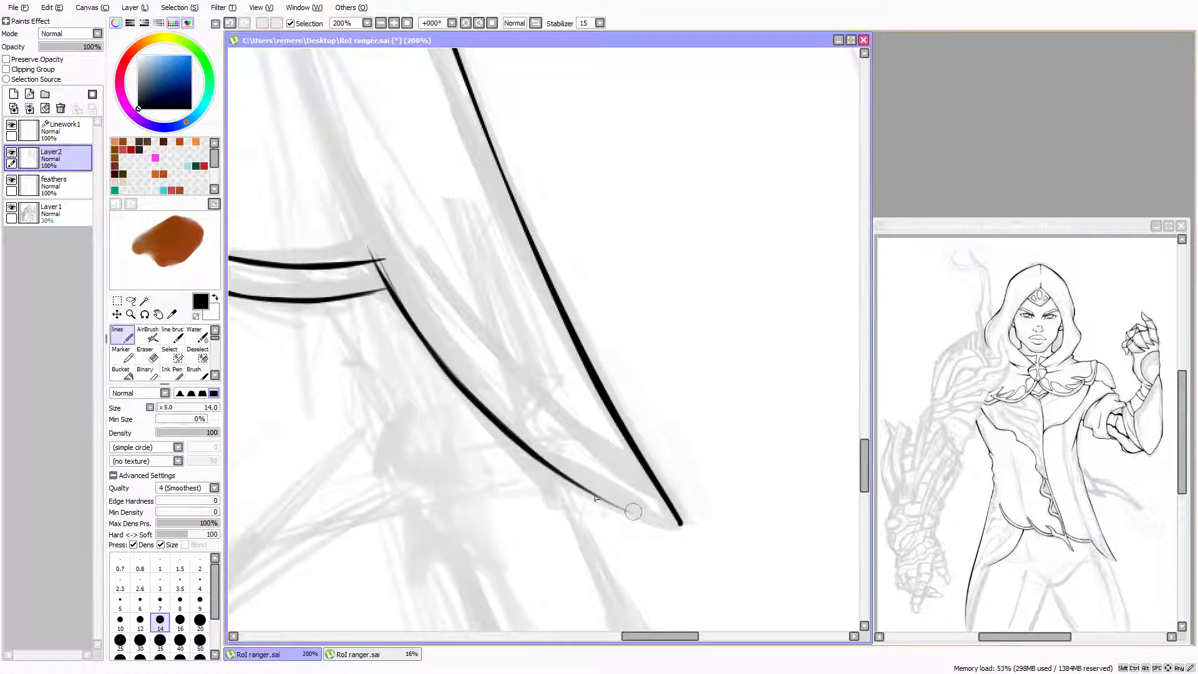
Extend the curved inner edge into the coat's lower corner with a thickened end, and erase the overshooting line at the belt's end
{"action": "mouse_move", "coordinate": [502, 427]}
{"action": "left_mouse_down"}
{"action": "mouse_move", "coordinate": [671, 526]}
{"action": "mouse_move", "coordinate": [626, 511]}
{"action": "left_mouse_up"}
{"action": "left_click_drag", "start_coordinate": [562, 466], "coordinate": [679, 523]}
{"action": "left_click_drag", "start_coordinate": [590, 489], "coordinate": [684, 524]}
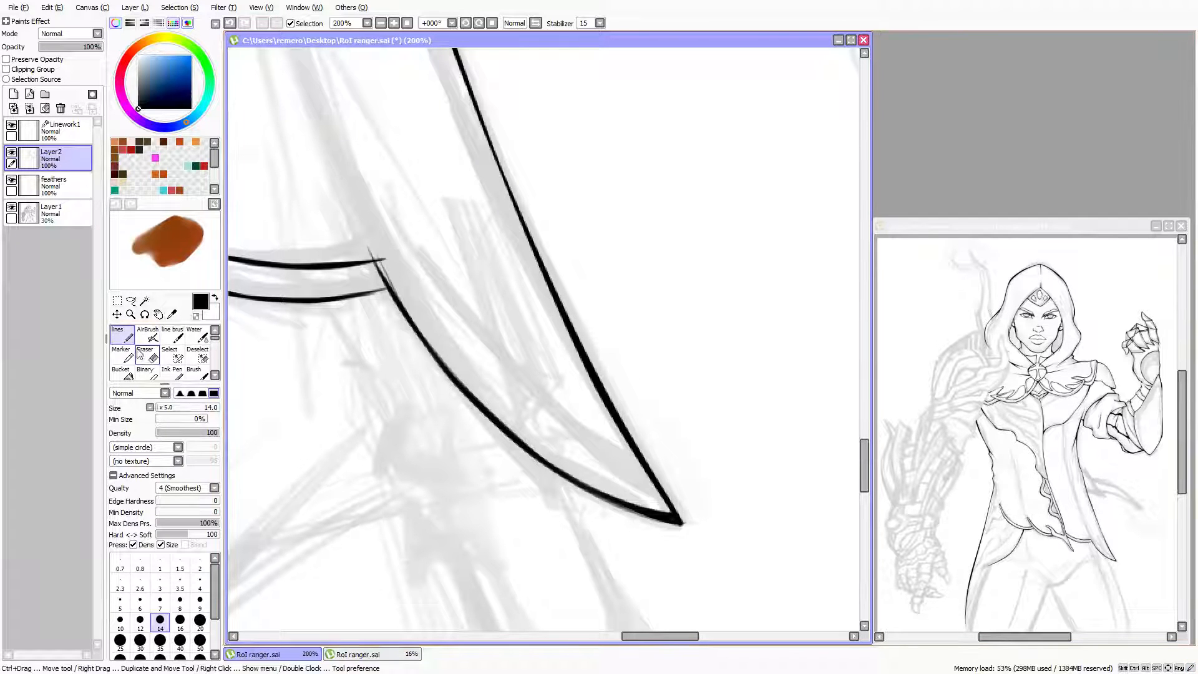
{"action": "key", "text": "e"}
{"action": "mouse_move", "coordinate": [376, 221]}
{"action": "left_mouse_down"}
{"action": "mouse_move", "coordinate": [426, 312]}
{"action": "mouse_move", "coordinate": [354, 212]}
{"action": "mouse_move", "coordinate": [365, 236]}
{"action": "left_mouse_up"}
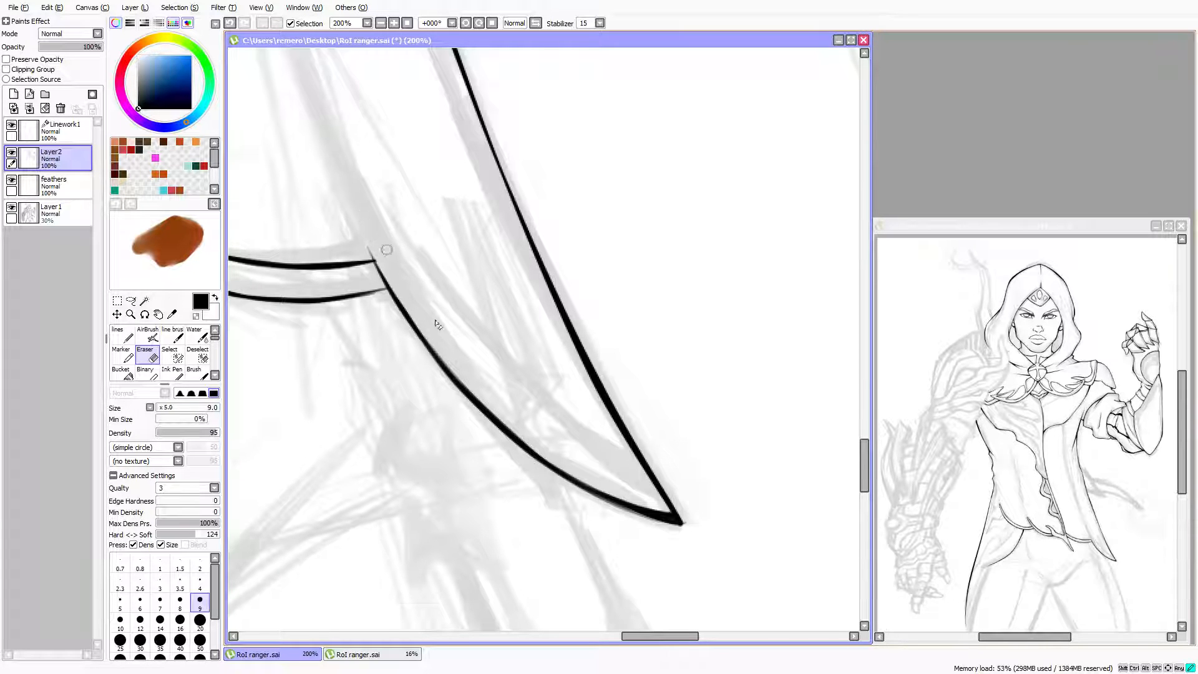
{"action": "key", "text": "e"}
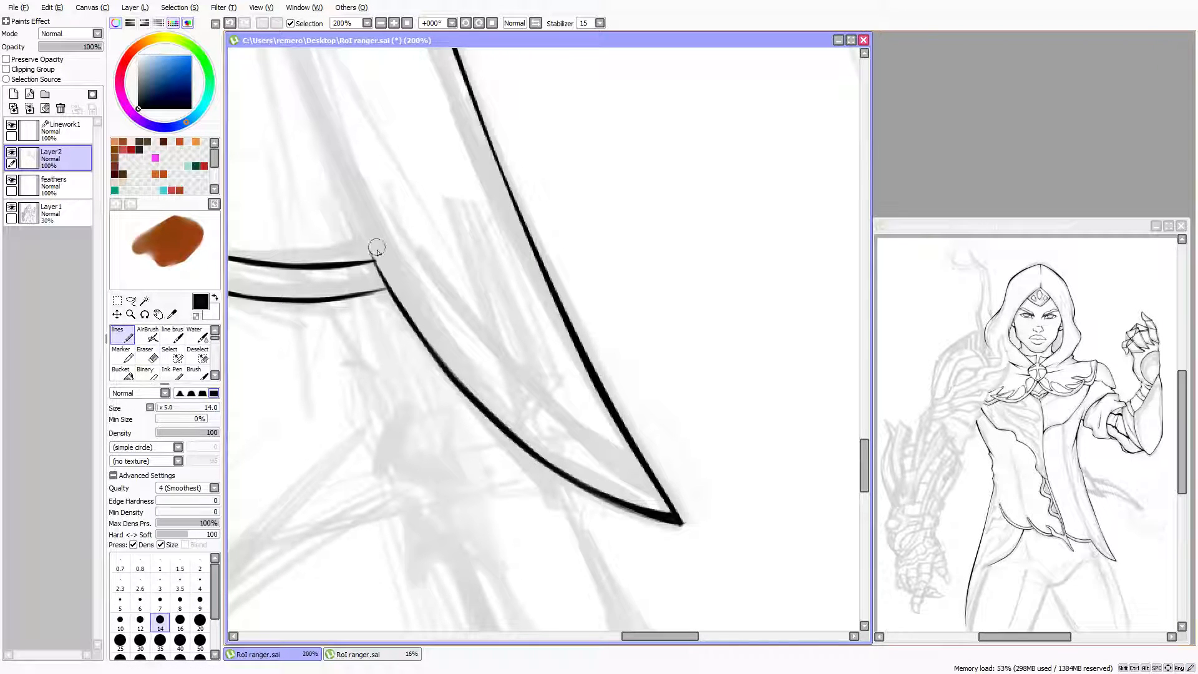
{"action": "key", "text": "bracketleft"}
{"action": "left_click_drag", "start_coordinate": [351, 218], "coordinate": [403, 316]}
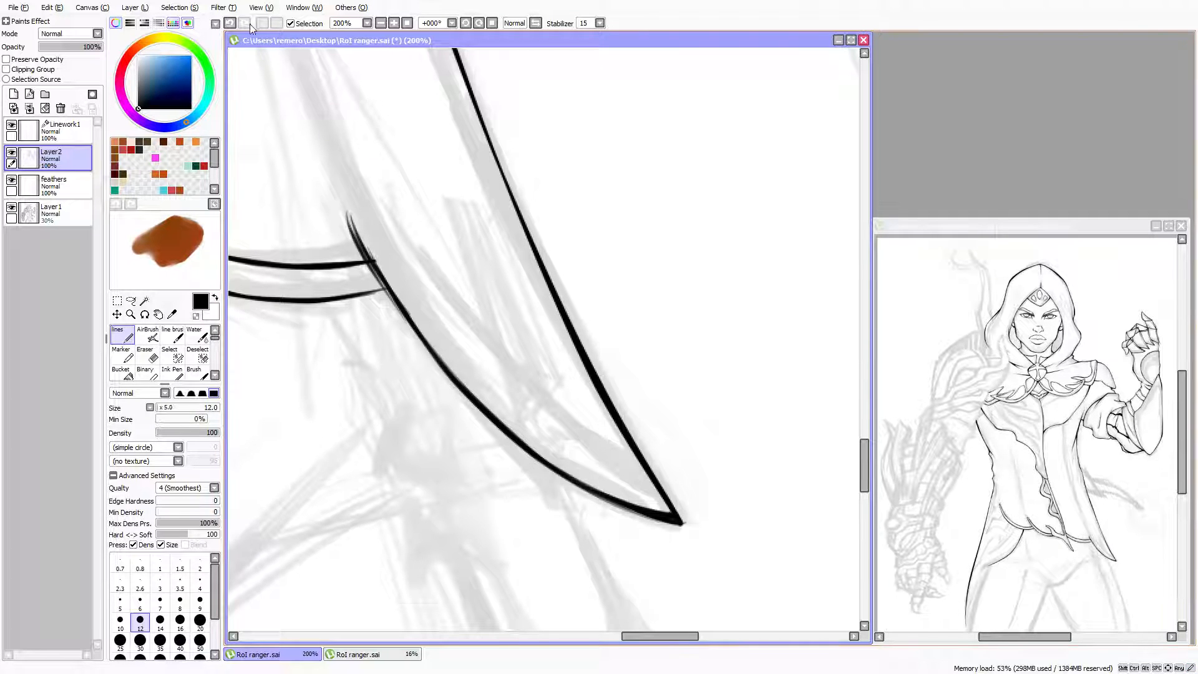
{"action": "left_click", "coordinate": [230, 23]}
{"action": "left_click", "coordinate": [230, 23]}
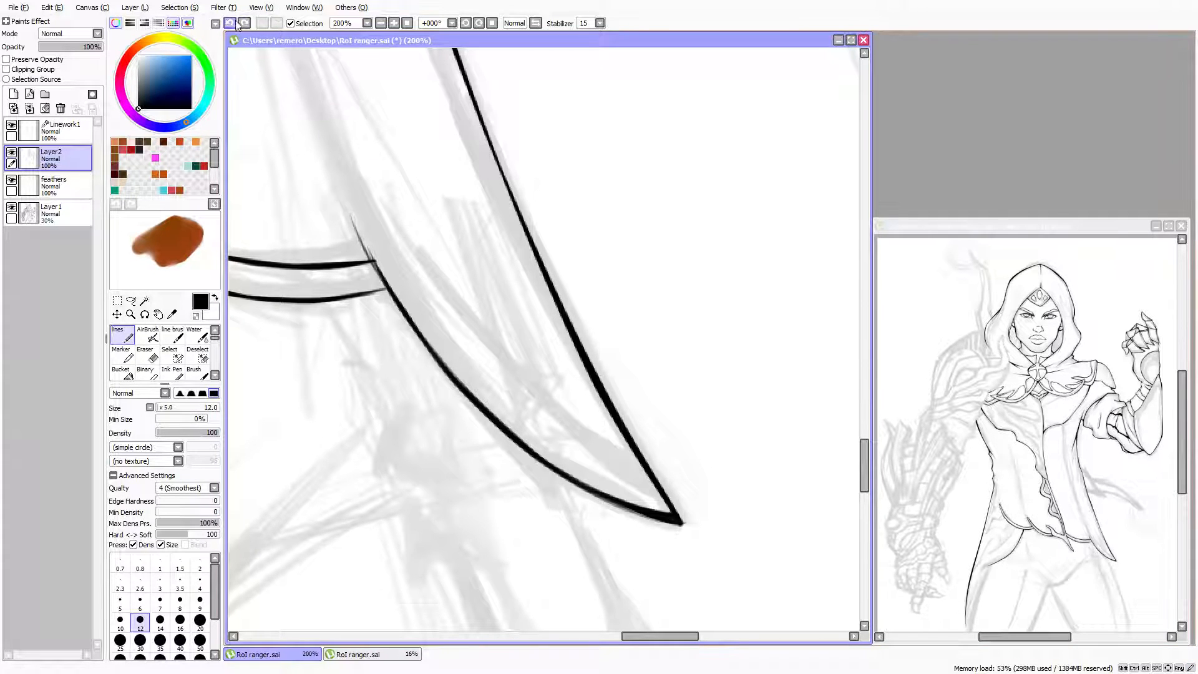
{"action": "left_click", "coordinate": [236, 23]}
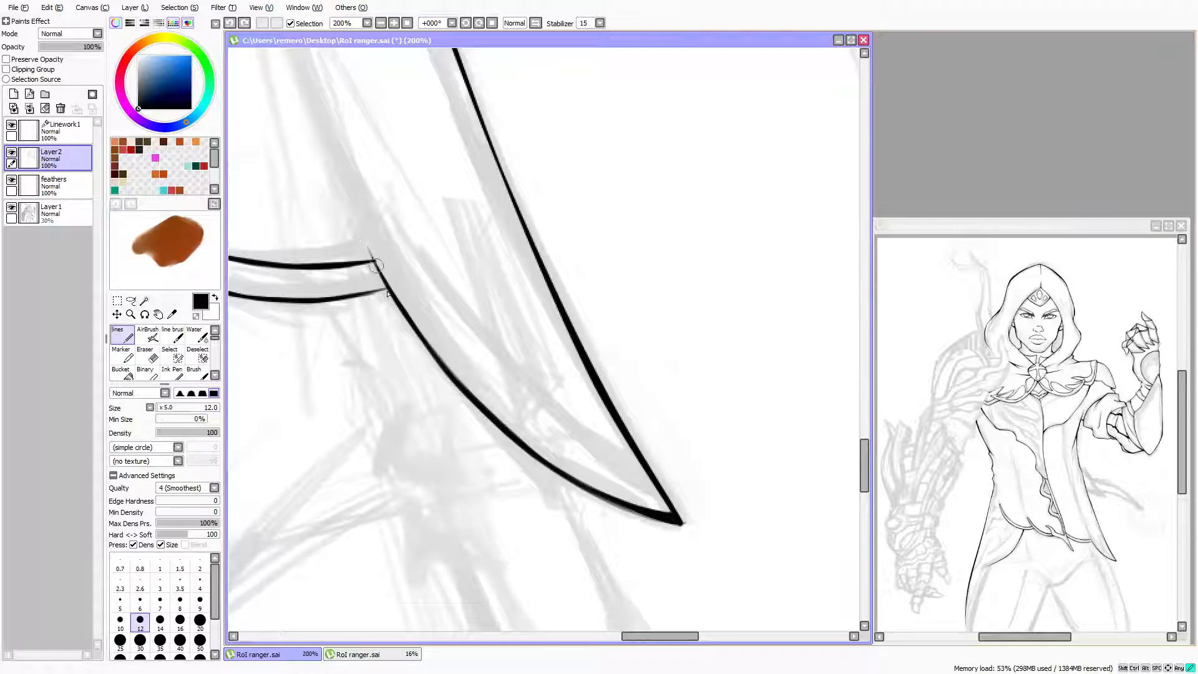
Extend the coat's curved inner edge up past the belt's end with the lines brush at size 12, and taper its tip with the eraser
{"action": "mouse_move", "coordinate": [353, 216]}
{"action": "left_mouse_down"}
{"action": "mouse_move", "coordinate": [390, 294]}
{"action": "mouse_move", "coordinate": [427, 317]}
{"action": "left_mouse_up"}
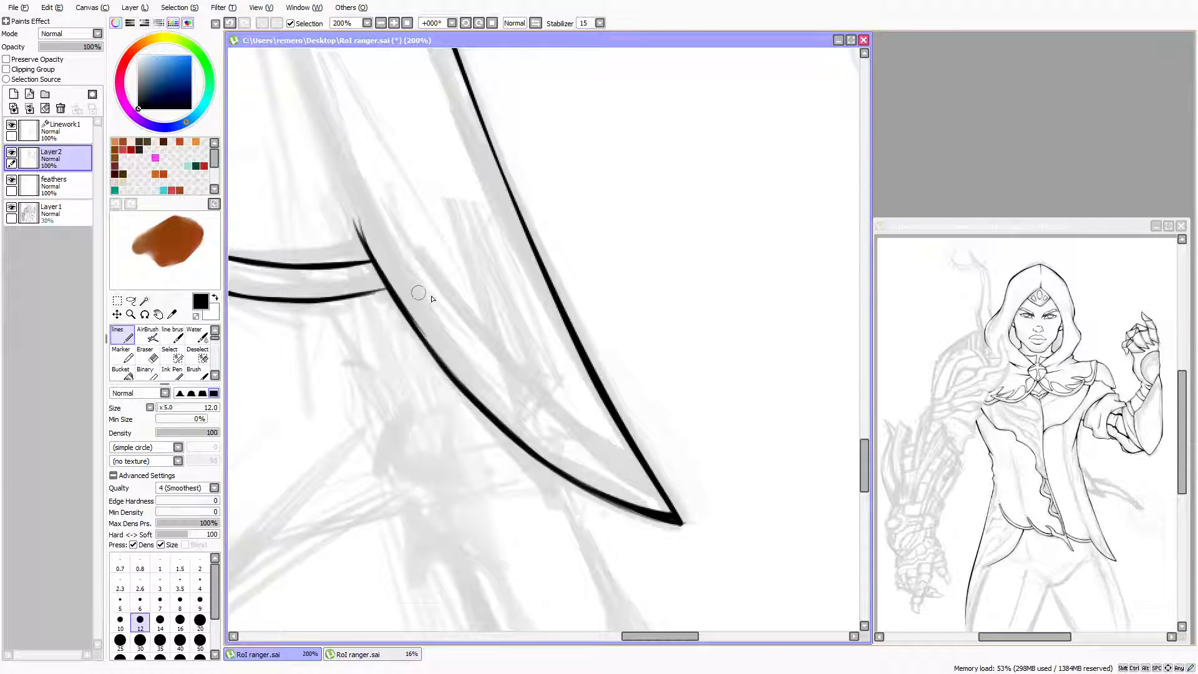
{"action": "left_click", "coordinate": [153, 357]}
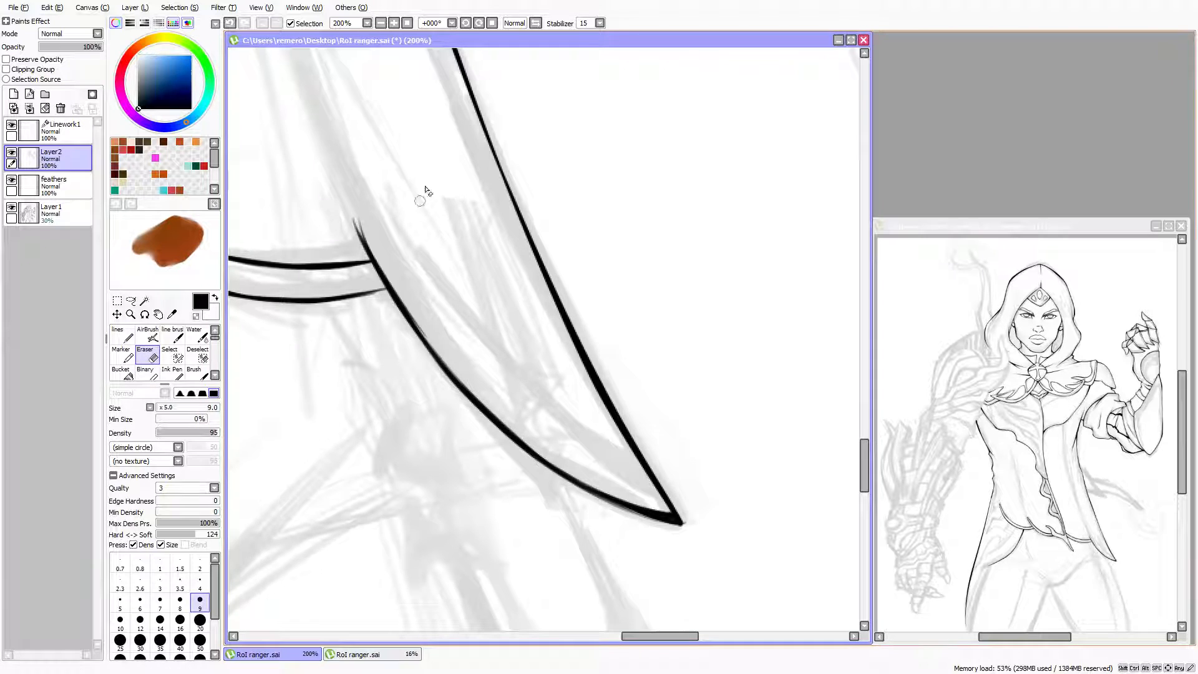
{"action": "mouse_move", "coordinate": [357, 209]}
{"action": "left_mouse_down"}
{"action": "mouse_move", "coordinate": [445, 351]}
{"action": "mouse_move", "coordinate": [368, 206]}
{"action": "mouse_move", "coordinate": [437, 344]}
{"action": "left_mouse_up"}
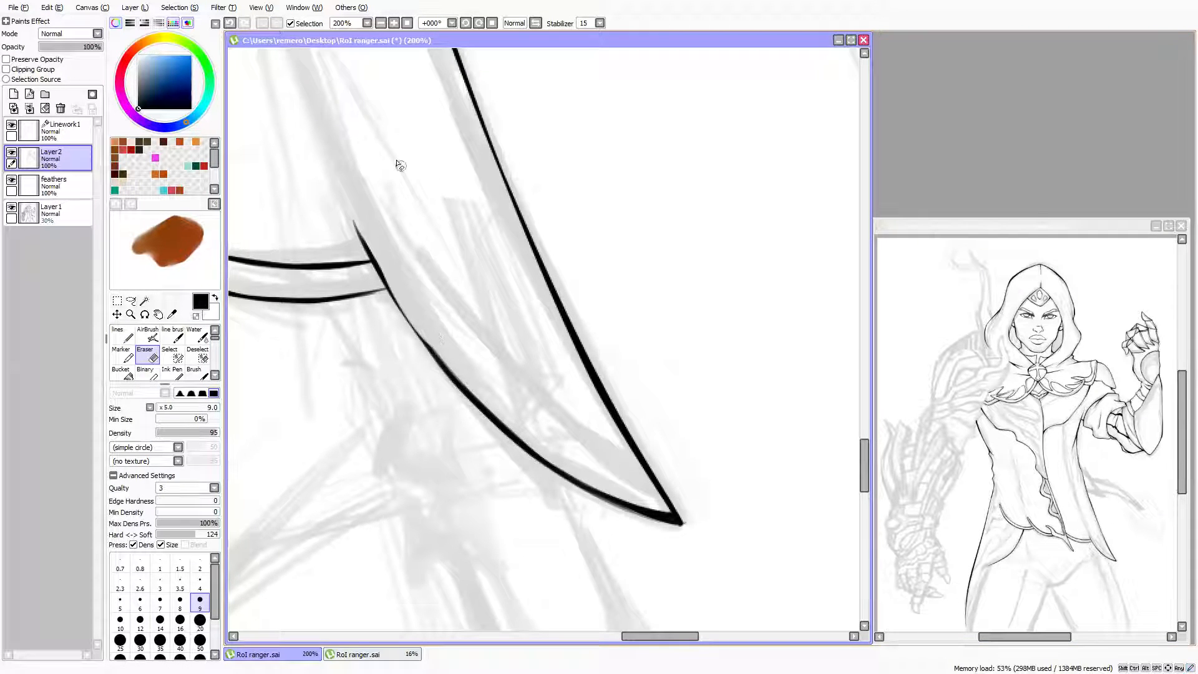
{"action": "left_click", "coordinate": [231, 24]}
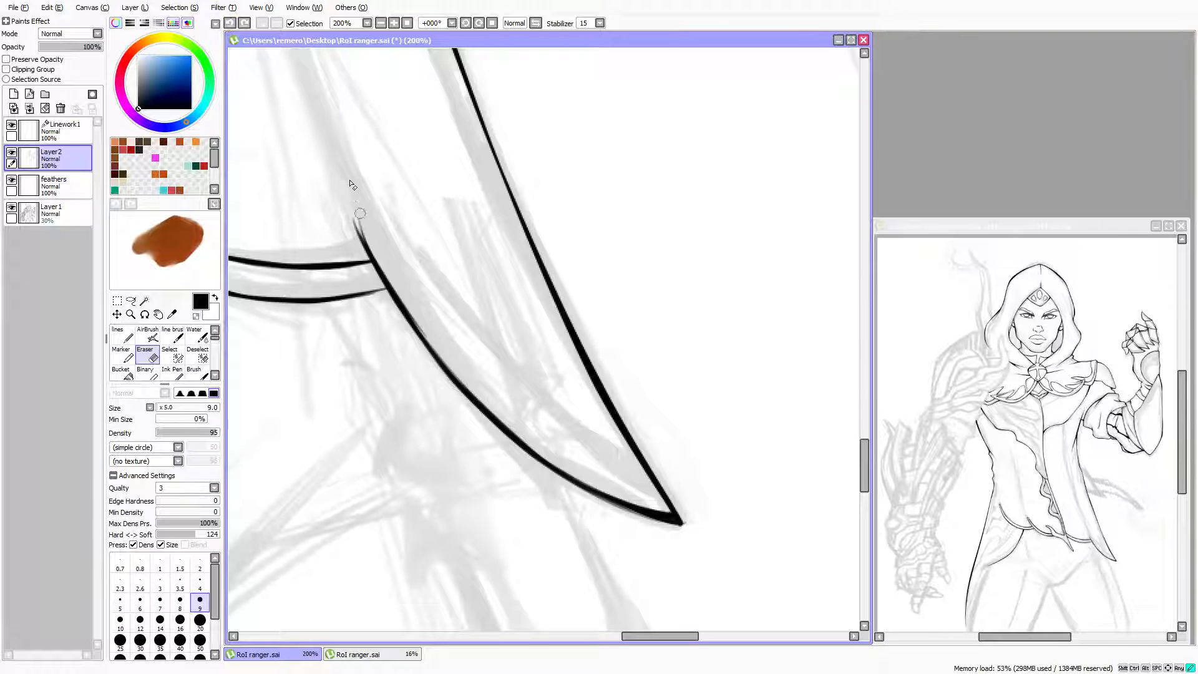
{"action": "mouse_move", "coordinate": [358, 212]}
{"action": "left_mouse_down"}
{"action": "mouse_move", "coordinate": [375, 259]}
{"action": "mouse_move", "coordinate": [370, 250]}
{"action": "left_mouse_up"}
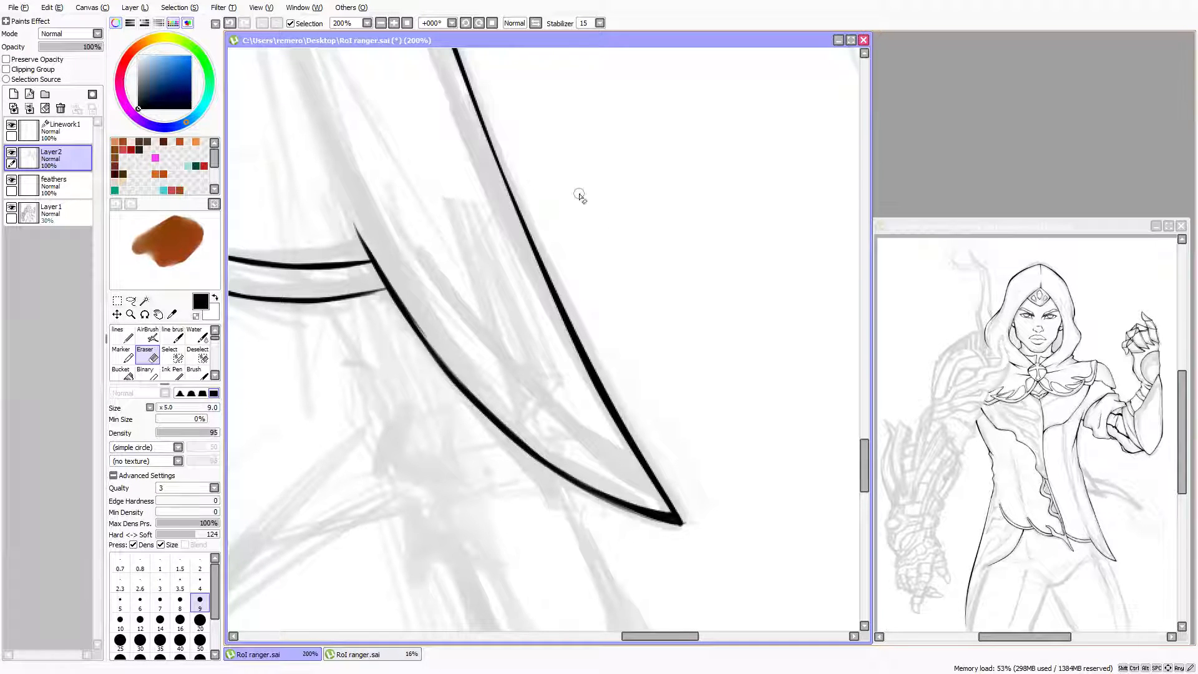
Thicken both belt lines where they meet the coat's curved edge with the lines brush at size 10, and erase the rough overlap along that edge
{"action": "scroll", "coordinate": [374, 274], "scroll_direction": "up", "scroll_amount": 2}
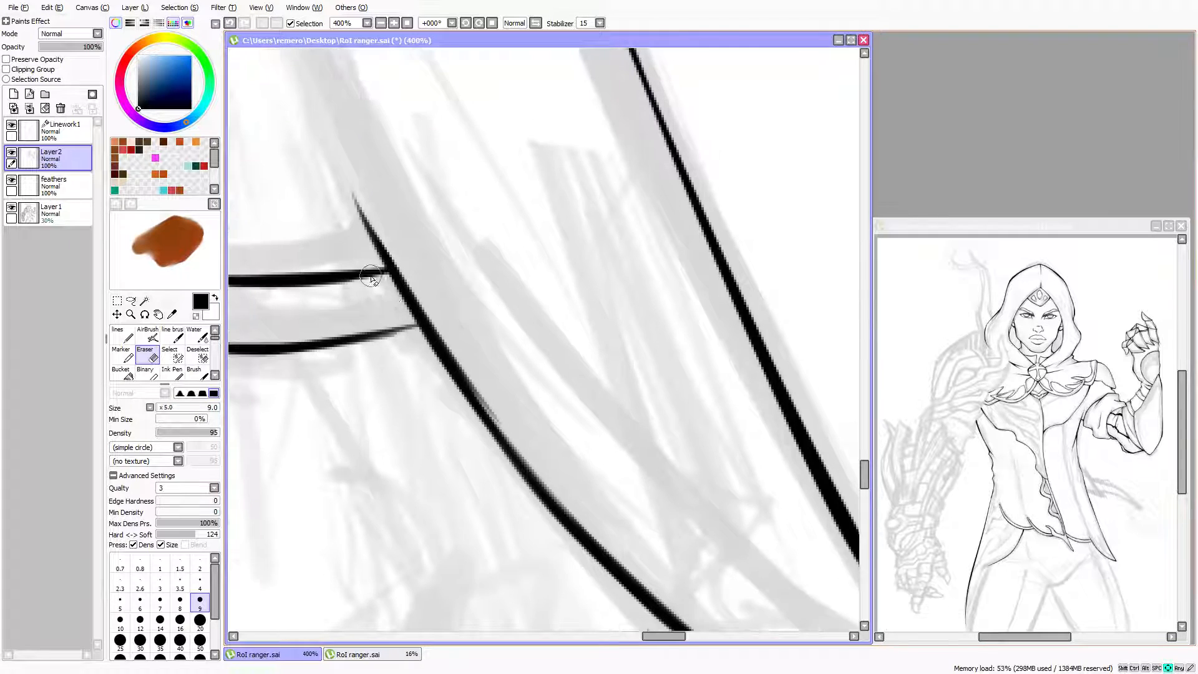
{"action": "key", "text": "Left"}
{"action": "left_click", "coordinate": [124, 334]}
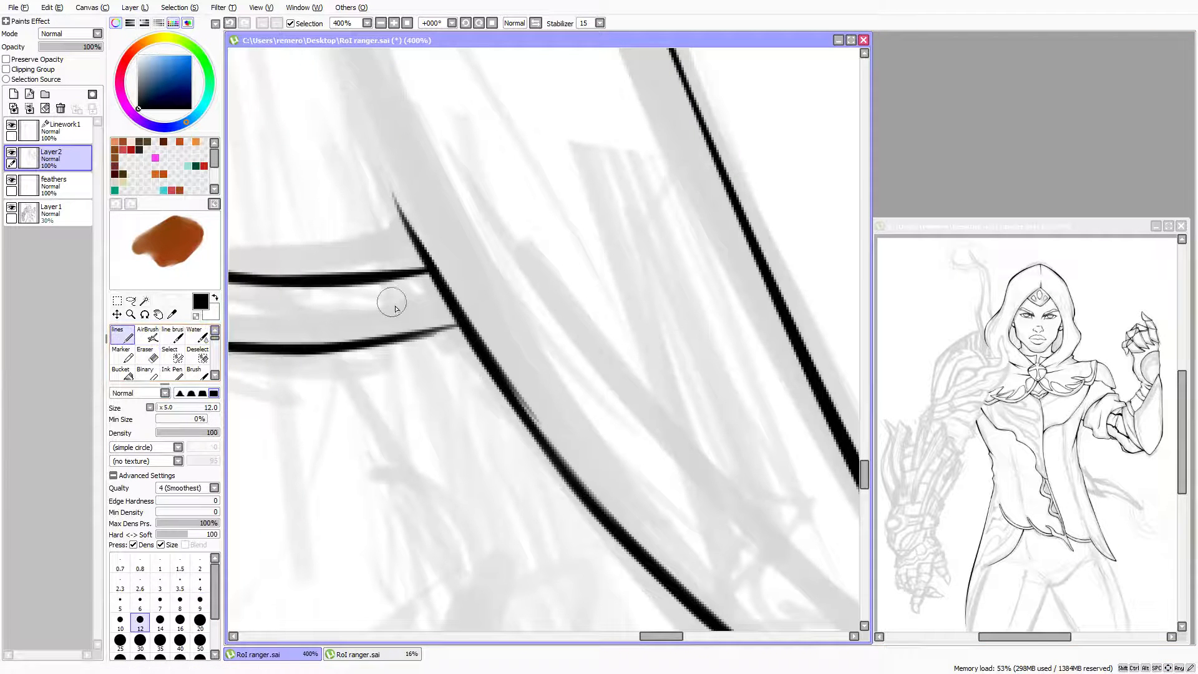
{"action": "key", "text": "bracketleft"}
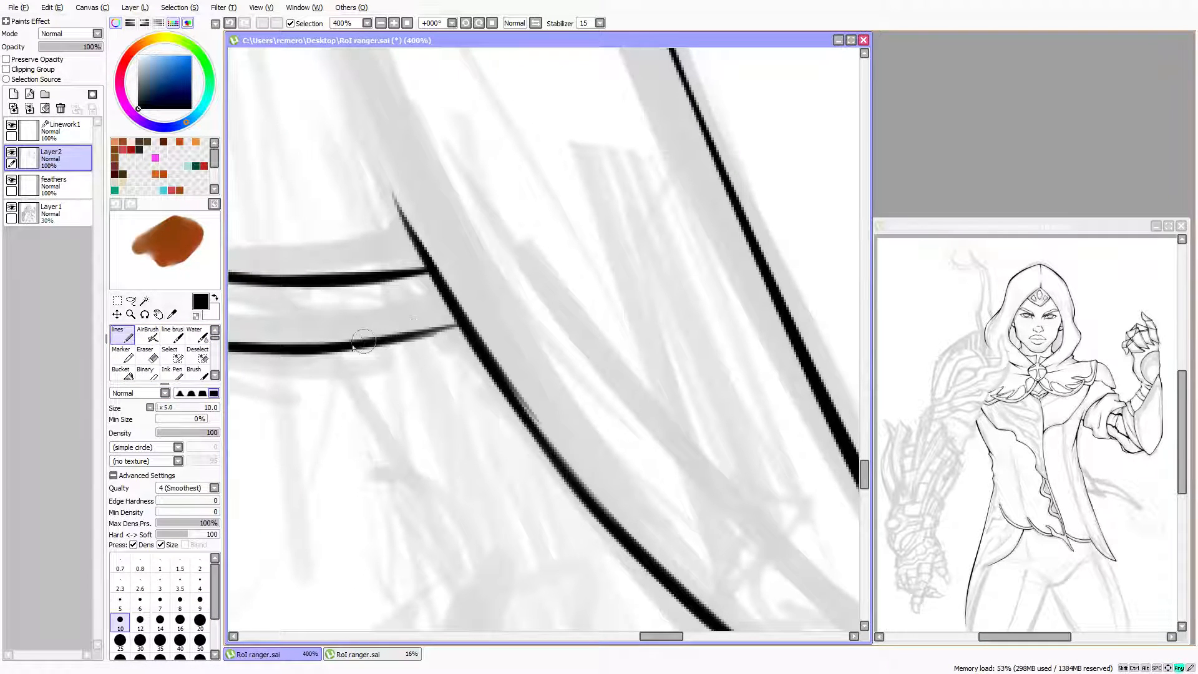
{"action": "mouse_move", "coordinate": [399, 344]}
{"action": "left_mouse_down"}
{"action": "mouse_move", "coordinate": [325, 348]}
{"action": "mouse_move", "coordinate": [479, 337]}
{"action": "mouse_move", "coordinate": [407, 340]}
{"action": "mouse_move", "coordinate": [471, 335]}
{"action": "mouse_move", "coordinate": [415, 339]}
{"action": "mouse_move", "coordinate": [462, 336]}
{"action": "left_mouse_up"}
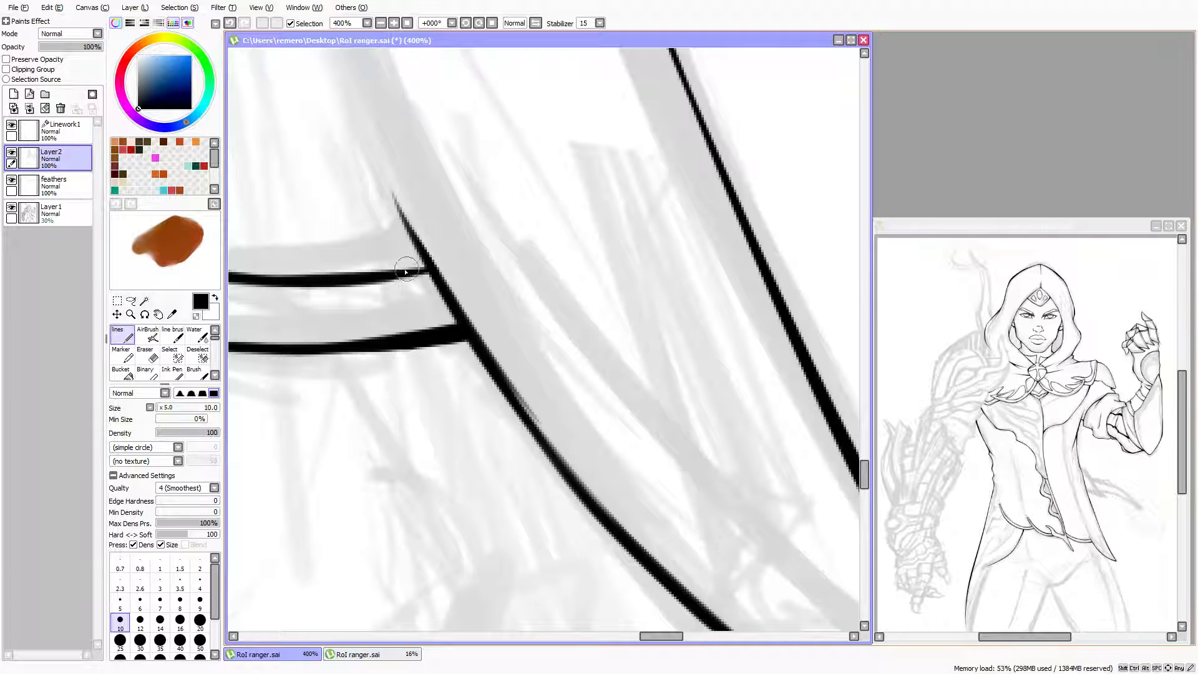
{"action": "mouse_move", "coordinate": [406, 271]}
{"action": "left_mouse_down"}
{"action": "mouse_move", "coordinate": [441, 269]}
{"action": "mouse_move", "coordinate": [360, 277]}
{"action": "mouse_move", "coordinate": [423, 270]}
{"action": "mouse_move", "coordinate": [363, 275]}
{"action": "mouse_move", "coordinate": [401, 276]}
{"action": "mouse_move", "coordinate": [381, 278]}
{"action": "mouse_move", "coordinate": [426, 224]}
{"action": "mouse_move", "coordinate": [459, 280]}
{"action": "mouse_move", "coordinate": [429, 224]}
{"action": "mouse_move", "coordinate": [475, 298]}
{"action": "mouse_move", "coordinate": [437, 237]}
{"action": "left_mouse_up"}
{"action": "key", "text": "e"}
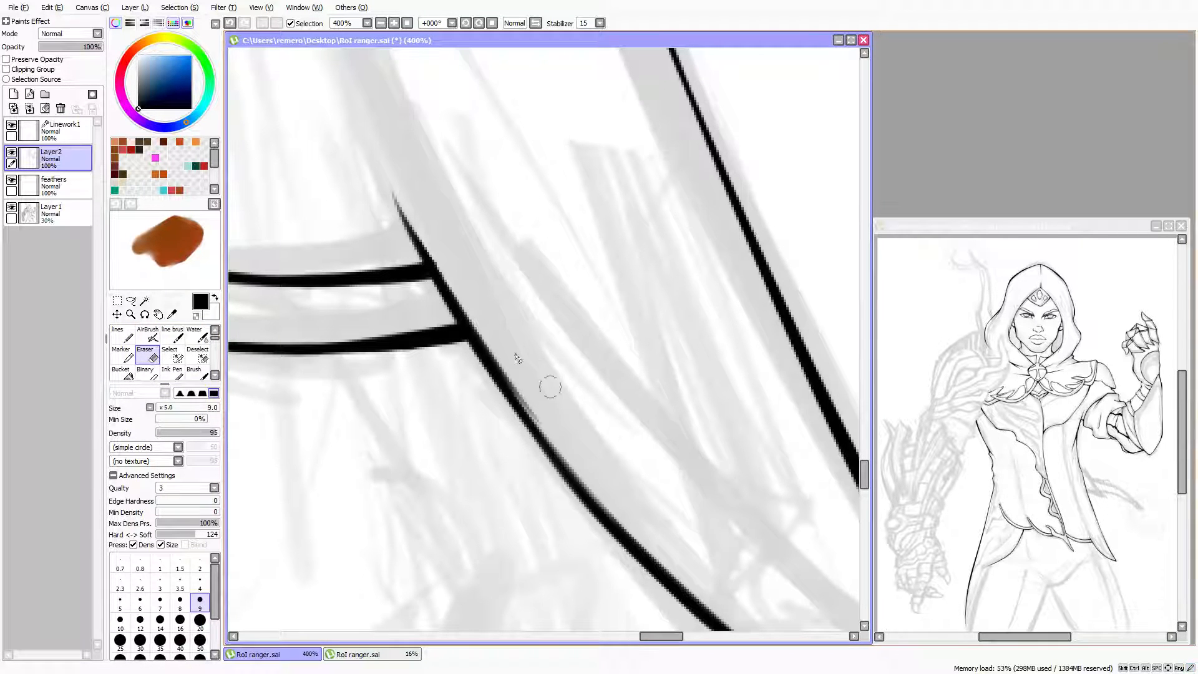
{"action": "mouse_move", "coordinate": [477, 295]}
{"action": "left_mouse_down"}
{"action": "mouse_move", "coordinate": [566, 443]}
{"action": "mouse_move", "coordinate": [524, 388]}
{"action": "left_mouse_up"}
Ink a second curve inside the coat's curved edge, running parallel to it toward the lower corner, with the lines brush at size 10
{"action": "scroll", "coordinate": [530, 300], "scroll_direction": "down", "scroll_amount": 5}
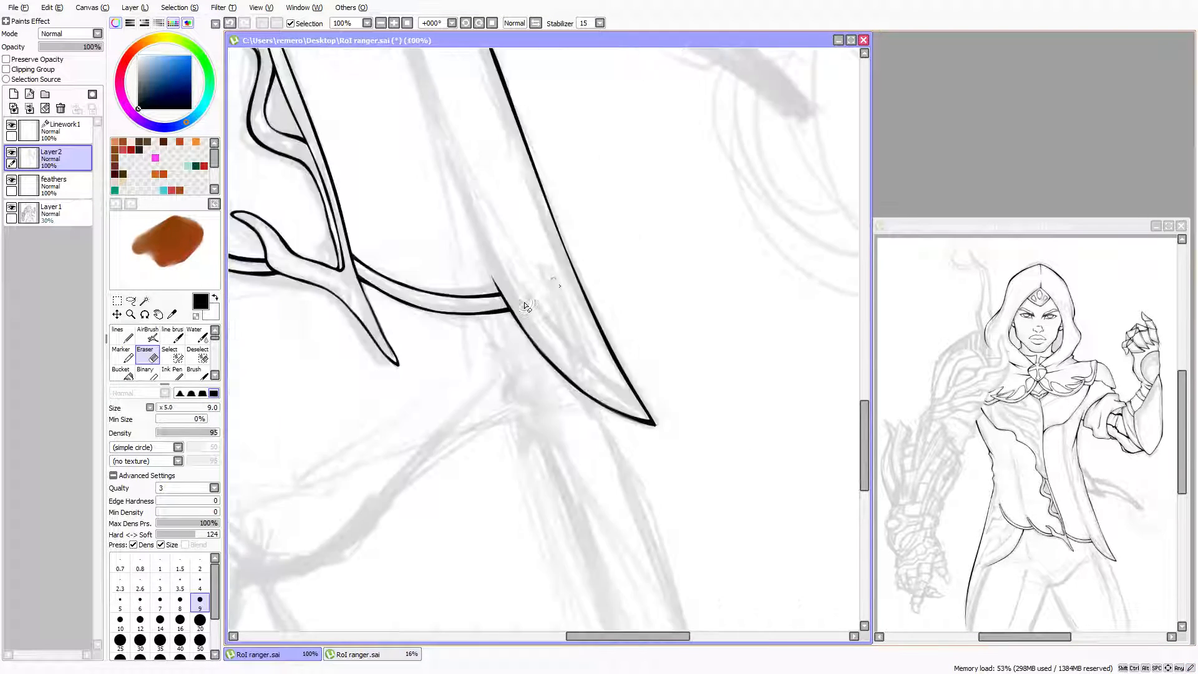
{"action": "scroll", "coordinate": [551, 285], "scroll_direction": "up", "scroll_amount": 4}
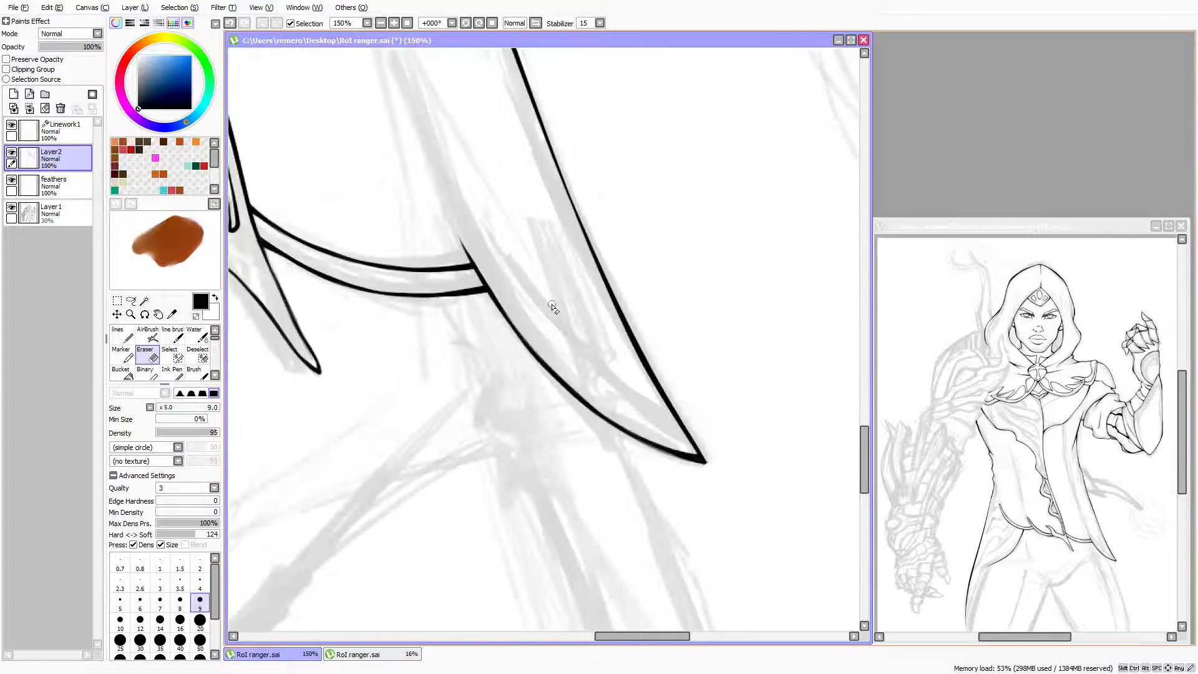
{"action": "key", "text": "Right"}
{"action": "key", "text": "Right"}
{"action": "key", "text": "Down"}
{"action": "key", "text": "Down"}
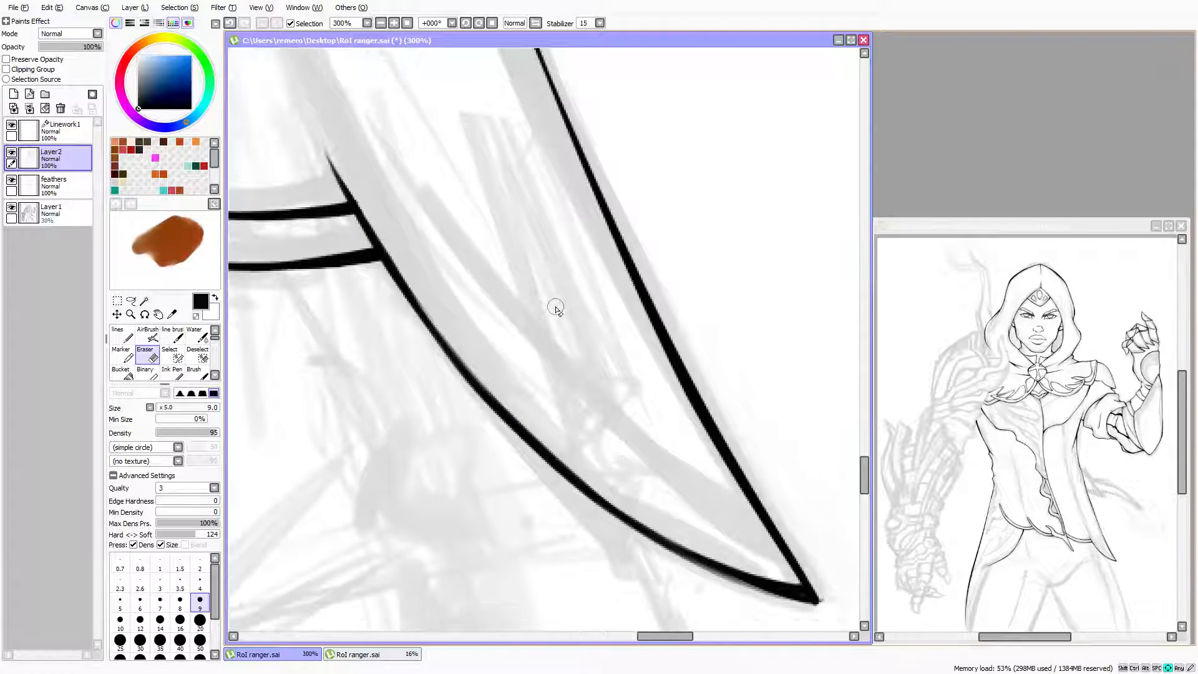
{"action": "key", "text": "n"}
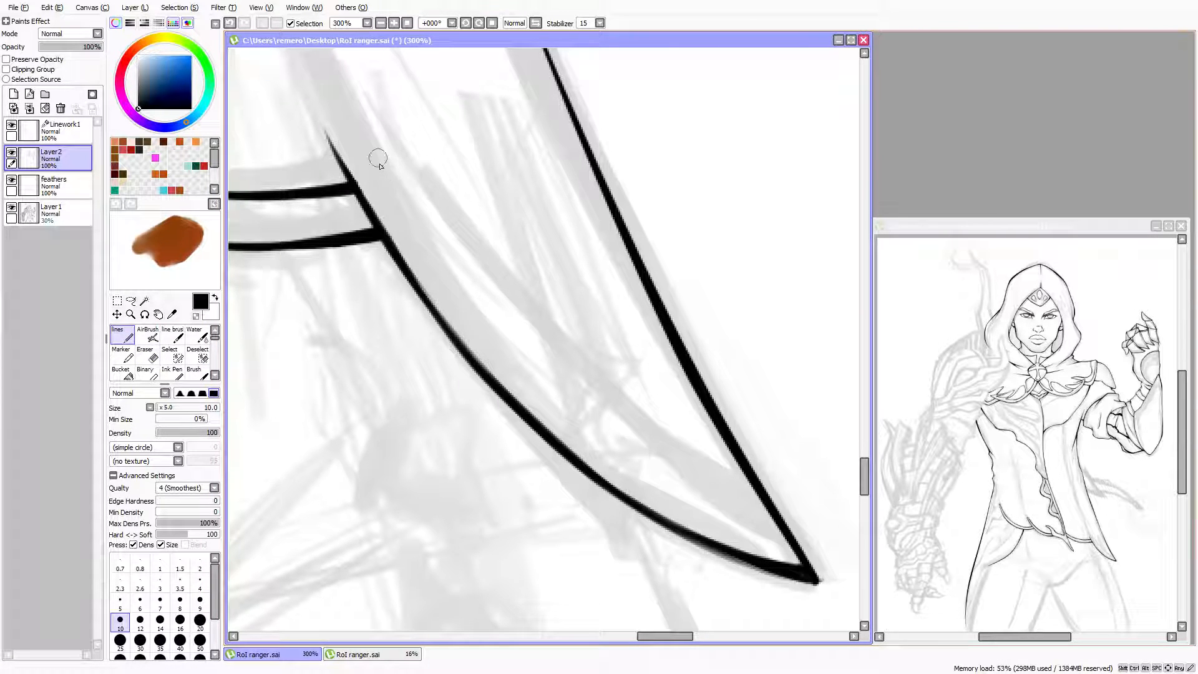
{"action": "mouse_move", "coordinate": [380, 152]}
{"action": "left_mouse_down"}
{"action": "mouse_move", "coordinate": [440, 256]}
{"action": "mouse_move", "coordinate": [528, 359]}
{"action": "left_mouse_up"}
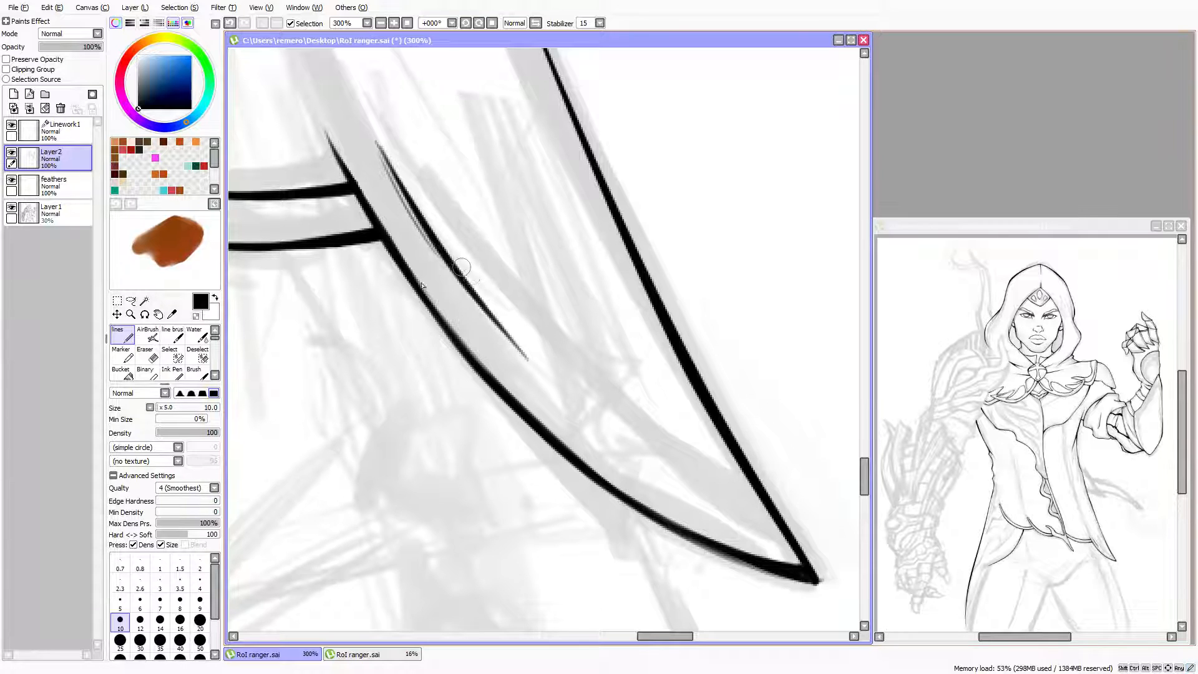
{"action": "left_click_drag", "start_coordinate": [450, 261], "coordinate": [576, 397]}
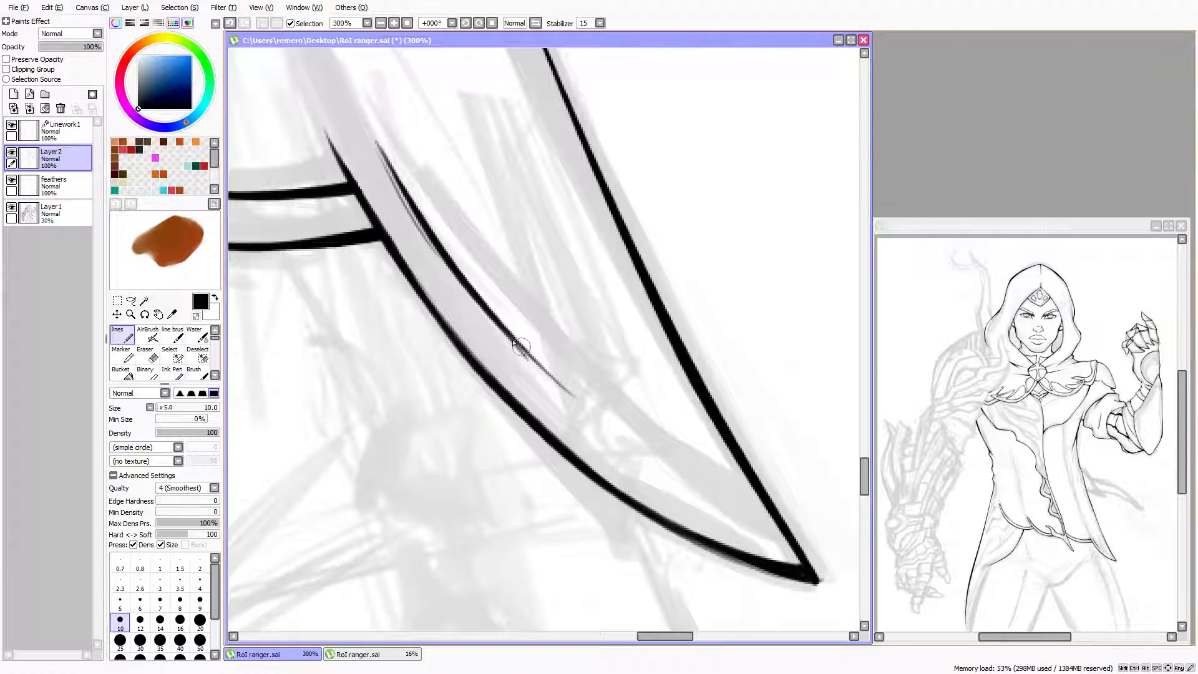
{"action": "left_click_drag", "start_coordinate": [499, 319], "coordinate": [578, 397]}
{"action": "left_click_drag", "start_coordinate": [497, 317], "coordinate": [690, 472]}
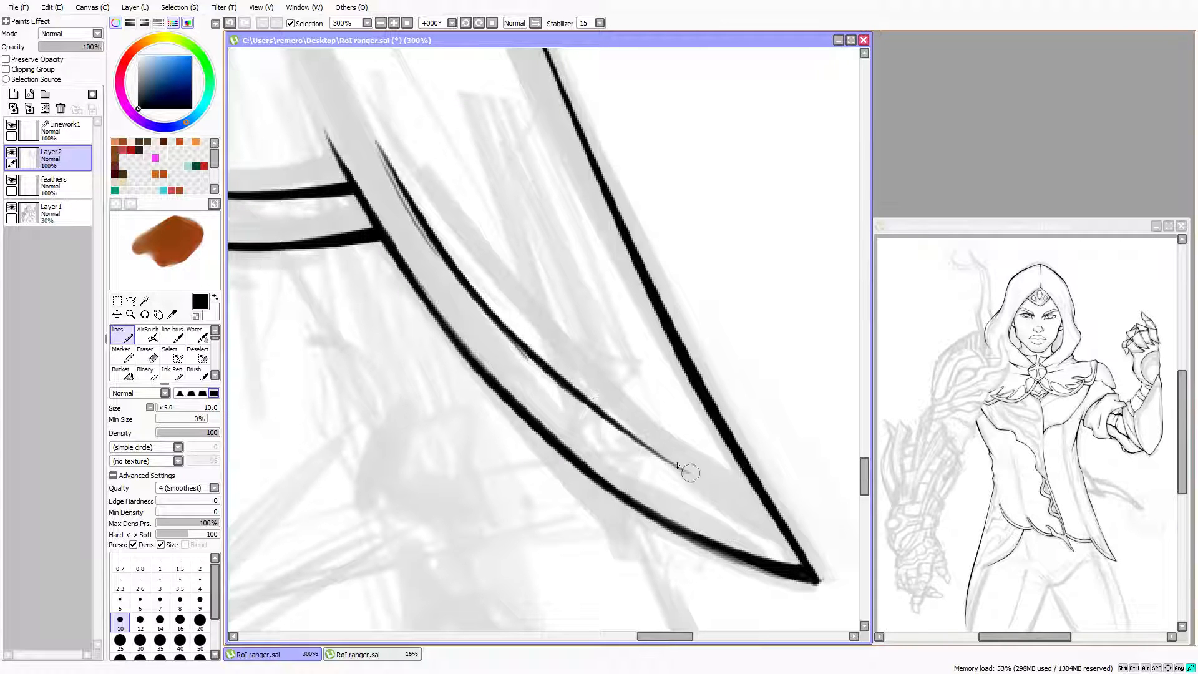
Continue the second curve until it meets the coat's outer edge above the corner, and erase what overshoots that edge
{"action": "left_click_drag", "start_coordinate": [537, 357], "coordinate": [771, 511]}
{"action": "left_click_drag", "start_coordinate": [656, 445], "coordinate": [755, 499]}
{"action": "left_click_drag", "start_coordinate": [669, 462], "coordinate": [763, 506]}
{"action": "left_click_drag", "start_coordinate": [703, 475], "coordinate": [791, 532]}
{"action": "mouse_move", "coordinate": [745, 492]}
{"action": "left_mouse_down"}
{"action": "mouse_move", "coordinate": [820, 556]}
{"action": "mouse_move", "coordinate": [788, 509]}
{"action": "mouse_move", "coordinate": [828, 562]}
{"action": "left_mouse_up"}
{"action": "key", "text": "e"}
{"action": "left_click_drag", "start_coordinate": [788, 511], "coordinate": [822, 562]}
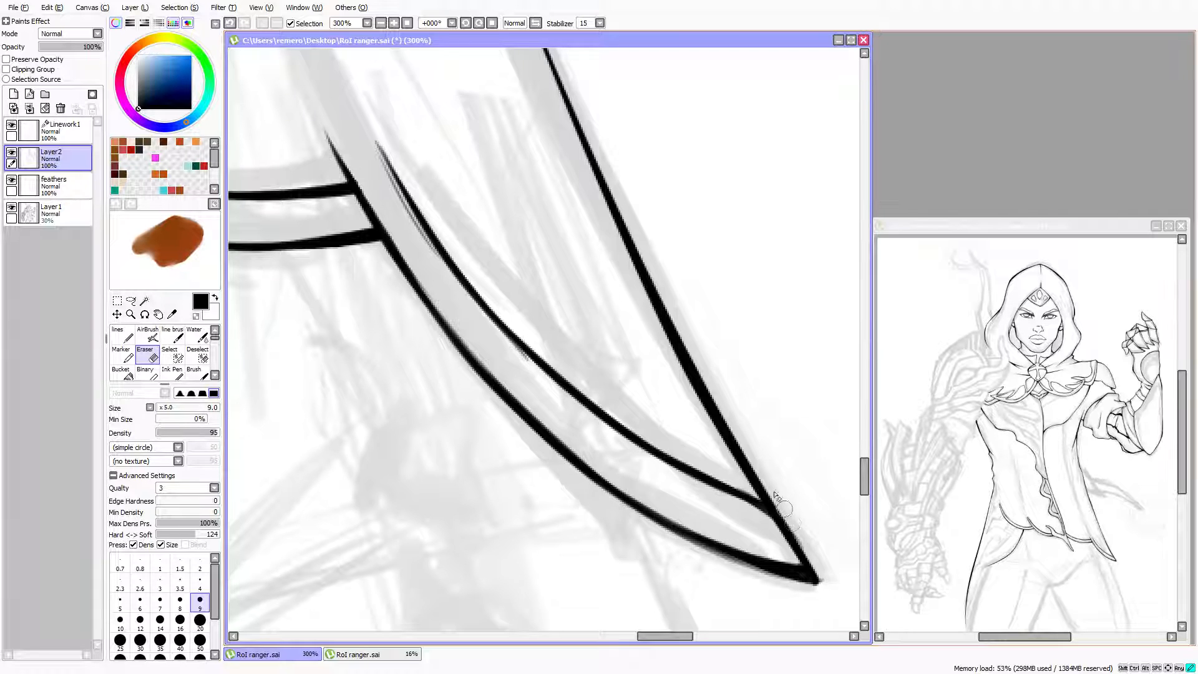
{"action": "mouse_move", "coordinate": [784, 507]}
{"action": "left_mouse_down"}
{"action": "mouse_move", "coordinate": [825, 561]}
{"action": "mouse_move", "coordinate": [827, 587]}
{"action": "mouse_move", "coordinate": [820, 564]}
{"action": "left_mouse_up"}
Erase the stray double lines along the second curve and re-ink its upper end as a clean taper with the lines brush at size 10
{"action": "scroll", "coordinate": [687, 412], "scroll_direction": "up", "scroll_amount": 3}
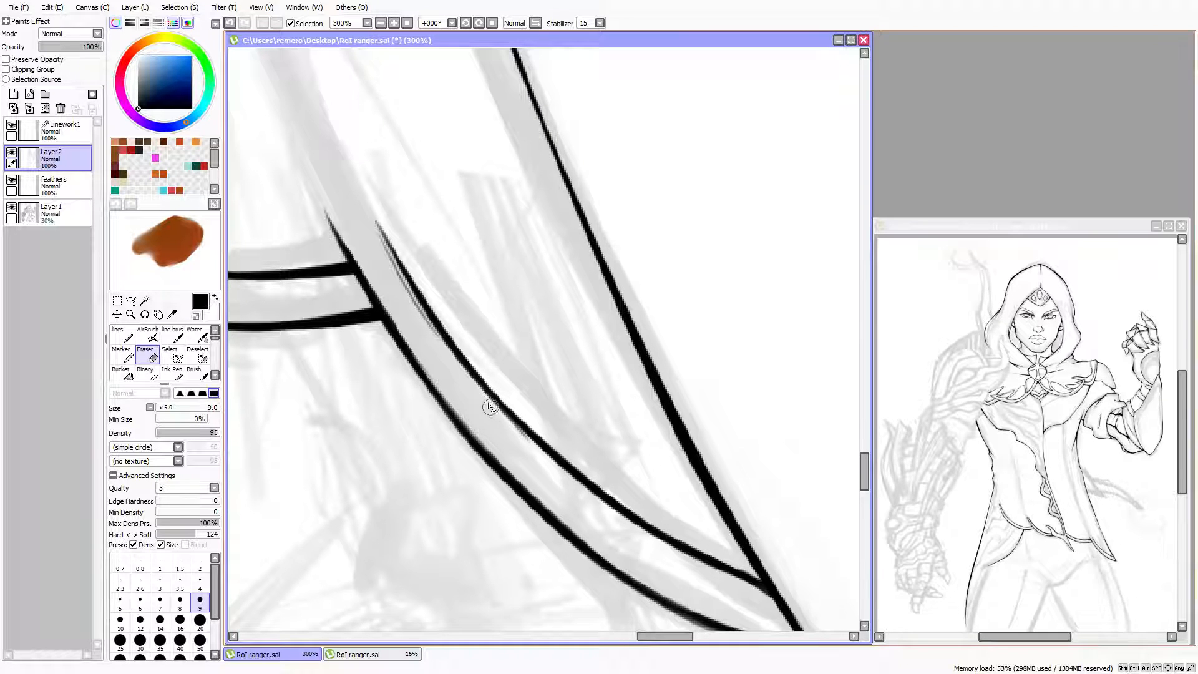
{"action": "mouse_move", "coordinate": [486, 423]}
{"action": "left_mouse_down"}
{"action": "mouse_move", "coordinate": [521, 439]}
{"action": "mouse_move", "coordinate": [469, 388]}
{"action": "mouse_move", "coordinate": [531, 450]}
{"action": "mouse_move", "coordinate": [477, 399]}
{"action": "mouse_move", "coordinate": [521, 456]}
{"action": "left_mouse_up"}
{"action": "scroll", "coordinate": [520, 461], "scroll_direction": "up", "scroll_amount": 2}
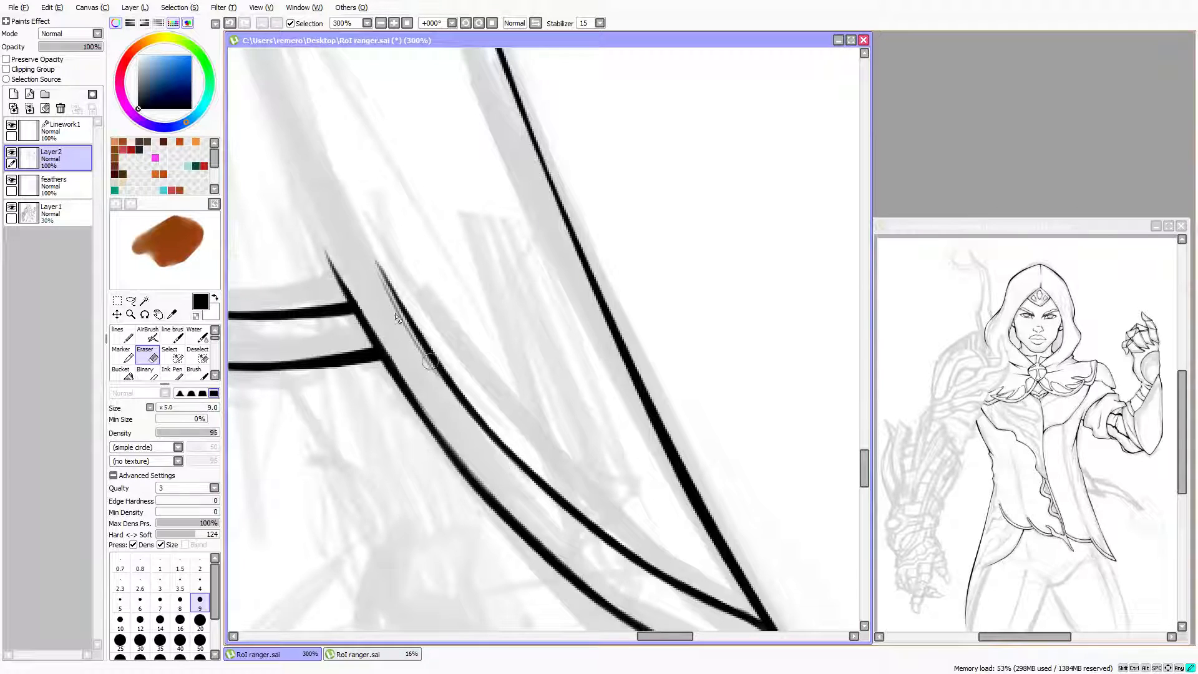
{"action": "mouse_move", "coordinate": [397, 332]}
{"action": "left_mouse_down"}
{"action": "mouse_move", "coordinate": [377, 289]}
{"action": "mouse_move", "coordinate": [414, 350]}
{"action": "mouse_move", "coordinate": [366, 266]}
{"action": "mouse_move", "coordinate": [450, 395]}
{"action": "mouse_move", "coordinate": [375, 272]}
{"action": "left_mouse_up"}
{"action": "key", "text": "n"}
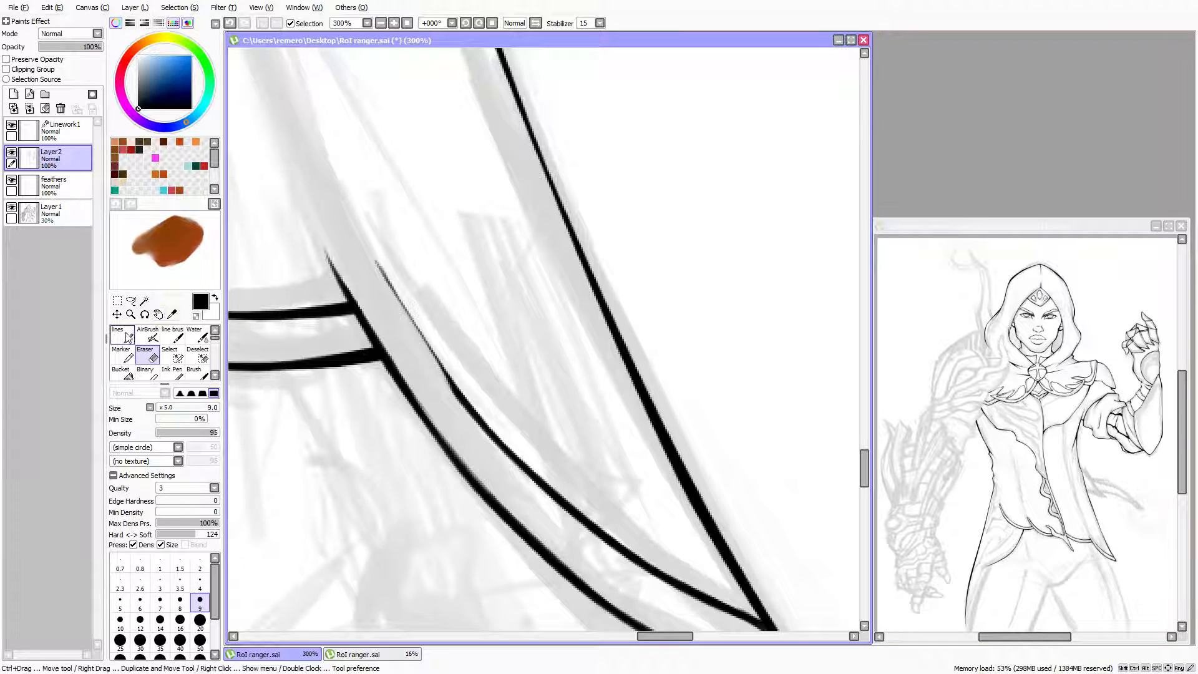
{"action": "mouse_move", "coordinate": [381, 274]}
{"action": "left_mouse_down"}
{"action": "mouse_move", "coordinate": [450, 383]}
{"action": "mouse_move", "coordinate": [439, 359]}
{"action": "left_mouse_up"}
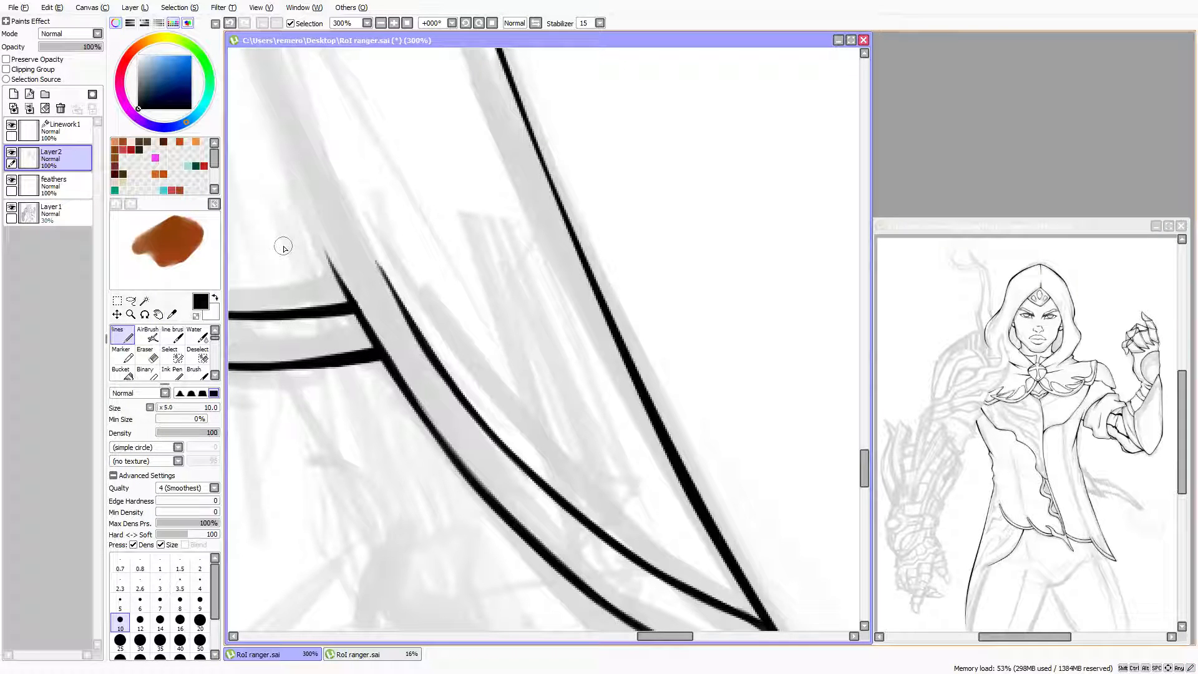
On the Linework1 layer, draw a size 7 curve down the coat's front from below the cape to the belt's end, and adjust its lower control point
{"action": "scroll", "coordinate": [290, 187], "scroll_direction": "down", "scroll_amount": 2}
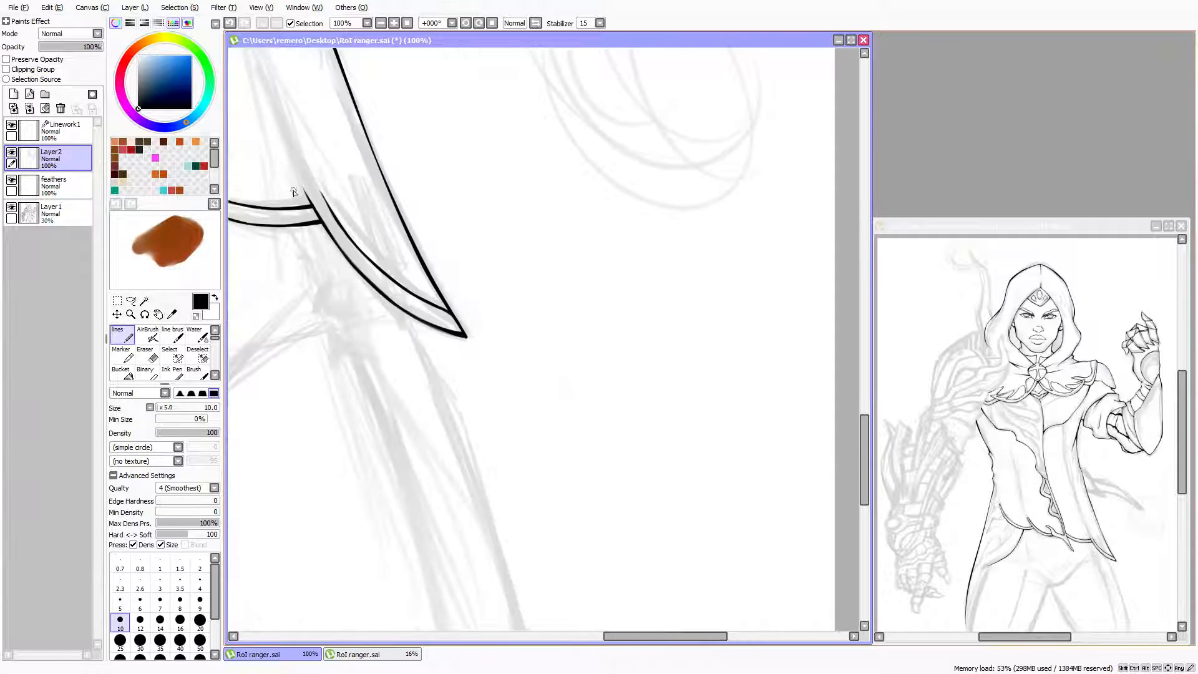
{"action": "scroll", "coordinate": [346, 200], "scroll_direction": "left", "scroll_amount": 5}
{"action": "scroll", "coordinate": [412, 171], "scroll_direction": "up", "scroll_amount": 5}
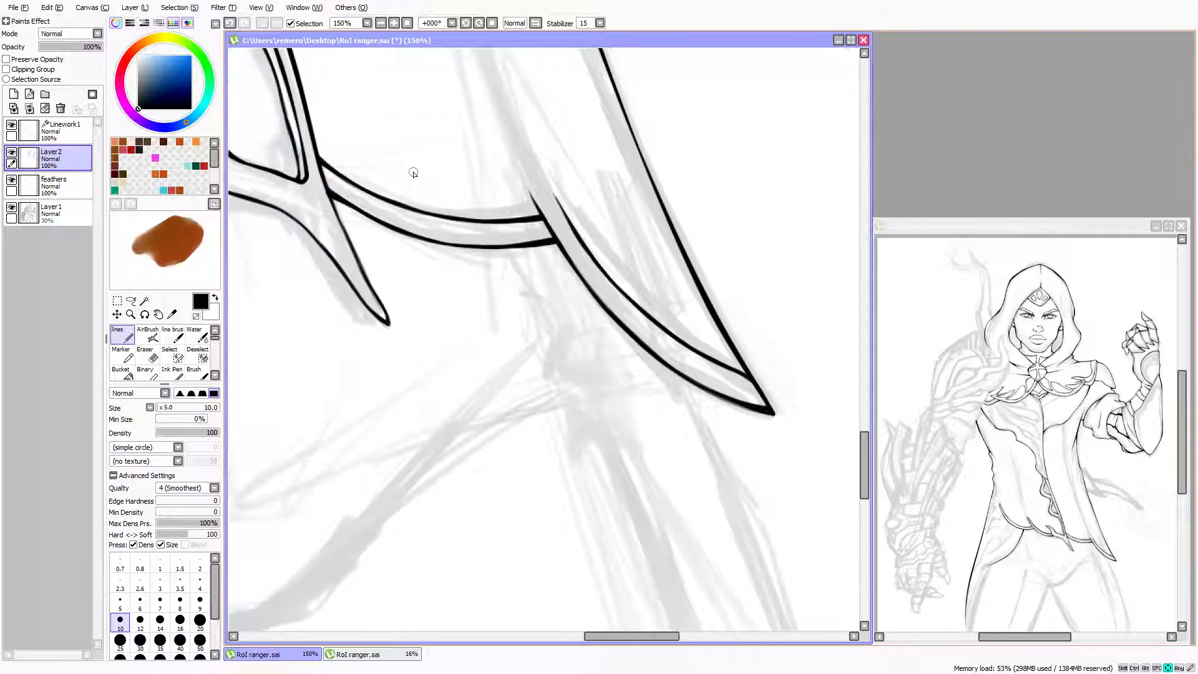
{"action": "scroll", "coordinate": [412, 172], "scroll_direction": "down", "scroll_amount": 2}
{"action": "scroll", "coordinate": [406, 174], "scroll_direction": "up", "scroll_amount": 6}
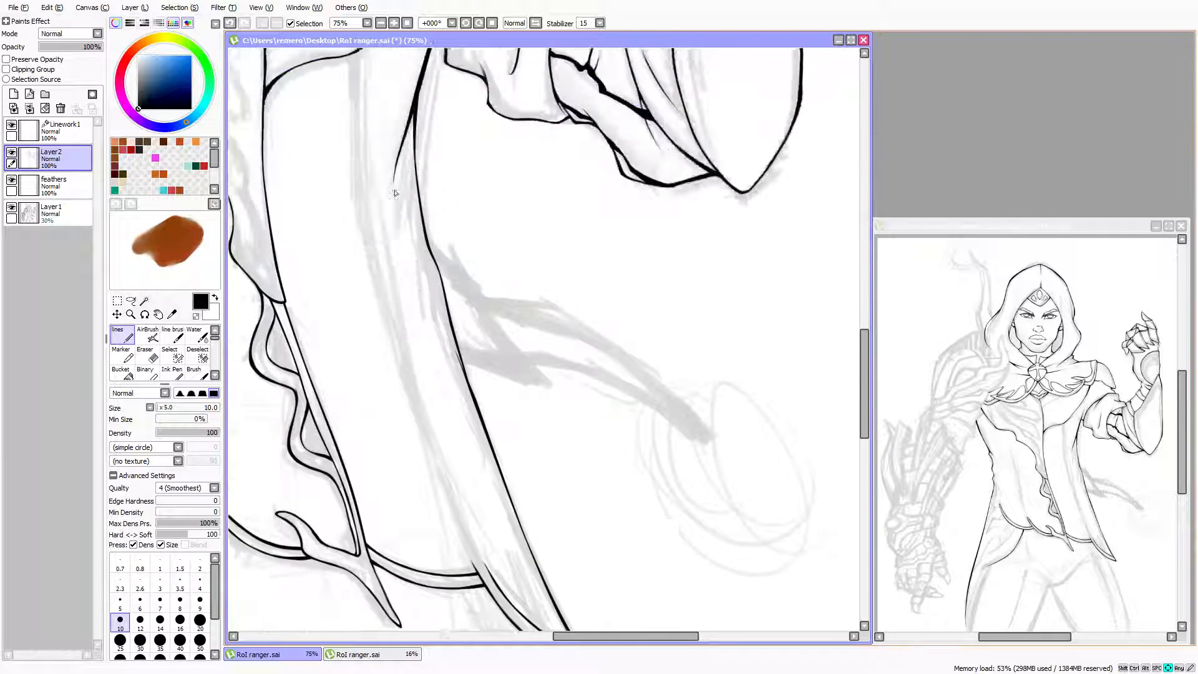
{"action": "scroll", "coordinate": [401, 221], "scroll_direction": "down", "scroll_amount": 1}
{"action": "scroll", "coordinate": [401, 219], "scroll_direction": "left", "scroll_amount": 1}
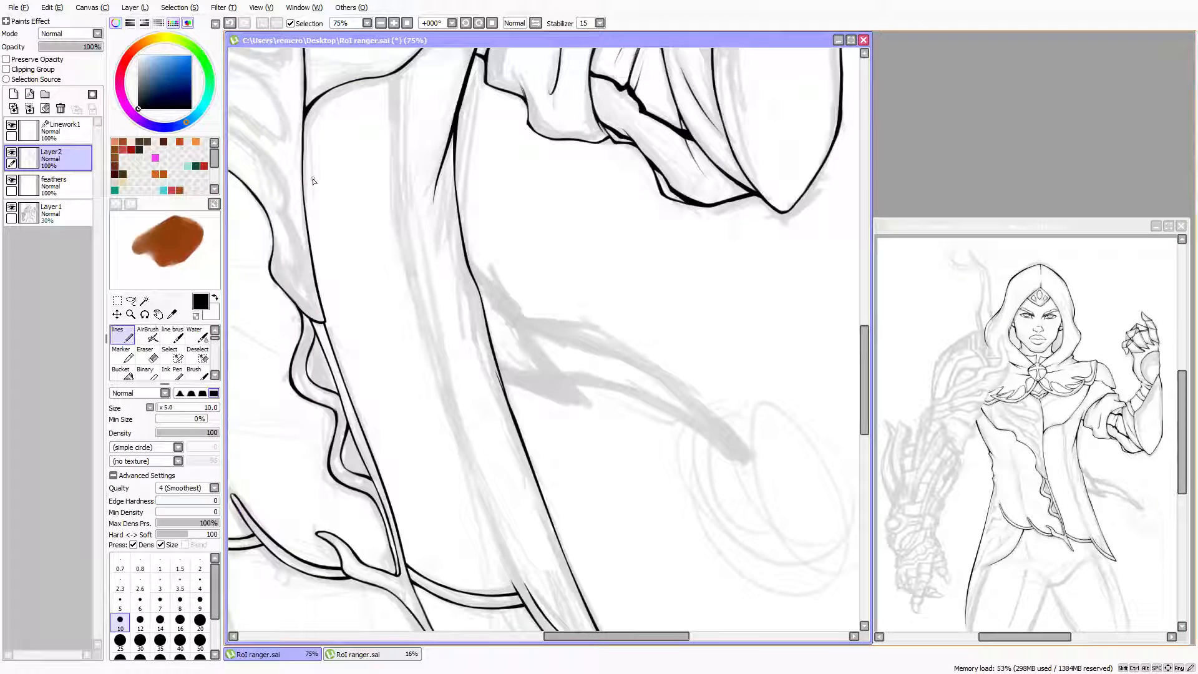
{"action": "left_click", "coordinate": [63, 132]}
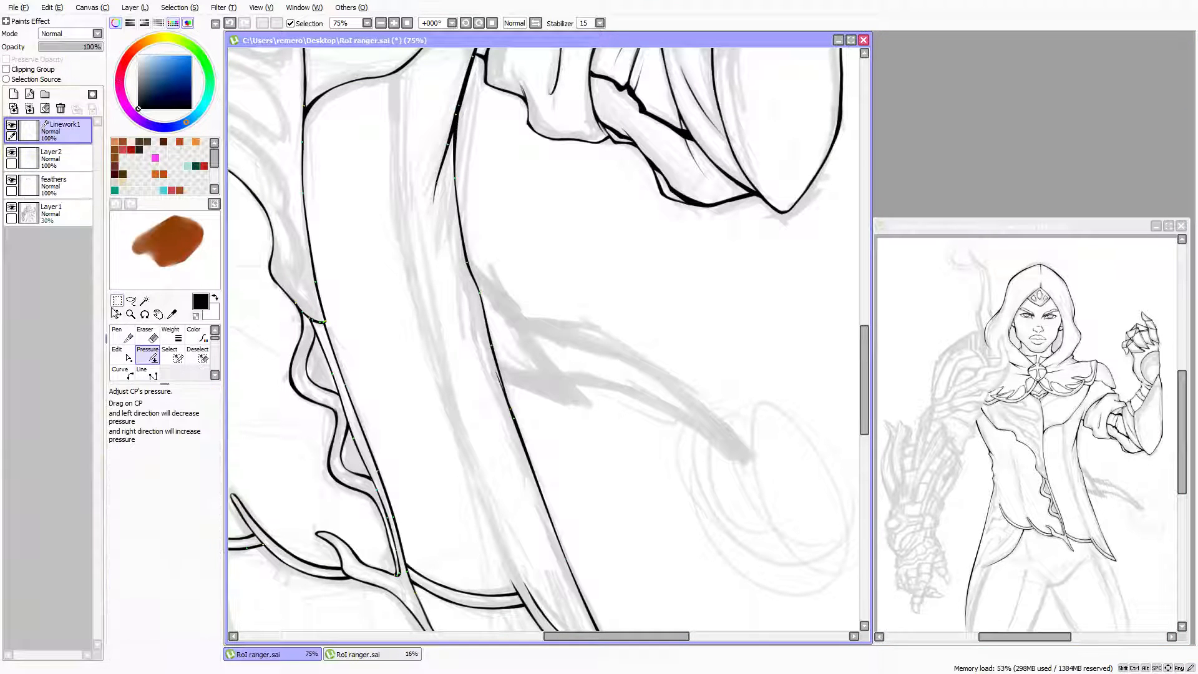
{"action": "left_click", "coordinate": [122, 374]}
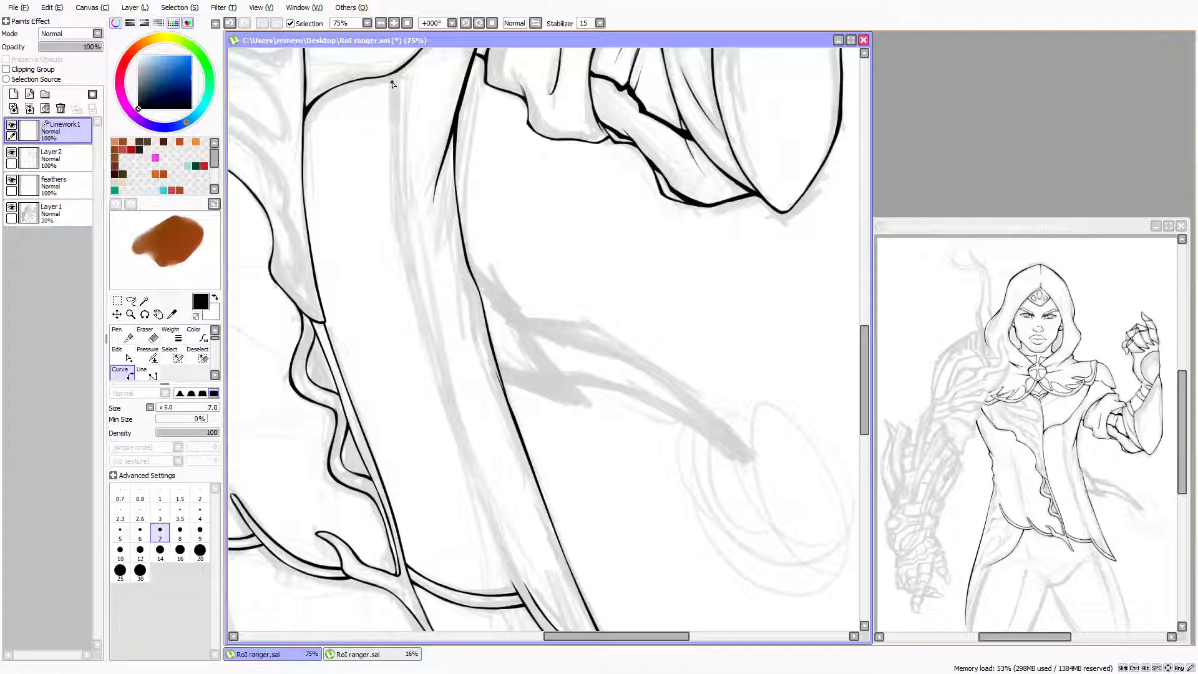
{"action": "mouse_move", "coordinate": [389, 111]}
{"action": "left_mouse_down"}
{"action": "mouse_move", "coordinate": [412, 298]}
{"action": "mouse_move", "coordinate": [466, 474]}
{"action": "mouse_move", "coordinate": [504, 520]}
{"action": "mouse_move", "coordinate": [488, 519]}
{"action": "mouse_move", "coordinate": [505, 573]}
{"action": "left_mouse_up"}
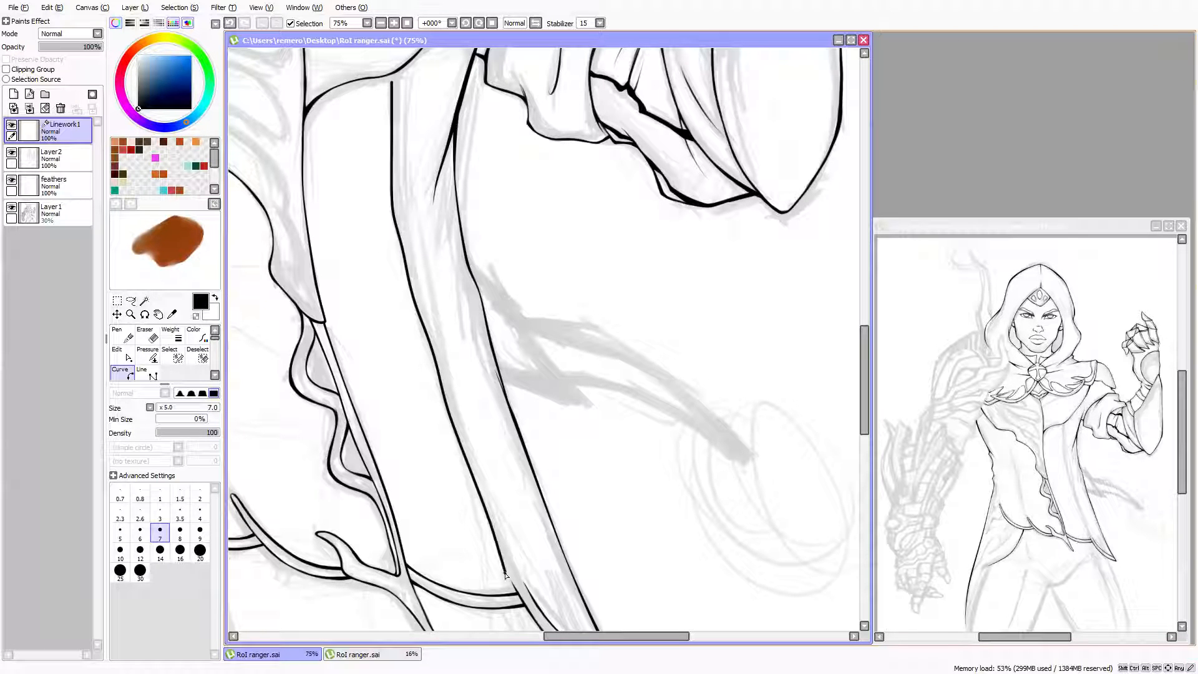
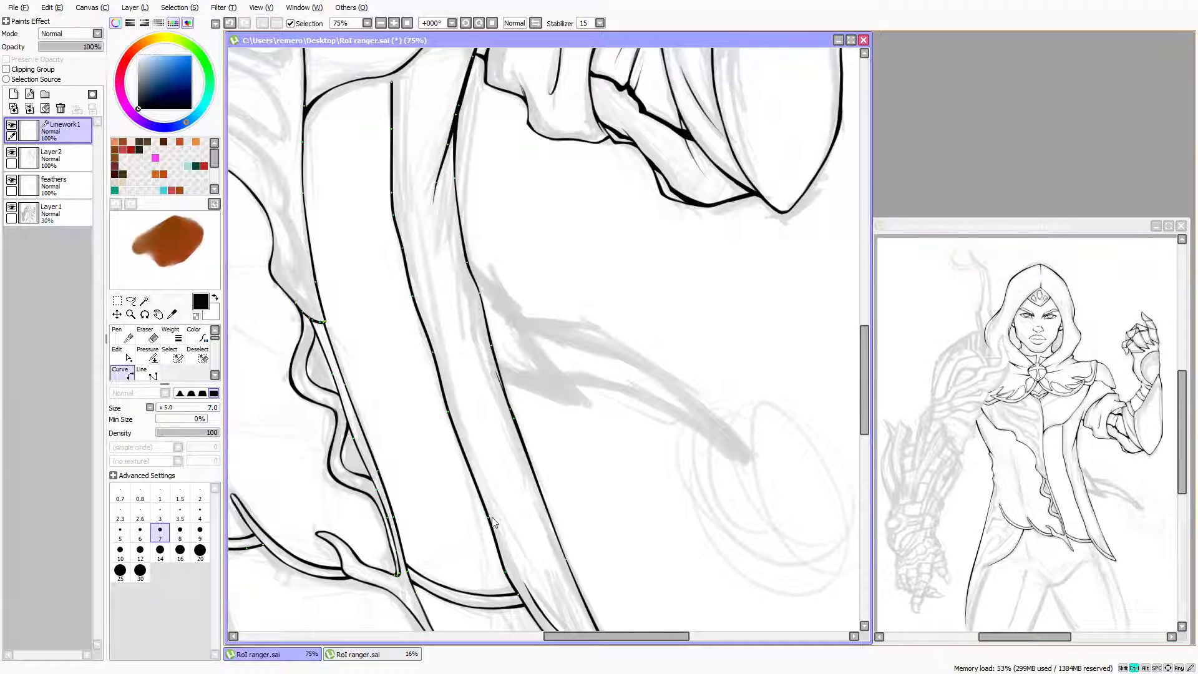
{"action": "left_click_drag", "start_coordinate": [490, 519], "coordinate": [486, 520]}
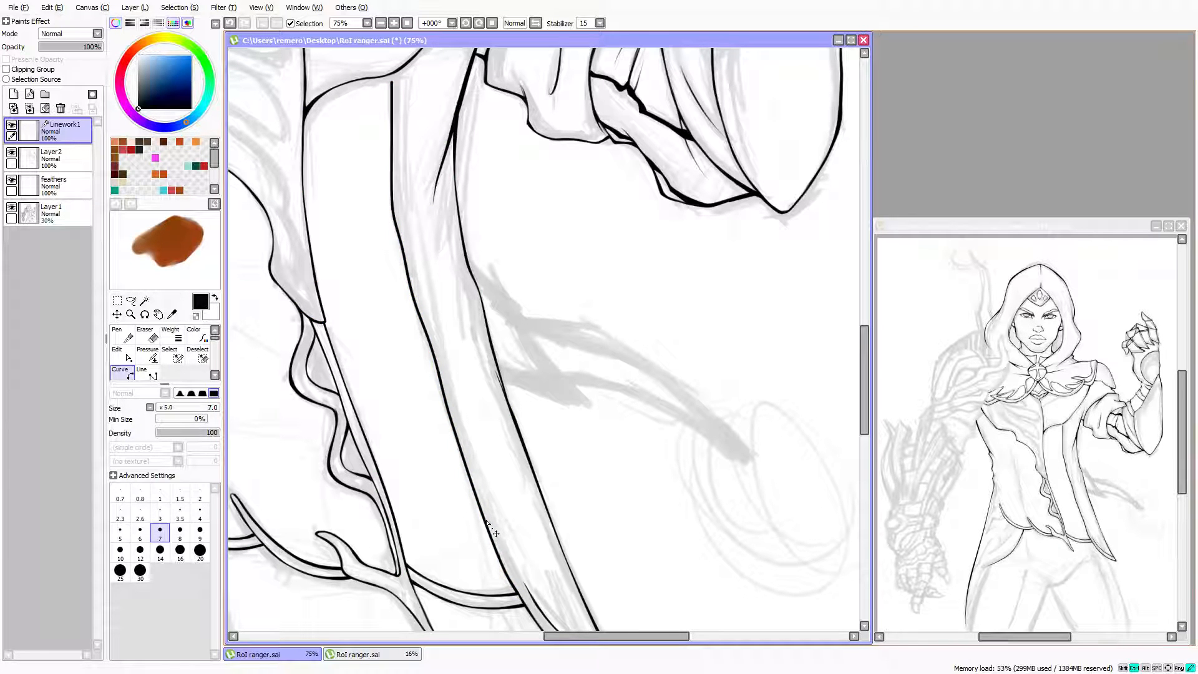
Move the upper end of the coat's front curve up so it meets the cape's lower edge
{"action": "scroll", "coordinate": [416, 263], "scroll_direction": "down", "scroll_amount": 4}
{"action": "scroll", "coordinate": [412, 224], "scroll_direction": "up", "scroll_amount": 4}
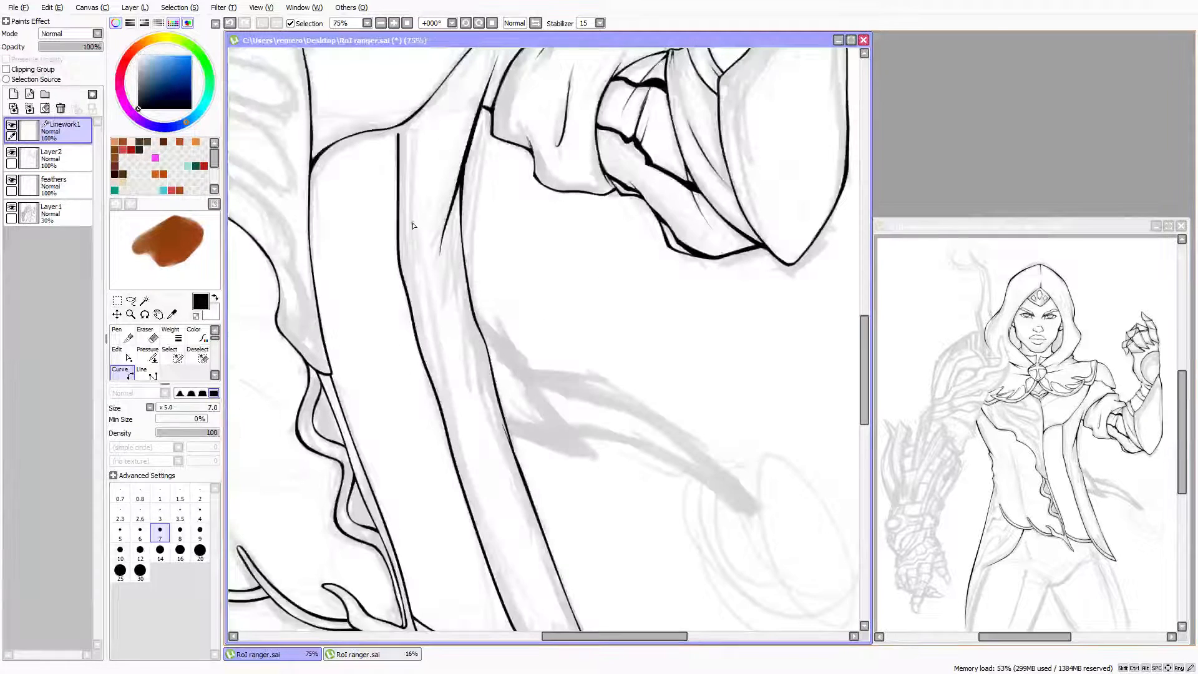
{"action": "key", "text": "ctrl"}
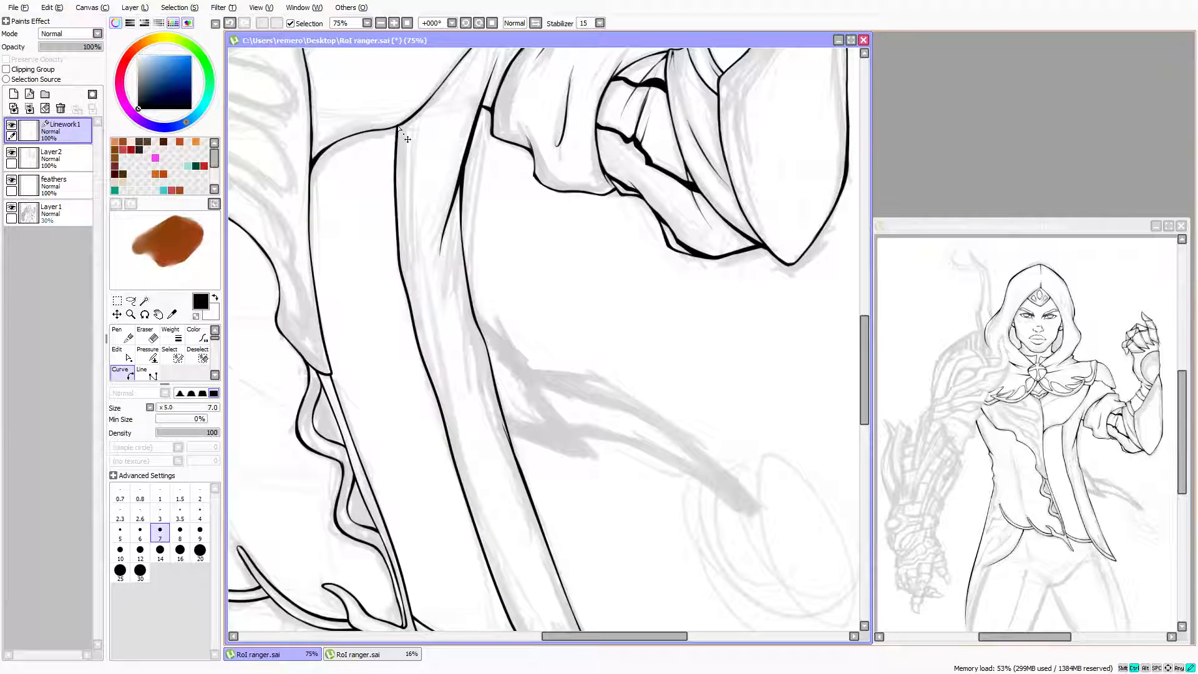
{"action": "key", "text": "ctrl"}
{"action": "left_click_drag", "start_coordinate": [398, 128], "coordinate": [398, 125]}
Draw a second size 7 curve closely parallel to the coat's front curve, from the cape's edge down to the lower border just past the belt
{"action": "left_click", "coordinate": [409, 125]}
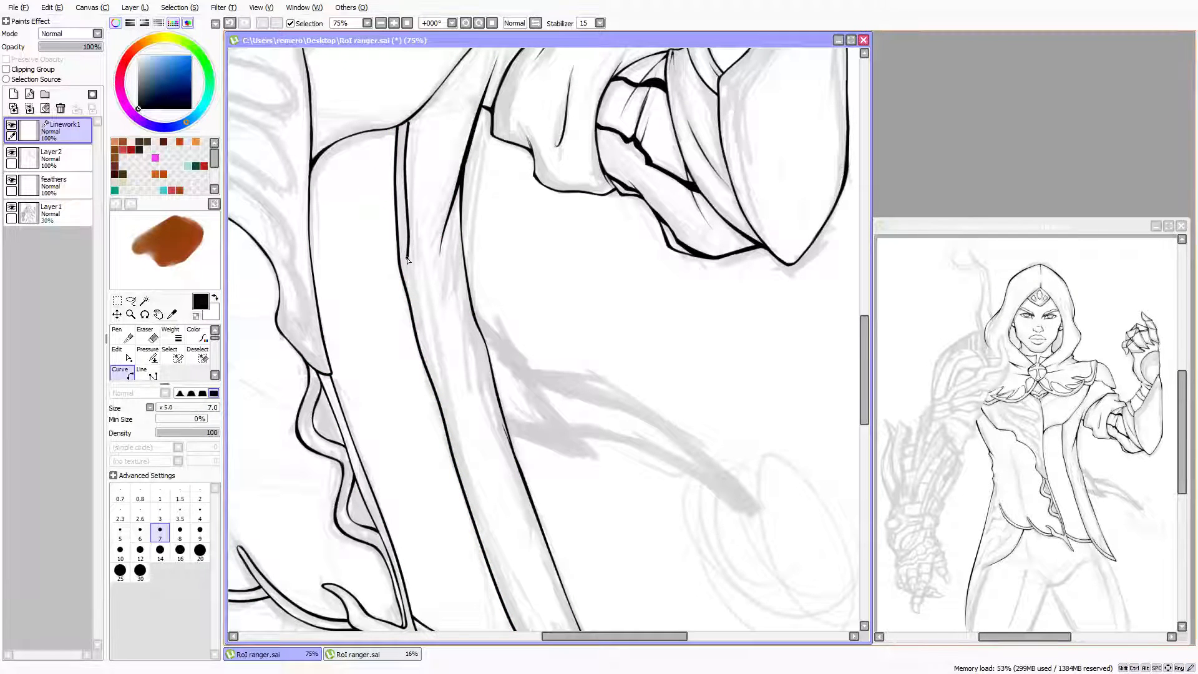
{"action": "left_click", "coordinate": [436, 372]}
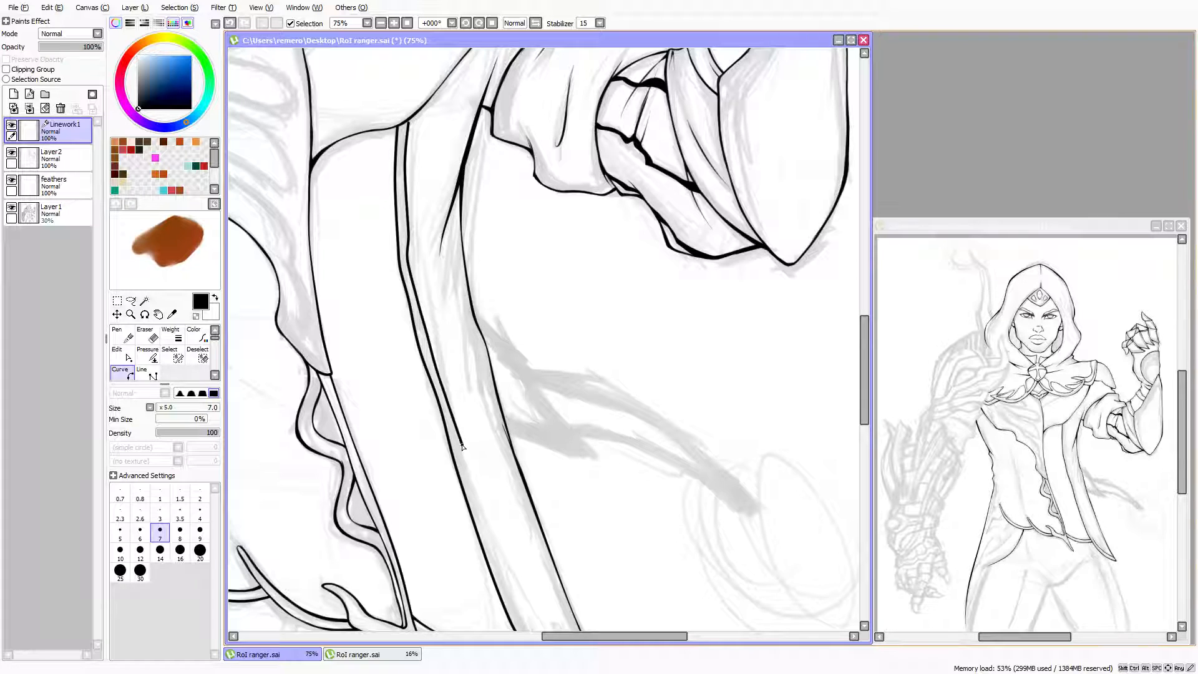
{"action": "scroll", "coordinate": [474, 457], "scroll_direction": "down", "scroll_amount": 3}
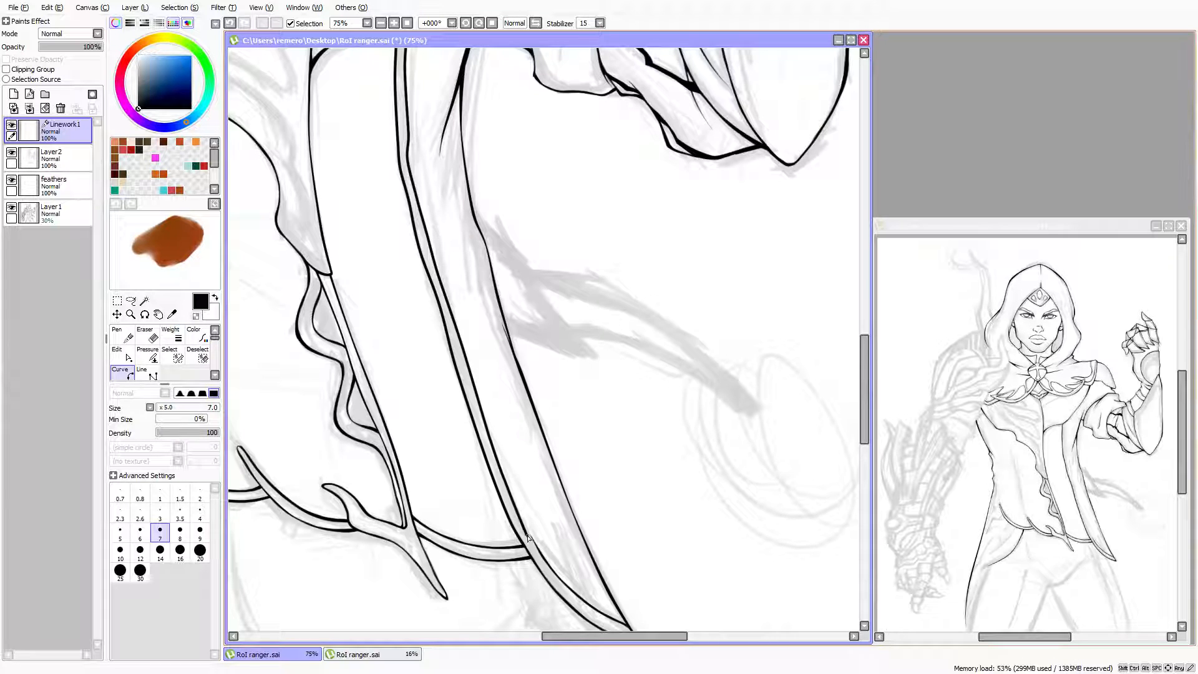
{"action": "double_click", "coordinate": [547, 565]}
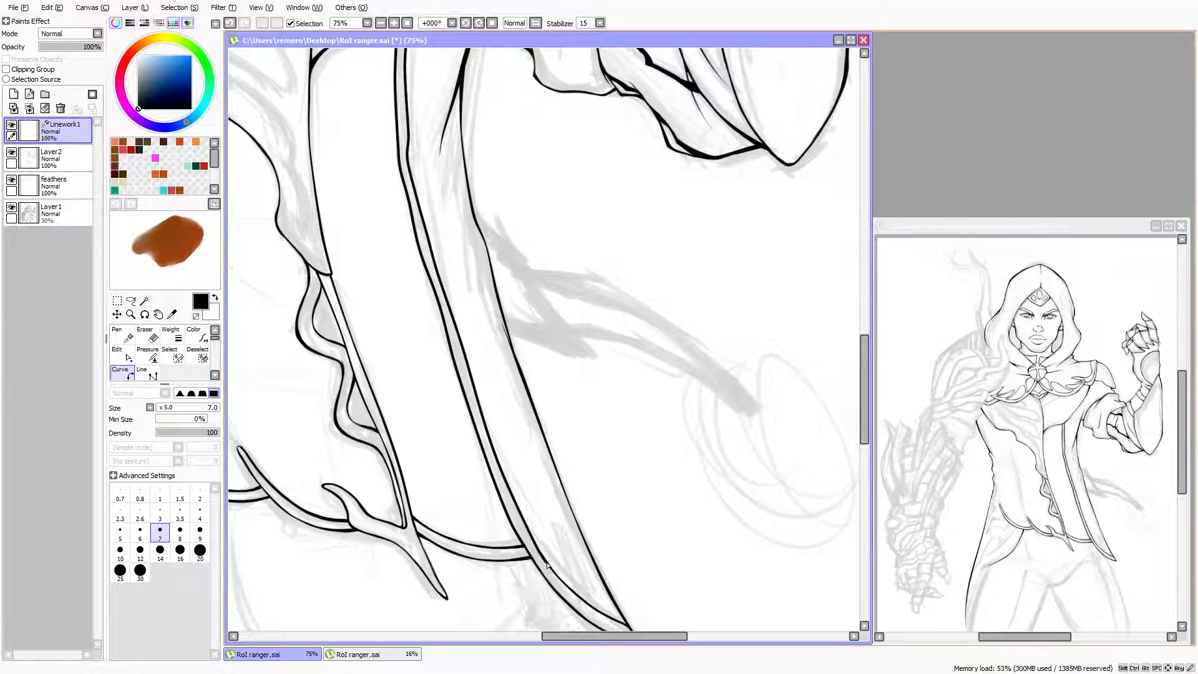
Adjust control points along the two parallel front curves to smooth them and even out the gap between them
{"action": "left_click", "coordinate": [521, 518], "text": "ctrl"}
{"action": "left_click_drag", "start_coordinate": [521, 518], "coordinate": [522, 518]}
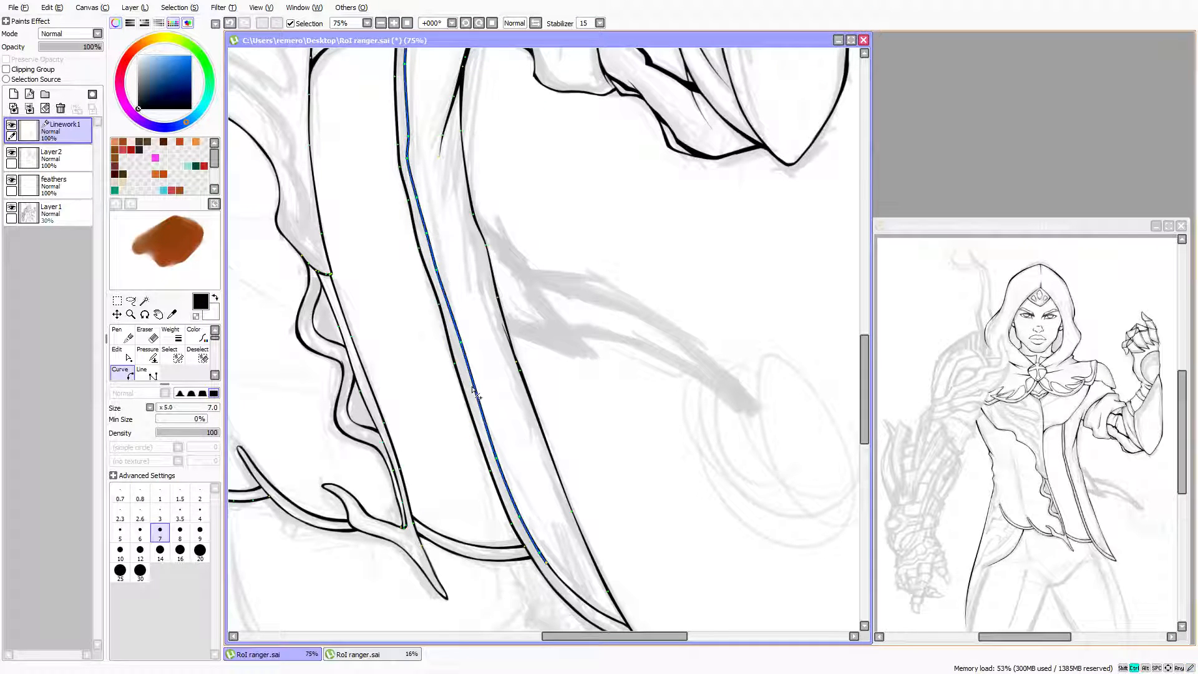
{"action": "left_click_drag", "start_coordinate": [476, 398], "coordinate": [476, 401]}
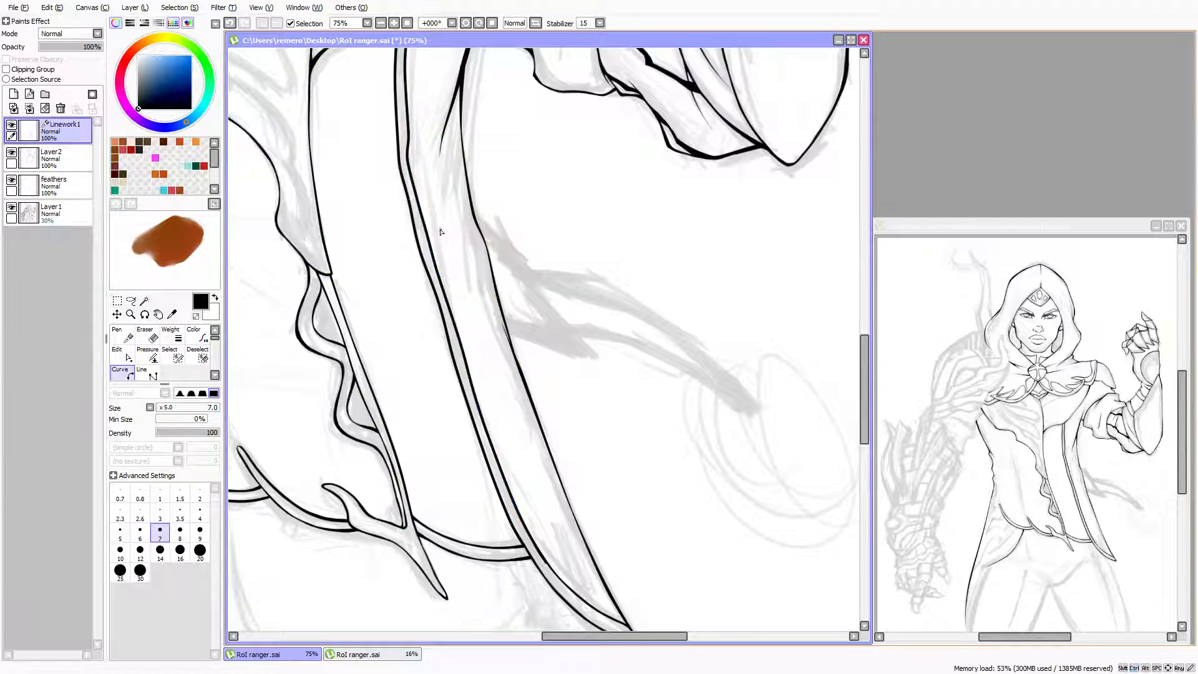
{"action": "scroll", "coordinate": [452, 223], "scroll_direction": "up", "scroll_amount": 3}
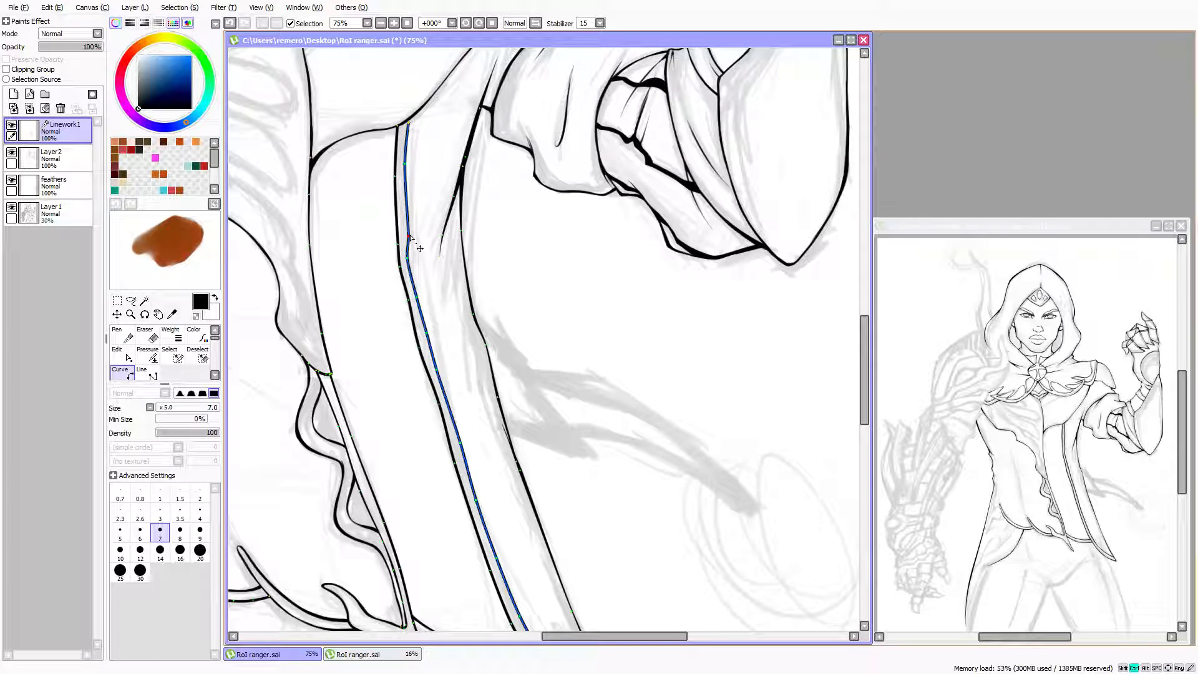
{"action": "left_click_drag", "start_coordinate": [409, 236], "coordinate": [406, 233]}
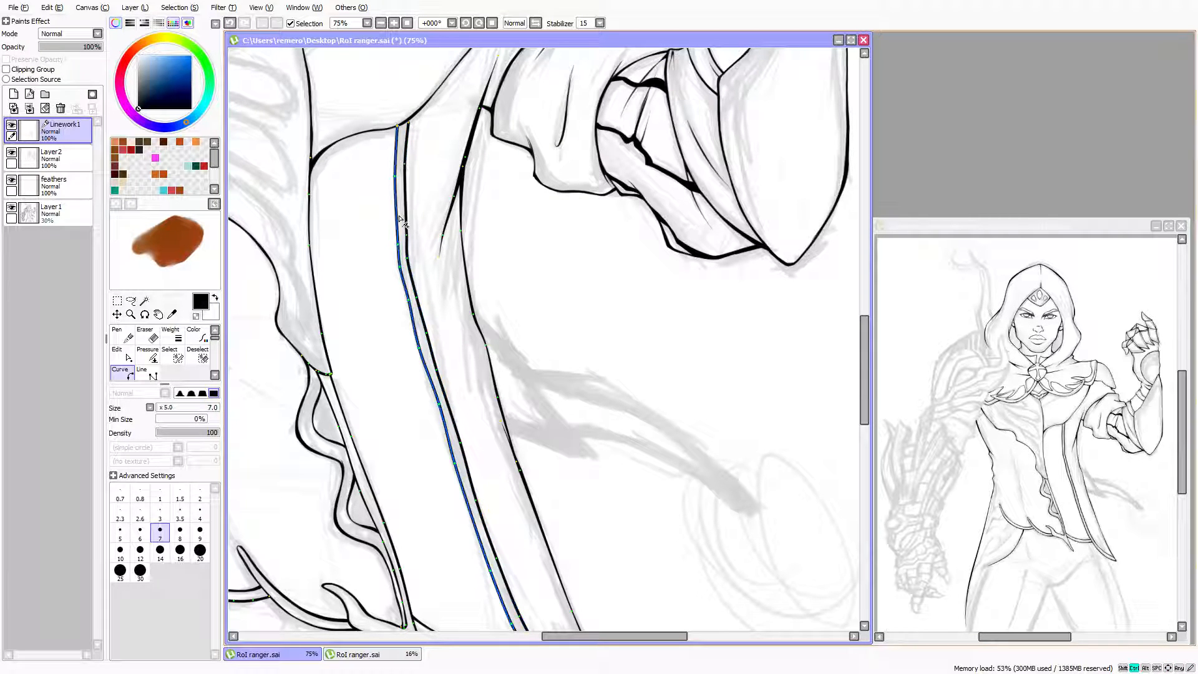
{"action": "left_click", "coordinate": [397, 214], "text": "ctrl"}
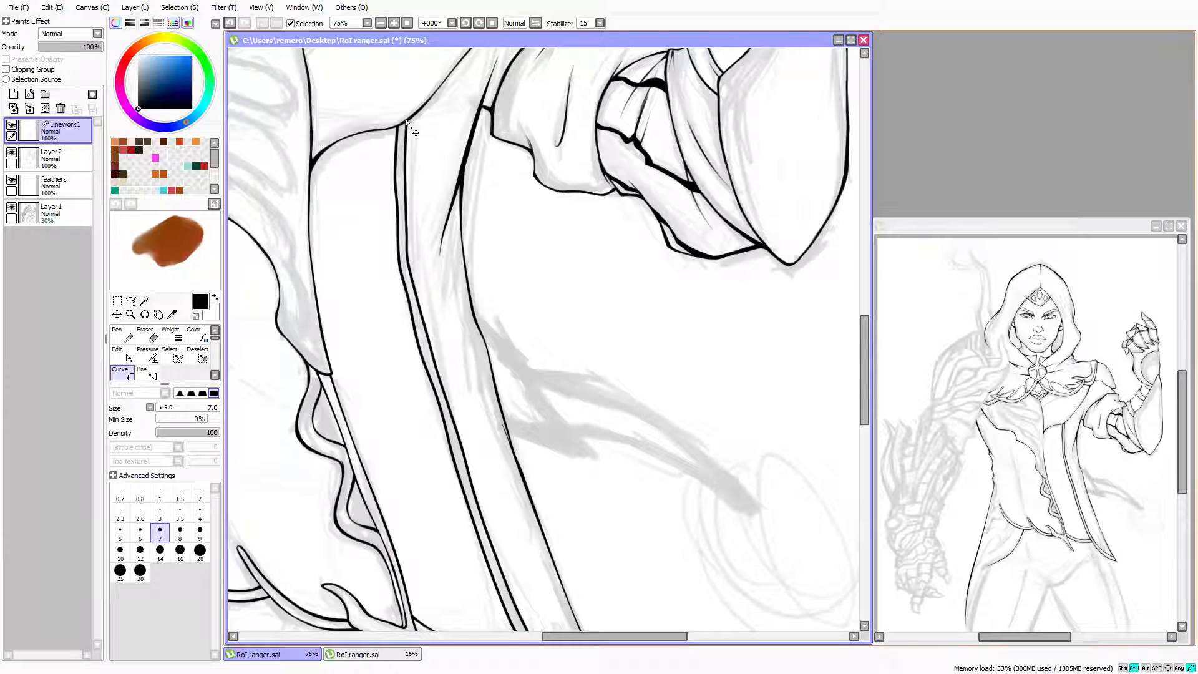
Adjust the pressure of the front curves' upper control points, thickening the first curve's start at the cape and thinning the second curve below it
{"action": "left_click", "coordinate": [148, 355]}
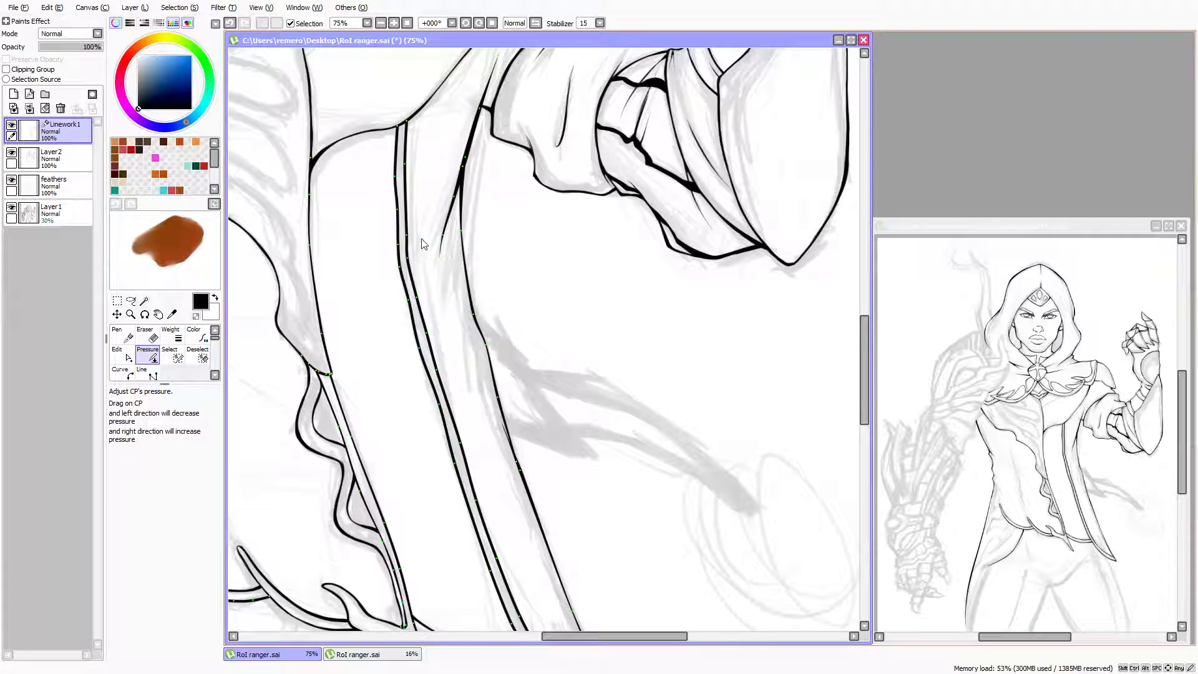
{"action": "scroll", "coordinate": [404, 123], "scroll_direction": "up", "scroll_amount": 3}
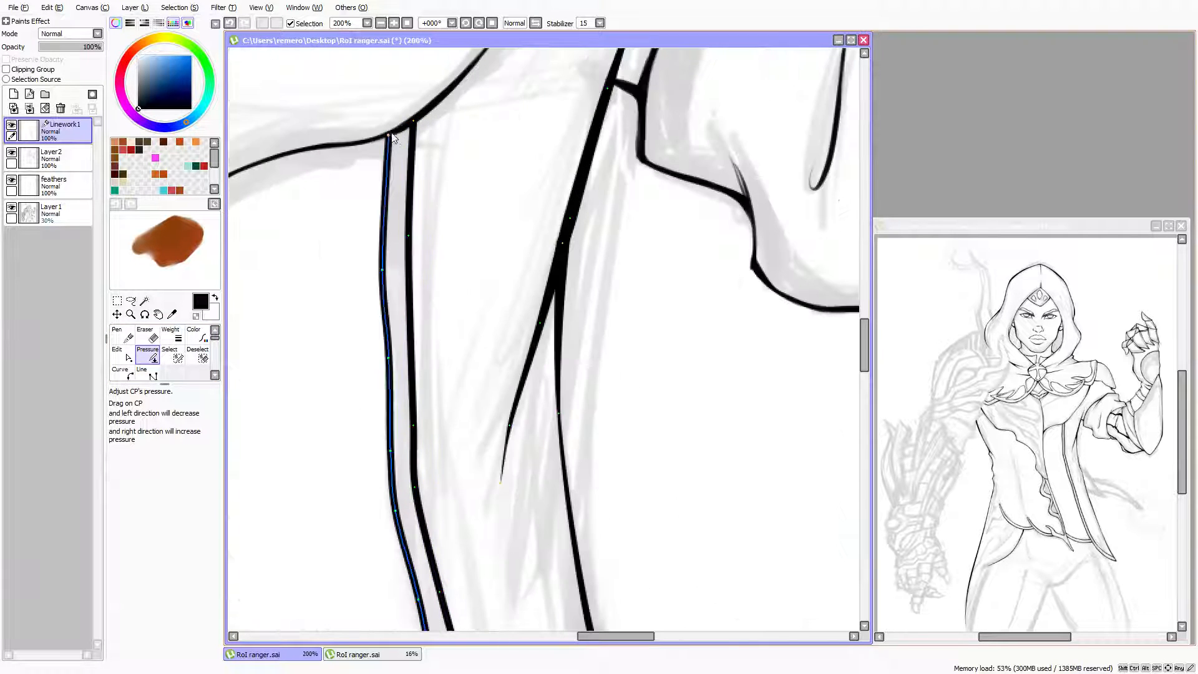
{"action": "left_click_drag", "start_coordinate": [388, 135], "coordinate": [419, 129]}
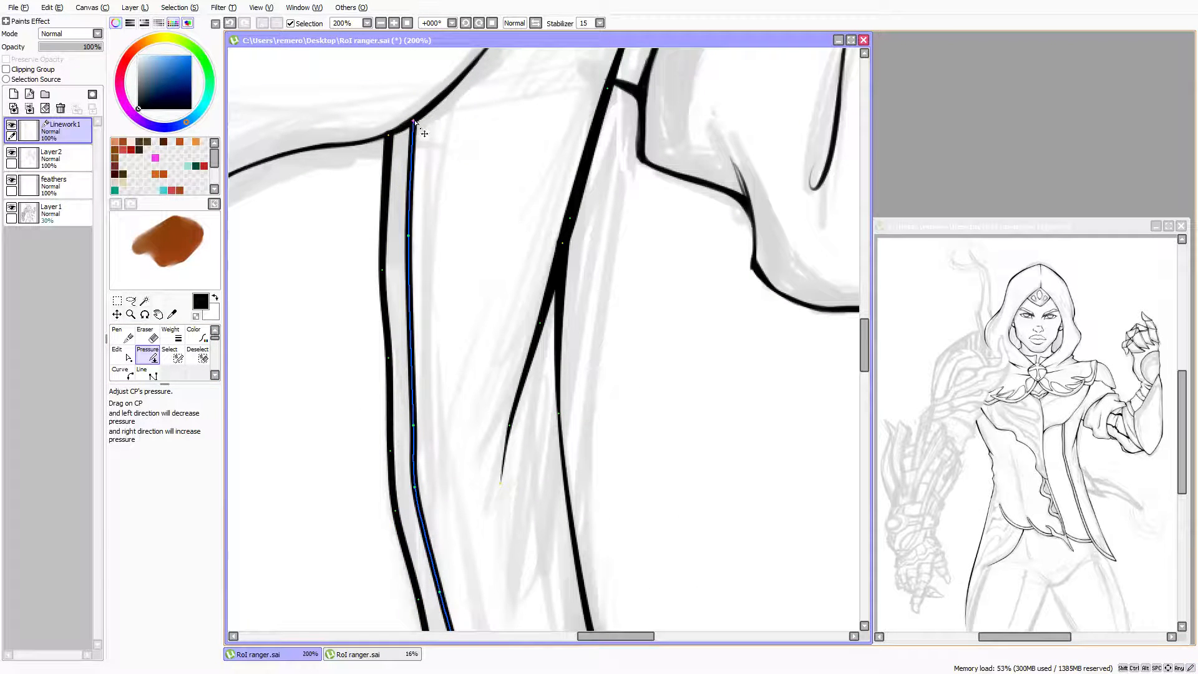
{"action": "left_click_drag", "start_coordinate": [415, 246], "coordinate": [348, 286]}
{"action": "scroll", "coordinate": [348, 286], "scroll_direction": "down", "scroll_amount": 3}
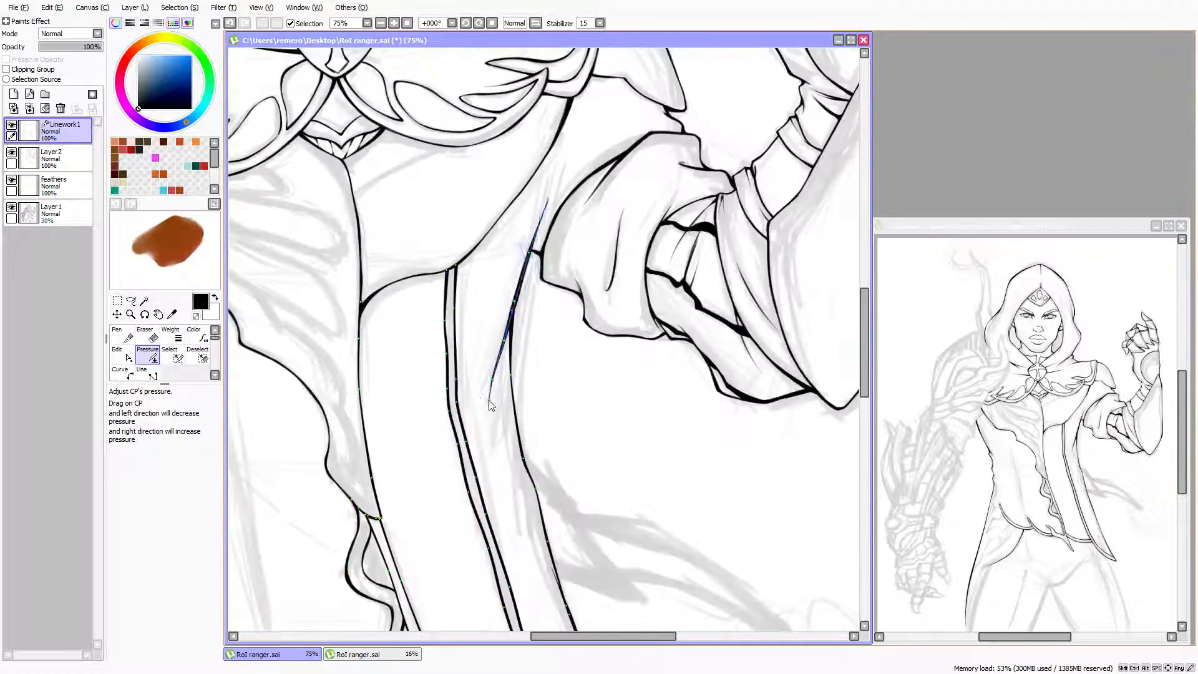
{"action": "left_click_drag", "start_coordinate": [459, 397], "coordinate": [426, 407]}
{"action": "mouse_move", "coordinate": [449, 356]}
{"action": "left_mouse_down"}
{"action": "mouse_move", "coordinate": [439, 348]}
{"action": "mouse_move", "coordinate": [476, 366]}
{"action": "mouse_move", "coordinate": [465, 370]}
{"action": "left_mouse_up"}
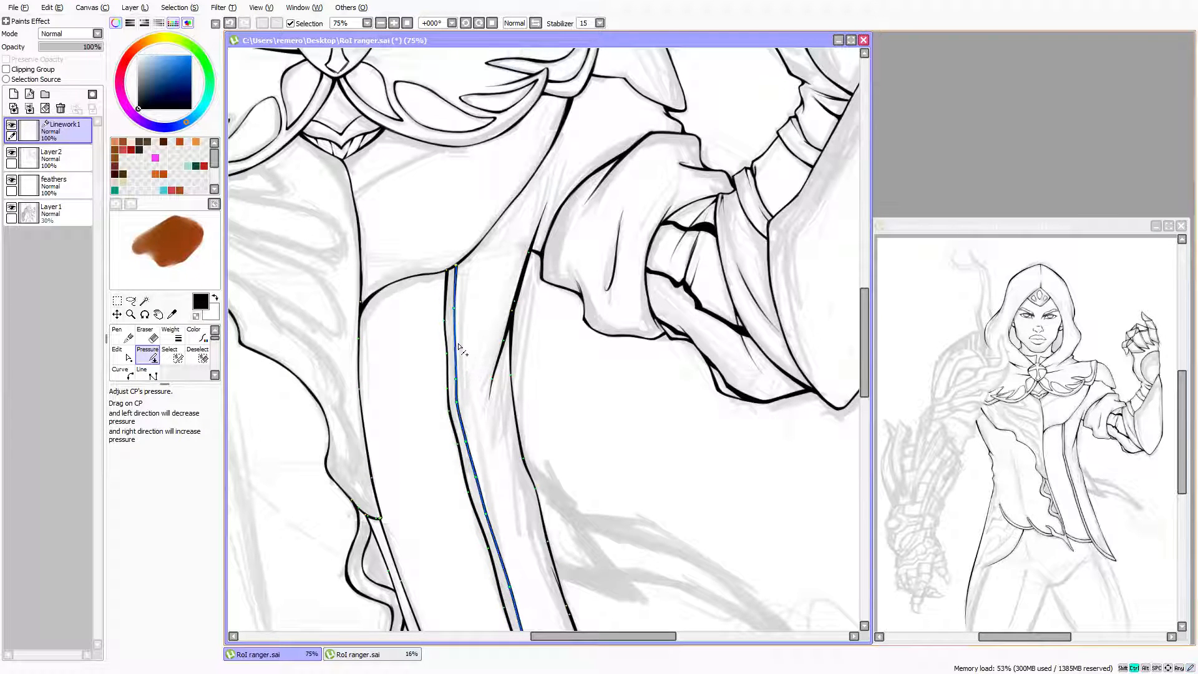
Lower the pressure of control points along the middle and lower parts of both front curves to thin the lines down to the belt
{"action": "scroll", "coordinate": [485, 339], "scroll_direction": "down", "scroll_amount": 2}
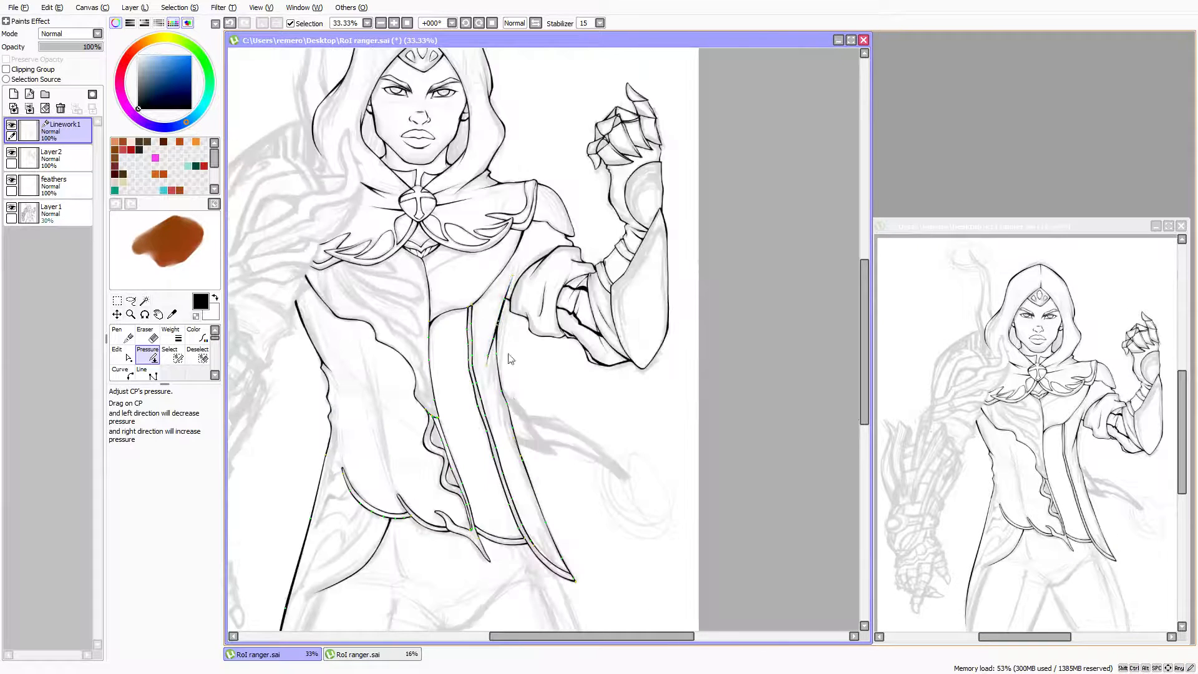
{"action": "scroll", "coordinate": [510, 421], "scroll_direction": "up", "scroll_amount": 1}
{"action": "scroll", "coordinate": [510, 421], "scroll_direction": "up", "scroll_amount": 2}
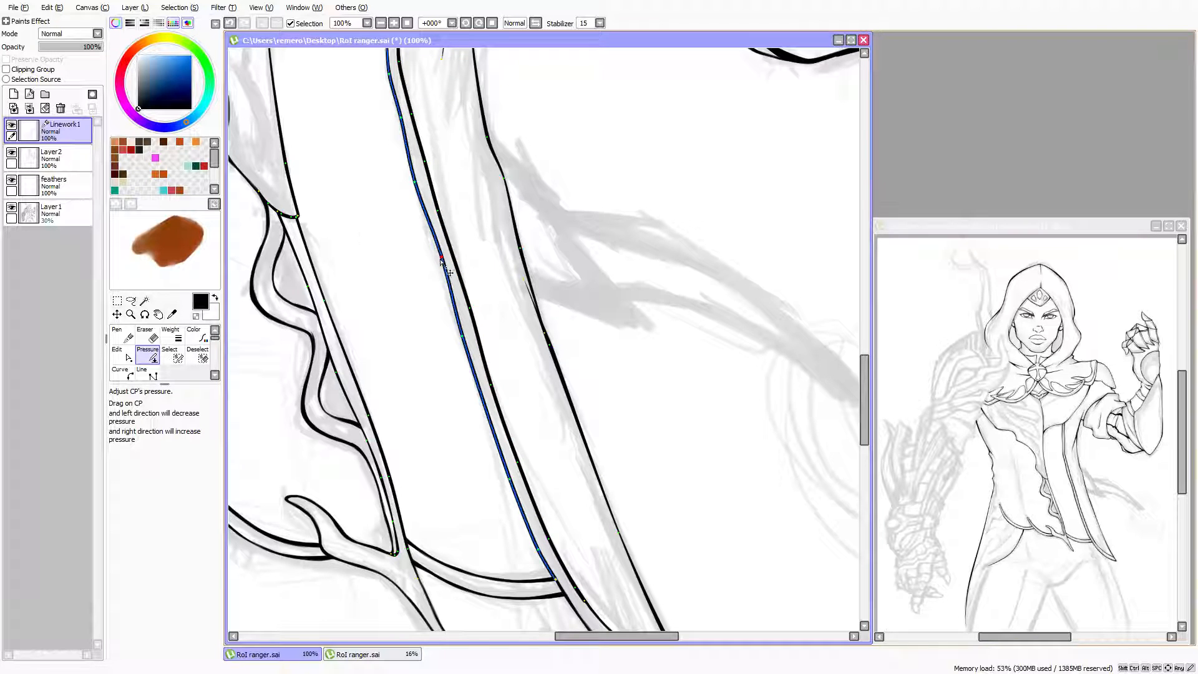
{"action": "left_click_drag", "start_coordinate": [441, 256], "coordinate": [412, 266]}
{"action": "left_click_drag", "start_coordinate": [402, 122], "coordinate": [380, 126]}
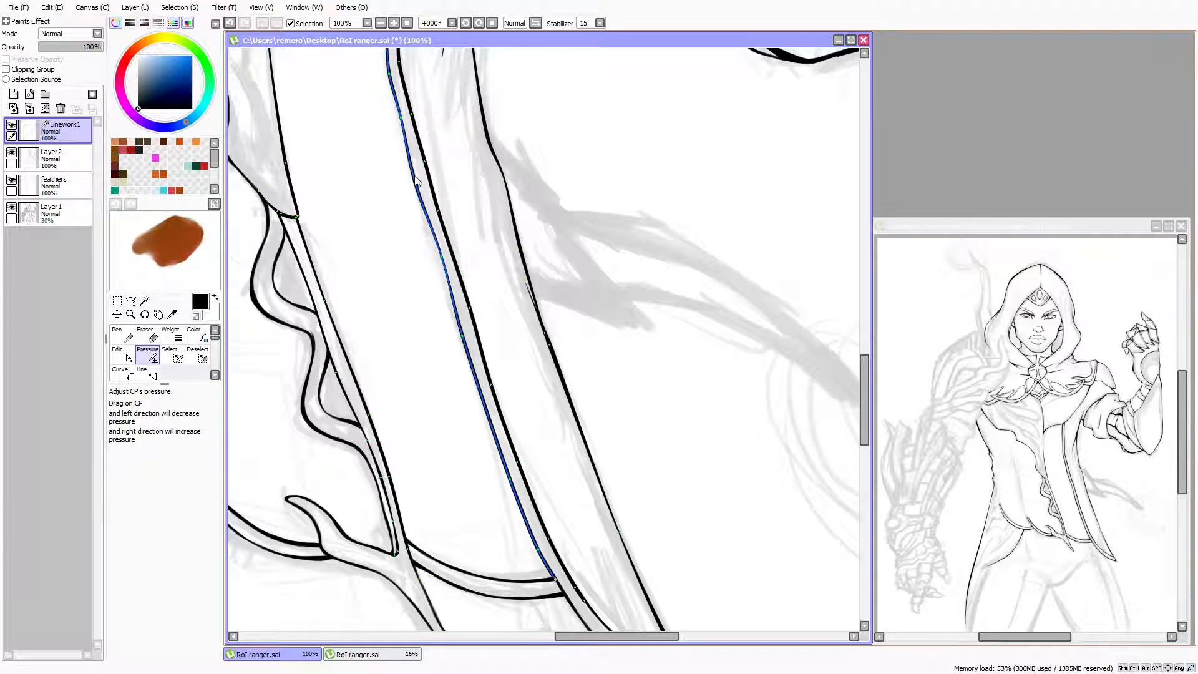
{"action": "mouse_move", "coordinate": [414, 185]}
{"action": "left_mouse_down"}
{"action": "mouse_move", "coordinate": [438, 212]}
{"action": "mouse_move", "coordinate": [411, 203]}
{"action": "left_mouse_up"}
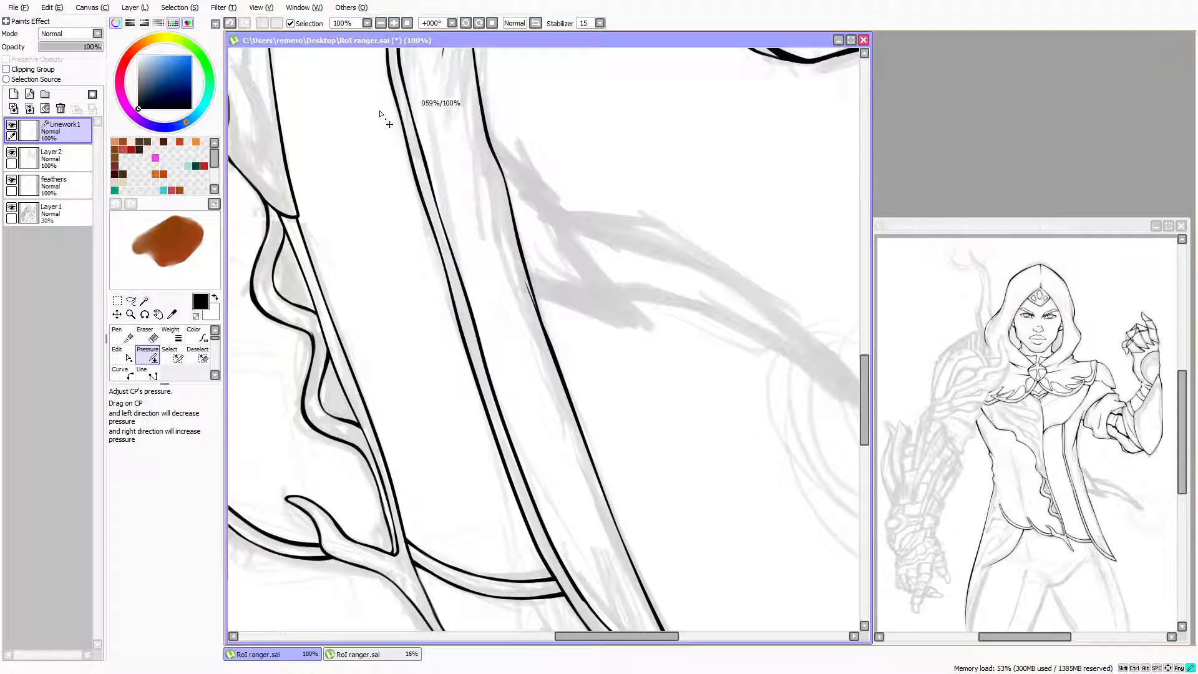
{"action": "left_click_drag", "start_coordinate": [491, 387], "coordinate": [467, 392]}
{"action": "left_click_drag", "start_coordinate": [509, 480], "coordinate": [475, 487]}
{"action": "left_click_drag", "start_coordinate": [462, 337], "coordinate": [456, 310]}
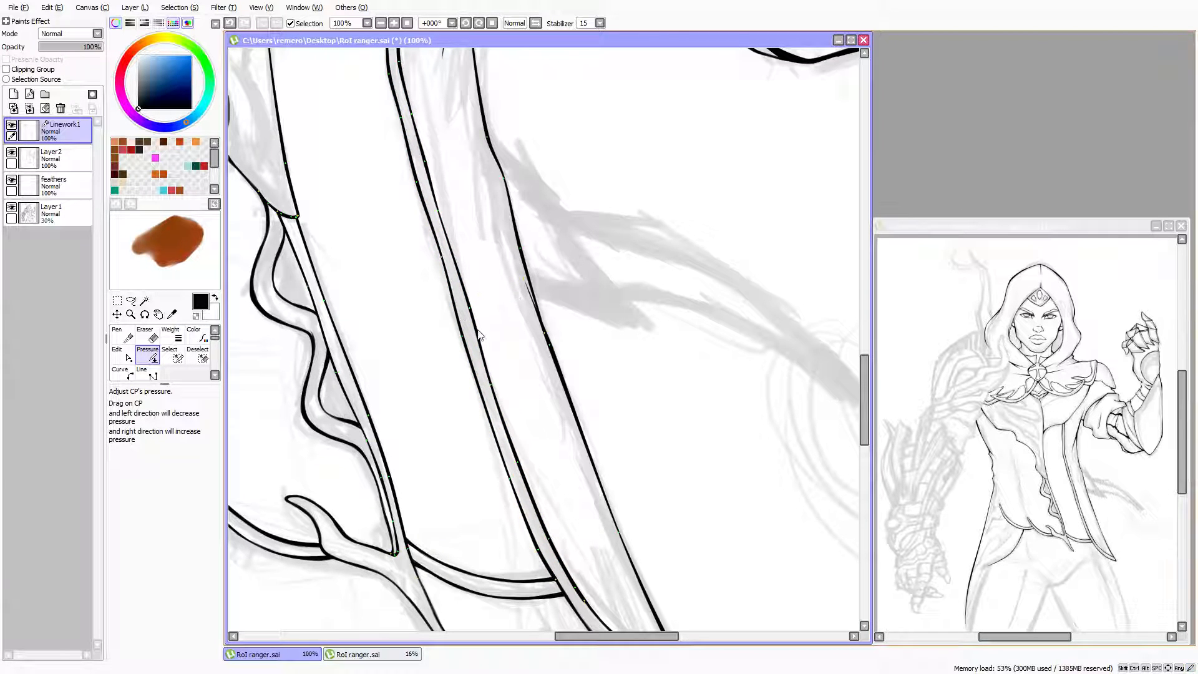
{"action": "left_click_drag", "start_coordinate": [535, 548], "coordinate": [529, 548]}
{"action": "left_click_drag", "start_coordinate": [592, 593], "coordinate": [523, 580]}
Draw two closely parallel size 7 curves down the coat's other front panel, from the wavy flap edge to the pointed tip of the belt trim
{"action": "scroll", "coordinate": [637, 576], "scroll_direction": "down", "scroll_amount": 3}
{"action": "scroll", "coordinate": [604, 513], "scroll_direction": "up", "scroll_amount": 2}
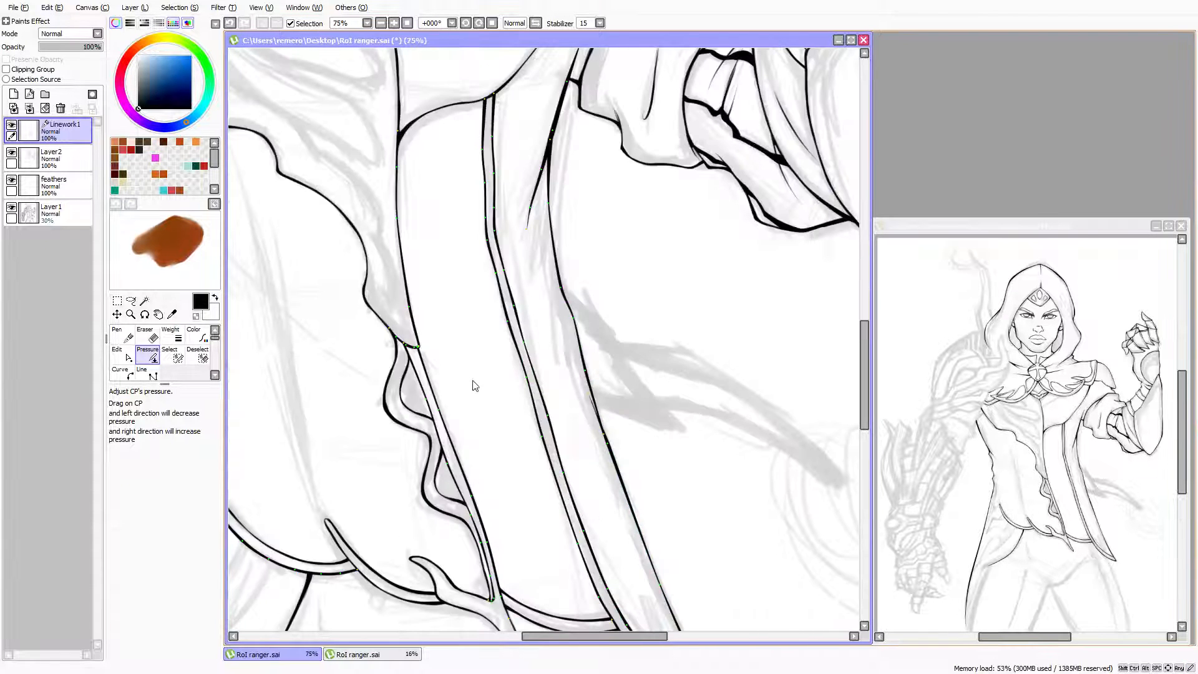
{"action": "key", "text": "Down"}
{"action": "key", "text": "Left"}
{"action": "key", "text": "Left"}
{"action": "key", "text": "Left"}
{"action": "key", "text": "Left"}
{"action": "key", "text": "Left"}
{"action": "key", "text": "Left"}
{"action": "key", "text": "Up"}
{"action": "key", "text": "Up"}
{"action": "key", "text": "Up"}
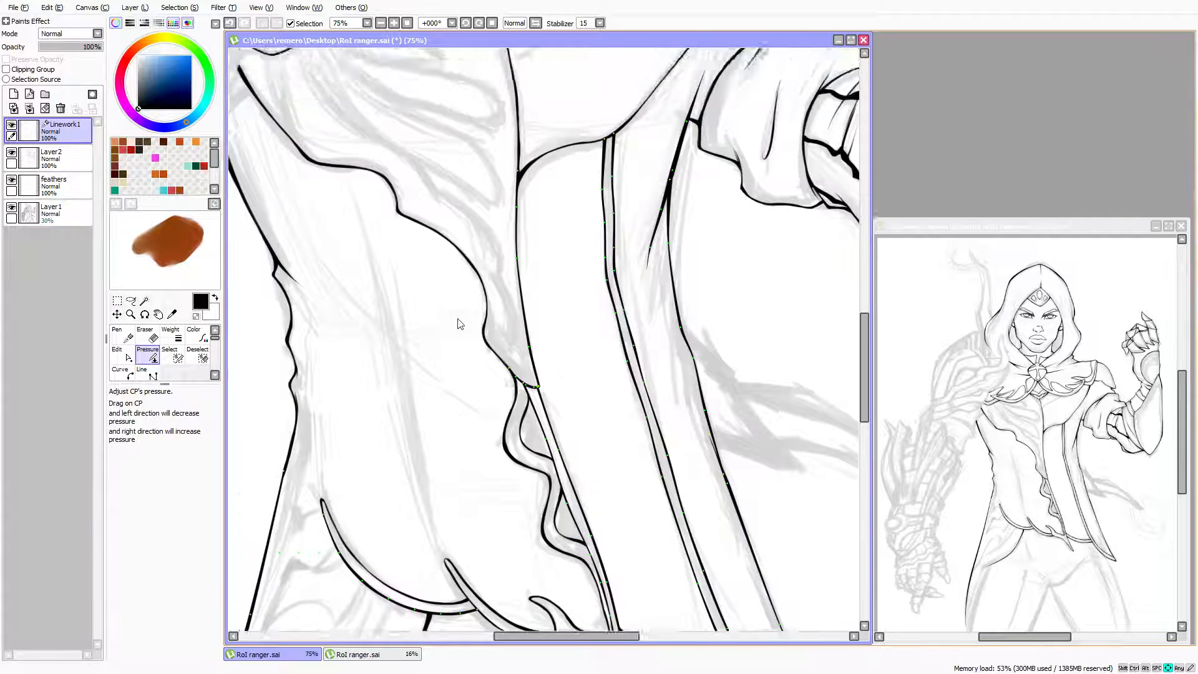
{"action": "key", "text": "Down"}
{"action": "key", "text": "Down"}
{"action": "key", "text": "Down"}
{"action": "key", "text": "Left"}
{"action": "key", "text": "Left"}
{"action": "key", "text": "Left"}
{"action": "key", "text": "Left"}
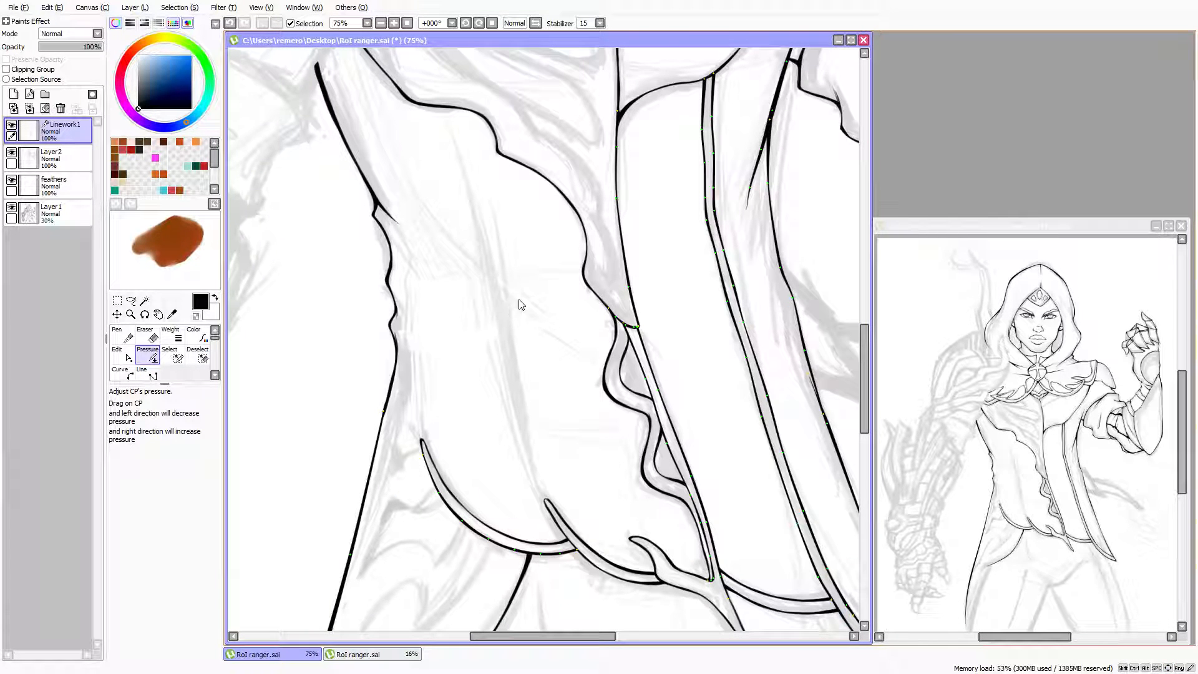
{"action": "key", "text": "Up"}
{"action": "key", "text": "Up"}
{"action": "key", "text": "Up"}
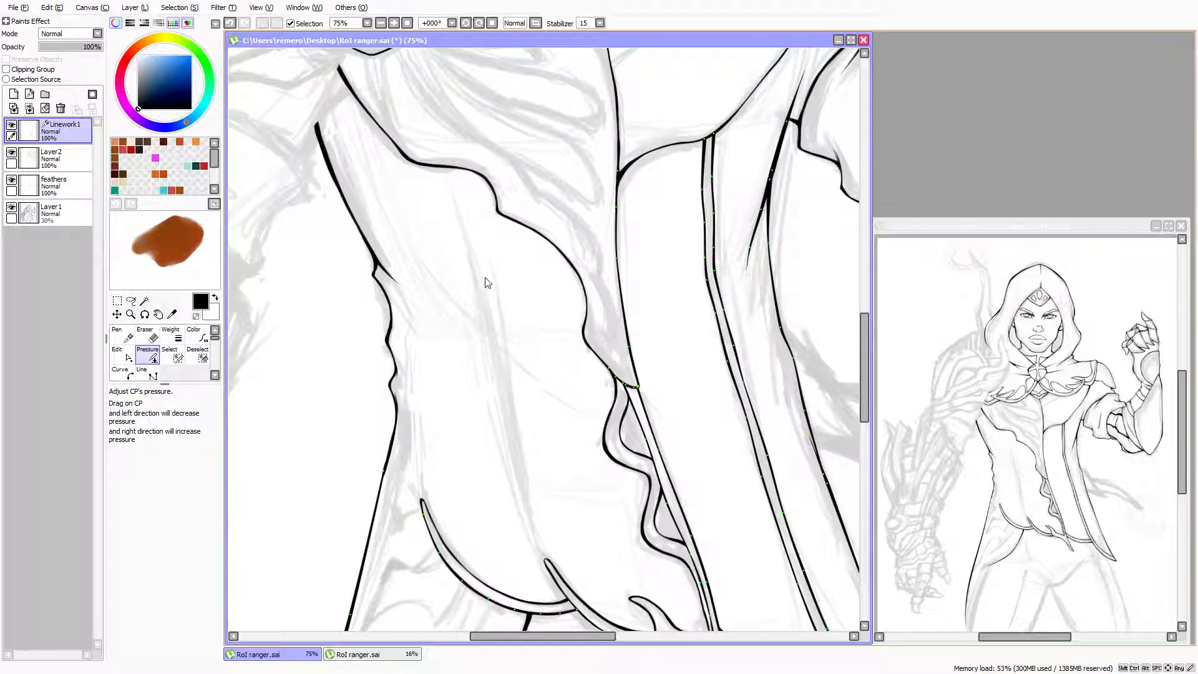
{"action": "left_click", "coordinate": [122, 373]}
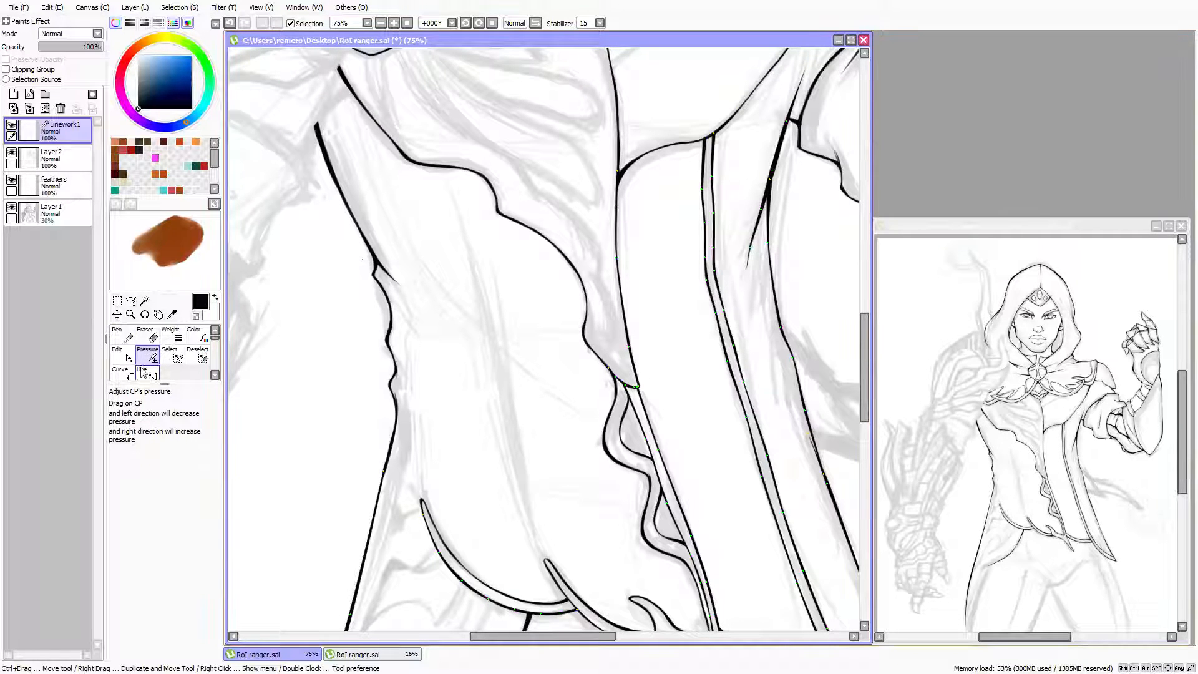
{"action": "key", "text": "Down"}
{"action": "key", "text": "Down"}
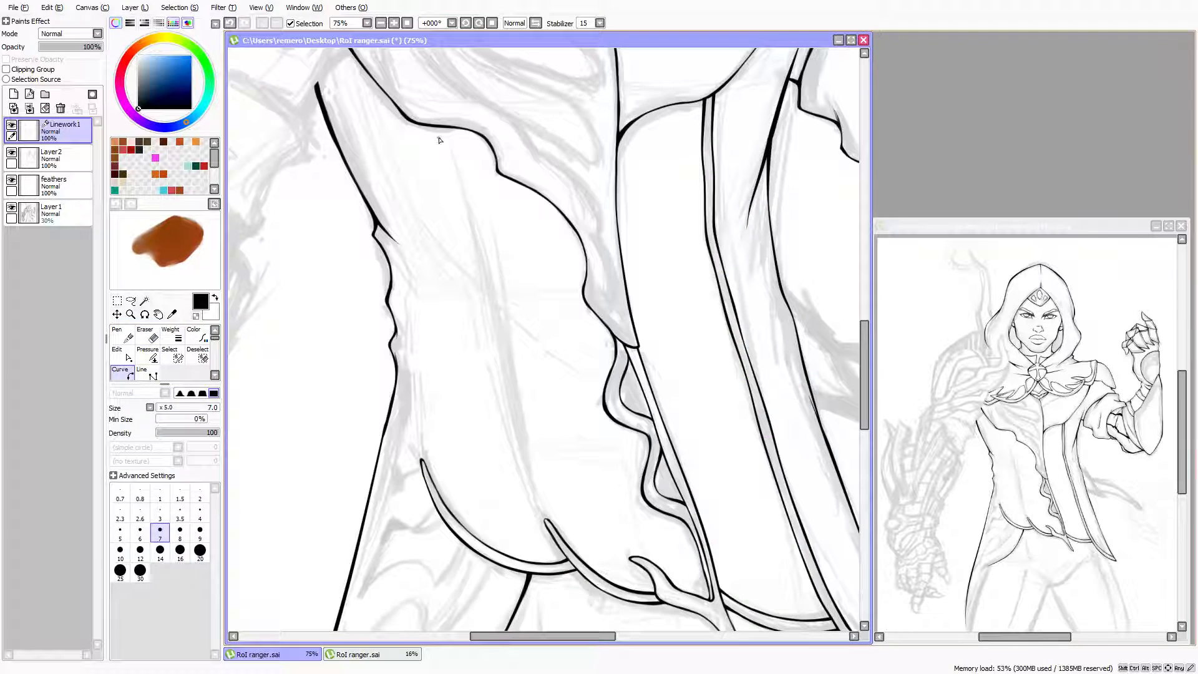
{"action": "left_click", "coordinate": [435, 129]}
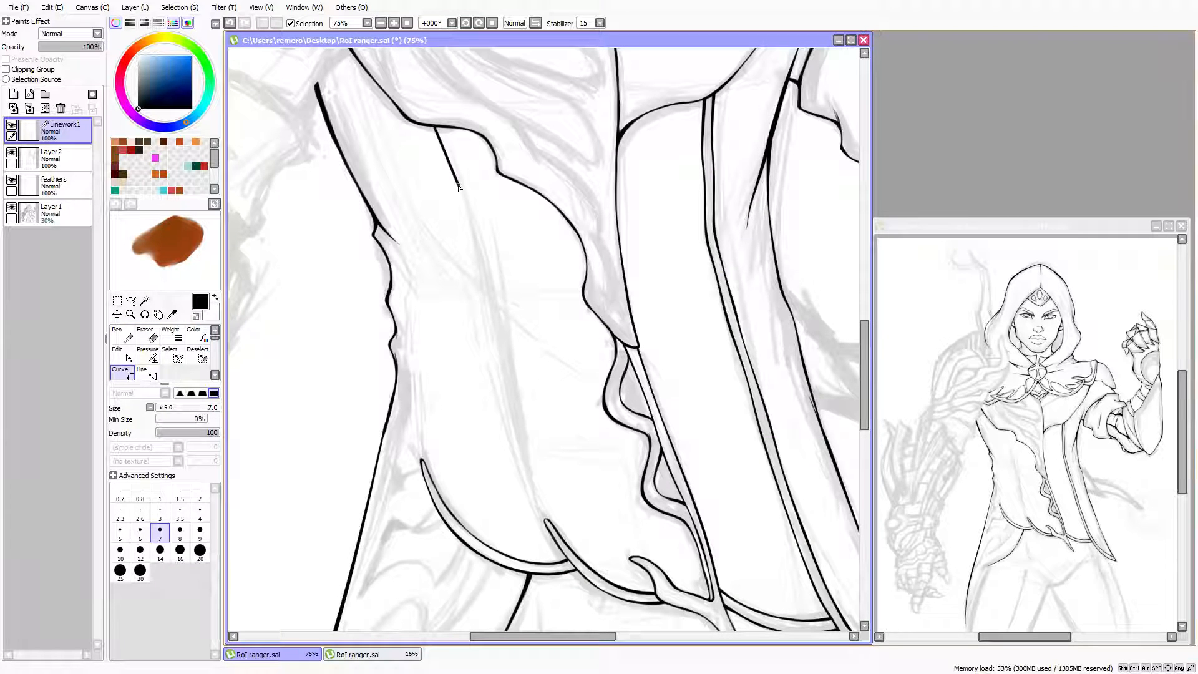
{"action": "mouse_move", "coordinate": [484, 281]}
{"action": "left_mouse_down"}
{"action": "mouse_move", "coordinate": [517, 453]}
{"action": "mouse_move", "coordinate": [541, 510]}
{"action": "left_mouse_up"}
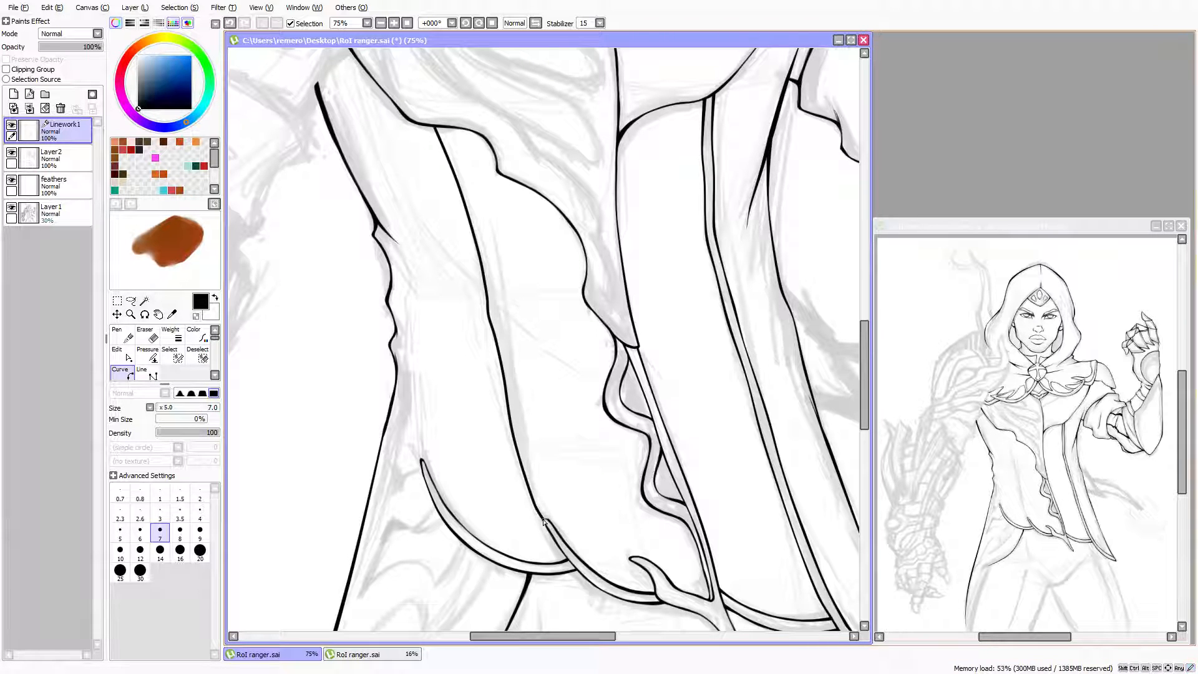
{"action": "double_click", "coordinate": [543, 521]}
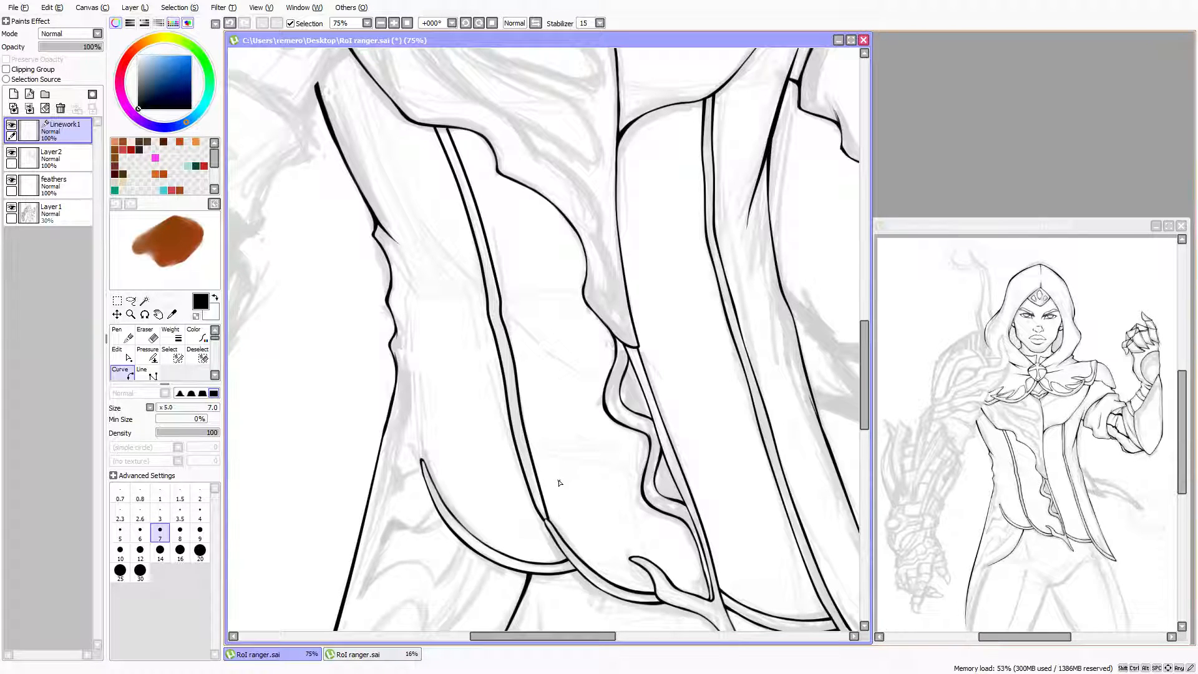
On Layer2, erase the belt trim's pointed tip where the two new curves meet it, using the size 9 eraser
{"action": "scroll", "coordinate": [560, 482], "scroll_direction": "down", "scroll_amount": 2}
{"action": "scroll", "coordinate": [560, 483], "scroll_direction": "up", "scroll_amount": 3}
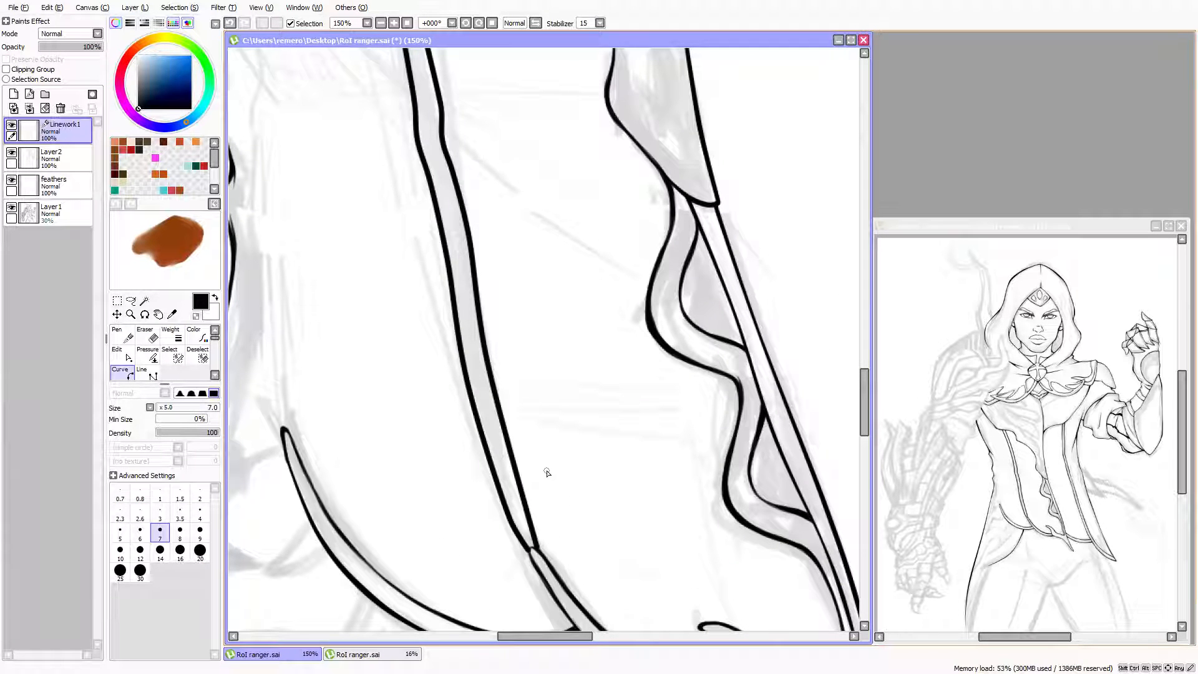
{"action": "left_click", "coordinate": [59, 161]}
{"action": "key", "text": "e"}
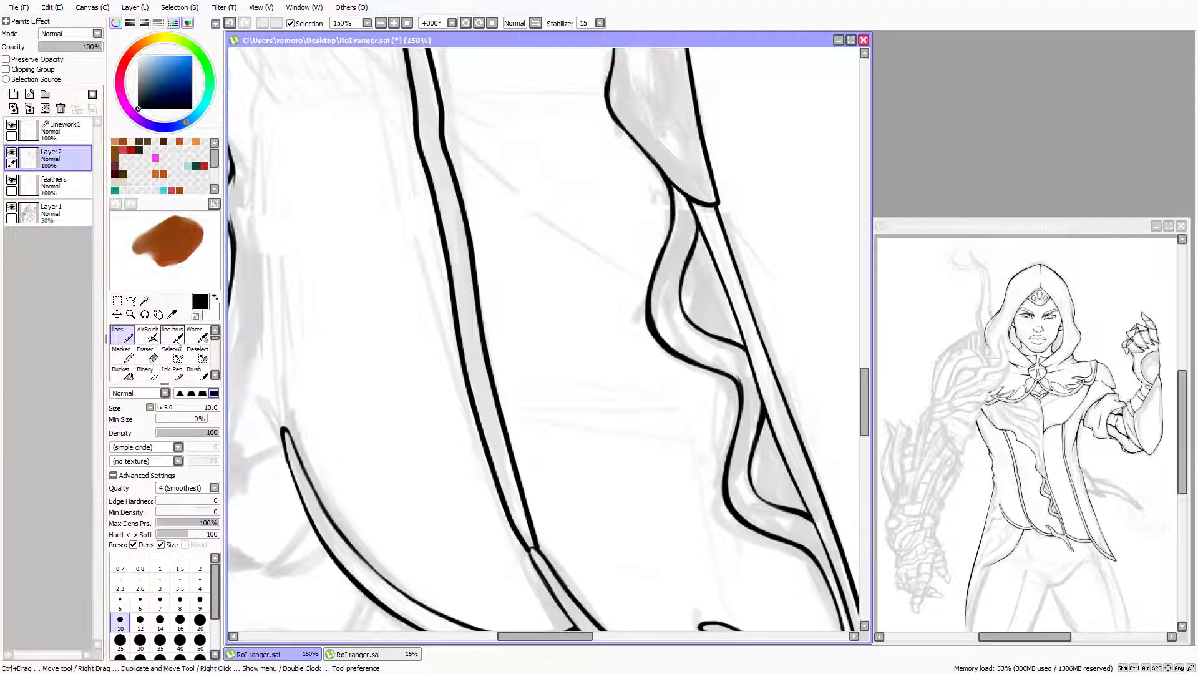
{"action": "mouse_move", "coordinate": [520, 524]}
{"action": "left_mouse_down"}
{"action": "mouse_move", "coordinate": [552, 566]}
{"action": "mouse_move", "coordinate": [529, 551]}
{"action": "left_mouse_up"}
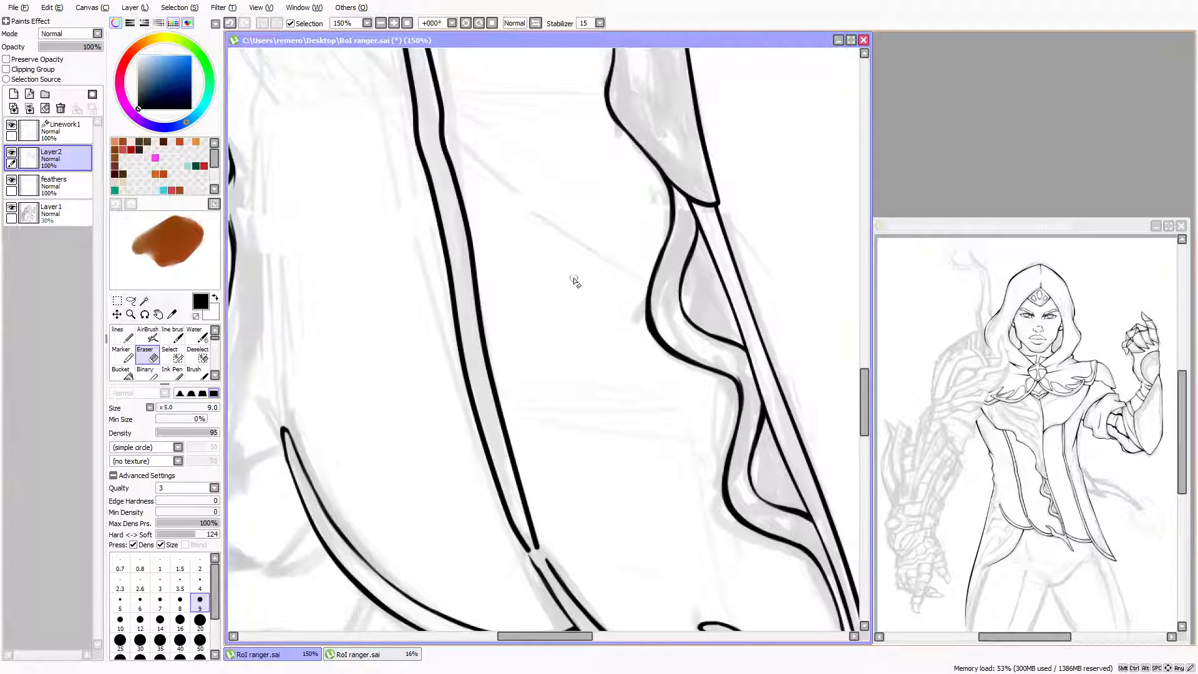
On the Linework1 layer, reposition the lower control points of the two coat-front curves so their ends join the belt trim's tip lines
{"action": "scroll", "coordinate": [536, 432], "scroll_direction": "down", "scroll_amount": 2}
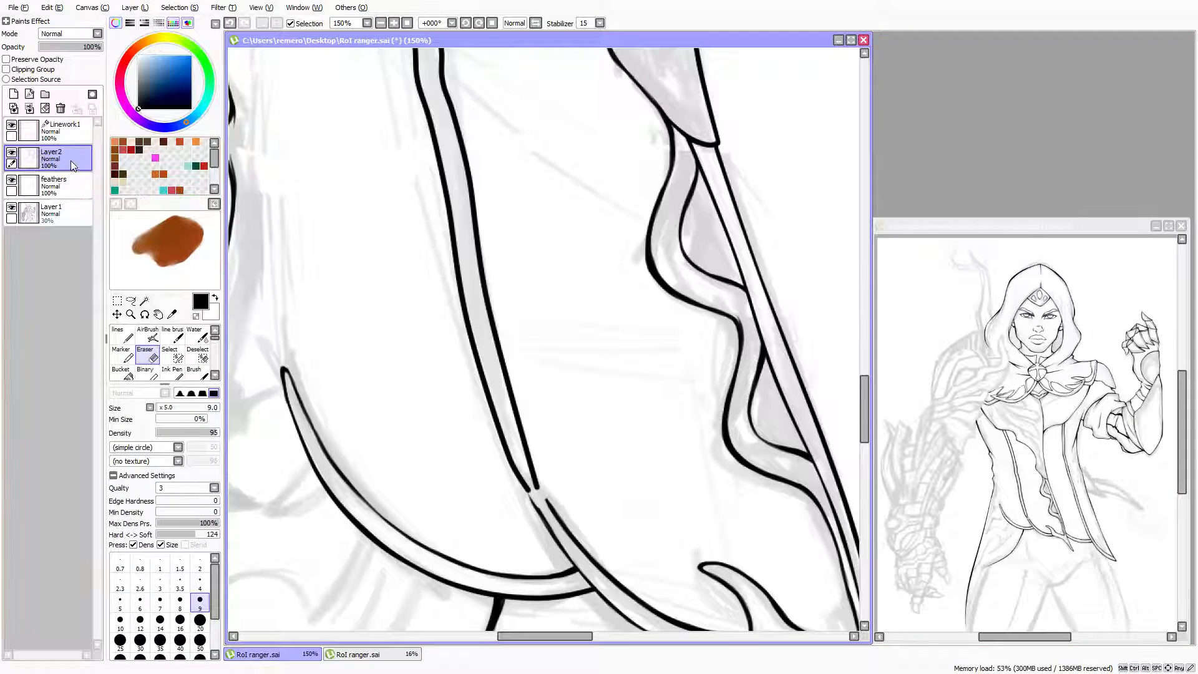
{"action": "left_click", "coordinate": [70, 136]}
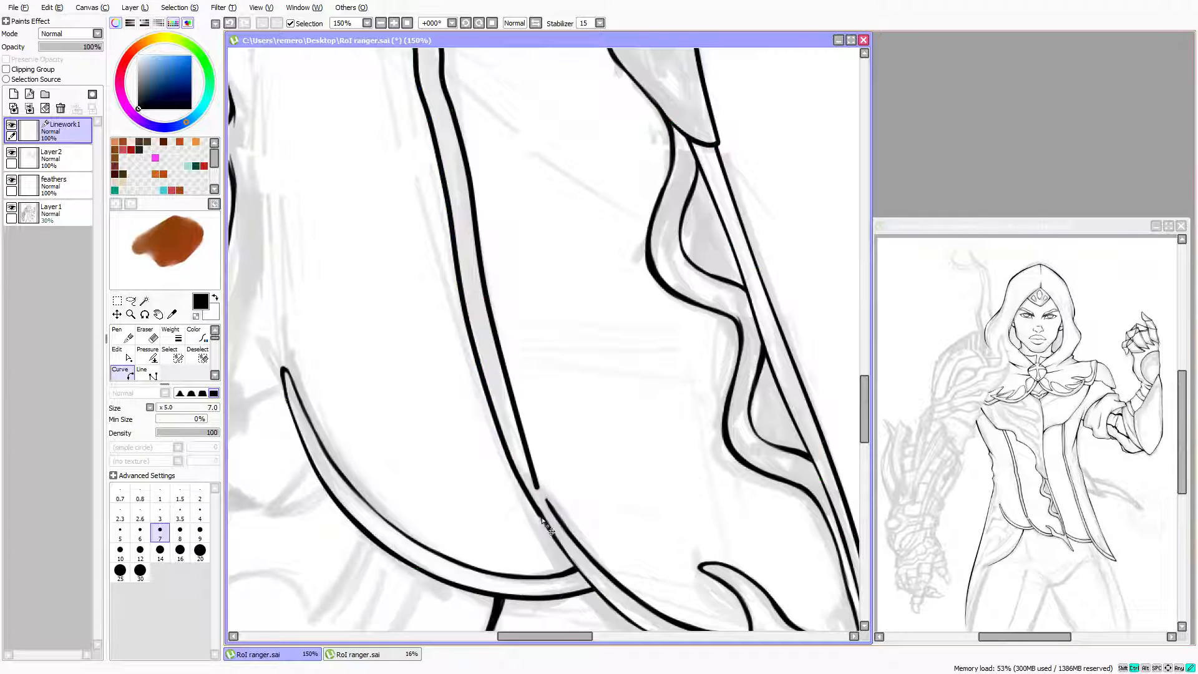
{"action": "left_click_drag", "start_coordinate": [539, 490], "coordinate": [557, 514]}
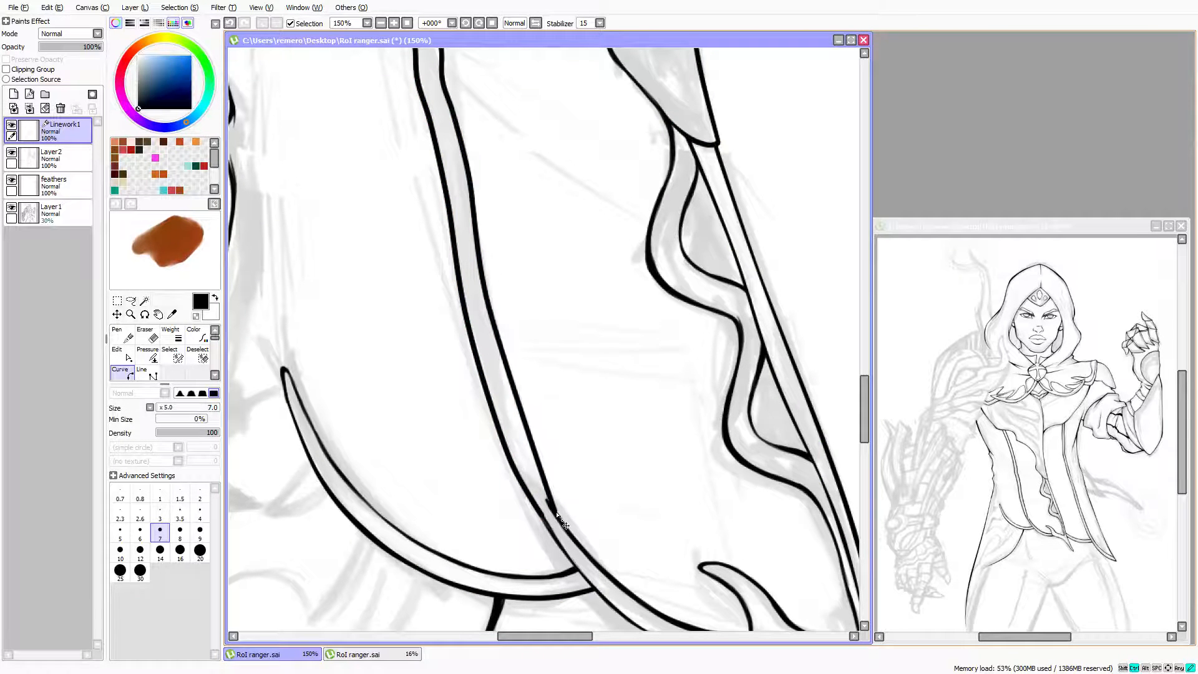
{"action": "left_click_drag", "start_coordinate": [540, 459], "coordinate": [530, 455]}
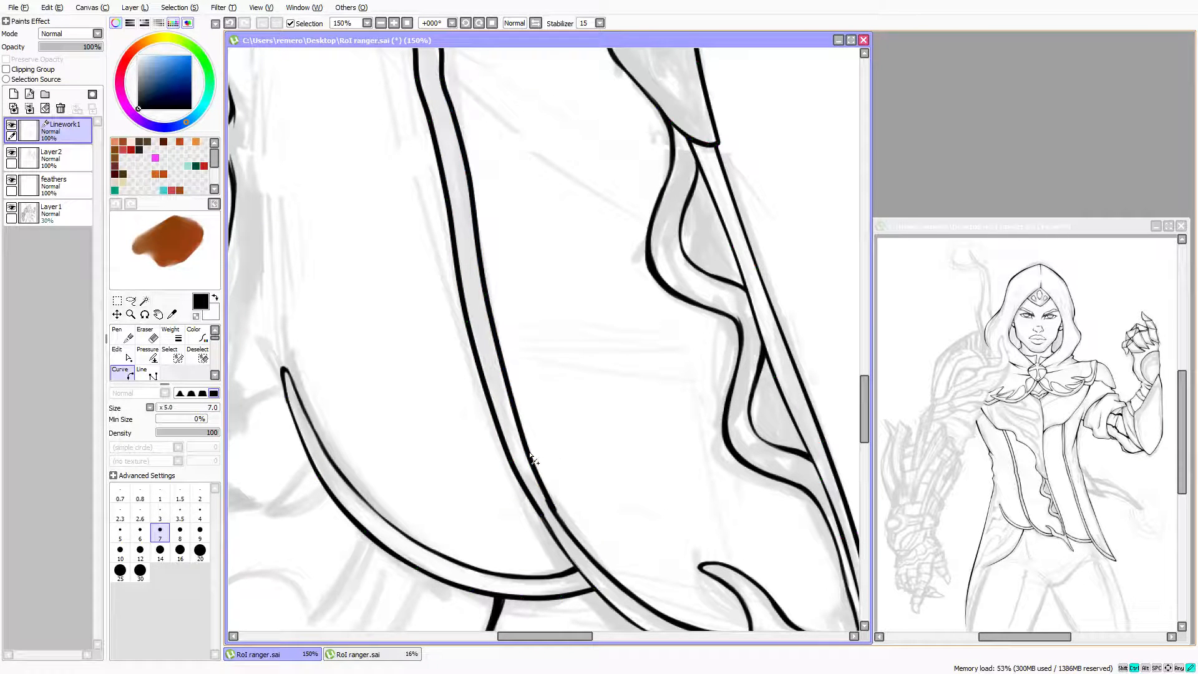
{"action": "left_click_drag", "start_coordinate": [556, 513], "coordinate": [550, 512]}
{"action": "left_click", "coordinate": [507, 370], "text": "ctrl"}
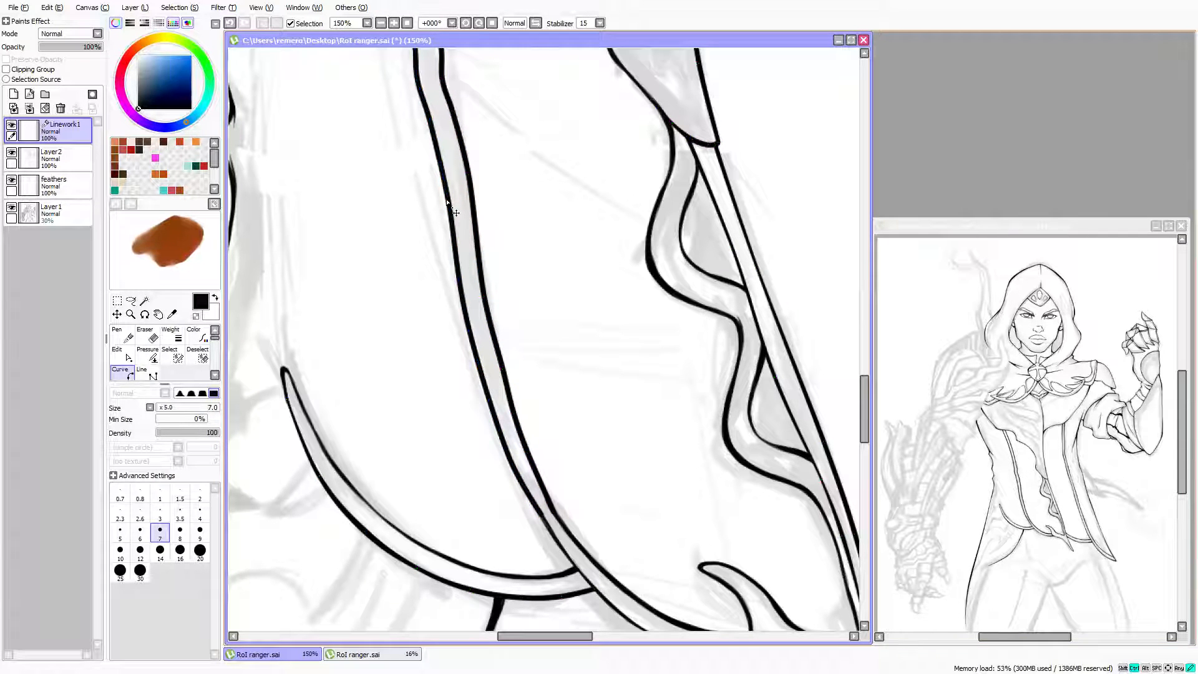
Extend the outer front curve's end to the belt trim and lower the pressure of control points along both curves' lower halves
{"action": "left_click", "coordinate": [148, 355]}
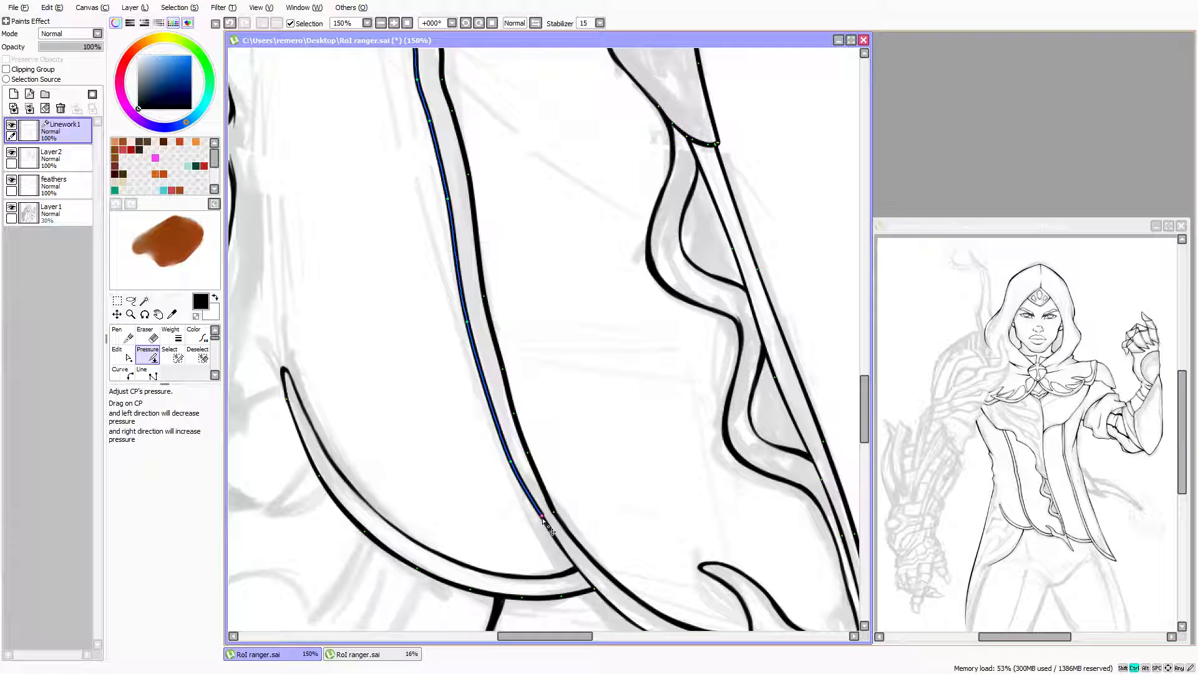
{"action": "mouse_move", "coordinate": [542, 520]}
{"action": "left_mouse_down"}
{"action": "mouse_move", "coordinate": [557, 541]}
{"action": "mouse_move", "coordinate": [525, 523]}
{"action": "mouse_move", "coordinate": [544, 511]}
{"action": "left_mouse_up"}
{"action": "left_click_drag", "start_coordinate": [527, 453], "coordinate": [496, 463]}
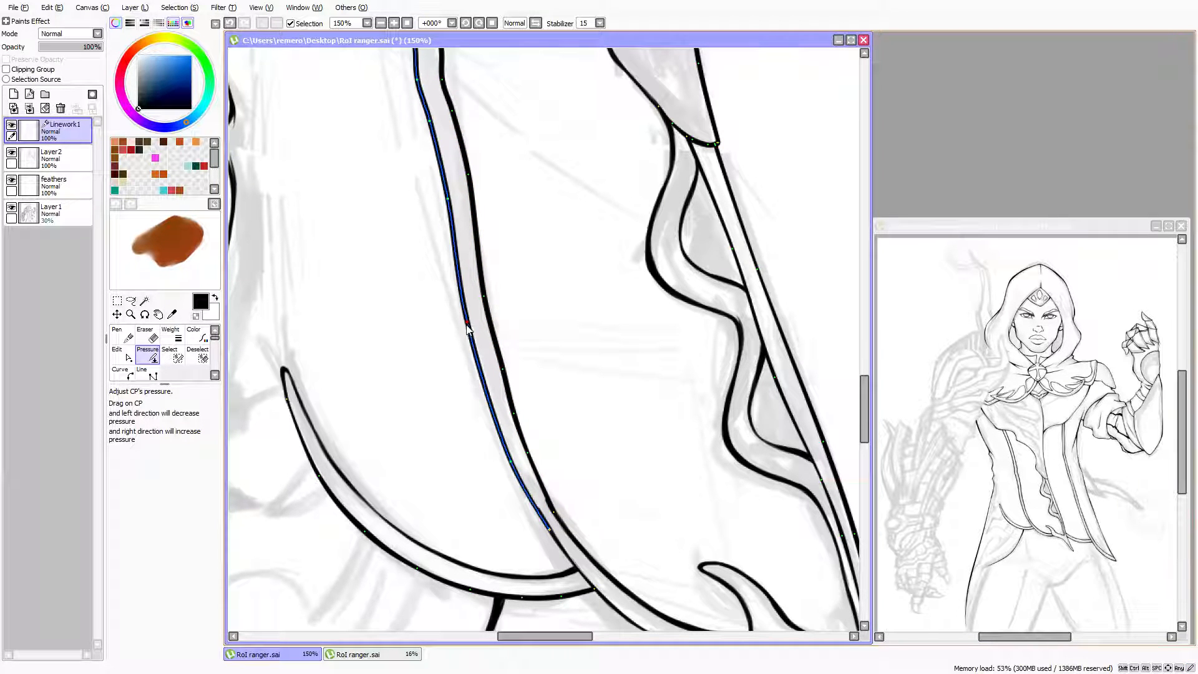
{"action": "left_click_drag", "start_coordinate": [467, 323], "coordinate": [428, 332]}
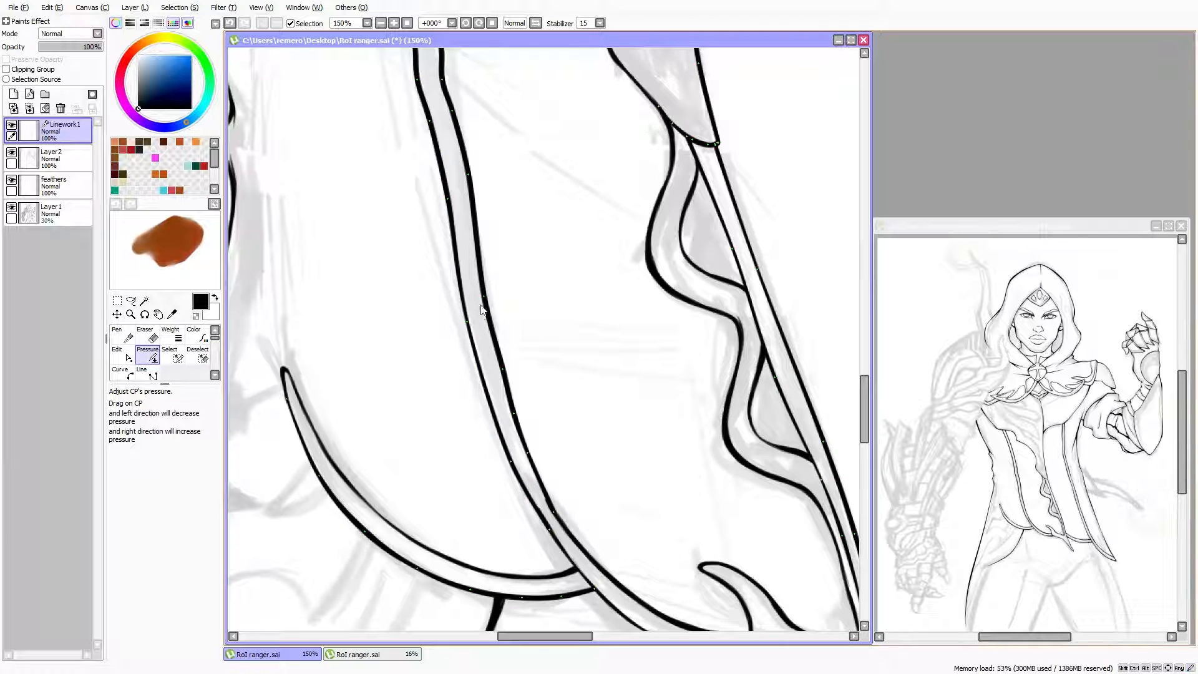
{"action": "left_click_drag", "start_coordinate": [483, 296], "coordinate": [469, 303]}
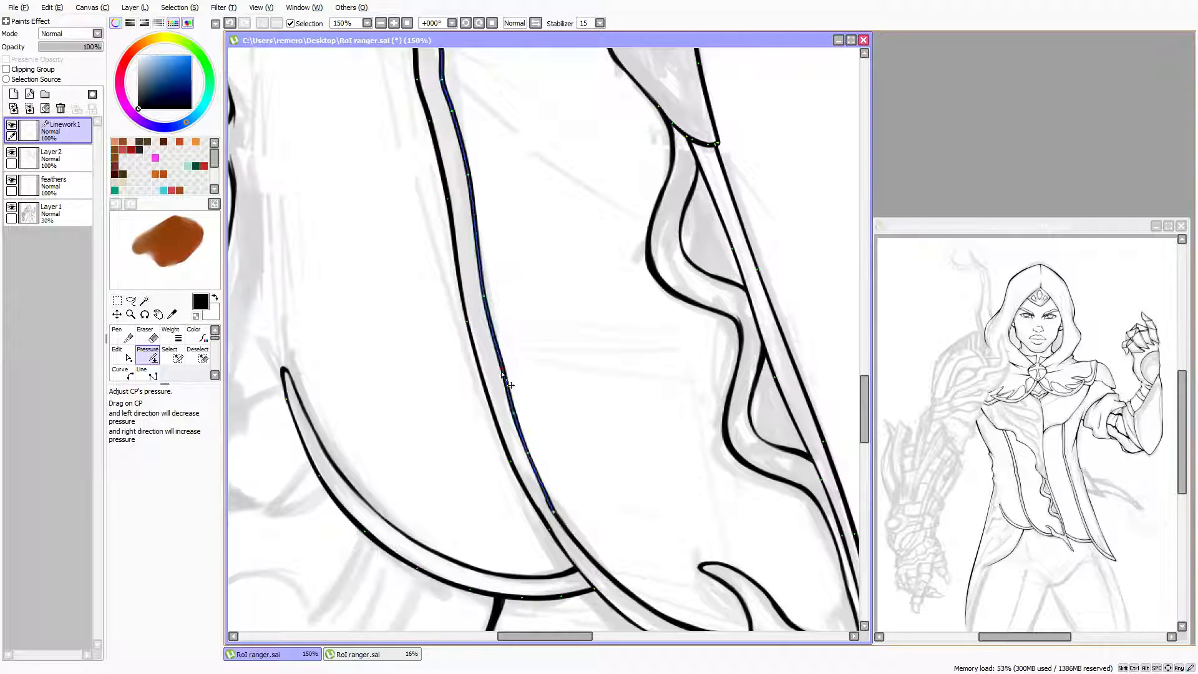
{"action": "left_click_drag", "start_coordinate": [513, 413], "coordinate": [489, 425]}
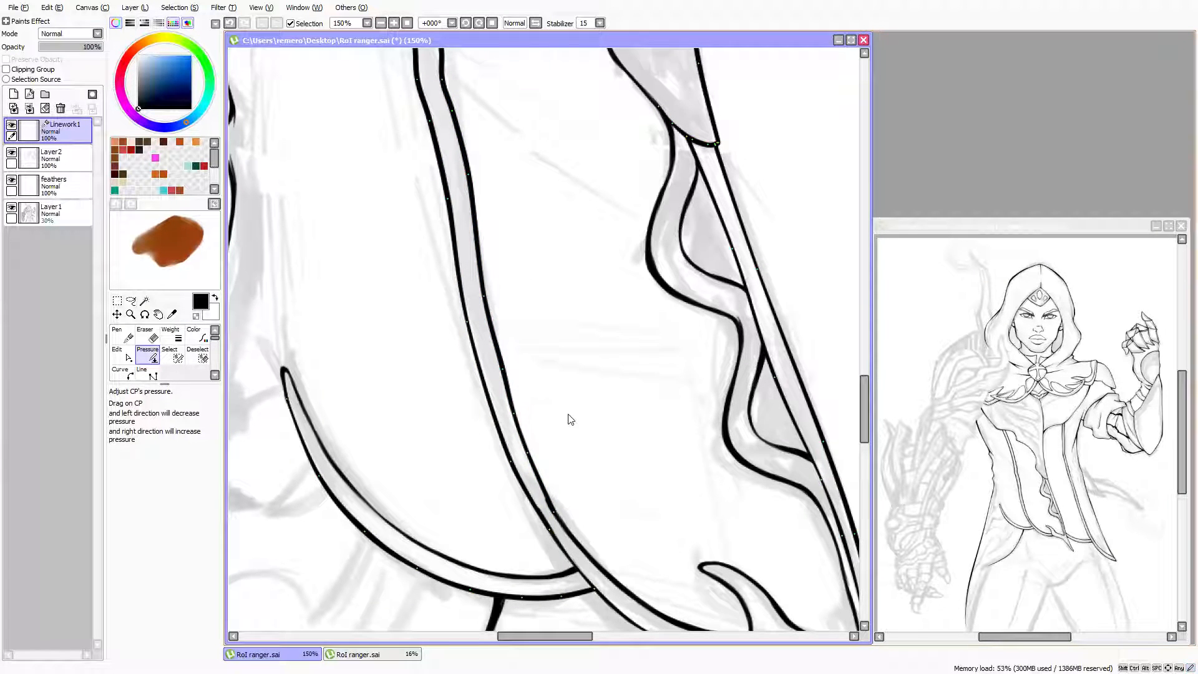
Lower the pressure of control points along the curves' middle stretch, then raise it slightly just below the outer curve's bend
{"action": "scroll", "coordinate": [560, 439], "scroll_direction": "up", "scroll_amount": 5}
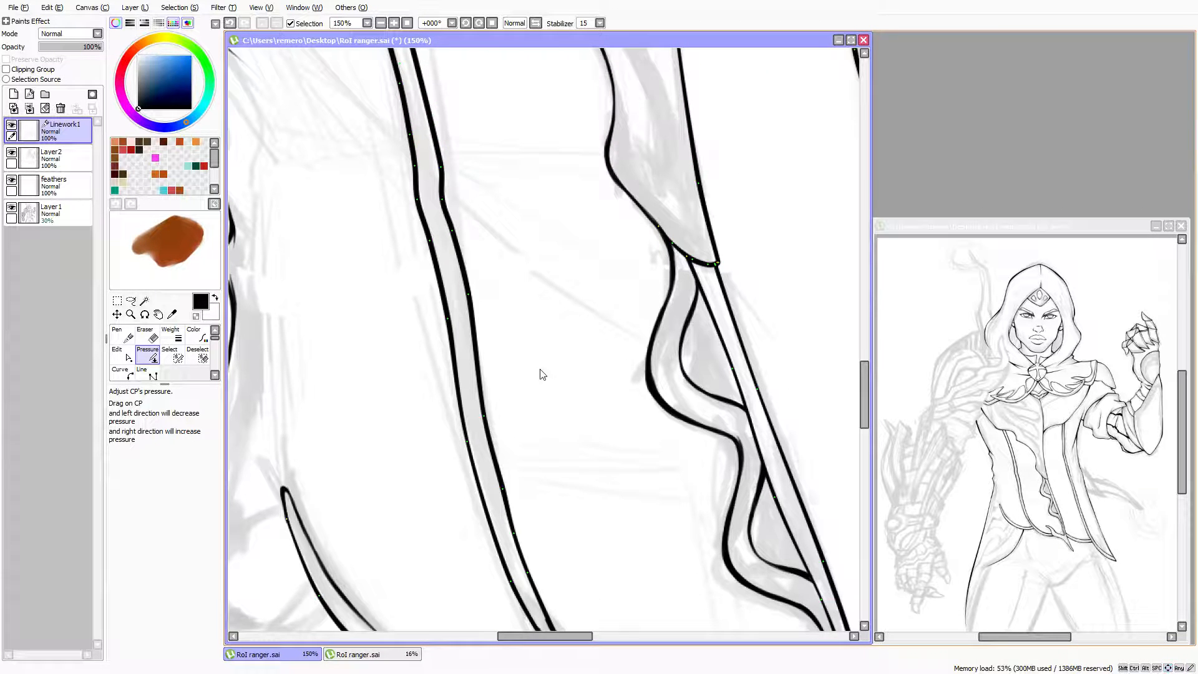
{"action": "left_click_drag", "start_coordinate": [479, 440], "coordinate": [460, 432]}
{"action": "left_click_drag", "start_coordinate": [447, 319], "coordinate": [407, 339]}
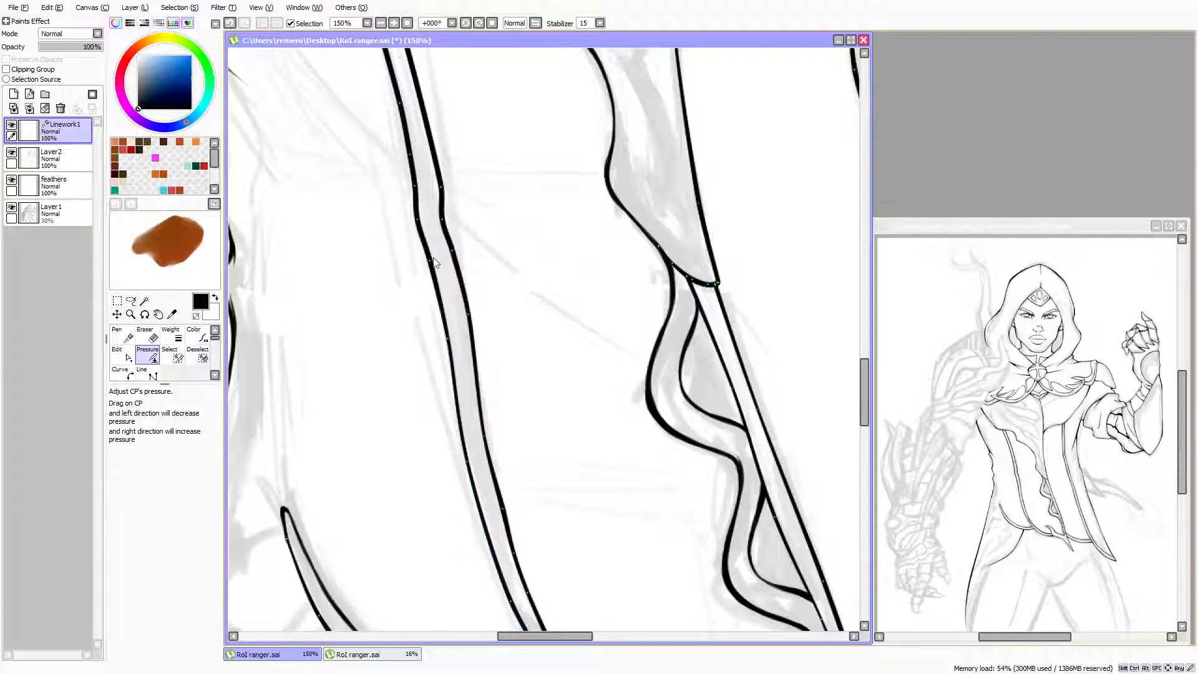
{"action": "mouse_move", "coordinate": [430, 261]}
{"action": "left_mouse_down"}
{"action": "mouse_move", "coordinate": [407, 259]}
{"action": "mouse_move", "coordinate": [438, 260]}
{"action": "mouse_move", "coordinate": [442, 288]}
{"action": "mouse_move", "coordinate": [415, 286]}
{"action": "left_mouse_up"}
{"action": "scroll", "coordinate": [437, 259], "scroll_direction": "up", "scroll_amount": 4}
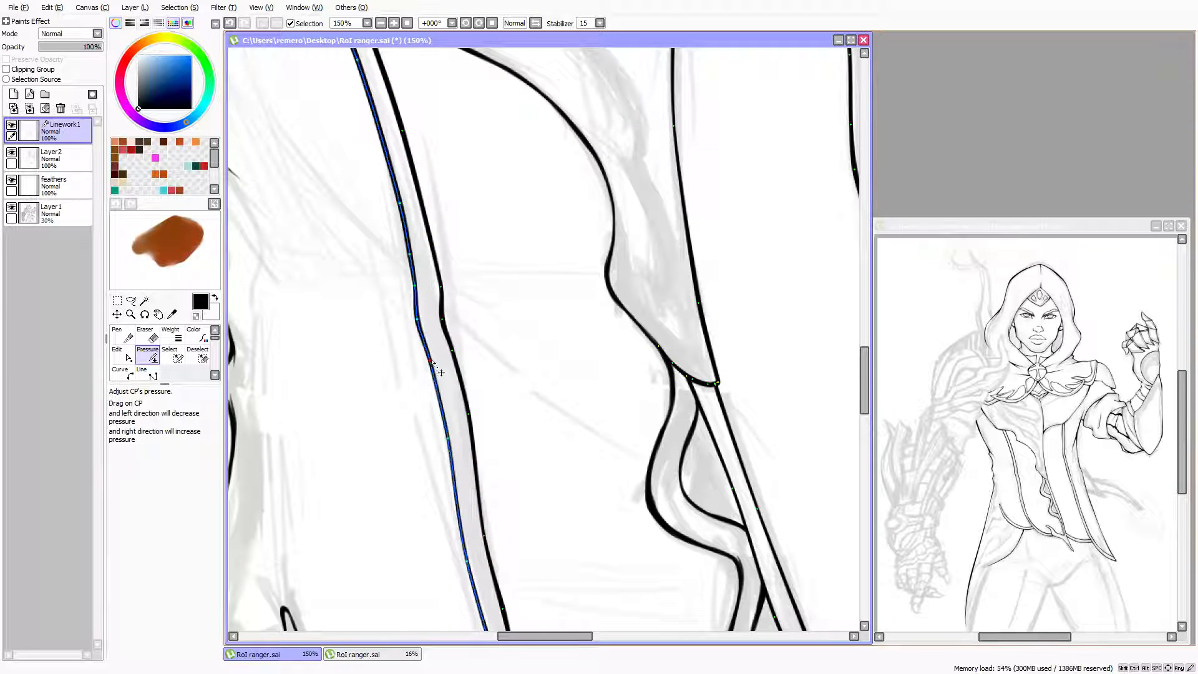
{"action": "mouse_move", "coordinate": [430, 360]}
{"action": "left_mouse_down"}
{"action": "mouse_move", "coordinate": [418, 359]}
{"action": "mouse_move", "coordinate": [442, 354]}
{"action": "left_mouse_up"}
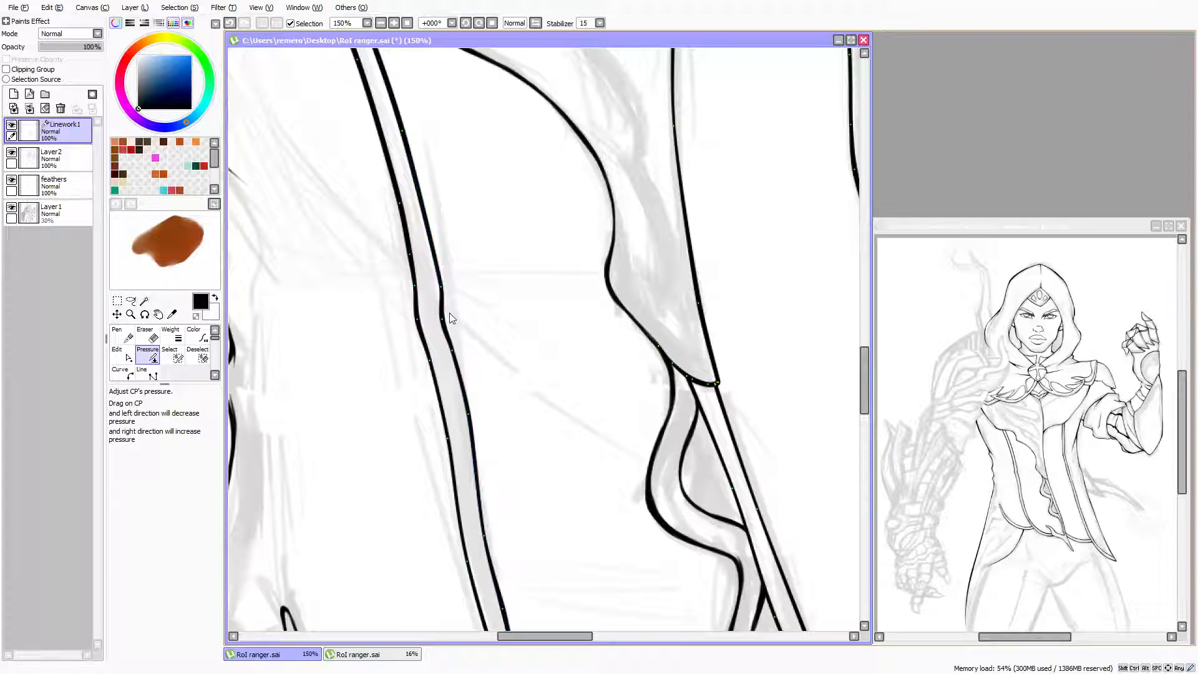
Reduce the line pressure at the upper control points of the outer line of the vest's left trim band
{"action": "scroll", "coordinate": [437, 312], "scroll_direction": "up", "scroll_amount": 3}
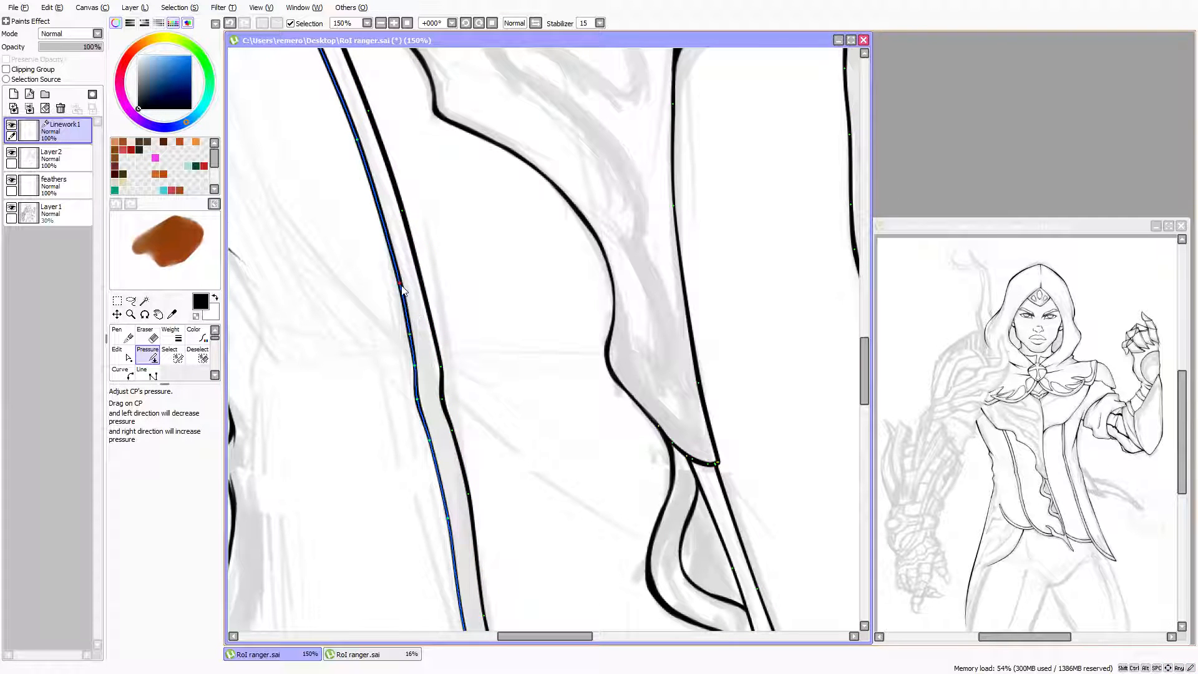
{"action": "left_click_drag", "start_coordinate": [400, 283], "coordinate": [381, 252]}
{"action": "key", "text": "Up"}
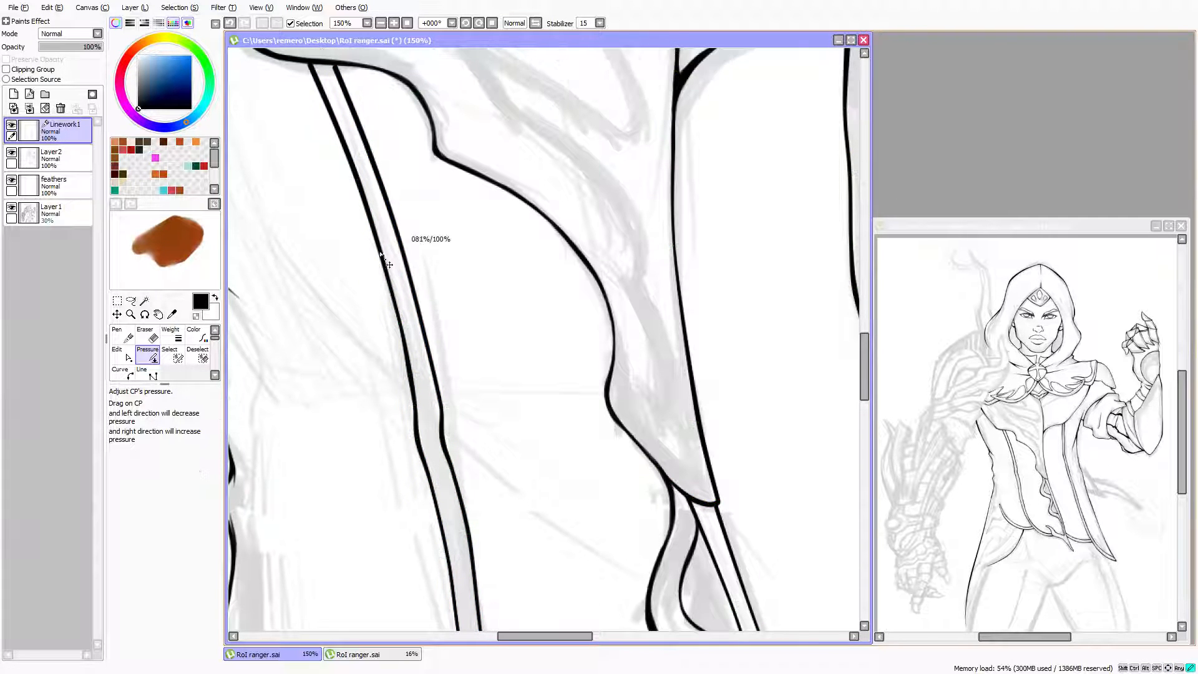
{"action": "scroll", "coordinate": [368, 249], "scroll_direction": "up", "scroll_amount": 2}
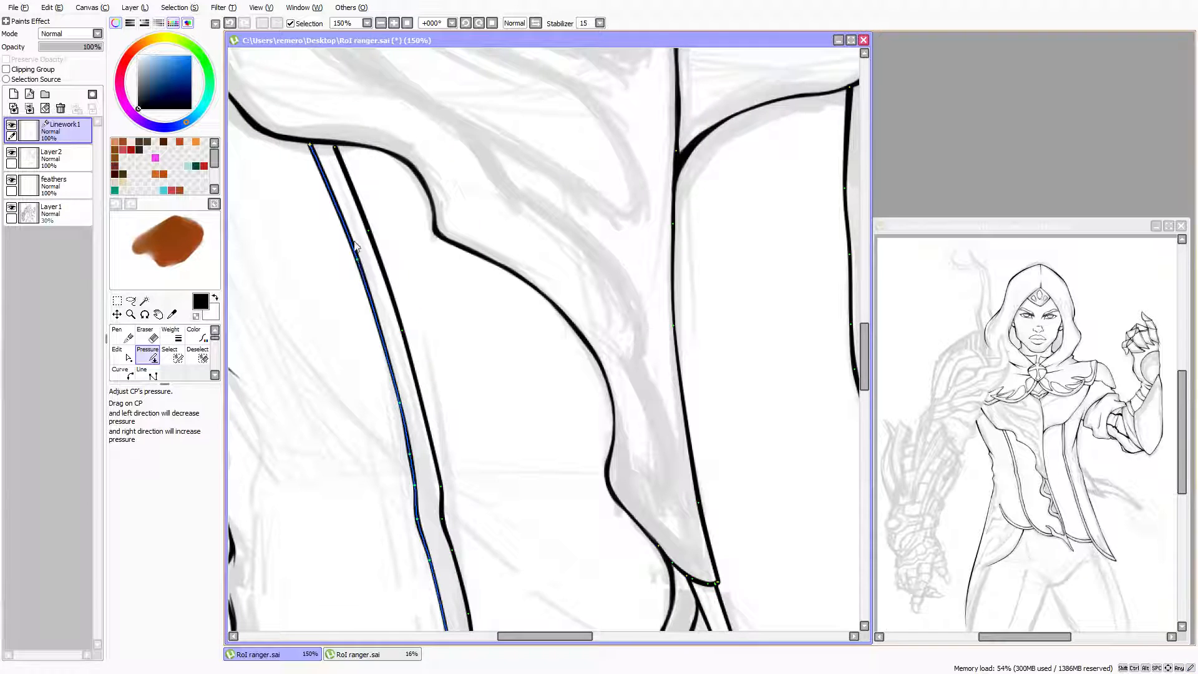
{"action": "left_click_drag", "start_coordinate": [357, 259], "coordinate": [320, 268]}
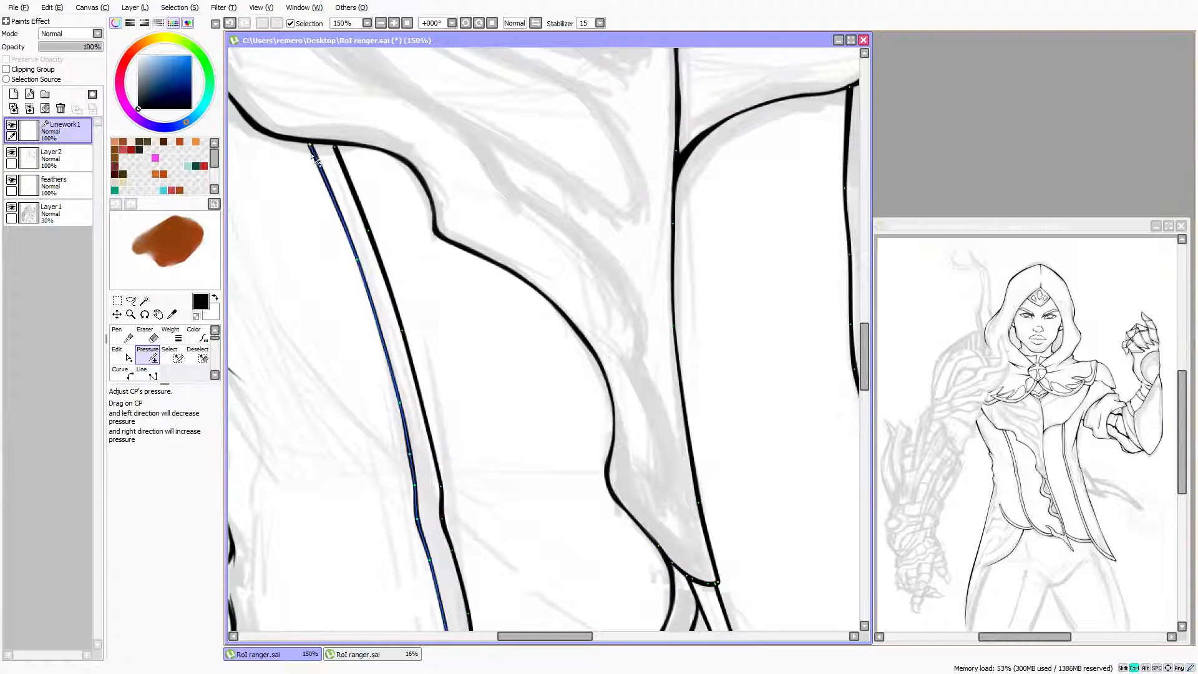
Move the top endpoints of the vest's left trim lines so they meet the chest panel's lower edge
{"action": "left_click_drag", "start_coordinate": [310, 146], "coordinate": [308, 143]}
{"action": "key", "text": "ctrl"}
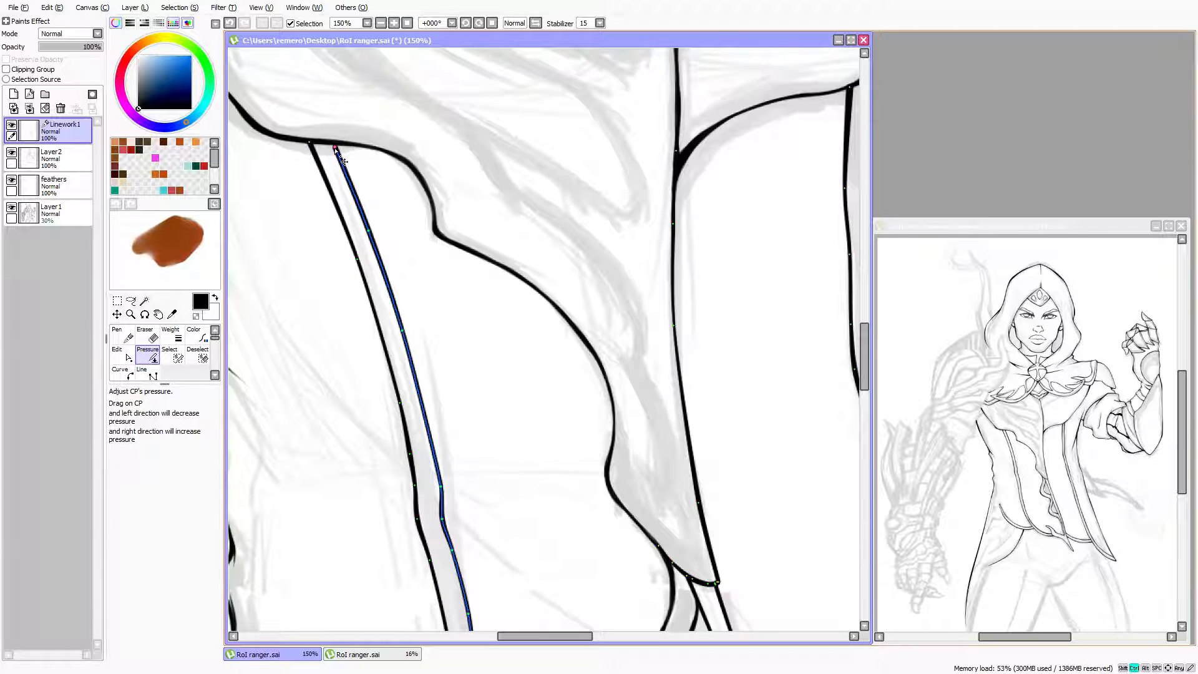
{"action": "left_click_drag", "start_coordinate": [336, 148], "coordinate": [337, 145]}
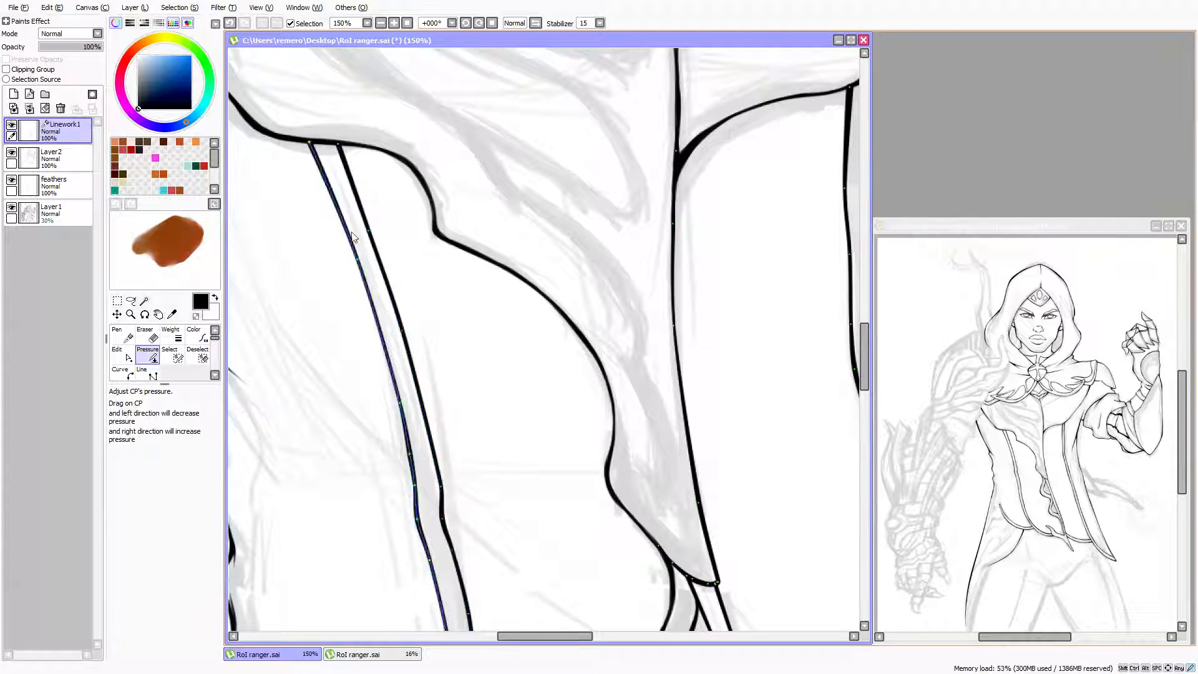
Examine the inked torso, cape and vest trim against the underlying sketch, both as a whole and in close detail
{"action": "scroll", "coordinate": [575, 334], "scroll_direction": "down", "scroll_amount": 4}
{"action": "scroll", "coordinate": [599, 381], "scroll_direction": "up", "scroll_amount": 1}
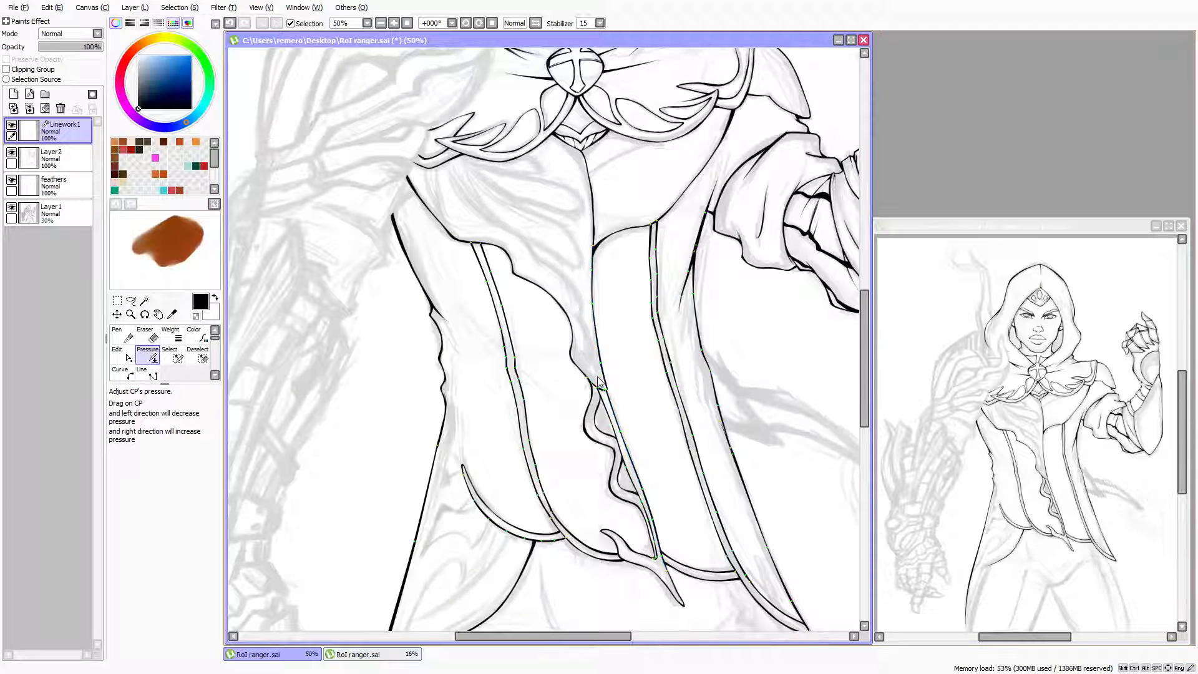
{"action": "left_click_drag", "start_coordinate": [541, 447], "coordinate": [541, 367]}
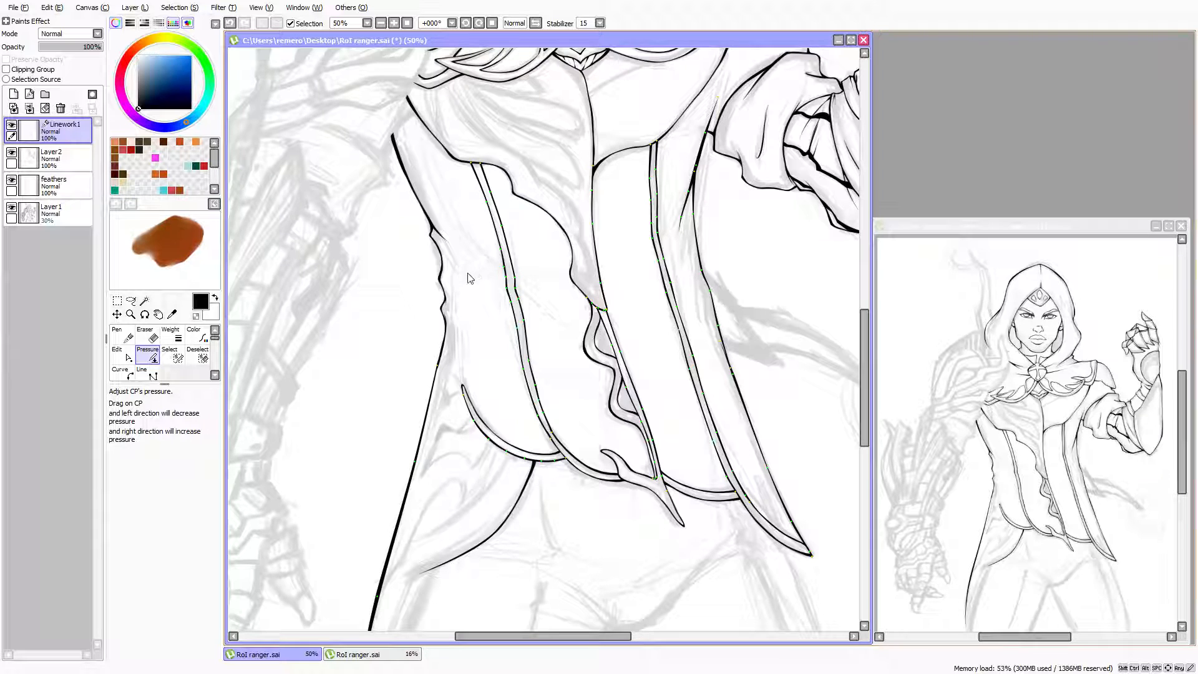
{"action": "mouse_move", "coordinate": [466, 271]}
{"action": "left_mouse_down"}
{"action": "mouse_move", "coordinate": [460, 254]}
{"action": "mouse_move", "coordinate": [464, 299]}
{"action": "mouse_move", "coordinate": [469, 274]}
{"action": "left_mouse_up"}
{"action": "scroll", "coordinate": [469, 275], "scroll_direction": "down", "scroll_amount": 3}
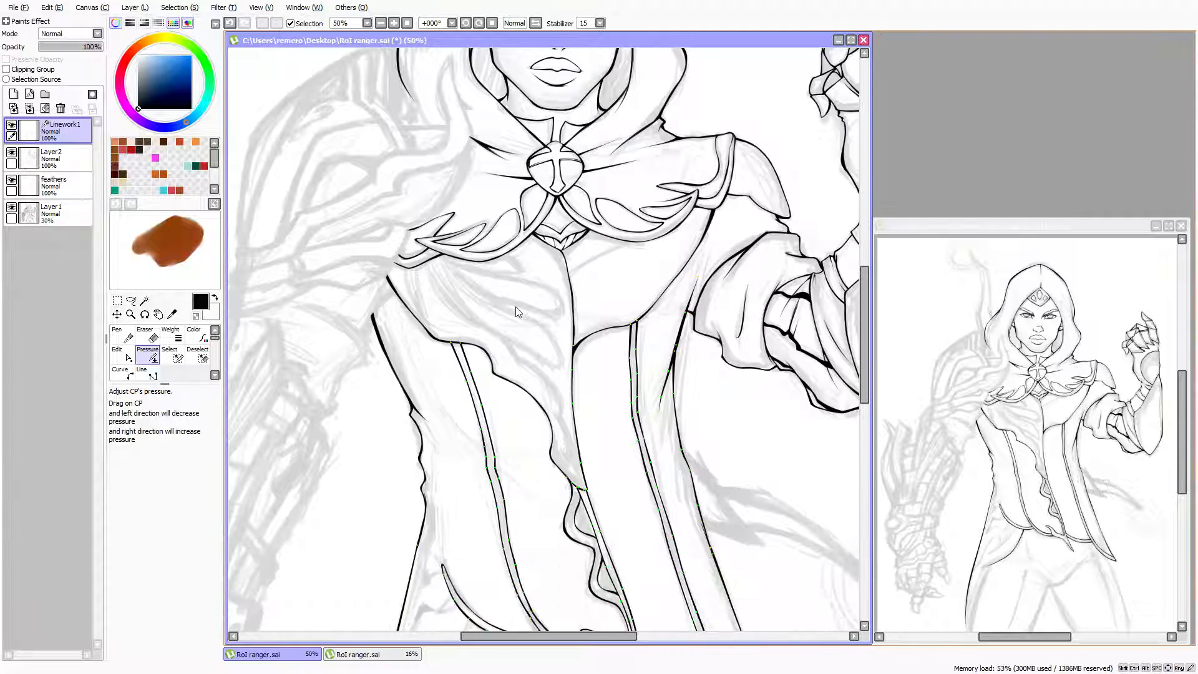
{"action": "scroll", "coordinate": [535, 289], "scroll_direction": "down", "scroll_amount": 1}
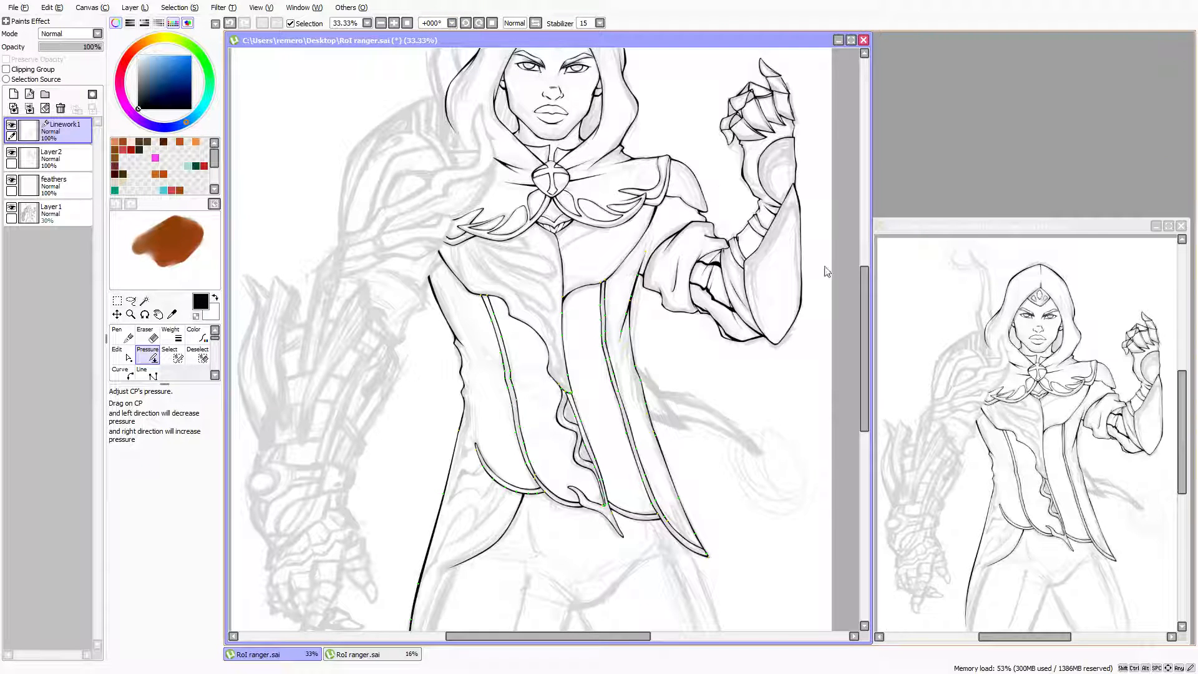
{"action": "left_click_drag", "start_coordinate": [867, 304], "coordinate": [871, 280]}
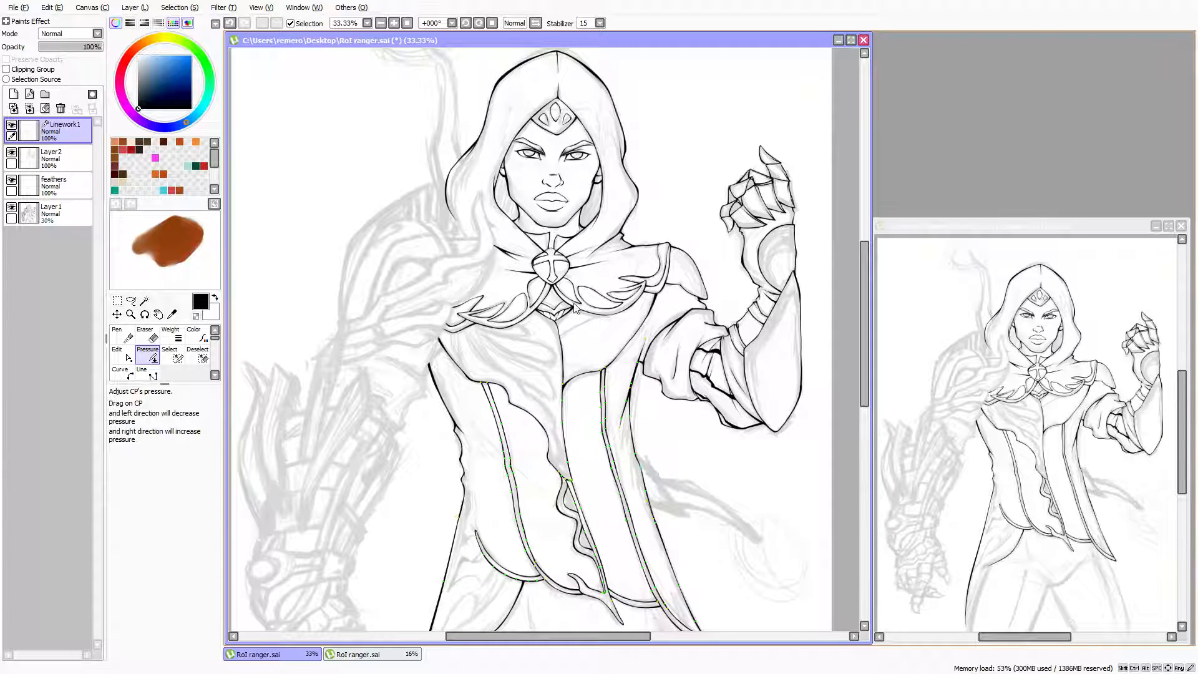
{"action": "scroll", "coordinate": [574, 307], "scroll_direction": "down", "scroll_amount": 2}
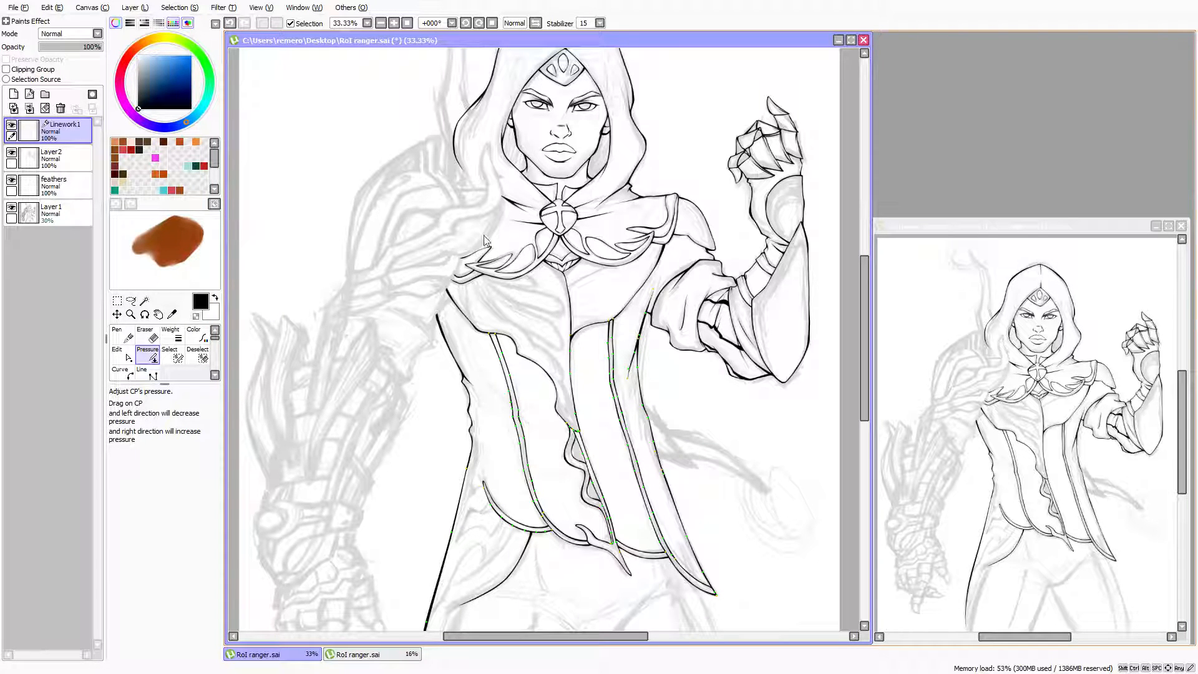
{"action": "scroll", "coordinate": [484, 218], "scroll_direction": "up", "scroll_amount": 1}
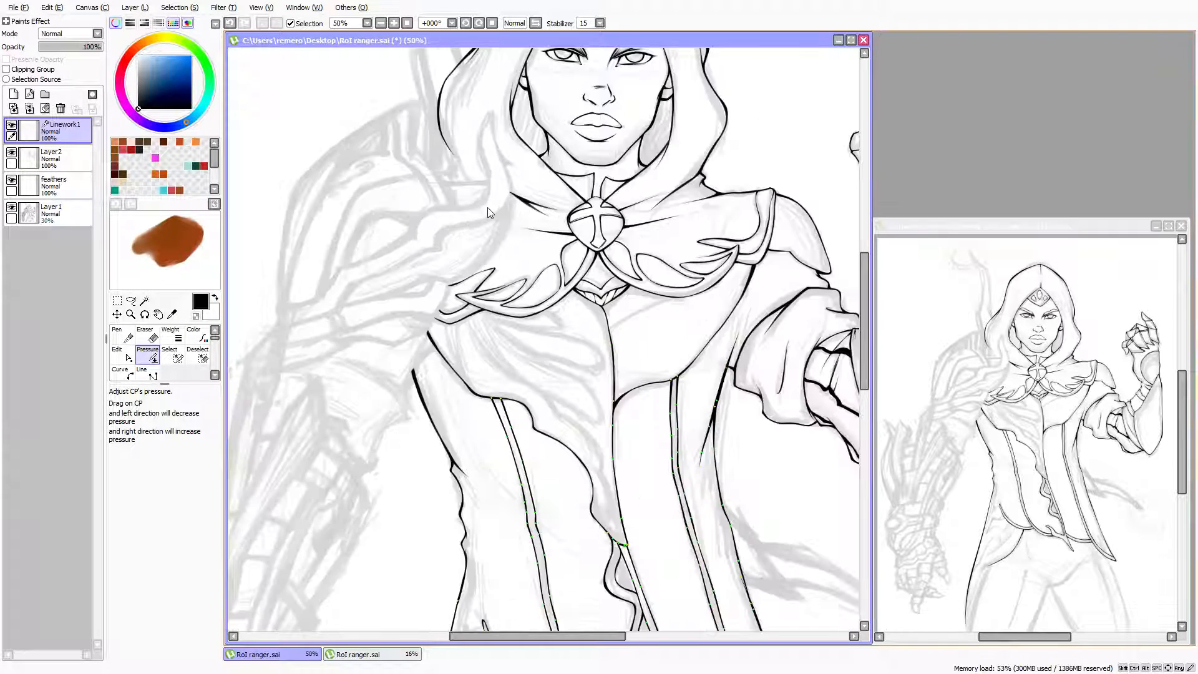
{"action": "scroll", "coordinate": [473, 246], "scroll_direction": "up", "scroll_amount": 1}
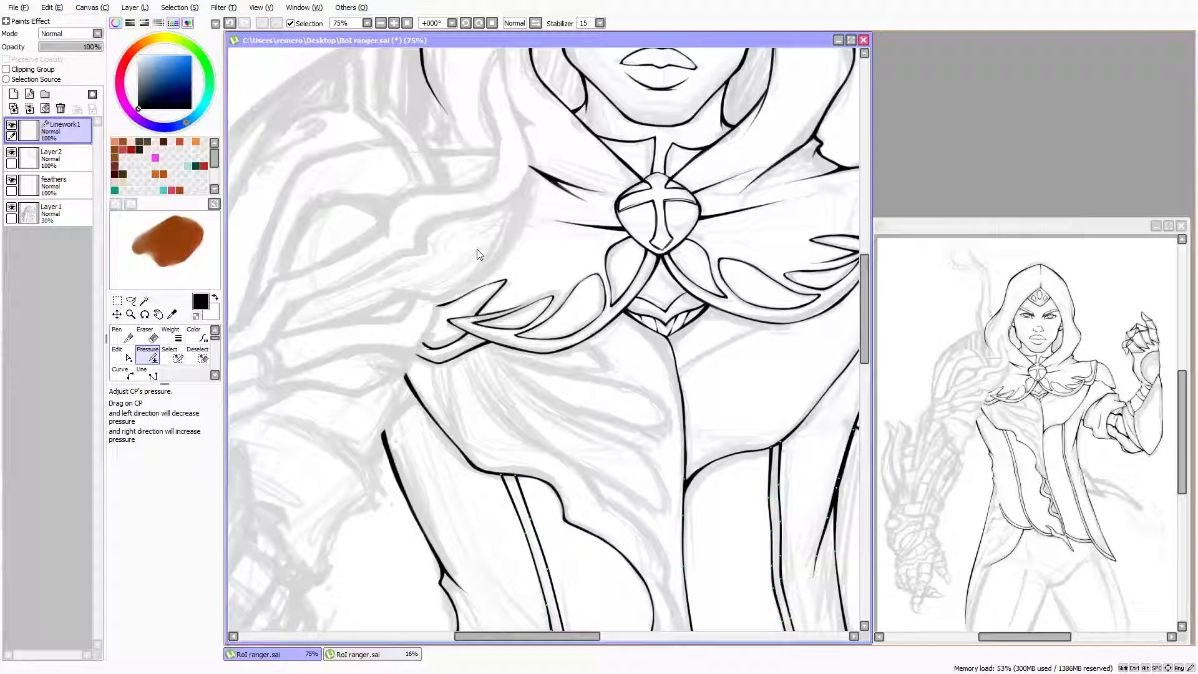
{"action": "scroll", "coordinate": [563, 189], "scroll_direction": "down", "scroll_amount": 1}
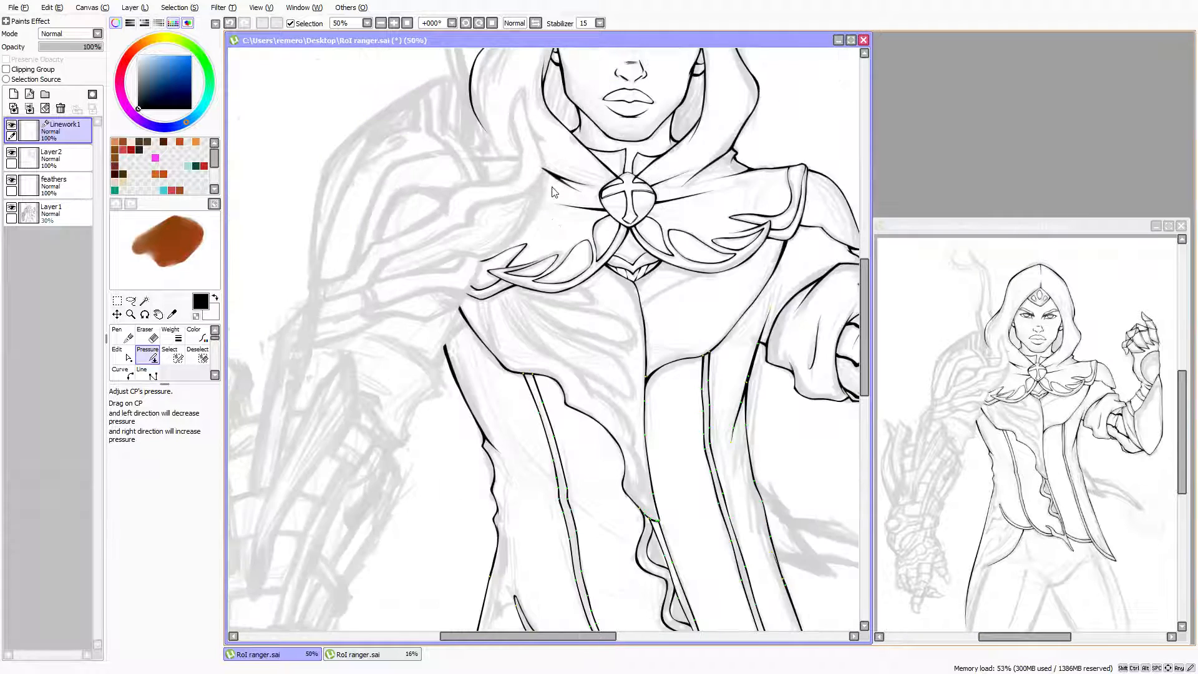
{"action": "scroll", "coordinate": [560, 231], "scroll_direction": "down", "scroll_amount": 1}
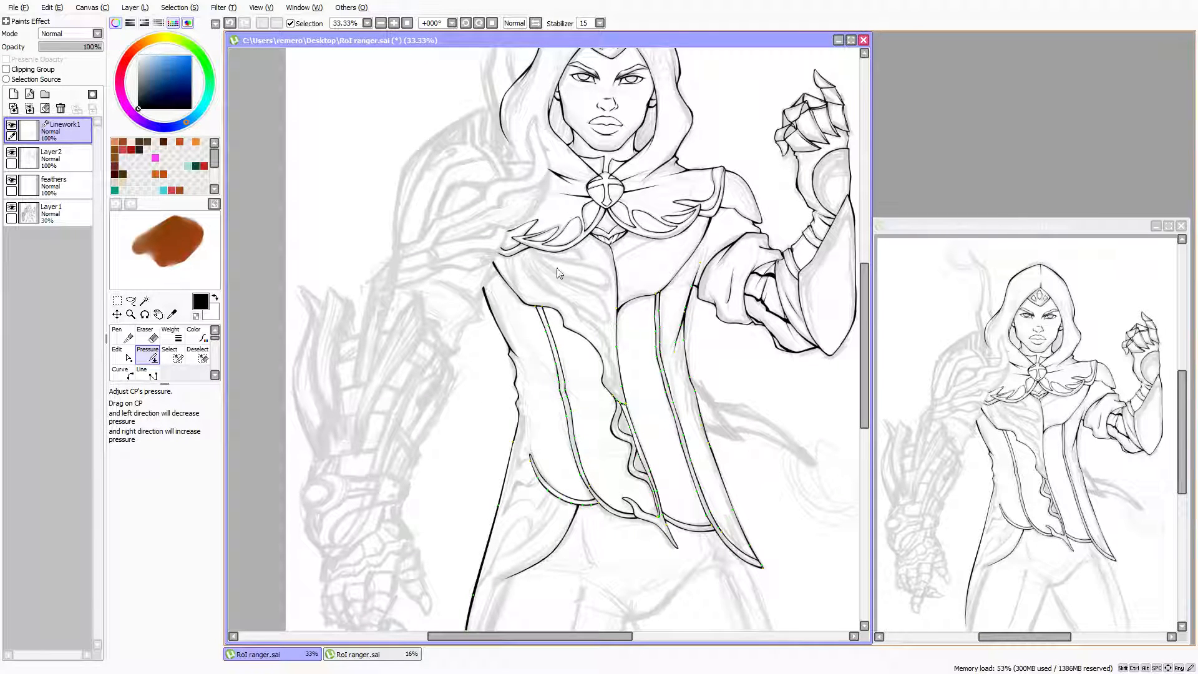
{"action": "scroll", "coordinate": [540, 231], "scroll_direction": "down", "scroll_amount": 1}
{"action": "scroll", "coordinate": [541, 233], "scroll_direction": "up", "scroll_amount": 1}
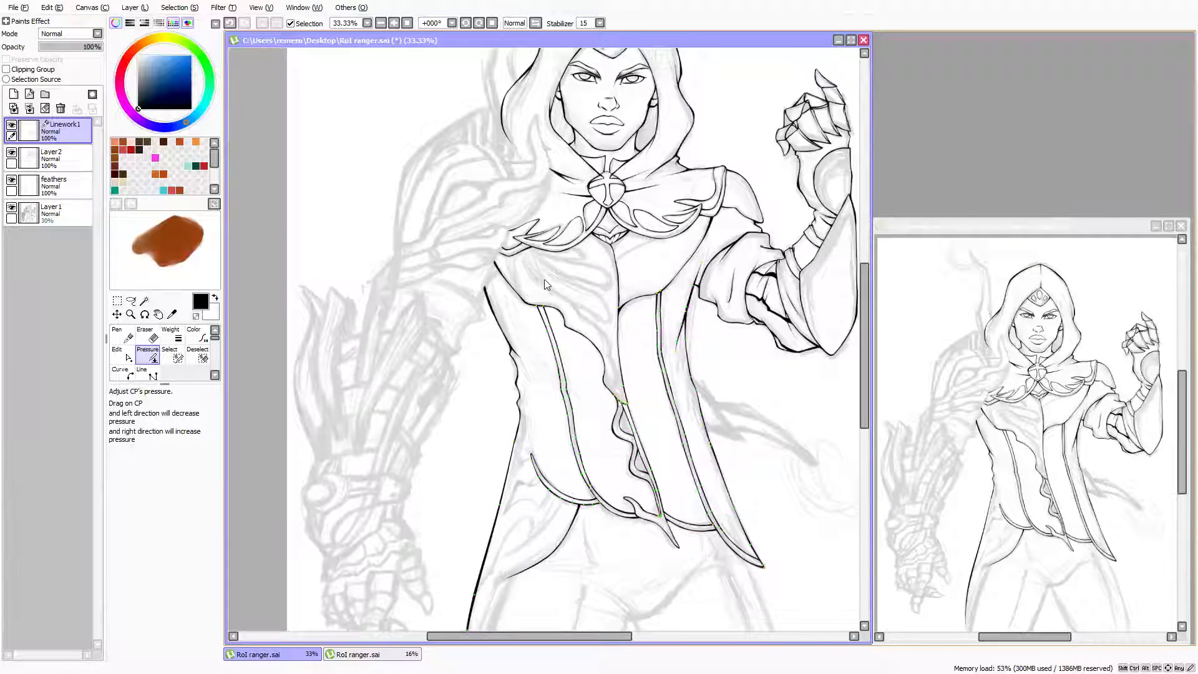
{"action": "scroll", "coordinate": [540, 335], "scroll_direction": "up", "scroll_amount": 1}
{"action": "key", "text": "Down"}
{"action": "key", "text": "Down"}
{"action": "key", "text": "Down"}
{"action": "key", "text": "Down"}
{"action": "key", "text": "Down"}
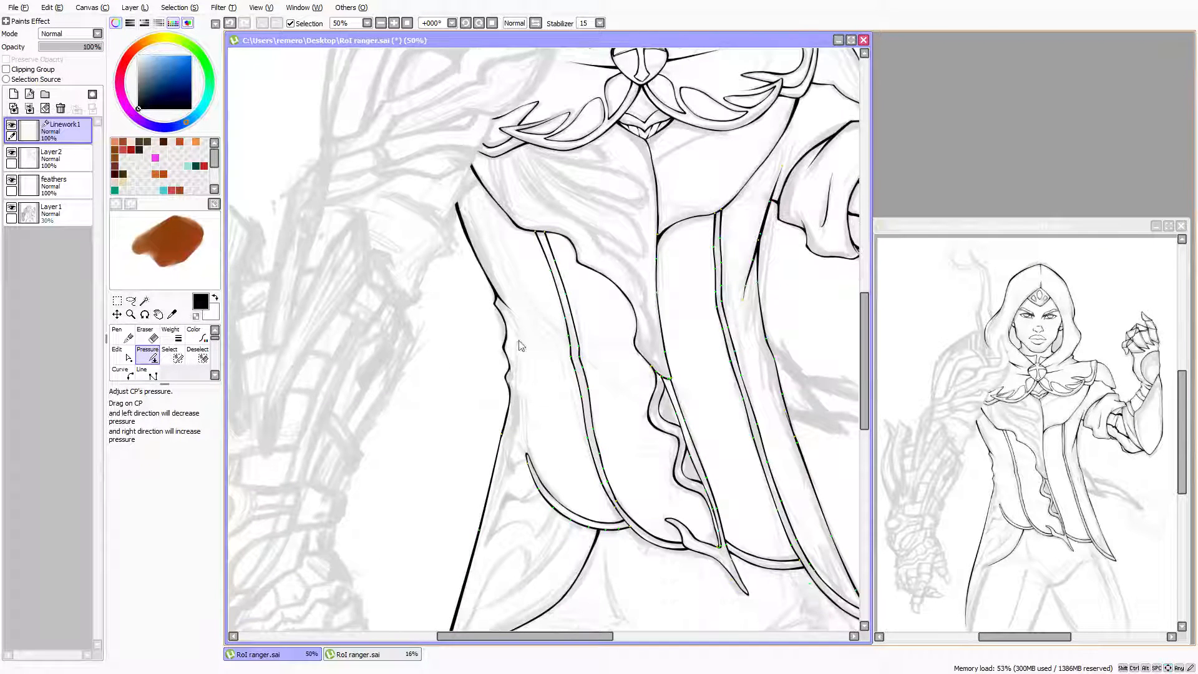
{"action": "key", "text": "Right"}
{"action": "key", "text": "Up"}
{"action": "key", "text": "Up"}
{"action": "key", "text": "Up"}
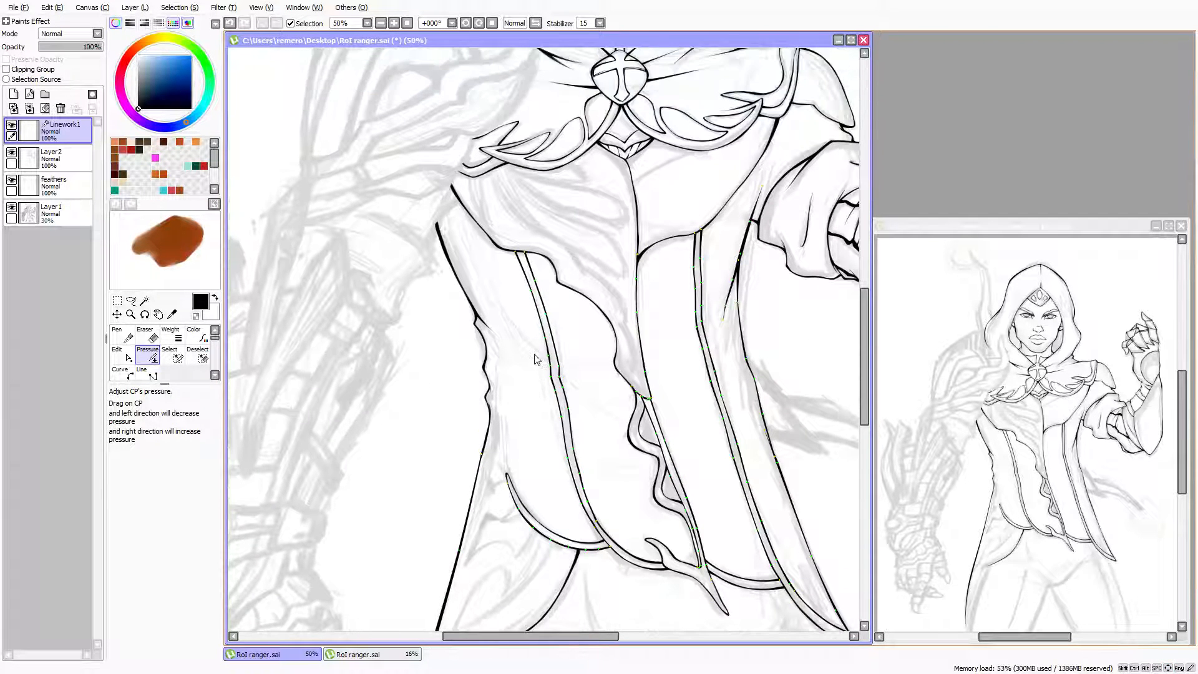
{"action": "scroll", "coordinate": [535, 348], "scroll_direction": "up", "scroll_amount": 2}
{"action": "key", "text": "Right"}
{"action": "key", "text": "Down"}
{"action": "key", "text": "Right"}
{"action": "key", "text": "Right"}
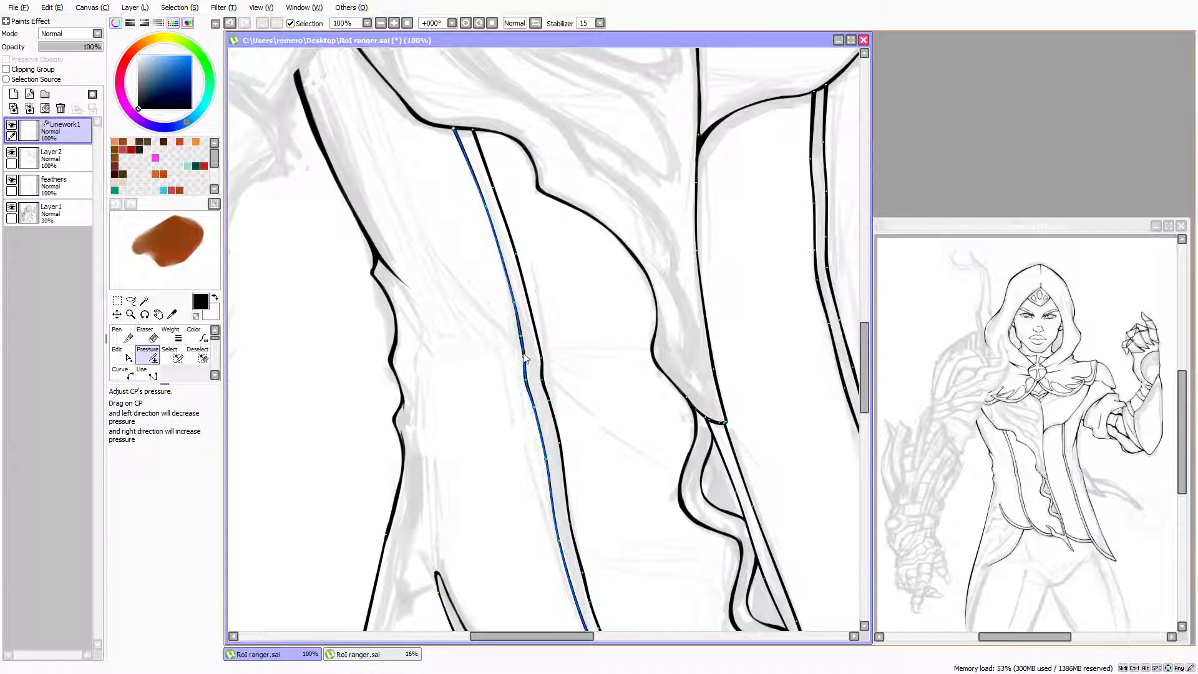
{"action": "scroll", "coordinate": [517, 371], "scroll_direction": "up", "scroll_amount": 1}
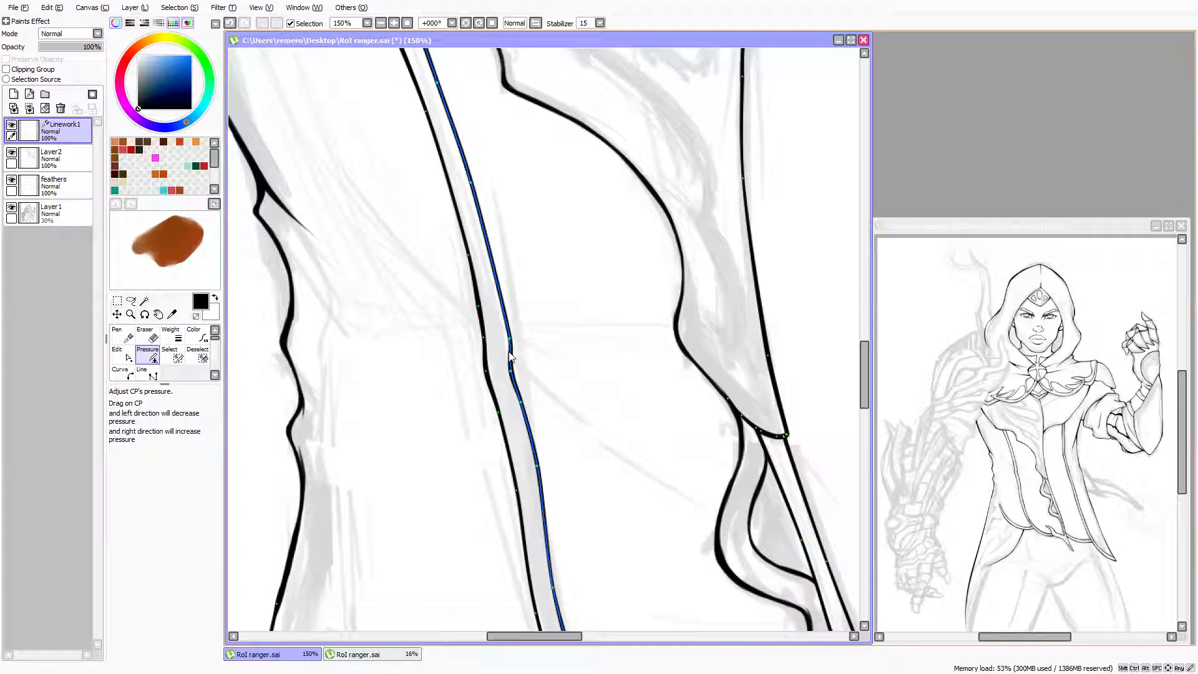
{"action": "scroll", "coordinate": [556, 318], "scroll_direction": "down", "scroll_amount": 4}
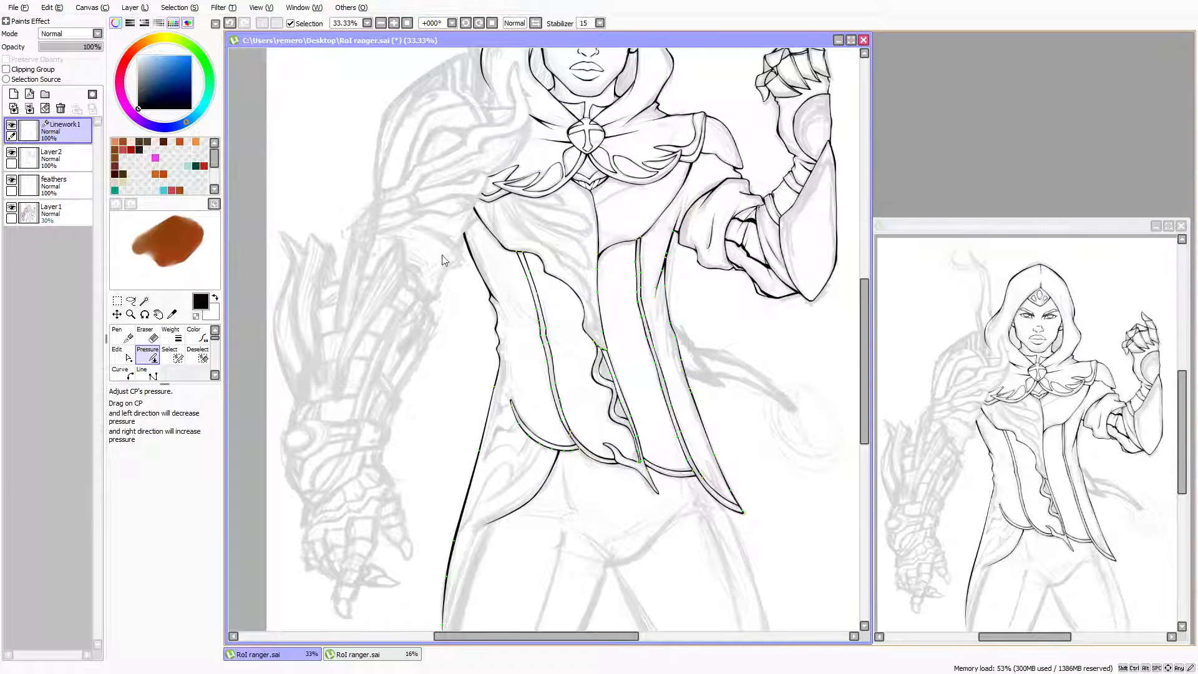
{"action": "scroll", "coordinate": [436, 287], "scroll_direction": "down", "scroll_amount": 1}
{"action": "scroll", "coordinate": [436, 287], "scroll_direction": "up", "scroll_amount": 1}
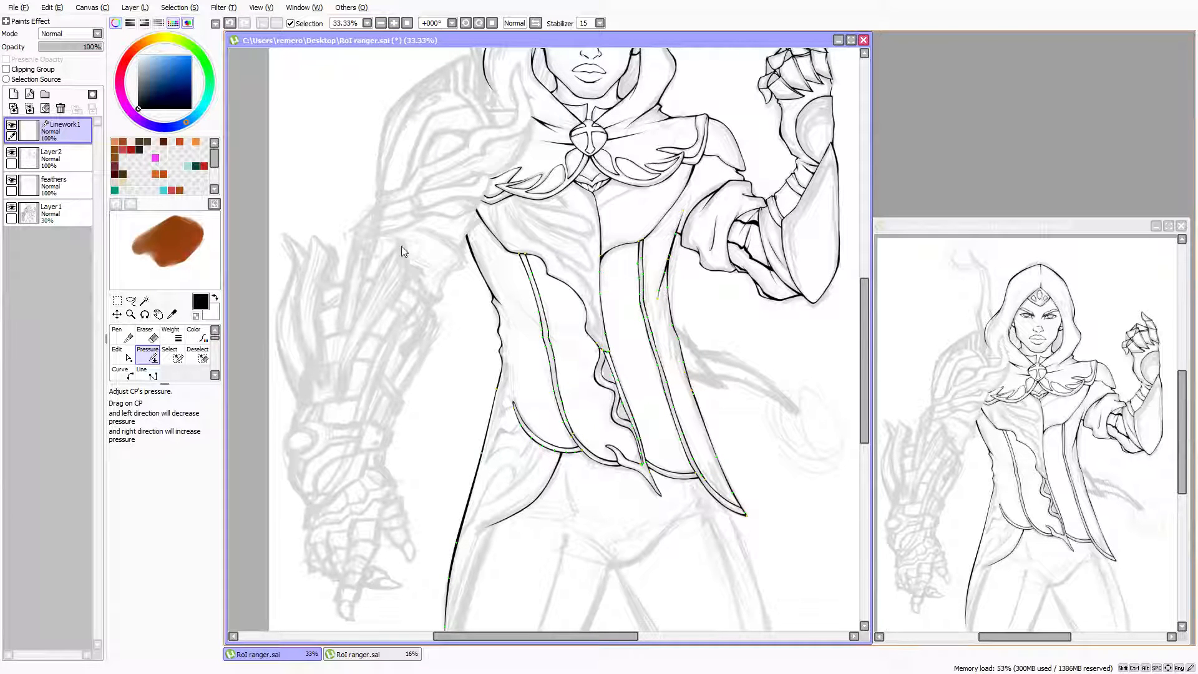
{"action": "scroll", "coordinate": [403, 244], "scroll_direction": "up", "scroll_amount": 1}
{"action": "scroll", "coordinate": [510, 228], "scroll_direction": "down", "scroll_amount": 1}
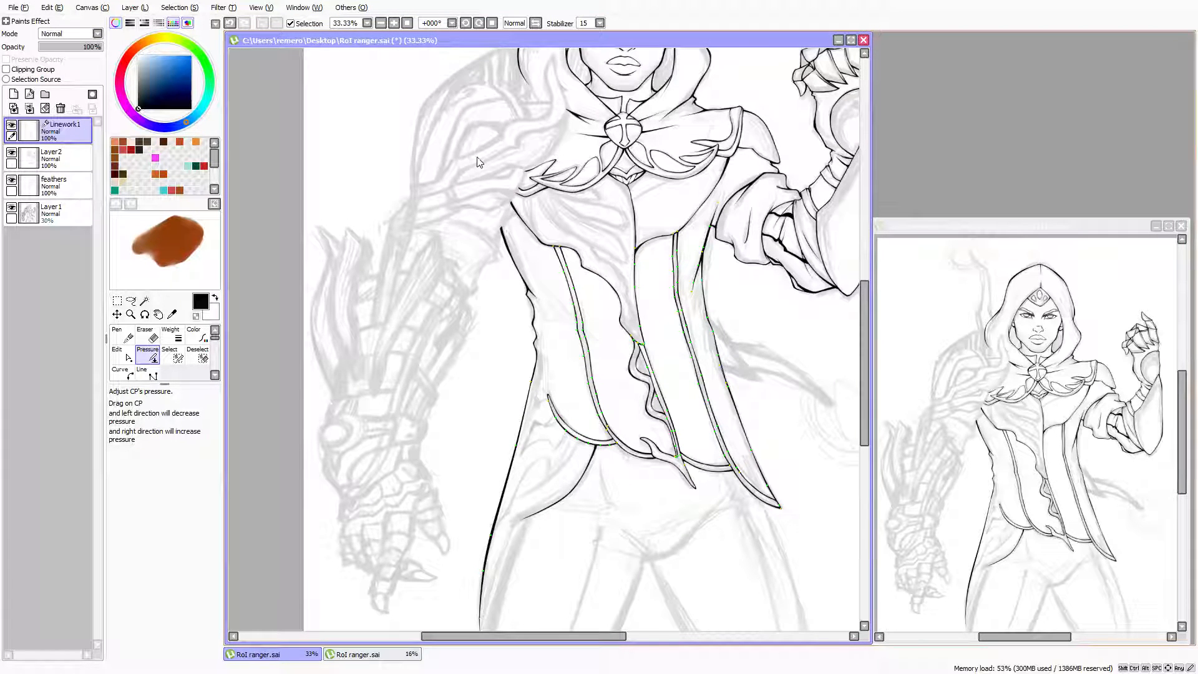
{"action": "scroll", "coordinate": [477, 161], "scroll_direction": "up", "scroll_amount": 1}
{"action": "scroll", "coordinate": [477, 161], "scroll_direction": "down", "scroll_amount": 1}
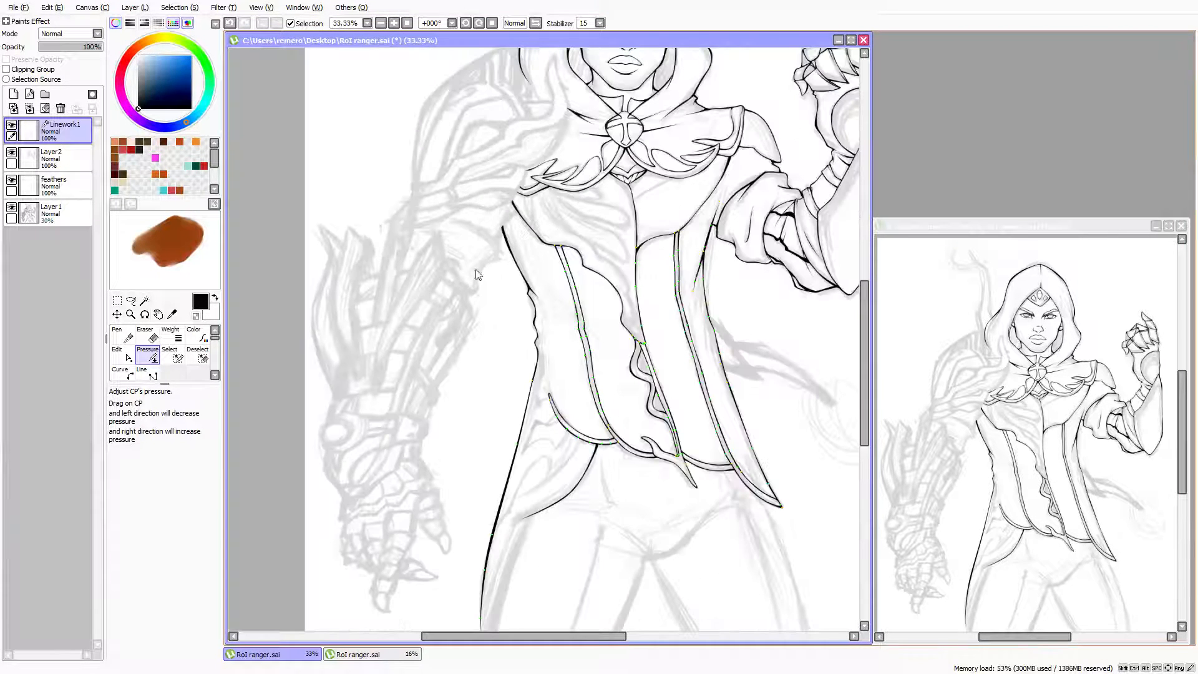
Make Layer2 active and set the lines brush to size 30 for inking the legs below the vest hem
{"action": "scroll", "coordinate": [475, 270], "scroll_direction": "up", "scroll_amount": 1}
{"action": "key", "text": "Down"}
{"action": "key", "text": "Down"}
{"action": "key", "text": "Down"}
{"action": "key", "text": "Down"}
{"action": "key", "text": "Down"}
{"action": "key", "text": "Down"}
{"action": "key", "text": "Down"}
{"action": "key", "text": "Down"}
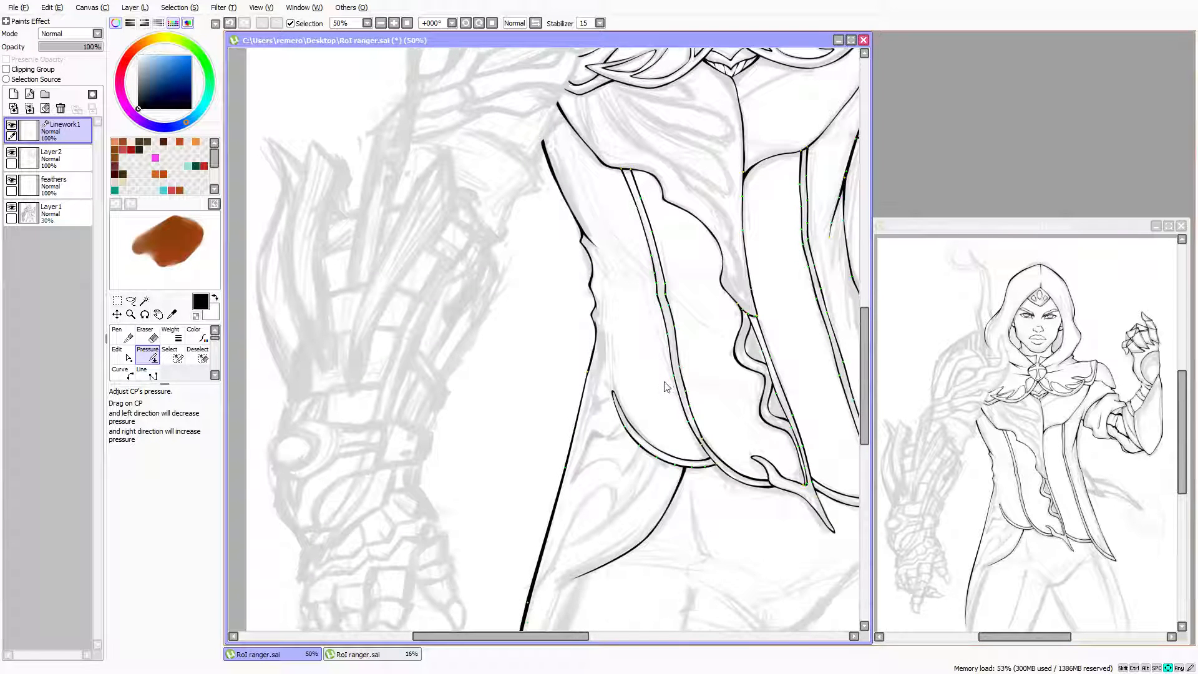
{"action": "key", "text": "Right"}
{"action": "key", "text": "Right"}
{"action": "key", "text": "Right"}
{"action": "key", "text": "Right"}
{"action": "key", "text": "Right"}
{"action": "key", "text": "Right"}
{"action": "key", "text": "Down"}
{"action": "key", "text": "Down"}
{"action": "key", "text": "Down"}
{"action": "key", "text": "Down"}
{"action": "key", "text": "Down"}
{"action": "key", "text": "Down"}
{"action": "key", "text": "Down"}
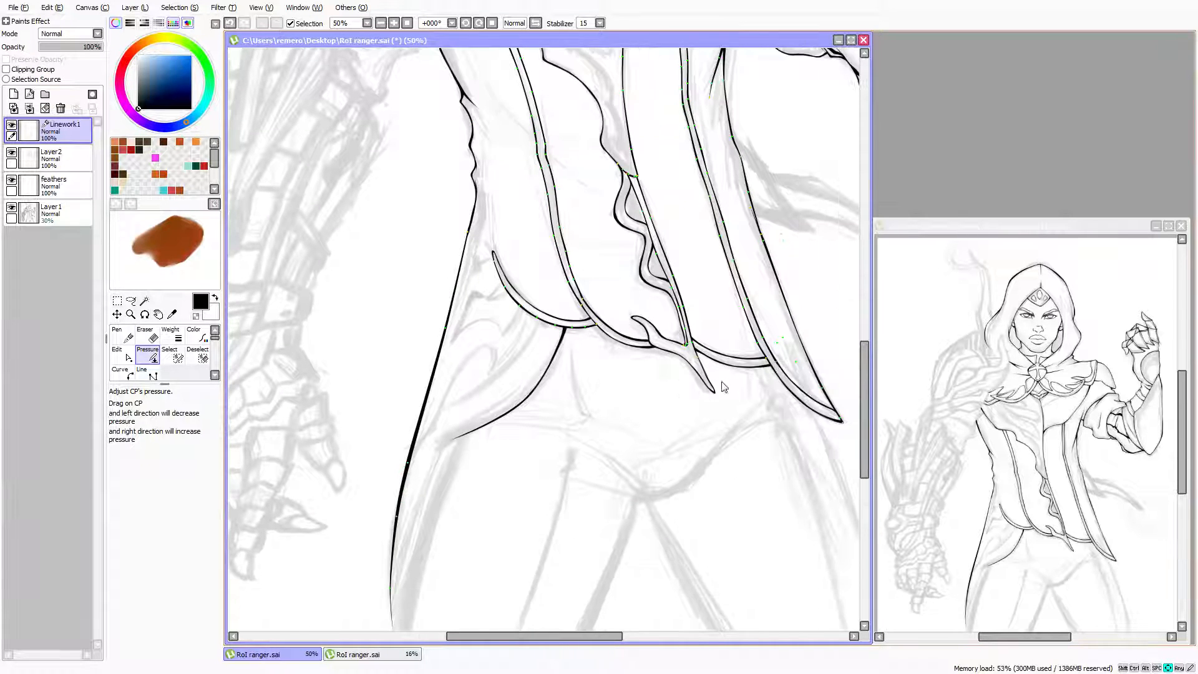
{"action": "key", "text": "Right"}
{"action": "key", "text": "Right"}
{"action": "key", "text": "Right"}
{"action": "key", "text": "Right"}
{"action": "key", "text": "Right"}
{"action": "key", "text": "Right"}
{"action": "scroll", "coordinate": [714, 362], "scroll_direction": "up", "scroll_amount": 2}
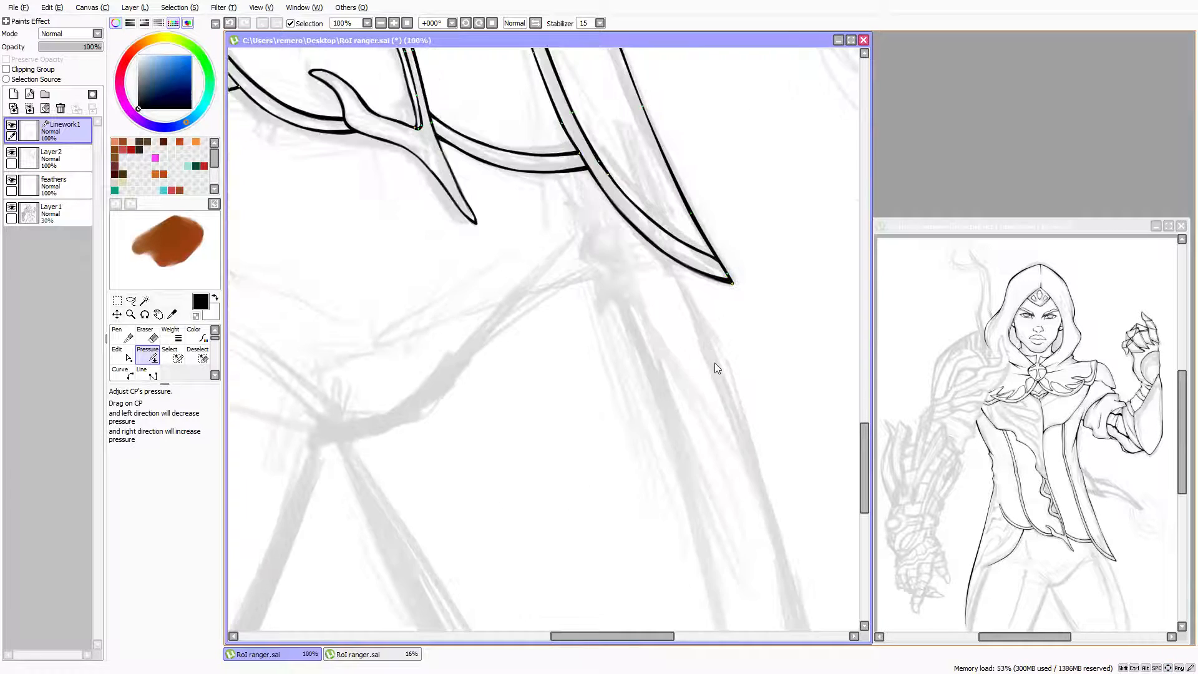
{"action": "key", "text": "Down"}
{"action": "key", "text": "Down"}
{"action": "key", "text": "Down"}
{"action": "key", "text": "Down"}
{"action": "key", "text": "Down"}
{"action": "key", "text": "Down"}
{"action": "key", "text": "Down"}
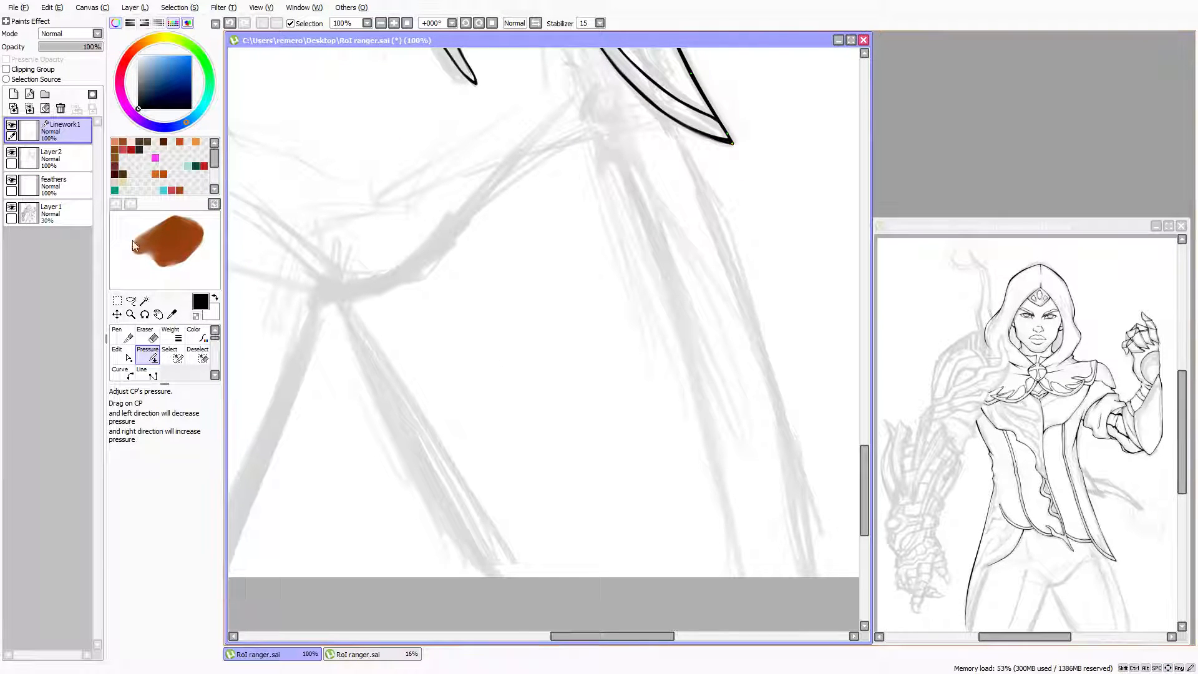
{"action": "left_click", "coordinate": [62, 159]}
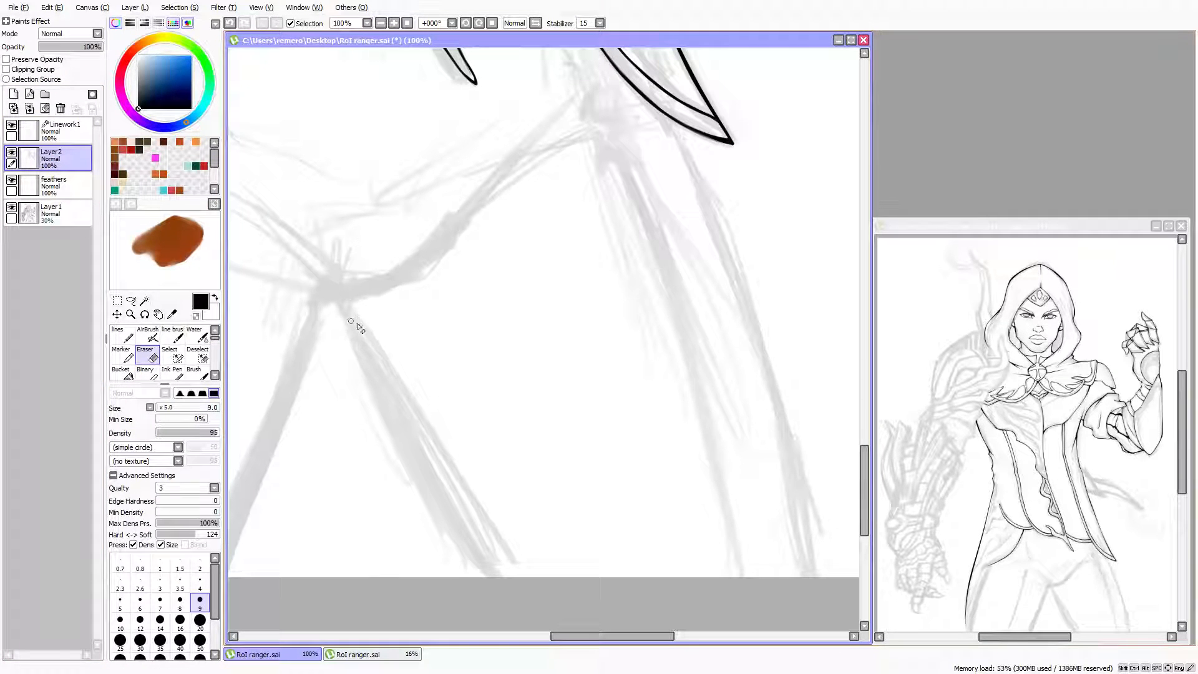
{"action": "key", "text": "]"}
{"action": "left_click", "coordinate": [123, 335]}
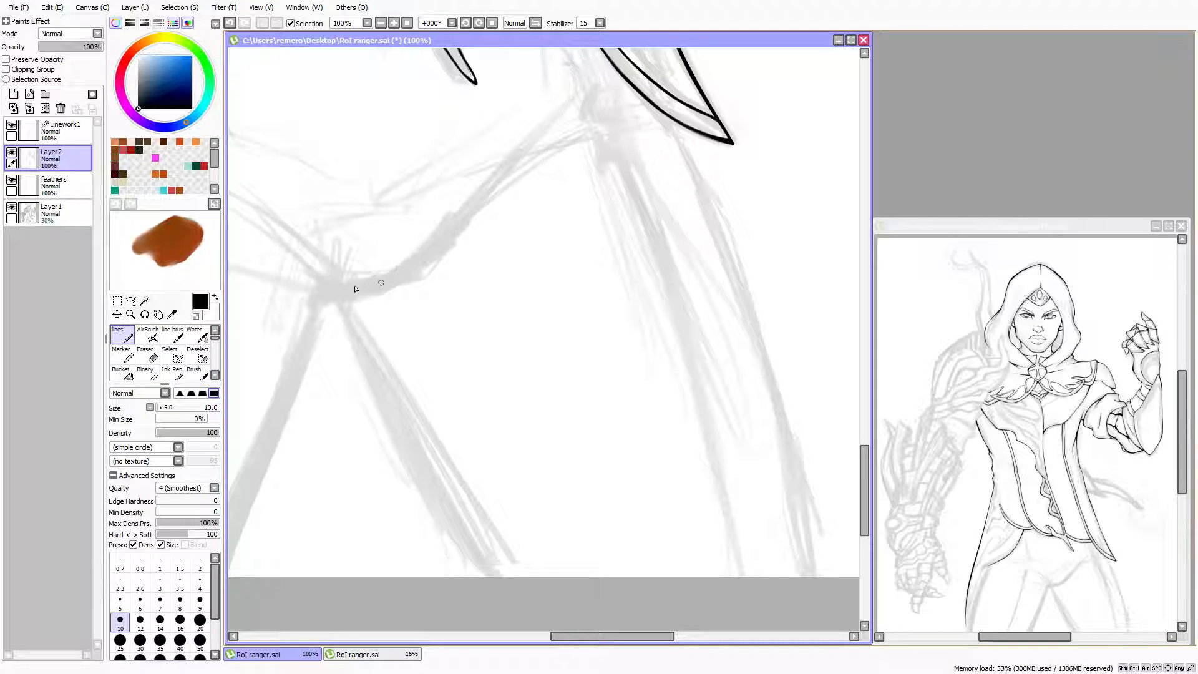
{"action": "key", "text": "]"}
{"action": "key", "text": "]"}
{"action": "key", "text": "]"}
{"action": "key", "text": "]"}
{"action": "key", "text": "]"}
{"action": "key", "text": "]"}
Ink the inner thigh line of the right-hand leg as a tapered stroke from the crotch to the canvas's bottom edge, replacing the first attempt
{"action": "mouse_move", "coordinate": [340, 301]}
{"action": "left_mouse_down"}
{"action": "mouse_move", "coordinate": [447, 476]}
{"action": "mouse_move", "coordinate": [532, 575]}
{"action": "left_mouse_up"}
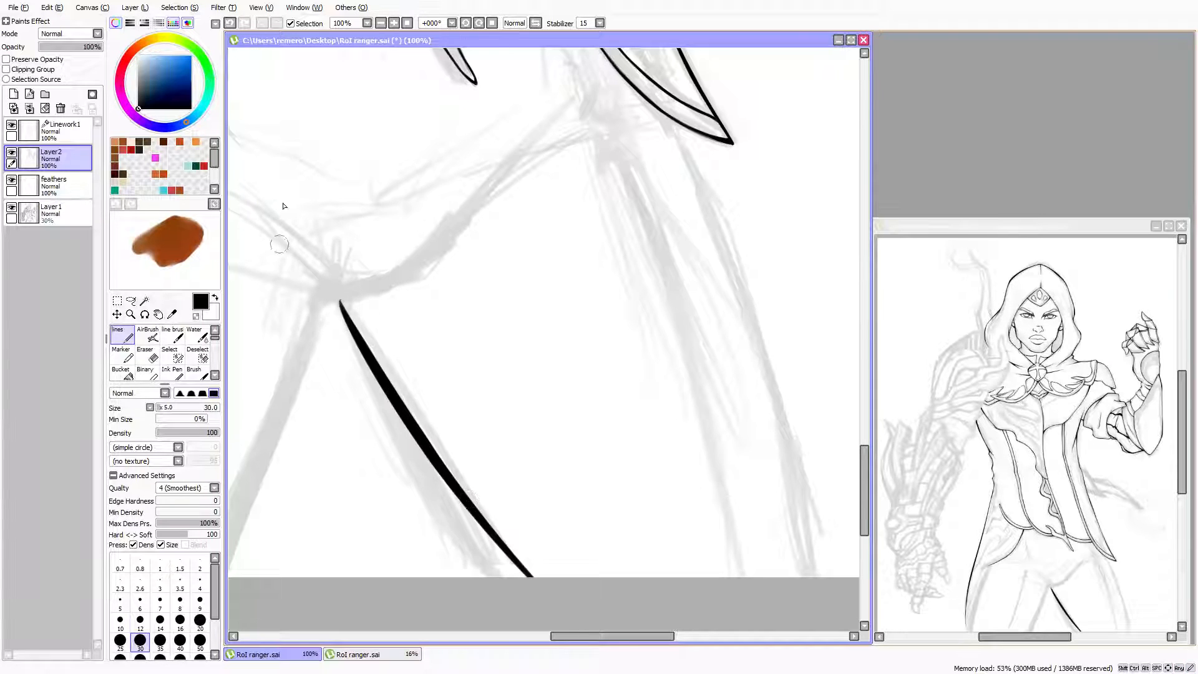
{"action": "left_click", "coordinate": [230, 23]}
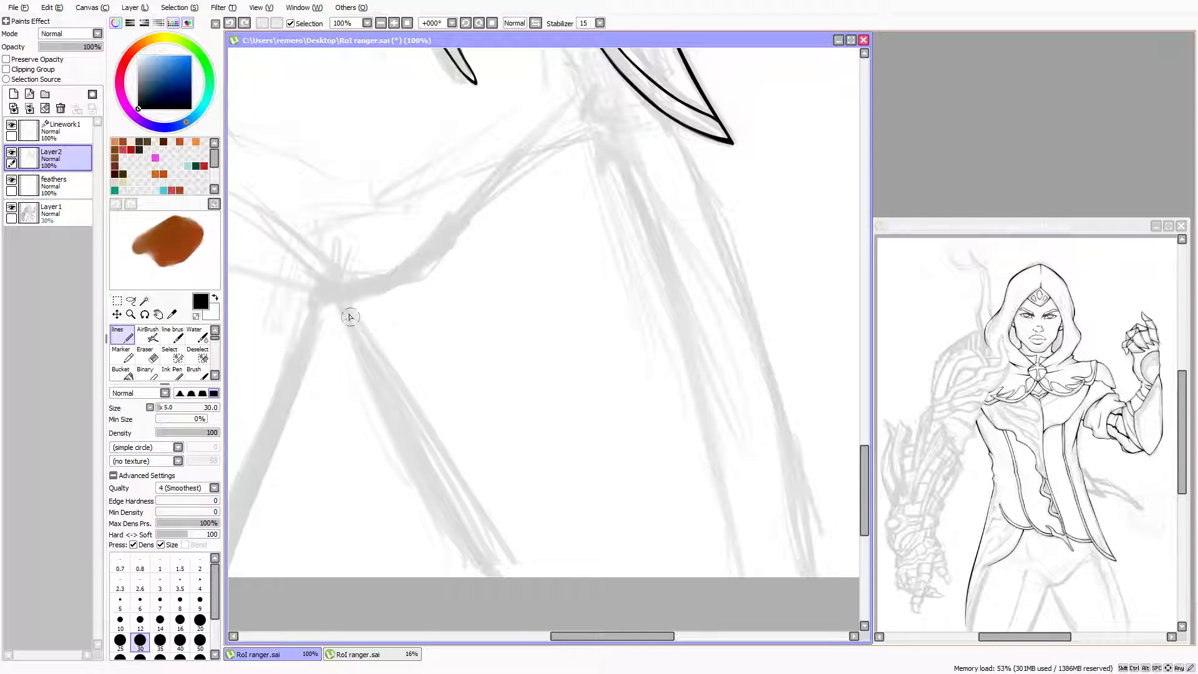
{"action": "left_click_drag", "start_coordinate": [345, 301], "coordinate": [496, 576]}
Set the lines brush to size 20 and thicken the upper end of the right-hand leg's inner thigh line at the crotch
{"action": "key", "text": "bracketleft"}
{"action": "key", "text": "bracketleft"}
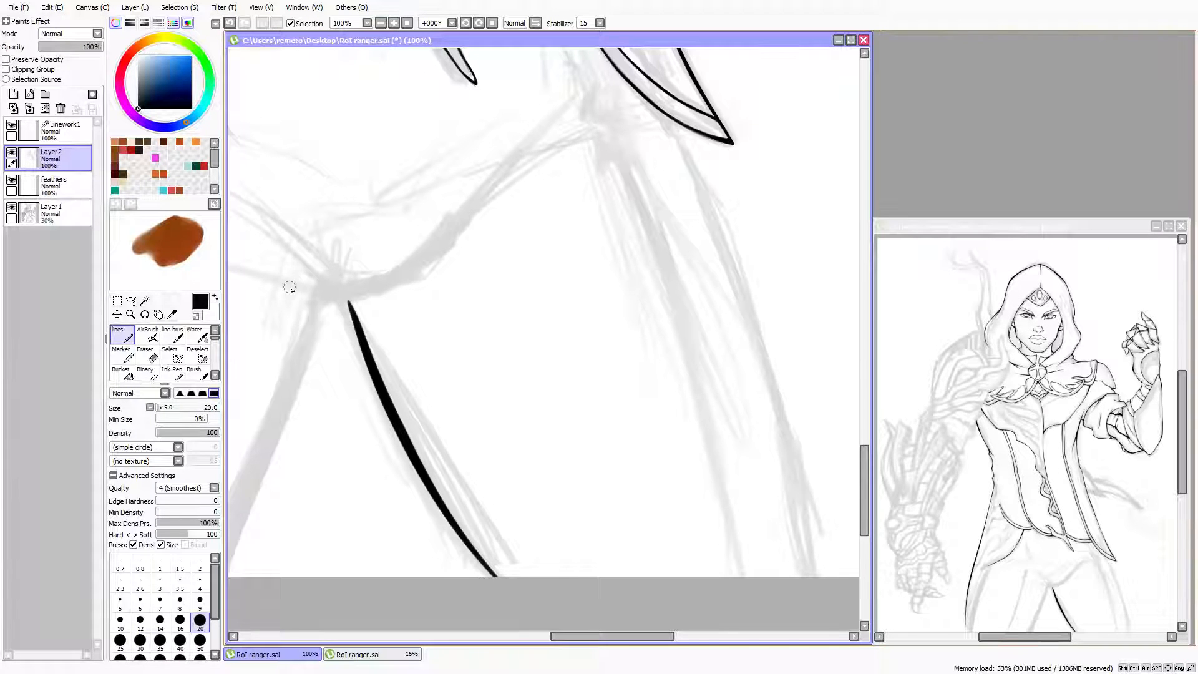
{"action": "scroll", "coordinate": [374, 322], "scroll_direction": "up", "scroll_amount": 1}
{"action": "key", "text": "Left"}
{"action": "key", "text": "Left"}
{"action": "key", "text": "Left"}
{"action": "key", "text": "Left"}
{"action": "key", "text": "Left"}
{"action": "key", "text": "Left"}
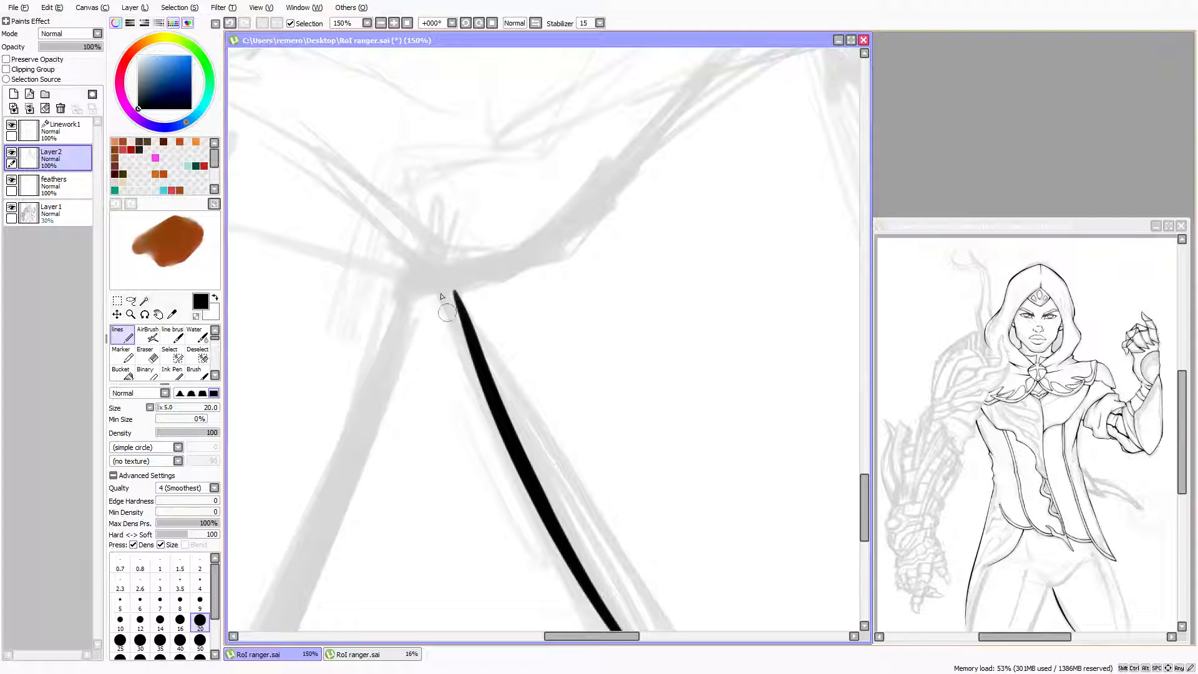
{"action": "left_click_drag", "start_coordinate": [440, 286], "coordinate": [478, 375]}
{"action": "left_click_drag", "start_coordinate": [459, 289], "coordinate": [476, 349]}
{"action": "mouse_move", "coordinate": [450, 287]}
{"action": "left_mouse_down"}
{"action": "mouse_move", "coordinate": [462, 323]}
{"action": "mouse_move", "coordinate": [439, 280]}
{"action": "mouse_move", "coordinate": [463, 352]}
{"action": "left_mouse_up"}
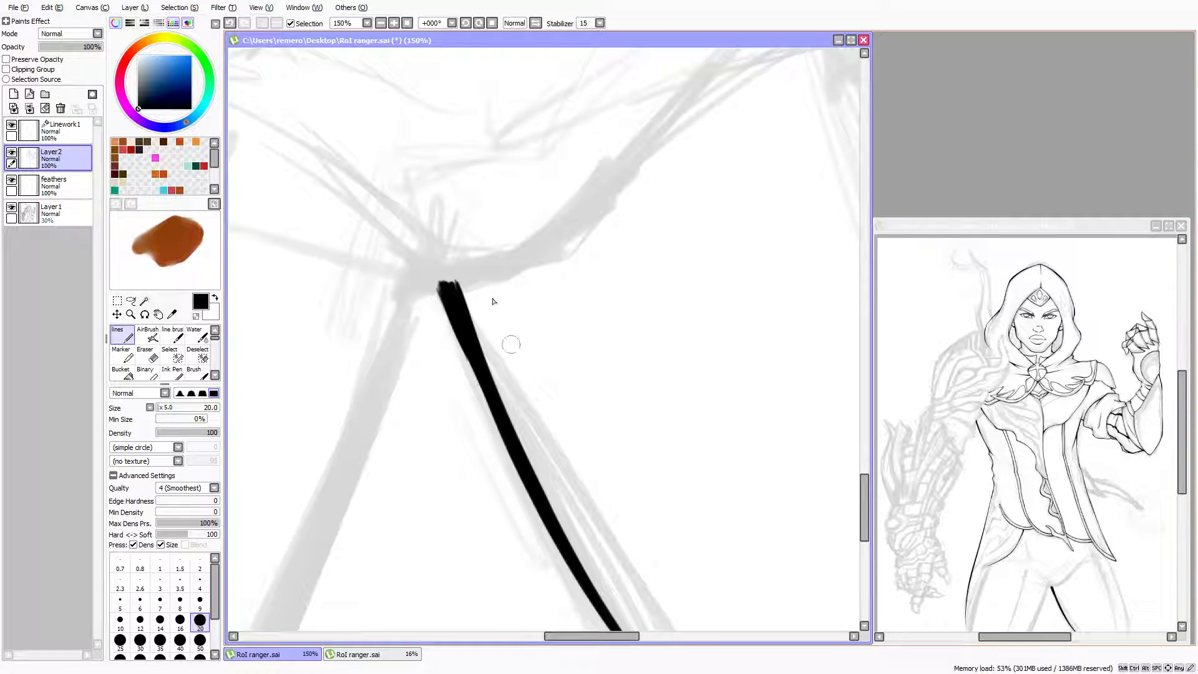
{"action": "scroll", "coordinate": [320, 272], "scroll_direction": "down", "scroll_amount": 2}
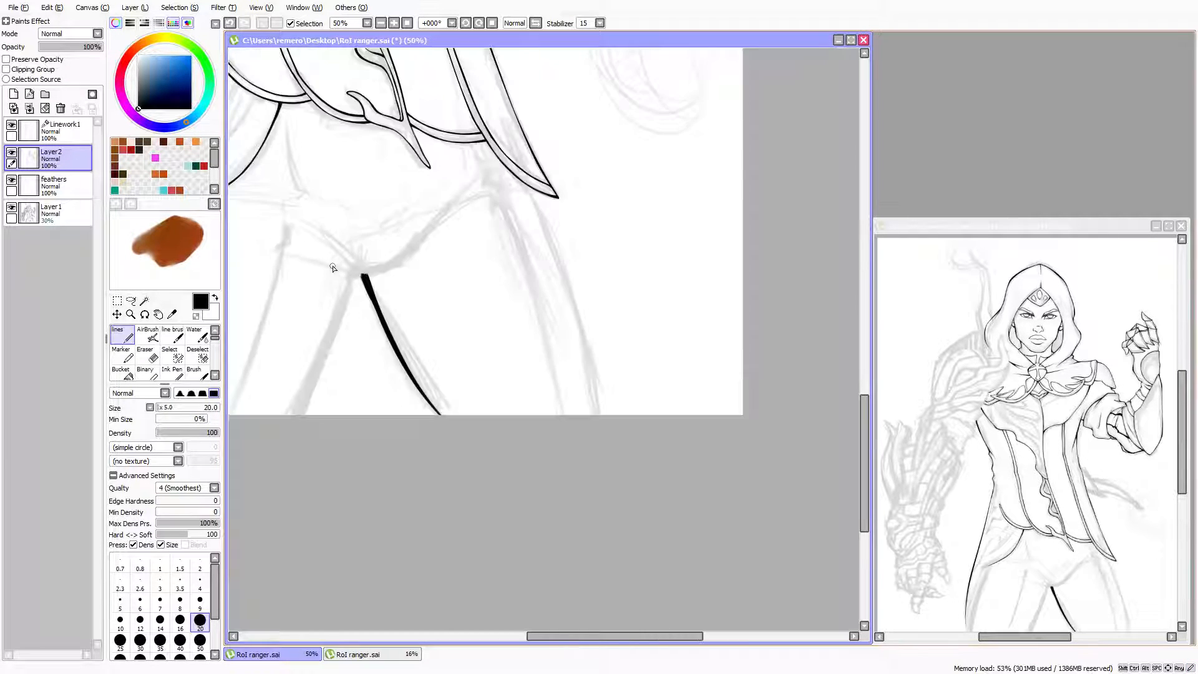
Set the lines brush to size 14 and smooth the edges of the thickened inner thigh line
{"action": "scroll", "coordinate": [332, 265], "scroll_direction": "up", "scroll_amount": 3}
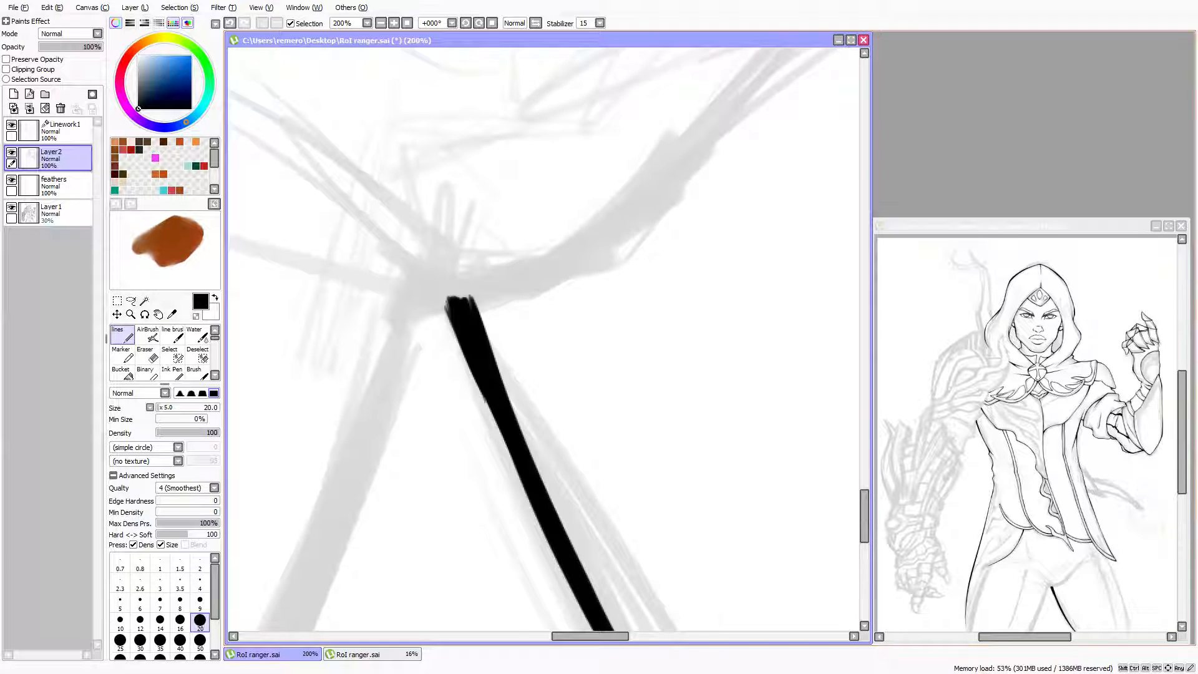
{"action": "scroll", "coordinate": [516, 437], "scroll_direction": "up", "scroll_amount": 2}
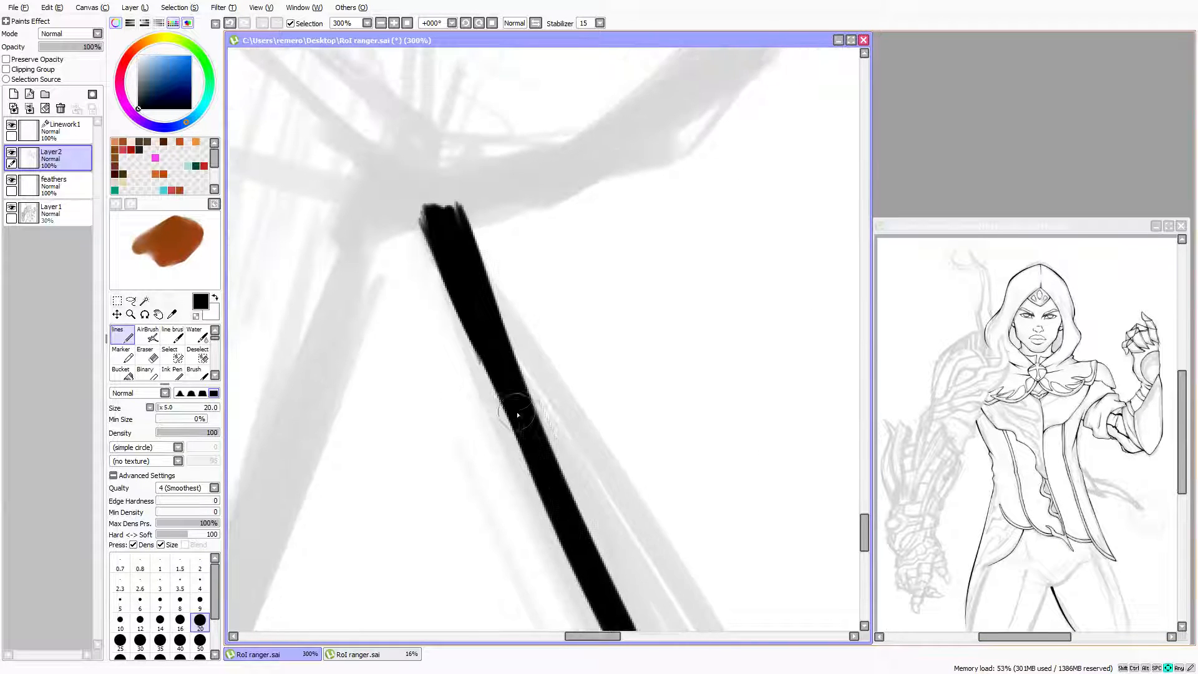
{"action": "key", "text": "bracketleft"}
{"action": "key", "text": "bracketleft"}
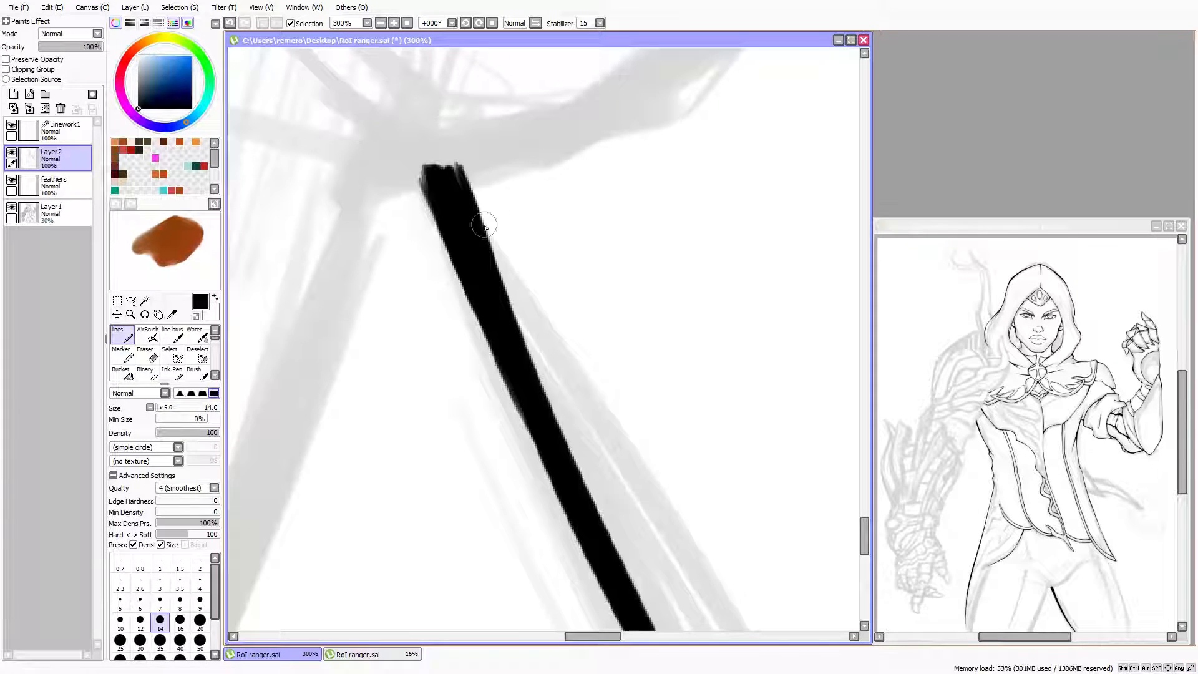
{"action": "scroll", "coordinate": [517, 257], "scroll_direction": "down", "scroll_amount": 2}
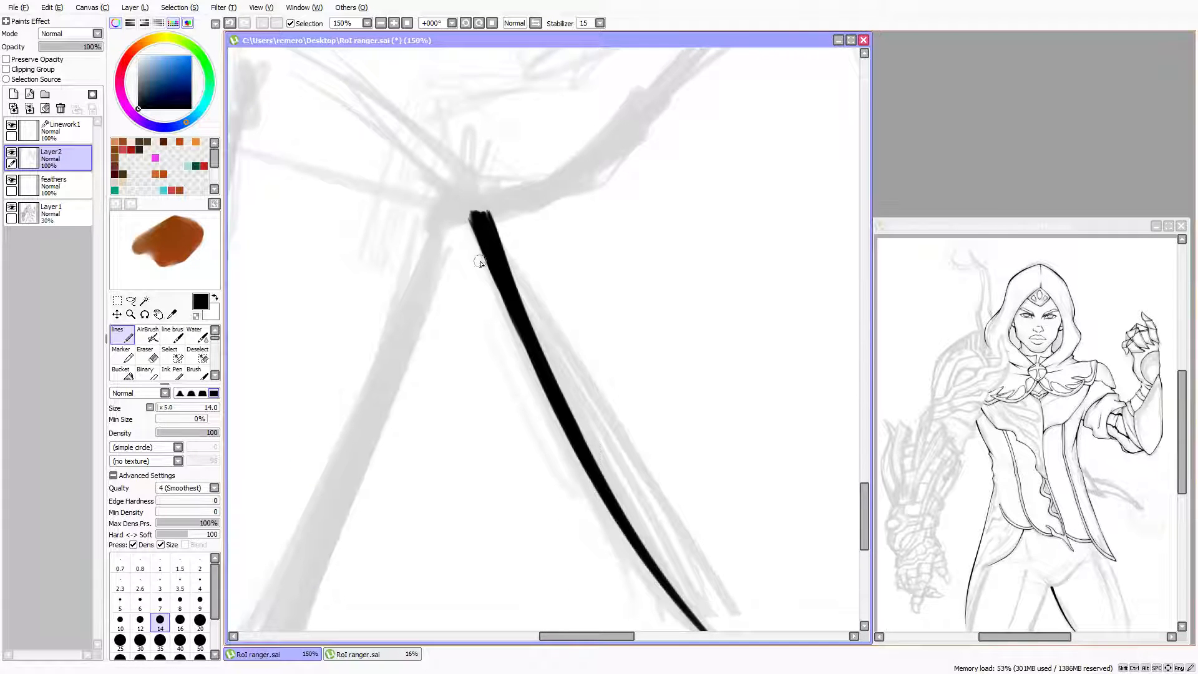
Examine the thickened thigh line and the surrounding crotch sketch, both in close detail and from farther out
{"action": "scroll", "coordinate": [447, 263], "scroll_direction": "down", "scroll_amount": 2}
{"action": "scroll", "coordinate": [459, 267], "scroll_direction": "up", "scroll_amount": 3}
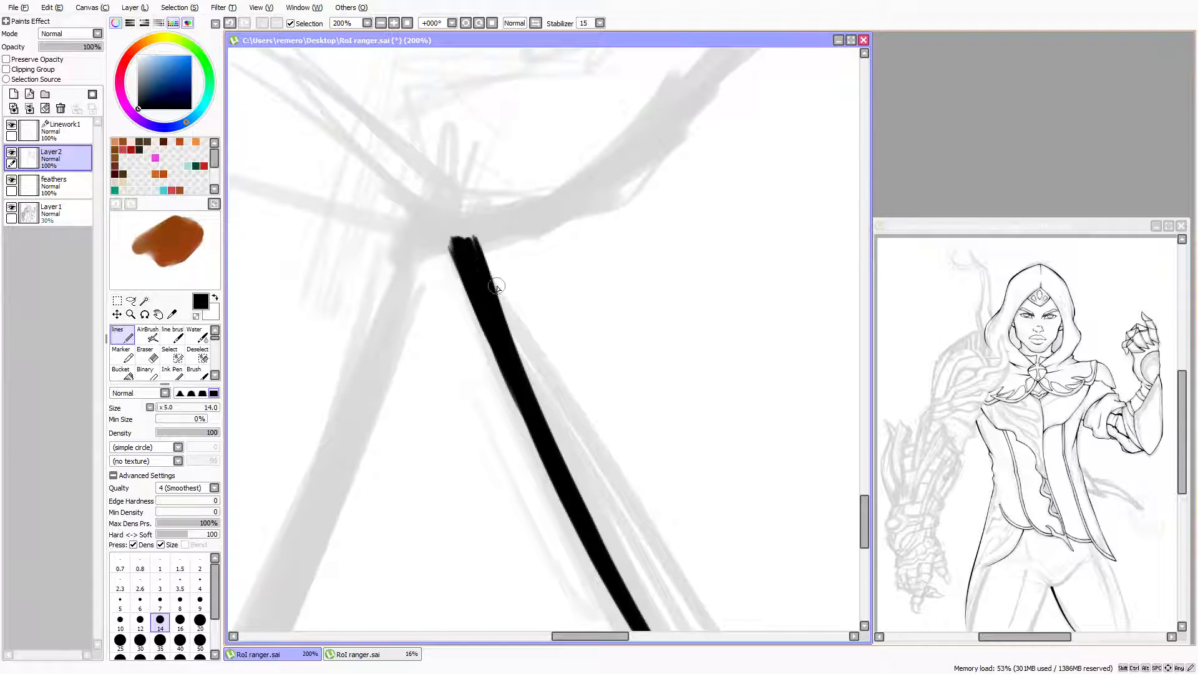
{"action": "scroll", "coordinate": [458, 240], "scroll_direction": "up", "scroll_amount": 1}
{"action": "scroll", "coordinate": [471, 241], "scroll_direction": "down", "scroll_amount": 1}
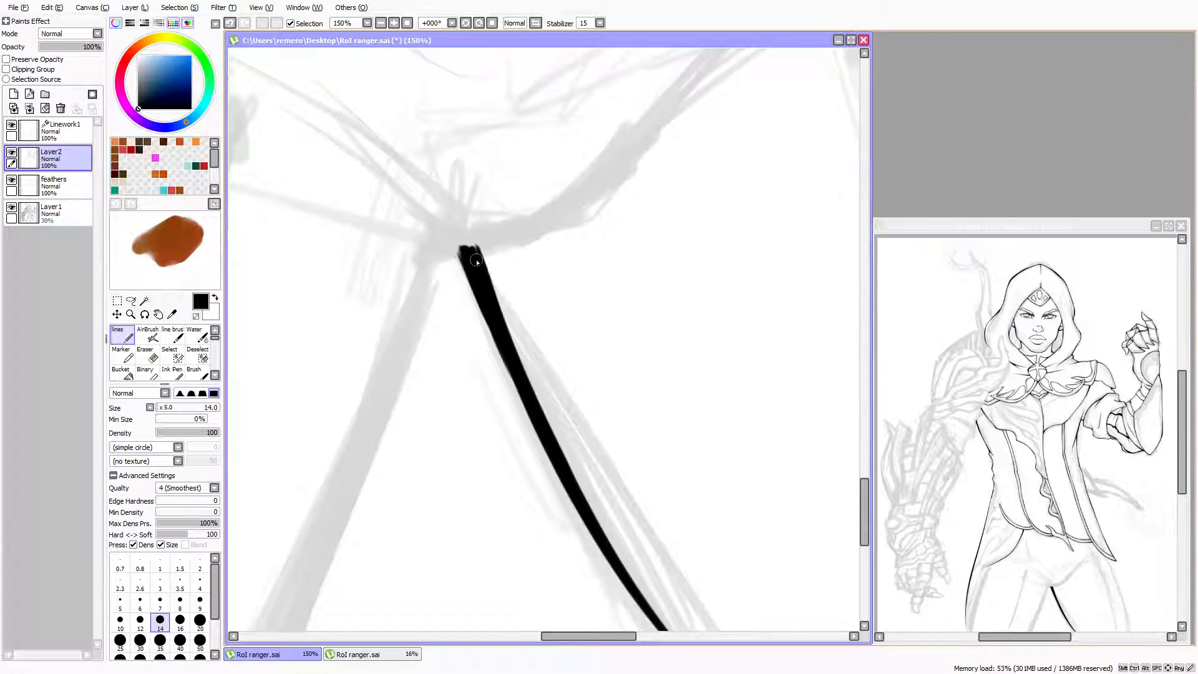
{"action": "scroll", "coordinate": [474, 274], "scroll_direction": "down", "scroll_amount": 2}
{"action": "scroll", "coordinate": [492, 351], "scroll_direction": "up", "scroll_amount": 4}
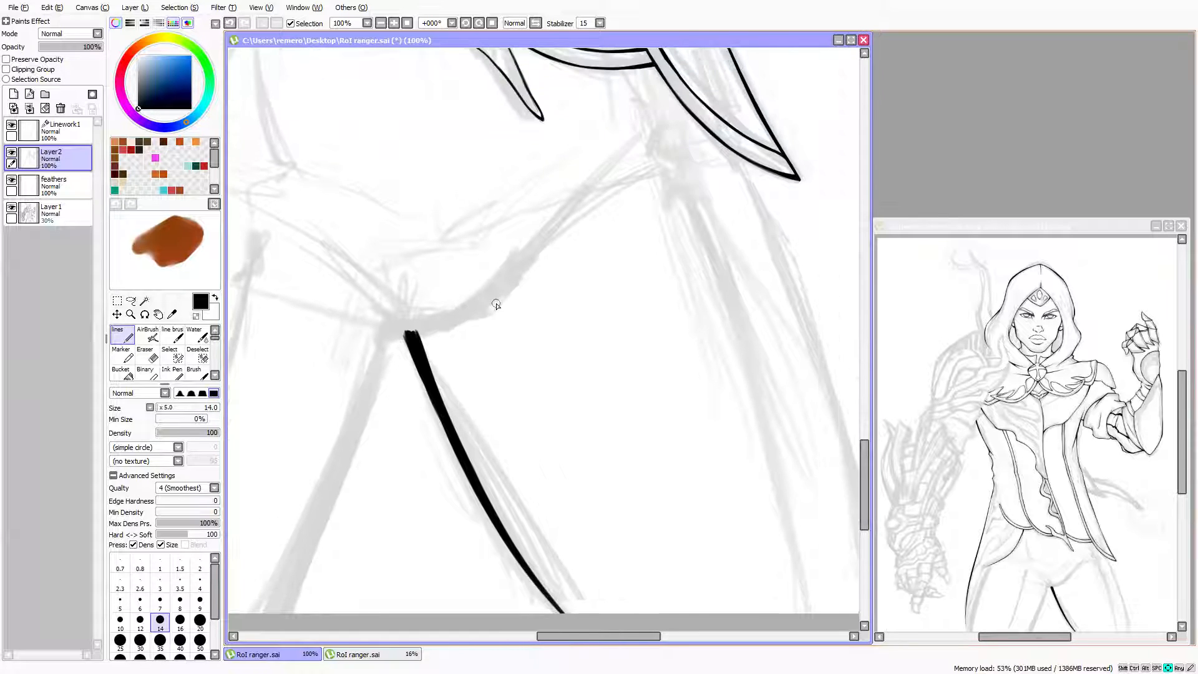
{"action": "scroll", "coordinate": [435, 365], "scroll_direction": "up", "scroll_amount": 2}
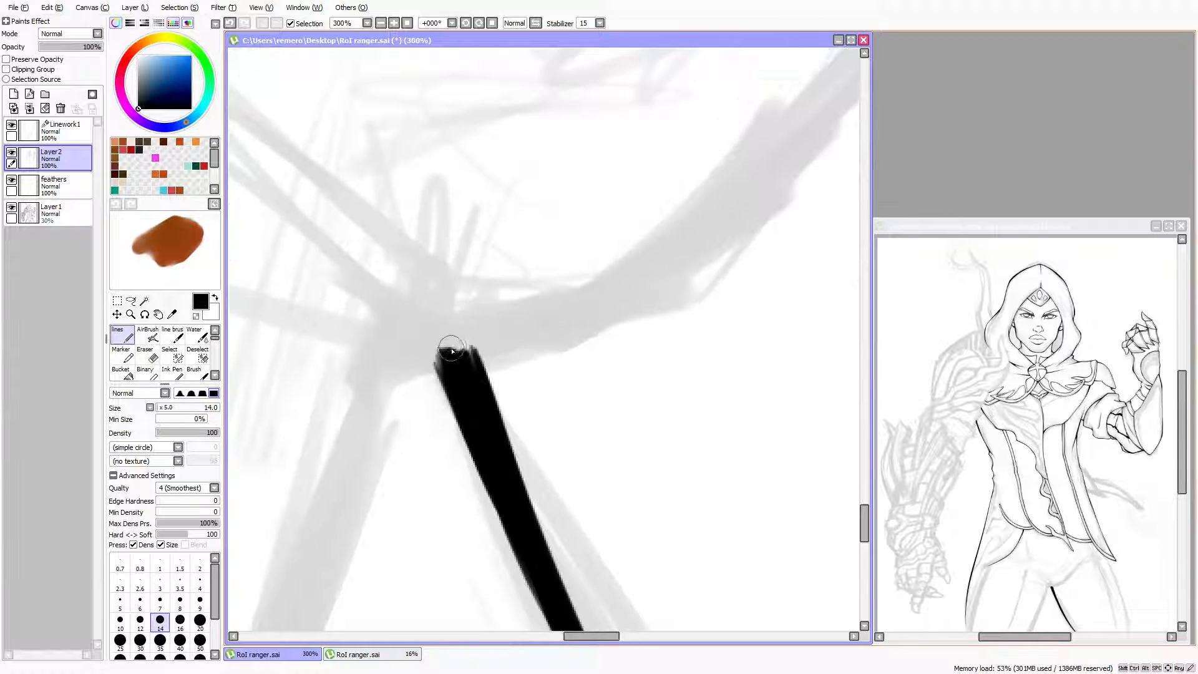
{"action": "key", "text": "Right"}
{"action": "key", "text": "Up"}
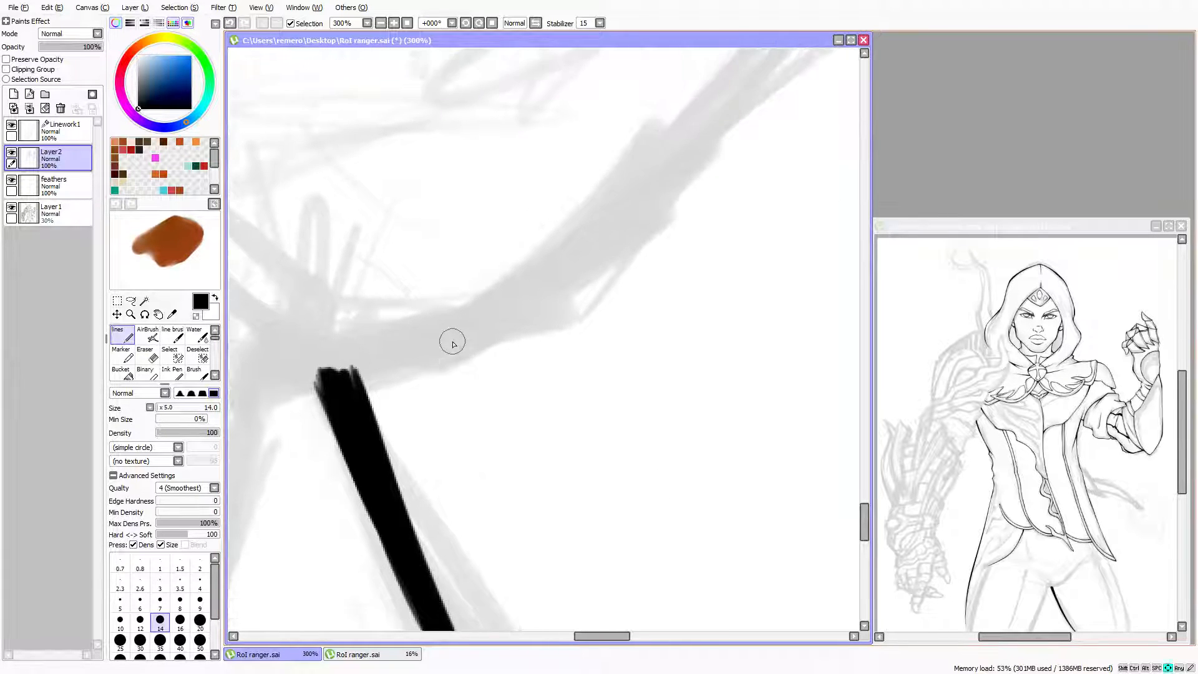
{"action": "key", "text": "Left"}
{"action": "key", "text": "Down"}
{"action": "key", "text": "Left"}
{"action": "key", "text": "Down"}
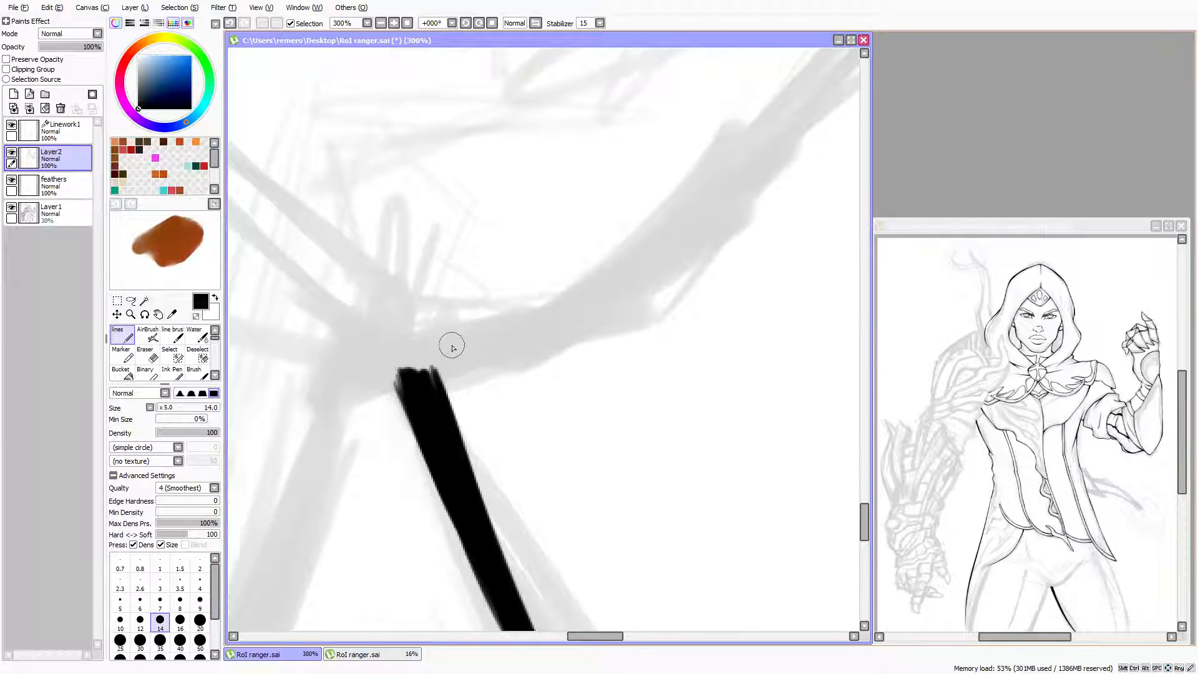
{"action": "scroll", "coordinate": [507, 327], "scroll_direction": "down", "scroll_amount": 3}
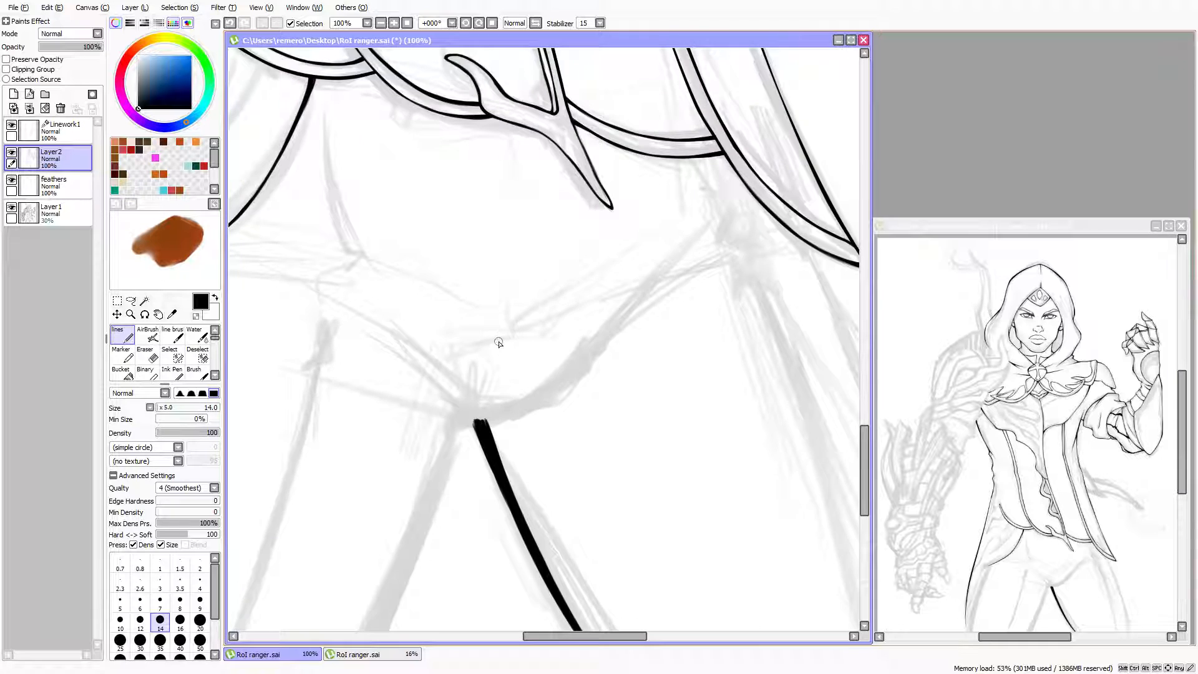
In the mirrored view, set the lines brush to size 20 and ink the curved hip crease down to the top of the thigh line
{"action": "scroll", "coordinate": [504, 337], "scroll_direction": "up", "scroll_amount": 2}
{"action": "key", "text": "Down"}
{"action": "key", "text": "Down"}
{"action": "key", "text": "Down"}
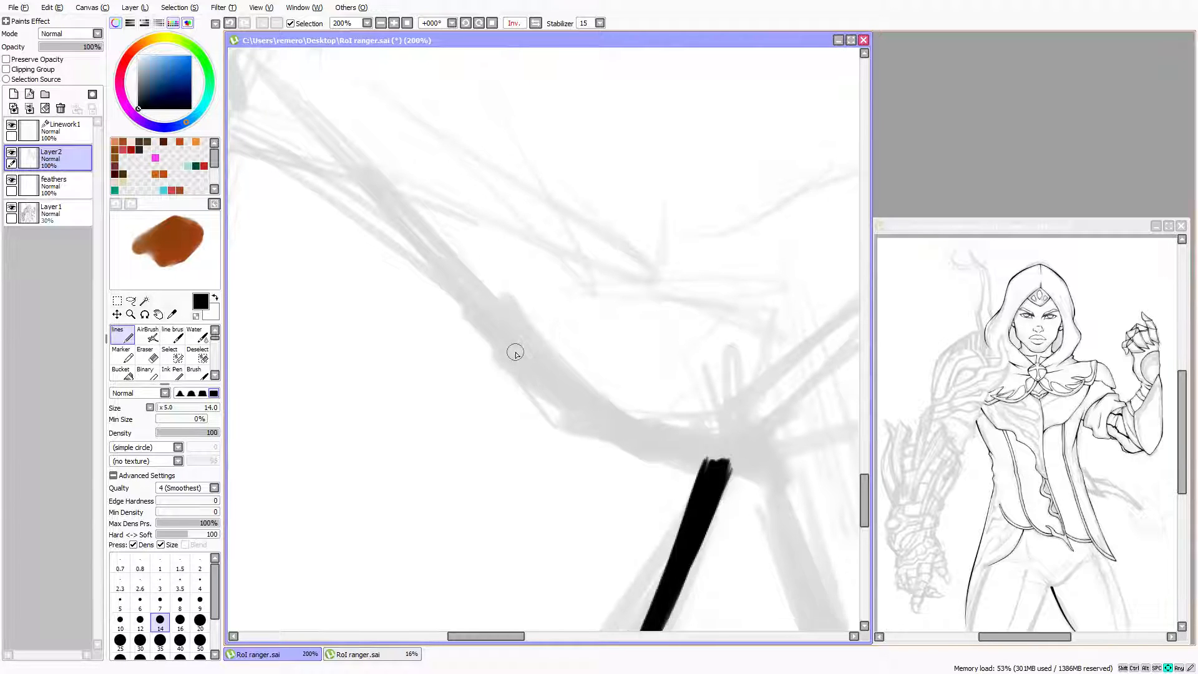
{"action": "key", "text": "Right"}
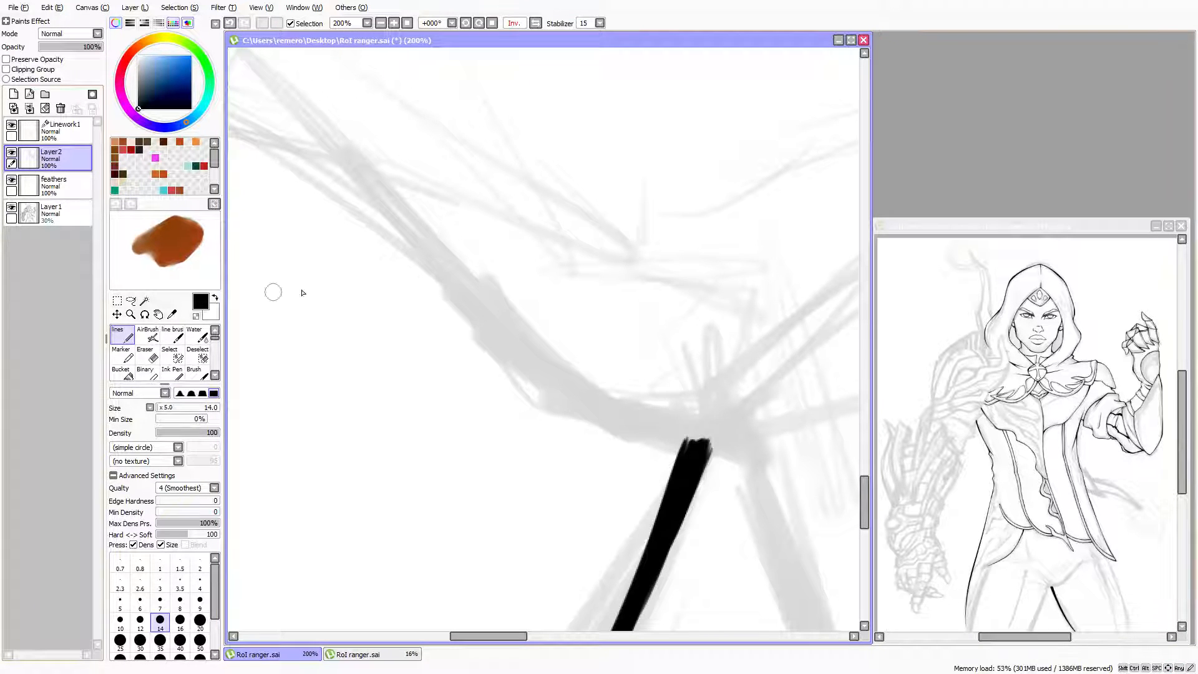
{"action": "key", "text": "bracketright"}
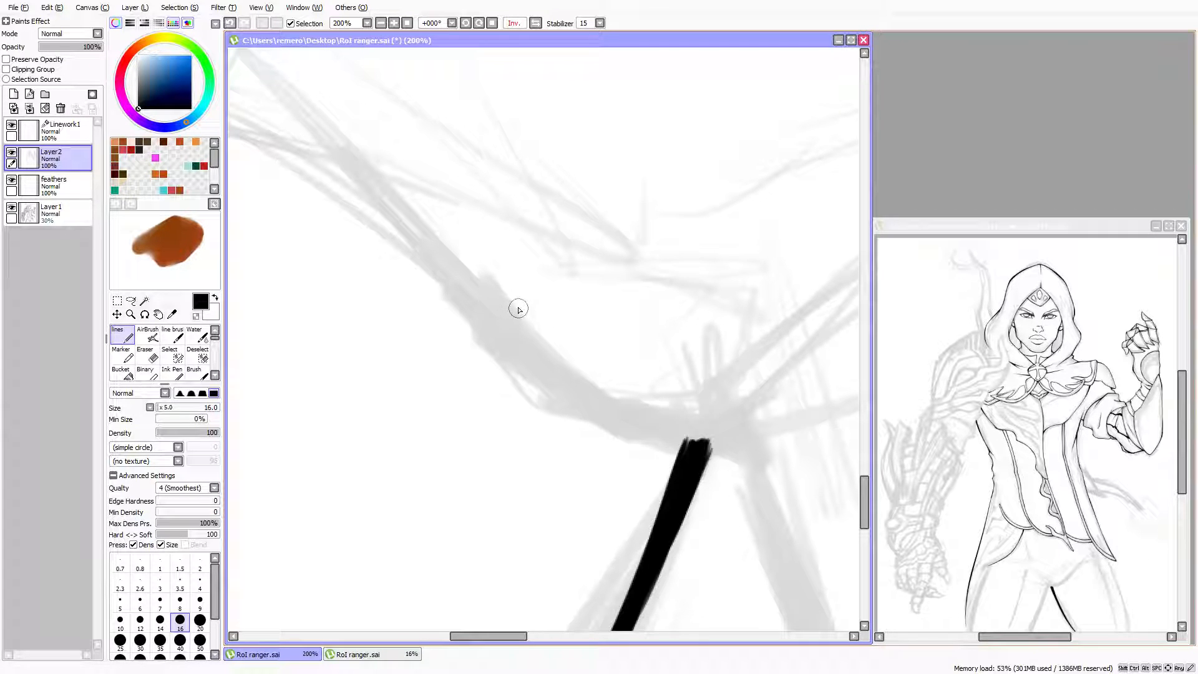
{"action": "key", "text": "bracketright"}
{"action": "mouse_move", "coordinate": [448, 267]}
{"action": "left_mouse_down"}
{"action": "mouse_move", "coordinate": [562, 407]}
{"action": "mouse_move", "coordinate": [681, 448]}
{"action": "left_mouse_up"}
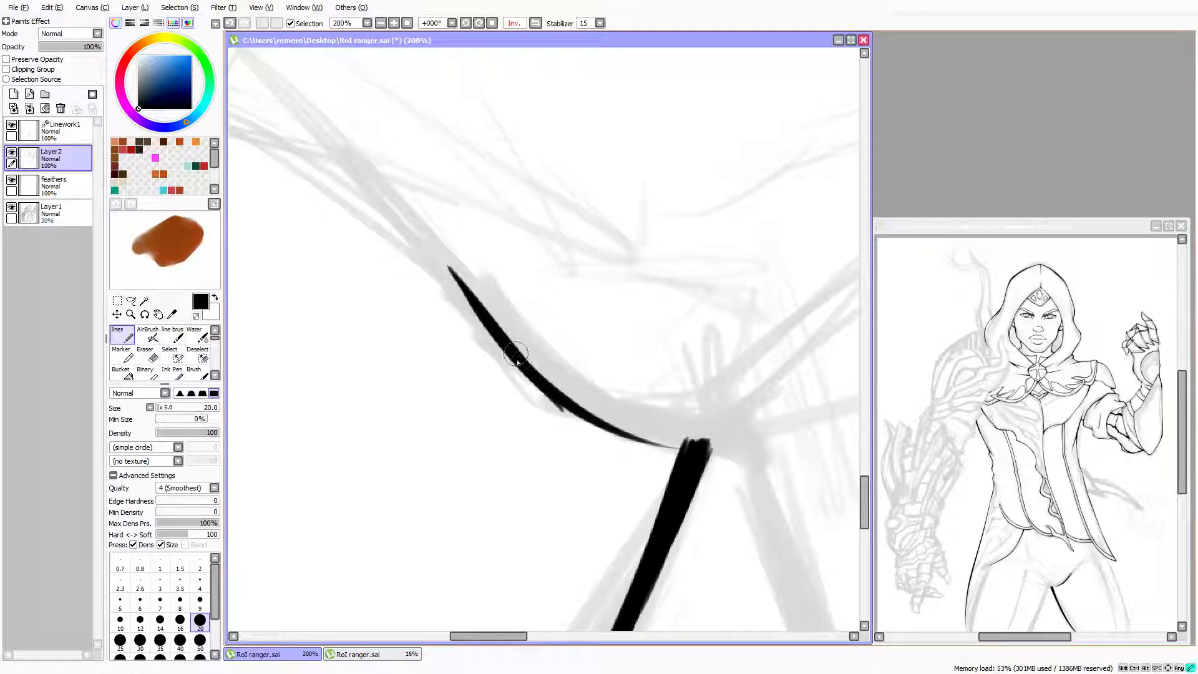
{"action": "mouse_move", "coordinate": [507, 344]}
{"action": "left_mouse_down"}
{"action": "mouse_move", "coordinate": [575, 420]}
{"action": "mouse_move", "coordinate": [576, 407]}
{"action": "mouse_move", "coordinate": [629, 439]}
{"action": "mouse_move", "coordinate": [670, 430]}
{"action": "mouse_move", "coordinate": [726, 448]}
{"action": "mouse_move", "coordinate": [657, 431]}
{"action": "mouse_move", "coordinate": [746, 449]}
{"action": "left_mouse_up"}
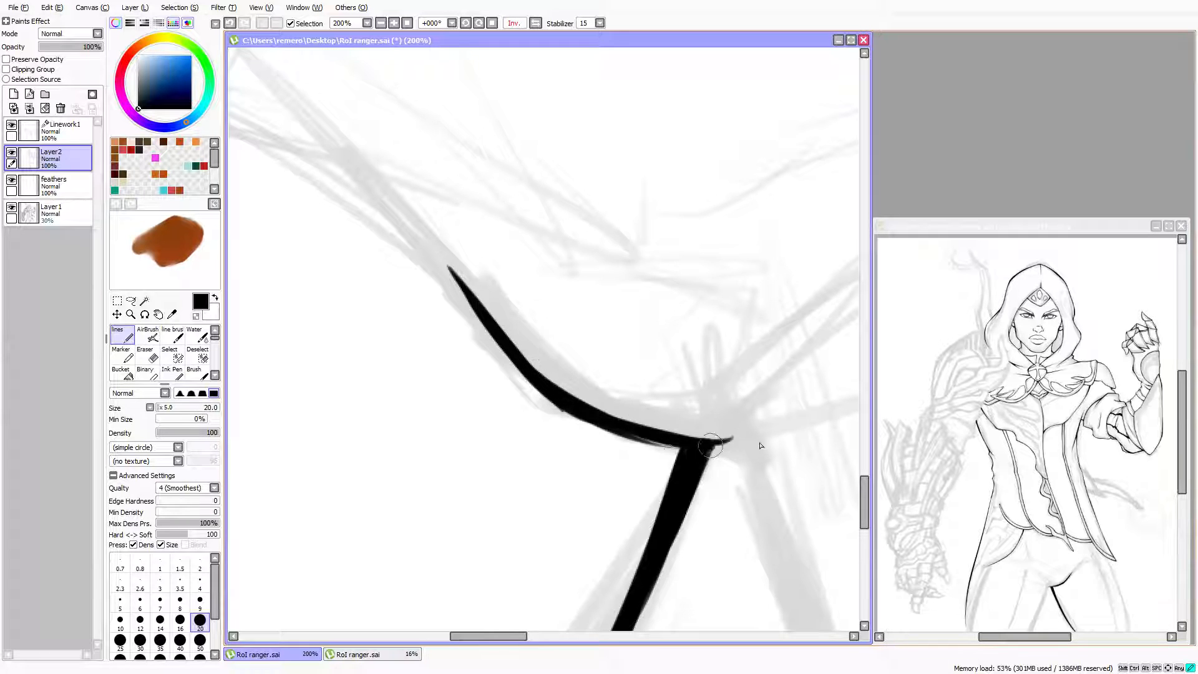
Thicken the lower part of the hip crease and extend it slightly past the top of the thigh line at the crotch
{"action": "left_click_drag", "start_coordinate": [630, 434], "coordinate": [746, 449]}
{"action": "mouse_move", "coordinate": [608, 416]}
{"action": "left_mouse_down"}
{"action": "mouse_move", "coordinate": [736, 431]}
{"action": "mouse_move", "coordinate": [743, 443]}
{"action": "left_mouse_up"}
{"action": "left_click_drag", "start_coordinate": [668, 423], "coordinate": [638, 411]}
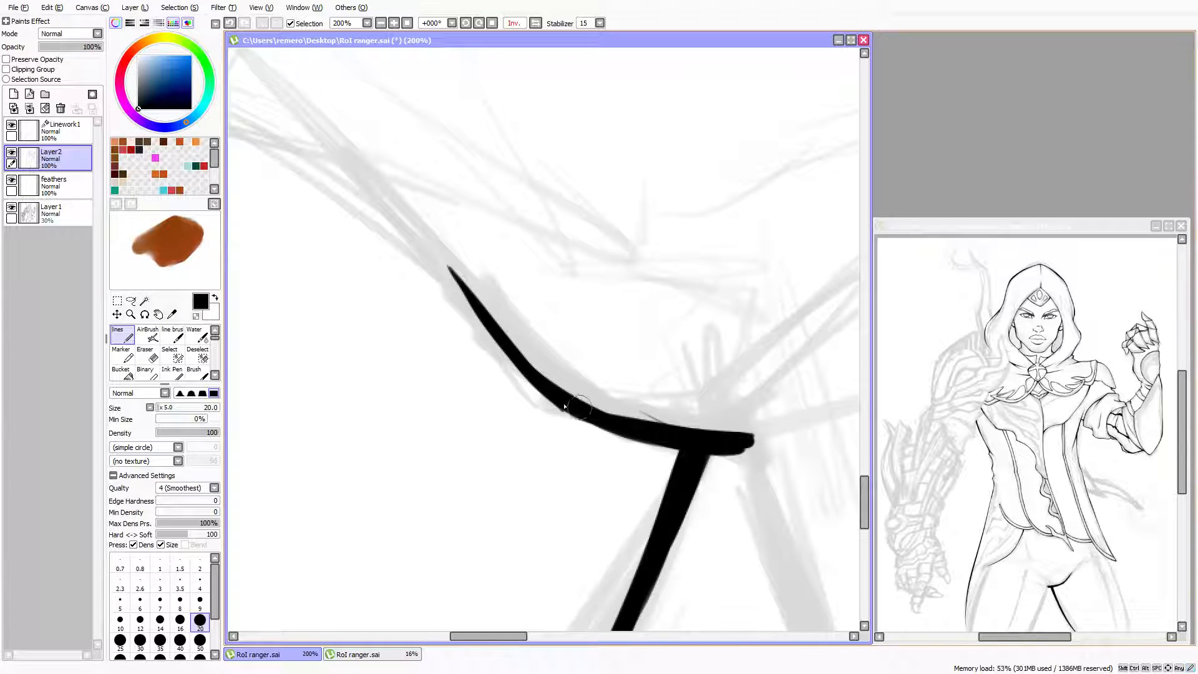
{"action": "mouse_move", "coordinate": [565, 398]}
{"action": "left_mouse_down"}
{"action": "mouse_move", "coordinate": [731, 429]}
{"action": "mouse_move", "coordinate": [633, 415]}
{"action": "left_mouse_up"}
{"action": "left_click_drag", "start_coordinate": [718, 431], "coordinate": [761, 434]}
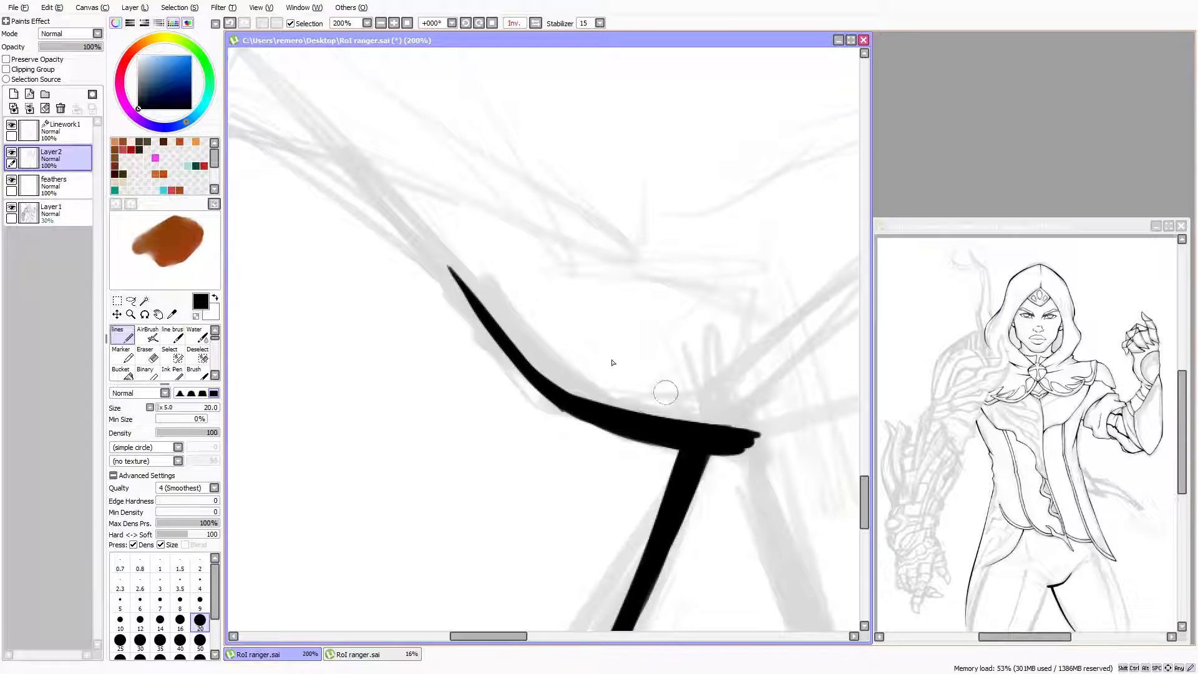
Thin the outer edge of the hip crease's upper end into a finer taper with the Eraser at size 14
{"action": "key", "text": "e"}
{"action": "key", "text": "bracketright"}
{"action": "key", "text": "bracketright"}
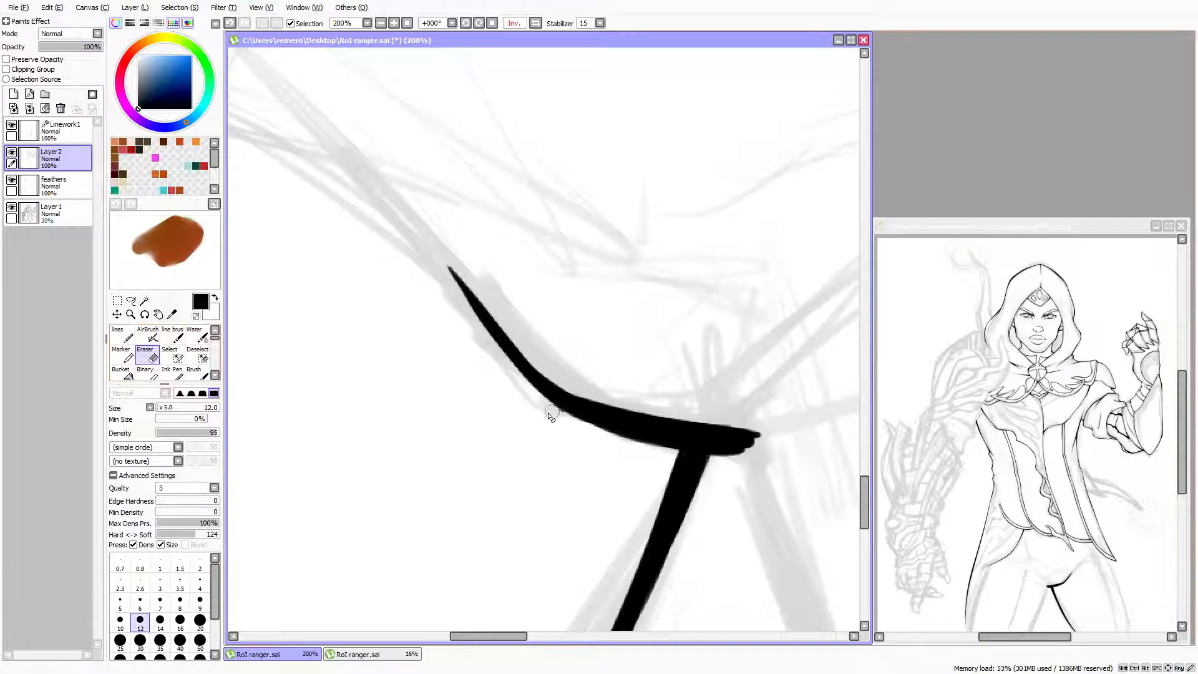
{"action": "left_click_drag", "start_coordinate": [581, 427], "coordinate": [555, 388]}
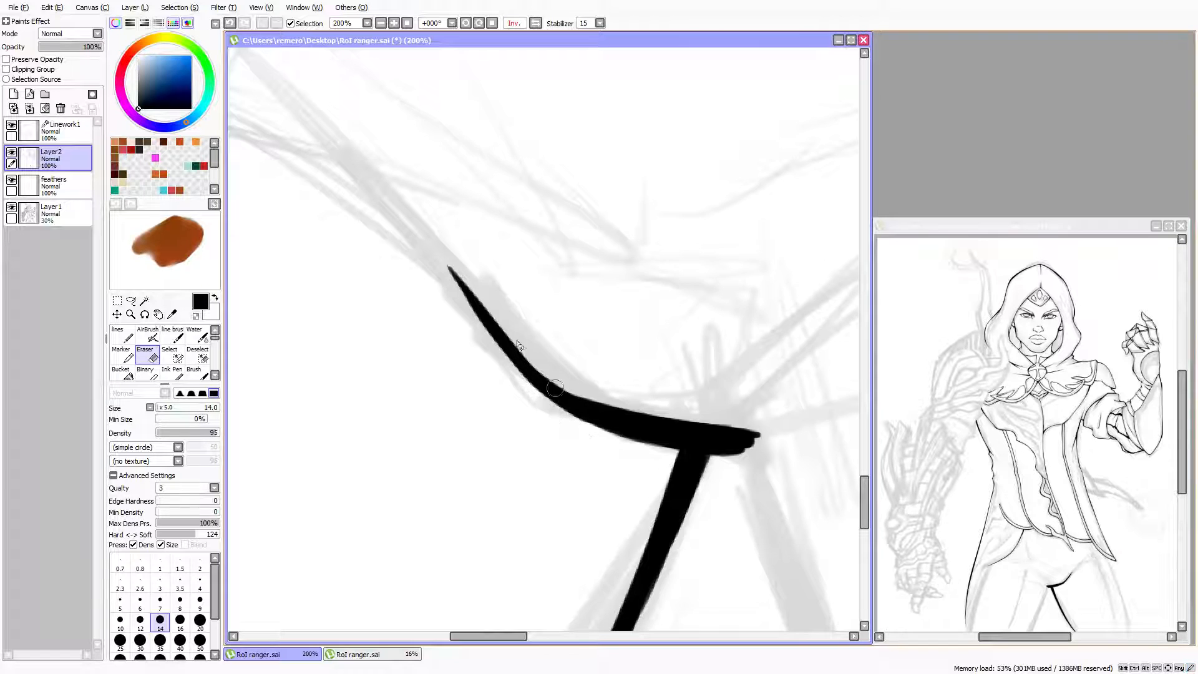
{"action": "left_click_drag", "start_coordinate": [414, 244], "coordinate": [539, 422]}
{"action": "left_click_drag", "start_coordinate": [417, 273], "coordinate": [539, 430]}
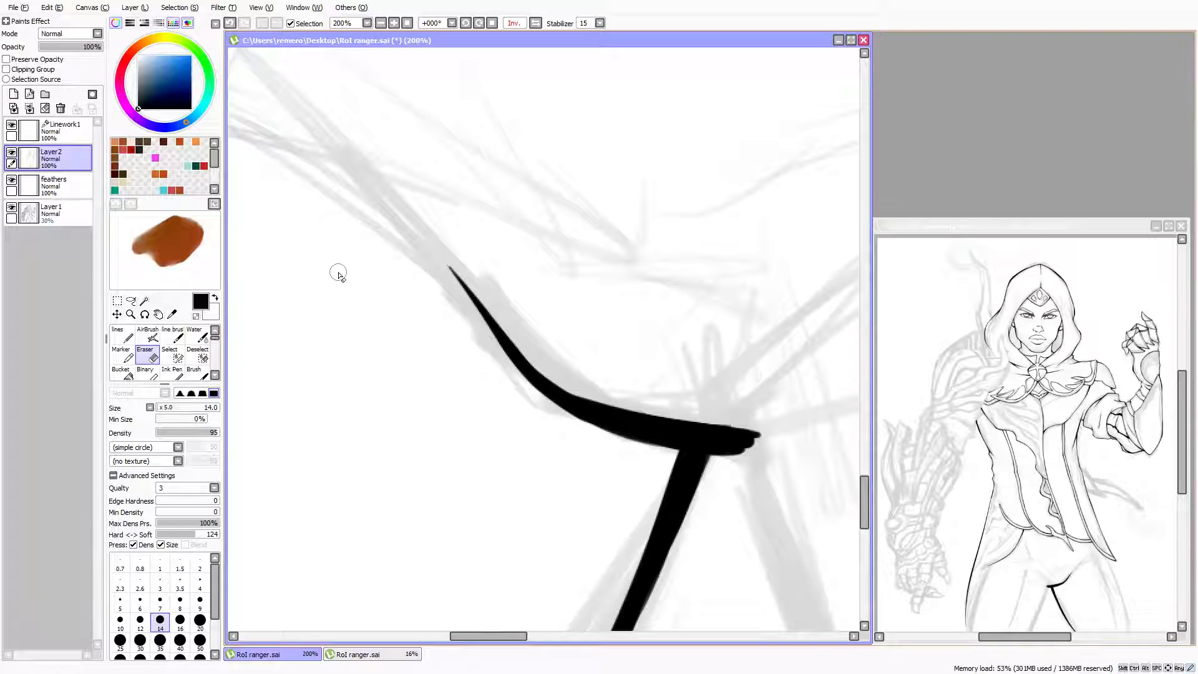
Restore the unmirrored view and extend the hip crease as a tapered stroke toward the vest hem with the lines brush at size 14
{"action": "scroll", "coordinate": [338, 272], "scroll_direction": "up", "scroll_amount": 2}
{"action": "scroll", "coordinate": [343, 230], "scroll_direction": "down", "scroll_amount": 3}
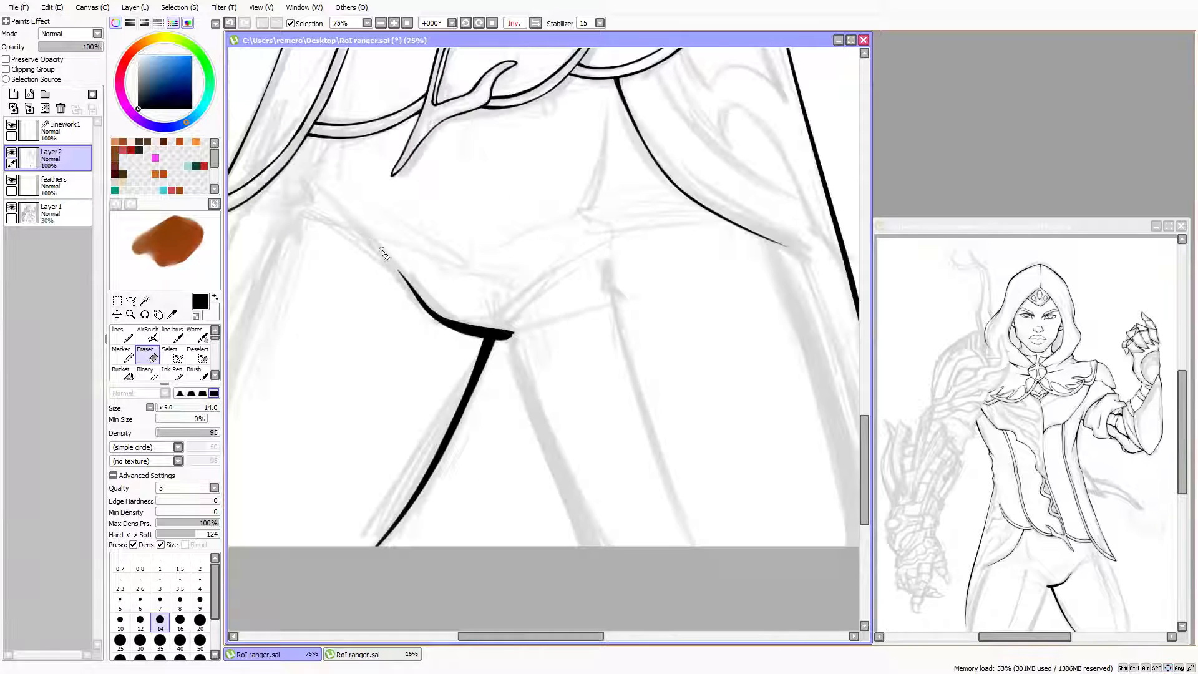
{"action": "scroll", "coordinate": [412, 304], "scroll_direction": "up", "scroll_amount": 3}
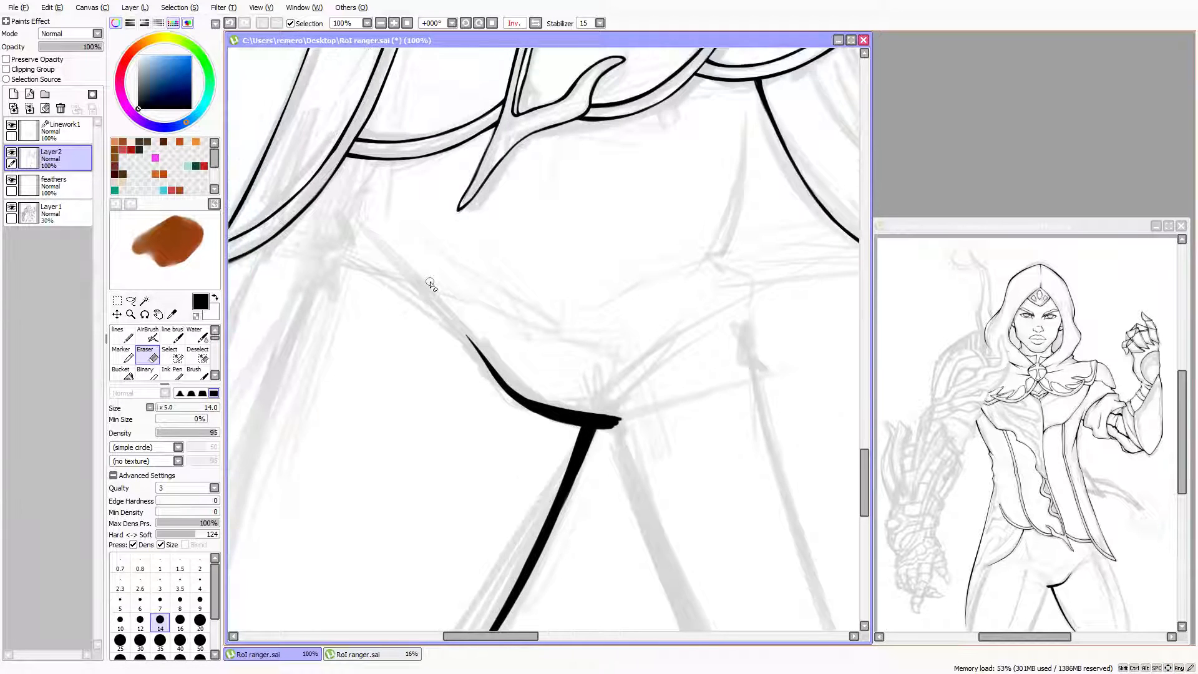
{"action": "scroll", "coordinate": [427, 284], "scroll_direction": "down", "scroll_amount": 1}
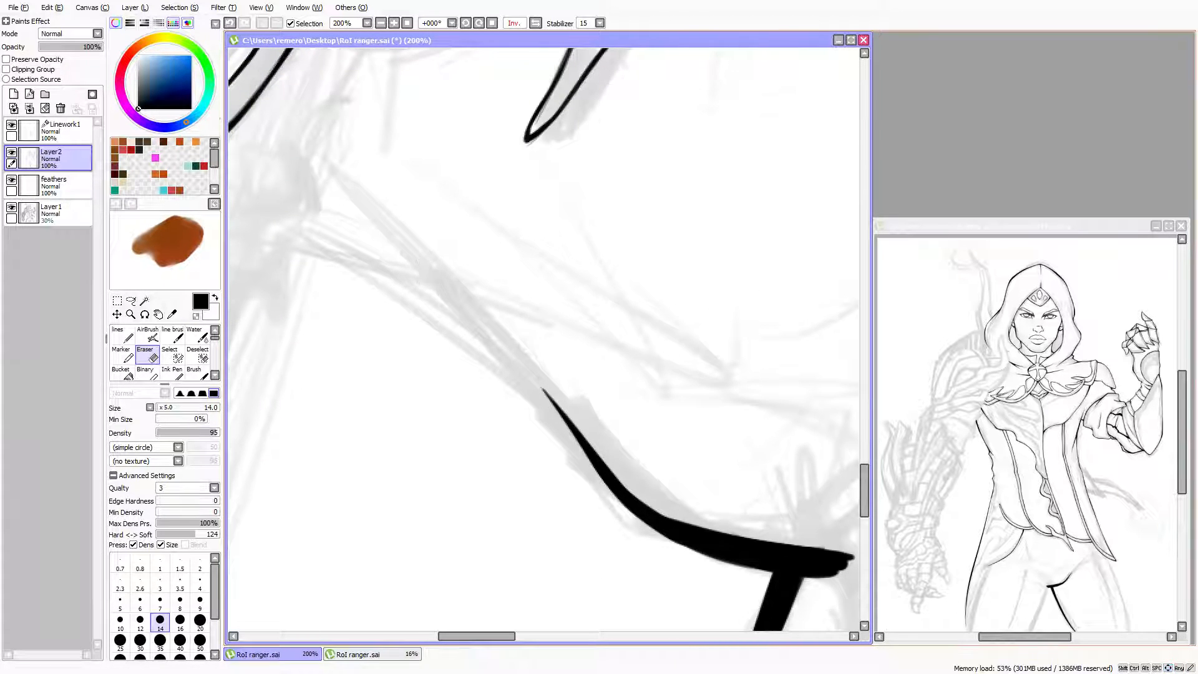
{"action": "key", "text": "h"}
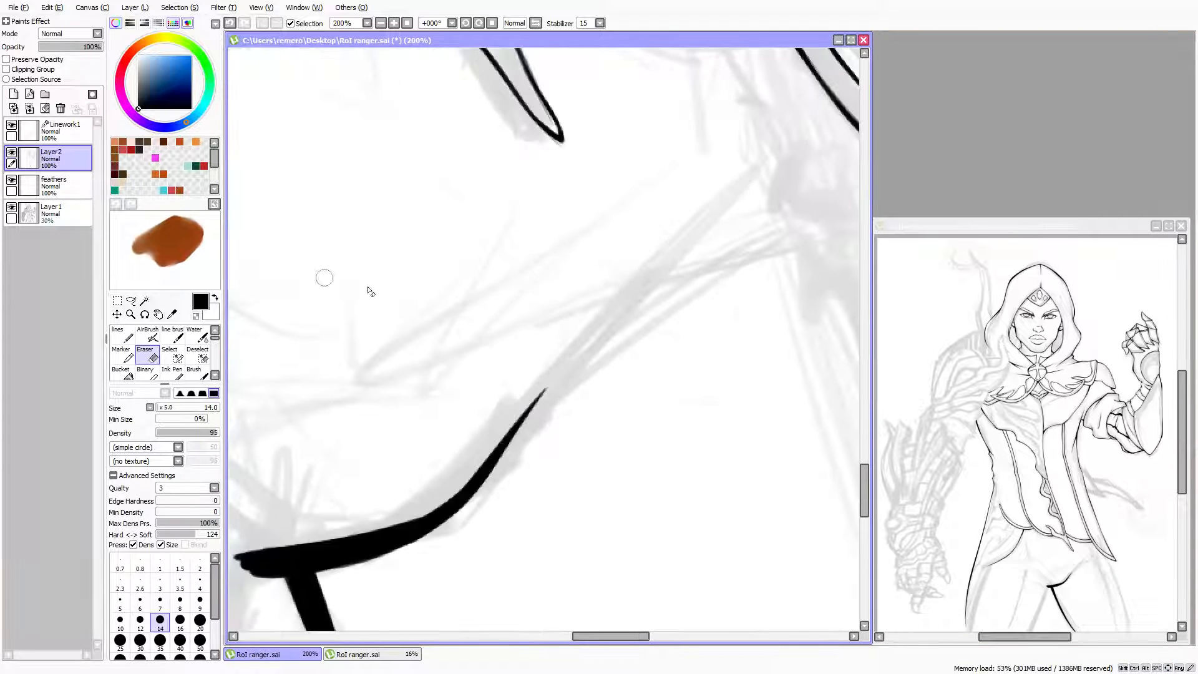
{"action": "left_click", "coordinate": [123, 337]}
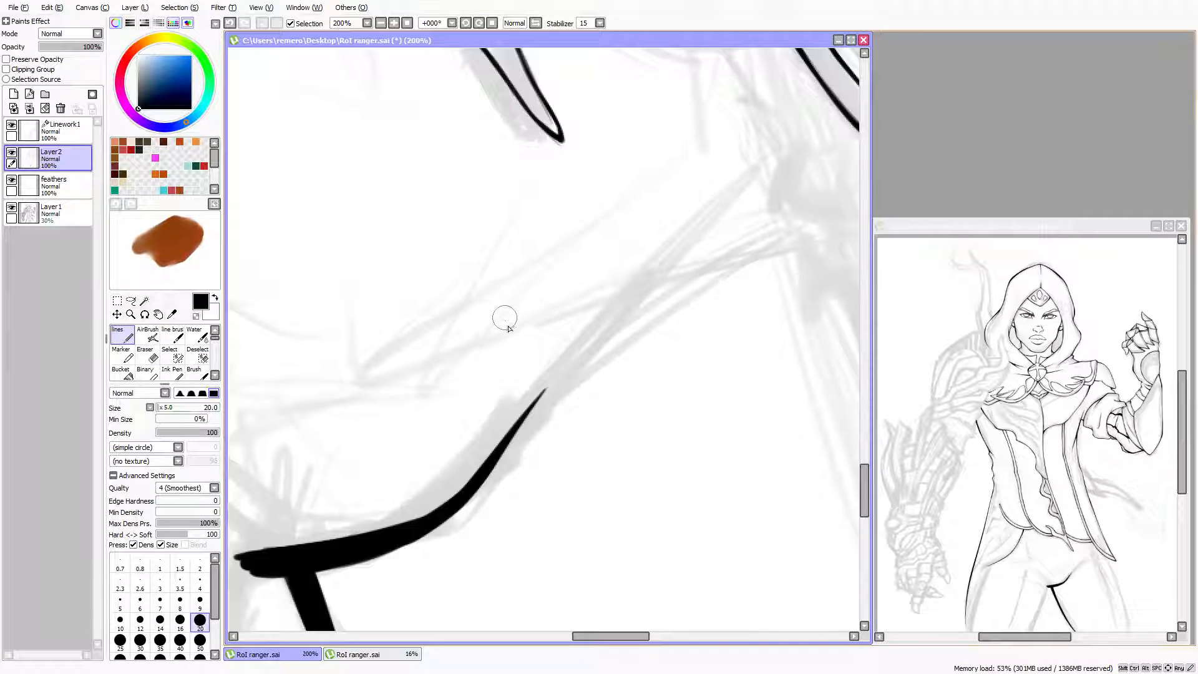
{"action": "key", "text": "bracketleft"}
{"action": "key", "text": "bracketleft"}
{"action": "mouse_move", "coordinate": [568, 369]}
{"action": "left_mouse_down"}
{"action": "mouse_move", "coordinate": [525, 335]}
{"action": "mouse_move", "coordinate": [509, 340]}
{"action": "left_mouse_up"}
{"action": "key", "text": "Right"}
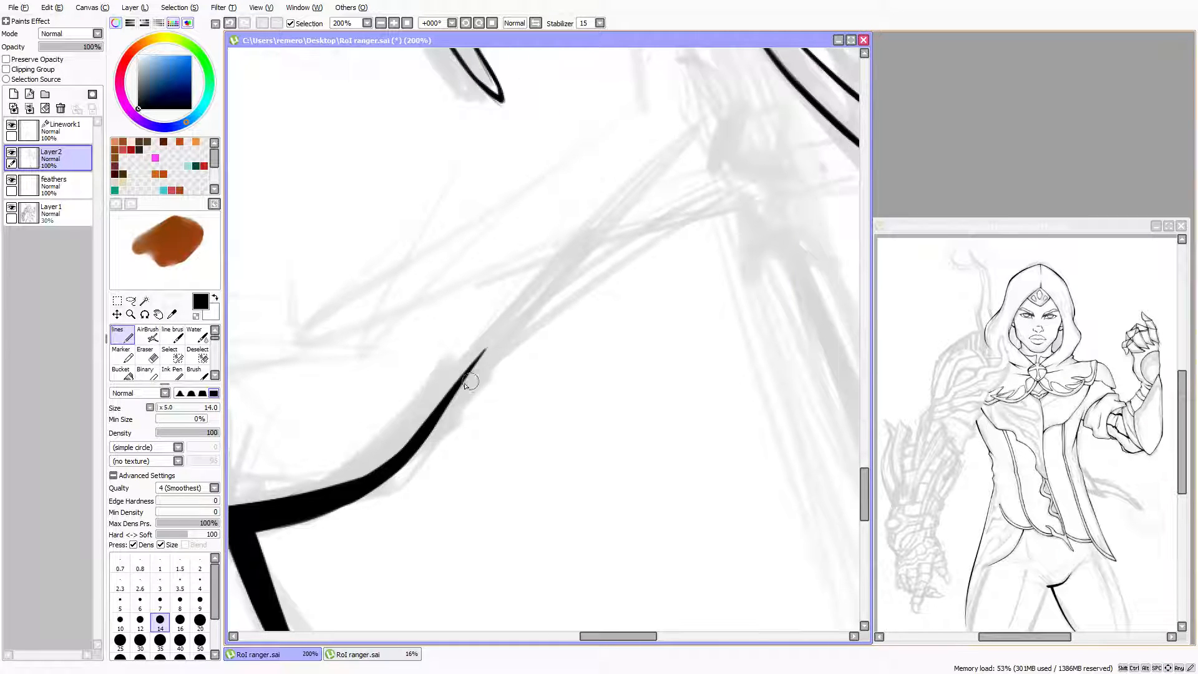
{"action": "key", "text": "Up"}
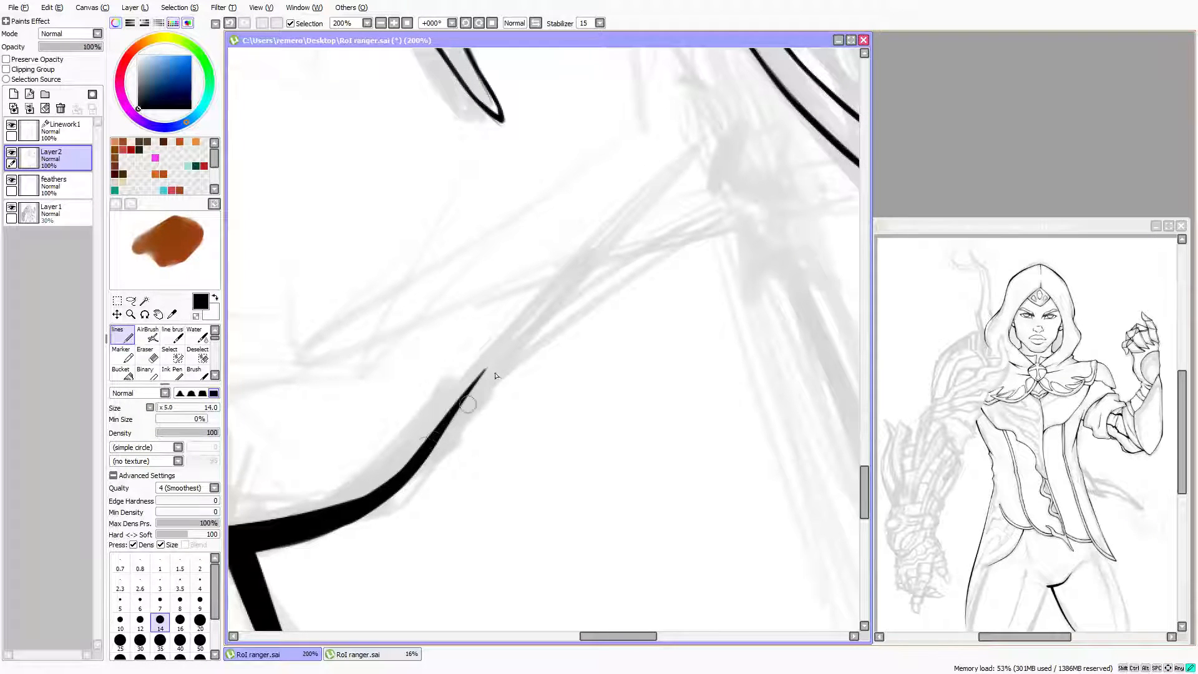
{"action": "left_click_drag", "start_coordinate": [430, 434], "coordinate": [489, 364]}
{"action": "mouse_move", "coordinate": [438, 440]}
{"action": "left_mouse_down"}
{"action": "mouse_move", "coordinate": [478, 365]}
{"action": "mouse_move", "coordinate": [779, 183]}
{"action": "left_mouse_up"}
{"action": "key", "text": "Up"}
{"action": "key", "text": "Up"}
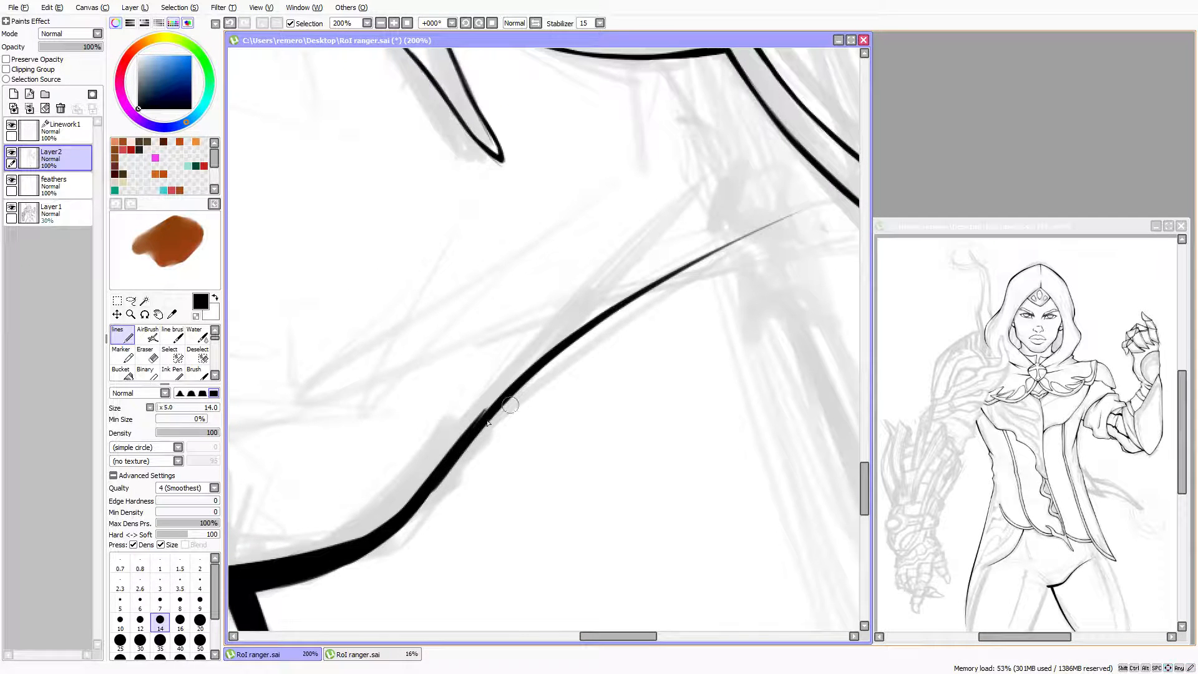
Branch a second thin crease line below the first toward the hip with a filled fork, and select the Eraser
{"action": "left_click_drag", "start_coordinate": [477, 431], "coordinate": [737, 276]}
{"action": "key", "text": "Up"}
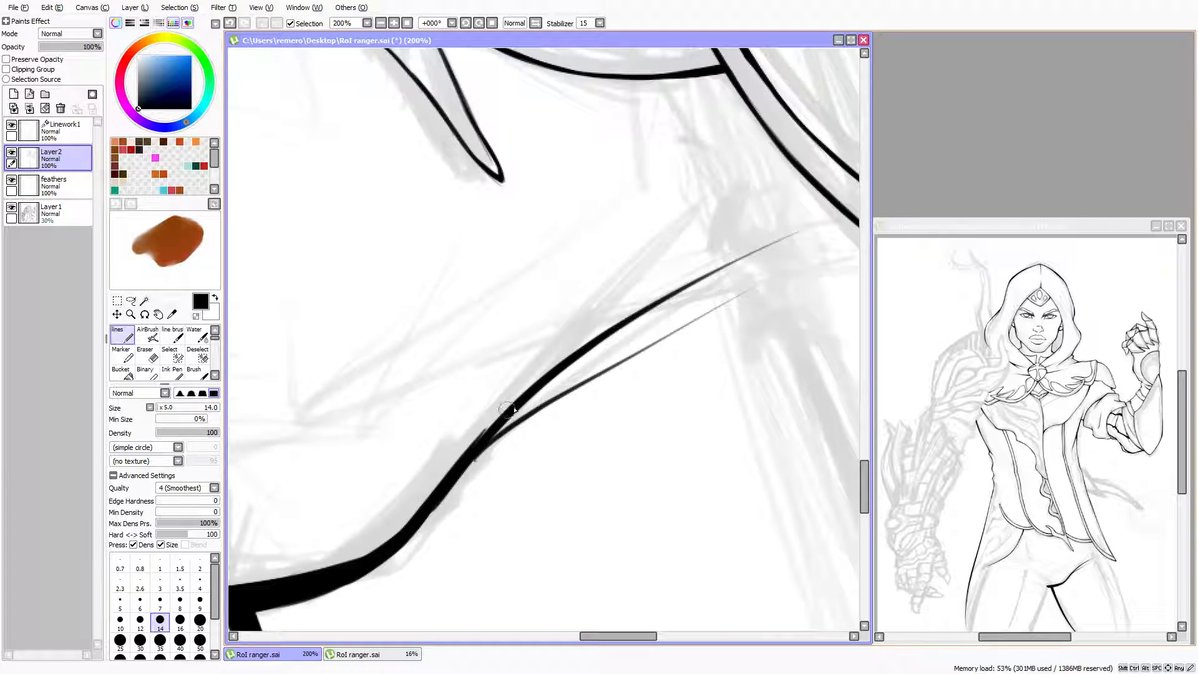
{"action": "mouse_move", "coordinate": [516, 410]}
{"action": "left_mouse_down"}
{"action": "mouse_move", "coordinate": [526, 402]}
{"action": "mouse_move", "coordinate": [492, 440]}
{"action": "mouse_move", "coordinate": [534, 393]}
{"action": "mouse_move", "coordinate": [526, 404]}
{"action": "left_mouse_up"}
{"action": "key", "text": "e"}
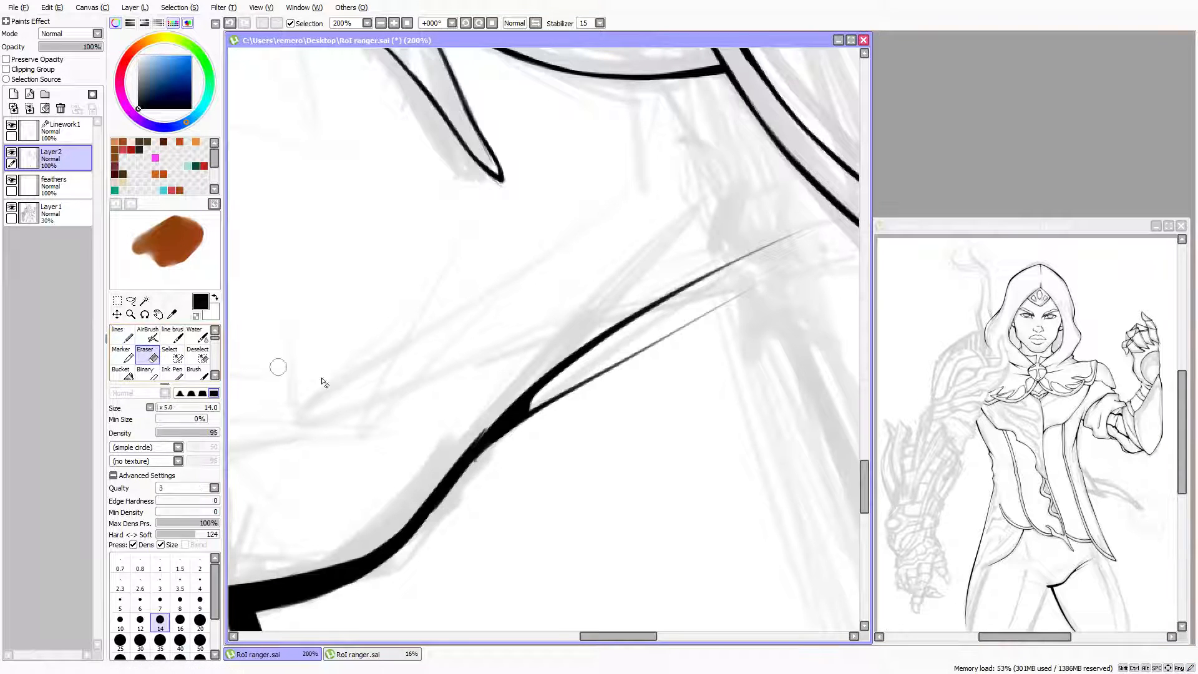
Thin the hip crease between its fork and the thick crotch end along both edges with the Eraser at size 14
{"action": "mouse_move", "coordinate": [484, 471]}
{"action": "left_mouse_down"}
{"action": "mouse_move", "coordinate": [500, 457]}
{"action": "mouse_move", "coordinate": [414, 549]}
{"action": "left_mouse_up"}
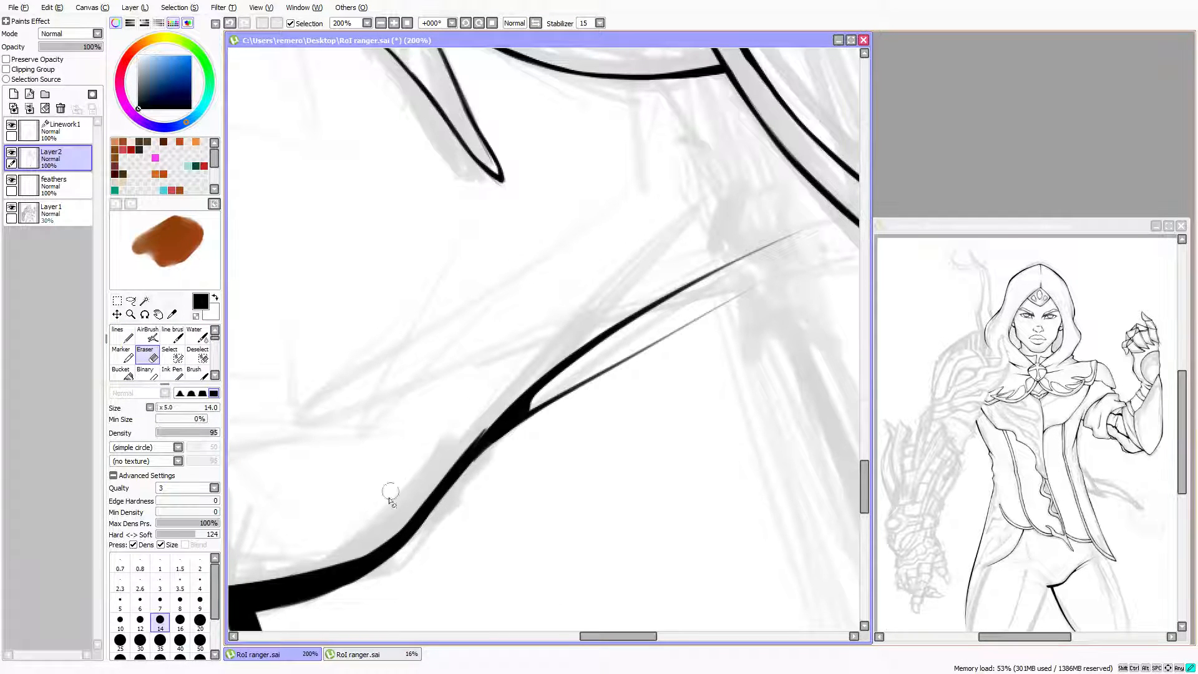
{"action": "mouse_move", "coordinate": [506, 404]}
{"action": "left_mouse_down"}
{"action": "mouse_move", "coordinate": [394, 504]}
{"action": "mouse_move", "coordinate": [408, 496]}
{"action": "left_mouse_up"}
{"action": "mouse_move", "coordinate": [511, 442]}
{"action": "left_mouse_down"}
{"action": "mouse_move", "coordinate": [429, 545]}
{"action": "mouse_move", "coordinate": [418, 586]}
{"action": "left_mouse_up"}
{"action": "left_click_drag", "start_coordinate": [560, 416], "coordinate": [415, 571]}
{"action": "mouse_move", "coordinate": [556, 421]}
{"action": "left_mouse_down"}
{"action": "mouse_move", "coordinate": [516, 438]}
{"action": "mouse_move", "coordinate": [402, 584]}
{"action": "mouse_move", "coordinate": [482, 467]}
{"action": "mouse_move", "coordinate": [400, 588]}
{"action": "mouse_move", "coordinate": [537, 417]}
{"action": "left_mouse_up"}
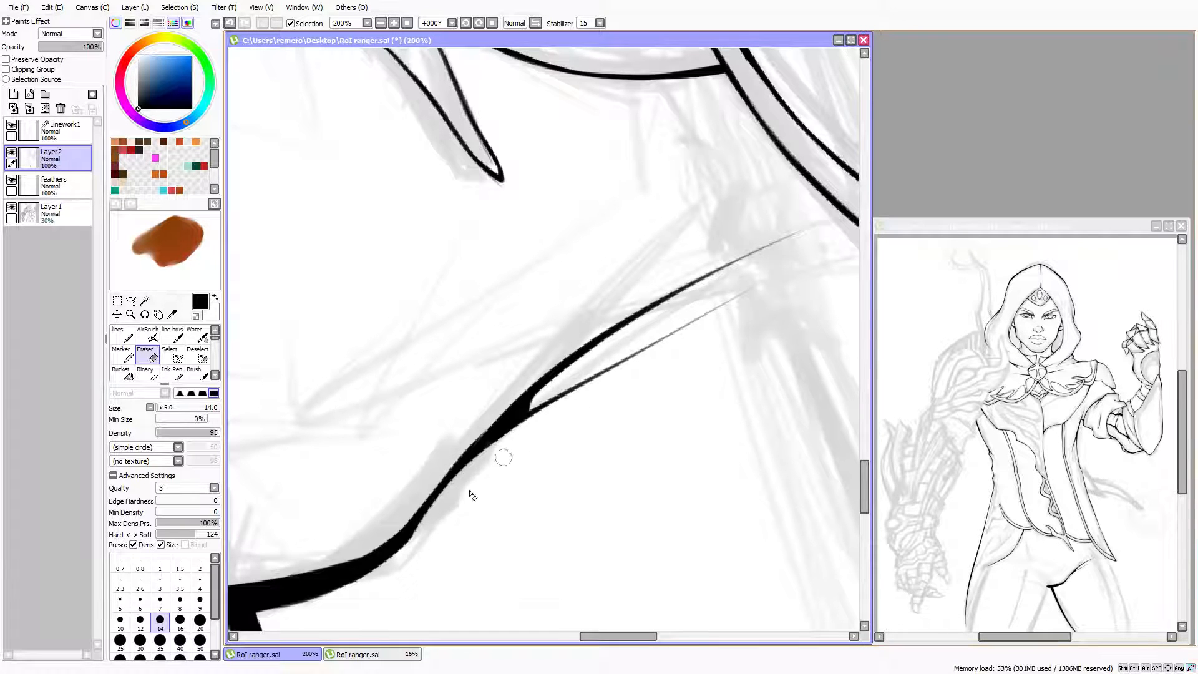
{"action": "left_click_drag", "start_coordinate": [457, 508], "coordinate": [633, 378]}
{"action": "left_click_drag", "start_coordinate": [477, 498], "coordinate": [677, 357]}
{"action": "mouse_move", "coordinate": [419, 455]}
{"action": "left_mouse_down"}
{"action": "mouse_move", "coordinate": [387, 505]}
{"action": "mouse_move", "coordinate": [521, 391]}
{"action": "left_mouse_up"}
{"action": "left_click_drag", "start_coordinate": [397, 513], "coordinate": [519, 395]}
{"action": "left_click_drag", "start_coordinate": [414, 482], "coordinate": [598, 333]}
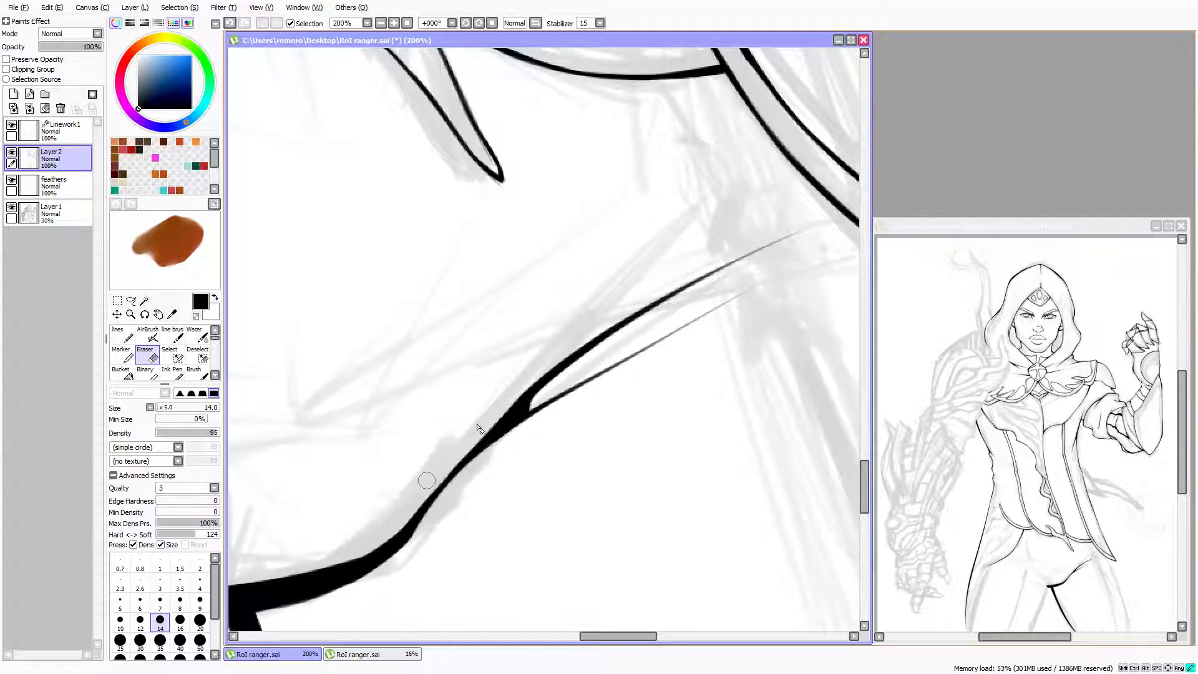
Ink three tapered creases on the opposite hip, fanning outward from the crotch, with the lines brush at size 16
{"action": "scroll", "coordinate": [375, 468], "scroll_direction": "down", "scroll_amount": 4}
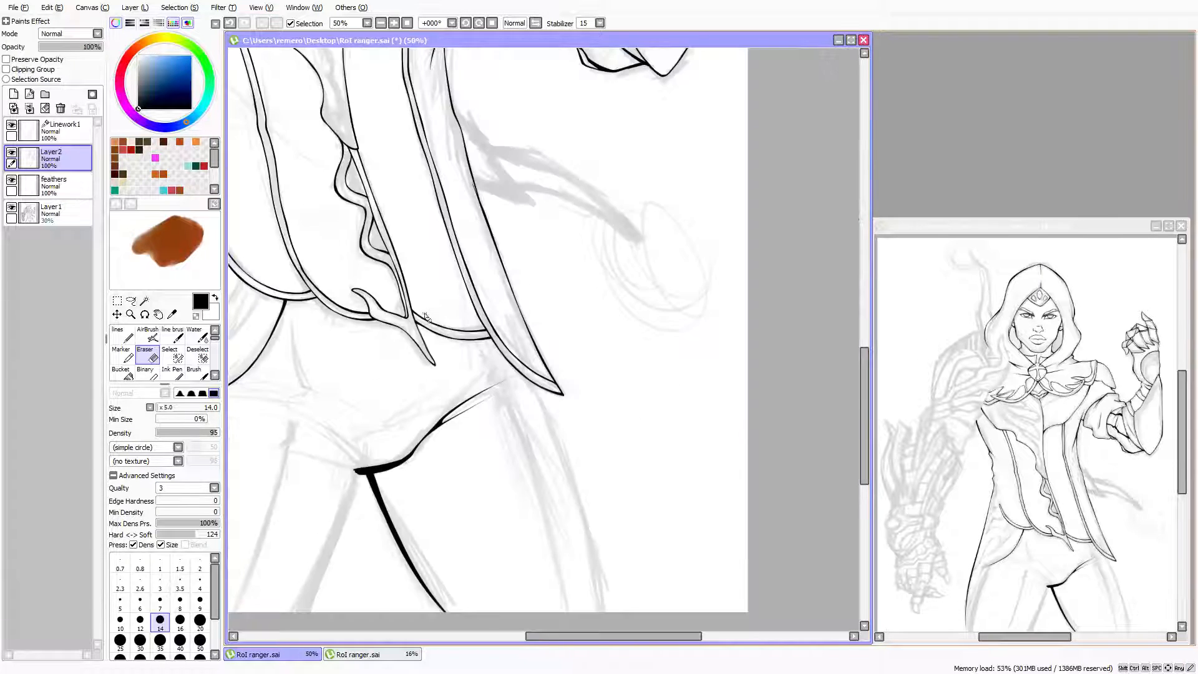
{"action": "key", "text": "Left"}
{"action": "key", "text": "Left"}
{"action": "key", "text": "Left"}
{"action": "key", "text": "Left"}
{"action": "key", "text": "Left"}
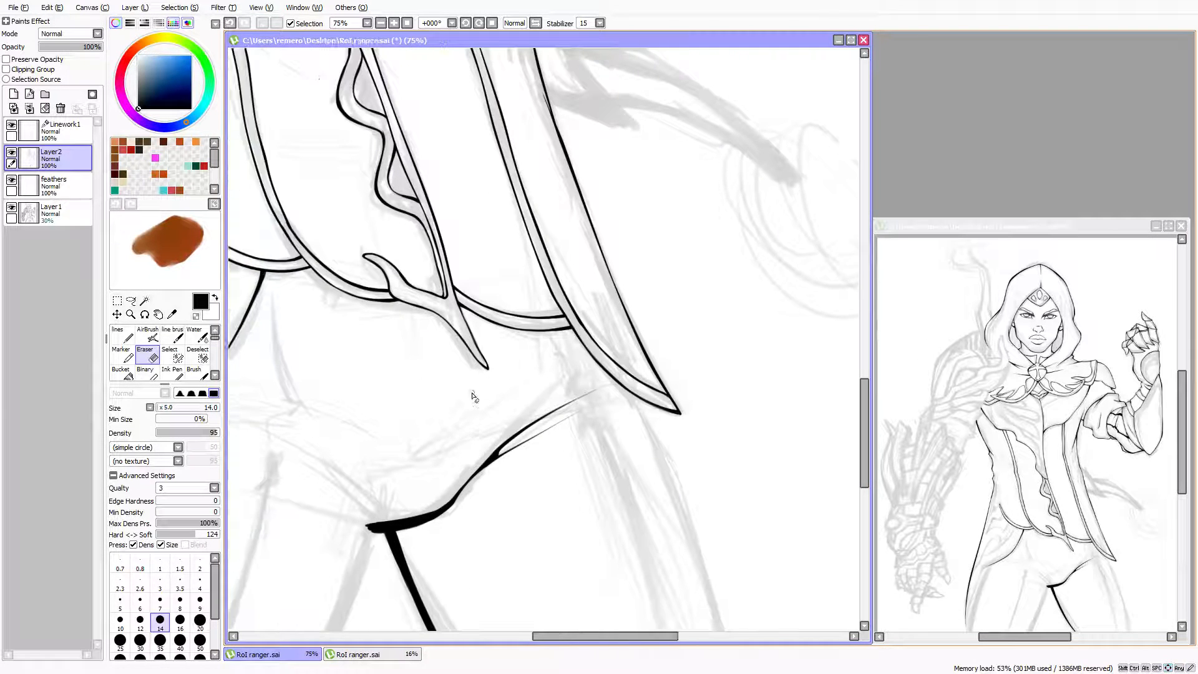
{"action": "key", "text": "Down"}
{"action": "key", "text": "Down"}
{"action": "key", "text": "Down"}
{"action": "key", "text": "Down"}
{"action": "key", "text": "Down"}
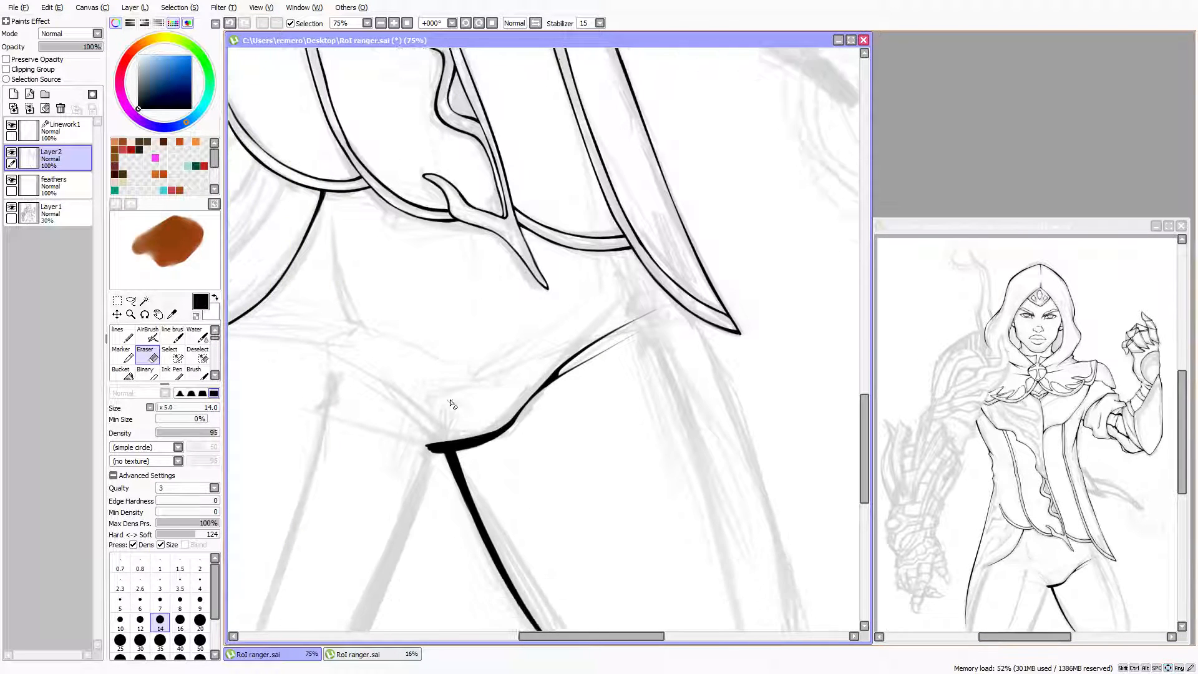
{"action": "key", "text": "Left"}
{"action": "key", "text": "Left"}
{"action": "key", "text": "Left"}
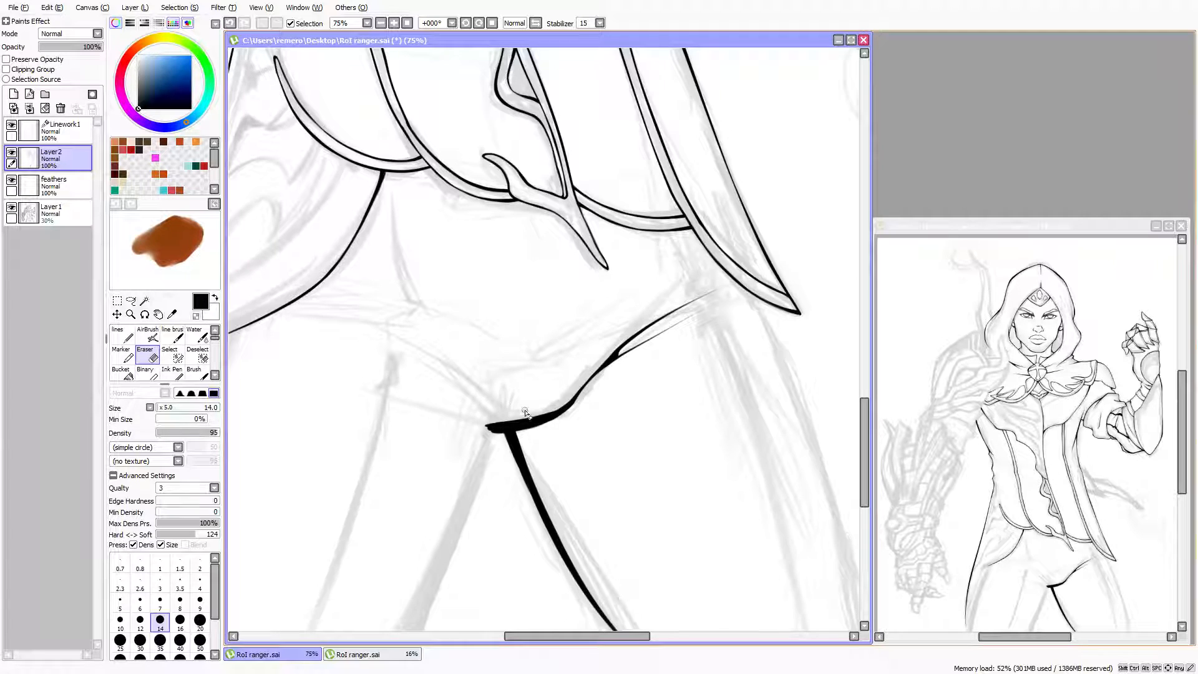
{"action": "key", "text": "Left"}
{"action": "key", "text": "Left"}
{"action": "key", "text": "Left"}
{"action": "scroll", "coordinate": [521, 390], "scroll_direction": "up", "scroll_amount": 2}
{"action": "key", "text": "Down"}
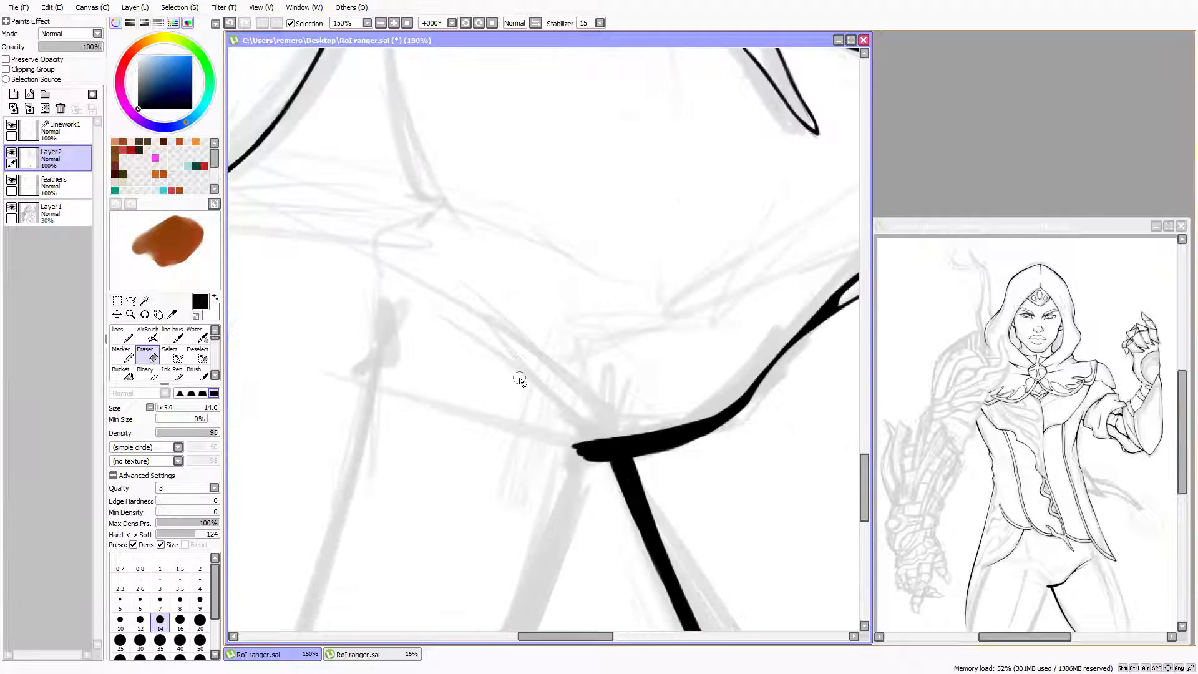
{"action": "key", "text": "Right"}
{"action": "key", "text": "Right"}
{"action": "key", "text": "Up"}
{"action": "key", "text": "Down"}
{"action": "key", "text": "Down"}
{"action": "key", "text": "Left"}
{"action": "key", "text": "Up"}
{"action": "key", "text": "Left"}
{"action": "key", "text": "Left"}
{"action": "key", "text": "Up"}
{"action": "key", "text": "Up"}
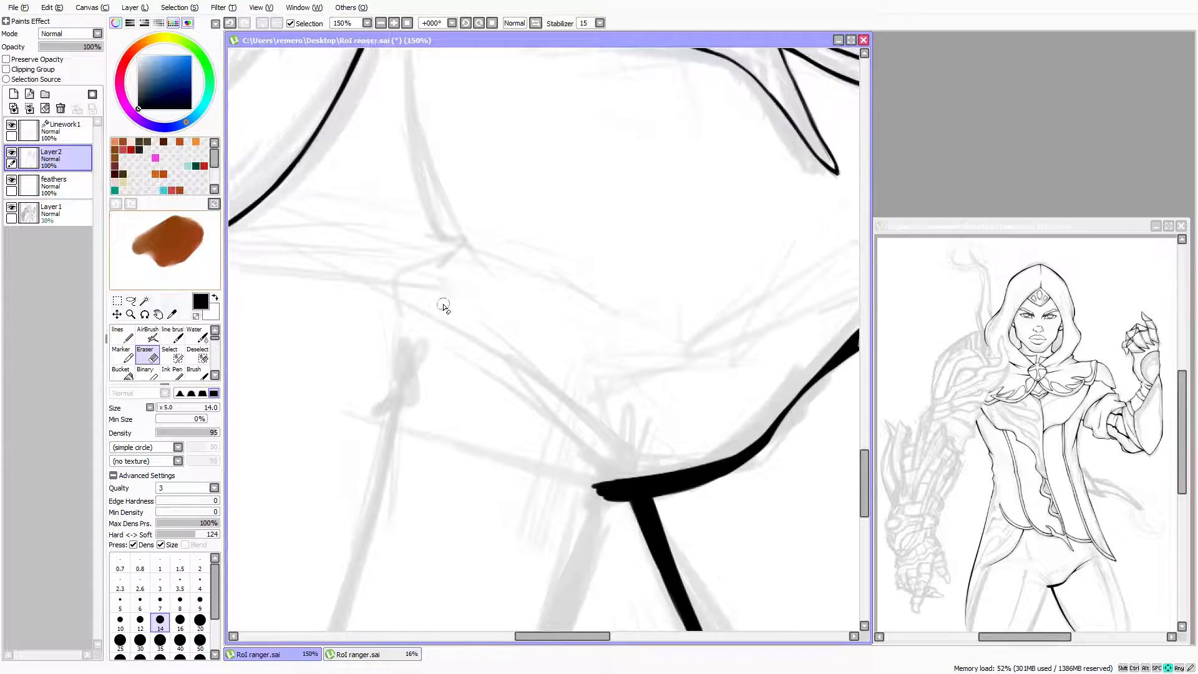
{"action": "key", "text": "Left"}
{"action": "key", "text": "Left"}
{"action": "key", "text": "Up"}
{"action": "key", "text": "Left"}
{"action": "key", "text": "Left"}
{"action": "left_click", "coordinate": [128, 339]}
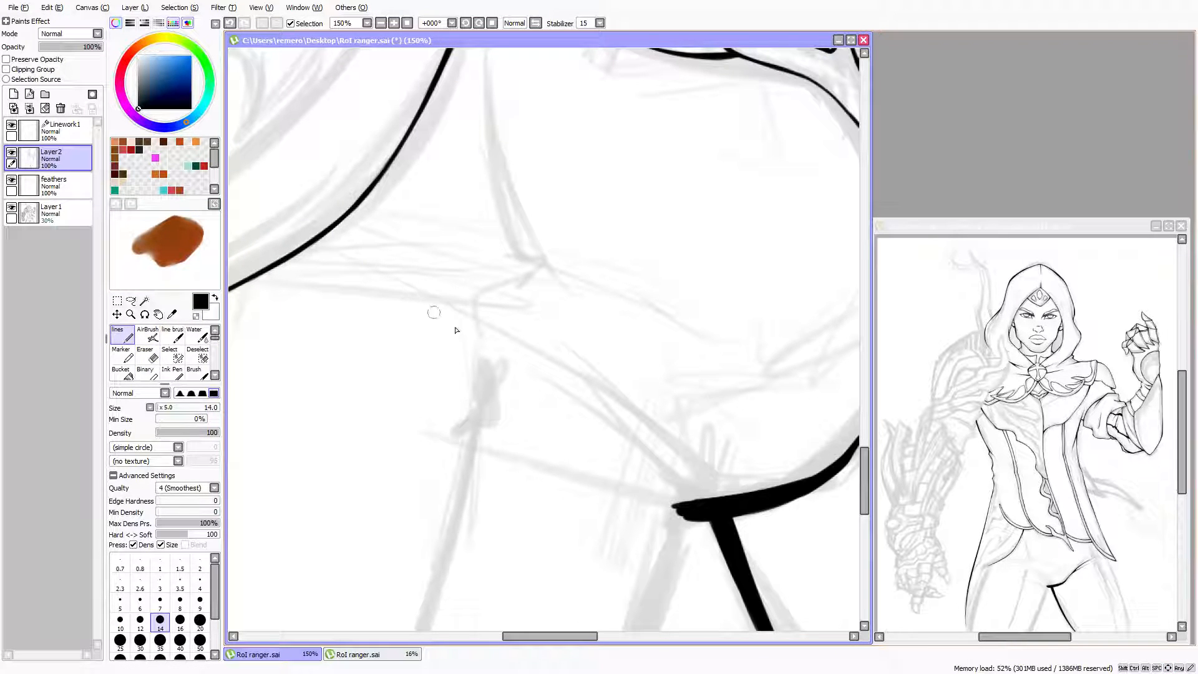
{"action": "key", "text": "bracketright"}
{"action": "left_click_drag", "start_coordinate": [341, 275], "coordinate": [710, 469]}
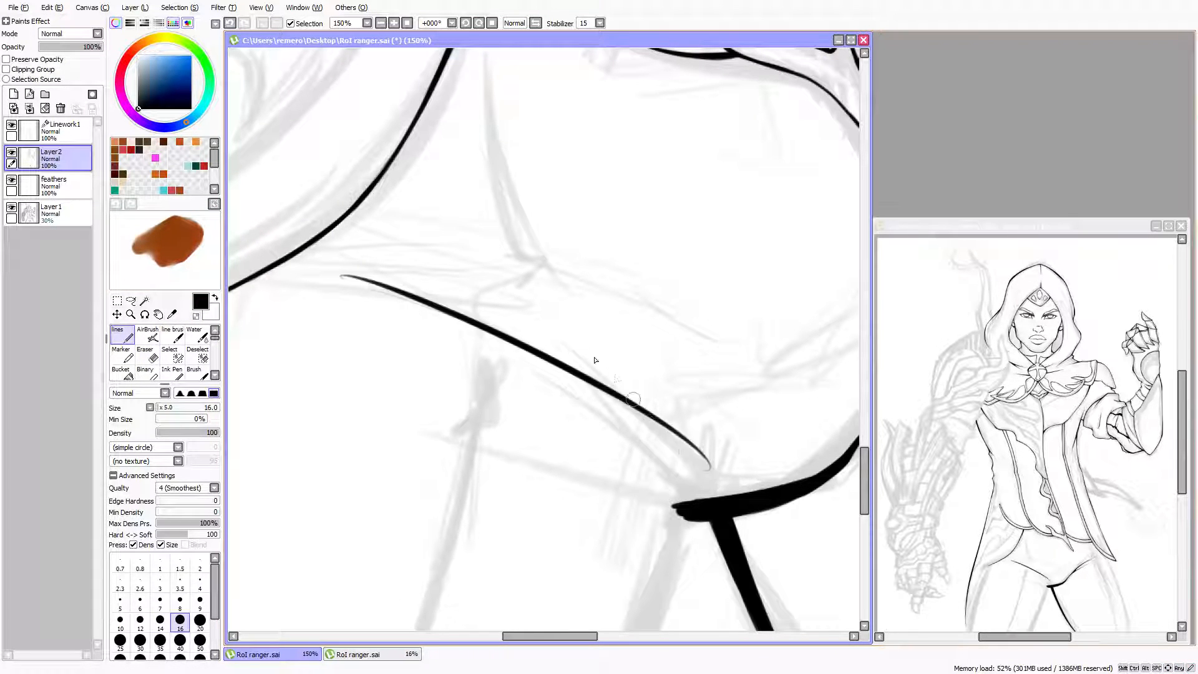
{"action": "key", "text": "ctrl+z"}
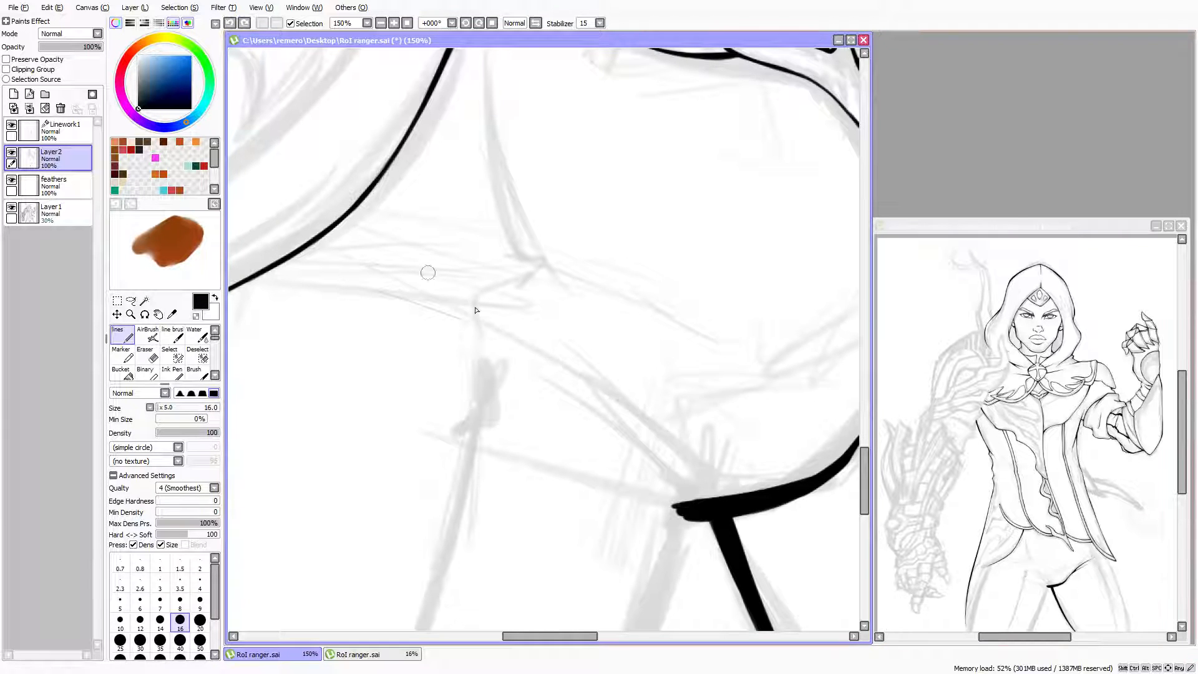
{"action": "mouse_move", "coordinate": [384, 289]}
{"action": "left_mouse_down"}
{"action": "mouse_move", "coordinate": [512, 337]}
{"action": "mouse_move", "coordinate": [668, 453]}
{"action": "left_mouse_up"}
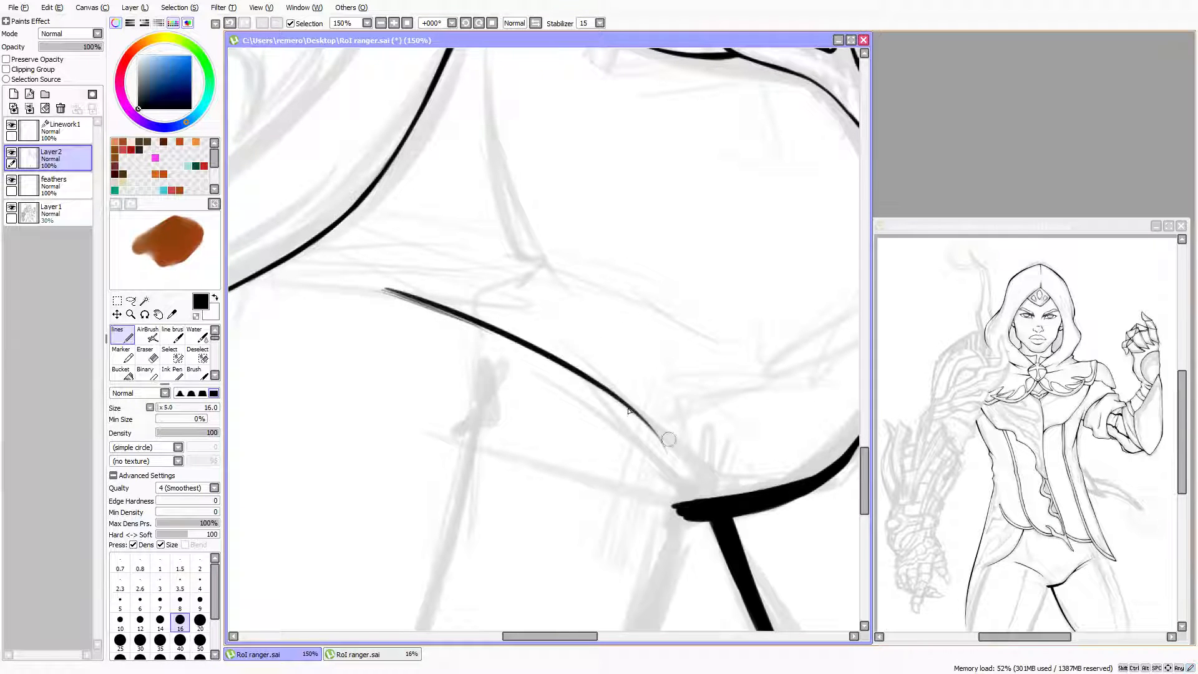
{"action": "mouse_move", "coordinate": [680, 500]}
{"action": "left_mouse_down"}
{"action": "mouse_move", "coordinate": [638, 450]}
{"action": "mouse_move", "coordinate": [463, 374]}
{"action": "left_mouse_up"}
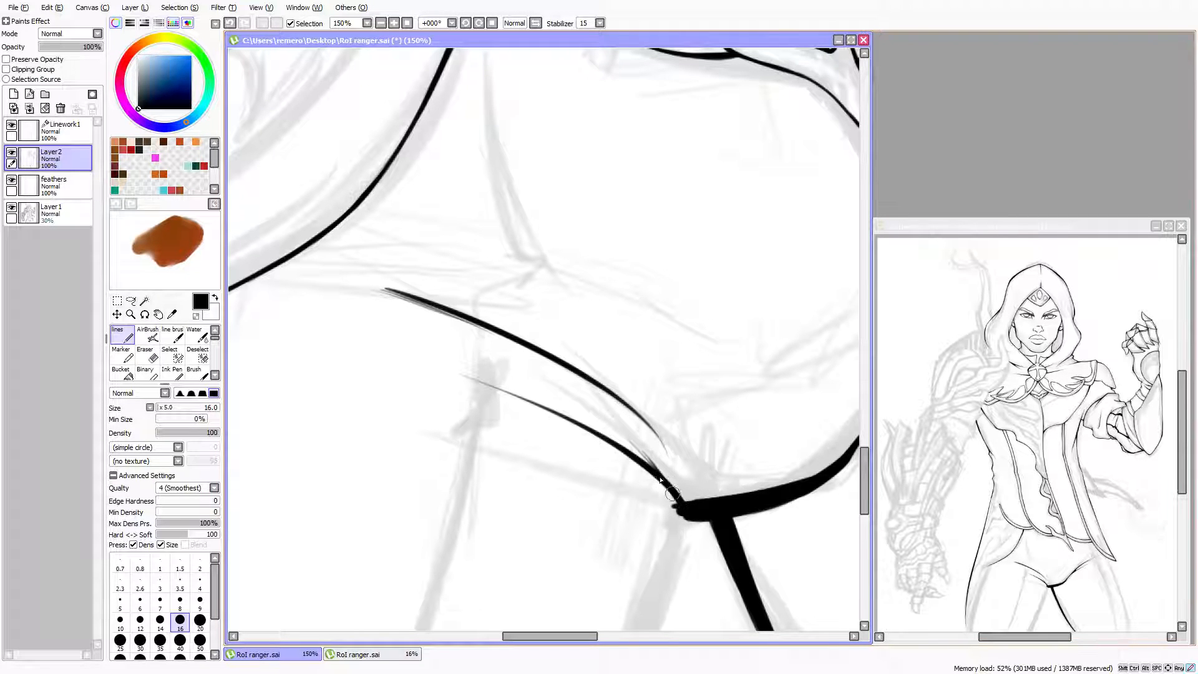
{"action": "mouse_move", "coordinate": [665, 485]}
{"action": "left_mouse_down"}
{"action": "mouse_move", "coordinate": [709, 505]}
{"action": "mouse_move", "coordinate": [460, 401]}
{"action": "left_mouse_up"}
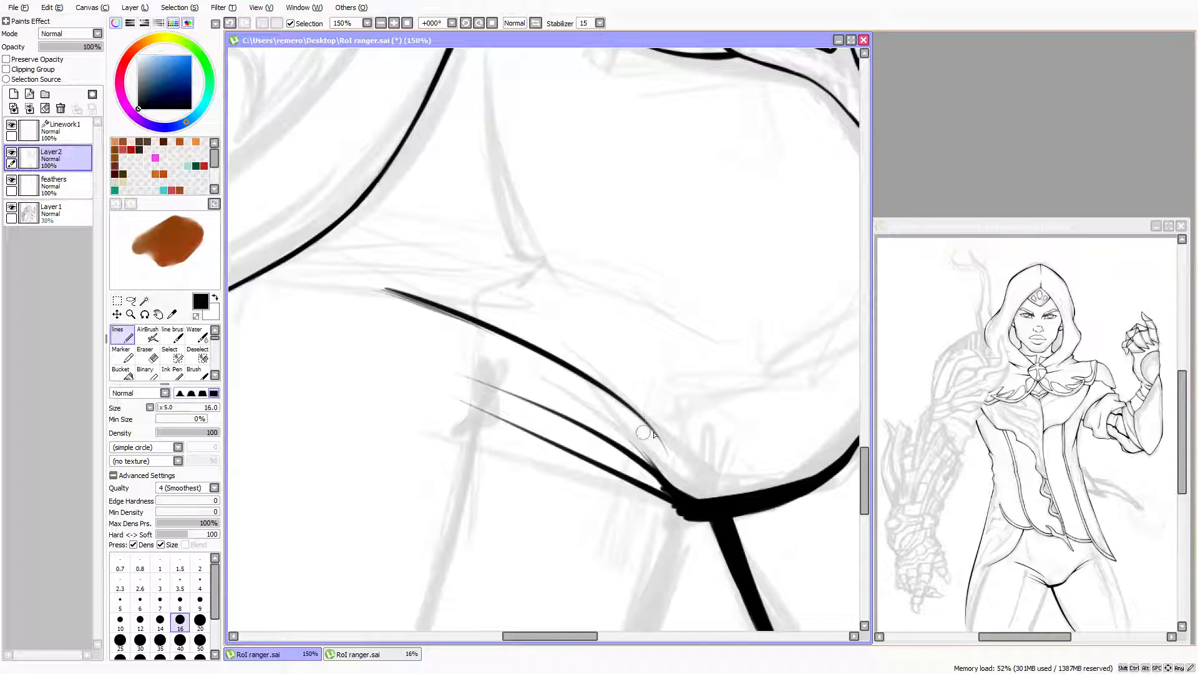
Erase the lower half of the uppermost crease at size 20 and redraw it to join the crotch with the size 16 lines brush
{"action": "key", "text": "e"}
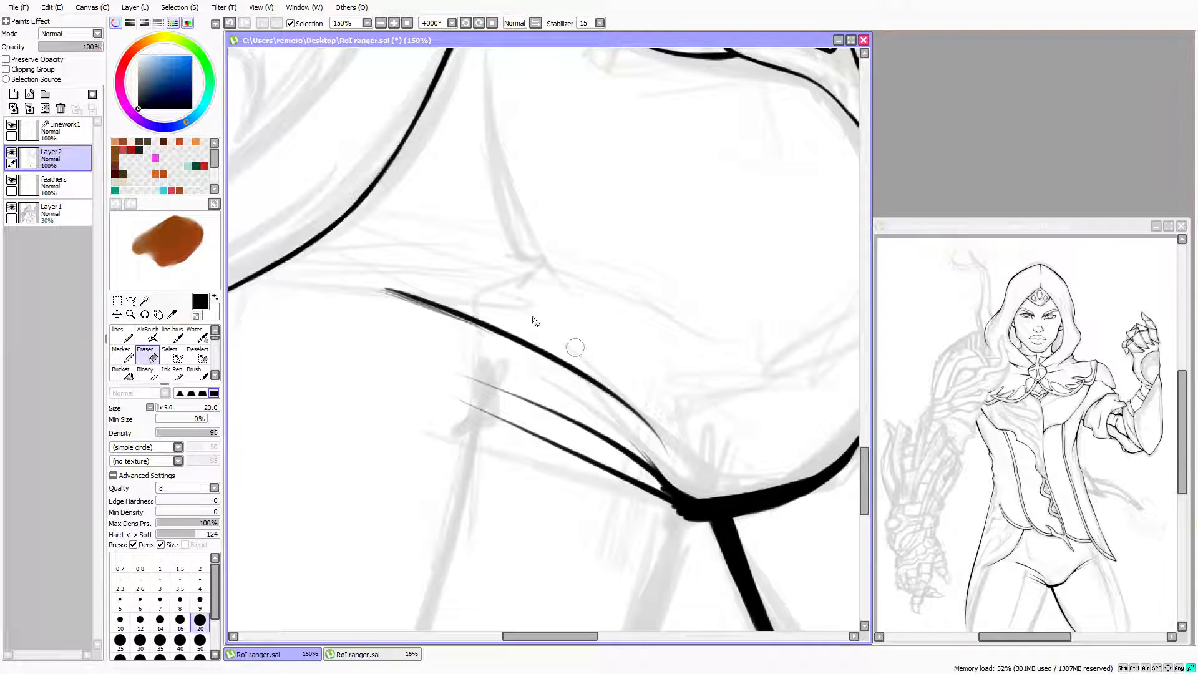
{"action": "mouse_move", "coordinate": [617, 390]}
{"action": "left_mouse_down"}
{"action": "mouse_move", "coordinate": [596, 359]}
{"action": "mouse_move", "coordinate": [633, 410]}
{"action": "mouse_move", "coordinate": [498, 307]}
{"action": "left_mouse_up"}
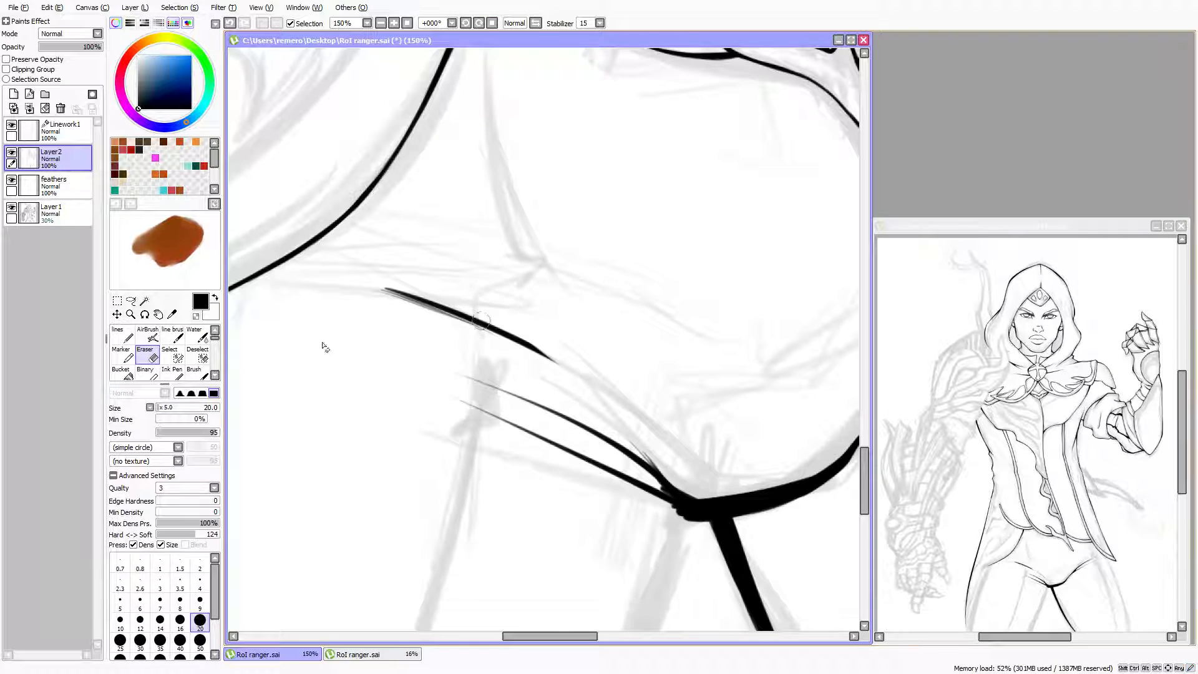
{"action": "left_click", "coordinate": [122, 338]}
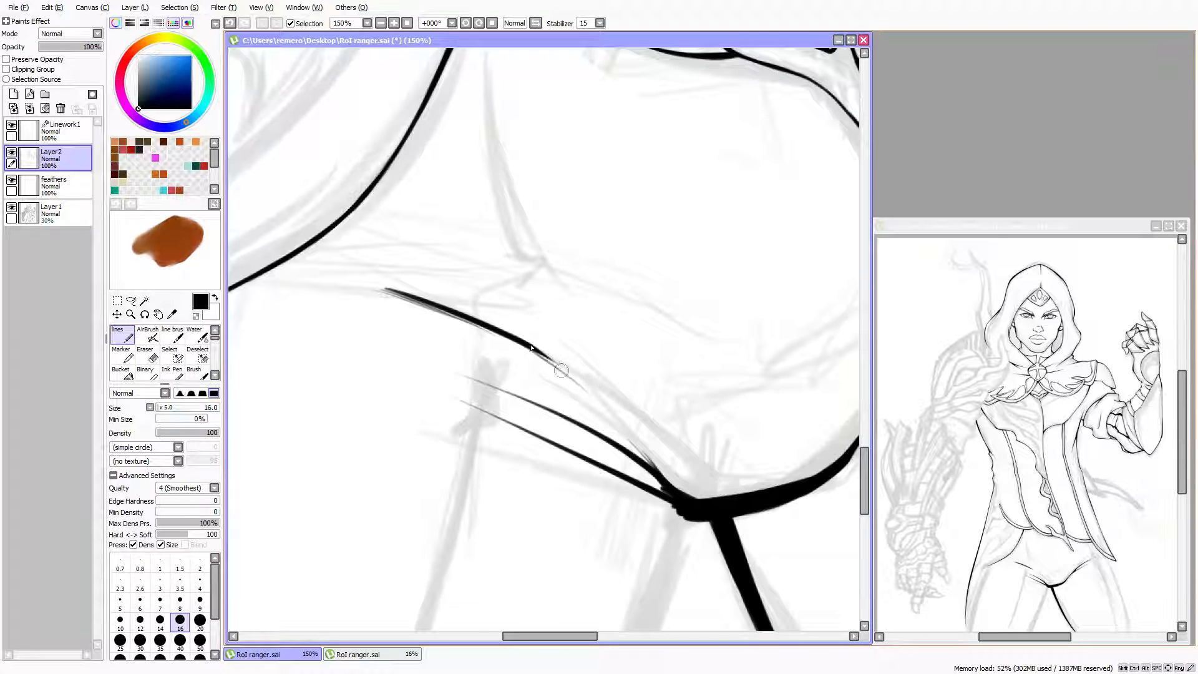
{"action": "left_click_drag", "start_coordinate": [512, 339], "coordinate": [652, 461]}
{"action": "left_click_drag", "start_coordinate": [547, 358], "coordinate": [677, 494]}
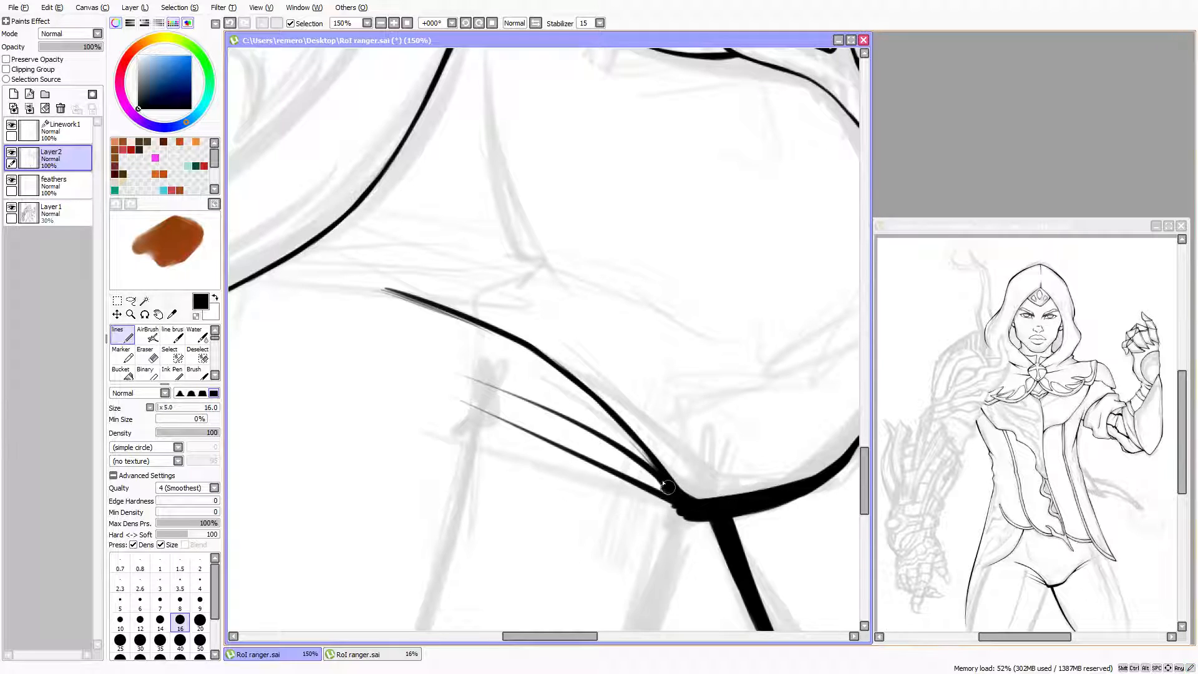
{"action": "left_click_drag", "start_coordinate": [667, 486], "coordinate": [577, 397]}
Mirror the view and try out the second inner thigh line down from the crotch with the lines brush at size 30
{"action": "scroll", "coordinate": [440, 359], "scroll_direction": "down", "scroll_amount": 5}
{"action": "scroll", "coordinate": [444, 352], "scroll_direction": "up", "scroll_amount": 2}
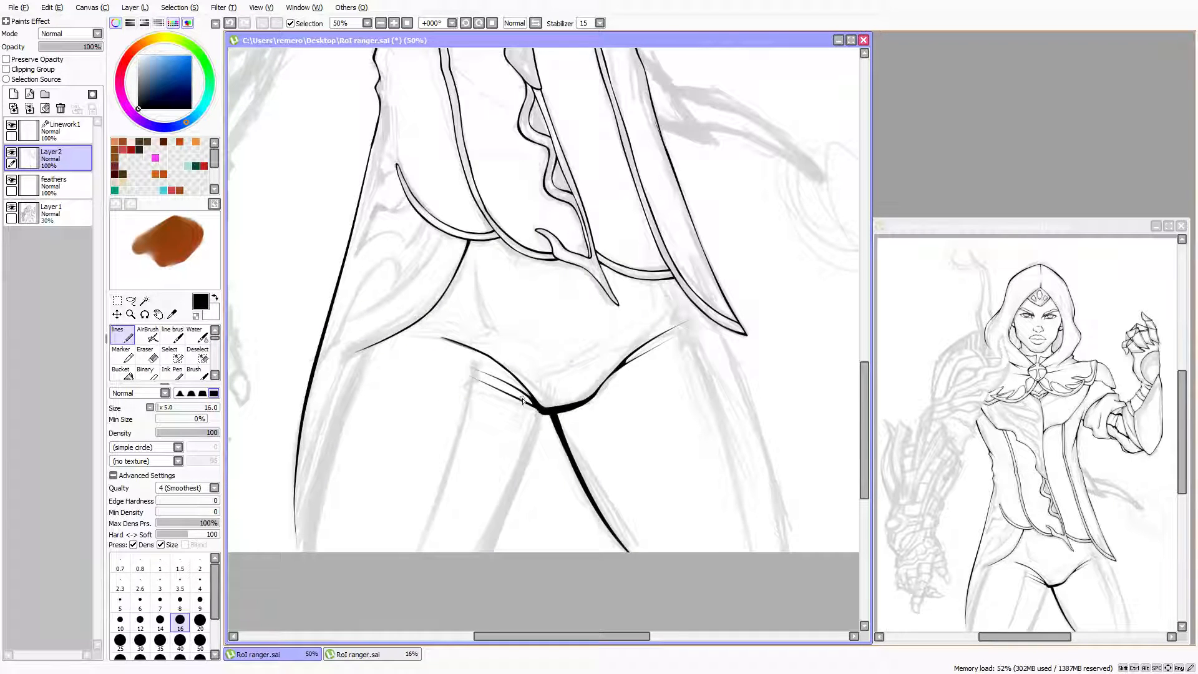
{"action": "scroll", "coordinate": [504, 437], "scroll_direction": "up", "scroll_amount": 1}
{"action": "scroll", "coordinate": [499, 406], "scroll_direction": "up", "scroll_amount": 1}
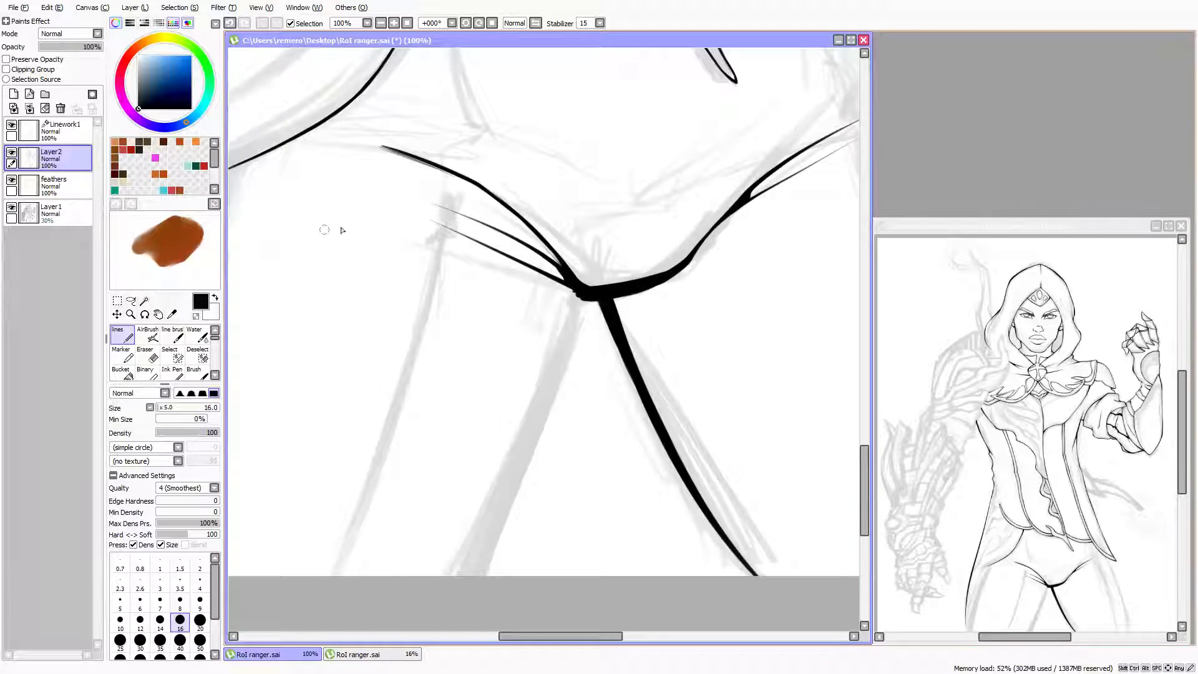
{"action": "key", "text": "h"}
{"action": "key", "text": "bracketright"}
{"action": "key", "text": "bracketright"}
{"action": "key", "text": "bracketright"}
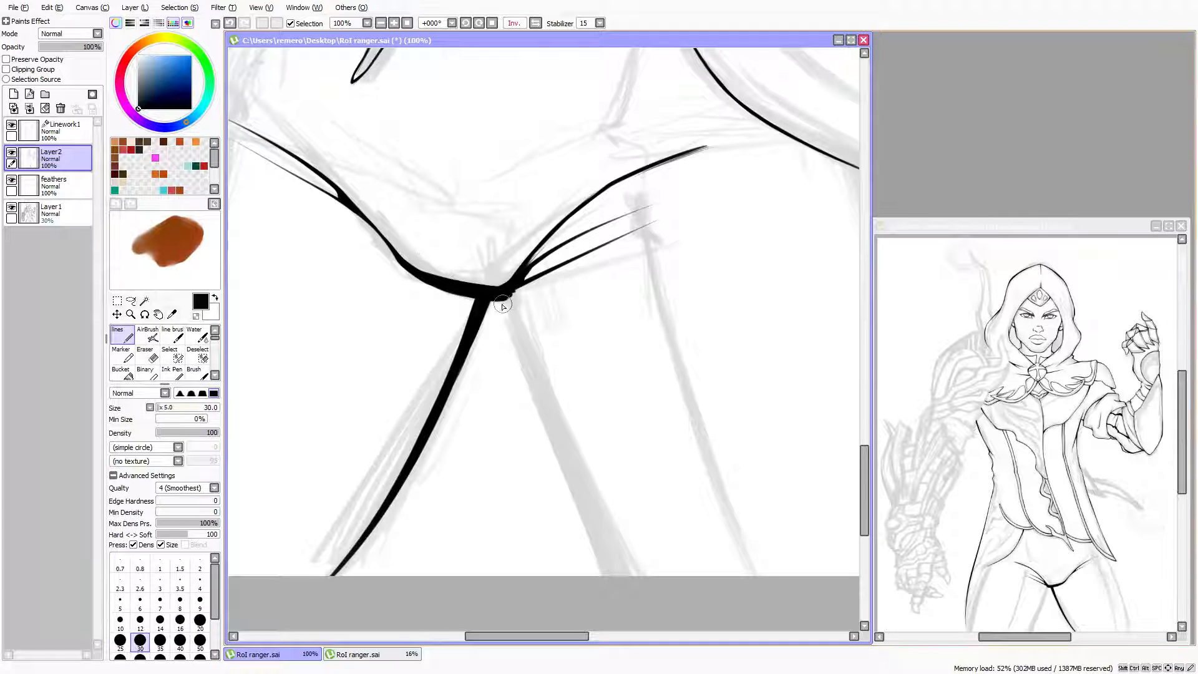
{"action": "left_click_drag", "start_coordinate": [499, 291], "coordinate": [655, 574]}
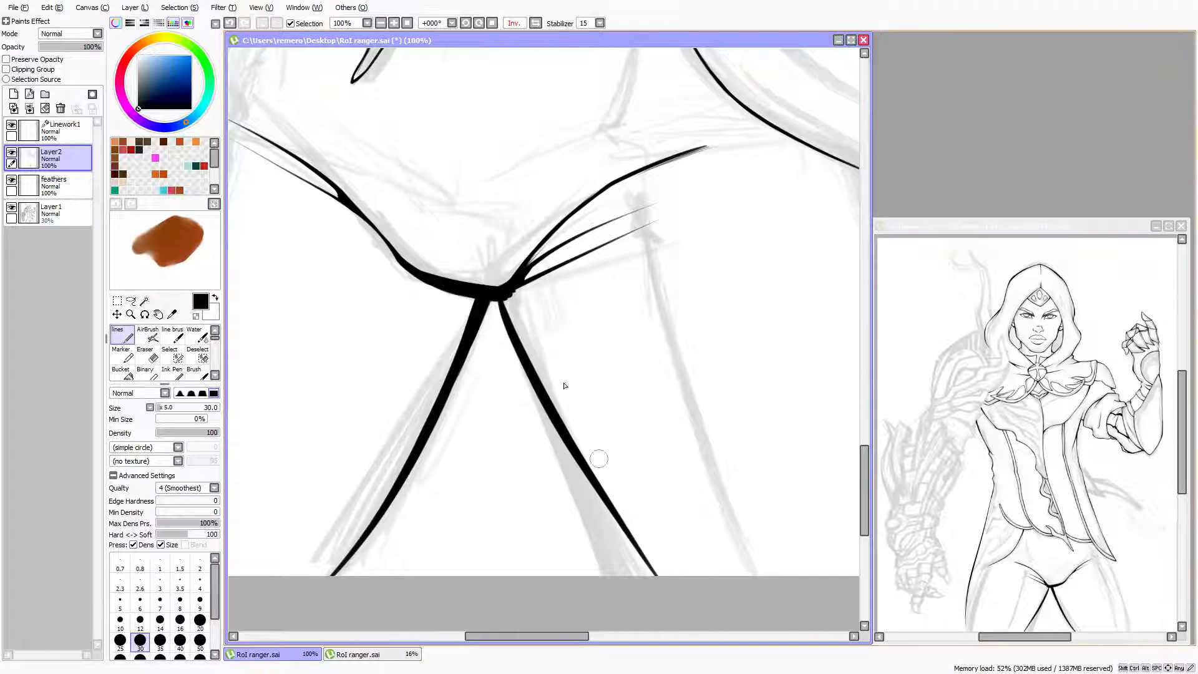
{"action": "left_click", "coordinate": [228, 25]}
{"action": "mouse_move", "coordinate": [504, 294]}
{"action": "left_mouse_down"}
{"action": "mouse_move", "coordinate": [531, 387]}
{"action": "mouse_move", "coordinate": [618, 574]}
{"action": "left_mouse_up"}
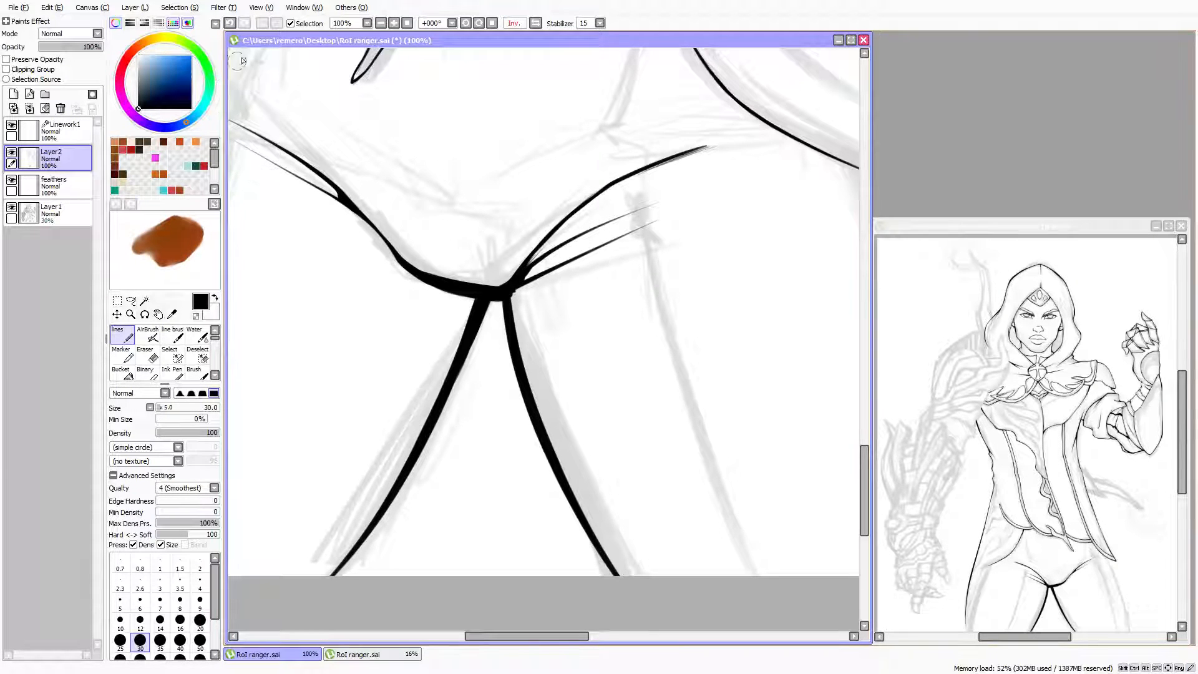
Replace the trial inner thigh line with a straighter stroke at brush size 35 and thicken its crotch corner at size 30
{"action": "key", "text": "]"}
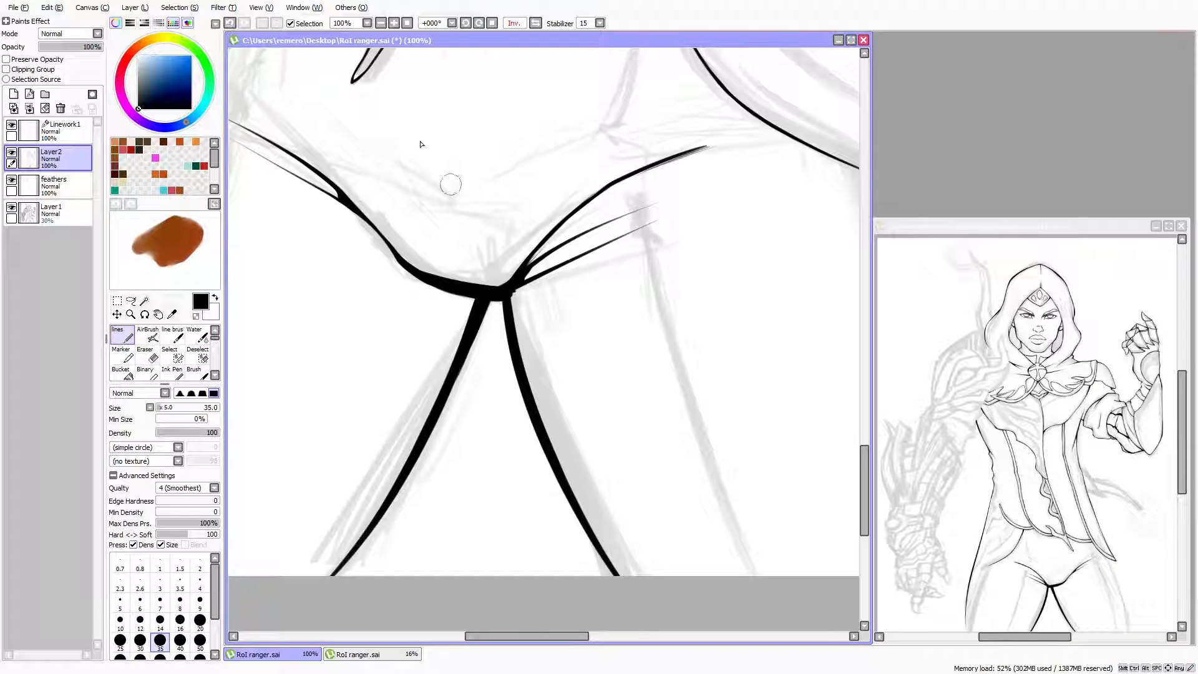
{"action": "left_click", "coordinate": [235, 24]}
{"action": "left_click_drag", "start_coordinate": [503, 299], "coordinate": [624, 575]}
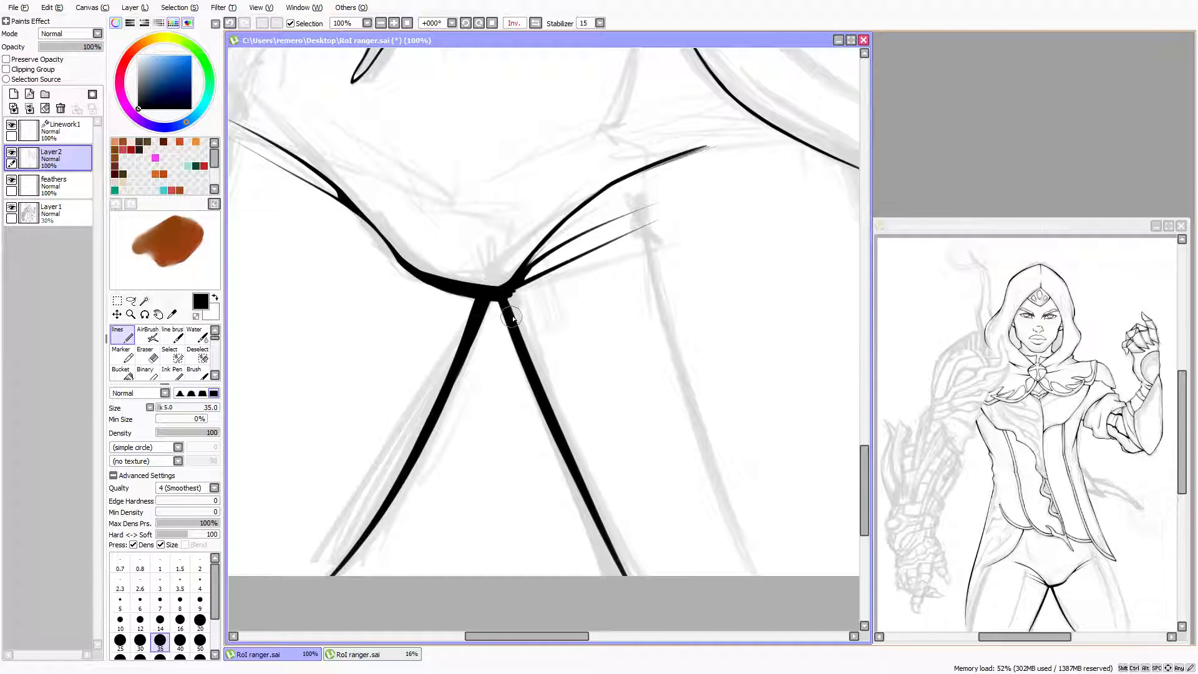
{"action": "key", "text": "bracketleft"}
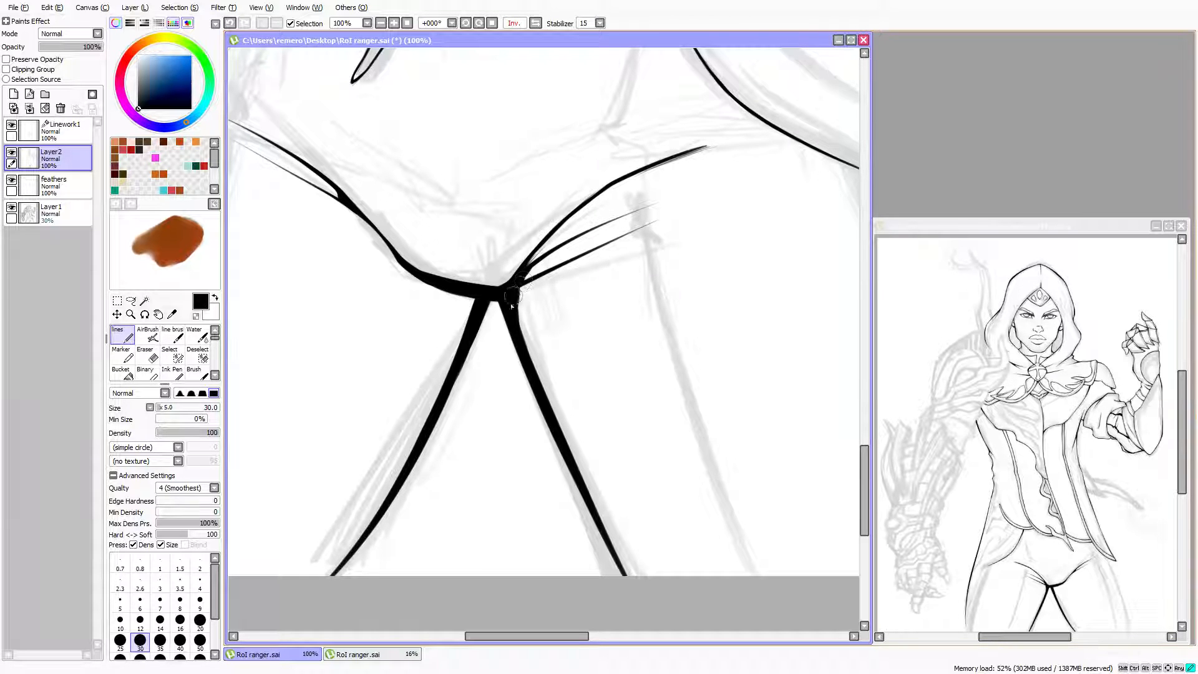
{"action": "left_click_drag", "start_coordinate": [521, 291], "coordinate": [519, 299]}
Draw two close parallel fold strokes across the pelvis toward the curved hip line with the lines brush at size 30
{"action": "scroll", "coordinate": [590, 149], "scroll_direction": "up", "scroll_amount": 3}
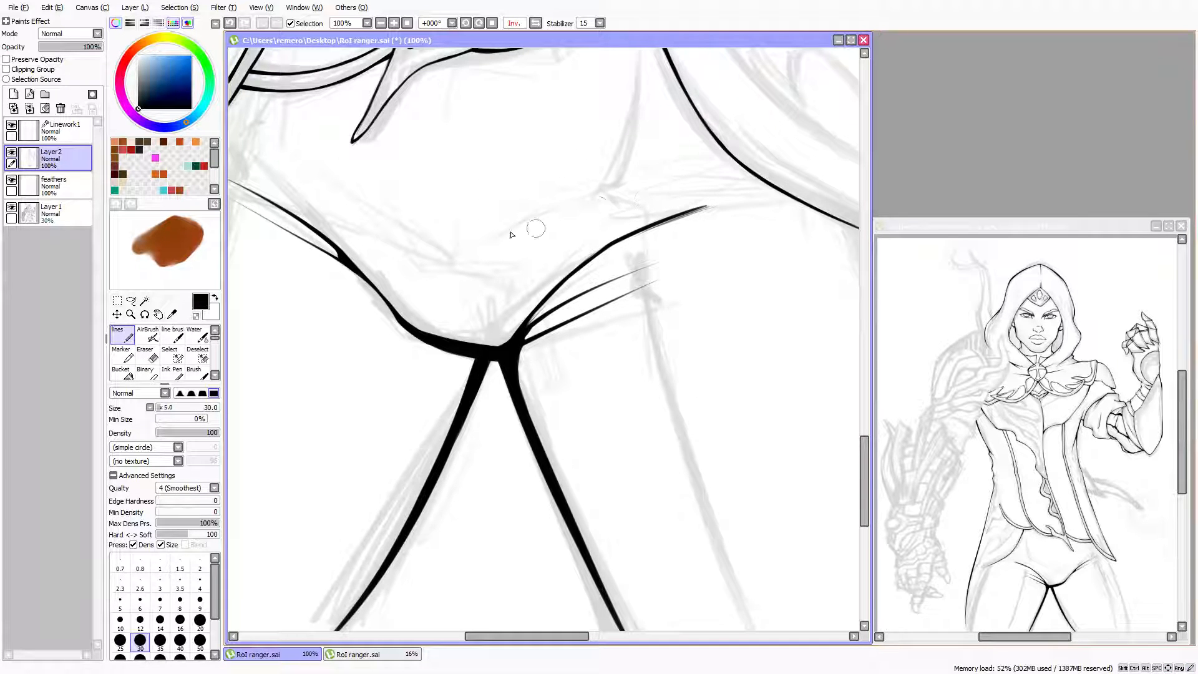
{"action": "left_click_drag", "start_coordinate": [535, 227], "coordinate": [643, 186]}
{"action": "mouse_move", "coordinate": [549, 216]}
{"action": "left_mouse_down"}
{"action": "mouse_move", "coordinate": [716, 158]}
{"action": "mouse_move", "coordinate": [581, 194]}
{"action": "mouse_move", "coordinate": [734, 141]}
{"action": "left_mouse_up"}
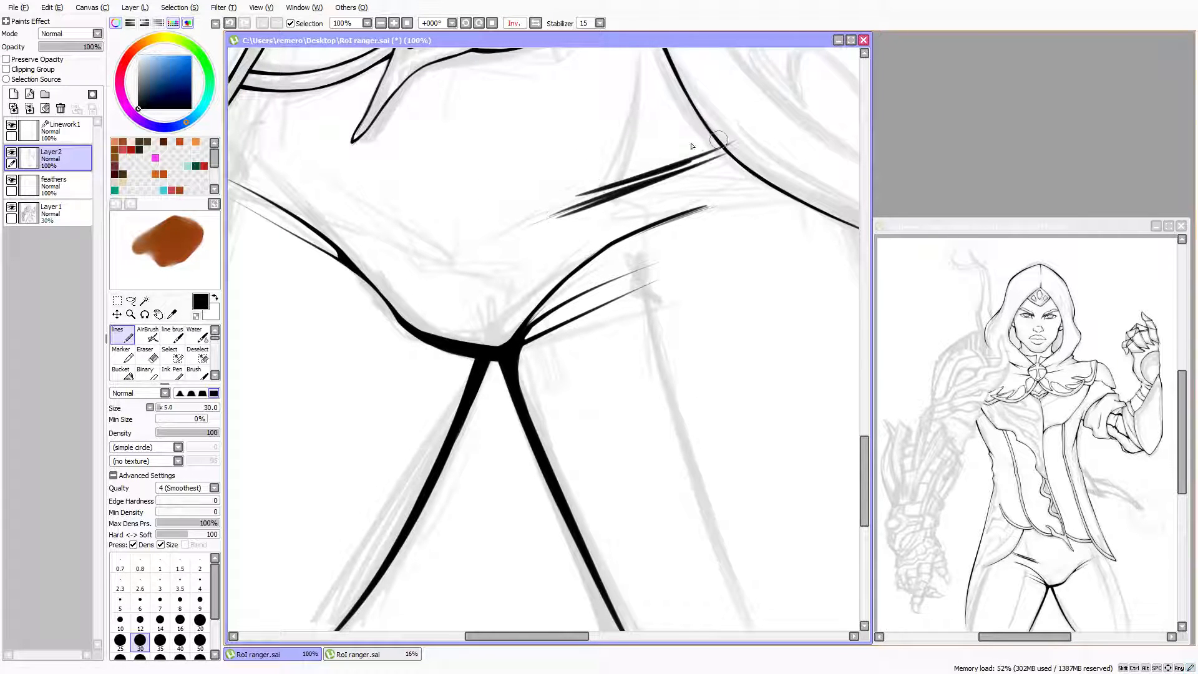
Ink a short tapered line from under the pointed vest corner inward to the hip crease at brush size 30
{"action": "key", "text": "Up"}
{"action": "key", "text": "Up"}
{"action": "scroll", "coordinate": [476, 183], "scroll_direction": "up", "scroll_amount": 3}
{"action": "key", "text": "Left"}
{"action": "key", "text": "Left"}
{"action": "key", "text": "Left"}
{"action": "key", "text": "Left"}
{"action": "key", "text": "Left"}
{"action": "key", "text": "Left"}
{"action": "key", "text": "Left"}
{"action": "key", "text": "Left"}
{"action": "key", "text": "Left"}
{"action": "key", "text": "Left"}
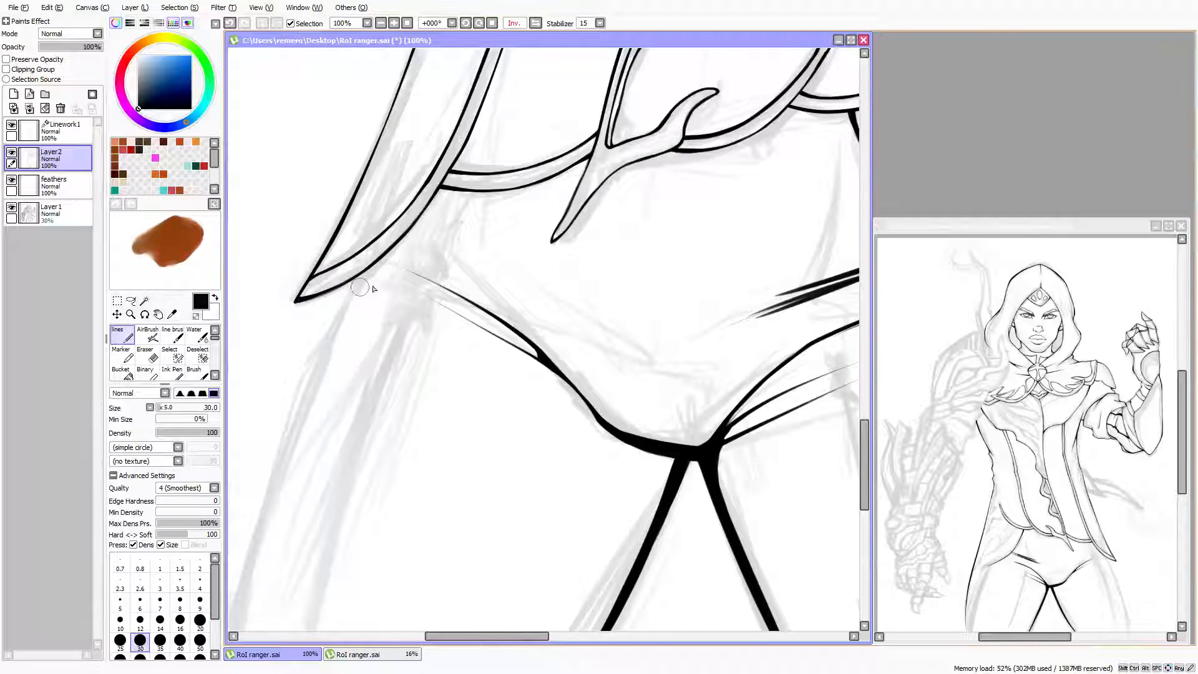
{"action": "left_click_drag", "start_coordinate": [359, 288], "coordinate": [455, 299]}
Ink the outer thigh contour from the vest corner down to the canvas's bottom edge with the lines brush at size 30
{"action": "key", "text": "Down"}
{"action": "key", "text": "Down"}
{"action": "key", "text": "Down"}
{"action": "key", "text": "Left"}
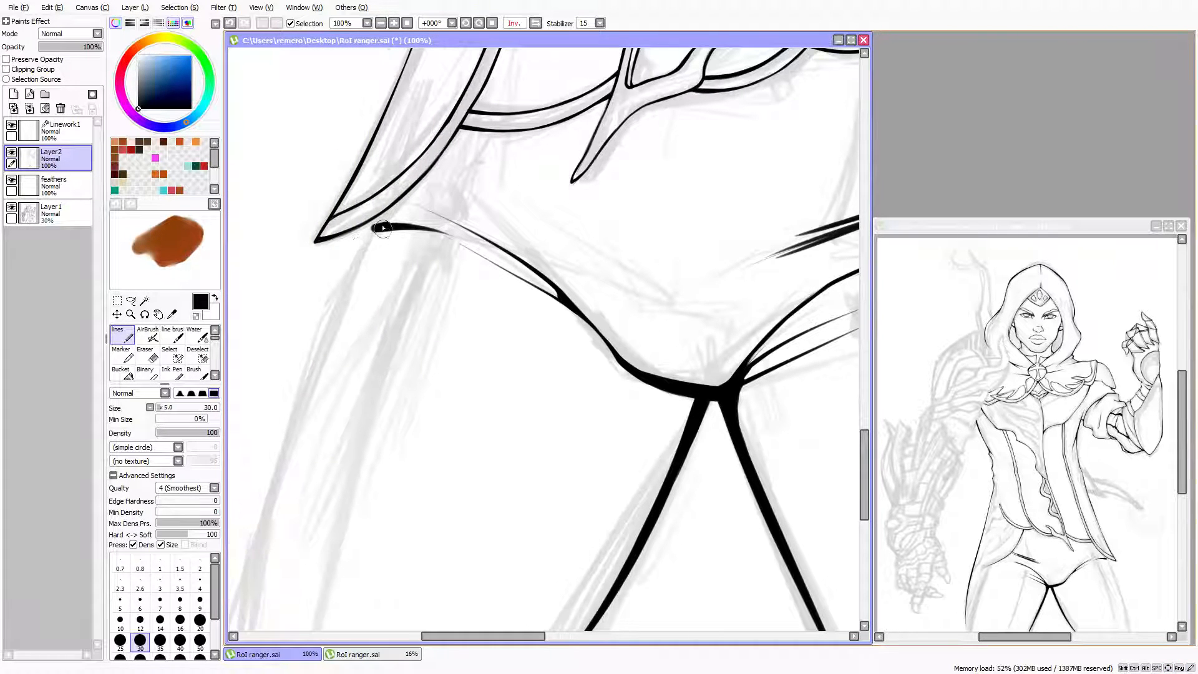
{"action": "left_click_drag", "start_coordinate": [372, 227], "coordinate": [319, 342]}
{"action": "key", "text": "Down"}
{"action": "key", "text": "Down"}
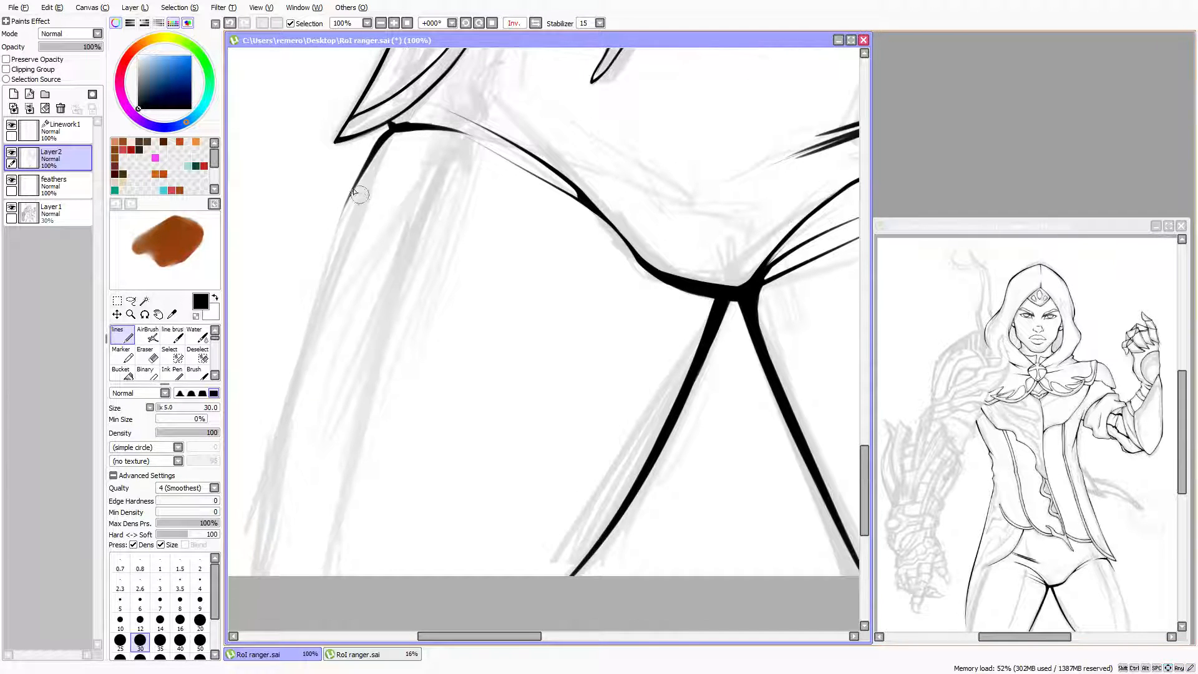
{"action": "key", "text": "Left"}
{"action": "key", "text": "Left"}
{"action": "left_click_drag", "start_coordinate": [417, 152], "coordinate": [299, 576]}
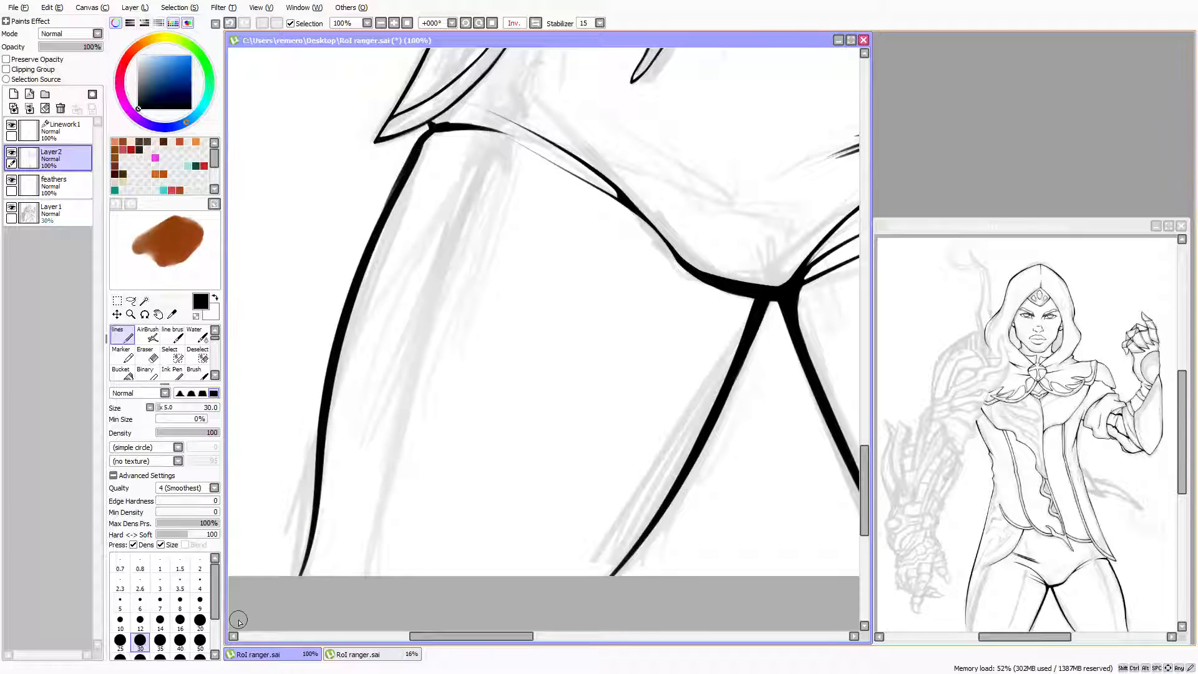
Examine the inked hips and thighs together with the vest at a reduced zoom
{"action": "key", "text": "Down"}
{"action": "key", "text": "Down"}
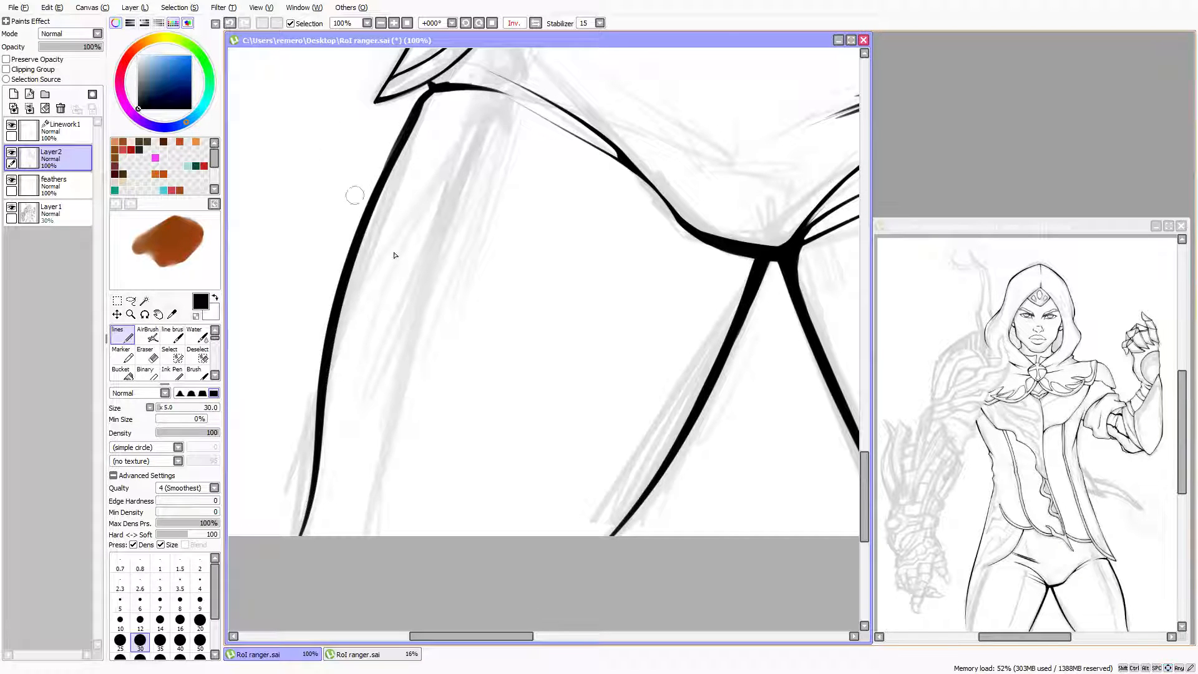
{"action": "key", "text": "Right"}
{"action": "key", "text": "Up"}
{"action": "key", "text": "Up"}
{"action": "key", "text": "Up"}
{"action": "scroll", "coordinate": [464, 232], "scroll_direction": "down", "scroll_amount": 3}
{"action": "key", "text": "Up"}
{"action": "key", "text": "Up"}
{"action": "key", "text": "Up"}
{"action": "key", "text": "Up"}
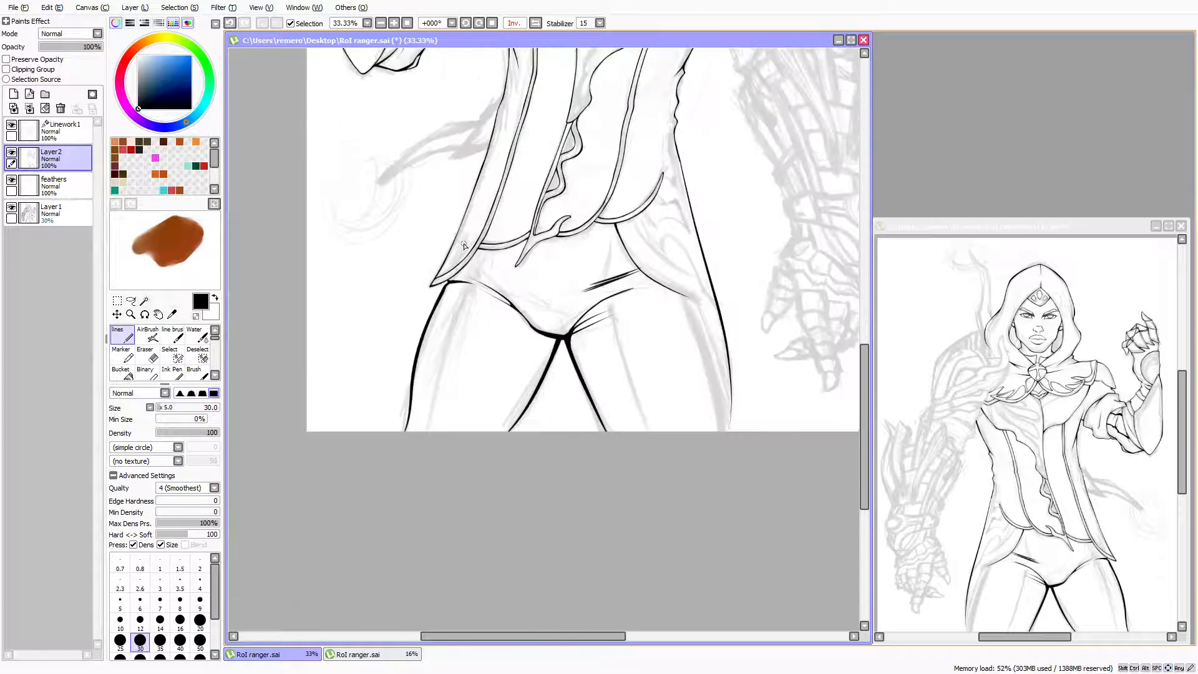
Erase the tip of the outer thigh line just above the canvas's bottom edge with the Eraser at size 30
{"action": "scroll", "coordinate": [460, 246], "scroll_direction": "up", "scroll_amount": 1}
{"action": "key", "text": "Down"}
{"action": "key", "text": "Down"}
{"action": "key", "text": "Down"}
{"action": "scroll", "coordinate": [412, 358], "scroll_direction": "up", "scroll_amount": 2}
{"action": "key", "text": "Down"}
{"action": "key", "text": "Down"}
{"action": "key", "text": "Down"}
{"action": "scroll", "coordinate": [395, 409], "scroll_direction": "up", "scroll_amount": 1}
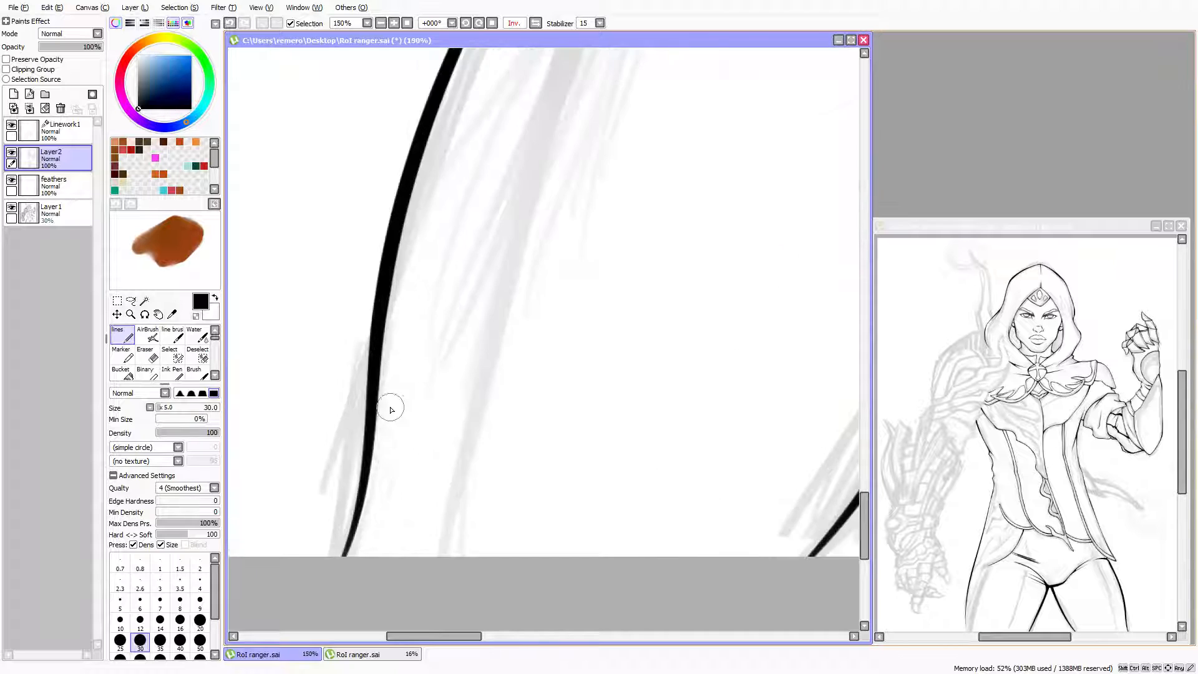
{"action": "key", "text": "Down"}
{"action": "key", "text": "Down"}
{"action": "key", "text": "Down"}
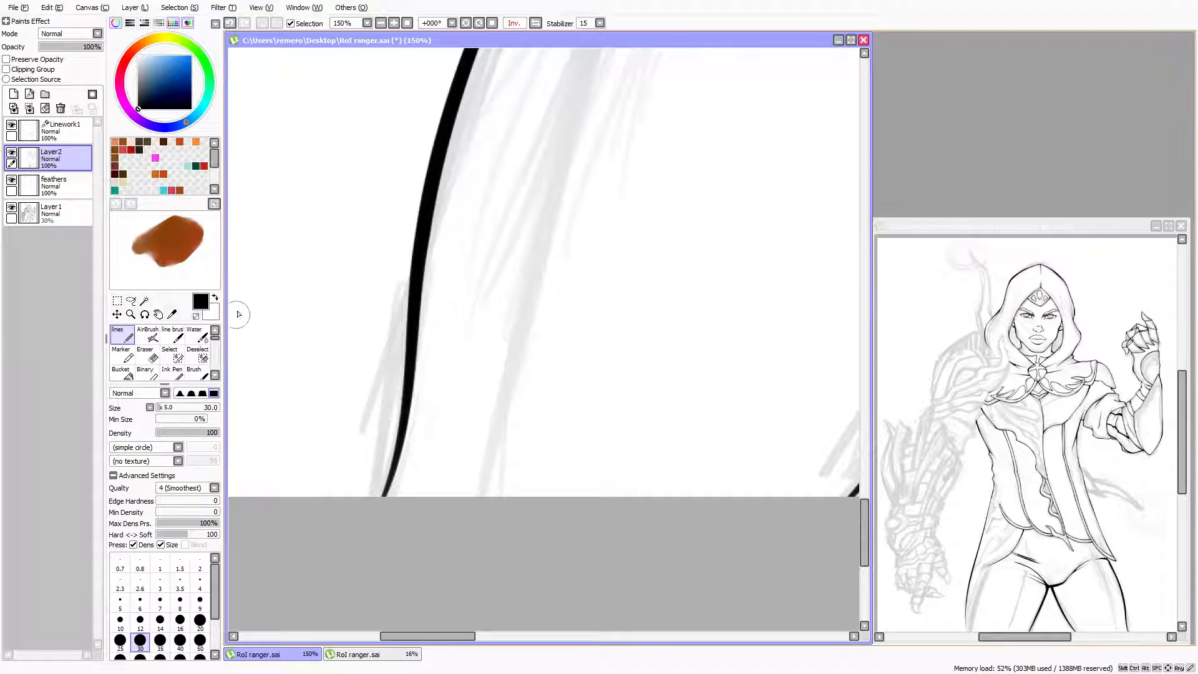
{"action": "key", "text": "h"}
{"action": "left_click", "coordinate": [150, 357]}
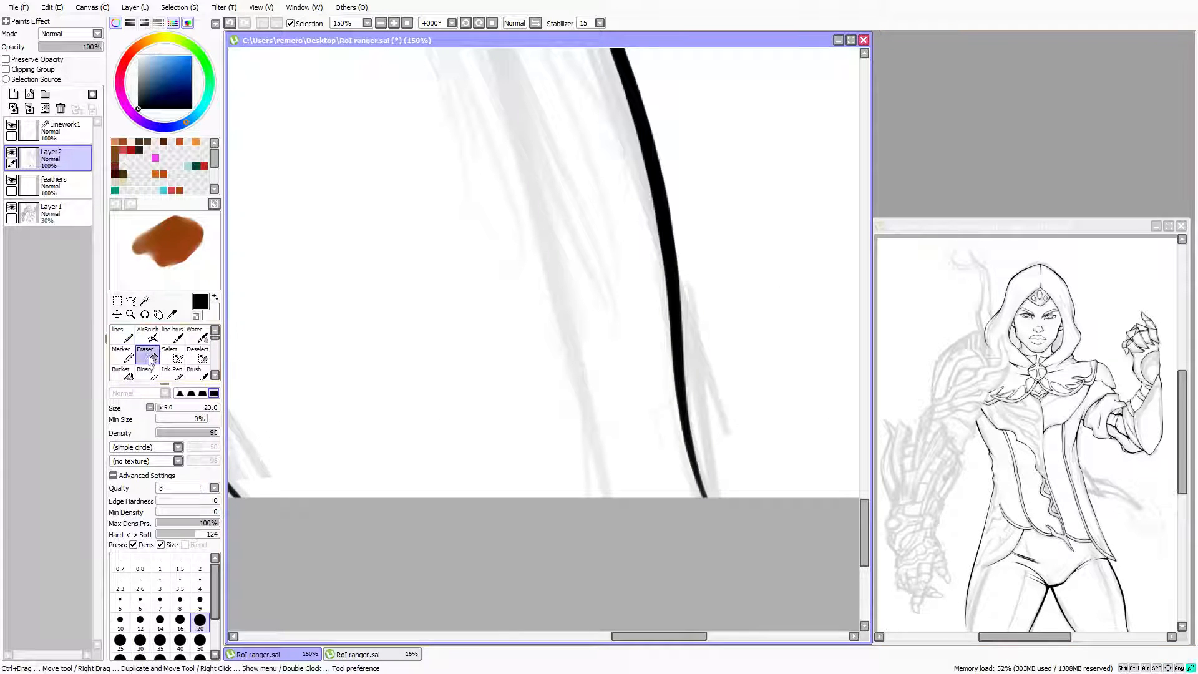
{"action": "key", "text": "bracketright"}
{"action": "key", "text": "bracketright"}
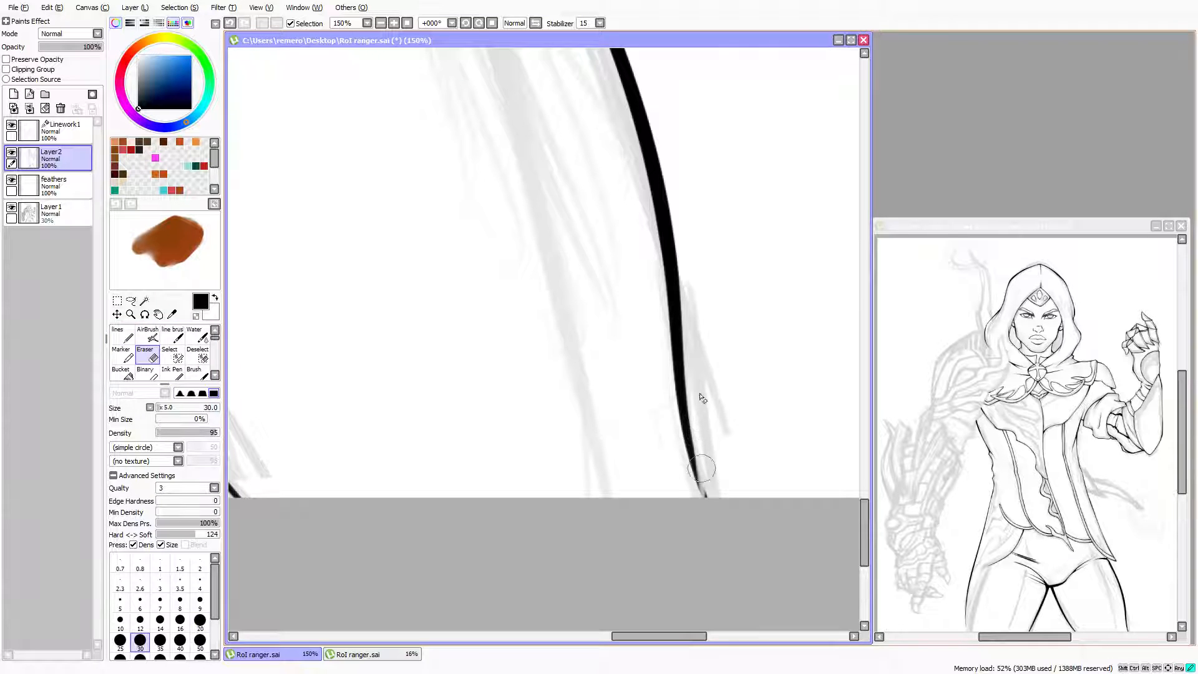
{"action": "left_click_drag", "start_coordinate": [701, 397], "coordinate": [695, 350]}
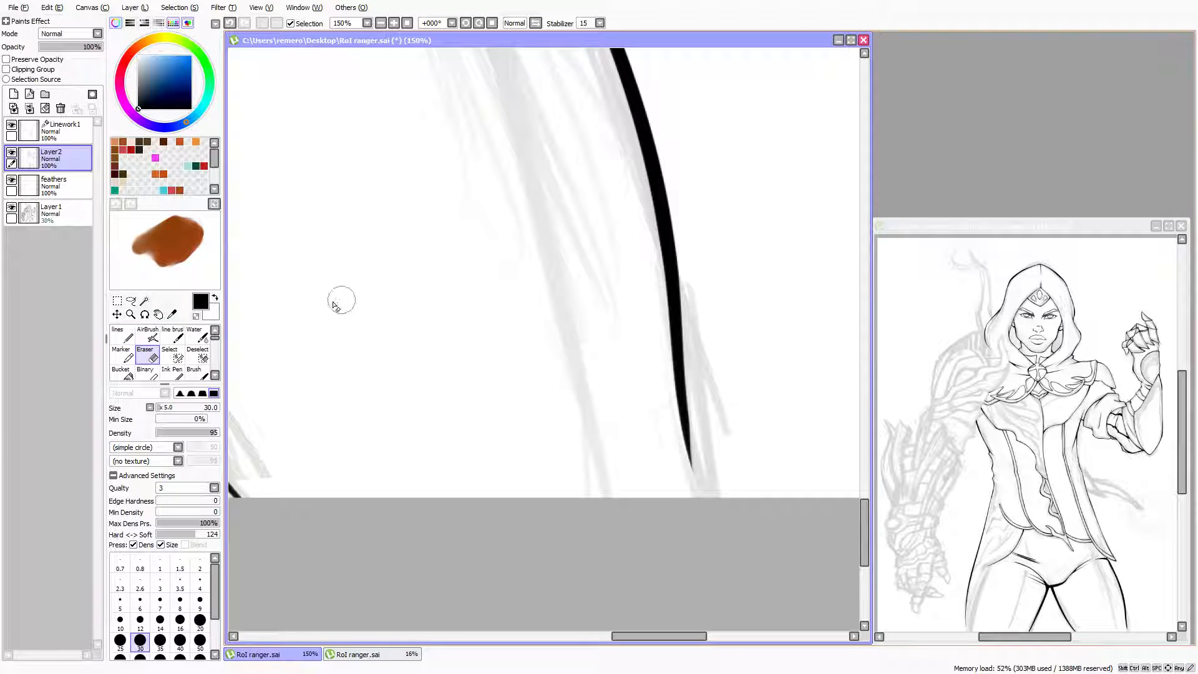
Thicken and round the junction where the two inner thigh lines meet the crotch curve with the lines brush at size 30
{"action": "left_click", "coordinate": [123, 336]}
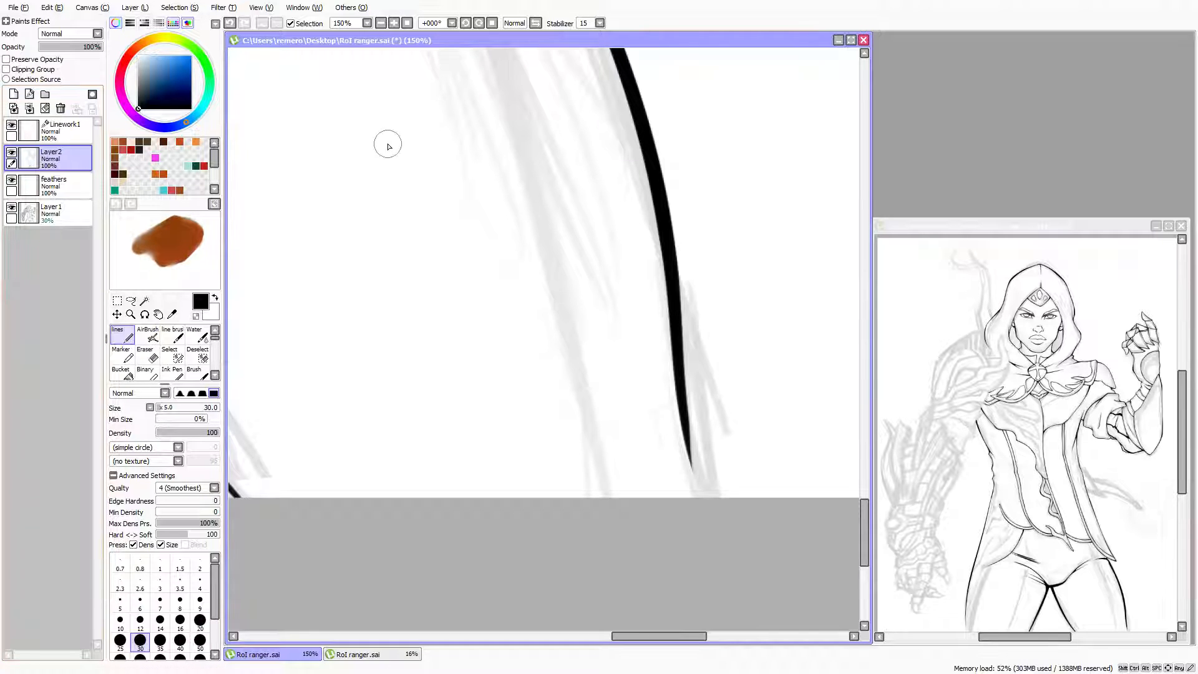
{"action": "scroll", "coordinate": [610, 192], "scroll_direction": "down", "scroll_amount": 4}
{"action": "scroll", "coordinate": [628, 326], "scroll_direction": "up", "scroll_amount": 4}
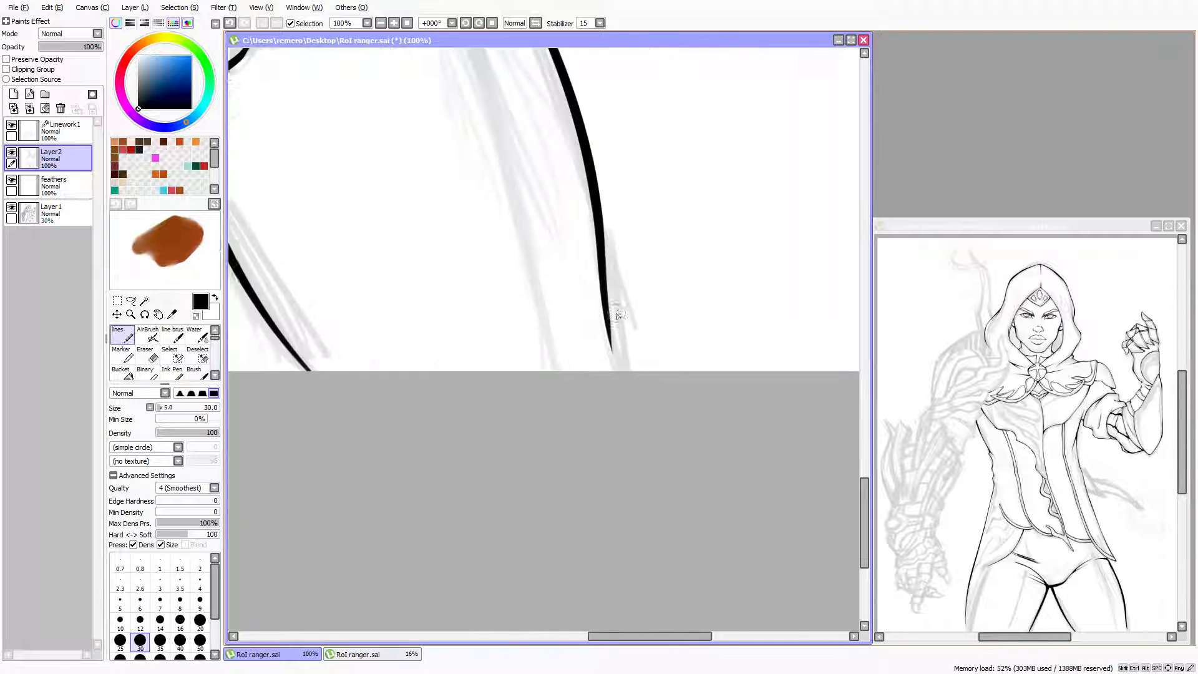
{"action": "scroll", "coordinate": [280, 138], "scroll_direction": "up", "scroll_amount": 3}
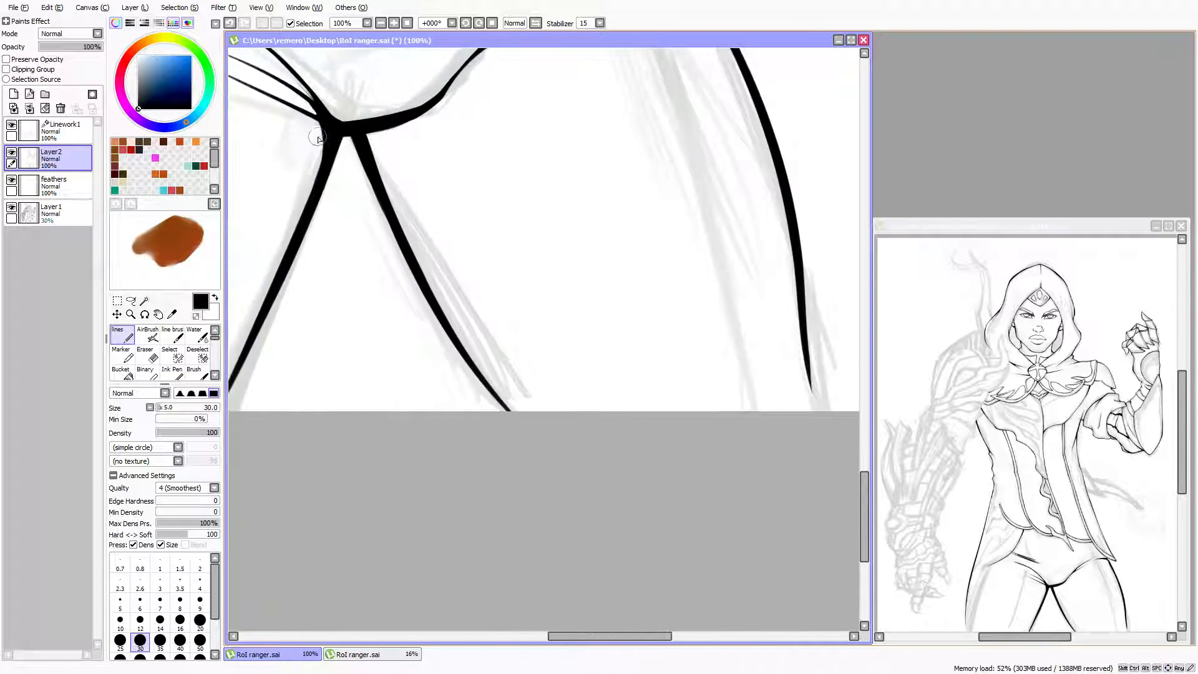
{"action": "scroll", "coordinate": [355, 156], "scroll_direction": "up", "scroll_amount": 3}
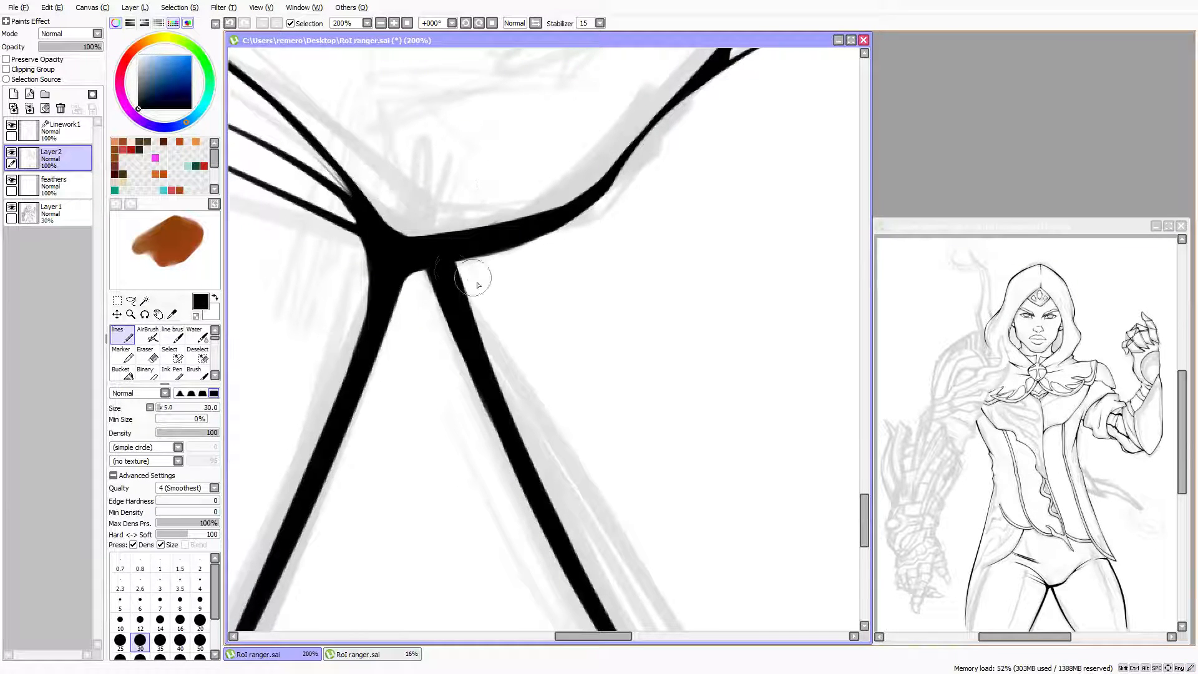
{"action": "scroll", "coordinate": [450, 262], "scroll_direction": "down", "scroll_amount": 1}
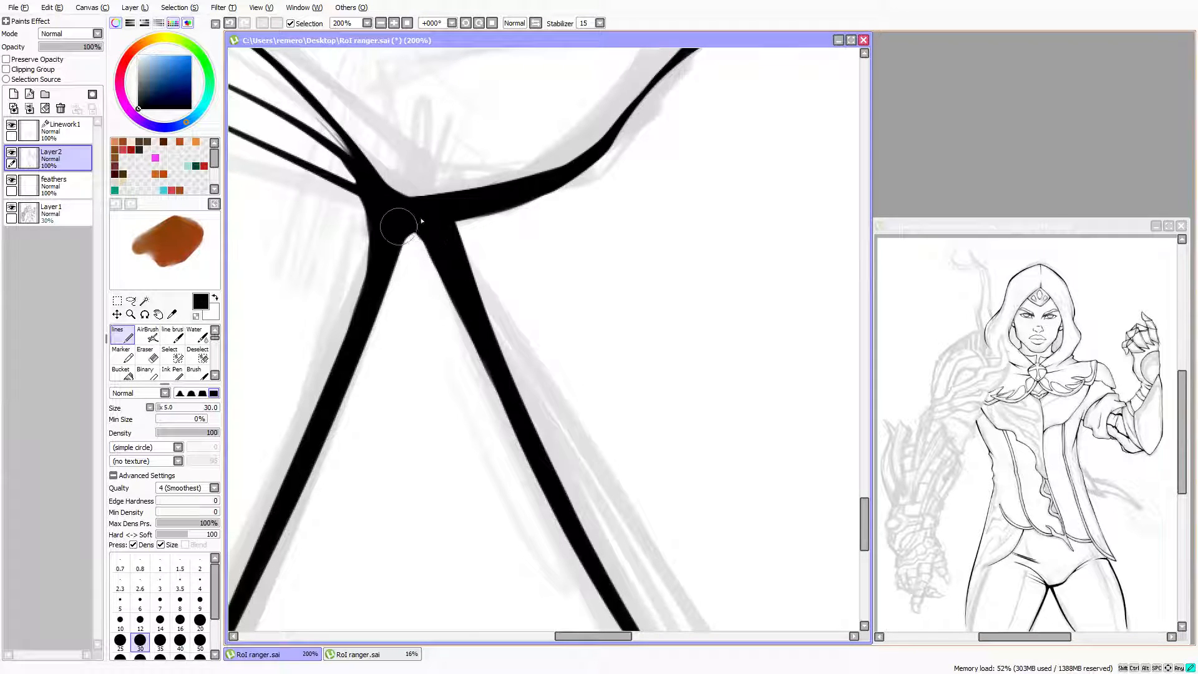
{"action": "scroll", "coordinate": [420, 194], "scroll_direction": "down", "scroll_amount": 1}
{"action": "scroll", "coordinate": [420, 195], "scroll_direction": "down", "scroll_amount": 5}
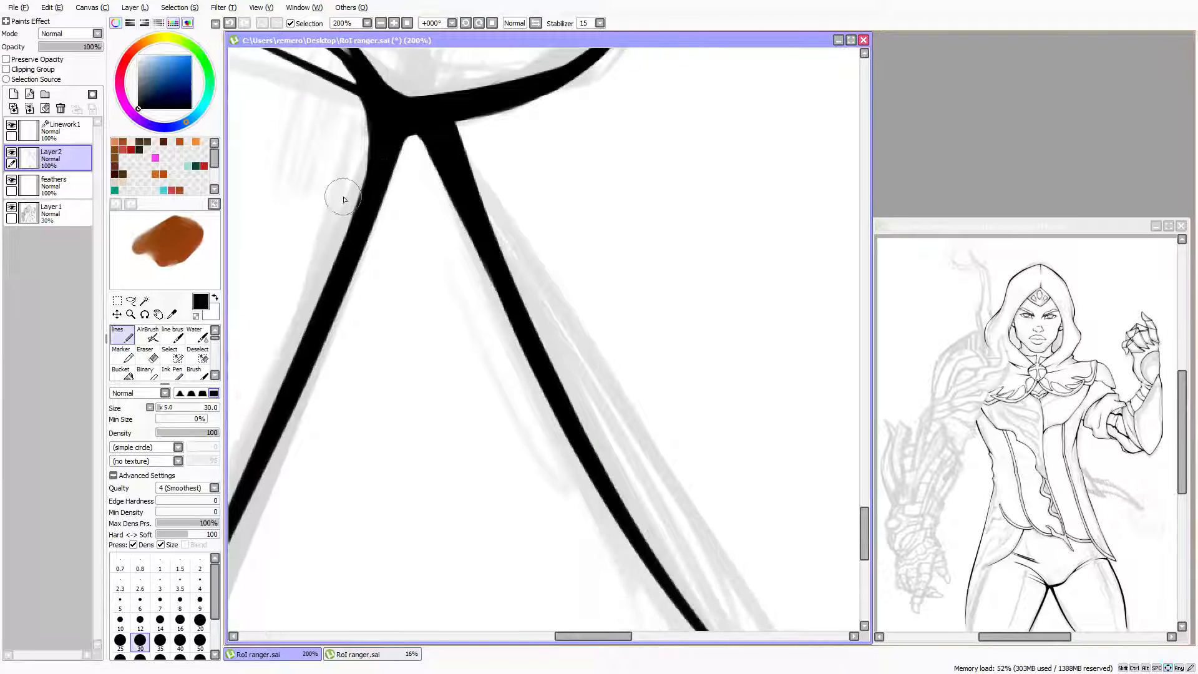
Extend the shortened outer thigh line down to the canvas's bottom edge with the lines brush at size 25
{"action": "scroll", "coordinate": [428, 246], "scroll_direction": "right", "scroll_amount": 10}
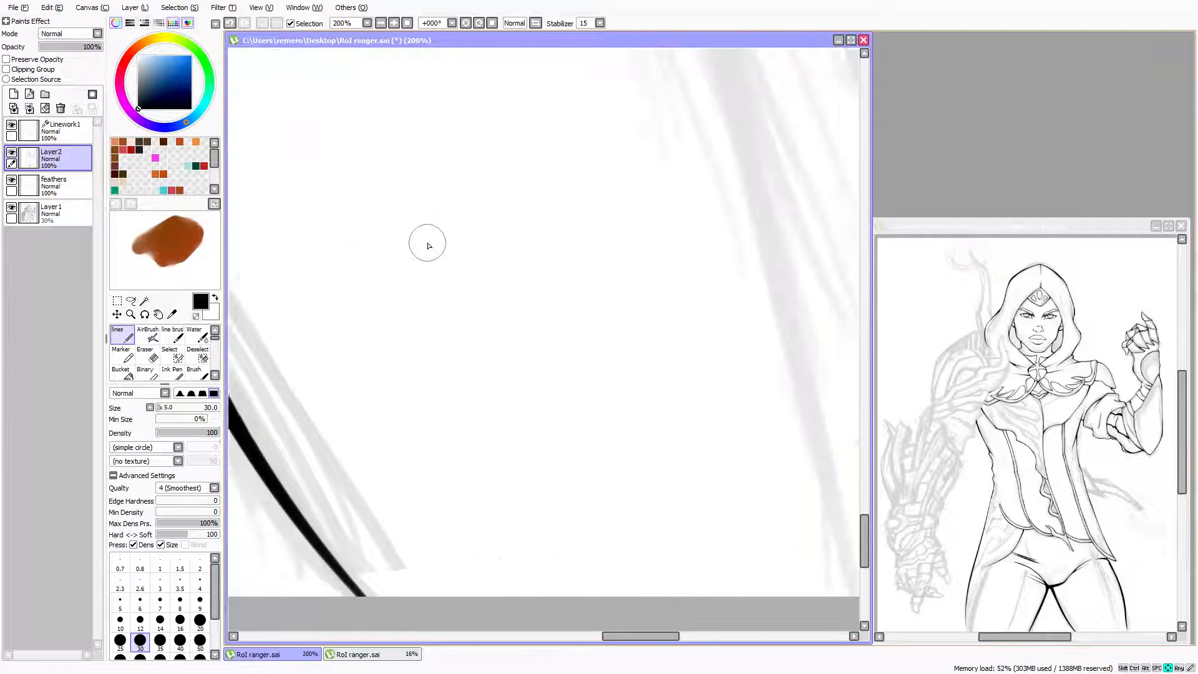
{"action": "scroll", "coordinate": [517, 327], "scroll_direction": "down", "scroll_amount": 2}
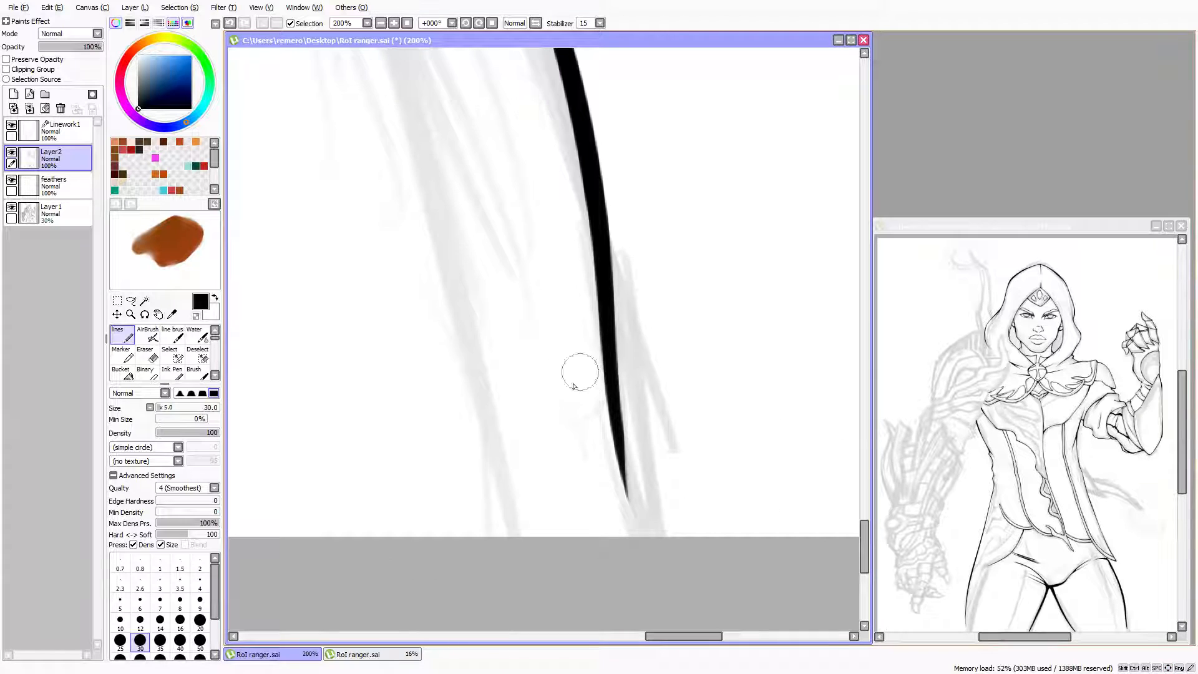
{"action": "key", "text": "bracketleft"}
{"action": "mouse_move", "coordinate": [615, 402]}
{"action": "left_mouse_down"}
{"action": "mouse_move", "coordinate": [626, 500]}
{"action": "mouse_move", "coordinate": [611, 368]}
{"action": "mouse_move", "coordinate": [631, 552]}
{"action": "left_mouse_up"}
Thin the outer edge of the extended thigh line near the canvas's bottom edge with the Eraser at size 35
{"action": "left_click", "coordinate": [148, 355]}
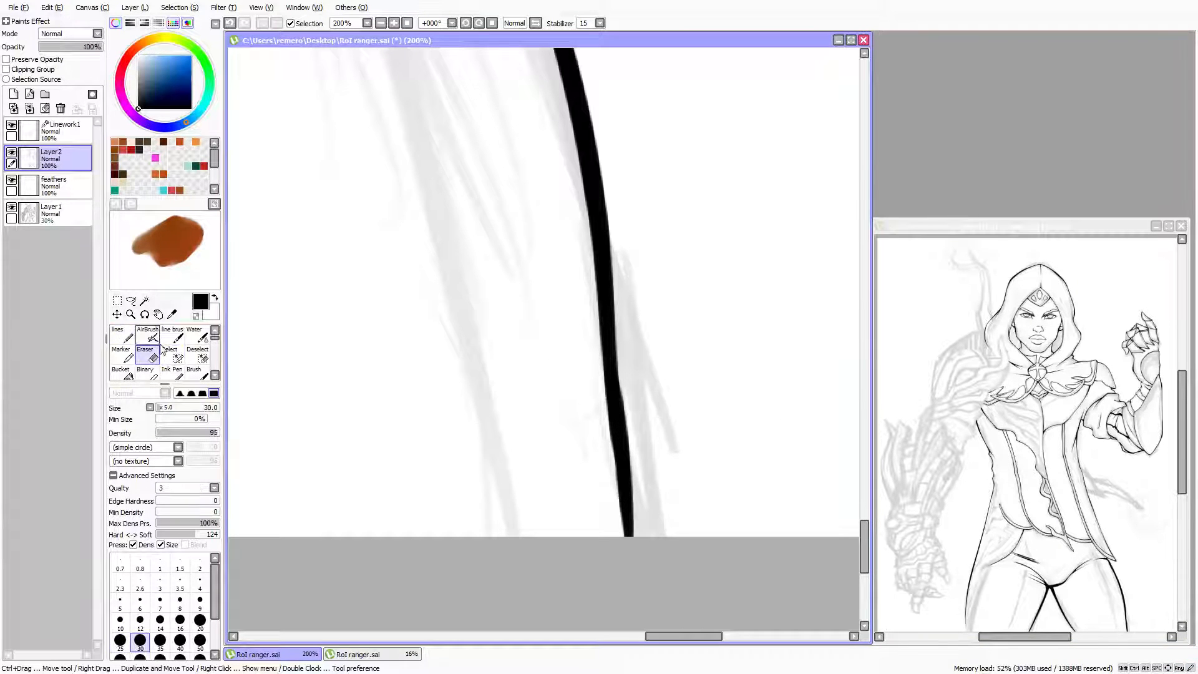
{"action": "left_click_drag", "start_coordinate": [641, 403], "coordinate": [654, 502]}
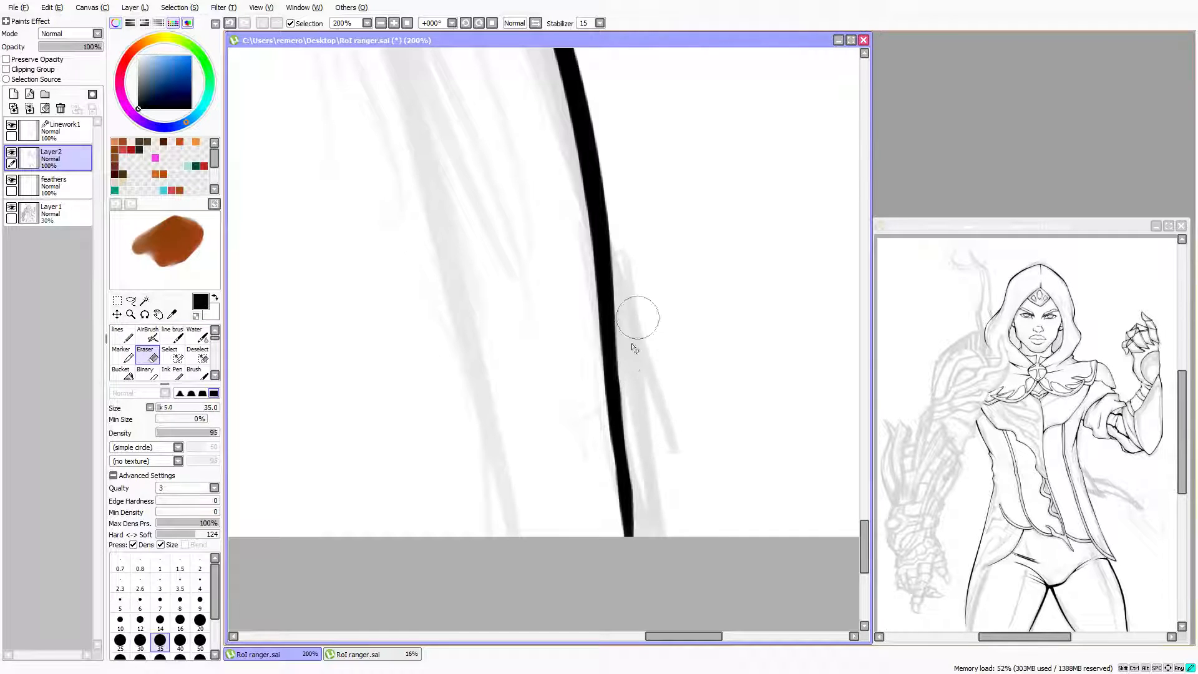
{"action": "left_click_drag", "start_coordinate": [638, 318], "coordinate": [673, 551]}
{"action": "left_click_drag", "start_coordinate": [640, 354], "coordinate": [676, 578]}
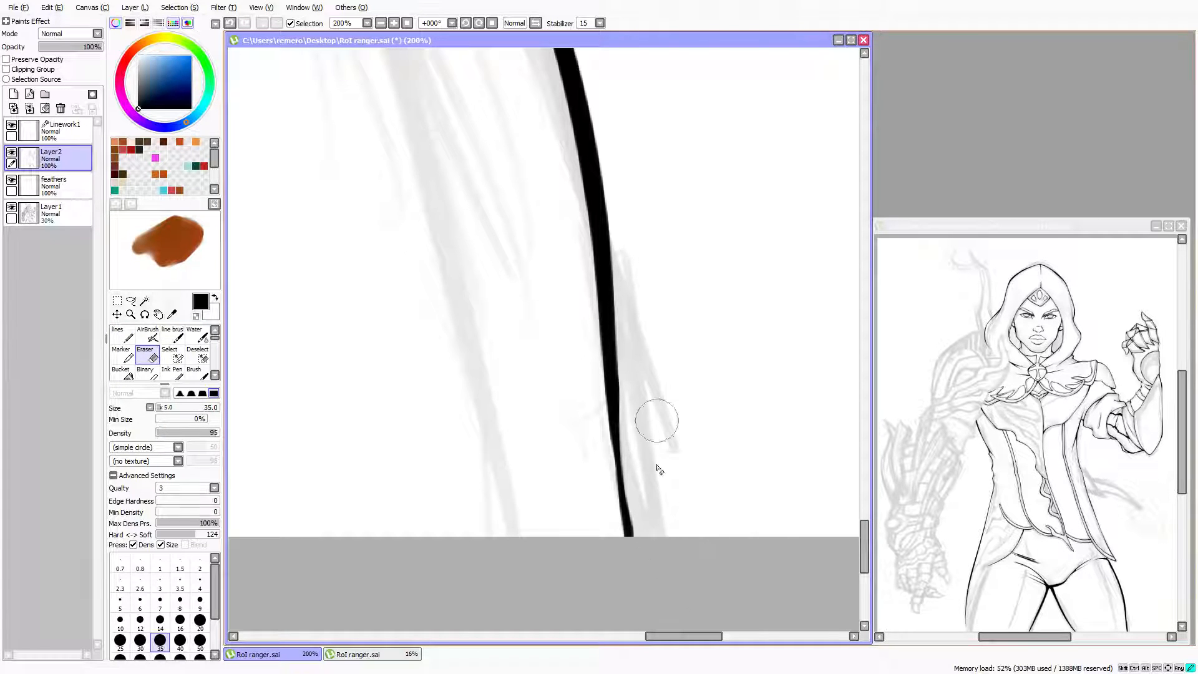
Thicken the lower end of the outer thigh line with the lines brush, and trim its outer edge with the Eraser at size 35
{"action": "left_click", "coordinate": [122, 335]}
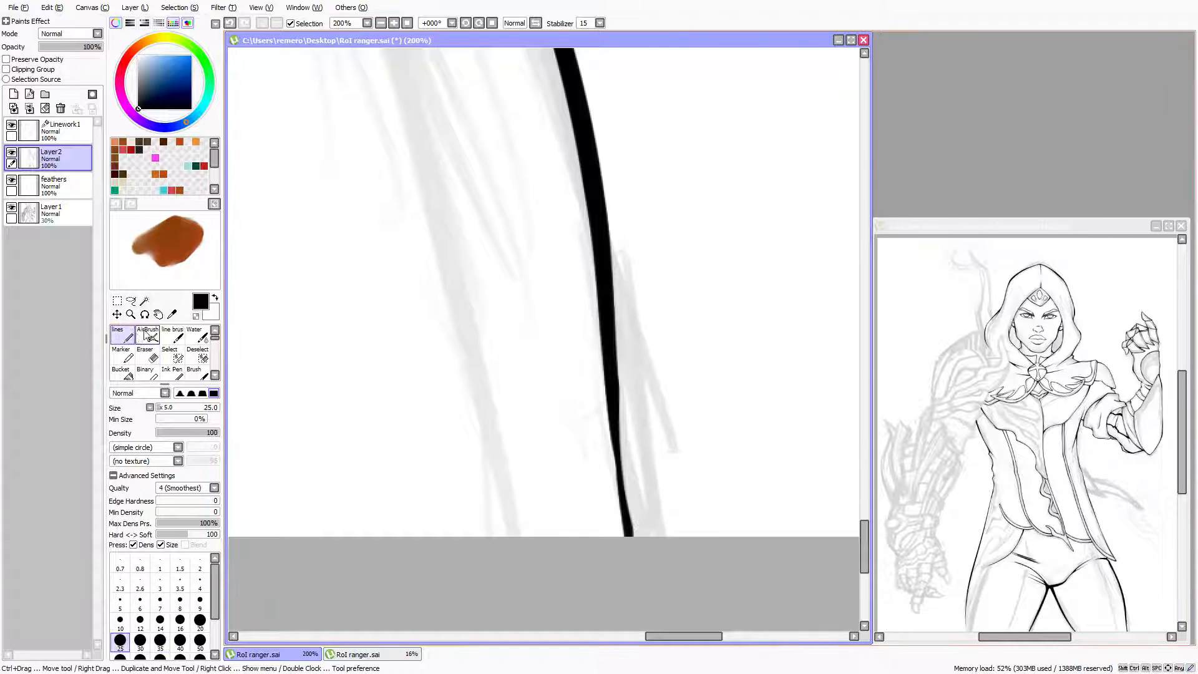
{"action": "mouse_move", "coordinate": [618, 396]}
{"action": "left_mouse_down"}
{"action": "mouse_move", "coordinate": [615, 501]}
{"action": "mouse_move", "coordinate": [640, 536]}
{"action": "mouse_move", "coordinate": [630, 534]}
{"action": "mouse_move", "coordinate": [647, 432]}
{"action": "left_mouse_up"}
{"action": "left_click", "coordinate": [138, 359]}
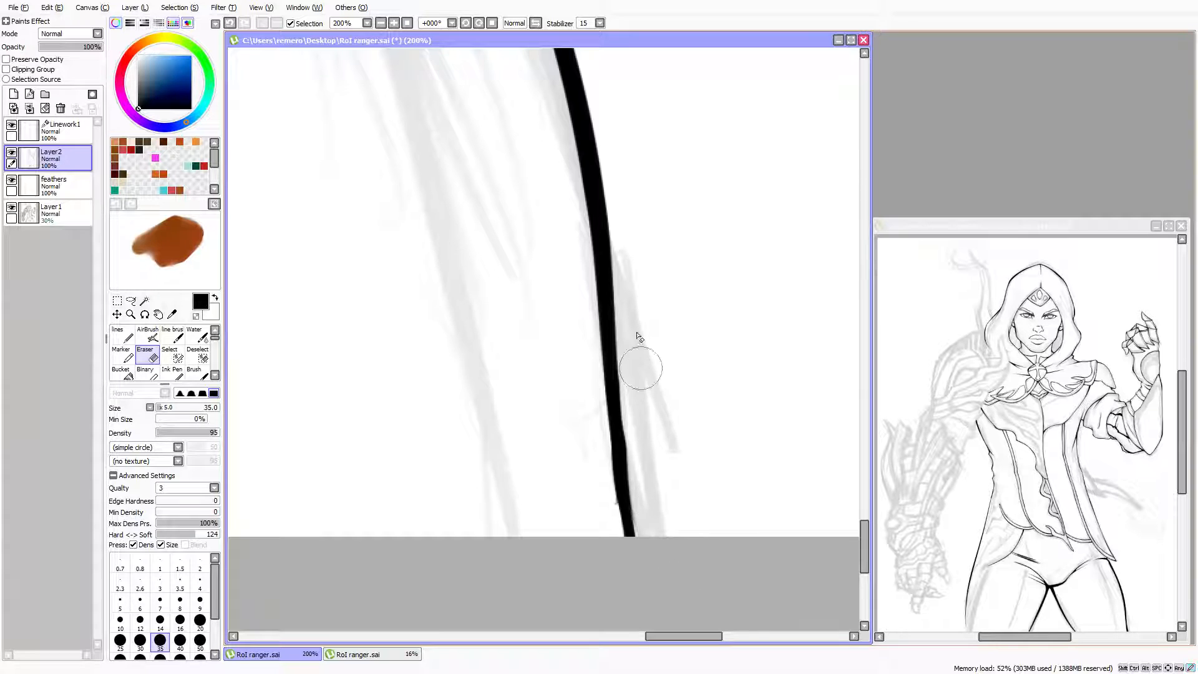
{"action": "left_click_drag", "start_coordinate": [640, 363], "coordinate": [644, 470]}
{"action": "left_click_drag", "start_coordinate": [639, 336], "coordinate": [674, 565]}
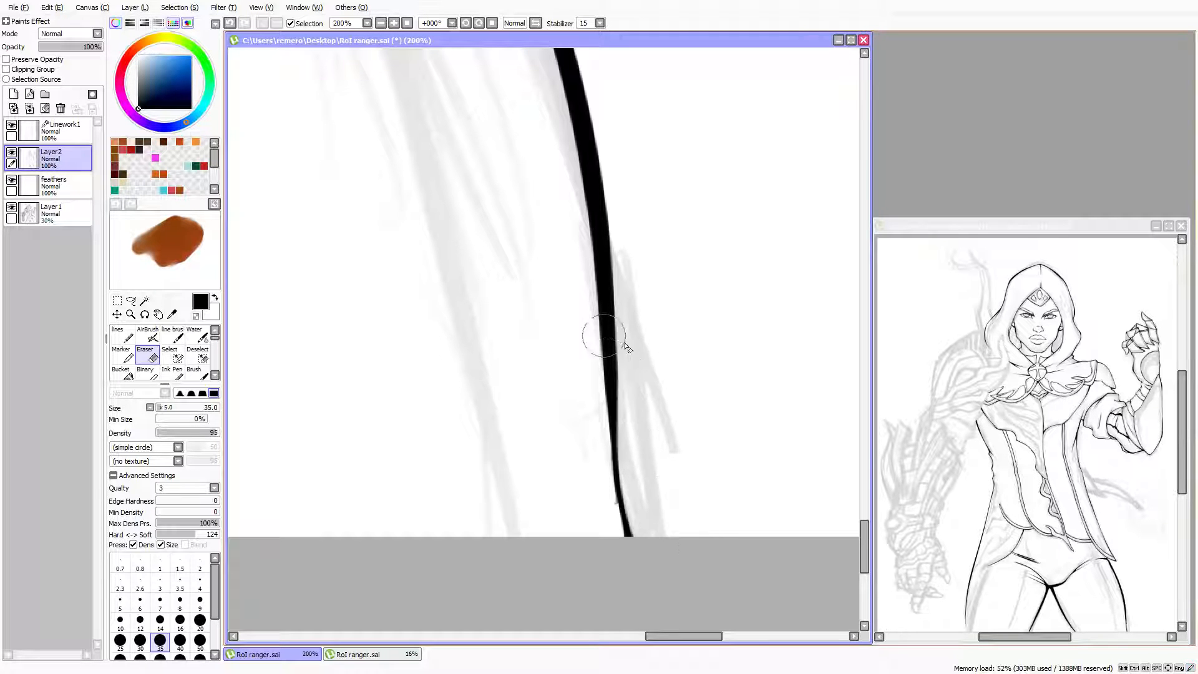
Fill out the thinned lower end of the outer thigh line with the lines brush at size 20
{"action": "key", "text": "n"}
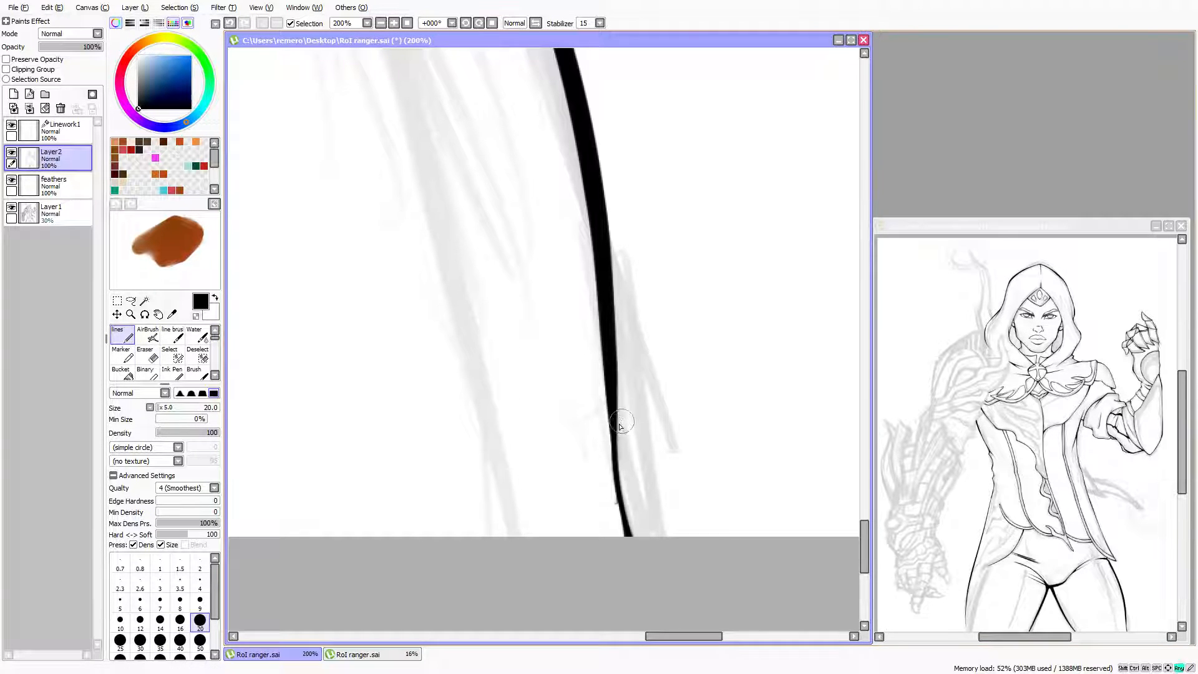
{"action": "left_click_drag", "start_coordinate": [617, 423], "coordinate": [620, 520]}
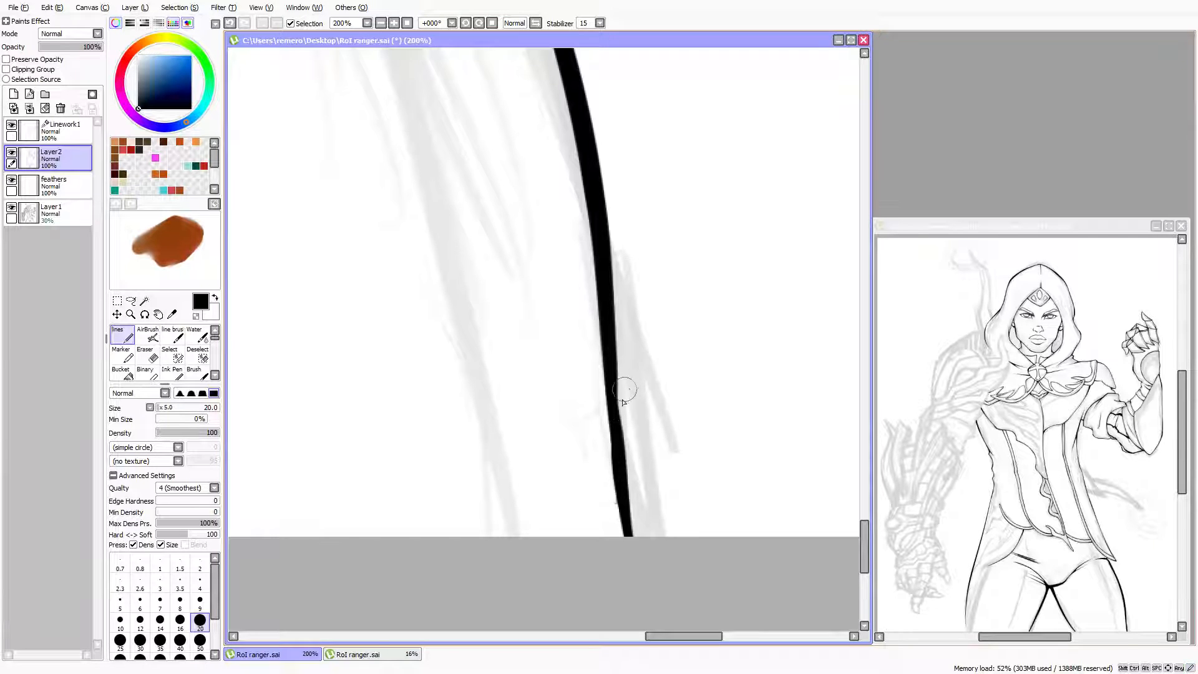
{"action": "mouse_move", "coordinate": [623, 402]}
{"action": "left_mouse_down"}
{"action": "mouse_move", "coordinate": [616, 364]}
{"action": "mouse_move", "coordinate": [624, 456]}
{"action": "left_mouse_up"}
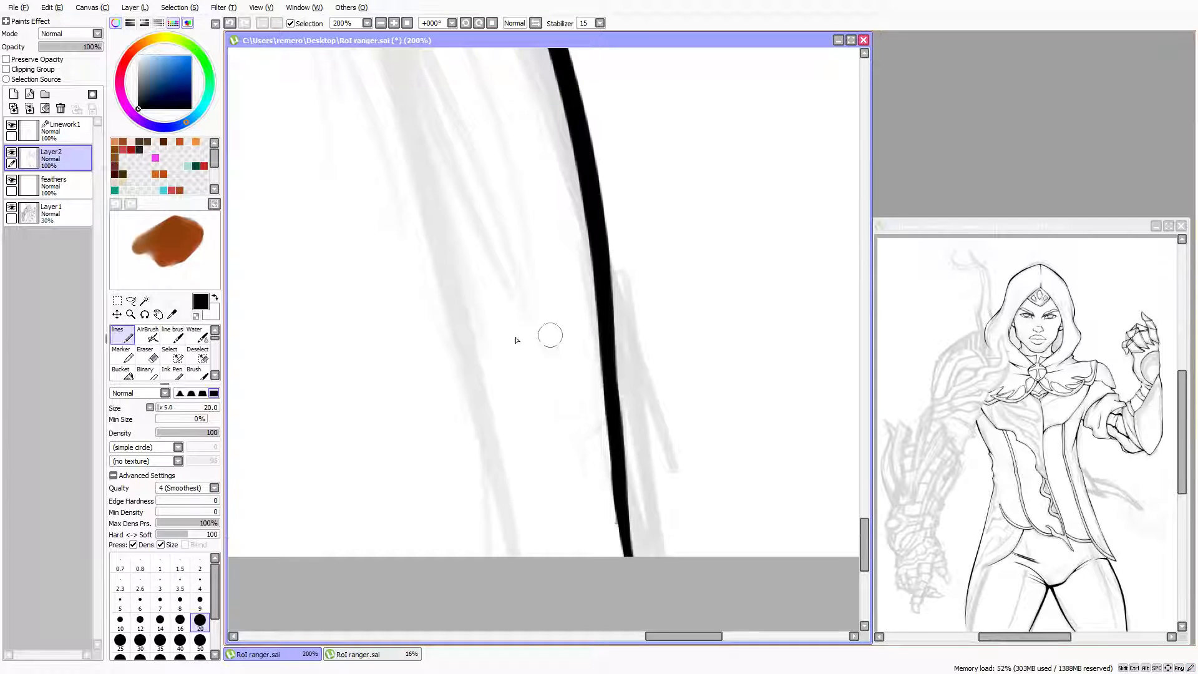
Shave the inner edge of the outer thigh line's lower end to a thin taper with the Eraser at size 35
{"action": "left_click", "coordinate": [154, 359]}
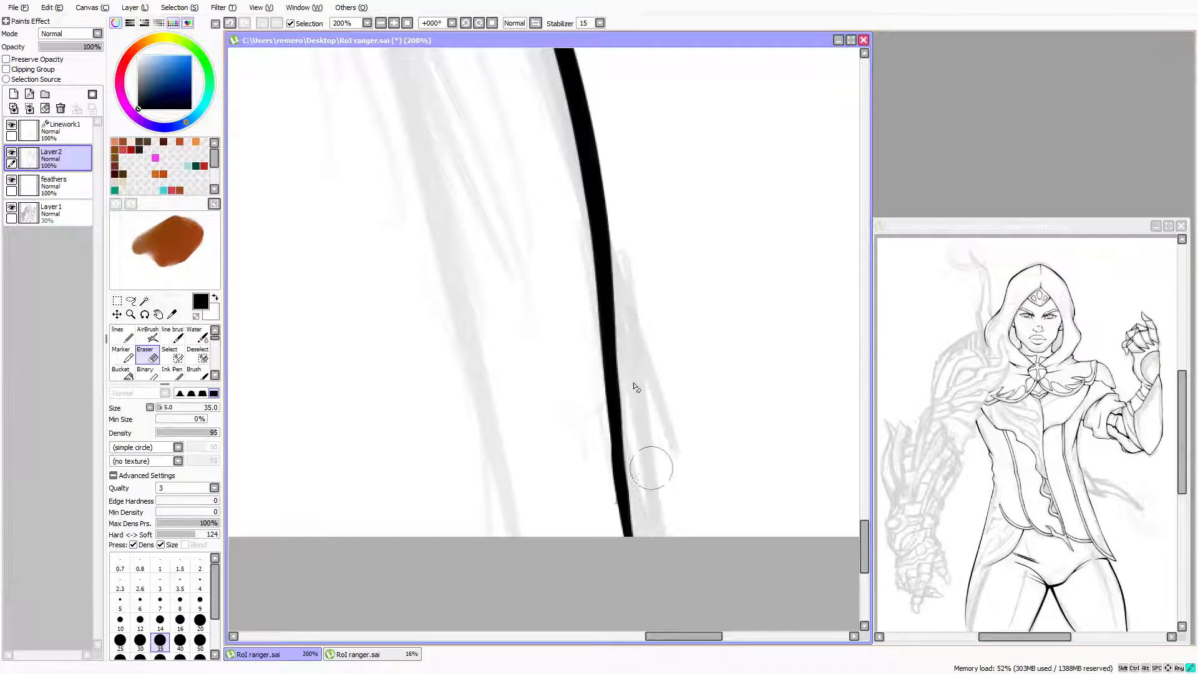
{"action": "mouse_move", "coordinate": [580, 397]}
{"action": "left_mouse_down"}
{"action": "mouse_move", "coordinate": [608, 555]}
{"action": "mouse_move", "coordinate": [595, 401]}
{"action": "mouse_move", "coordinate": [593, 462]}
{"action": "left_mouse_up"}
{"action": "scroll", "coordinate": [594, 462], "scroll_direction": "up", "scroll_amount": 1}
Try a short stroke along the inner side of the thigh line's tapered end at brush size 16, and erase it
{"action": "left_click", "coordinate": [122, 336]}
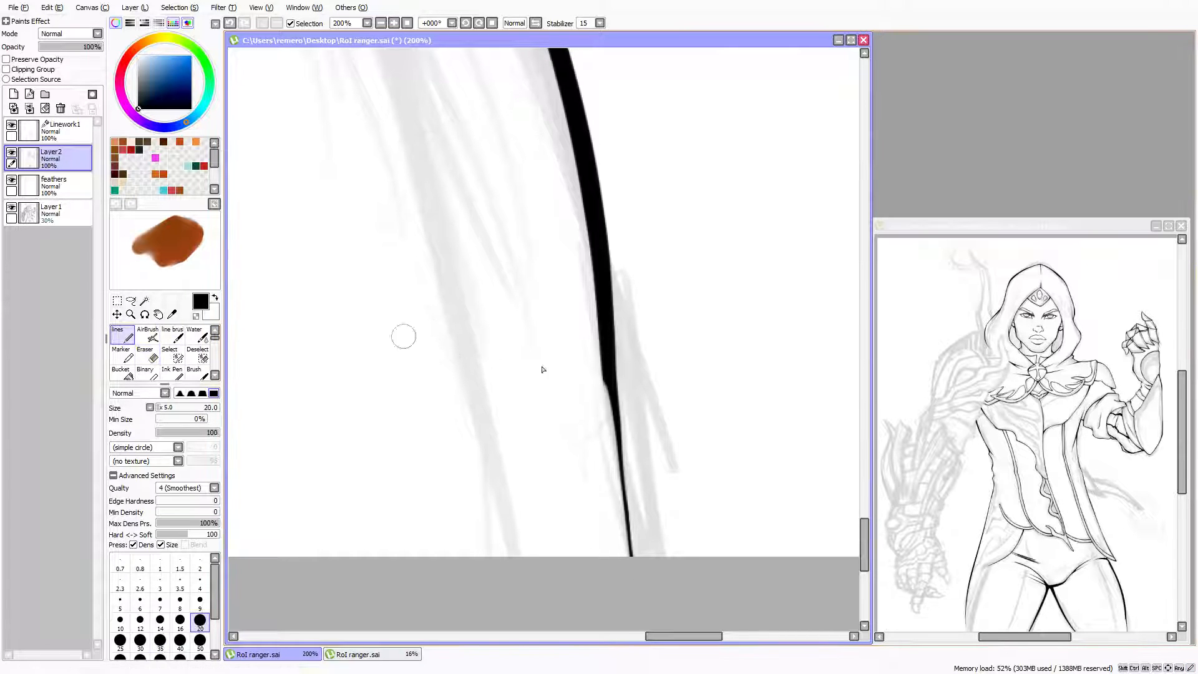
{"action": "left_click_drag", "start_coordinate": [599, 387], "coordinate": [614, 476]}
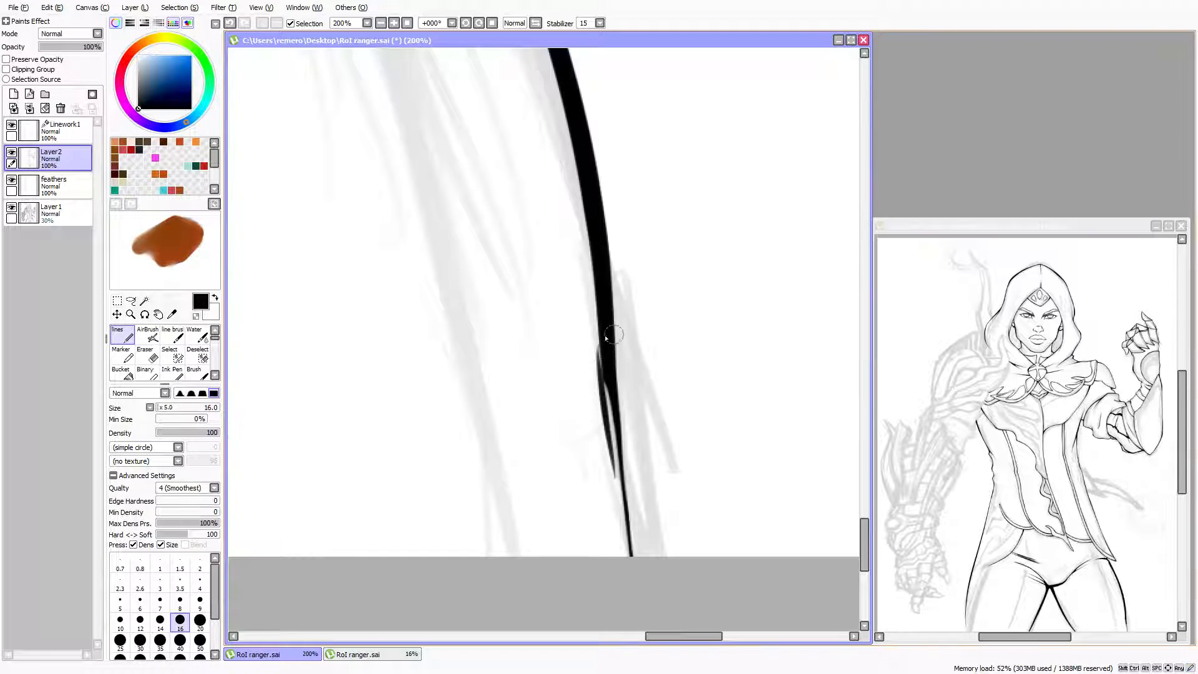
{"action": "left_click", "coordinate": [147, 354]}
{"action": "mouse_move", "coordinate": [585, 382]}
{"action": "left_mouse_down"}
{"action": "mouse_move", "coordinate": [591, 486]}
{"action": "mouse_move", "coordinate": [588, 396]}
{"action": "left_mouse_up"}
{"action": "scroll", "coordinate": [588, 465], "scroll_direction": "down", "scroll_amount": 1}
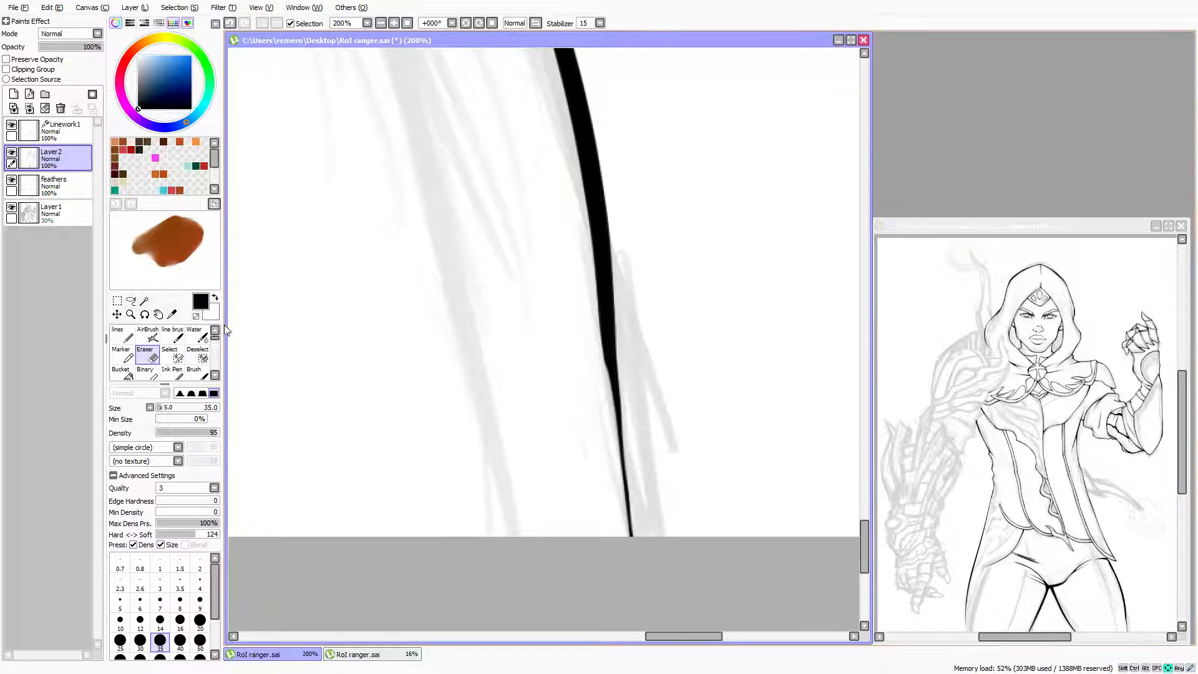
Try re-inking the thigh line's lower end slightly outward with the lines brush at size 20, and undo the stroke
{"action": "left_click", "coordinate": [121, 336]}
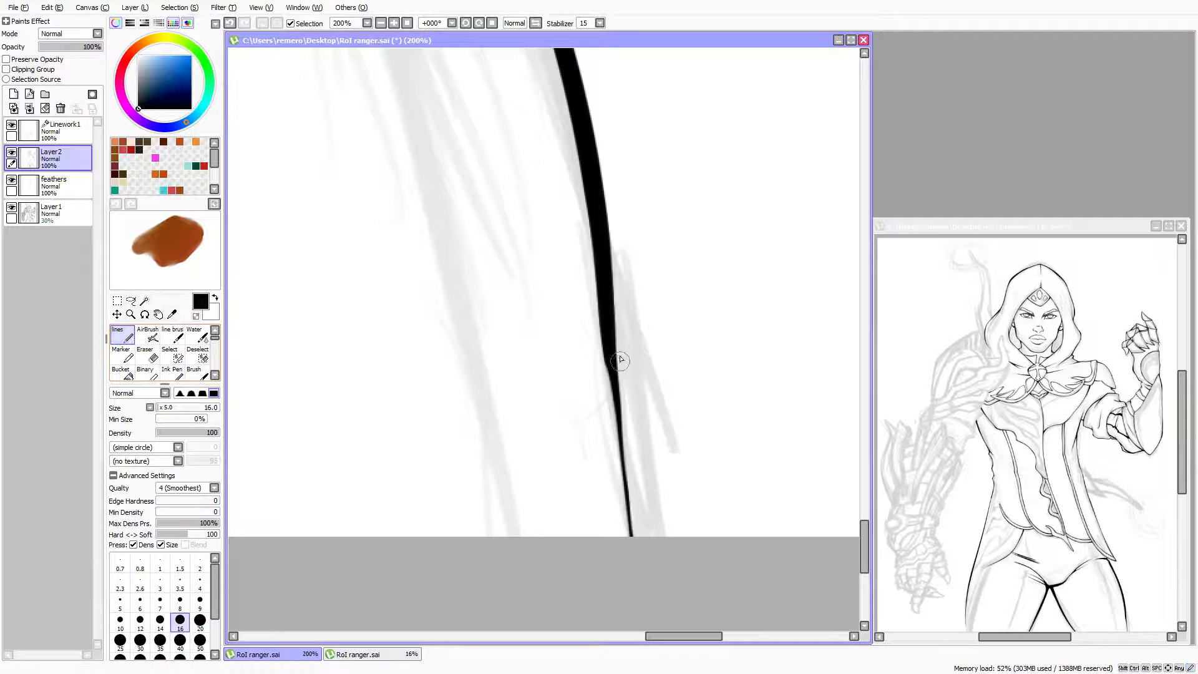
{"action": "scroll", "coordinate": [621, 359], "scroll_direction": "down", "scroll_amount": 1}
{"action": "key", "text": "]"}
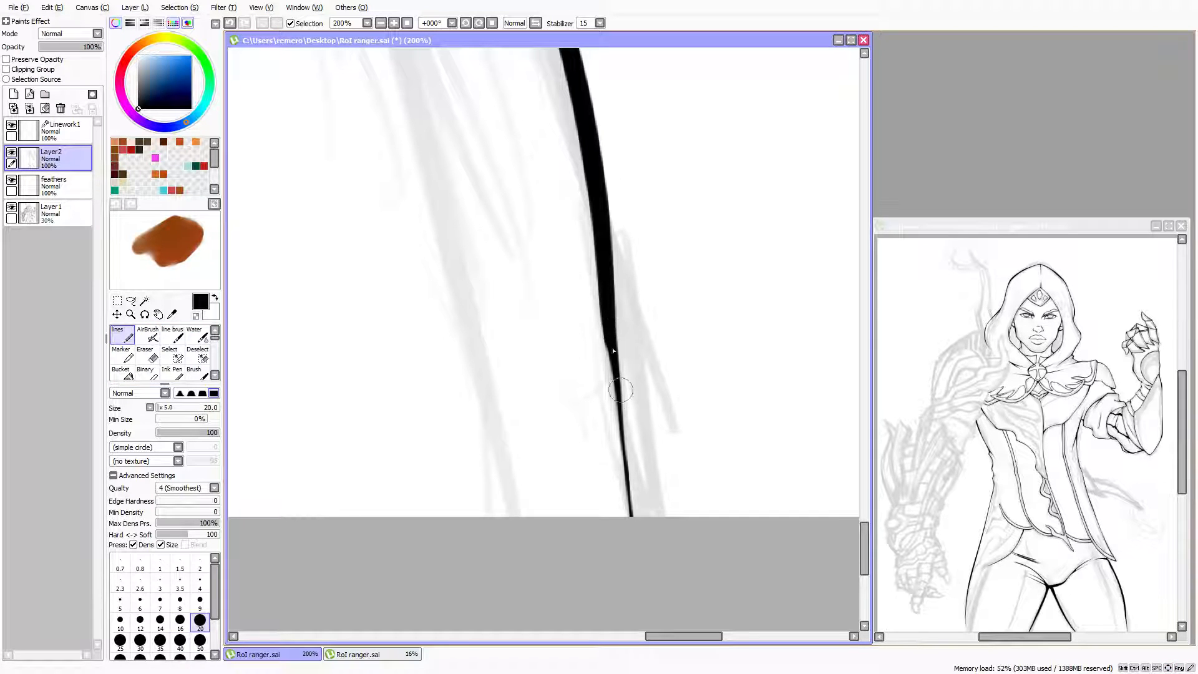
{"action": "left_click_drag", "start_coordinate": [606, 310], "coordinate": [638, 516]}
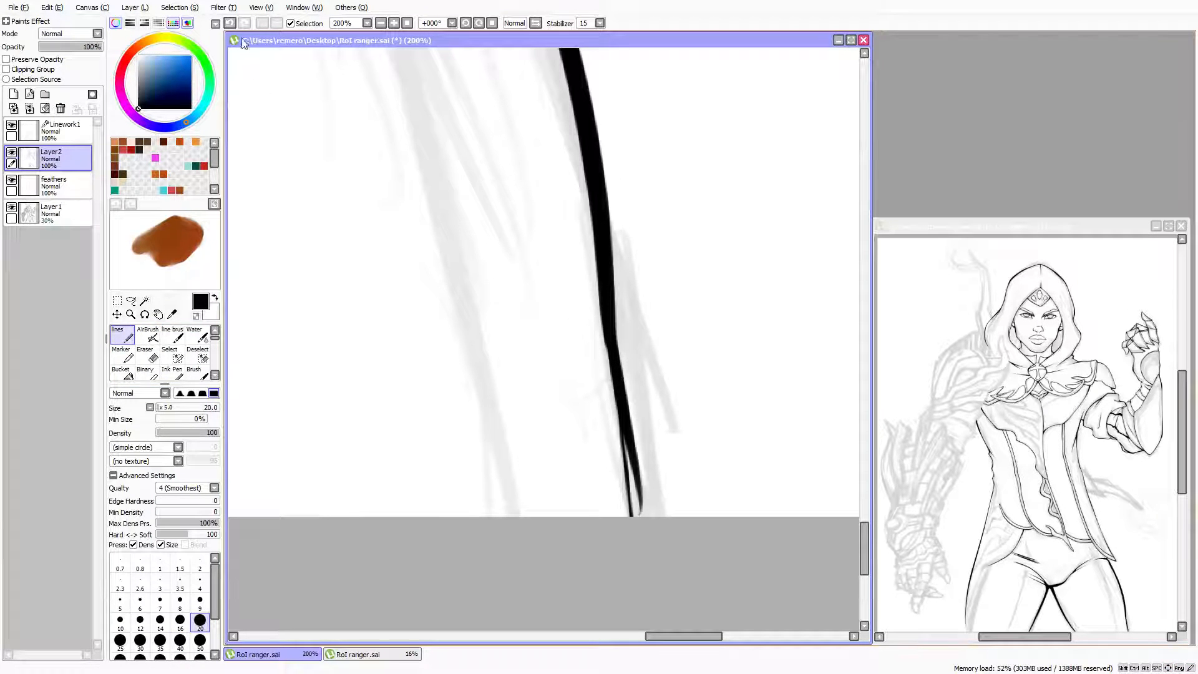
{"action": "left_click", "coordinate": [228, 24]}
Flip the view horizontally and try an outward-flaring stroke from the thigh line's bend to the canvas edge at brush size 20
{"action": "key", "text": "h"}
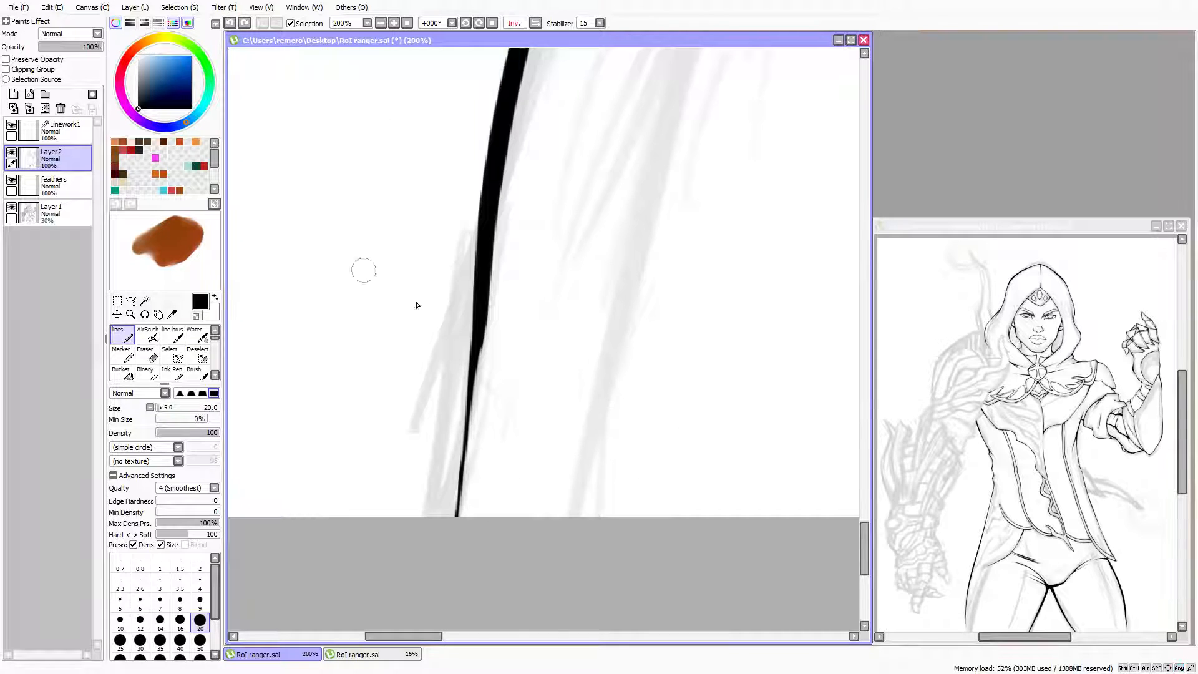
{"action": "scroll", "coordinate": [469, 285], "scroll_direction": "down", "scroll_amount": 1}
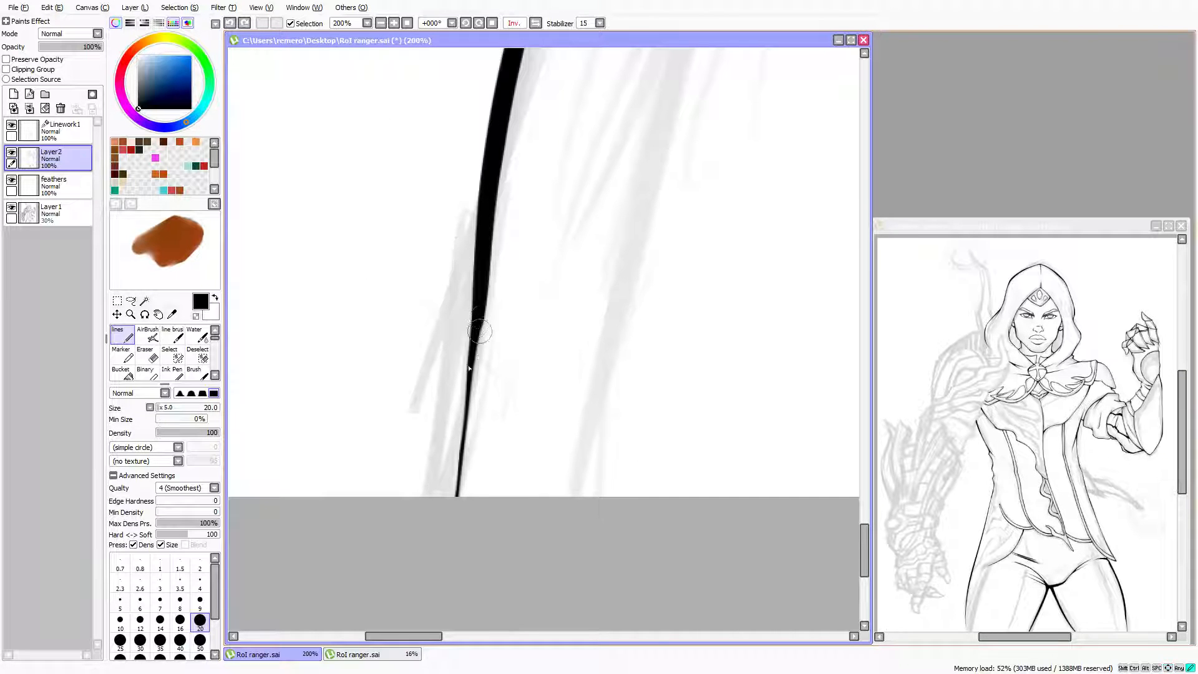
{"action": "left_click_drag", "start_coordinate": [482, 306], "coordinate": [440, 496]}
{"action": "scroll", "coordinate": [284, 294], "scroll_direction": "down", "scroll_amount": 2}
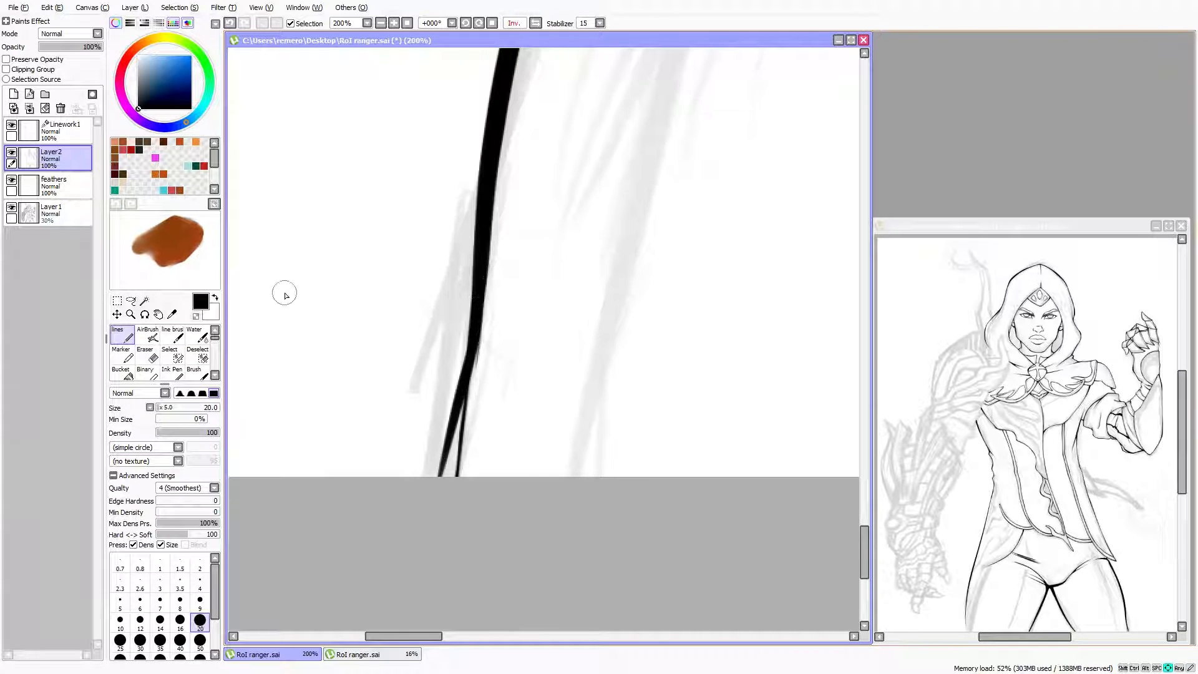
Erase the flaring stroke at Eraser size 35, and re-ink the thigh line's lower end to the canvas edge with the lines brush at size 20
{"action": "left_click", "coordinate": [154, 359]}
{"action": "mouse_move", "coordinate": [415, 340]}
{"action": "left_mouse_down"}
{"action": "mouse_move", "coordinate": [419, 441]}
{"action": "mouse_move", "coordinate": [444, 308]}
{"action": "left_mouse_up"}
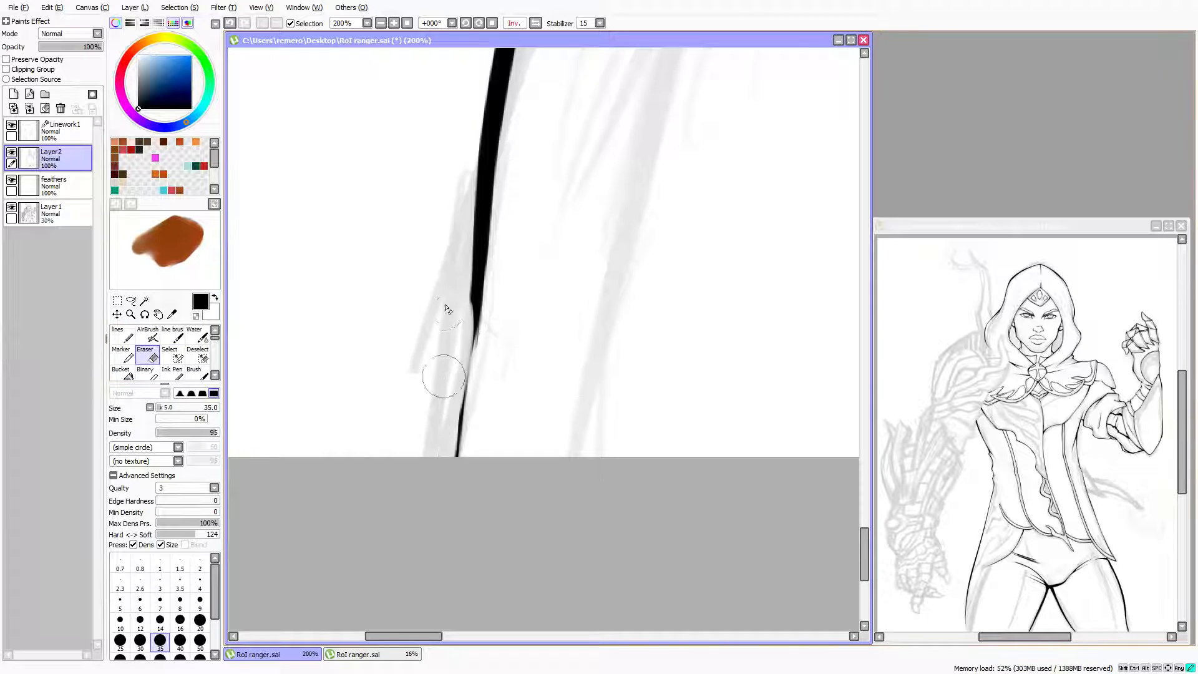
{"action": "left_click", "coordinate": [123, 336]}
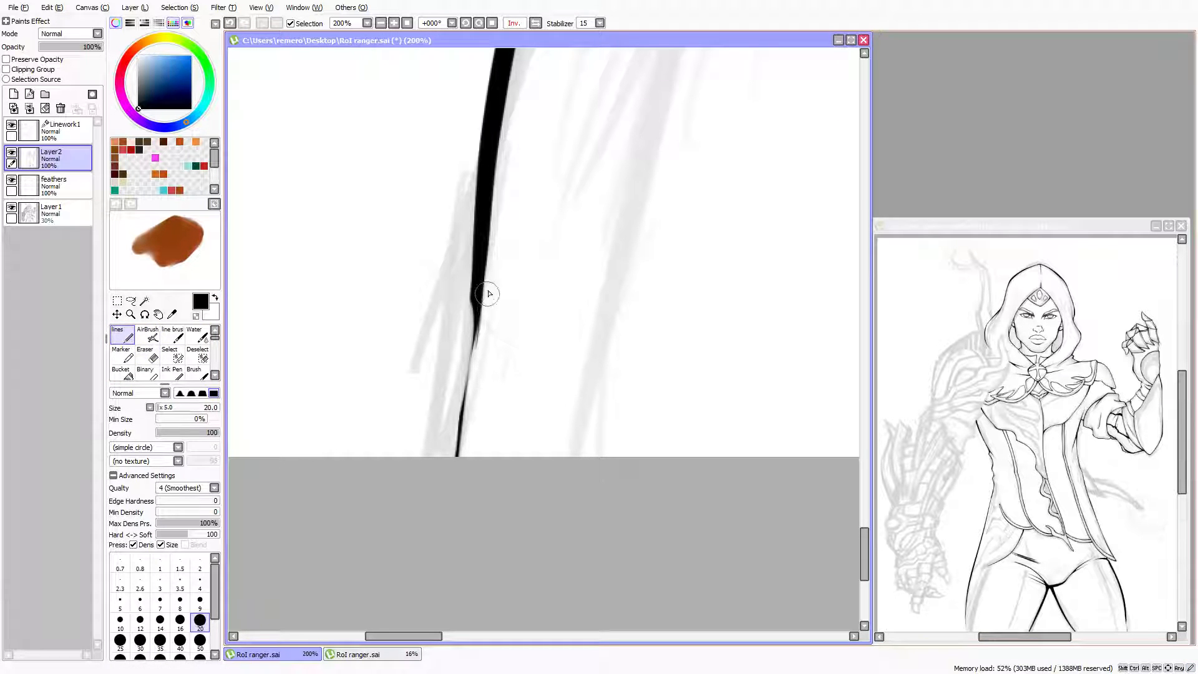
{"action": "mouse_move", "coordinate": [475, 303]}
{"action": "left_mouse_down"}
{"action": "mouse_move", "coordinate": [475, 278]}
{"action": "mouse_move", "coordinate": [456, 456]}
{"action": "left_mouse_up"}
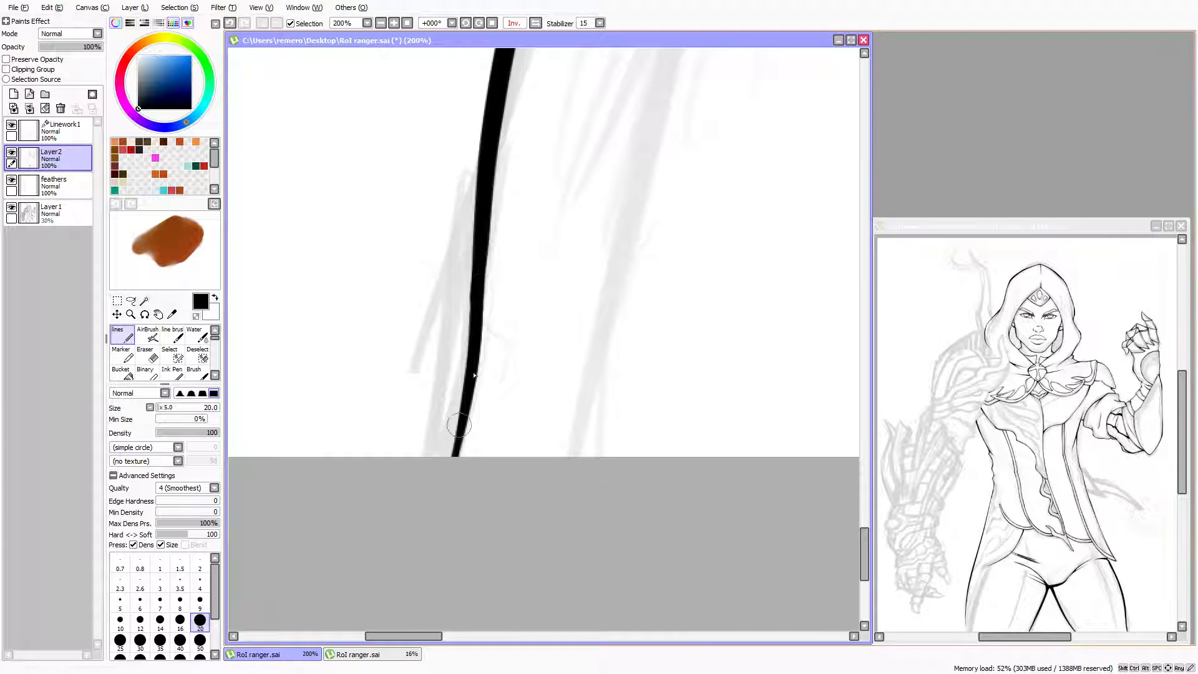
Flip the mirrored canvas view back to its normal orientation
{"action": "scroll", "coordinate": [318, 279], "scroll_direction": "up", "scroll_amount": 4}
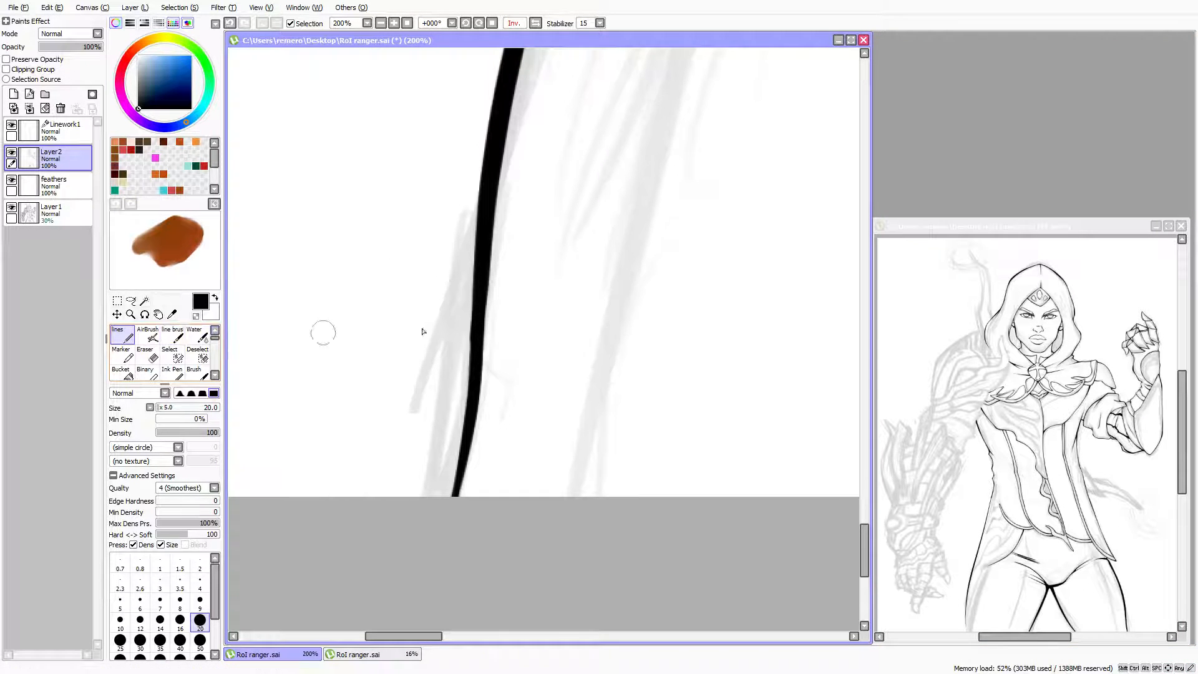
{"action": "scroll", "coordinate": [391, 361], "scroll_direction": "up", "scroll_amount": 2}
{"action": "key", "text": "h"}
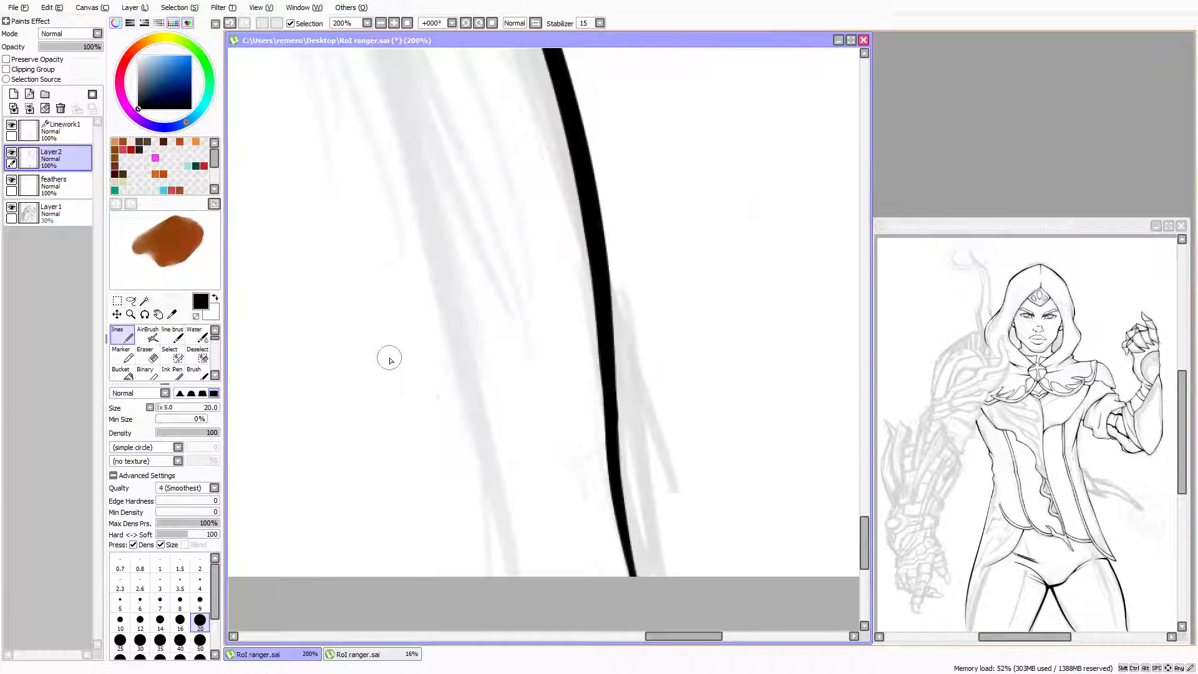
{"action": "scroll", "coordinate": [519, 342], "scroll_direction": "down", "scroll_amount": 3}
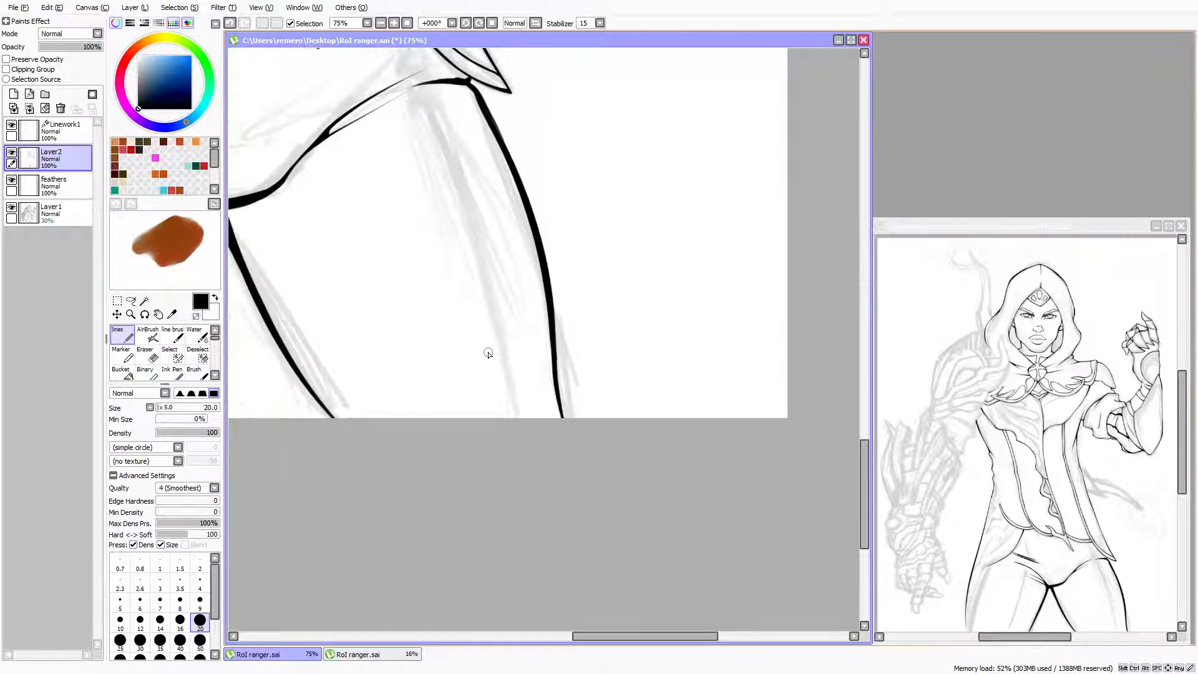
{"action": "scroll", "coordinate": [489, 353], "scroll_direction": "up", "scroll_amount": 4}
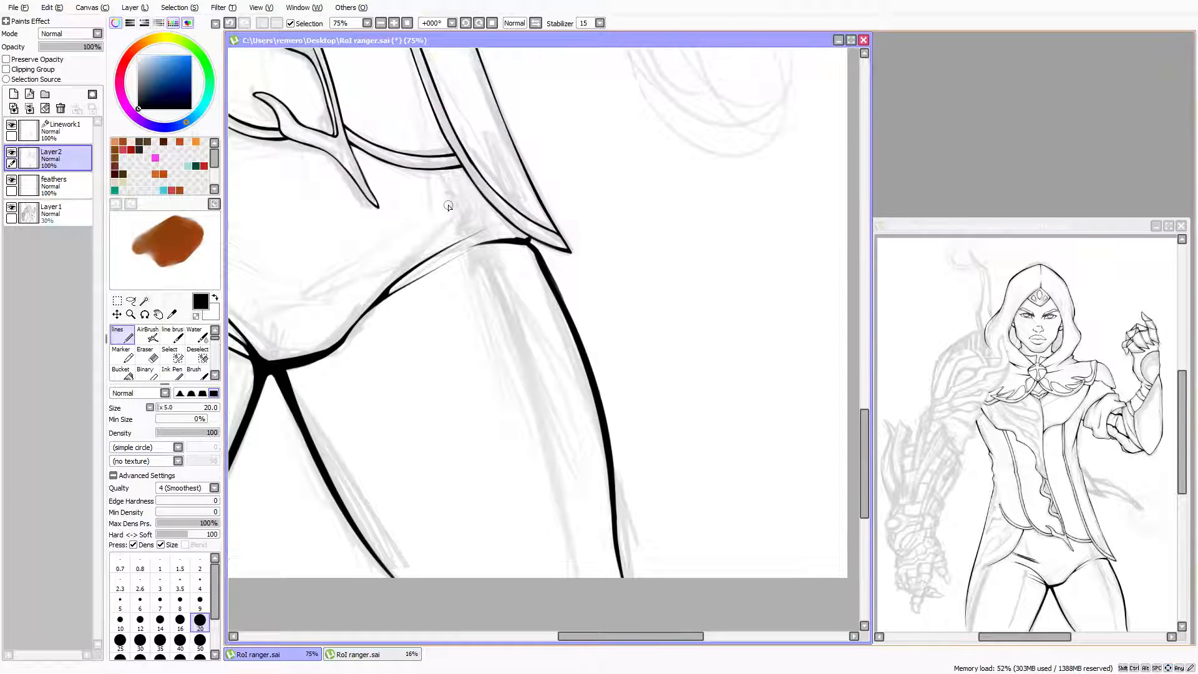
{"action": "scroll", "coordinate": [448, 206], "scroll_direction": "up", "scroll_amount": 4}
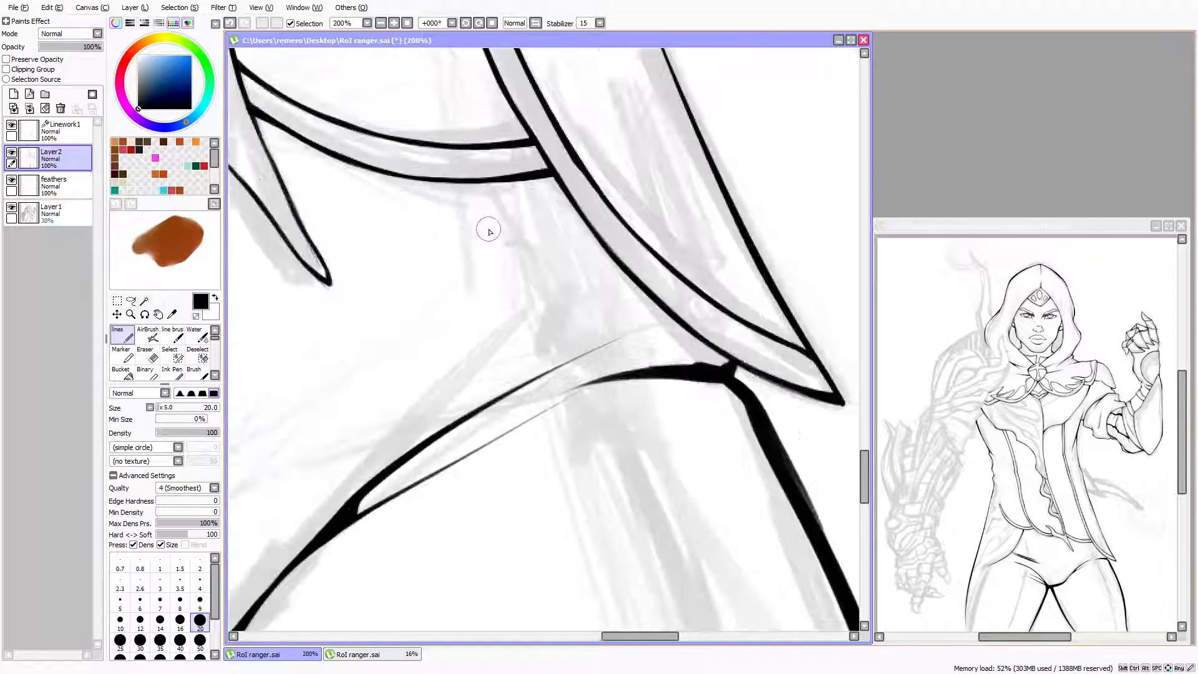
{"action": "key", "text": "Down"}
{"action": "key", "text": "Right"}
{"action": "key", "text": "Up"}
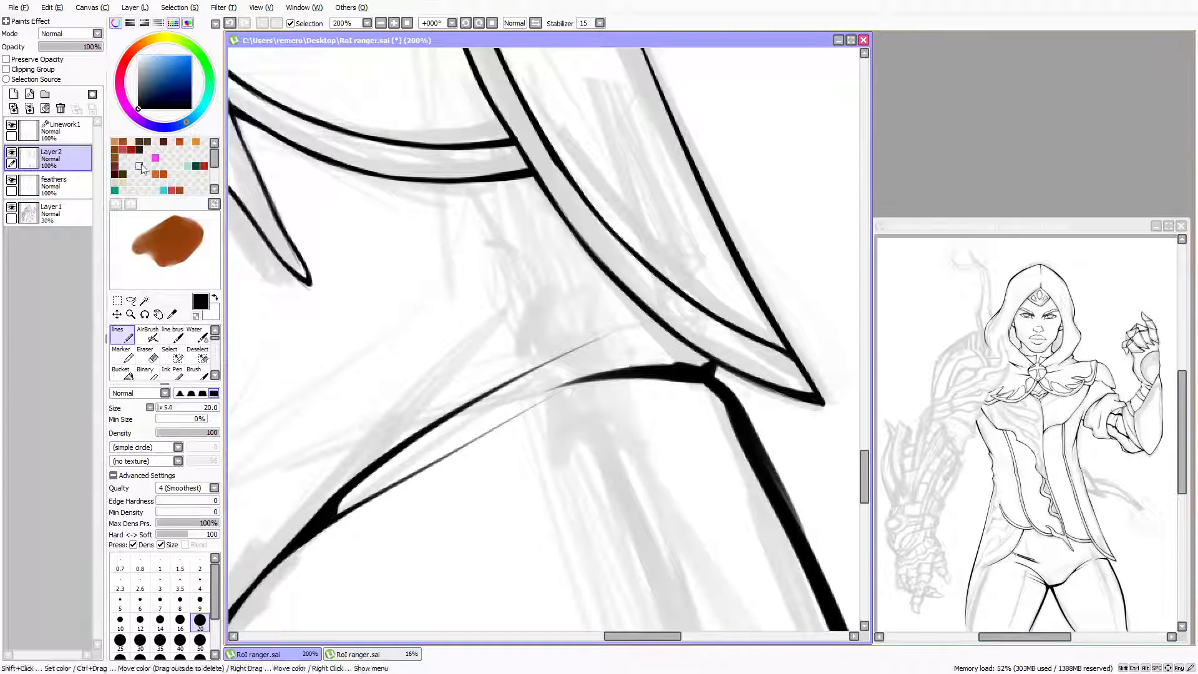
Ink a wavy fold line from the tunic's lower trim down towards the hip contour with the lines brush at size 12
{"action": "key", "text": "bracketleft"}
{"action": "key", "text": "bracketleft"}
{"action": "key", "text": "bracketleft"}
{"action": "key", "text": "bracketleft"}
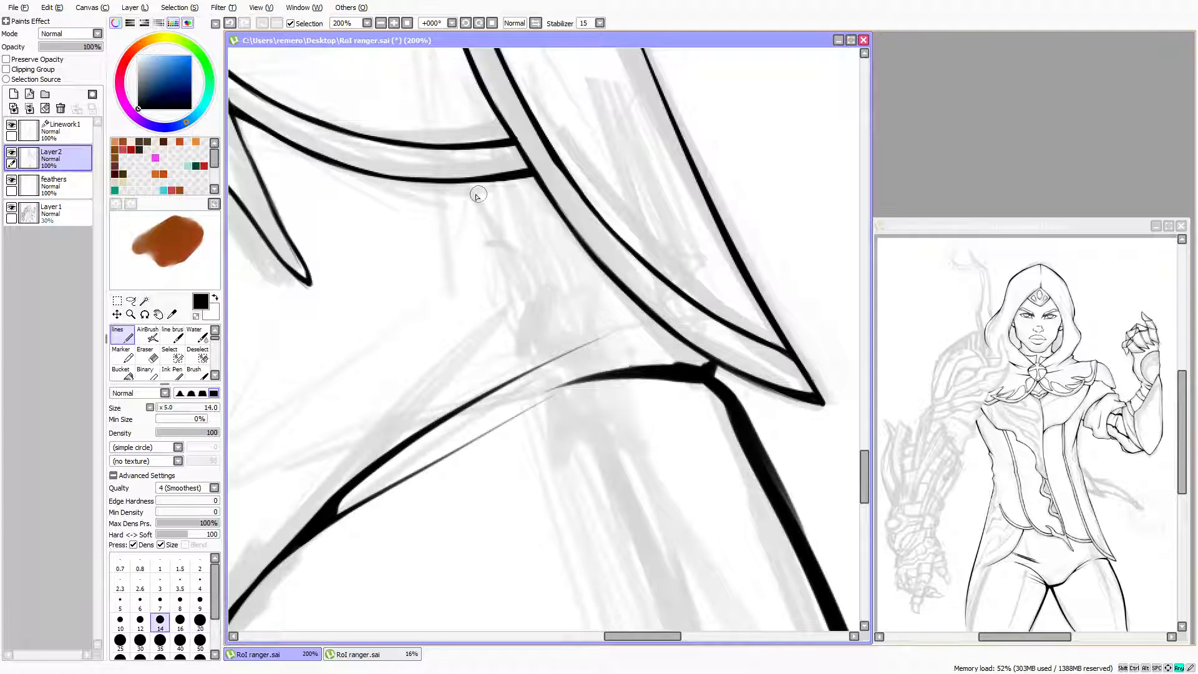
{"action": "key", "text": "bracketright"}
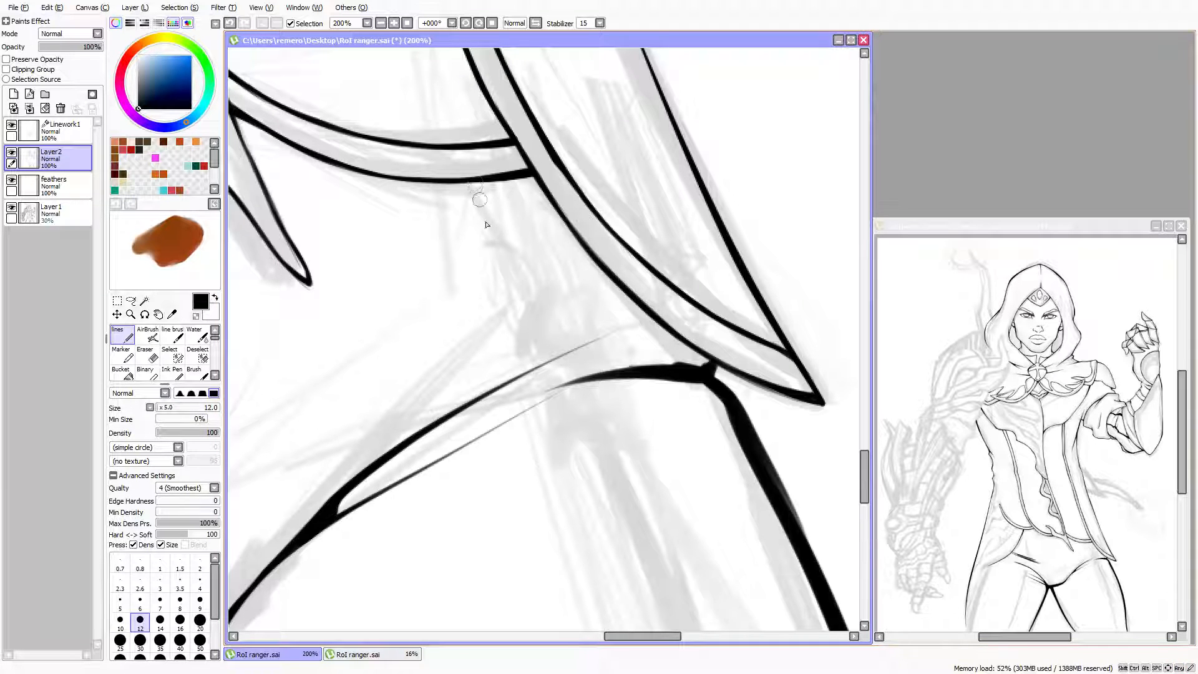
{"action": "left_click_drag", "start_coordinate": [480, 192], "coordinate": [540, 282]}
{"action": "scroll", "coordinate": [531, 234], "scroll_direction": "down", "scroll_amount": 2}
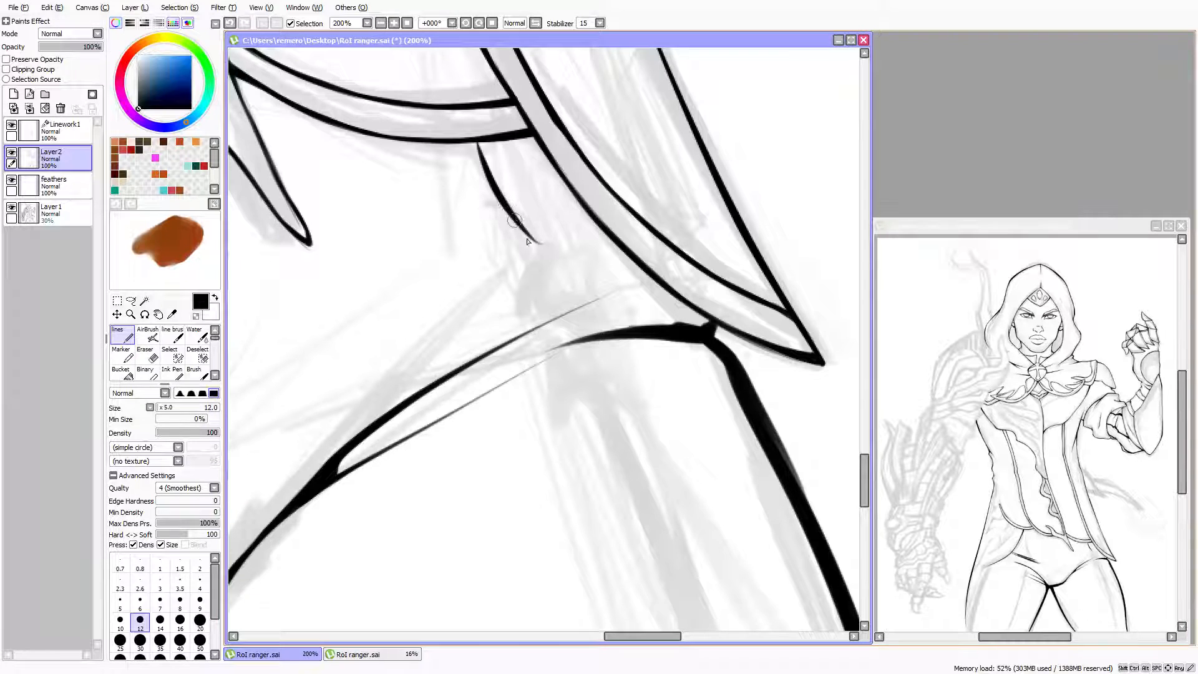
{"action": "left_click_drag", "start_coordinate": [532, 240], "coordinate": [552, 311]}
{"action": "scroll", "coordinate": [525, 199], "scroll_direction": "down", "scroll_amount": 1}
{"action": "scroll", "coordinate": [510, 190], "scroll_direction": "up", "scroll_amount": 1}
Trim the wavy fold line with the Eraser at size 12, and thicken its upper end with the lines brush at size 9
{"action": "key", "text": "bracketright"}
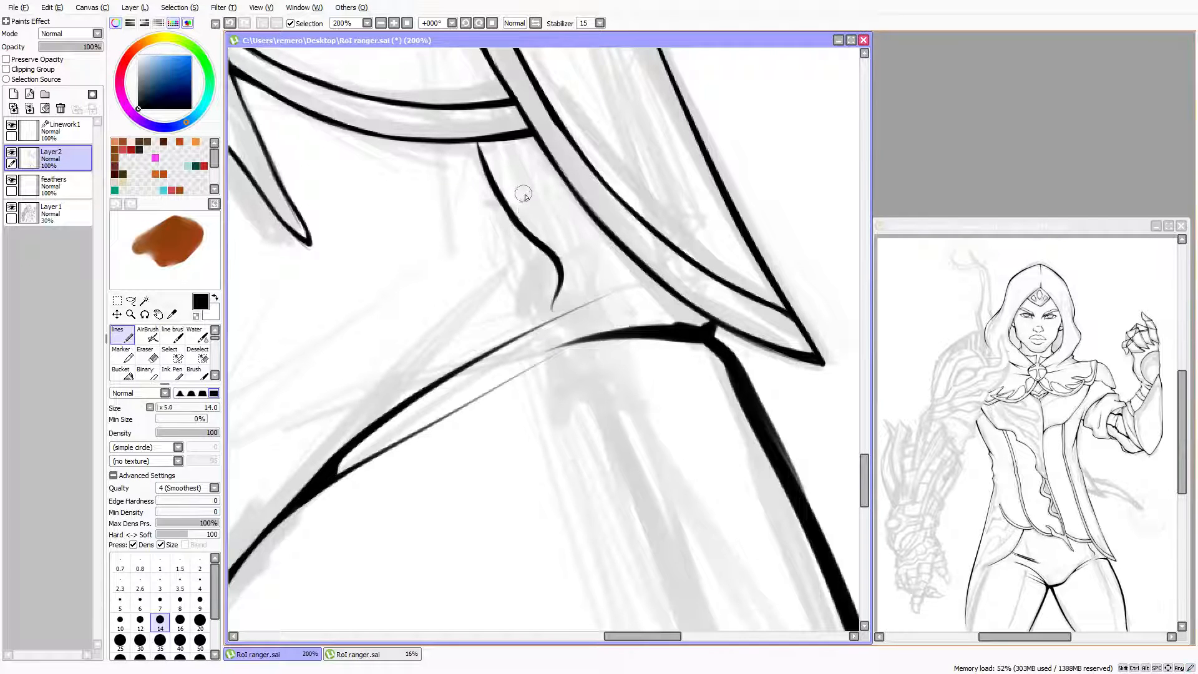
{"action": "scroll", "coordinate": [523, 198], "scroll_direction": "down", "scroll_amount": 2}
{"action": "scroll", "coordinate": [359, 182], "scroll_direction": "up", "scroll_amount": 3}
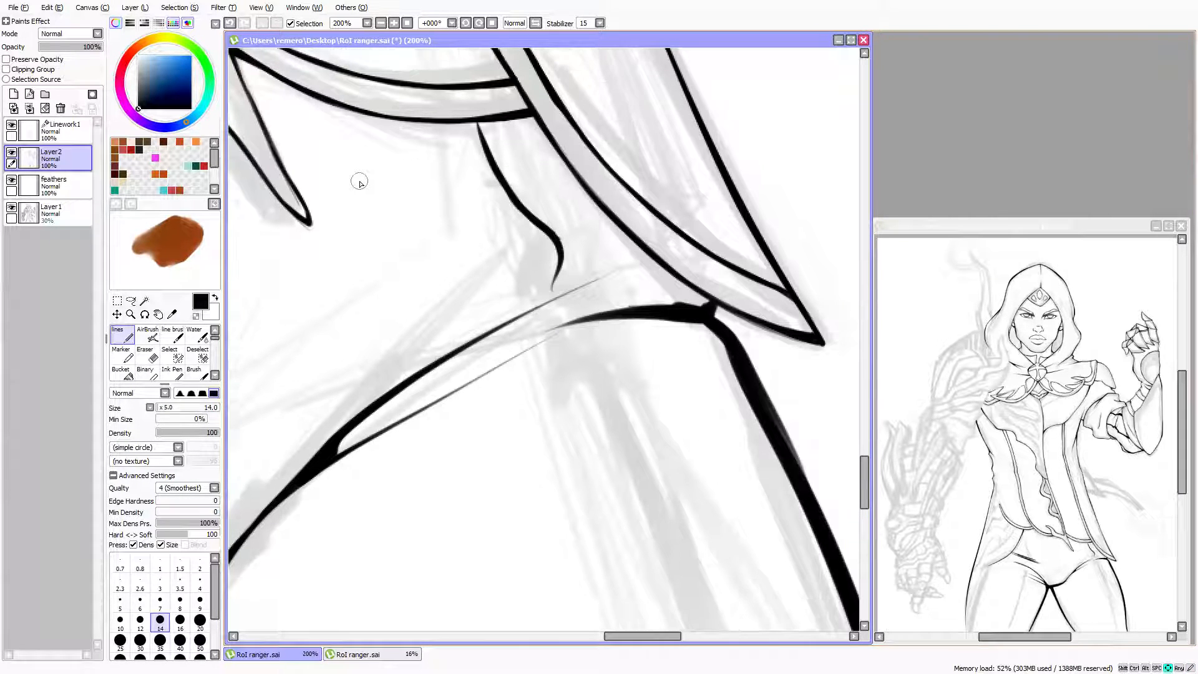
{"action": "scroll", "coordinate": [523, 231], "scroll_direction": "up", "scroll_amount": 1}
{"action": "scroll", "coordinate": [519, 229], "scroll_direction": "up", "scroll_amount": 1}
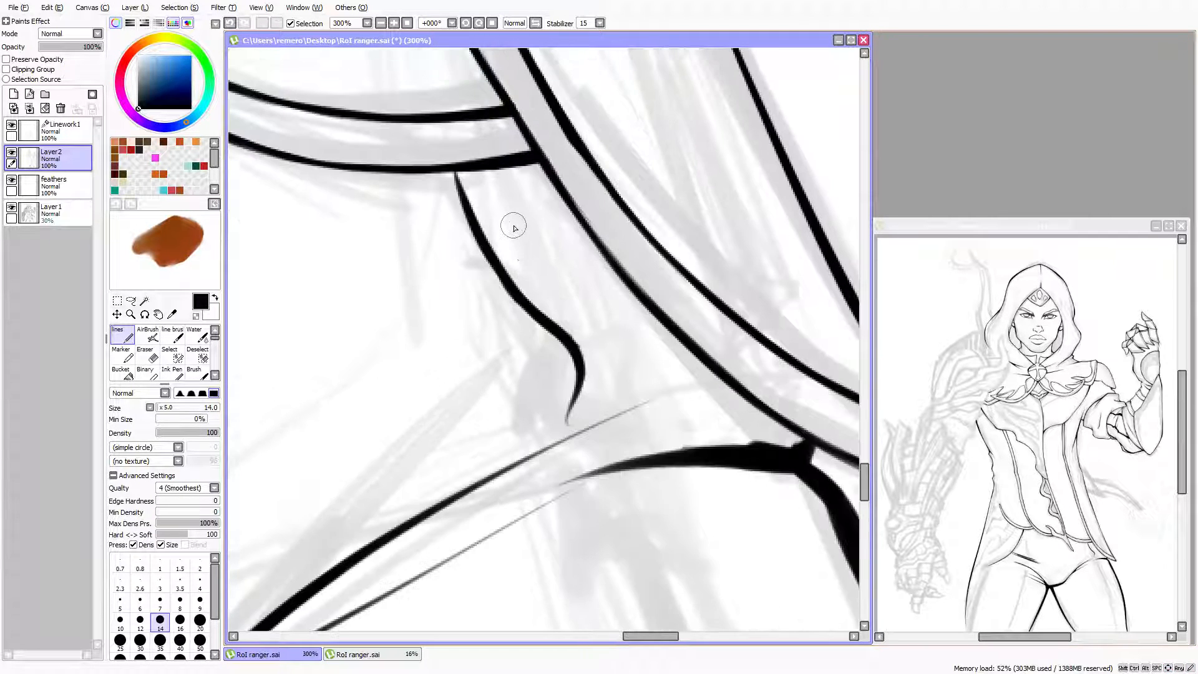
{"action": "left_click", "coordinate": [148, 355]}
{"action": "key", "text": "bracketleft"}
{"action": "key", "text": "bracketleft"}
{"action": "key", "text": "bracketleft"}
{"action": "key", "text": "bracketleft"}
{"action": "key", "text": "bracketleft"}
{"action": "key", "text": "bracketleft"}
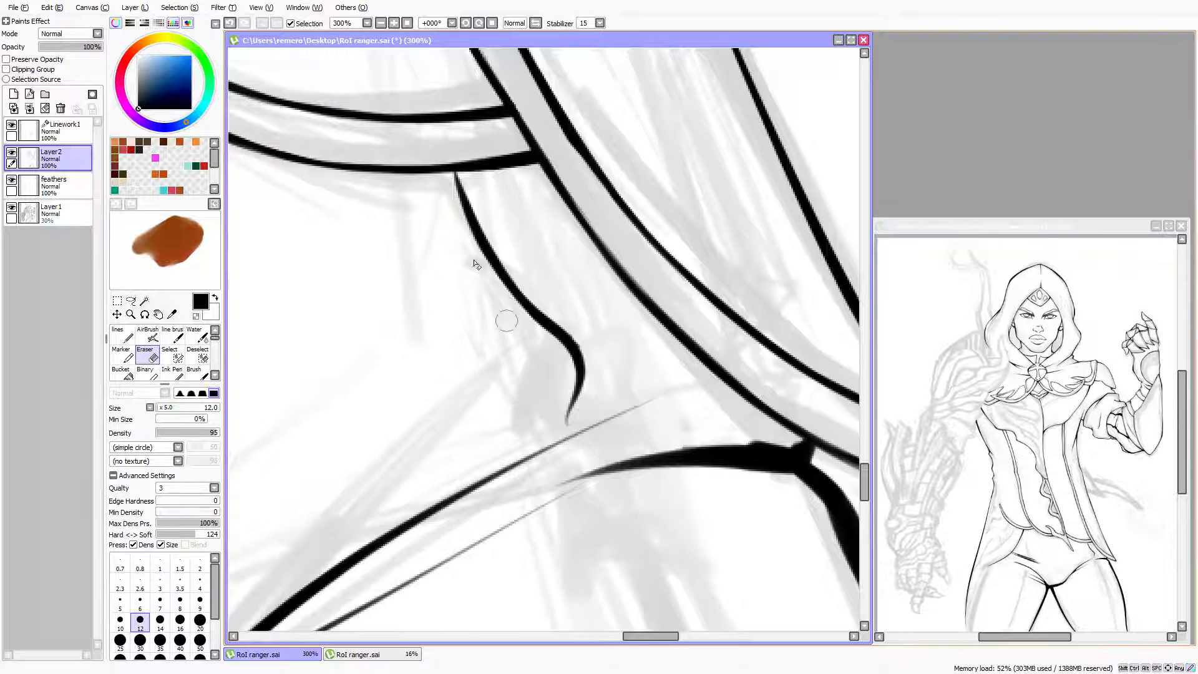
{"action": "key", "text": "n"}
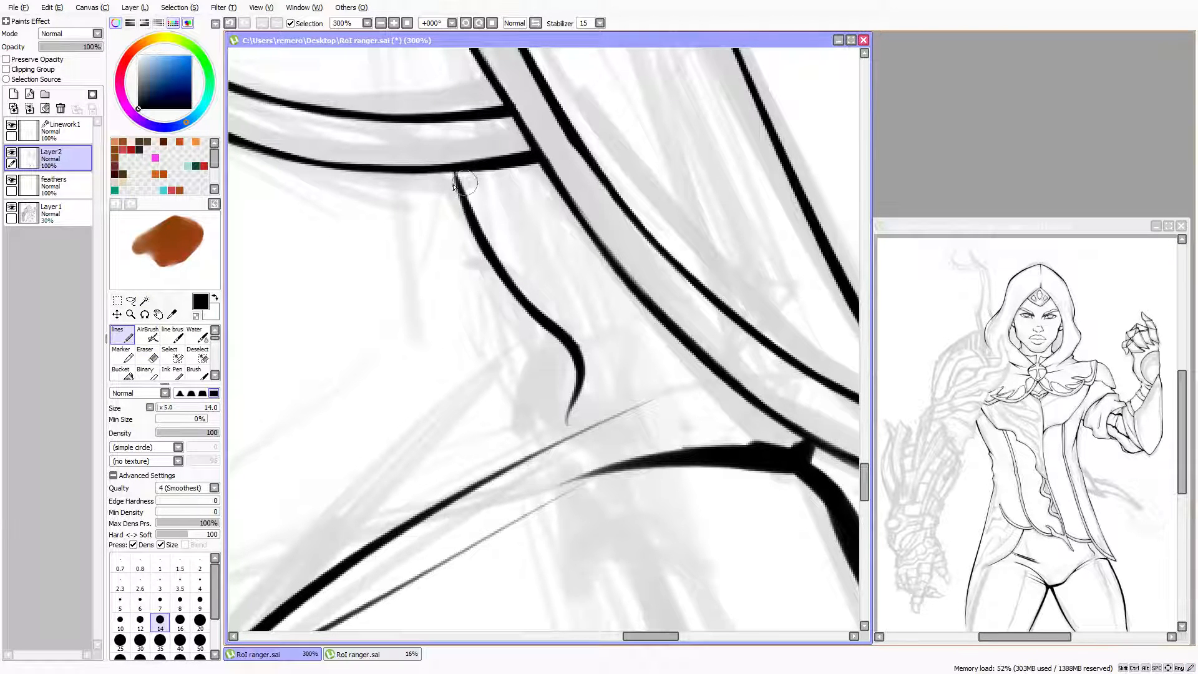
{"action": "key", "text": "bracketleft"}
{"action": "key", "text": "bracketleft"}
{"action": "key", "text": "bracketleft"}
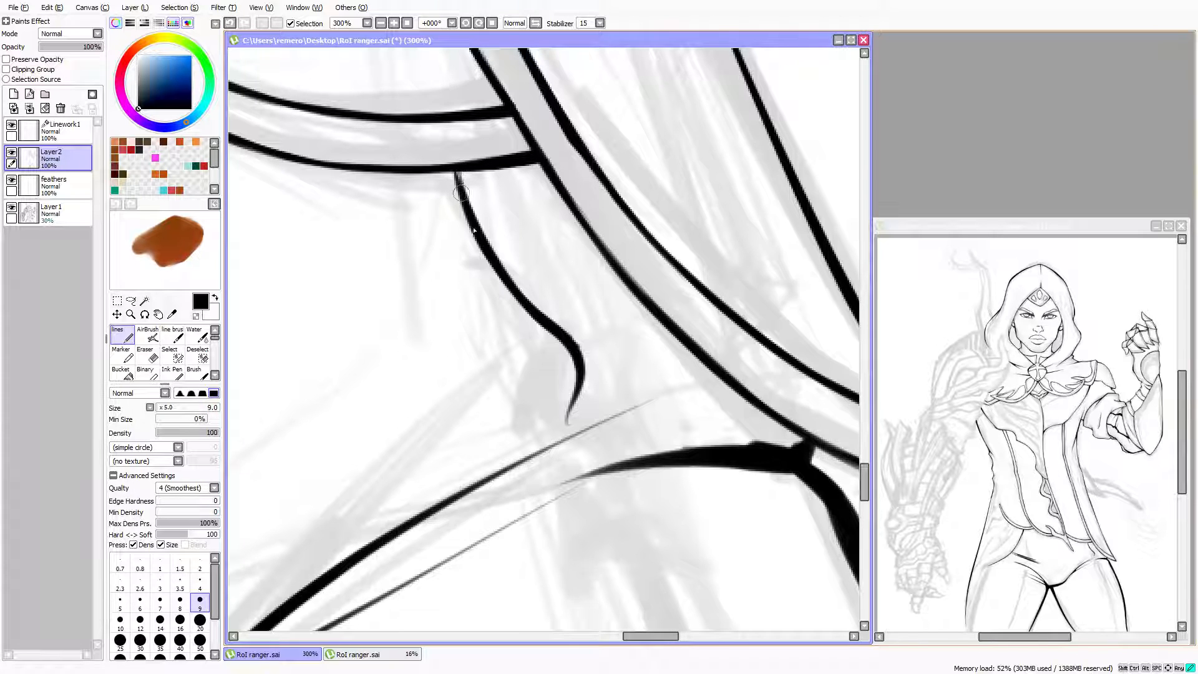
{"action": "left_click_drag", "start_coordinate": [459, 172], "coordinate": [477, 227]}
Extend the wavy fold line with a small curl across the ends of the leg-opening lines, using the lines brush at size 9
{"action": "scroll", "coordinate": [478, 190], "scroll_direction": "down", "scroll_amount": 3}
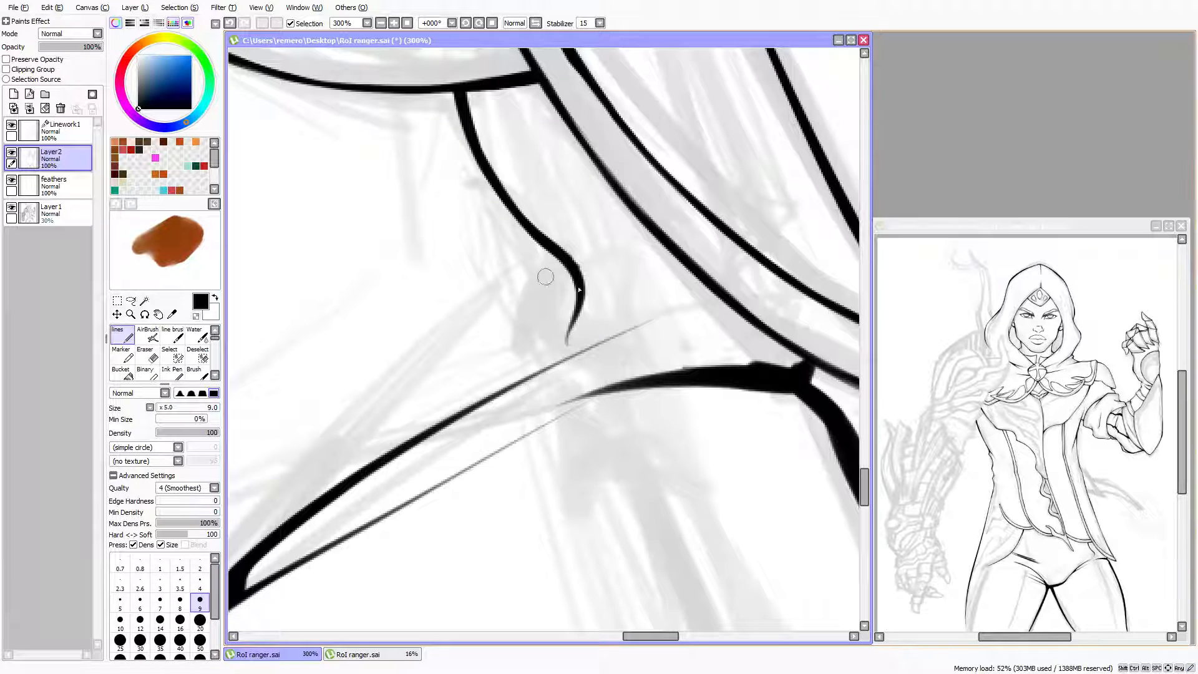
{"action": "scroll", "coordinate": [562, 271], "scroll_direction": "down", "scroll_amount": 2}
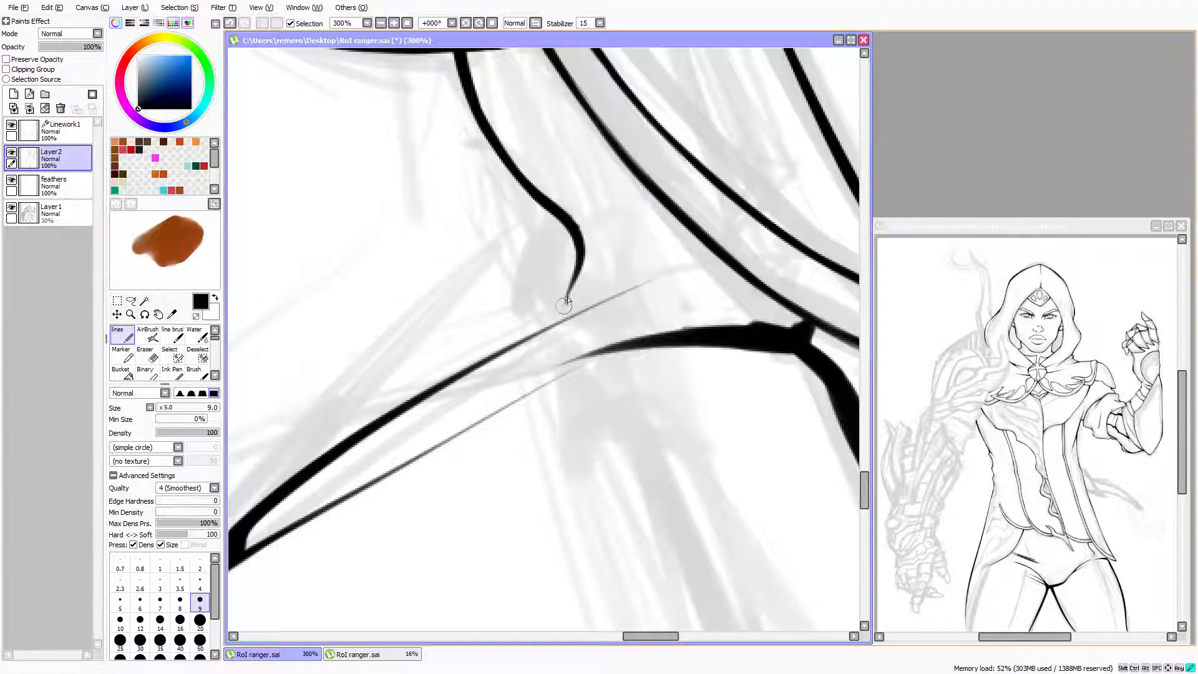
{"action": "mouse_move", "coordinate": [564, 307]}
{"action": "left_mouse_down"}
{"action": "mouse_move", "coordinate": [581, 350]}
{"action": "mouse_move", "coordinate": [595, 321]}
{"action": "mouse_move", "coordinate": [575, 368]}
{"action": "mouse_move", "coordinate": [582, 319]}
{"action": "mouse_move", "coordinate": [561, 289]}
{"action": "left_mouse_up"}
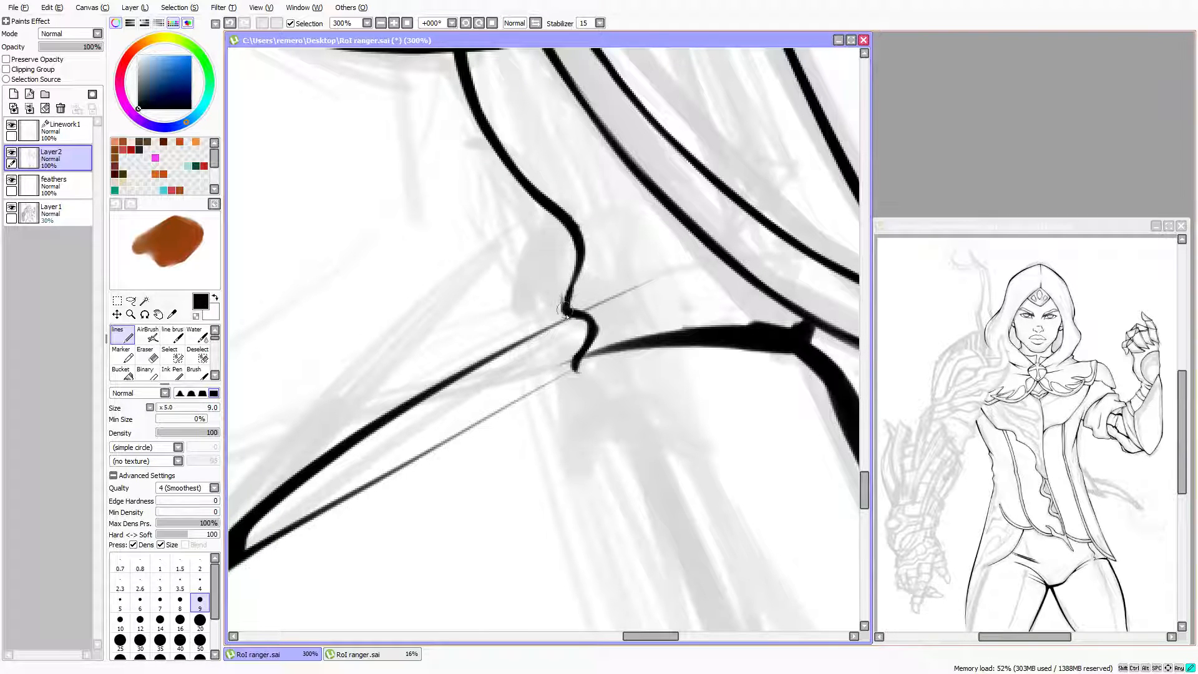
{"action": "scroll", "coordinate": [600, 300], "scroll_direction": "down", "scroll_amount": 2}
{"action": "scroll", "coordinate": [593, 243], "scroll_direction": "up", "scroll_amount": 3}
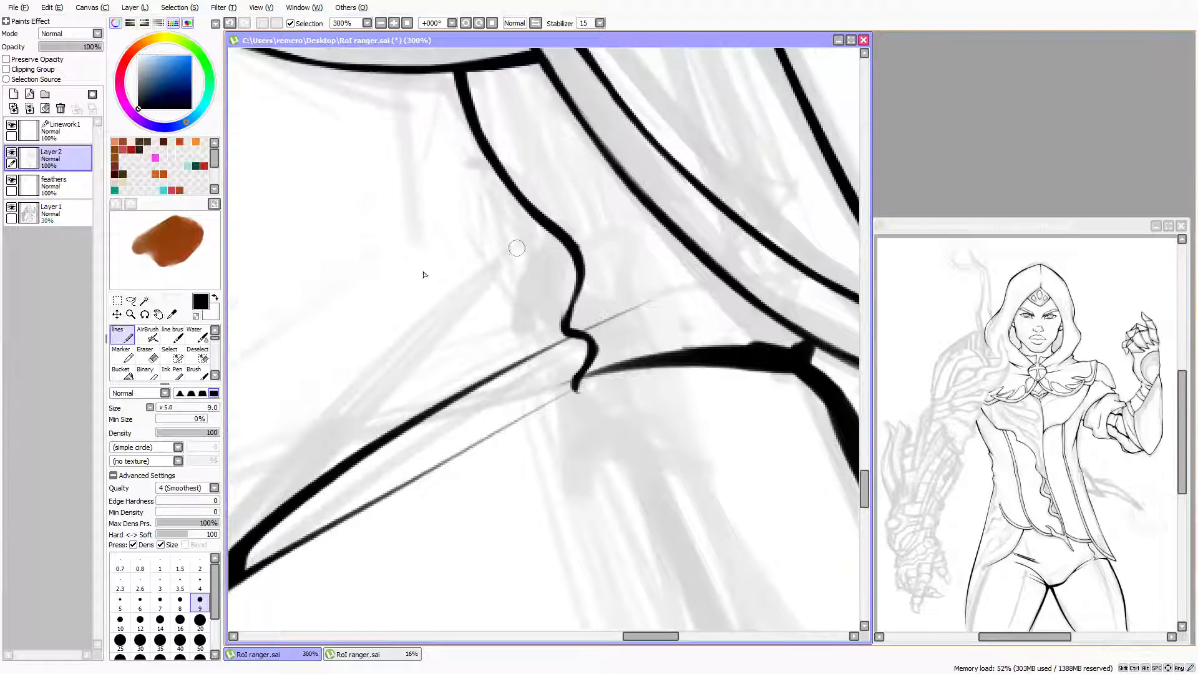
Smooth the bumpy upper edge of the thick hip line beneath the tunic's pointed corner with the Eraser at size 9
{"action": "left_click", "coordinate": [152, 354]}
{"action": "key", "text": "bracketleft"}
{"action": "key", "text": "bracketleft"}
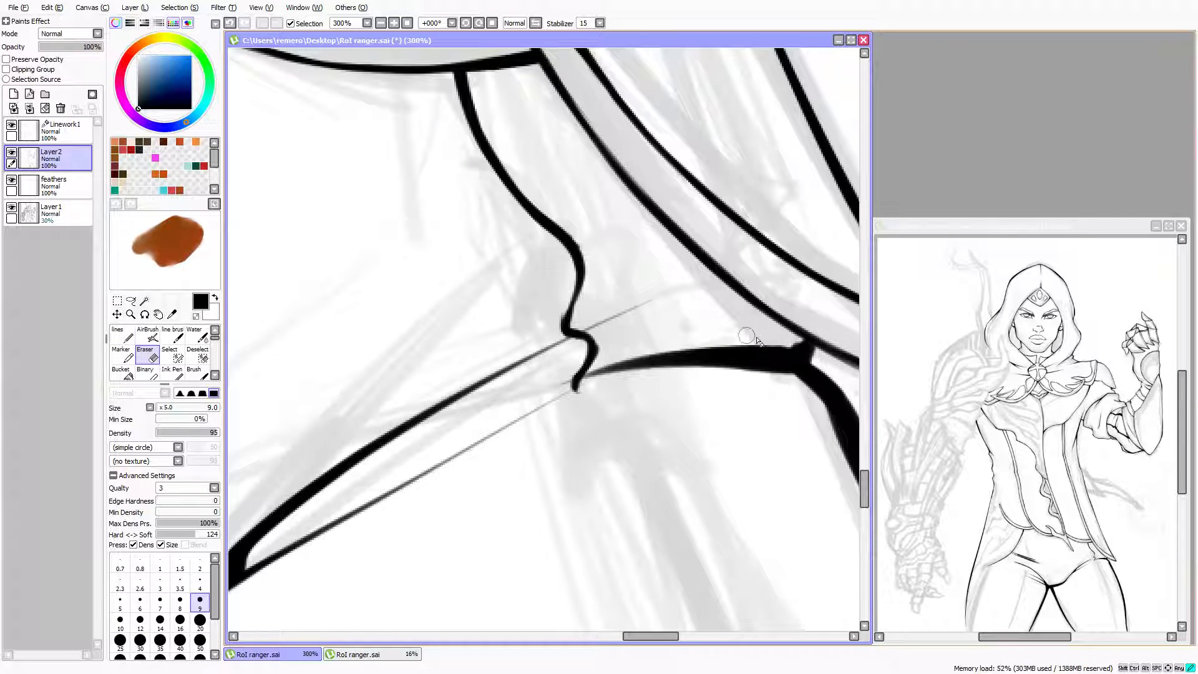
{"action": "scroll", "coordinate": [716, 311], "scroll_direction": "down", "scroll_amount": 1}
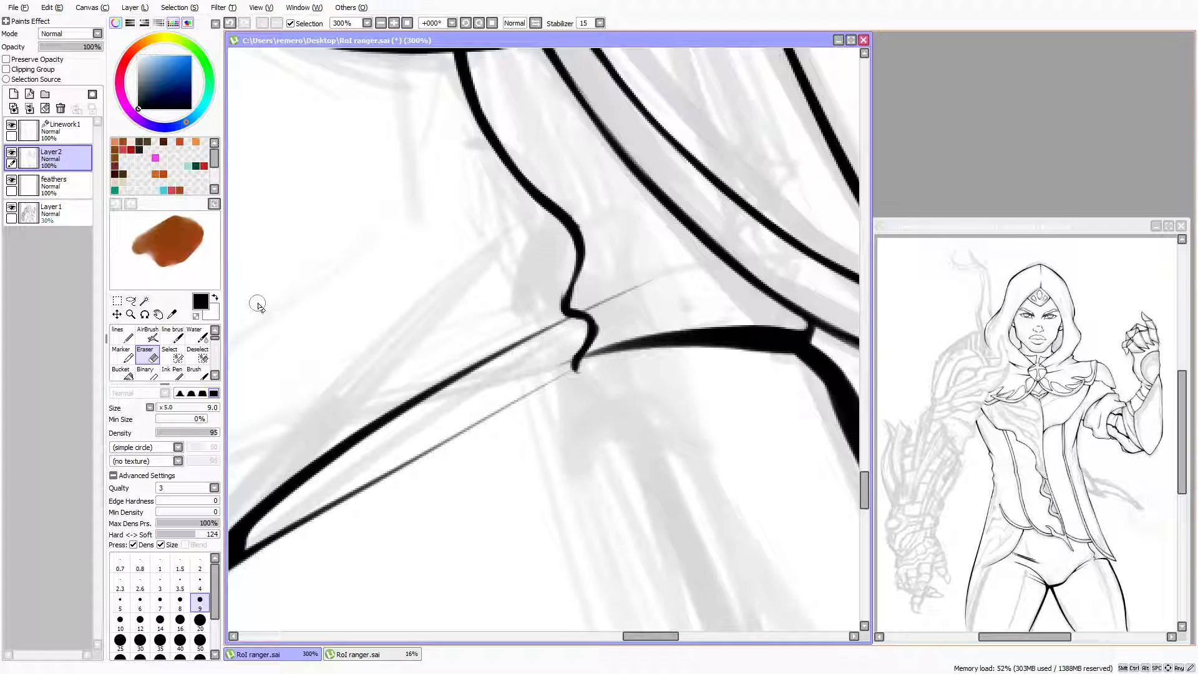
Erase the upper waist stroke's overshoot past the tunic's curved edge on the opposite hip with the Eraser at size 9
{"action": "key", "text": "Page_Down"}
{"action": "key", "text": "Page_Down"}
{"action": "key", "text": "Left"}
{"action": "key", "text": "Left"}
{"action": "key", "text": "Left"}
{"action": "key", "text": "Down"}
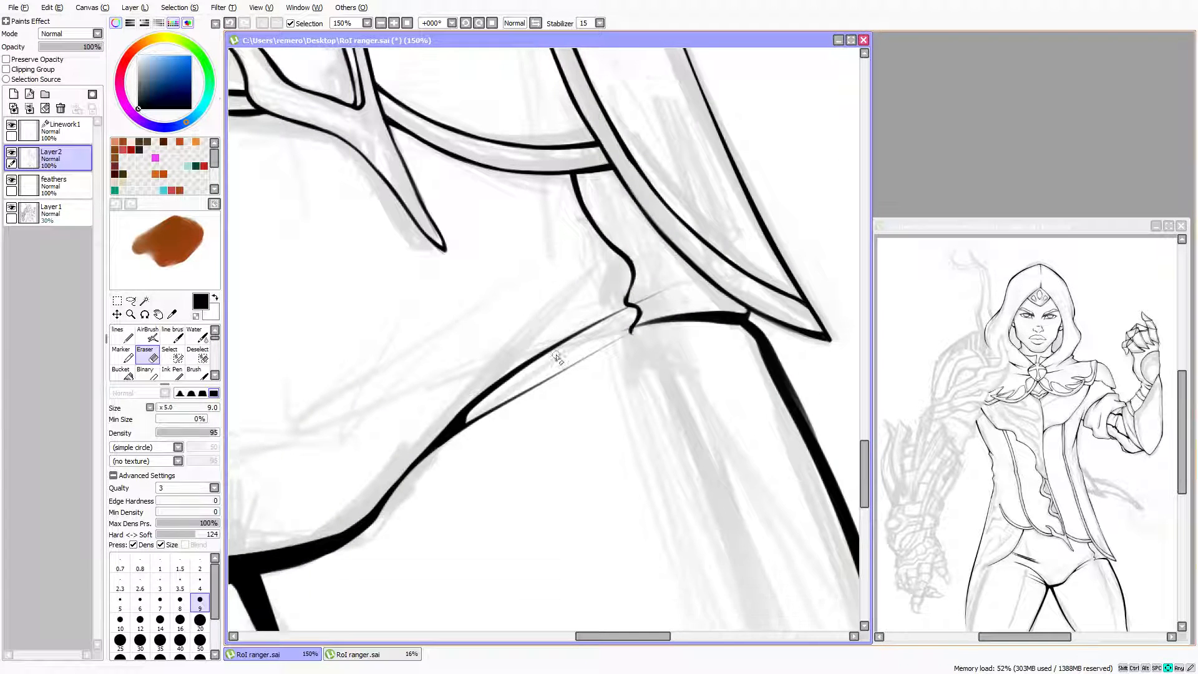
{"action": "key", "text": "Down"}
{"action": "key", "text": "Down"}
{"action": "key", "text": "Left"}
{"action": "key", "text": "Page_Down"}
{"action": "key", "text": "Page_Down"}
{"action": "key", "text": "Left"}
{"action": "key", "text": "Left"}
{"action": "key", "text": "Left"}
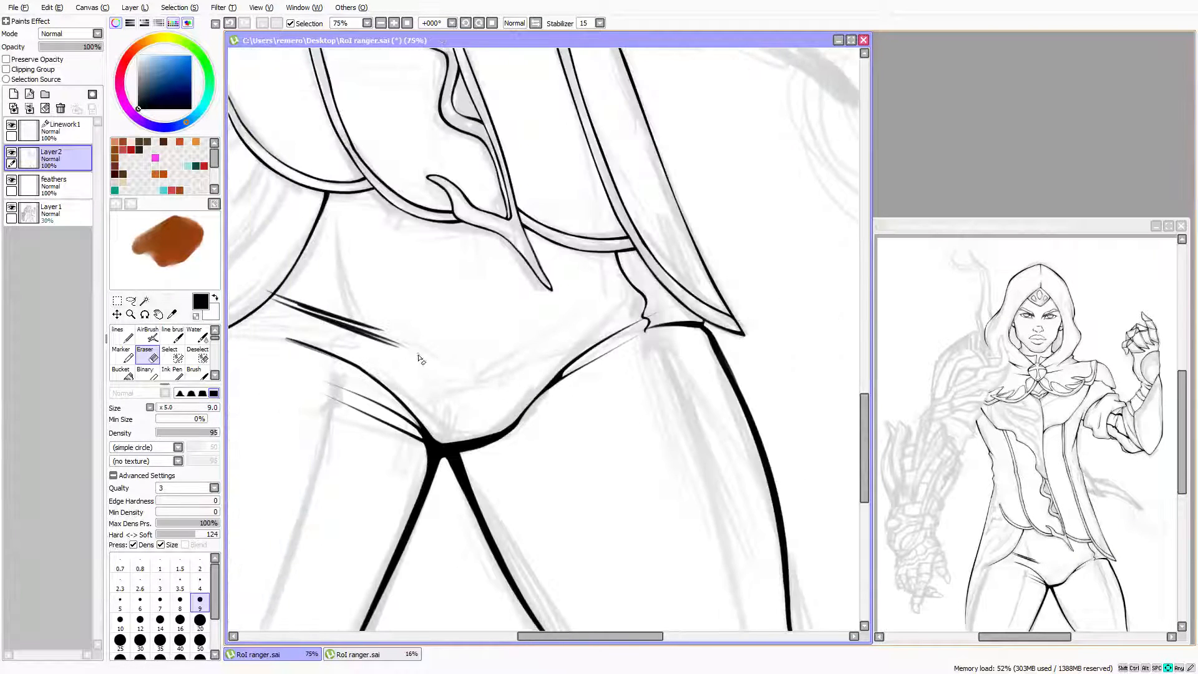
{"action": "key", "text": "Down"}
{"action": "key", "text": "Left"}
{"action": "key", "text": "Left"}
{"action": "key", "text": "Page_Up"}
{"action": "key", "text": "Page_Up"}
{"action": "key", "text": "Page_Up"}
{"action": "key", "text": "Page_Up"}
{"action": "key", "text": "Up"}
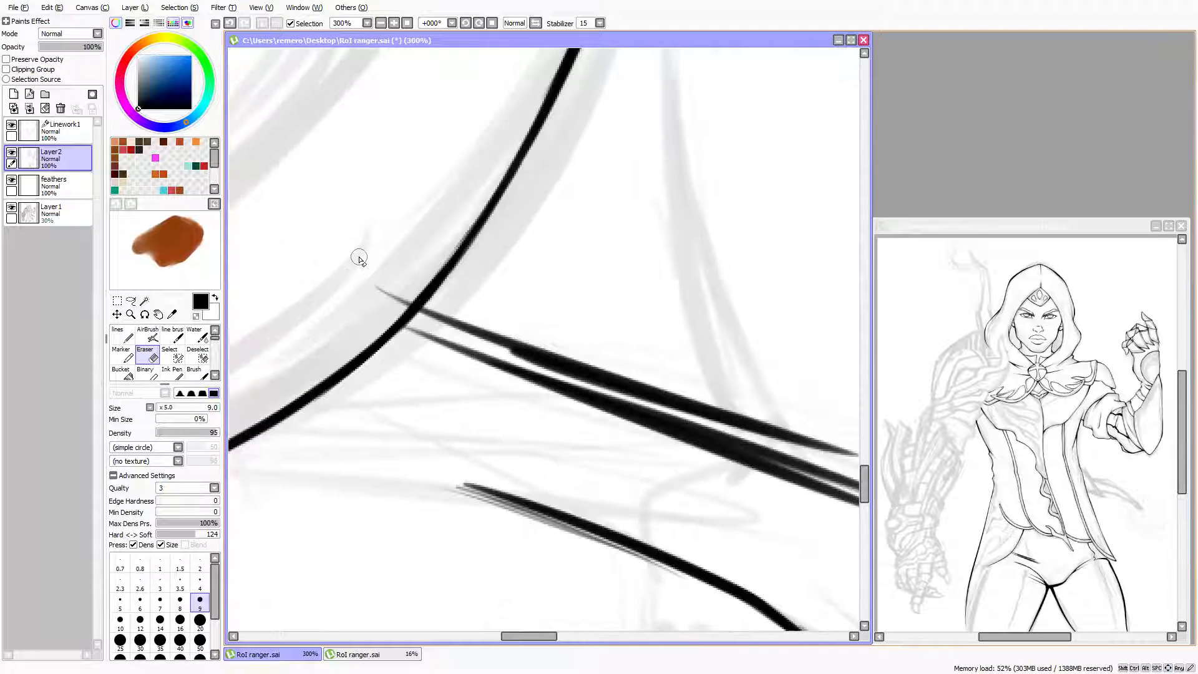
{"action": "key", "text": "Up"}
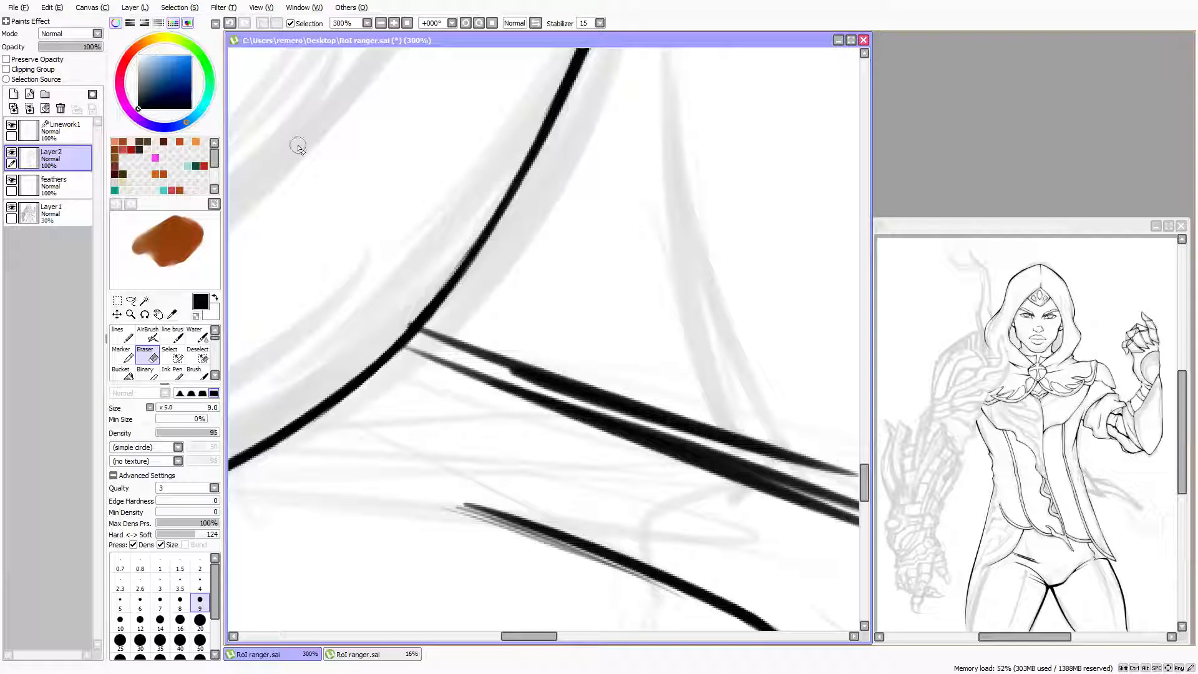
Clean the outer edge of the tunic's curved line around its junction with the waist strokes, using the Eraser at size 9
{"action": "scroll", "coordinate": [384, 232], "scroll_direction": "down", "scroll_amount": 2}
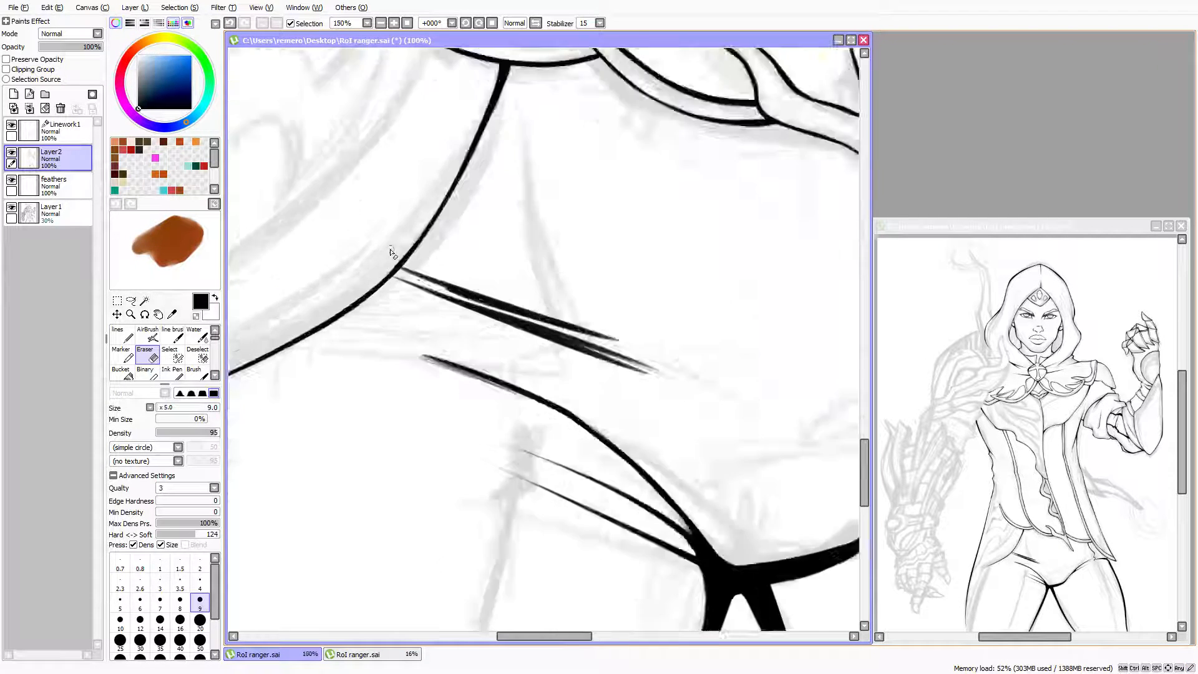
{"action": "scroll", "coordinate": [383, 243], "scroll_direction": "up", "scroll_amount": 3}
{"action": "scroll", "coordinate": [382, 254], "scroll_direction": "down", "scroll_amount": 1}
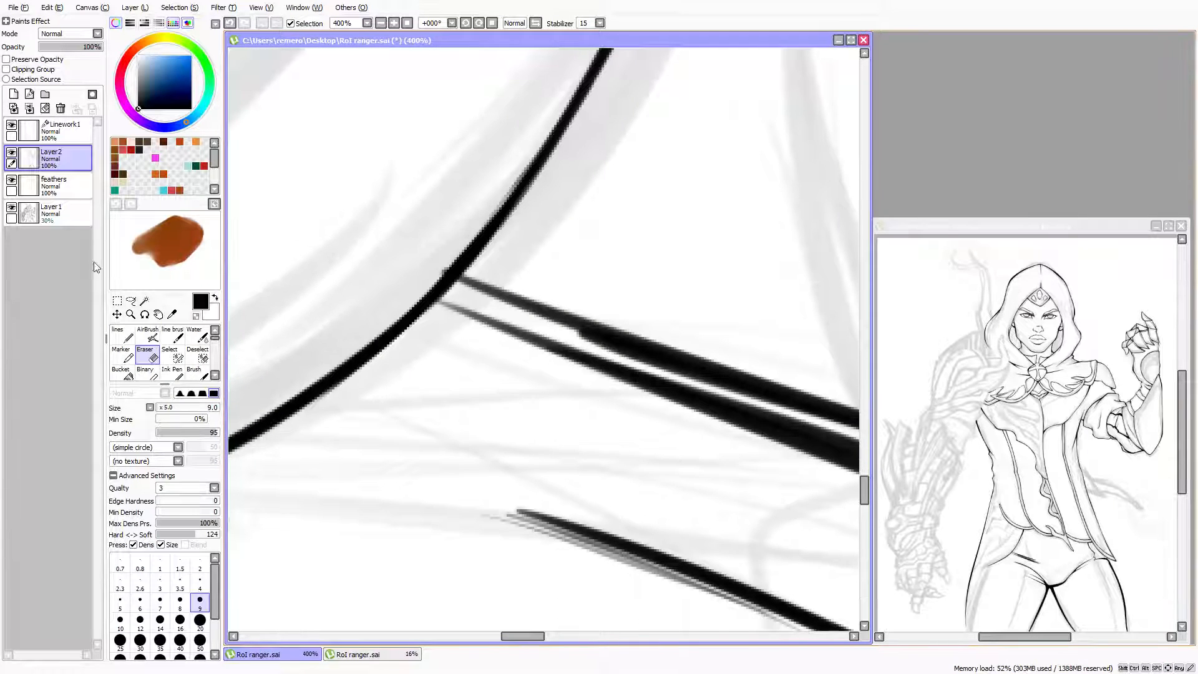
{"action": "mouse_move", "coordinate": [415, 276]}
{"action": "left_mouse_down"}
{"action": "mouse_move", "coordinate": [450, 243]}
{"action": "mouse_move", "coordinate": [384, 314]}
{"action": "mouse_move", "coordinate": [453, 234]}
{"action": "mouse_move", "coordinate": [412, 273]}
{"action": "left_mouse_up"}
{"action": "mouse_move", "coordinate": [498, 200]}
{"action": "left_mouse_down"}
{"action": "mouse_move", "coordinate": [368, 346]}
{"action": "mouse_move", "coordinate": [448, 273]}
{"action": "left_mouse_up"}
{"action": "scroll", "coordinate": [477, 219], "scroll_direction": "up", "scroll_amount": 1}
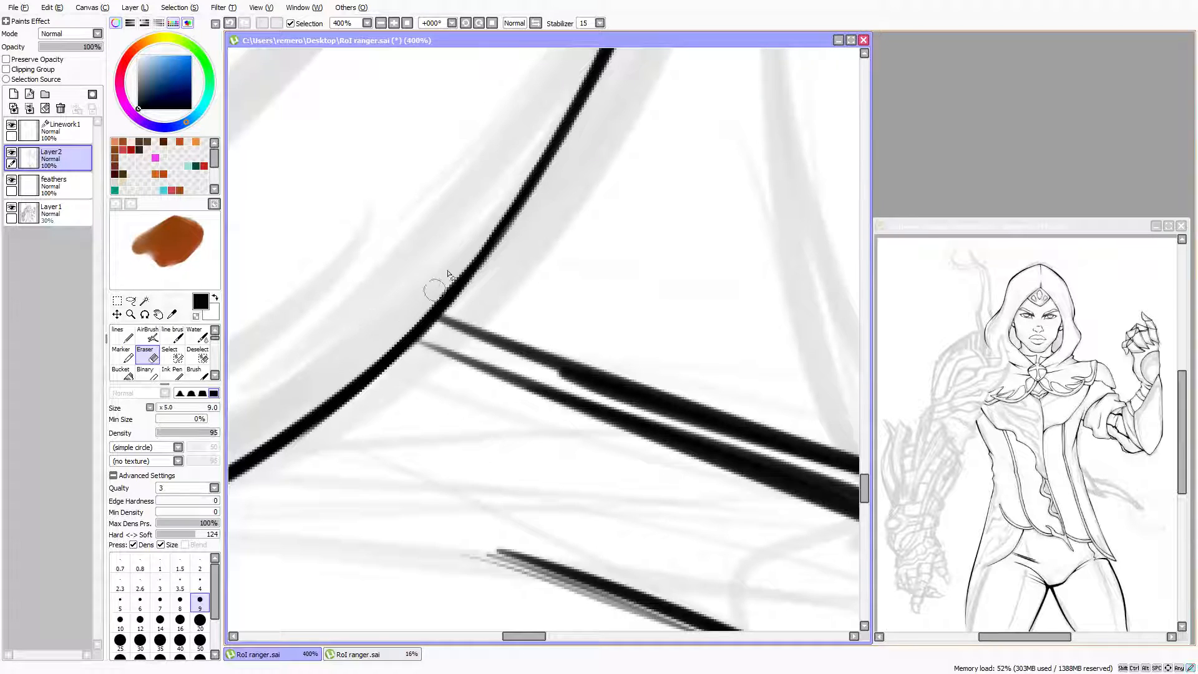
{"action": "scroll", "coordinate": [343, 260], "scroll_direction": "up", "scroll_amount": 2}
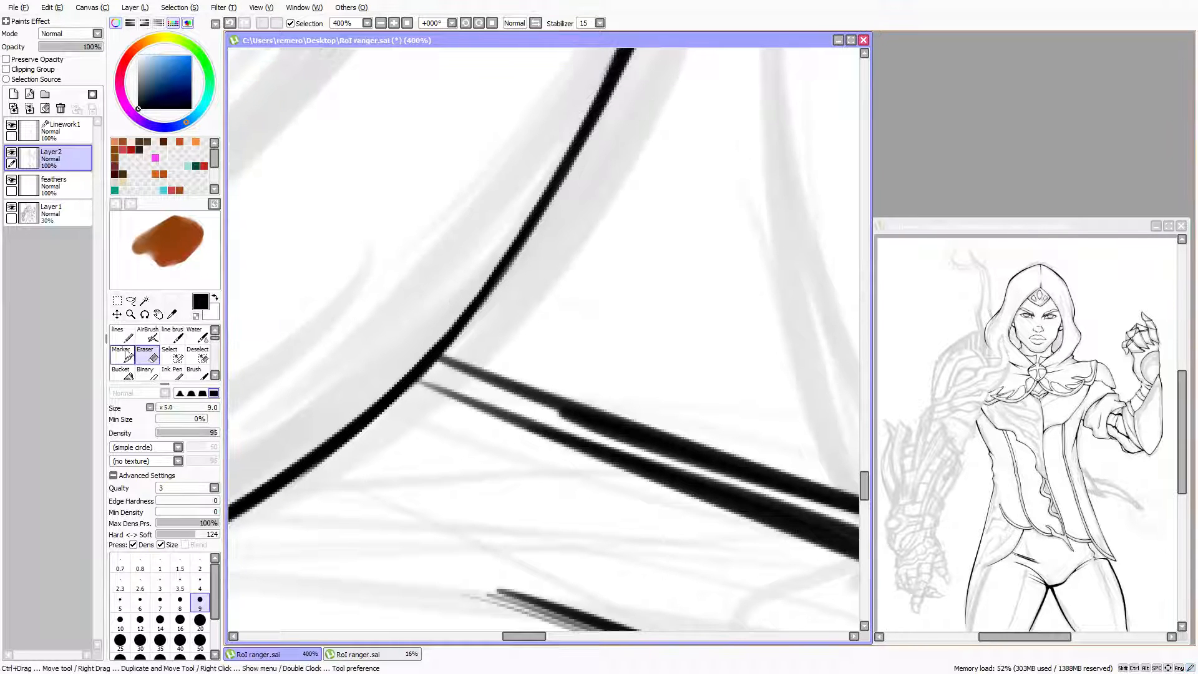
Smooth and thin the upper waist stroke along its lower edge with the Eraser at size 9, widening the gap between the strokes
{"action": "key", "text": "n"}
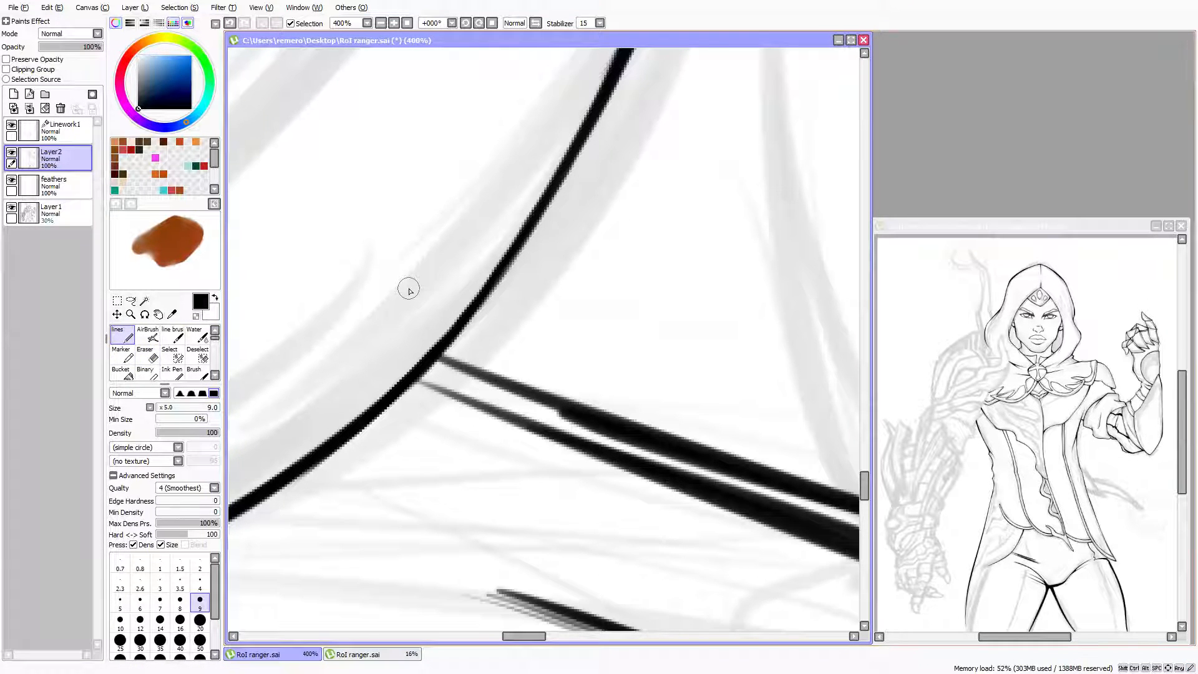
{"action": "scroll", "coordinate": [406, 285], "scroll_direction": "down", "scroll_amount": 1}
{"action": "scroll", "coordinate": [303, 420], "scroll_direction": "right", "scroll_amount": 8}
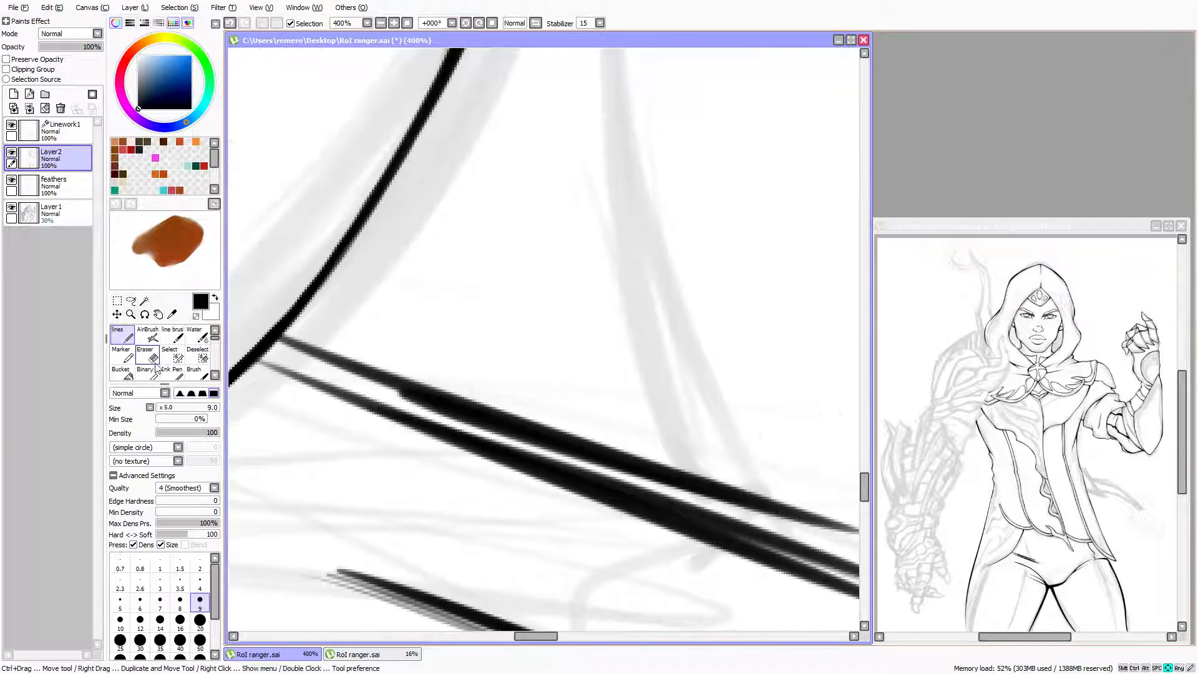
{"action": "left_click", "coordinate": [150, 355]}
{"action": "scroll", "coordinate": [268, 367], "scroll_direction": "down", "scroll_amount": 1}
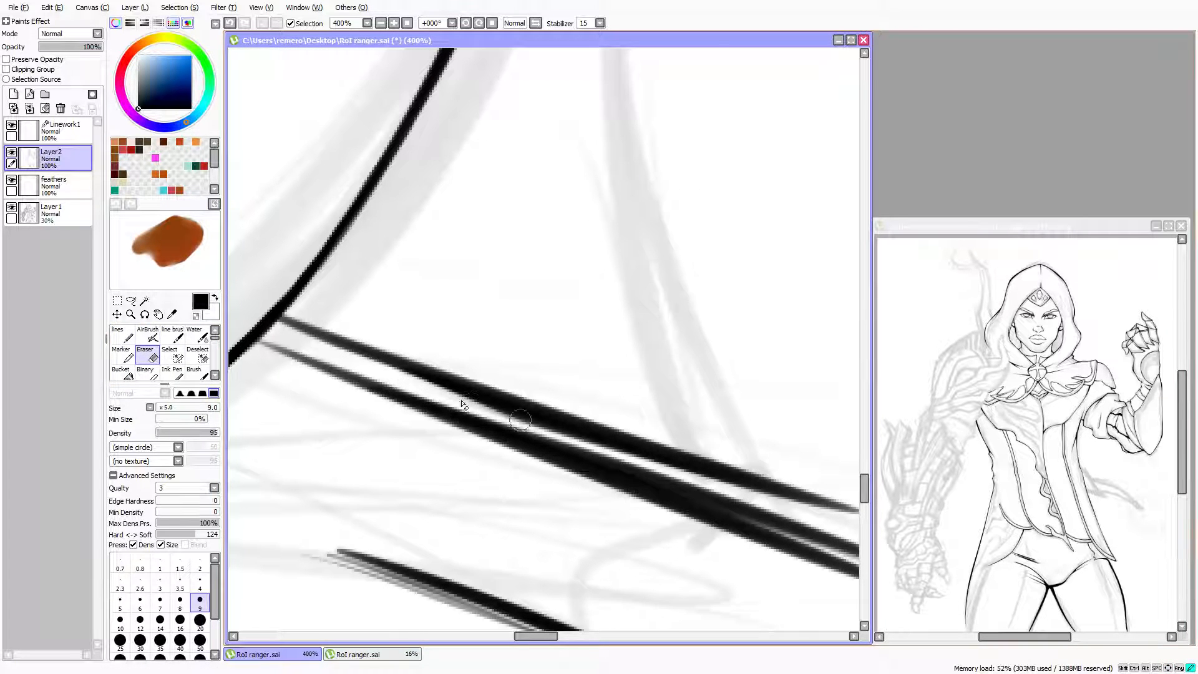
{"action": "scroll", "coordinate": [589, 428], "scroll_direction": "down", "scroll_amount": 1}
{"action": "scroll", "coordinate": [490, 395], "scroll_direction": "right", "scroll_amount": 4}
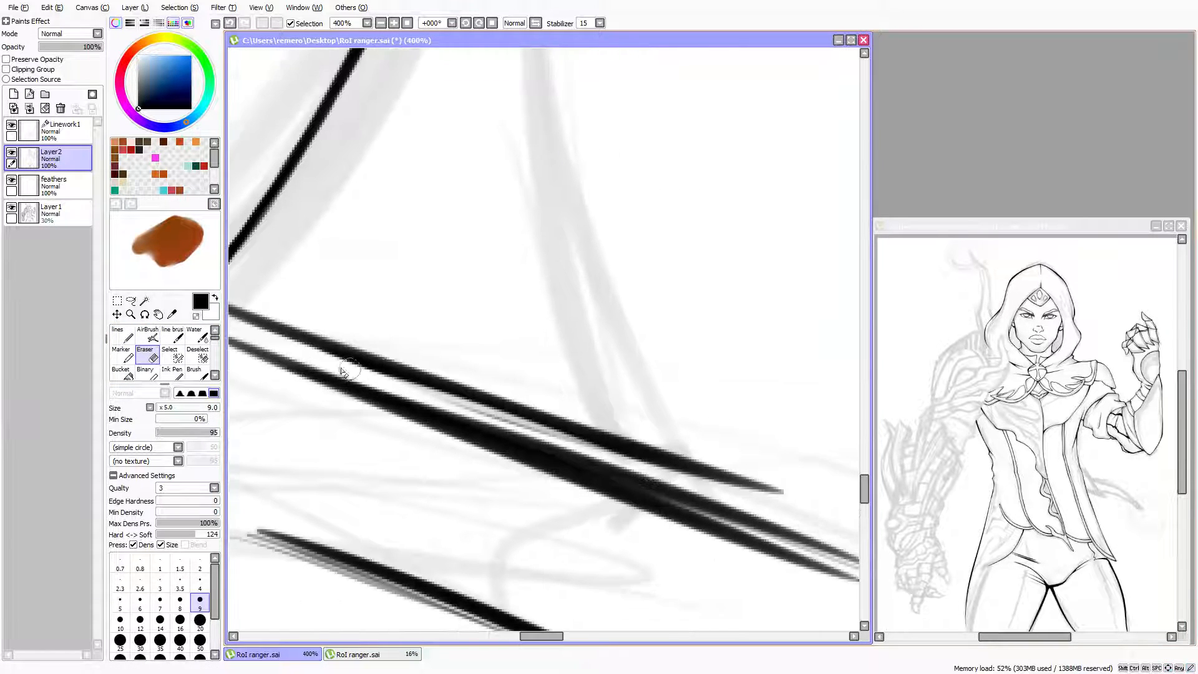
{"action": "scroll", "coordinate": [342, 373], "scroll_direction": "down", "scroll_amount": 2}
{"action": "scroll", "coordinate": [375, 356], "scroll_direction": "right", "scroll_amount": 2}
{"action": "mouse_move", "coordinate": [338, 343]}
{"action": "left_mouse_down"}
{"action": "mouse_move", "coordinate": [676, 438]}
{"action": "mouse_move", "coordinate": [537, 402]}
{"action": "mouse_move", "coordinate": [621, 438]}
{"action": "mouse_move", "coordinate": [488, 387]}
{"action": "mouse_move", "coordinate": [805, 473]}
{"action": "mouse_move", "coordinate": [595, 417]}
{"action": "mouse_move", "coordinate": [776, 460]}
{"action": "left_mouse_up"}
{"action": "scroll", "coordinate": [583, 406], "scroll_direction": "left", "scroll_amount": 3}
{"action": "scroll", "coordinate": [281, 345], "scroll_direction": "left", "scroll_amount": 3}
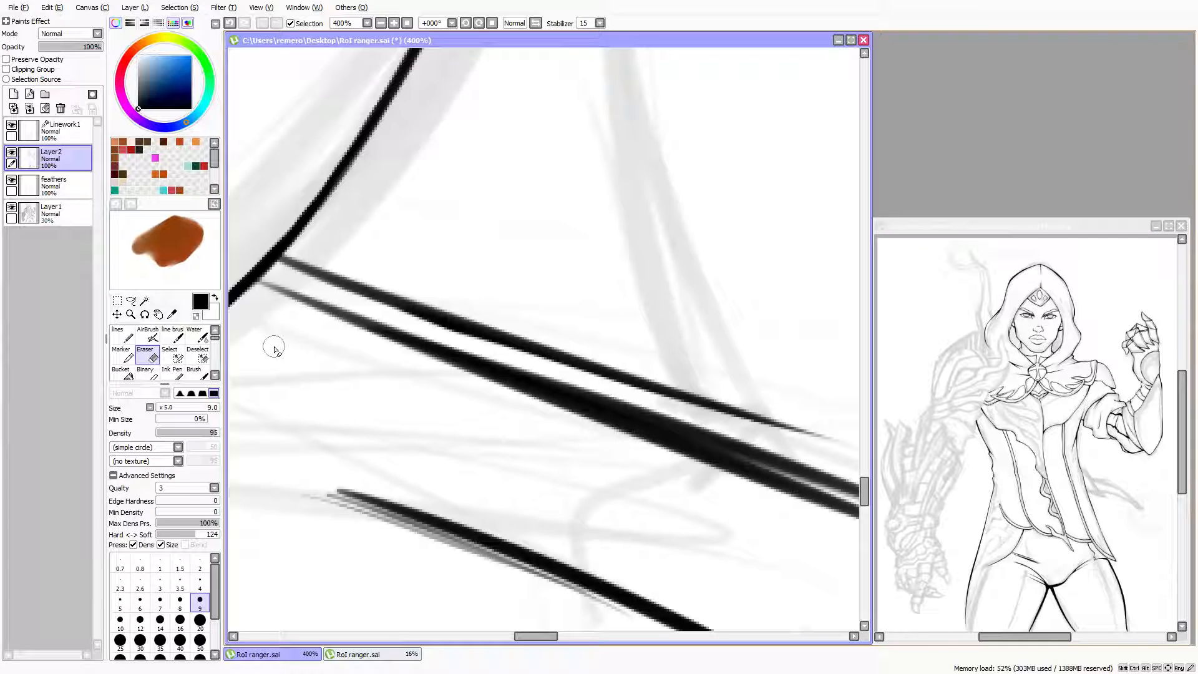
{"action": "scroll", "coordinate": [386, 359], "scroll_direction": "down", "scroll_amount": 3}
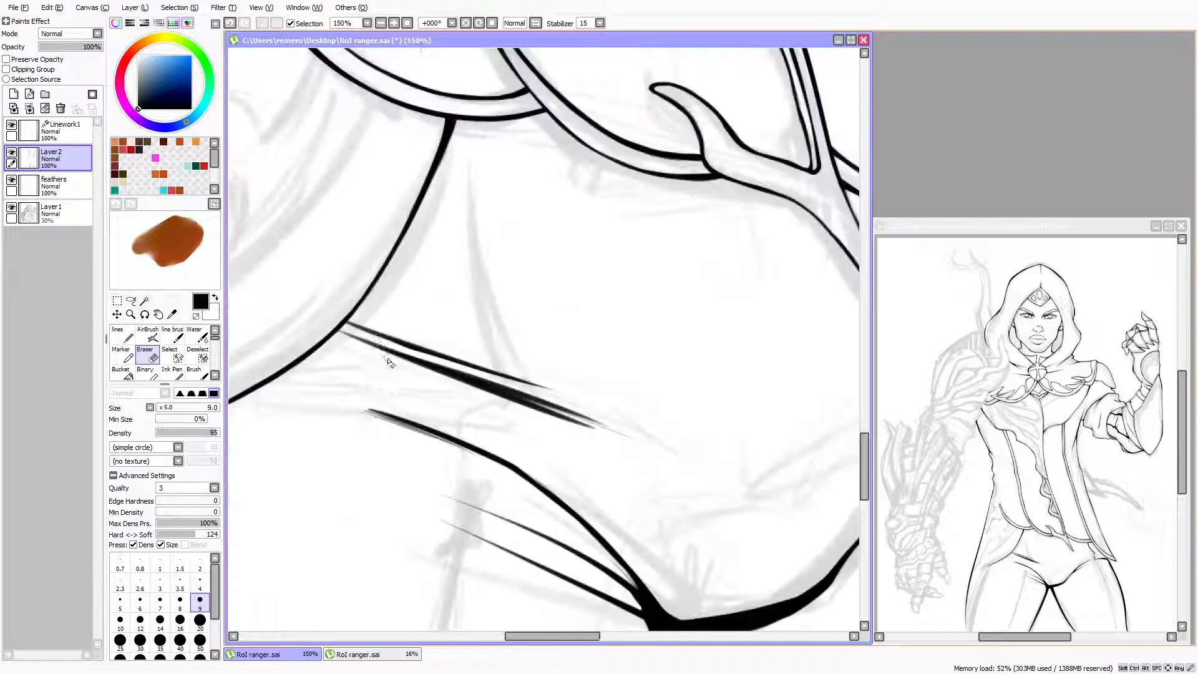
Darken the starts of both waist strokes at size 7 with the lines brush so they join the tunic's curved edge
{"action": "key", "text": "Left"}
{"action": "scroll", "coordinate": [374, 337], "scroll_direction": "up", "scroll_amount": 3}
{"action": "key", "text": "Left"}
{"action": "key", "text": "Down"}
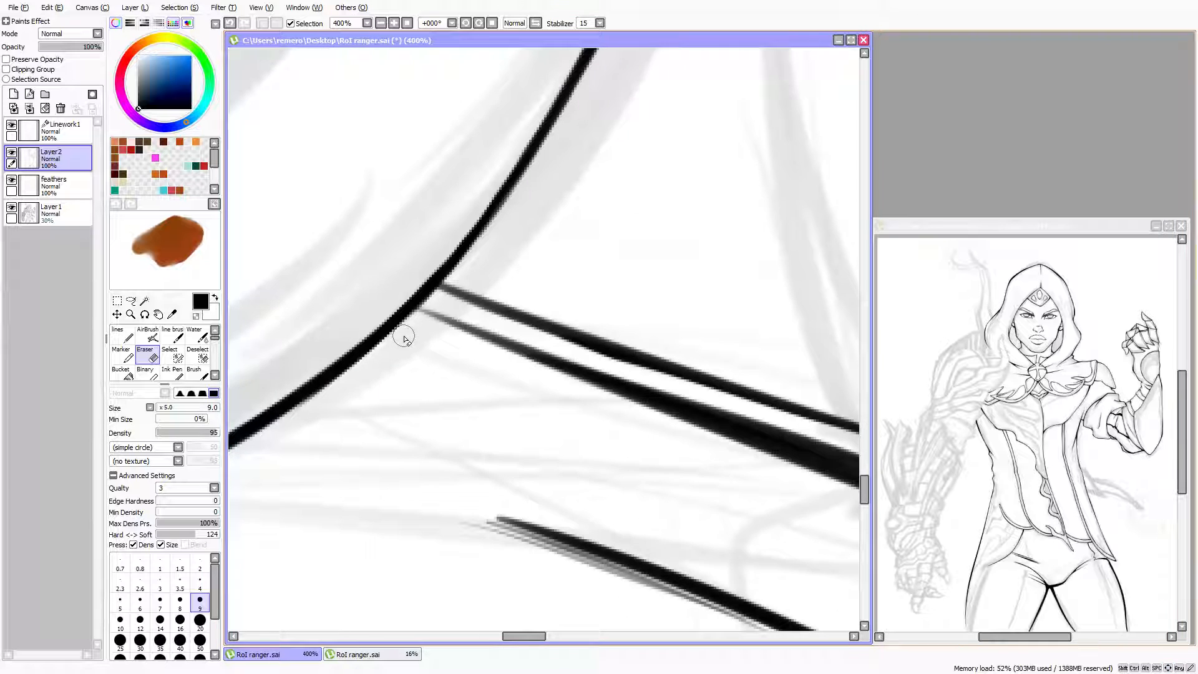
{"action": "left_click", "coordinate": [120, 335]}
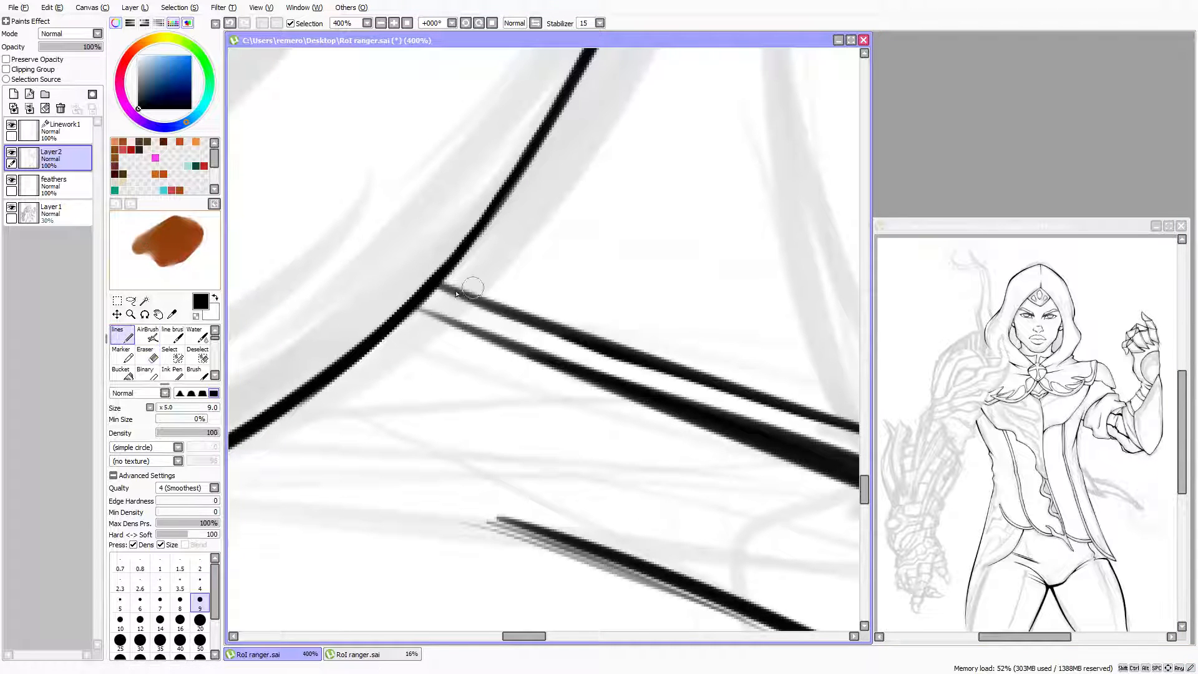
{"action": "key", "text": "bracketleft"}
{"action": "key", "text": "bracketleft"}
{"action": "mouse_move", "coordinate": [405, 314]}
{"action": "left_mouse_down"}
{"action": "mouse_move", "coordinate": [453, 316]}
{"action": "mouse_move", "coordinate": [405, 312]}
{"action": "mouse_move", "coordinate": [517, 348]}
{"action": "left_mouse_up"}
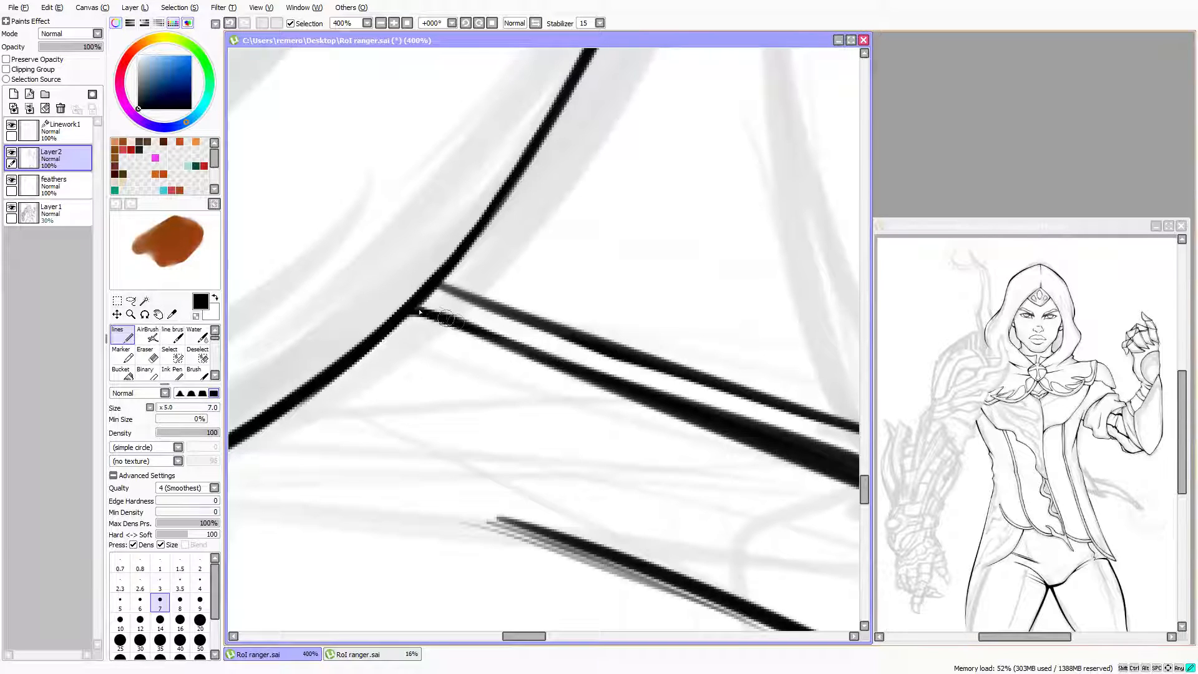
{"action": "left_click_drag", "start_coordinate": [446, 319], "coordinate": [434, 312]}
{"action": "left_click_drag", "start_coordinate": [439, 284], "coordinate": [628, 340]}
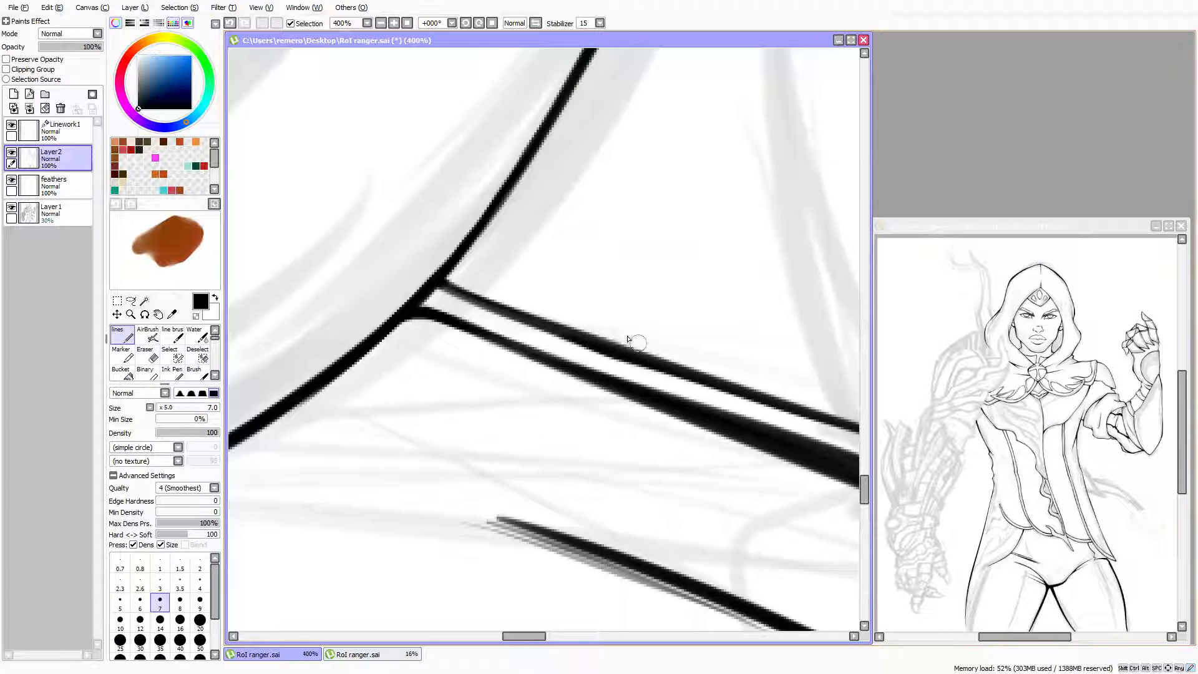
Switch to the Linework1 layer and pick the Curve tool for inking the thigh beneath the tunic's curved edge
{"action": "scroll", "coordinate": [412, 270], "scroll_direction": "down", "scroll_amount": 5}
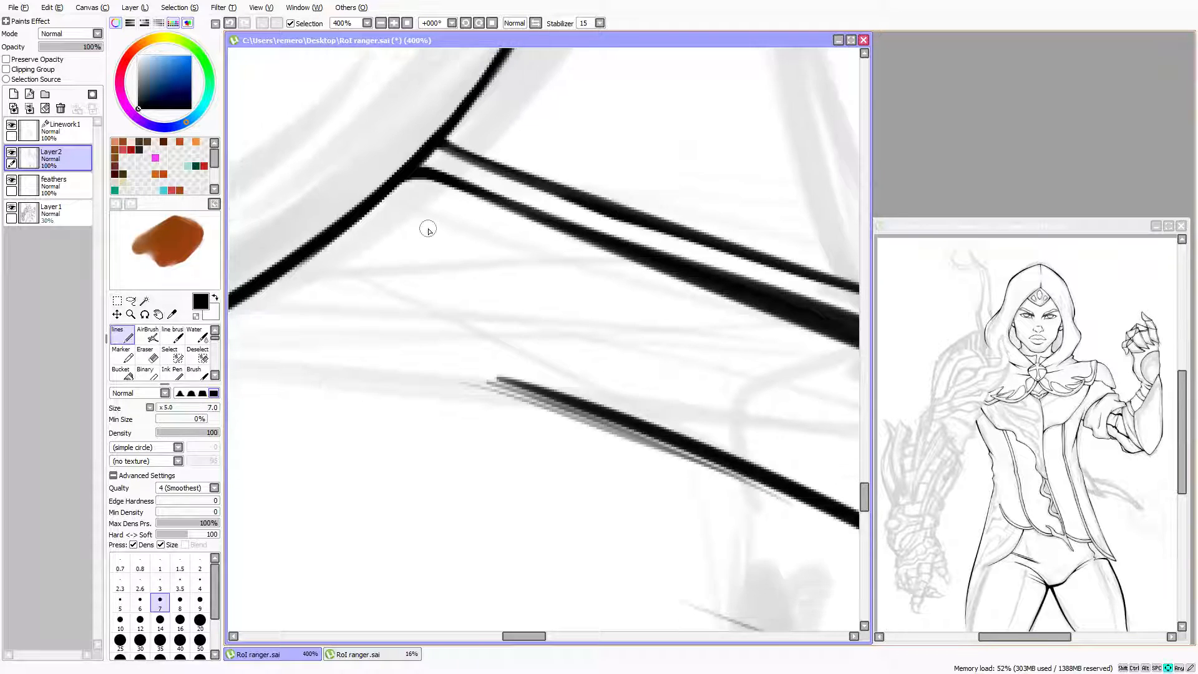
{"action": "scroll", "coordinate": [429, 229], "scroll_direction": "down", "scroll_amount": 5}
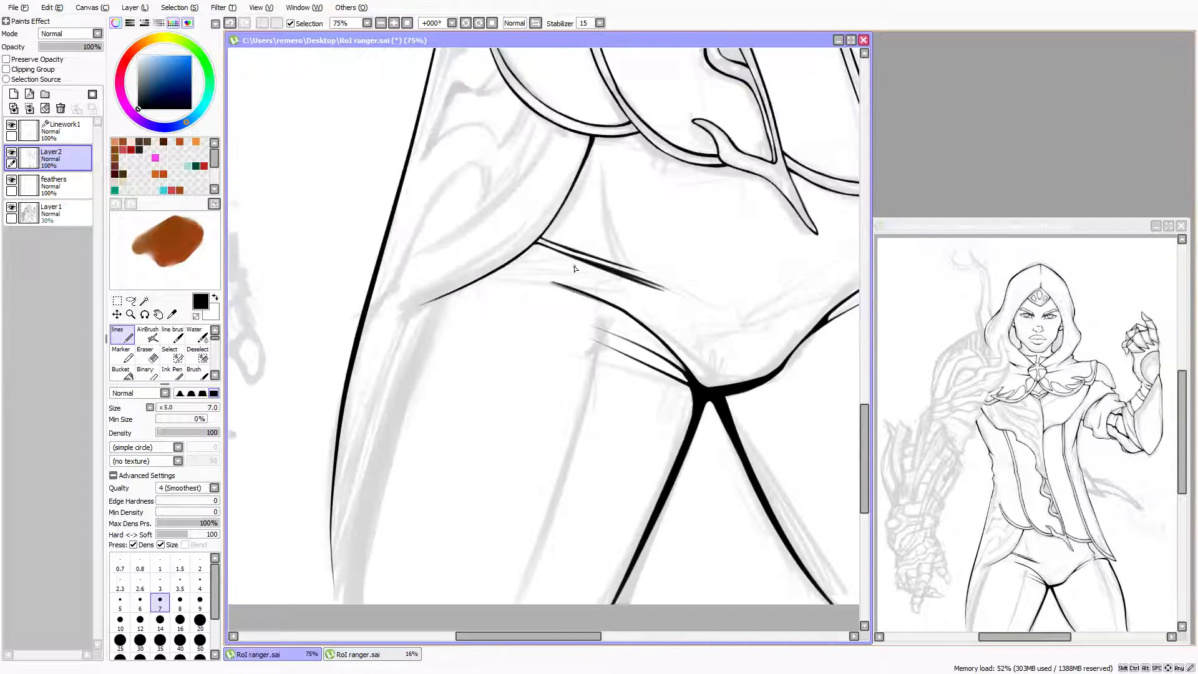
{"action": "scroll", "coordinate": [653, 303], "scroll_direction": "down", "scroll_amount": 3}
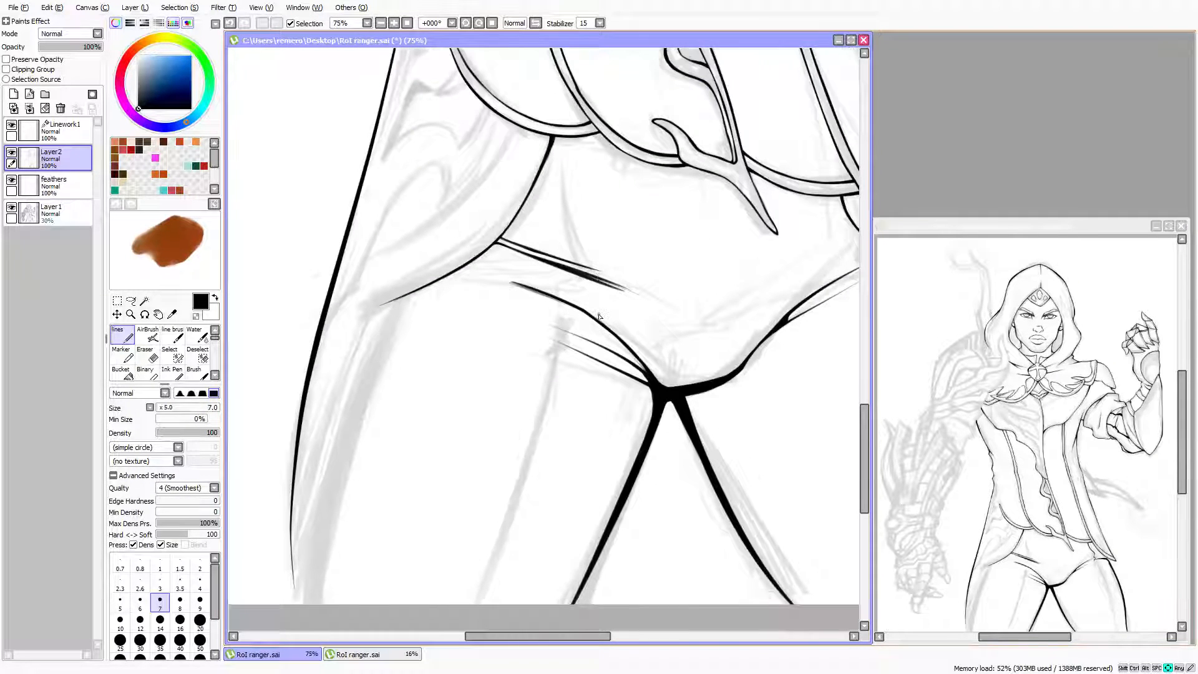
{"action": "key", "text": "Down"}
{"action": "key", "text": "Down"}
{"action": "key", "text": "Down"}
{"action": "key", "text": "Down"}
{"action": "key", "text": "Down"}
{"action": "key", "text": "Left"}
{"action": "key", "text": "Left"}
{"action": "key", "text": "Left"}
{"action": "key", "text": "Left"}
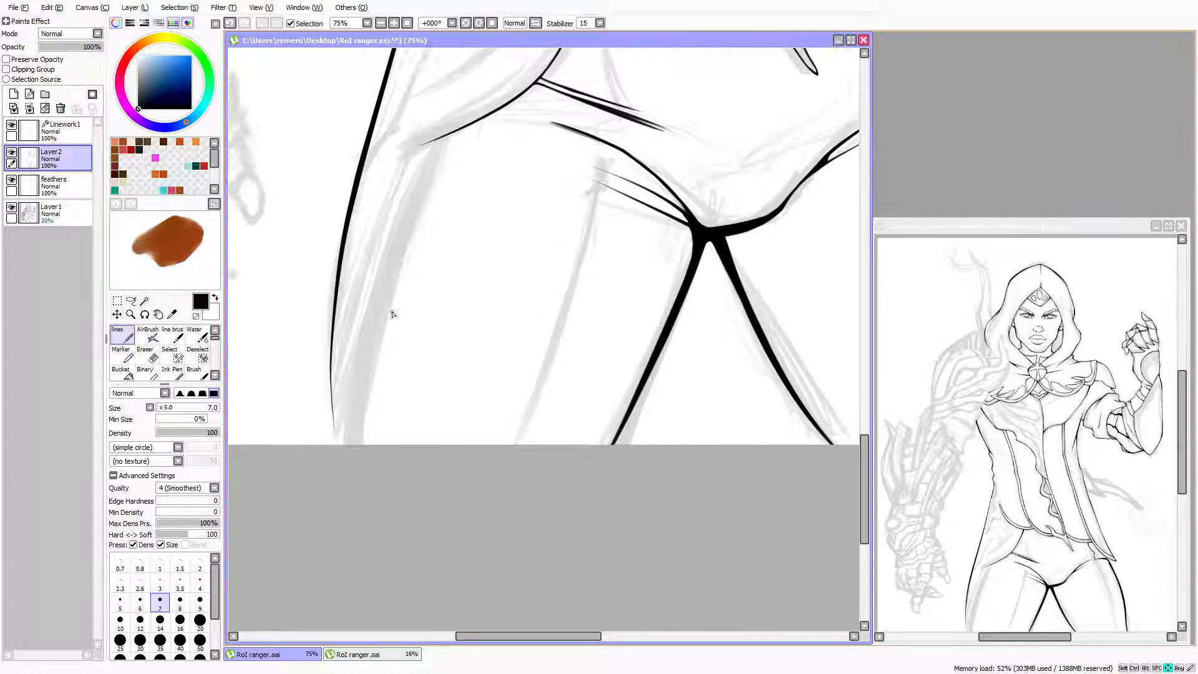
{"action": "key", "text": "Up"}
{"action": "scroll", "coordinate": [428, 252], "scroll_direction": "up", "scroll_amount": 4}
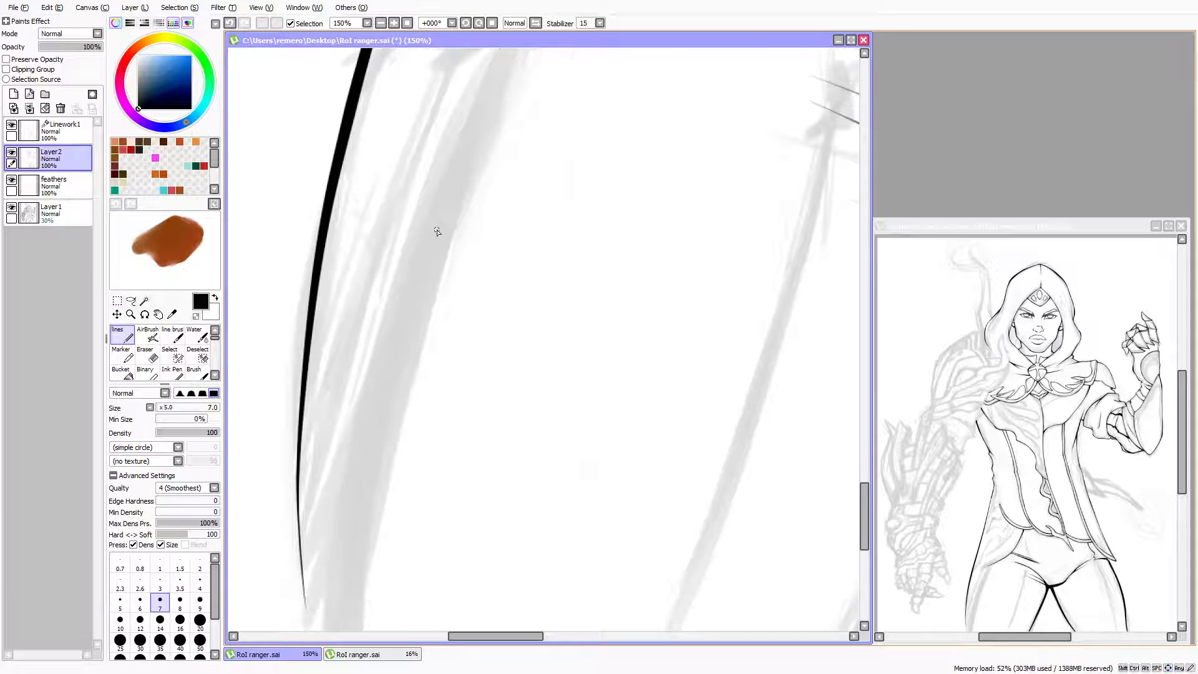
{"action": "scroll", "coordinate": [444, 227], "scroll_direction": "down", "scroll_amount": 2}
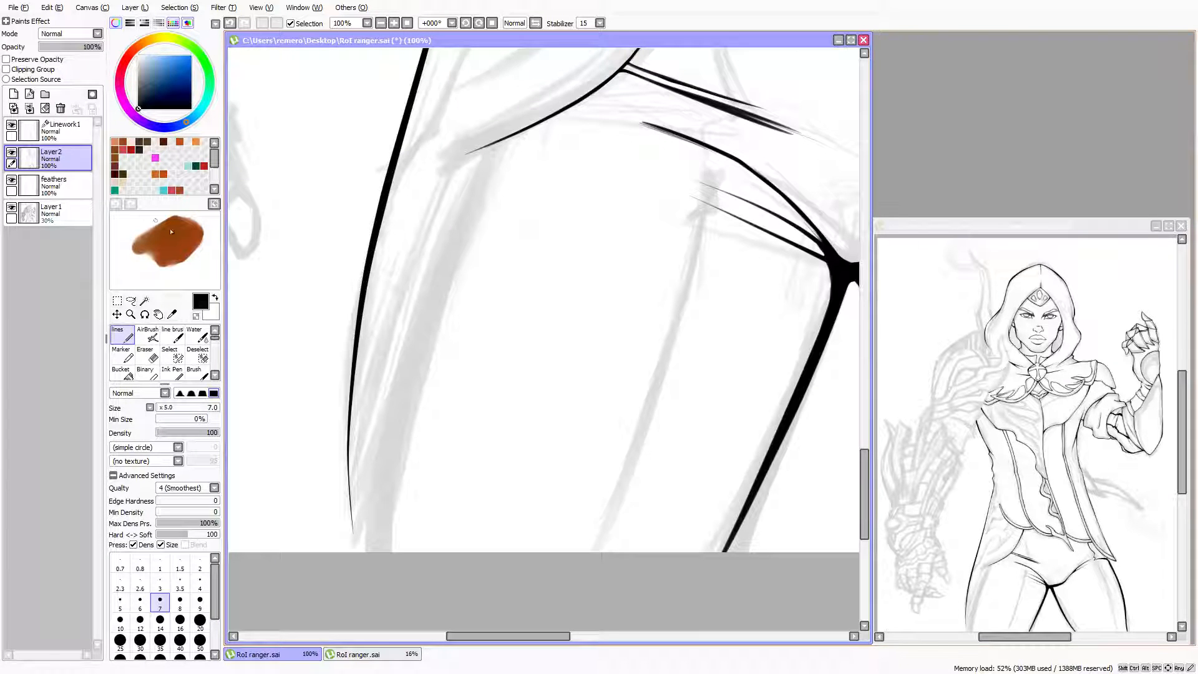
{"action": "left_click", "coordinate": [65, 131]}
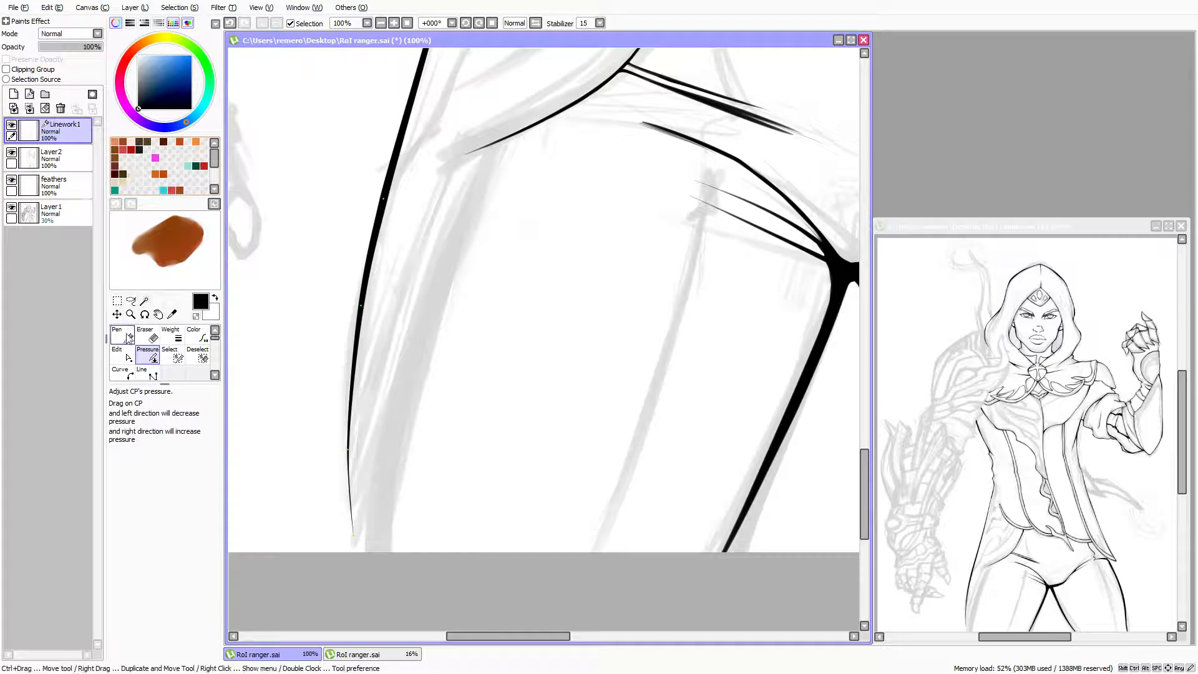
{"action": "left_click", "coordinate": [122, 373]}
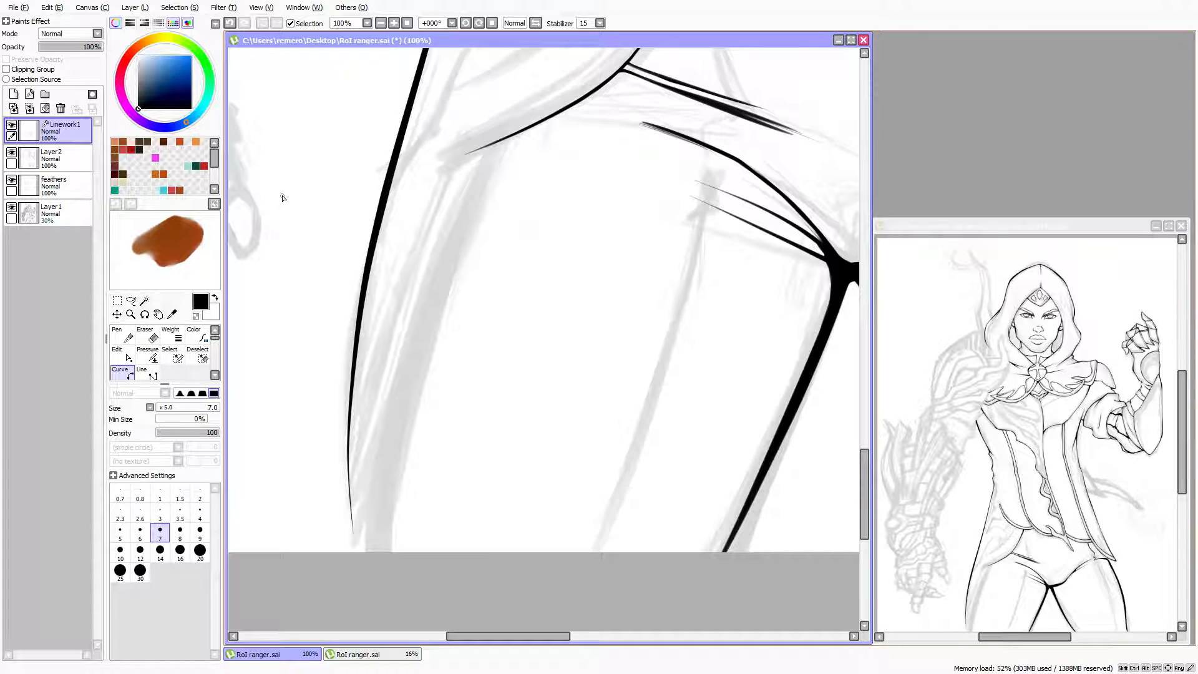
Draw a size 12 curve along the sketched thigh, from the tunic edge's outer end down to the canvas's lower border
{"action": "scroll", "coordinate": [395, 210], "scroll_direction": "down", "scroll_amount": 1}
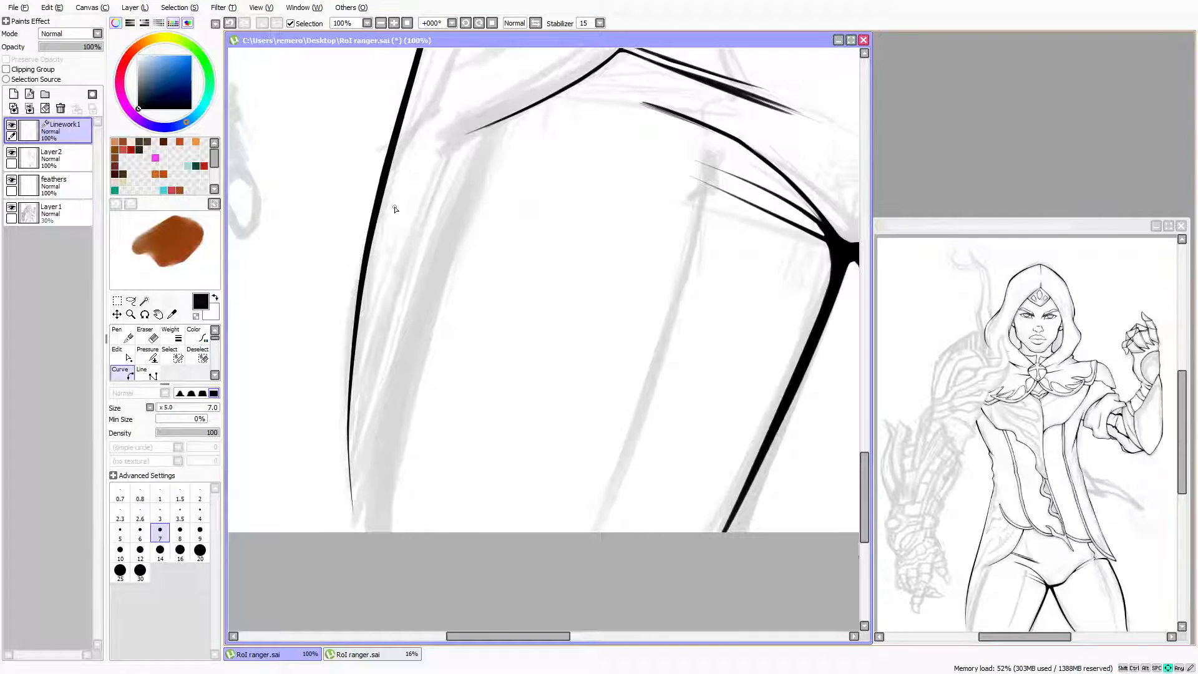
{"action": "scroll", "coordinate": [475, 180], "scroll_direction": "up", "scroll_amount": 1}
{"action": "key", "text": "Down"}
{"action": "key", "text": "Down"}
{"action": "key", "text": "Down"}
{"action": "key", "text": "Down"}
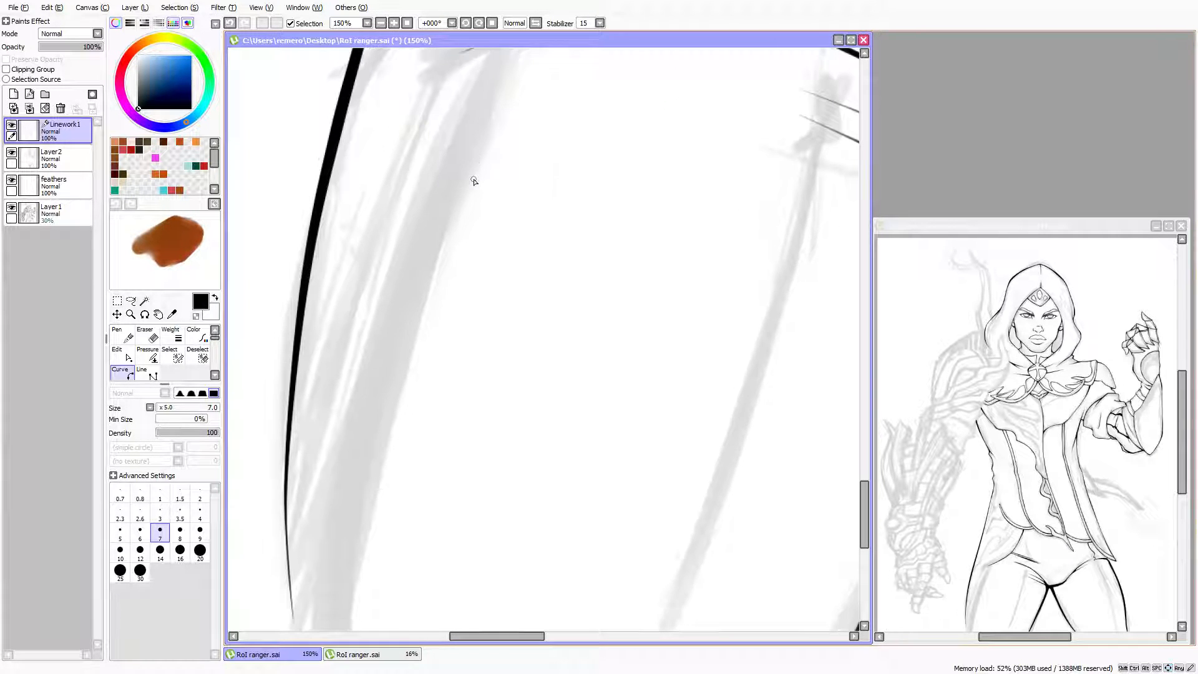
{"action": "scroll", "coordinate": [474, 181], "scroll_direction": "up", "scroll_amount": 3}
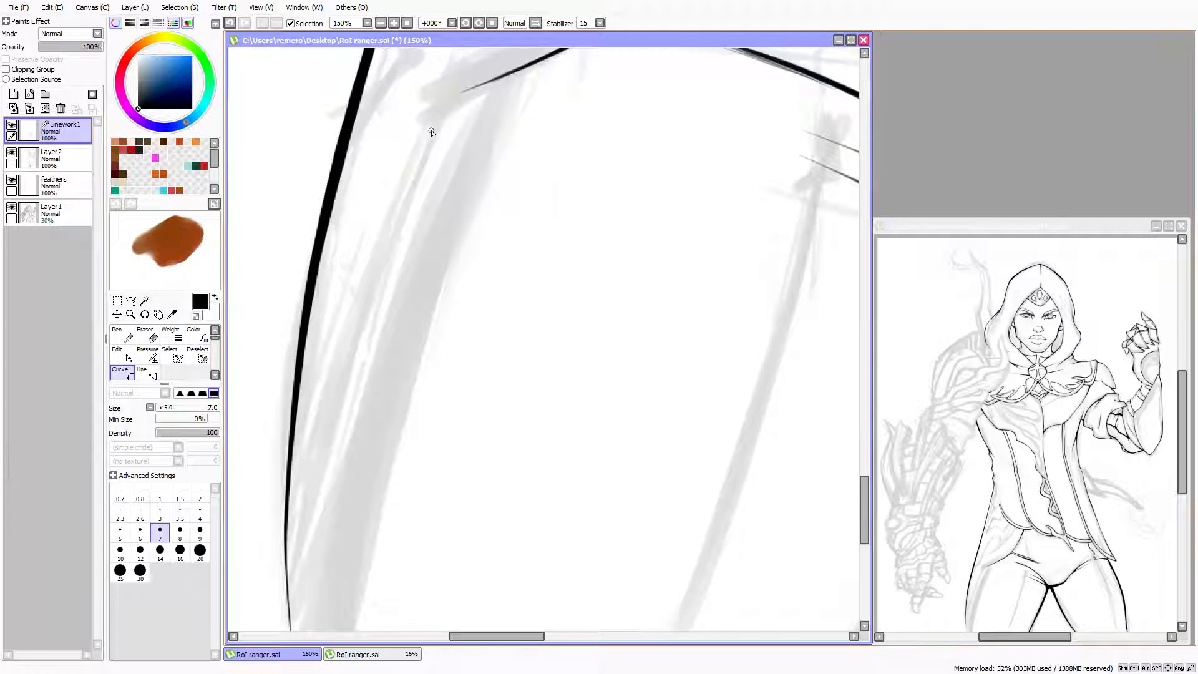
{"action": "key", "text": "bracketright"}
{"action": "key", "text": "bracketright"}
{"action": "key", "text": "bracketright"}
{"action": "key", "text": "bracketright"}
{"action": "left_click", "coordinate": [452, 103]}
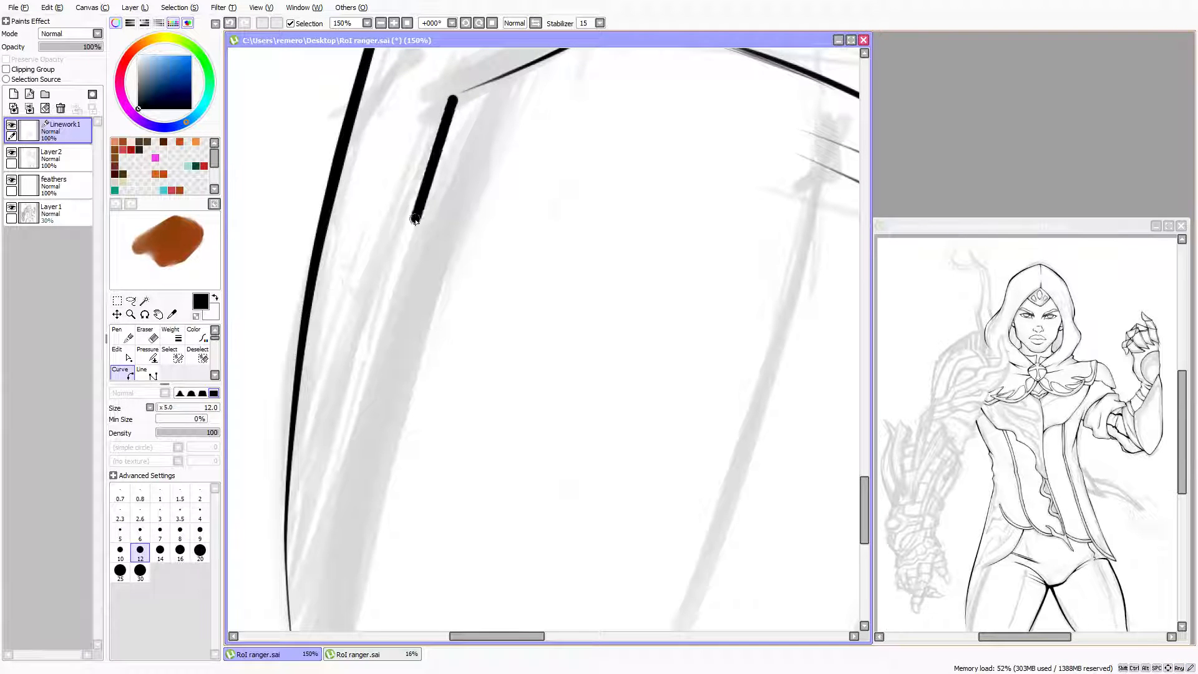
{"action": "key", "text": "Down"}
{"action": "key", "text": "Down"}
{"action": "key", "text": "Down"}
{"action": "key", "text": "Down"}
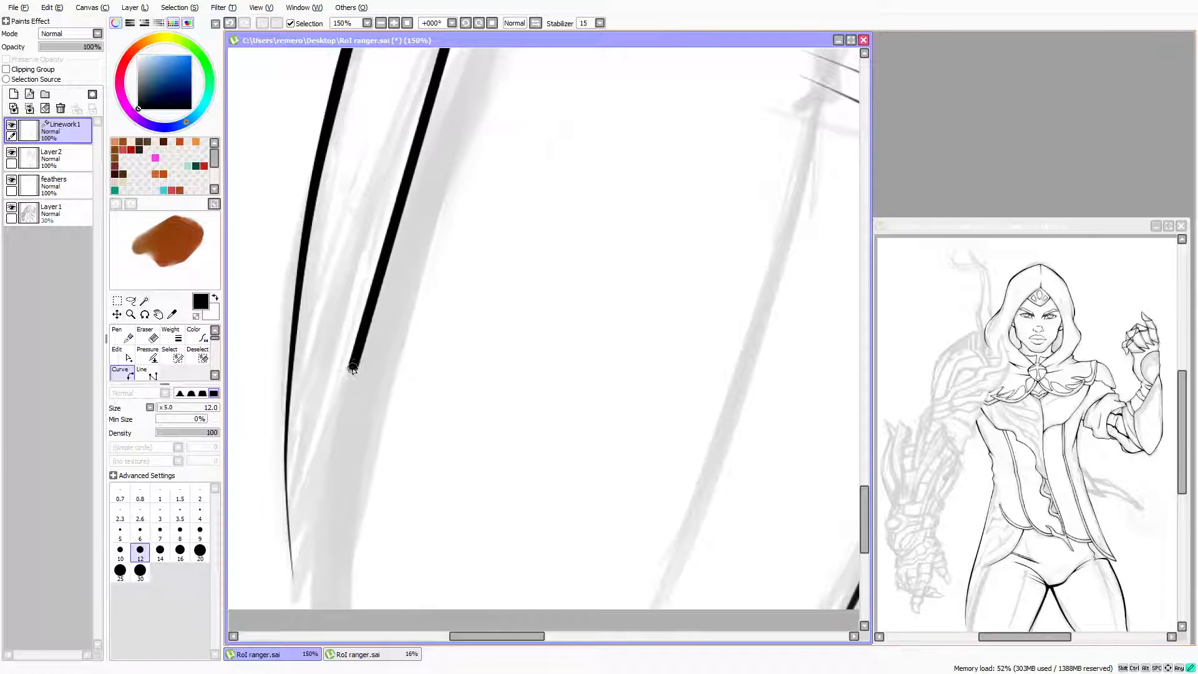
{"action": "left_click", "coordinate": [352, 369]}
{"action": "key", "text": "Down"}
{"action": "double_click", "coordinate": [315, 591]}
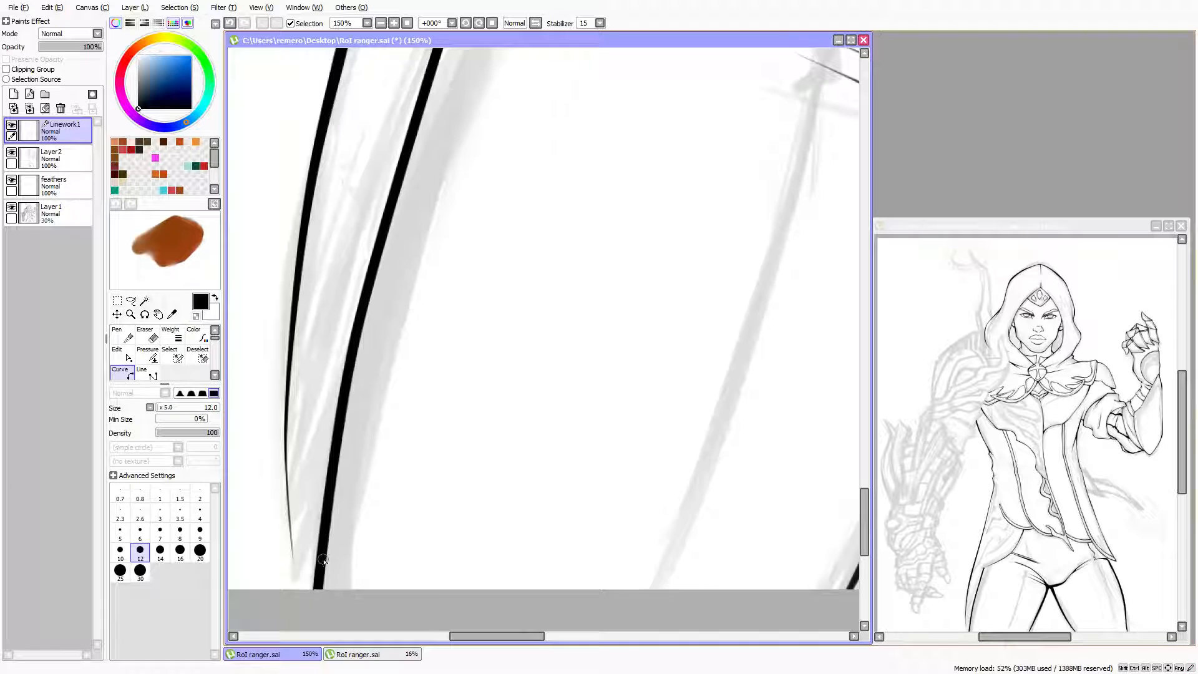
Bend the upper part of the new thigh curve slightly outward with a control point between its first two points
{"action": "key", "text": "Up"}
{"action": "key", "text": "Up"}
{"action": "key", "text": "Up"}
{"action": "key", "text": "Up"}
{"action": "key", "text": "Up"}
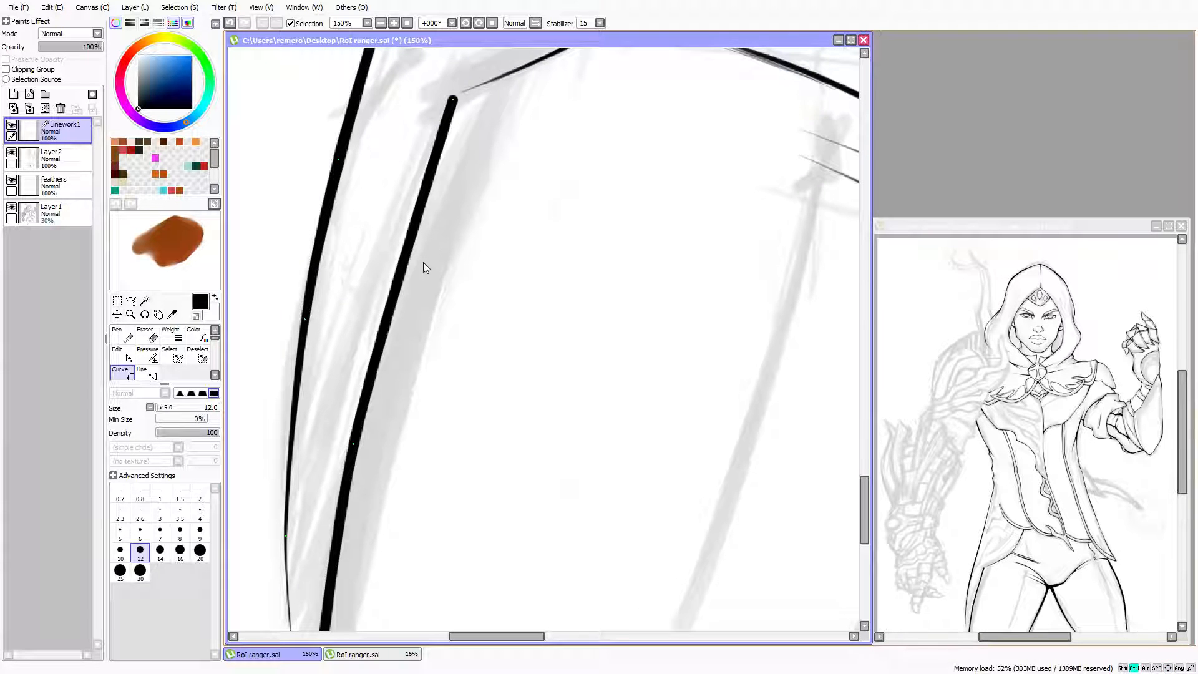
{"action": "left_click_drag", "start_coordinate": [410, 246], "coordinate": [403, 239]}
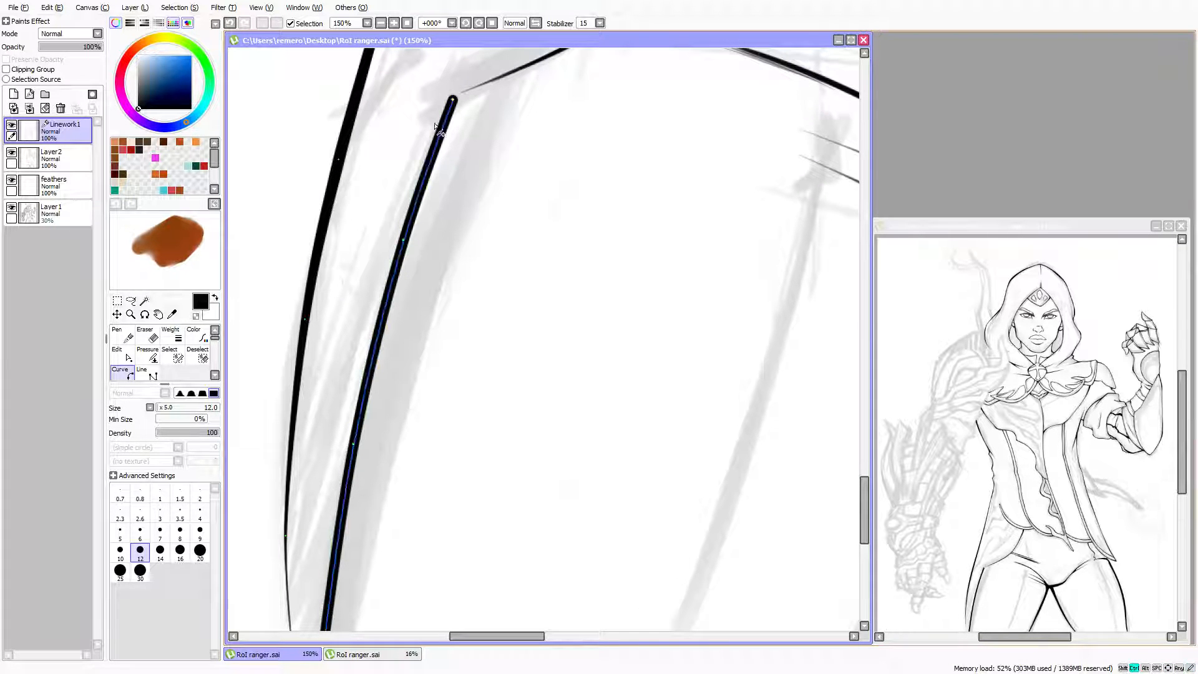
Reduce the pressure at the thigh curve's lower end point with the Pressure tool to taper the line
{"action": "left_click", "coordinate": [148, 354]}
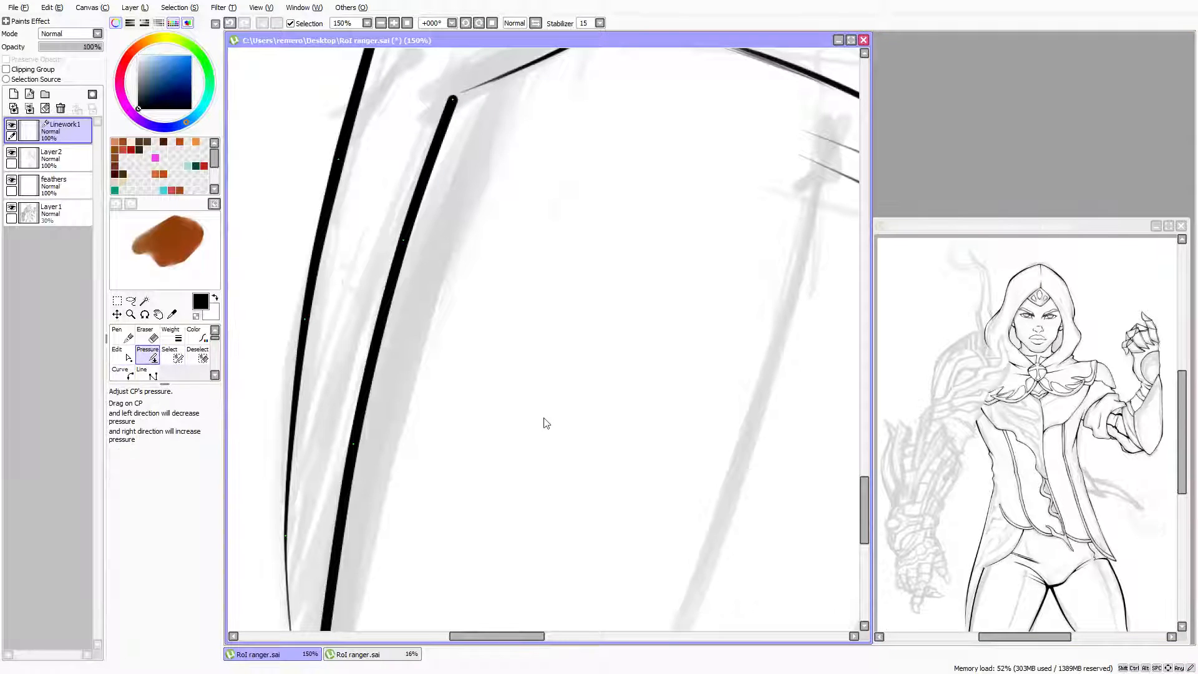
{"action": "key", "text": "Down"}
{"action": "key", "text": "Down"}
{"action": "key", "text": "Down"}
{"action": "key", "text": "Down"}
{"action": "scroll", "coordinate": [506, 483], "scroll_direction": "down", "scroll_amount": 1}
{"action": "scroll", "coordinate": [424, 548], "scroll_direction": "up", "scroll_amount": 1}
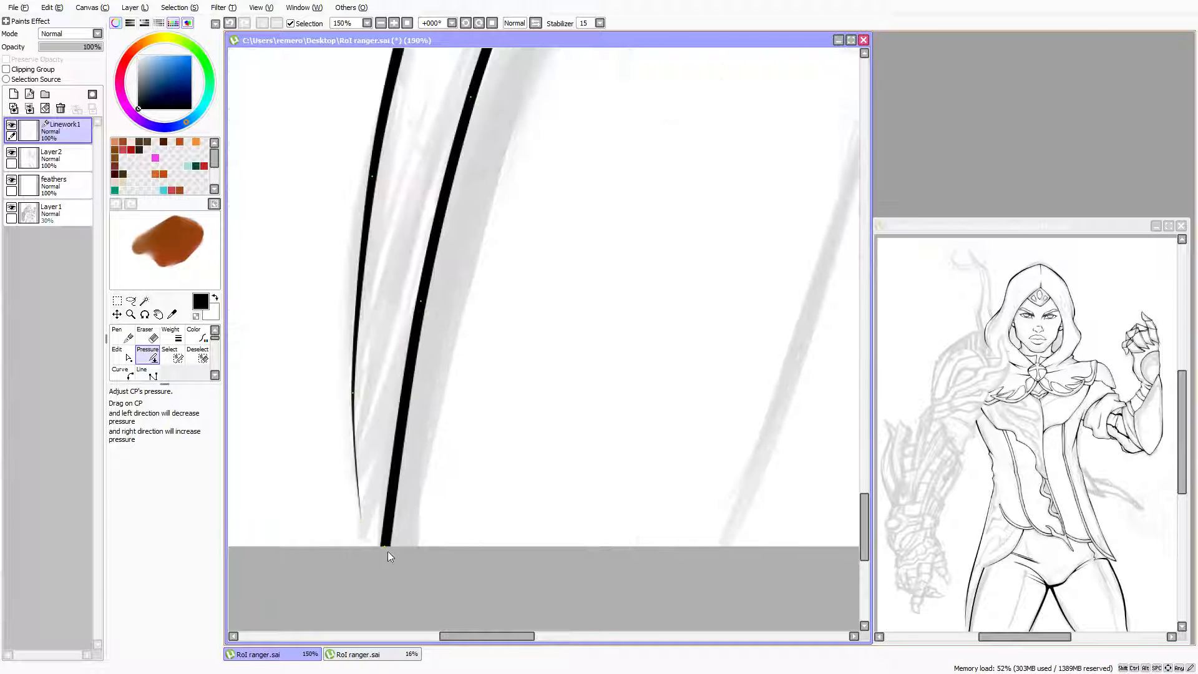
{"action": "mouse_move", "coordinate": [385, 548]}
{"action": "left_mouse_down"}
{"action": "mouse_move", "coordinate": [246, 535]}
{"action": "mouse_move", "coordinate": [314, 553]}
{"action": "left_mouse_up"}
Taper the thigh curve's upper end by lowering its pressure, and raise the pressure slightly at the control point below it
{"action": "key", "text": "Up"}
{"action": "key", "text": "Up"}
{"action": "key", "text": "Up"}
{"action": "key", "text": "Up"}
{"action": "key", "text": "Up"}
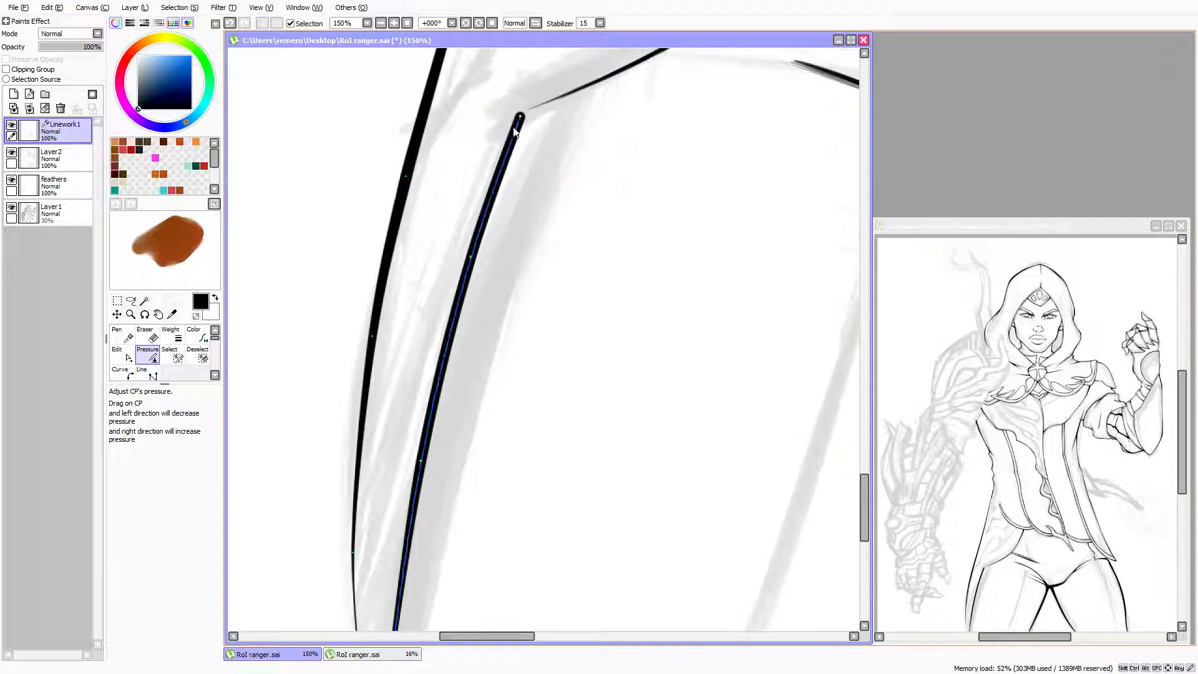
{"action": "mouse_move", "coordinate": [521, 157]}
{"action": "left_mouse_down"}
{"action": "mouse_move", "coordinate": [444, 161]}
{"action": "mouse_move", "coordinate": [460, 161]}
{"action": "left_mouse_up"}
{"action": "scroll", "coordinate": [518, 237], "scroll_direction": "down", "scroll_amount": 1}
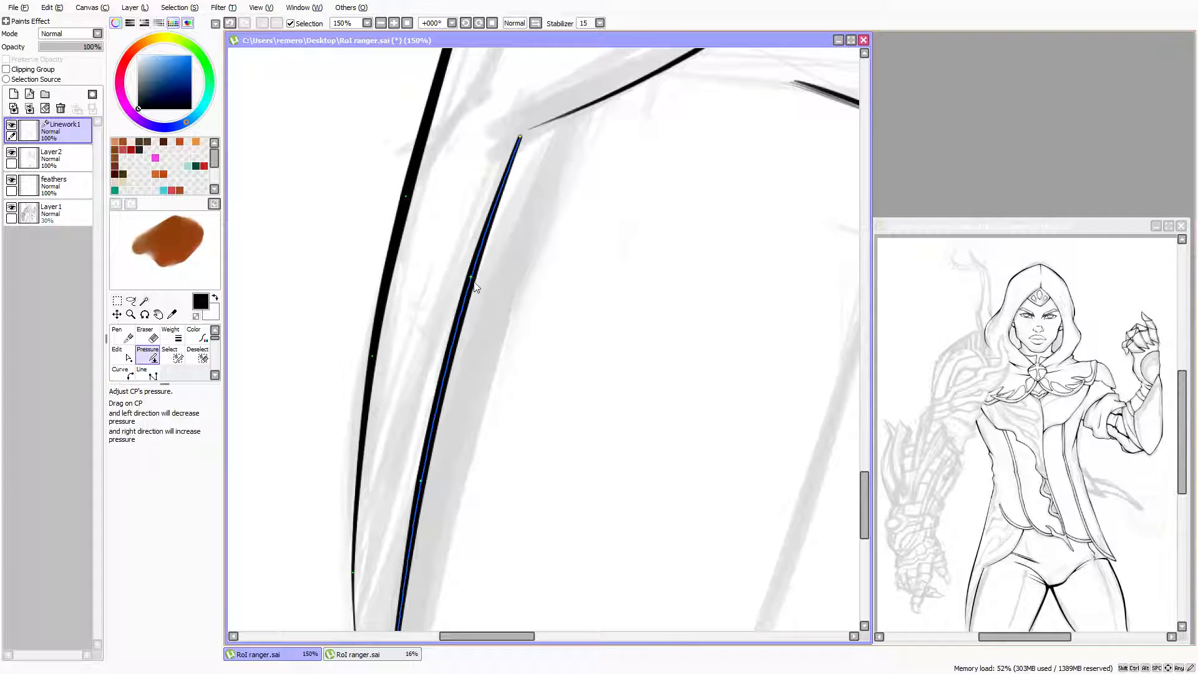
{"action": "mouse_move", "coordinate": [481, 291]}
{"action": "left_mouse_down"}
{"action": "mouse_move", "coordinate": [508, 287]}
{"action": "mouse_move", "coordinate": [490, 278]}
{"action": "left_mouse_up"}
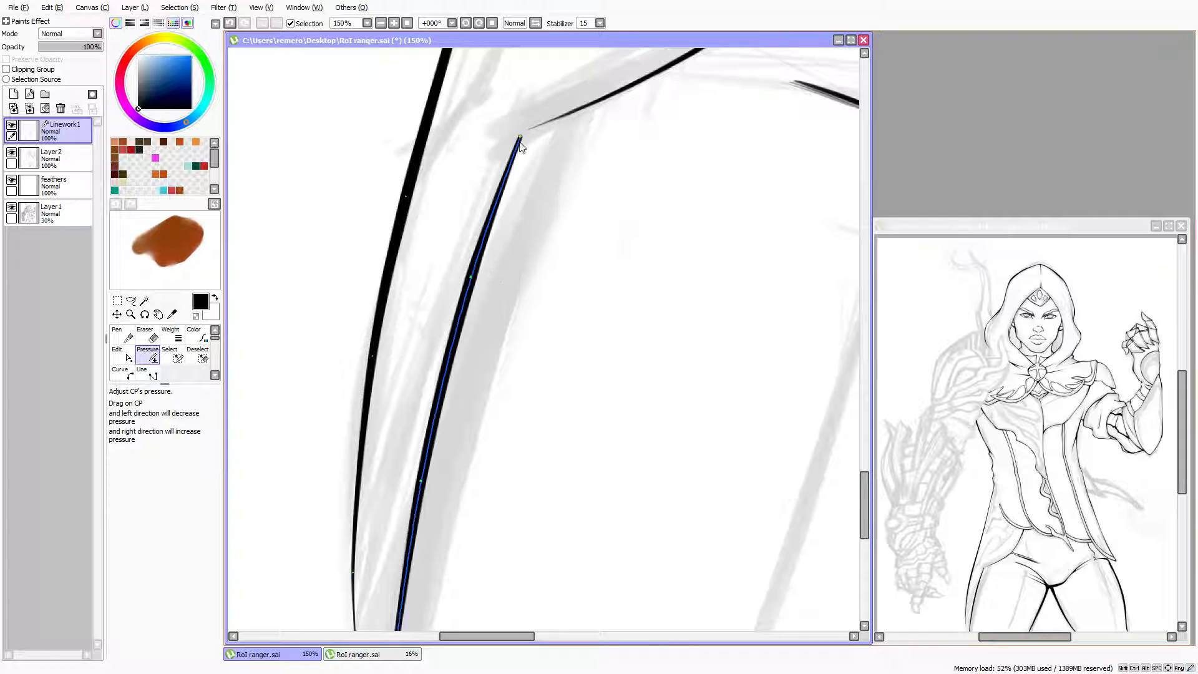
On Layer2, extend the tunic's curved edge past the top of the thigh curve with the lines brush at size 9
{"action": "key", "text": "Up"}
{"action": "key", "text": "Up"}
{"action": "key", "text": "Up"}
{"action": "key", "text": "Right"}
{"action": "key", "text": "Up"}
{"action": "key", "text": "Right"}
{"action": "scroll", "coordinate": [541, 193], "scroll_direction": "up", "scroll_amount": 1}
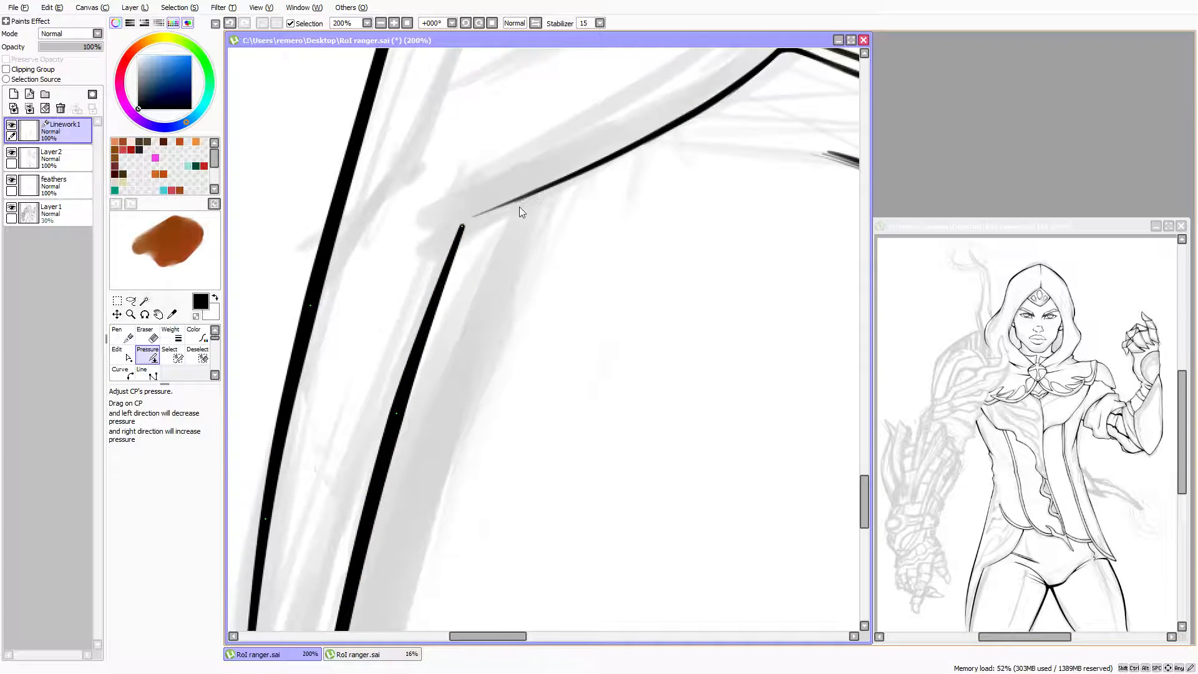
{"action": "key", "text": "Up"}
{"action": "scroll", "coordinate": [517, 211], "scroll_direction": "up", "scroll_amount": 1}
{"action": "key", "text": "Down"}
{"action": "key", "text": "Left"}
{"action": "key", "text": "Left"}
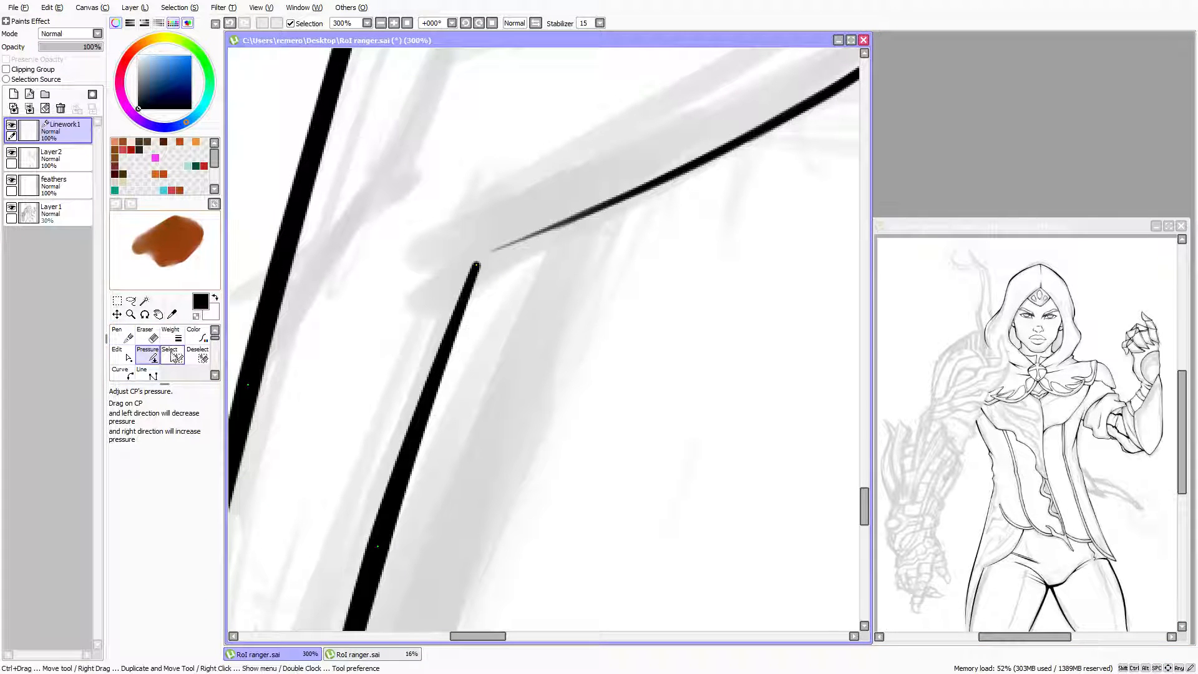
{"action": "left_click", "coordinate": [56, 157]}
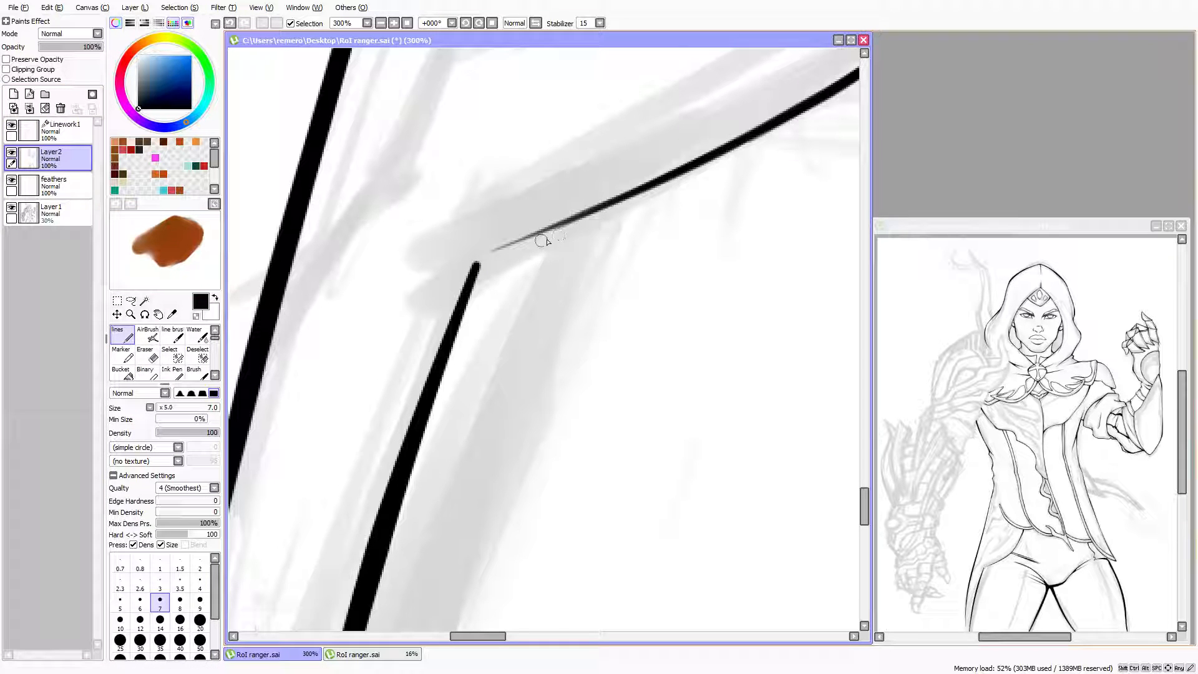
{"action": "key", "text": "bracketright"}
{"action": "key", "text": "bracketright"}
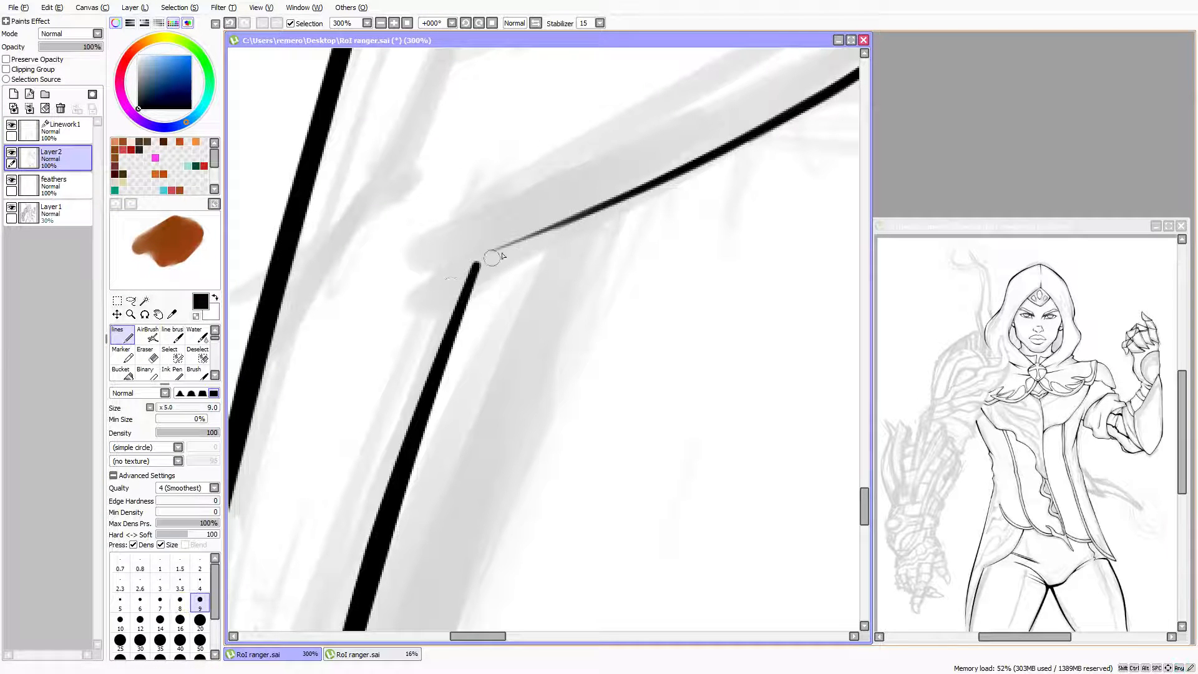
{"action": "mouse_move", "coordinate": [422, 298]}
{"action": "left_mouse_down"}
{"action": "mouse_move", "coordinate": [579, 218]}
{"action": "mouse_move", "coordinate": [569, 221]}
{"action": "left_mouse_up"}
{"action": "left_click_drag", "start_coordinate": [453, 276], "coordinate": [631, 202]}
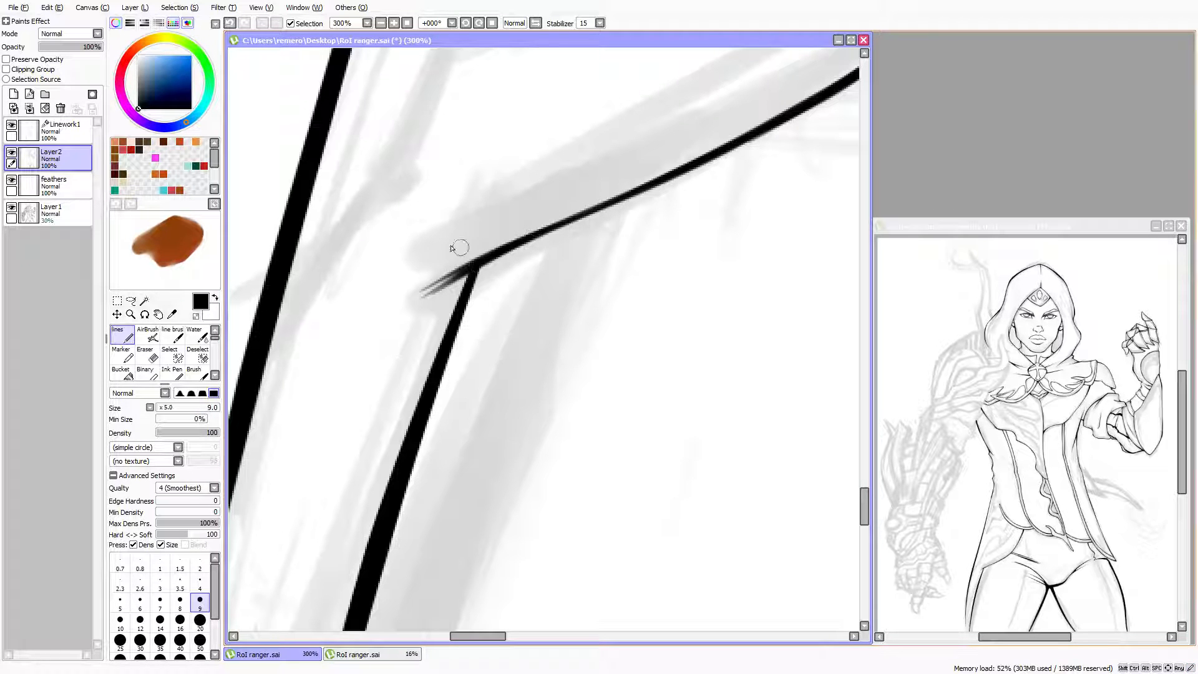
Erase the stray parallel lines beneath the upper hip line and taper its outer end with the Eraser at size 9
{"action": "scroll", "coordinate": [272, 214], "scroll_direction": "down", "scroll_amount": 5}
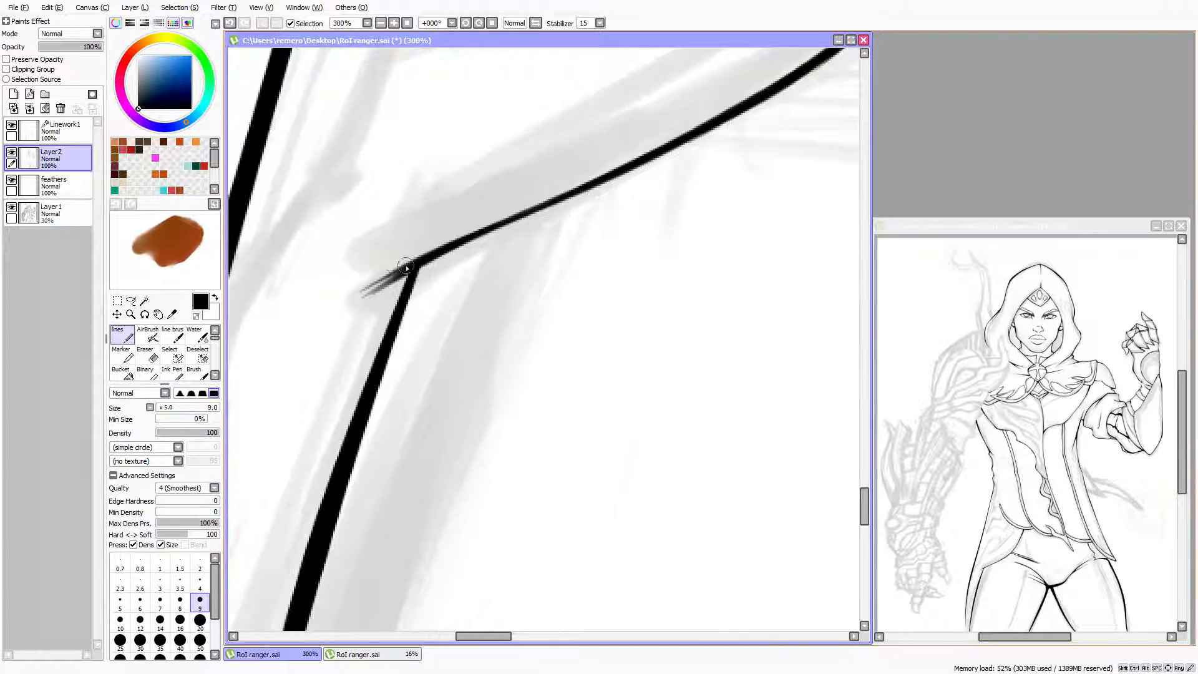
{"action": "scroll", "coordinate": [483, 254], "scroll_direction": "up", "scroll_amount": 6}
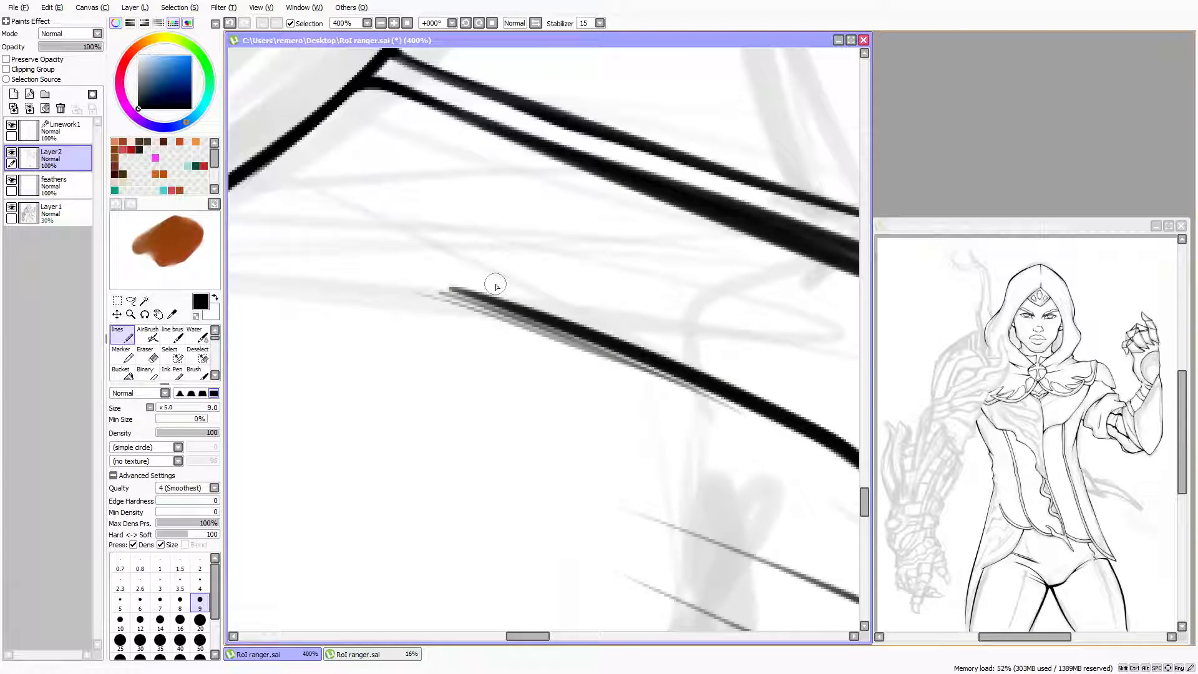
{"action": "left_click", "coordinate": [148, 354]}
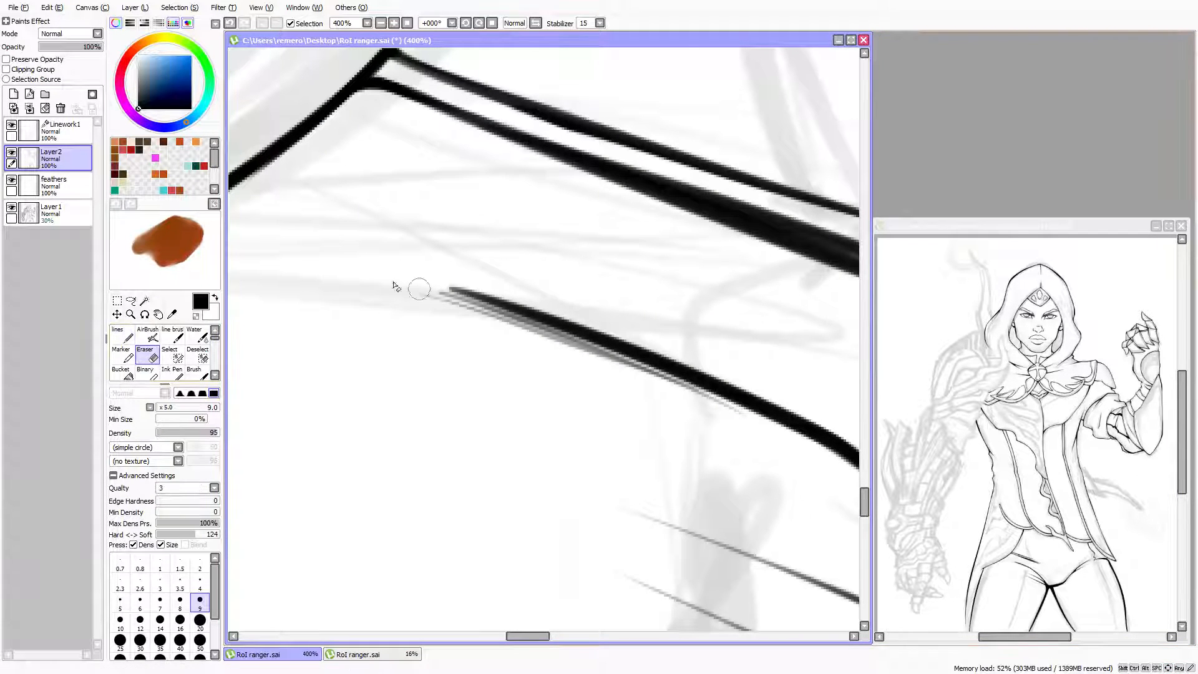
{"action": "left_click_drag", "start_coordinate": [437, 299], "coordinate": [724, 409]}
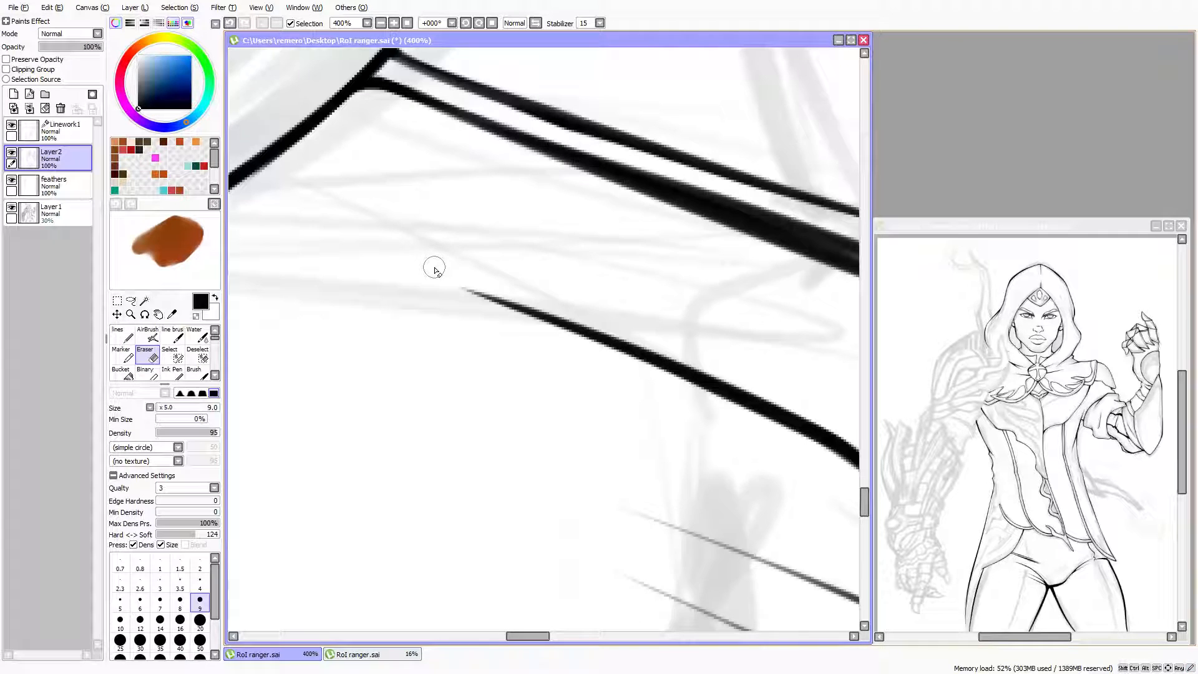
{"action": "scroll", "coordinate": [435, 269], "scroll_direction": "down", "scroll_amount": 3}
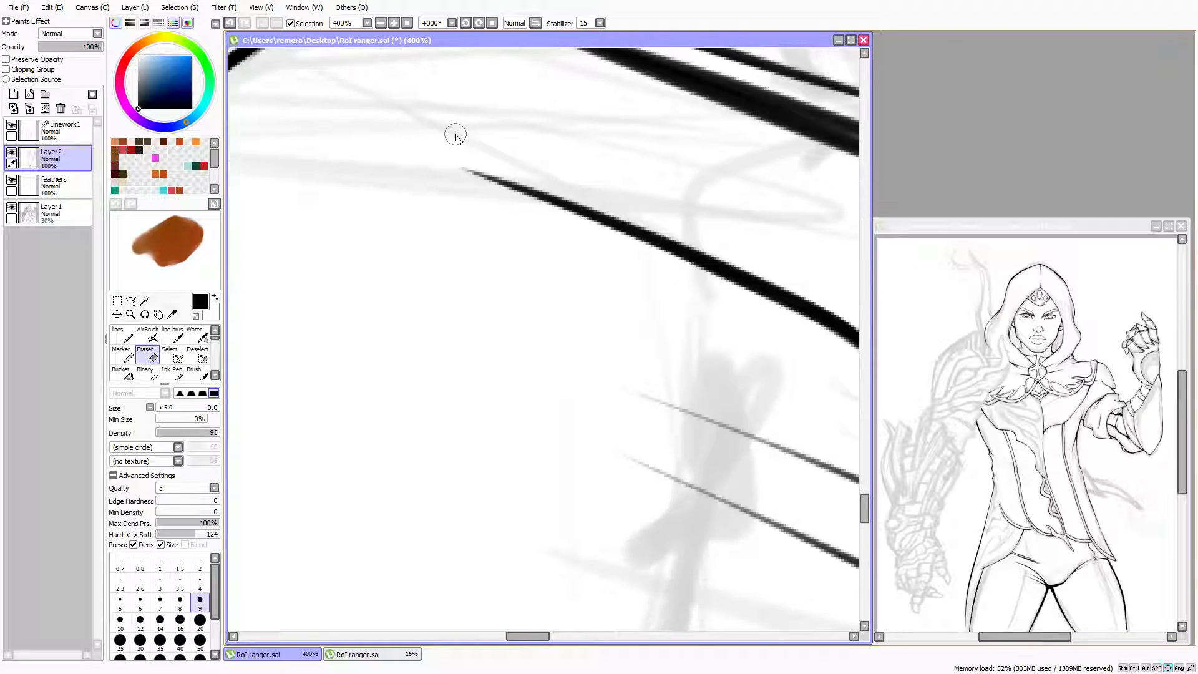
Thicken the bend of the upper crease line above the crotch with the lines brush at size 9
{"action": "scroll", "coordinate": [551, 198], "scroll_direction": "up", "scroll_amount": 4}
{"action": "scroll", "coordinate": [548, 282], "scroll_direction": "down", "scroll_amount": 1}
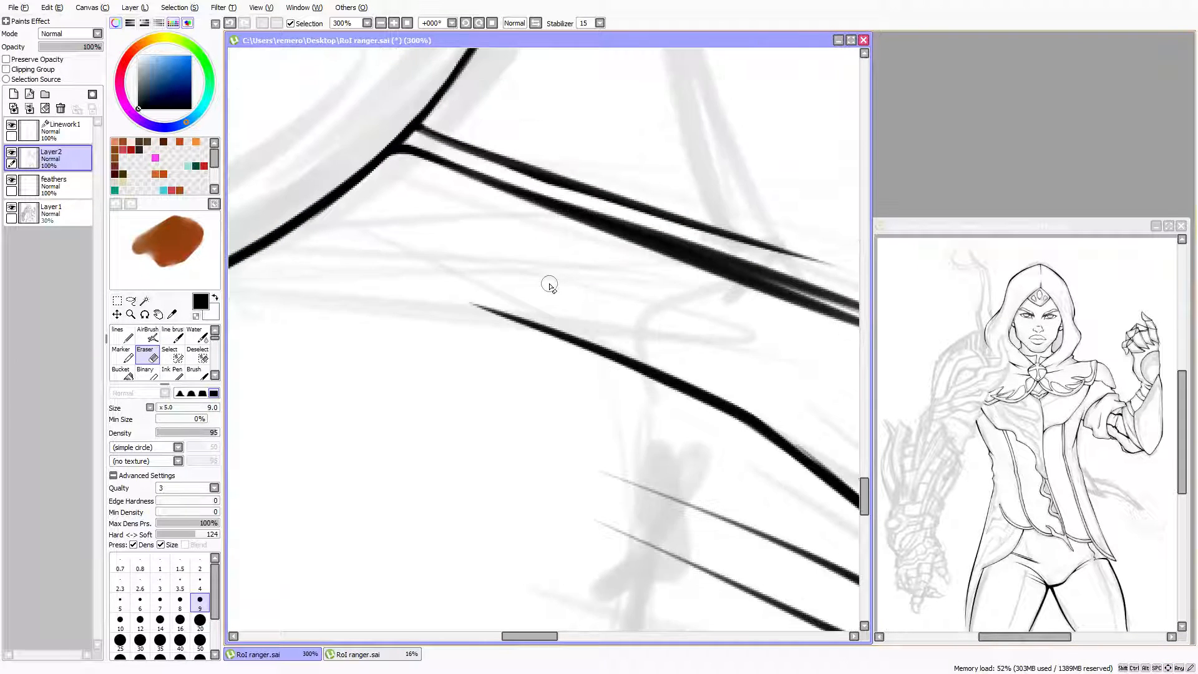
{"action": "scroll", "coordinate": [552, 290], "scroll_direction": "down", "scroll_amount": 2}
{"action": "key", "text": "Right"}
{"action": "key", "text": "Right"}
{"action": "key", "text": "Right"}
{"action": "key", "text": "Right"}
{"action": "key", "text": "Right"}
{"action": "scroll", "coordinate": [656, 402], "scroll_direction": "up", "scroll_amount": 1}
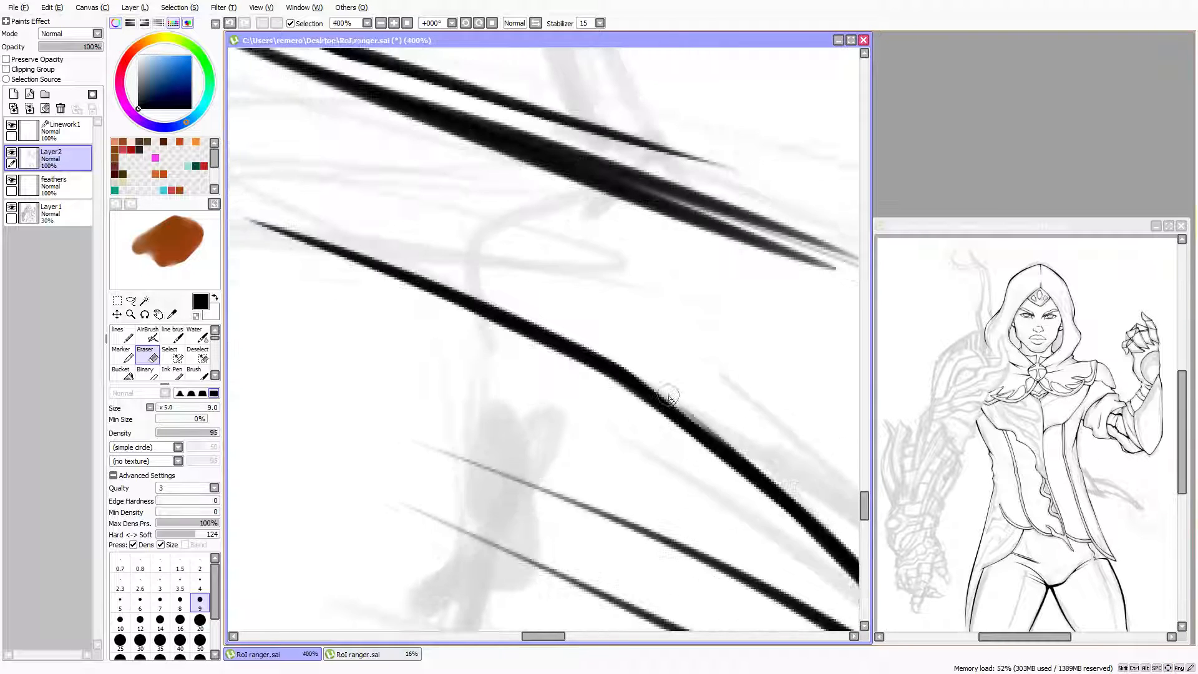
{"action": "key", "text": "Right"}
{"action": "key", "text": "Right"}
{"action": "key", "text": "Right"}
{"action": "key", "text": "Right"}
{"action": "key", "text": "Right"}
{"action": "key", "text": "Right"}
{"action": "key", "text": "Right"}
{"action": "key", "text": "Right"}
{"action": "key", "text": "Down"}
{"action": "key", "text": "Down"}
{"action": "key", "text": "Down"}
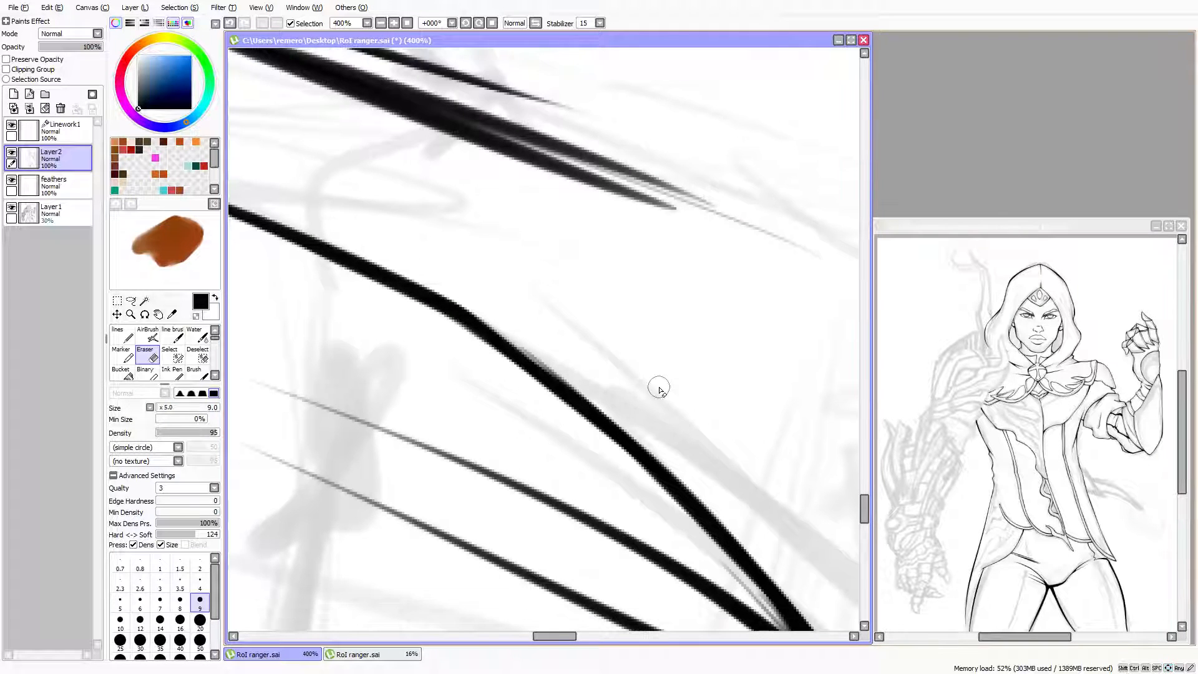
{"action": "left_click", "coordinate": [122, 335]}
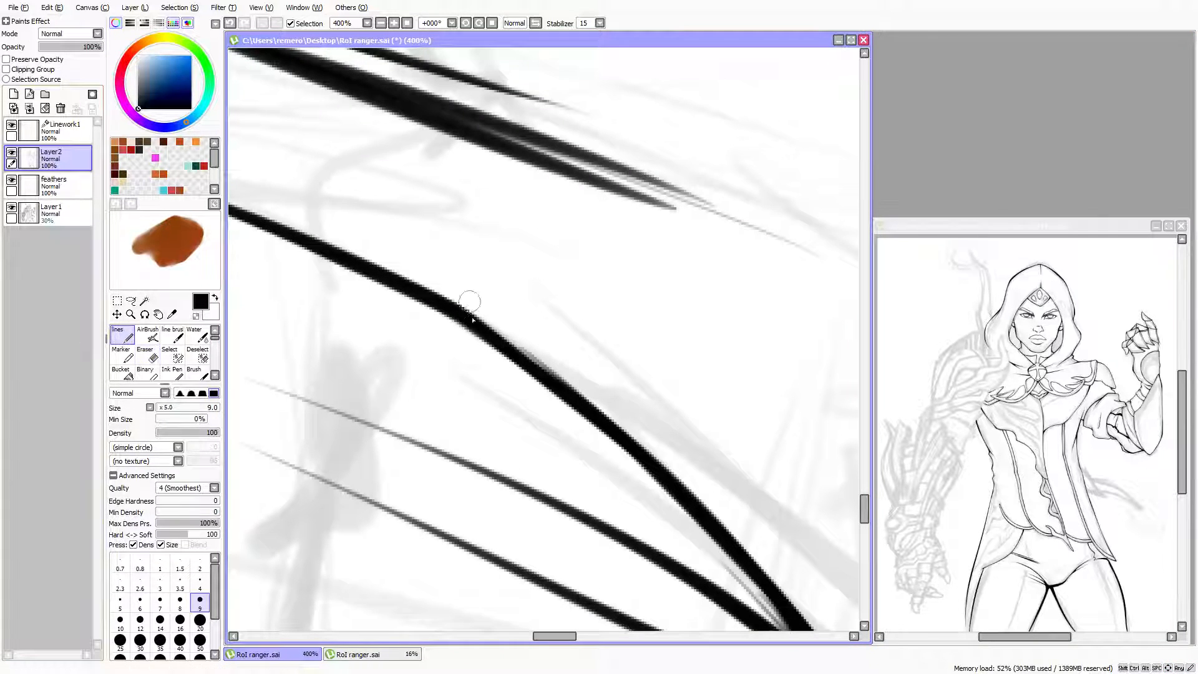
{"action": "left_click_drag", "start_coordinate": [454, 312], "coordinate": [629, 417]}
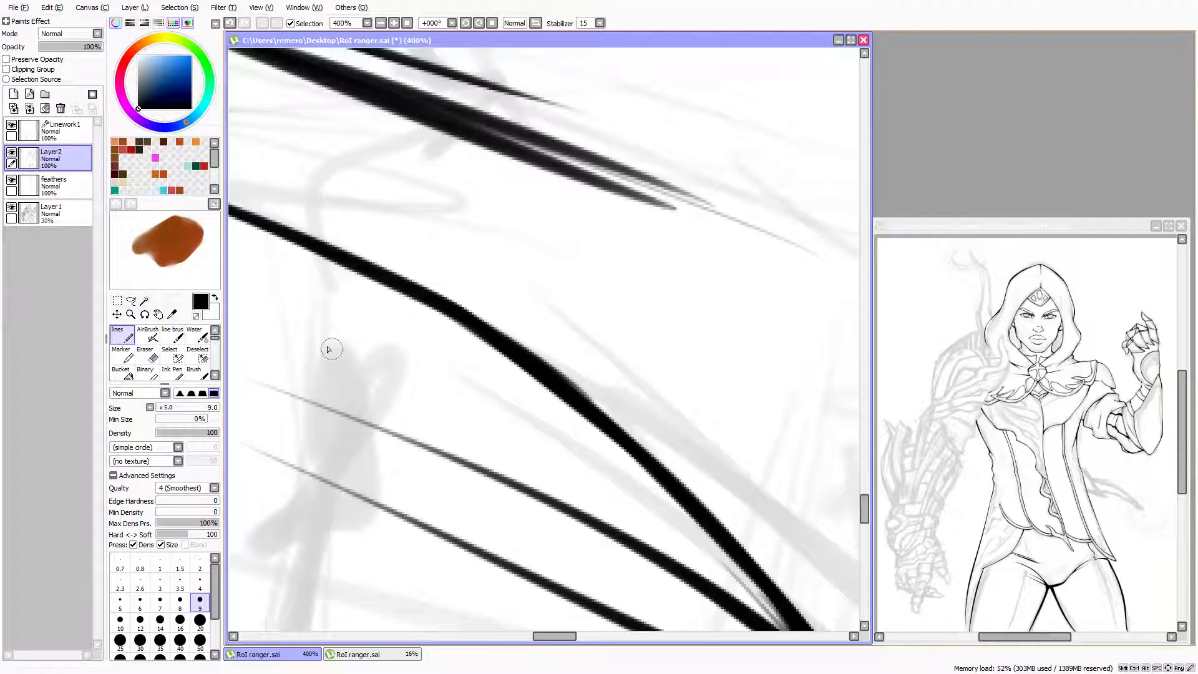
Extend the outer end of the middle crease line with the lines brush at size 9 and taper its tip with the Eraser
{"action": "scroll", "coordinate": [330, 350], "scroll_direction": "left", "scroll_amount": 6}
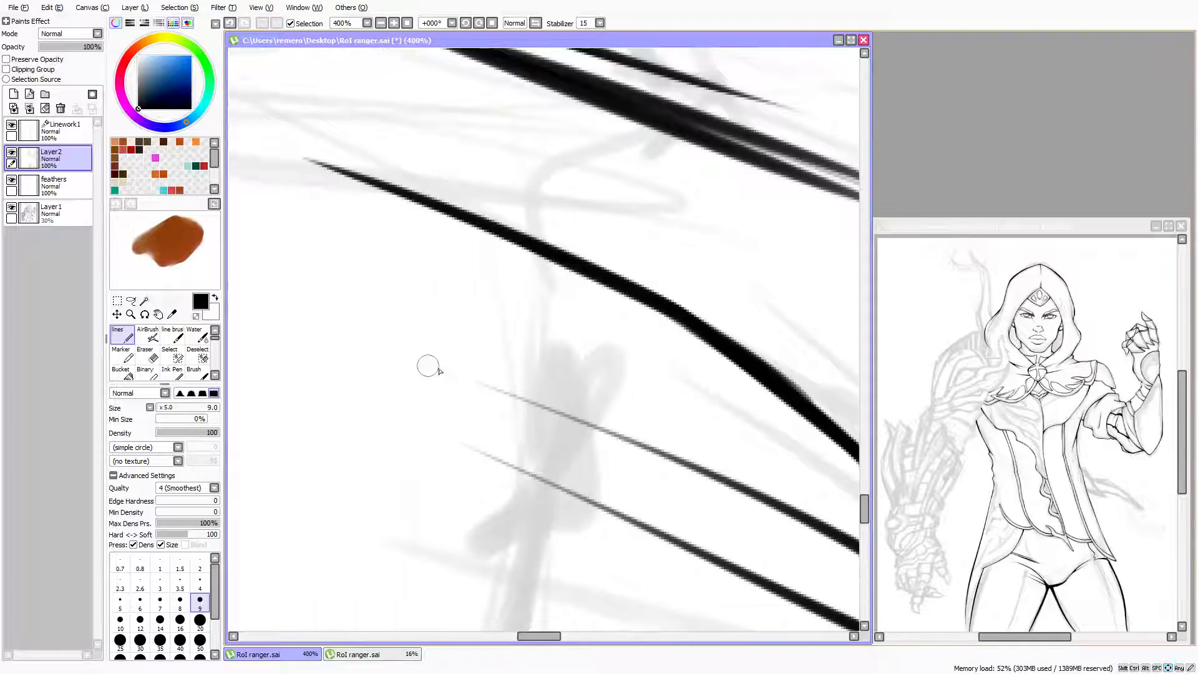
{"action": "scroll", "coordinate": [439, 371], "scroll_direction": "left", "scroll_amount": 1}
{"action": "left_click_drag", "start_coordinate": [426, 355], "coordinate": [556, 398]}
{"action": "left_click_drag", "start_coordinate": [367, 339], "coordinate": [647, 431]}
{"action": "left_click_drag", "start_coordinate": [382, 345], "coordinate": [734, 468]}
{"action": "key", "text": "Left"}
{"action": "key", "text": "Left"}
{"action": "key", "text": "Left"}
{"action": "left_click", "coordinate": [148, 356]}
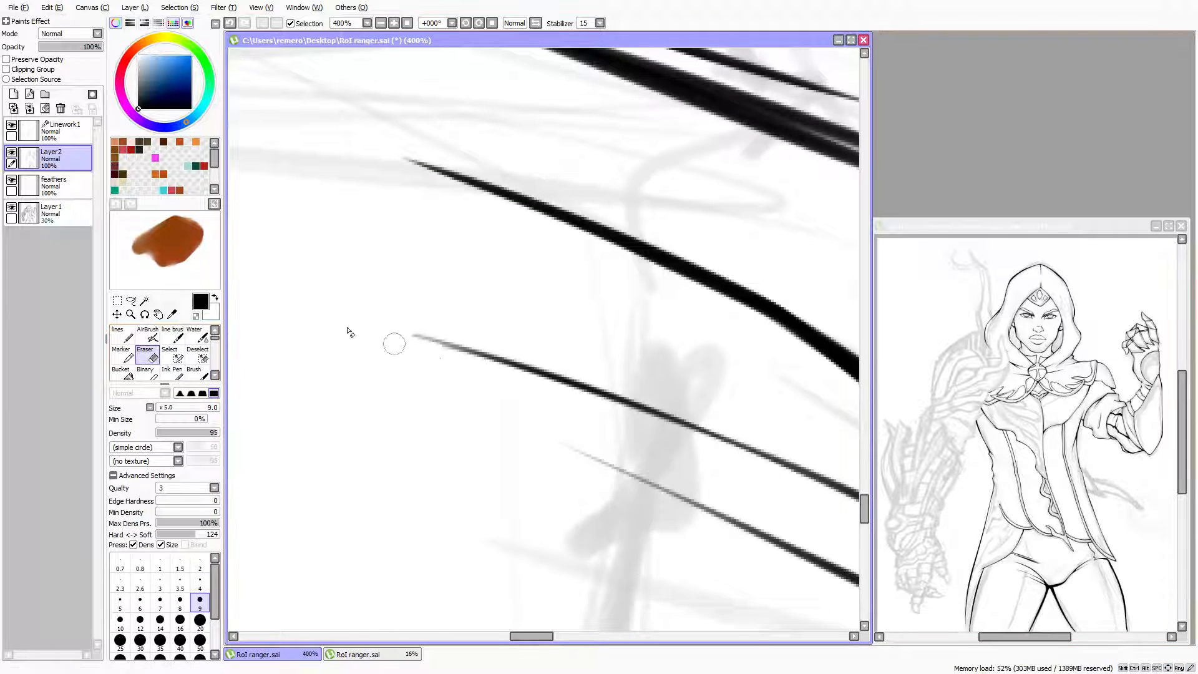
{"action": "mouse_move", "coordinate": [394, 342]}
{"action": "left_mouse_down"}
{"action": "mouse_move", "coordinate": [444, 348]}
{"action": "mouse_move", "coordinate": [641, 444]}
{"action": "left_mouse_up"}
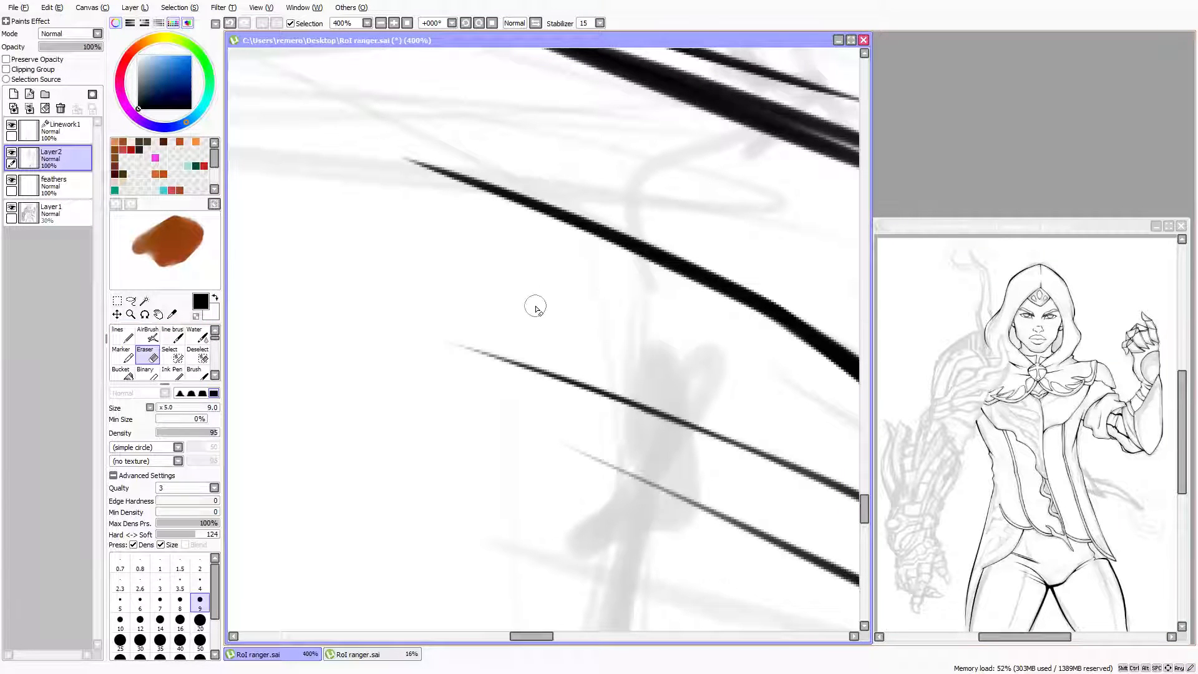
Erase the upper crease line down to a short tapered stub near the crotch junction, raising the Eraser size to 12
{"action": "scroll", "coordinate": [538, 311], "scroll_direction": "down", "scroll_amount": 3}
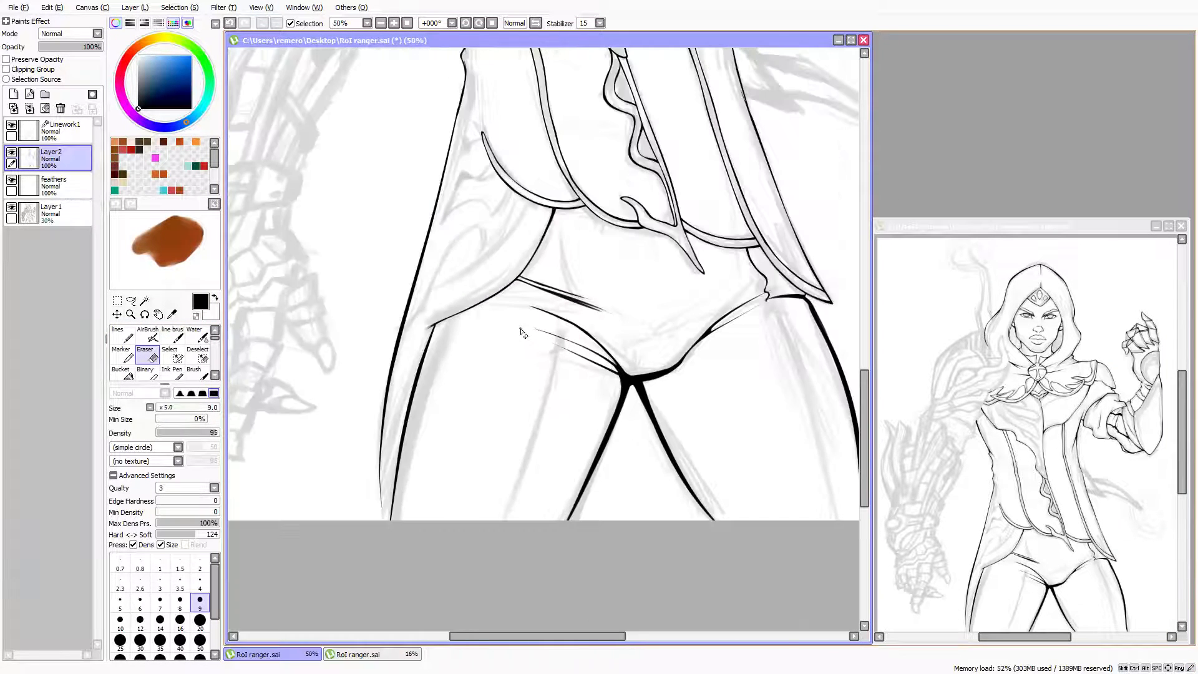
{"action": "scroll", "coordinate": [523, 325], "scroll_direction": "up", "scroll_amount": 4}
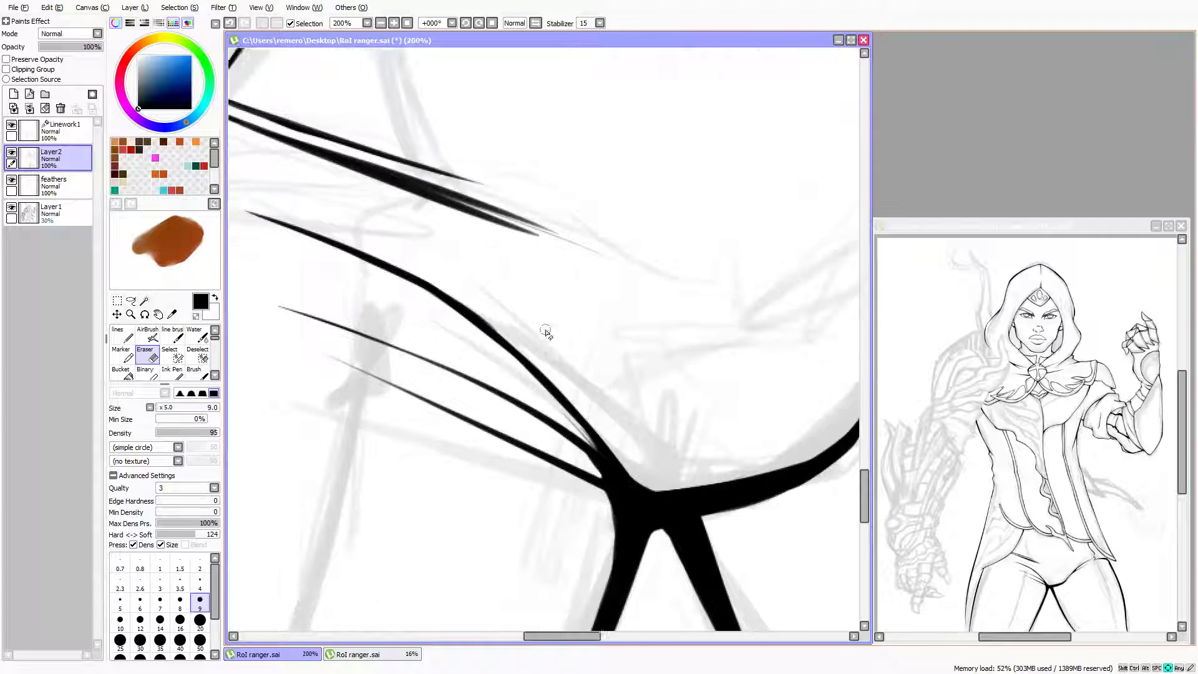
{"action": "key", "text": "Left"}
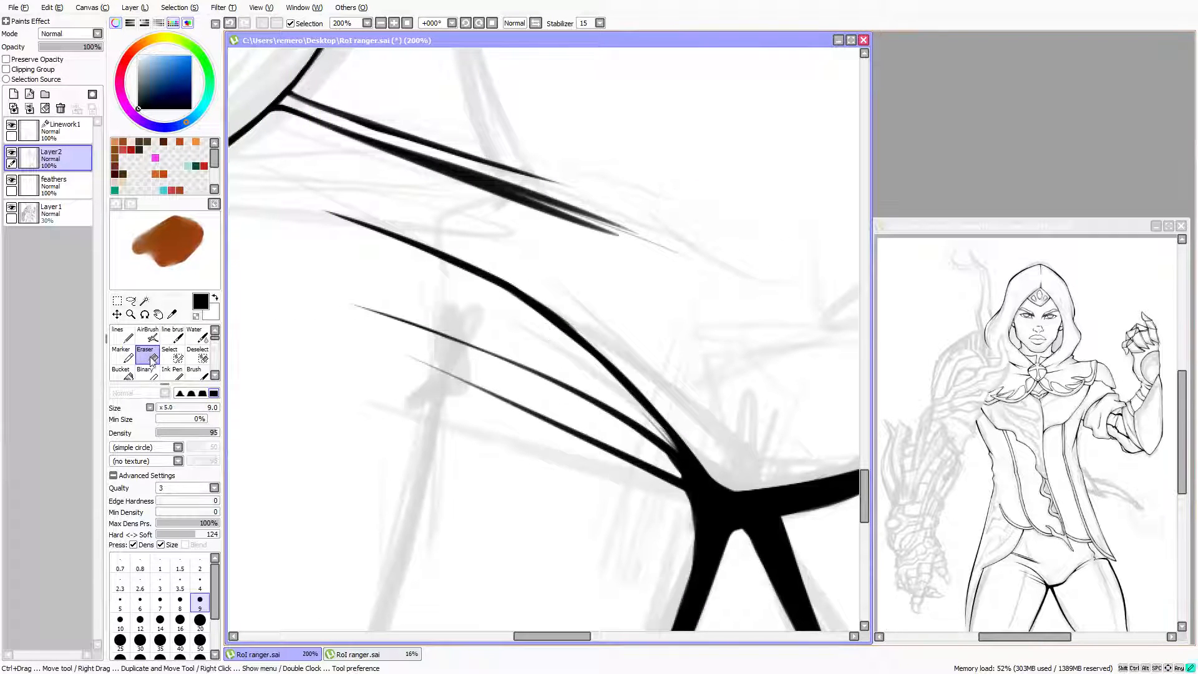
{"action": "mouse_move", "coordinate": [321, 203]}
{"action": "left_mouse_down"}
{"action": "mouse_move", "coordinate": [430, 248]}
{"action": "mouse_move", "coordinate": [598, 355]}
{"action": "left_mouse_up"}
{"action": "key", "text": "bracketright"}
{"action": "key", "text": "bracketright"}
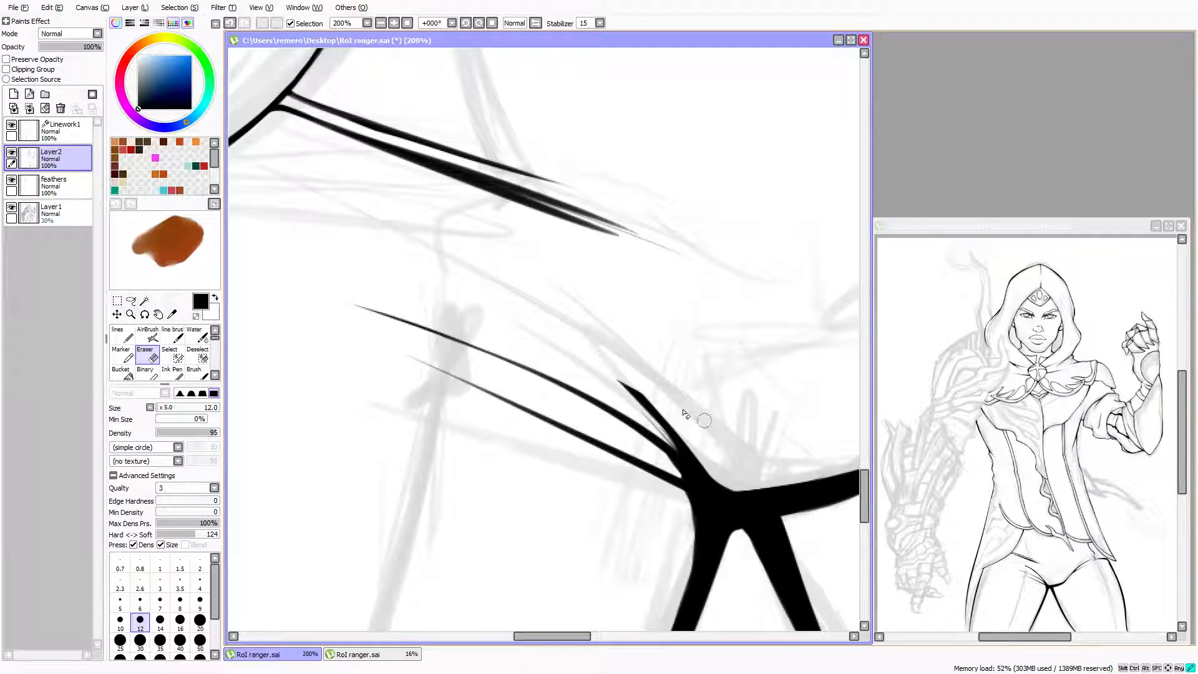
{"action": "left_click_drag", "start_coordinate": [704, 420], "coordinate": [571, 342]}
{"action": "key", "text": "Right"}
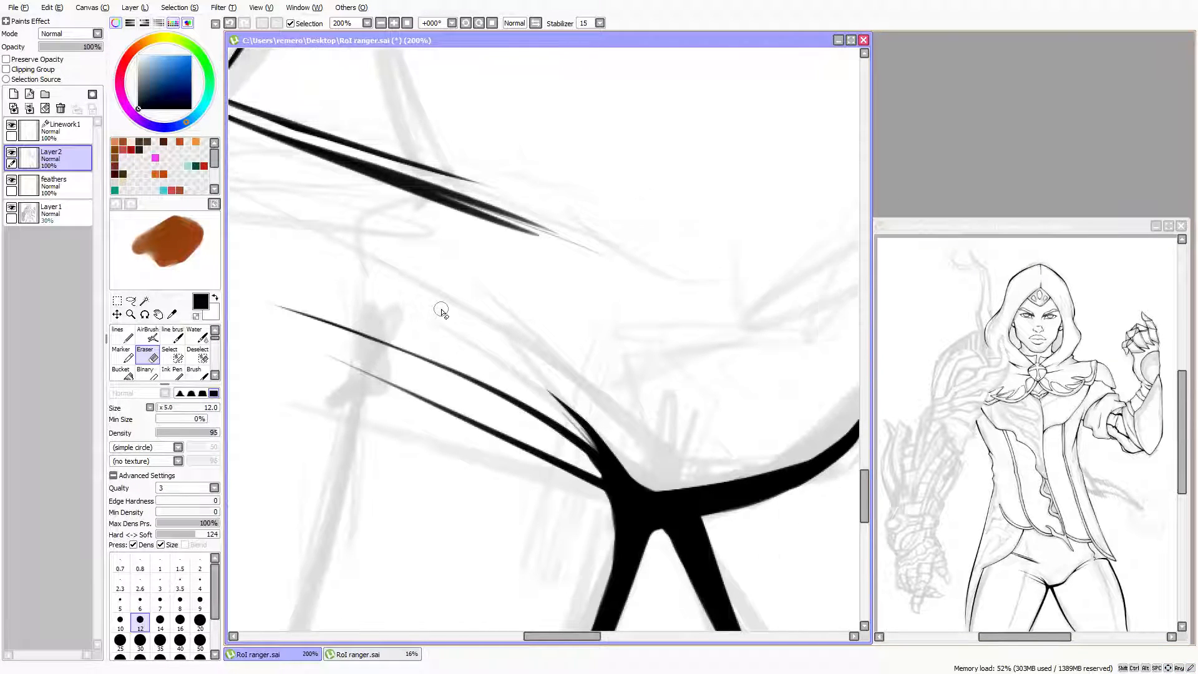
In a mirrored view, smooth the crotch curve with the lines brush at size 10 and trim its bend with the Eraser at size 12
{"action": "key", "text": "Down"}
{"action": "key", "text": "Down"}
{"action": "key", "text": "Down"}
{"action": "scroll", "coordinate": [610, 433], "scroll_direction": "down", "scroll_amount": 1}
{"action": "scroll", "coordinate": [613, 430], "scroll_direction": "up", "scroll_amount": 3}
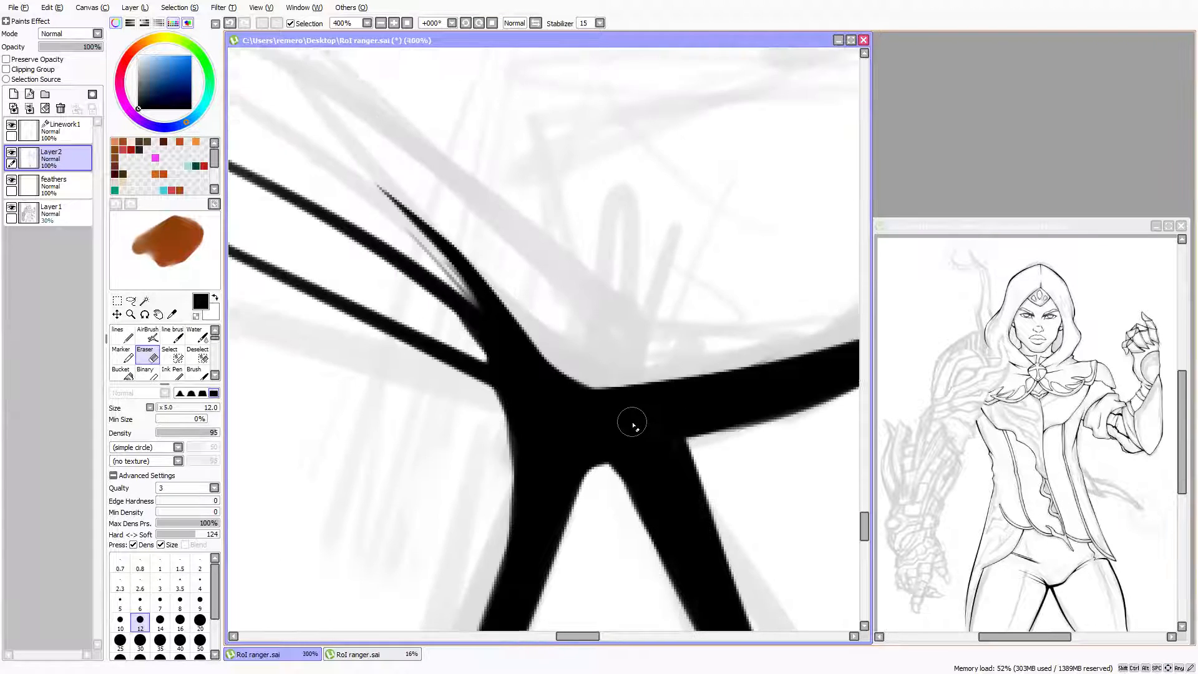
{"action": "key", "text": "Right"}
{"action": "key", "text": "Right"}
{"action": "key", "text": "Right"}
{"action": "key", "text": "Right"}
{"action": "scroll", "coordinate": [596, 396], "scroll_direction": "down", "scroll_amount": 1}
{"action": "key", "text": "Right"}
{"action": "key", "text": "Right"}
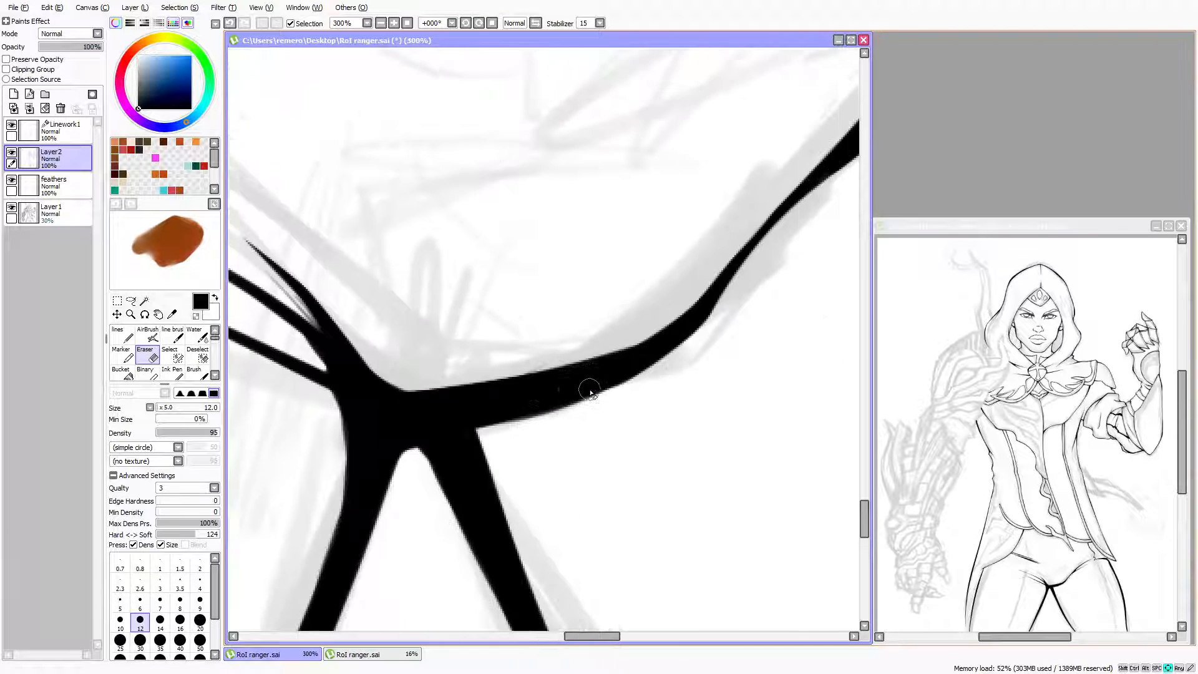
{"action": "left_click", "coordinate": [123, 336]}
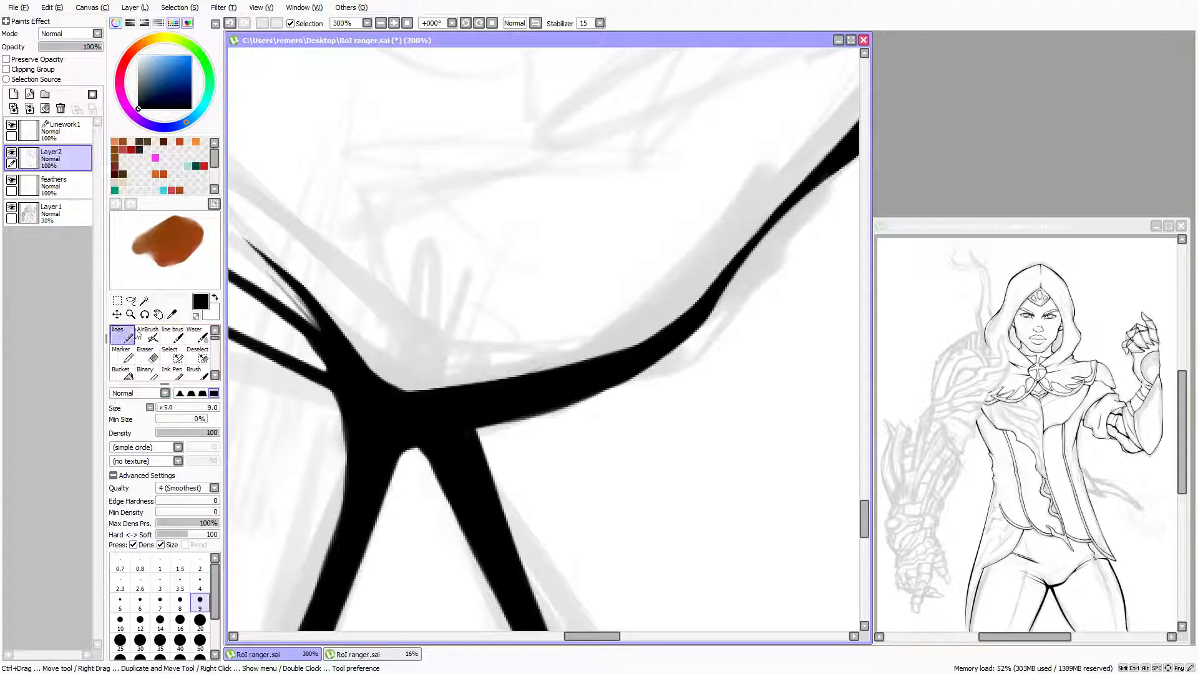
{"action": "key", "text": "Insert"}
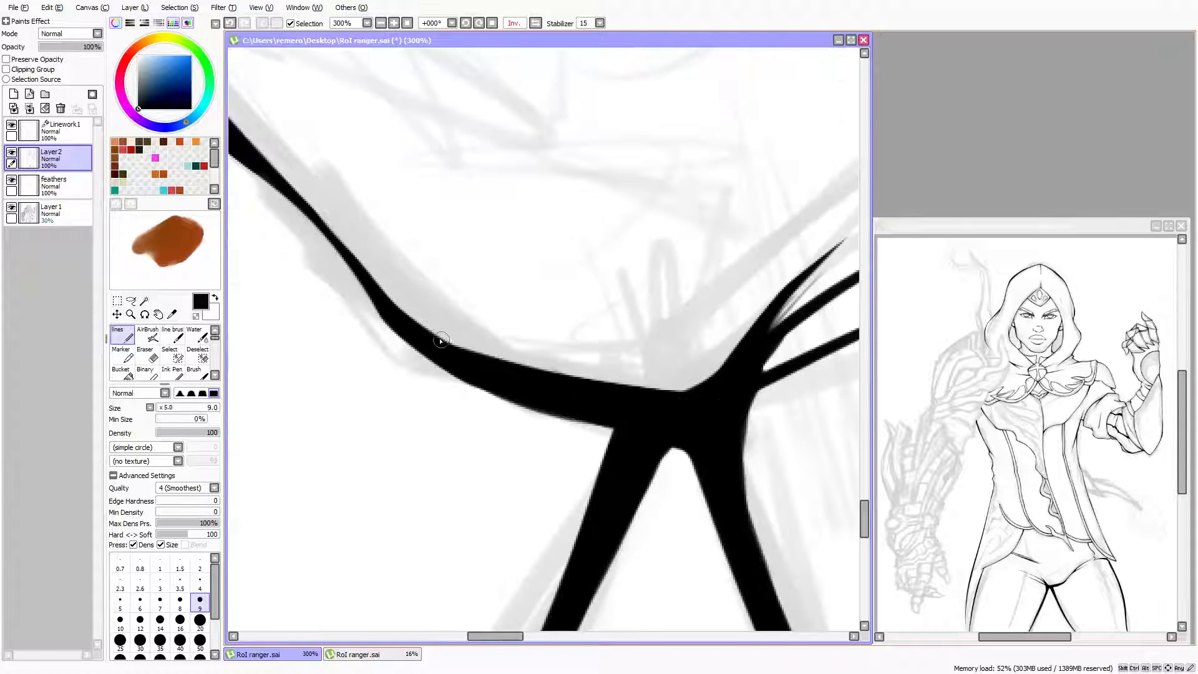
{"action": "key", "text": "bracketright"}
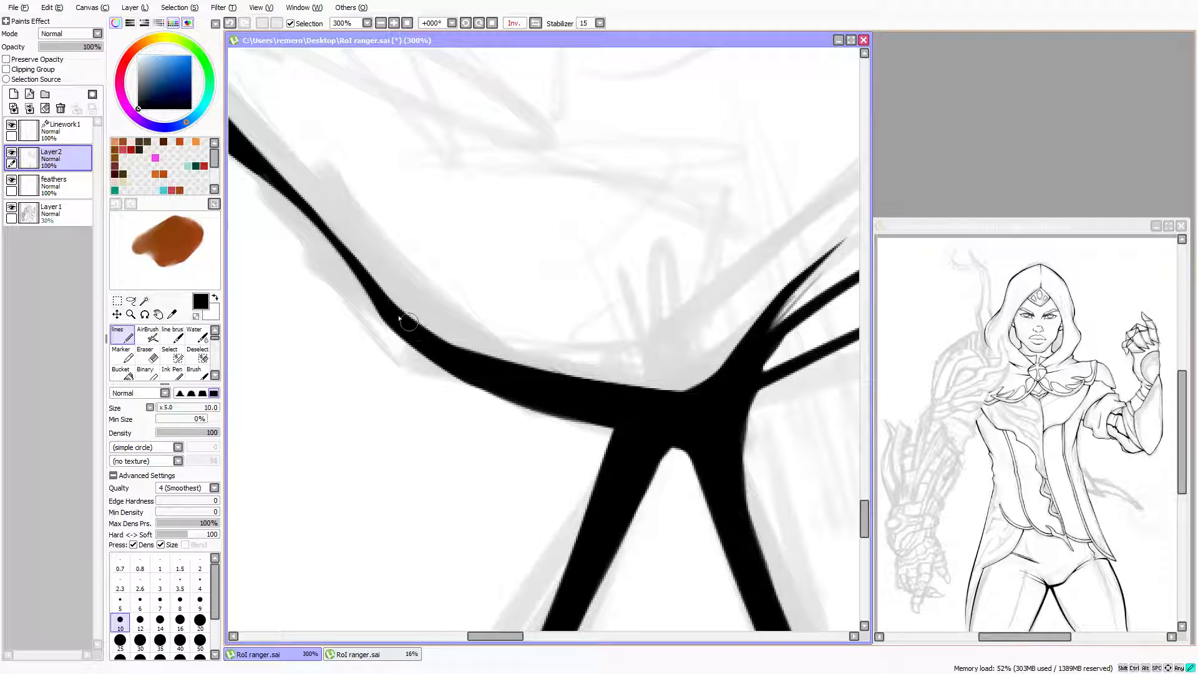
{"action": "mouse_move", "coordinate": [399, 318]}
{"action": "left_mouse_down"}
{"action": "mouse_move", "coordinate": [507, 377]}
{"action": "mouse_move", "coordinate": [409, 328]}
{"action": "mouse_move", "coordinate": [511, 376]}
{"action": "mouse_move", "coordinate": [455, 353]}
{"action": "mouse_move", "coordinate": [628, 404]}
{"action": "left_mouse_up"}
{"action": "mouse_move", "coordinate": [444, 363]}
{"action": "left_mouse_down"}
{"action": "mouse_move", "coordinate": [489, 387]}
{"action": "mouse_move", "coordinate": [562, 398]}
{"action": "left_mouse_up"}
{"action": "left_click", "coordinate": [155, 357]}
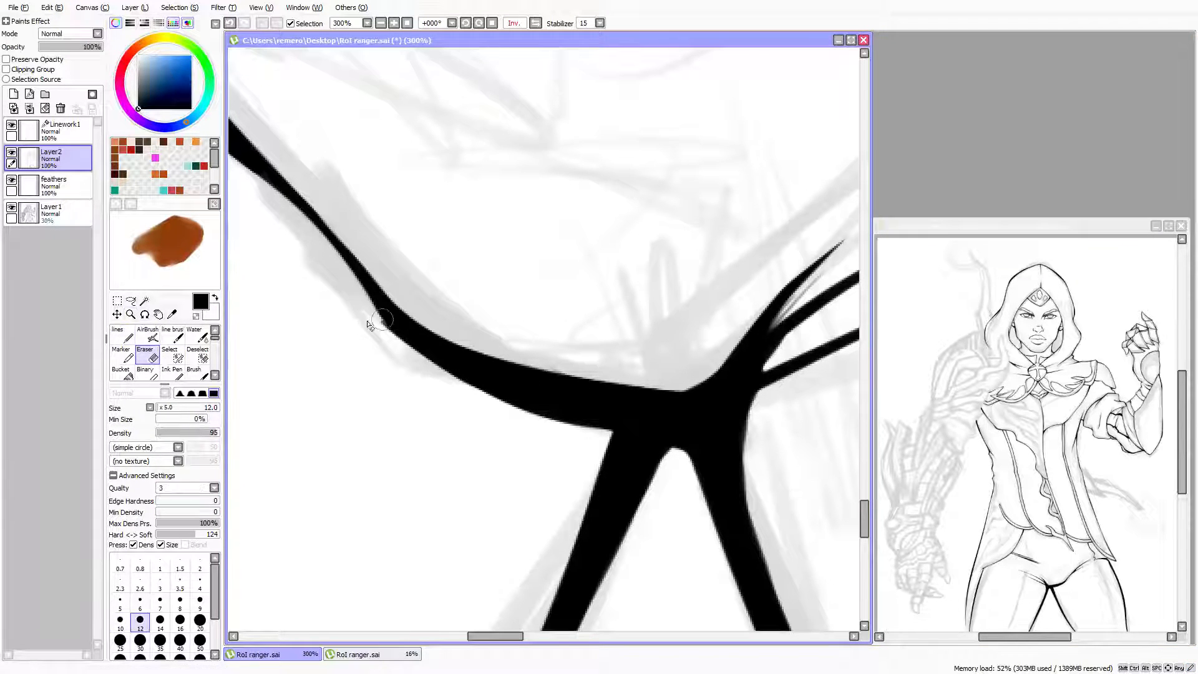
{"action": "mouse_move", "coordinate": [356, 305]}
{"action": "left_mouse_down"}
{"action": "mouse_move", "coordinate": [406, 364]}
{"action": "mouse_move", "coordinate": [377, 333]}
{"action": "left_mouse_up"}
{"action": "key", "text": "h"}
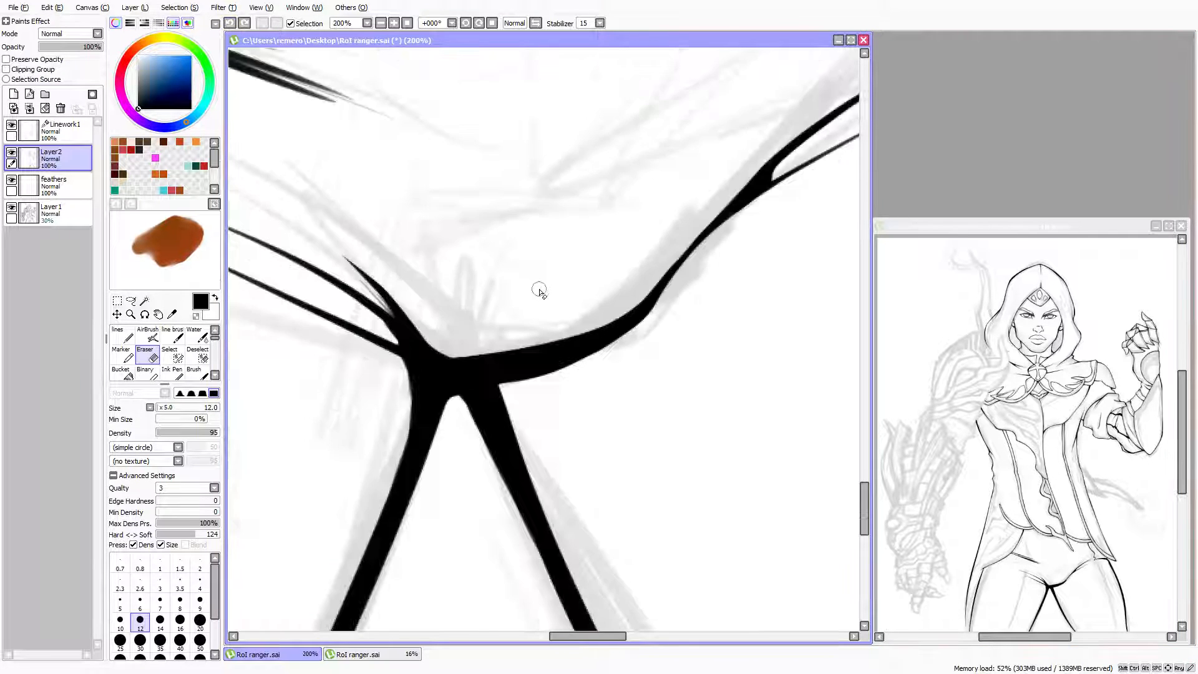
Erase the parallel hip lines running inward from the tunic's curved edge with the Eraser at size 30
{"action": "scroll", "coordinate": [530, 300], "scroll_direction": "down", "scroll_amount": 1}
{"action": "scroll", "coordinate": [529, 302], "scroll_direction": "down", "scroll_amount": 3}
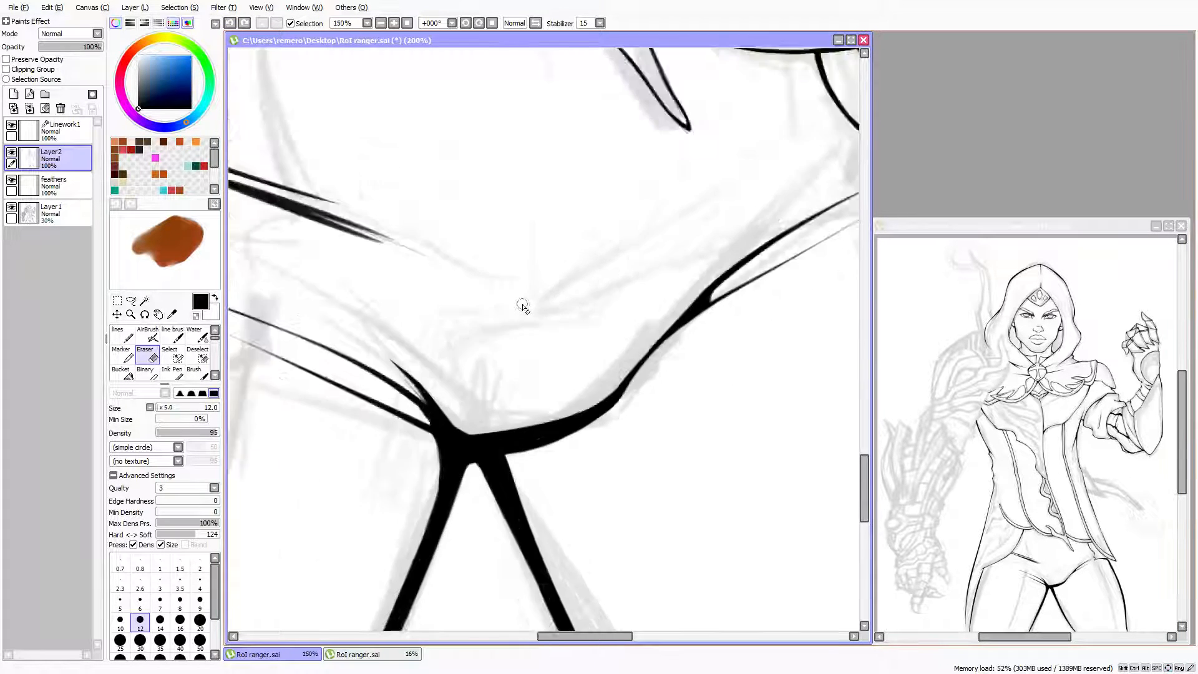
{"action": "scroll", "coordinate": [520, 312], "scroll_direction": "down", "scroll_amount": 1}
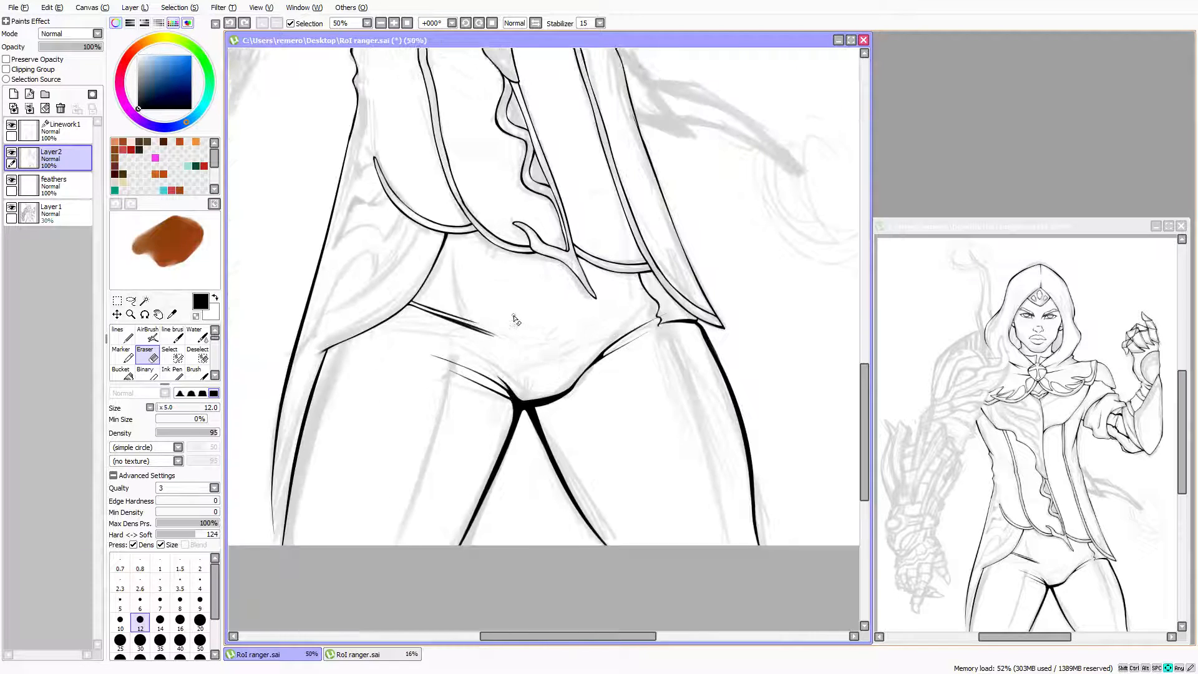
{"action": "scroll", "coordinate": [495, 344], "scroll_direction": "up", "scroll_amount": 4}
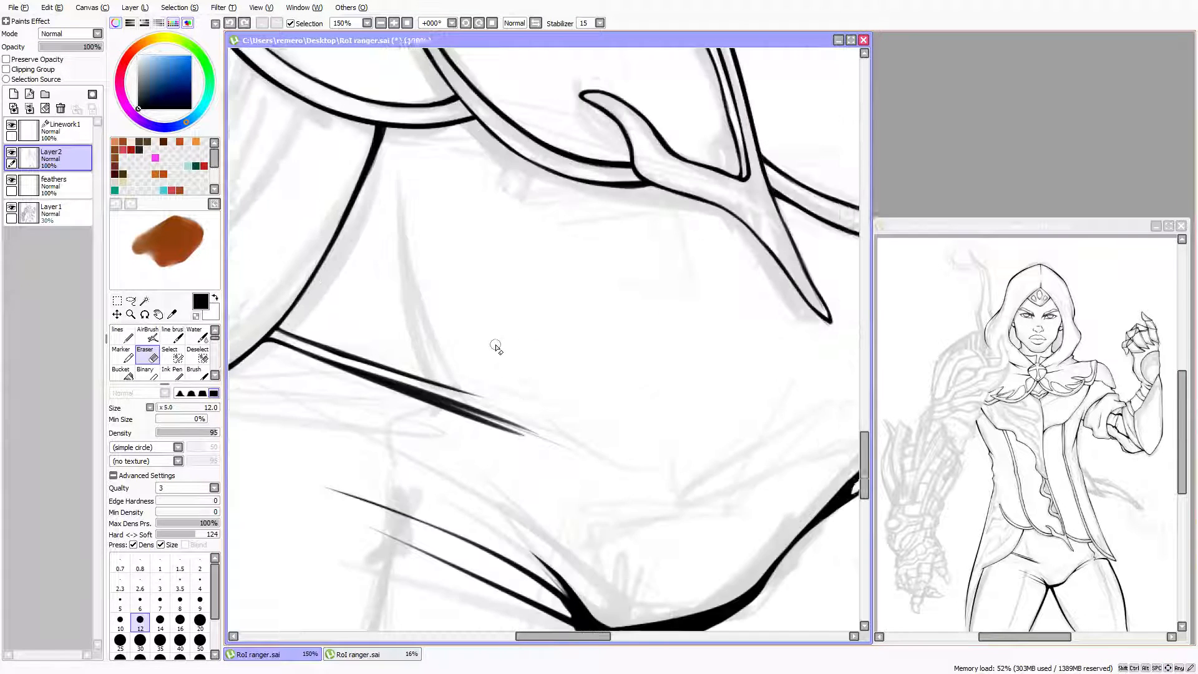
{"action": "key", "text": "Left"}
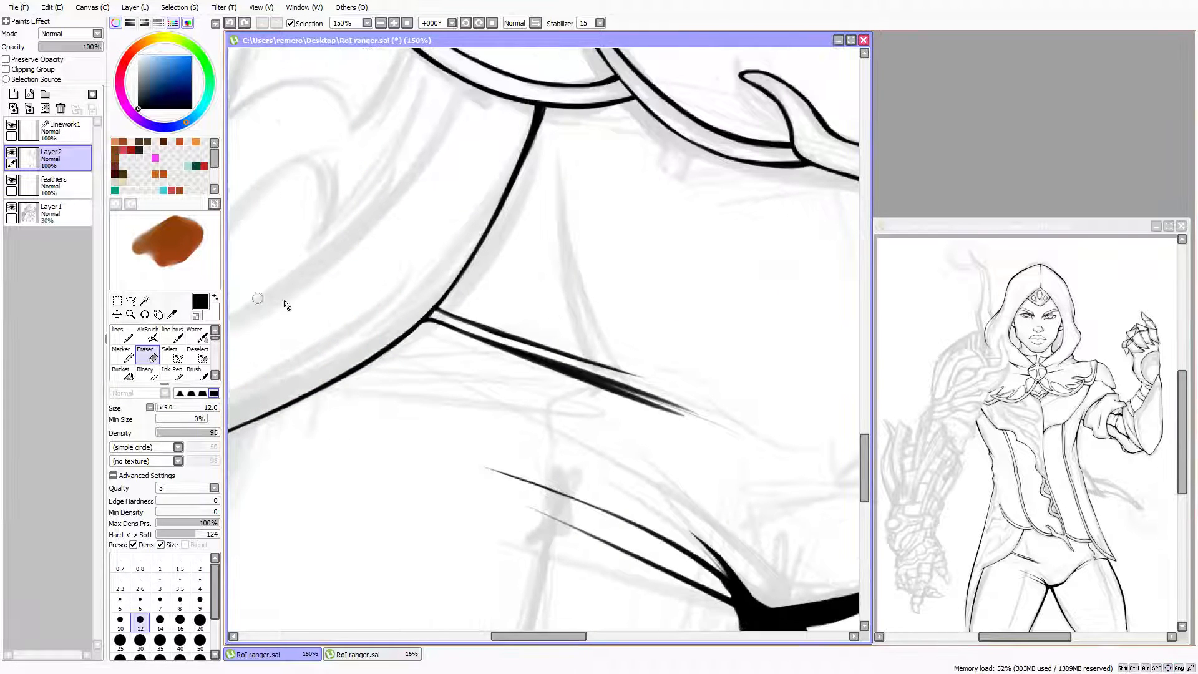
{"action": "key", "text": "]"}
{"action": "key", "text": "]"}
{"action": "key", "text": "]"}
{"action": "key", "text": "]"}
{"action": "key", "text": "]"}
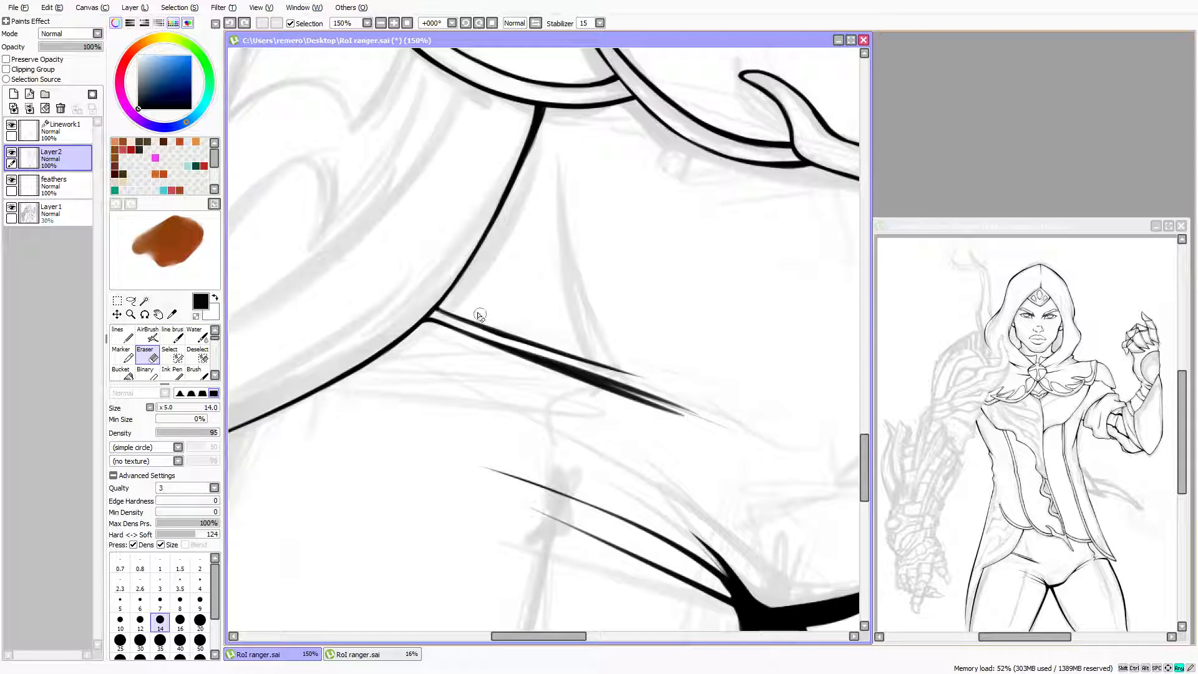
{"action": "mouse_move", "coordinate": [481, 304]}
{"action": "left_mouse_down"}
{"action": "mouse_move", "coordinate": [451, 343]}
{"action": "mouse_move", "coordinate": [436, 309]}
{"action": "mouse_move", "coordinate": [446, 322]}
{"action": "mouse_move", "coordinate": [578, 309]}
{"action": "mouse_move", "coordinate": [620, 342]}
{"action": "mouse_move", "coordinate": [666, 353]}
{"action": "mouse_move", "coordinate": [722, 423]}
{"action": "left_mouse_up"}
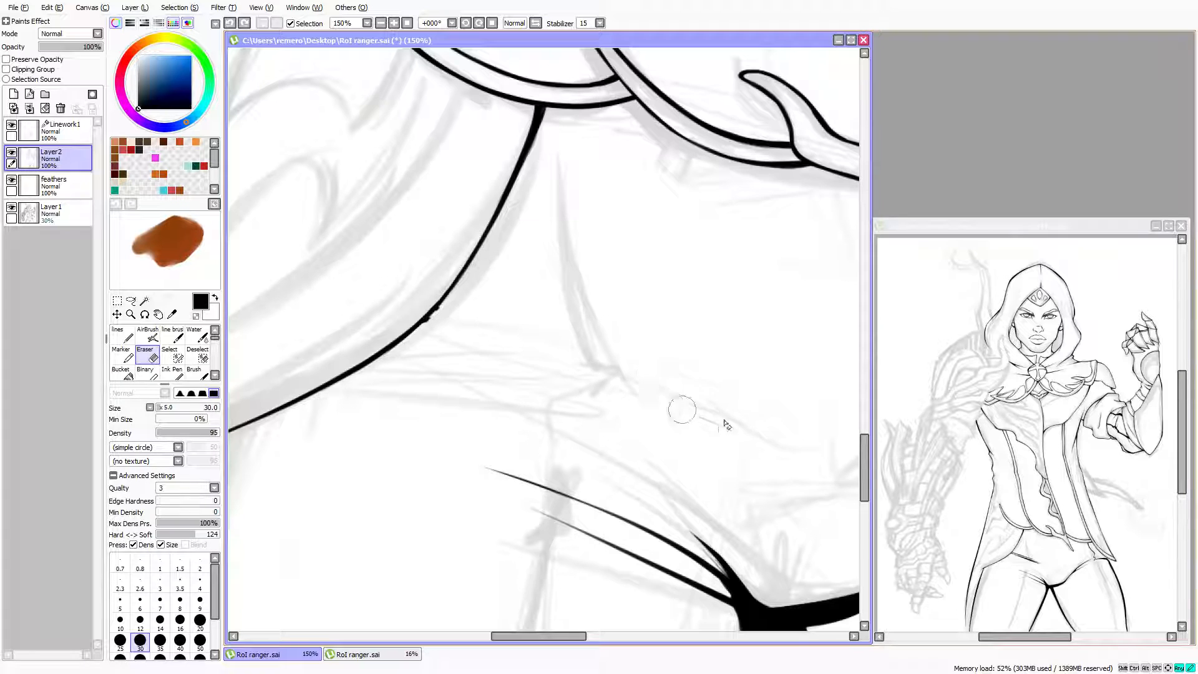
Reduce the Eraser to size 12 and paint over the leftover bumps on the tunic's curved edge with the lines brush at size 10
{"action": "key", "text": "["}
{"action": "key", "text": "["}
{"action": "key", "text": "["}
{"action": "key", "text": "["}
{"action": "key", "text": "["}
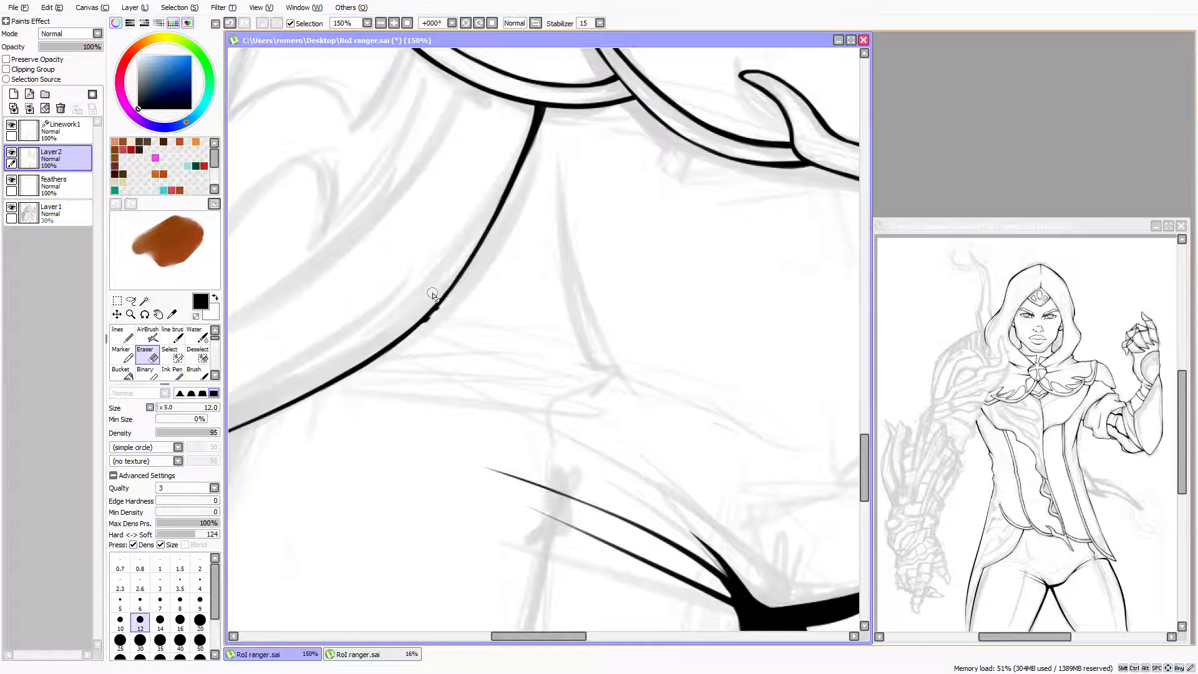
{"action": "scroll", "coordinate": [421, 277], "scroll_direction": "up", "scroll_amount": 1}
{"action": "scroll", "coordinate": [429, 287], "scroll_direction": "up", "scroll_amount": 1}
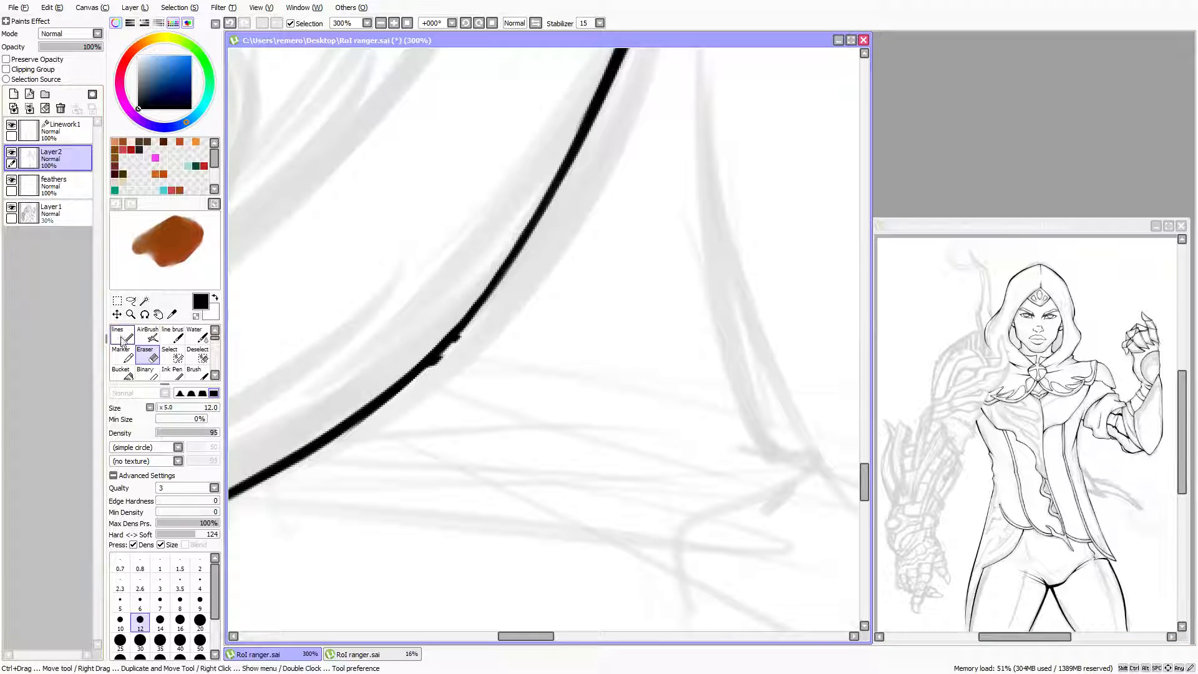
{"action": "left_click", "coordinate": [122, 340]}
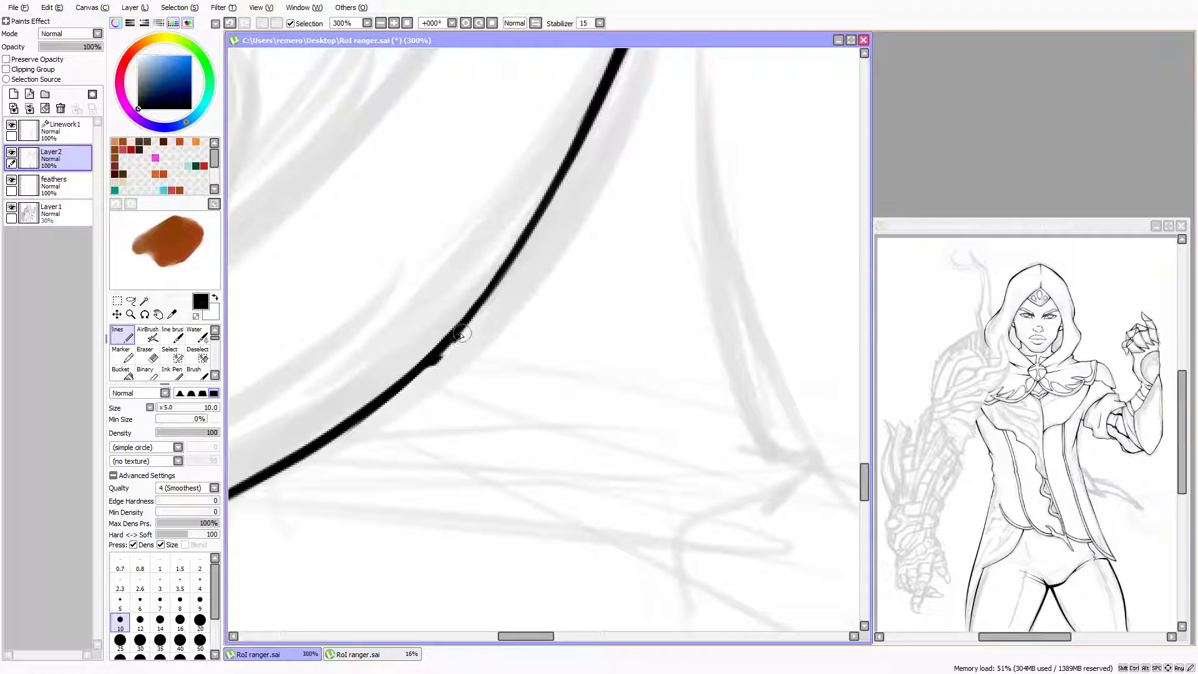
{"action": "left_click_drag", "start_coordinate": [469, 324], "coordinate": [424, 376]}
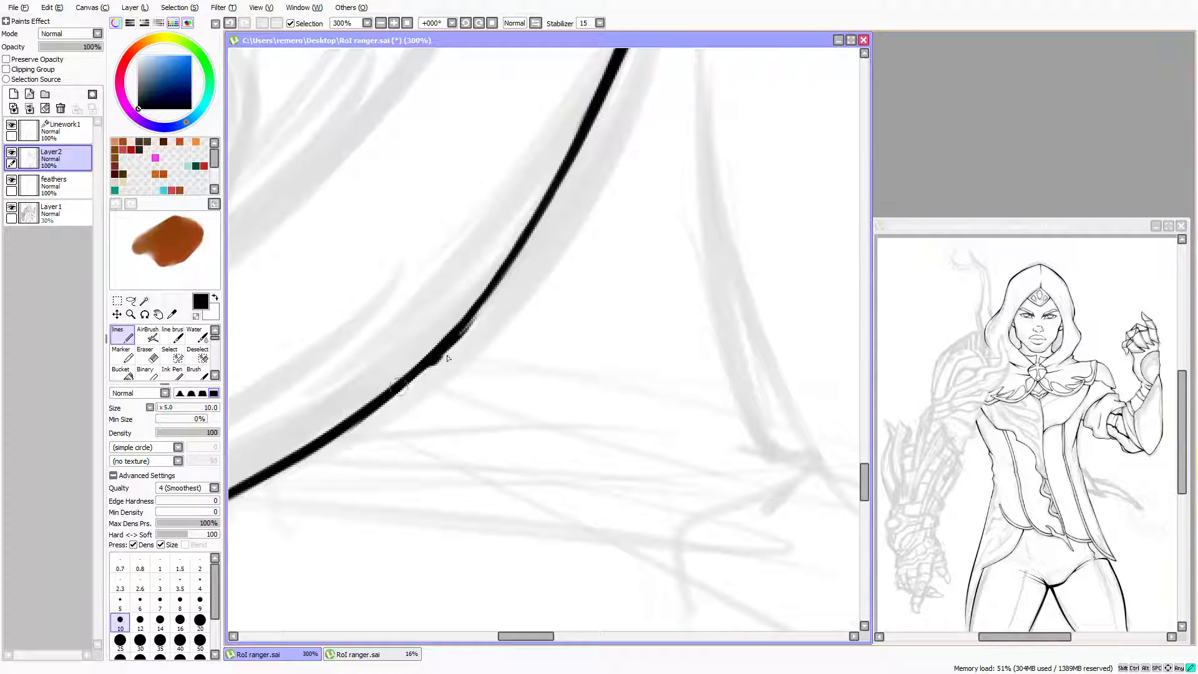
{"action": "left_click_drag", "start_coordinate": [462, 335], "coordinate": [401, 392]}
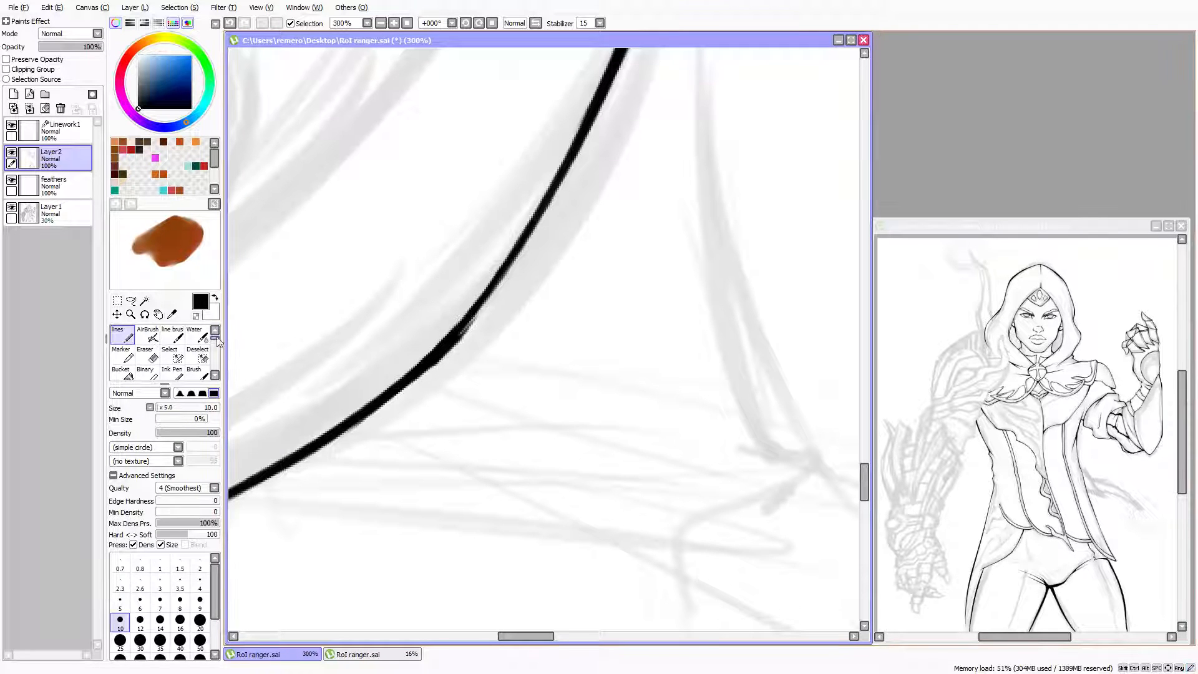
Trim the thickened underside of the tunic's edge with the Eraser at size 12 and retouch the line with the lines brush at size 10
{"action": "left_click", "coordinate": [148, 356]}
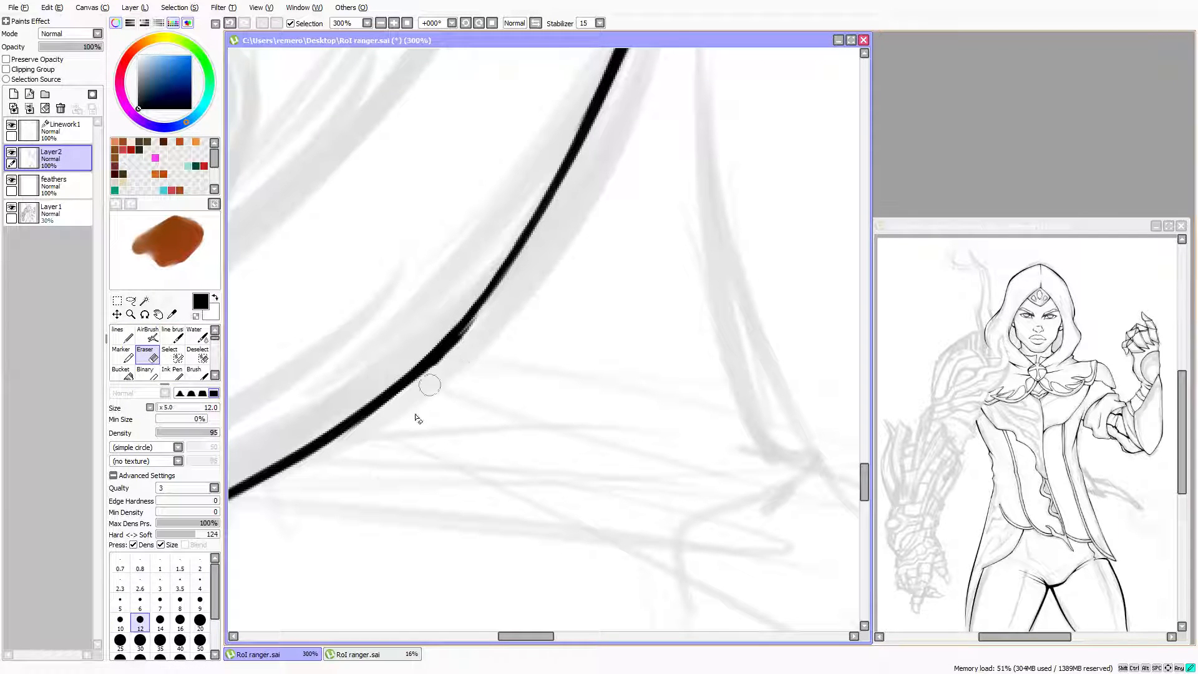
{"action": "mouse_move", "coordinate": [430, 385]}
{"action": "left_mouse_down"}
{"action": "mouse_move", "coordinate": [494, 314]}
{"action": "mouse_move", "coordinate": [400, 412]}
{"action": "mouse_move", "coordinate": [475, 328]}
{"action": "mouse_move", "coordinate": [422, 388]}
{"action": "mouse_move", "coordinate": [445, 366]}
{"action": "mouse_move", "coordinate": [449, 334]}
{"action": "left_mouse_up"}
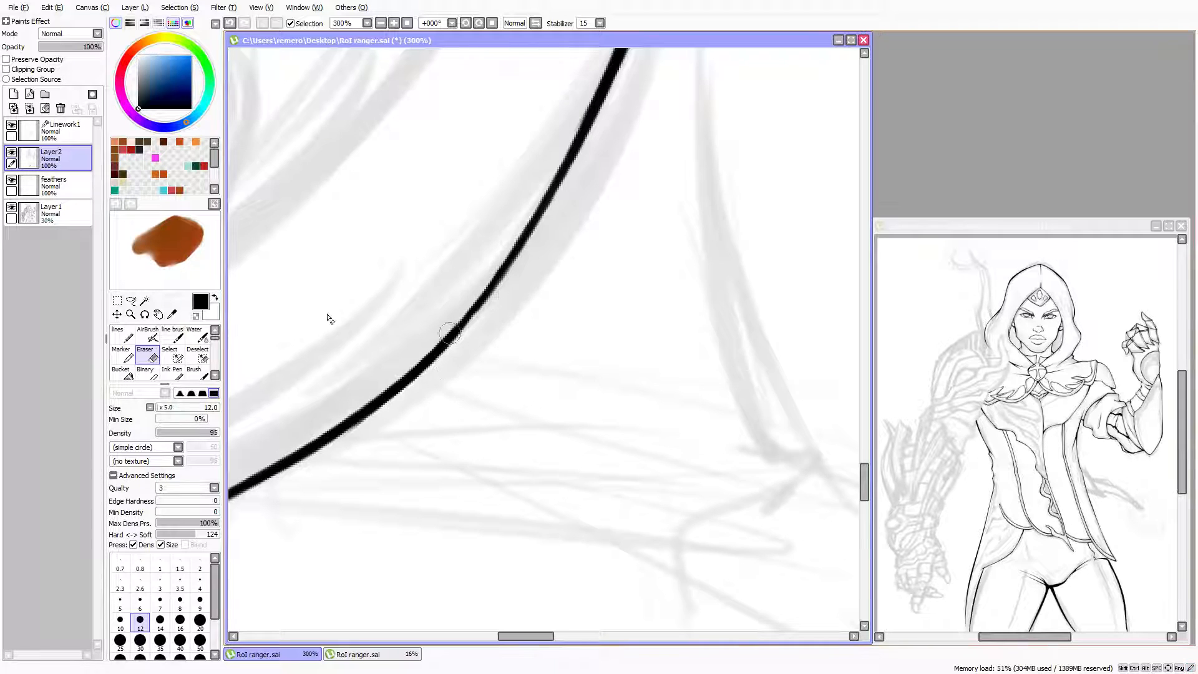
{"action": "left_click", "coordinate": [122, 335]}
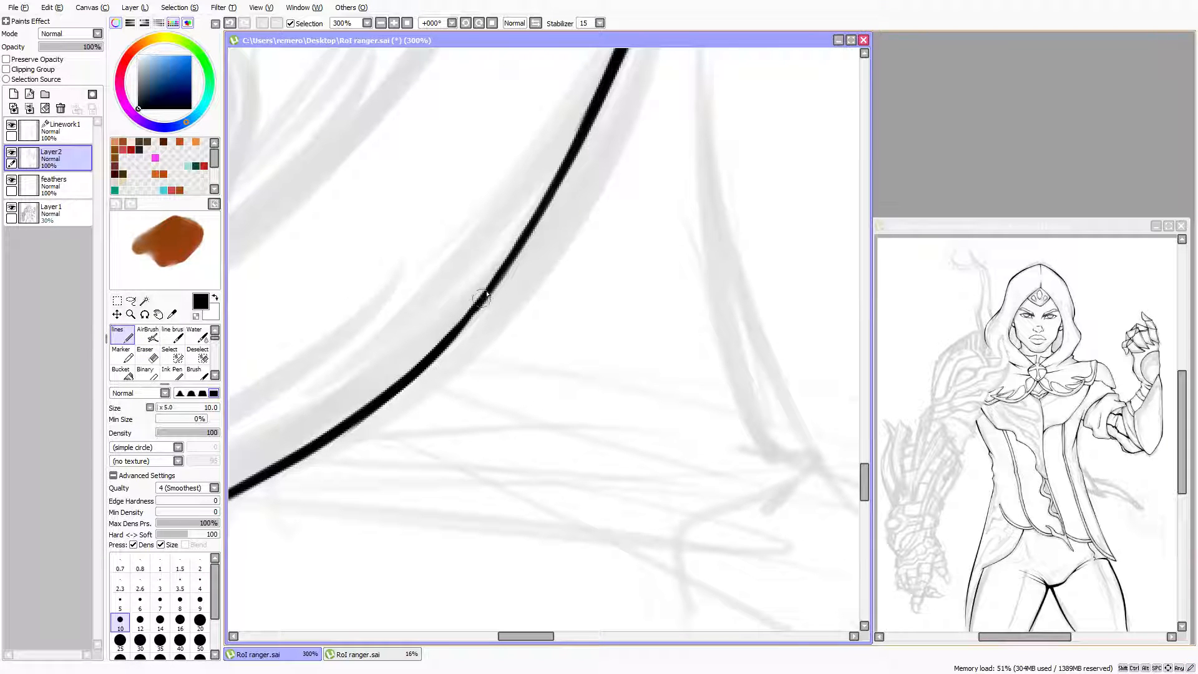
{"action": "left_click_drag", "start_coordinate": [487, 296], "coordinate": [493, 291]}
{"action": "scroll", "coordinate": [356, 402], "scroll_direction": "down", "scroll_amount": 5}
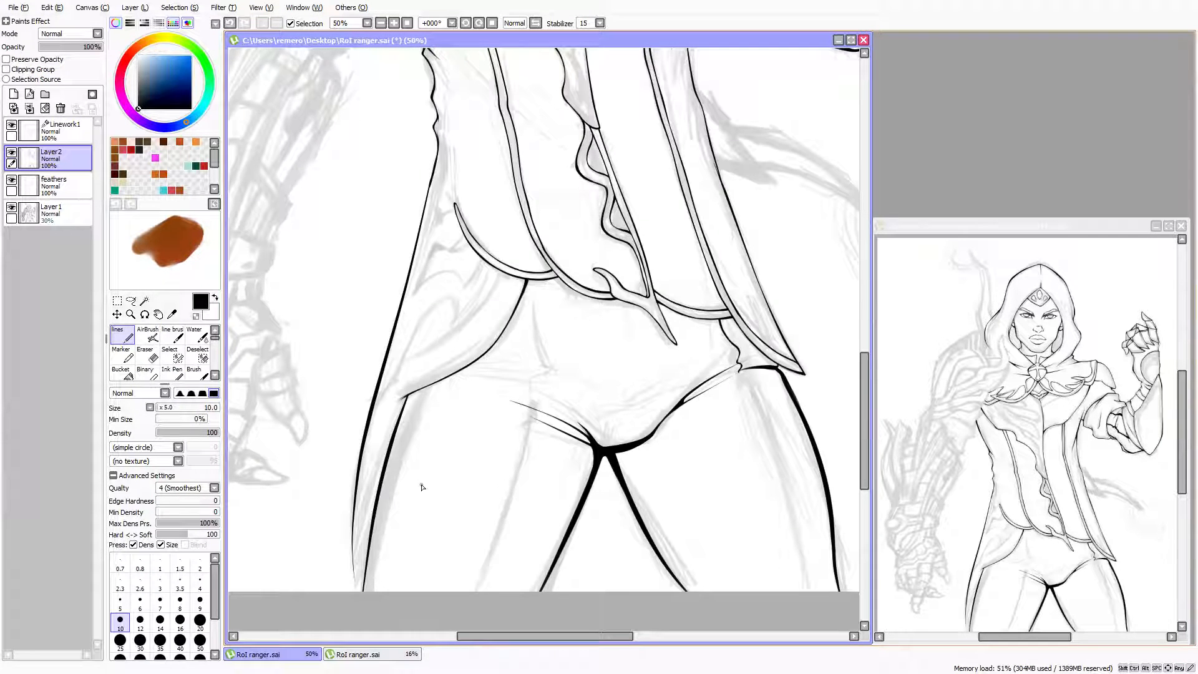
Thicken the lower edge of the tunic's pointed corner beside the thigh with the lines brush at size 12
{"action": "key", "text": "Down"}
{"action": "key", "text": "Down"}
{"action": "key", "text": "Right"}
{"action": "key", "text": "Right"}
{"action": "key", "text": "Up"}
{"action": "key", "text": "Right"}
{"action": "key", "text": "Right"}
{"action": "key", "text": "Right"}
{"action": "scroll", "coordinate": [641, 407], "scroll_direction": "up", "scroll_amount": 4}
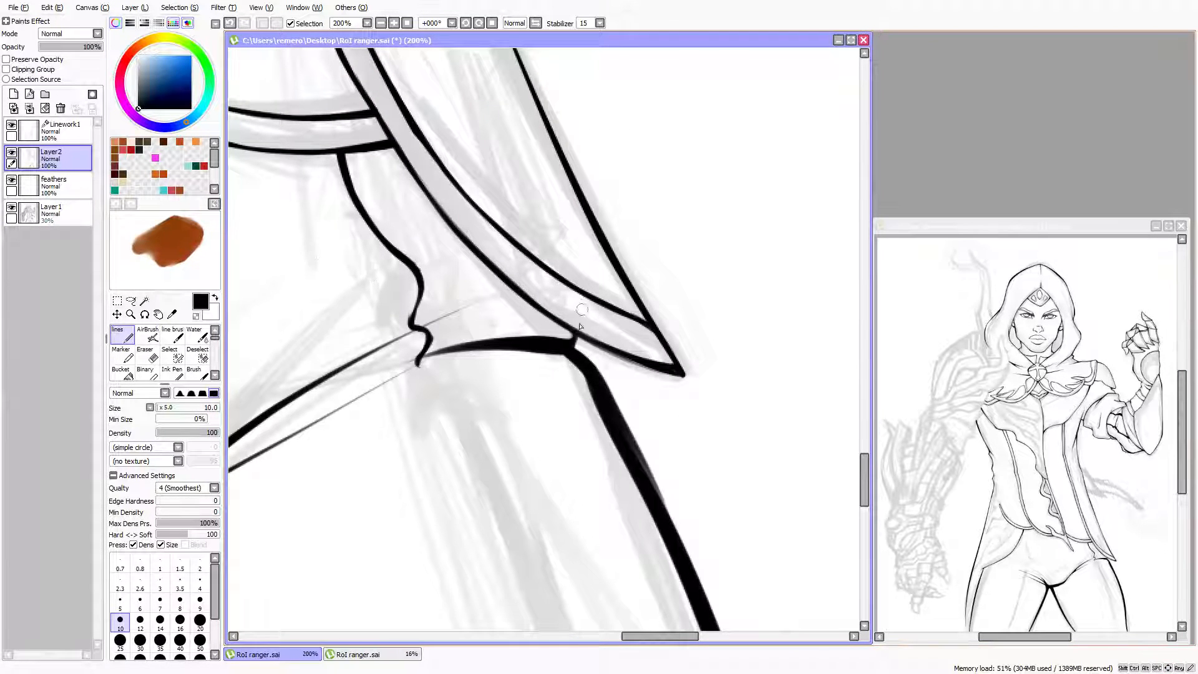
{"action": "key", "text": "bracketright"}
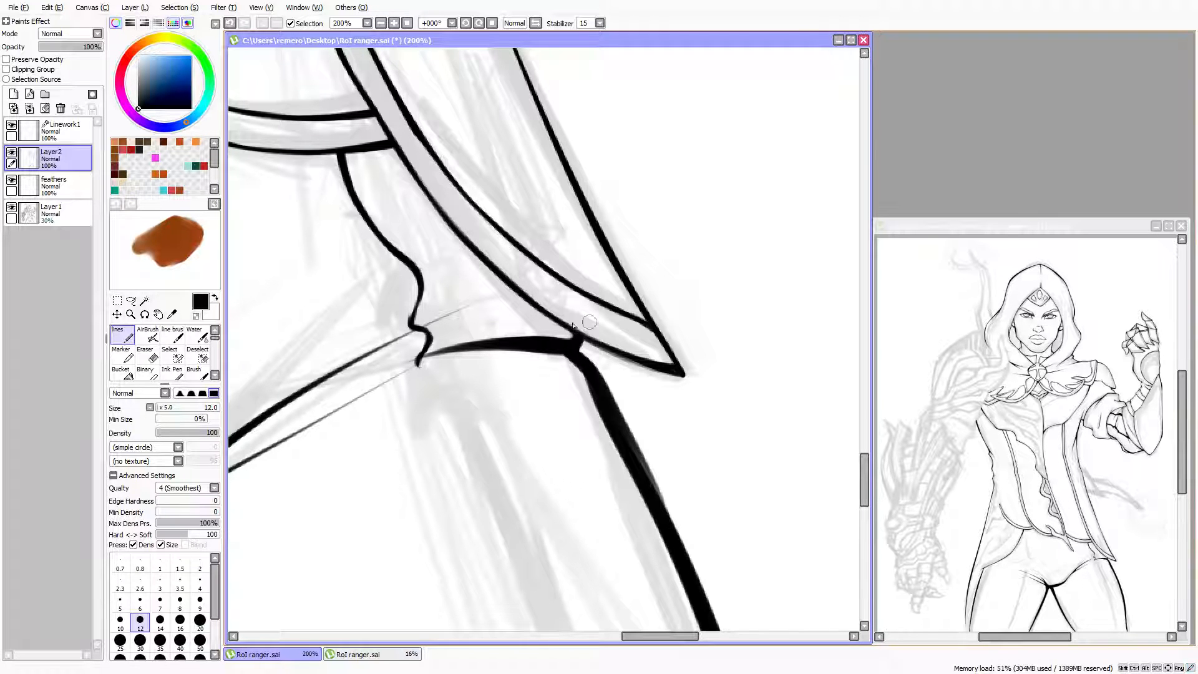
{"action": "left_click_drag", "start_coordinate": [580, 339], "coordinate": [660, 371]}
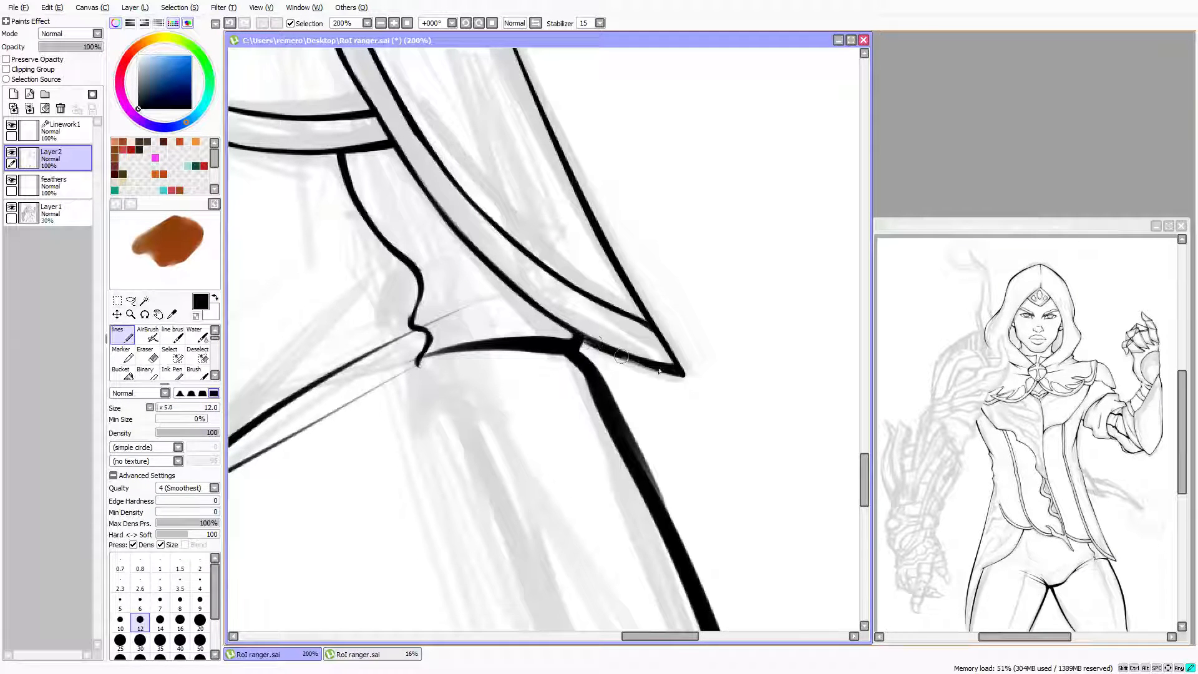
{"action": "left_click_drag", "start_coordinate": [592, 342], "coordinate": [666, 369]}
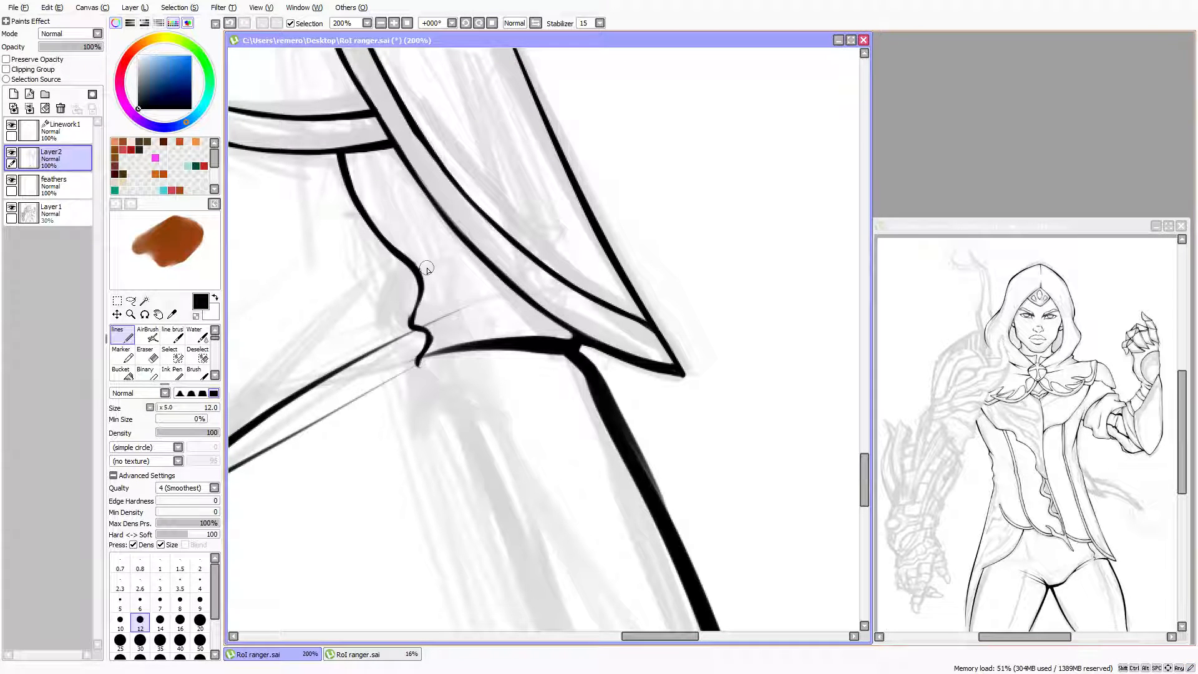
{"action": "scroll", "coordinate": [435, 182], "scroll_direction": "down", "scroll_amount": 2}
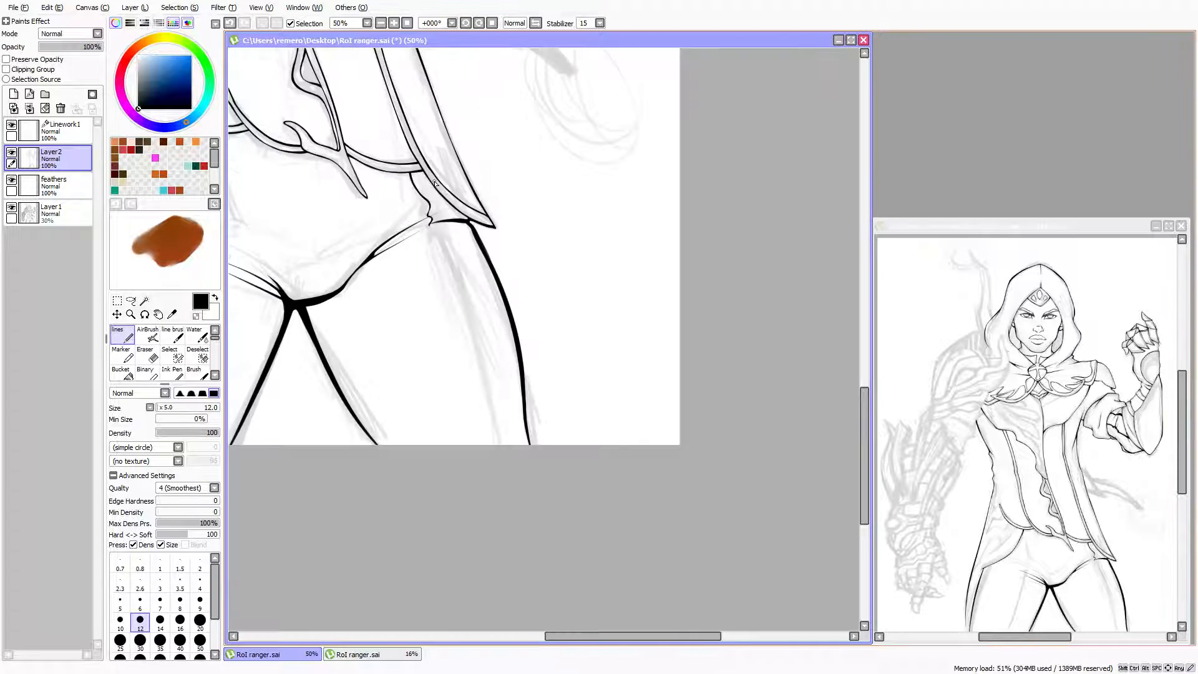
Trim the inner bend of the wavy cloth fold at the hip with the Eraser at size 9
{"action": "scroll", "coordinate": [458, 248], "scroll_direction": "up", "scroll_amount": 4}
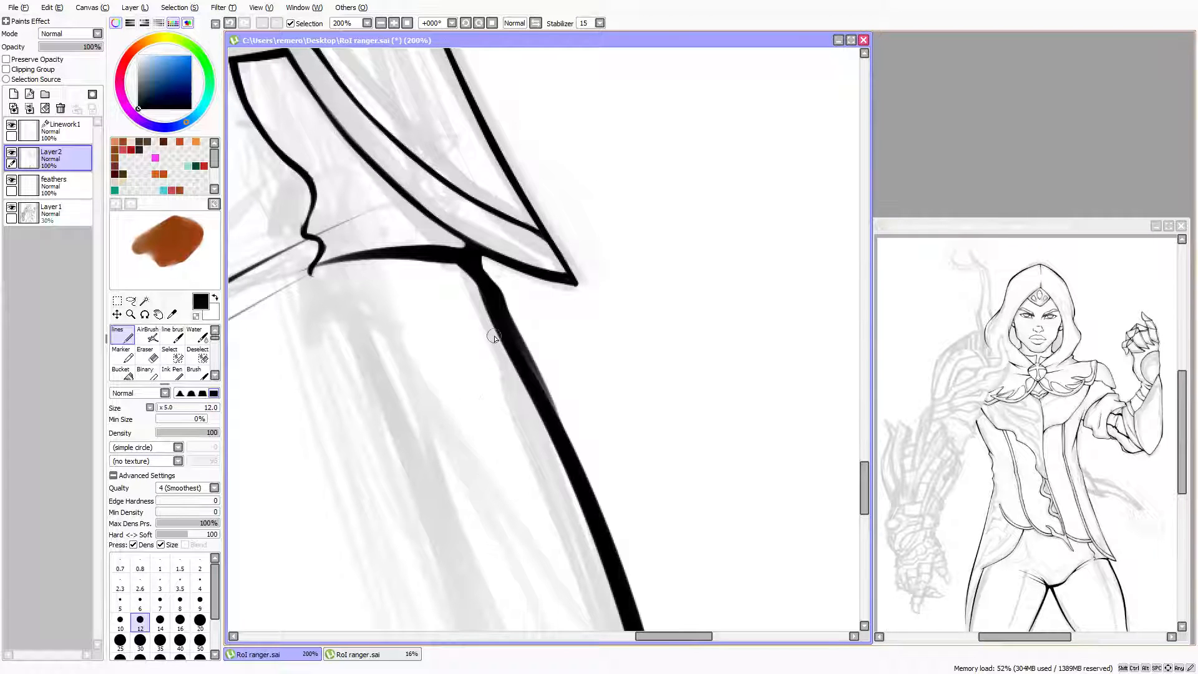
{"action": "key", "text": "Left"}
{"action": "key", "text": "Left"}
{"action": "scroll", "coordinate": [458, 300], "scroll_direction": "down", "scroll_amount": 1}
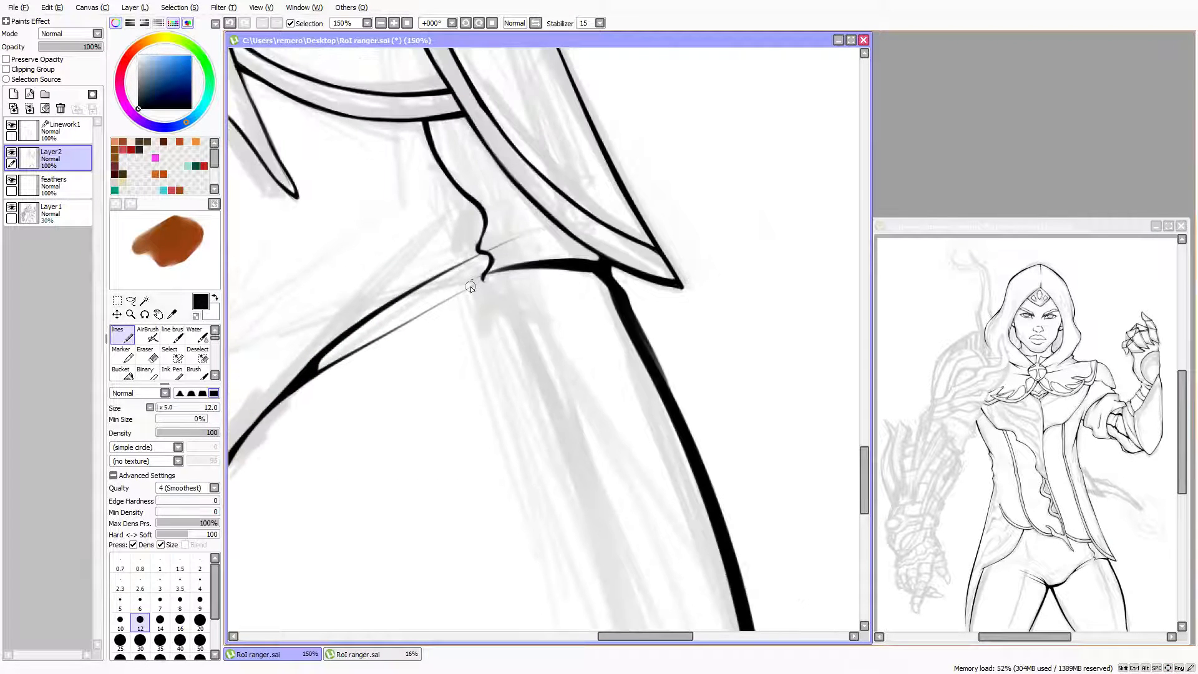
{"action": "scroll", "coordinate": [462, 266], "scroll_direction": "up", "scroll_amount": 3}
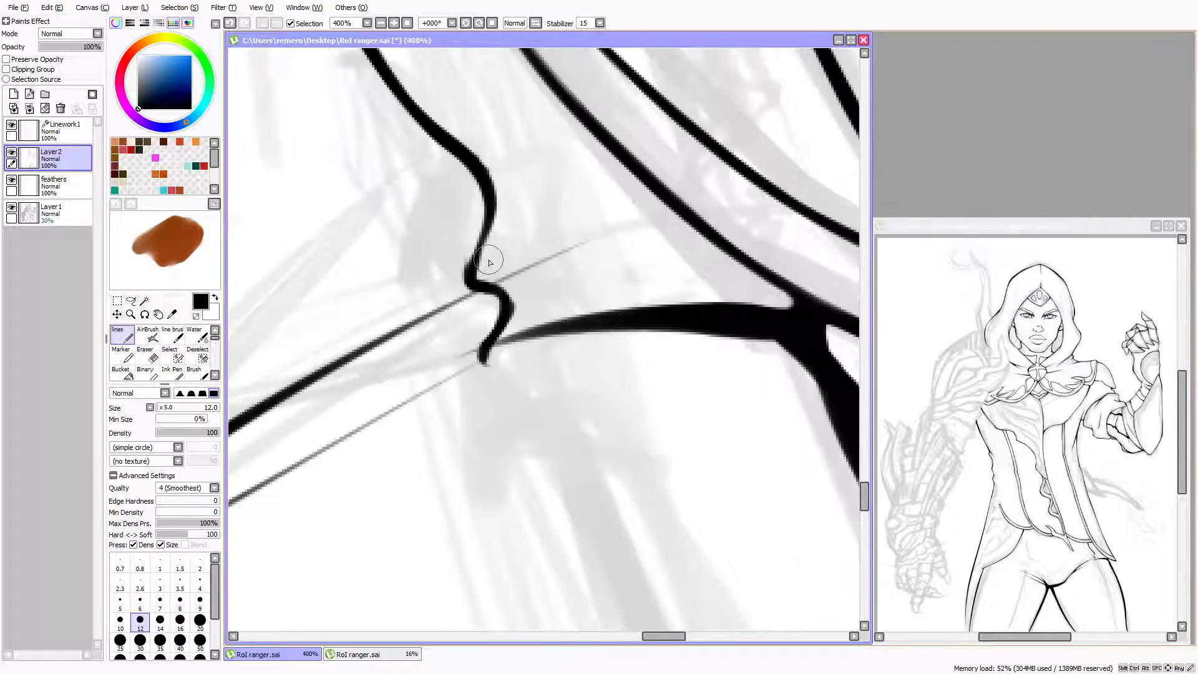
{"action": "scroll", "coordinate": [489, 264], "scroll_direction": "up", "scroll_amount": 1}
{"action": "scroll", "coordinate": [501, 291], "scroll_direction": "up", "scroll_amount": 1}
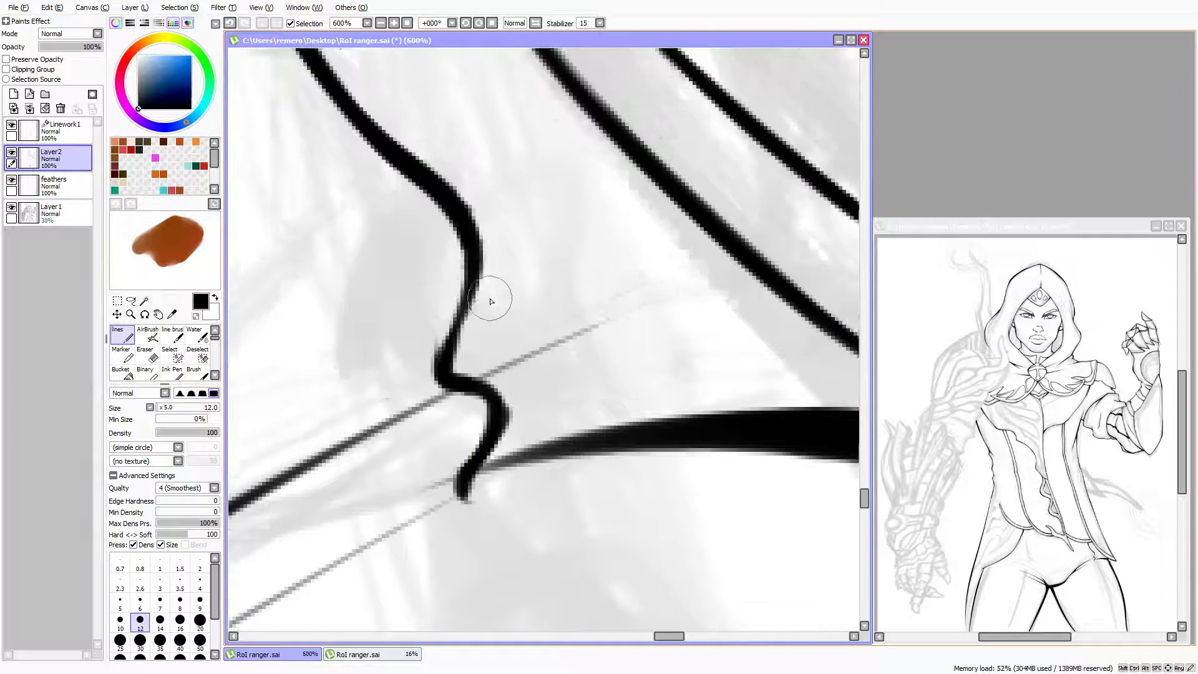
{"action": "left_click", "coordinate": [147, 356]}
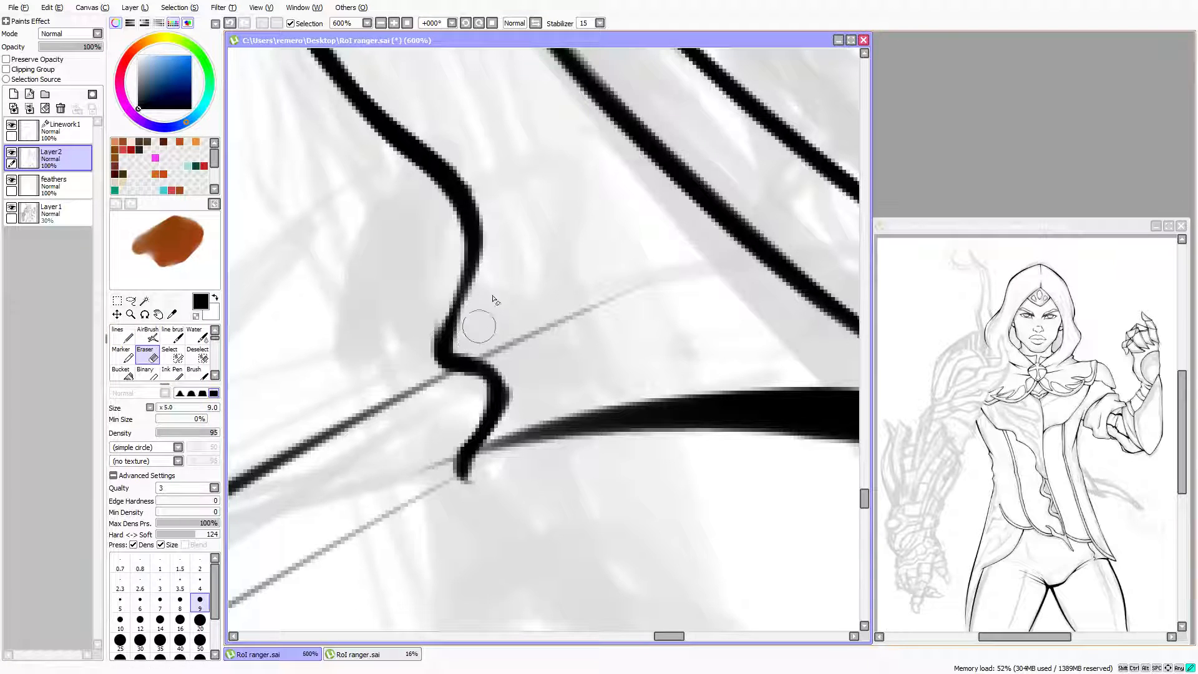
{"action": "left_click_drag", "start_coordinate": [493, 299], "coordinate": [460, 342]}
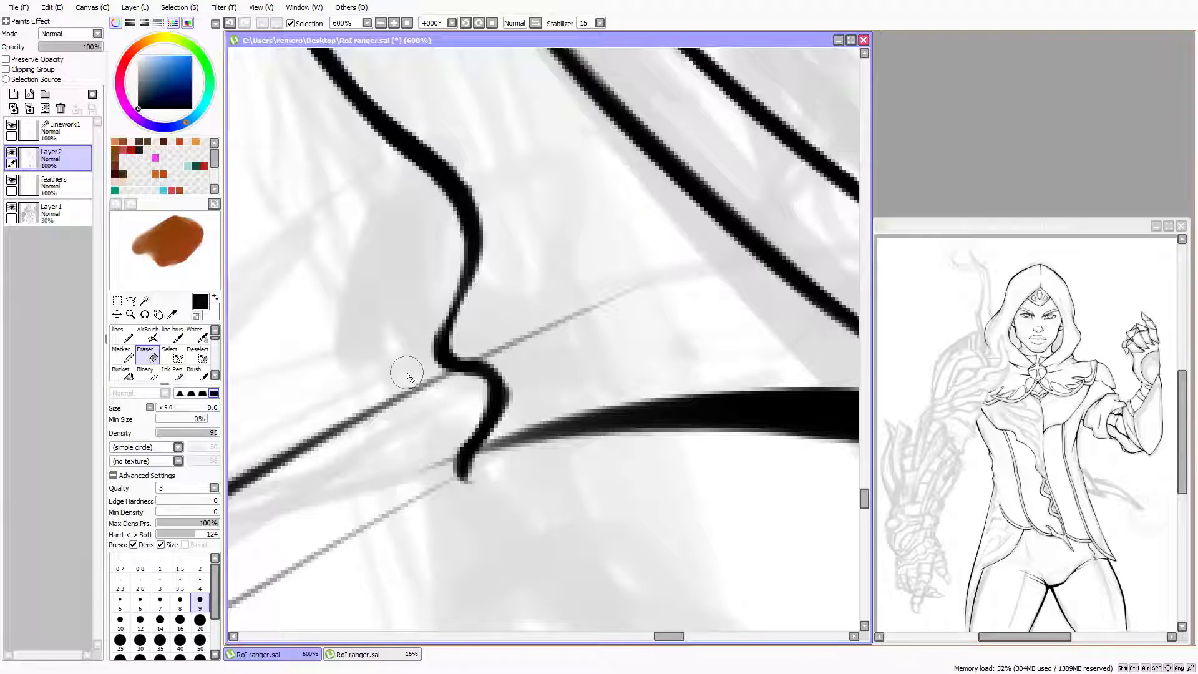
Examine the wavy hip fold and the pointed tip of the tunic's front trim up close
{"action": "scroll", "coordinate": [409, 350], "scroll_direction": "up", "scroll_amount": 3}
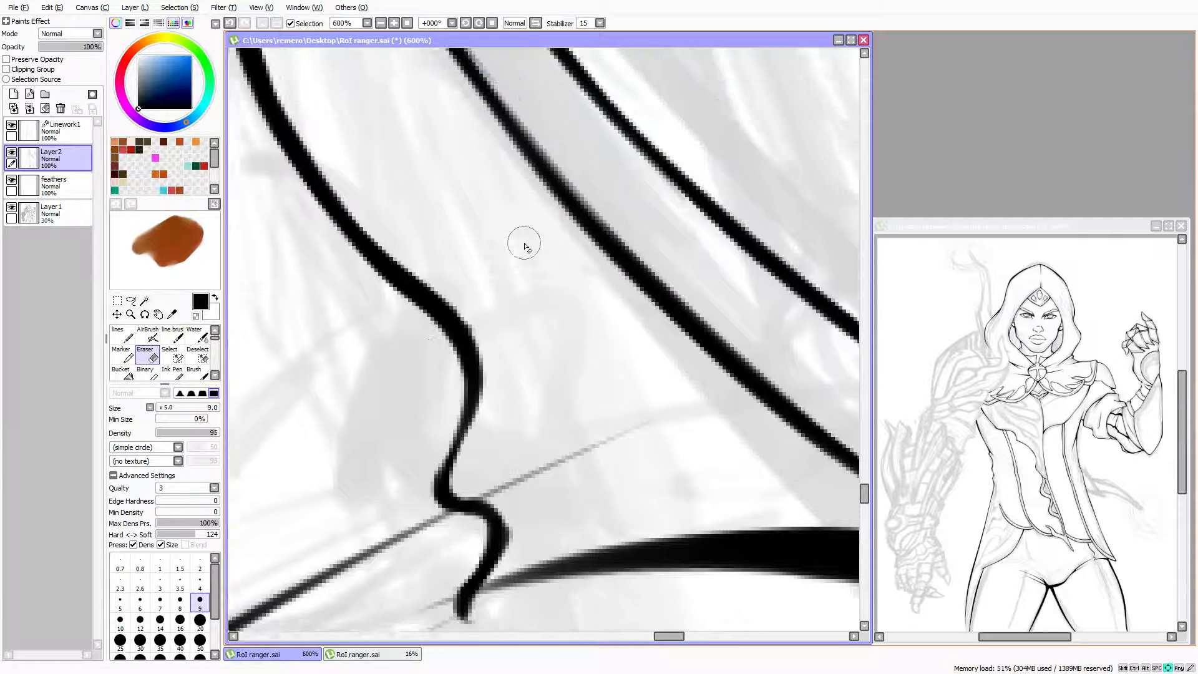
{"action": "scroll", "coordinate": [524, 247], "scroll_direction": "down", "scroll_amount": 3}
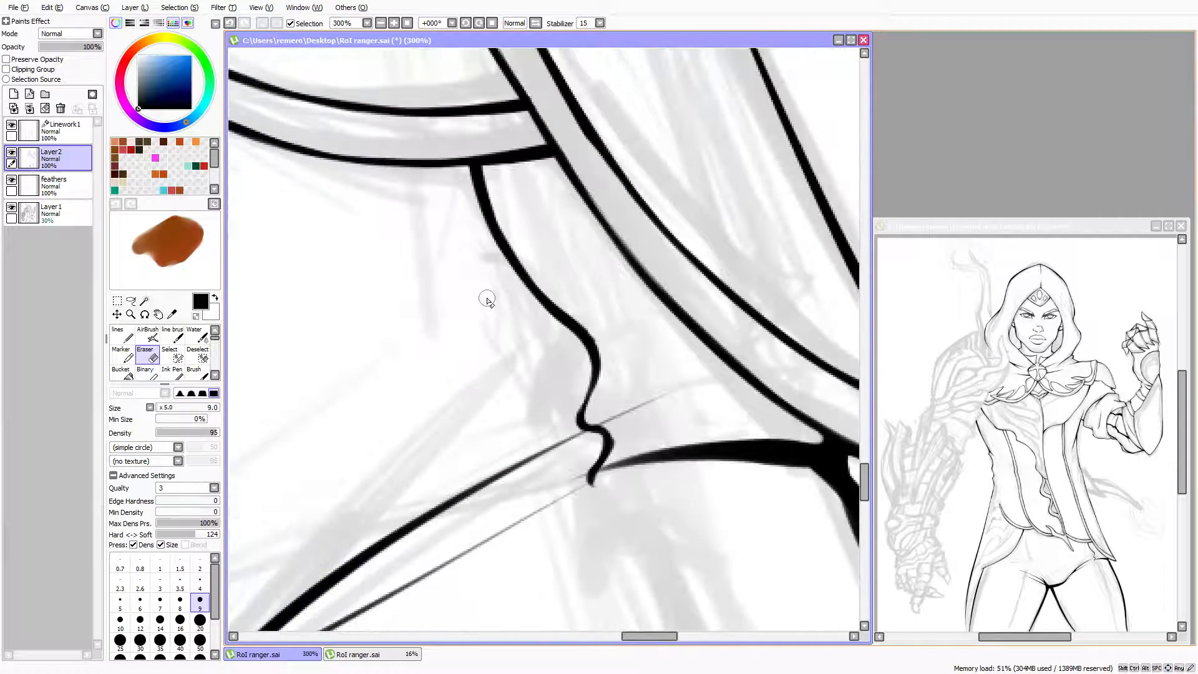
{"action": "key", "text": "Left"}
{"action": "key", "text": "Left"}
{"action": "key", "text": "Left"}
{"action": "key", "text": "Left"}
{"action": "key", "text": "Down"}
{"action": "key", "text": "Down"}
{"action": "key", "text": "Left"}
{"action": "key", "text": "Down"}
{"action": "key", "text": "Down"}
{"action": "key", "text": "Left"}
{"action": "key", "text": "Left"}
{"action": "key", "text": "Left"}
{"action": "key", "text": "Left"}
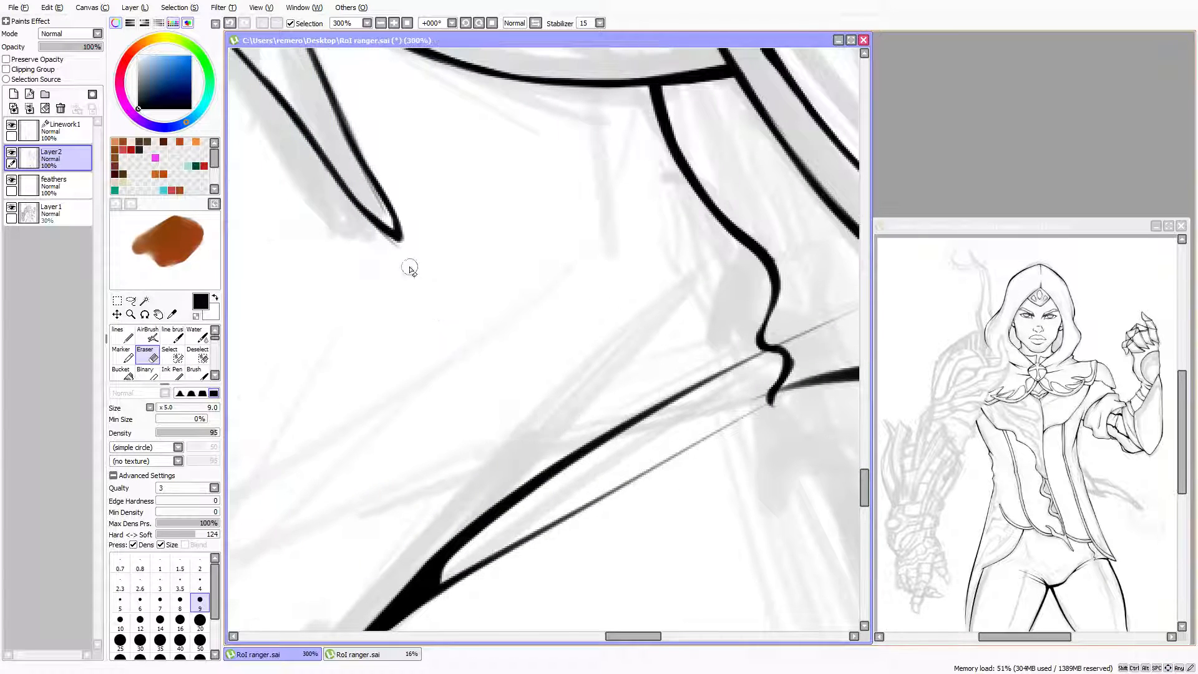
{"action": "scroll", "coordinate": [410, 268], "scroll_direction": "up", "scroll_amount": 2}
{"action": "key", "text": "Up"}
{"action": "key", "text": "Up"}
{"action": "key", "text": "Up"}
{"action": "key", "text": "Up"}
{"action": "key", "text": "Left"}
{"action": "key", "text": "Left"}
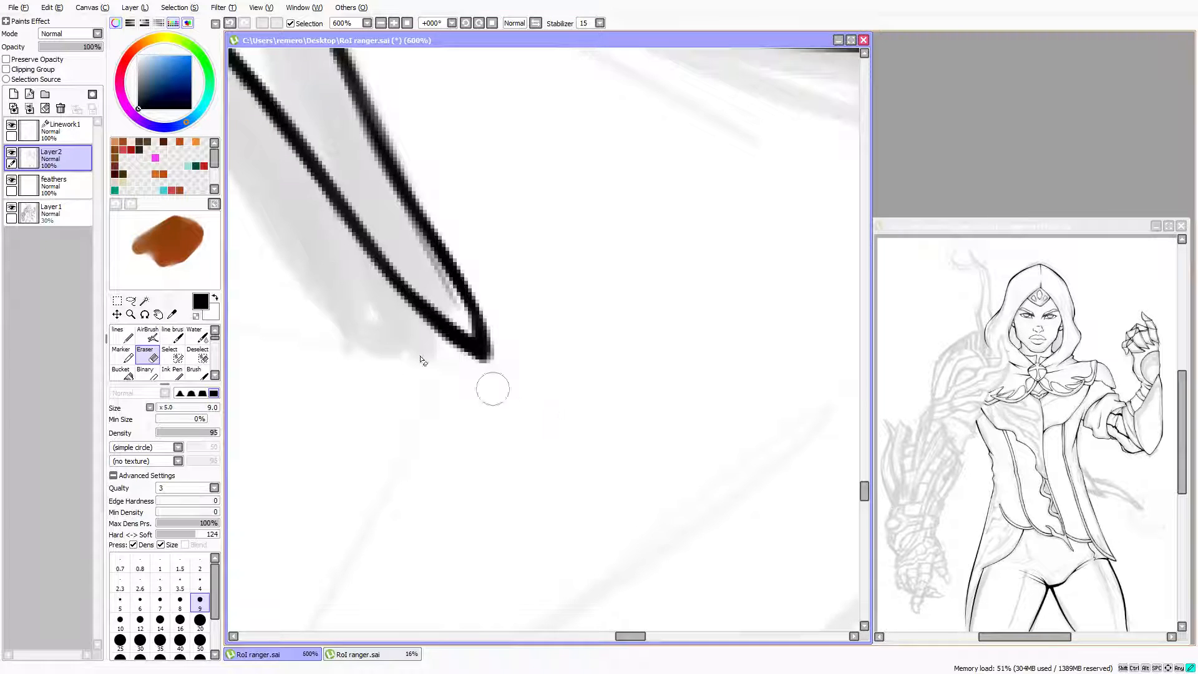
{"action": "key", "text": "Left"}
{"action": "key", "text": "Left"}
{"action": "key", "text": "Left"}
{"action": "key", "text": "Left"}
{"action": "key", "text": "Left"}
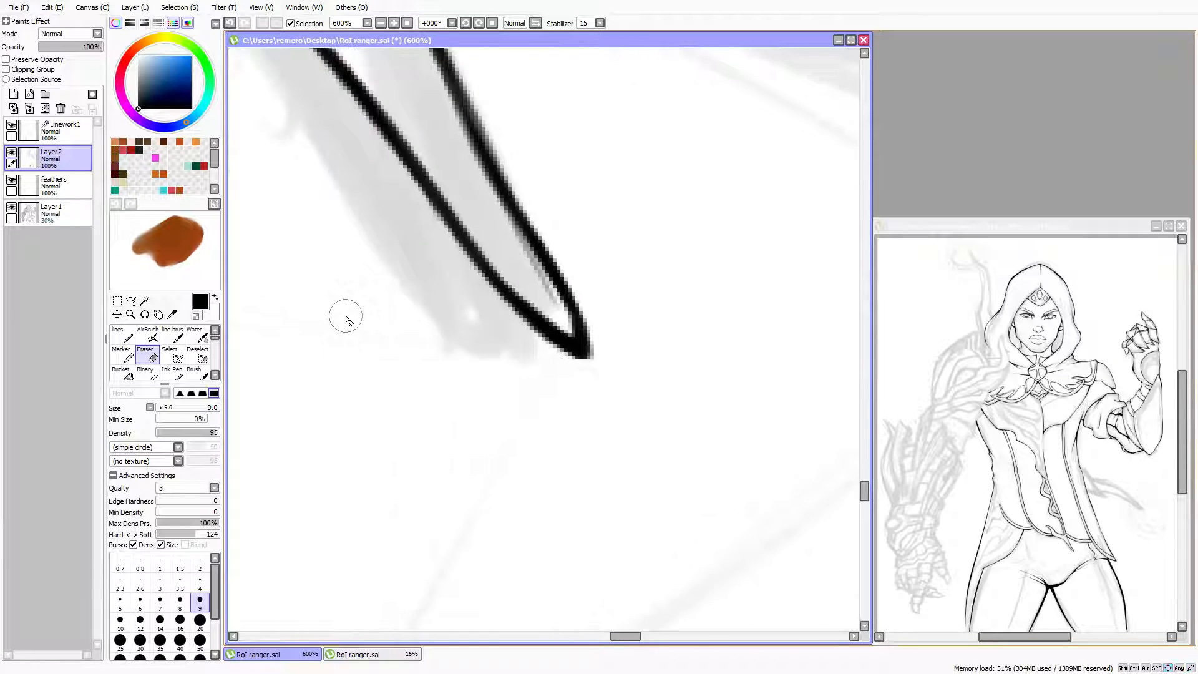
{"action": "key", "text": "Left"}
{"action": "key", "text": "Left"}
{"action": "key", "text": "Left"}
Examine the crotch creases and the outlines of both thighs
{"action": "scroll", "coordinate": [473, 308], "scroll_direction": "down", "scroll_amount": 3}
{"action": "key", "text": "Left"}
{"action": "key", "text": "Left"}
{"action": "key", "text": "Down"}
{"action": "scroll", "coordinate": [509, 443], "scroll_direction": "down", "scroll_amount": 3}
{"action": "key", "text": "Down"}
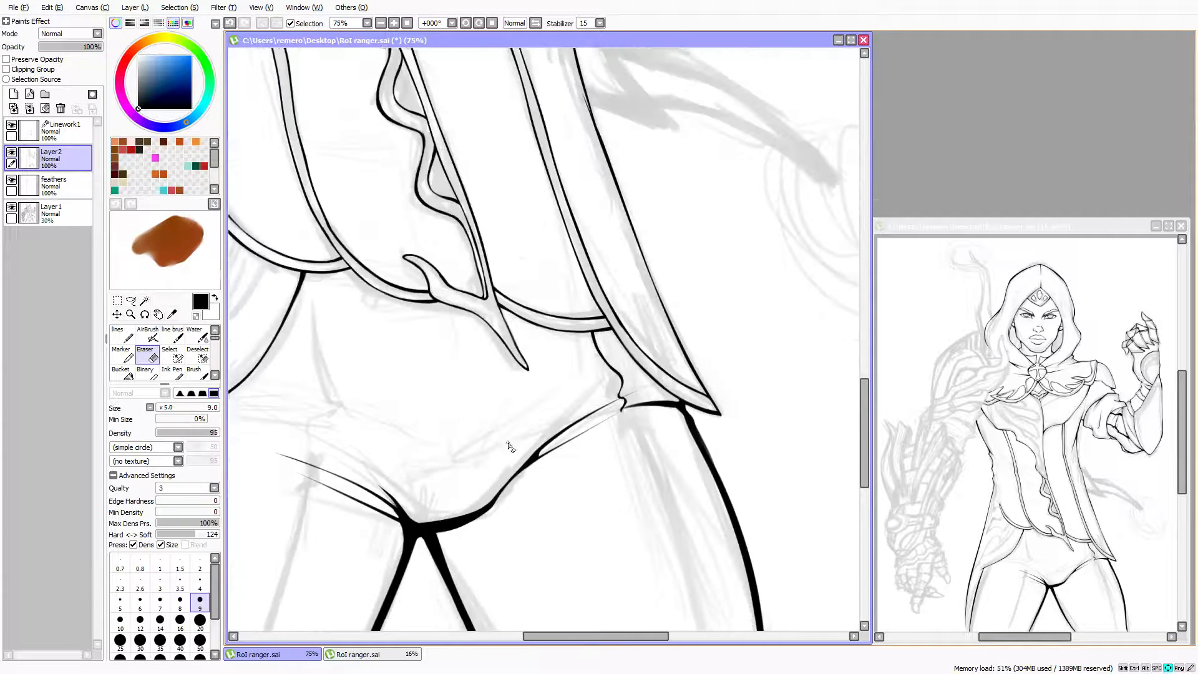
{"action": "key", "text": "Down"}
{"action": "key", "text": "Down"}
{"action": "key", "text": "Left"}
{"action": "key", "text": "Down"}
{"action": "key", "text": "Down"}
{"action": "key", "text": "Down"}
{"action": "key", "text": "Down"}
{"action": "key", "text": "Left"}
{"action": "key", "text": "Left"}
{"action": "key", "text": "Left"}
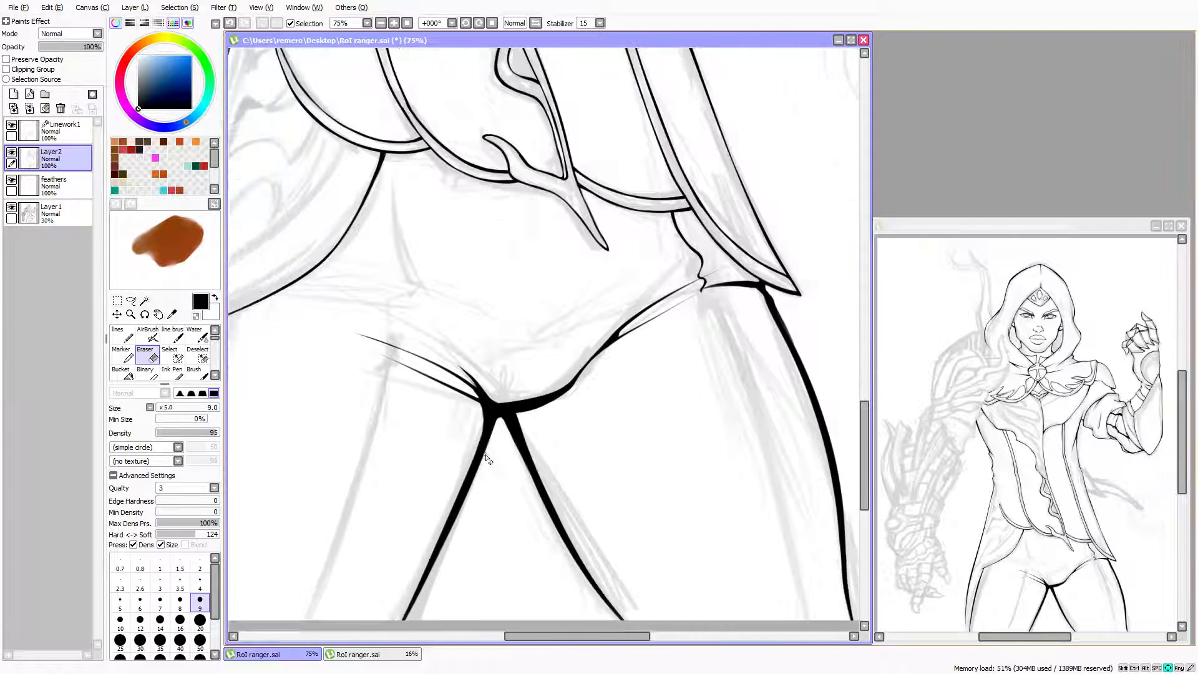
{"action": "key", "text": "Left"}
{"action": "key", "text": "Left"}
{"action": "key", "text": "Left"}
{"action": "key", "text": "Down"}
{"action": "key", "text": "Left"}
{"action": "key", "text": "Left"}
{"action": "key", "text": "Left"}
{"action": "key", "text": "Down"}
{"action": "key", "text": "Left"}
{"action": "key", "text": "Left"}
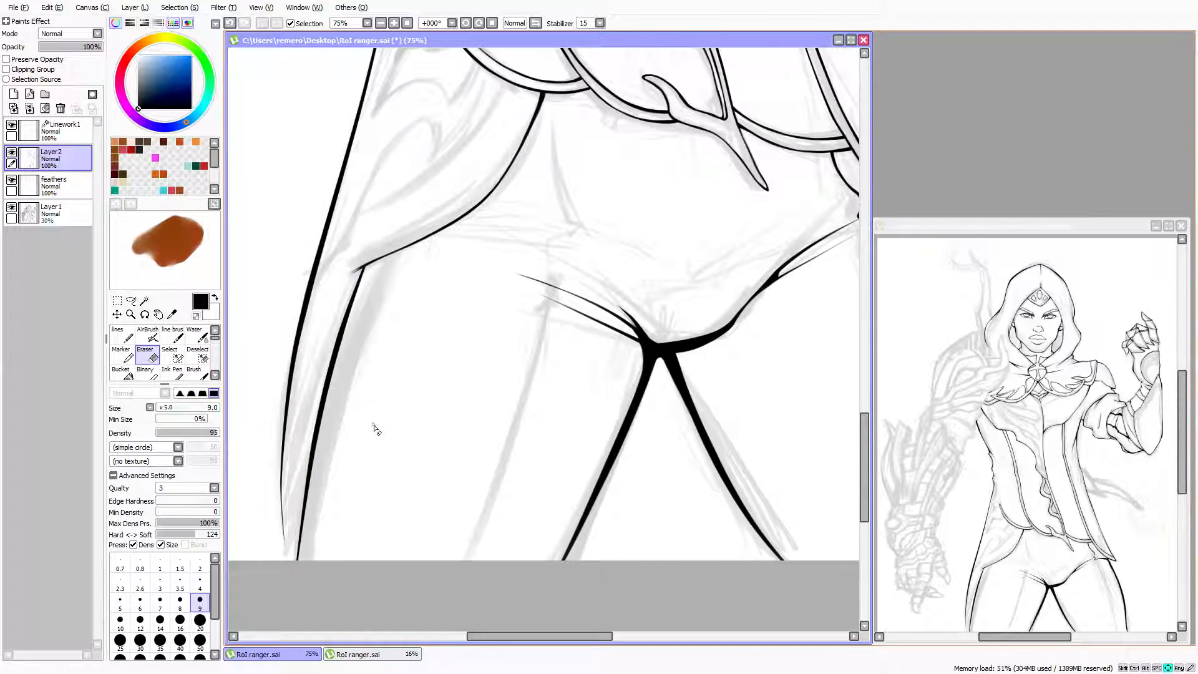
On the Linework1 layer, increase the pressure of two control points on the long outer side line beside the thigh
{"action": "scroll", "coordinate": [373, 450], "scroll_direction": "up", "scroll_amount": 1}
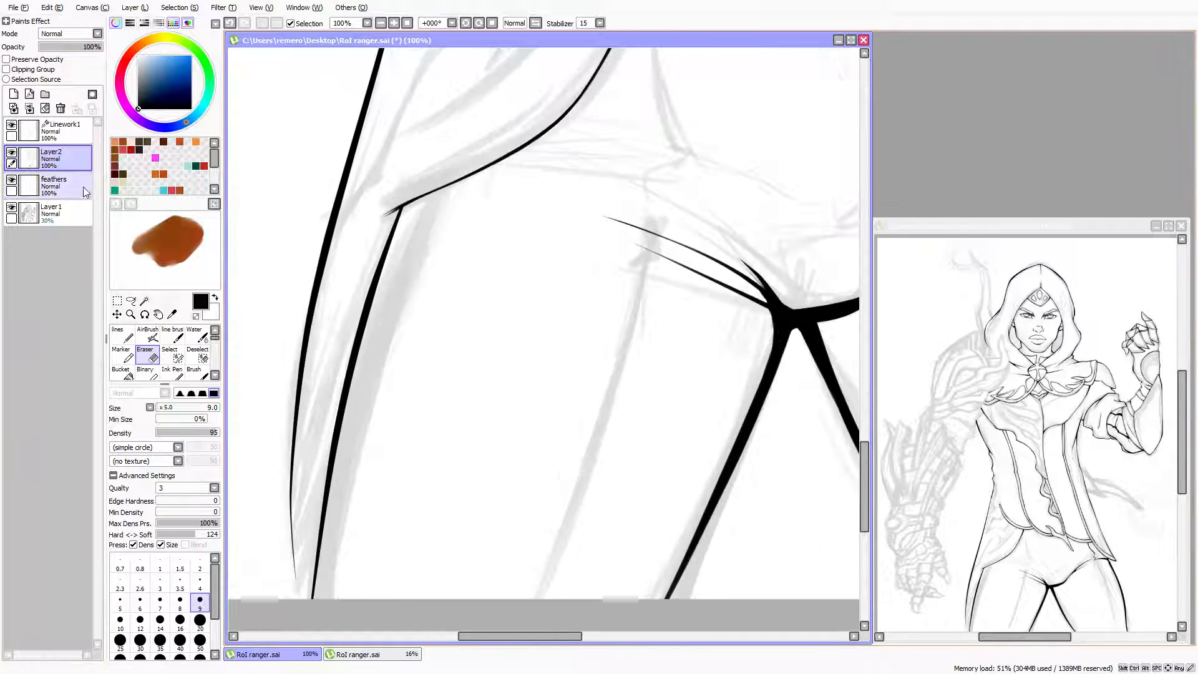
{"action": "left_click", "coordinate": [70, 133]}
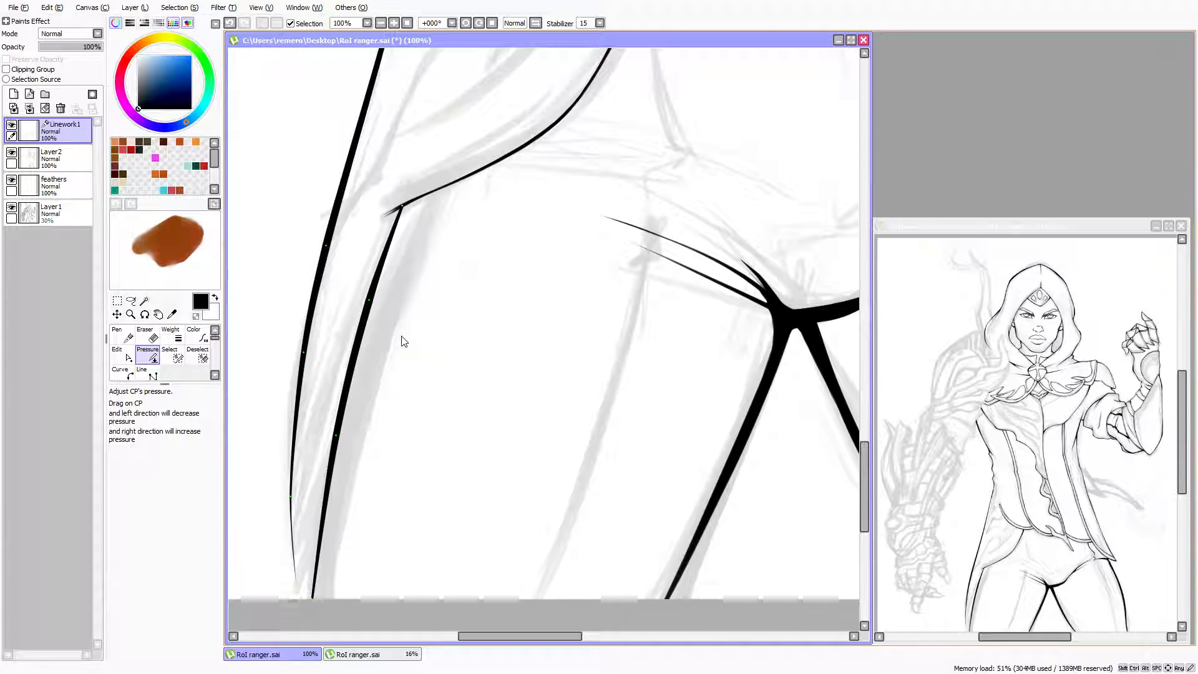
{"action": "scroll", "coordinate": [412, 356], "scroll_direction": "down", "scroll_amount": 1}
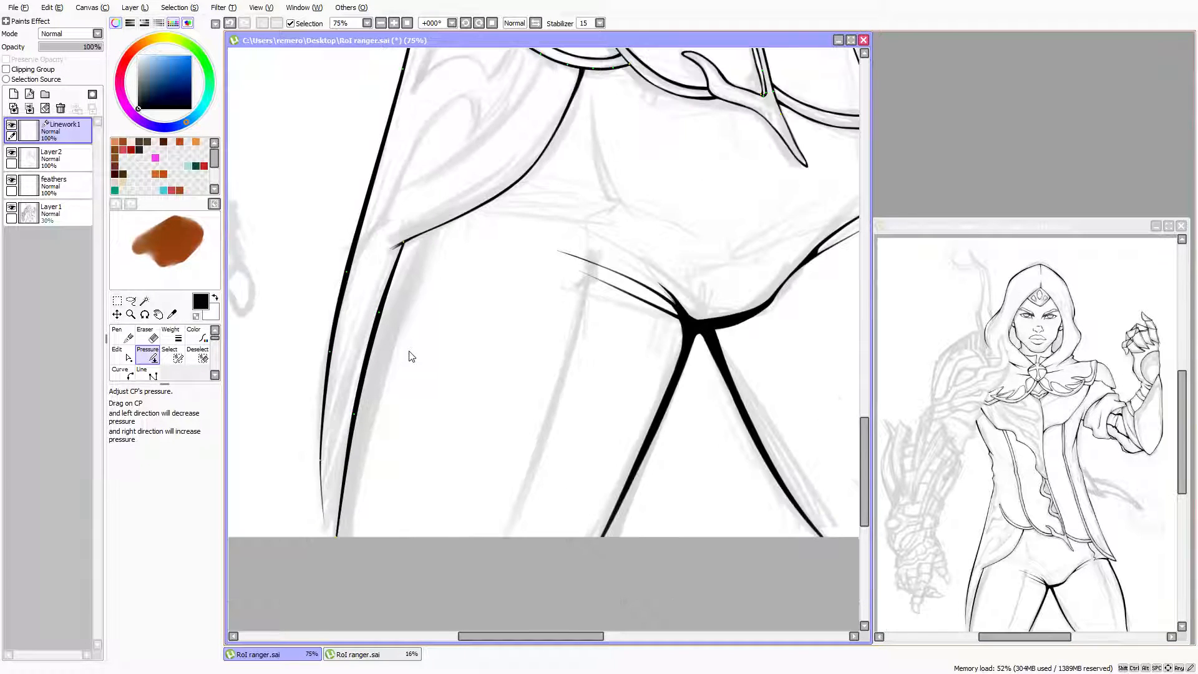
{"action": "scroll", "coordinate": [412, 354], "scroll_direction": "up", "scroll_amount": 3}
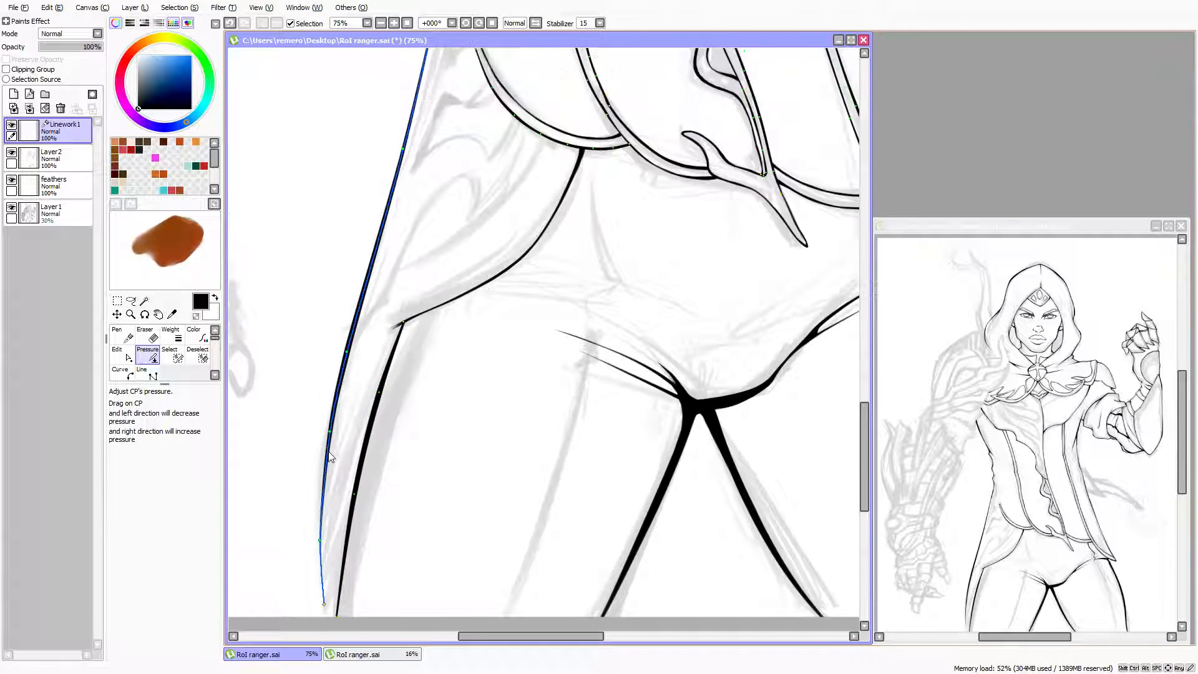
{"action": "left_click_drag", "start_coordinate": [332, 435], "coordinate": [449, 476]}
{"action": "left_click_drag", "start_coordinate": [353, 359], "coordinate": [393, 369]}
Examine the line weights across the chest, the tunic and the hips
{"action": "scroll", "coordinate": [450, 295], "scroll_direction": "up", "scroll_amount": 10}
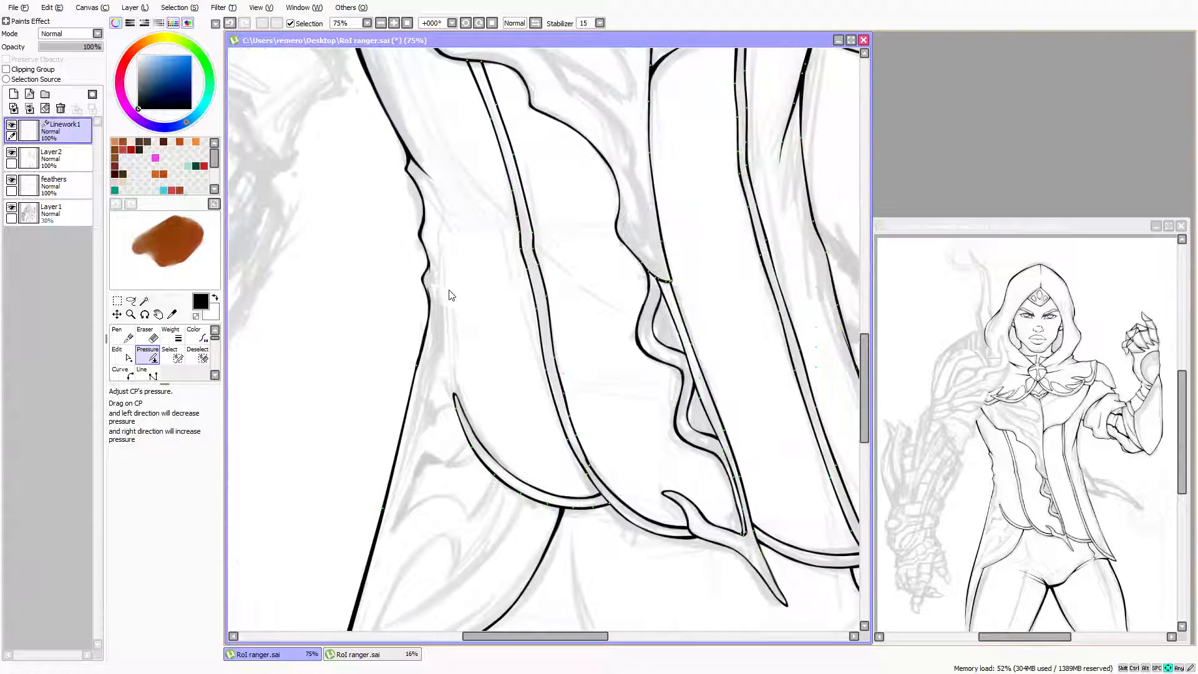
{"action": "scroll", "coordinate": [449, 295], "scroll_direction": "down", "scroll_amount": 1}
{"action": "key", "text": "Right"}
{"action": "key", "text": "Up"}
{"action": "key", "text": "Up"}
{"action": "key", "text": "Up"}
{"action": "key", "text": "Up"}
{"action": "key", "text": "Up"}
{"action": "key", "text": "Up"}
{"action": "key", "text": "Up"}
{"action": "key", "text": "Up"}
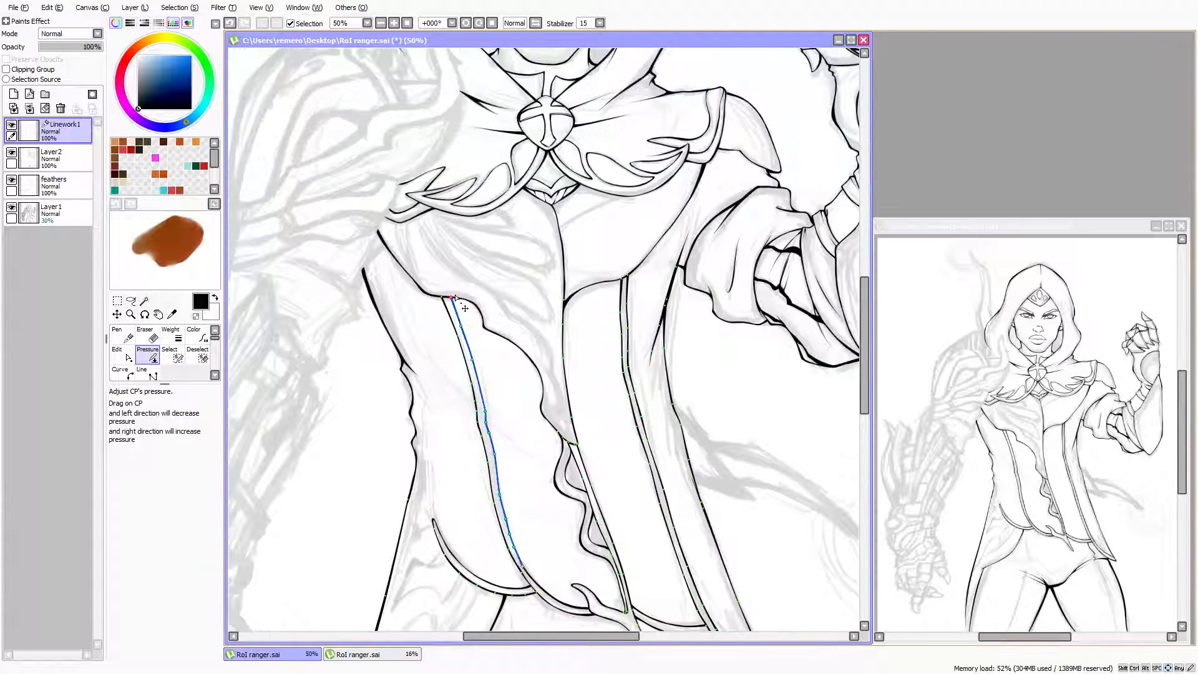
{"action": "key", "text": "Down"}
{"action": "key", "text": "Down"}
{"action": "key", "text": "Down"}
{"action": "key", "text": "Down"}
{"action": "key", "text": "Down"}
{"action": "key", "text": "Down"}
{"action": "key", "text": "Down"}
{"action": "key", "text": "Down"}
{"action": "key", "text": "Down"}
{"action": "key", "text": "Right"}
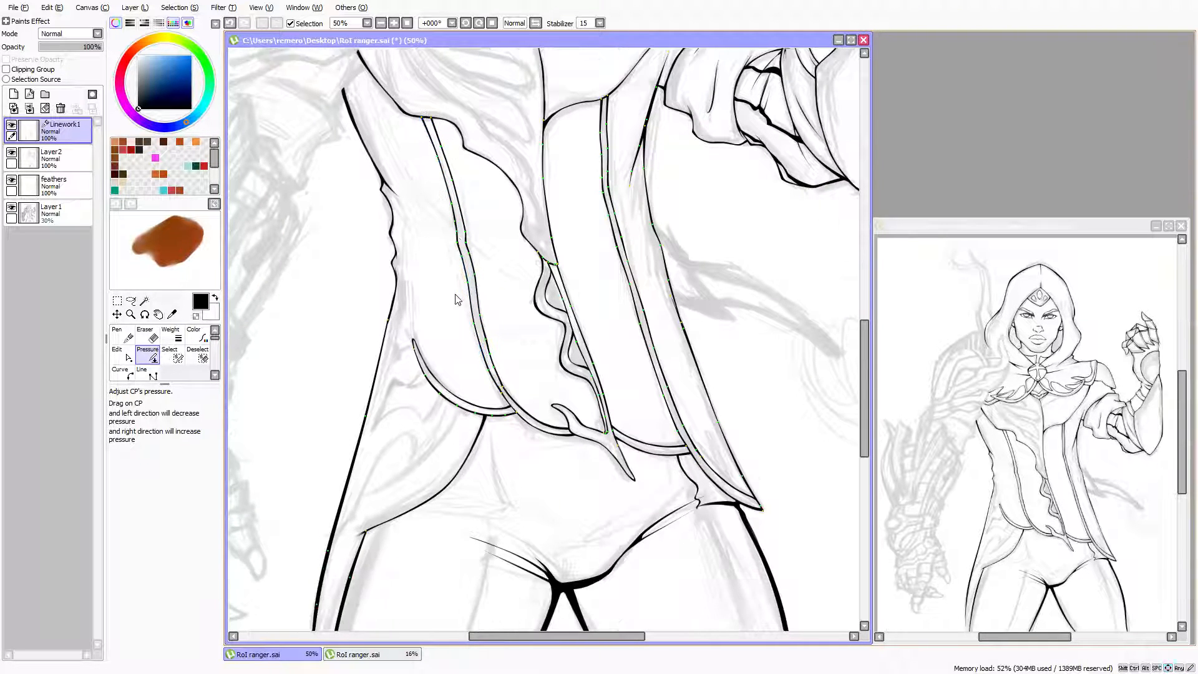
{"action": "key", "text": "Down"}
{"action": "key", "text": "Down"}
{"action": "key", "text": "Down"}
{"action": "key", "text": "Down"}
{"action": "key", "text": "Down"}
{"action": "key", "text": "Down"}
{"action": "key", "text": "Down"}
{"action": "key", "text": "Down"}
{"action": "key", "text": "Right"}
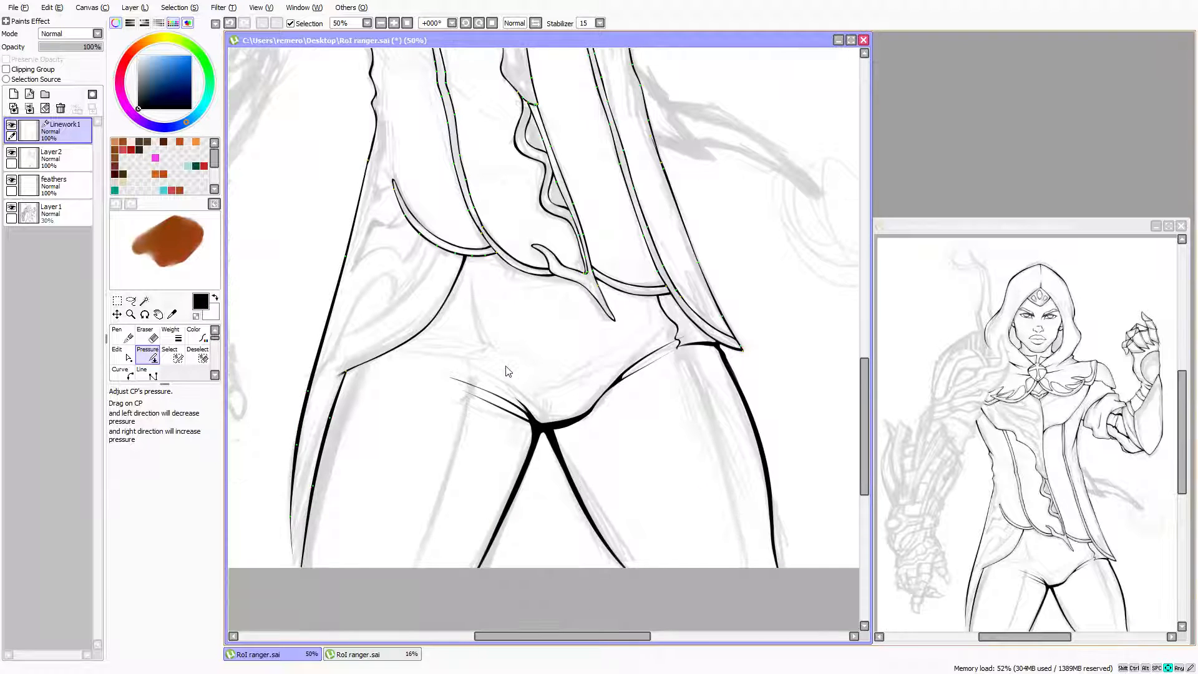
In a mirrored view, draw a long hip crease and a short hooked crease above it on Layer2 with the lines brush at size 14
{"action": "key", "text": "Up"}
{"action": "key", "text": "Up"}
{"action": "key", "text": "Up"}
{"action": "key", "text": "Down"}
{"action": "scroll", "coordinate": [526, 430], "scroll_direction": "up", "scroll_amount": 2}
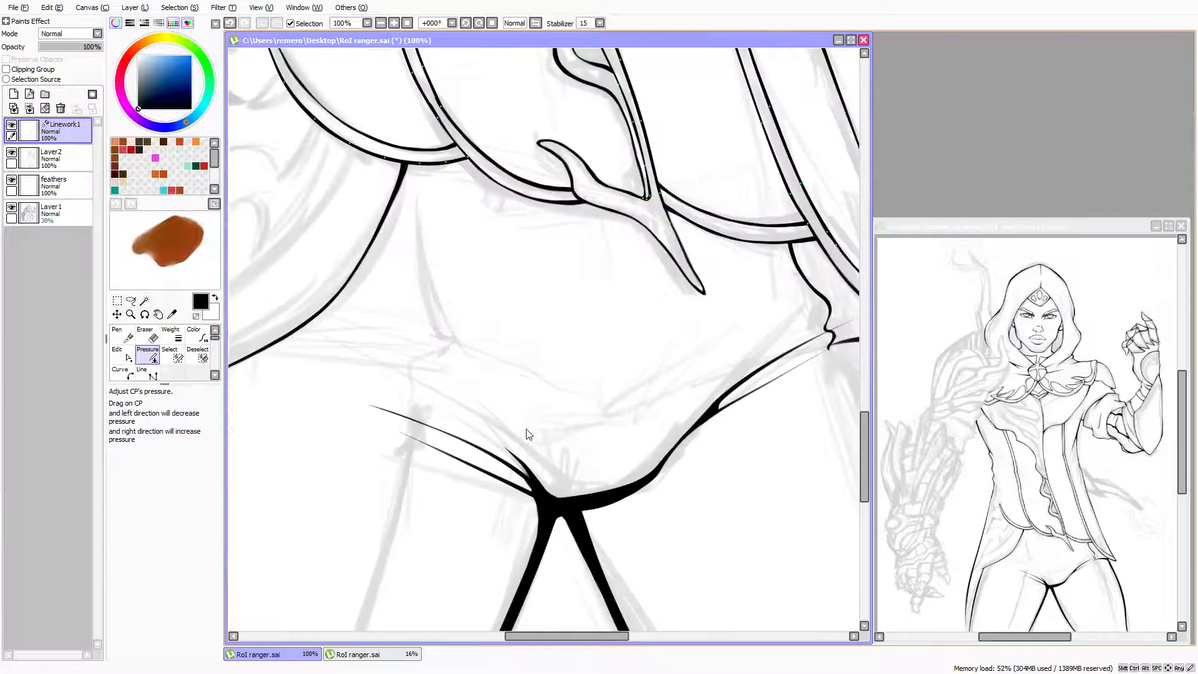
{"action": "scroll", "coordinate": [527, 430], "scroll_direction": "up", "scroll_amount": 1}
{"action": "key", "text": "Left"}
{"action": "key", "text": "Left"}
{"action": "key", "text": "Left"}
{"action": "key", "text": "Left"}
{"action": "key", "text": "Left"}
{"action": "key", "text": "Left"}
{"action": "key", "text": "Right"}
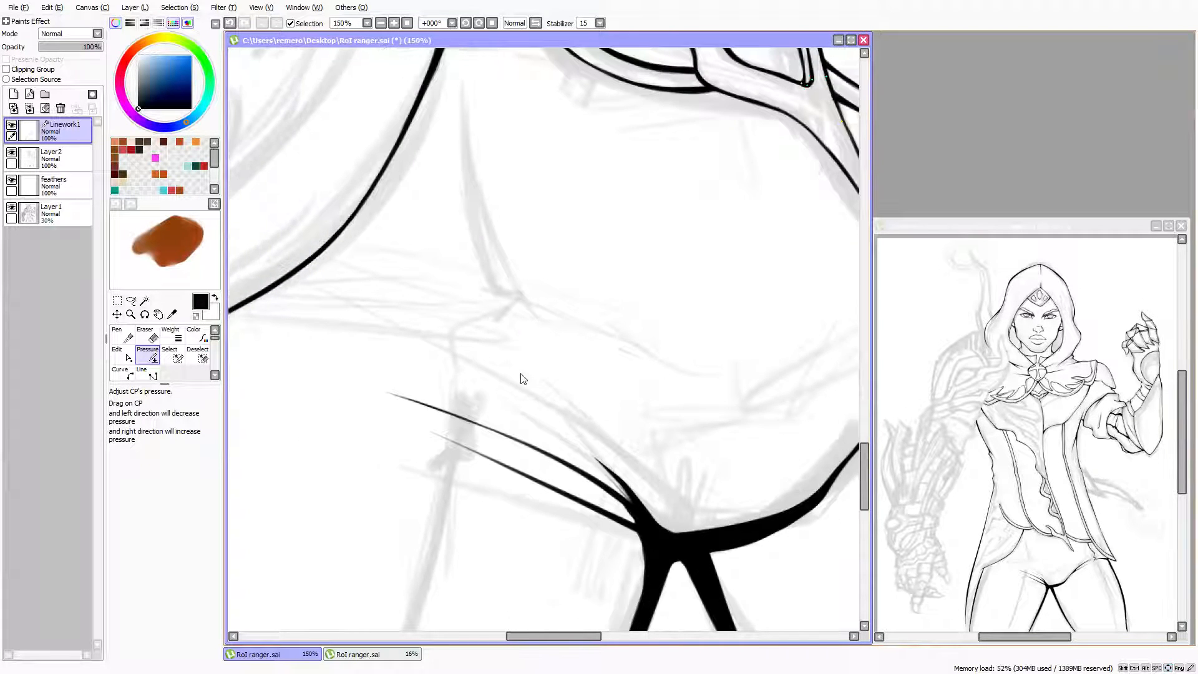
{"action": "key", "text": "h"}
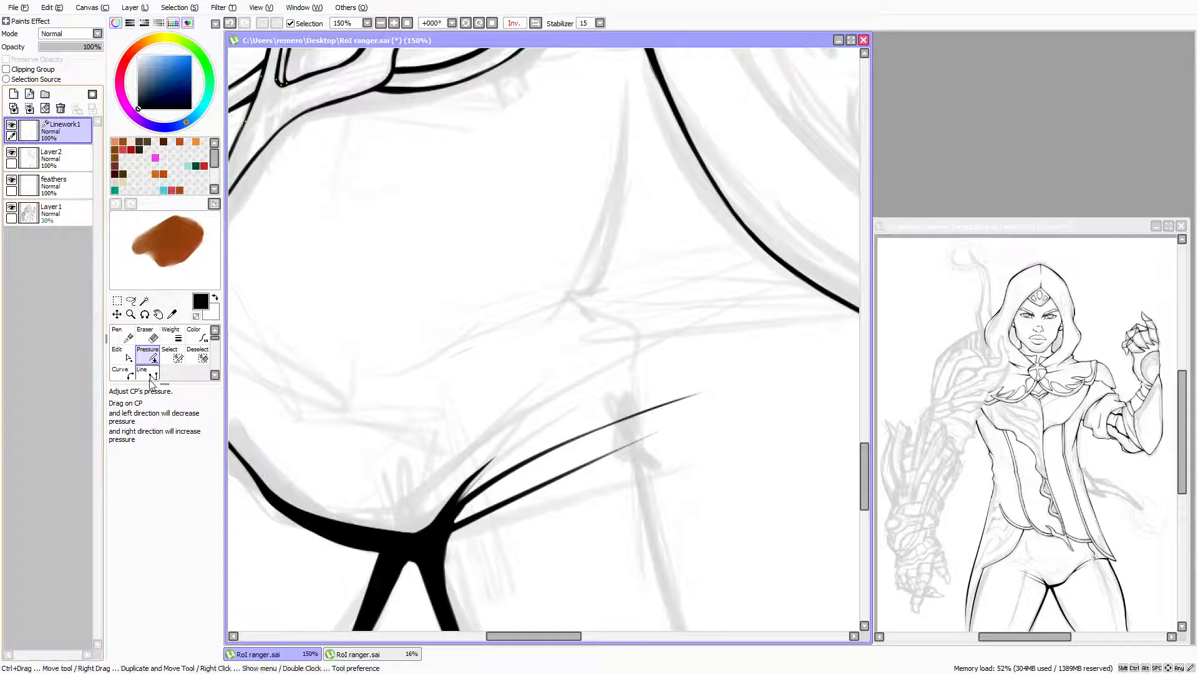
{"action": "left_click", "coordinate": [62, 159]}
{"action": "left_click", "coordinate": [122, 337]}
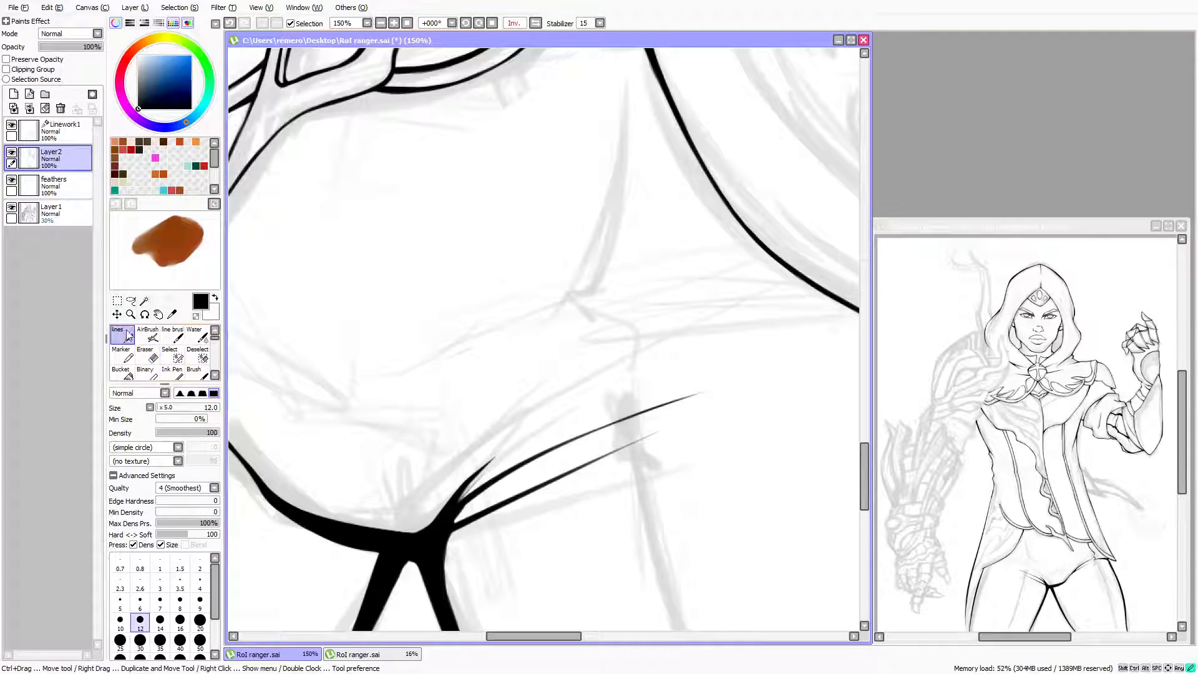
{"action": "key", "text": "bracketright"}
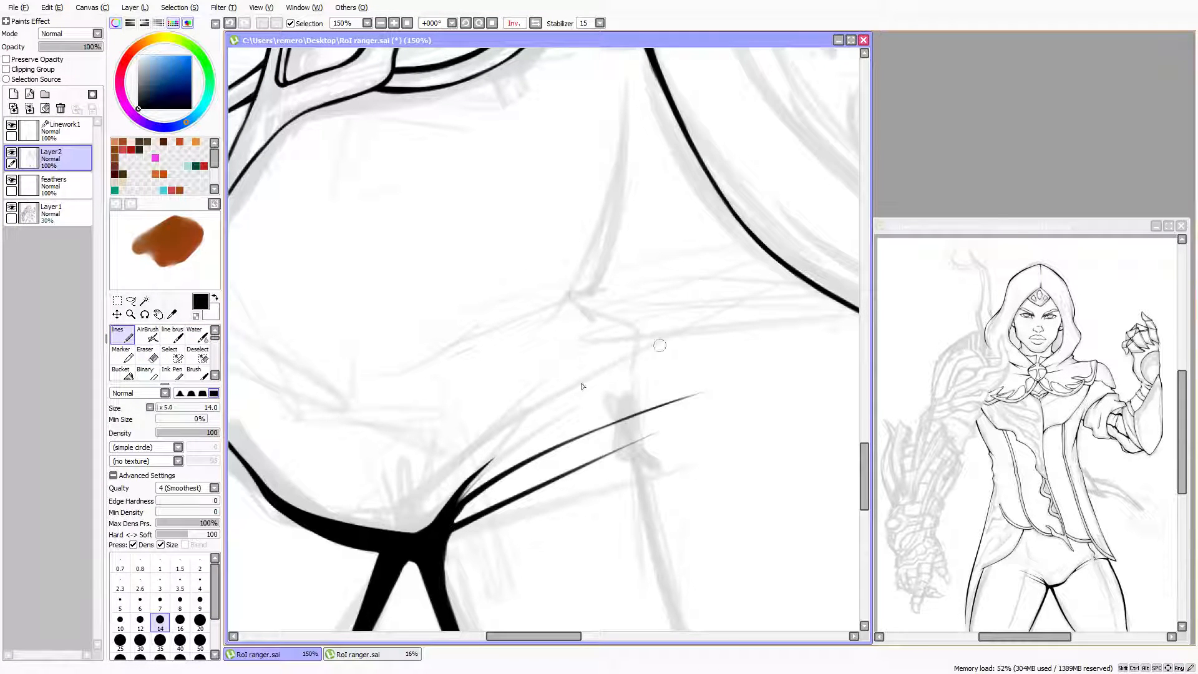
{"action": "mouse_move", "coordinate": [512, 419]}
{"action": "left_mouse_down"}
{"action": "mouse_move", "coordinate": [775, 288]}
{"action": "mouse_move", "coordinate": [660, 292]}
{"action": "mouse_move", "coordinate": [767, 279]}
{"action": "left_mouse_up"}
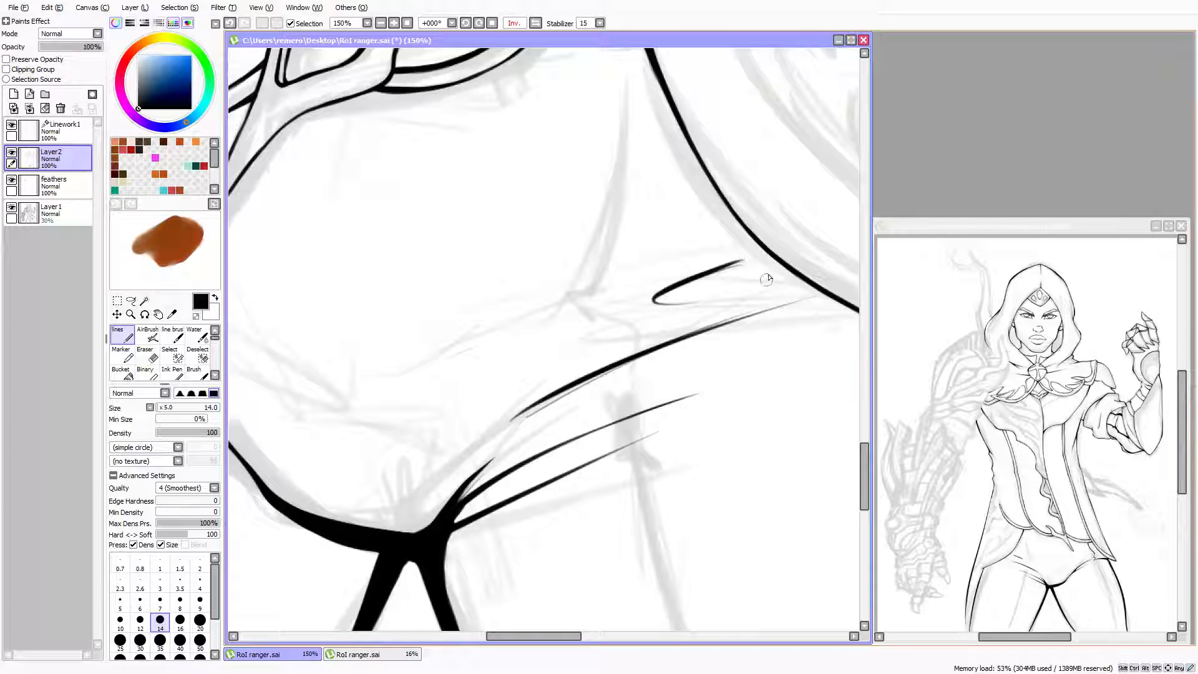
Undo the short hooked crease strokes and redraw the crease below the tunic's curved edge
{"action": "left_click", "coordinate": [230, 23]}
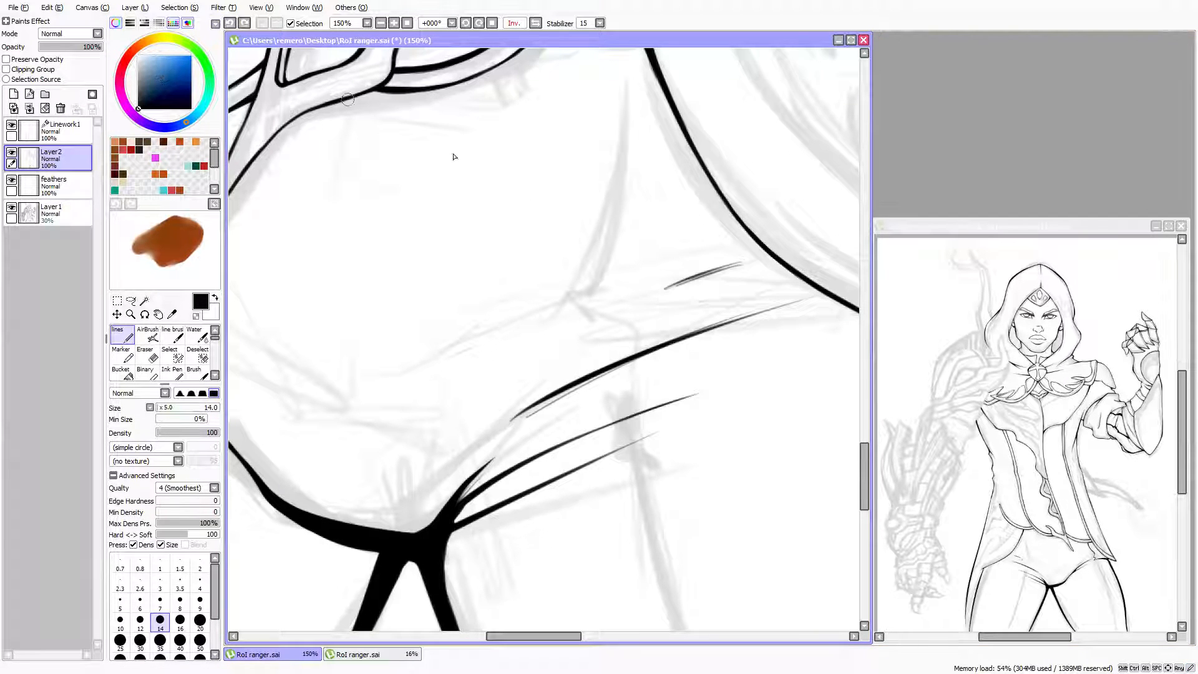
{"action": "left_click", "coordinate": [229, 24]}
{"action": "mouse_move", "coordinate": [738, 262]}
{"action": "left_mouse_down"}
{"action": "mouse_move", "coordinate": [630, 301]}
{"action": "mouse_move", "coordinate": [717, 284]}
{"action": "left_mouse_up"}
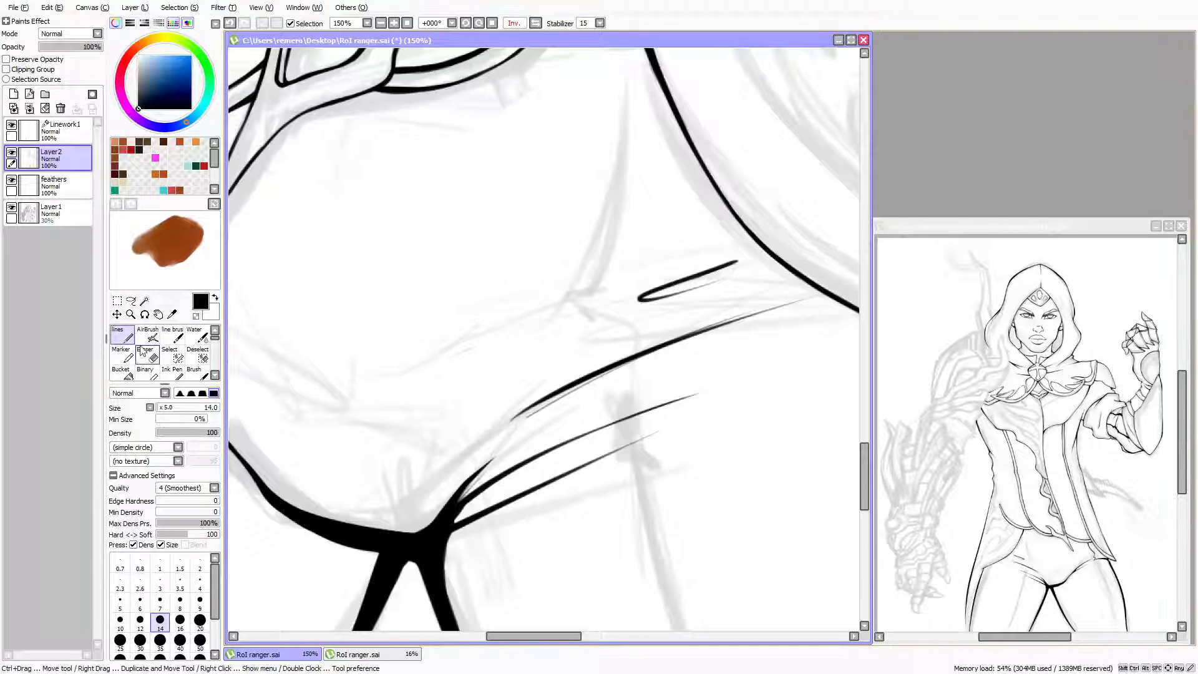
Trim the tip of the short hooked hip crease on Layer2 with the Eraser at size 9
{"action": "key", "text": "e"}
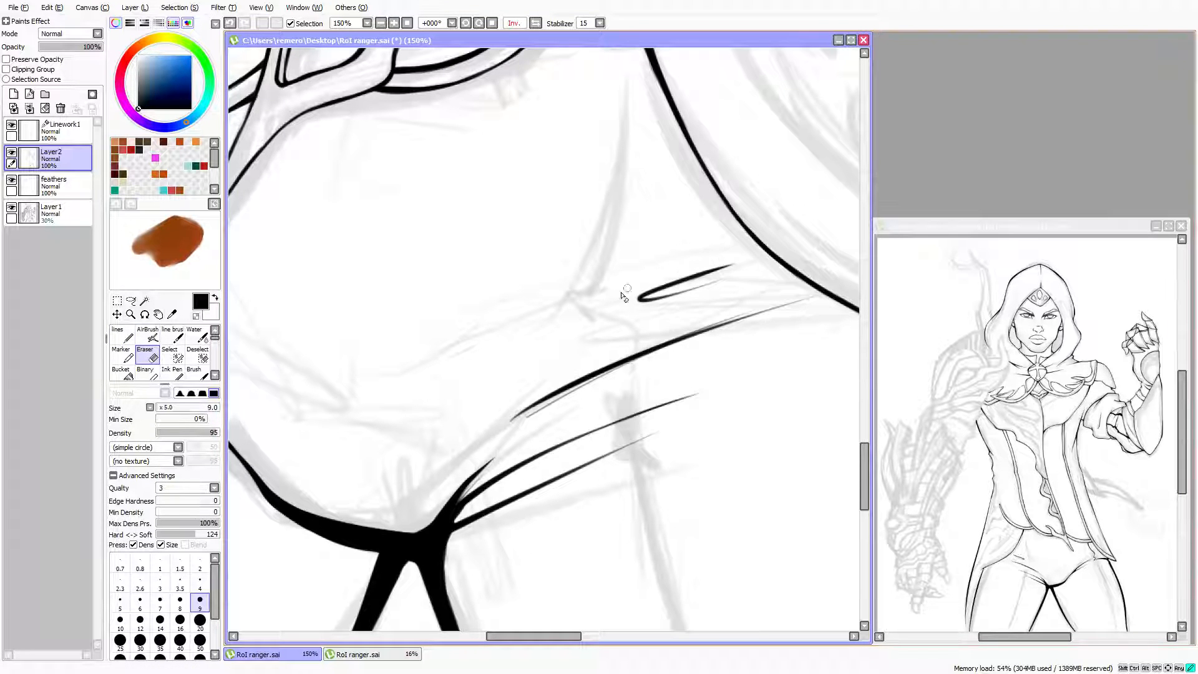
{"action": "scroll", "coordinate": [718, 294], "scroll_direction": "down", "scroll_amount": 4}
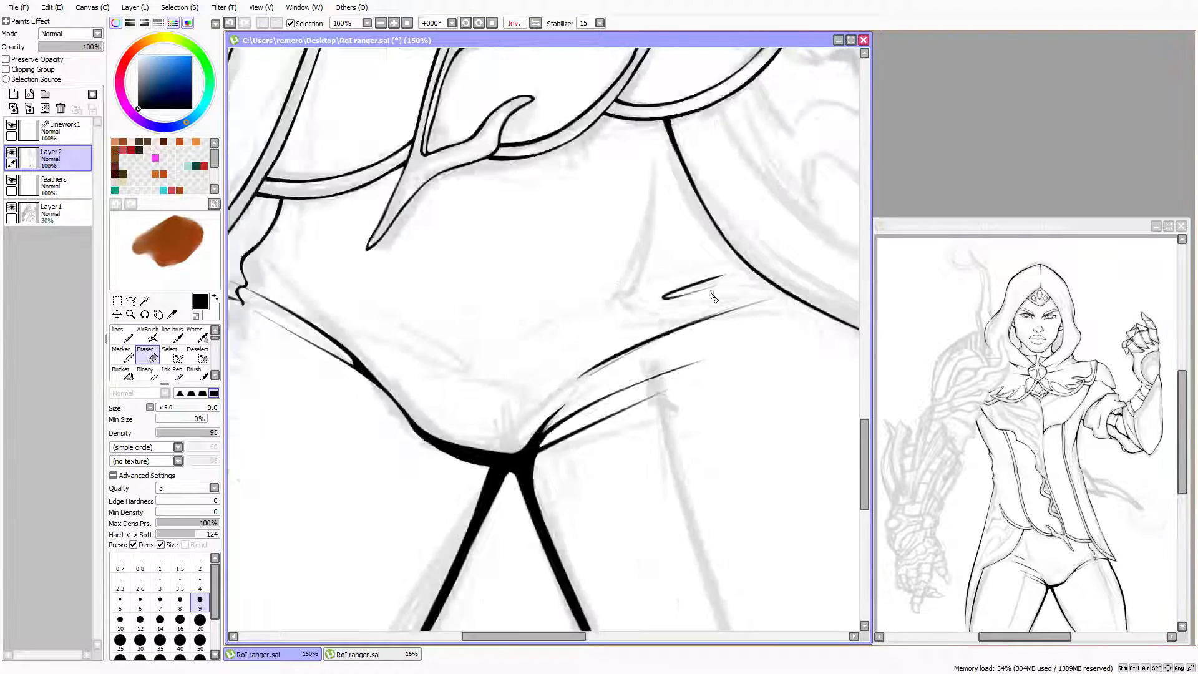
{"action": "scroll", "coordinate": [681, 287], "scroll_direction": "up", "scroll_amount": 2}
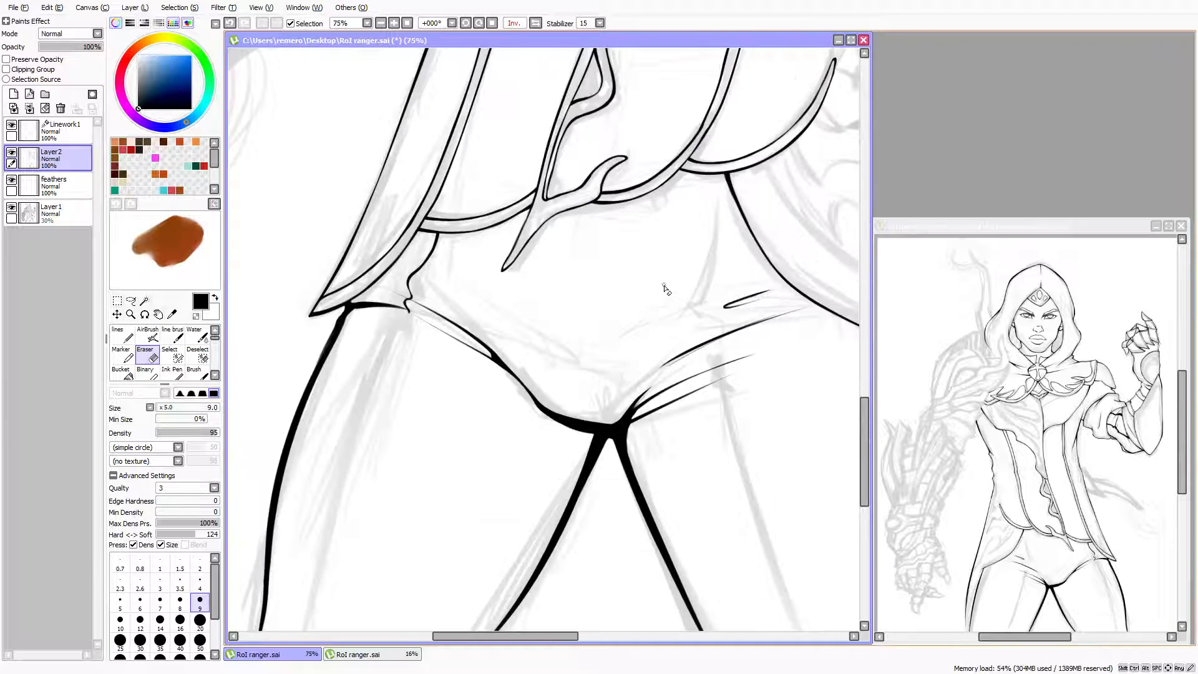
{"action": "scroll", "coordinate": [462, 381], "scroll_direction": "down", "scroll_amount": 2}
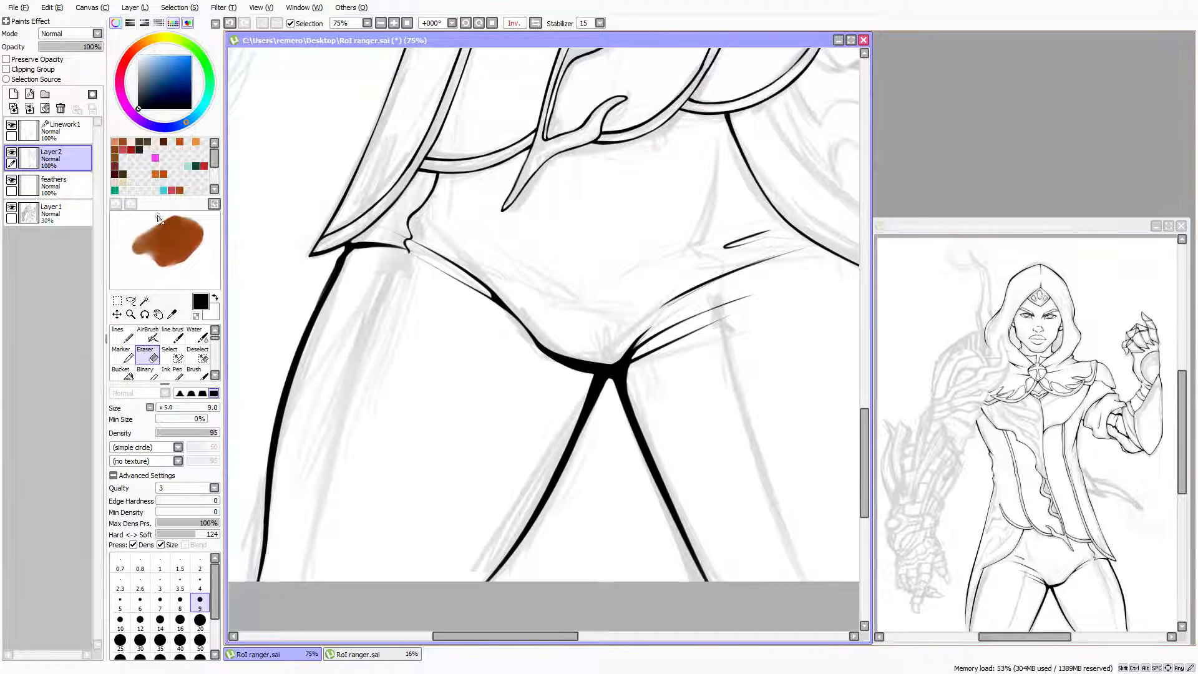
On the Linework1 layer, draw a size 9 curve from the tunic's lower corner down the thigh to the canvas edge
{"action": "left_click", "coordinate": [77, 141]}
{"action": "left_click", "coordinate": [123, 373]}
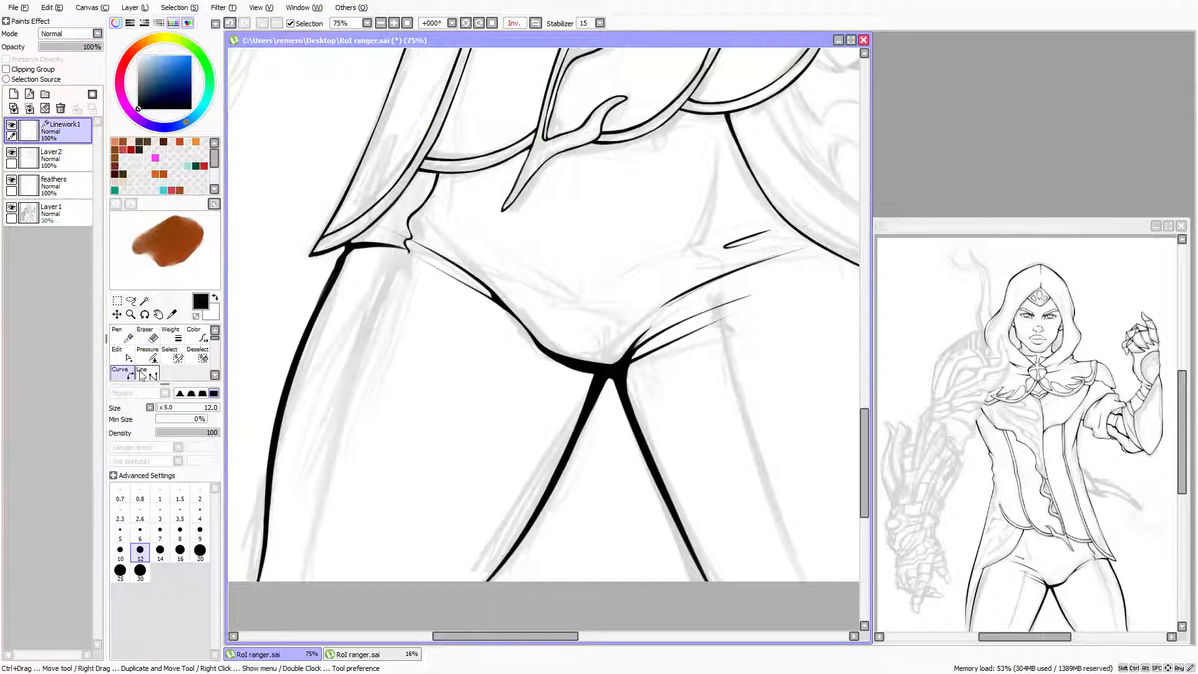
{"action": "key", "text": "bracketleft"}
{"action": "key", "text": "bracketleft"}
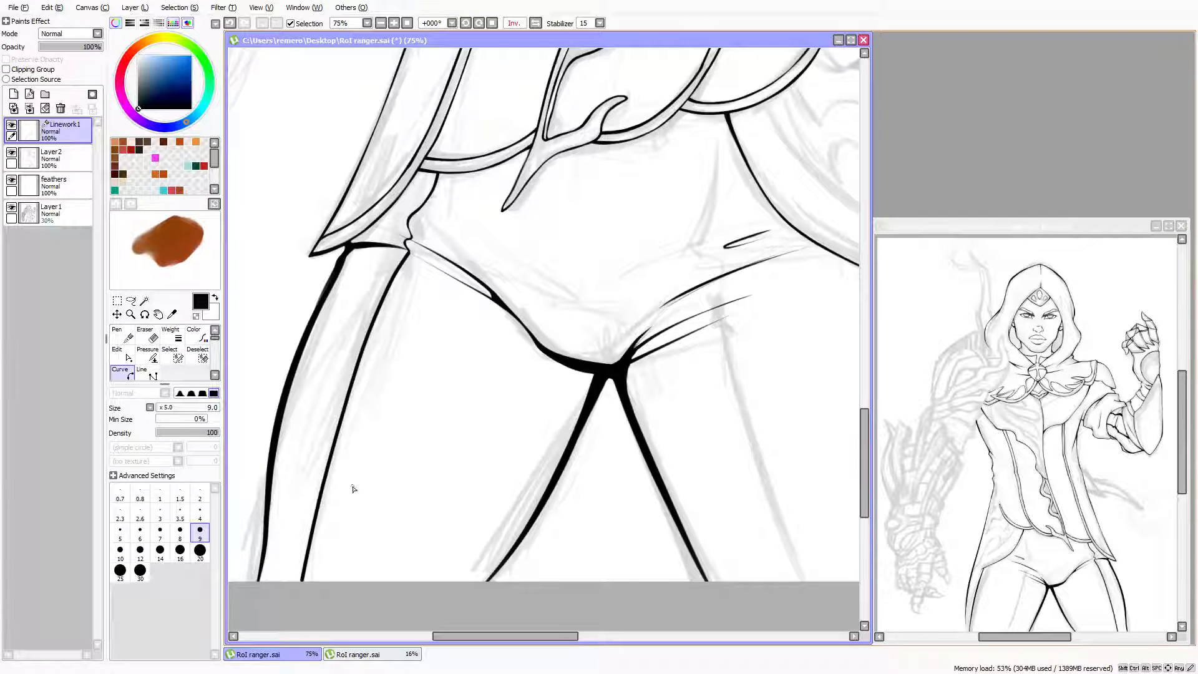
In the unmirrored view, taper both ends of the new thigh curve and adjust the pressure of its middle control points
{"action": "key", "text": "h"}
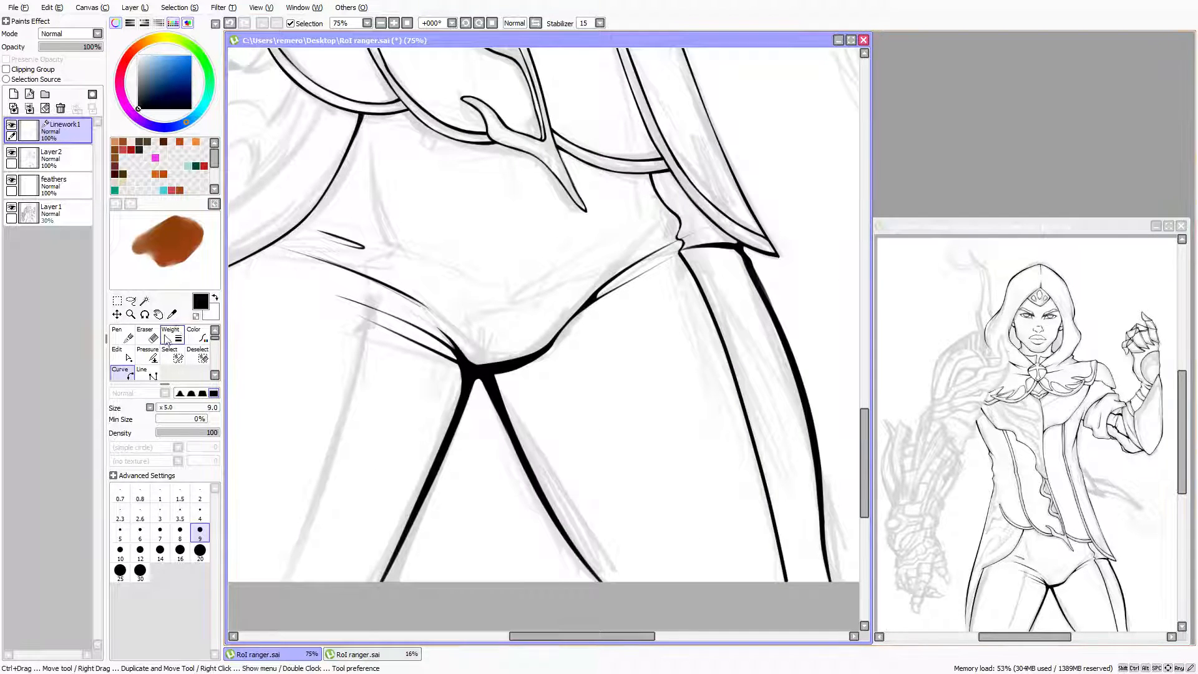
{"action": "left_click", "coordinate": [147, 354]}
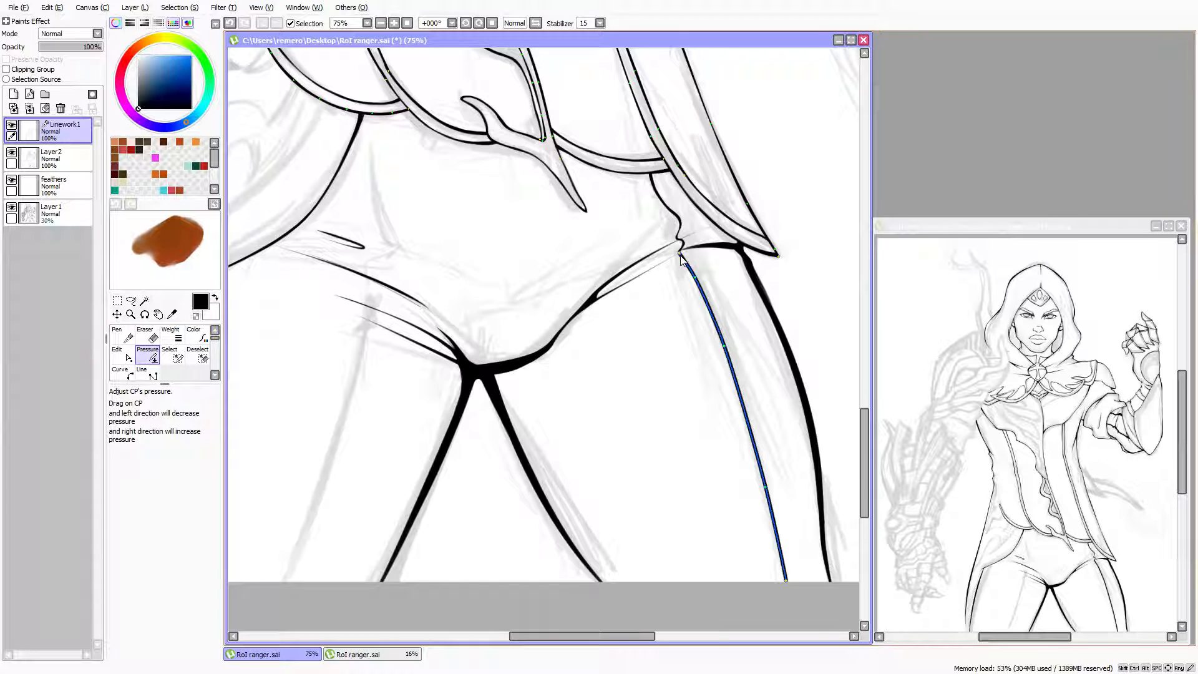
{"action": "mouse_move", "coordinate": [675, 250]}
{"action": "left_mouse_down"}
{"action": "mouse_move", "coordinate": [648, 250]}
{"action": "mouse_move", "coordinate": [675, 279]}
{"action": "left_mouse_up"}
{"action": "mouse_move", "coordinate": [724, 348]}
{"action": "left_mouse_down"}
{"action": "mouse_move", "coordinate": [749, 335]}
{"action": "mouse_move", "coordinate": [751, 363]}
{"action": "left_mouse_up"}
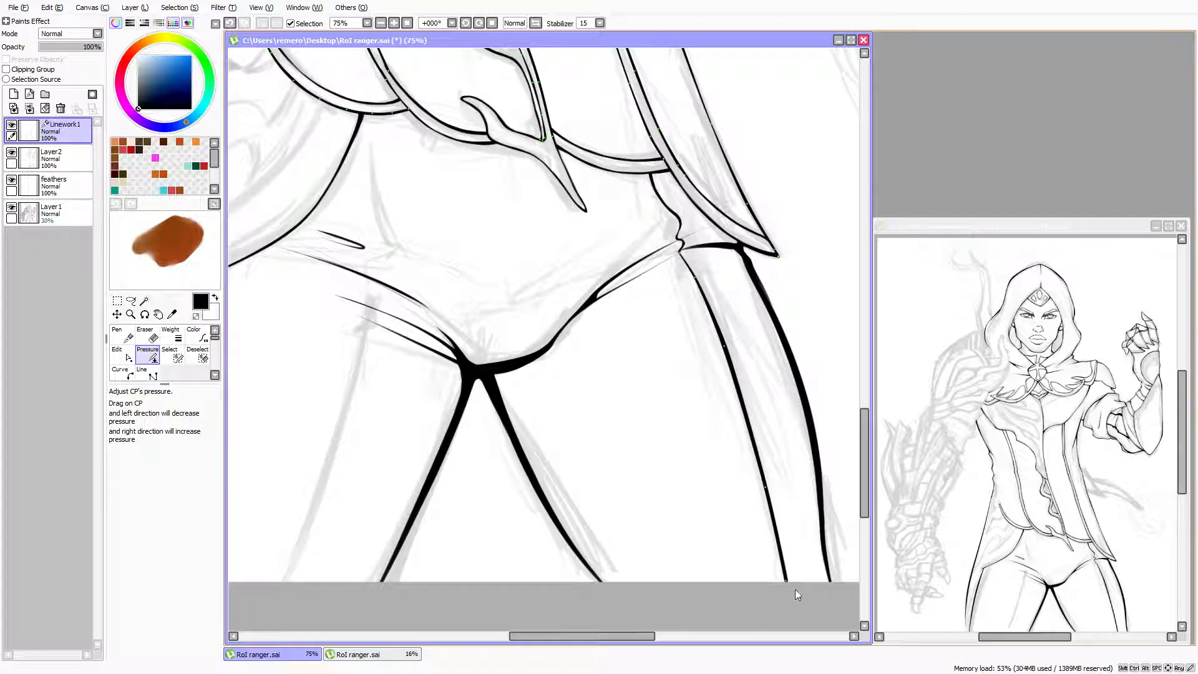
{"action": "left_click_drag", "start_coordinate": [788, 582], "coordinate": [769, 582]}
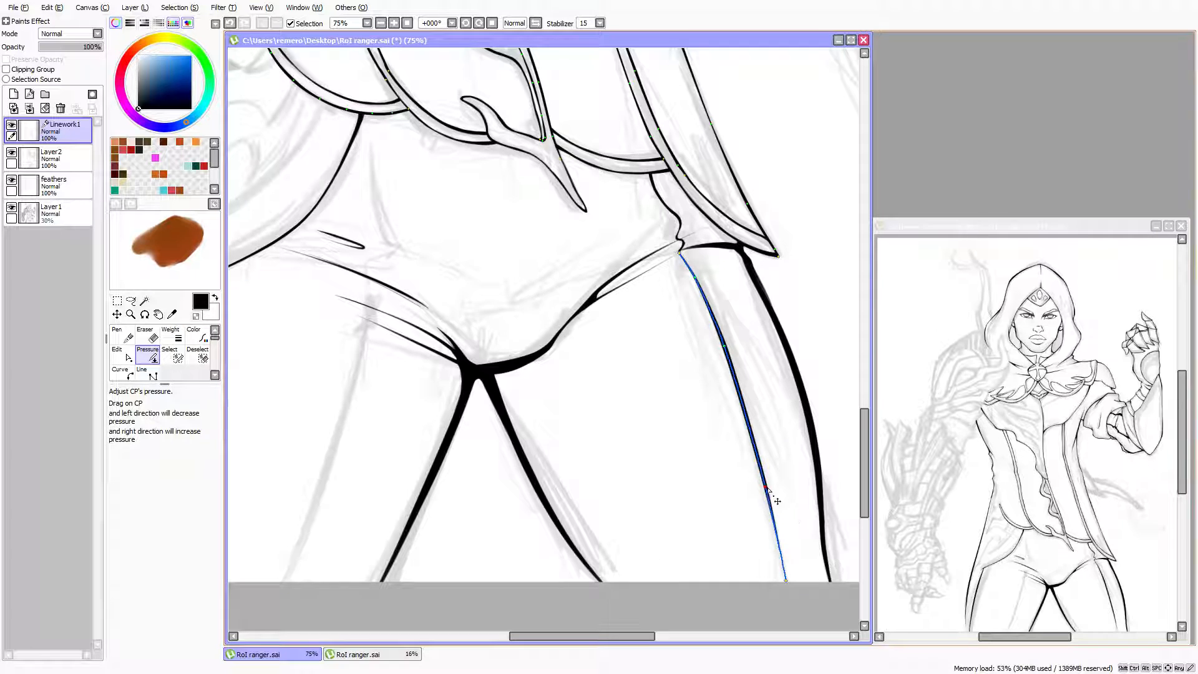
{"action": "left_click_drag", "start_coordinate": [774, 498], "coordinate": [751, 495]}
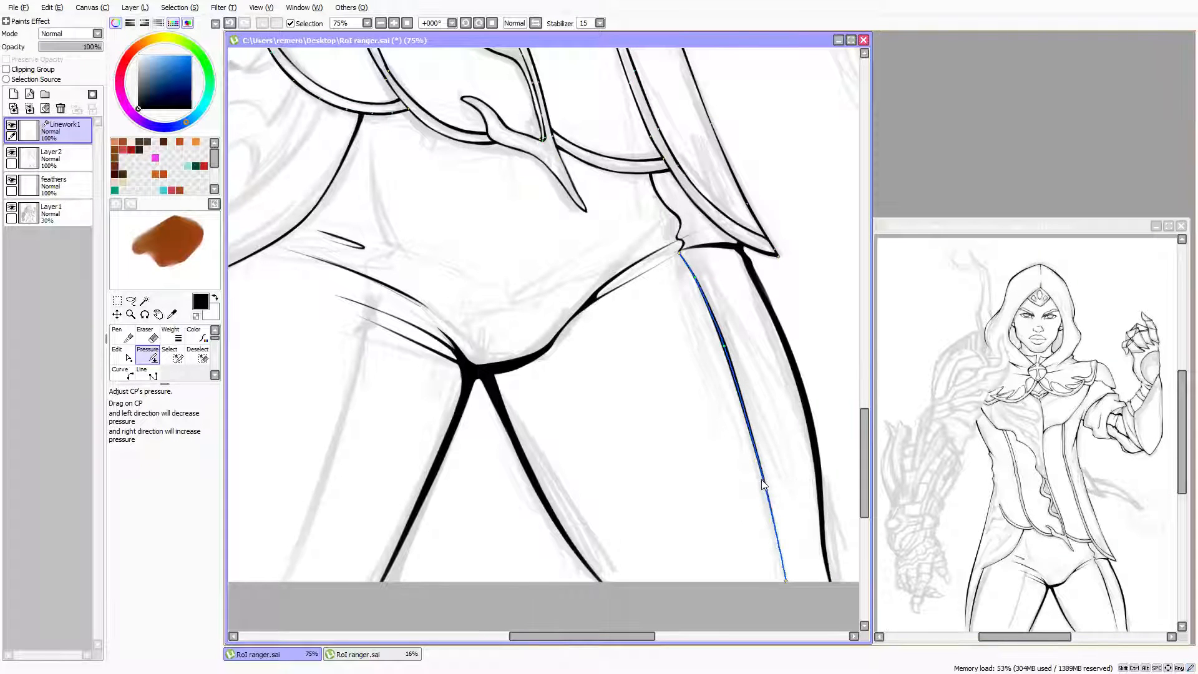
Draw a size 9 curve for the other trouser seam, from below the tunic through small folds at the hip creases to the canvas edge
{"action": "scroll", "coordinate": [759, 493], "scroll_direction": "down", "scroll_amount": 2}
{"action": "scroll", "coordinate": [582, 458], "scroll_direction": "up", "scroll_amount": 2}
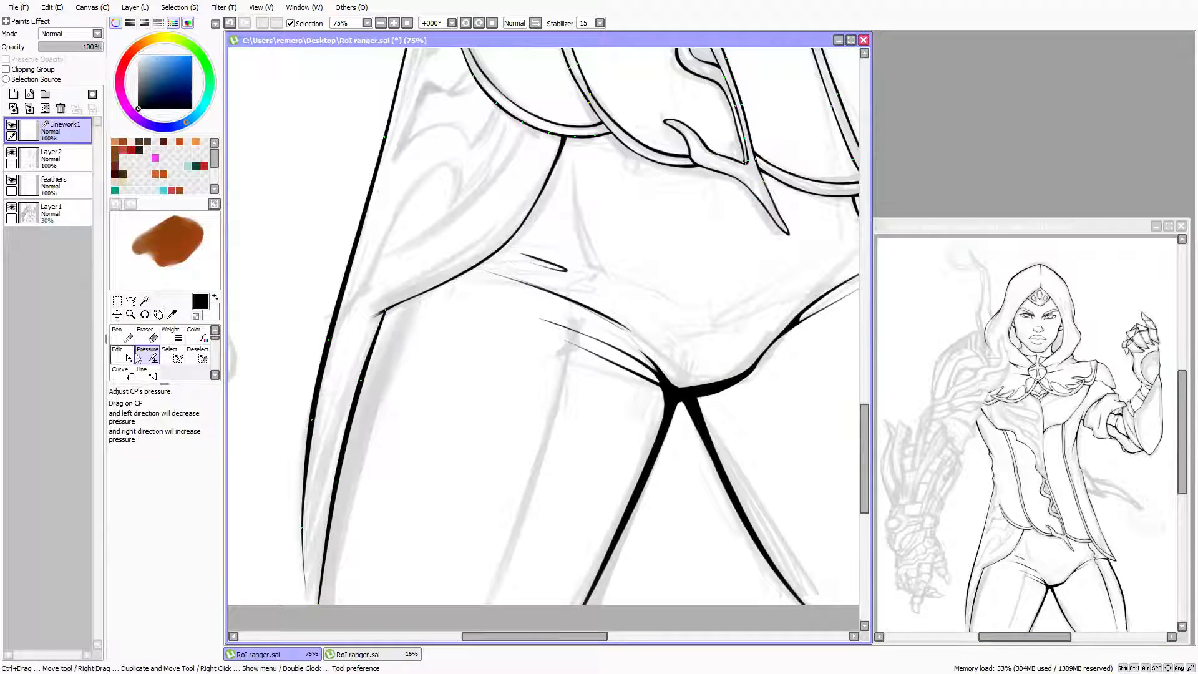
{"action": "left_click", "coordinate": [123, 373]}
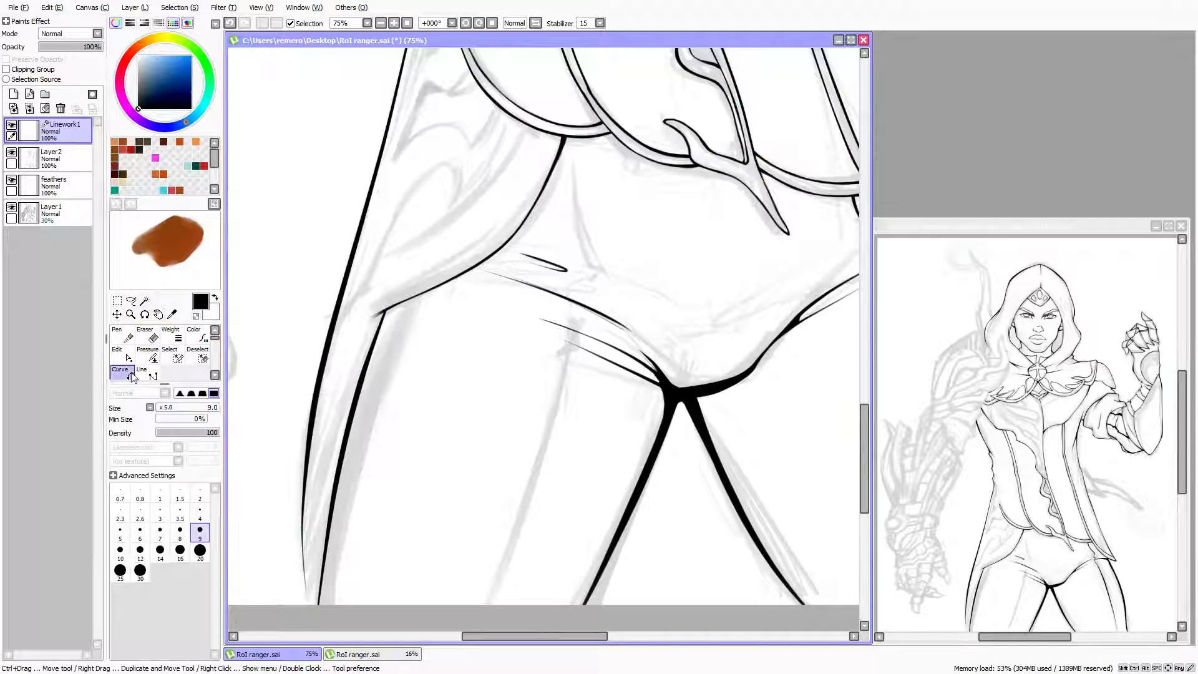
{"action": "left_click", "coordinate": [577, 166]}
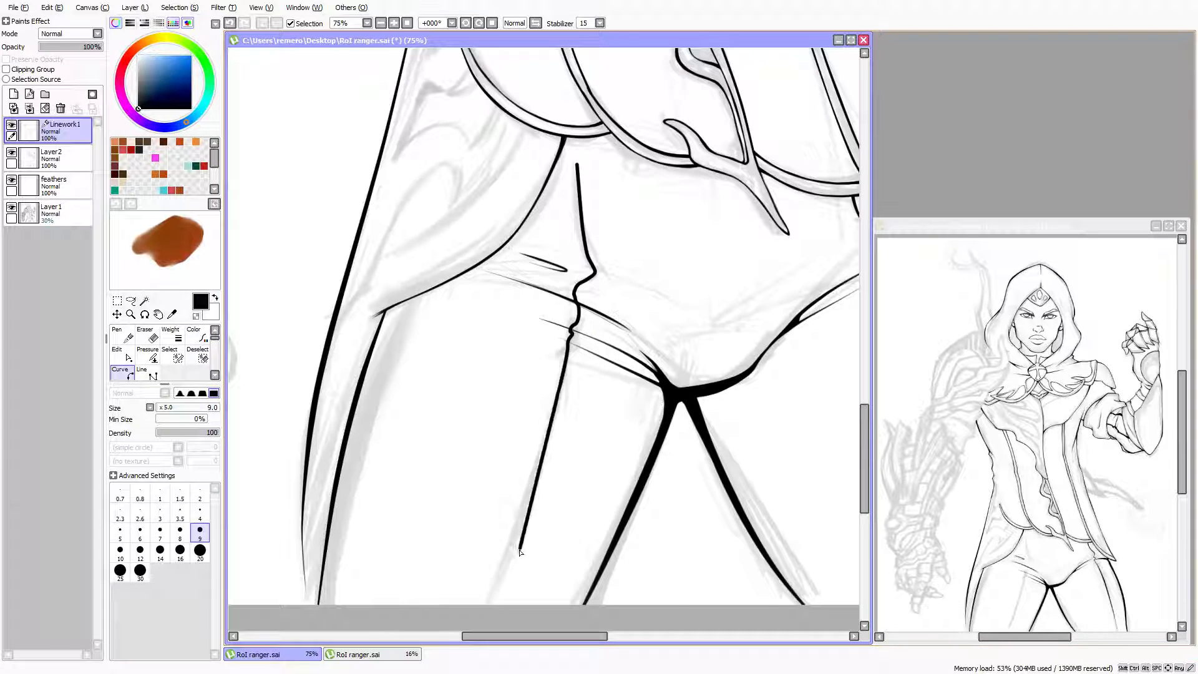
{"action": "double_click", "coordinate": [488, 609]}
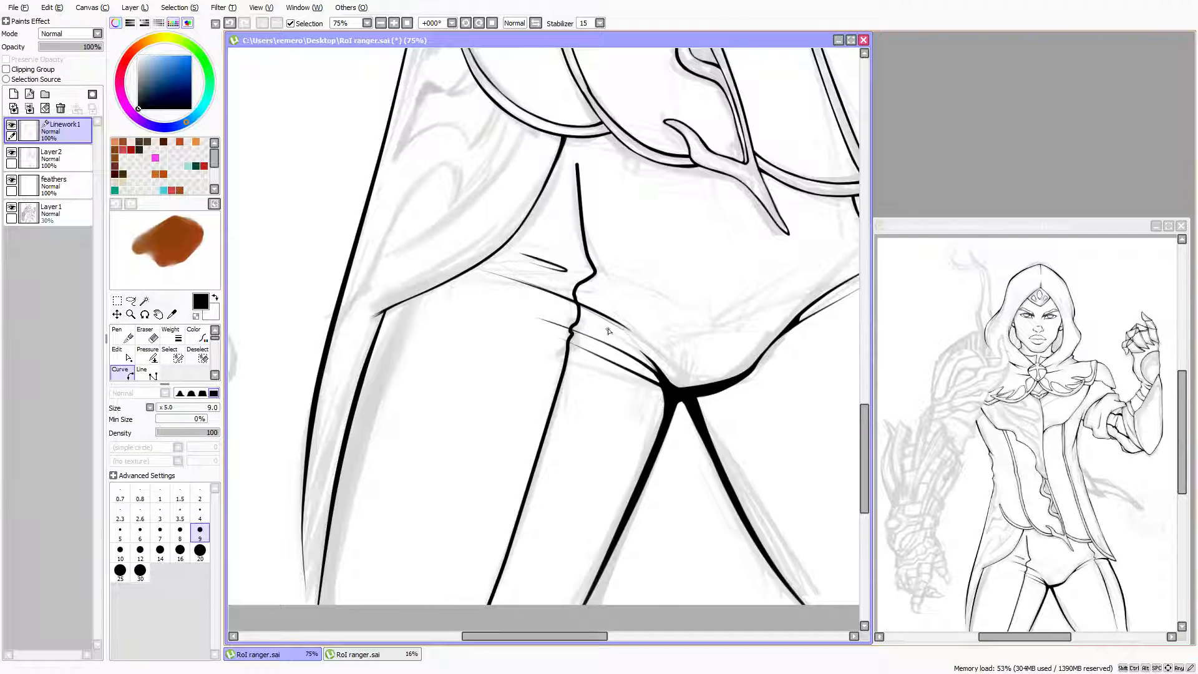
Reposition the seam curve's control points around the small folds where it crosses the hip creases
{"action": "scroll", "coordinate": [589, 336], "scroll_direction": "up", "scroll_amount": 1}
{"action": "left_click", "coordinate": [565, 342], "text": "ctrl"}
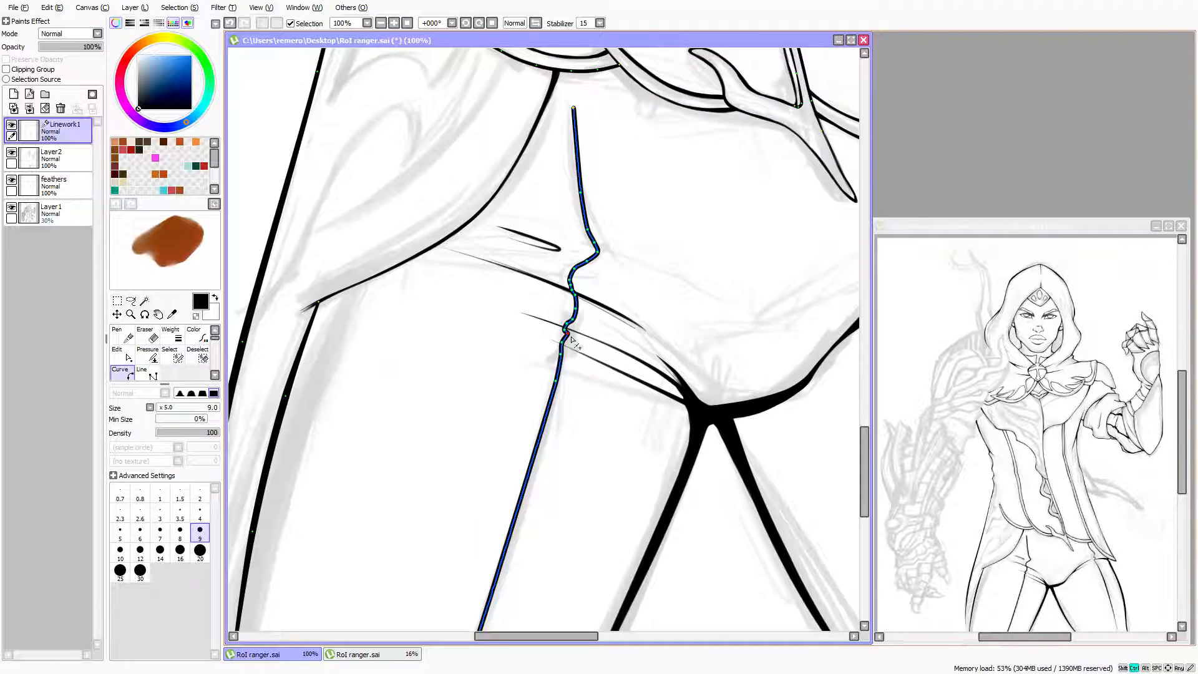
{"action": "scroll", "coordinate": [572, 337], "scroll_direction": "up", "scroll_amount": 1}
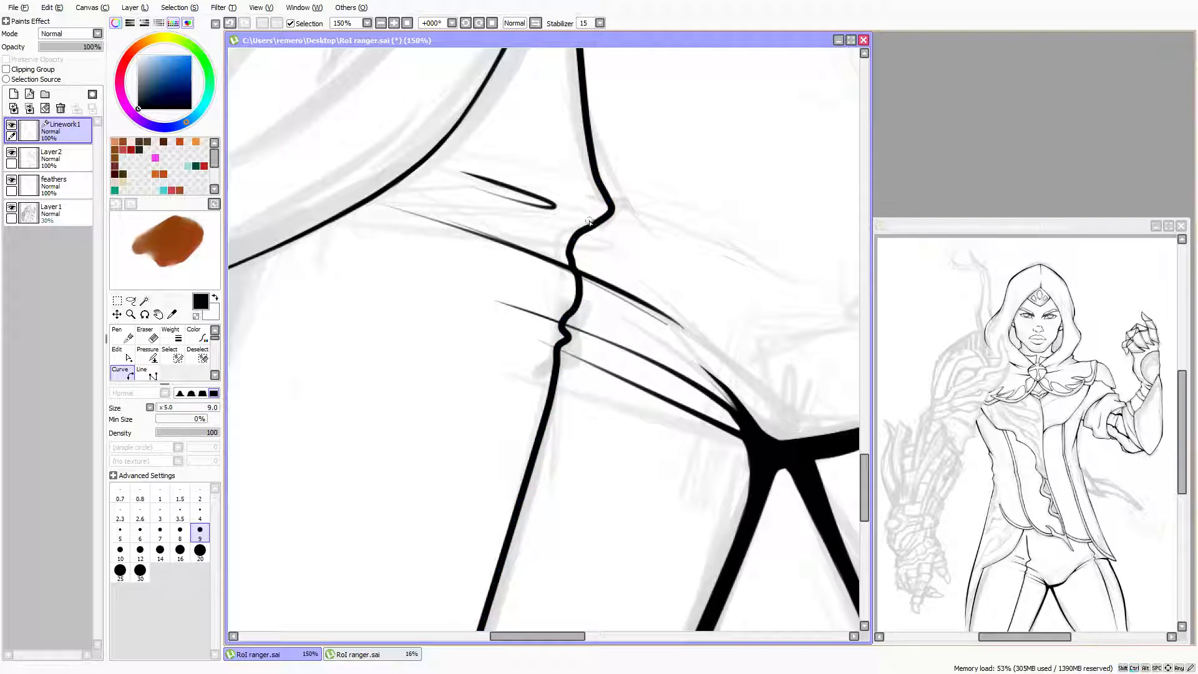
{"action": "key", "text": "ctrl"}
{"action": "scroll", "coordinate": [613, 206], "scroll_direction": "down", "scroll_amount": 2}
{"action": "scroll", "coordinate": [636, 125], "scroll_direction": "down", "scroll_amount": 1}
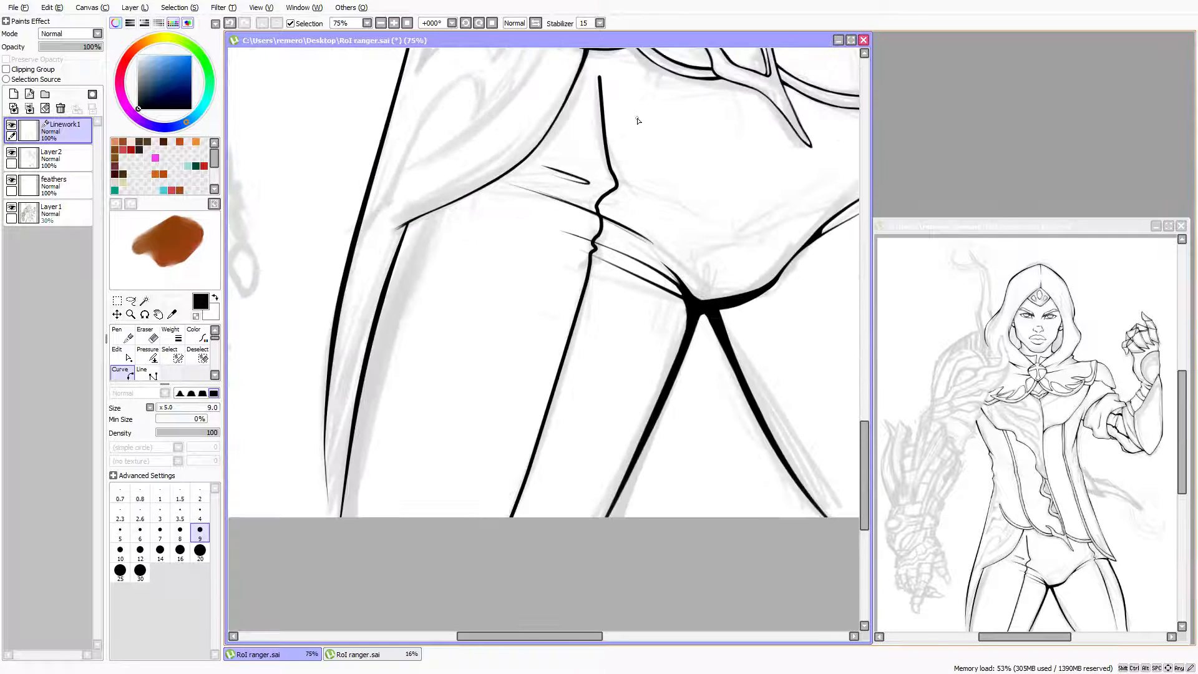
Taper the seam curve's upper end below the tunic and adjust the pressure of the points around its first bend
{"action": "scroll", "coordinate": [638, 120], "scroll_direction": "up", "scroll_amount": 1}
{"action": "left_click_drag", "start_coordinate": [645, 116], "coordinate": [659, 133]}
{"action": "left_click_drag", "start_coordinate": [650, 70], "coordinate": [609, 131]}
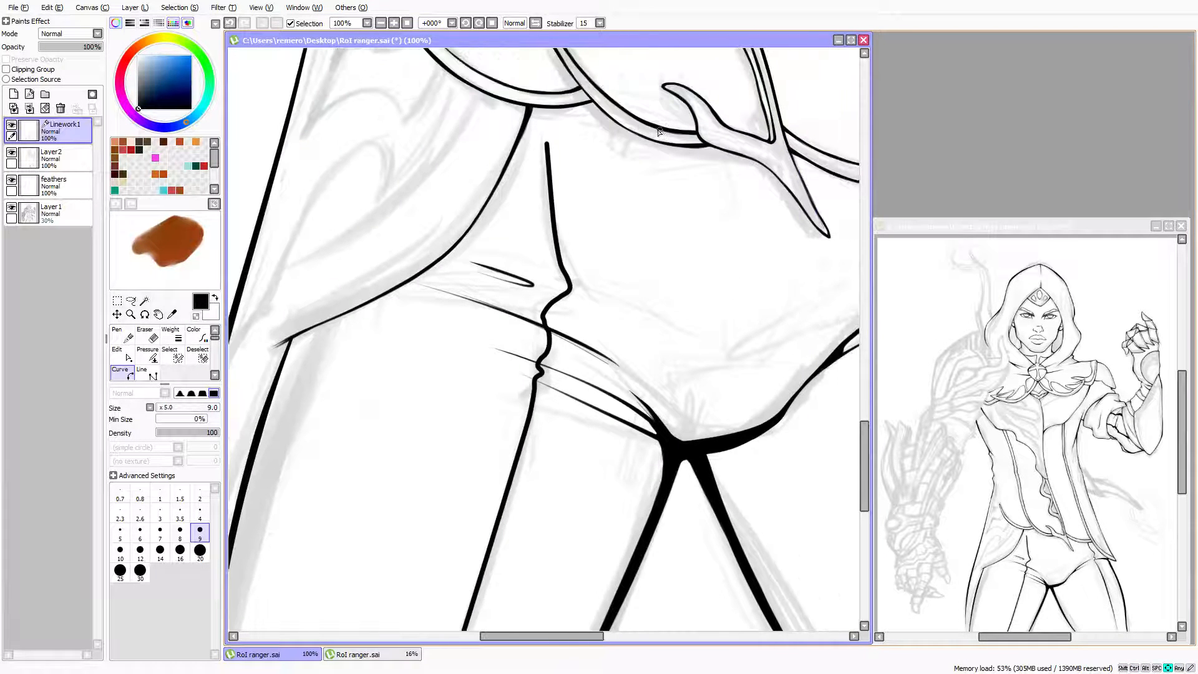
{"action": "left_click_drag", "start_coordinate": [611, 70], "coordinate": [593, 128]}
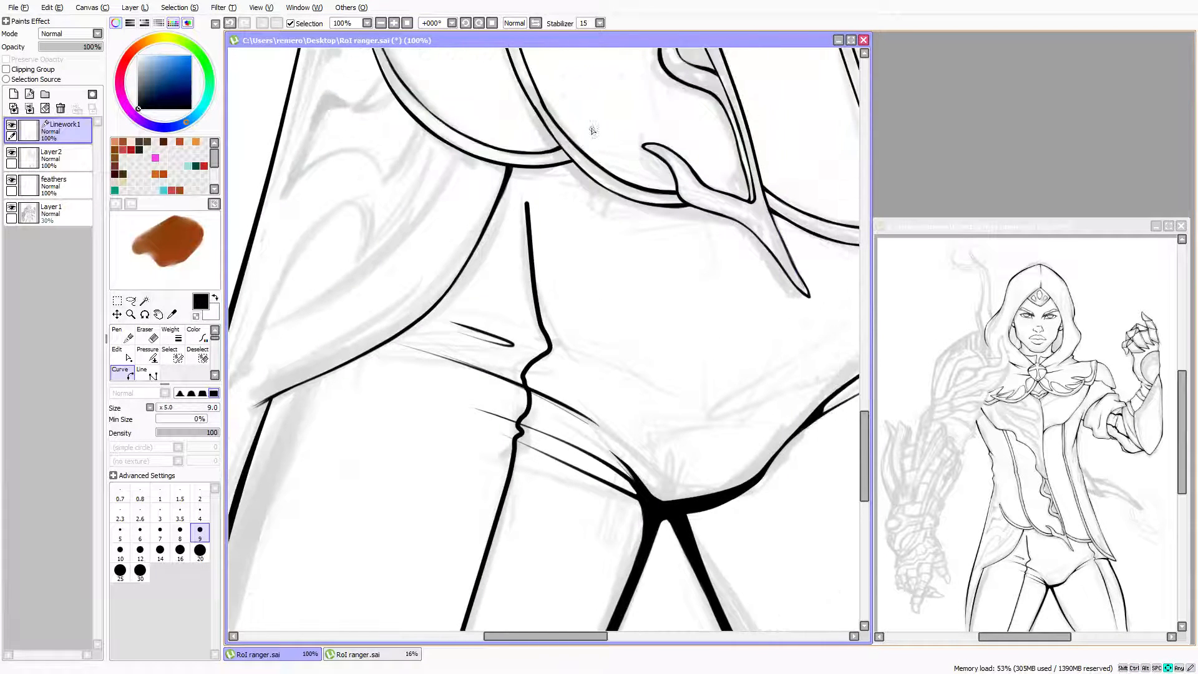
{"action": "left_click", "coordinate": [148, 354]}
{"action": "left_click_drag", "start_coordinate": [526, 205], "coordinate": [354, 159]}
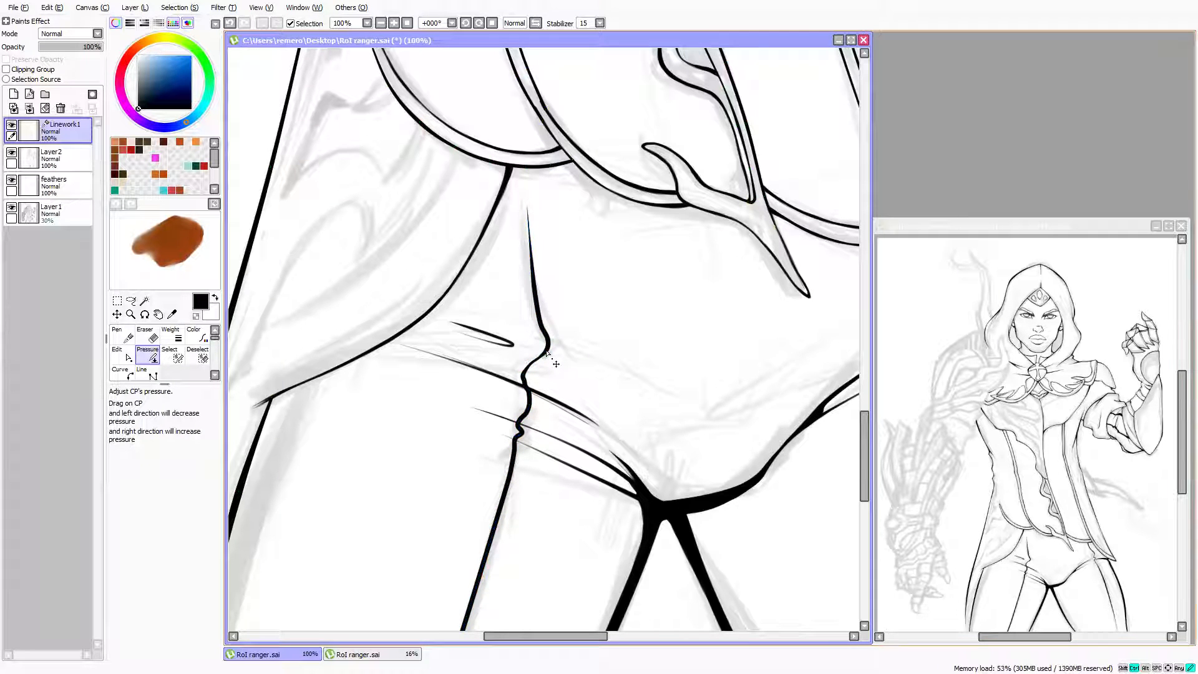
{"action": "left_click_drag", "start_coordinate": [555, 349], "coordinate": [612, 335]}
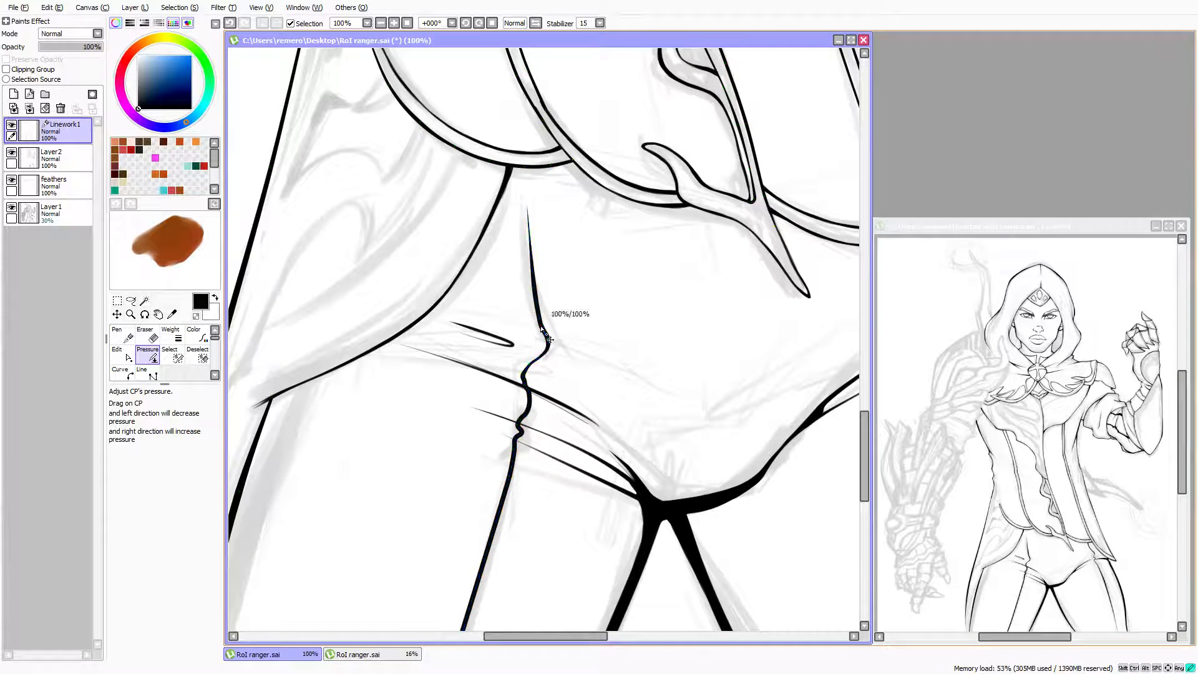
{"action": "left_click_drag", "start_coordinate": [545, 299], "coordinate": [524, 293]}
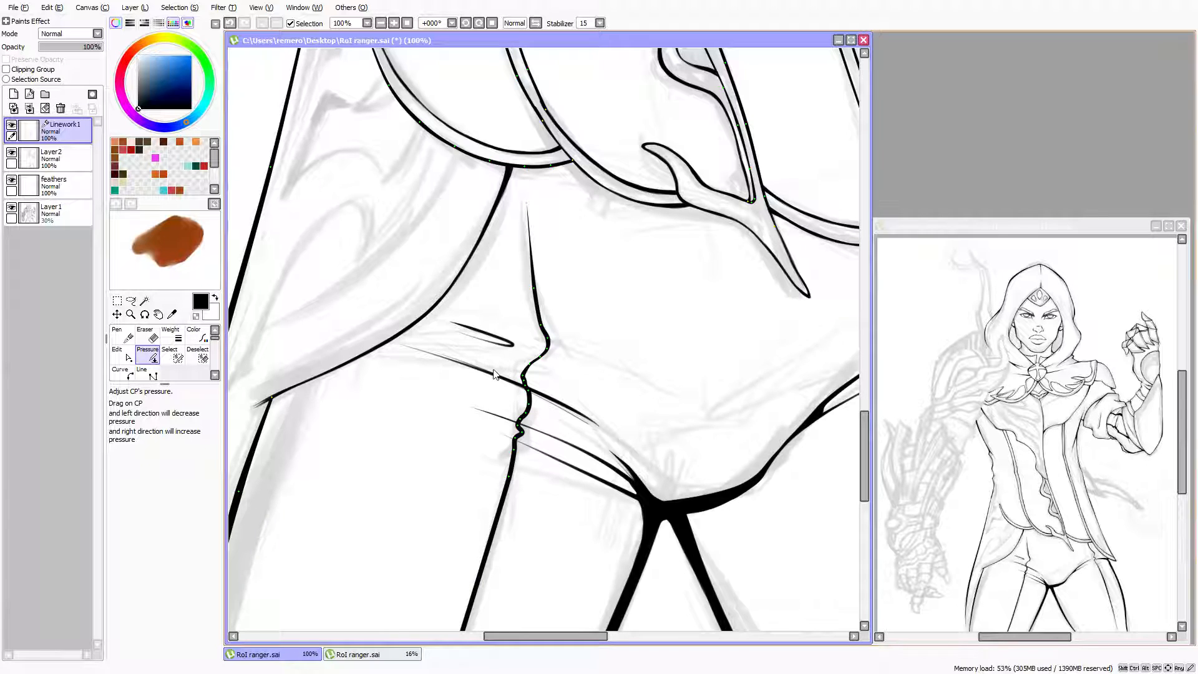
Thin the seam line between its first bend and the long hip crease by lowering the control points' pressure
{"action": "scroll", "coordinate": [493, 374], "scroll_direction": "up", "scroll_amount": 2}
{"action": "left_click_drag", "start_coordinate": [538, 309], "coordinate": [537, 307]}
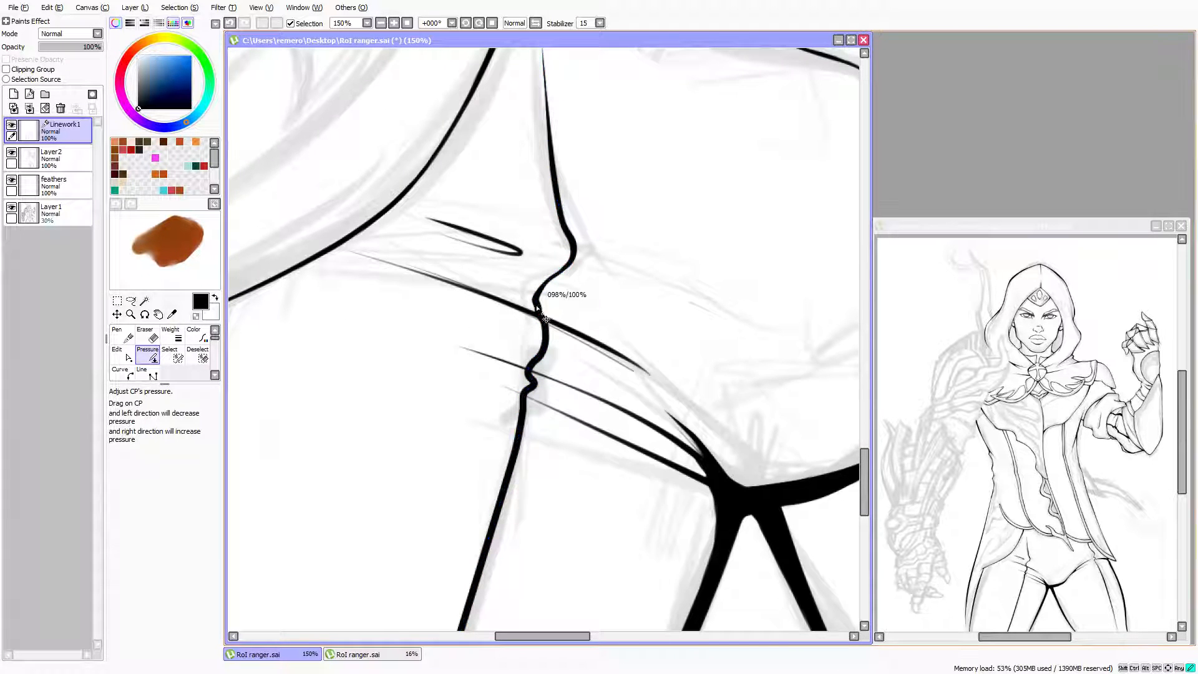
{"action": "left_click_drag", "start_coordinate": [440, 308], "coordinate": [528, 323]}
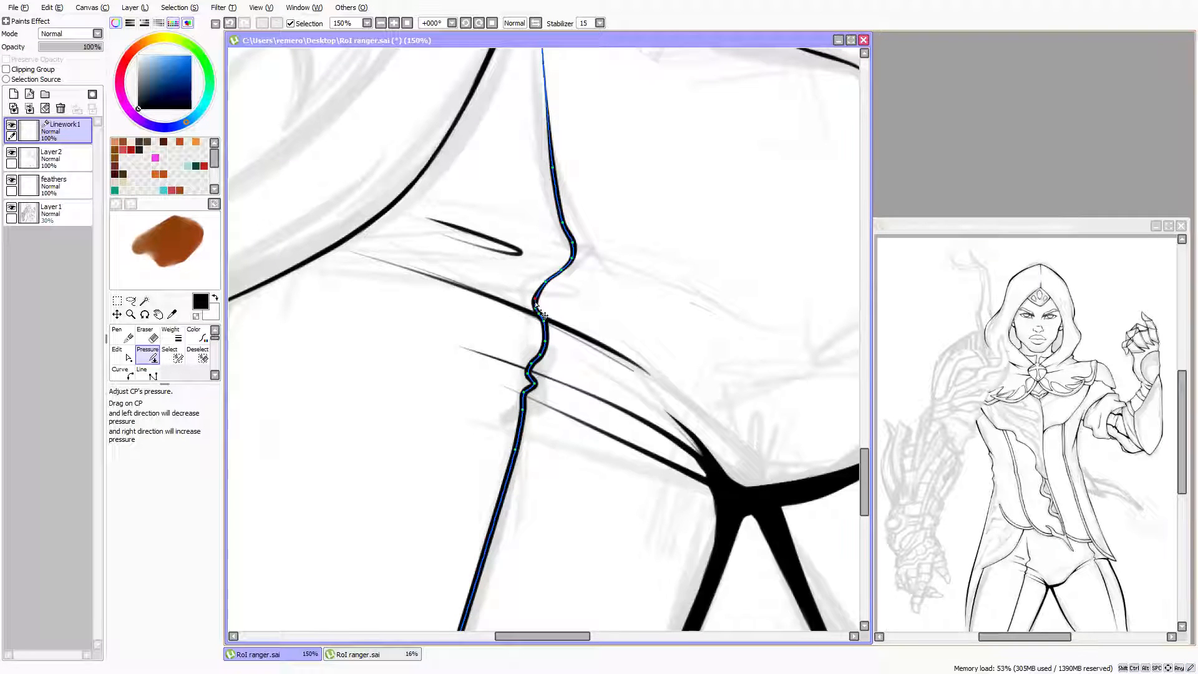
{"action": "left_click_drag", "start_coordinate": [535, 300], "coordinate": [392, 287]}
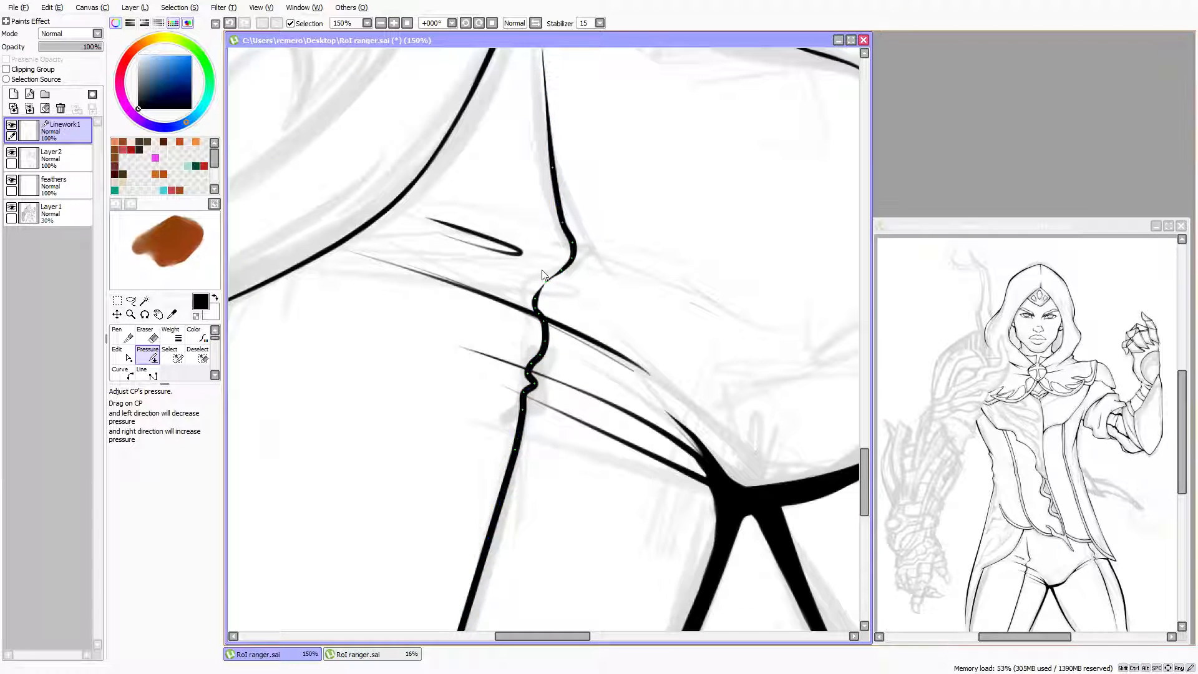
{"action": "left_click_drag", "start_coordinate": [562, 271], "coordinate": [545, 271]}
Lower the pressure of the seam's control points at the lowest small fold and at the long hip crease
{"action": "scroll", "coordinate": [590, 246], "scroll_direction": "down", "scroll_amount": 5}
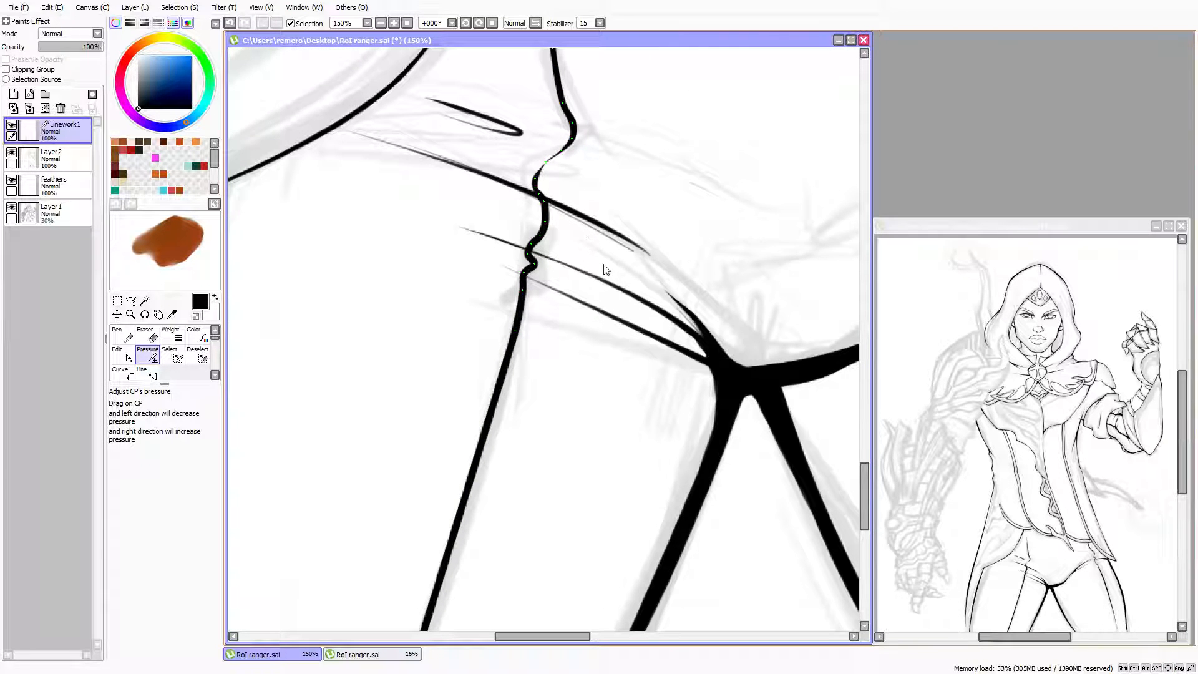
{"action": "scroll", "coordinate": [604, 267], "scroll_direction": "down", "scroll_amount": 5}
{"action": "scroll", "coordinate": [532, 194], "scroll_direction": "up", "scroll_amount": 3}
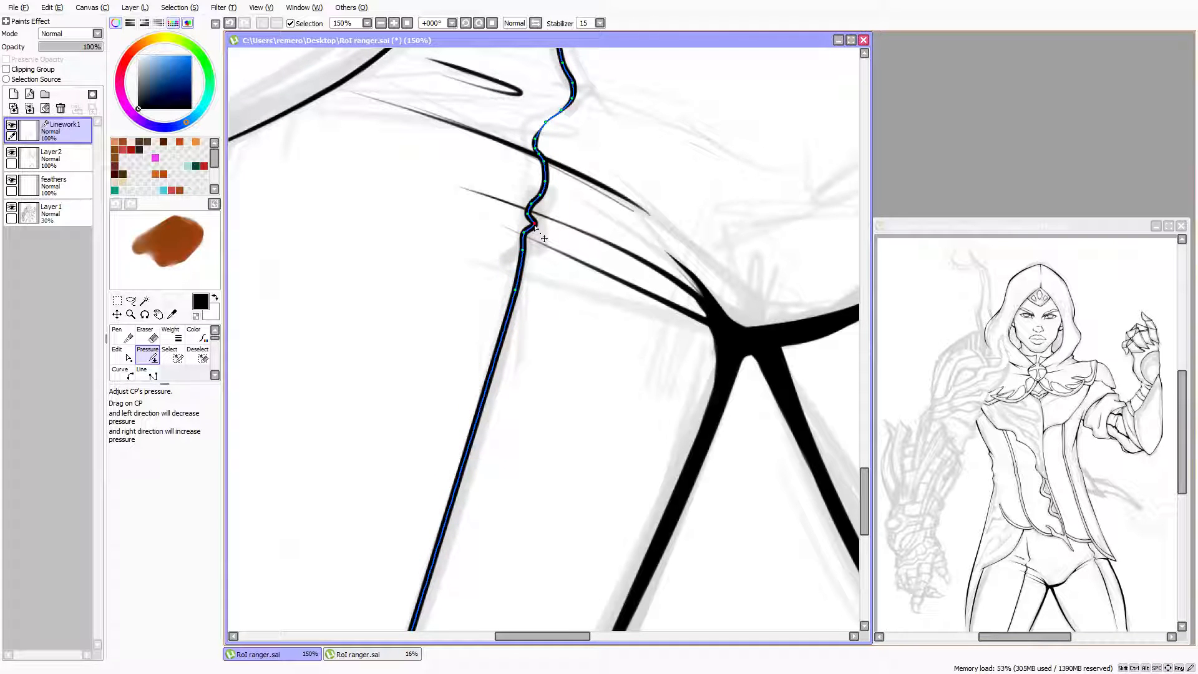
{"action": "mouse_move", "coordinate": [534, 225]}
{"action": "left_mouse_down"}
{"action": "mouse_move", "coordinate": [531, 206]}
{"action": "mouse_move", "coordinate": [515, 209]}
{"action": "mouse_move", "coordinate": [521, 198]}
{"action": "left_mouse_up"}
{"action": "mouse_move", "coordinate": [541, 158]}
{"action": "left_mouse_down"}
{"action": "mouse_move", "coordinate": [518, 166]}
{"action": "mouse_move", "coordinate": [518, 150]}
{"action": "left_mouse_up"}
Taper the seam line's lower end at the canvas edge by reducing its end point's pressure
{"action": "scroll", "coordinate": [587, 207], "scroll_direction": "down", "scroll_amount": 5}
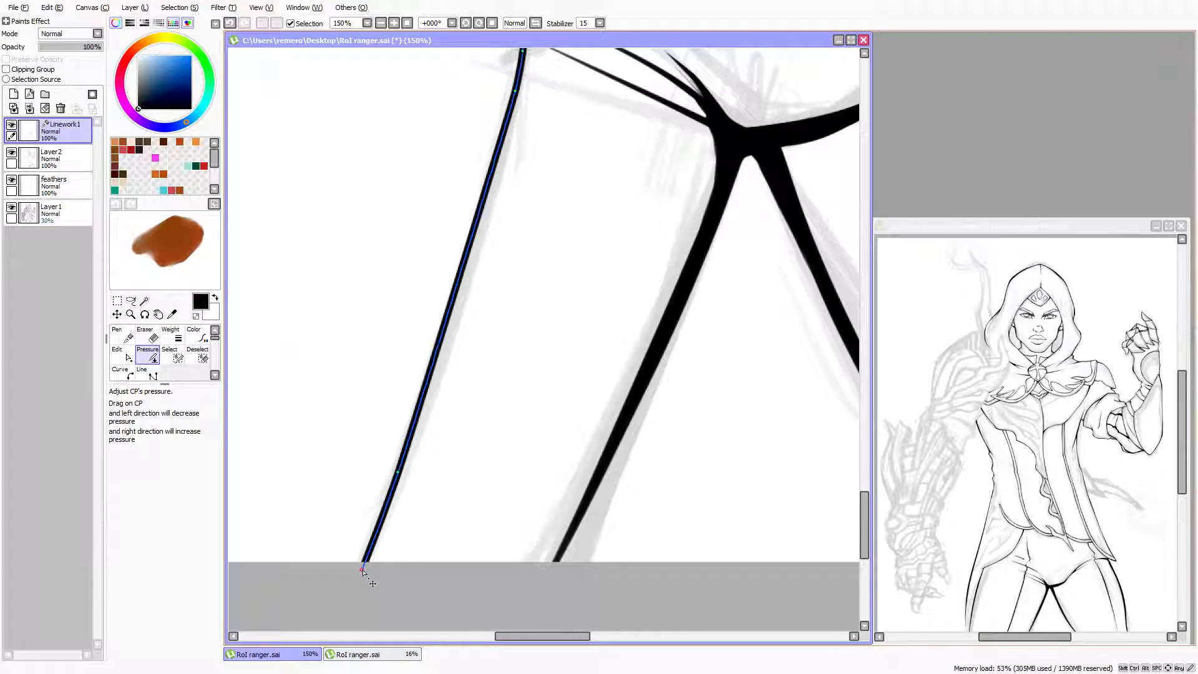
{"action": "left_click_drag", "start_coordinate": [366, 561], "coordinate": [168, 561]}
{"action": "scroll", "coordinate": [452, 337], "scroll_direction": "up", "scroll_amount": 1}
{"action": "key", "text": "Up"}
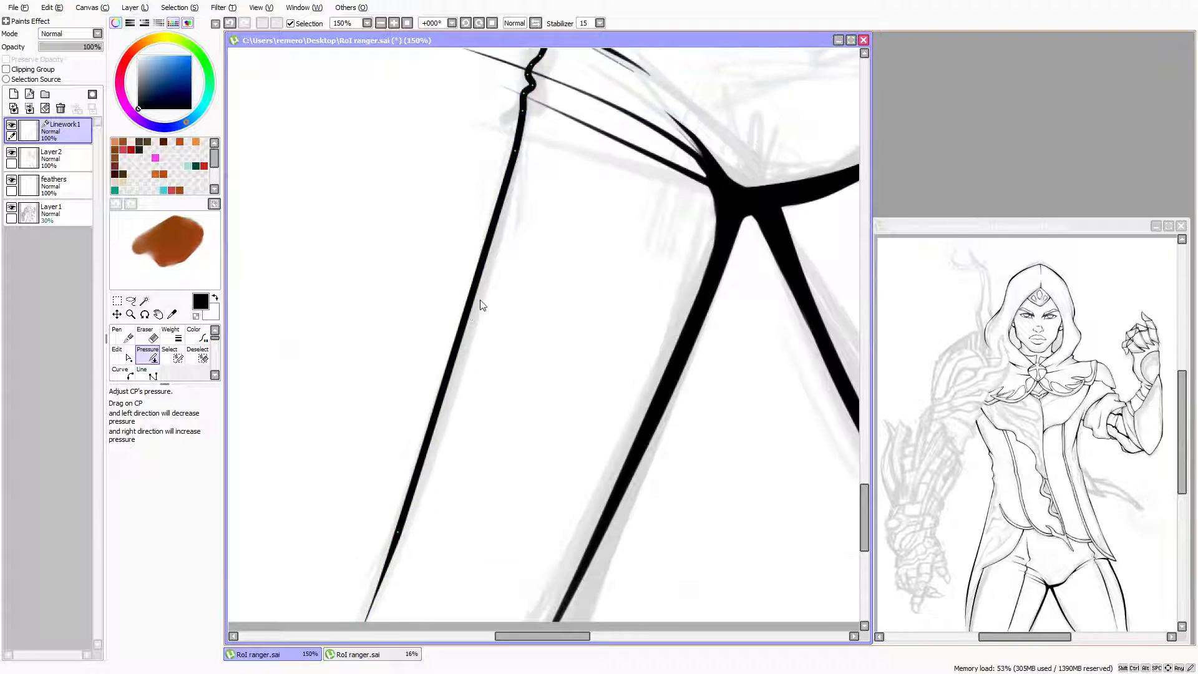
Add a control point midway down the thigh seam, raise its pressure and lower that of the point near the canvas edge
{"action": "left_click", "coordinate": [476, 293], "text": "ctrl"}
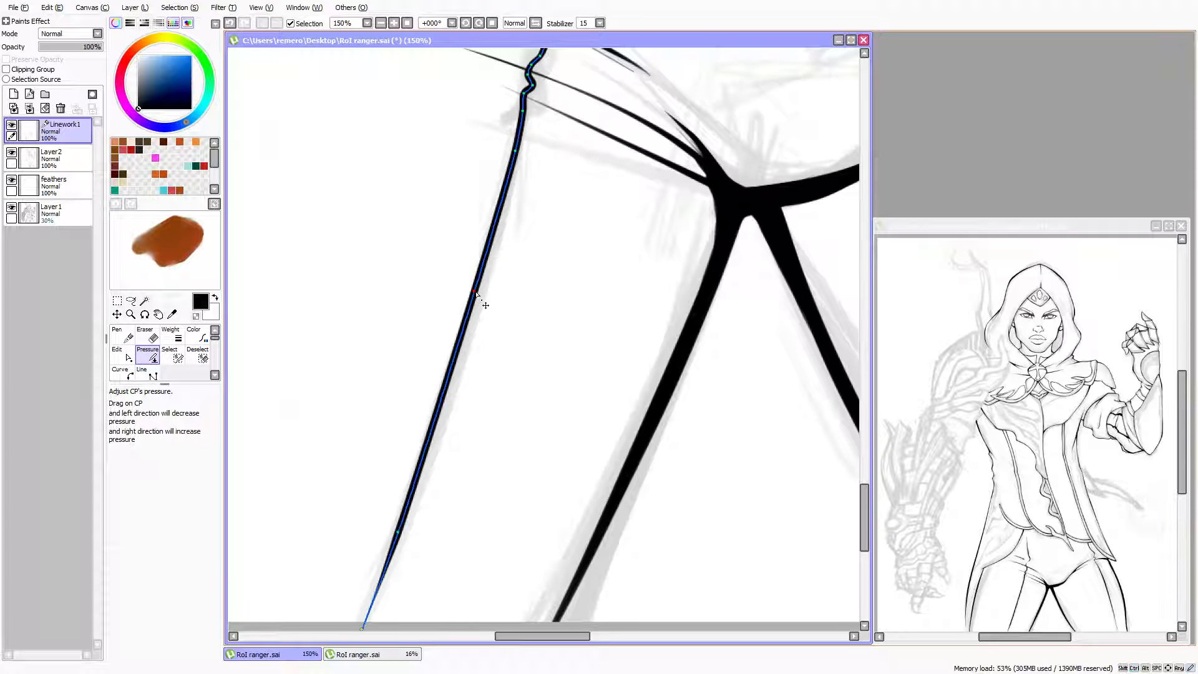
{"action": "left_click_drag", "start_coordinate": [477, 294], "coordinate": [519, 306]}
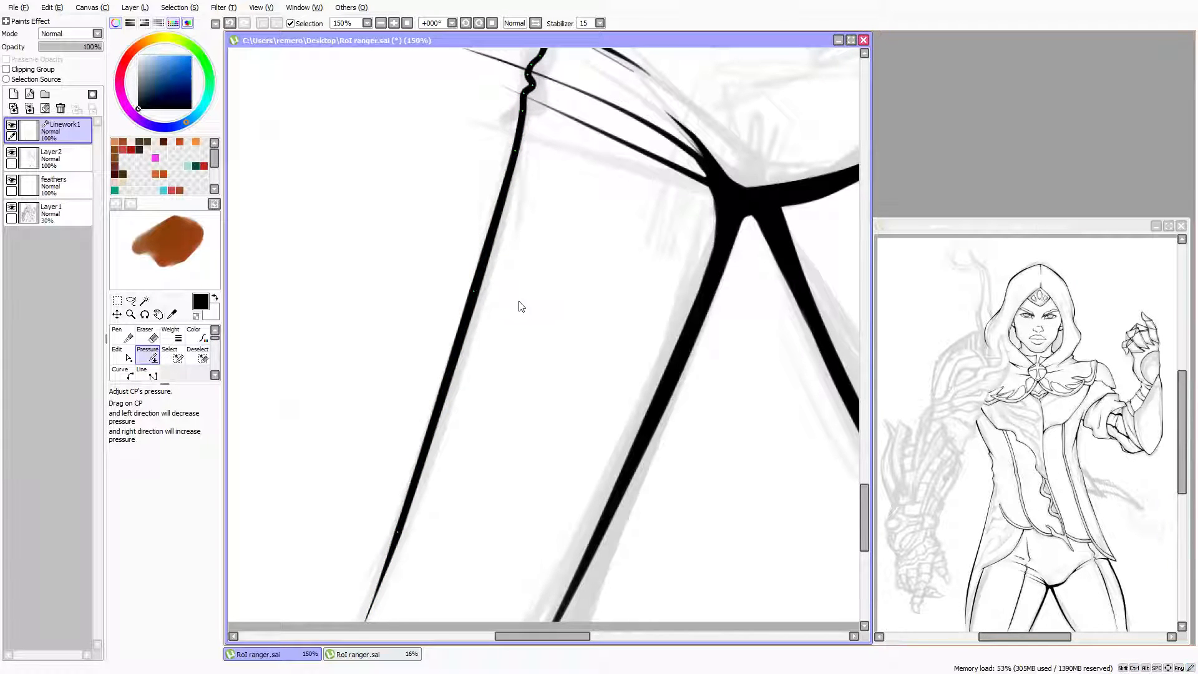
{"action": "left_click_drag", "start_coordinate": [404, 546], "coordinate": [361, 536]}
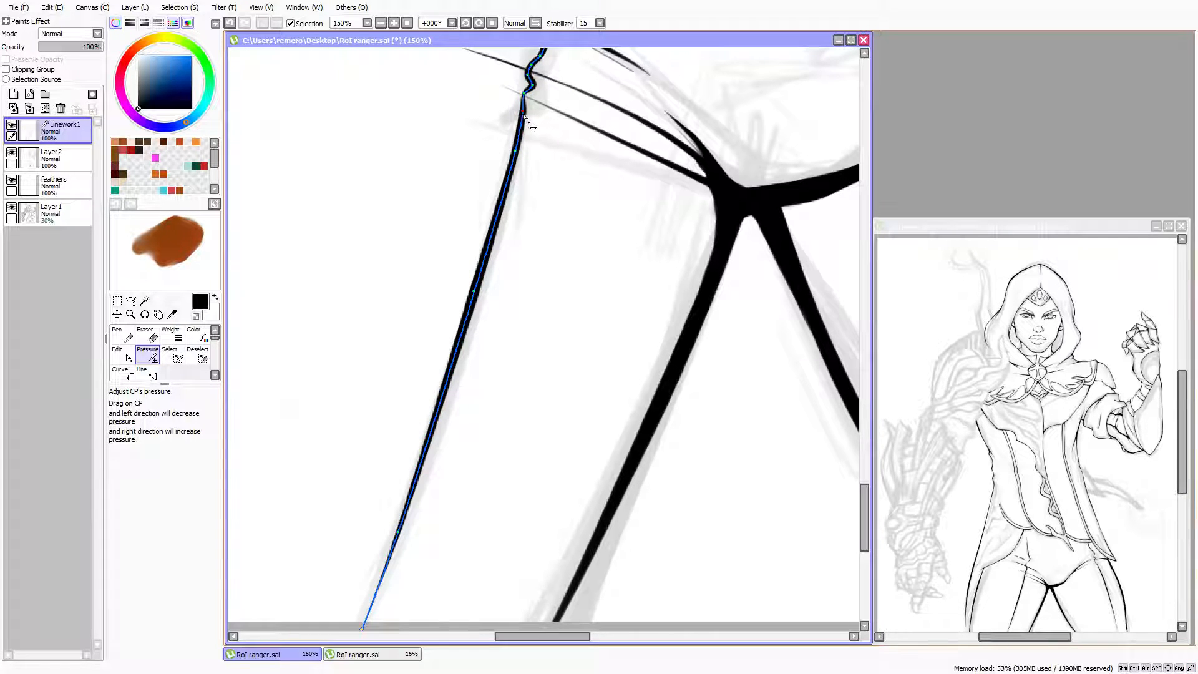
Reduce the pressure of the seam point just below the lowest fold and adjust the points between the hip creases
{"action": "left_click_drag", "start_coordinate": [524, 114], "coordinate": [487, 120]}
{"action": "key", "text": "Up"}
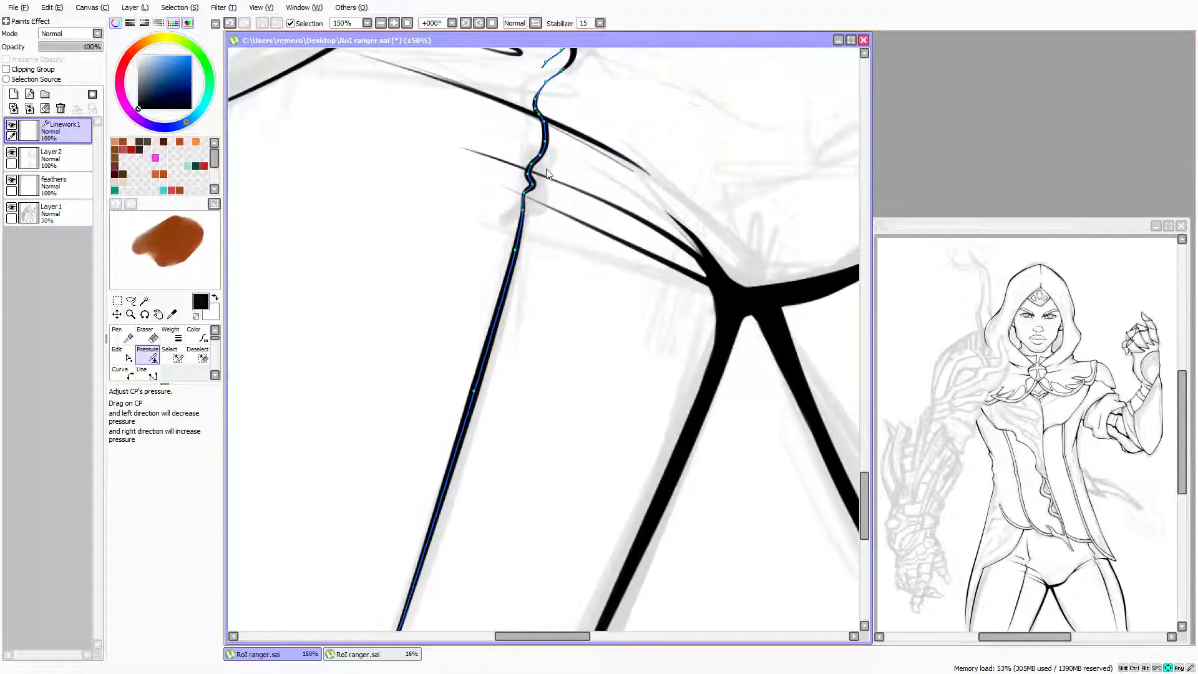
{"action": "left_click_drag", "start_coordinate": [531, 175], "coordinate": [537, 141]}
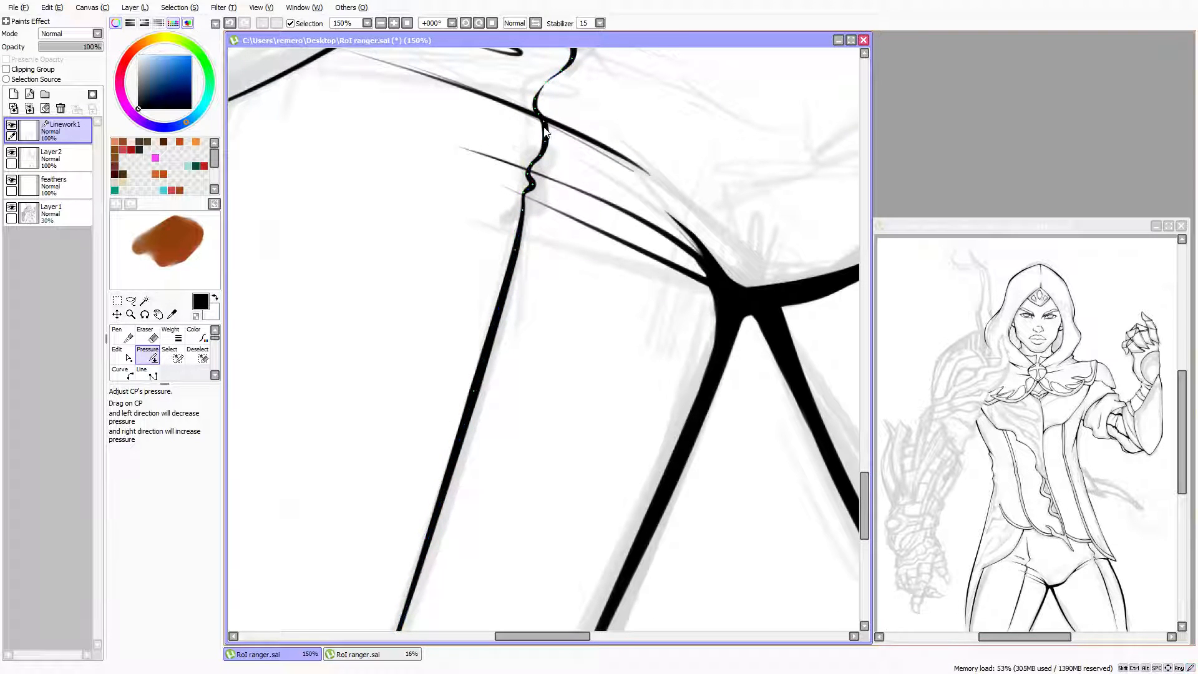
Extend the hip seam's upper end to the tunic hem, realigning the point below it, and raise the end point's pressure
{"action": "scroll", "coordinate": [545, 131], "scroll_direction": "down", "scroll_amount": 3}
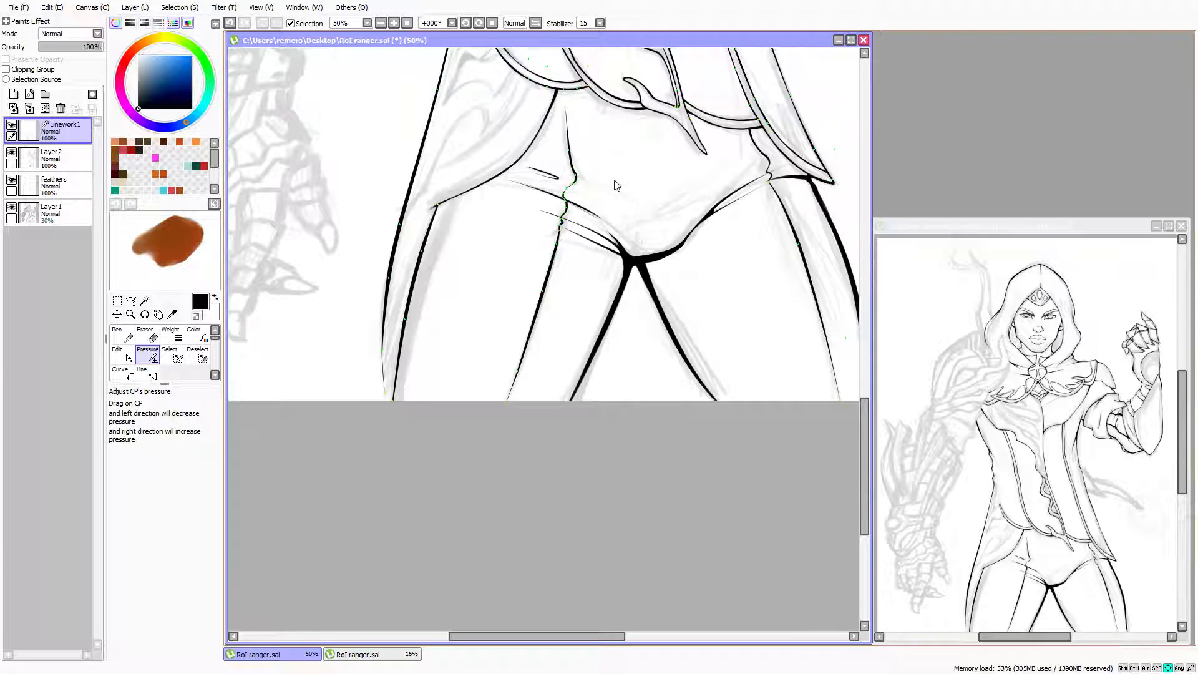
{"action": "key", "text": "Up"}
{"action": "key", "text": "Up"}
{"action": "key", "text": "Up"}
{"action": "key", "text": "Up"}
{"action": "key", "text": "Up"}
{"action": "key", "text": "Up"}
{"action": "key", "text": "Right"}
{"action": "key", "text": "Right"}
{"action": "key", "text": "Right"}
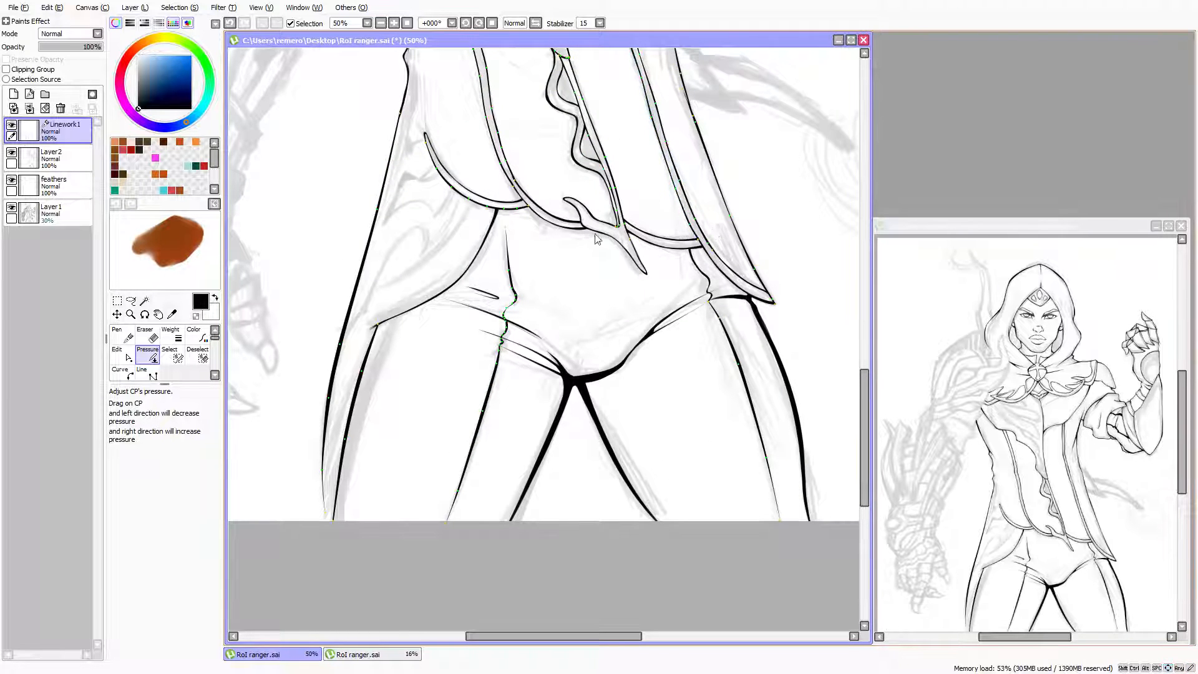
{"action": "scroll", "coordinate": [535, 233], "scroll_direction": "up", "scroll_amount": 3}
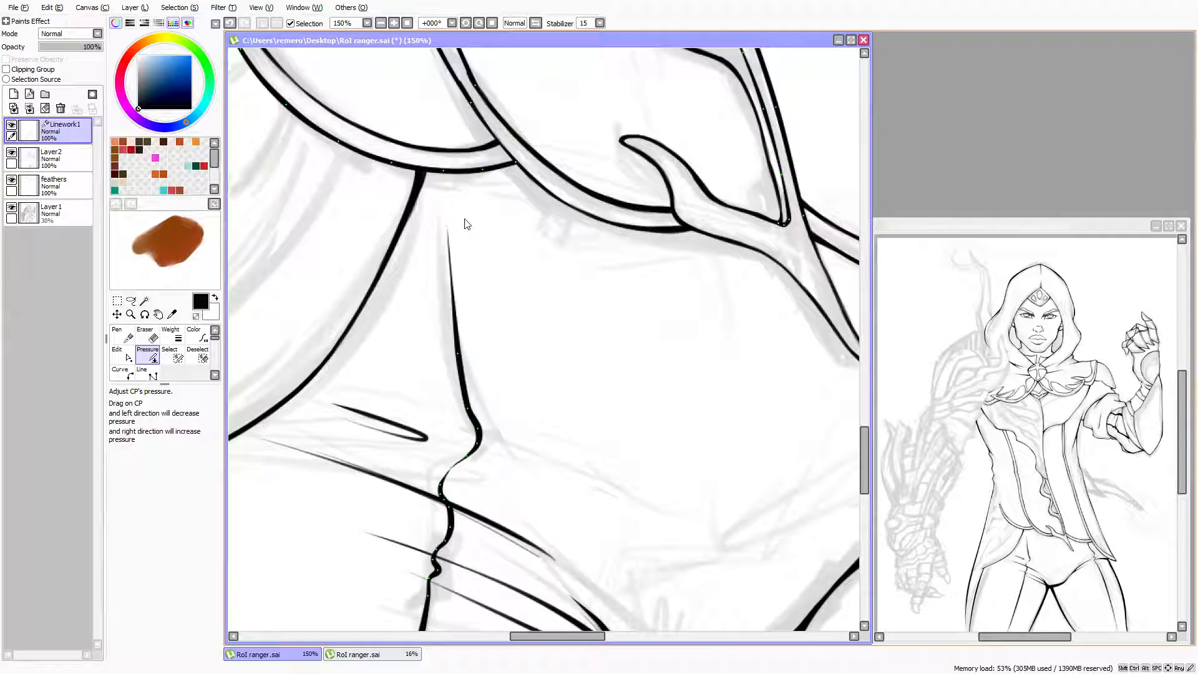
{"action": "left_click_drag", "start_coordinate": [451, 230], "coordinate": [451, 179]}
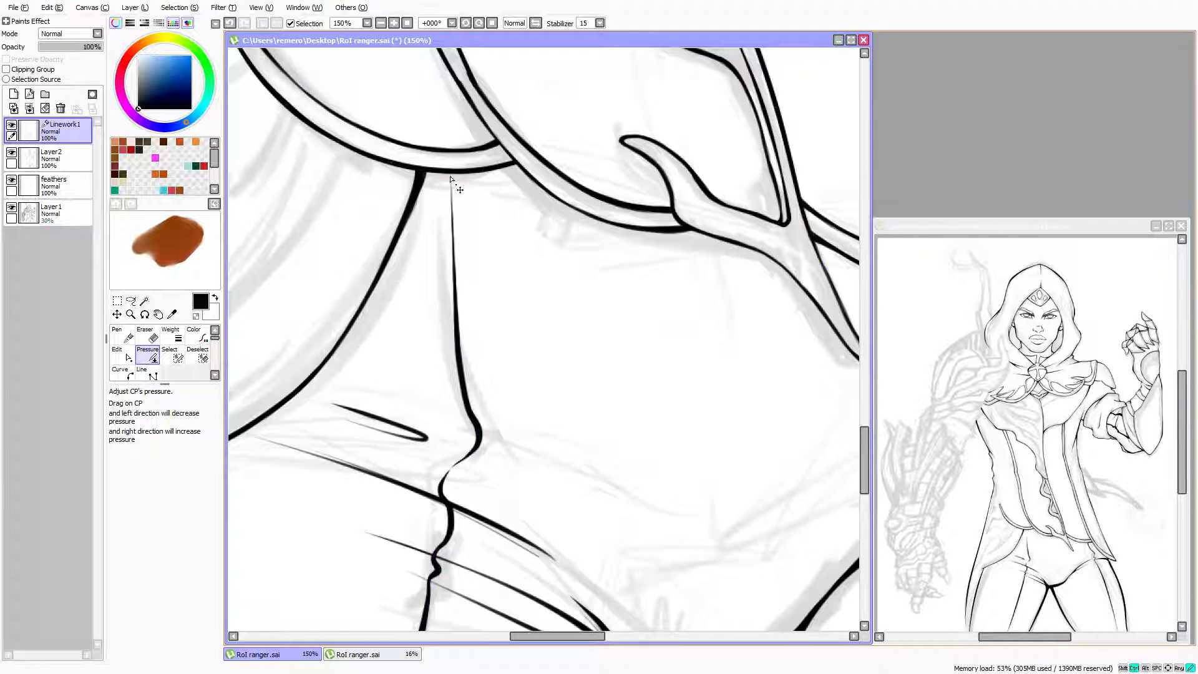
{"action": "left_click_drag", "start_coordinate": [455, 242], "coordinate": [451, 245]}
{"action": "left_click_drag", "start_coordinate": [450, 175], "coordinate": [555, 194]}
Thicken the lower end of the outermost coat line beside the thigh by raising its end point's pressure near the canvas edge
{"action": "scroll", "coordinate": [579, 320], "scroll_direction": "down", "scroll_amount": 3}
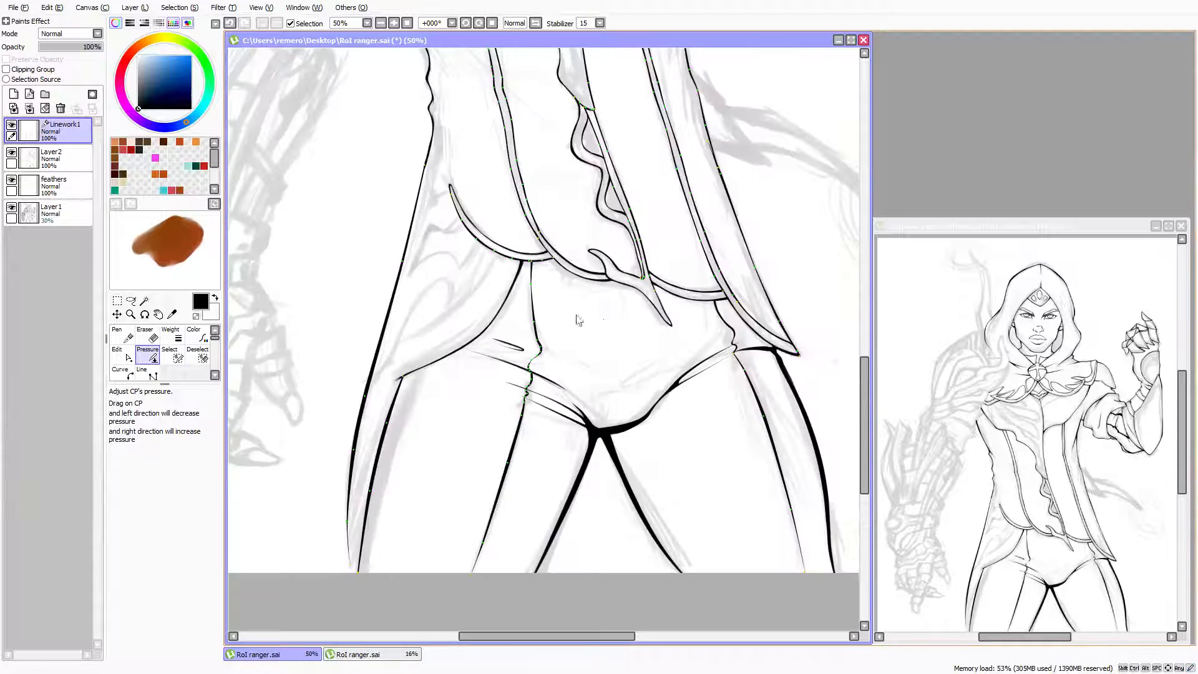
{"action": "key", "text": "Up"}
{"action": "key", "text": "Up"}
{"action": "key", "text": "Up"}
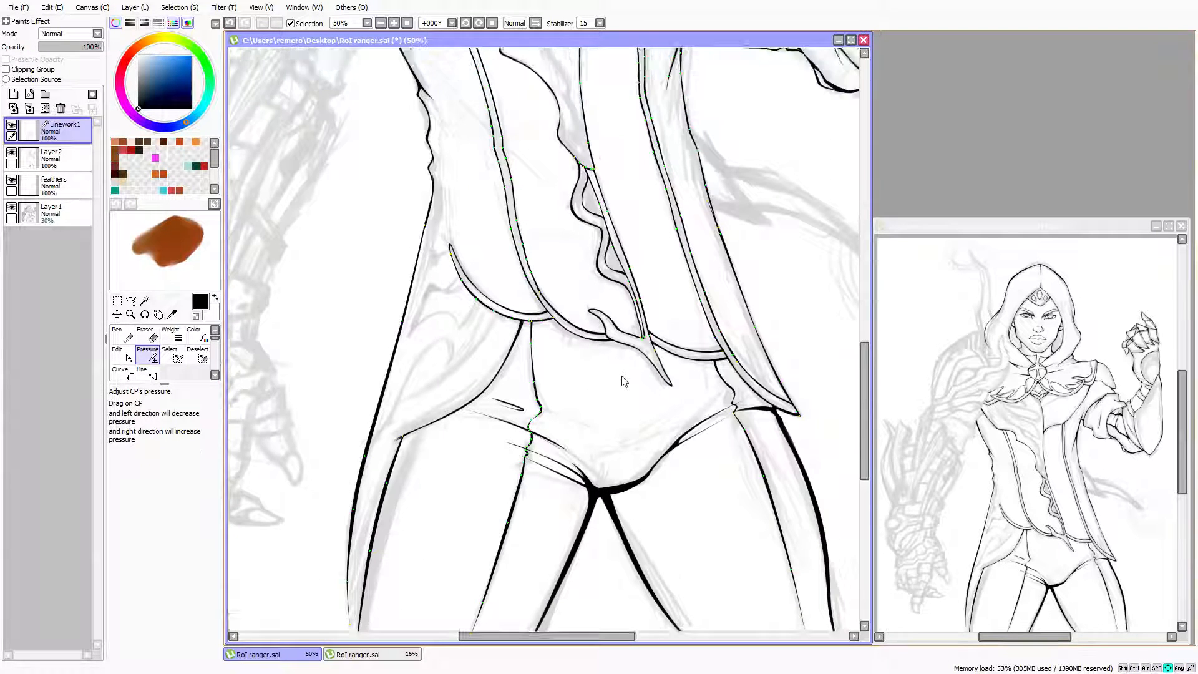
{"action": "key", "text": "Down"}
{"action": "key", "text": "Down"}
{"action": "key", "text": "Down"}
{"action": "scroll", "coordinate": [377, 562], "scroll_direction": "up", "scroll_amount": 3}
{"action": "key", "text": "Left"}
{"action": "key", "text": "Left"}
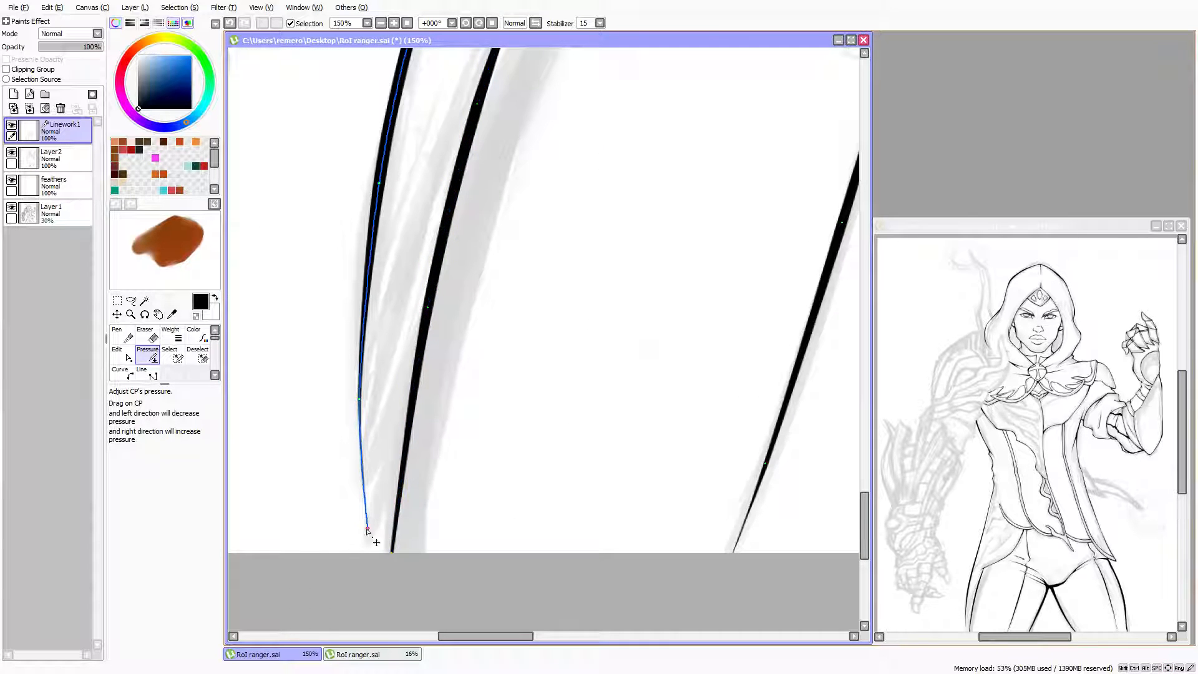
{"action": "mouse_move", "coordinate": [368, 528]}
{"action": "left_mouse_down"}
{"action": "mouse_move", "coordinate": [614, 584]}
{"action": "mouse_move", "coordinate": [506, 583]}
{"action": "left_mouse_up"}
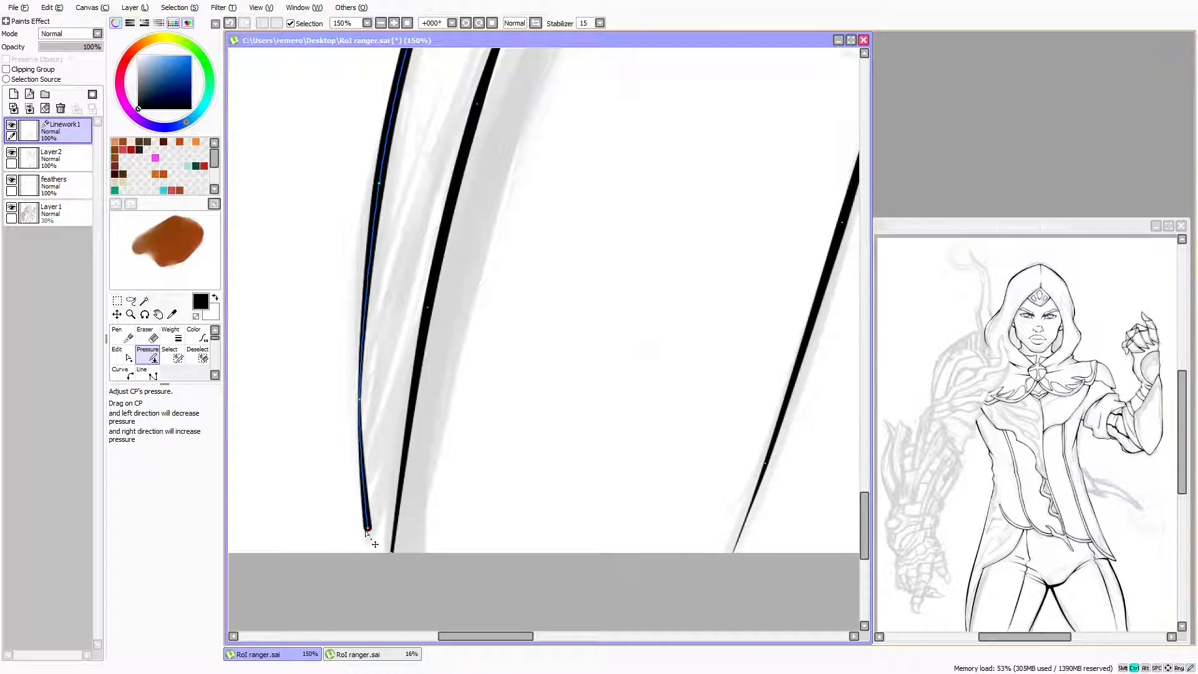
Pull the end point of the outer line of the thigh on the clawed-arm side down past the canvas edge
{"action": "left_click_drag", "start_coordinate": [368, 528], "coordinate": [382, 558]}
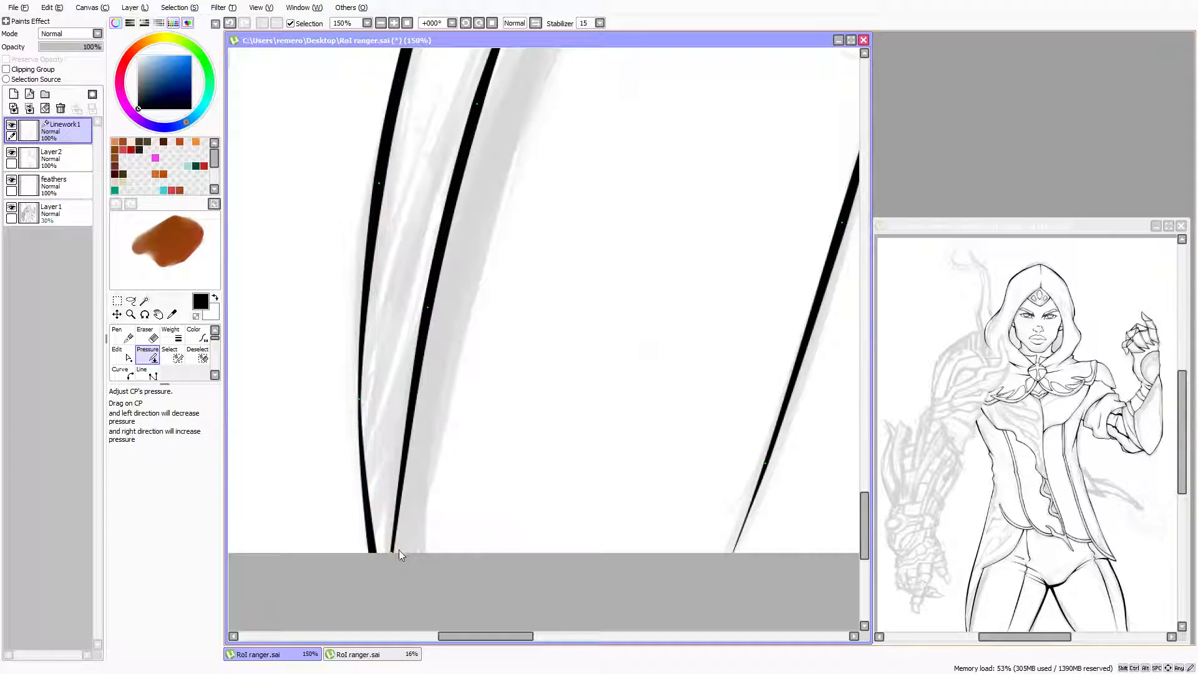
{"action": "scroll", "coordinate": [478, 423], "scroll_direction": "down", "scroll_amount": 3}
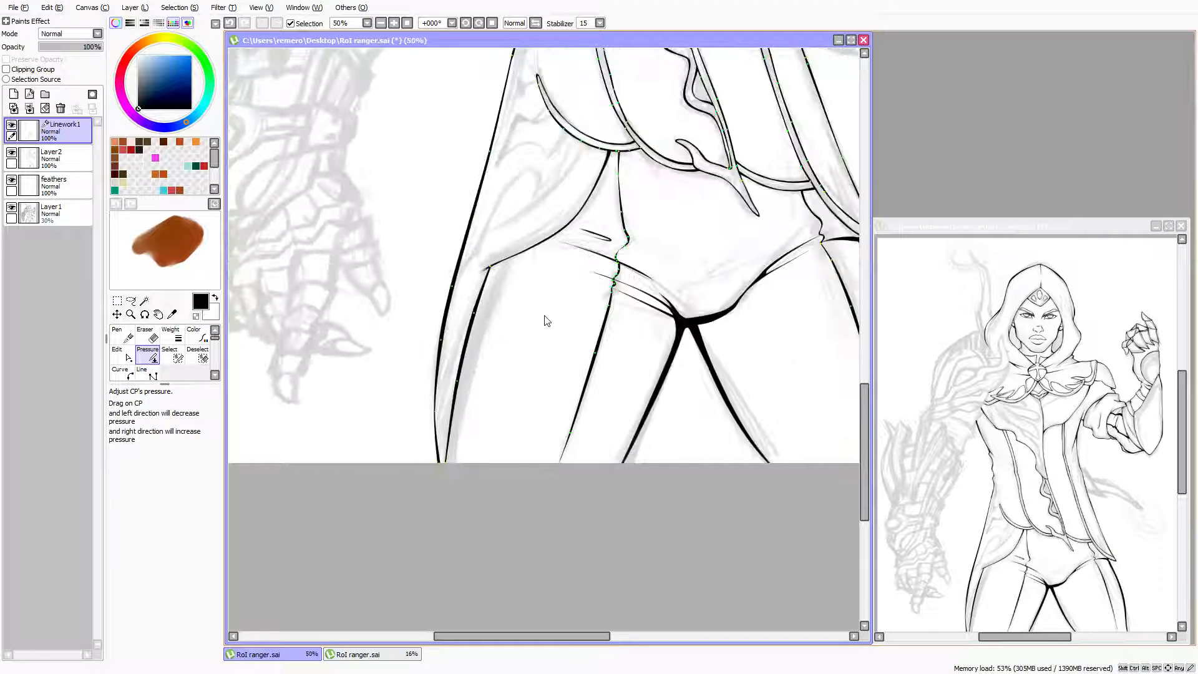
{"action": "scroll", "coordinate": [556, 321], "scroll_direction": "up", "scroll_amount": 4}
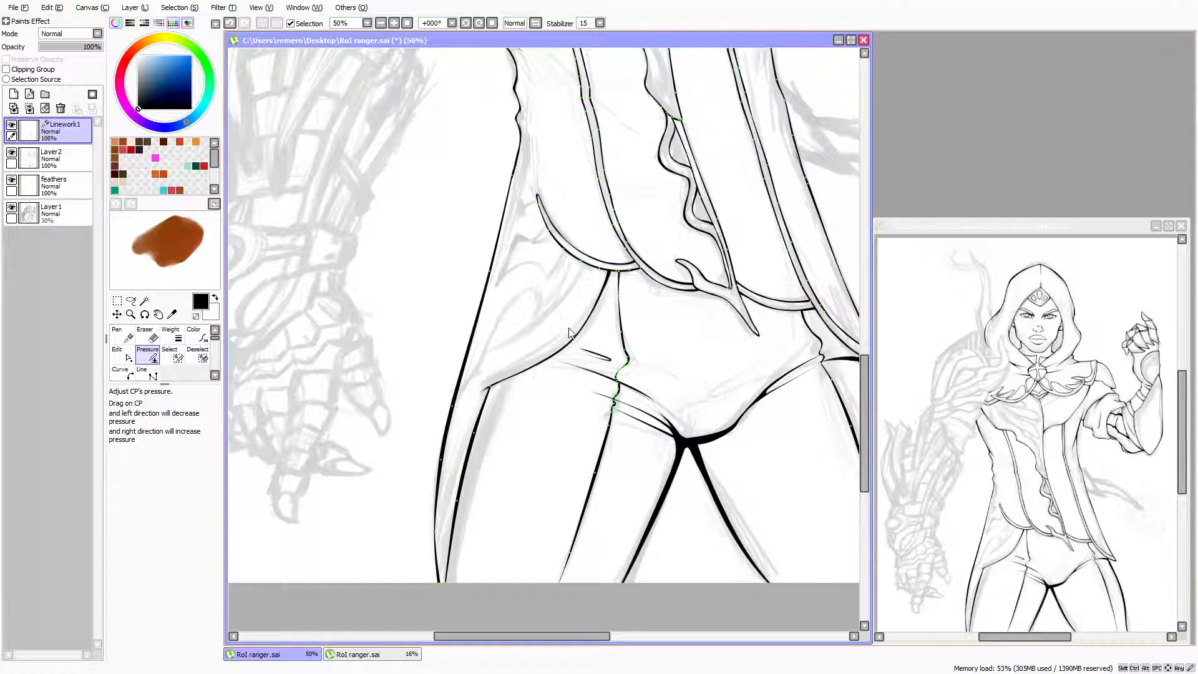
On Layer2, draw a diagonal fold across the vest with the lines brush at size 14 and erase it inside the trim strip
{"action": "scroll", "coordinate": [569, 331], "scroll_direction": "up", "scroll_amount": 2}
{"action": "scroll", "coordinate": [570, 329], "scroll_direction": "right", "scroll_amount": 2}
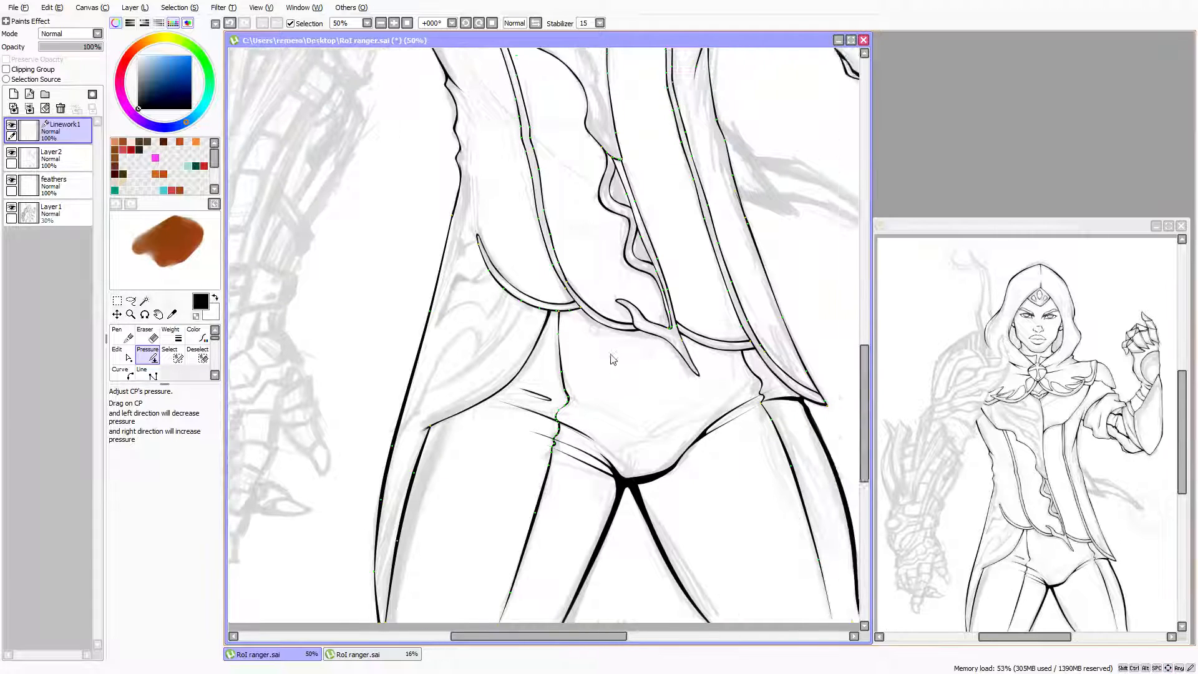
{"action": "scroll", "coordinate": [606, 362], "scroll_direction": "up", "scroll_amount": 6}
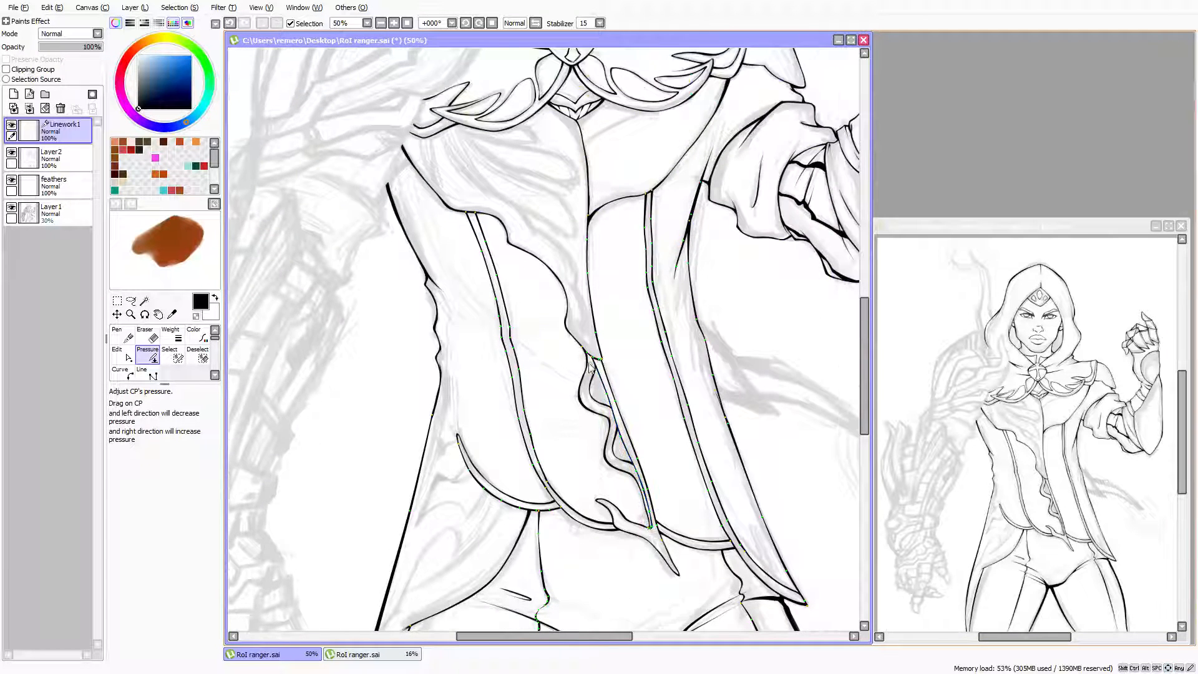
{"action": "scroll", "coordinate": [519, 334], "scroll_direction": "up", "scroll_amount": 3}
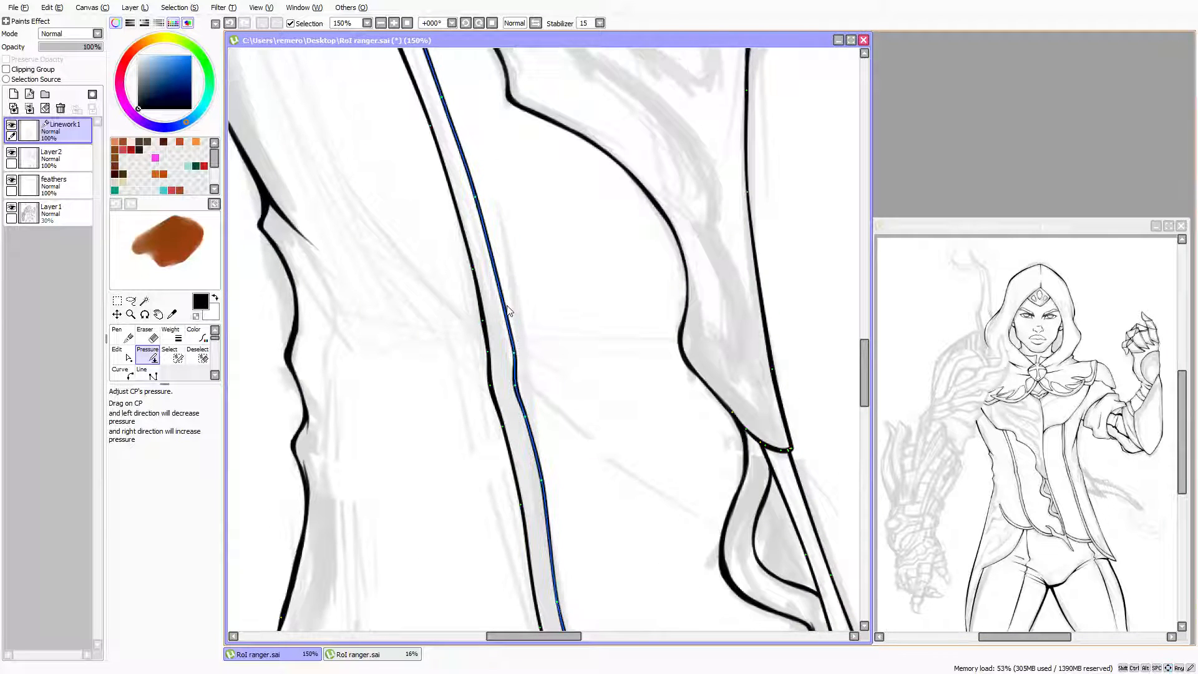
{"action": "left_click", "coordinate": [53, 156]}
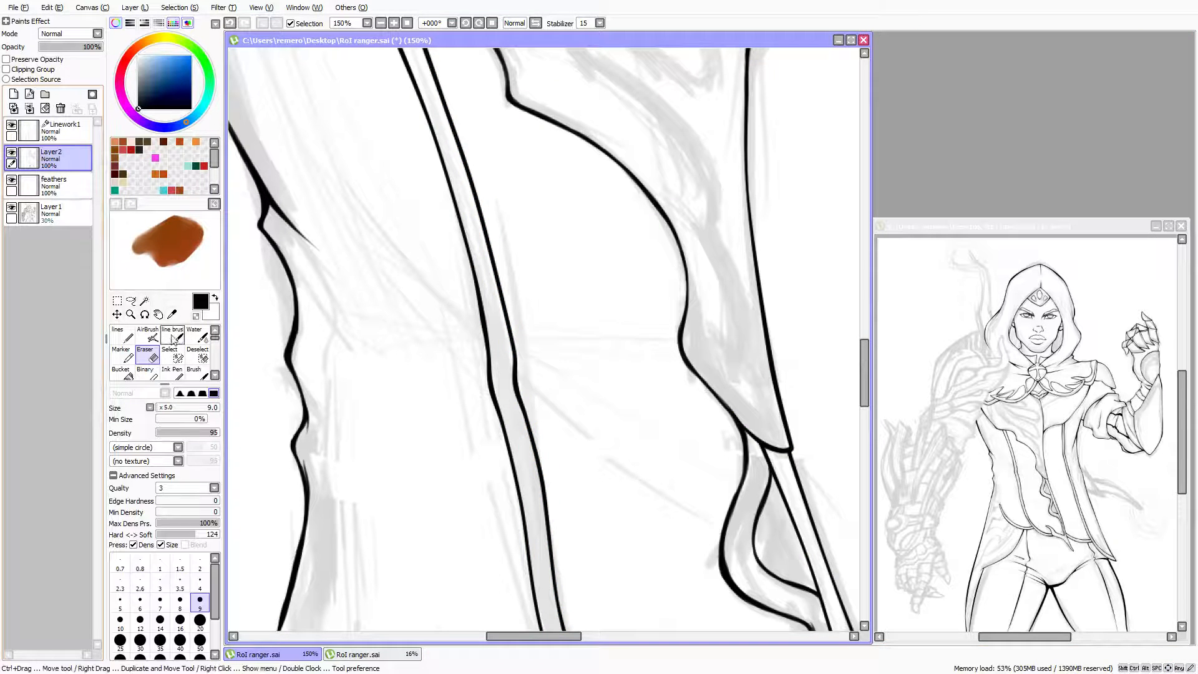
{"action": "left_click", "coordinate": [123, 337]}
{"action": "left_click_drag", "start_coordinate": [340, 195], "coordinate": [700, 490]}
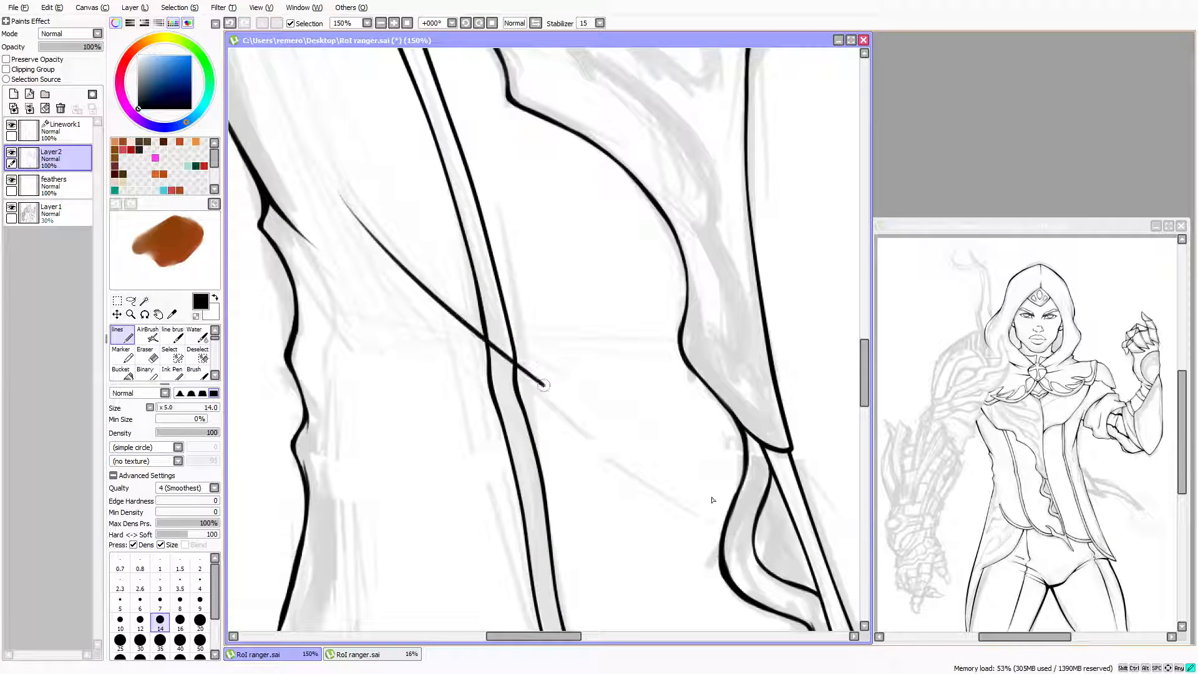
{"action": "left_click", "coordinate": [147, 356]}
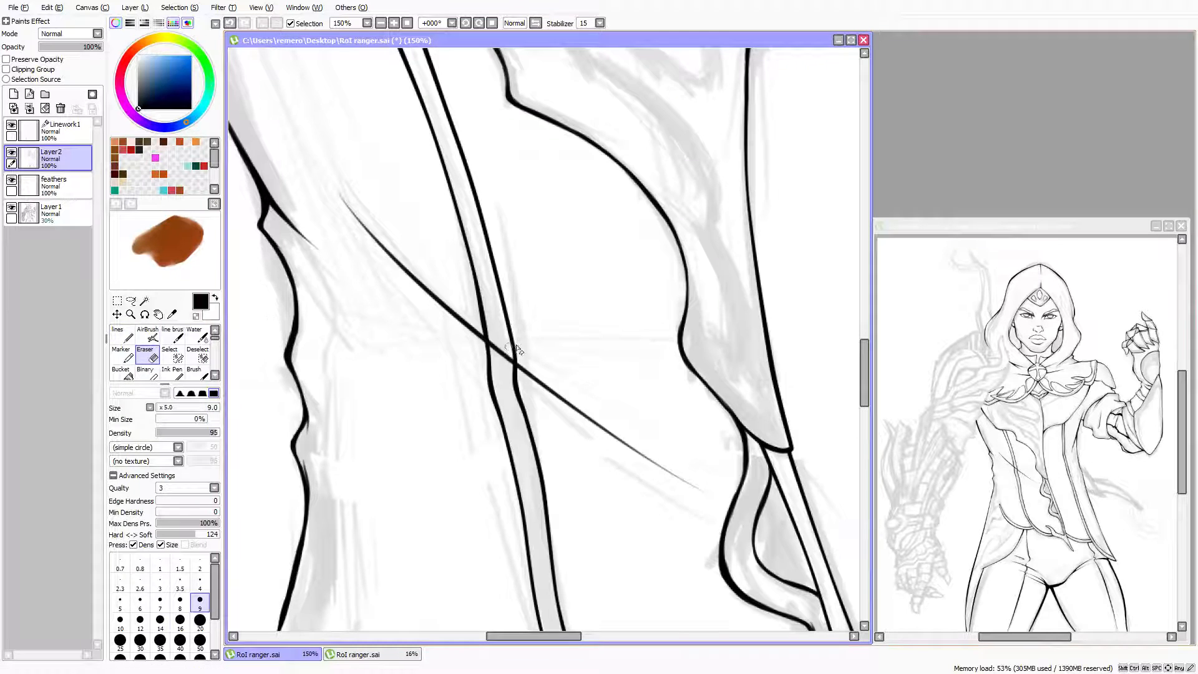
{"action": "left_click_drag", "start_coordinate": [500, 347], "coordinate": [500, 382]}
Extend the short fold line from the waist notch diagonally into the vest using the lines brush
{"action": "left_click", "coordinate": [129, 335]}
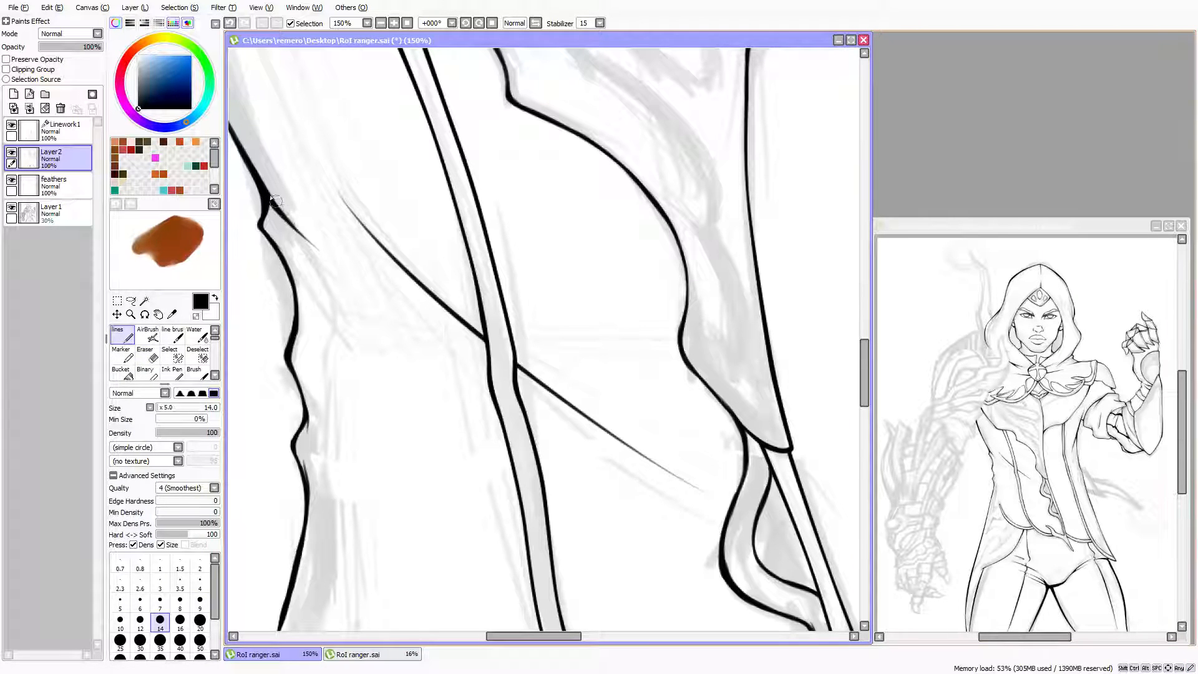
{"action": "left_click_drag", "start_coordinate": [268, 202], "coordinate": [387, 312]}
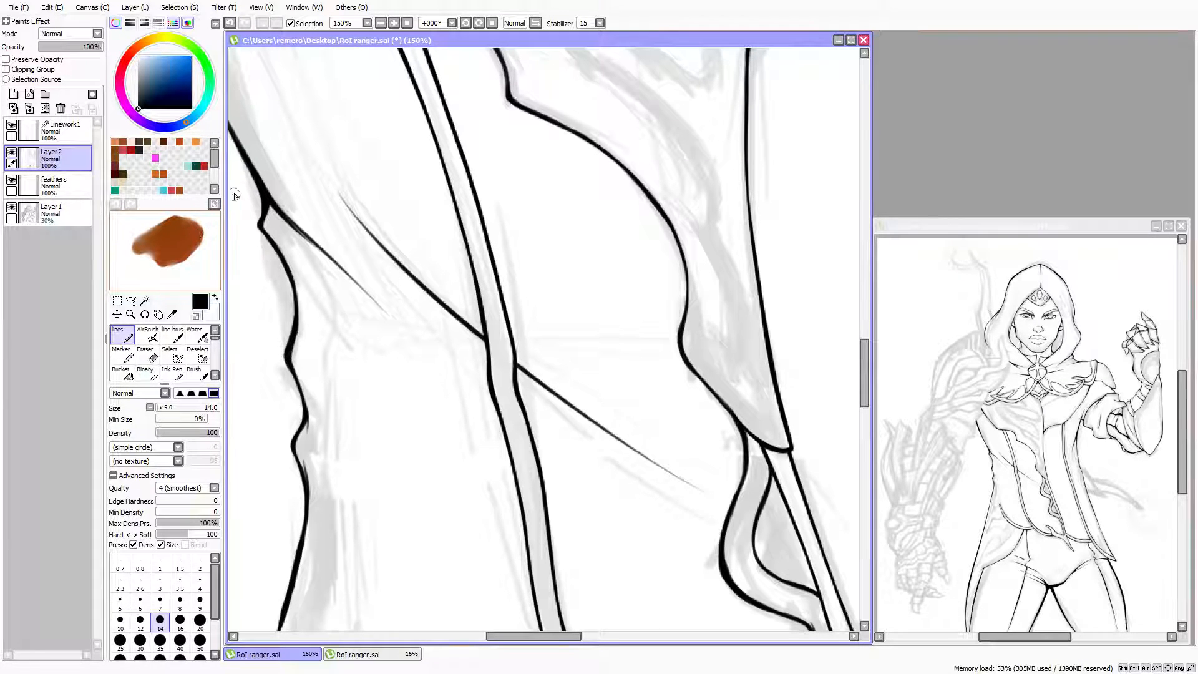
Thicken the junction where the raised arm's sleeve meets the side line of the vest
{"action": "scroll", "coordinate": [321, 235], "scroll_direction": "down", "scroll_amount": 3}
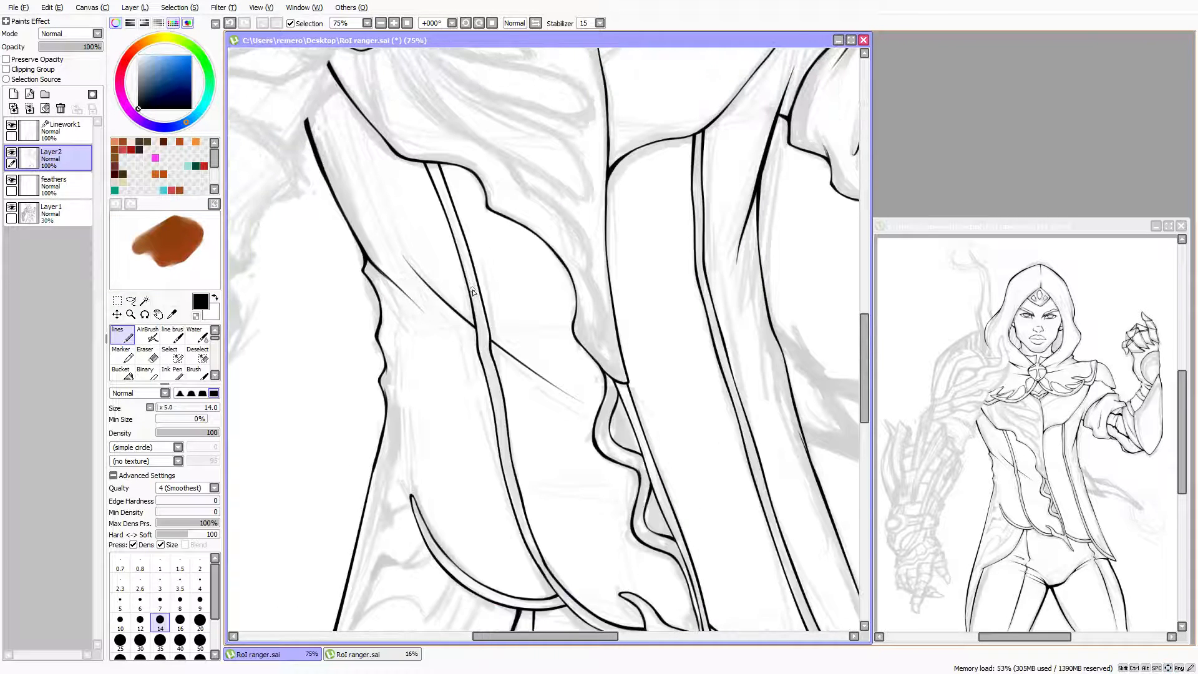
{"action": "scroll", "coordinate": [472, 293], "scroll_direction": "up", "scroll_amount": 5}
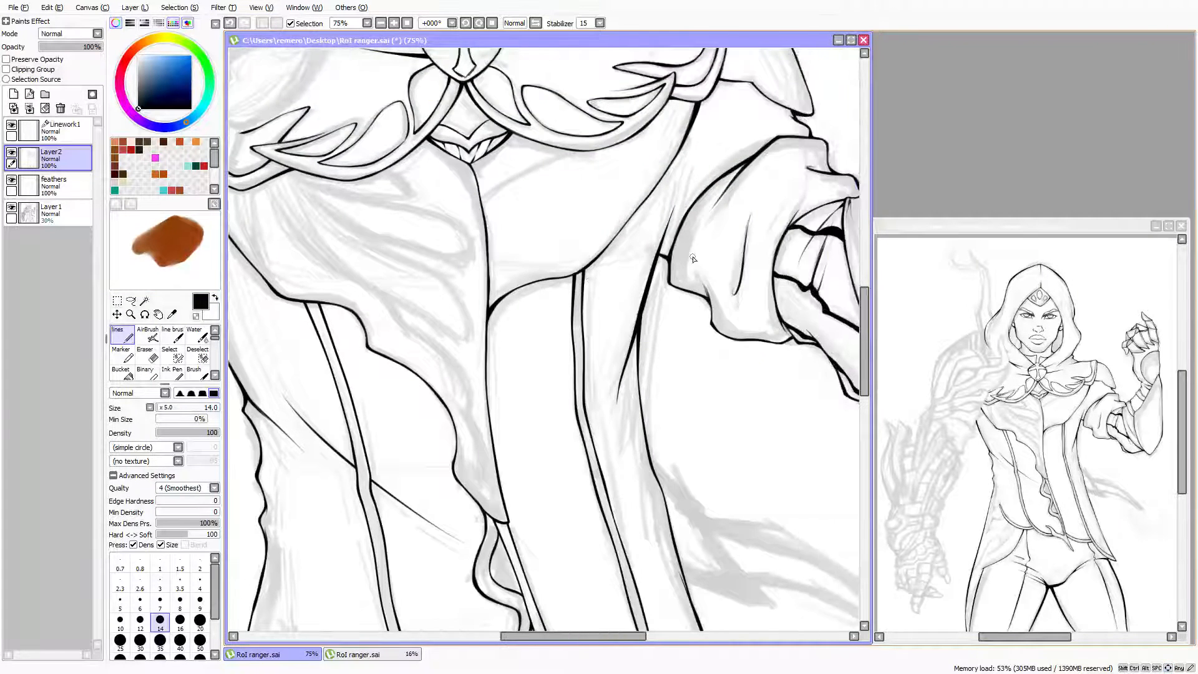
{"action": "scroll", "coordinate": [693, 258], "scroll_direction": "up", "scroll_amount": 4}
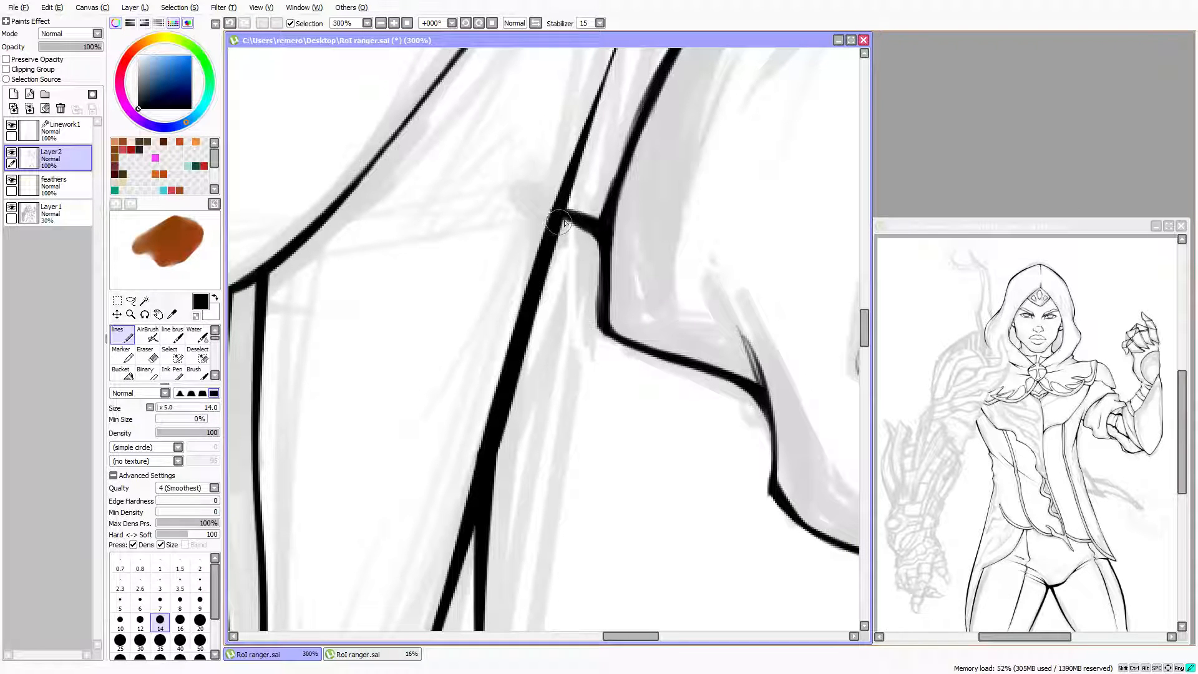
{"action": "mouse_move", "coordinate": [565, 224]}
{"action": "left_mouse_down"}
{"action": "mouse_move", "coordinate": [561, 236]}
{"action": "mouse_move", "coordinate": [597, 241]}
{"action": "mouse_move", "coordinate": [575, 218]}
{"action": "left_mouse_up"}
{"action": "left_click_drag", "start_coordinate": [561, 229], "coordinate": [585, 227]}
Thicken the upper outer edge of the vest on the clawed-arm side with overlapping size 14 strokes
{"action": "scroll", "coordinate": [440, 189], "scroll_direction": "down", "scroll_amount": 5}
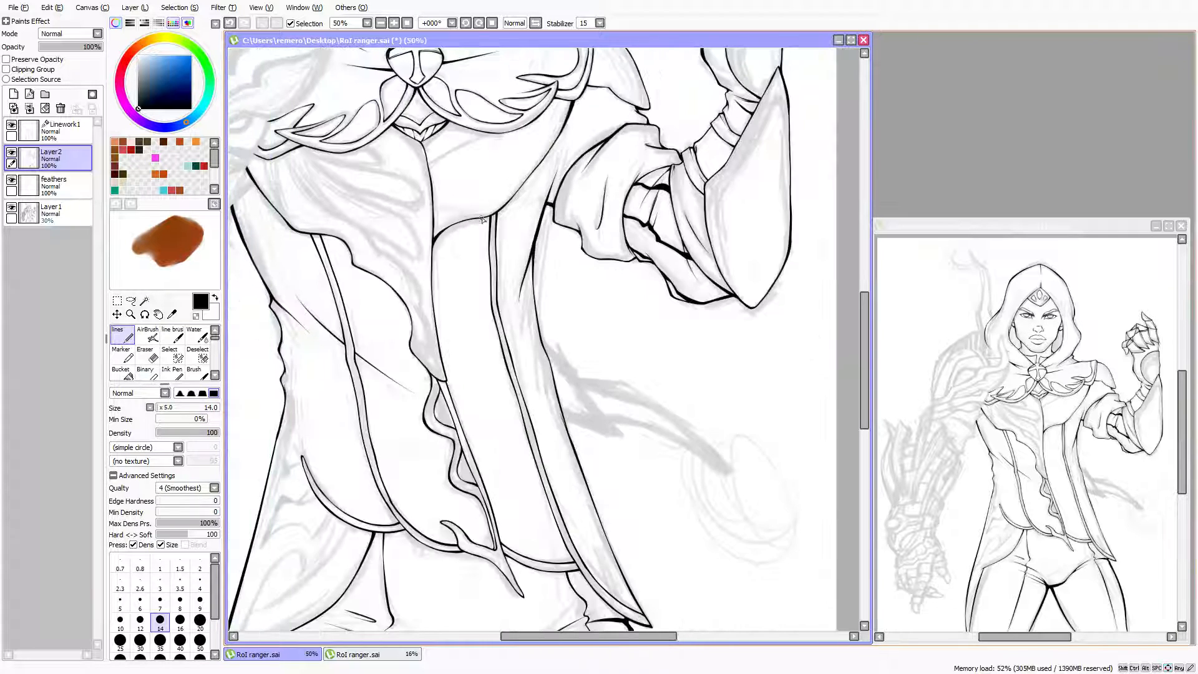
{"action": "key", "text": "Left"}
{"action": "key", "text": "Left"}
{"action": "key", "text": "Left"}
{"action": "key", "text": "Left"}
{"action": "key", "text": "Up"}
{"action": "key", "text": "Up"}
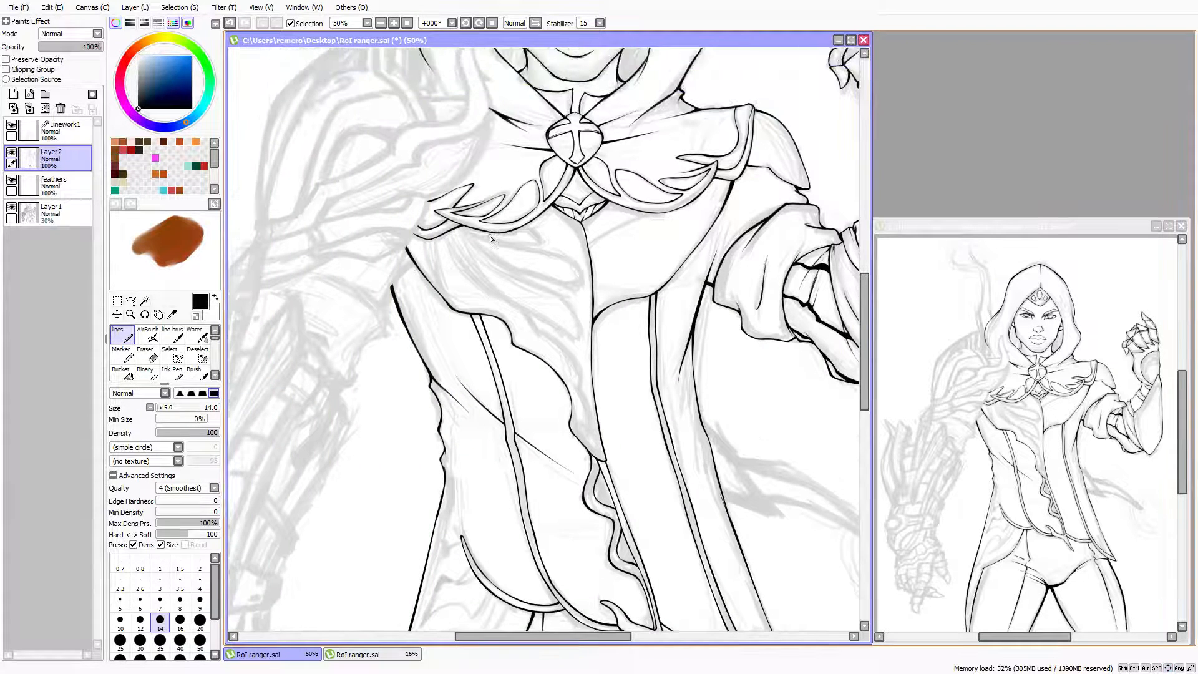
{"action": "key", "text": "Up"}
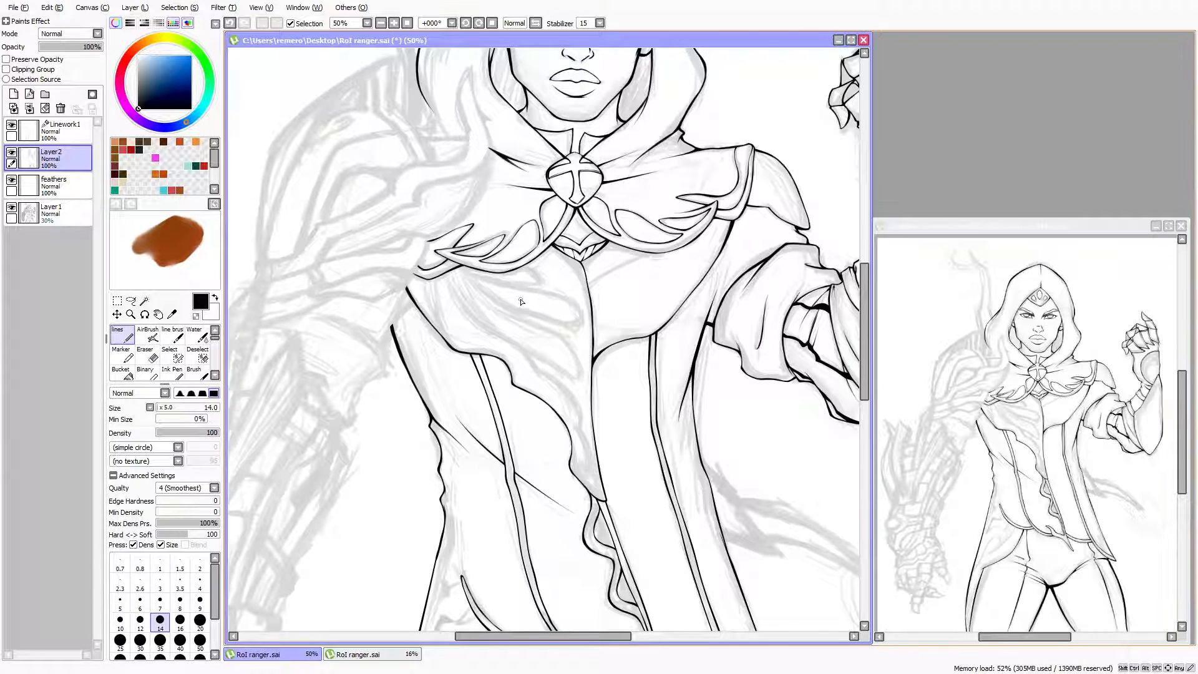
{"action": "scroll", "coordinate": [515, 300], "scroll_direction": "up", "scroll_amount": 1}
{"action": "left_click_drag", "start_coordinate": [309, 369], "coordinate": [406, 332]}
{"action": "scroll", "coordinate": [405, 332], "scroll_direction": "up", "scroll_amount": 4}
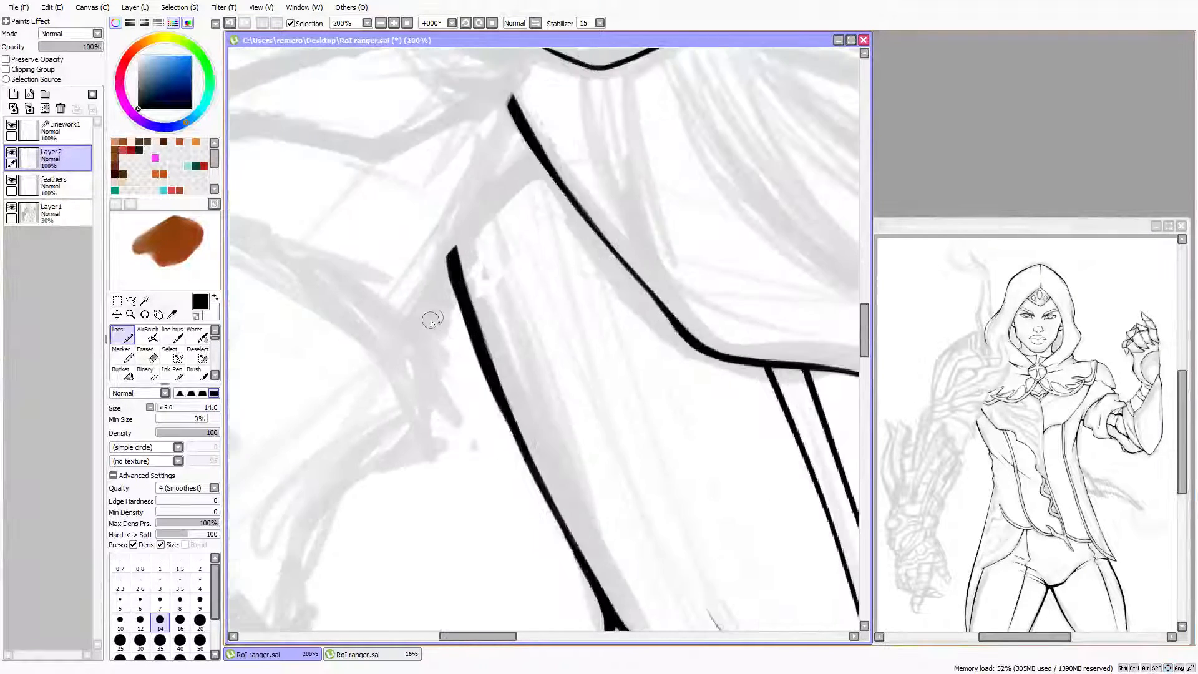
{"action": "key", "text": "Down"}
{"action": "key", "text": "Right"}
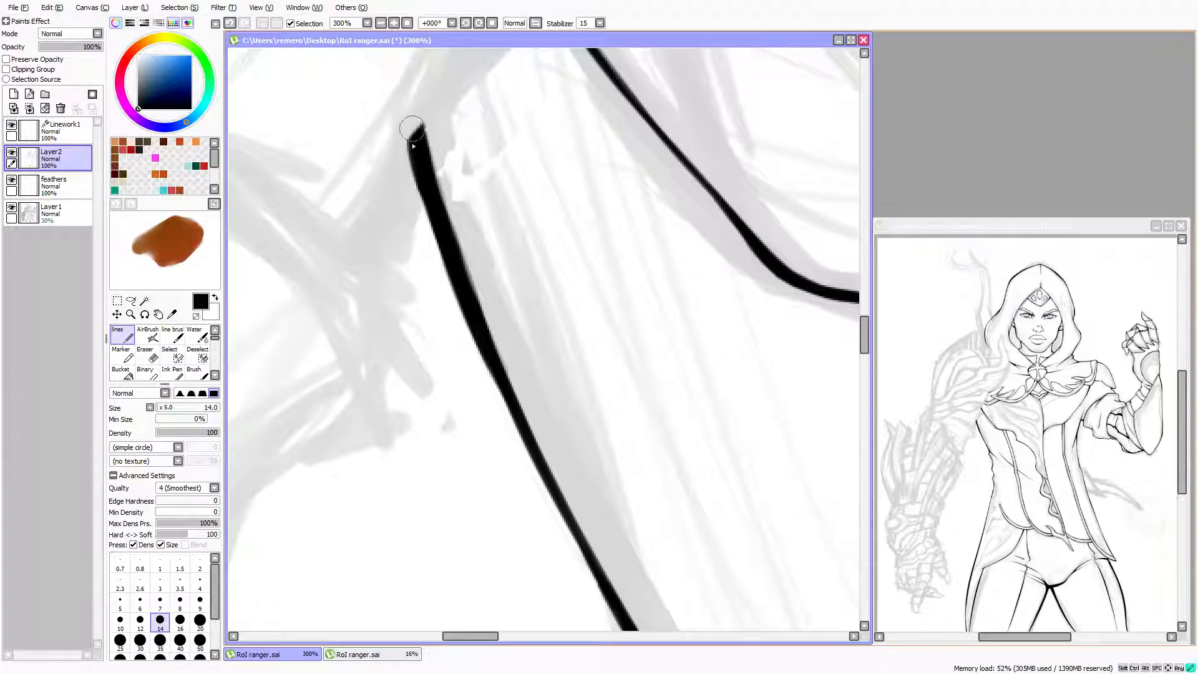
{"action": "left_click_drag", "start_coordinate": [410, 130], "coordinate": [465, 300]}
{"action": "left_click_drag", "start_coordinate": [400, 125], "coordinate": [474, 329]}
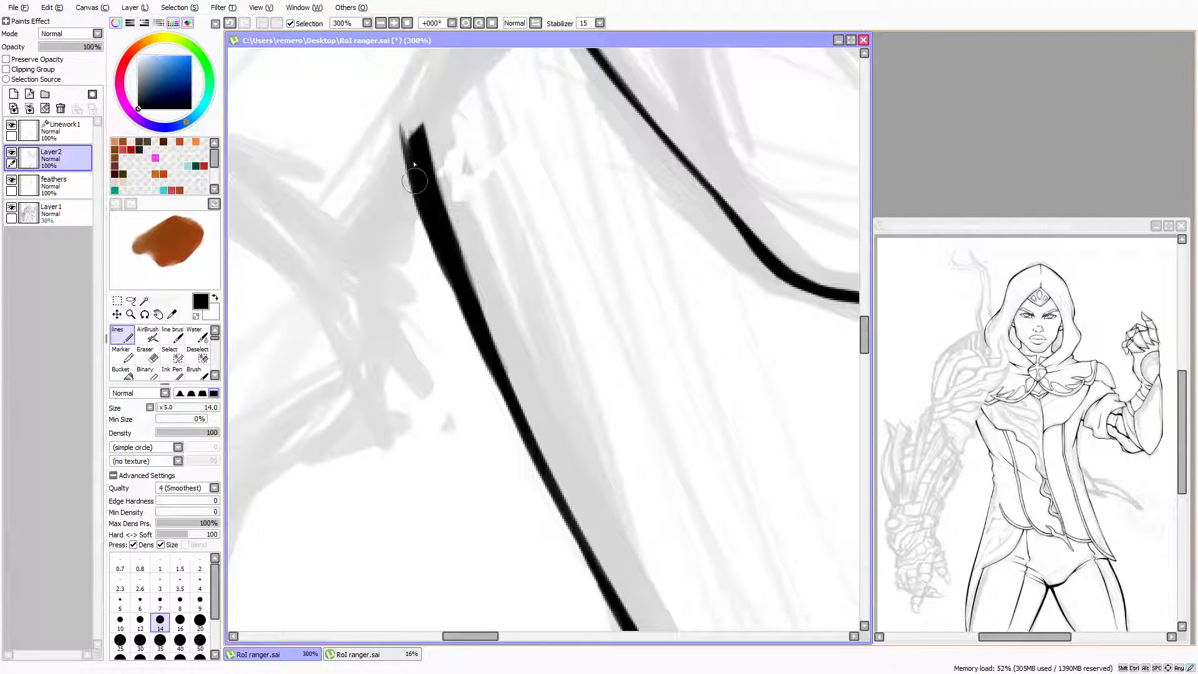
{"action": "left_click_drag", "start_coordinate": [415, 177], "coordinate": [459, 294]}
{"action": "mouse_move", "coordinate": [426, 219]}
{"action": "left_mouse_down"}
{"action": "mouse_move", "coordinate": [451, 303]}
{"action": "mouse_move", "coordinate": [431, 214]}
{"action": "mouse_move", "coordinate": [505, 377]}
{"action": "left_mouse_up"}
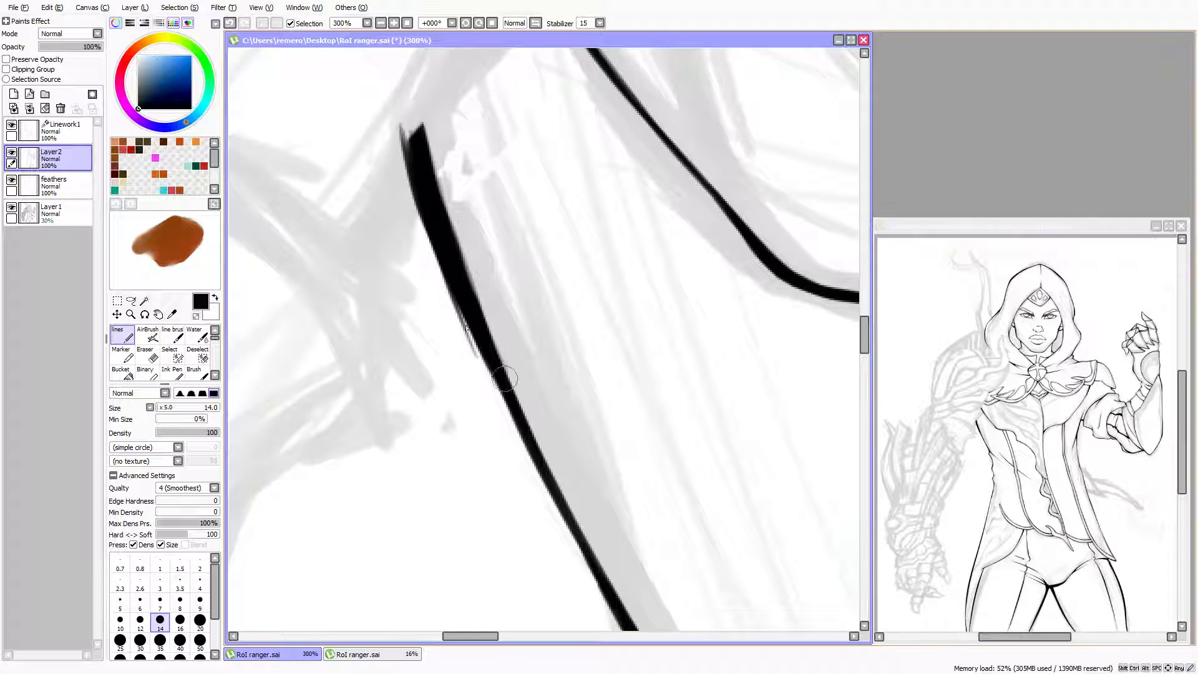
{"action": "left_click_drag", "start_coordinate": [430, 247], "coordinate": [506, 403]}
{"action": "left_click_drag", "start_coordinate": [462, 303], "coordinate": [524, 453]}
{"action": "left_click_drag", "start_coordinate": [477, 340], "coordinate": [534, 478]}
Erase the rough taper of the thickened vest edge and redraw it as a smooth transition into the thinner line
{"action": "scroll", "coordinate": [377, 257], "scroll_direction": "down", "scroll_amount": 3}
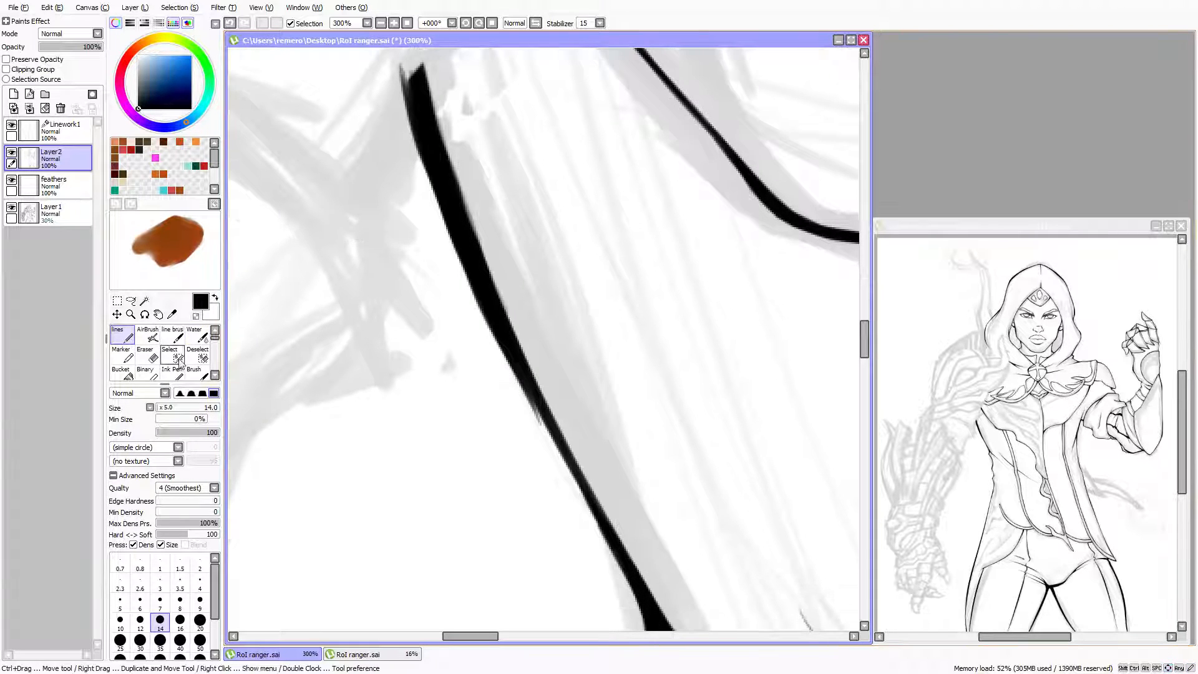
{"action": "left_click", "coordinate": [153, 357]}
{"action": "scroll", "coordinate": [524, 385], "scroll_direction": "down", "scroll_amount": 1}
{"action": "left_click_drag", "start_coordinate": [516, 385], "coordinate": [529, 403]}
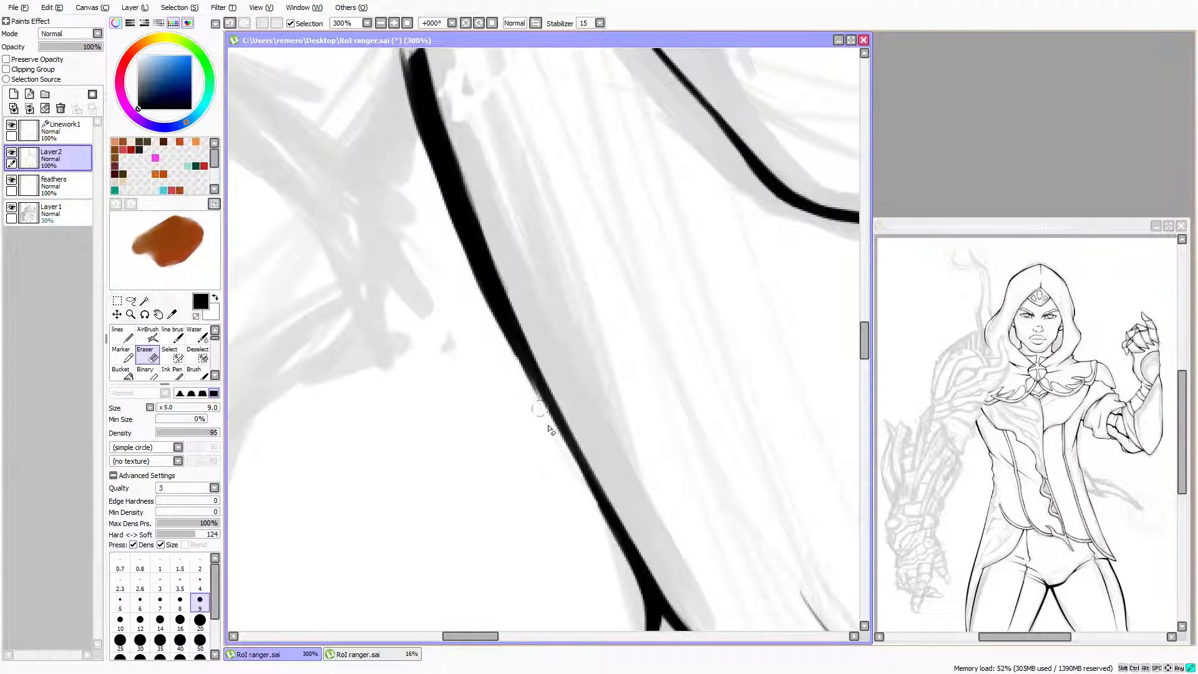
{"action": "left_click", "coordinate": [122, 336]}
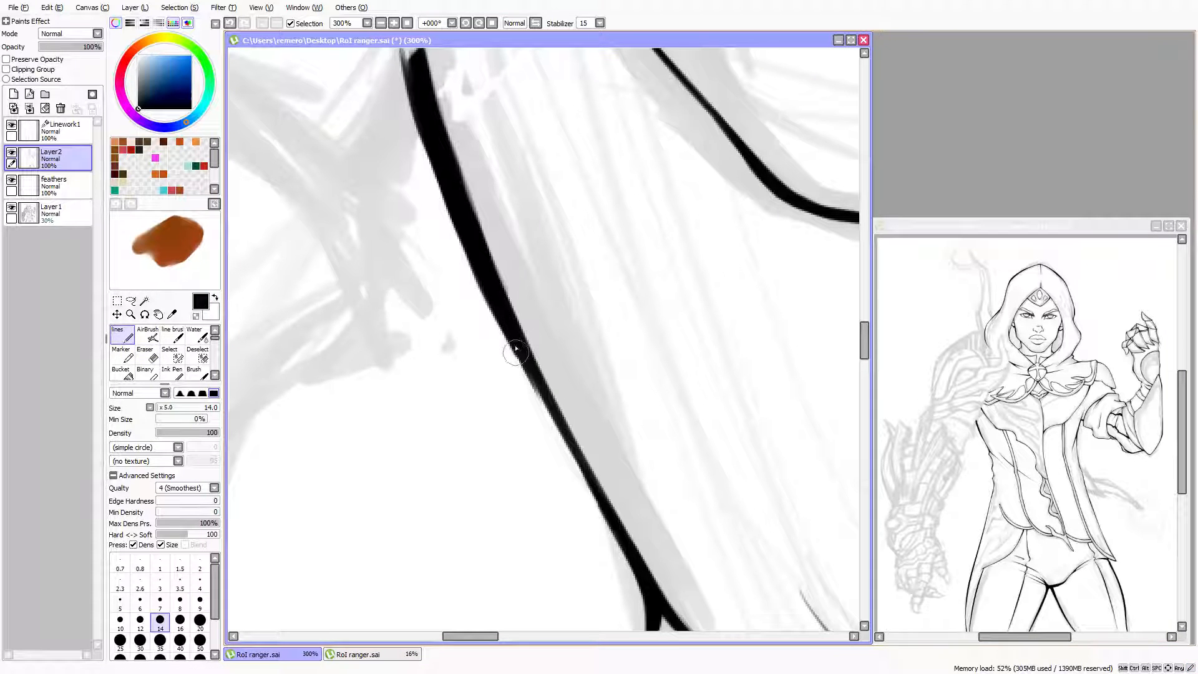
{"action": "mouse_move", "coordinate": [497, 302]}
{"action": "left_mouse_down"}
{"action": "mouse_move", "coordinate": [542, 410]}
{"action": "mouse_move", "coordinate": [584, 456]}
{"action": "mouse_move", "coordinate": [570, 442]}
{"action": "left_mouse_up"}
Erase the stray spur at the upper end of the thickened vest edge and save the file
{"action": "scroll", "coordinate": [495, 187], "scroll_direction": "up", "scroll_amount": 5}
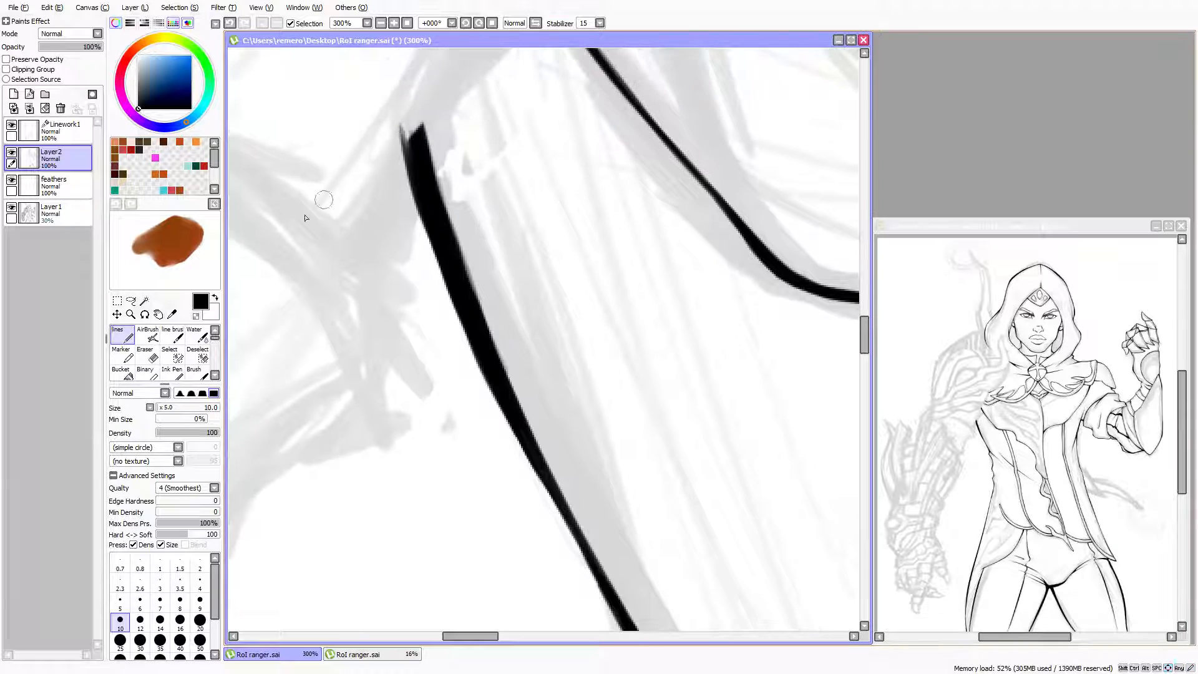
{"action": "key", "text": "e"}
{"action": "scroll", "coordinate": [320, 233], "scroll_direction": "up", "scroll_amount": 1}
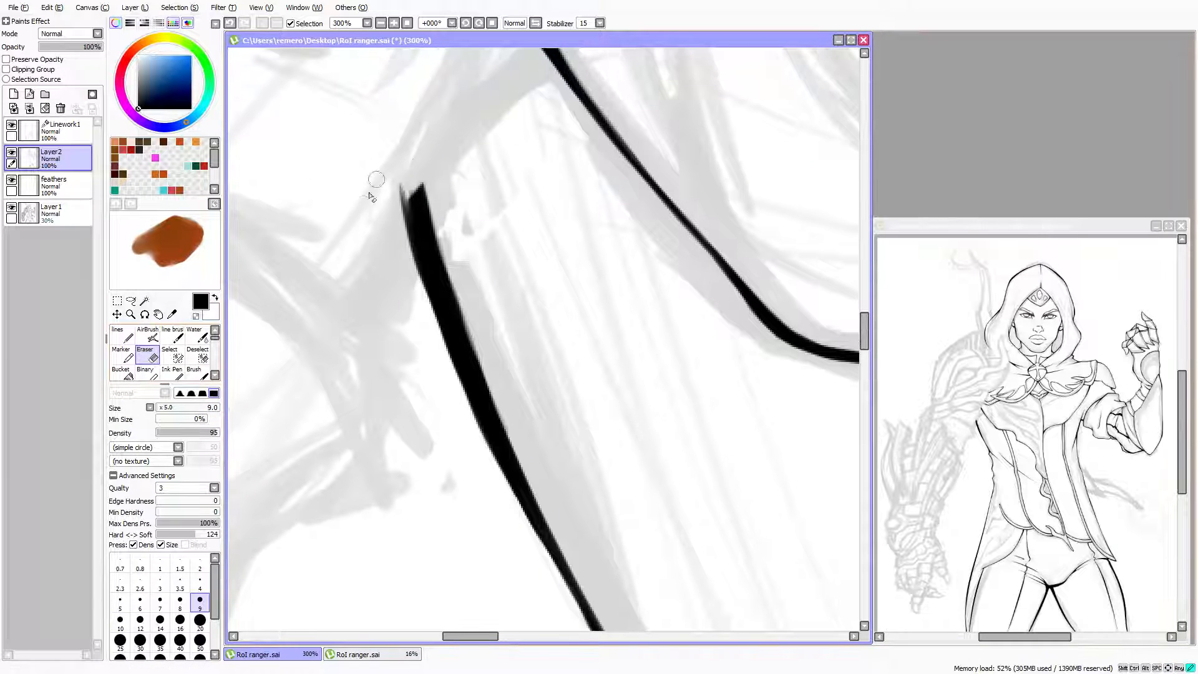
{"action": "mouse_move", "coordinate": [387, 184]}
{"action": "left_mouse_down"}
{"action": "mouse_move", "coordinate": [406, 157]}
{"action": "mouse_move", "coordinate": [404, 175]}
{"action": "left_mouse_up"}
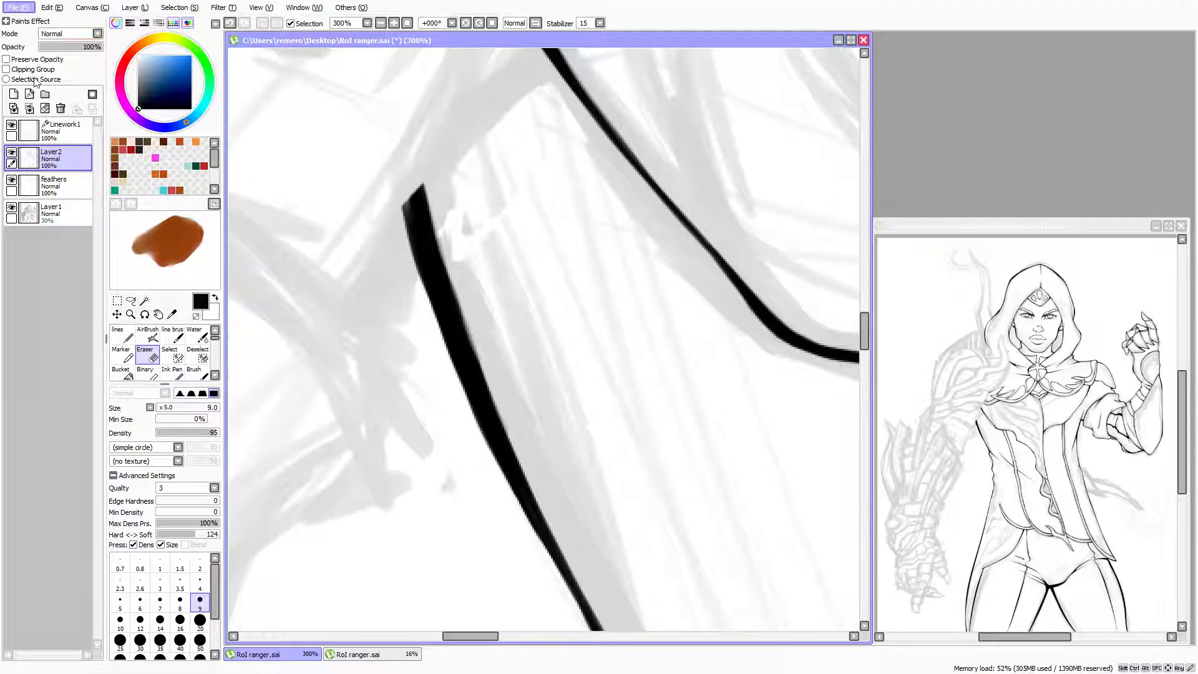
{"action": "key", "text": "ctrl+s"}
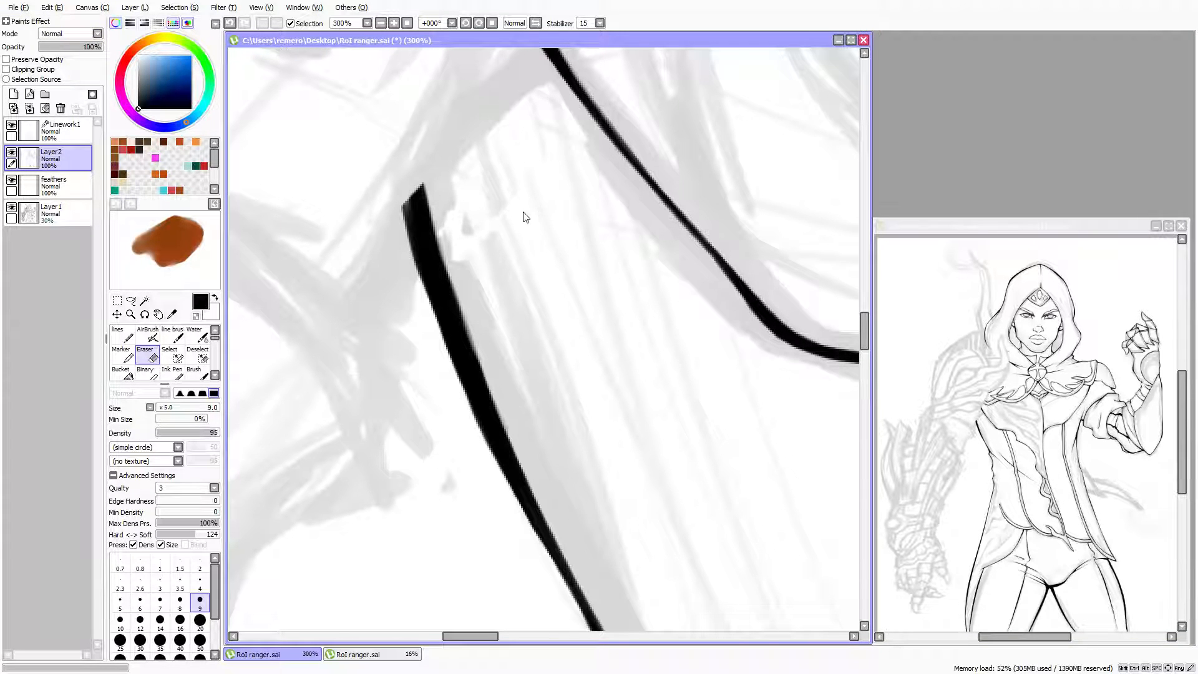
Thicken the vest outline around the waist notch on the clawed-arm side with the lines brush at size 9
{"action": "scroll", "coordinate": [478, 256], "scroll_direction": "down", "scroll_amount": 4}
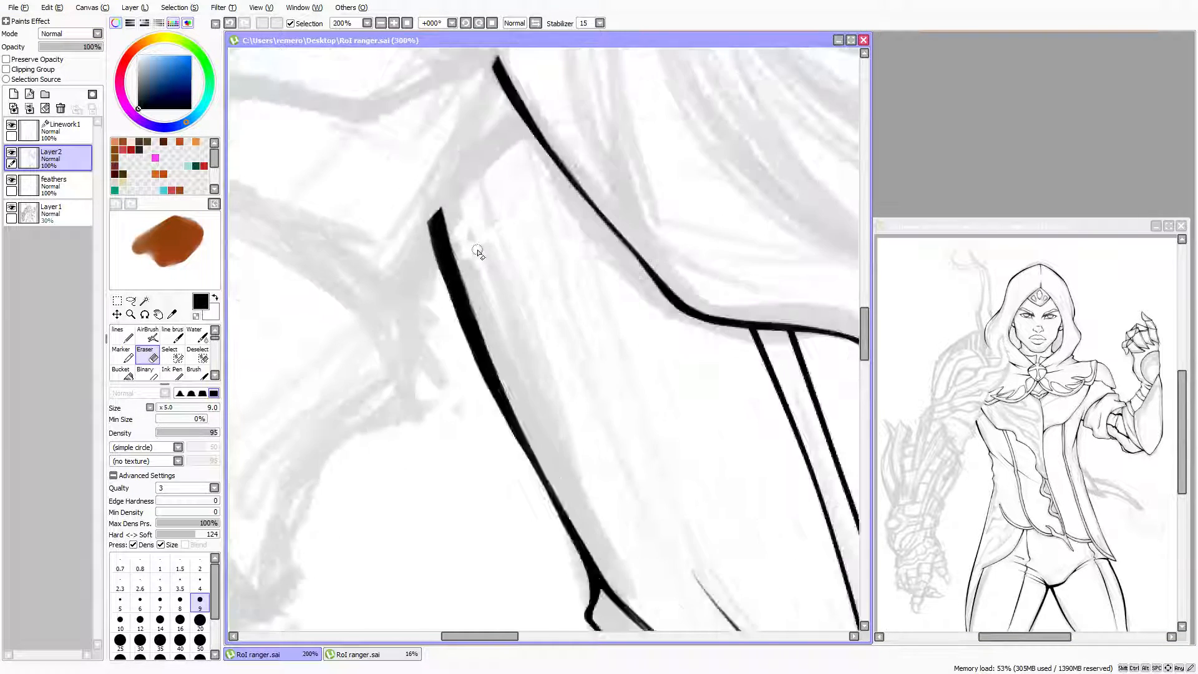
{"action": "scroll", "coordinate": [494, 263], "scroll_direction": "down", "scroll_amount": 3}
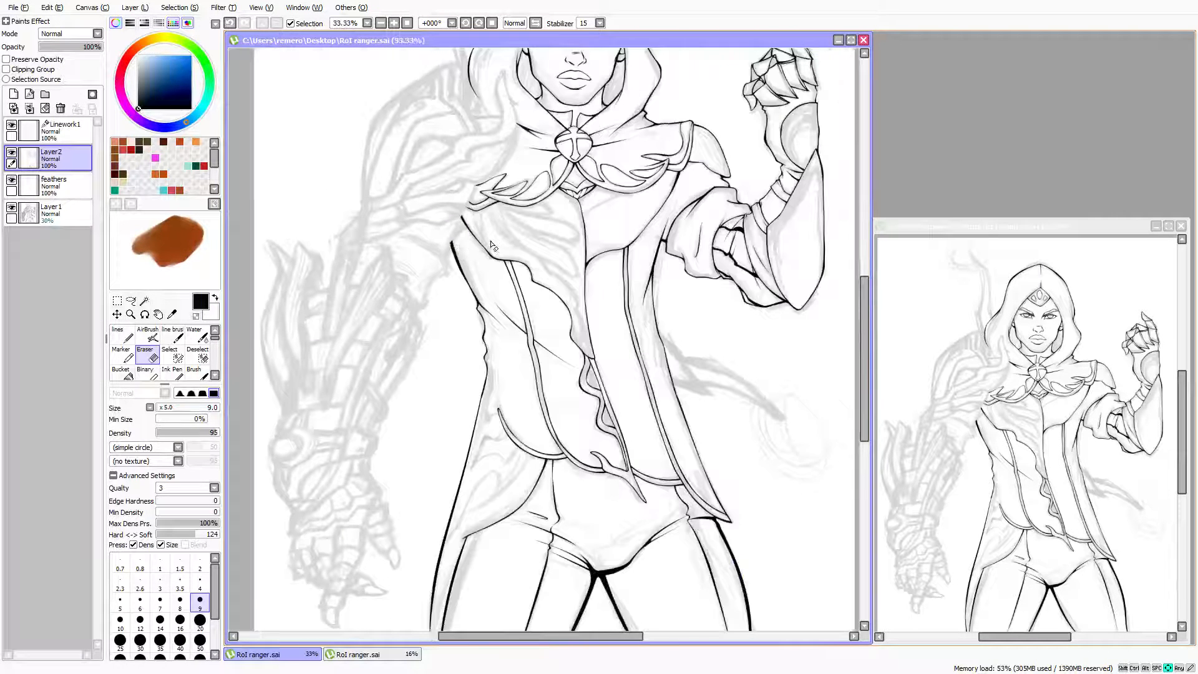
{"action": "scroll", "coordinate": [468, 266], "scroll_direction": "up", "scroll_amount": 1}
{"action": "scroll", "coordinate": [465, 275], "scroll_direction": "down", "scroll_amount": 2}
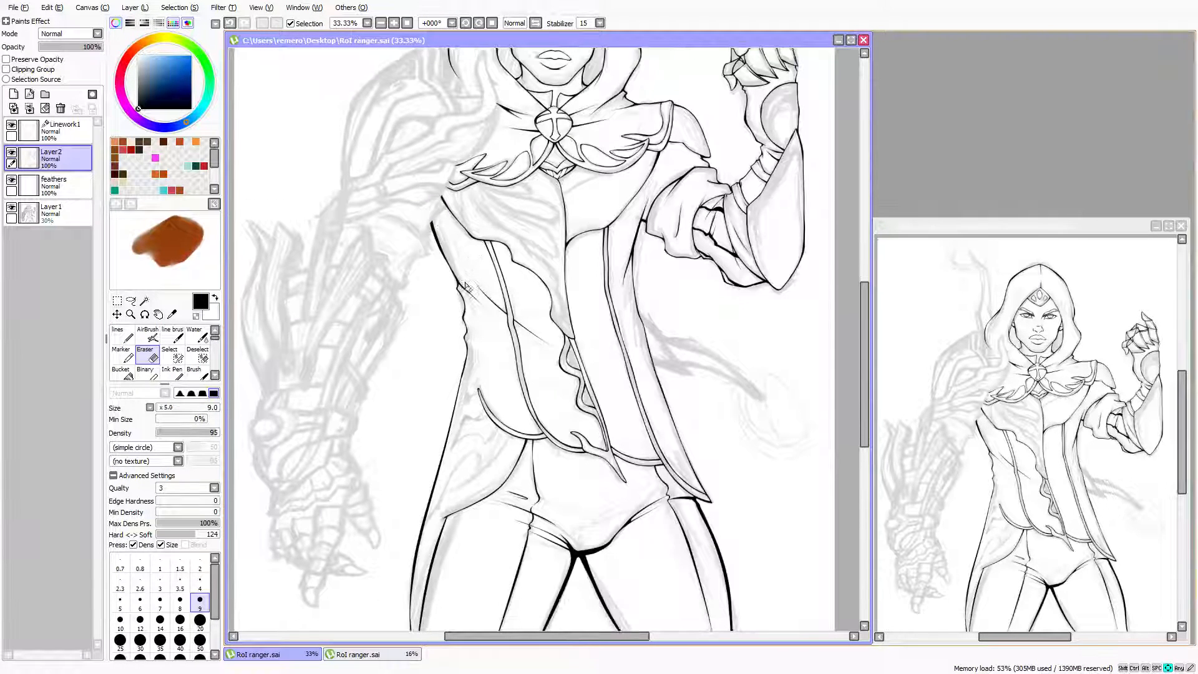
{"action": "scroll", "coordinate": [456, 275], "scroll_direction": "up", "scroll_amount": 7}
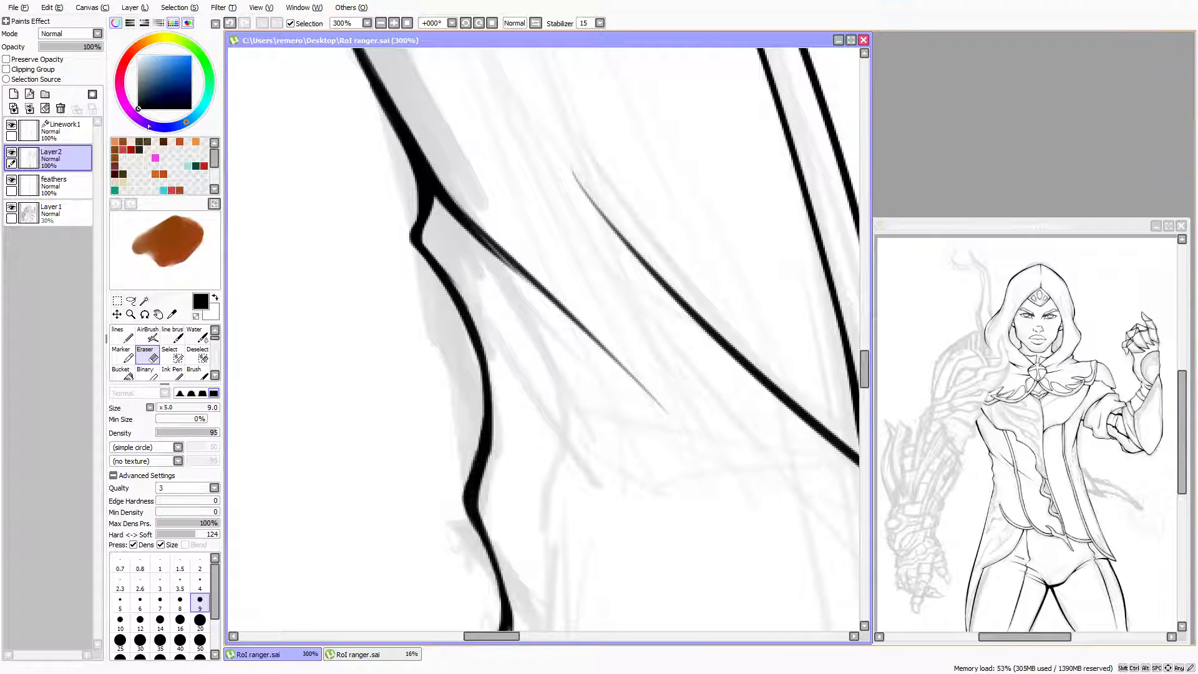
{"action": "key", "text": "n"}
{"action": "key", "text": "bracketleft"}
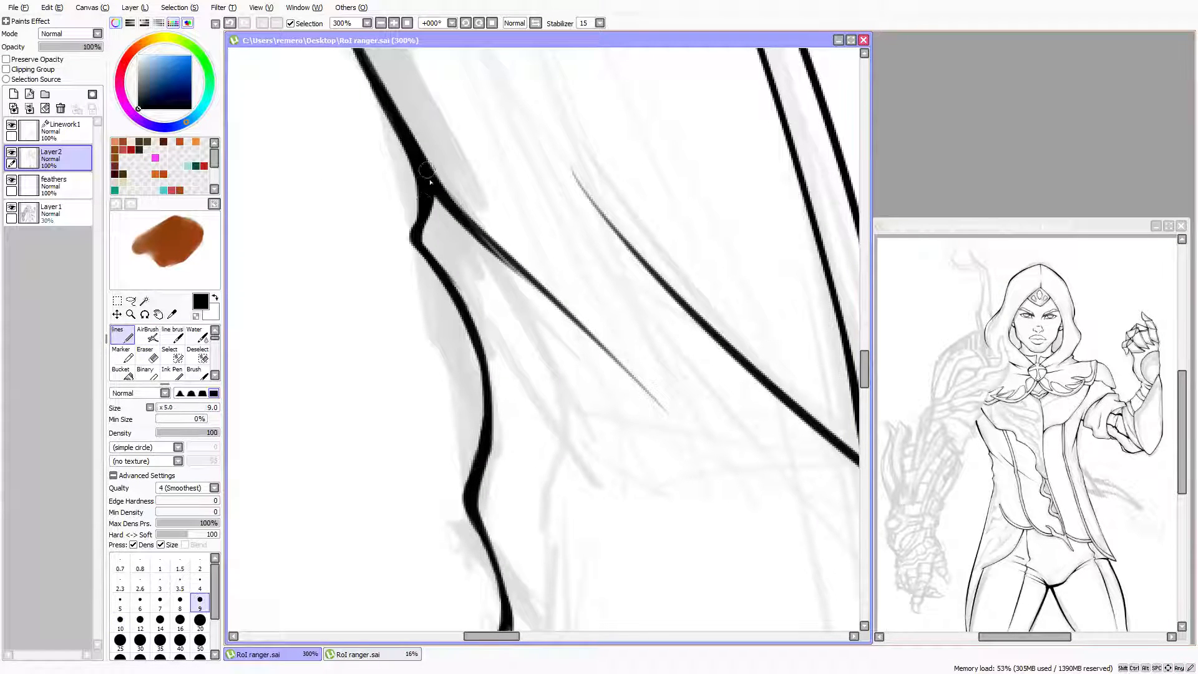
{"action": "left_click_drag", "start_coordinate": [422, 202], "coordinate": [402, 236]}
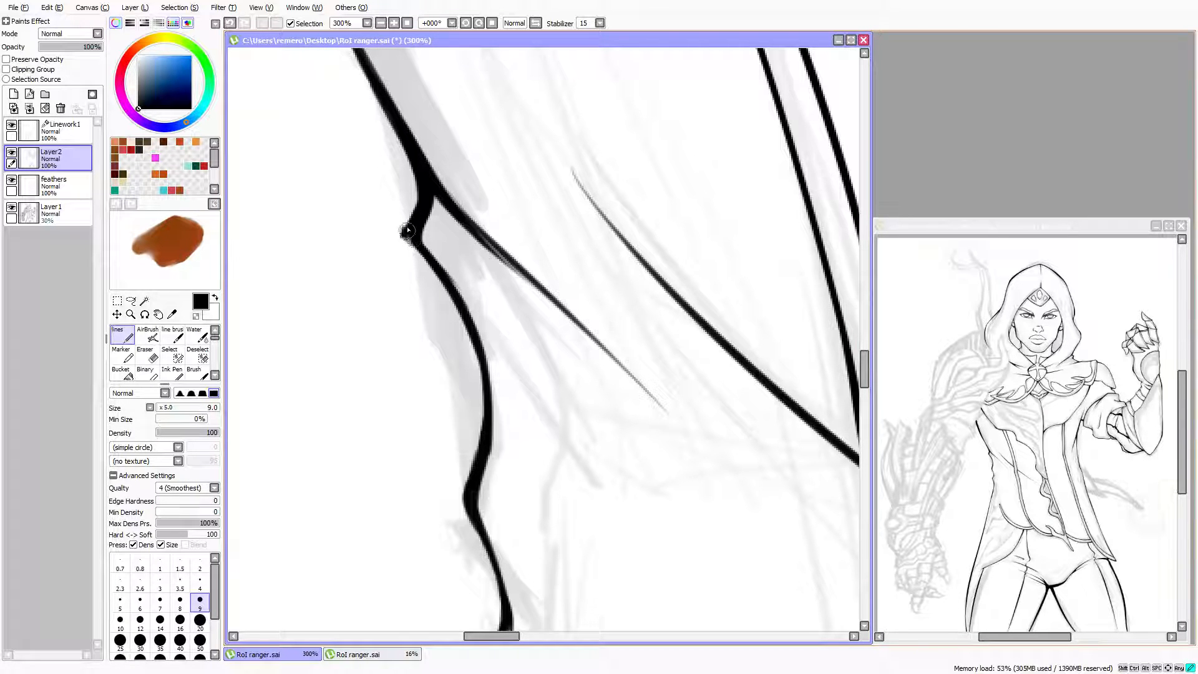
{"action": "mouse_move", "coordinate": [402, 232]}
{"action": "left_mouse_down"}
{"action": "mouse_move", "coordinate": [442, 267]}
{"action": "mouse_move", "coordinate": [418, 250]}
{"action": "mouse_move", "coordinate": [462, 300]}
{"action": "mouse_move", "coordinate": [409, 253]}
{"action": "mouse_move", "coordinate": [470, 331]}
{"action": "left_mouse_up"}
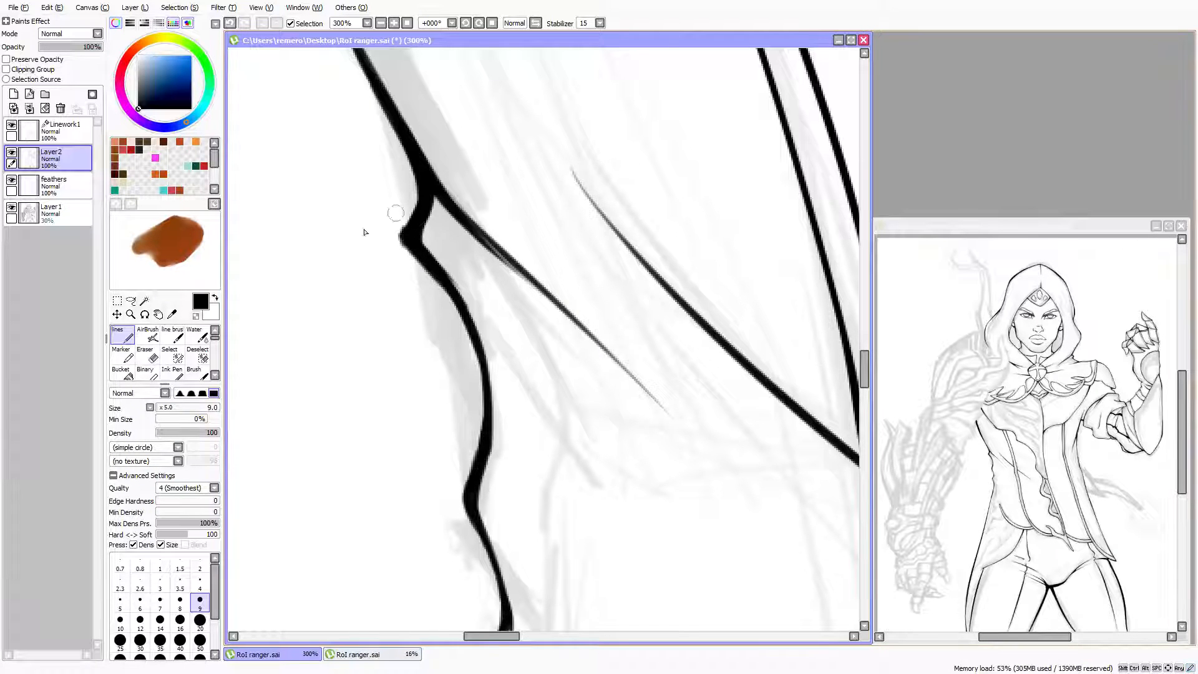
Erase the rough outer edge of the vest outline around the waist notch on the clawed-arm side with the size 9 eraser
{"action": "key", "text": "e"}
{"action": "mouse_move", "coordinate": [395, 211]}
{"action": "left_mouse_down"}
{"action": "mouse_move", "coordinate": [378, 242]}
{"action": "mouse_move", "coordinate": [400, 212]}
{"action": "mouse_move", "coordinate": [393, 239]}
{"action": "mouse_move", "coordinate": [405, 203]}
{"action": "mouse_move", "coordinate": [387, 242]}
{"action": "mouse_move", "coordinate": [412, 280]}
{"action": "mouse_move", "coordinate": [419, 263]}
{"action": "mouse_move", "coordinate": [465, 264]}
{"action": "mouse_move", "coordinate": [452, 248]}
{"action": "mouse_move", "coordinate": [385, 242]}
{"action": "mouse_move", "coordinate": [401, 264]}
{"action": "mouse_move", "coordinate": [392, 235]}
{"action": "mouse_move", "coordinate": [453, 260]}
{"action": "left_mouse_up"}
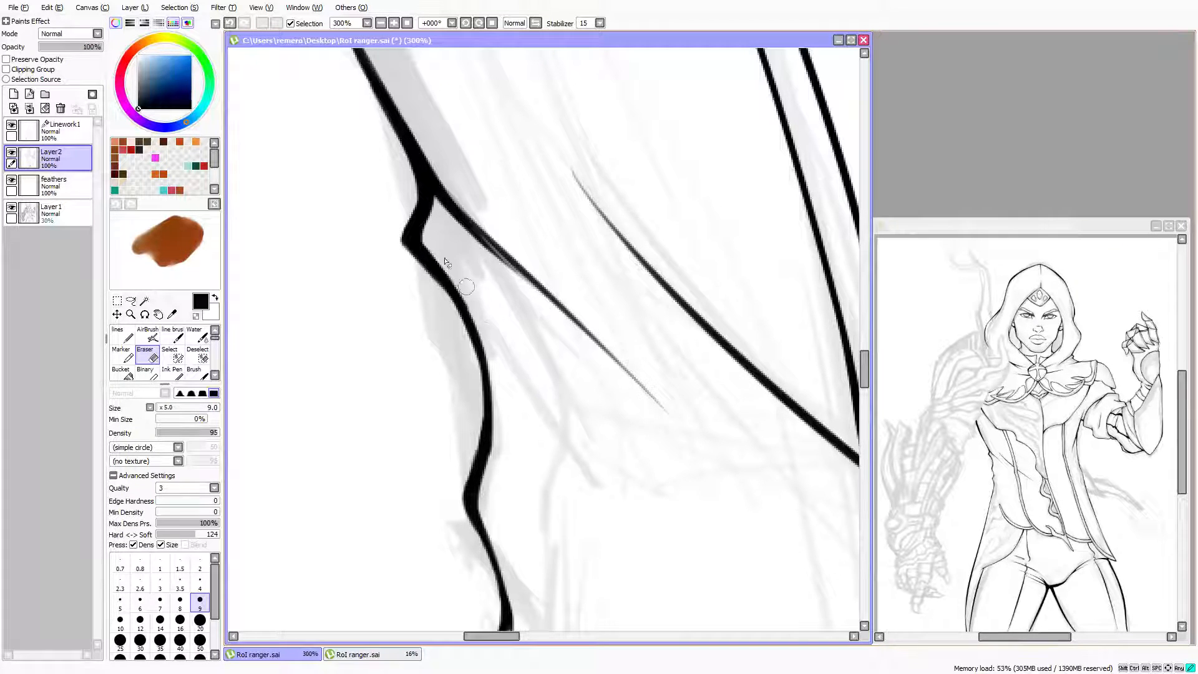
{"action": "scroll", "coordinate": [302, 201], "scroll_direction": "down", "scroll_amount": 3}
{"action": "scroll", "coordinate": [293, 190], "scroll_direction": "down", "scroll_amount": 2}
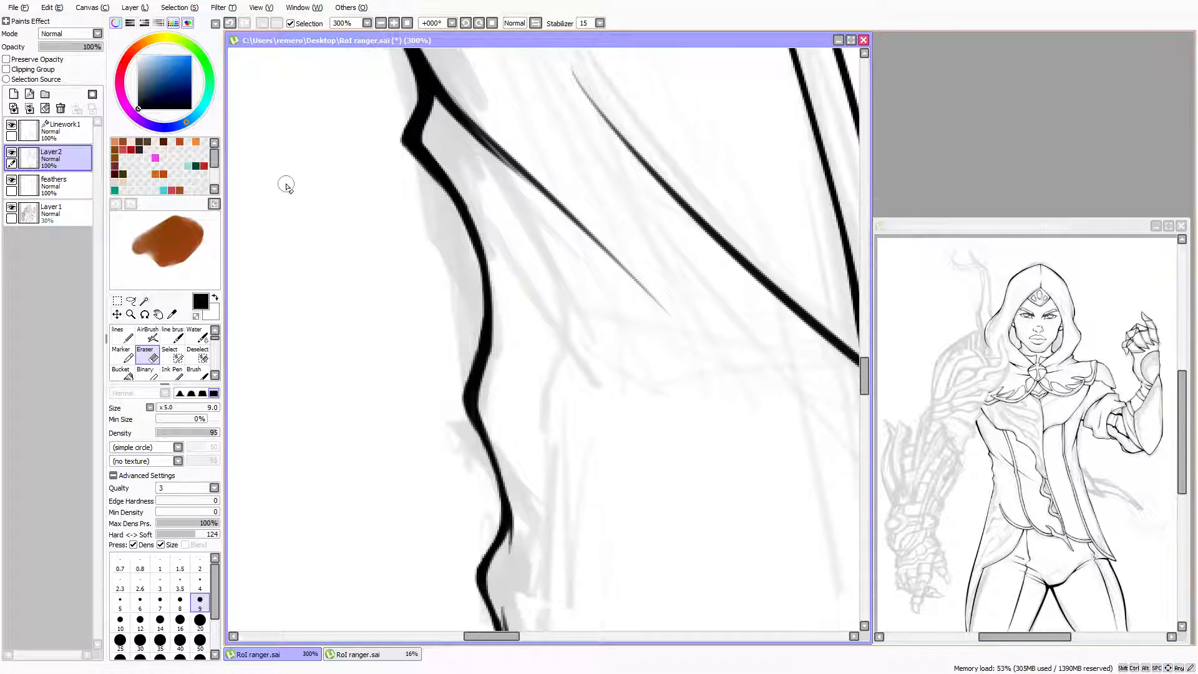
Thicken the first outward bump of the vest outline below the waist notch with size 9 strokes and taper it into the line beneath
{"action": "key", "text": "minus"}
{"action": "key", "text": "minus"}
{"action": "key", "text": "plus"}
{"action": "key", "text": "plus"}
{"action": "key", "text": "plus"}
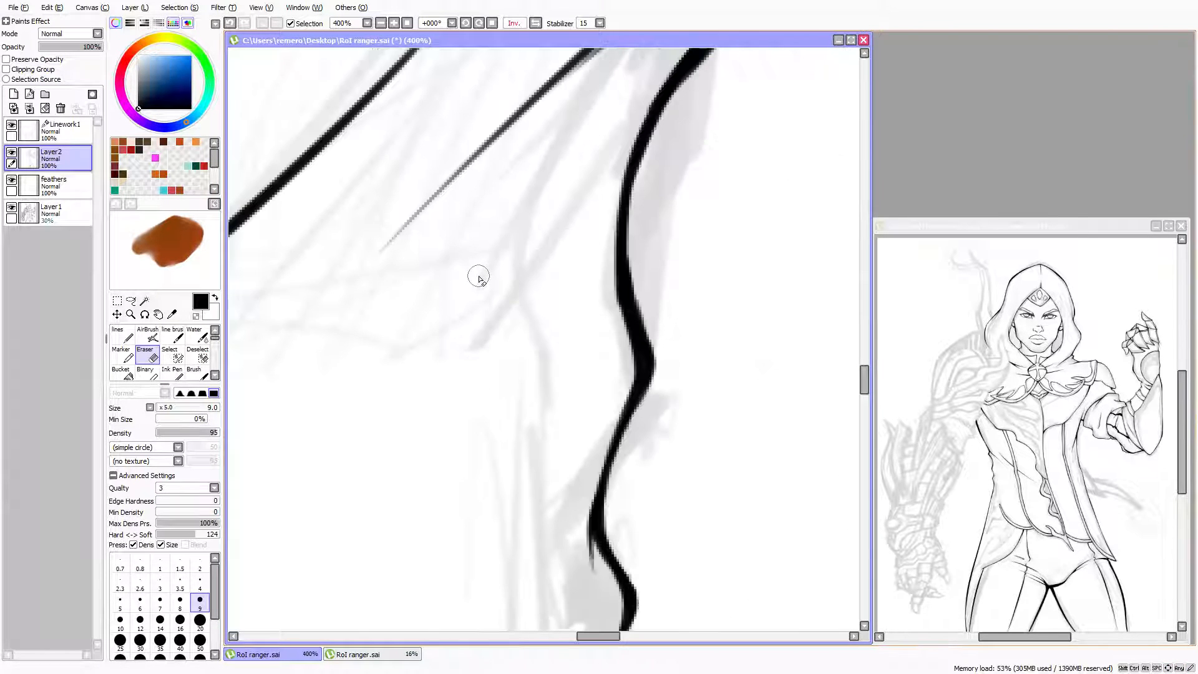
{"action": "scroll", "coordinate": [479, 276], "scroll_direction": "right", "scroll_amount": 2}
{"action": "key", "text": "n"}
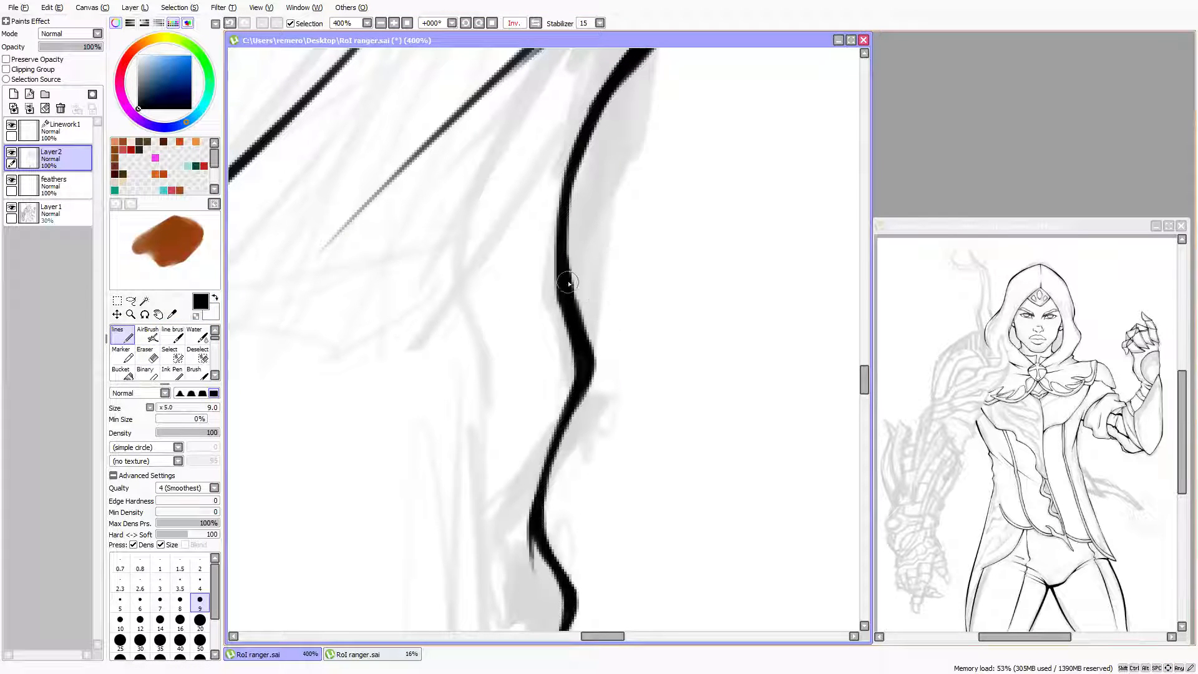
{"action": "mouse_move", "coordinate": [568, 274]}
{"action": "left_mouse_down"}
{"action": "mouse_move", "coordinate": [595, 347]}
{"action": "mouse_move", "coordinate": [579, 323]}
{"action": "mouse_move", "coordinate": [594, 369]}
{"action": "mouse_move", "coordinate": [588, 340]}
{"action": "mouse_move", "coordinate": [594, 388]}
{"action": "left_mouse_up"}
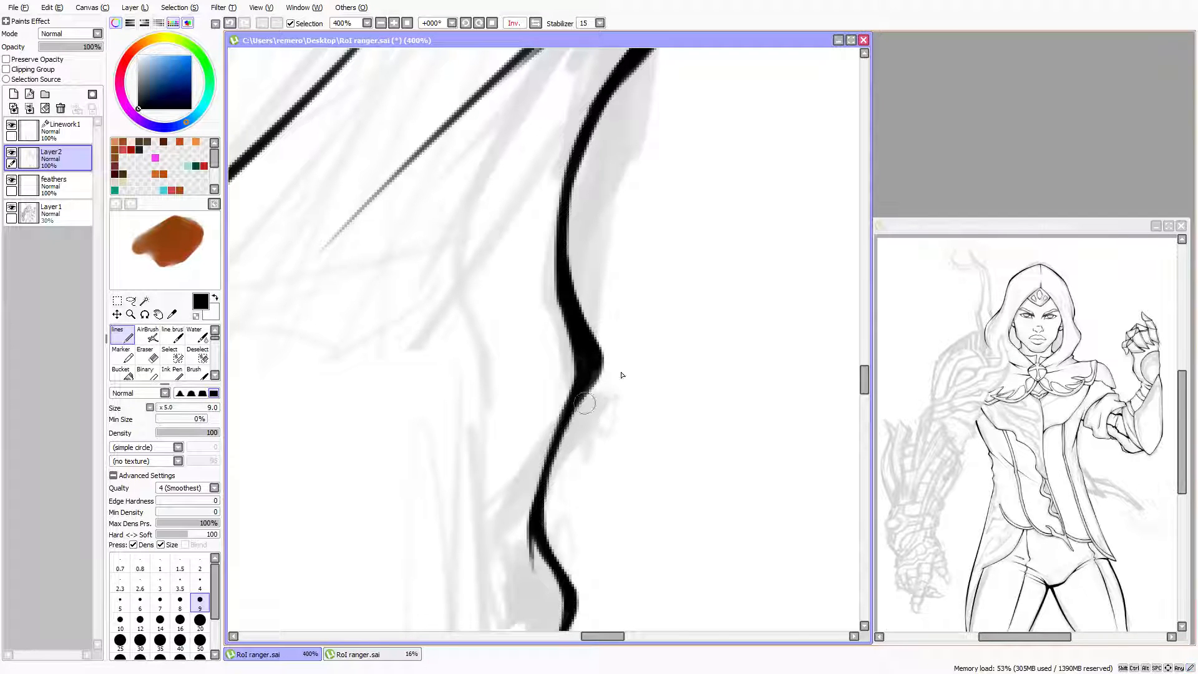
{"action": "scroll", "coordinate": [622, 374], "scroll_direction": "down", "scroll_amount": 5}
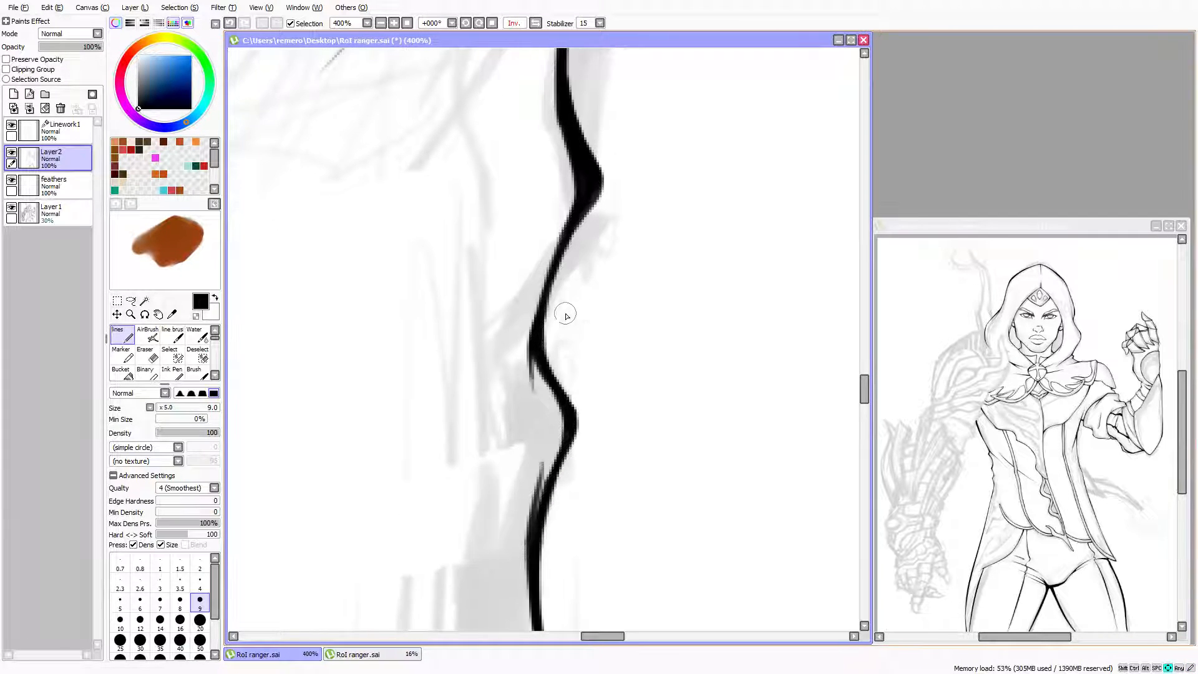
{"action": "left_click_drag", "start_coordinate": [591, 193], "coordinate": [562, 242]}
{"action": "scroll", "coordinate": [573, 218], "scroll_direction": "down", "scroll_amount": 1}
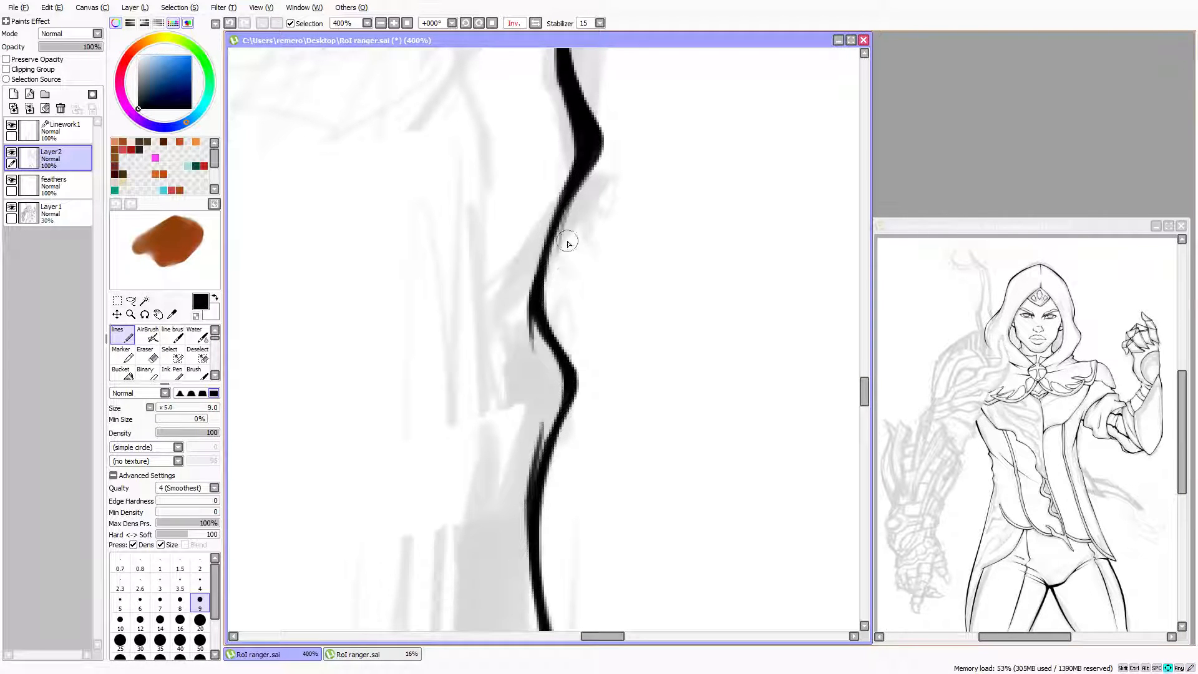
{"action": "left_click", "coordinate": [150, 356]}
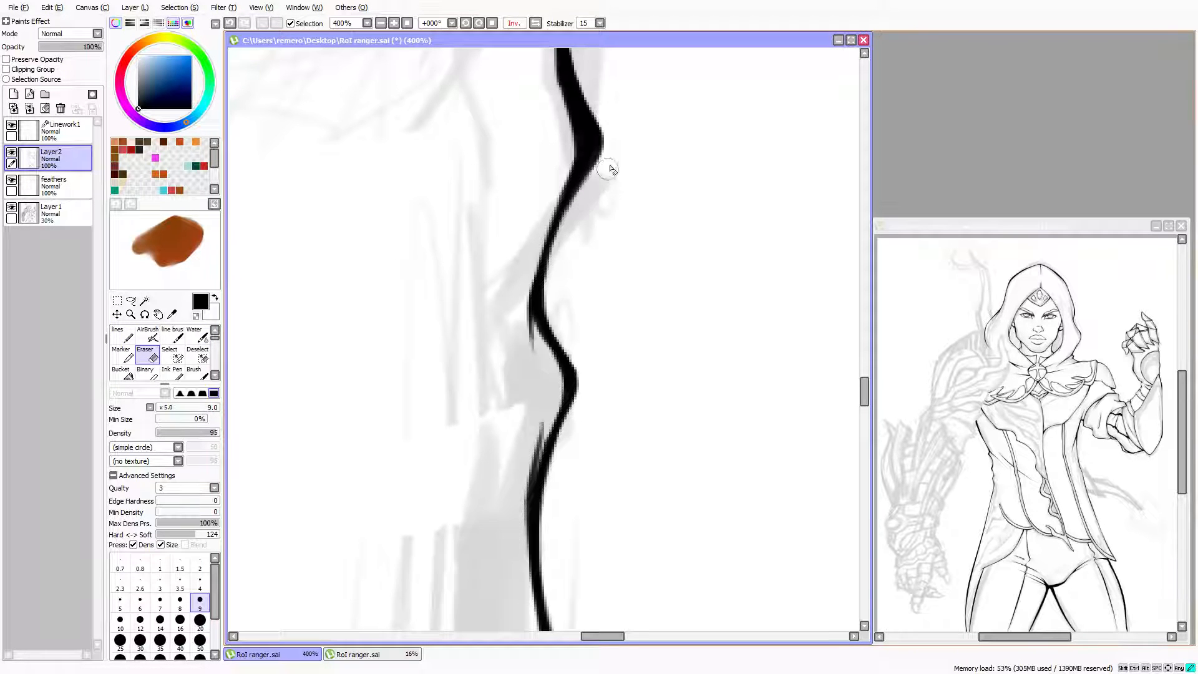
{"action": "scroll", "coordinate": [546, 215], "scroll_direction": "down", "scroll_amount": 2}
Thicken the next, lower outward bump of the vest outline with the lines brush at size 9
{"action": "left_click", "coordinate": [122, 335]}
{"action": "scroll", "coordinate": [540, 215], "scroll_direction": "down", "scroll_amount": 1}
{"action": "scroll", "coordinate": [563, 215], "scroll_direction": "up", "scroll_amount": 1}
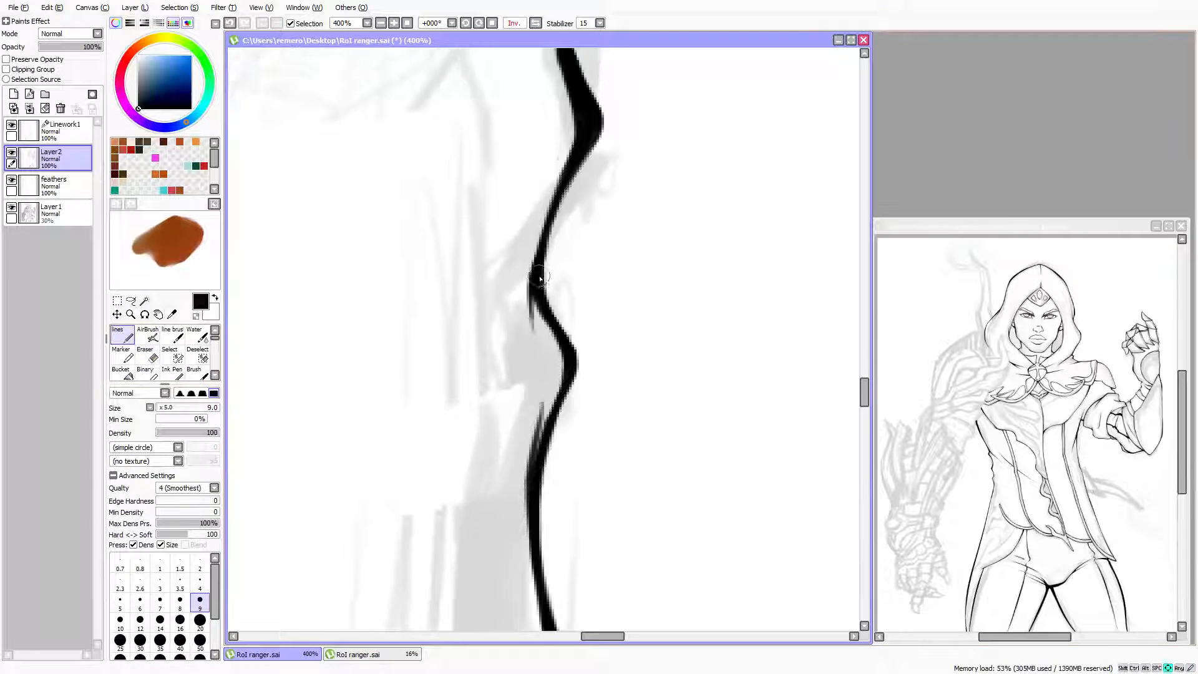
{"action": "mouse_move", "coordinate": [542, 289]}
{"action": "left_mouse_down"}
{"action": "mouse_move", "coordinate": [538, 272]}
{"action": "mouse_move", "coordinate": [580, 332]}
{"action": "mouse_move", "coordinate": [560, 375]}
{"action": "left_mouse_up"}
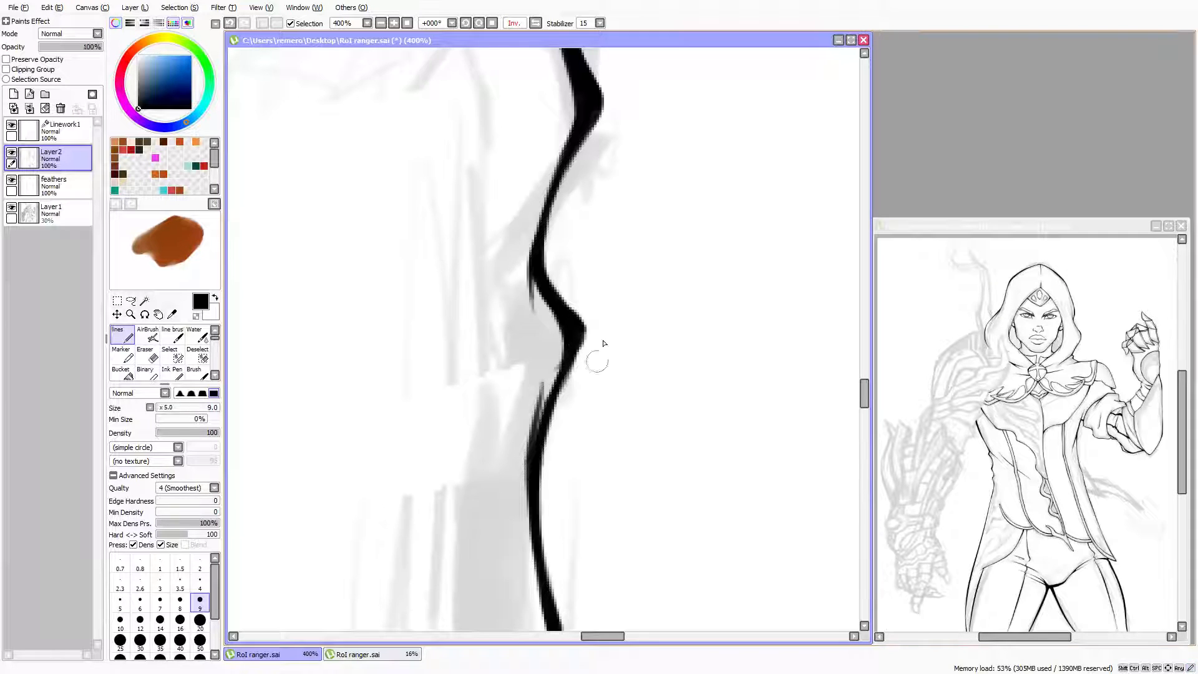
Erase the stray inner spur just below the lower bump of the vest outline with the size 8 eraser
{"action": "scroll", "coordinate": [605, 343], "scroll_direction": "down", "scroll_amount": 2}
{"action": "key", "text": "e"}
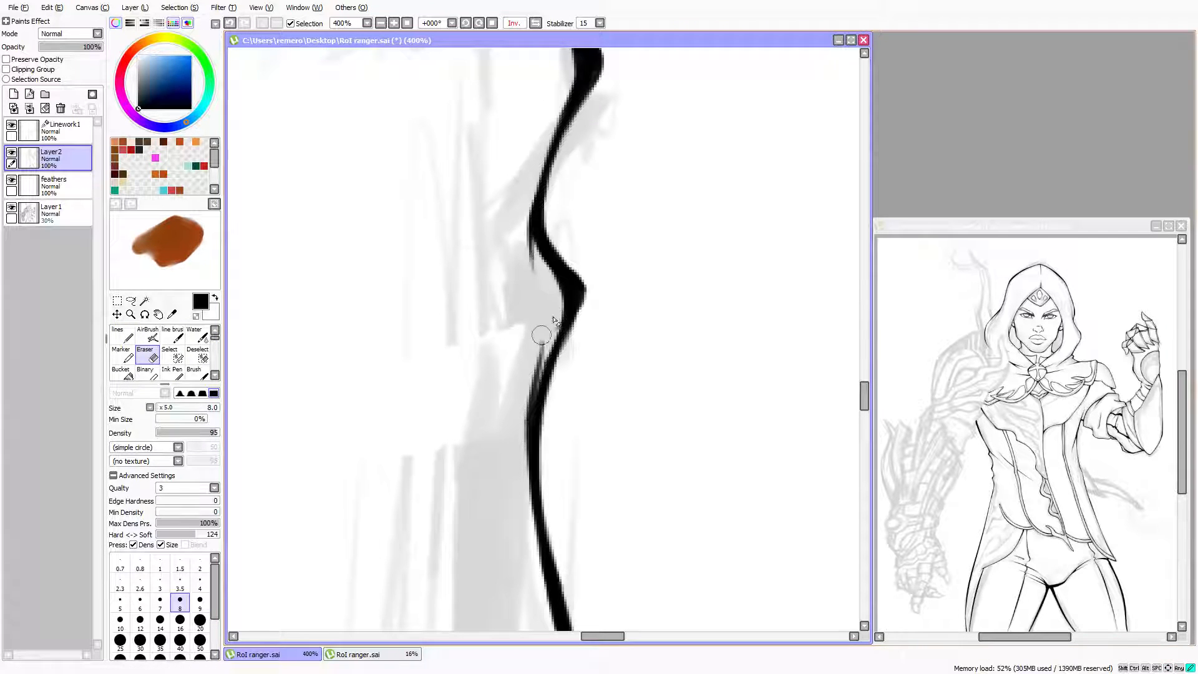
{"action": "left_click_drag", "start_coordinate": [550, 320], "coordinate": [513, 406]}
{"action": "scroll", "coordinate": [421, 259], "scroll_direction": "up", "scroll_amount": 3}
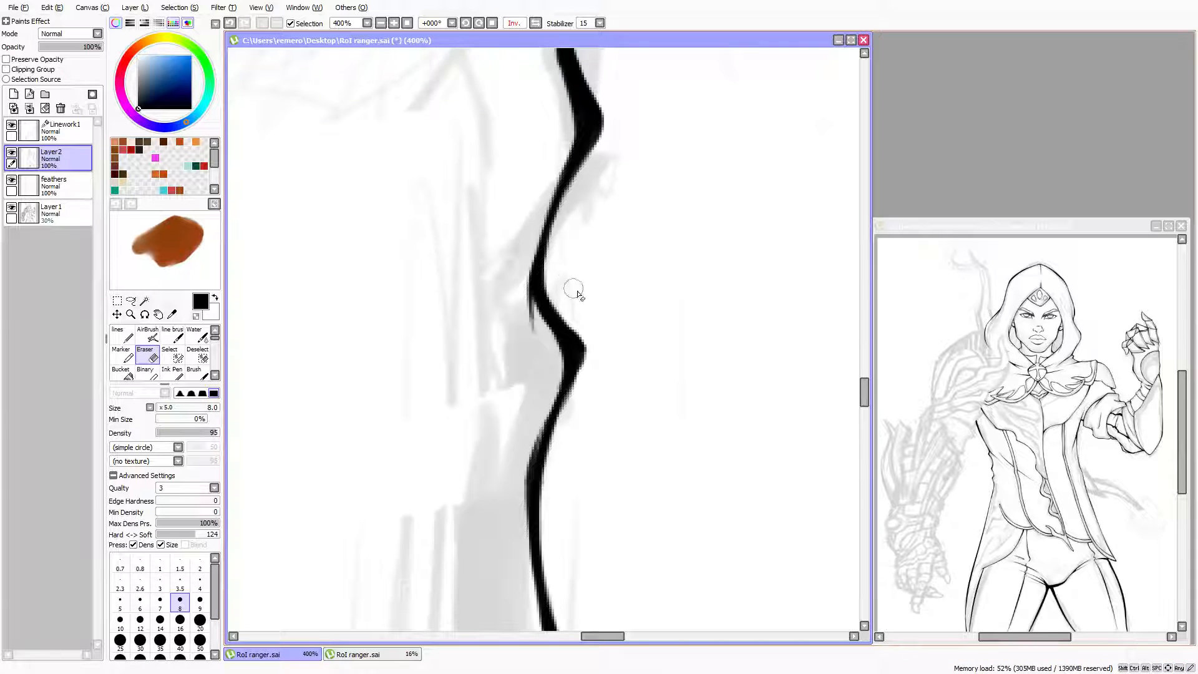
Thin the lower end of the inner thigh line on the clawed-arm side with the eraser at size 16
{"action": "scroll", "coordinate": [615, 322], "scroll_direction": "down", "scroll_amount": 7}
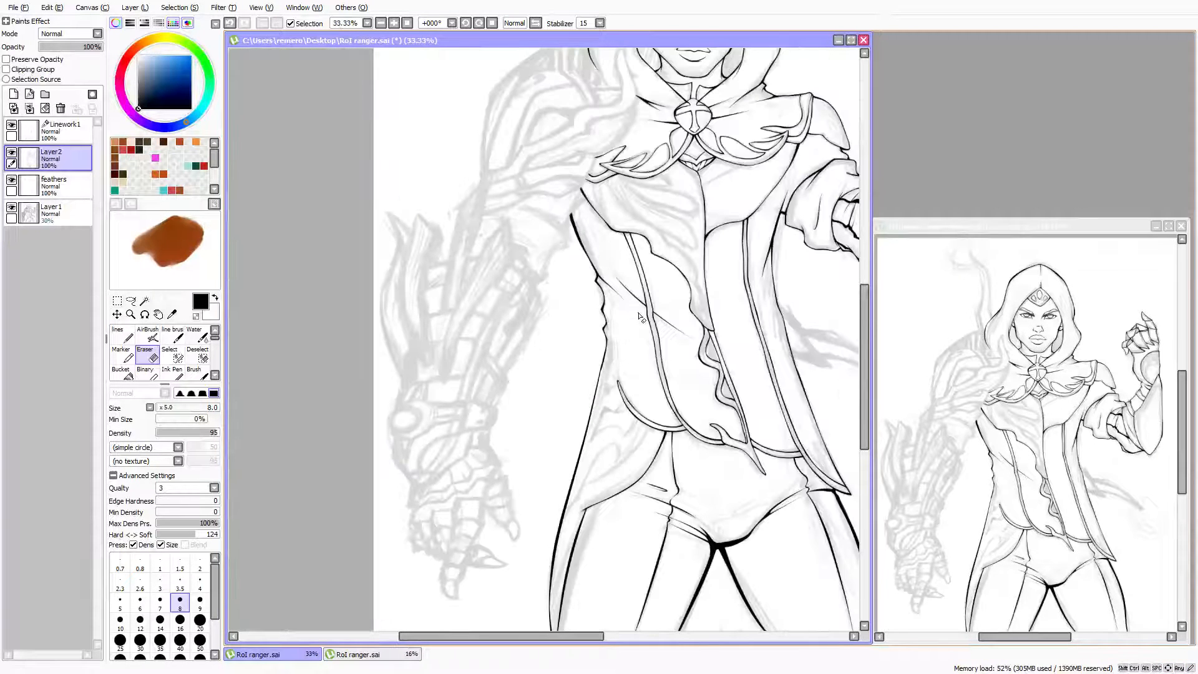
{"action": "left_click_drag", "start_coordinate": [635, 387], "coordinate": [555, 347]}
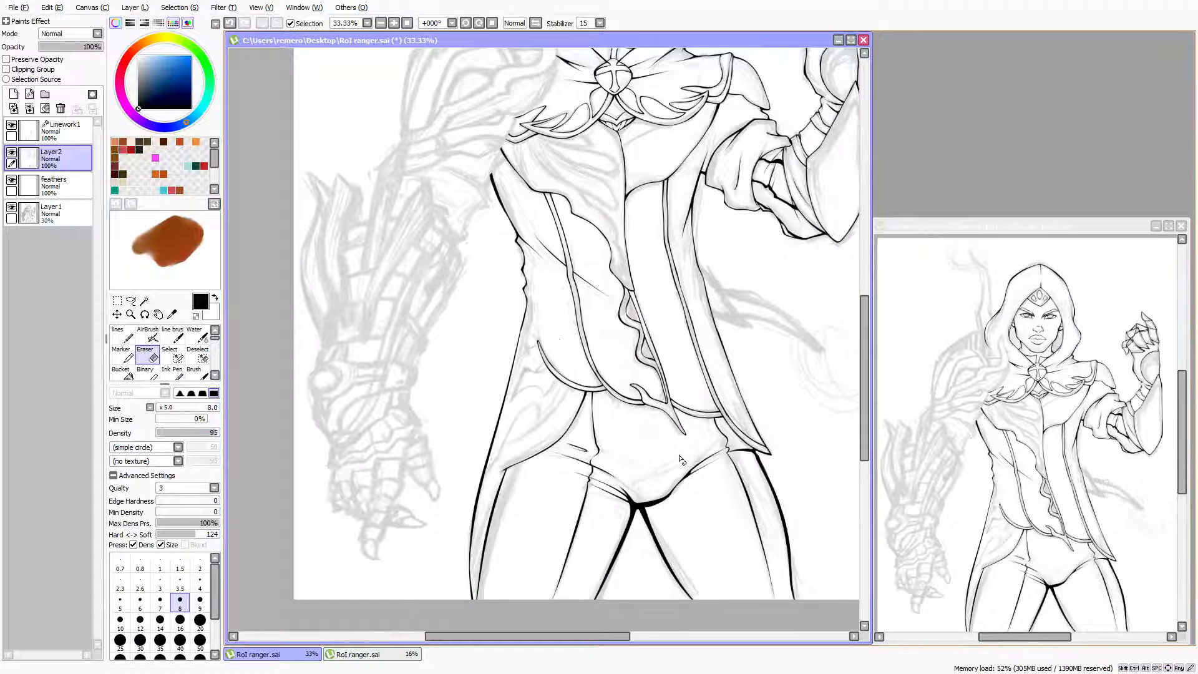
{"action": "scroll", "coordinate": [657, 495], "scroll_direction": "down", "scroll_amount": 1}
{"action": "scroll", "coordinate": [638, 523], "scroll_direction": "down", "scroll_amount": 1}
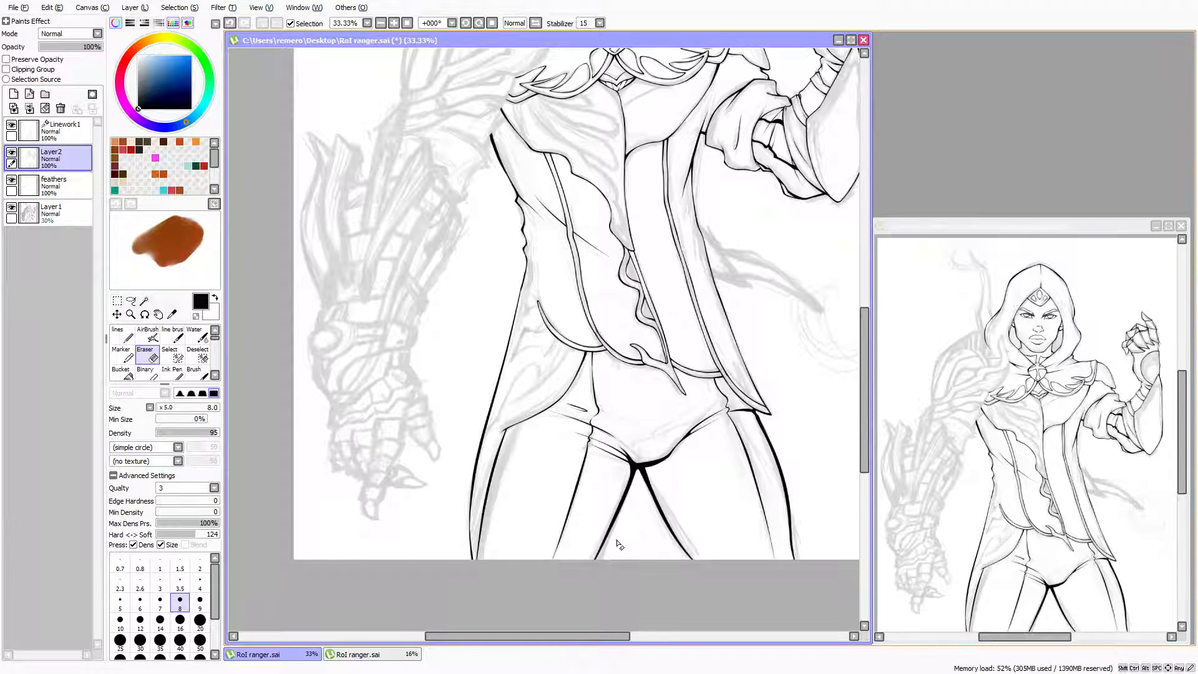
{"action": "scroll", "coordinate": [612, 545], "scroll_direction": "up", "scroll_amount": 4}
{"action": "scroll", "coordinate": [567, 431], "scroll_direction": "right", "scroll_amount": 1}
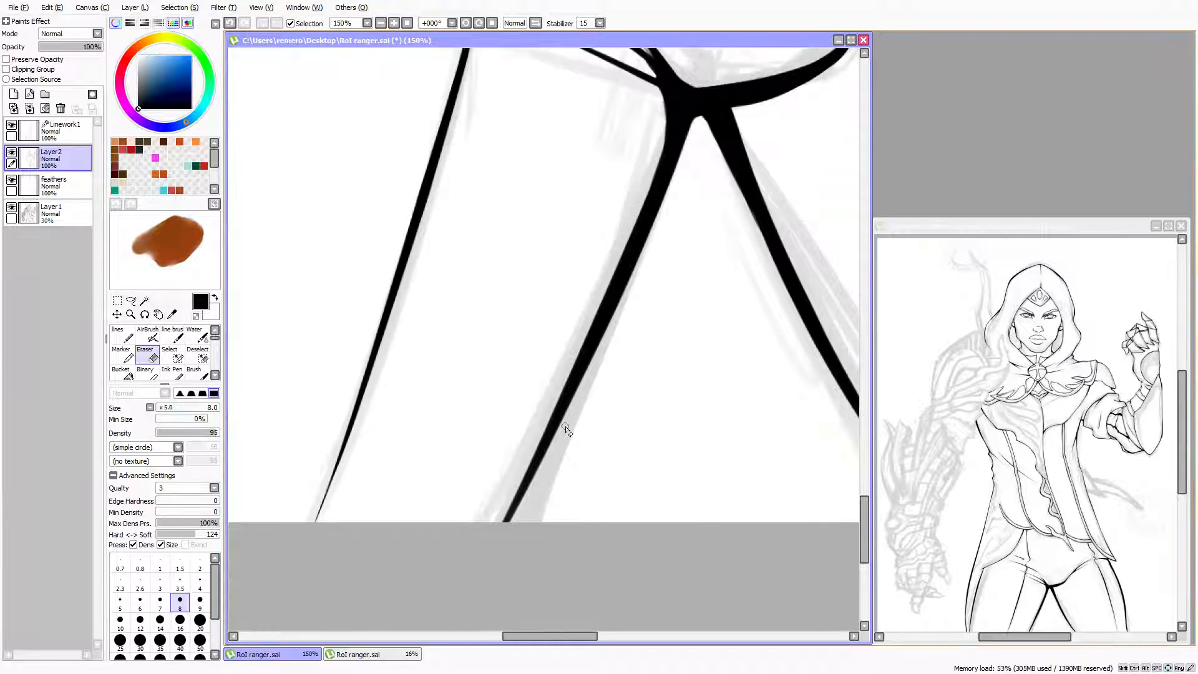
{"action": "scroll", "coordinate": [600, 390], "scroll_direction": "right", "scroll_amount": 2}
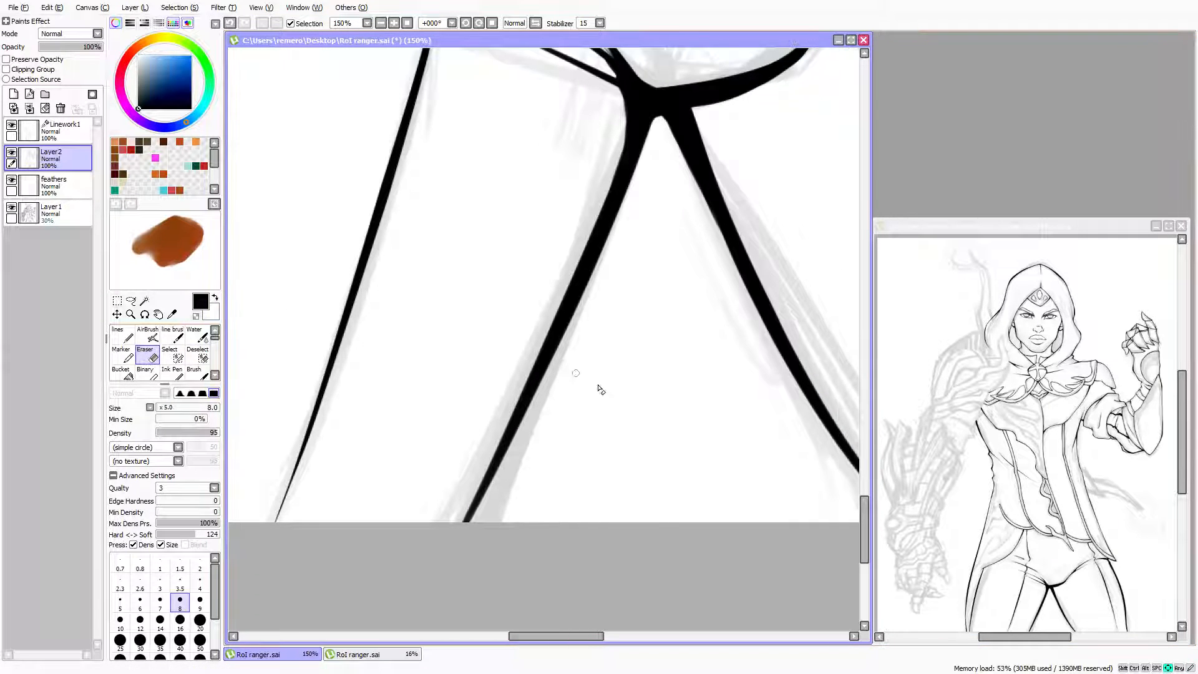
{"action": "key", "text": "bracketright"}
{"action": "key", "text": "bracketright"}
{"action": "key", "text": "bracketright"}
{"action": "key", "text": "bracketright"}
{"action": "key", "text": "bracketright"}
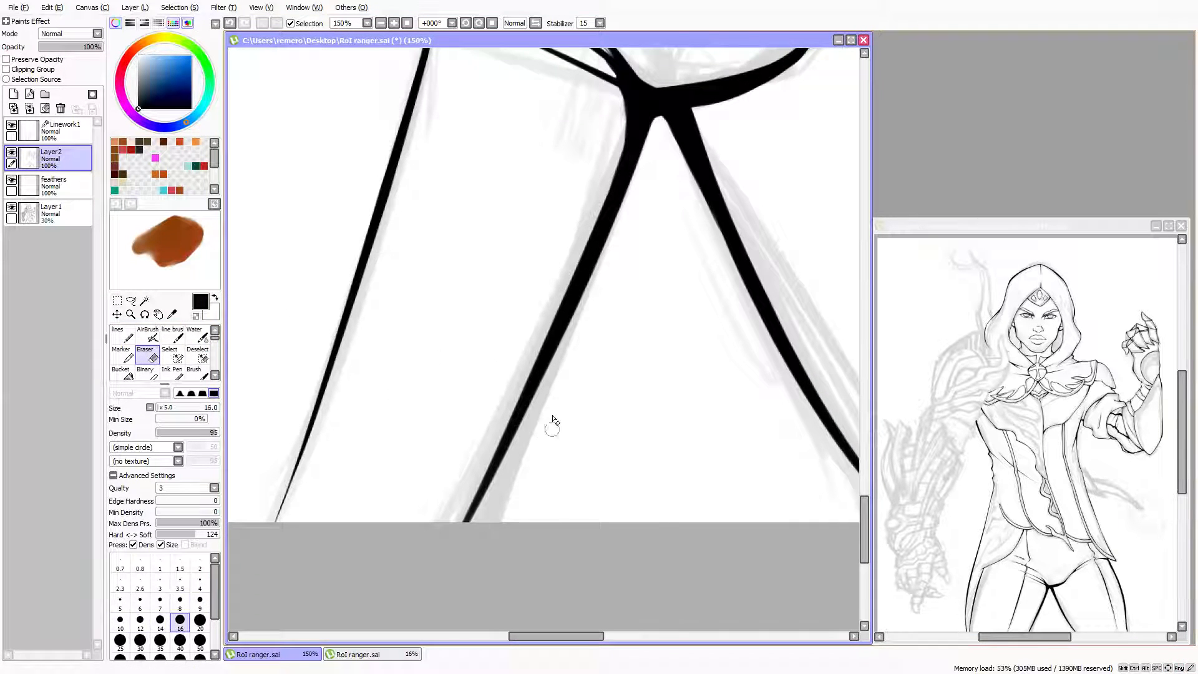
{"action": "mouse_move", "coordinate": [527, 434]}
{"action": "left_mouse_down"}
{"action": "mouse_move", "coordinate": [452, 553]}
{"action": "mouse_move", "coordinate": [578, 364]}
{"action": "mouse_move", "coordinate": [455, 566]}
{"action": "mouse_move", "coordinate": [558, 370]}
{"action": "left_mouse_up"}
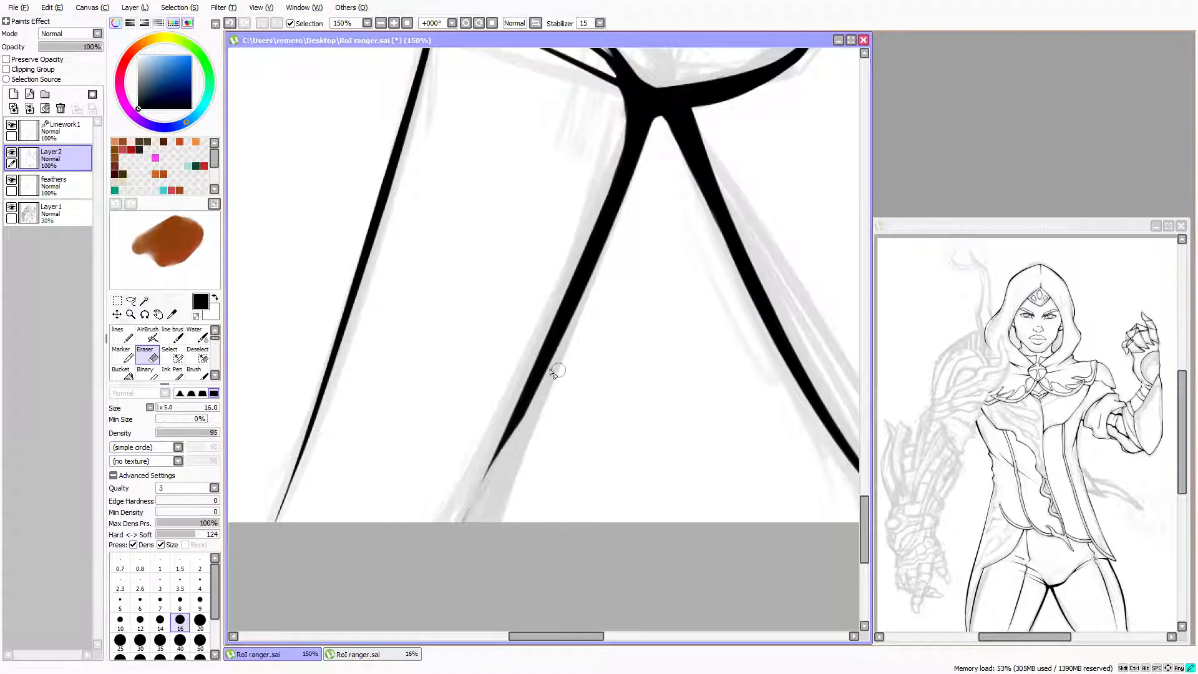
{"action": "left_click_drag", "start_coordinate": [482, 528], "coordinate": [576, 386]}
{"action": "left_click_drag", "start_coordinate": [512, 446], "coordinate": [570, 356]}
Redraw the lower end of that inner thigh line as a taper to the canvas edge with the lines brush at size 14
{"action": "left_click", "coordinate": [122, 334]}
{"action": "key", "text": "bracketright"}
{"action": "key", "text": "bracketright"}
{"action": "key", "text": "bracketright"}
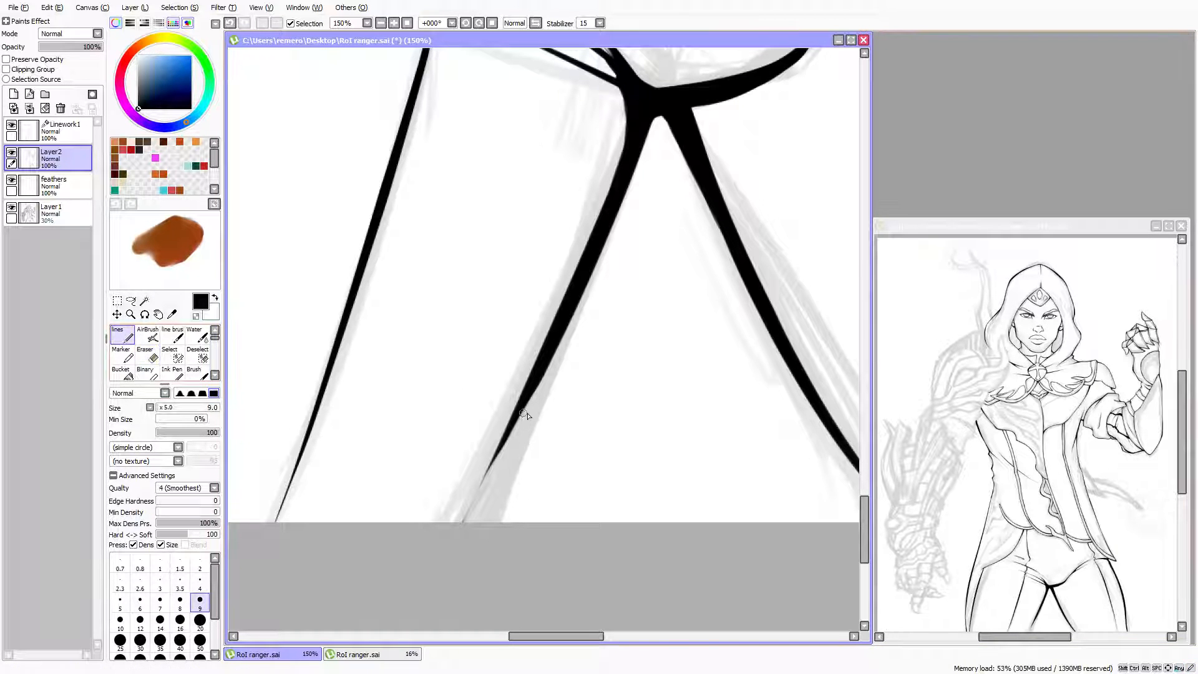
{"action": "left_click_drag", "start_coordinate": [527, 388], "coordinate": [463, 524]}
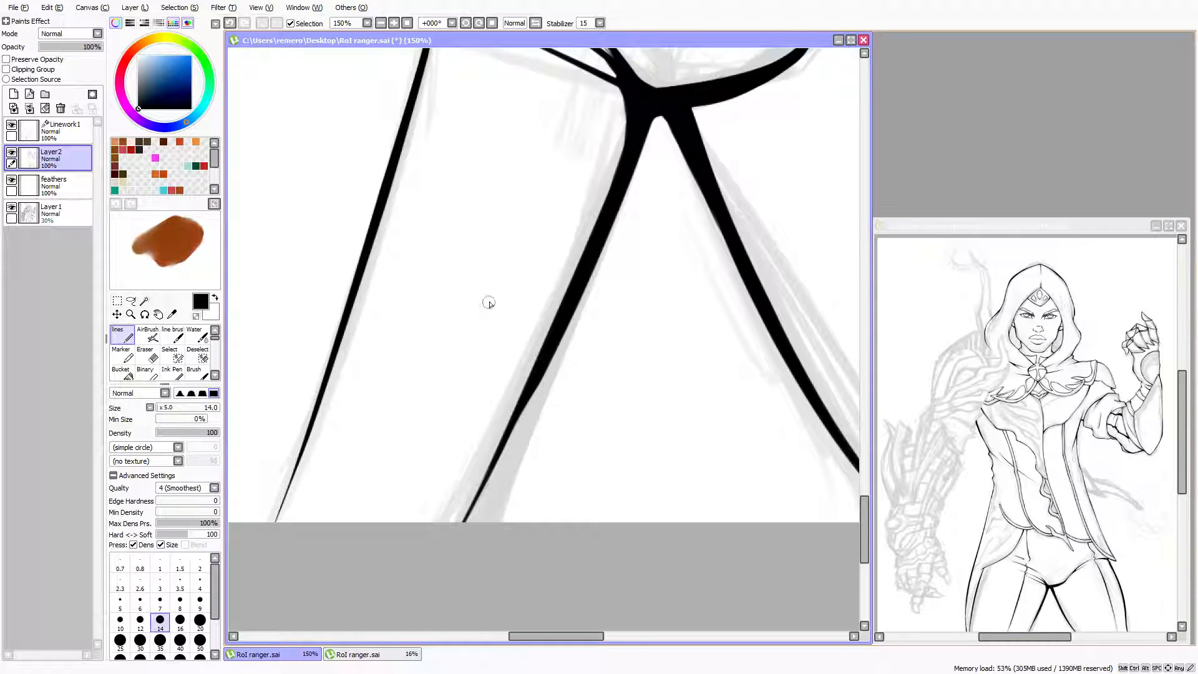
Smooth the kink along the edge of the inner thigh line with the size 16 eraser in a mirrored view, and restore the normal view
{"action": "scroll", "coordinate": [490, 293], "scroll_direction": "down", "scroll_amount": 2}
{"action": "scroll", "coordinate": [490, 293], "scroll_direction": "up", "scroll_amount": 4}
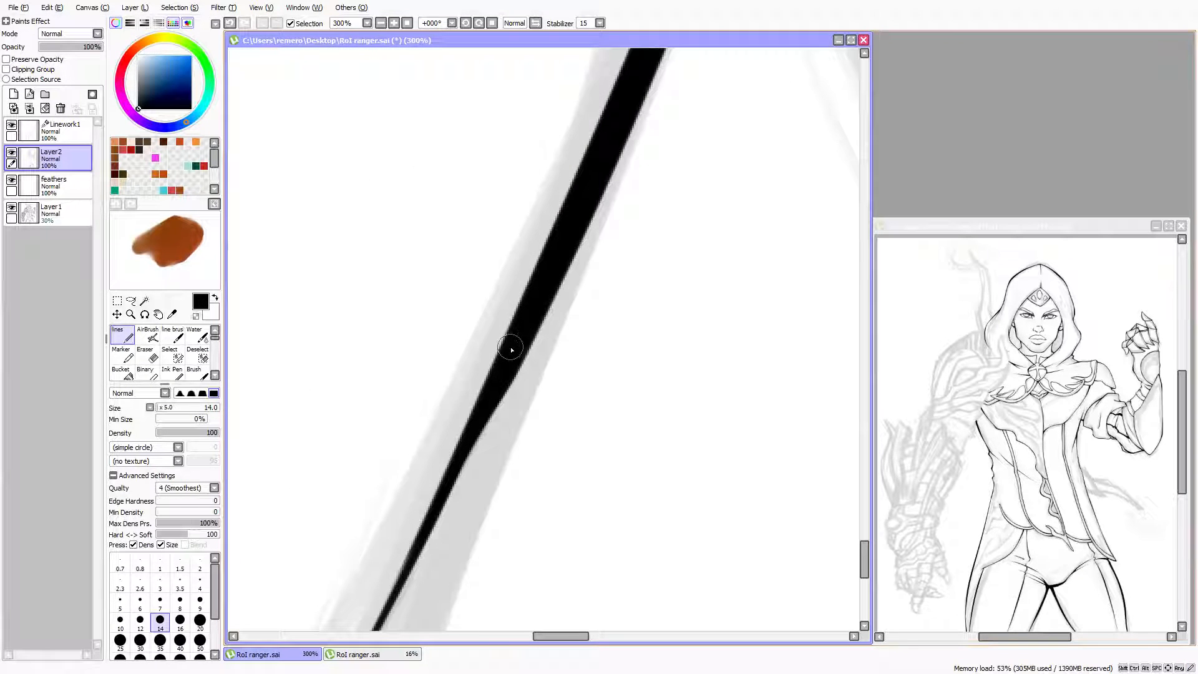
{"action": "key", "text": "h"}
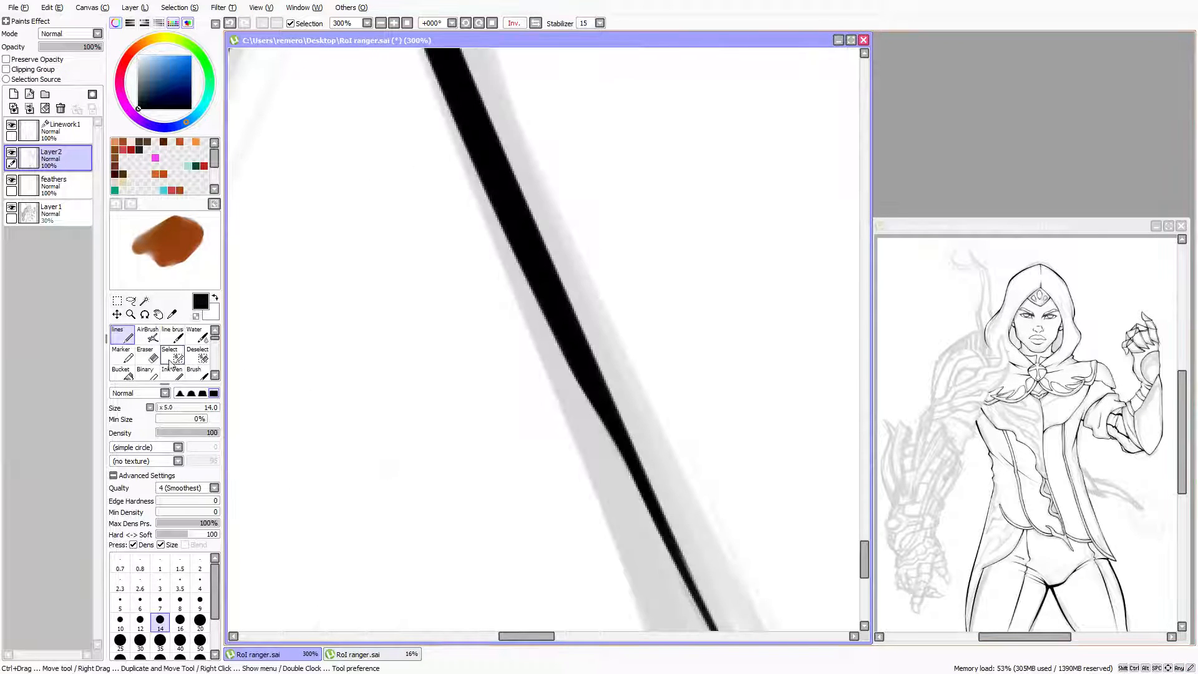
{"action": "left_click", "coordinate": [148, 355]}
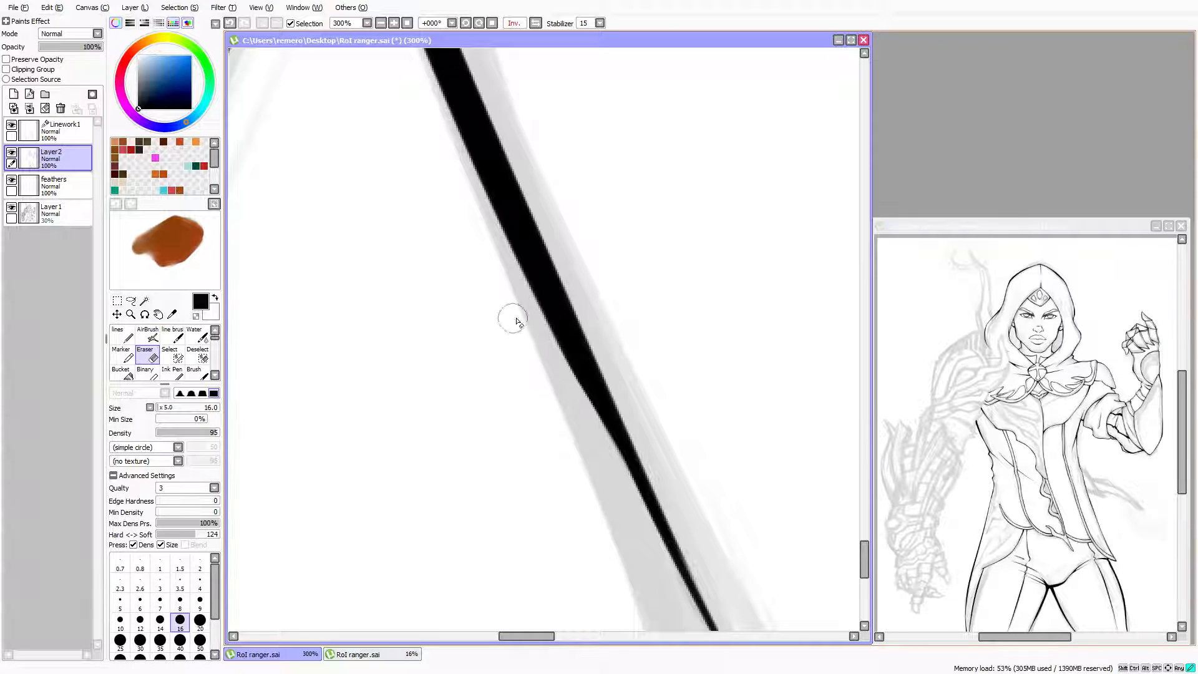
{"action": "left_click_drag", "start_coordinate": [512, 318], "coordinate": [585, 425]}
{"action": "left_click_drag", "start_coordinate": [525, 320], "coordinate": [601, 449]}
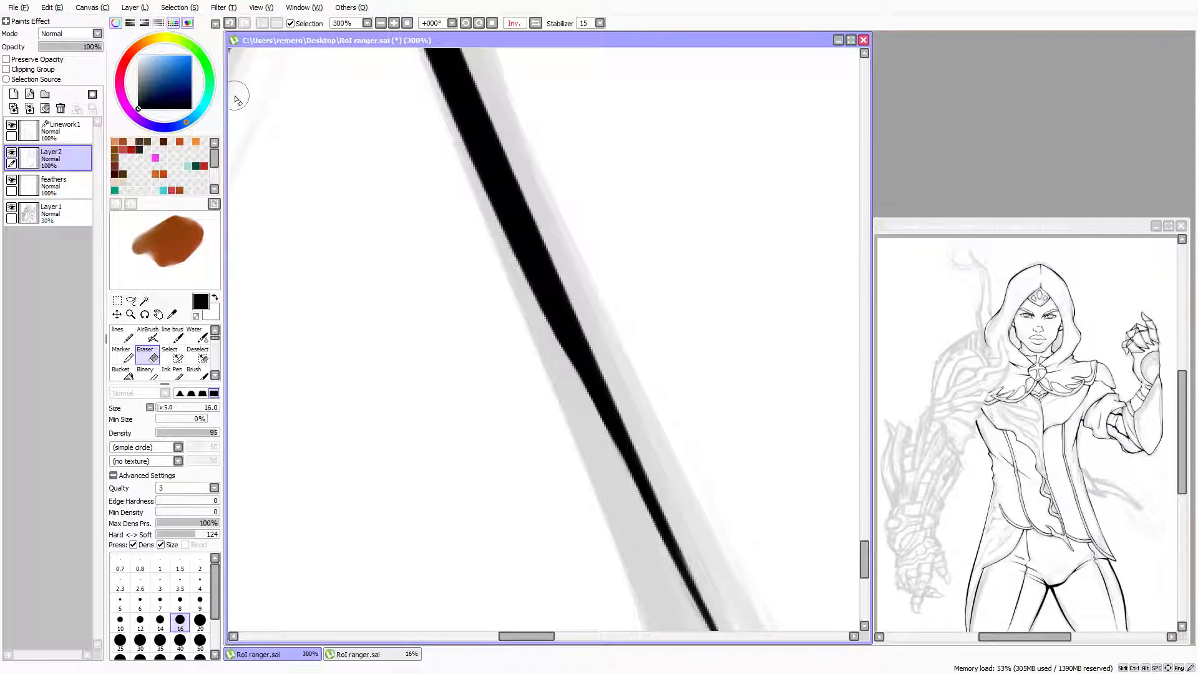
{"action": "scroll", "coordinate": [303, 135], "scroll_direction": "down", "scroll_amount": 2}
{"action": "scroll", "coordinate": [325, 145], "scroll_direction": "up", "scroll_amount": 1}
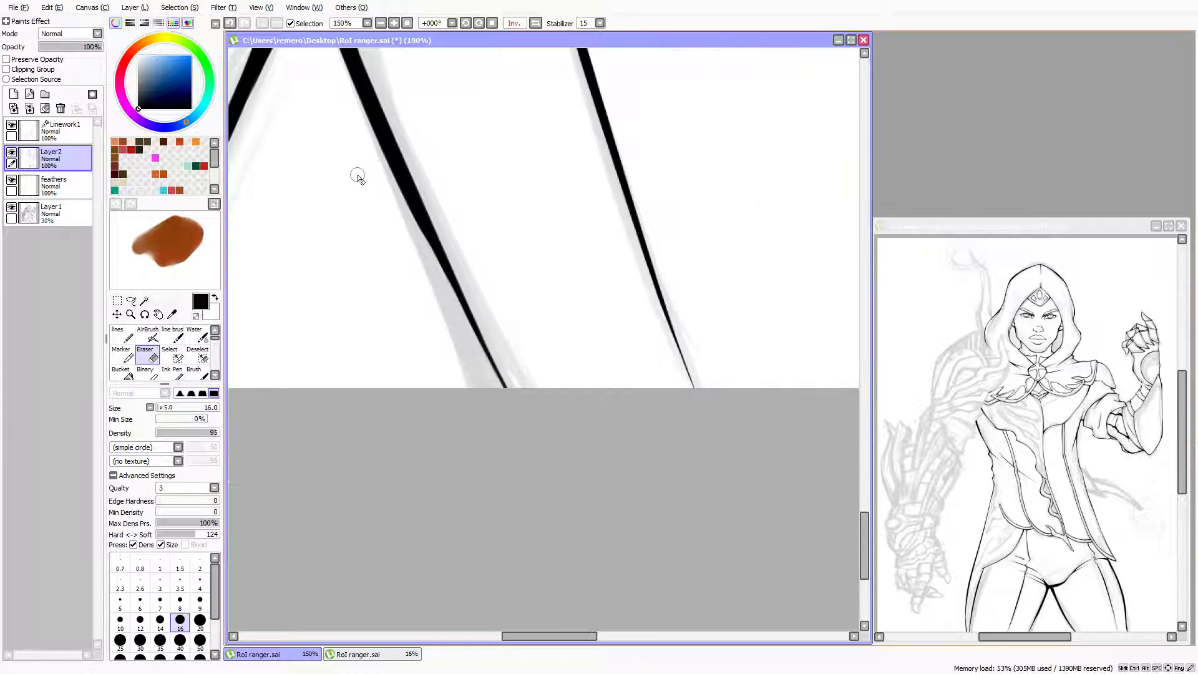
{"action": "key", "text": "h"}
Examine the line art from the thighs up through the vest to the hood, close up and as a whole figure
{"action": "scroll", "coordinate": [475, 246], "scroll_direction": "down", "scroll_amount": 3}
{"action": "scroll", "coordinate": [480, 193], "scroll_direction": "up", "scroll_amount": 2}
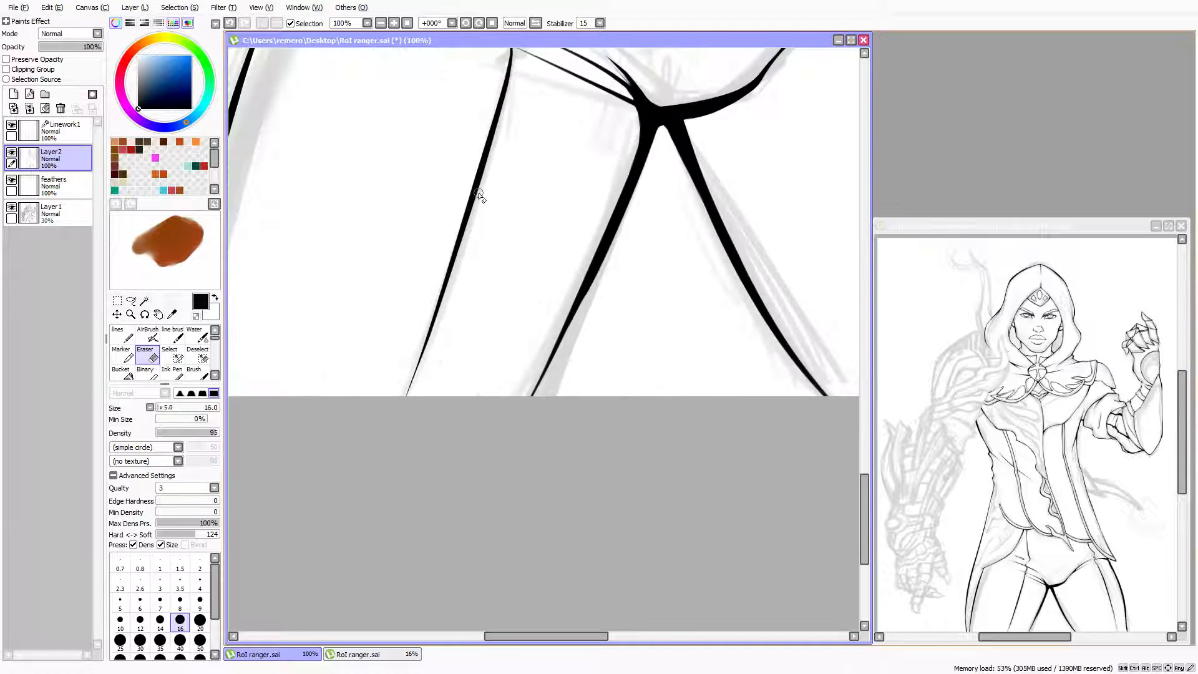
{"action": "scroll", "coordinate": [478, 194], "scroll_direction": "down", "scroll_amount": 1}
{"action": "key", "text": "Up"}
{"action": "key", "text": "Up"}
{"action": "key", "text": "Up"}
{"action": "key", "text": "Up"}
{"action": "key", "text": "Up"}
{"action": "key", "text": "Up"}
{"action": "key", "text": "Up"}
{"action": "key", "text": "Up"}
{"action": "key", "text": "Up"}
{"action": "key", "text": "Up"}
{"action": "key", "text": "Up"}
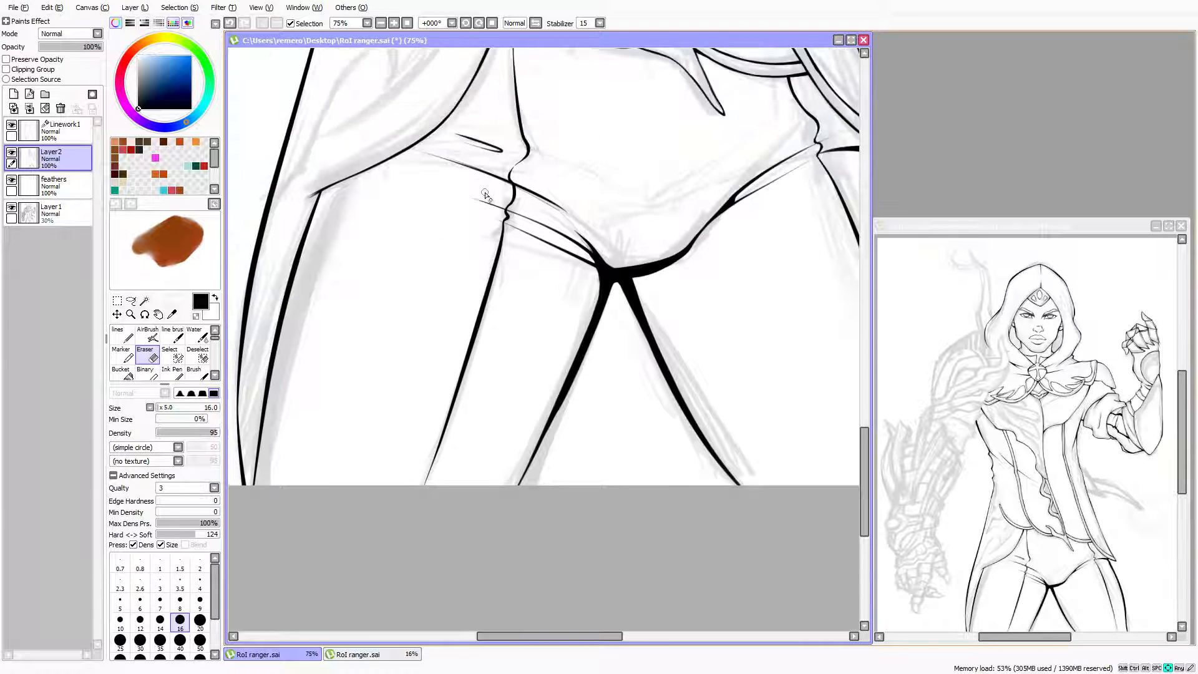
{"action": "key", "text": "Up"}
{"action": "key", "text": "Up"}
{"action": "key", "text": "Up"}
{"action": "key", "text": "Up"}
{"action": "key", "text": "Up"}
{"action": "key", "text": "Up"}
{"action": "key", "text": "Up"}
{"action": "key", "text": "Up"}
{"action": "key", "text": "Up"}
{"action": "key", "text": "Up"}
{"action": "key", "text": "Up"}
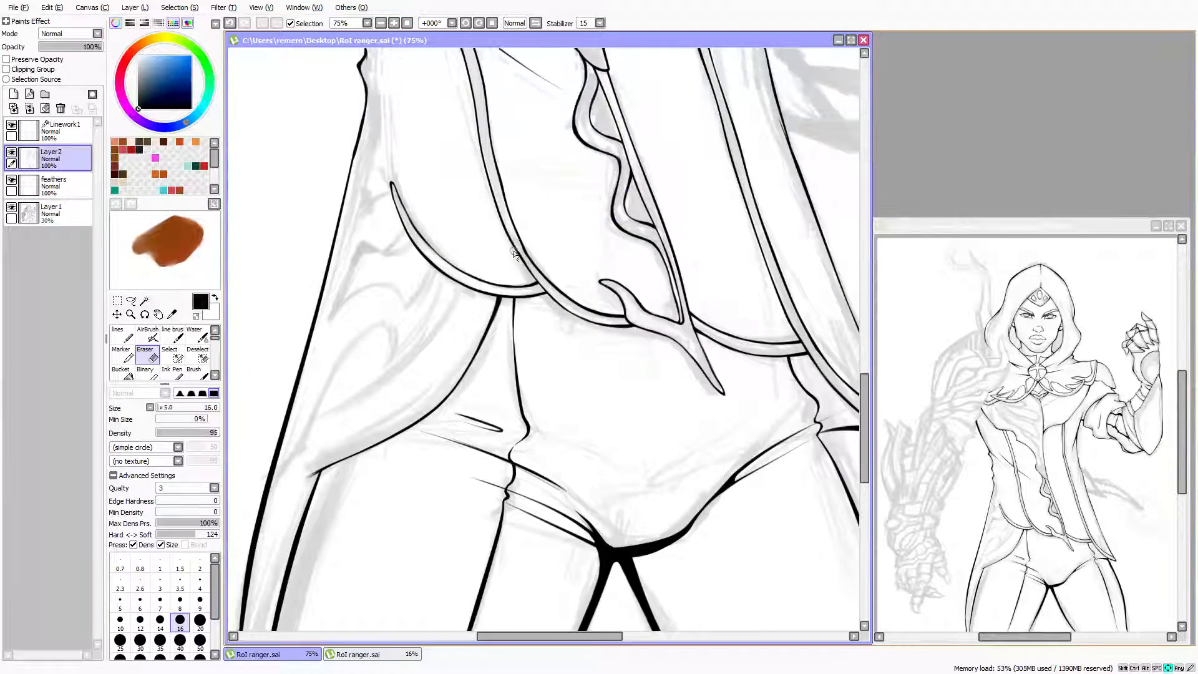
{"action": "key", "text": "Up"}
{"action": "key", "text": "Up"}
{"action": "key", "text": "Up"}
{"action": "key", "text": "Up"}
{"action": "key", "text": "Up"}
{"action": "key", "text": "Up"}
{"action": "key", "text": "Up"}
{"action": "key", "text": "Up"}
{"action": "key", "text": "Up"}
{"action": "key", "text": "Up"}
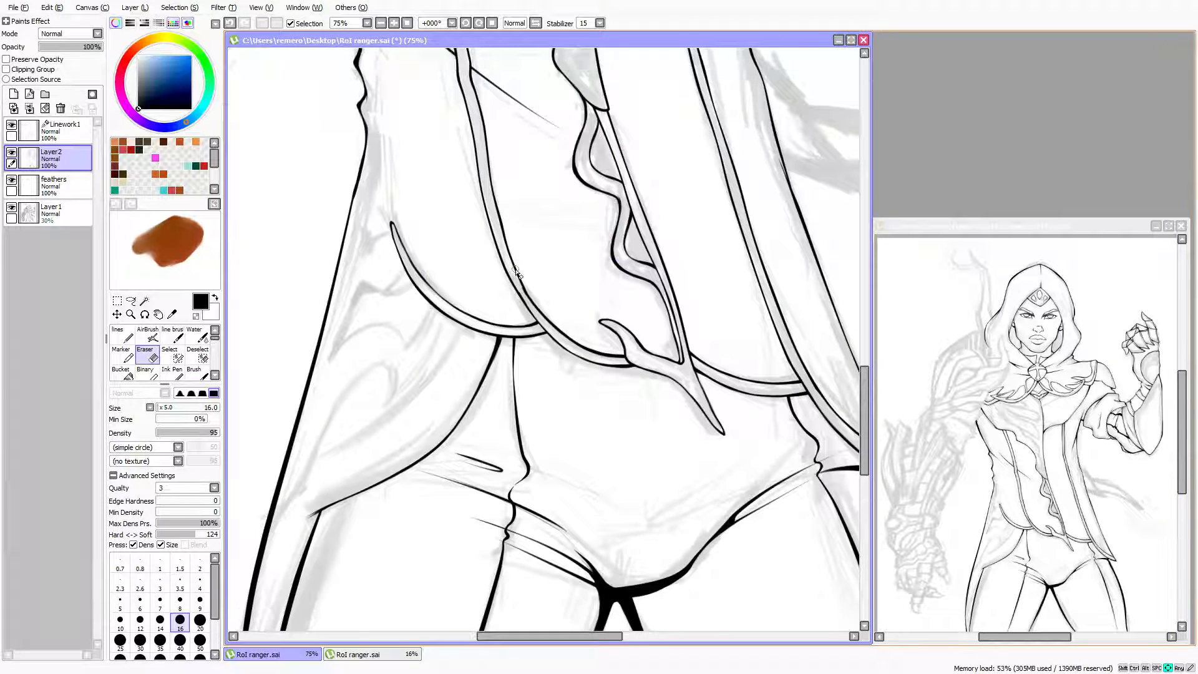
{"action": "key", "text": "Up"}
{"action": "key", "text": "Up"}
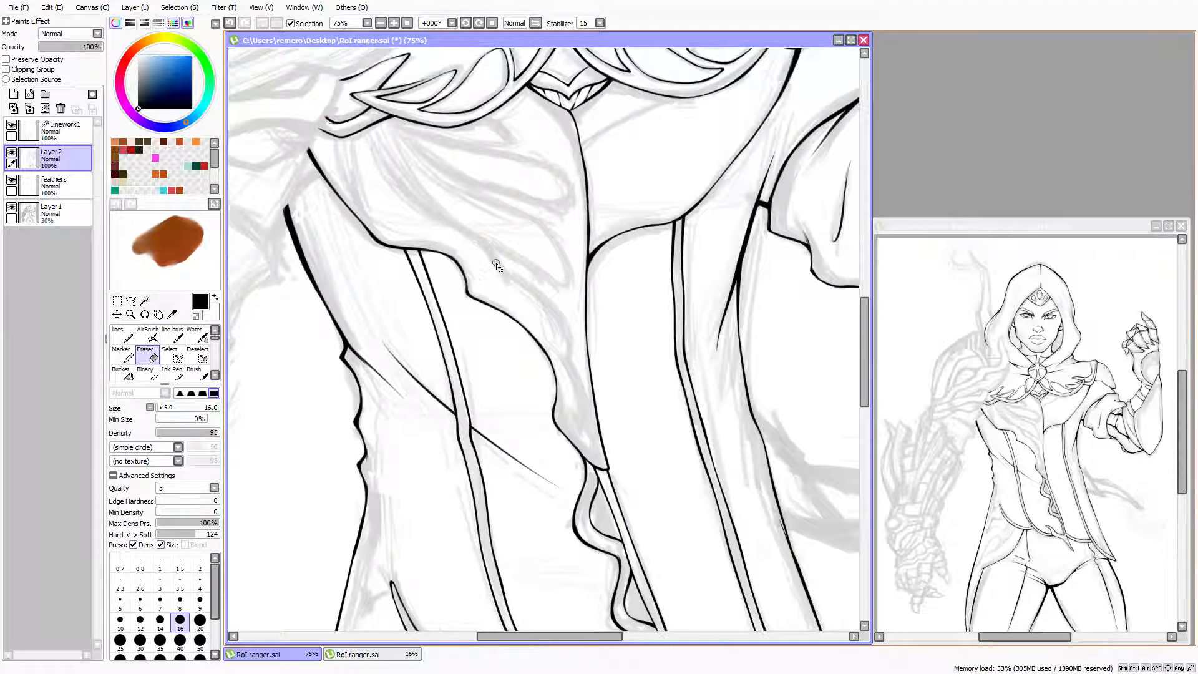
{"action": "key", "text": "Page_Down"}
{"action": "key", "text": "Left"}
{"action": "key", "text": "Left"}
{"action": "key", "text": "Down"}
{"action": "key", "text": "Page_Down"}
{"action": "key", "text": "Page_Down"}
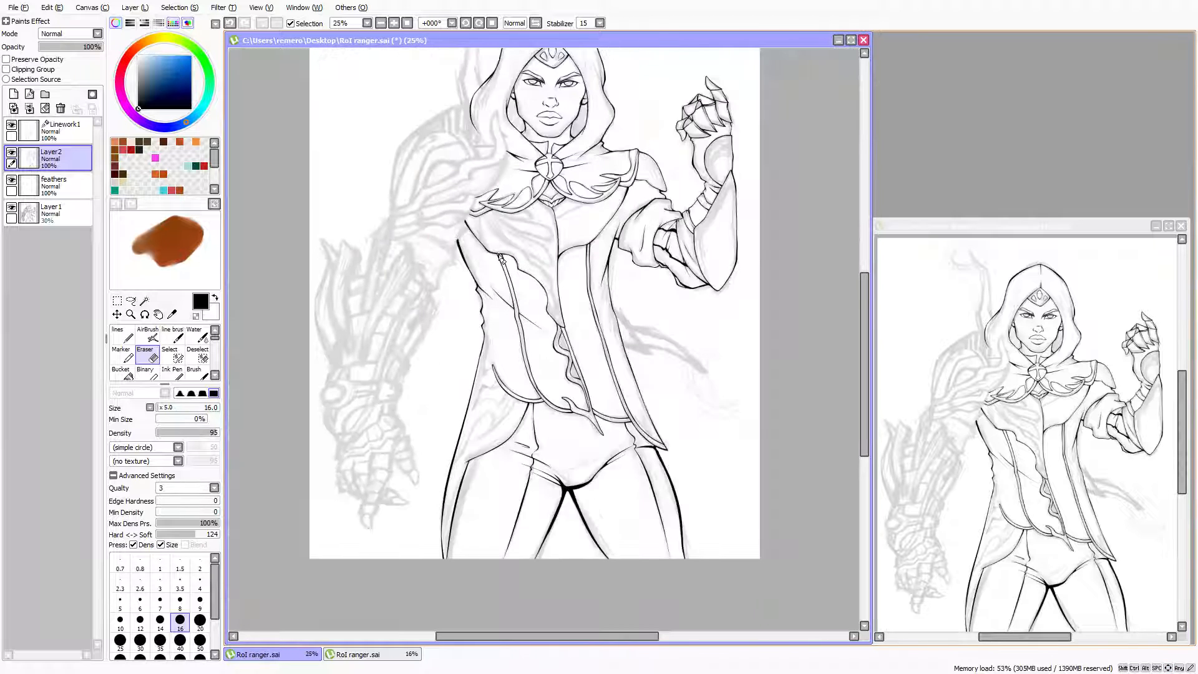
{"action": "key", "text": "Up"}
{"action": "key", "text": "Up"}
{"action": "key", "text": "Right"}
{"action": "key", "text": "Right"}
{"action": "key", "text": "Up"}
{"action": "key", "text": "Up"}
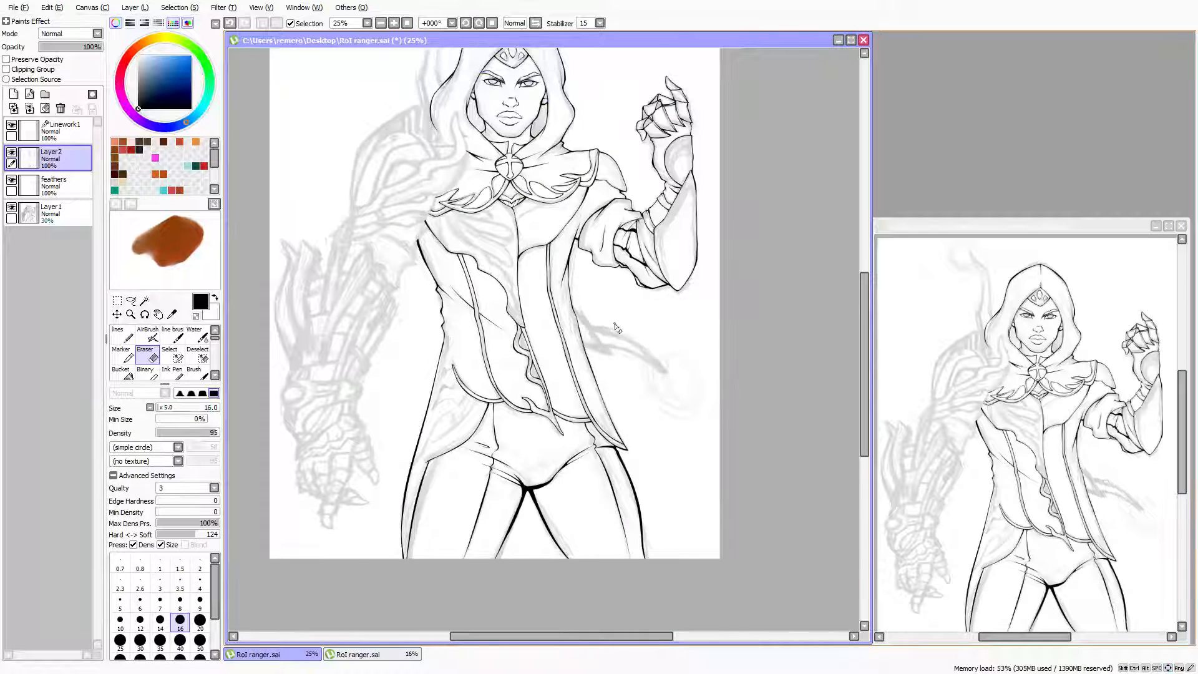
{"action": "key", "text": "Left"}
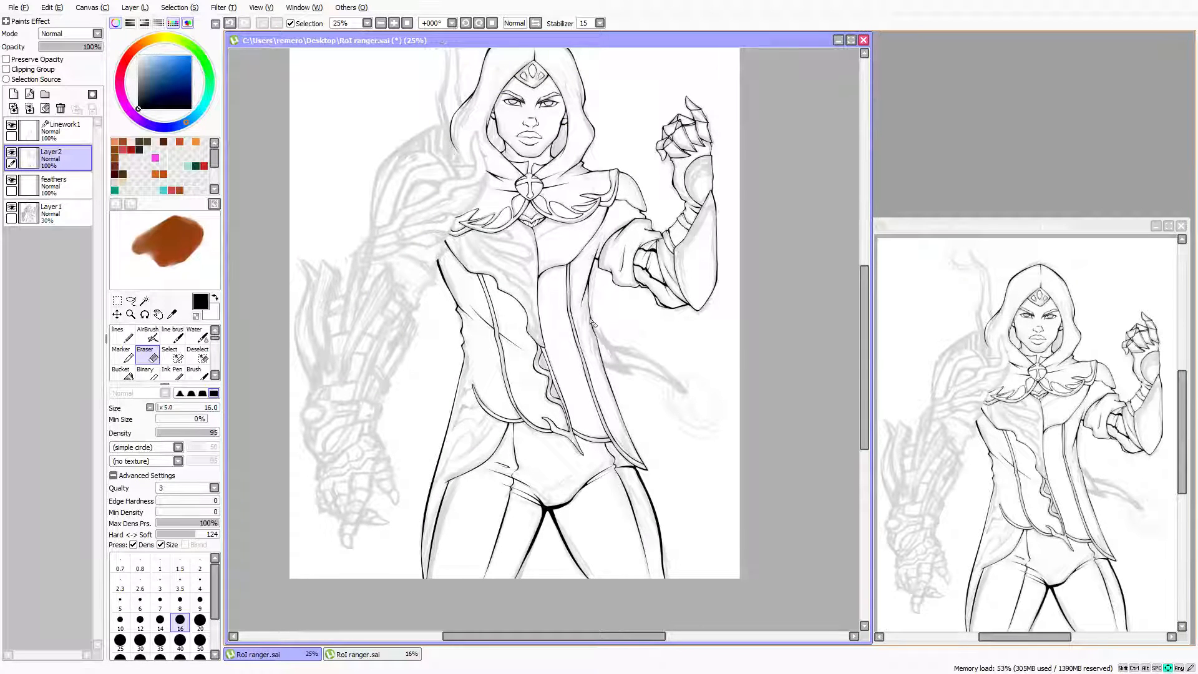
{"action": "key", "text": "Left"}
{"action": "key", "text": "Up"}
{"action": "key", "text": "Up"}
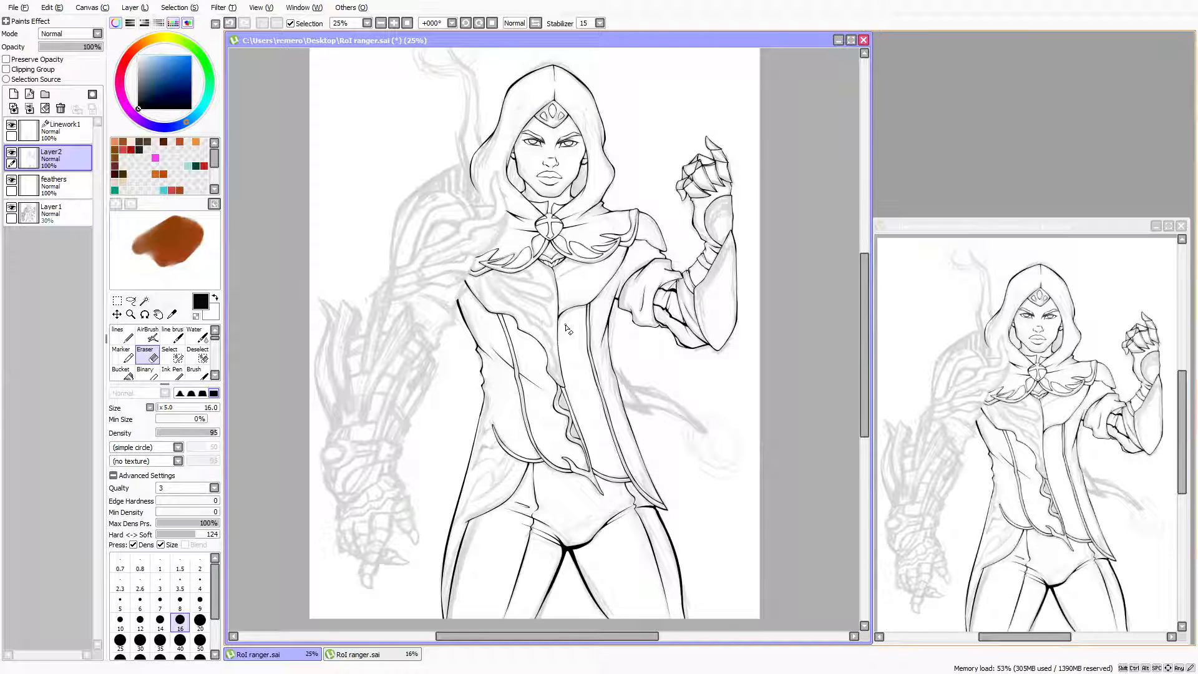
Examine the line art of the whole figure and the vest panels close up
{"action": "key", "text": "Down"}
{"action": "key", "text": "Right"}
{"action": "key", "text": "Right"}
{"action": "key", "text": "Right"}
{"action": "key", "text": "Right"}
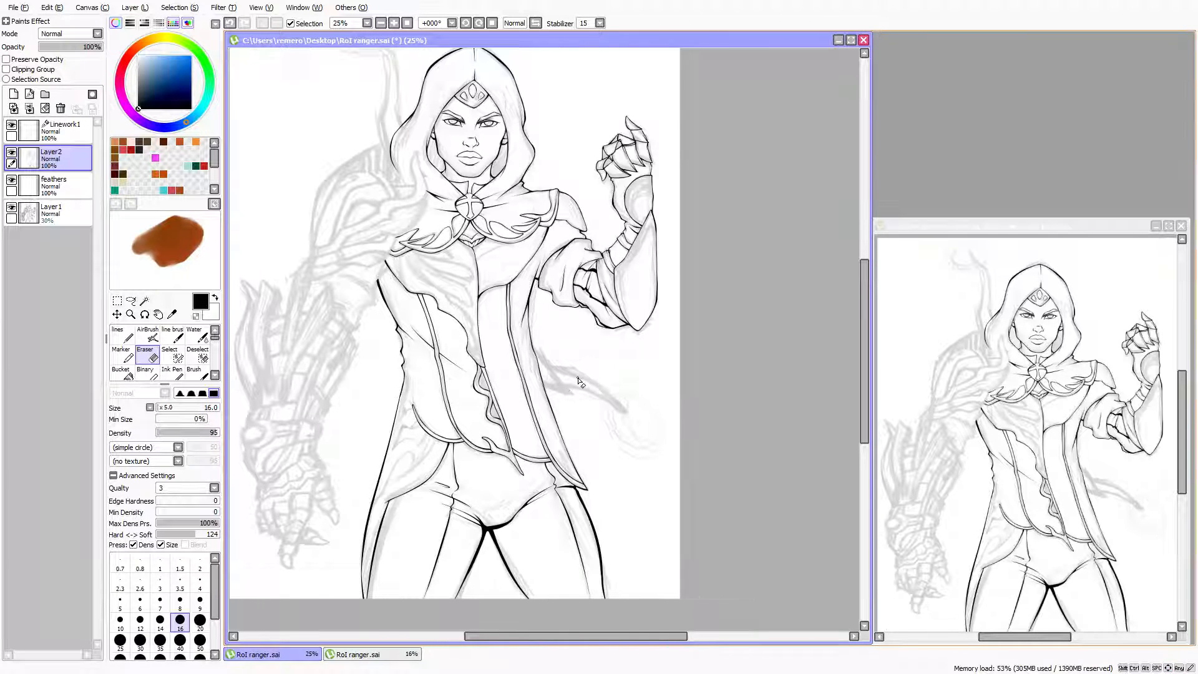
{"action": "key", "text": "Left"}
{"action": "key", "text": "Left"}
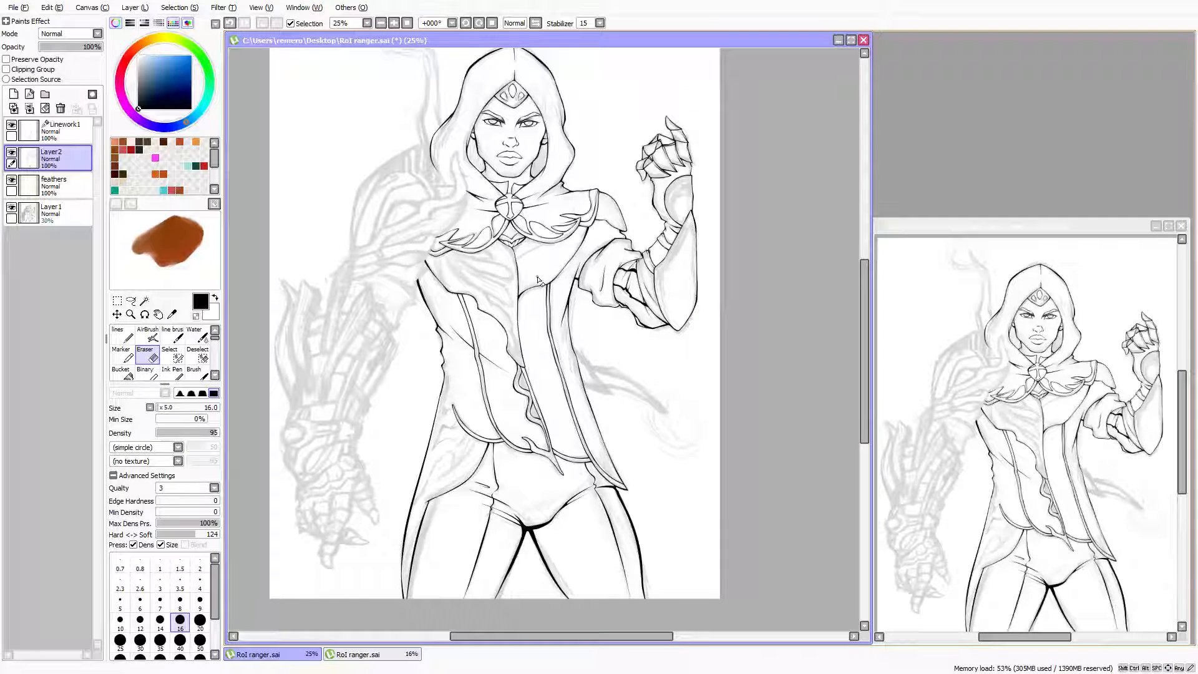
{"action": "key", "text": "Up"}
{"action": "key", "text": "Up"}
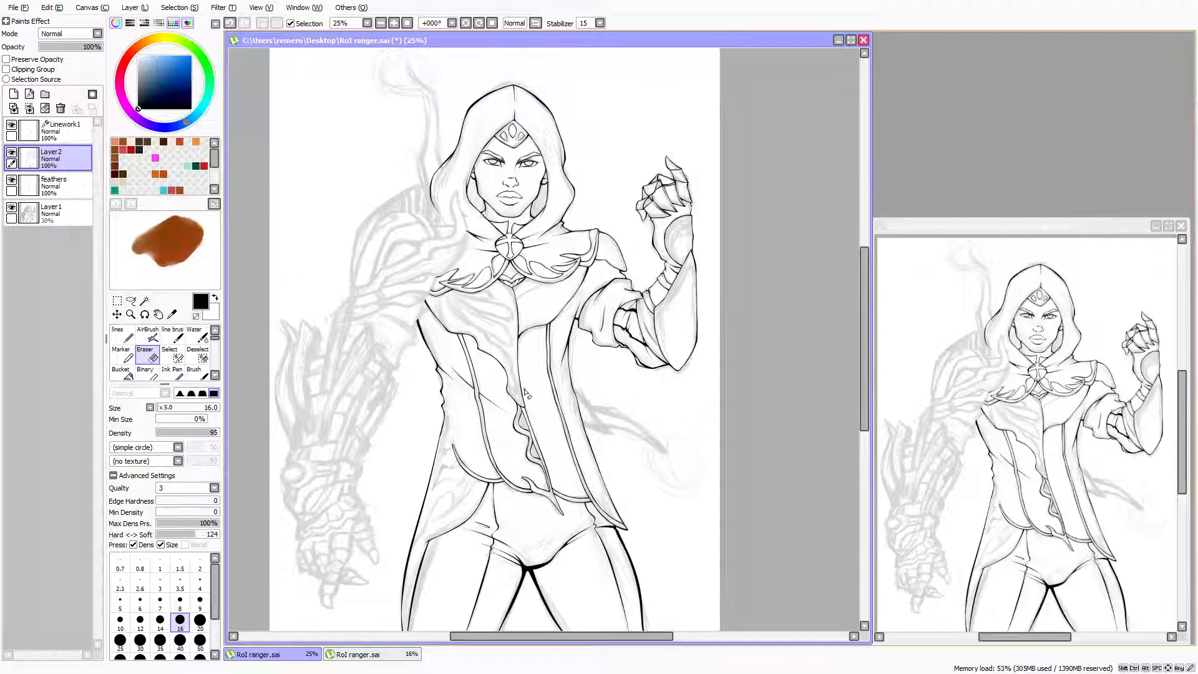
{"action": "scroll", "coordinate": [507, 371], "scroll_direction": "up", "scroll_amount": 3}
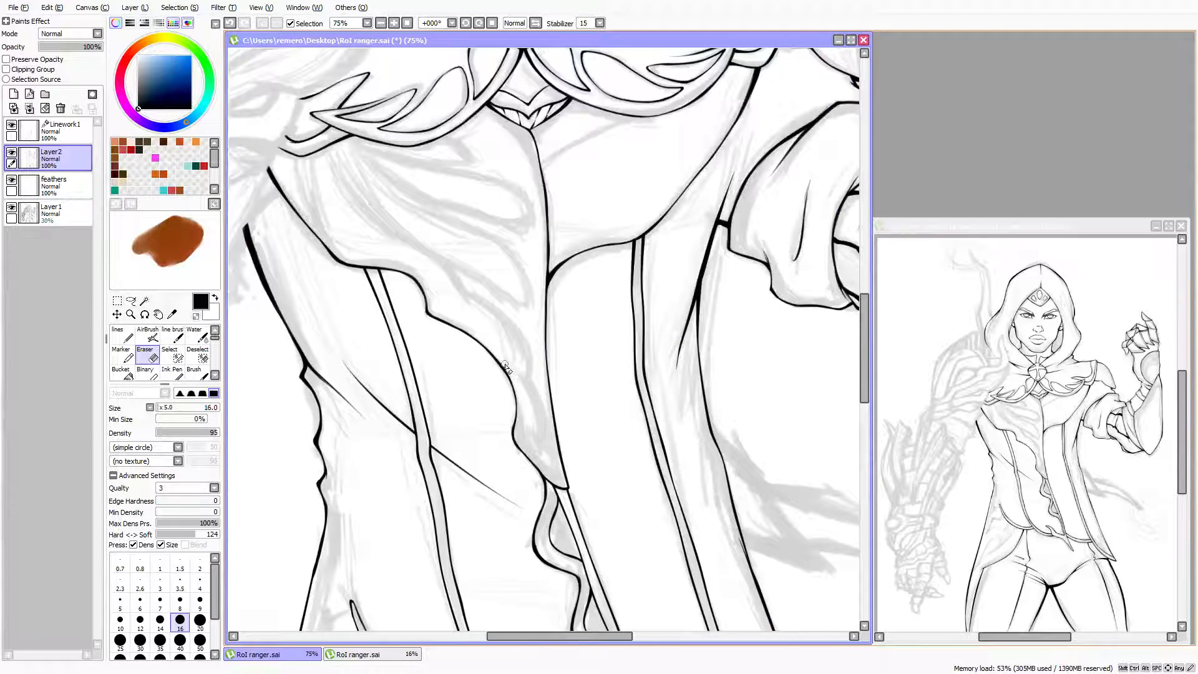
{"action": "scroll", "coordinate": [506, 366], "scroll_direction": "down", "scroll_amount": 3}
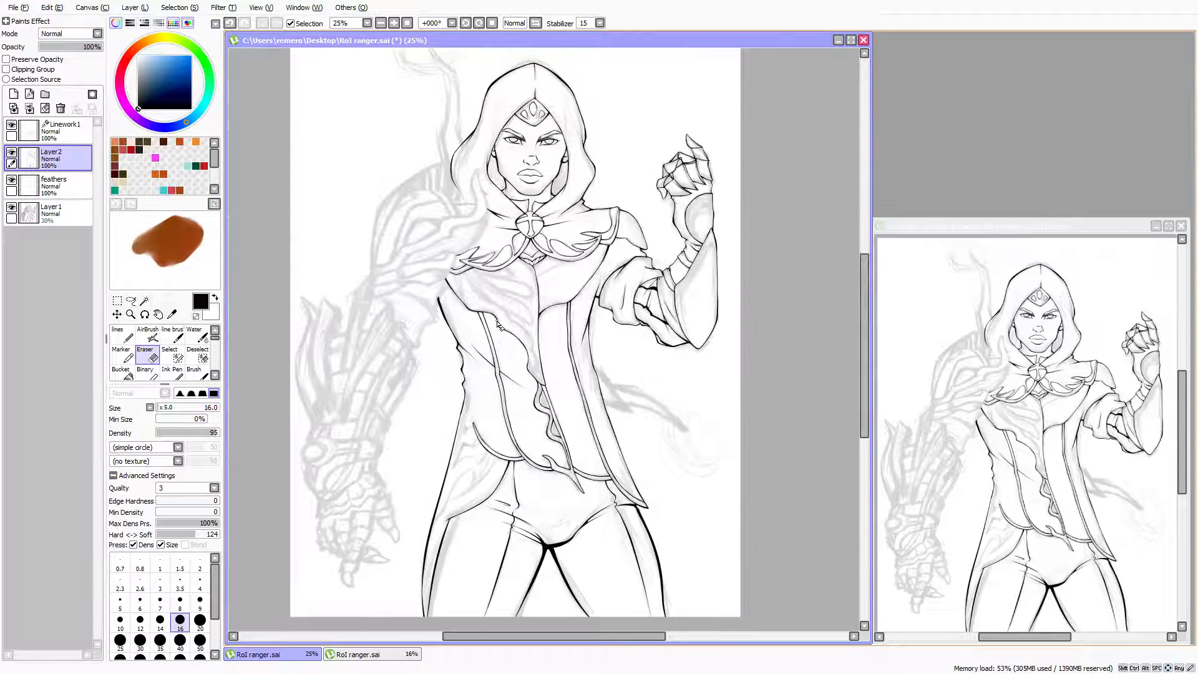
Start filling the area between cheek and hood below the ear on the clawed-arm side with black, using the lines brush at size 16
{"action": "scroll", "coordinate": [499, 324], "scroll_direction": "up", "scroll_amount": 4}
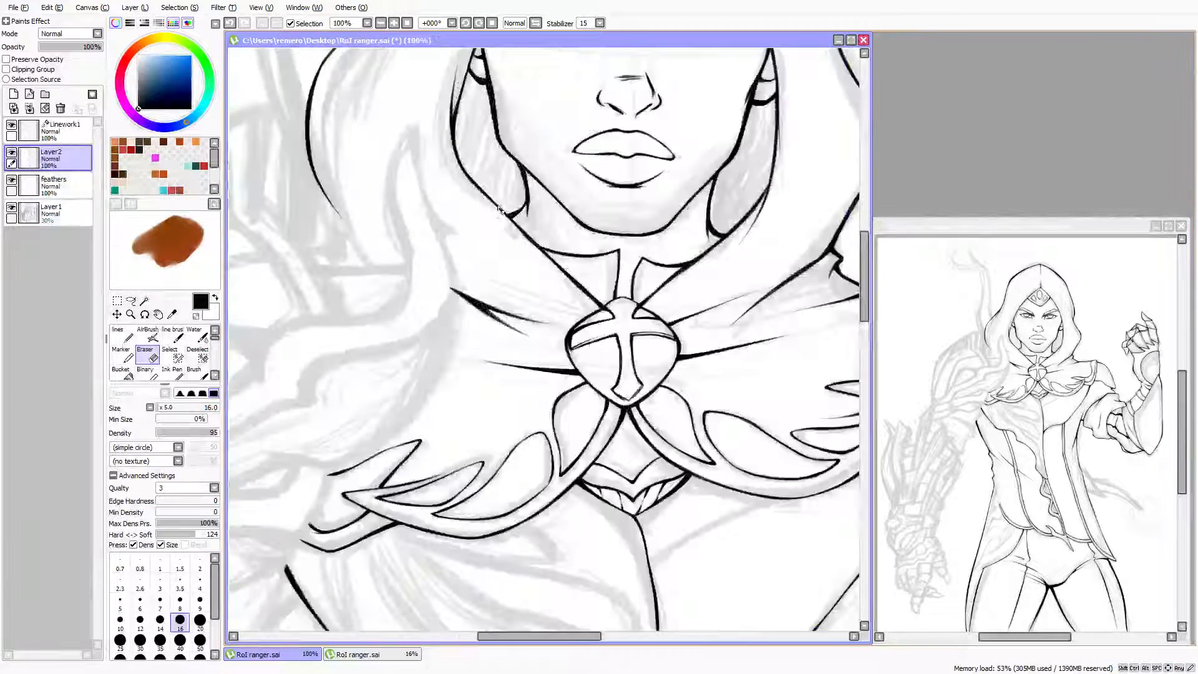
{"action": "scroll", "coordinate": [479, 203], "scroll_direction": "up", "scroll_amount": 1}
{"action": "key", "text": "Up"}
{"action": "key", "text": "Up"}
{"action": "key", "text": "Up"}
{"action": "key", "text": "Up"}
{"action": "key", "text": "Right"}
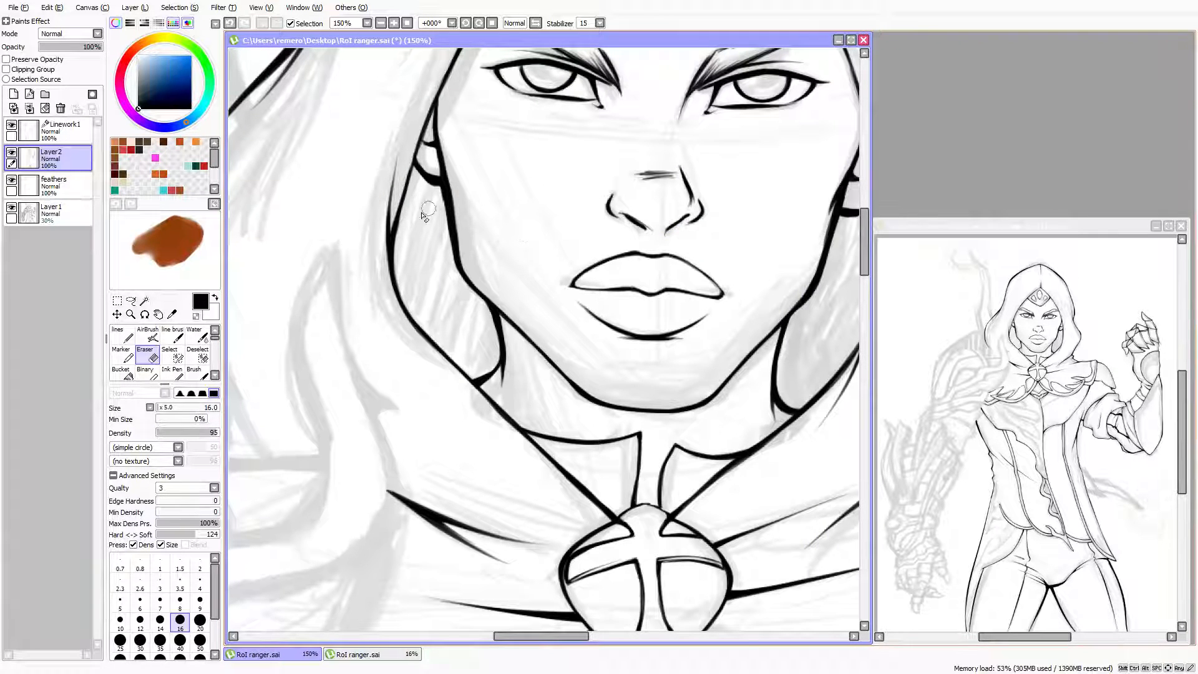
{"action": "key", "text": "n"}
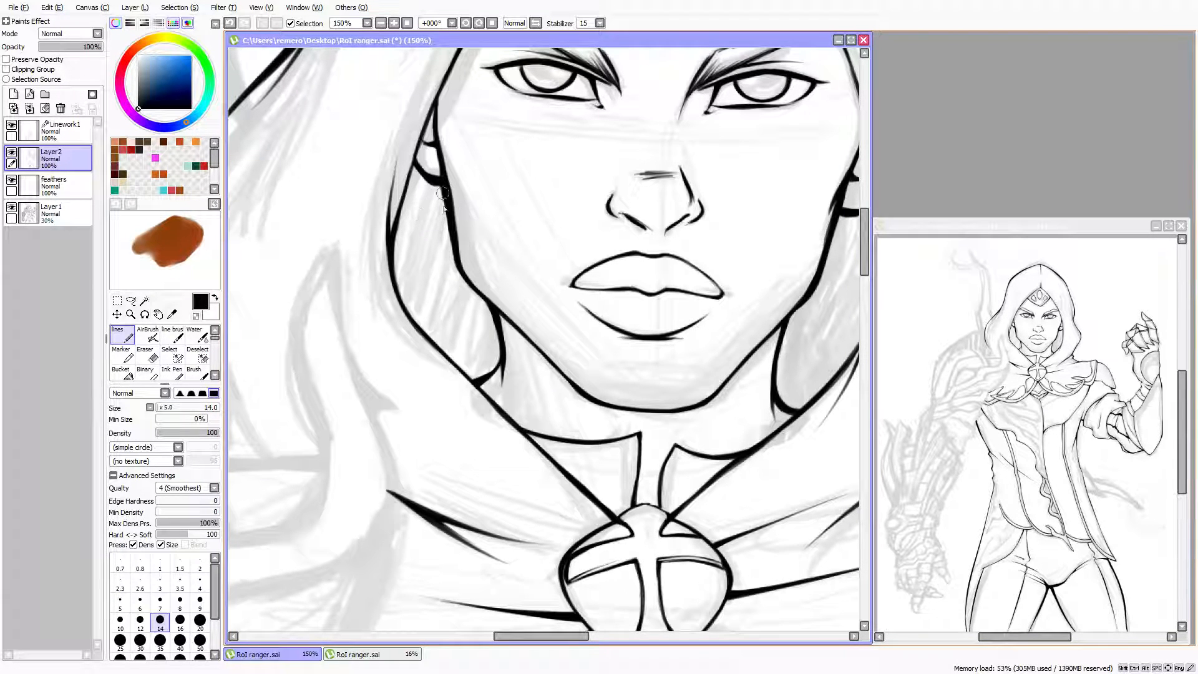
{"action": "key", "text": "bracketright"}
{"action": "mouse_move", "coordinate": [431, 215]}
{"action": "left_mouse_down"}
{"action": "mouse_move", "coordinate": [418, 254]}
{"action": "mouse_move", "coordinate": [419, 181]}
{"action": "mouse_move", "coordinate": [400, 243]}
{"action": "mouse_move", "coordinate": [414, 185]}
{"action": "left_mouse_up"}
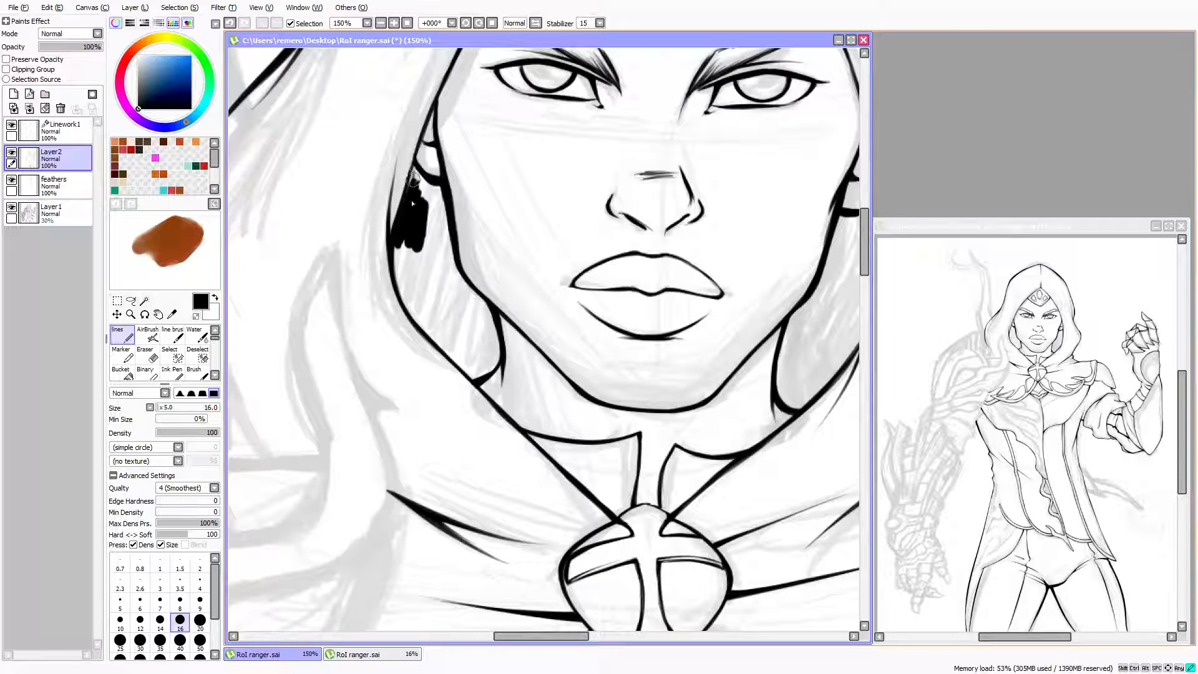
{"action": "left_click_drag", "start_coordinate": [413, 169], "coordinate": [409, 194]}
{"action": "mouse_move", "coordinate": [437, 192]}
{"action": "left_mouse_down"}
{"action": "mouse_move", "coordinate": [435, 222]}
{"action": "mouse_move", "coordinate": [425, 201]}
{"action": "mouse_move", "coordinate": [430, 246]}
{"action": "left_mouse_up"}
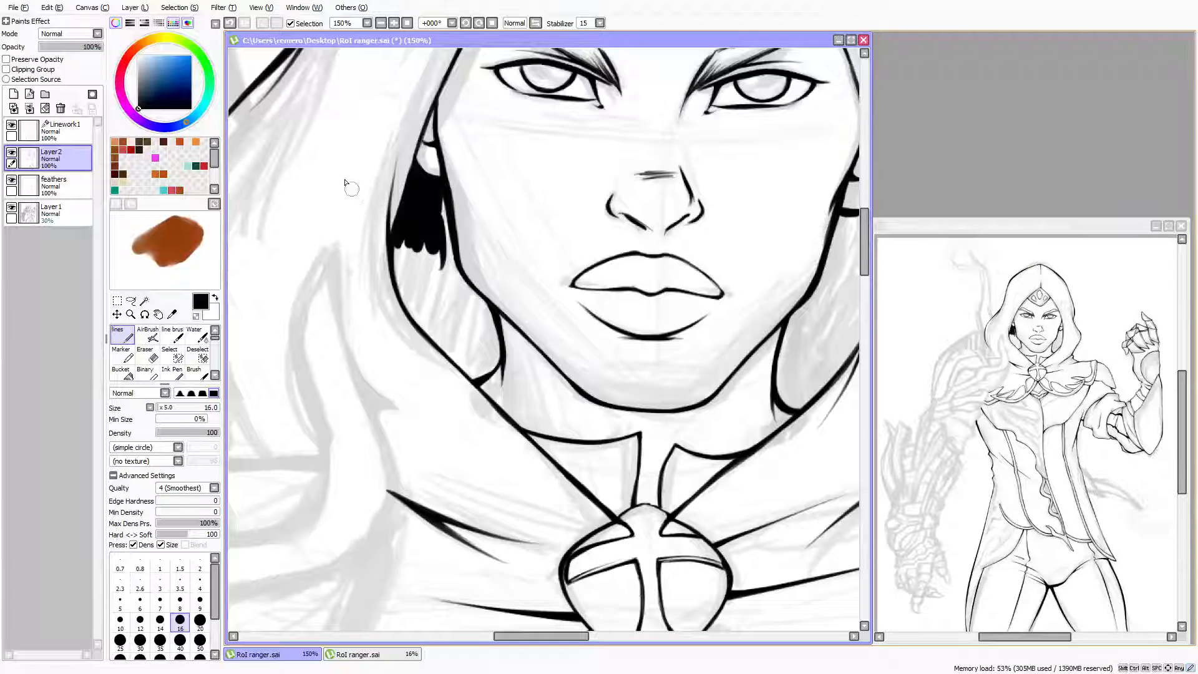
{"action": "mouse_move", "coordinate": [401, 194]}
{"action": "left_mouse_down"}
{"action": "mouse_move", "coordinate": [427, 248]}
{"action": "mouse_move", "coordinate": [476, 210]}
{"action": "mouse_move", "coordinate": [436, 212]}
{"action": "mouse_move", "coordinate": [441, 196]}
{"action": "mouse_move", "coordinate": [450, 261]}
{"action": "mouse_move", "coordinate": [445, 238]}
{"action": "mouse_move", "coordinate": [431, 289]}
{"action": "mouse_move", "coordinate": [416, 273]}
{"action": "mouse_move", "coordinate": [419, 294]}
{"action": "mouse_move", "coordinate": [407, 265]}
{"action": "mouse_move", "coordinate": [411, 230]}
{"action": "mouse_move", "coordinate": [408, 286]}
{"action": "mouse_move", "coordinate": [397, 258]}
{"action": "mouse_move", "coordinate": [419, 300]}
{"action": "mouse_move", "coordinate": [415, 280]}
{"action": "mouse_move", "coordinate": [413, 295]}
{"action": "mouse_move", "coordinate": [407, 272]}
{"action": "mouse_move", "coordinate": [408, 307]}
{"action": "mouse_move", "coordinate": [402, 268]}
{"action": "mouse_move", "coordinate": [451, 349]}
{"action": "mouse_move", "coordinate": [421, 317]}
{"action": "mouse_move", "coordinate": [465, 363]}
{"action": "mouse_move", "coordinate": [416, 317]}
{"action": "mouse_move", "coordinate": [475, 378]}
{"action": "mouse_move", "coordinate": [469, 355]}
{"action": "mouse_move", "coordinate": [487, 368]}
{"action": "mouse_move", "coordinate": [488, 322]}
{"action": "mouse_move", "coordinate": [492, 331]}
{"action": "mouse_move", "coordinate": [493, 344]}
{"action": "mouse_move", "coordinate": [450, 266]}
{"action": "mouse_move", "coordinate": [459, 313]}
{"action": "left_mouse_up"}
Fill the remaining gaps in that black area down to the neck at brush size 25, and touch it up at size 16
{"action": "key", "text": "bracketright"}
{"action": "key", "text": "bracketright"}
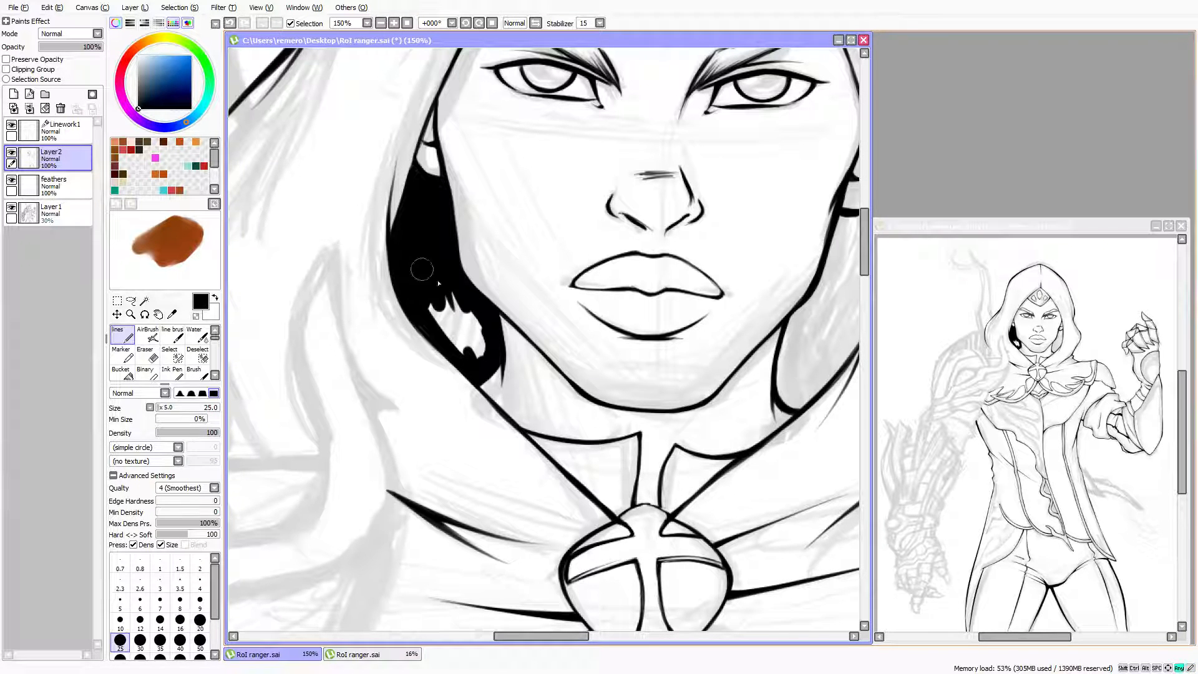
{"action": "mouse_move", "coordinate": [420, 267]}
{"action": "left_mouse_down"}
{"action": "mouse_move", "coordinate": [476, 327]}
{"action": "mouse_move", "coordinate": [475, 352]}
{"action": "mouse_move", "coordinate": [433, 311]}
{"action": "left_mouse_up"}
{"action": "key", "text": "bracketleft"}
{"action": "key", "text": "bracketleft"}
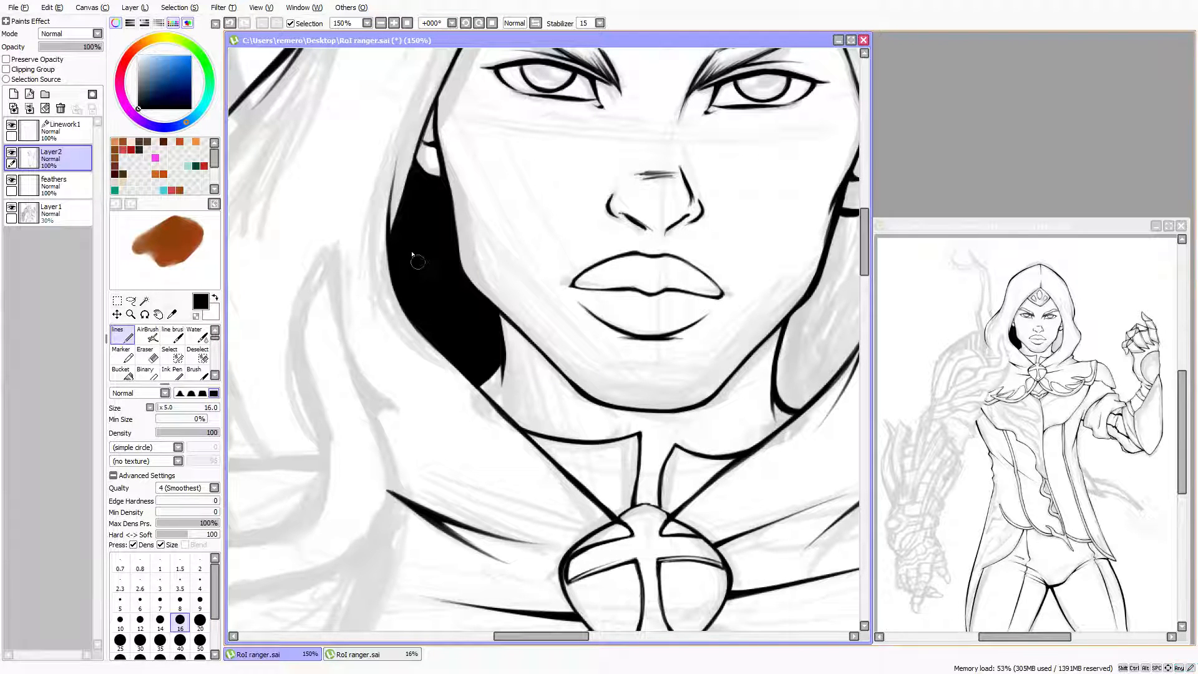
{"action": "left_click_drag", "start_coordinate": [427, 242], "coordinate": [406, 246]}
Fill the matching area between cheek and hood on the raised-fist side with black at brush size 20, and clear the scratchpad
{"action": "left_click_drag", "start_coordinate": [509, 173], "coordinate": [404, 171]}
{"action": "mouse_move", "coordinate": [535, 191]}
{"action": "left_mouse_down"}
{"action": "mouse_move", "coordinate": [401, 206]}
{"action": "mouse_move", "coordinate": [402, 226]}
{"action": "left_mouse_up"}
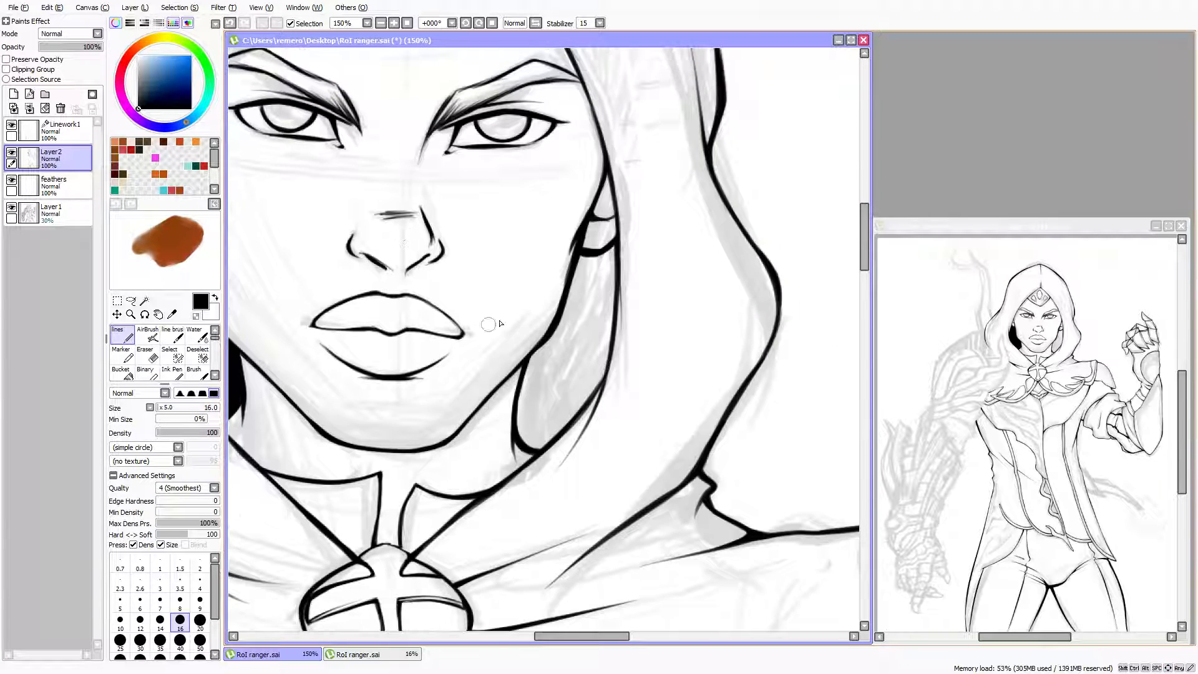
{"action": "mouse_move", "coordinate": [544, 399]}
{"action": "left_mouse_down"}
{"action": "mouse_move", "coordinate": [525, 419]}
{"action": "mouse_move", "coordinate": [530, 379]}
{"action": "mouse_move", "coordinate": [522, 428]}
{"action": "mouse_move", "coordinate": [523, 391]}
{"action": "mouse_move", "coordinate": [536, 445]}
{"action": "mouse_move", "coordinate": [534, 425]}
{"action": "mouse_move", "coordinate": [550, 420]}
{"action": "mouse_move", "coordinate": [544, 438]}
{"action": "mouse_move", "coordinate": [591, 371]}
{"action": "mouse_move", "coordinate": [536, 411]}
{"action": "mouse_move", "coordinate": [558, 359]}
{"action": "mouse_move", "coordinate": [546, 374]}
{"action": "mouse_move", "coordinate": [540, 357]}
{"action": "mouse_move", "coordinate": [530, 395]}
{"action": "mouse_move", "coordinate": [541, 354]}
{"action": "mouse_move", "coordinate": [526, 385]}
{"action": "mouse_move", "coordinate": [560, 339]}
{"action": "mouse_move", "coordinate": [575, 326]}
{"action": "mouse_move", "coordinate": [580, 337]}
{"action": "mouse_move", "coordinate": [585, 311]}
{"action": "mouse_move", "coordinate": [543, 361]}
{"action": "mouse_move", "coordinate": [581, 343]}
{"action": "mouse_move", "coordinate": [588, 317]}
{"action": "left_mouse_up"}
{"action": "key", "text": "bracketright"}
{"action": "left_click", "coordinate": [215, 204]}
{"action": "scroll", "coordinate": [584, 315], "scroll_direction": "up", "scroll_amount": 2}
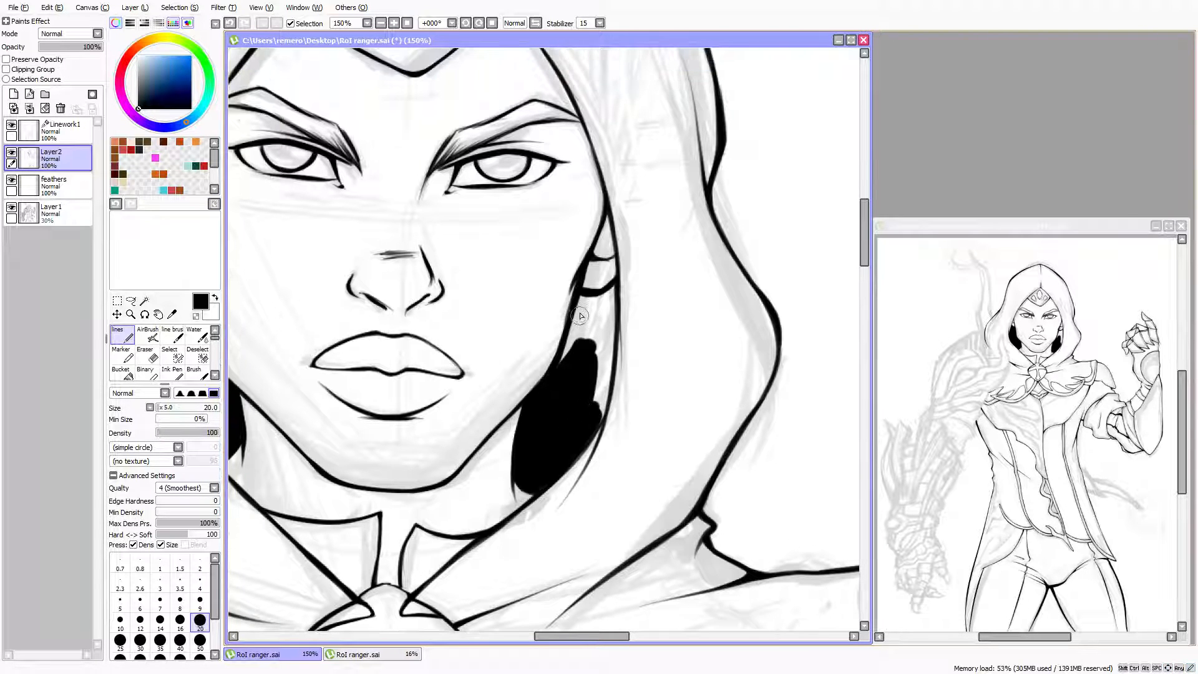
{"action": "mouse_move", "coordinate": [588, 342]}
{"action": "left_mouse_down"}
{"action": "mouse_move", "coordinate": [590, 322]}
{"action": "mouse_move", "coordinate": [562, 381]}
{"action": "mouse_move", "coordinate": [574, 318]}
{"action": "mouse_move", "coordinate": [570, 360]}
{"action": "left_mouse_up"}
{"action": "mouse_move", "coordinate": [579, 310]}
{"action": "left_mouse_down"}
{"action": "mouse_move", "coordinate": [573, 320]}
{"action": "mouse_move", "coordinate": [606, 298]}
{"action": "mouse_move", "coordinate": [590, 423]}
{"action": "left_mouse_up"}
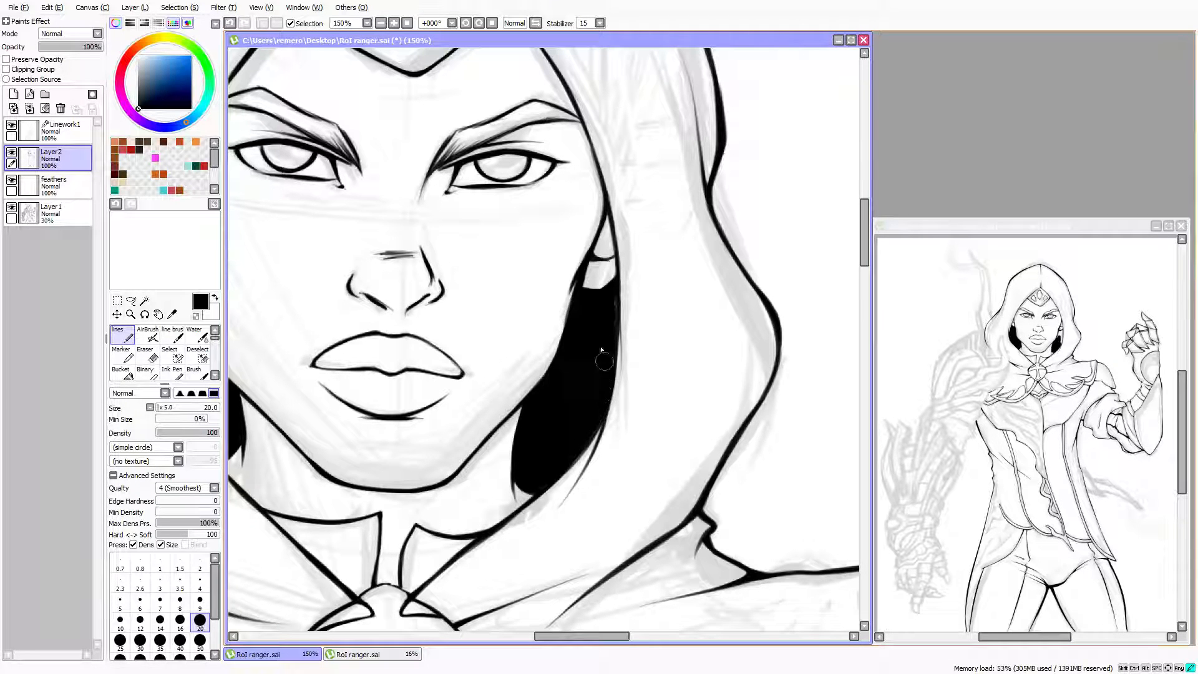
{"action": "left_click_drag", "start_coordinate": [602, 349], "coordinate": [600, 364]}
{"action": "mouse_move", "coordinate": [610, 308]}
{"action": "left_mouse_down"}
{"action": "mouse_move", "coordinate": [599, 366]}
{"action": "mouse_move", "coordinate": [605, 301]}
{"action": "mouse_move", "coordinate": [592, 394]}
{"action": "mouse_move", "coordinate": [597, 368]}
{"action": "left_mouse_up"}
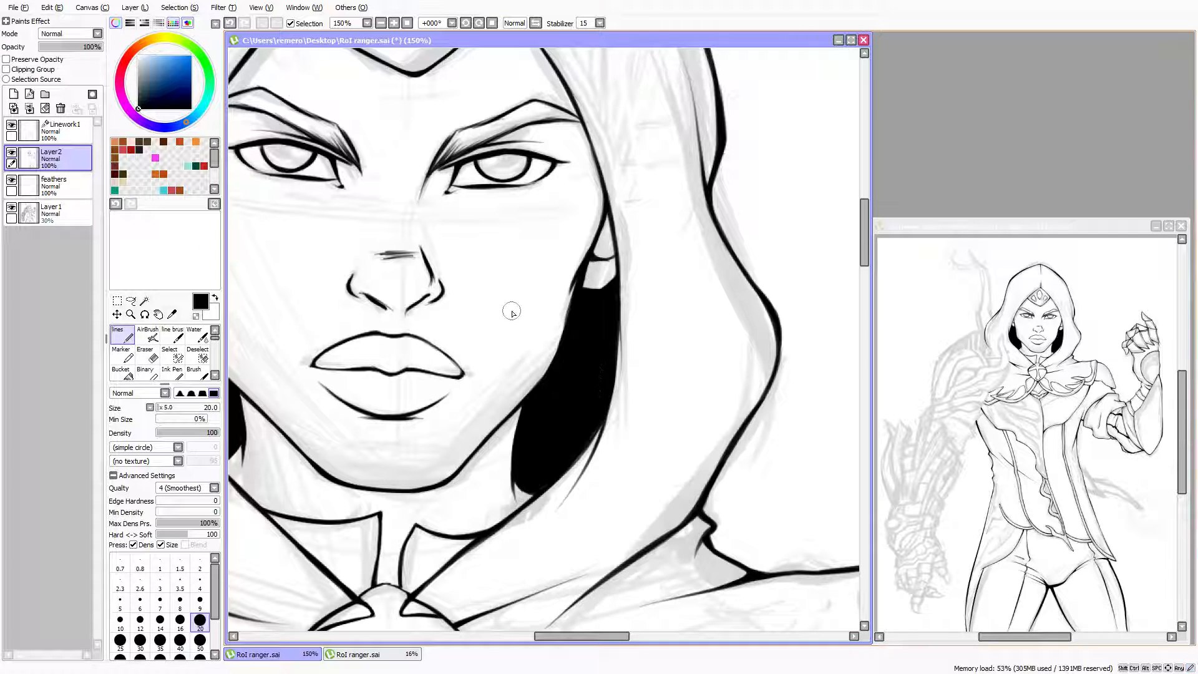
Save the drawing with the whole hood and torso in view
{"action": "scroll", "coordinate": [456, 267], "scroll_direction": "down", "scroll_amount": 4}
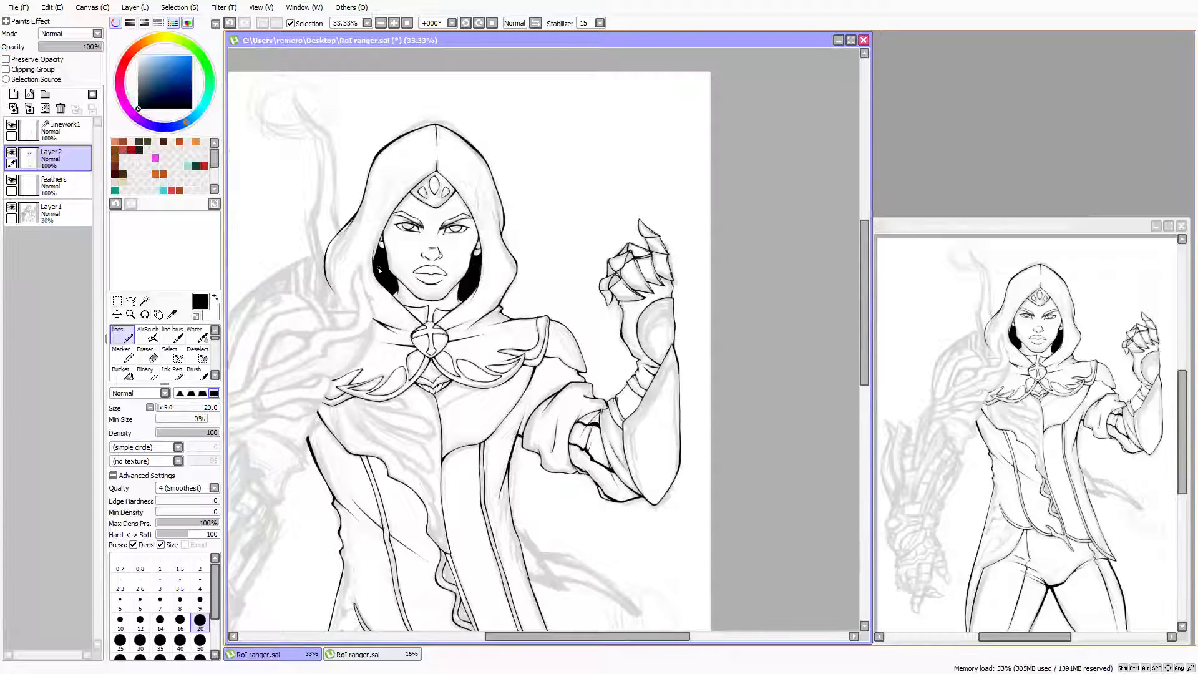
{"action": "scroll", "coordinate": [379, 270], "scroll_direction": "down", "scroll_amount": 3}
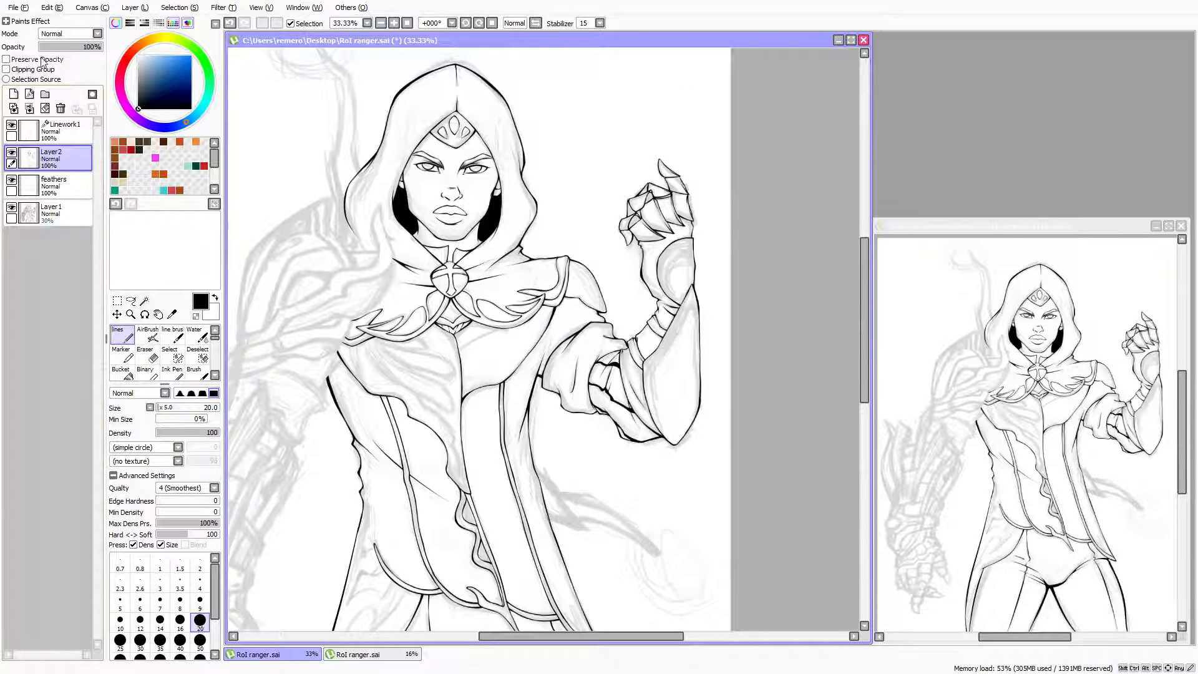
{"action": "key", "text": "alt"}
{"action": "key", "text": "ctrl+s"}
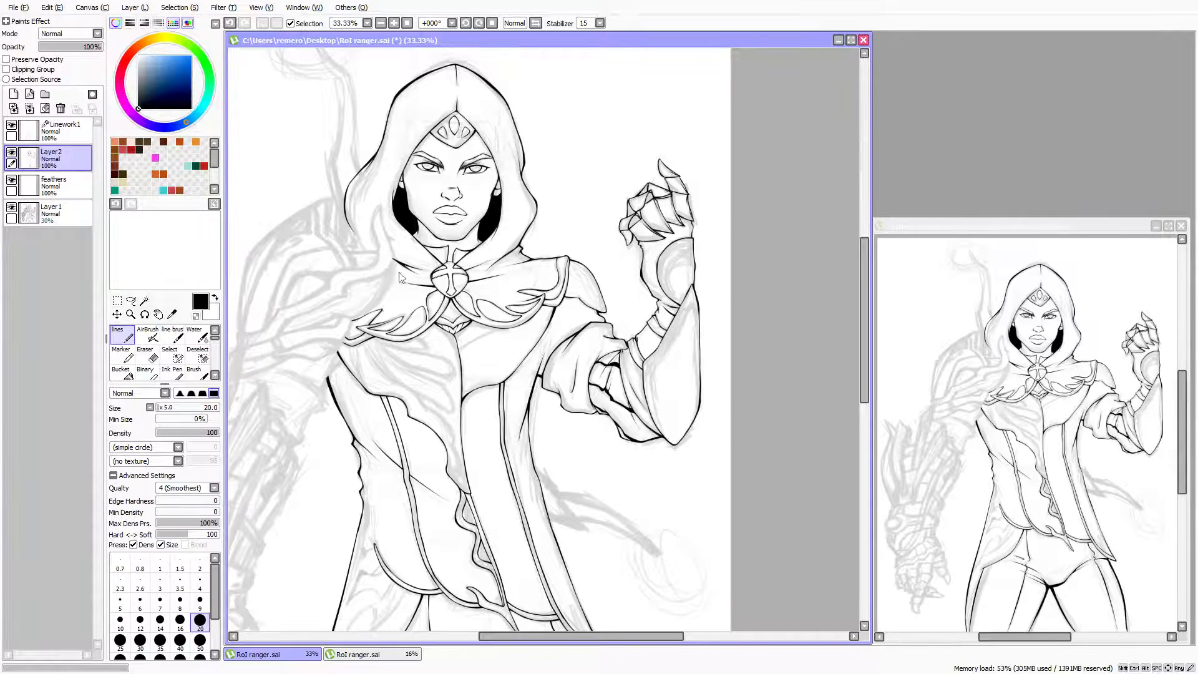
On the Linework1 layer, draw a size 9 fold curve from the vest's centre line to the collar's underside, and reshape its inner end
{"action": "scroll", "coordinate": [413, 273], "scroll_direction": "down", "scroll_amount": 2}
{"action": "scroll", "coordinate": [404, 289], "scroll_direction": "up", "scroll_amount": 3}
{"action": "left_click_drag", "start_coordinate": [412, 341], "coordinate": [431, 285]}
{"action": "scroll", "coordinate": [565, 282], "scroll_direction": "up", "scroll_amount": 2}
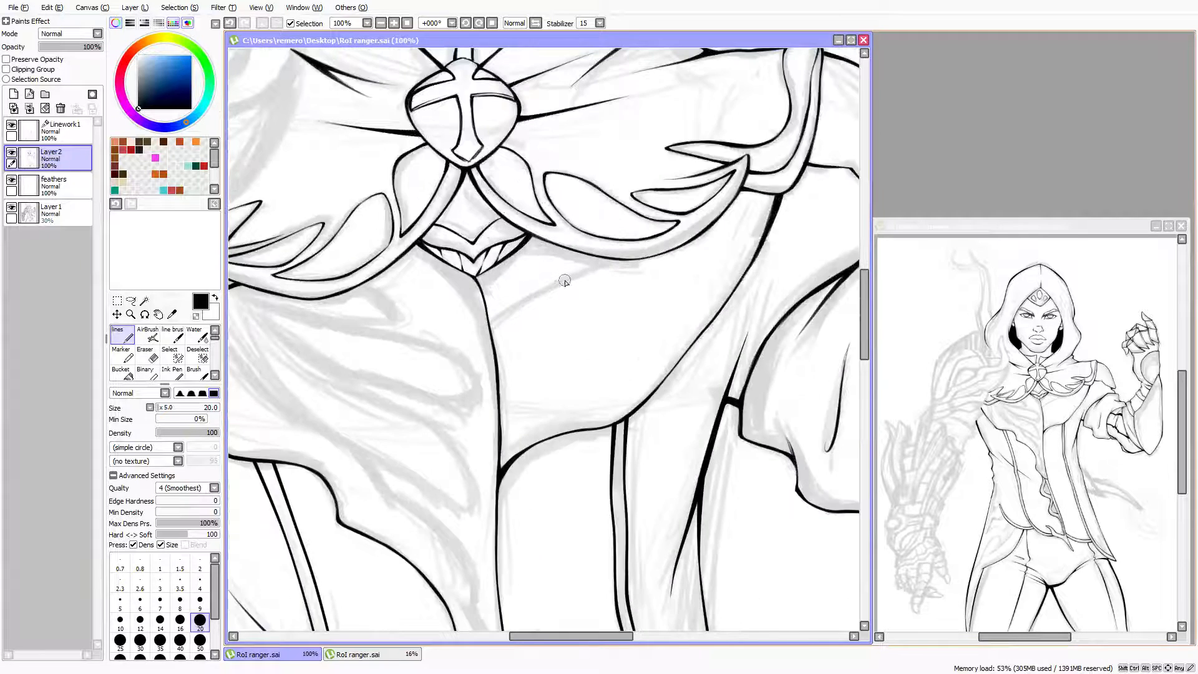
{"action": "scroll", "coordinate": [564, 281], "scroll_direction": "down", "scroll_amount": 1}
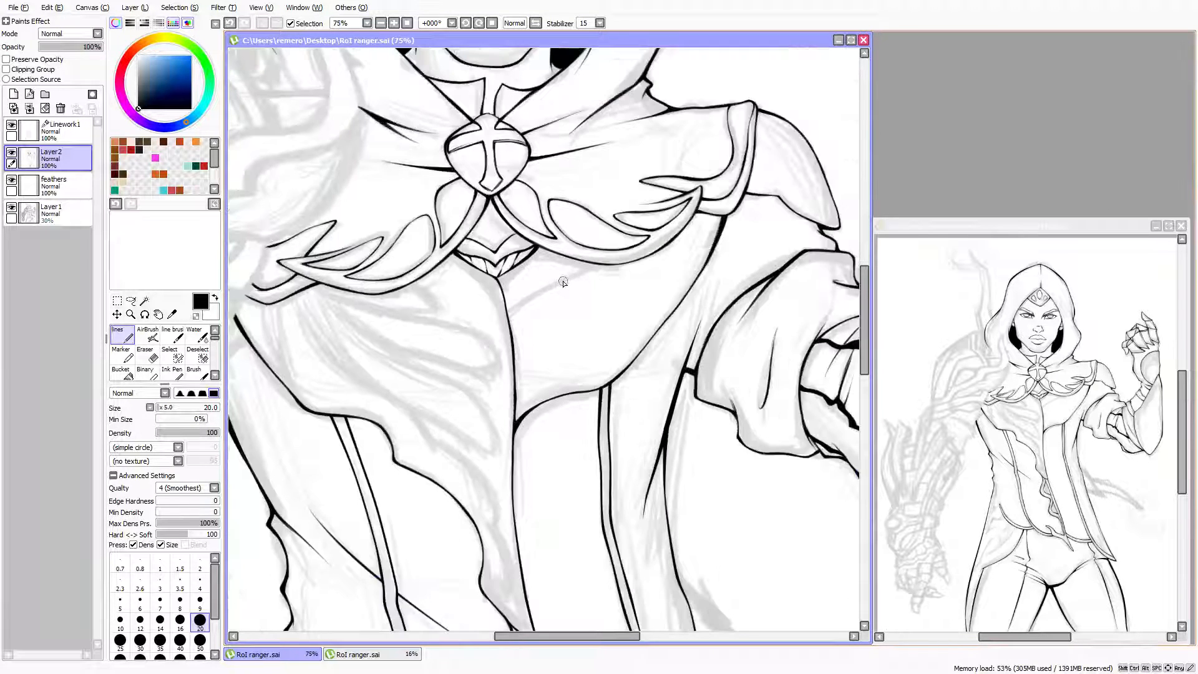
{"action": "scroll", "coordinate": [563, 281], "scroll_direction": "down", "scroll_amount": 1}
{"action": "scroll", "coordinate": [565, 281], "scroll_direction": "up", "scroll_amount": 1}
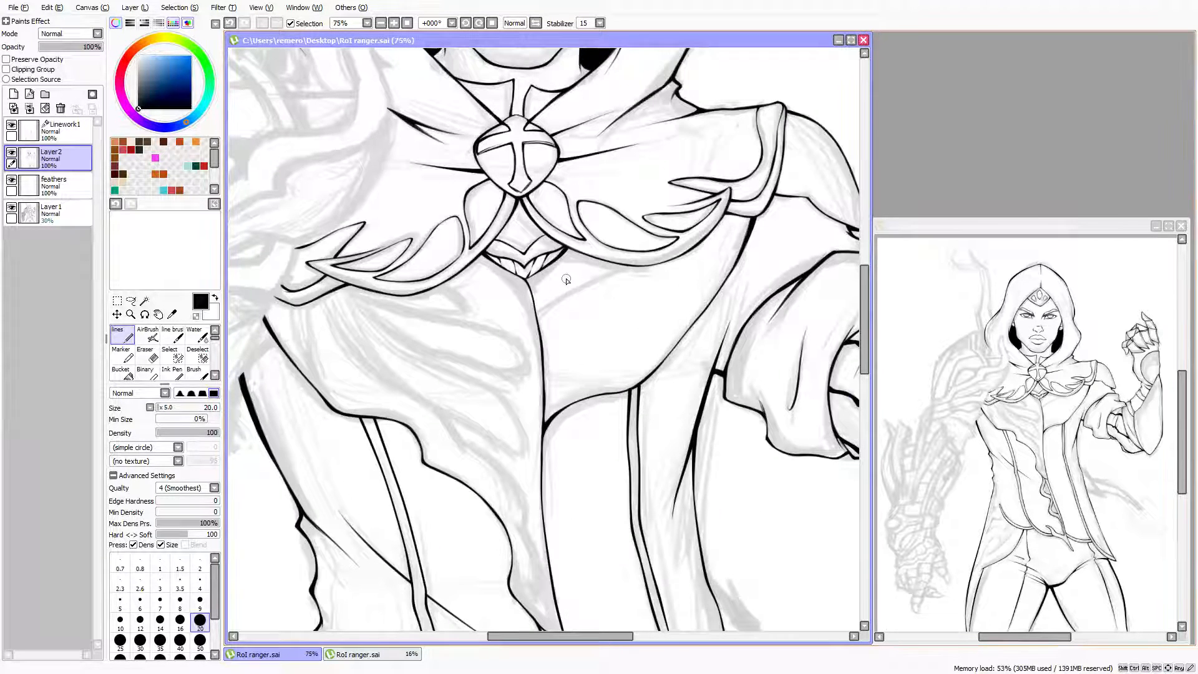
{"action": "scroll", "coordinate": [566, 281], "scroll_direction": "up", "scroll_amount": 1}
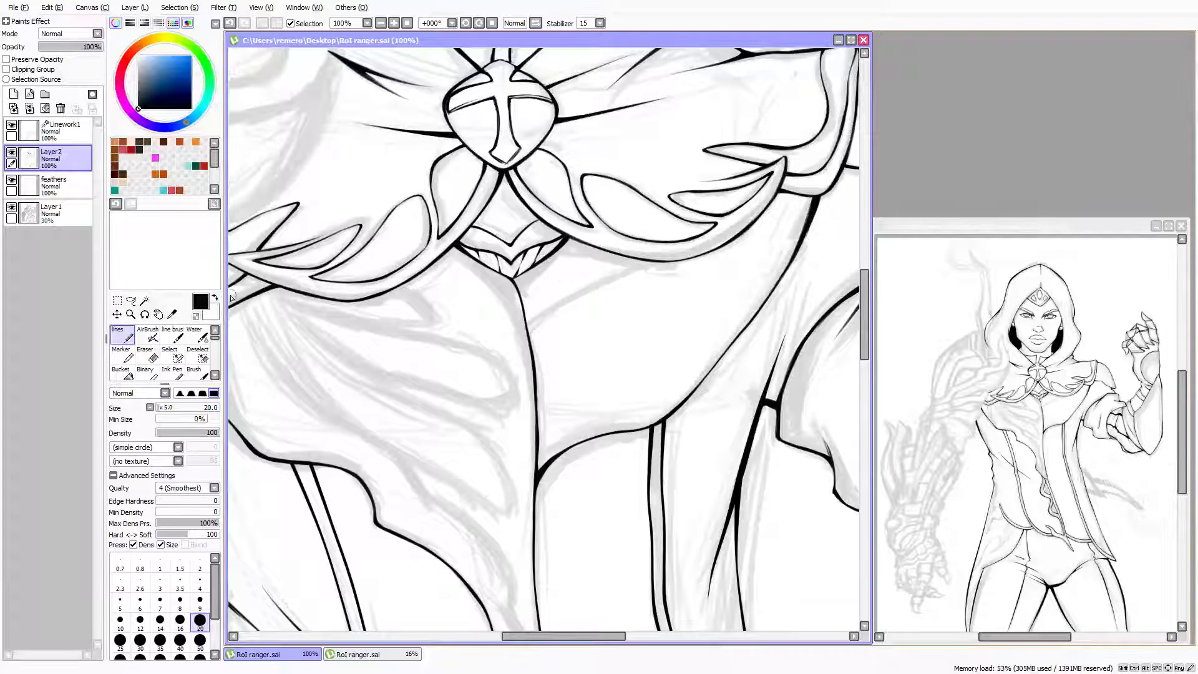
{"action": "left_click", "coordinate": [62, 130]}
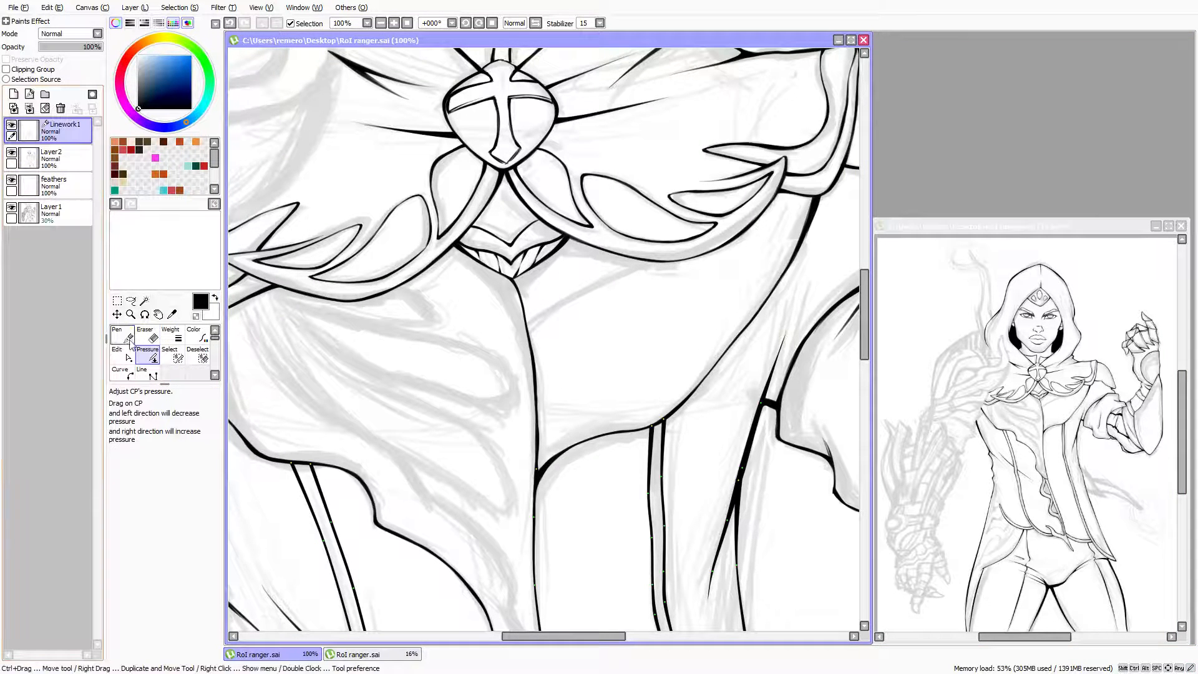
{"action": "left_click", "coordinate": [121, 373]}
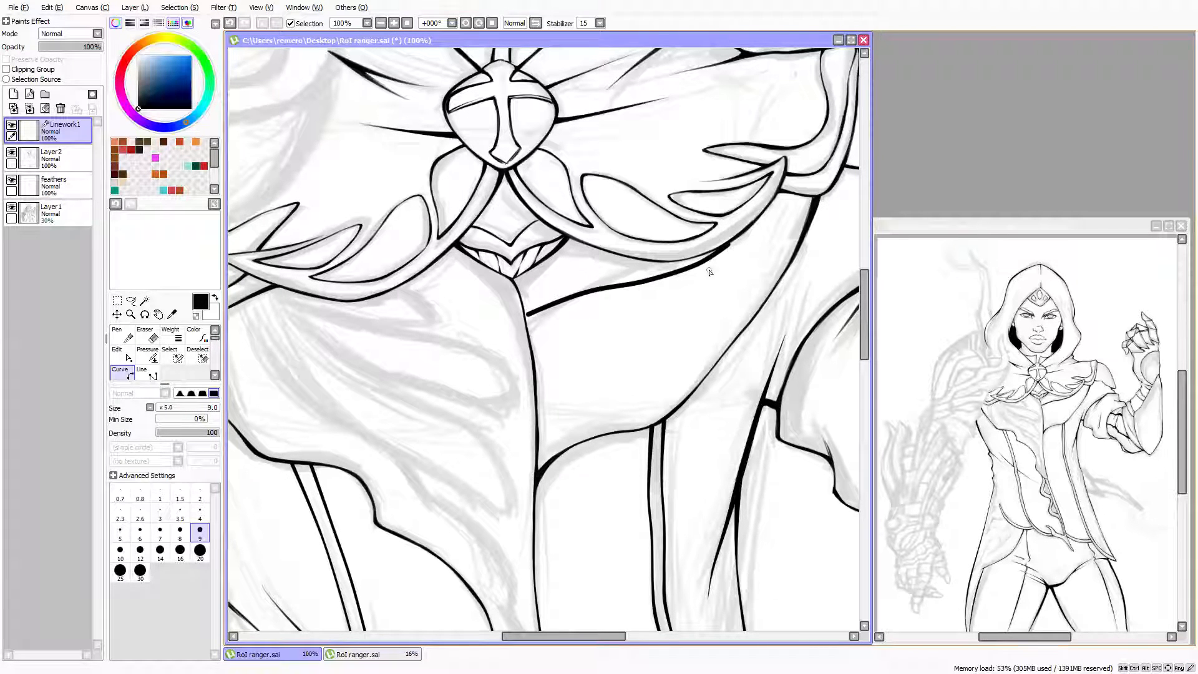
{"action": "scroll", "coordinate": [710, 273], "scroll_direction": "down", "scroll_amount": 1}
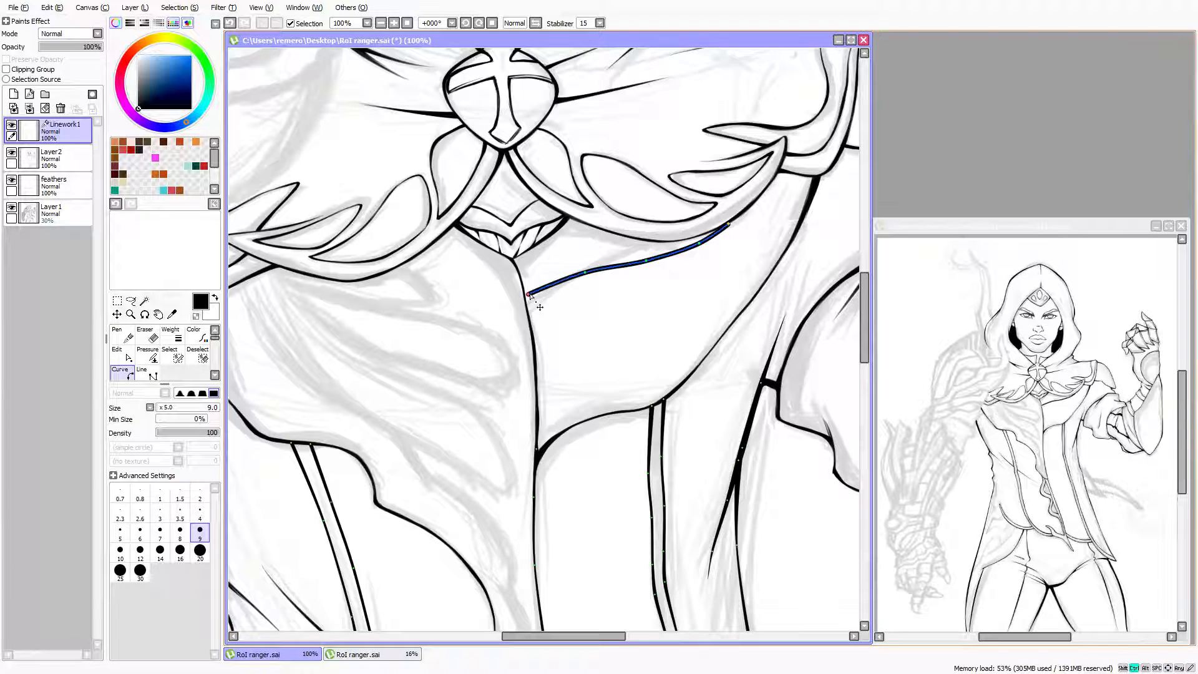
{"action": "left_click_drag", "start_coordinate": [529, 295], "coordinate": [531, 311]}
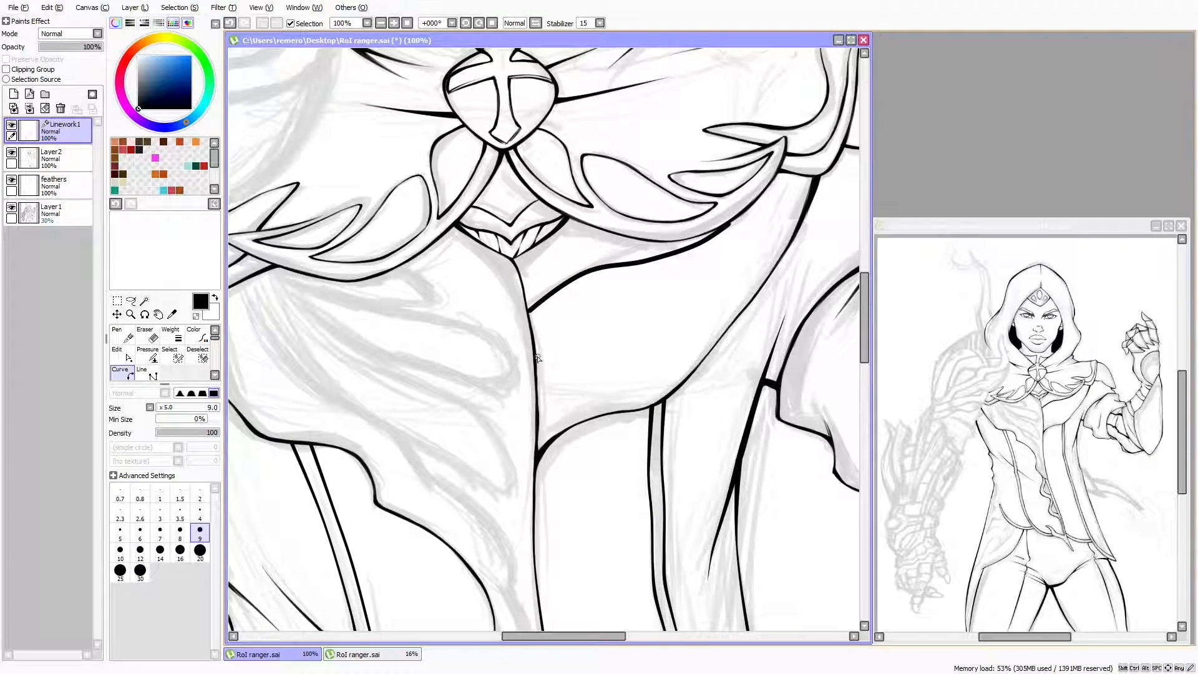
Draw a second fold curve below the first, from the centre line up to the chest panel's outer edge, and adjust its points
{"action": "mouse_move", "coordinate": [552, 354]}
{"action": "left_mouse_down"}
{"action": "mouse_move", "coordinate": [583, 333]}
{"action": "mouse_move", "coordinate": [723, 306]}
{"action": "mouse_move", "coordinate": [802, 221]}
{"action": "left_mouse_up"}
{"action": "key", "text": "ctrl"}
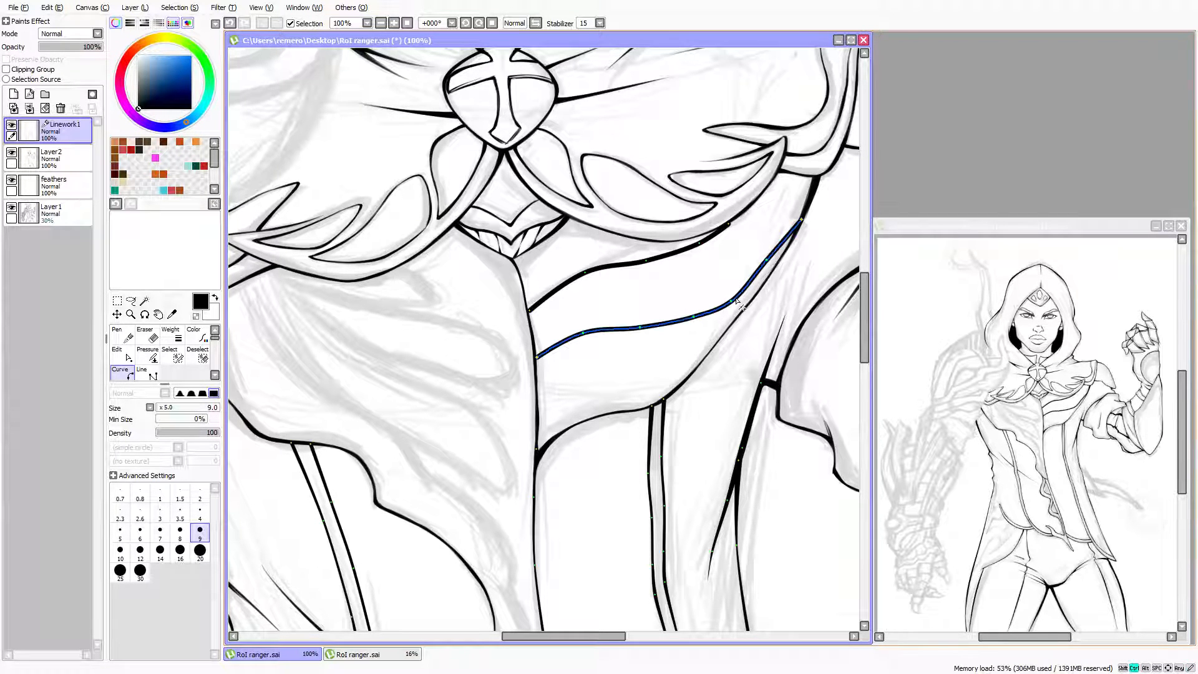
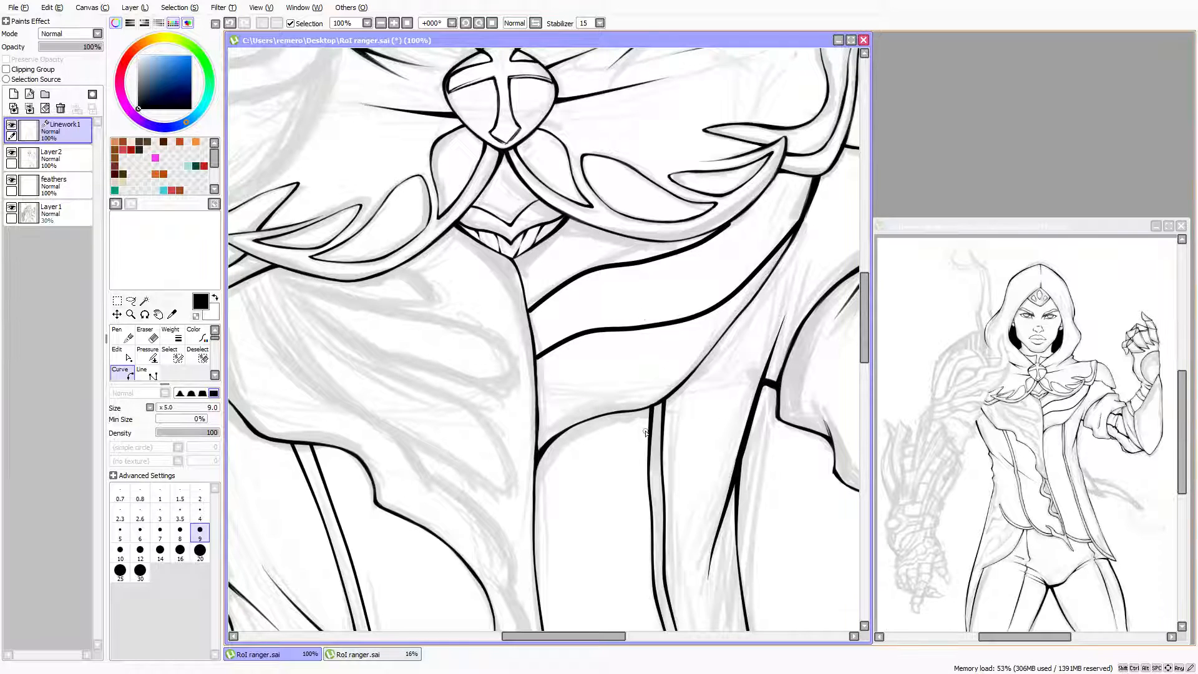
{"action": "key", "text": "ctrl"}
Draw a third fold curve near the chest panel's lower edge, running from the centre line and bending up into the outer edge
{"action": "left_click", "coordinate": [539, 398]}
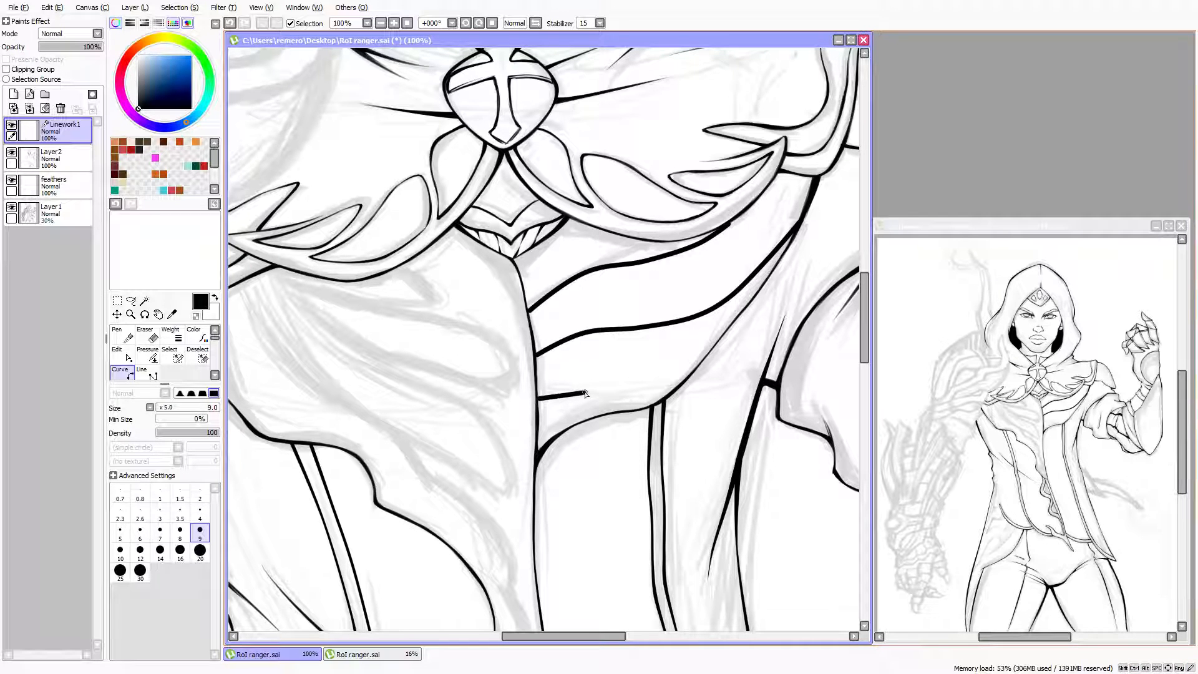
{"action": "left_click", "coordinate": [588, 388]}
{"action": "left_click", "coordinate": [643, 390]}
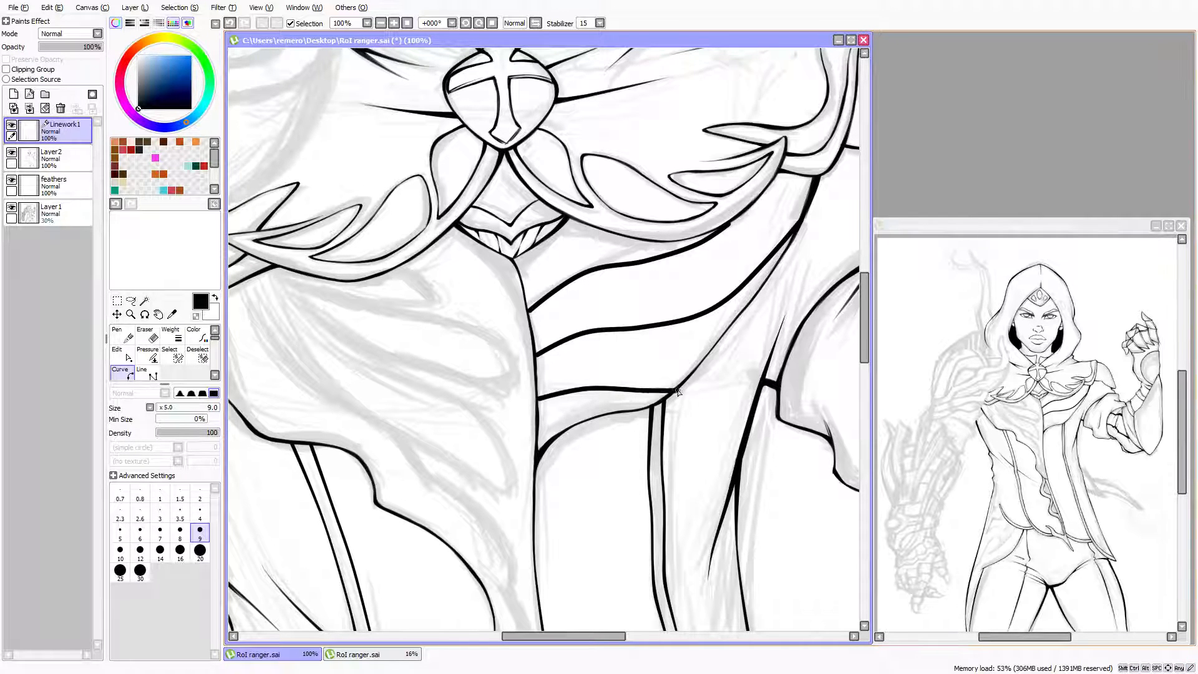
{"action": "left_click", "coordinate": [679, 380]}
{"action": "double_click", "coordinate": [699, 365]}
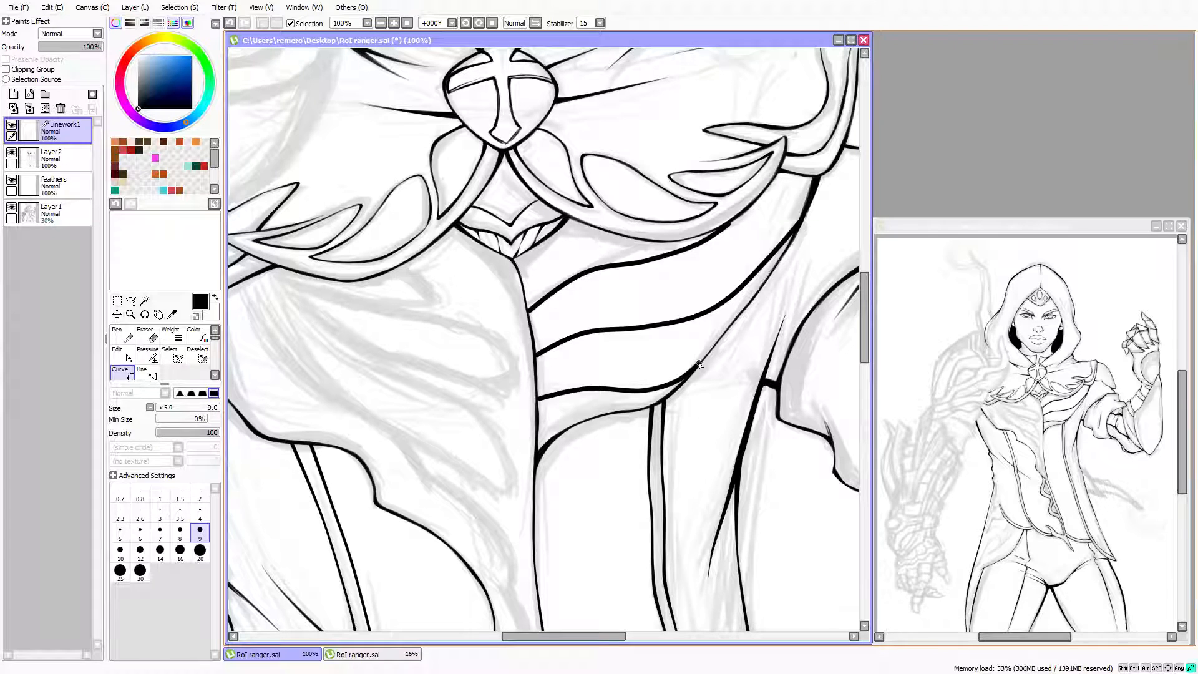
Use the Pressure tool to taper the outer ends of the upper two fold curves and adjust the top fold's inner thickness
{"action": "left_click", "coordinate": [148, 354]}
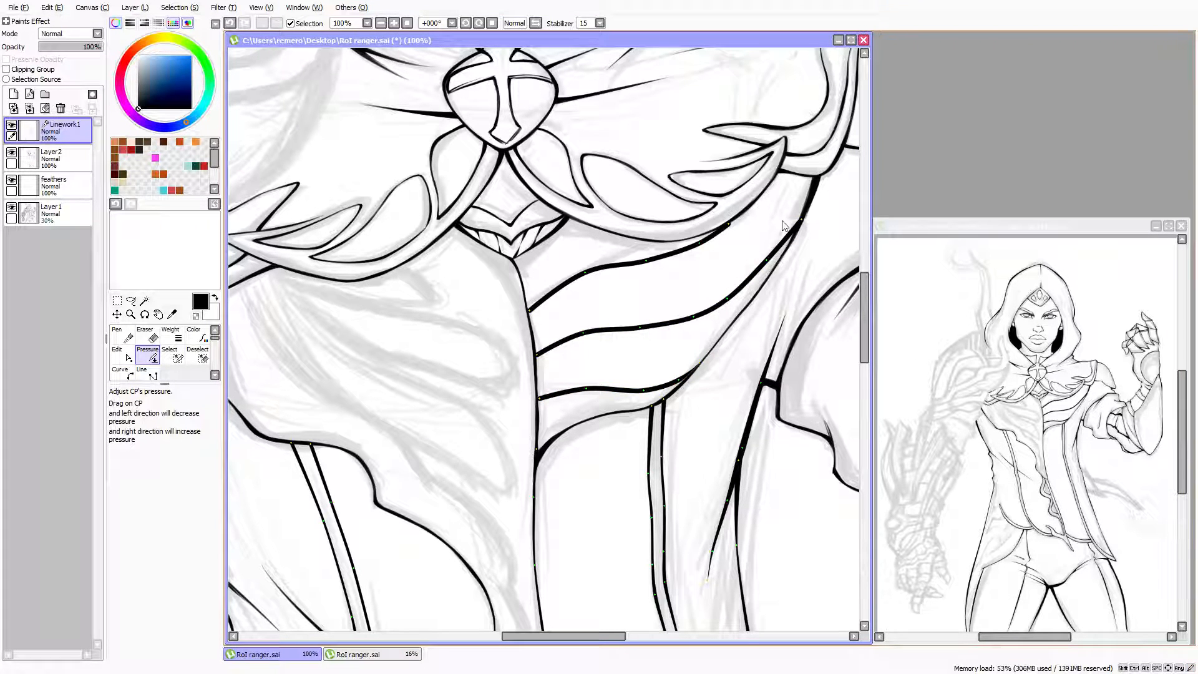
{"action": "left_click_drag", "start_coordinate": [802, 221], "coordinate": [705, 243]}
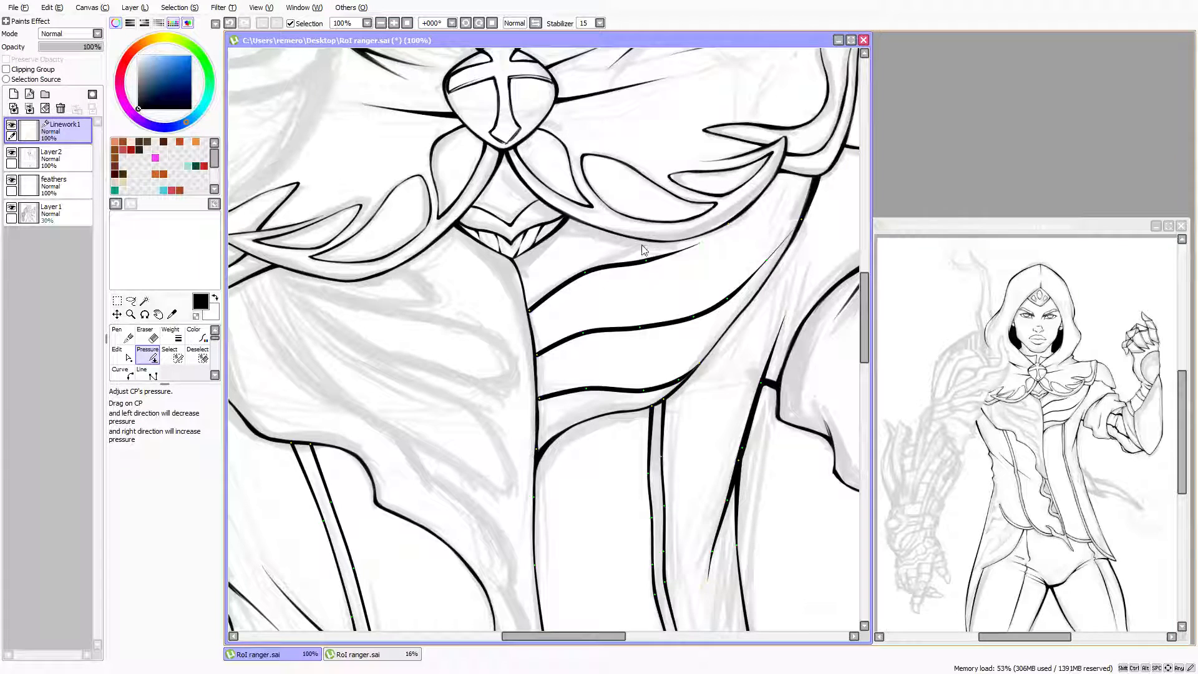
{"action": "left_click_drag", "start_coordinate": [535, 316], "coordinate": [441, 310]}
{"action": "left_click", "coordinate": [530, 312]}
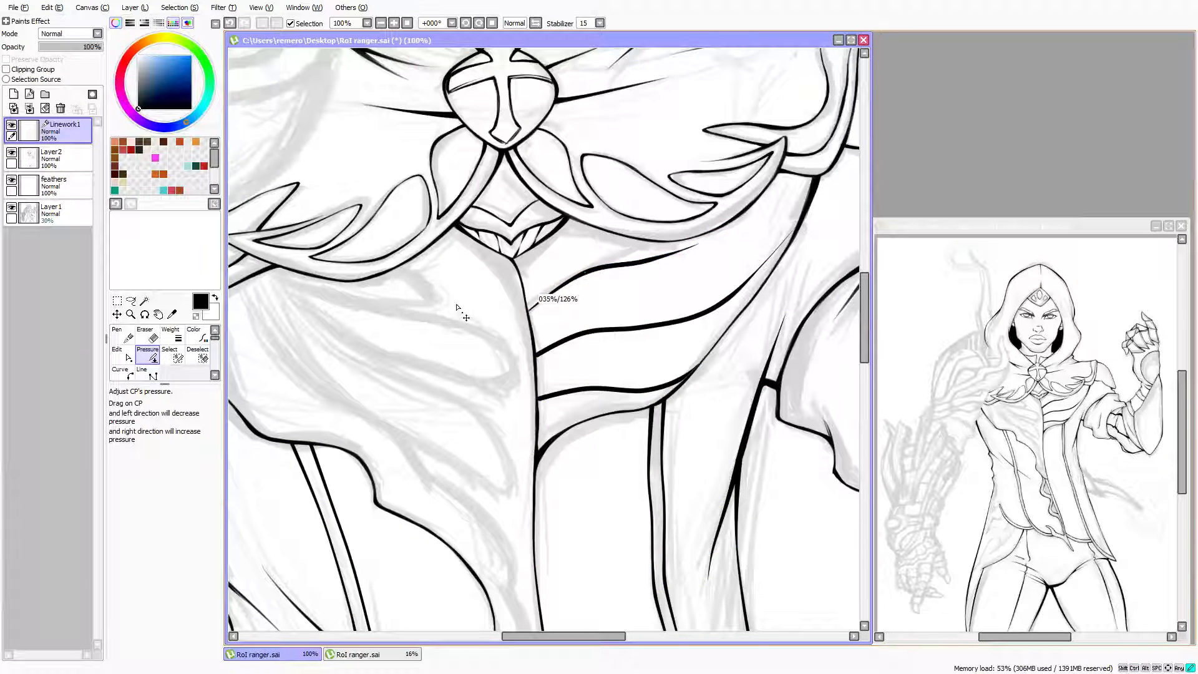
{"action": "left_click_drag", "start_coordinate": [530, 311], "coordinate": [605, 343]}
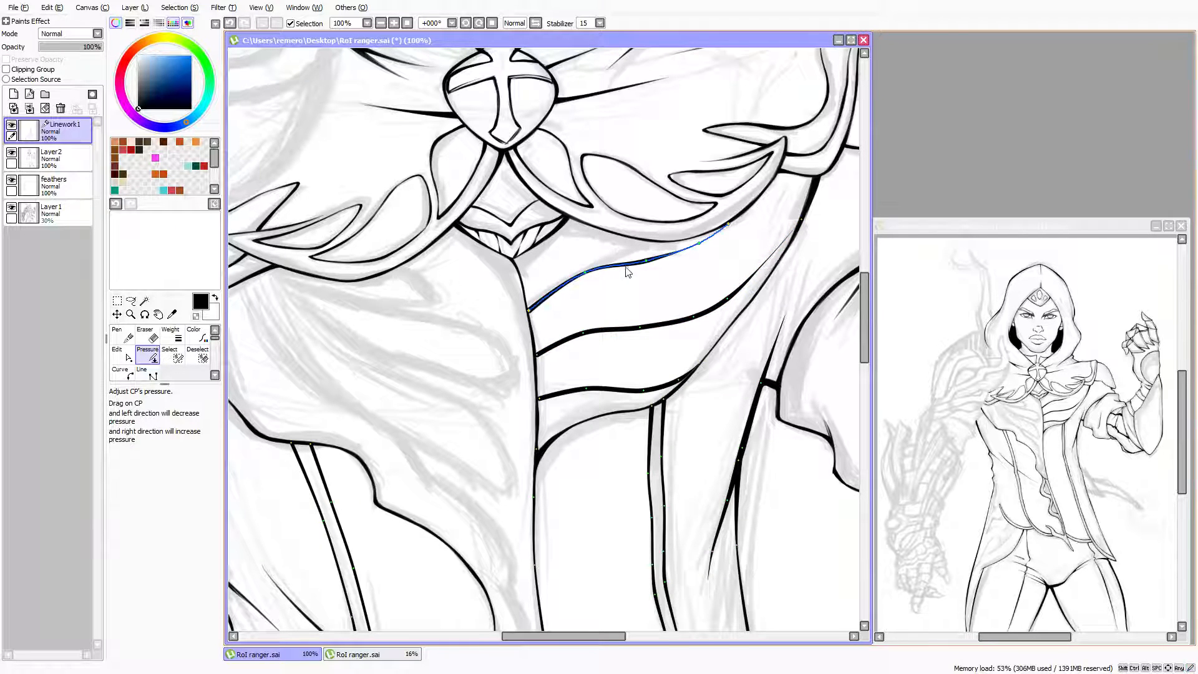
{"action": "left_click_drag", "start_coordinate": [647, 262], "coordinate": [634, 272]}
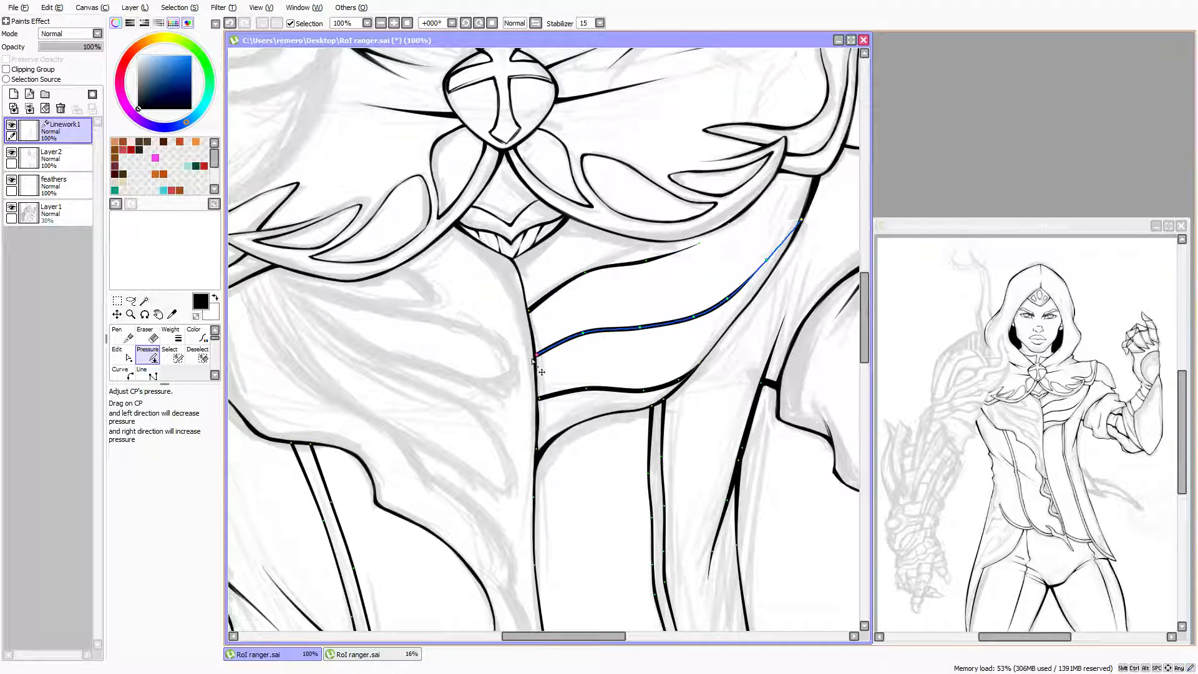
Adjust the pressure along the second fold from the centre line to its outer end, and refine the top fold's tapering
{"action": "left_click_drag", "start_coordinate": [537, 356], "coordinate": [574, 335]}
{"action": "left_click_drag", "start_coordinate": [693, 318], "coordinate": [689, 334]}
{"action": "left_click_drag", "start_coordinate": [728, 300], "coordinate": [541, 390]}
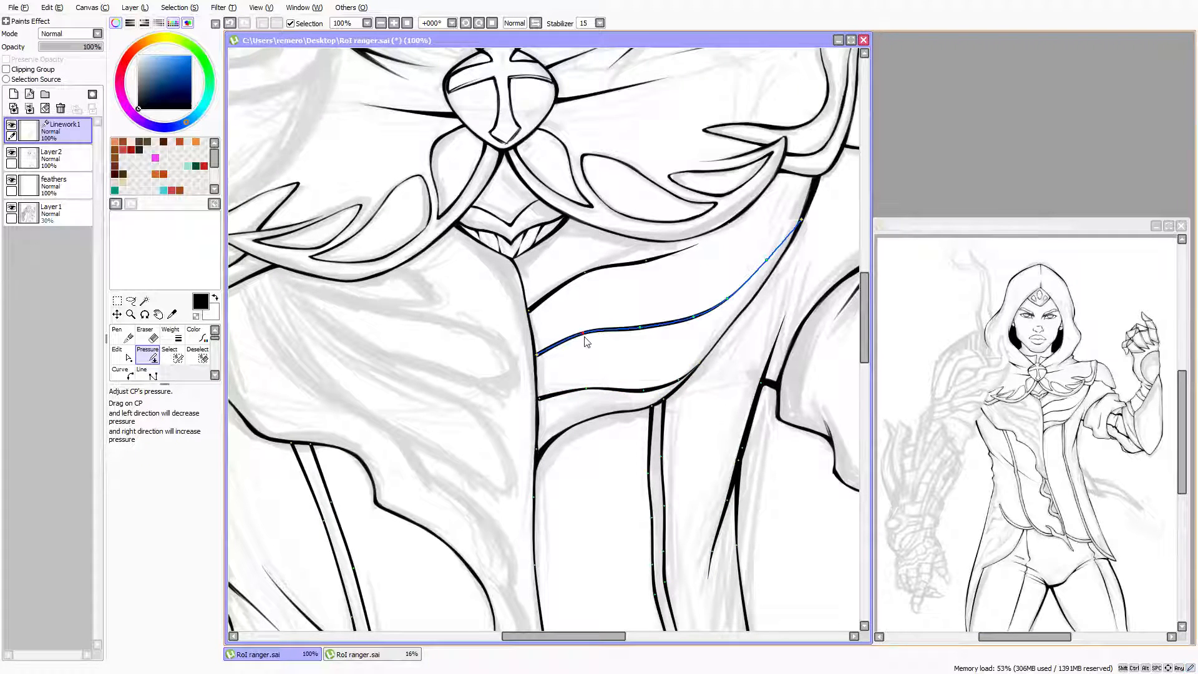
{"action": "left_click_drag", "start_coordinate": [586, 334], "coordinate": [631, 327]}
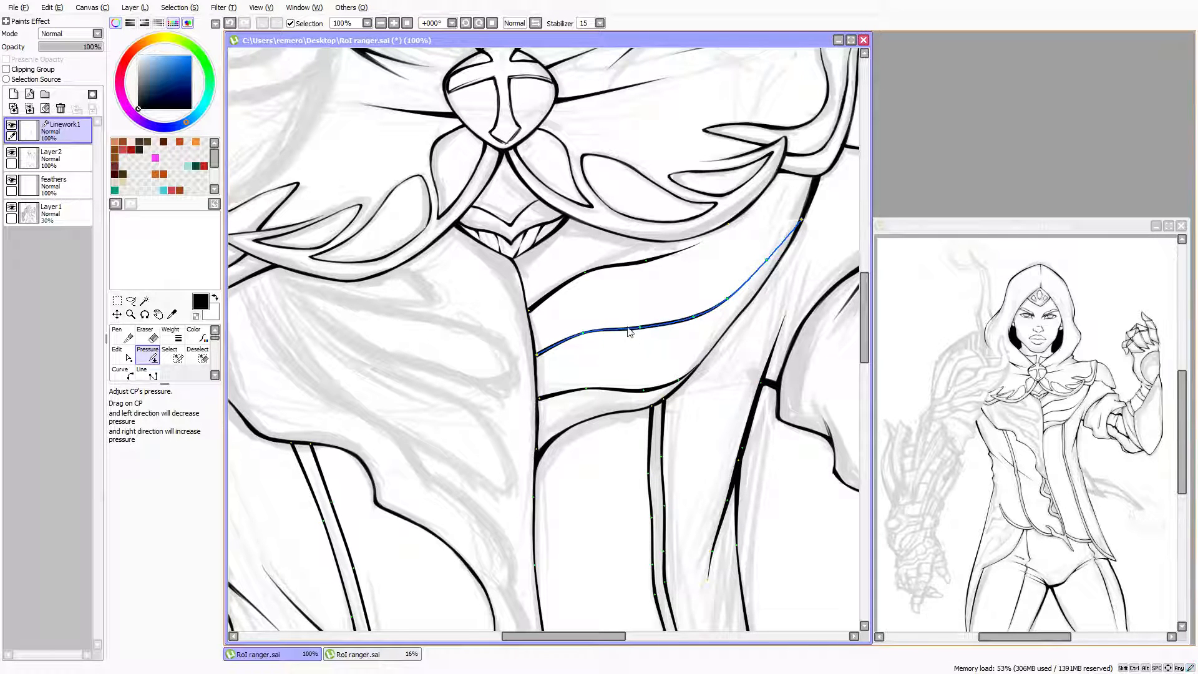
{"action": "left_click_drag", "start_coordinate": [589, 279], "coordinate": [573, 277]}
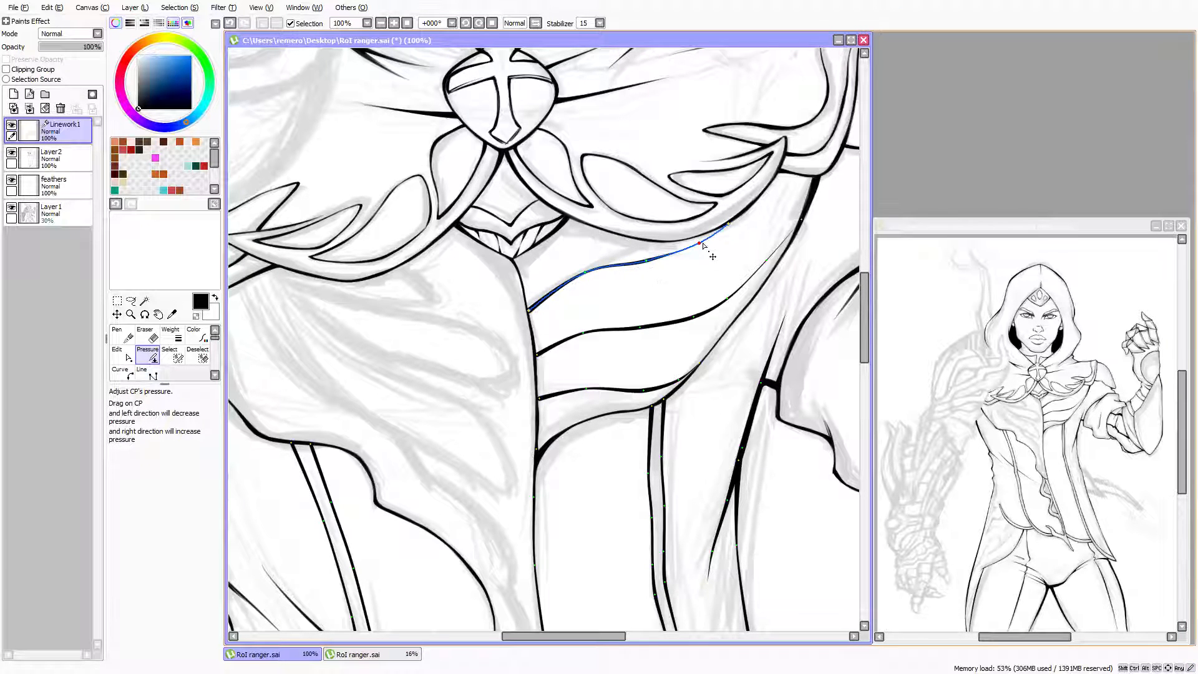
{"action": "left_click_drag", "start_coordinate": [709, 249], "coordinate": [794, 275]}
{"action": "scroll", "coordinate": [756, 259], "scroll_direction": "down", "scroll_amount": 2}
{"action": "scroll", "coordinate": [764, 265], "scroll_direction": "up", "scroll_amount": 2}
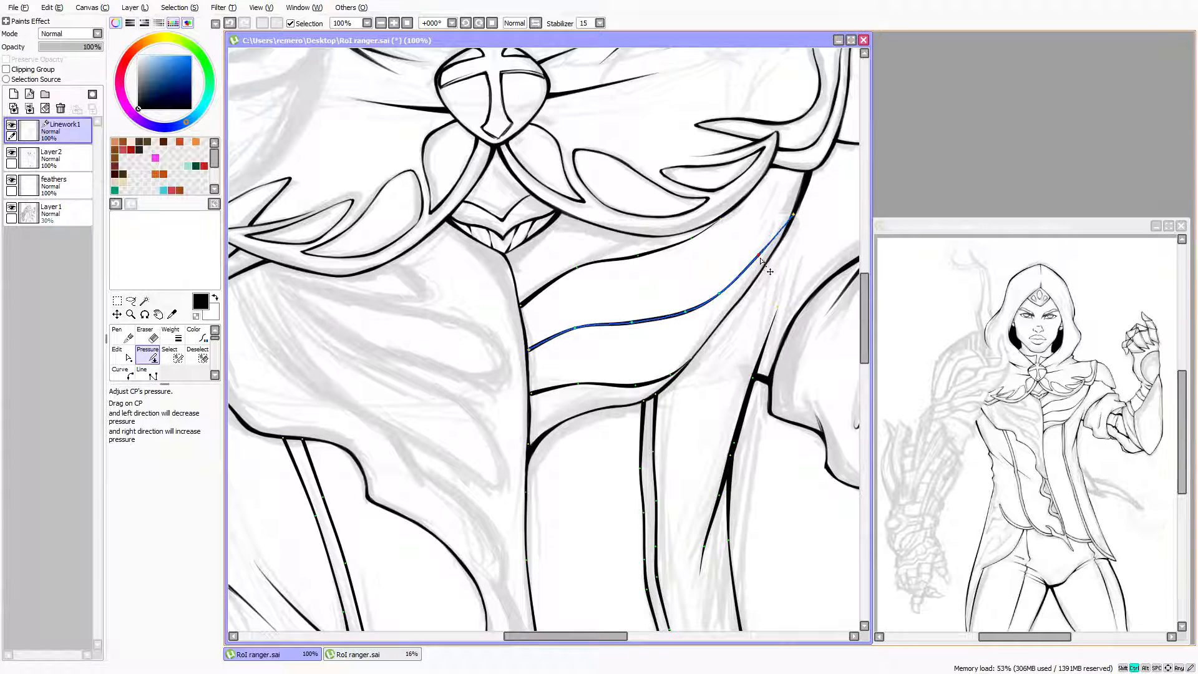
{"action": "left_click", "coordinate": [763, 263], "text": "ctrl"}
On Layer2 with the view mirrored, thicken the joints of the upper folds with the vest's centre line using a size 9 lines brush
{"action": "scroll", "coordinate": [762, 261], "scroll_direction": "down", "scroll_amount": 3}
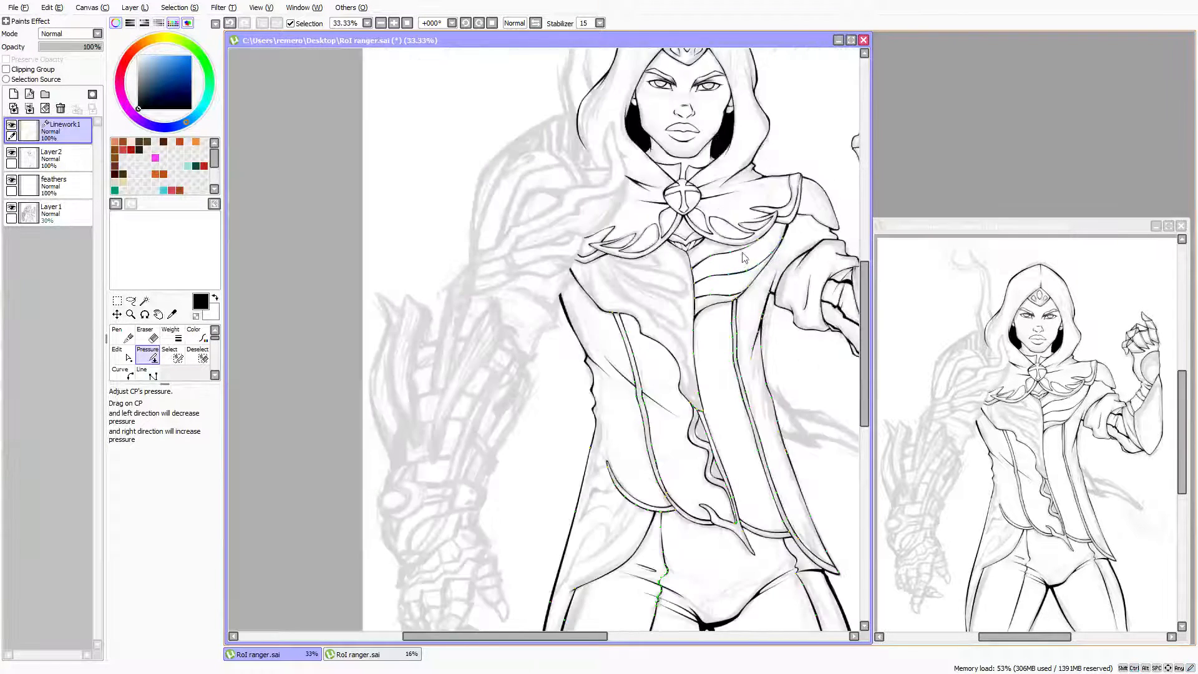
{"action": "scroll", "coordinate": [677, 299], "scroll_direction": "up", "scroll_amount": 4}
{"action": "scroll", "coordinate": [585, 318], "scroll_direction": "up", "scroll_amount": 1}
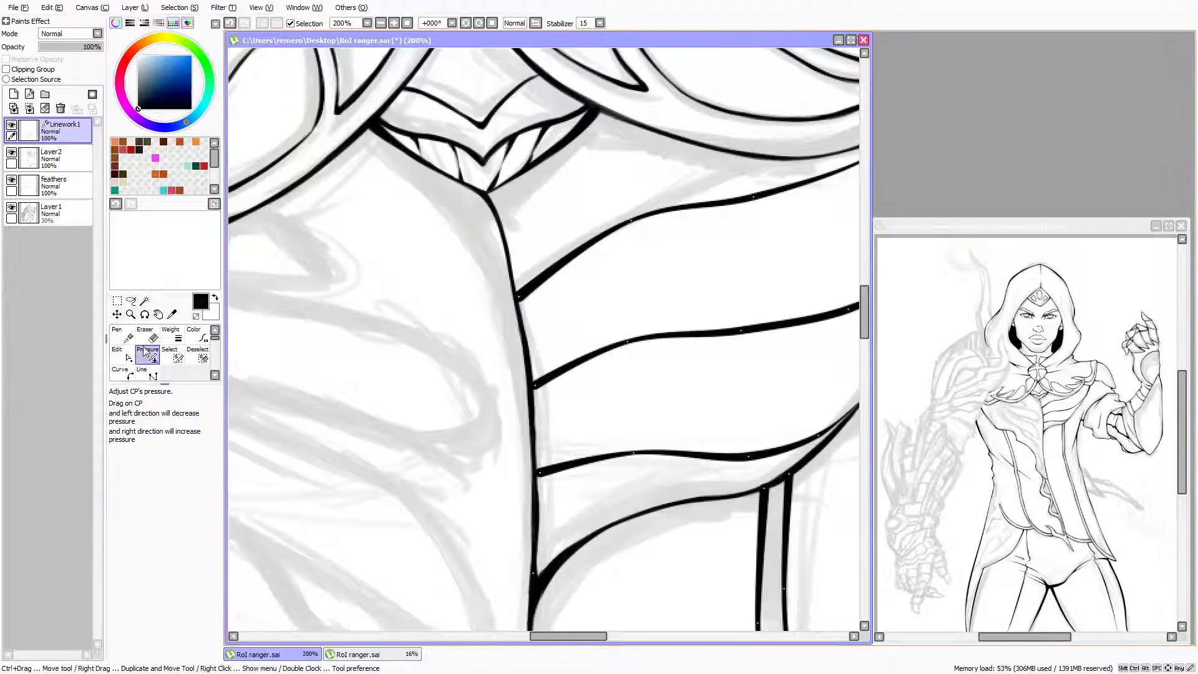
{"action": "left_click", "coordinate": [74, 160]}
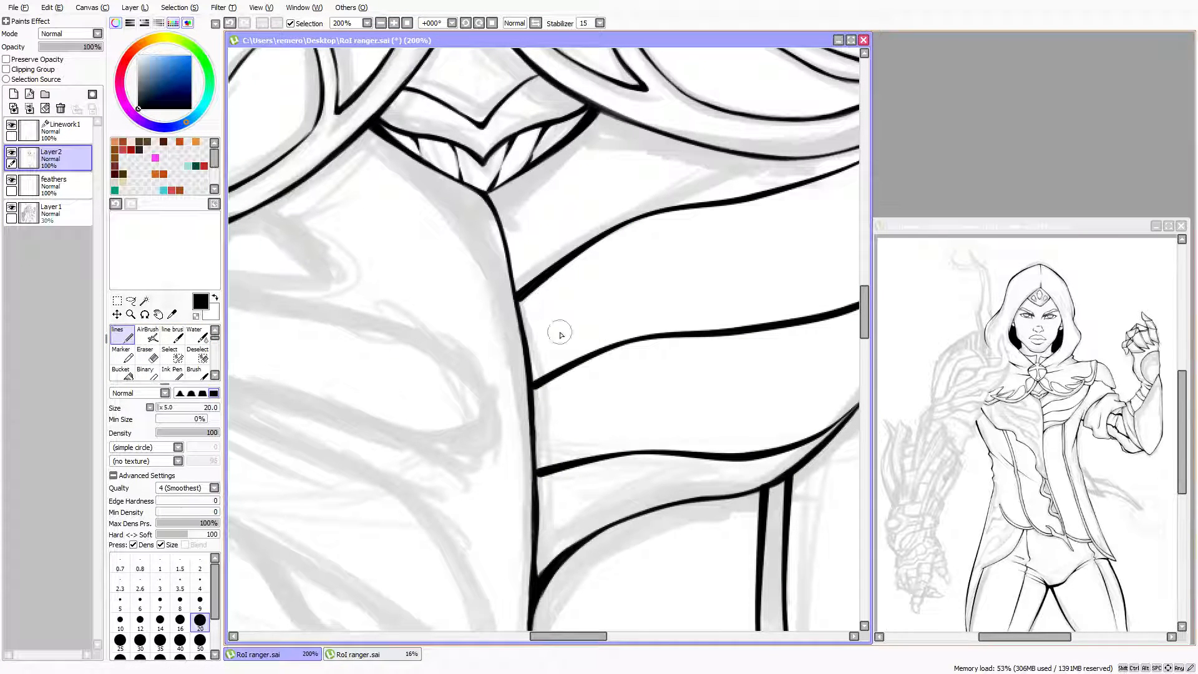
{"action": "scroll", "coordinate": [348, 401], "scroll_direction": "up", "scroll_amount": 1}
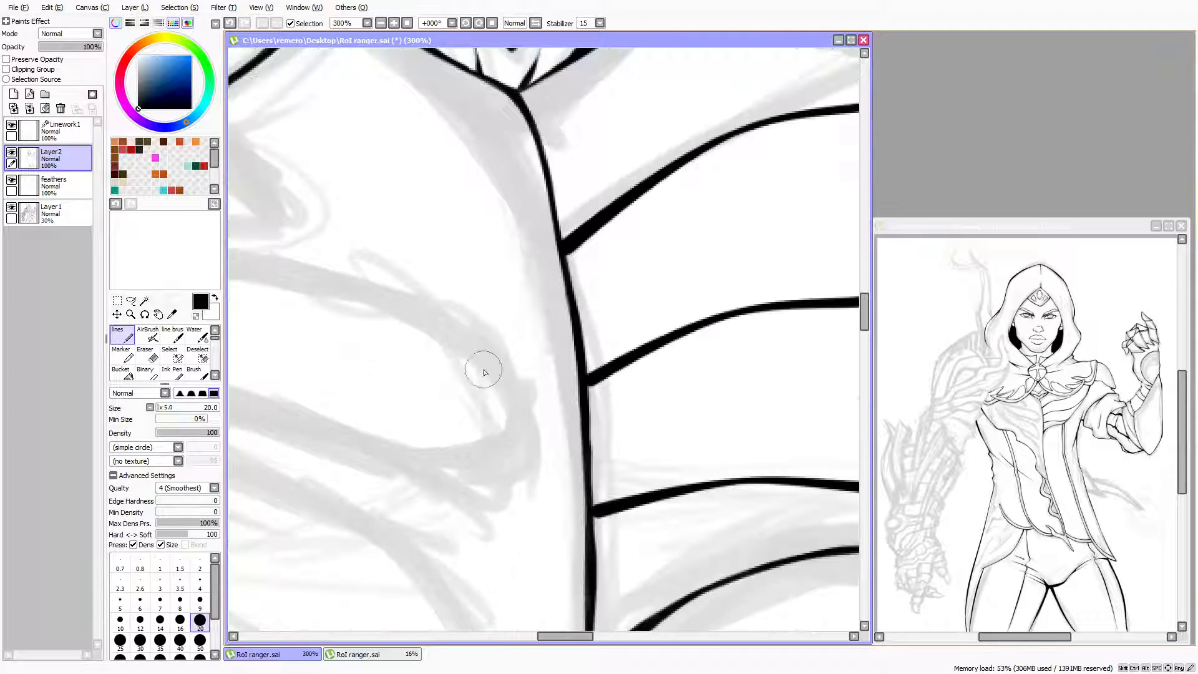
{"action": "key", "text": "Right"}
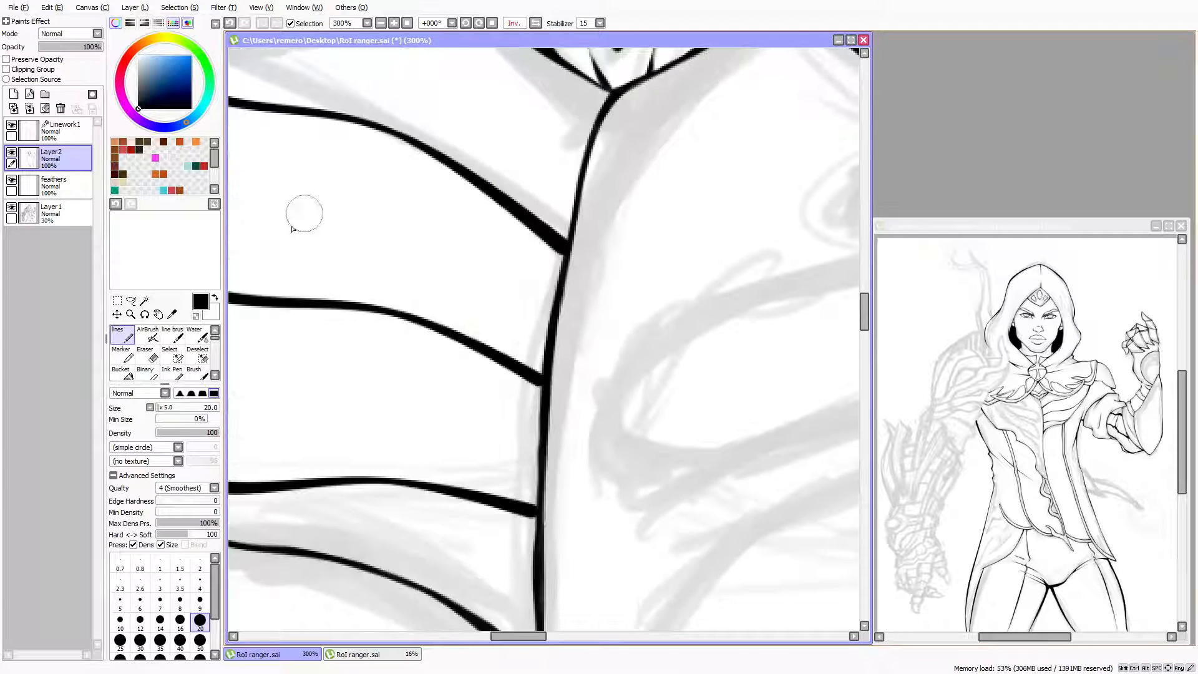
{"action": "key", "text": "h"}
{"action": "scroll", "coordinate": [581, 250], "scroll_direction": "down", "scroll_amount": 2}
{"action": "key", "text": "bracketleft"}
{"action": "key", "text": "bracketleft"}
{"action": "key", "text": "bracketleft"}
{"action": "key", "text": "bracketleft"}
{"action": "key", "text": "bracketleft"}
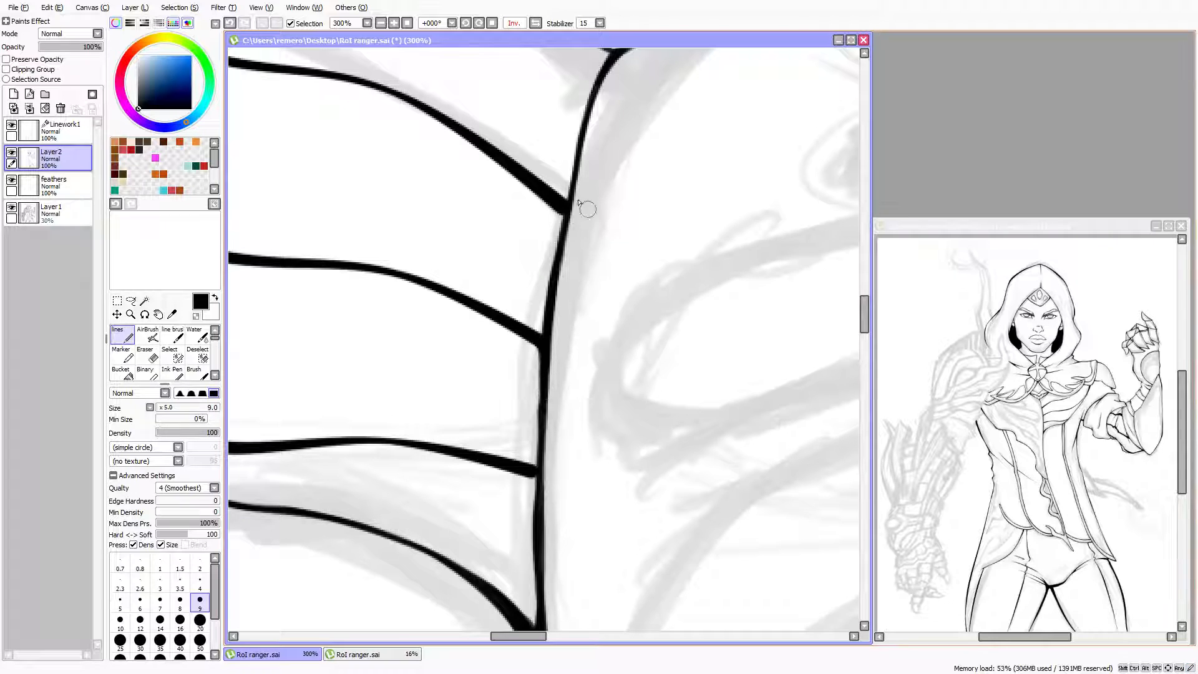
{"action": "left_click_drag", "start_coordinate": [559, 205], "coordinate": [561, 241]}
Fill in the corner where the third fold meets the vest's centre line
{"action": "key", "text": "Down"}
{"action": "key", "text": "Down"}
{"action": "key", "text": "Down"}
{"action": "key", "text": "Down"}
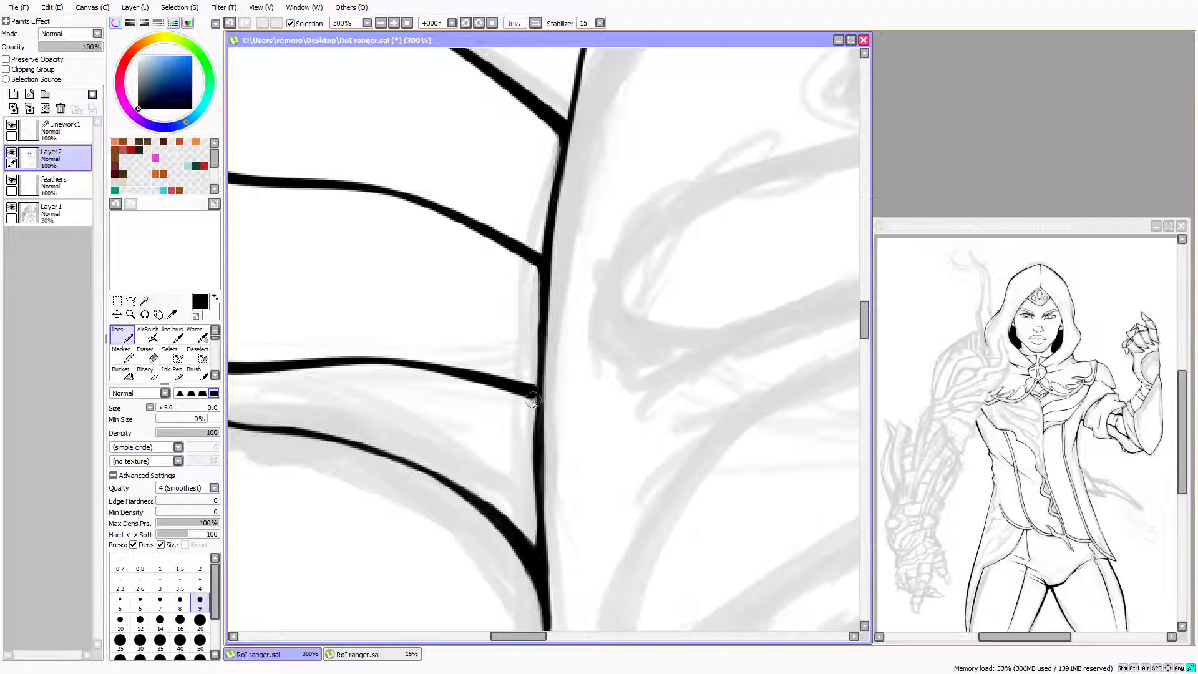
{"action": "mouse_move", "coordinate": [530, 393]}
{"action": "left_mouse_down"}
{"action": "mouse_move", "coordinate": [536, 420]}
{"action": "mouse_move", "coordinate": [533, 394]}
{"action": "mouse_move", "coordinate": [514, 382]}
{"action": "left_mouse_up"}
Touch up the joint between the top fold and the centre line with short black strokes
{"action": "key", "text": "Up"}
{"action": "key", "text": "Up"}
{"action": "key", "text": "Up"}
{"action": "key", "text": "Up"}
{"action": "key", "text": "Up"}
{"action": "key", "text": "Up"}
{"action": "key", "text": "Up"}
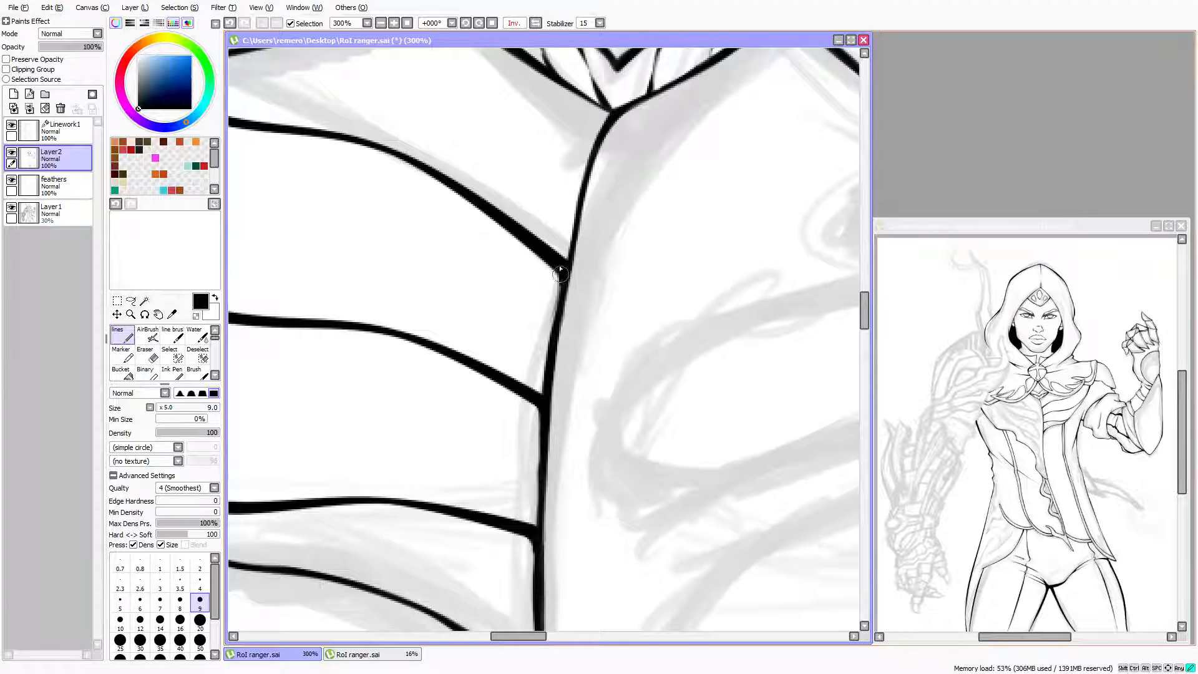
{"action": "left_click_drag", "start_coordinate": [564, 263], "coordinate": [558, 284]}
{"action": "left_click_drag", "start_coordinate": [562, 274], "coordinate": [503, 234]}
{"action": "scroll", "coordinate": [503, 234], "scroll_direction": "down", "scroll_amount": 6}
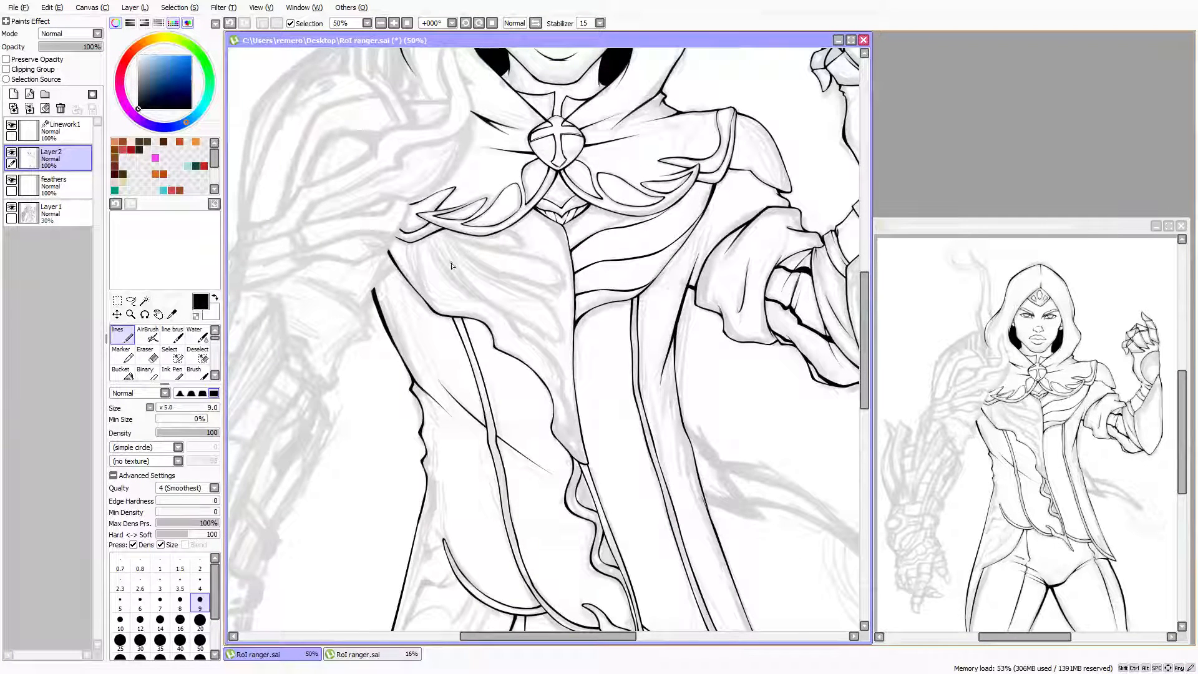
Thicken the narrow junction where the second fold's outer end meets the chest panel's outer edge
{"action": "scroll", "coordinate": [475, 224], "scroll_direction": "down", "scroll_amount": 2}
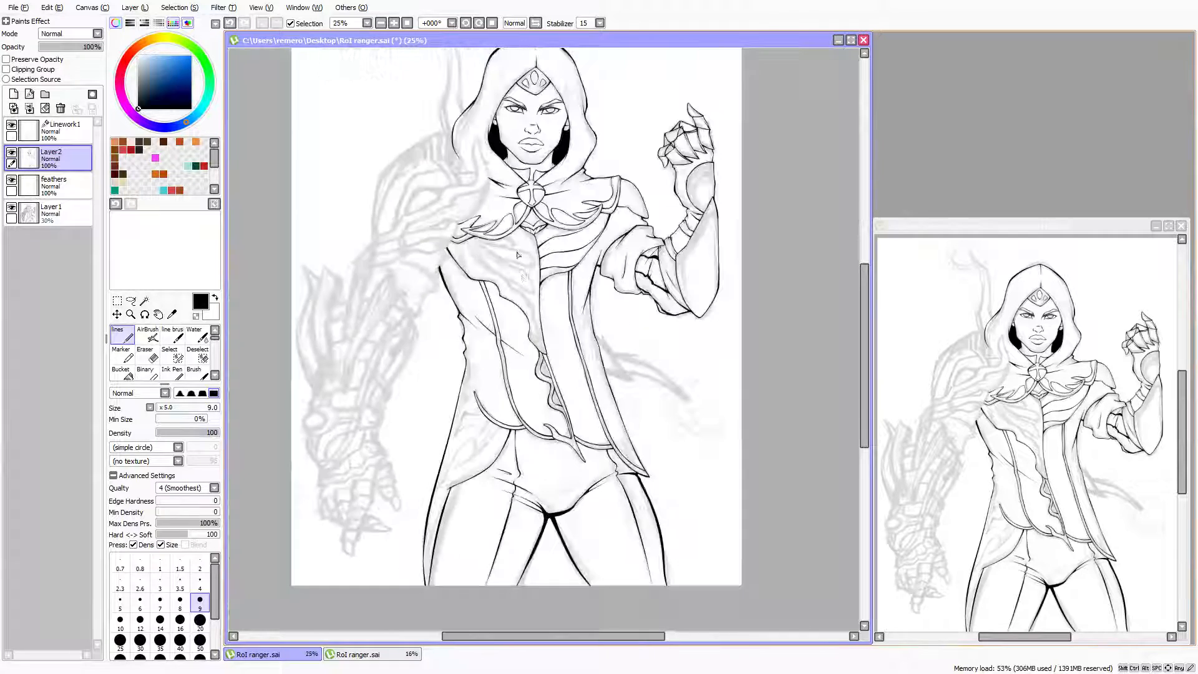
{"action": "scroll", "coordinate": [604, 238], "scroll_direction": "up", "scroll_amount": 2}
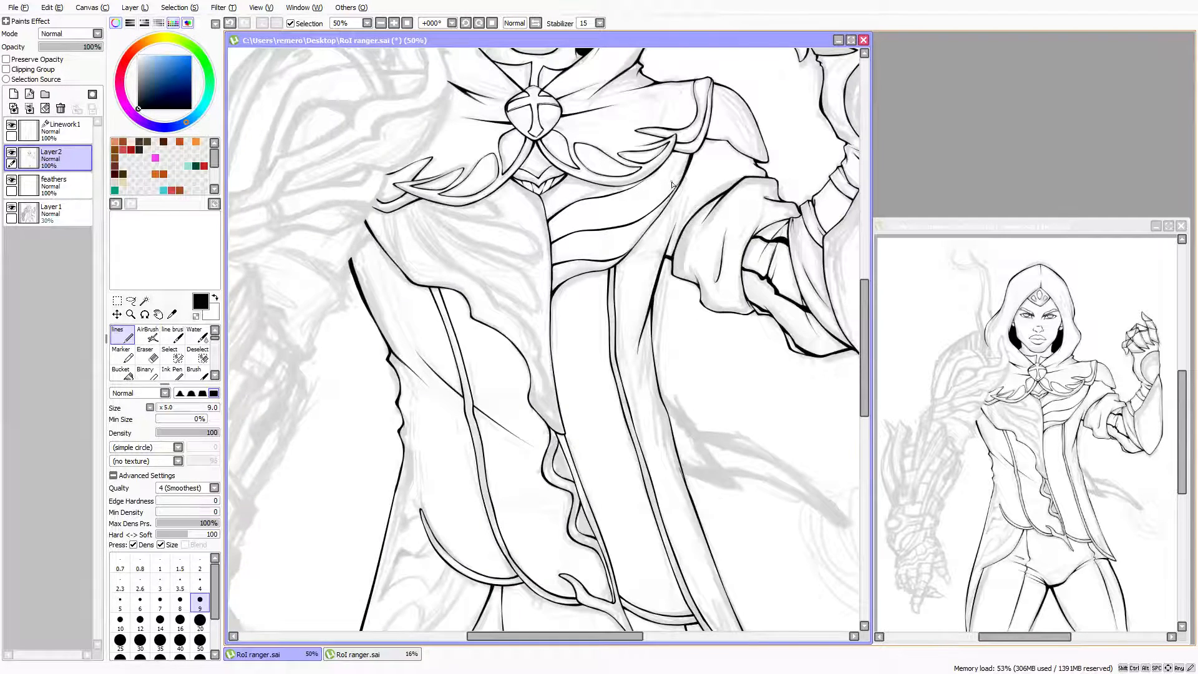
{"action": "scroll", "coordinate": [673, 185], "scroll_direction": "up", "scroll_amount": 6}
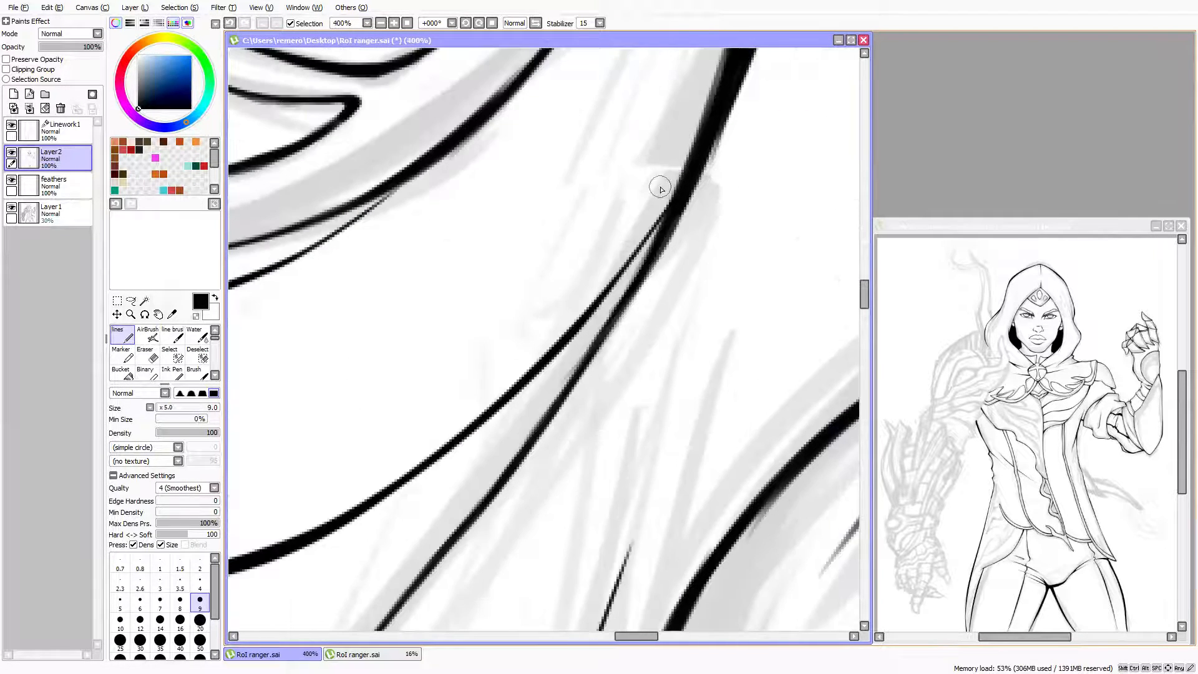
{"action": "key", "text": "Up"}
{"action": "key", "text": "Right"}
{"action": "key", "text": "Up"}
{"action": "key", "text": "Right"}
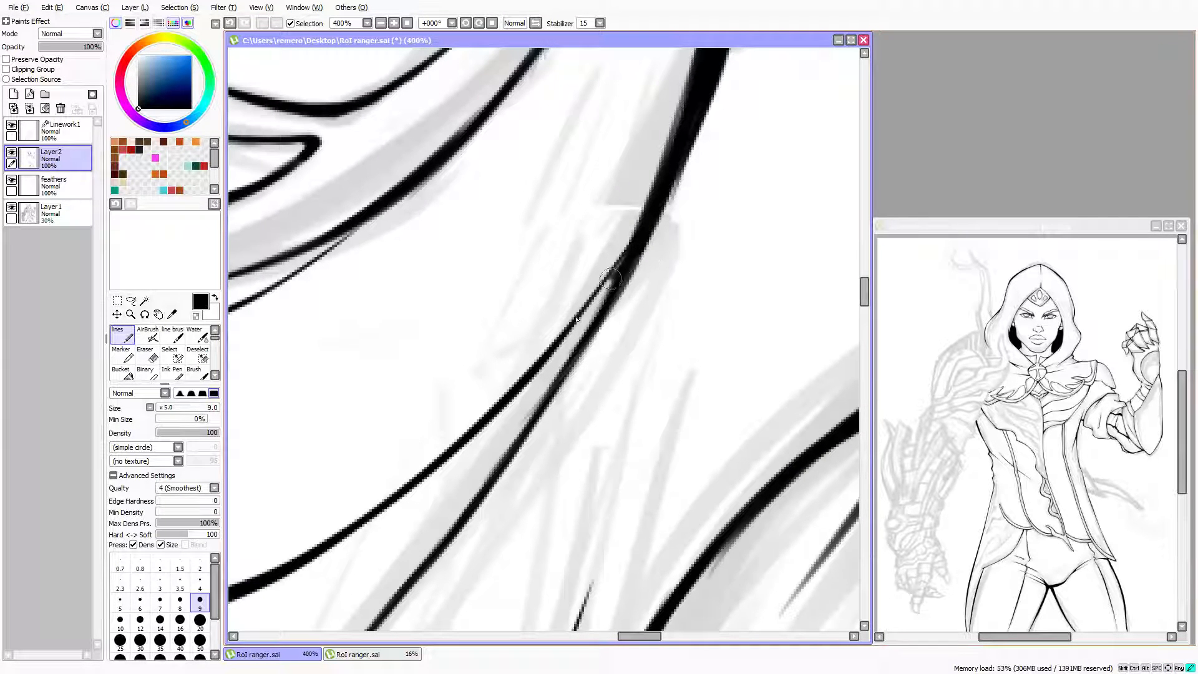
{"action": "left_click_drag", "start_coordinate": [587, 306], "coordinate": [624, 262]}
{"action": "left_click_drag", "start_coordinate": [581, 319], "coordinate": [623, 262]}
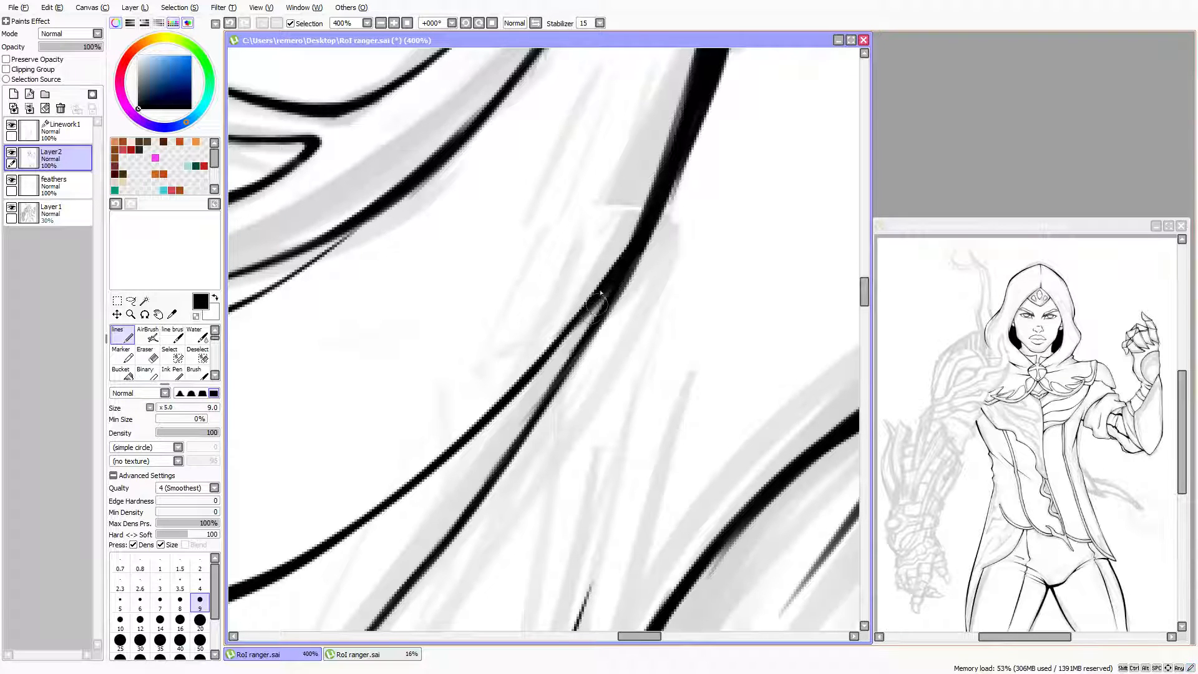
Trim the inner side of that thickened junction with the size 16 Eraser
{"action": "left_click", "coordinate": [148, 359]}
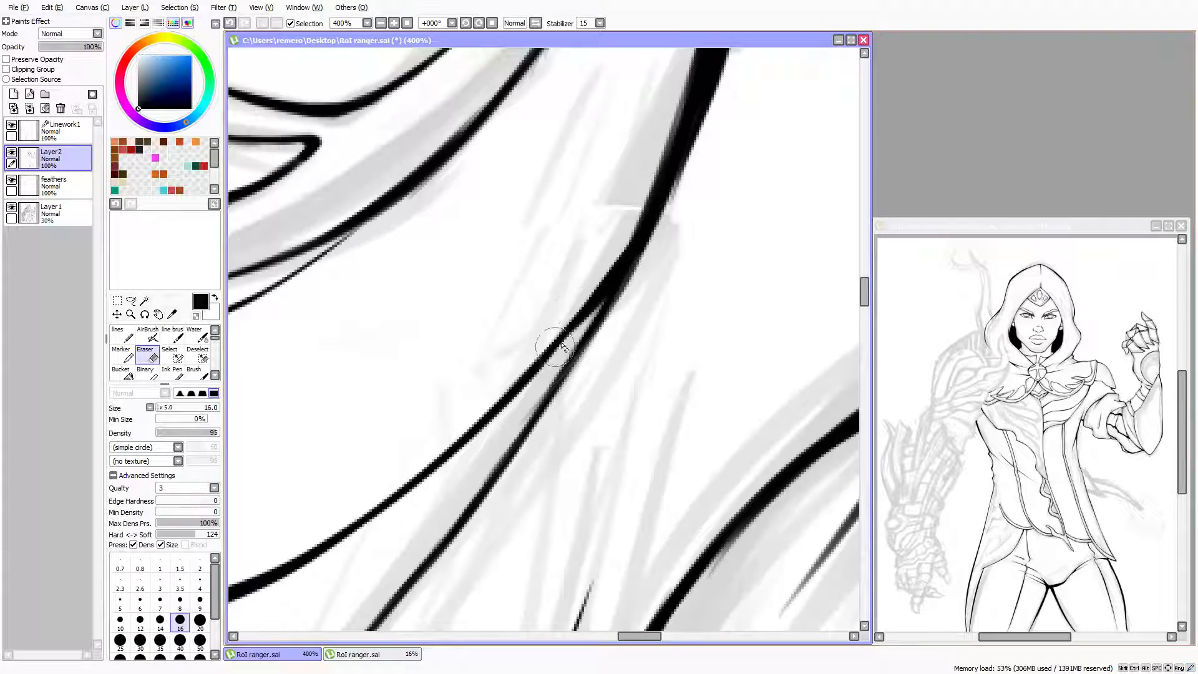
{"action": "scroll", "coordinate": [570, 319], "scroll_direction": "up", "scroll_amount": 1}
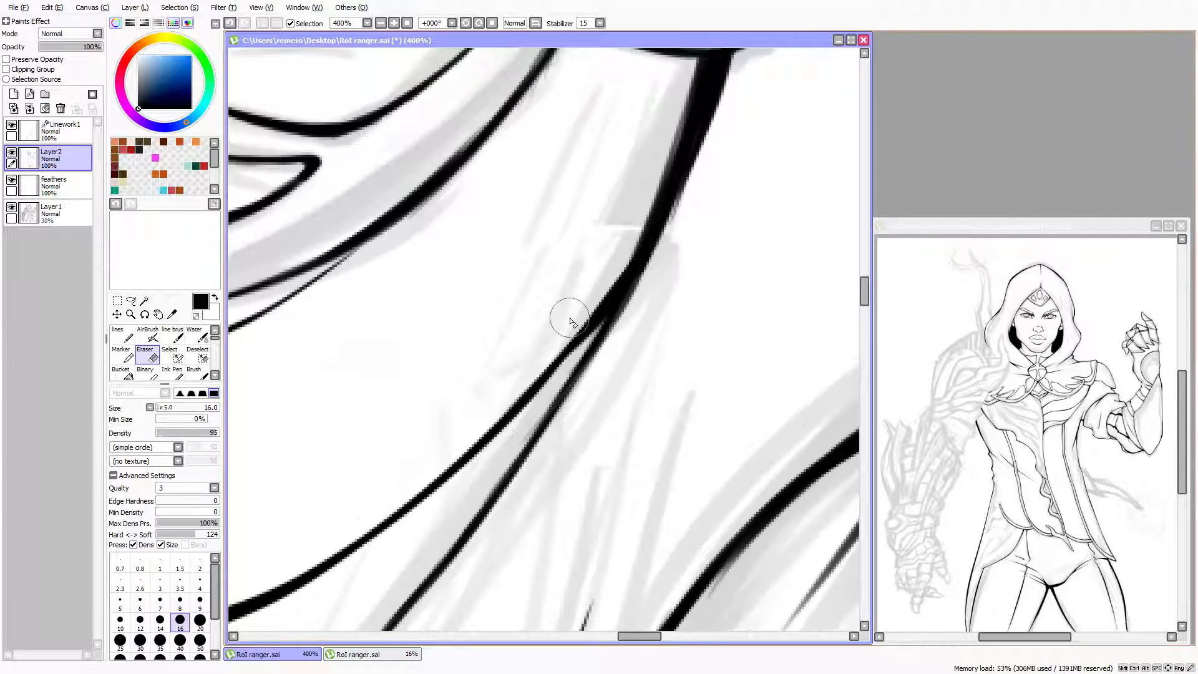
{"action": "scroll", "coordinate": [570, 321], "scroll_direction": "up", "scroll_amount": 1}
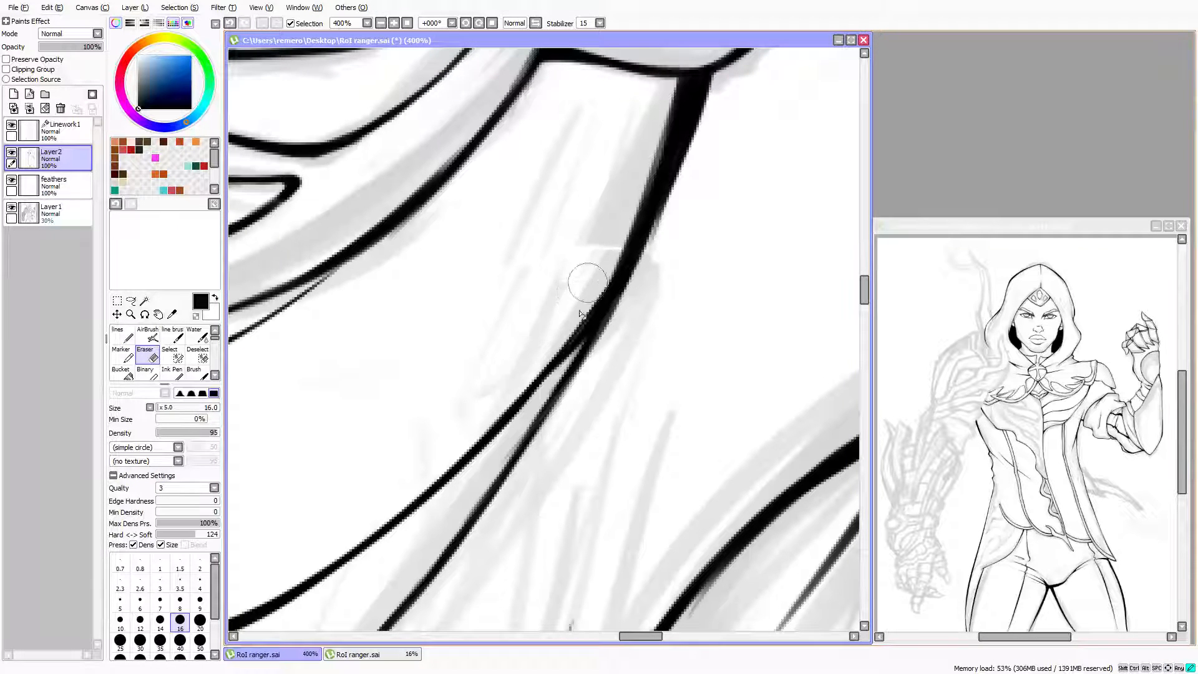
Fill in the chest panel's thick outer edge line just below the collar with the size 9 lines brush
{"action": "left_click", "coordinate": [128, 339]}
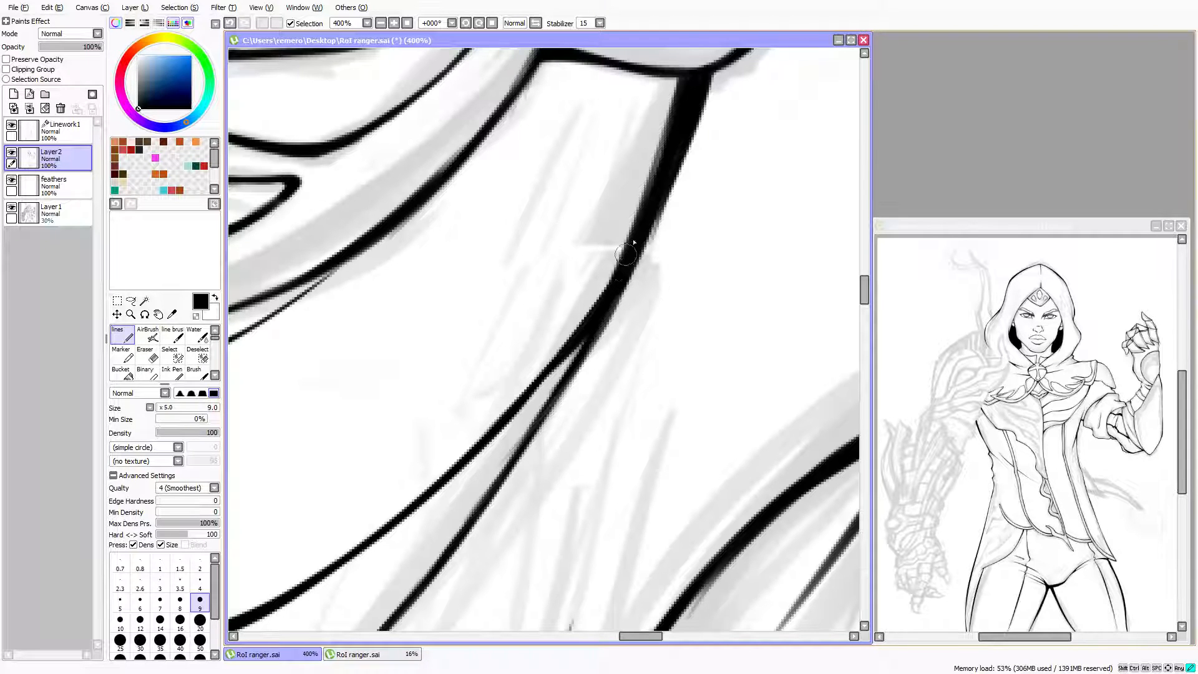
{"action": "scroll", "coordinate": [677, 200], "scroll_direction": "up", "scroll_amount": 3}
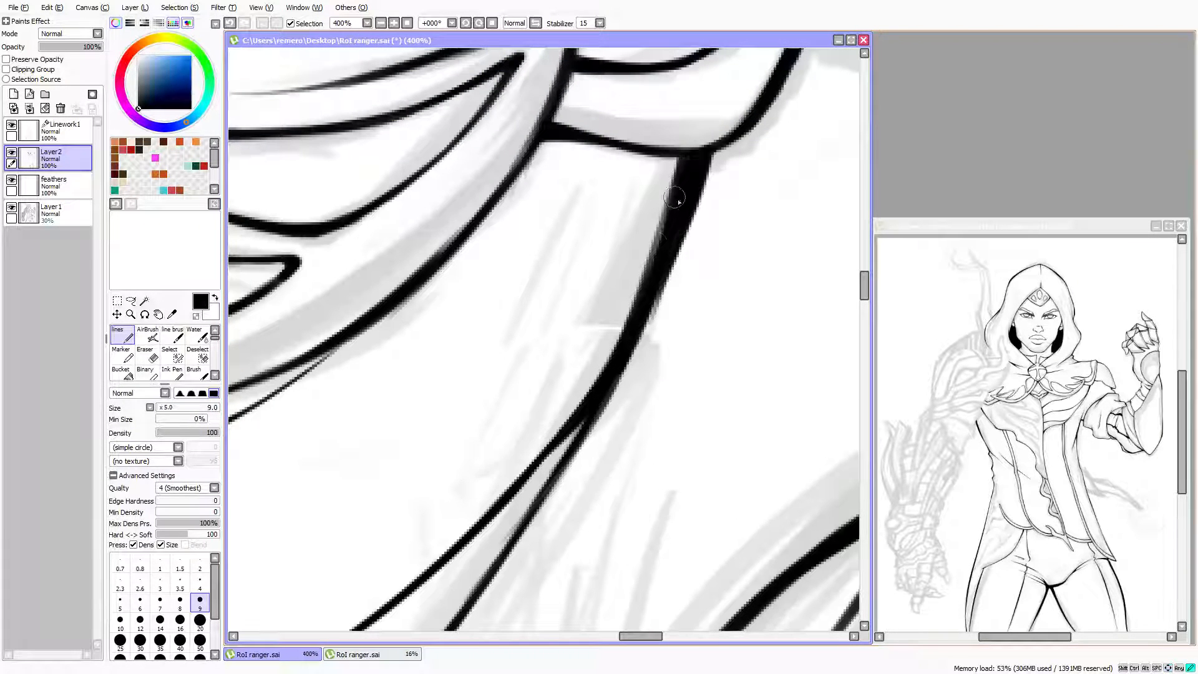
{"action": "left_click_drag", "start_coordinate": [676, 192], "coordinate": [645, 281]}
{"action": "mouse_move", "coordinate": [672, 220]}
{"action": "left_mouse_down"}
{"action": "mouse_move", "coordinate": [646, 282]}
{"action": "mouse_move", "coordinate": [691, 166]}
{"action": "left_mouse_up"}
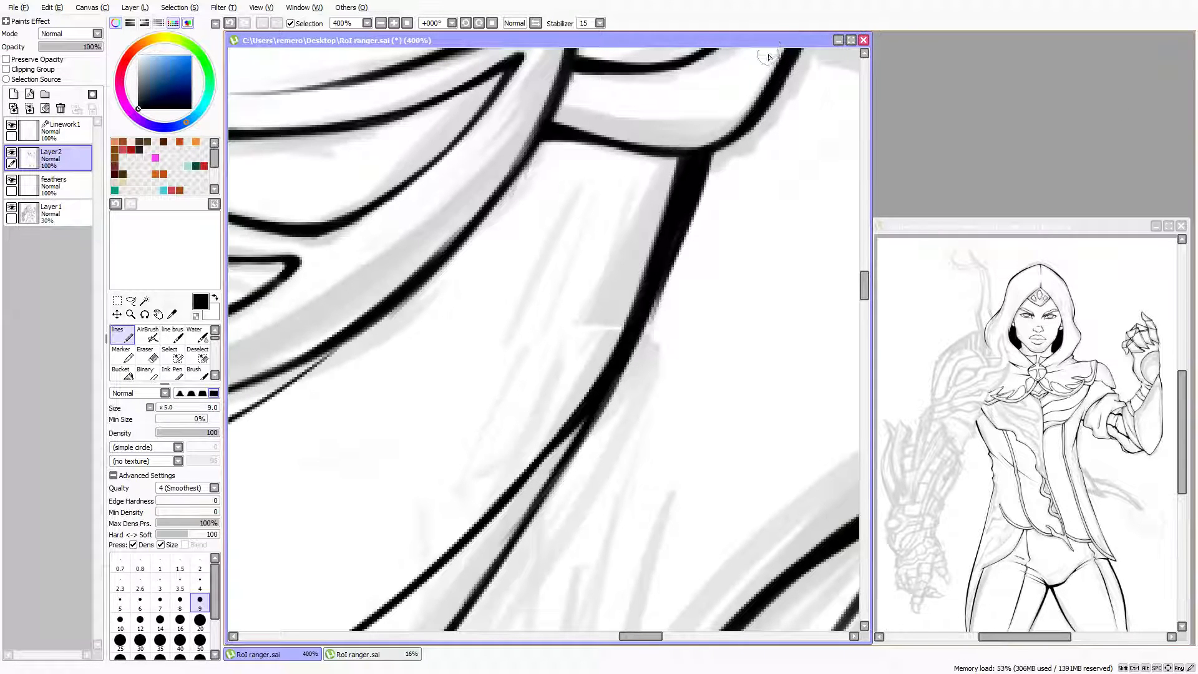
Save the drawing with the hood, torso and raised arm in view
{"action": "scroll", "coordinate": [692, 144], "scroll_direction": "down", "scroll_amount": 5}
{"action": "left_click_drag", "start_coordinate": [684, 156], "coordinate": [689, 238]}
{"action": "scroll", "coordinate": [689, 237], "scroll_direction": "down", "scroll_amount": 1}
{"action": "left_click_drag", "start_coordinate": [588, 228], "coordinate": [596, 274]}
{"action": "scroll", "coordinate": [596, 275], "scroll_direction": "down", "scroll_amount": 2}
{"action": "scroll", "coordinate": [596, 274], "scroll_direction": "up", "scroll_amount": 1}
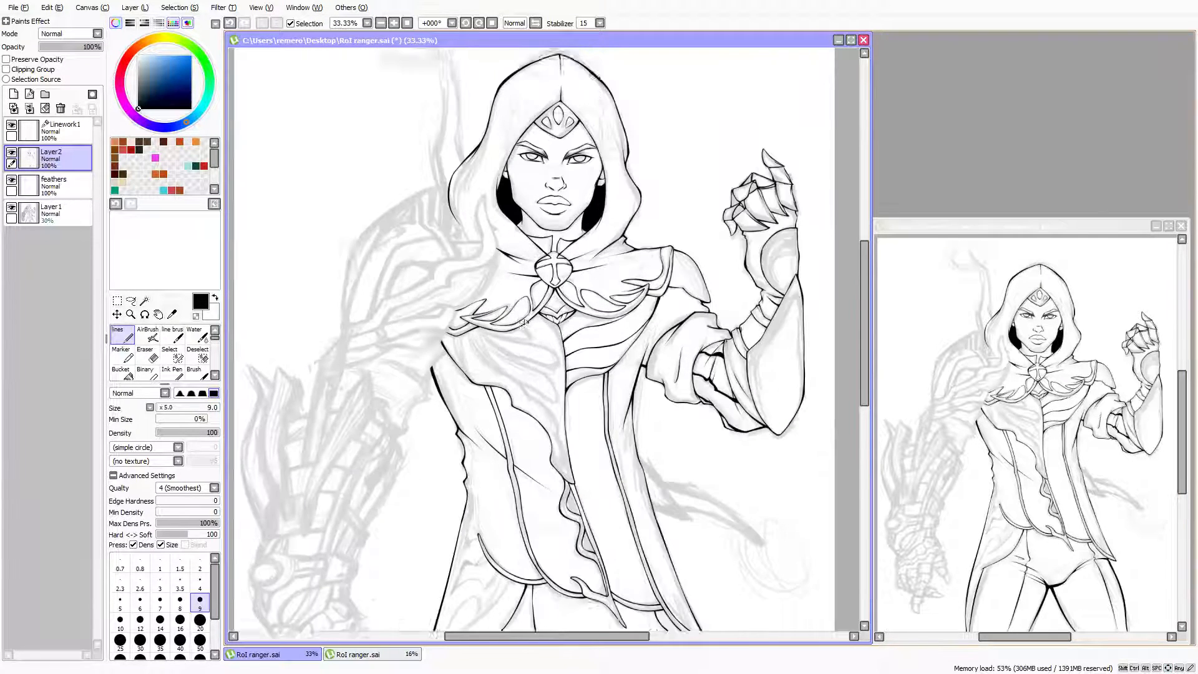
{"action": "left_click_drag", "start_coordinate": [245, 251], "coordinate": [245, 218]}
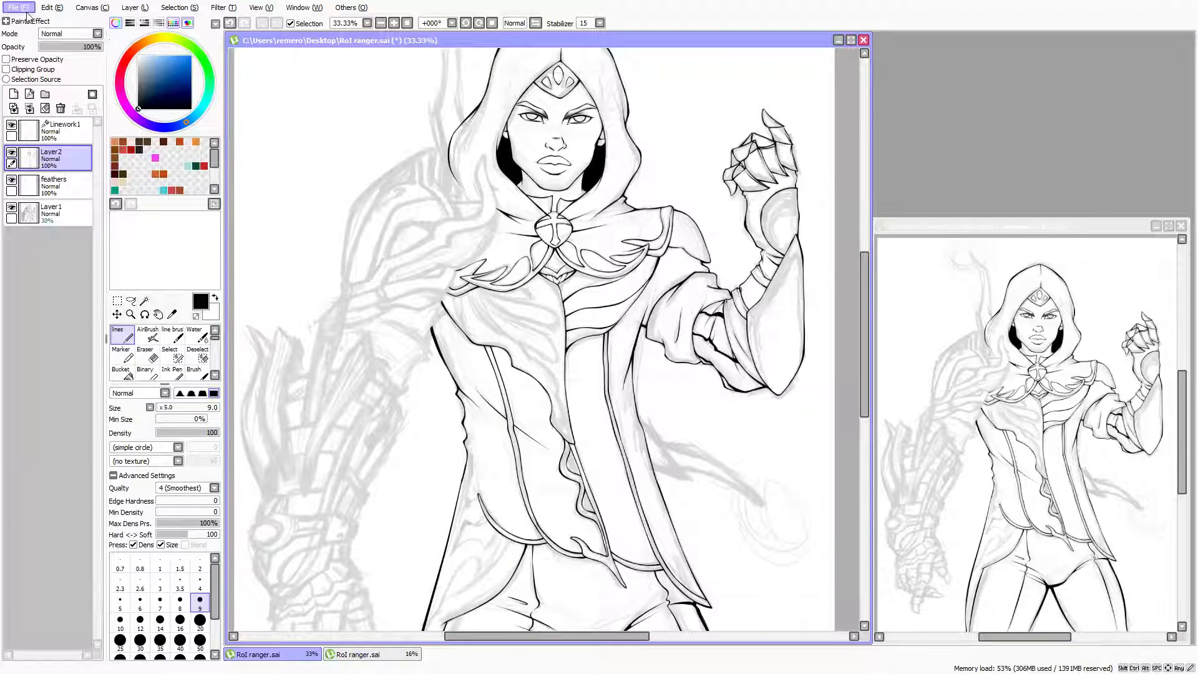
{"action": "key", "text": "ctrl+s"}
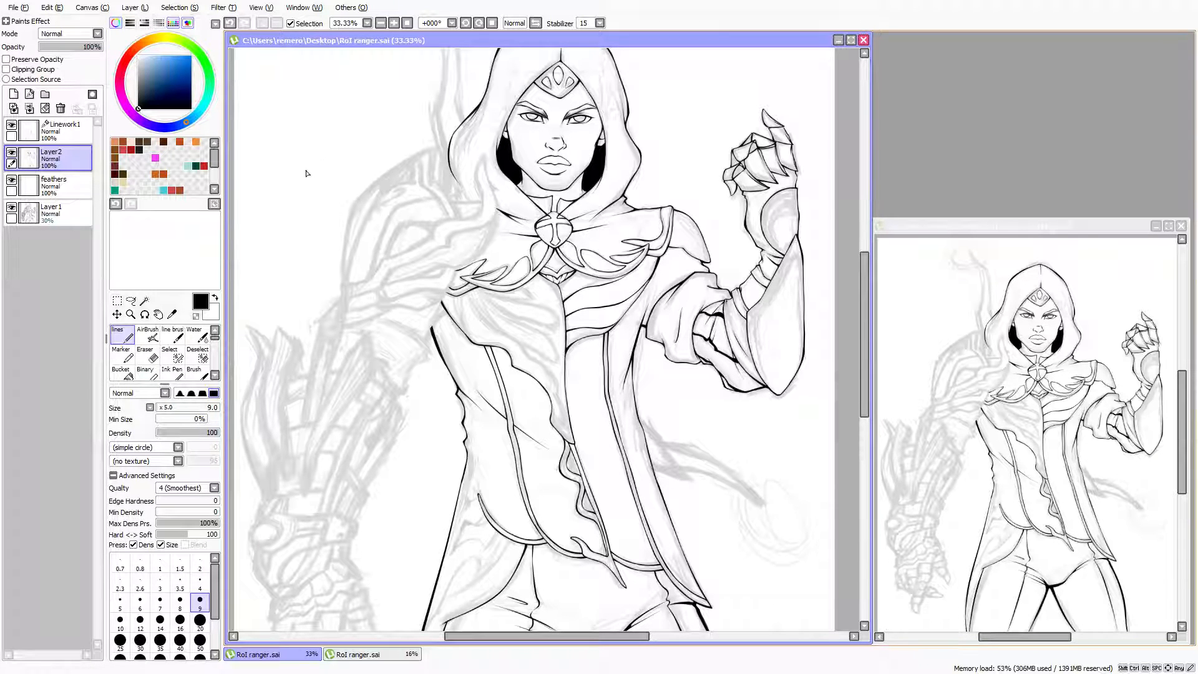
{"action": "scroll", "coordinate": [577, 323], "scroll_direction": "down", "scroll_amount": 1}
{"action": "scroll", "coordinate": [569, 332], "scroll_direction": "up", "scroll_amount": 1}
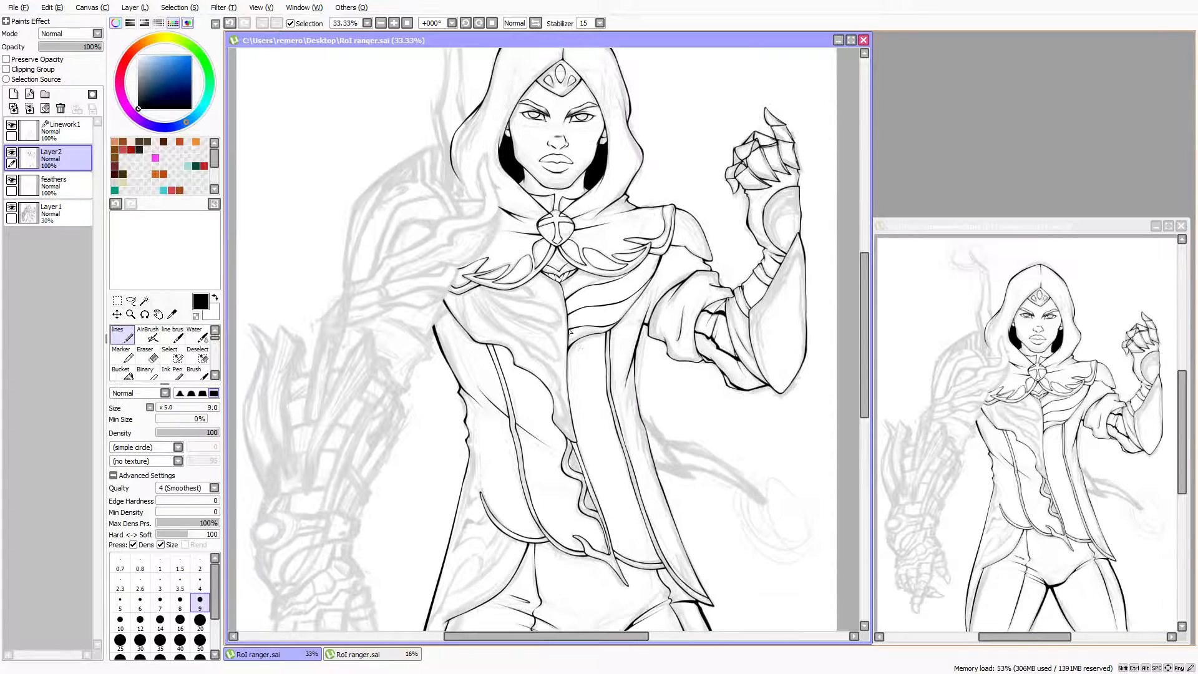
{"action": "scroll", "coordinate": [580, 351], "scroll_direction": "up", "scroll_amount": 2}
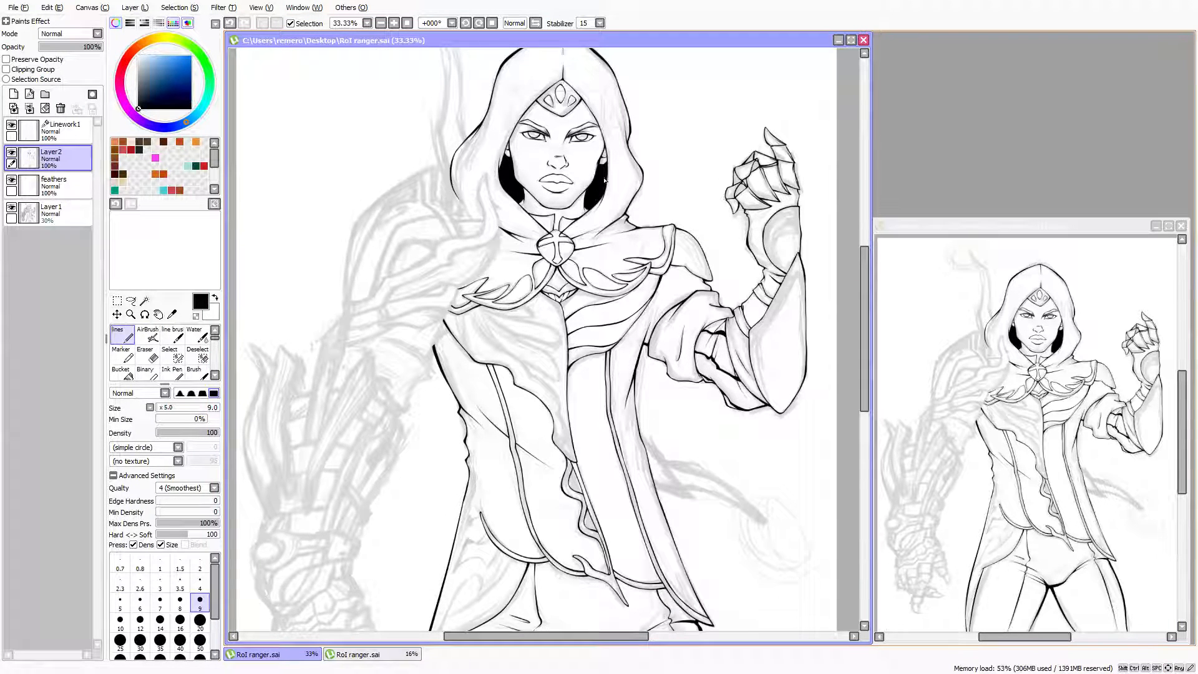
{"action": "scroll", "coordinate": [618, 142], "scroll_direction": "up", "scroll_amount": 3}
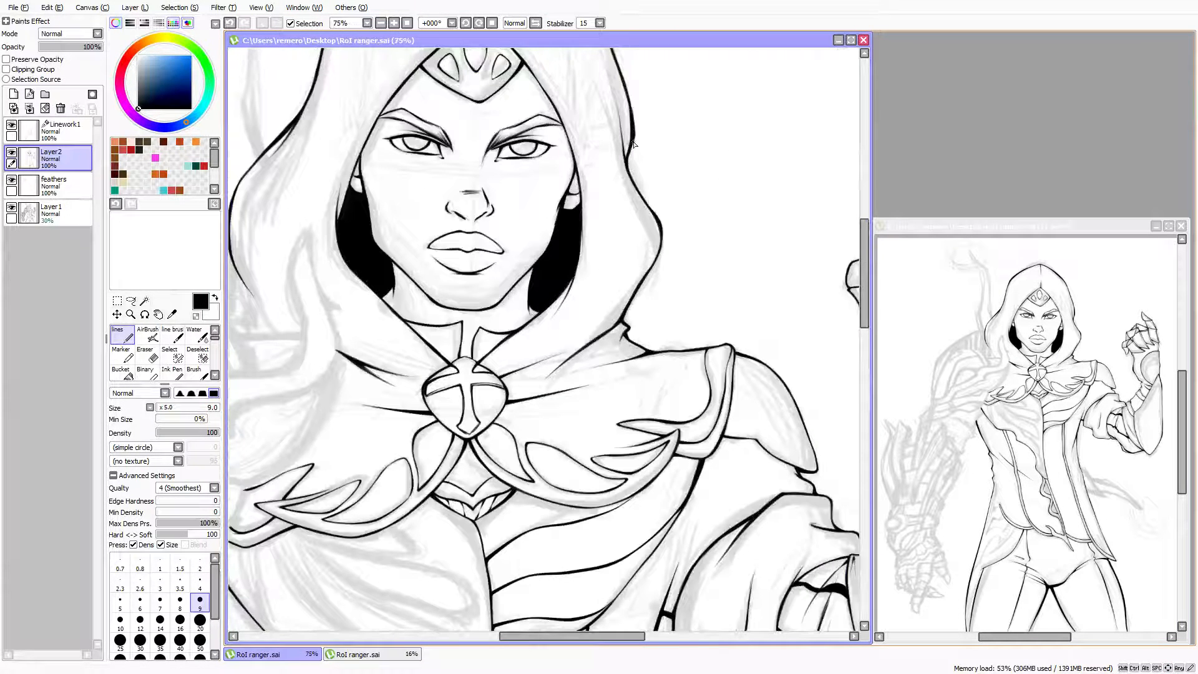
Thicken the face outline beside the ear, from the hood's inner edge down to the black hair, using the size 9 lines brush
{"action": "scroll", "coordinate": [481, 120], "scroll_direction": "up", "scroll_amount": 2}
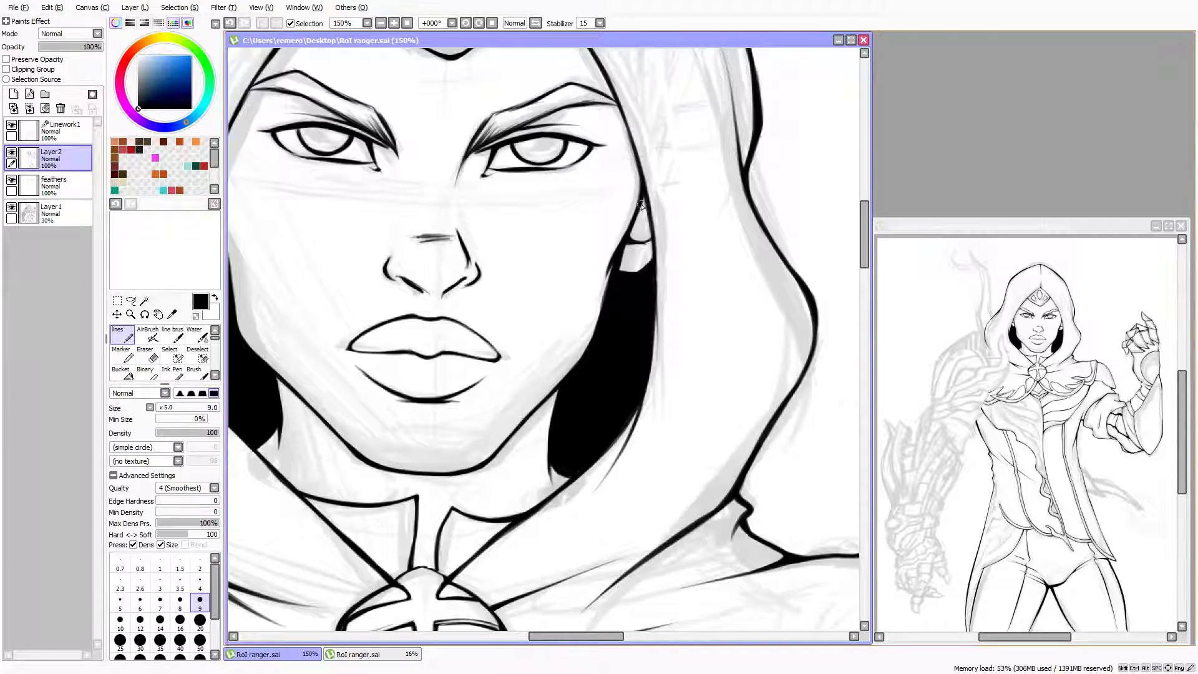
{"action": "scroll", "coordinate": [641, 204], "scroll_direction": "up", "scroll_amount": 2}
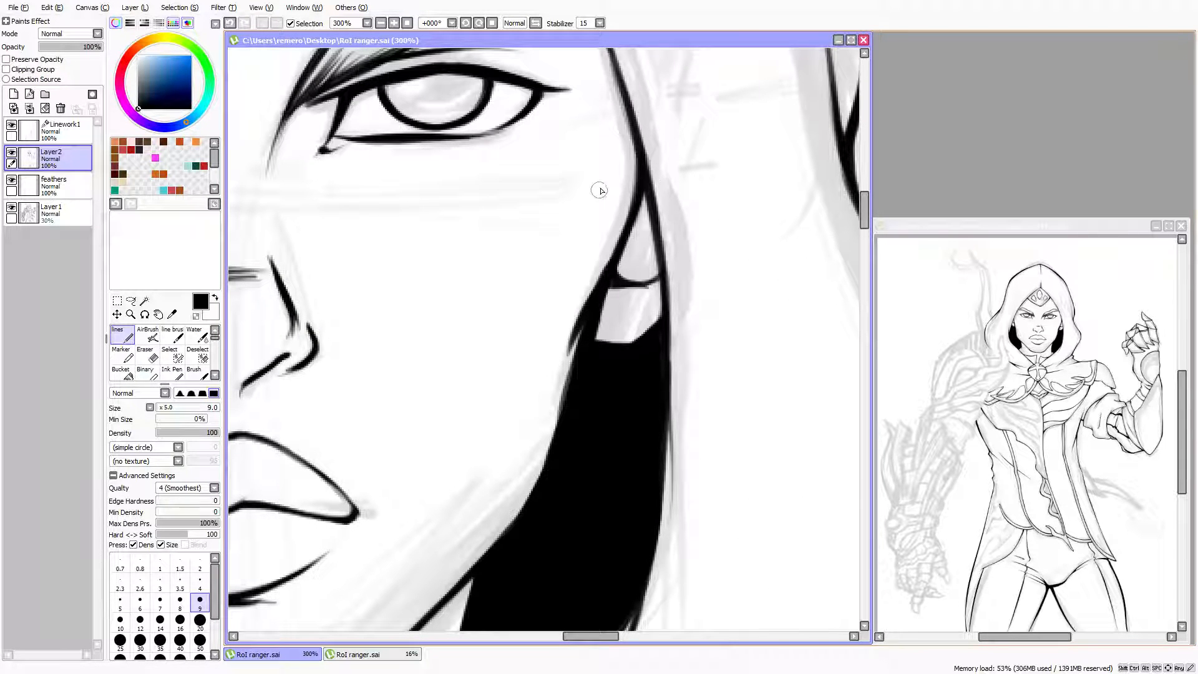
{"action": "left_click_drag", "start_coordinate": [639, 167], "coordinate": [595, 298]}
{"action": "left_click_drag", "start_coordinate": [626, 220], "coordinate": [587, 300]}
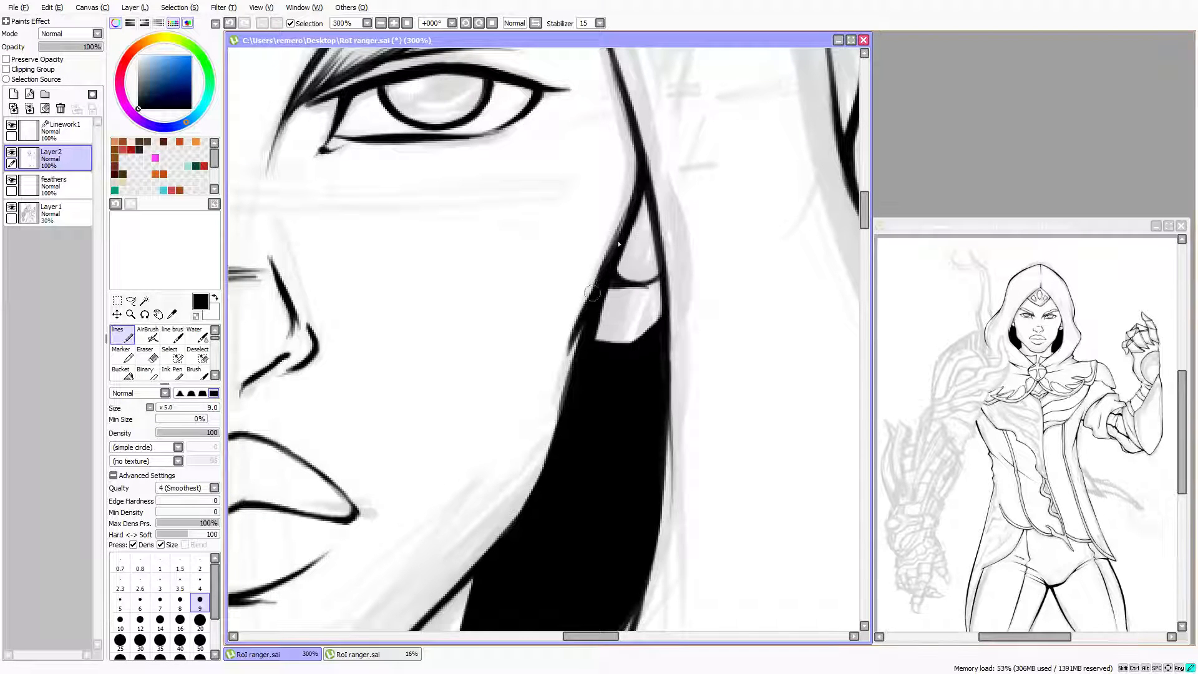
{"action": "left_click_drag", "start_coordinate": [637, 199], "coordinate": [596, 285]}
{"action": "left_click_drag", "start_coordinate": [622, 241], "coordinate": [565, 340]}
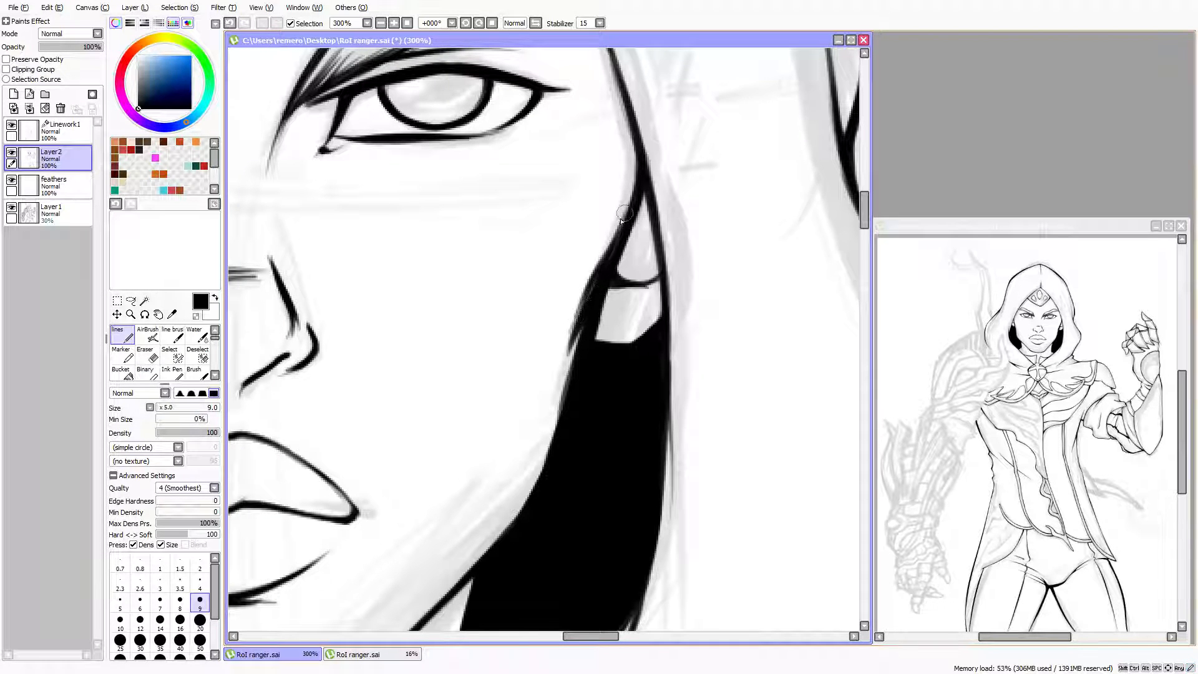
{"action": "mouse_move", "coordinate": [631, 195]}
{"action": "left_mouse_down"}
{"action": "mouse_move", "coordinate": [624, 234]}
{"action": "mouse_move", "coordinate": [631, 192]}
{"action": "mouse_move", "coordinate": [609, 249]}
{"action": "mouse_move", "coordinate": [637, 194]}
{"action": "mouse_move", "coordinate": [584, 299]}
{"action": "left_mouse_up"}
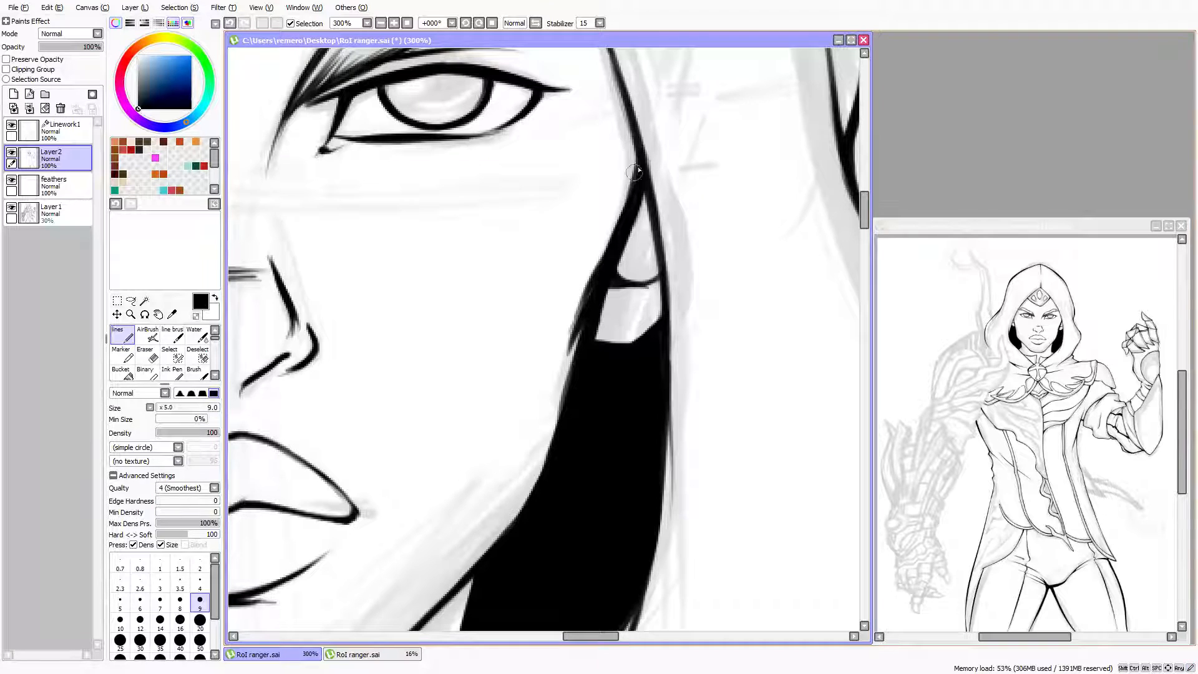
{"action": "left_click_drag", "start_coordinate": [629, 187], "coordinate": [608, 257]}
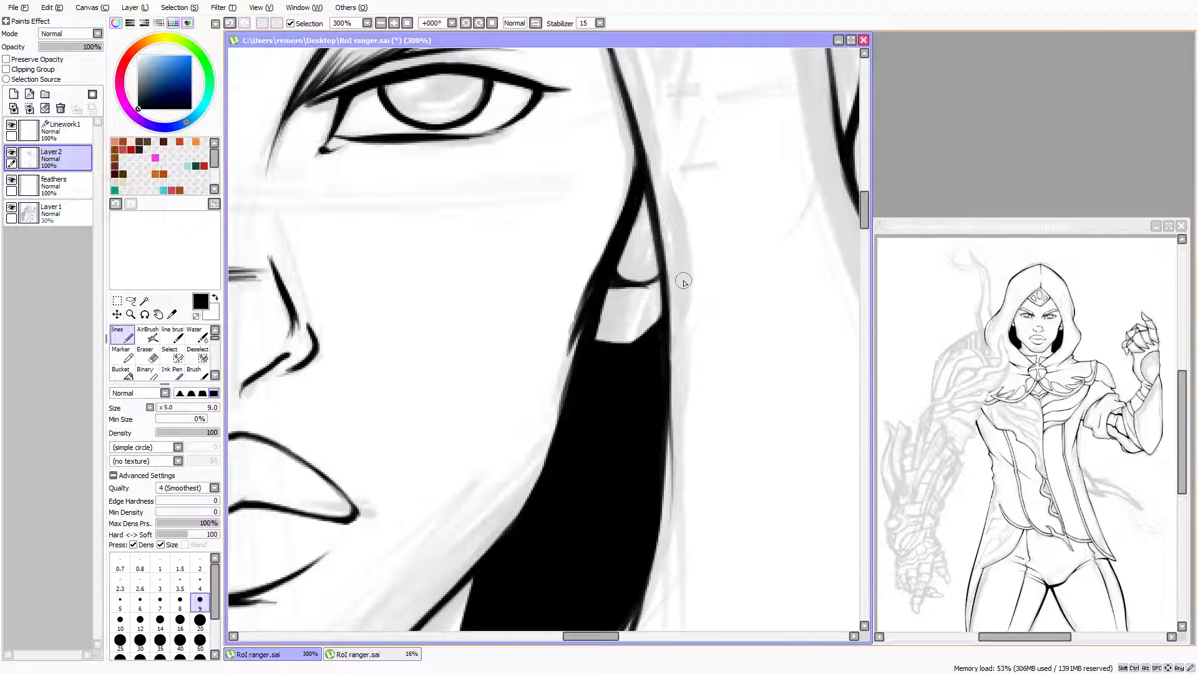
Examine the inked face and hood, and the torso and vest down to the hips, for areas still lacking line art
{"action": "scroll", "coordinate": [683, 282], "scroll_direction": "down", "scroll_amount": 6}
{"action": "scroll", "coordinate": [690, 292], "scroll_direction": "up", "scroll_amount": 3}
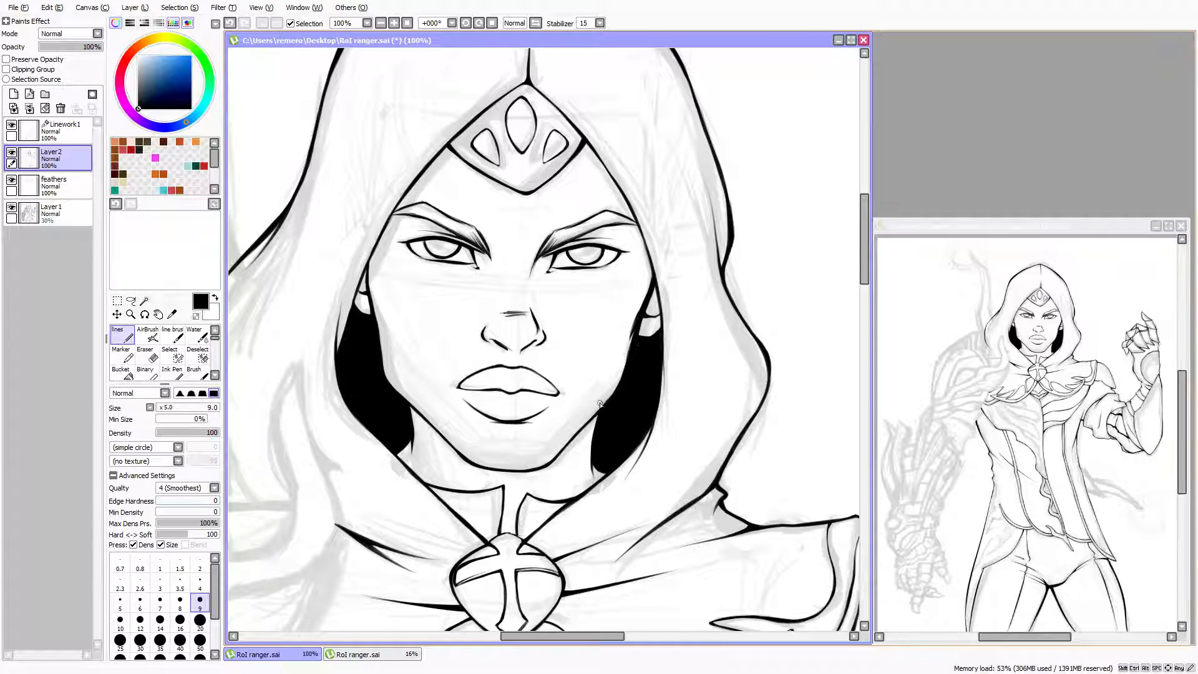
{"action": "scroll", "coordinate": [459, 472], "scroll_direction": "down", "scroll_amount": 2}
{"action": "scroll", "coordinate": [460, 473], "scroll_direction": "up", "scroll_amount": 2}
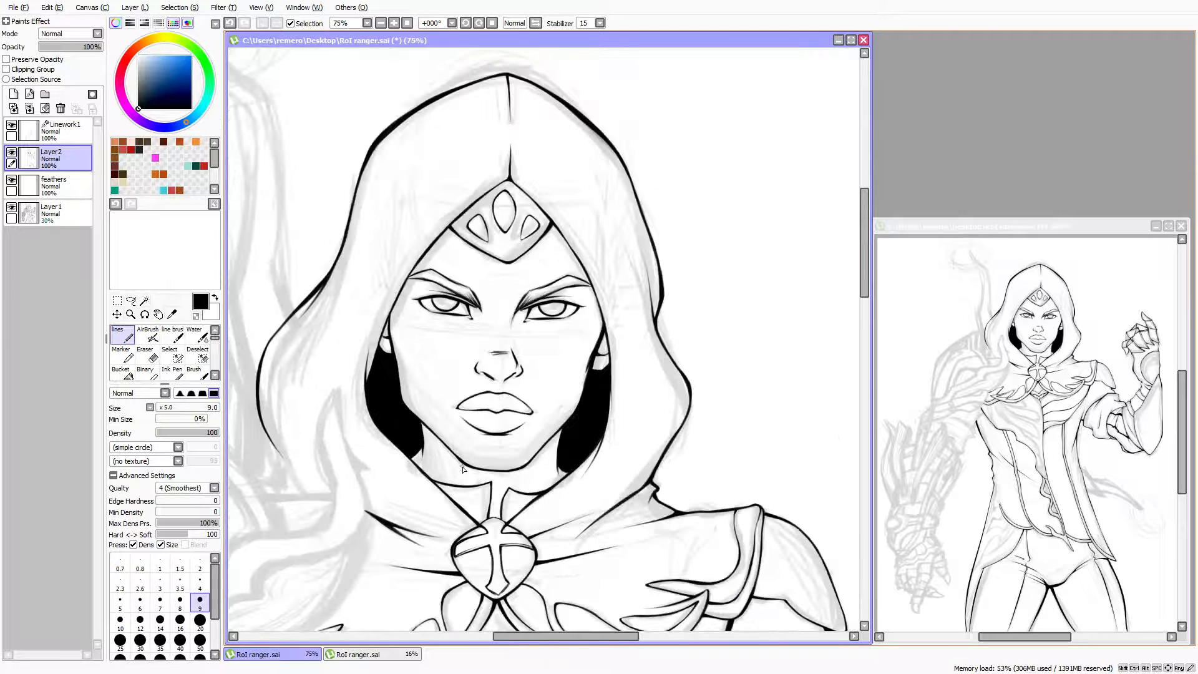
{"action": "left_click_drag", "start_coordinate": [462, 473], "coordinate": [507, 372]}
{"action": "scroll", "coordinate": [507, 373], "scroll_direction": "down", "scroll_amount": 3}
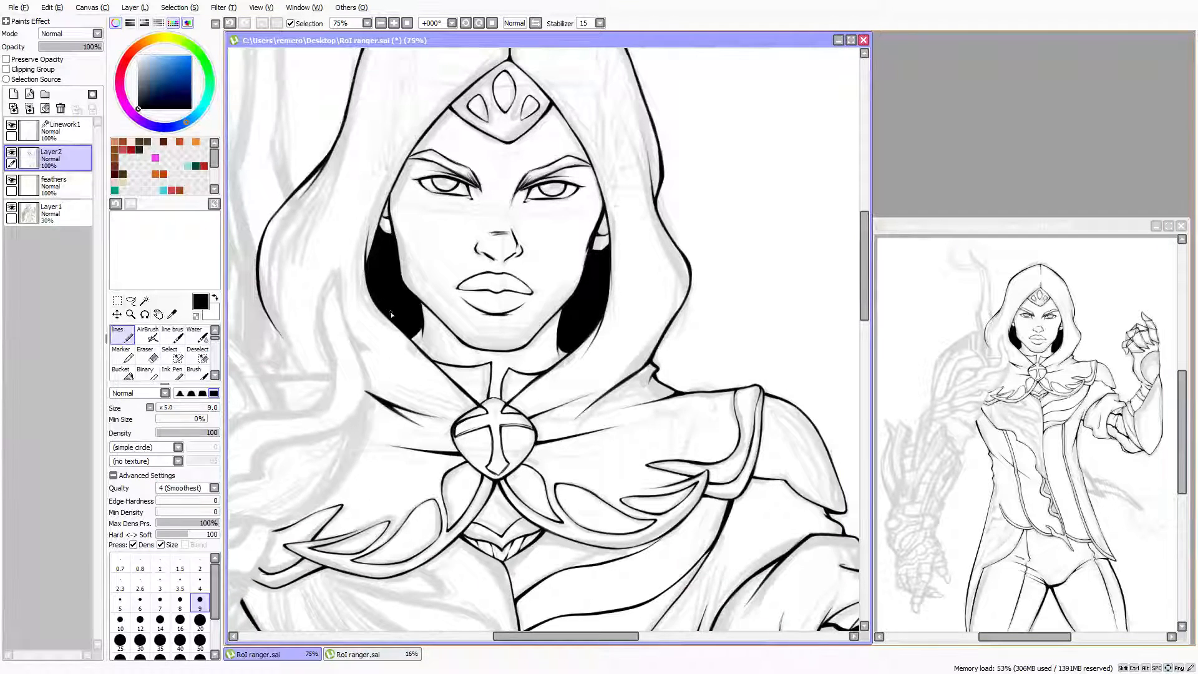
{"action": "key", "text": "Down"}
{"action": "key", "text": "Down"}
{"action": "key", "text": "Down"}
{"action": "key", "text": "Down"}
{"action": "key", "text": "Down"}
{"action": "key", "text": "Down"}
{"action": "key", "text": "Down"}
{"action": "key", "text": "Down"}
{"action": "key", "text": "Down"}
{"action": "key", "text": "Down"}
{"action": "key", "text": "Down"}
{"action": "key", "text": "Down"}
{"action": "key", "text": "Left"}
{"action": "key", "text": "Left"}
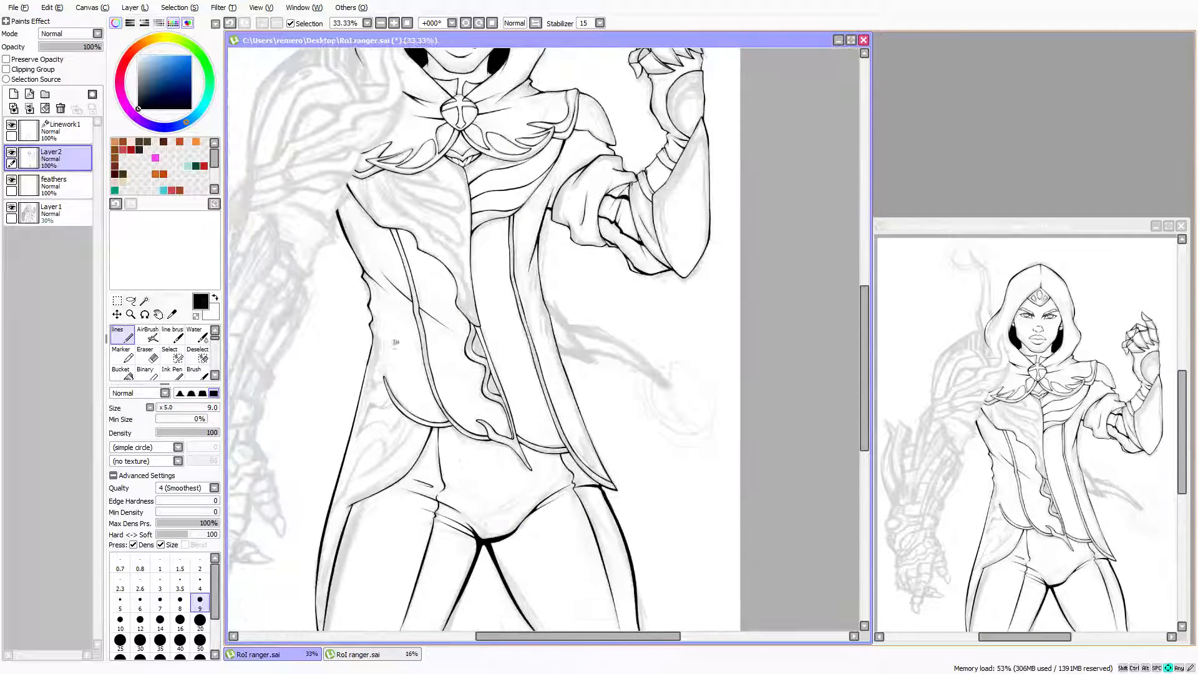
{"action": "key", "text": "Down"}
{"action": "key", "text": "Down"}
{"action": "key", "text": "Left"}
{"action": "key", "text": "Left"}
{"action": "key", "text": "Down"}
{"action": "key", "text": "Up"}
{"action": "key", "text": "Up"}
{"action": "key", "text": "Up"}
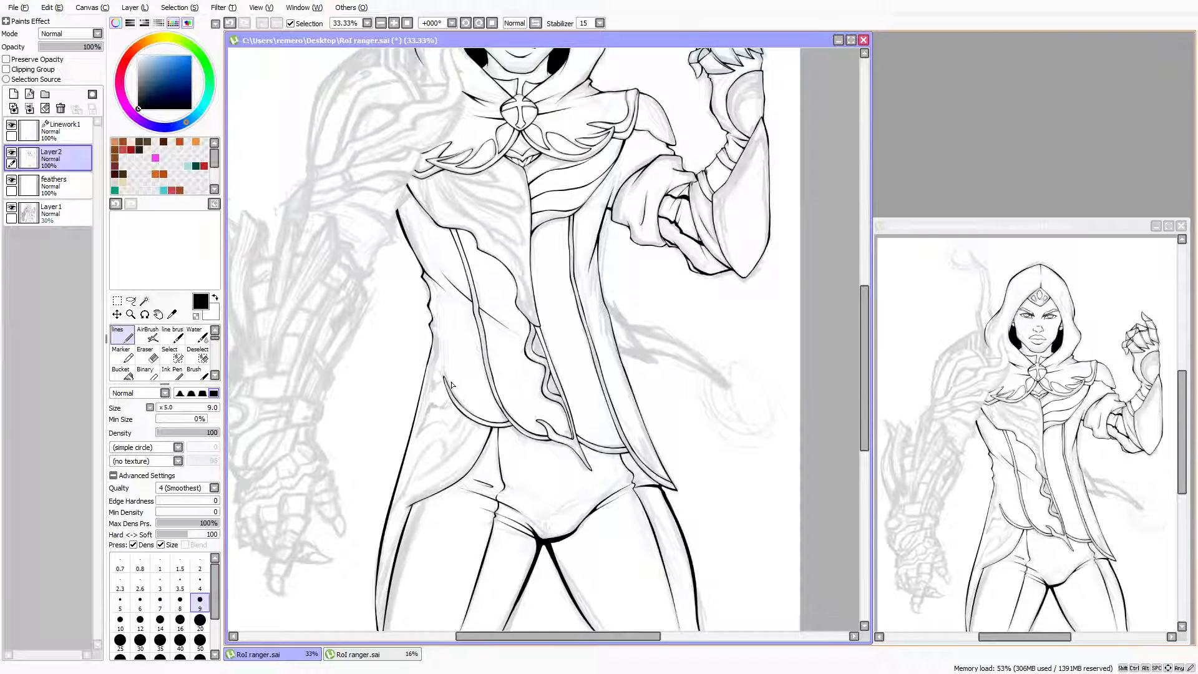
Ink a tapered fold from the curved trim and an arched fold beside it on the vest's side tail with the size 12 lines brush
{"action": "scroll", "coordinate": [470, 449], "scroll_direction": "up", "scroll_amount": 3}
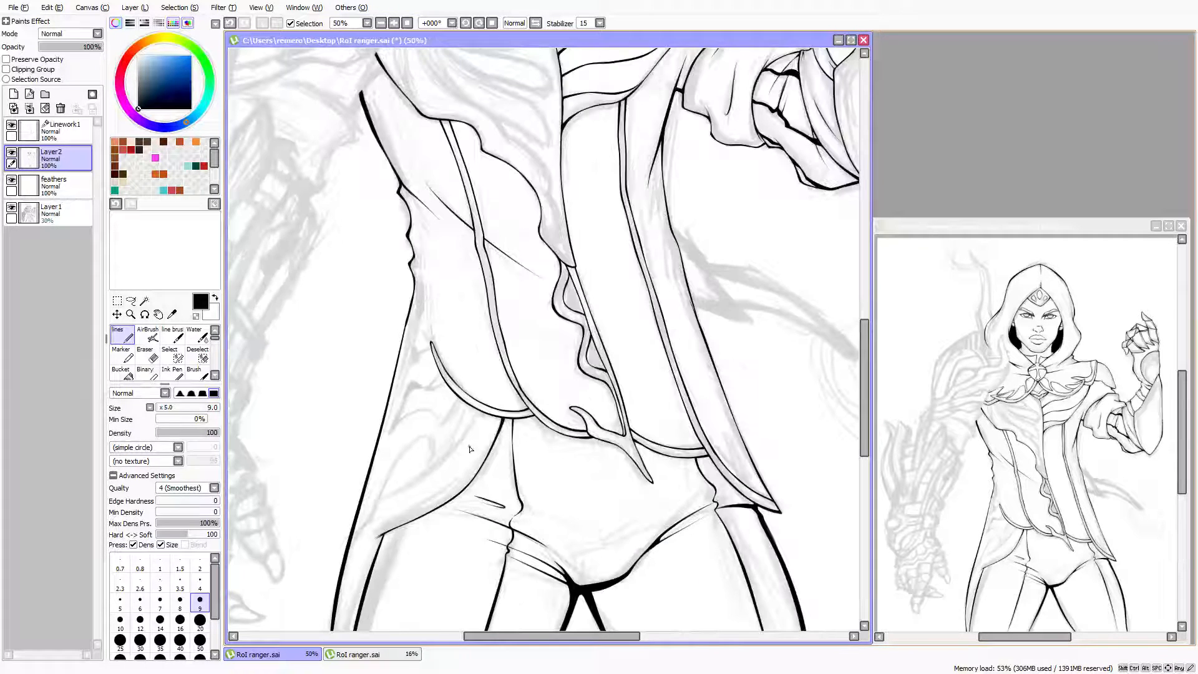
{"action": "key", "text": "Down"}
{"action": "key", "text": "Down"}
{"action": "key", "text": "Down"}
{"action": "key", "text": "Down"}
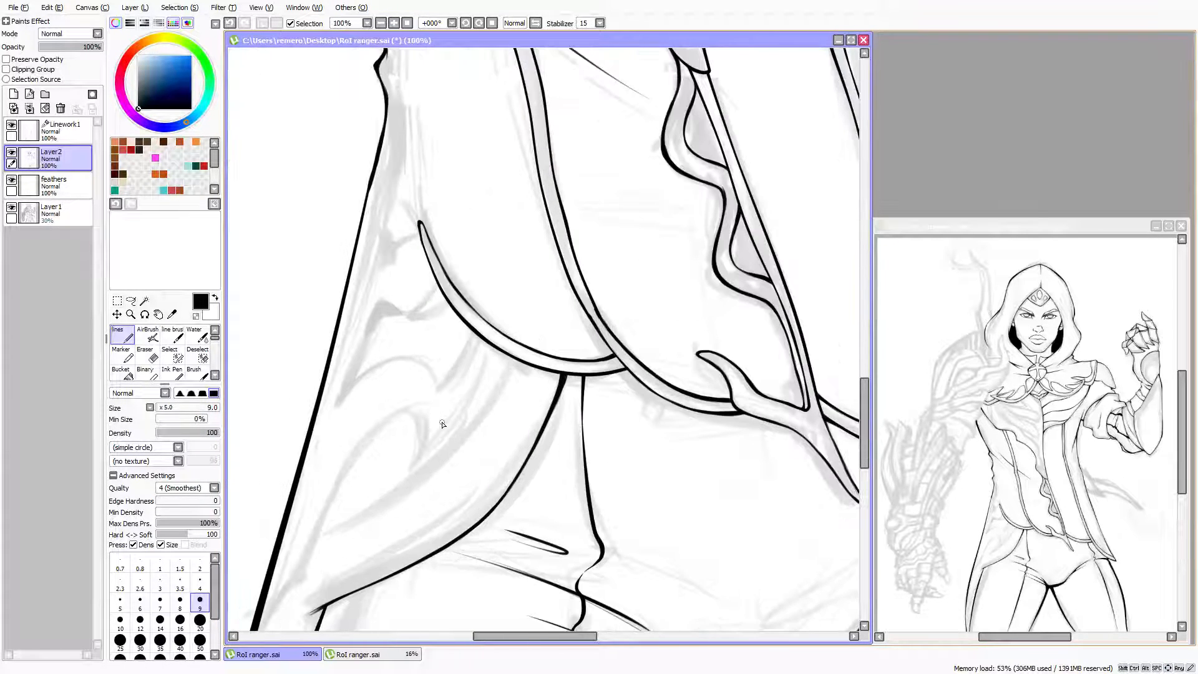
{"action": "key", "text": "Left"}
{"action": "key", "text": "Left"}
{"action": "key", "text": "Left"}
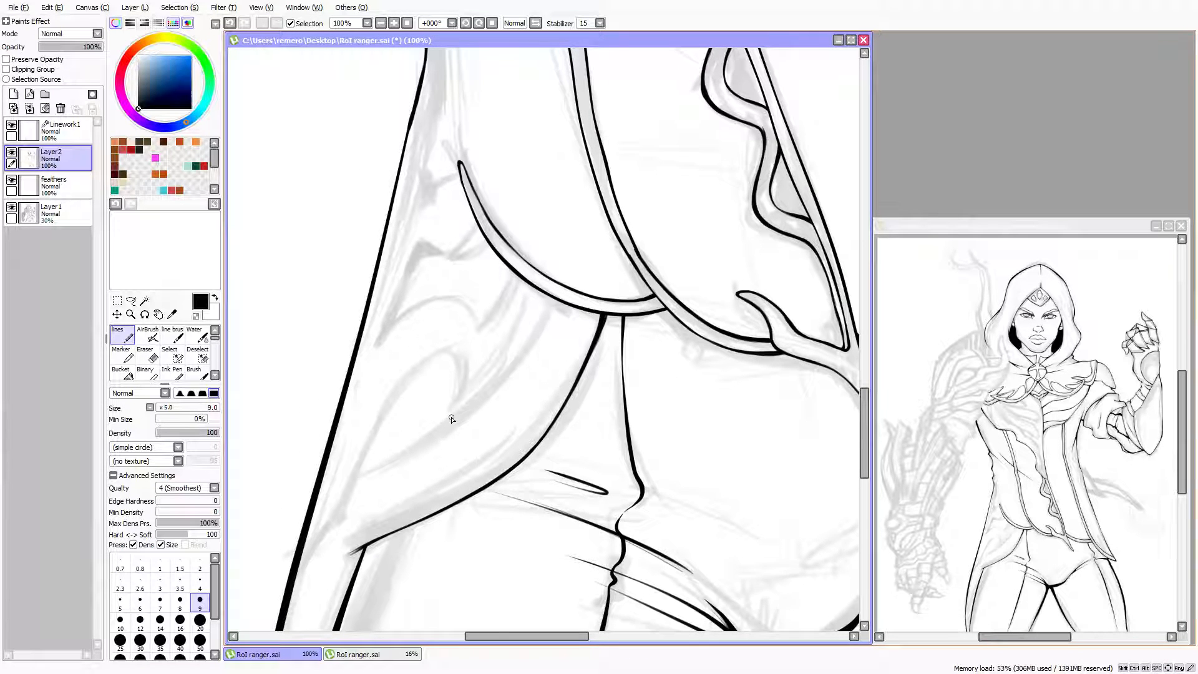
{"action": "scroll", "coordinate": [452, 419], "scroll_direction": "up", "scroll_amount": 2}
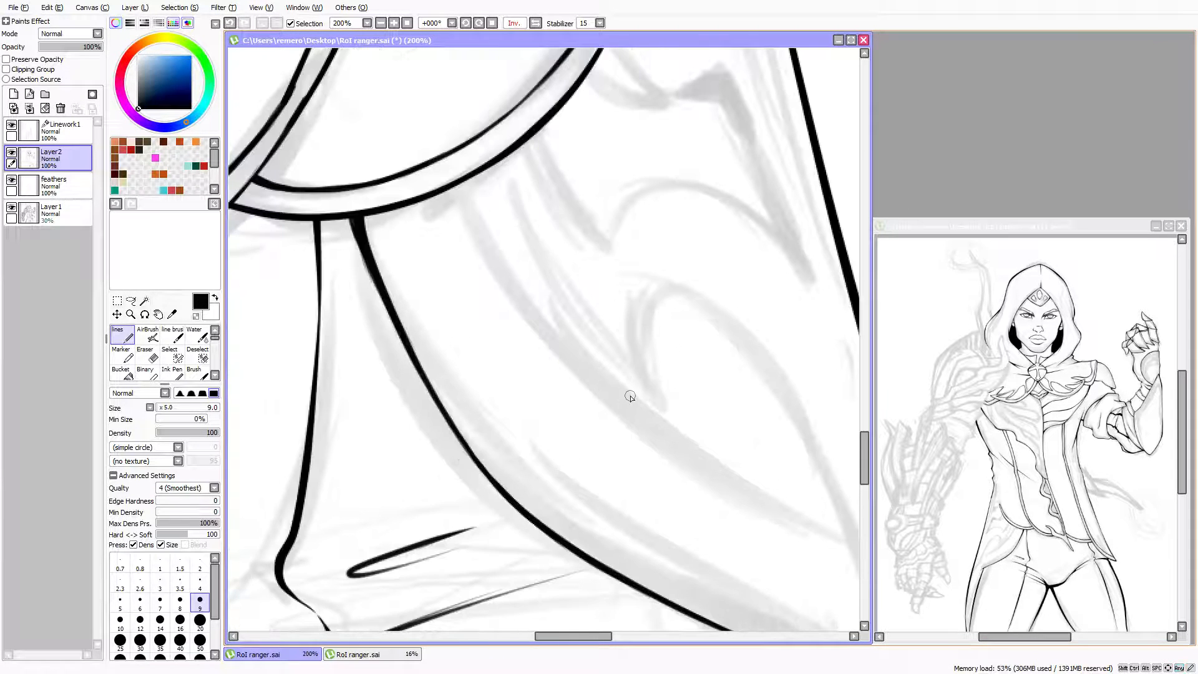
{"action": "key", "text": "Right"}
{"action": "key", "text": "Right"}
{"action": "key", "text": "Right"}
{"action": "key", "text": "Right"}
{"action": "key", "text": "Right"}
{"action": "key", "text": "Right"}
{"action": "key", "text": "Right"}
{"action": "key", "text": "Right"}
{"action": "key", "text": "Right"}
{"action": "key", "text": "Right"}
{"action": "key", "text": "Right"}
{"action": "key", "text": "Up"}
{"action": "key", "text": "Left"}
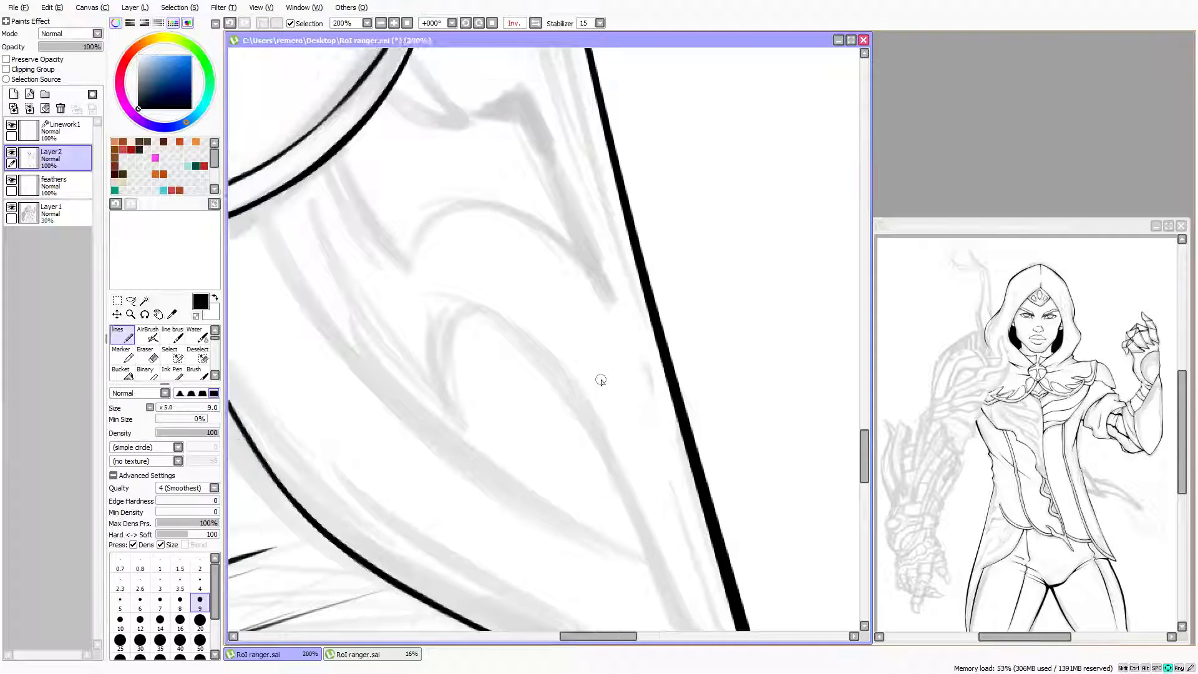
{"action": "key", "text": "Left"}
{"action": "key", "text": "Left"}
{"action": "key", "text": "Left"}
{"action": "key", "text": "Left"}
{"action": "key", "text": "Left"}
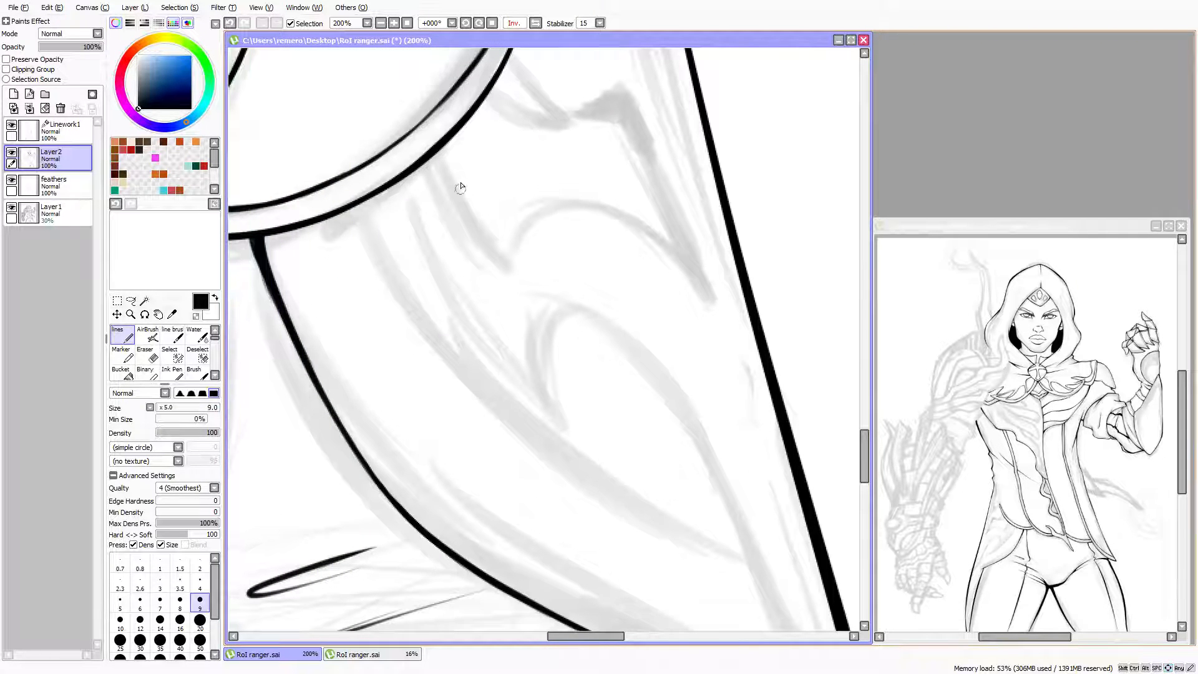
{"action": "key", "text": "bracketright"}
{"action": "key", "text": "bracketright"}
{"action": "mouse_move", "coordinate": [355, 206]}
{"action": "left_mouse_down"}
{"action": "mouse_move", "coordinate": [386, 252]}
{"action": "mouse_move", "coordinate": [632, 463]}
{"action": "mouse_move", "coordinate": [536, 375]}
{"action": "mouse_move", "coordinate": [708, 435]}
{"action": "mouse_move", "coordinate": [777, 541]}
{"action": "left_mouse_up"}
{"action": "key", "text": "Down"}
{"action": "key", "text": "Down"}
{"action": "key", "text": "Down"}
{"action": "key", "text": "Right"}
{"action": "key", "text": "Right"}
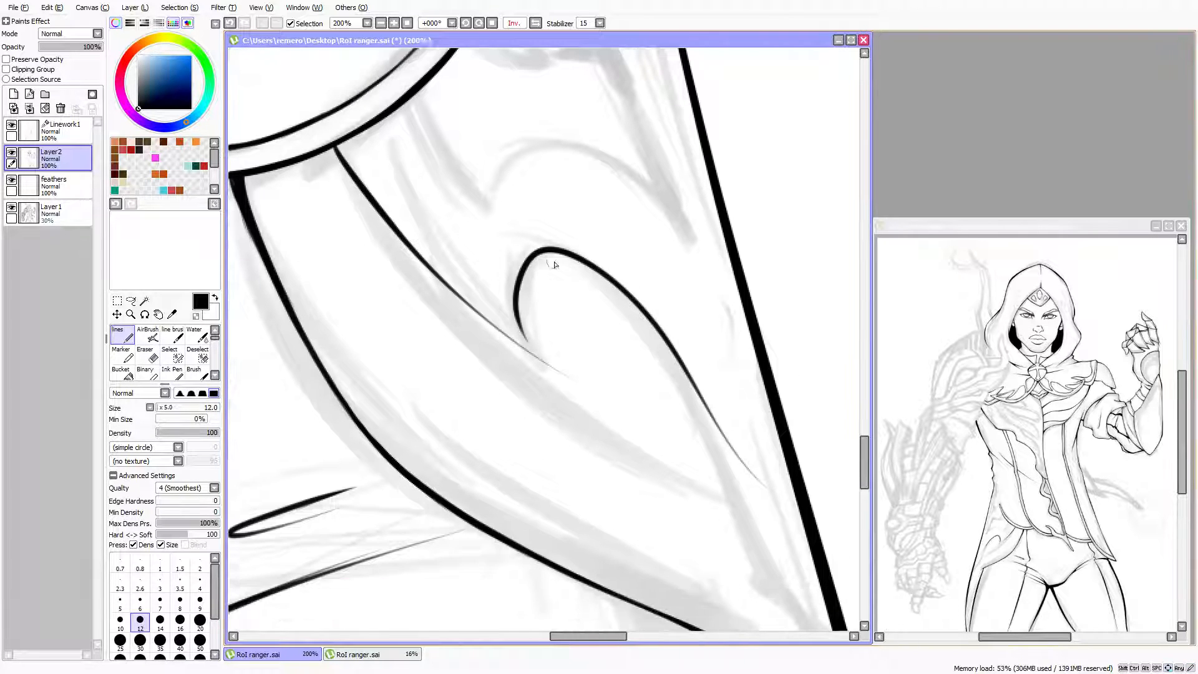
Erase the thin lower end of the arched fold with the size 16 Eraser
{"action": "key", "text": "Down"}
{"action": "key", "text": "Down"}
{"action": "key", "text": "Down"}
{"action": "key", "text": "Right"}
{"action": "left_click", "coordinate": [149, 354]}
{"action": "key", "text": "Right"}
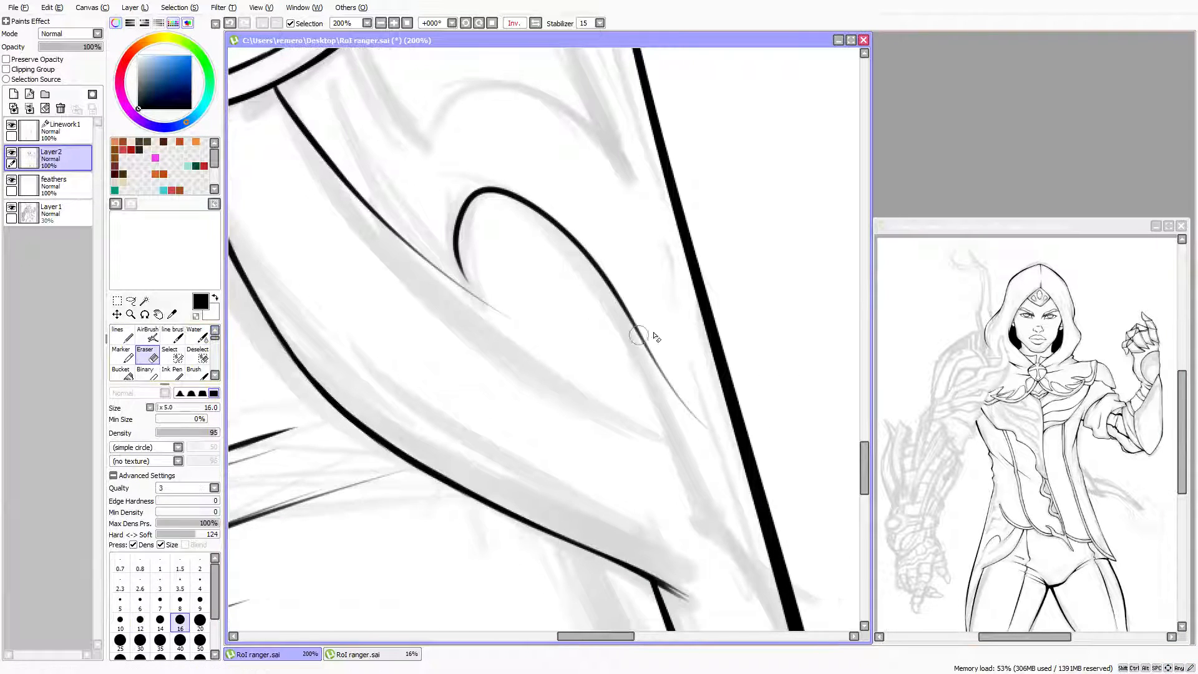
{"action": "mouse_move", "coordinate": [648, 281]}
{"action": "left_mouse_down"}
{"action": "mouse_move", "coordinate": [705, 455]}
{"action": "mouse_move", "coordinate": [643, 285]}
{"action": "left_mouse_up"}
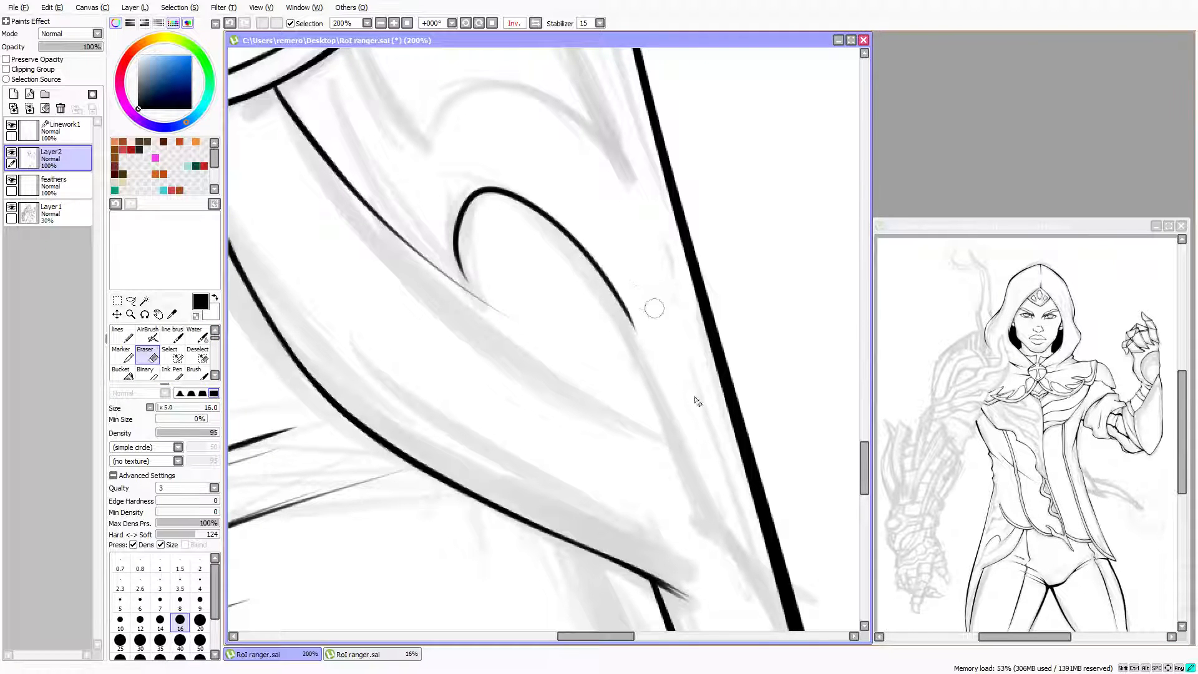
Redraw the arched fold's lower end with the size 12 lines brush, curving it down toward the tail's corner
{"action": "key", "text": "Down"}
{"action": "key", "text": "Down"}
{"action": "left_click", "coordinate": [125, 334]}
{"action": "key", "text": "Right"}
{"action": "key", "text": "Right"}
{"action": "key", "text": "Right"}
{"action": "key", "text": "Right"}
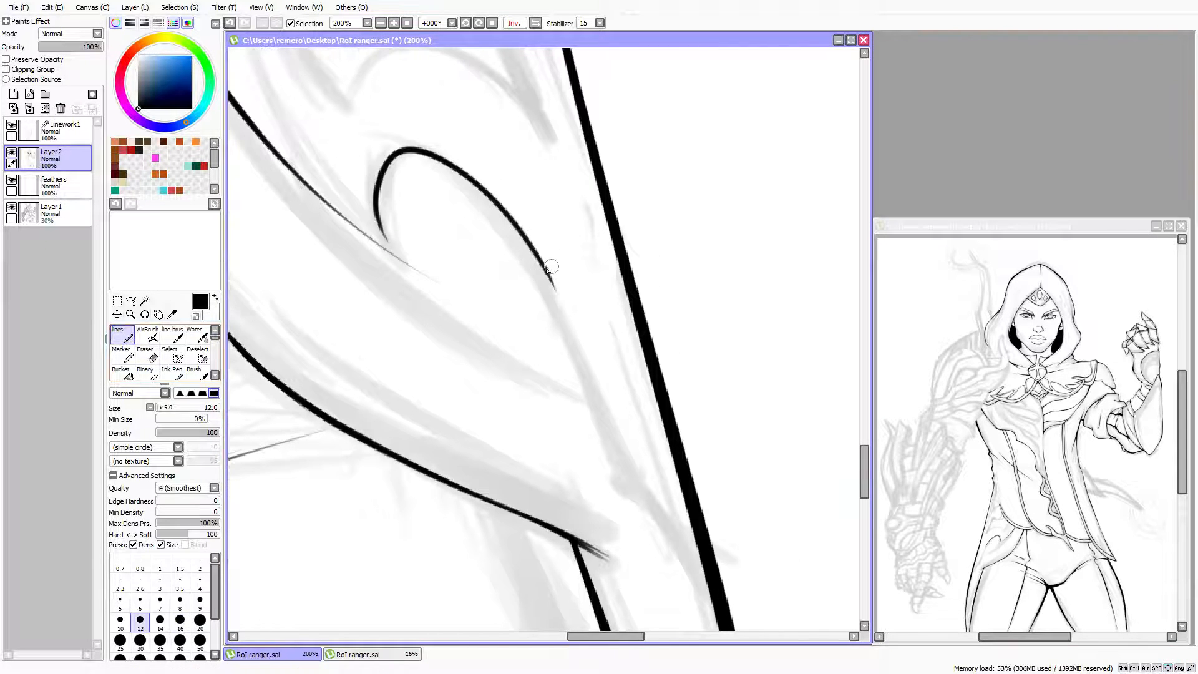
{"action": "mouse_move", "coordinate": [546, 273]}
{"action": "left_mouse_down"}
{"action": "mouse_move", "coordinate": [607, 404]}
{"action": "mouse_move", "coordinate": [621, 480]}
{"action": "left_mouse_up"}
{"action": "key", "text": "Down"}
{"action": "key", "text": "Down"}
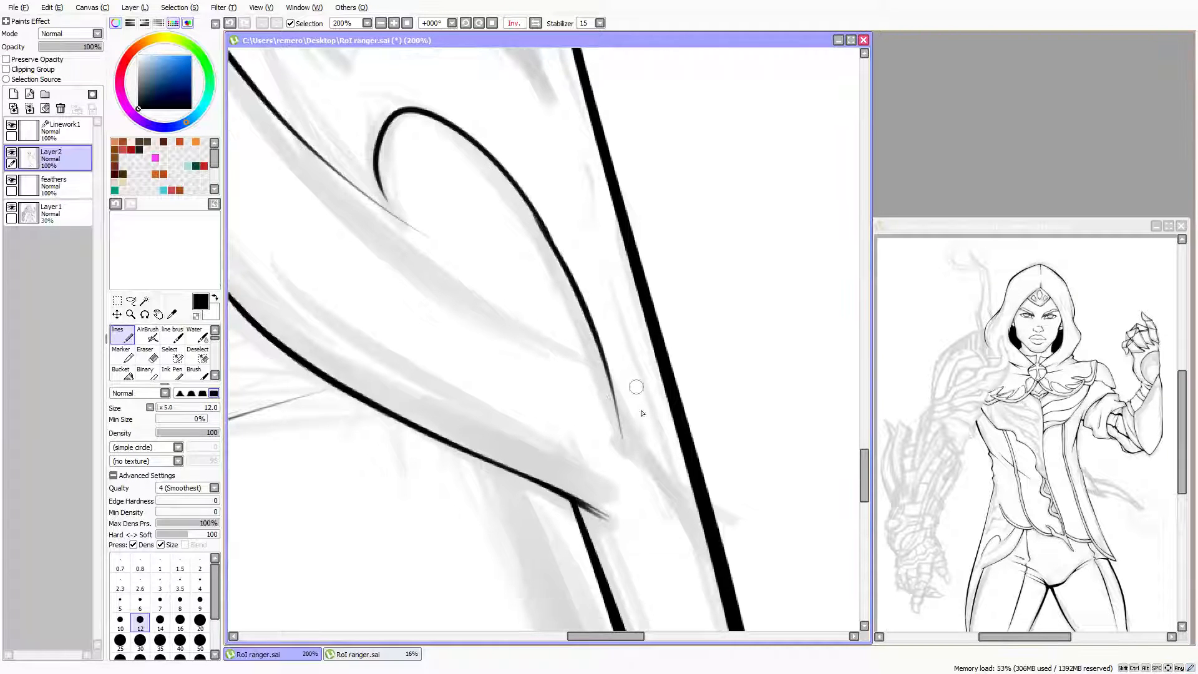
Ink a short diagonal line from the arched fold's lower tip to the vest tail's thick outer edge
{"action": "left_click_drag", "start_coordinate": [626, 437], "coordinate": [709, 540]}
{"action": "key", "text": "Down"}
{"action": "key", "text": "Down"}
{"action": "key", "text": "Right"}
{"action": "key", "text": "Right"}
{"action": "key", "text": "Down"}
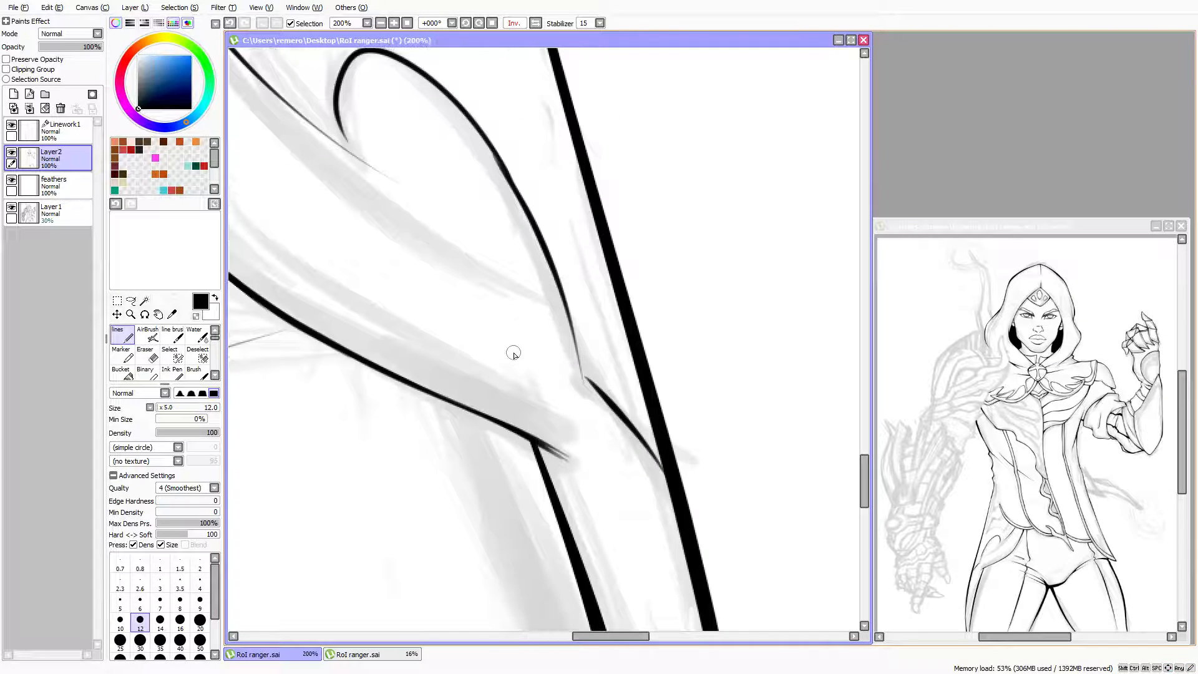
Thicken the upper part of the short diagonal line and connect its start to the arched fold's tip
{"action": "scroll", "coordinate": [578, 337], "scroll_direction": "up", "scroll_amount": 2}
{"action": "key", "text": "Down"}
{"action": "key", "text": "Down"}
{"action": "key", "text": "Right"}
{"action": "key", "text": "Down"}
{"action": "key", "text": "Right"}
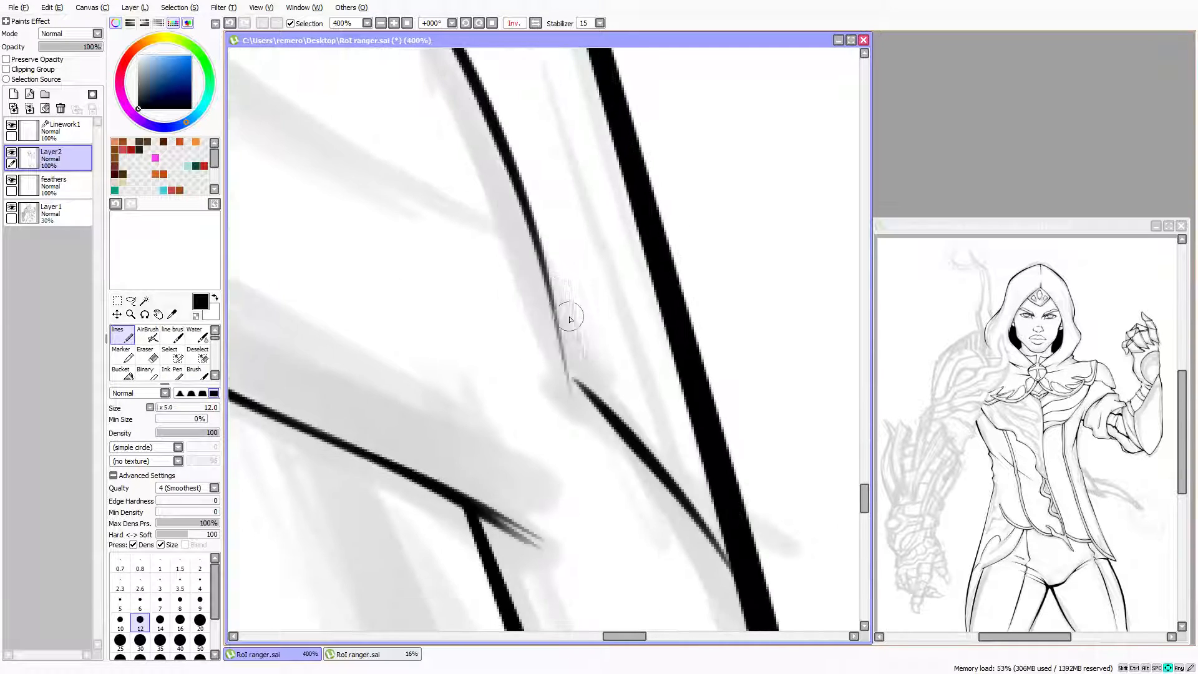
{"action": "key", "text": "Down"}
{"action": "key", "text": "Right"}
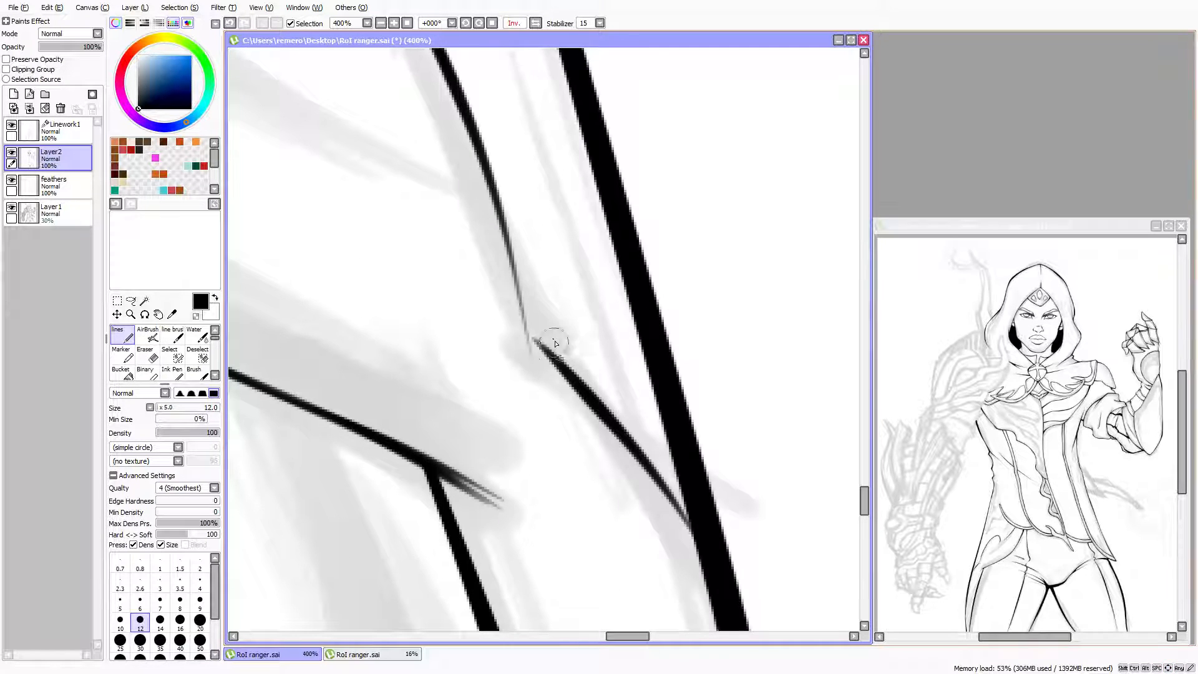
{"action": "left_click_drag", "start_coordinate": [532, 343], "coordinate": [603, 405]}
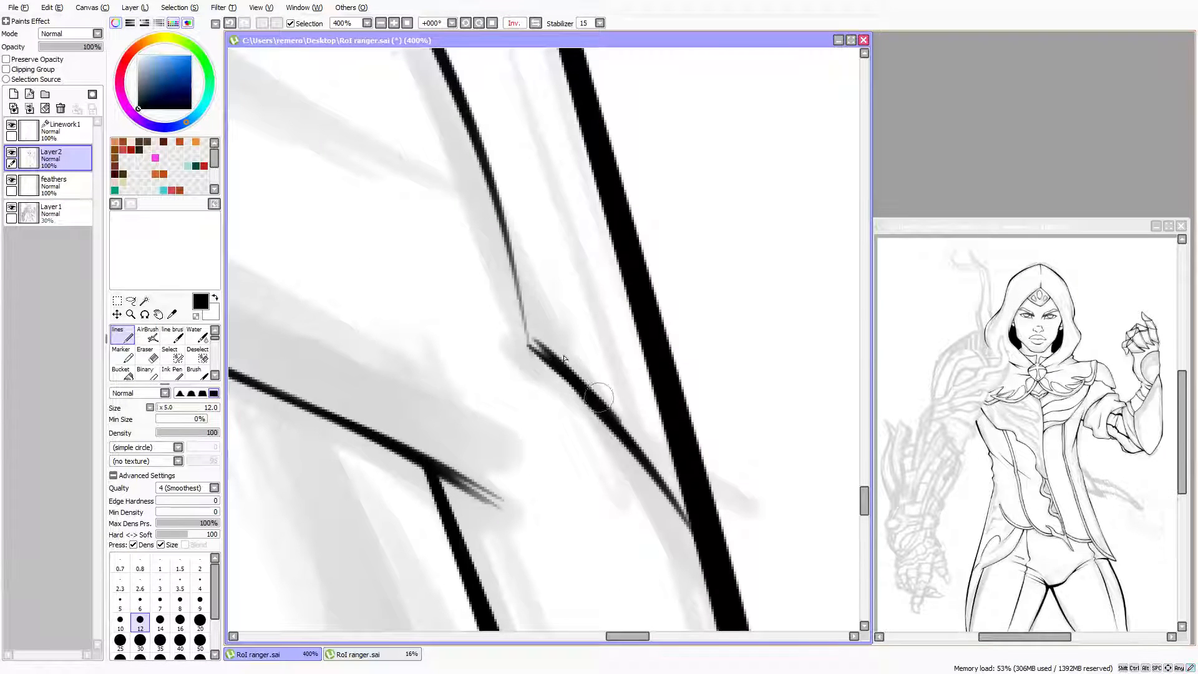
{"action": "left_click_drag", "start_coordinate": [542, 349], "coordinate": [639, 457]}
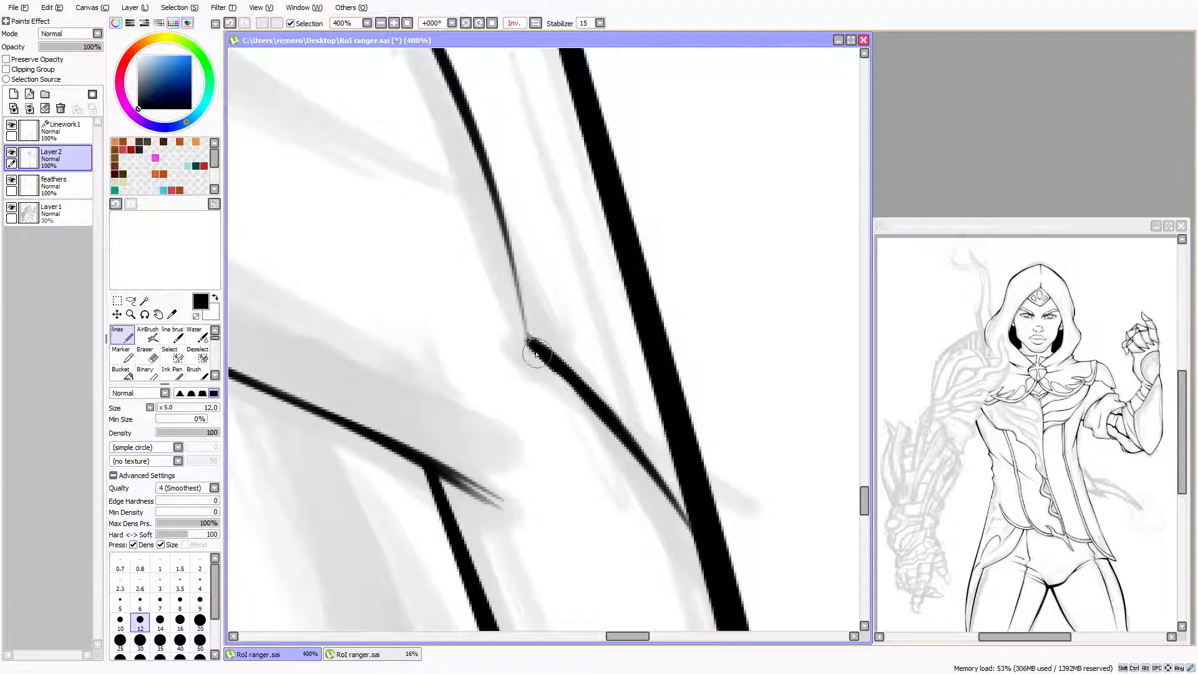
Thicken the arched fold's thin lower end down to its corner with the short diagonal line
{"action": "scroll", "coordinate": [530, 331], "scroll_direction": "up", "scroll_amount": 2}
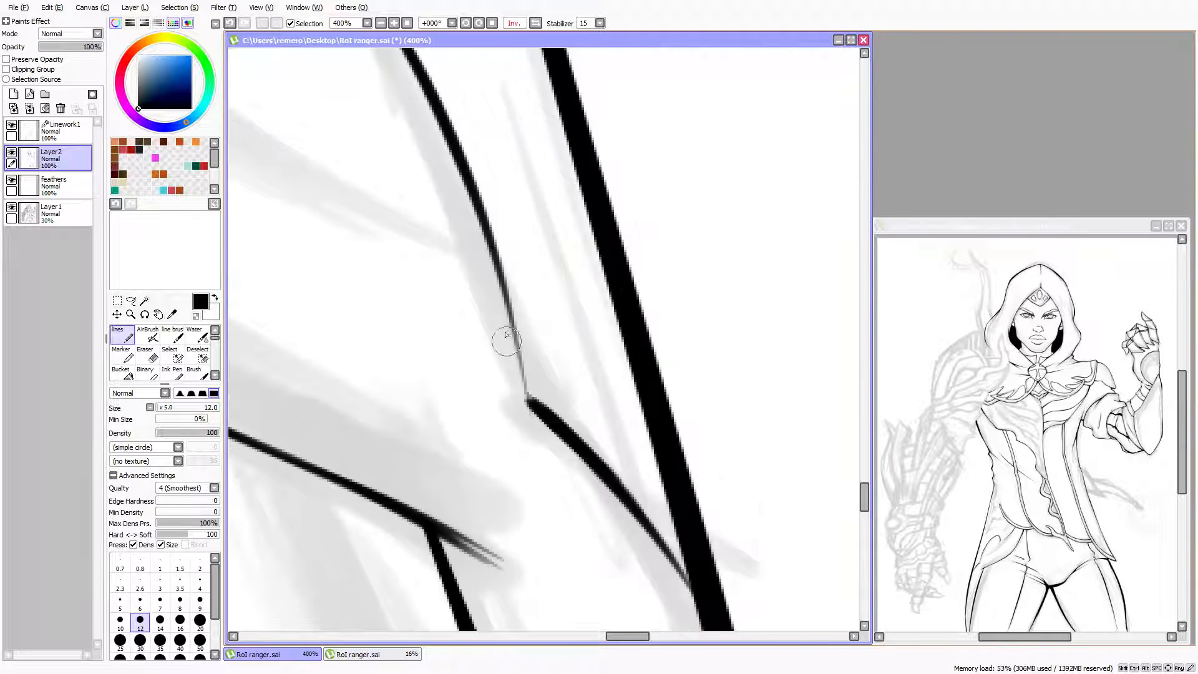
{"action": "mouse_move", "coordinate": [521, 368]}
{"action": "left_mouse_down"}
{"action": "mouse_move", "coordinate": [522, 397]}
{"action": "mouse_move", "coordinate": [513, 345]}
{"action": "mouse_move", "coordinate": [532, 410]}
{"action": "mouse_move", "coordinate": [522, 361]}
{"action": "mouse_move", "coordinate": [342, 285]}
{"action": "mouse_move", "coordinate": [505, 384]}
{"action": "left_mouse_up"}
{"action": "scroll", "coordinate": [374, 294], "scroll_direction": "up", "scroll_amount": 3}
{"action": "left_click_drag", "start_coordinate": [495, 341], "coordinate": [518, 412]}
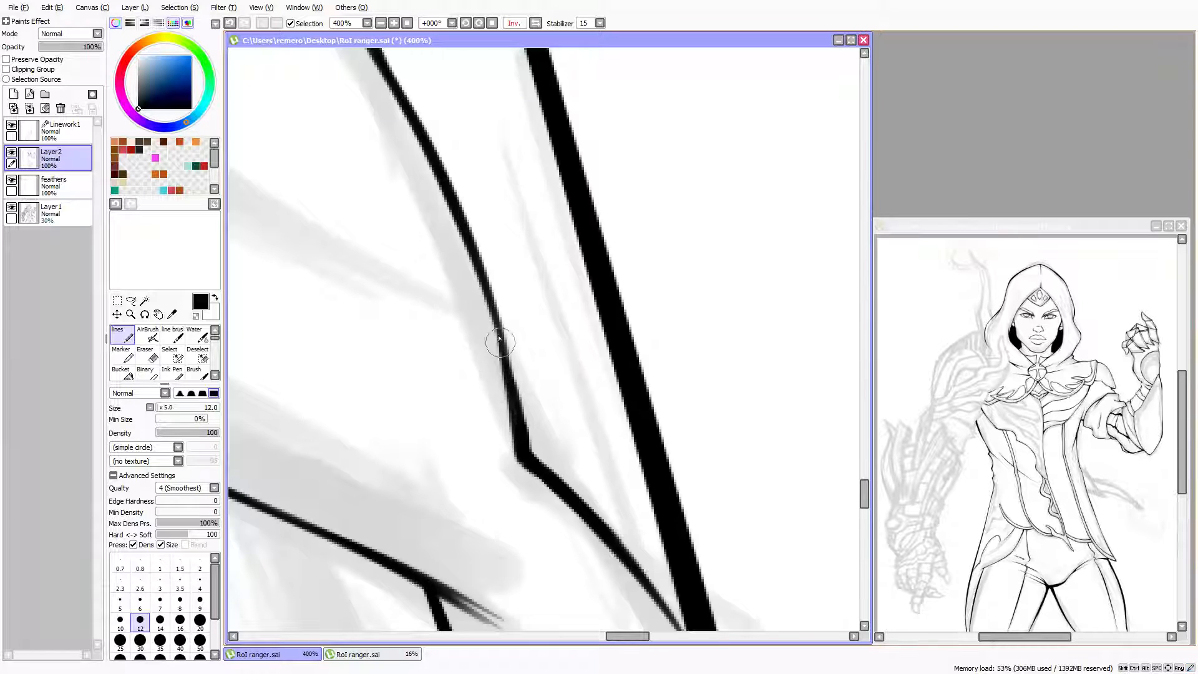
{"action": "left_click_drag", "start_coordinate": [490, 299], "coordinate": [509, 368]}
{"action": "scroll", "coordinate": [489, 339], "scroll_direction": "up", "scroll_amount": 4}
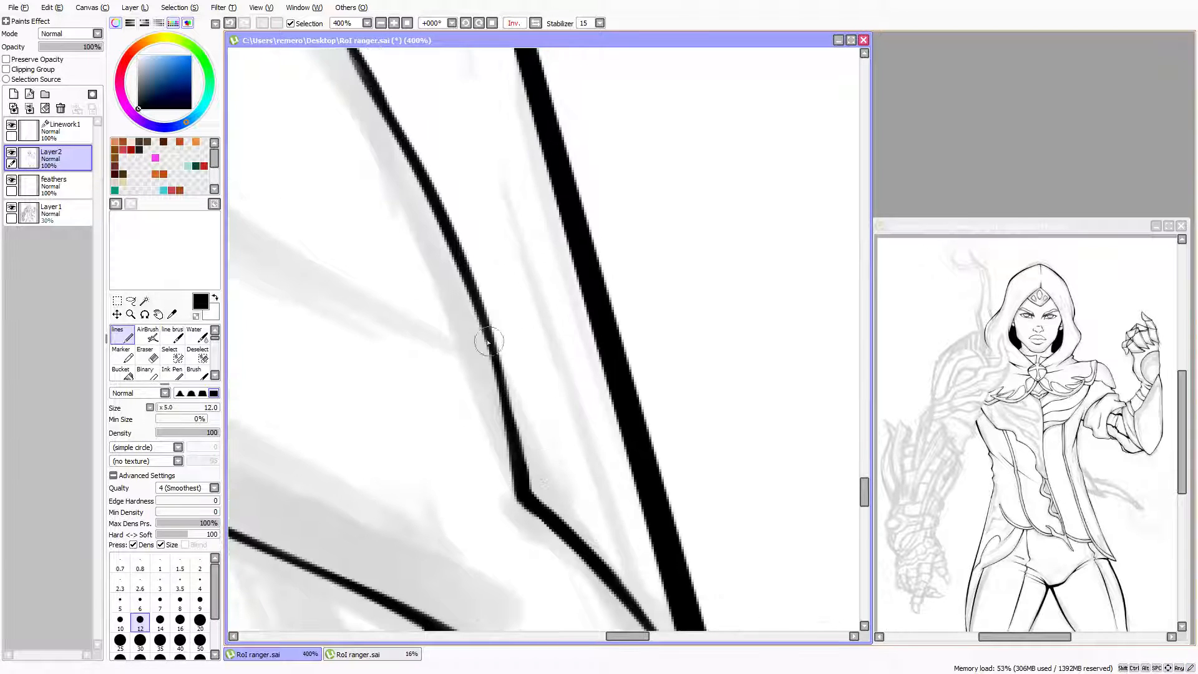
{"action": "scroll", "coordinate": [444, 301], "scroll_direction": "left", "scroll_amount": 3}
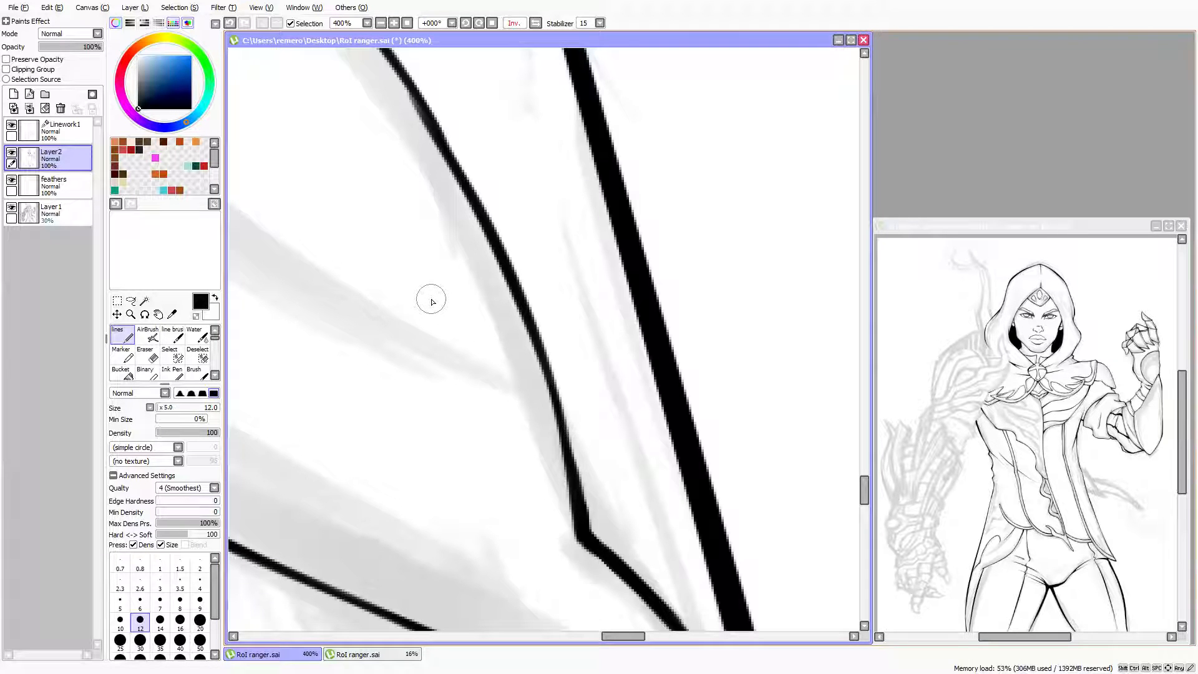
Thicken and smooth the arched fold's outer side where the original and redrawn strokes meet
{"action": "key", "text": "Left"}
{"action": "key", "text": "Left"}
{"action": "key", "text": "Left"}
{"action": "key", "text": "Left"}
{"action": "key", "text": "Left"}
{"action": "key", "text": "Left"}
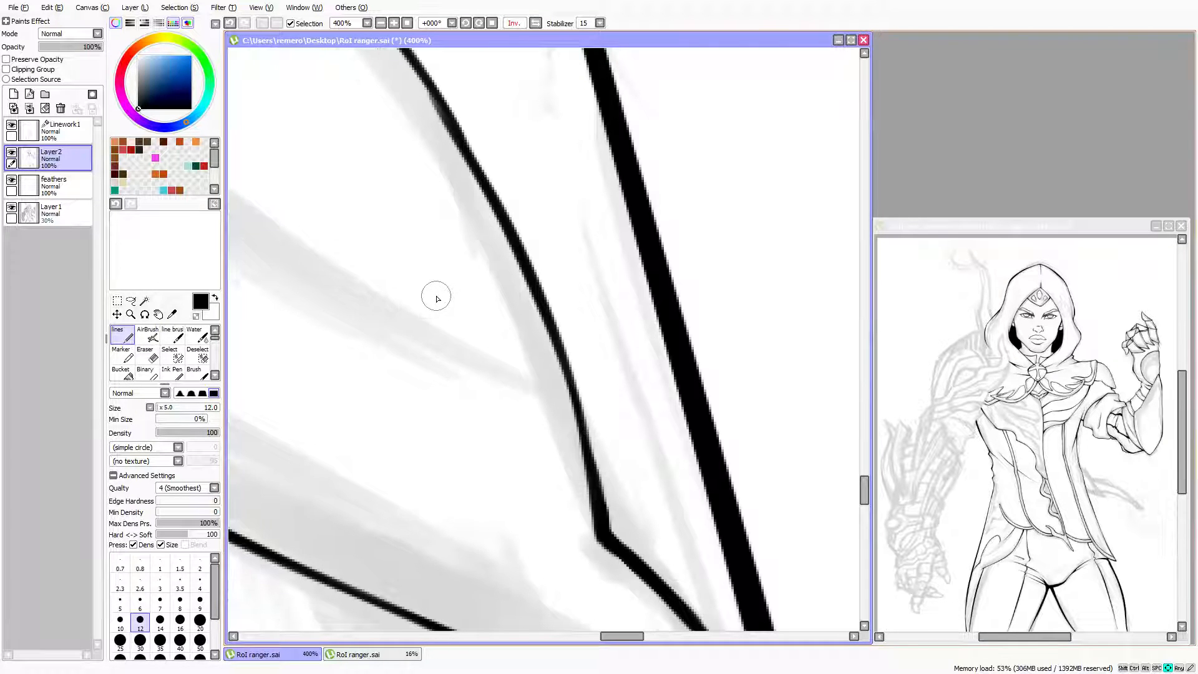
{"action": "key", "text": "Up"}
{"action": "key", "text": "Up"}
{"action": "key", "text": "Up"}
{"action": "key", "text": "Up"}
{"action": "key", "text": "Up"}
{"action": "key", "text": "Up"}
{"action": "key", "text": "Up"}
{"action": "key", "text": "Up"}
{"action": "key", "text": "Left"}
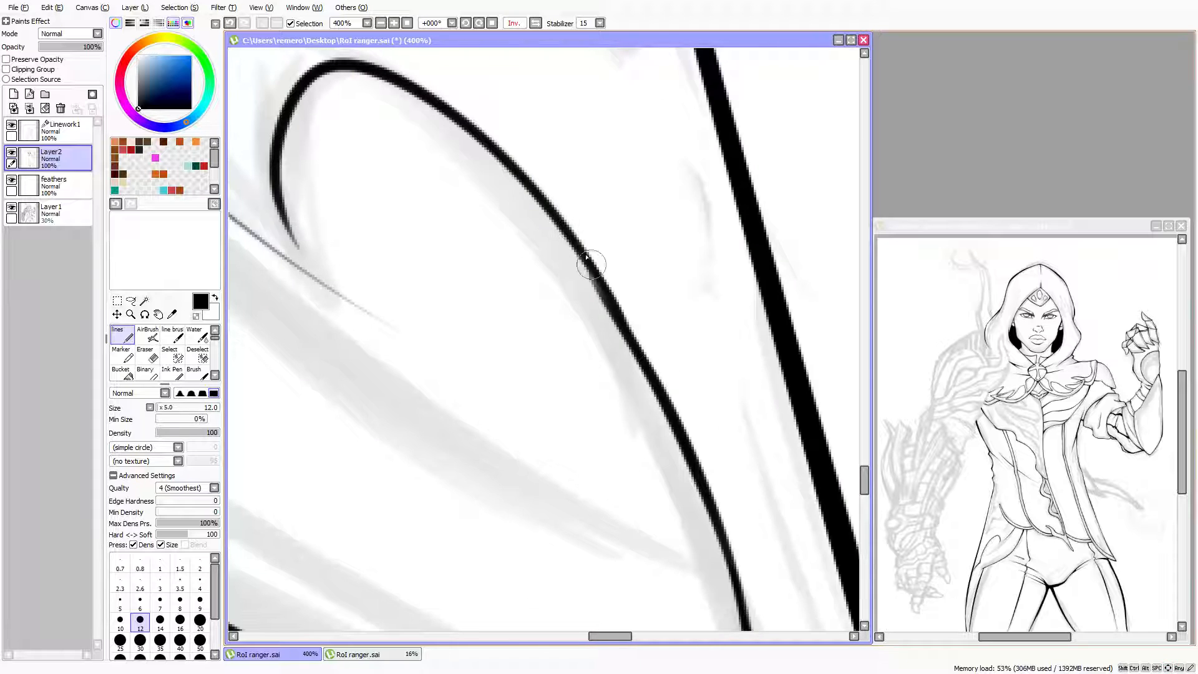
{"action": "left_click_drag", "start_coordinate": [575, 246], "coordinate": [668, 399]}
{"action": "key", "text": "Up"}
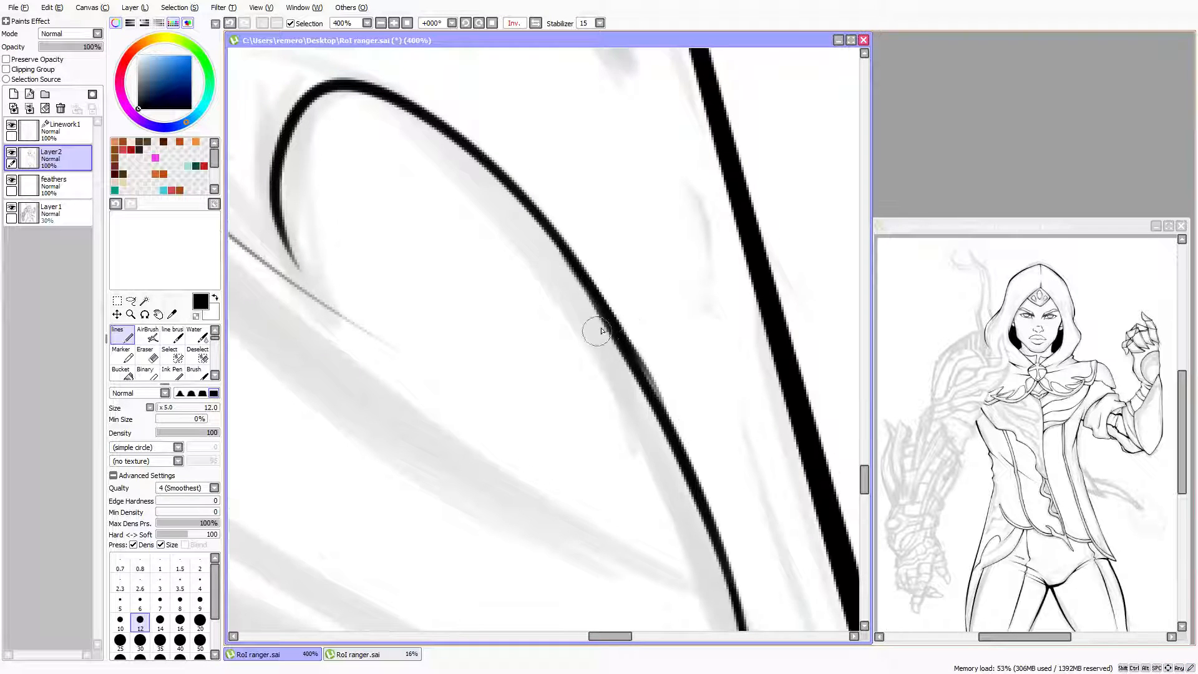
{"action": "left_click_drag", "start_coordinate": [635, 361], "coordinate": [675, 423]}
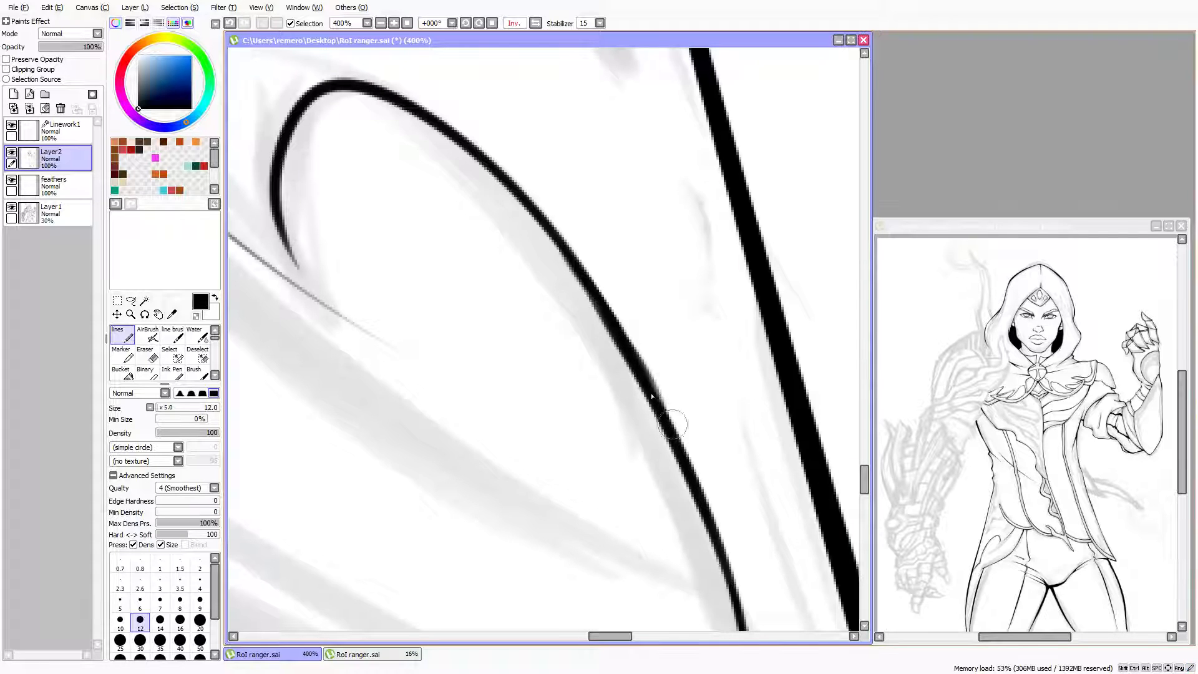
Erase the thin diagonal line's overshoot beyond the arched fold's inner tip on the vest tail
{"action": "key", "text": "Up"}
{"action": "key", "text": "Up"}
{"action": "key", "text": "Left"}
{"action": "key", "text": "Left"}
{"action": "key", "text": "Left"}
{"action": "key", "text": "Left"}
{"action": "key", "text": "Left"}
{"action": "key", "text": "Left"}
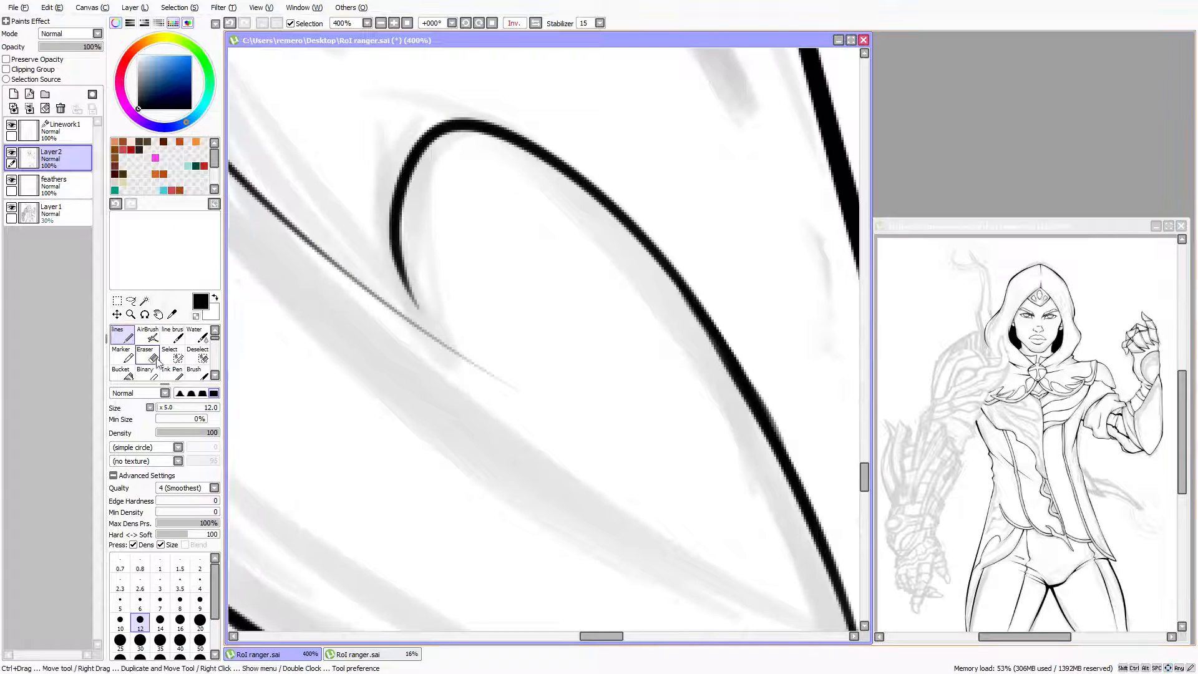
{"action": "left_click", "coordinate": [150, 356]}
{"action": "mouse_move", "coordinate": [477, 356]}
{"action": "left_mouse_down"}
{"action": "mouse_move", "coordinate": [377, 343]}
{"action": "mouse_move", "coordinate": [588, 413]}
{"action": "left_mouse_up"}
{"action": "key", "text": "Left"}
{"action": "key", "text": "Up"}
{"action": "key", "text": "Up"}
{"action": "key", "text": "Up"}
{"action": "key", "text": "Up"}
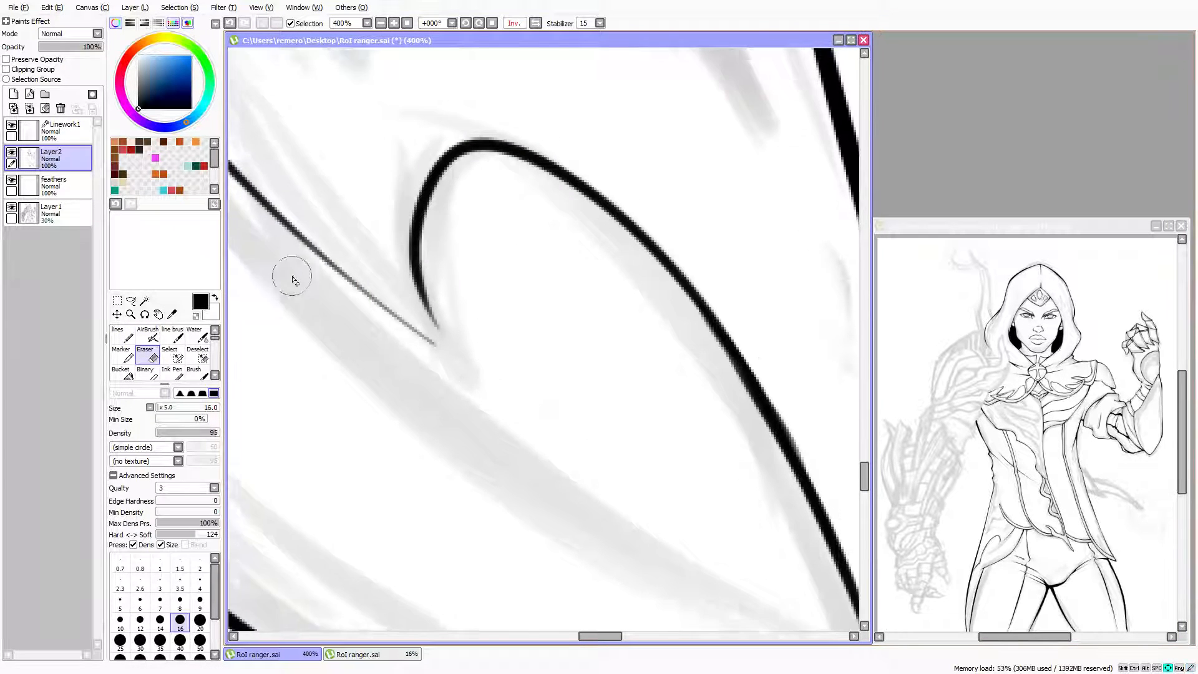
Thicken the arched fold's tapered inner end with the size 12 lines brush and extend it to the diagonal line's tip
{"action": "key", "text": "Left"}
{"action": "key", "text": "Down"}
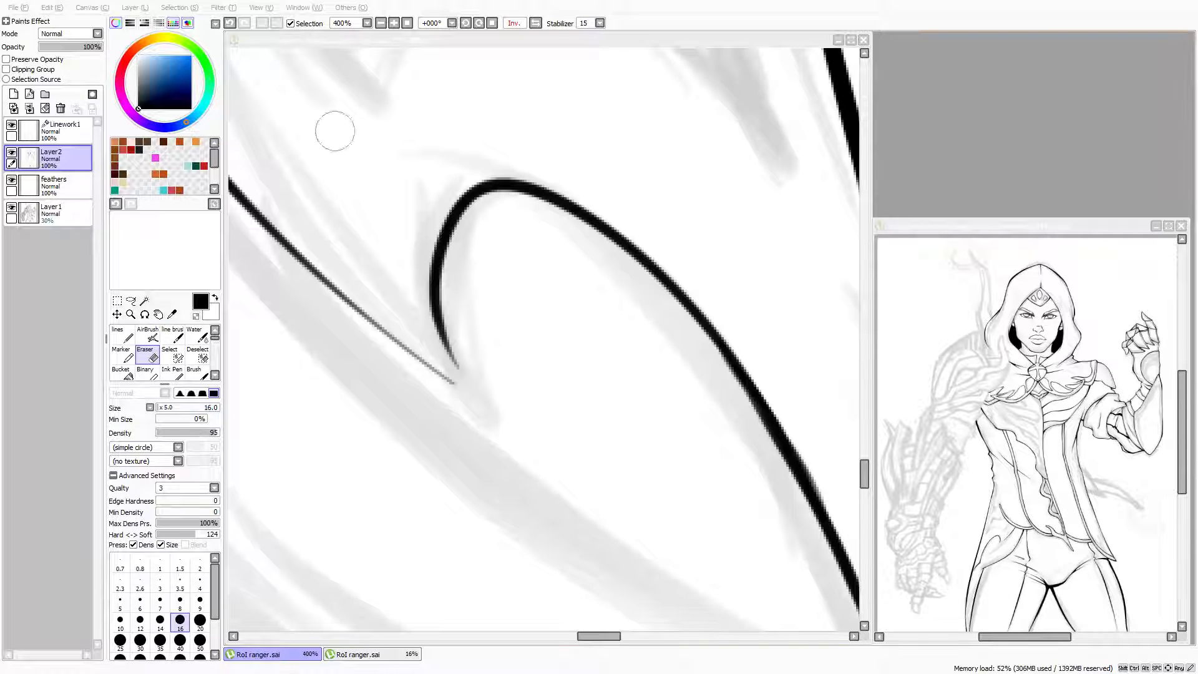
{"action": "left_click", "coordinate": [370, 239]}
{"action": "scroll", "coordinate": [377, 256], "scroll_direction": "up", "scroll_amount": 1}
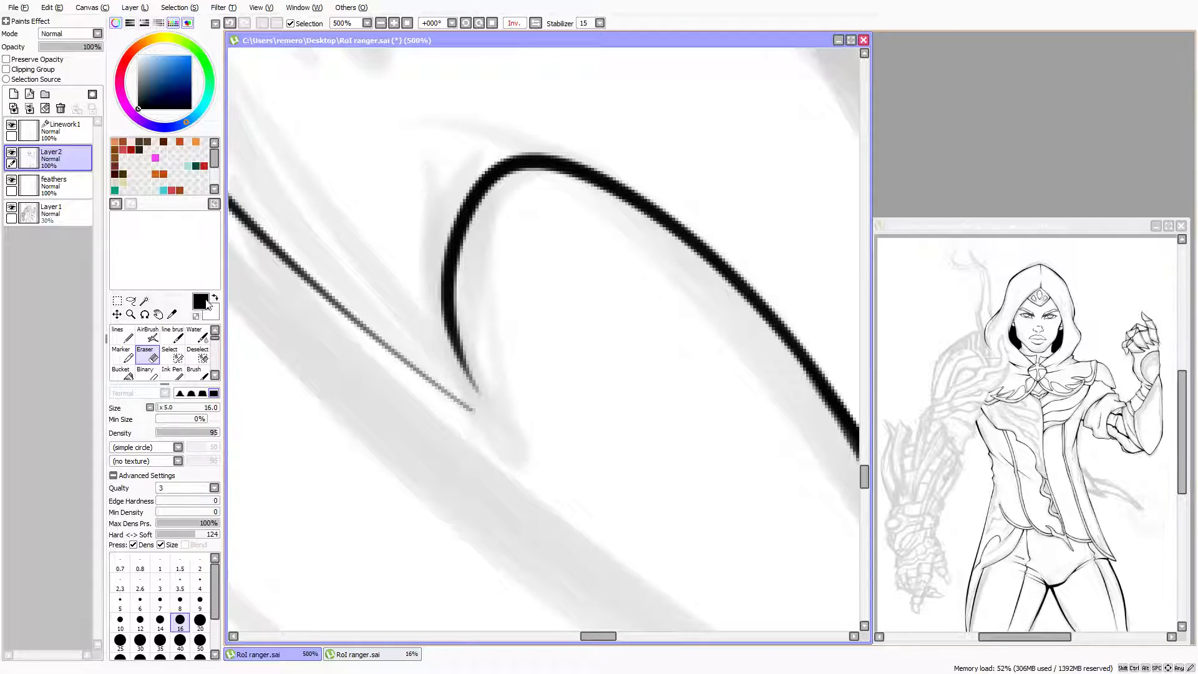
{"action": "key", "text": "n"}
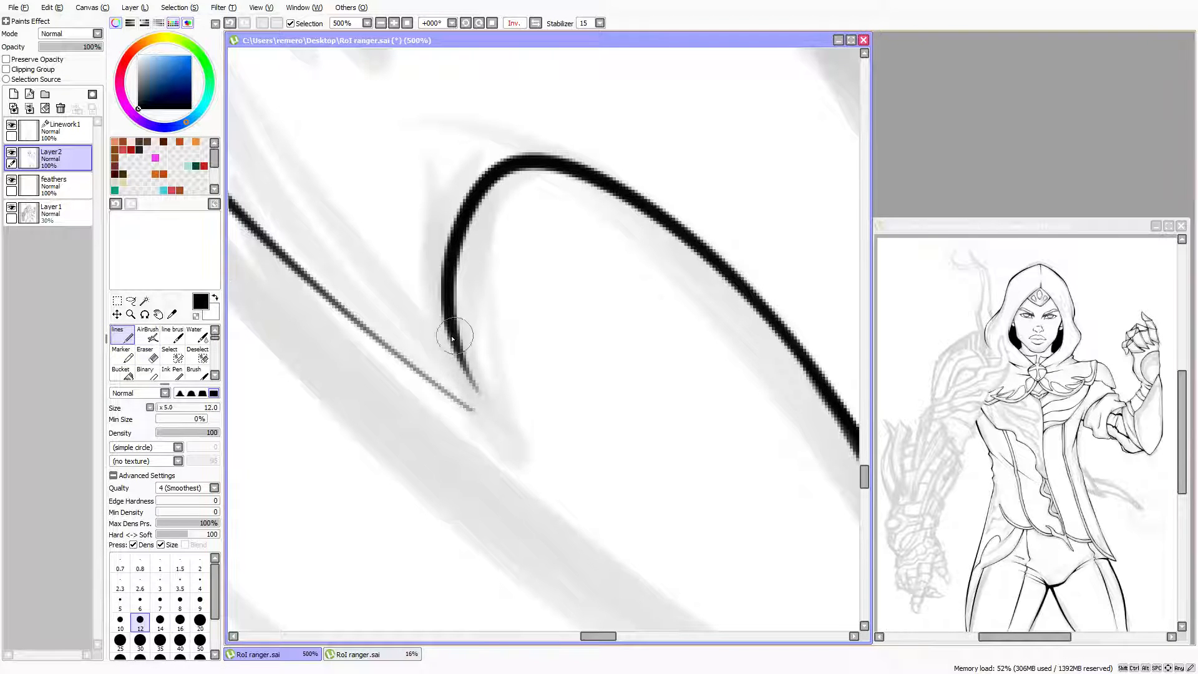
{"action": "left_click_drag", "start_coordinate": [448, 286], "coordinate": [471, 398]}
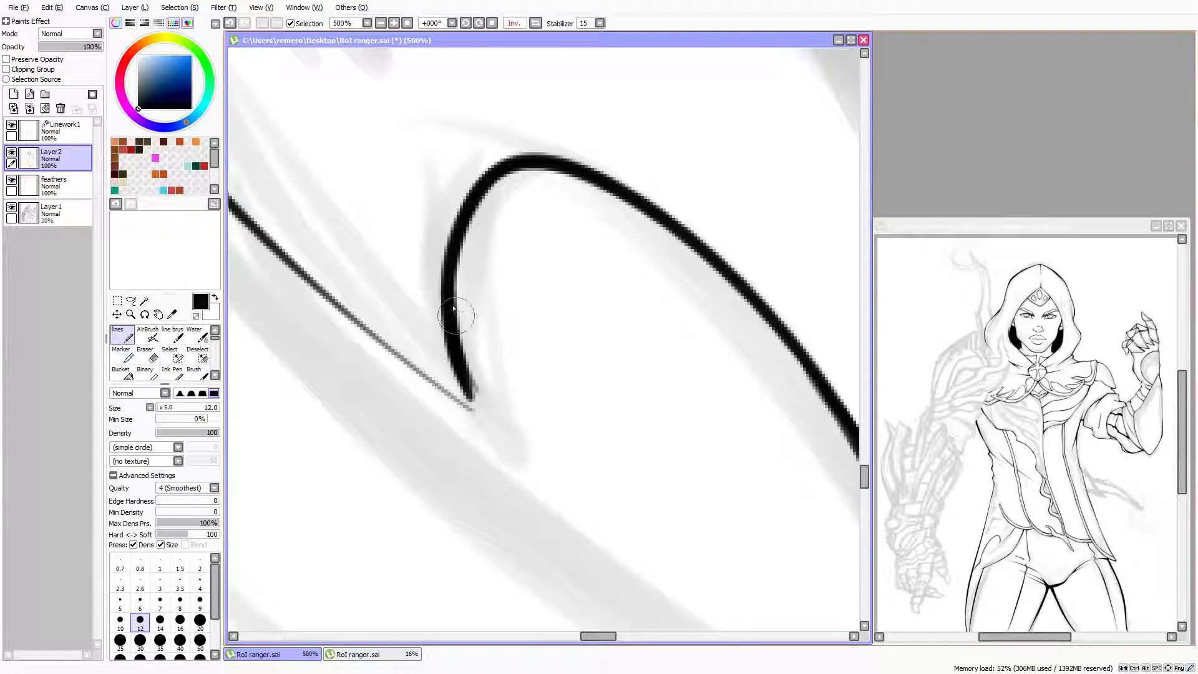
{"action": "left_click_drag", "start_coordinate": [445, 304], "coordinate": [467, 393]}
{"action": "mouse_move", "coordinate": [457, 343]}
{"action": "left_mouse_down"}
{"action": "mouse_move", "coordinate": [470, 405]}
{"action": "mouse_move", "coordinate": [463, 376]}
{"action": "mouse_move", "coordinate": [470, 395]}
{"action": "left_mouse_up"}
{"action": "left_click_drag", "start_coordinate": [449, 303], "coordinate": [451, 342]}
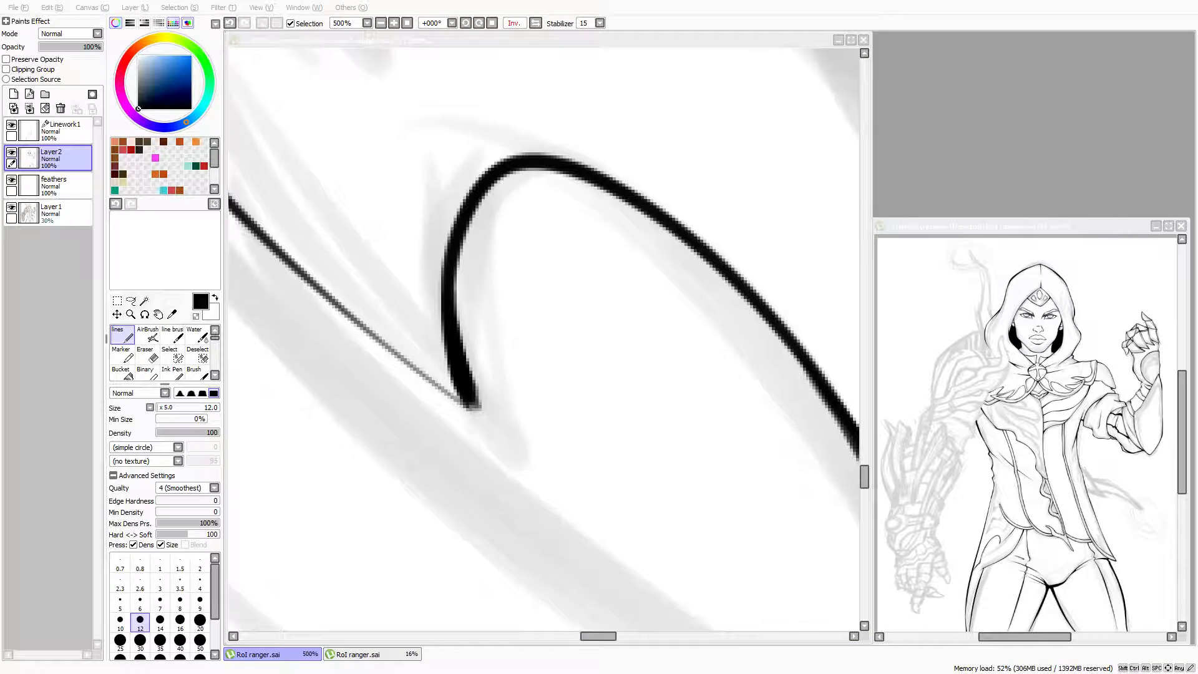
Thicken the faint end of the diagonal line where it meets the arched fold in a pointed corner
{"action": "left_click", "coordinate": [356, 43]}
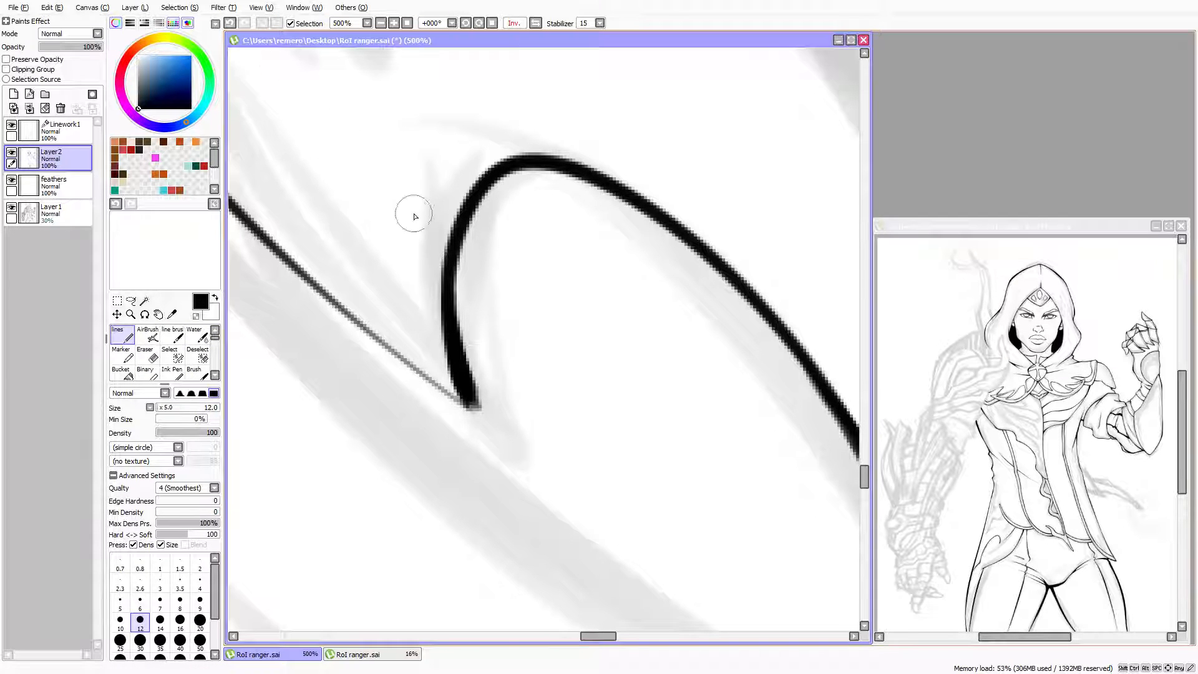
{"action": "scroll", "coordinate": [436, 291], "scroll_direction": "down", "scroll_amount": 1}
{"action": "scroll", "coordinate": [435, 290], "scroll_direction": "up", "scroll_amount": 1}
{"action": "key", "text": "Left"}
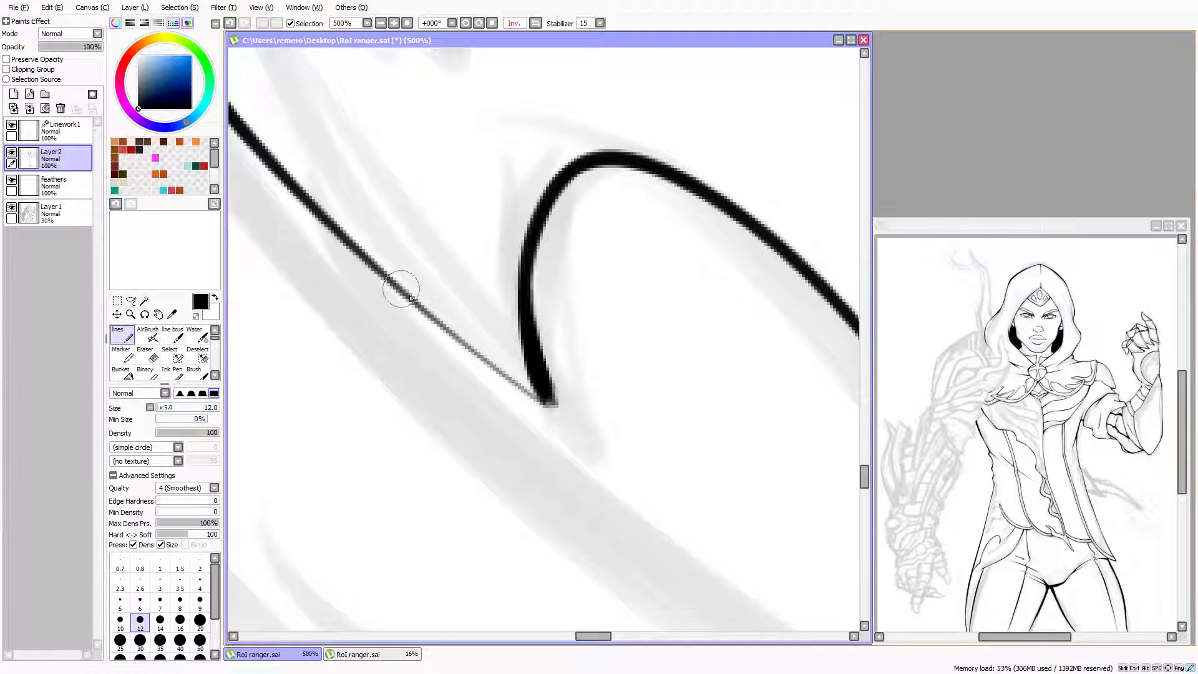
{"action": "mouse_move", "coordinate": [402, 289]}
{"action": "left_mouse_down"}
{"action": "mouse_move", "coordinate": [528, 373]}
{"action": "mouse_move", "coordinate": [448, 326]}
{"action": "mouse_move", "coordinate": [526, 383]}
{"action": "left_mouse_up"}
{"action": "left_click_drag", "start_coordinate": [460, 335], "coordinate": [541, 399]}
Thicken the thin middle of the diagonal line so it widens gradually towards the pointed corner
{"action": "key", "text": "Left"}
{"action": "key", "text": "Left"}
{"action": "key", "text": "Up"}
{"action": "key", "text": "Up"}
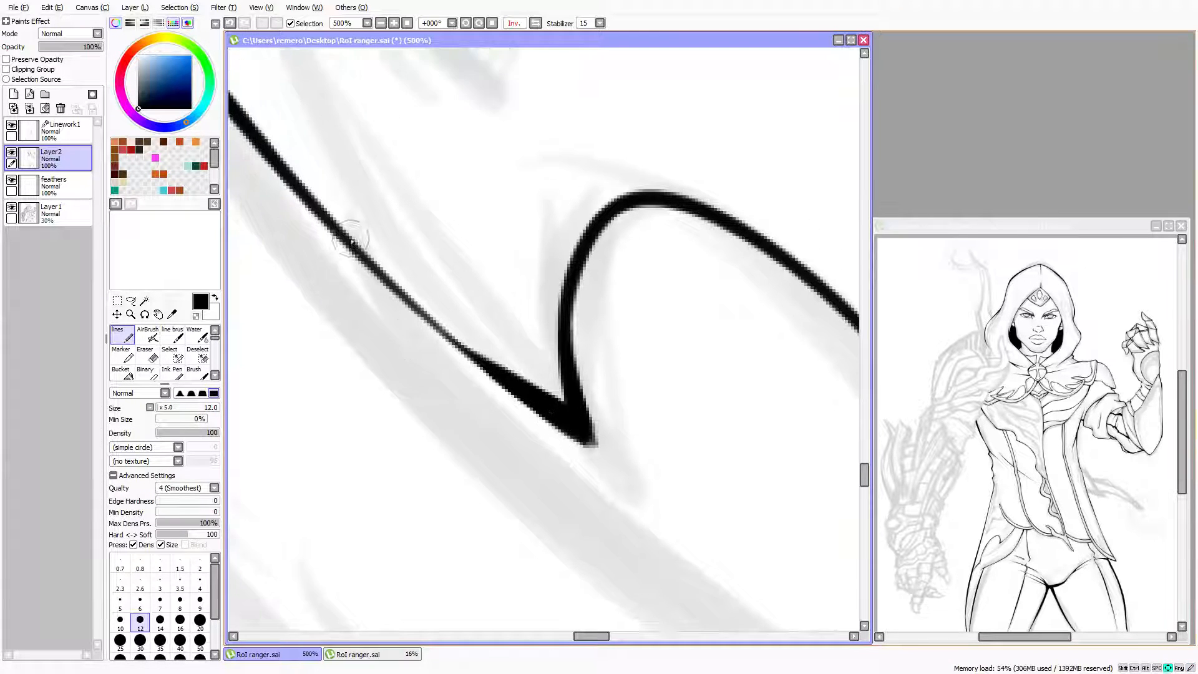
{"action": "key", "text": "Up"}
{"action": "key", "text": "Left"}
{"action": "left_click_drag", "start_coordinate": [406, 291], "coordinate": [500, 368]}
{"action": "left_click_drag", "start_coordinate": [412, 297], "coordinate": [536, 406]}
{"action": "left_click_drag", "start_coordinate": [412, 299], "coordinate": [535, 397]}
Trim the underside of the diagonal line and its pointed corner with the size 16 eraser
{"action": "key", "text": "Up"}
{"action": "key", "text": "Up"}
{"action": "key", "text": "Down"}
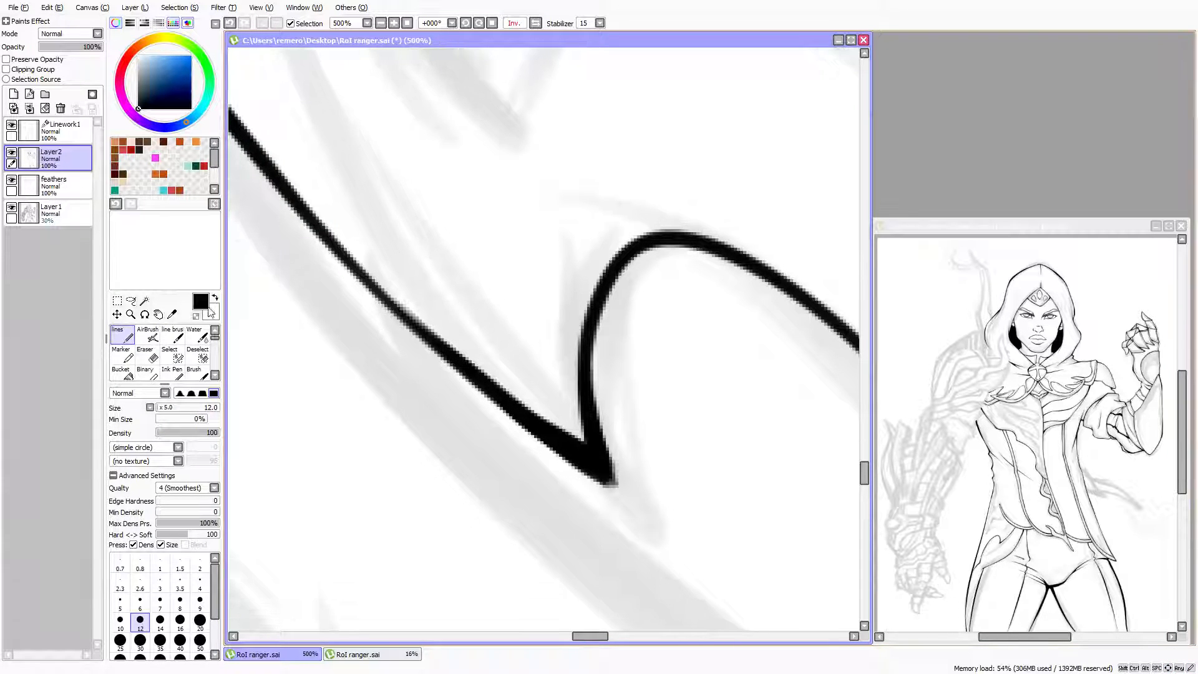
{"action": "left_click", "coordinate": [148, 354]}
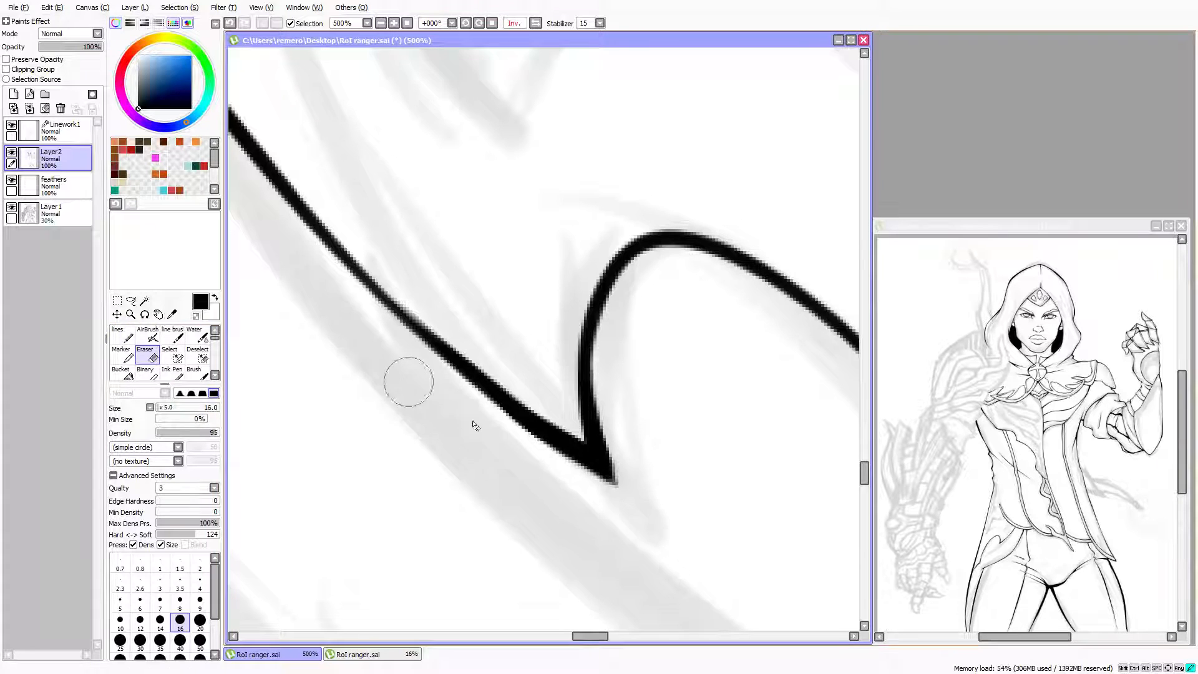
{"action": "mouse_move", "coordinate": [475, 423]}
{"action": "left_mouse_down"}
{"action": "mouse_move", "coordinate": [610, 513]}
{"action": "mouse_move", "coordinate": [687, 537]}
{"action": "left_mouse_up"}
Thicken the diagonal line's upper end where it joins the vest's curved hem band
{"action": "key", "text": "Up"}
{"action": "key", "text": "Left"}
{"action": "key", "text": "Up"}
{"action": "key", "text": "Up"}
{"action": "key", "text": "Left"}
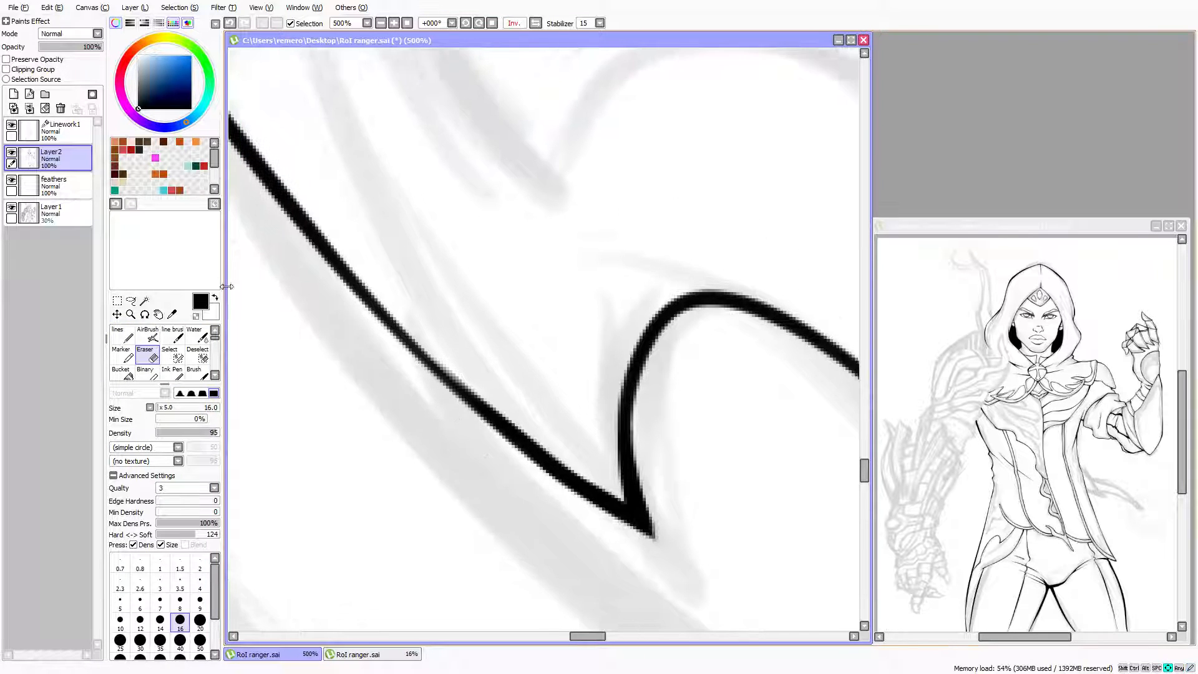
{"action": "key", "text": "Left"}
{"action": "key", "text": "Left"}
{"action": "left_click", "coordinate": [121, 339]}
{"action": "key", "text": "Left"}
{"action": "key", "text": "Left"}
{"action": "key", "text": "Up"}
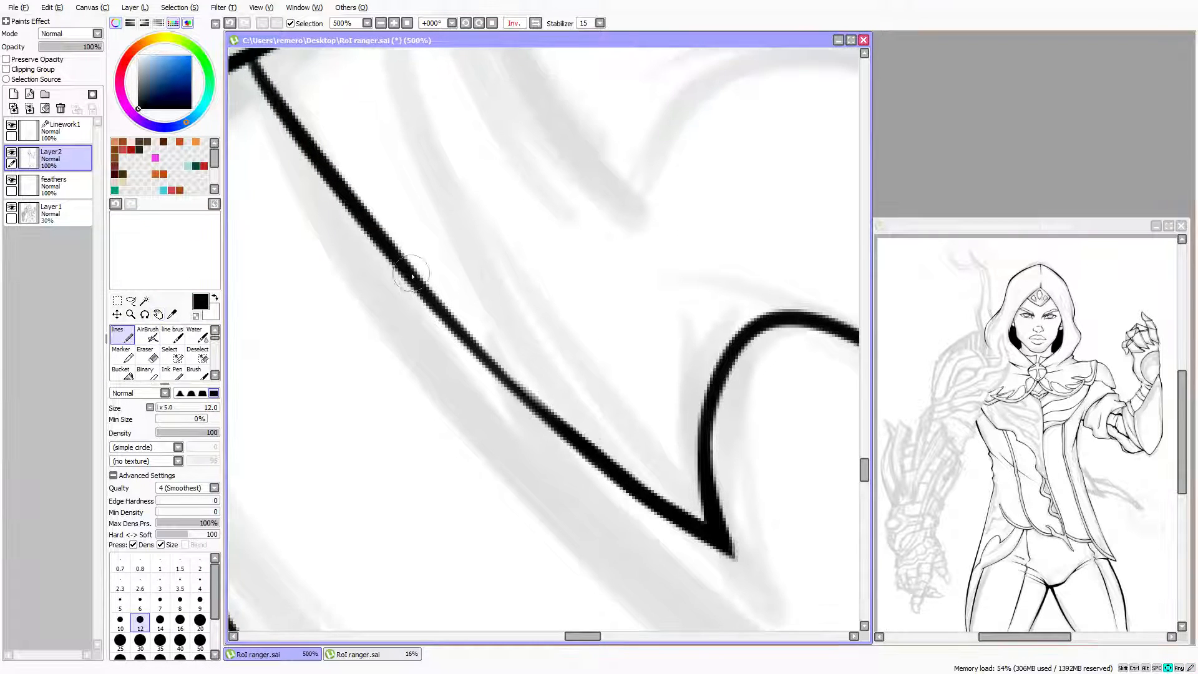
{"action": "key", "text": "Up"}
{"action": "key", "text": "Up"}
{"action": "key", "text": "Left"}
{"action": "key", "text": "Left"}
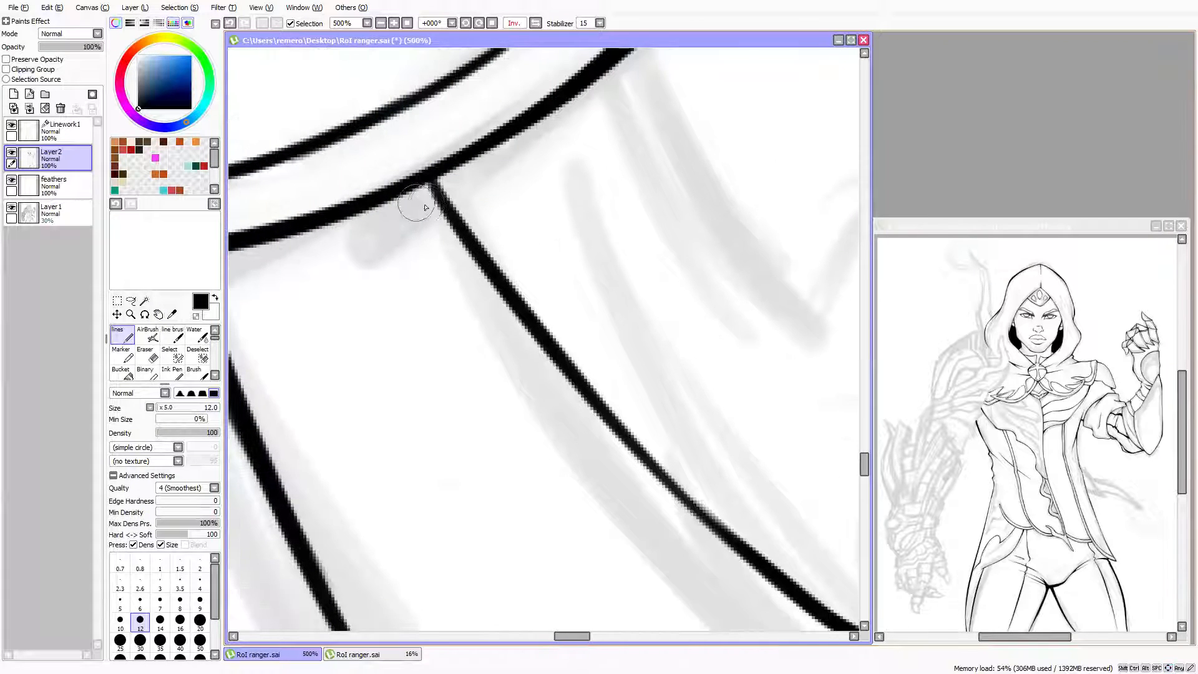
{"action": "left_click_drag", "start_coordinate": [418, 182], "coordinate": [490, 275]}
{"action": "left_click_drag", "start_coordinate": [425, 191], "coordinate": [455, 214]}
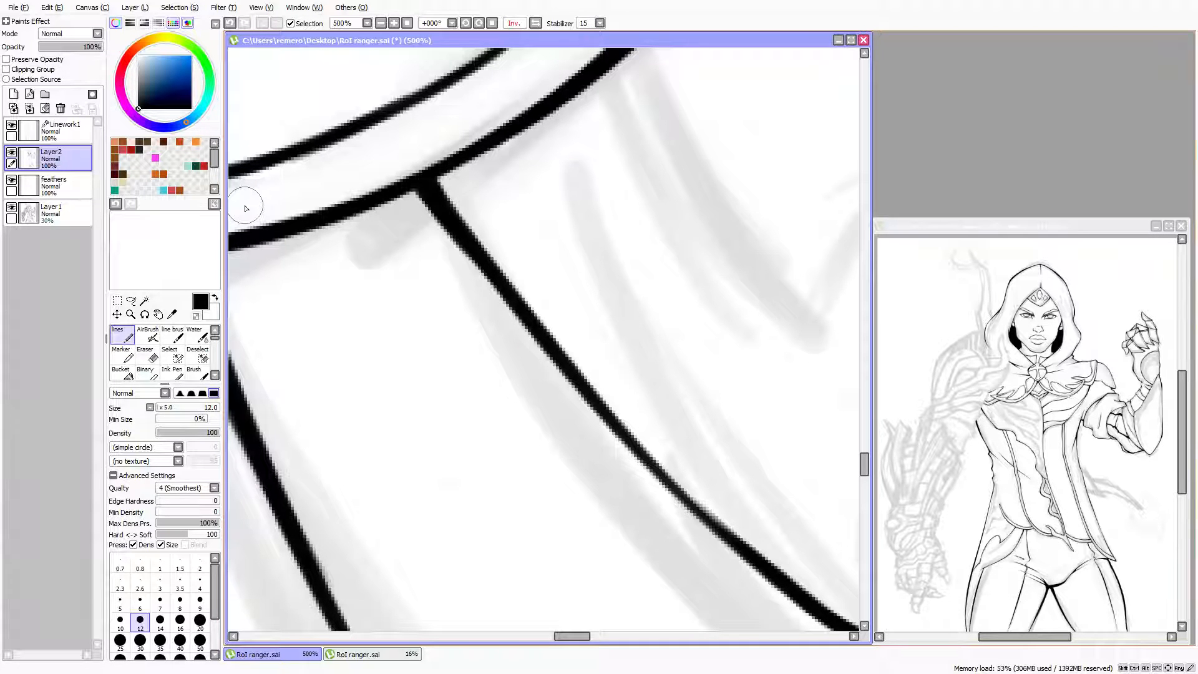
Reduce the eraser size and shave the upper edge of the diagonal line's uneven middle
{"action": "left_click_drag", "start_coordinate": [396, 355], "coordinate": [318, 329]}
{"action": "mouse_move", "coordinate": [423, 404]}
{"action": "left_mouse_down"}
{"action": "mouse_move", "coordinate": [304, 350]}
{"action": "mouse_move", "coordinate": [304, 326]}
{"action": "left_mouse_up"}
{"action": "left_click", "coordinate": [147, 355]}
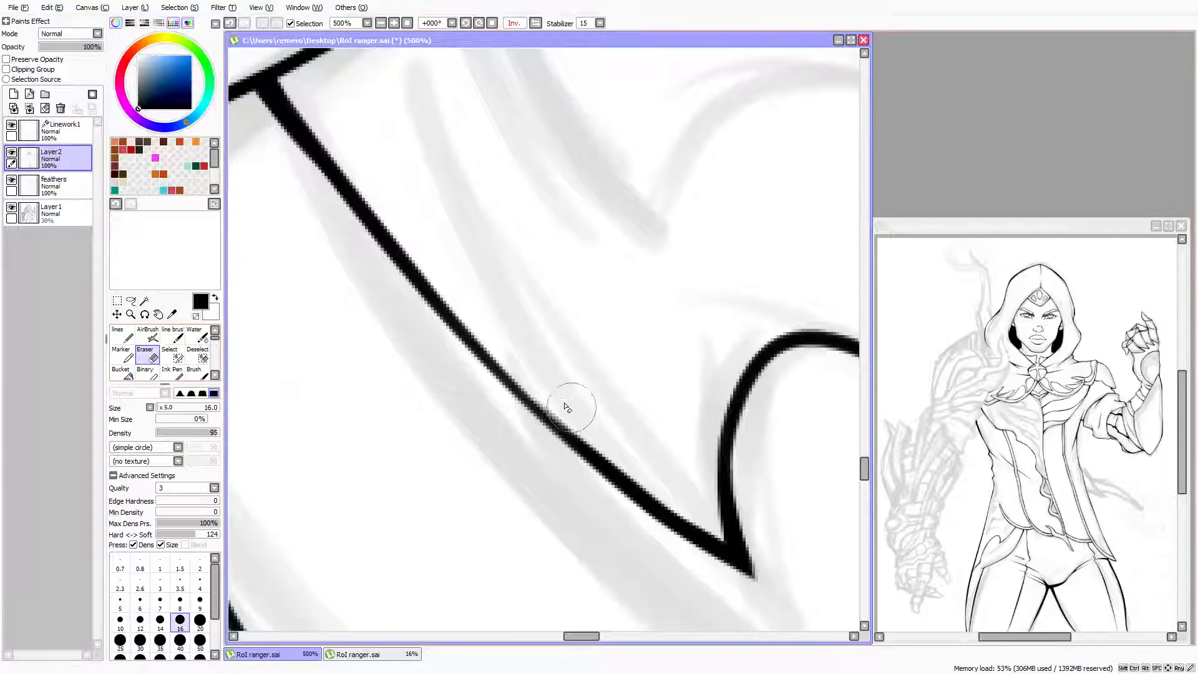
{"action": "left_click_drag", "start_coordinate": [571, 411], "coordinate": [570, 395]}
{"action": "key", "text": "bracketleft"}
{"action": "key", "text": "bracketleft"}
{"action": "key", "text": "bracketleft"}
{"action": "key", "text": "bracketleft"}
{"action": "key", "text": "bracketleft"}
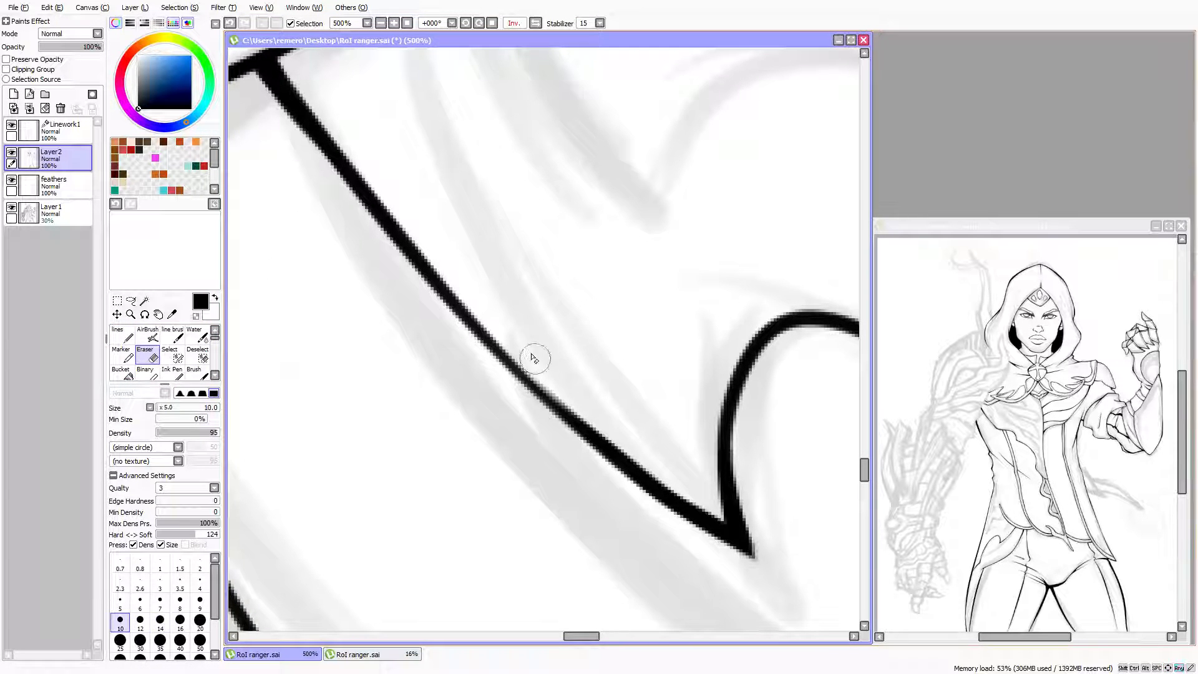
{"action": "left_click_drag", "start_coordinate": [513, 341], "coordinate": [583, 417]}
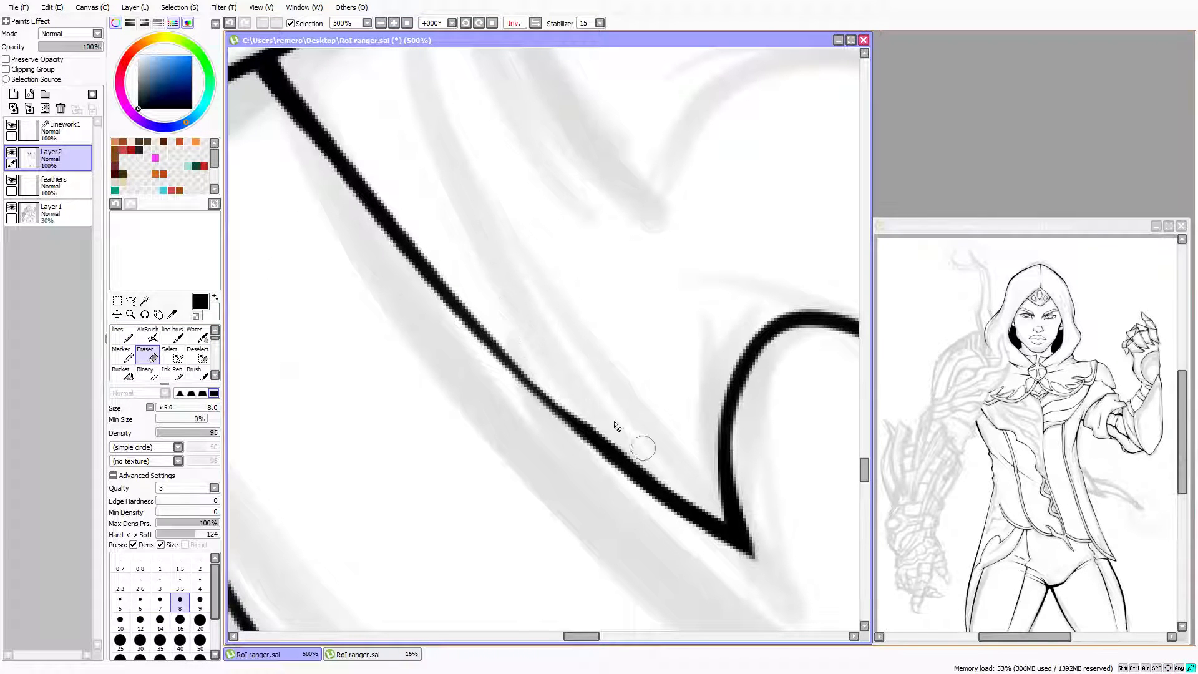
Smooth the diagonal line's lower stretch and its pointed corner with the size 8 eraser
{"action": "left_click_drag", "start_coordinate": [546, 365], "coordinate": [649, 464]}
{"action": "left_click_drag", "start_coordinate": [516, 345], "coordinate": [653, 468]}
{"action": "left_click_drag", "start_coordinate": [559, 396], "coordinate": [690, 497]}
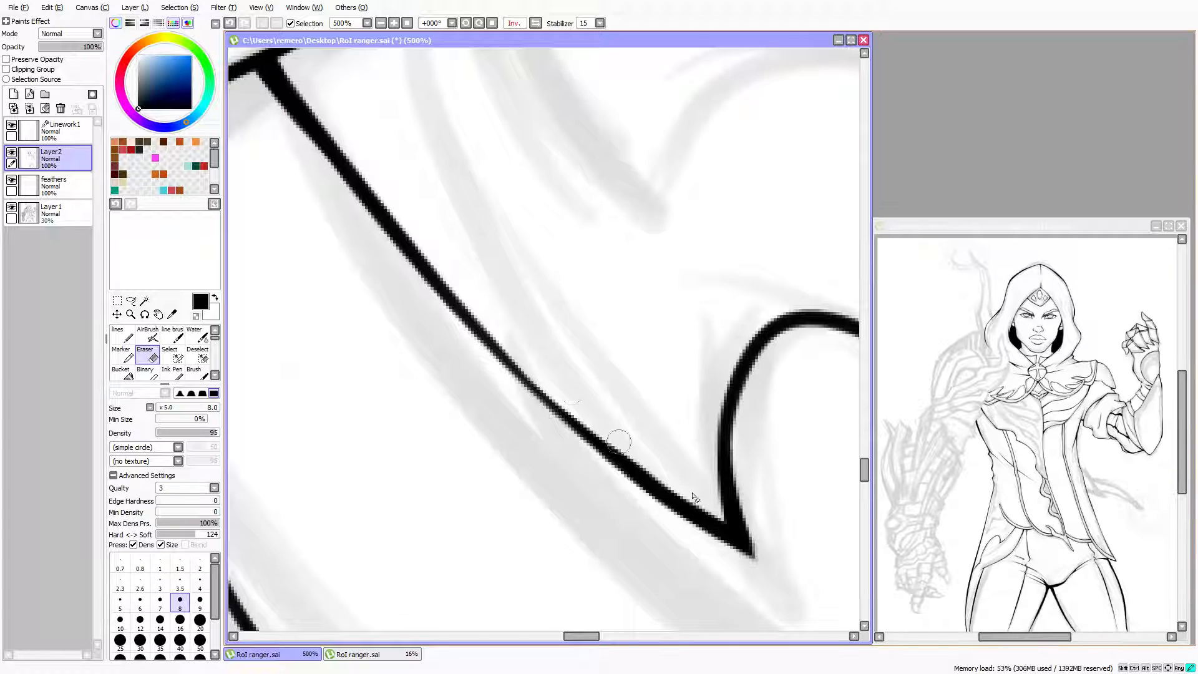
{"action": "left_click_drag", "start_coordinate": [555, 384], "coordinate": [660, 472]}
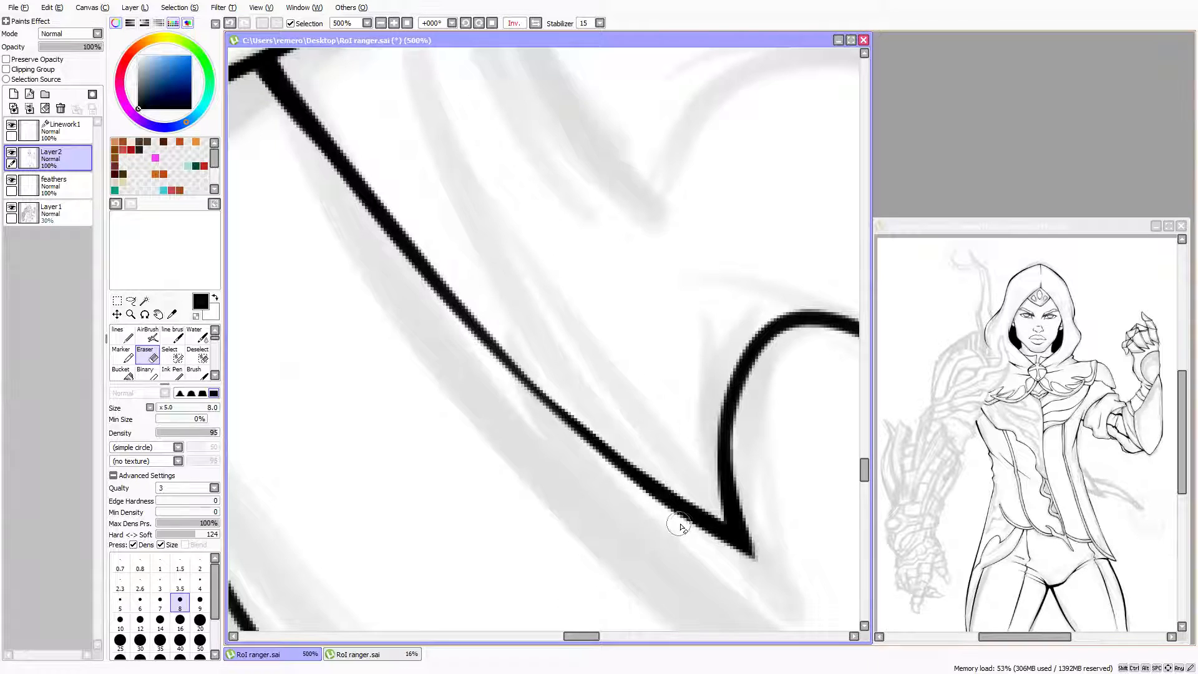
{"action": "mouse_move", "coordinate": [768, 568]}
{"action": "left_mouse_down"}
{"action": "mouse_move", "coordinate": [769, 555]}
{"action": "mouse_move", "coordinate": [740, 566]}
{"action": "left_mouse_up"}
Return the canvas to its unflipped view and examine the inked torso, vest and hips as a whole
{"action": "scroll", "coordinate": [592, 348], "scroll_direction": "down", "scroll_amount": 4}
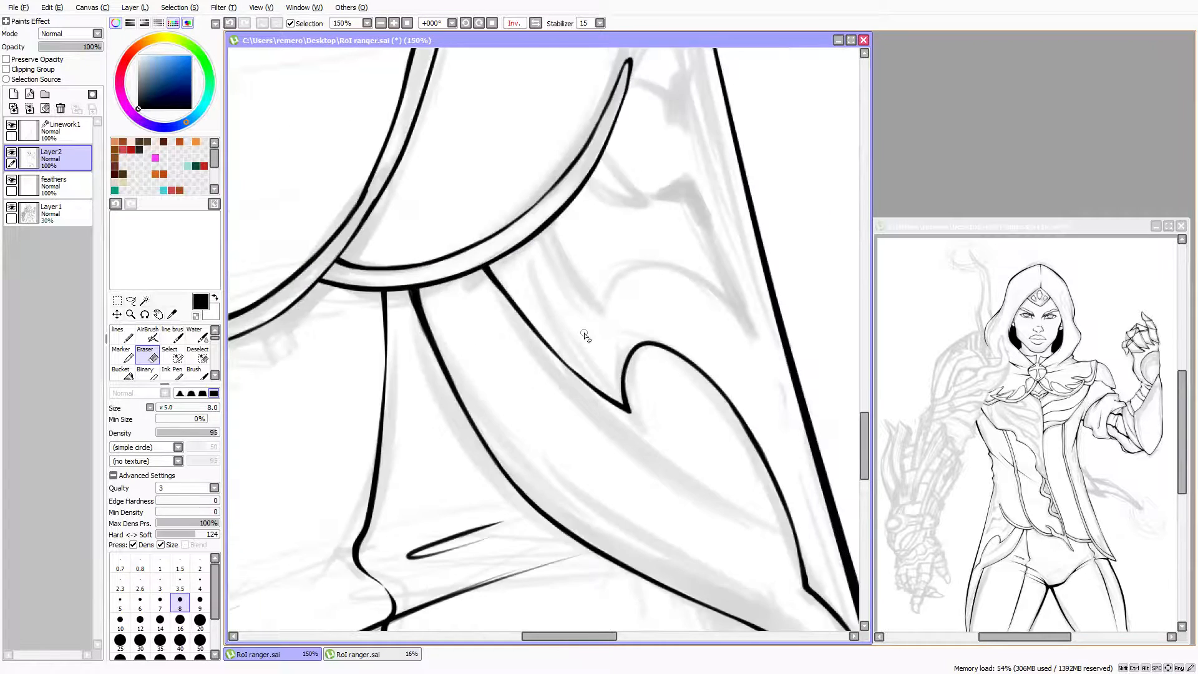
{"action": "scroll", "coordinate": [587, 334], "scroll_direction": "down", "scroll_amount": 4}
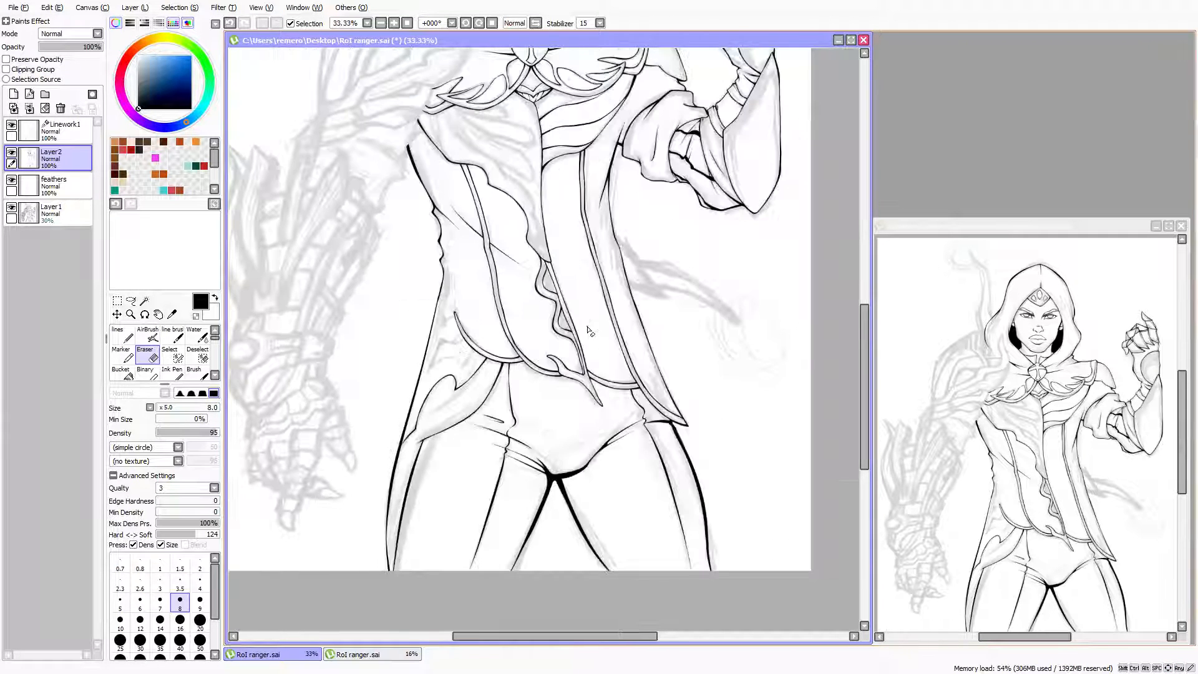
{"action": "key", "text": "Up"}
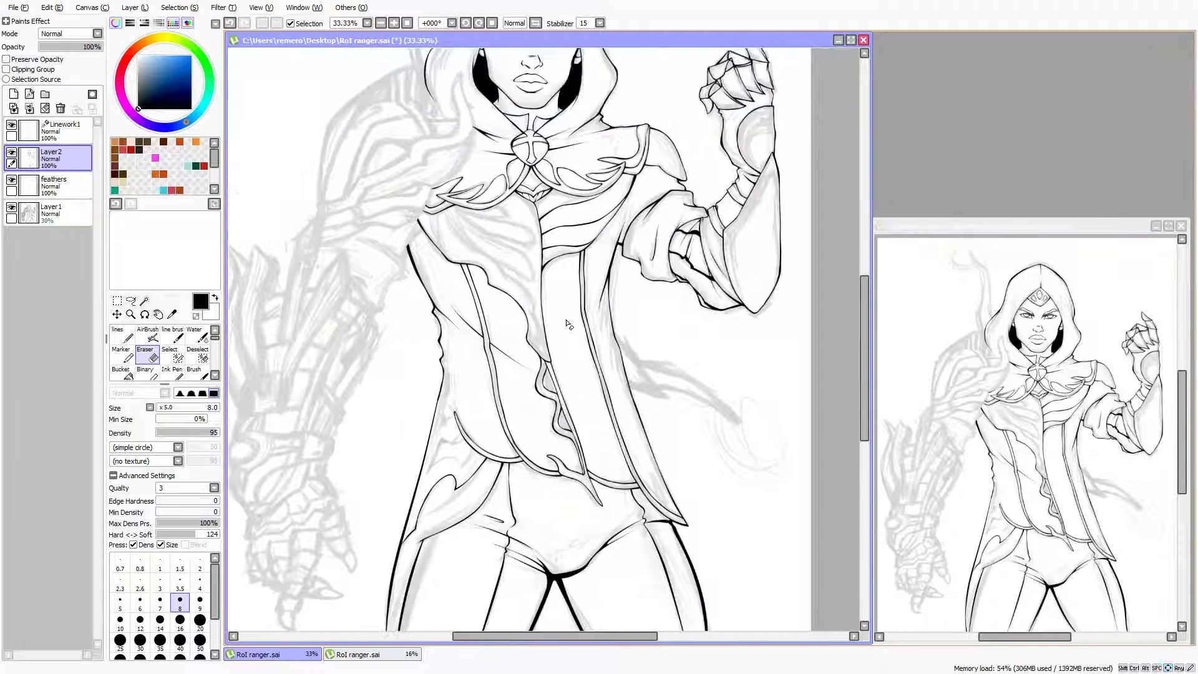
{"action": "key", "text": "Left"}
{"action": "key", "text": "Down"}
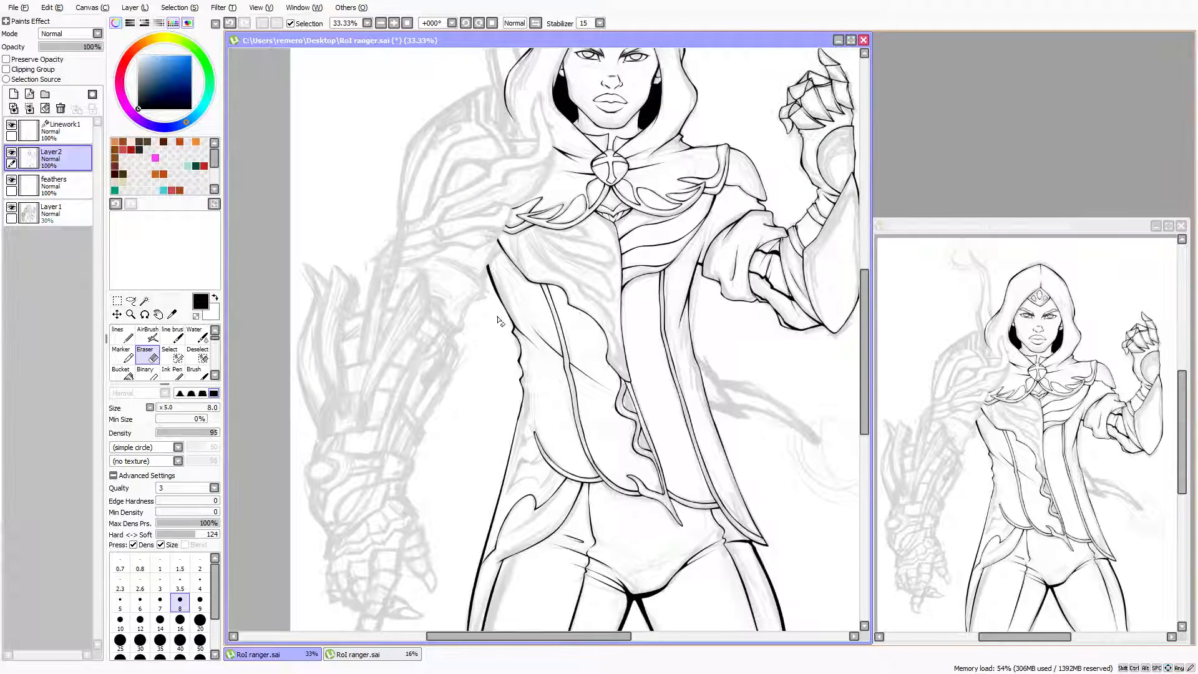
{"action": "key", "text": "Down"}
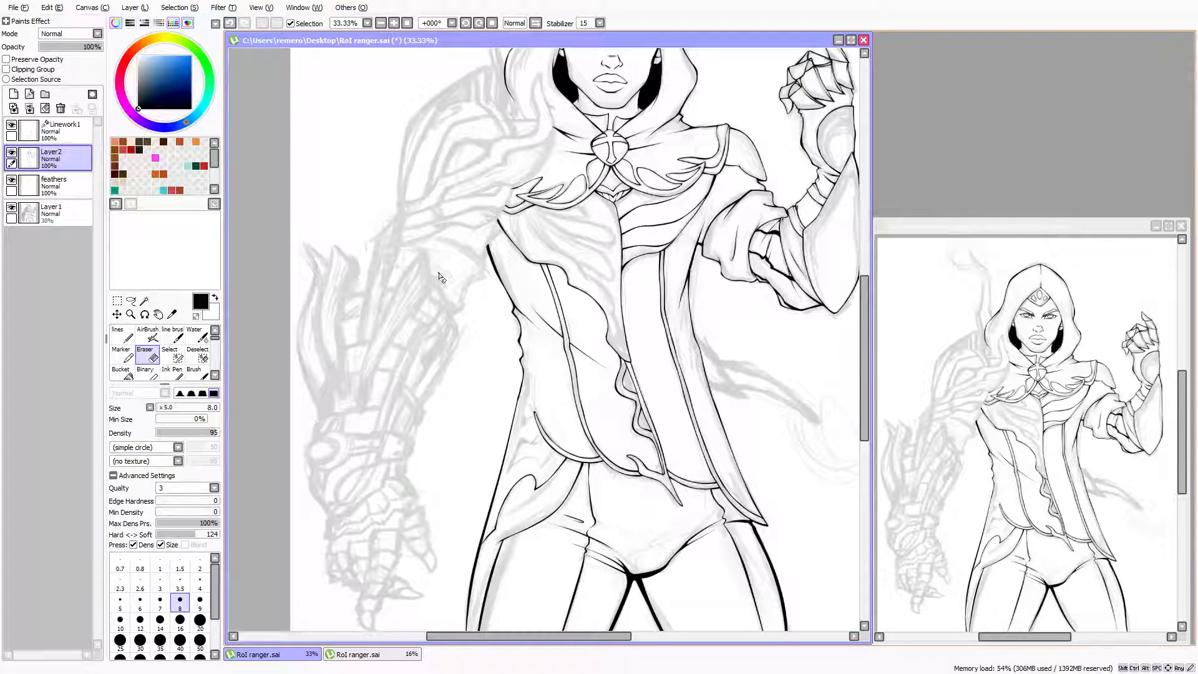
{"action": "key", "text": "Up"}
{"action": "key", "text": "Up"}
{"action": "key", "text": "Right"}
{"action": "key", "text": "Down"}
{"action": "key", "text": "Down"}
{"action": "key", "text": "Down"}
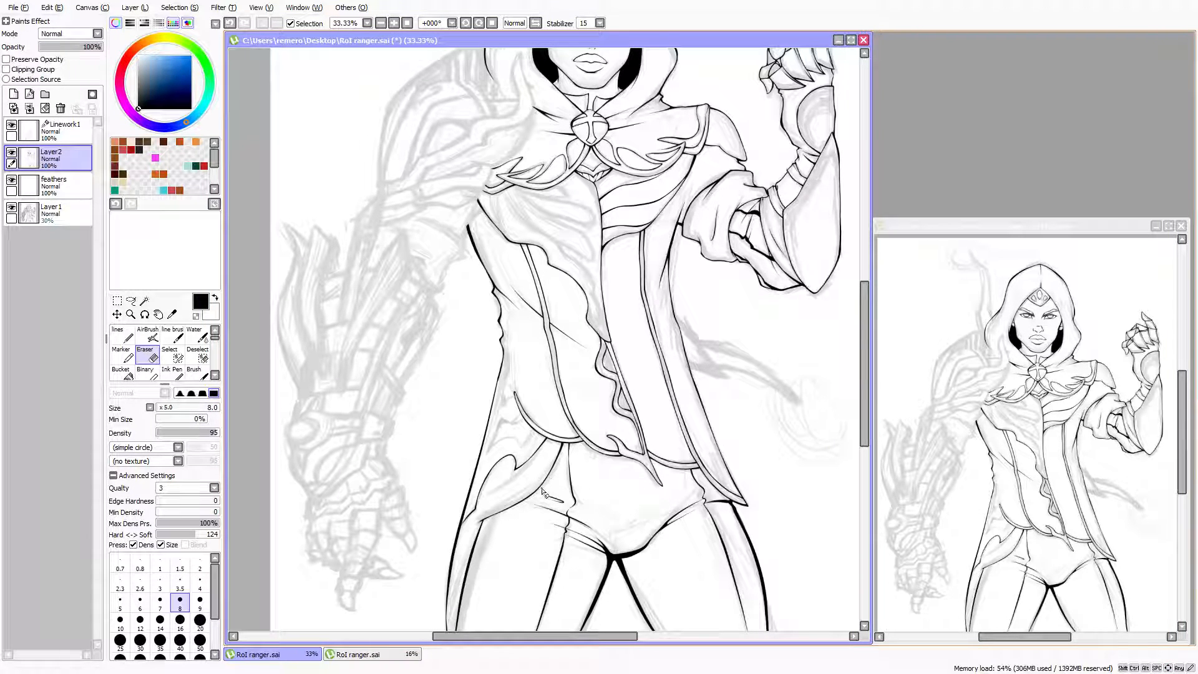
{"action": "key", "text": "Down"}
{"action": "key", "text": "Down"}
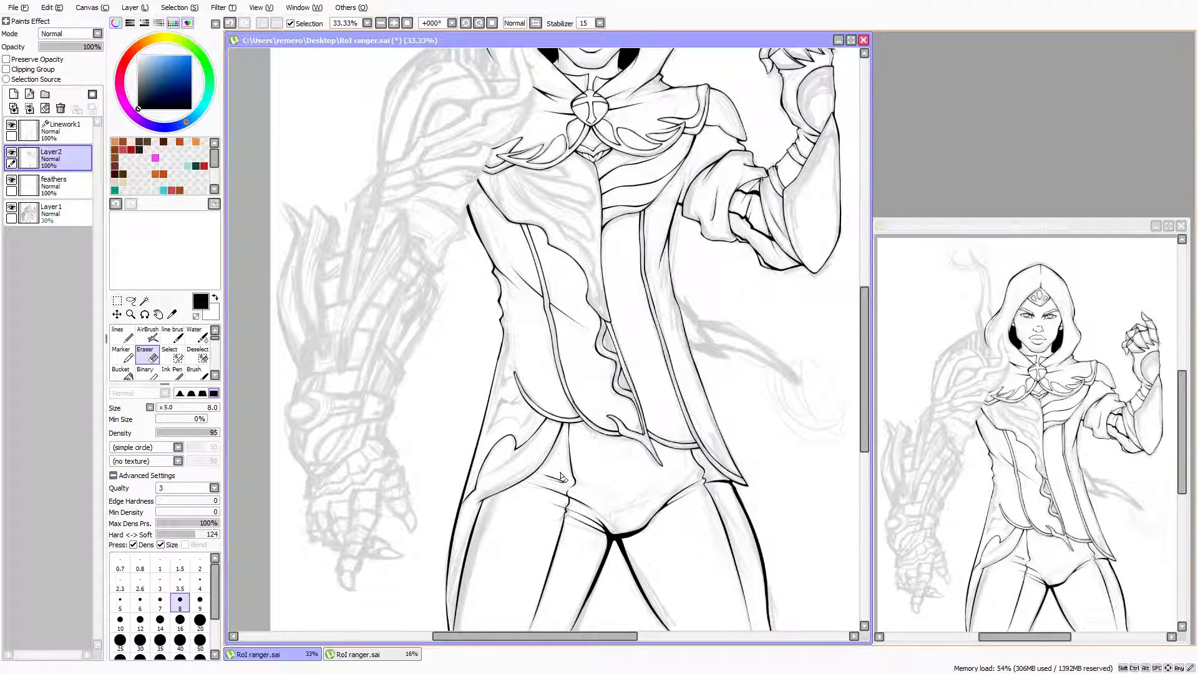
Inspect the vest's side tail and its folds up close and against the full torso
{"action": "scroll", "coordinate": [566, 425], "scroll_direction": "up", "scroll_amount": 3}
{"action": "key", "text": "Left"}
{"action": "key", "text": "Left"}
{"action": "key", "text": "Left"}
{"action": "key", "text": "Left"}
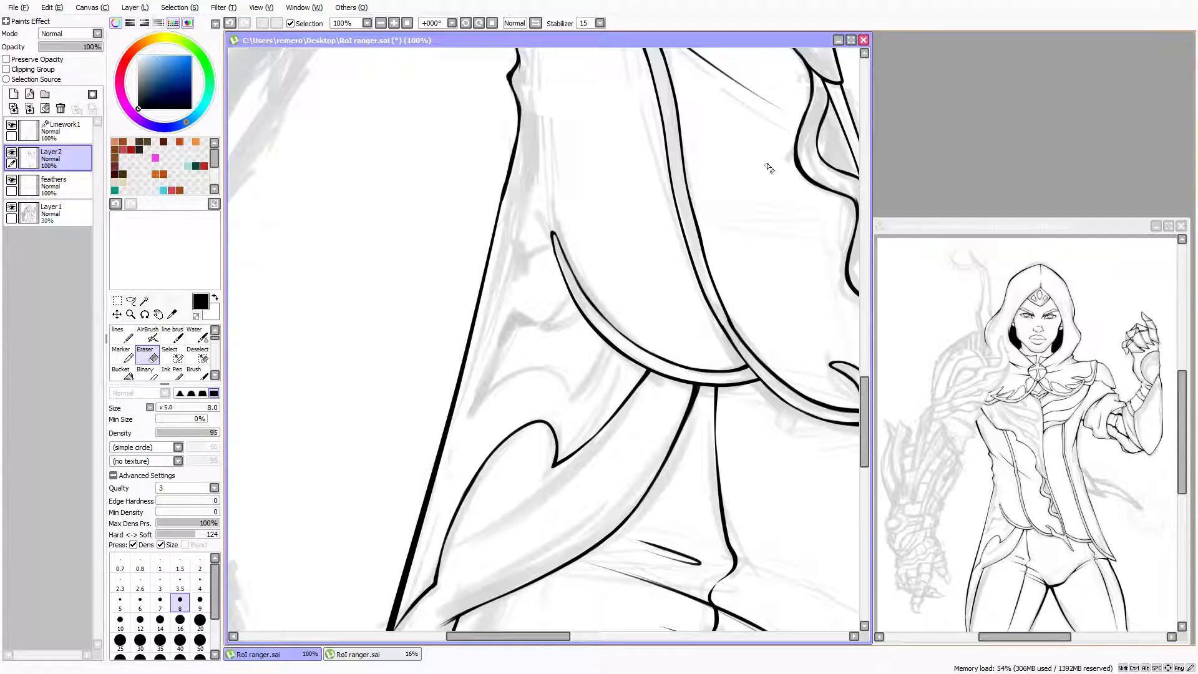
{"action": "scroll", "coordinate": [609, 237], "scroll_direction": "down", "scroll_amount": 1}
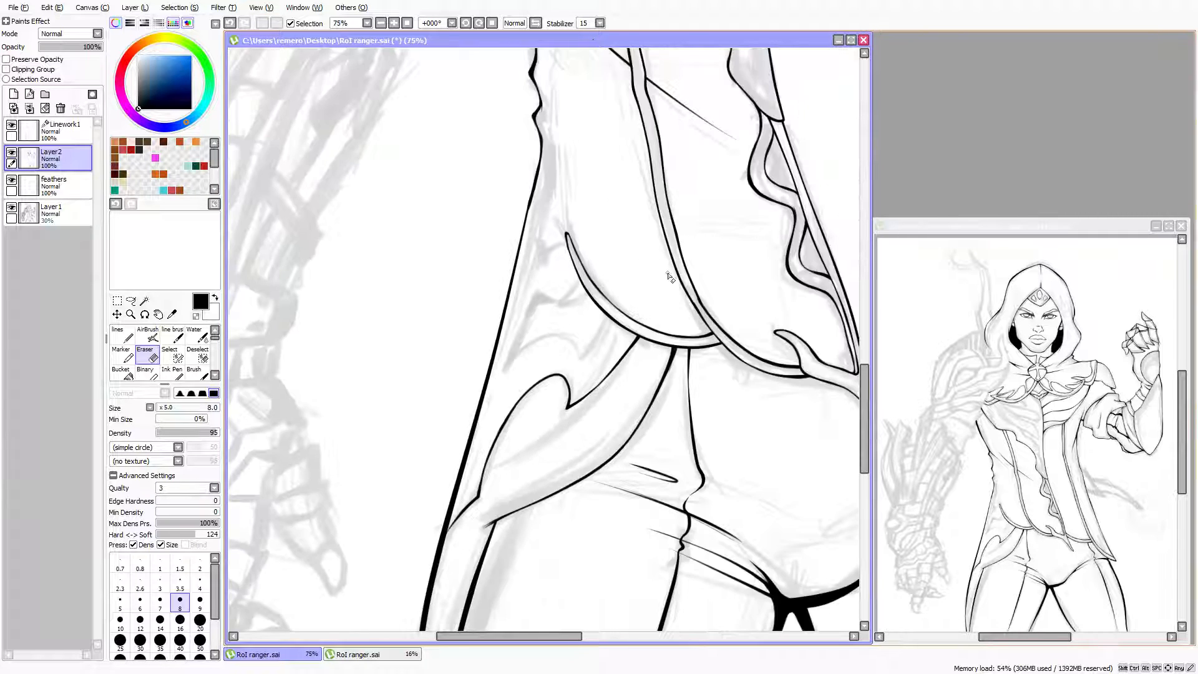
{"action": "scroll", "coordinate": [670, 277], "scroll_direction": "up", "scroll_amount": 2}
{"action": "scroll", "coordinate": [523, 282], "scroll_direction": "down", "scroll_amount": 2}
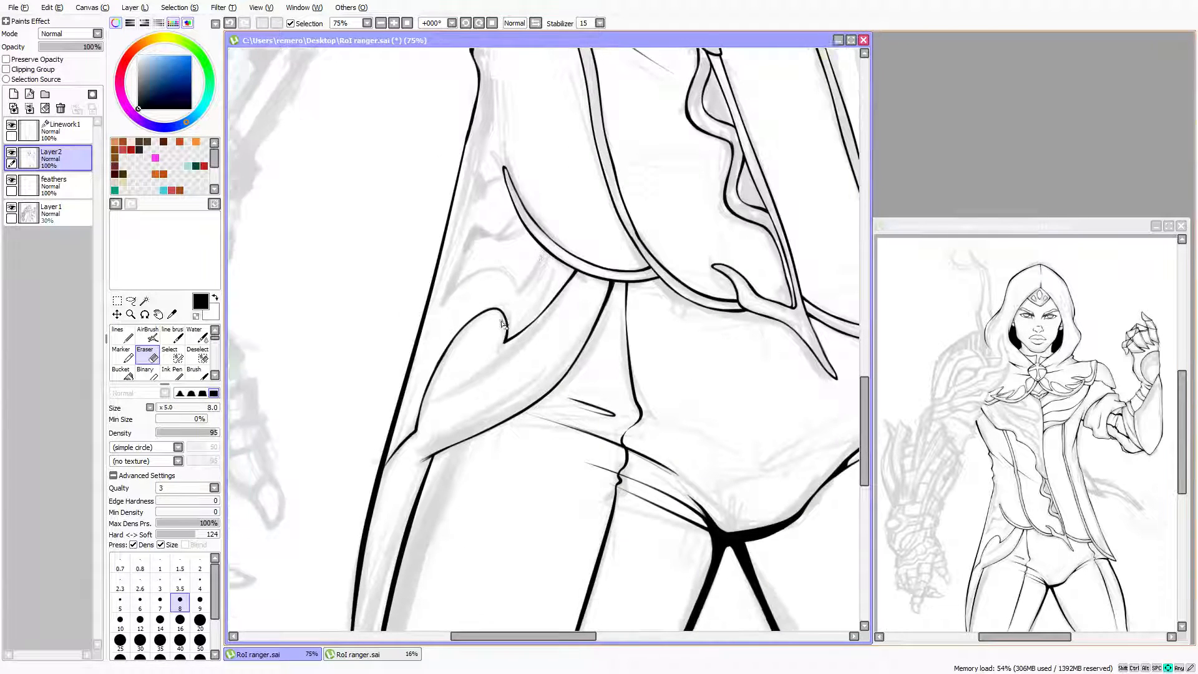
{"action": "scroll", "coordinate": [505, 324], "scroll_direction": "right", "scroll_amount": 1}
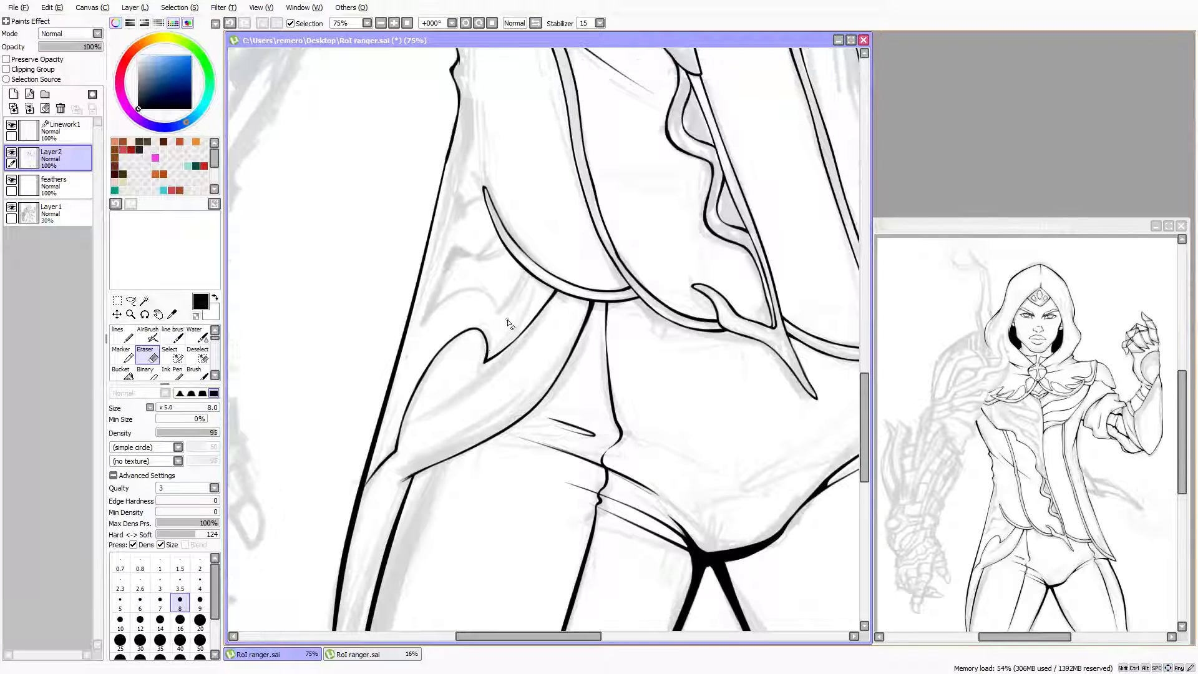
{"action": "scroll", "coordinate": [509, 322], "scroll_direction": "down", "scroll_amount": 1}
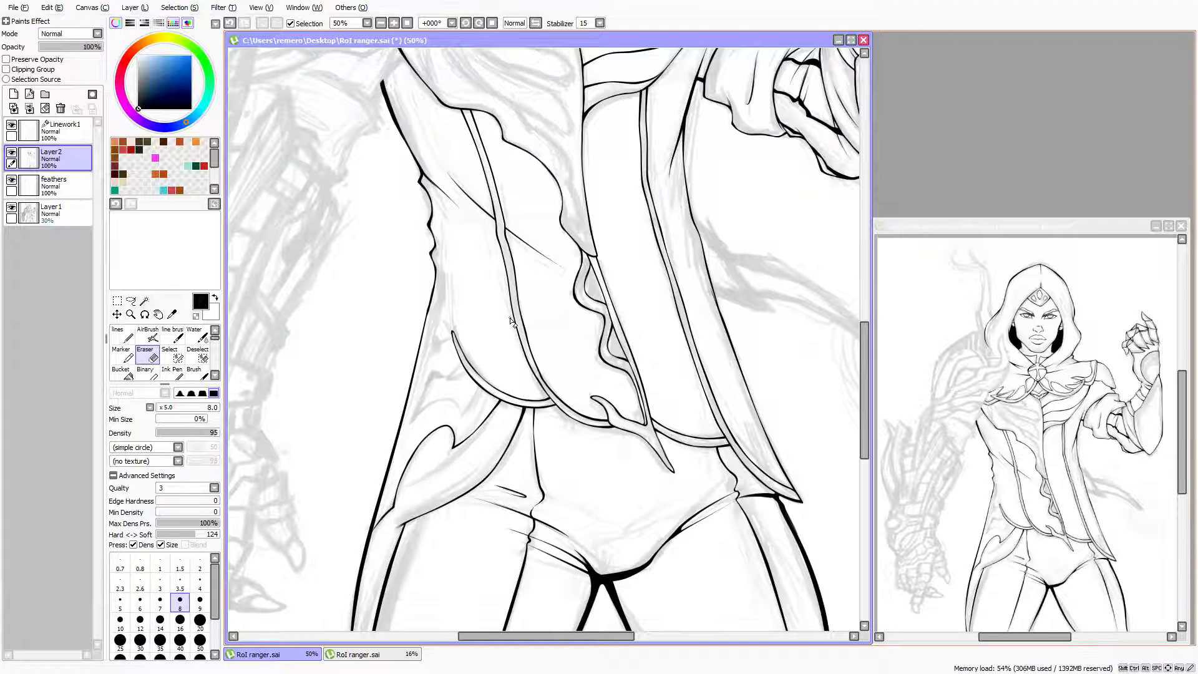
{"action": "scroll", "coordinate": [510, 321], "scroll_direction": "down", "scroll_amount": 1}
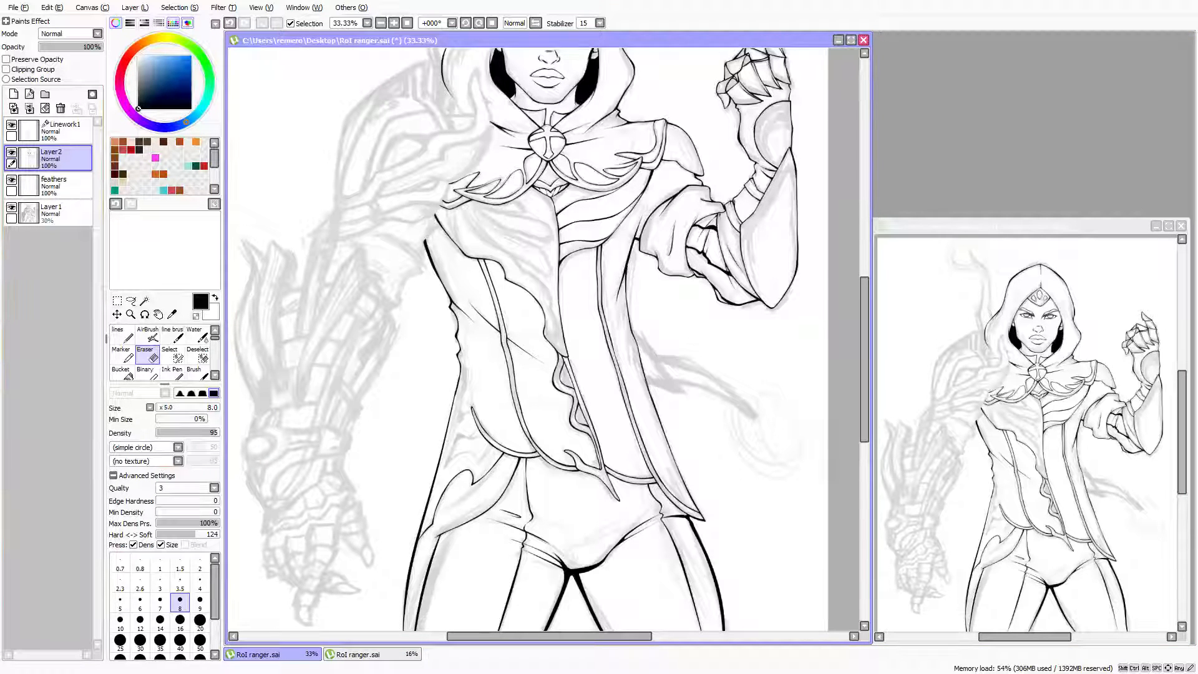
{"action": "key", "text": "alt+Tab"}
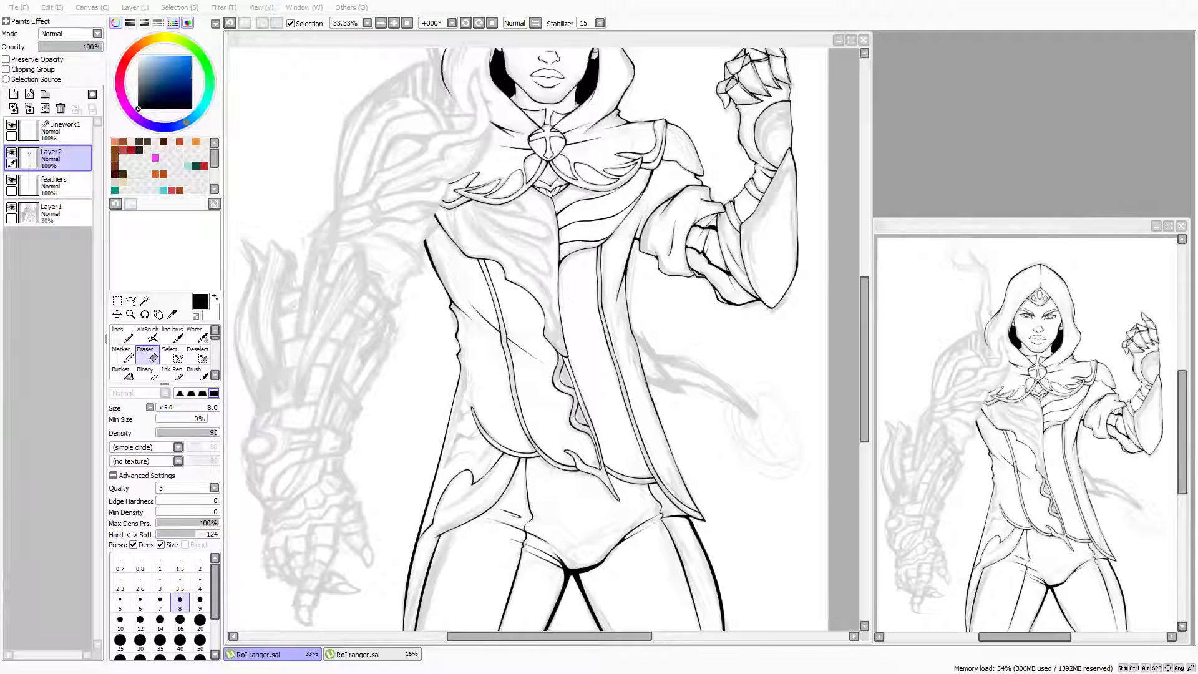
Set the lines brush to size 9 and fill the pale gap in the diagonal crease branching from the vest's side outline
{"action": "left_click", "coordinate": [415, 43]}
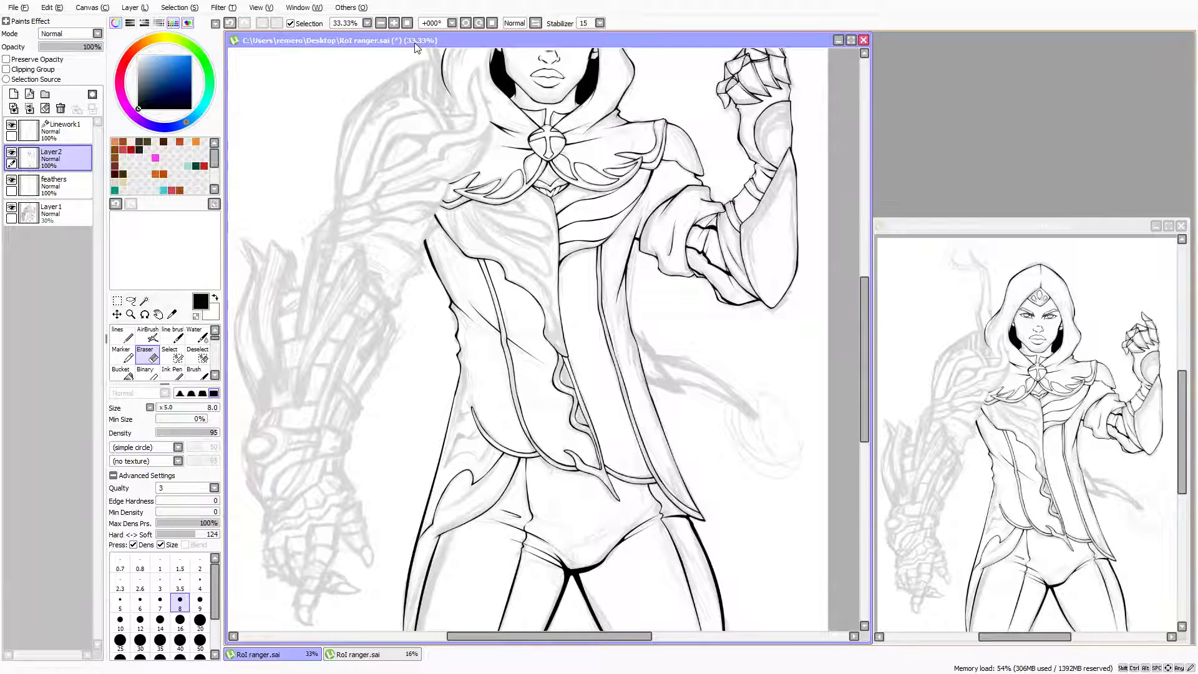
{"action": "scroll", "coordinate": [448, 314], "scroll_direction": "up", "scroll_amount": 1}
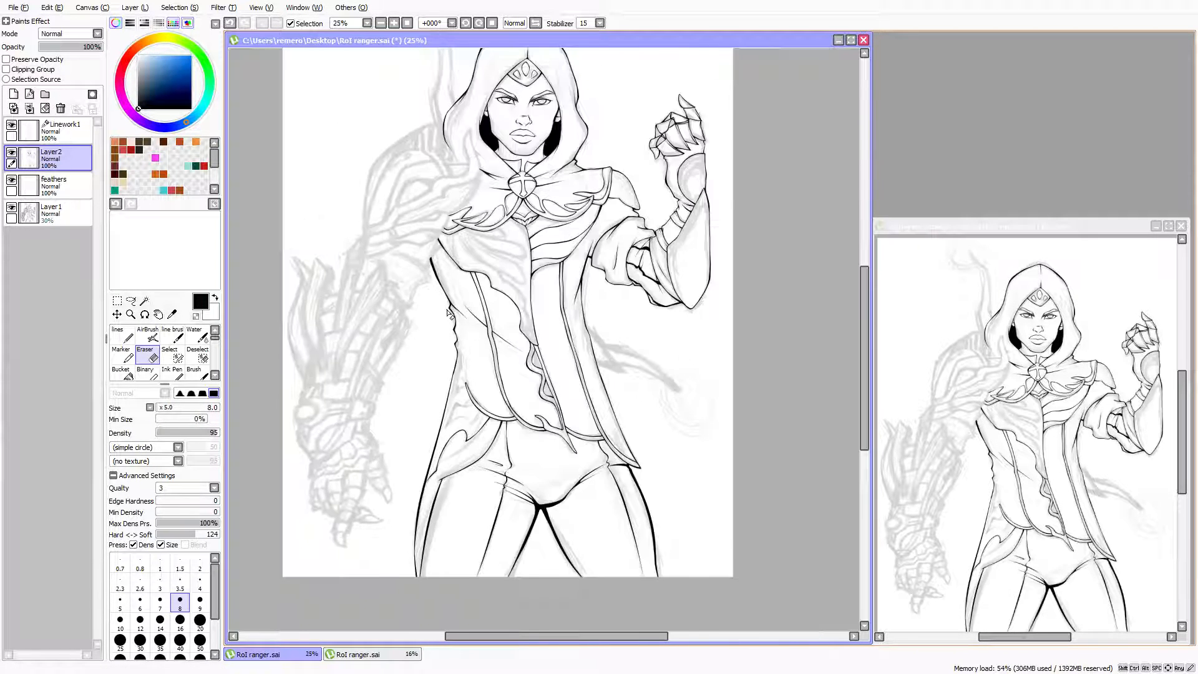
{"action": "scroll", "coordinate": [448, 314], "scroll_direction": "up", "scroll_amount": 1}
{"action": "scroll", "coordinate": [450, 306], "scroll_direction": "up", "scroll_amount": 1}
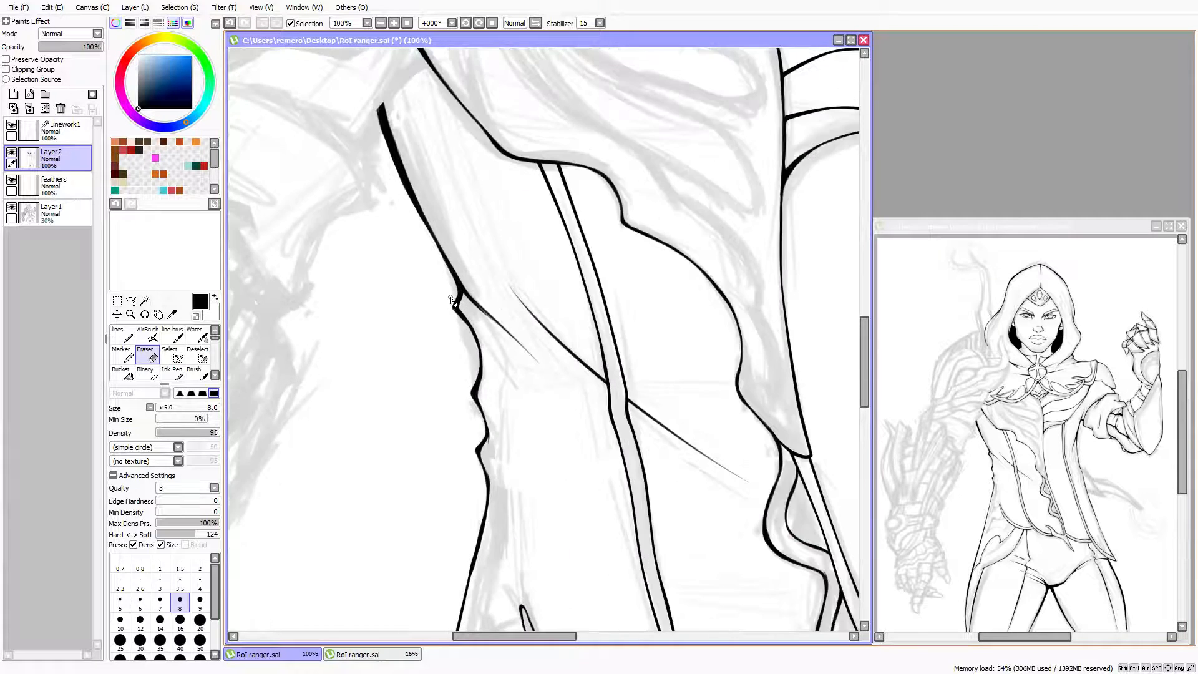
{"action": "scroll", "coordinate": [451, 300], "scroll_direction": "down", "scroll_amount": 1}
{"action": "scroll", "coordinate": [451, 300], "scroll_direction": "up", "scroll_amount": 1}
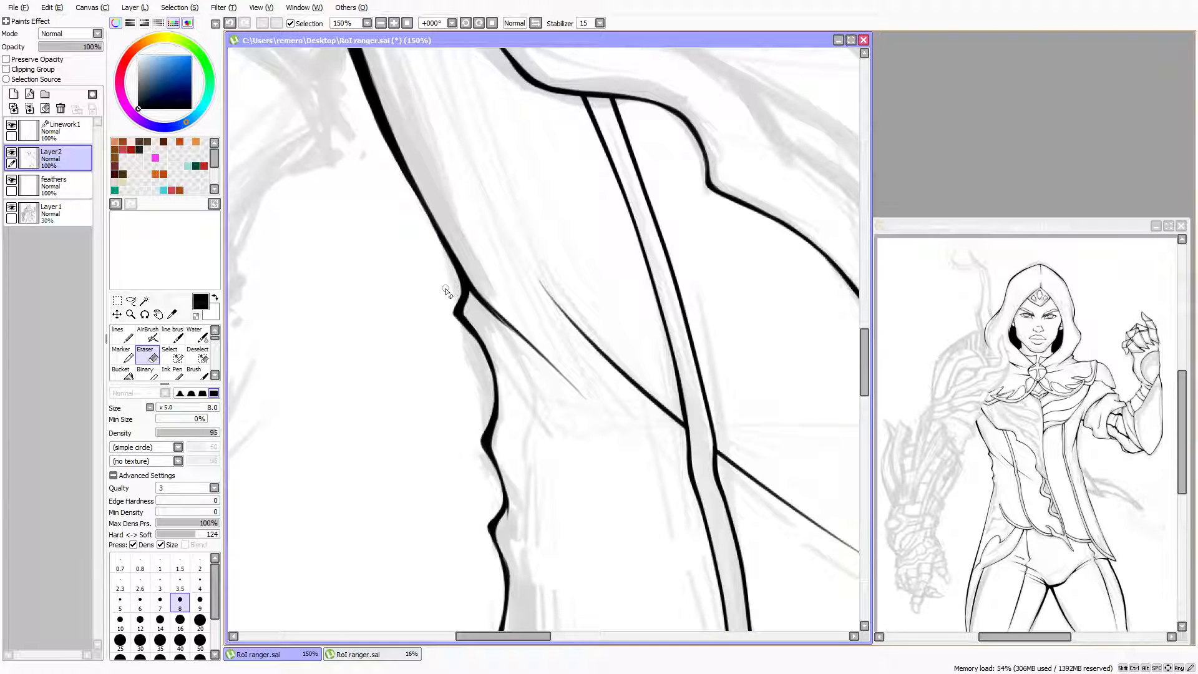
{"action": "scroll", "coordinate": [449, 293], "scroll_direction": "up", "scroll_amount": 2}
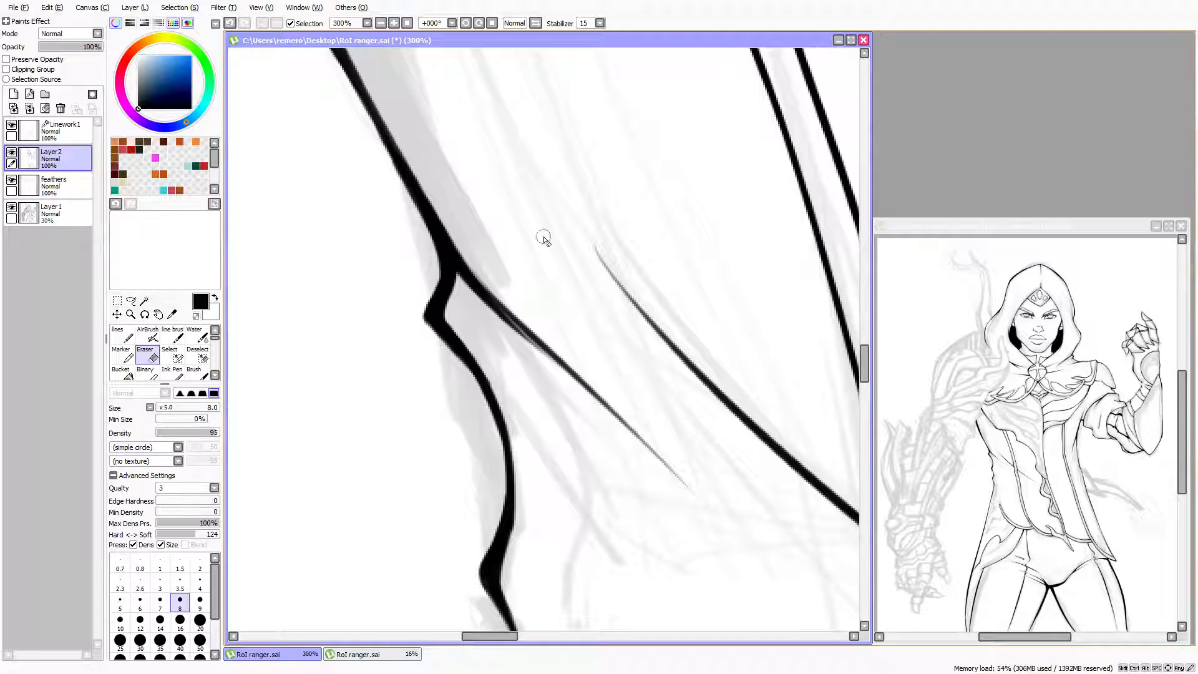
{"action": "scroll", "coordinate": [545, 331], "scroll_direction": "up", "scroll_amount": 2}
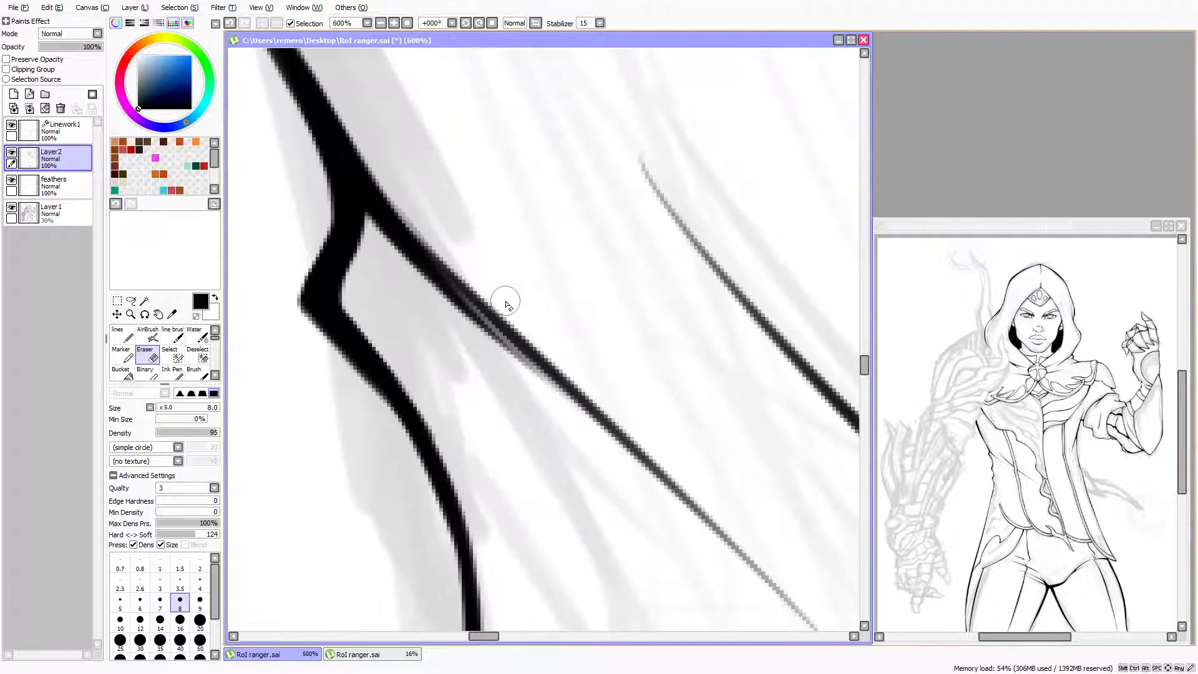
{"action": "key", "text": "Down"}
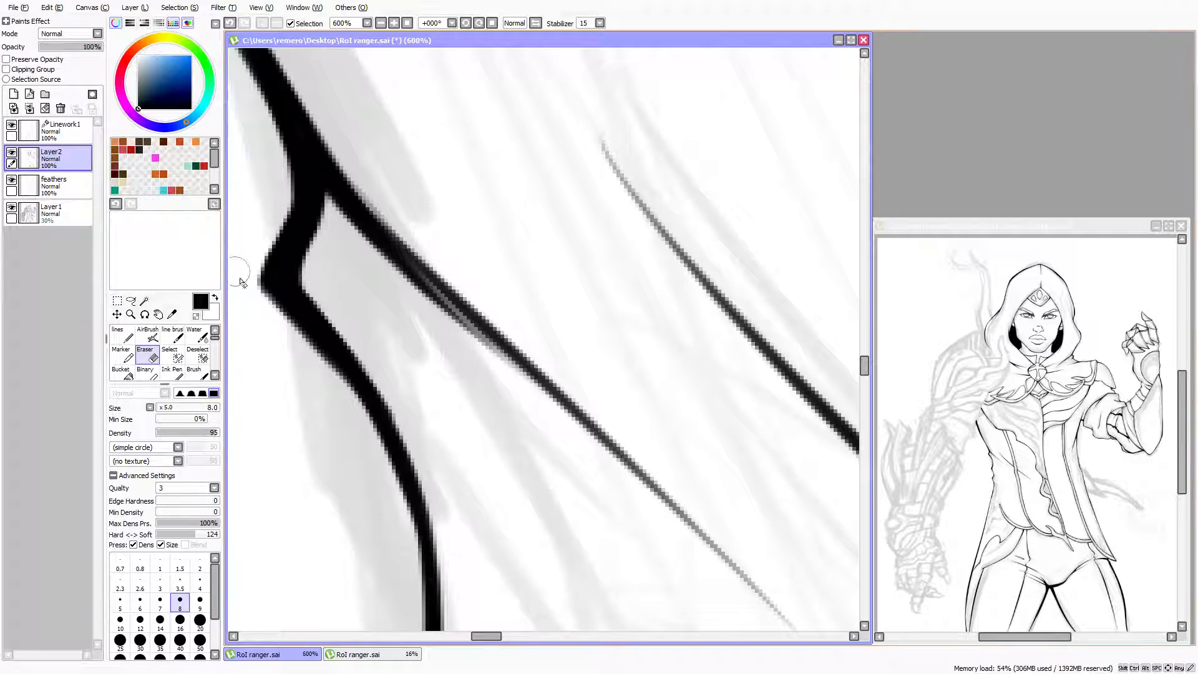
{"action": "left_click", "coordinate": [121, 334]}
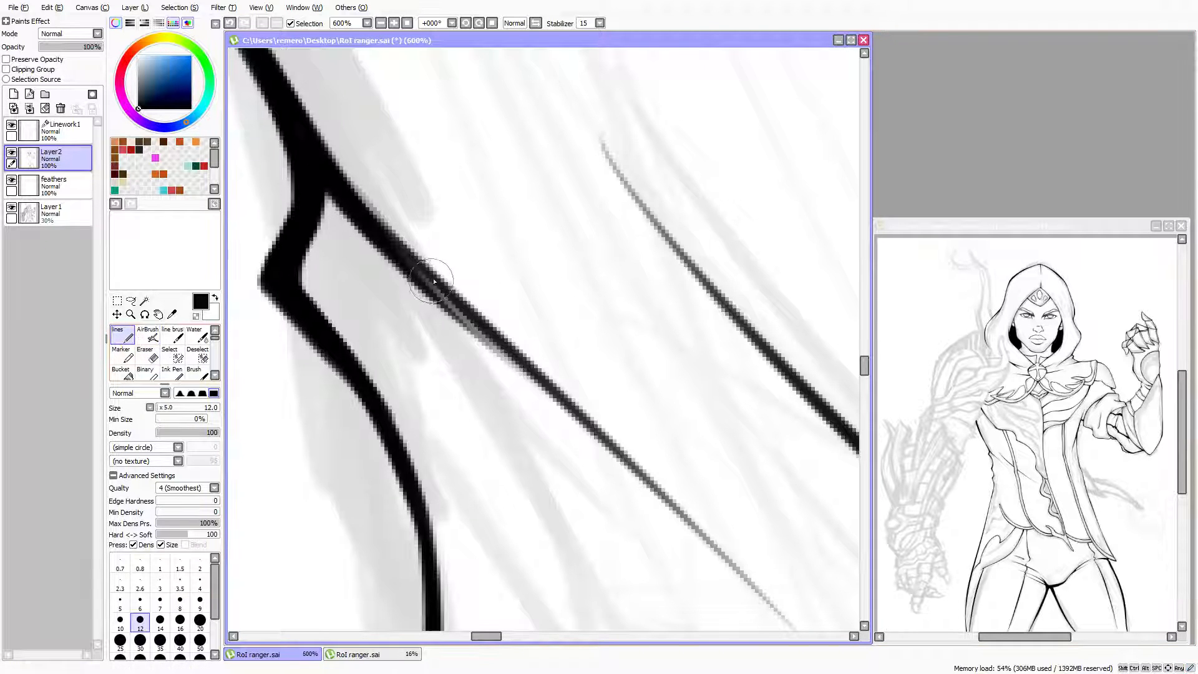
{"action": "key", "text": "["}
{"action": "key", "text": "["}
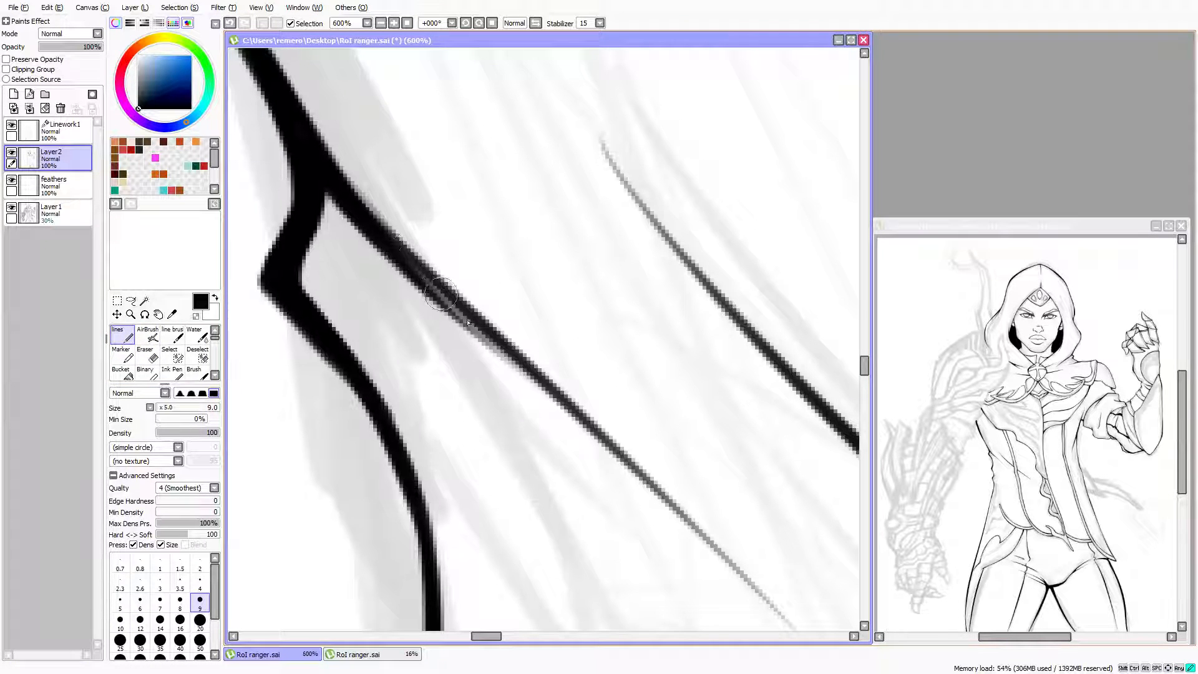
{"action": "left_click_drag", "start_coordinate": [405, 255], "coordinate": [571, 395]}
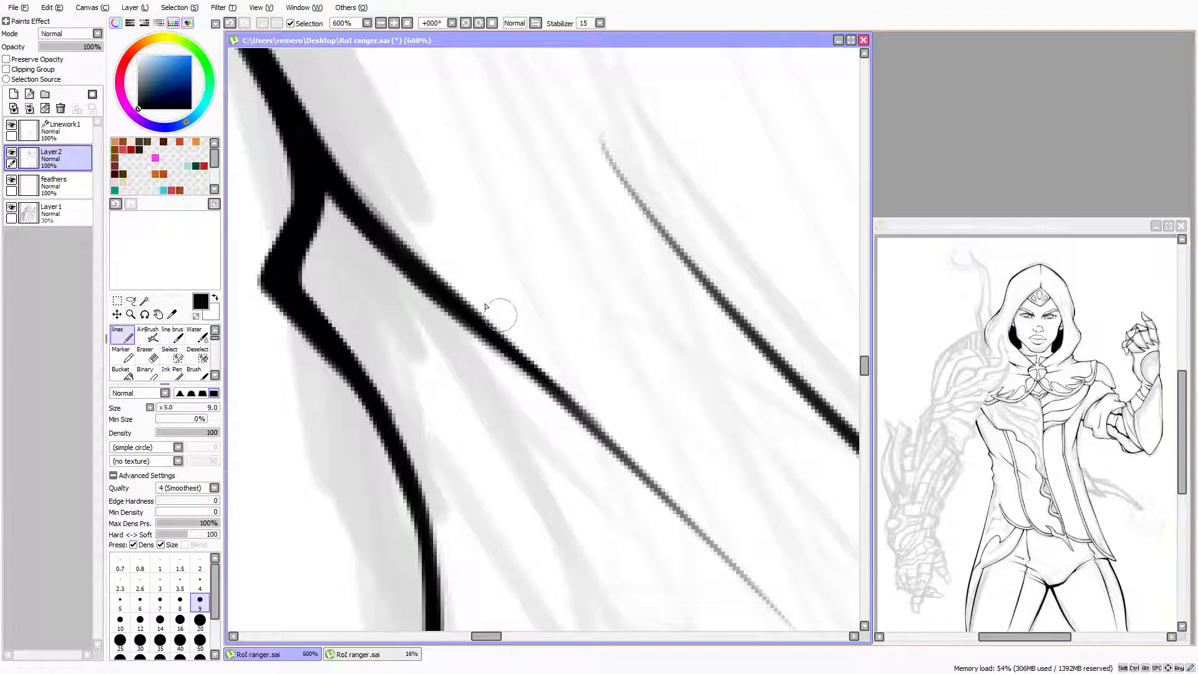
{"action": "key", "text": "e"}
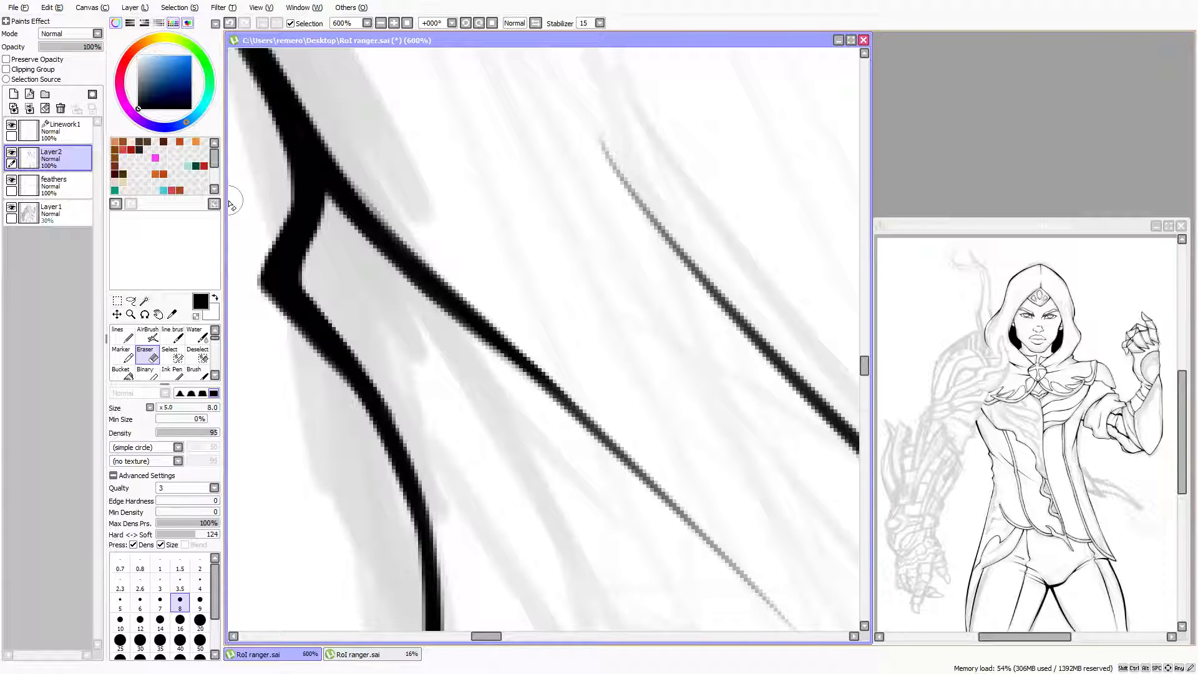
Fill in the blunt upper end of the vest's thick side outline with the size 9 lines brush
{"action": "scroll", "coordinate": [233, 202], "scroll_direction": "down", "scroll_amount": 2}
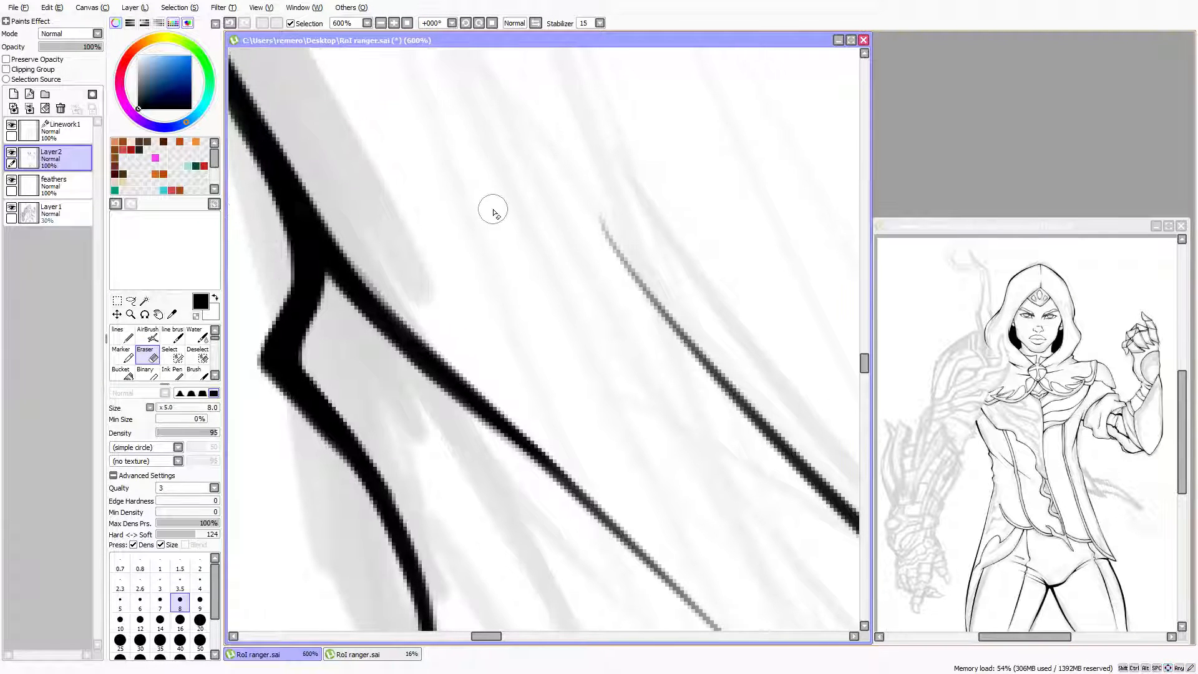
{"action": "scroll", "coordinate": [493, 209], "scroll_direction": "down", "scroll_amount": 2}
{"action": "scroll", "coordinate": [500, 209], "scroll_direction": "up", "scroll_amount": 5}
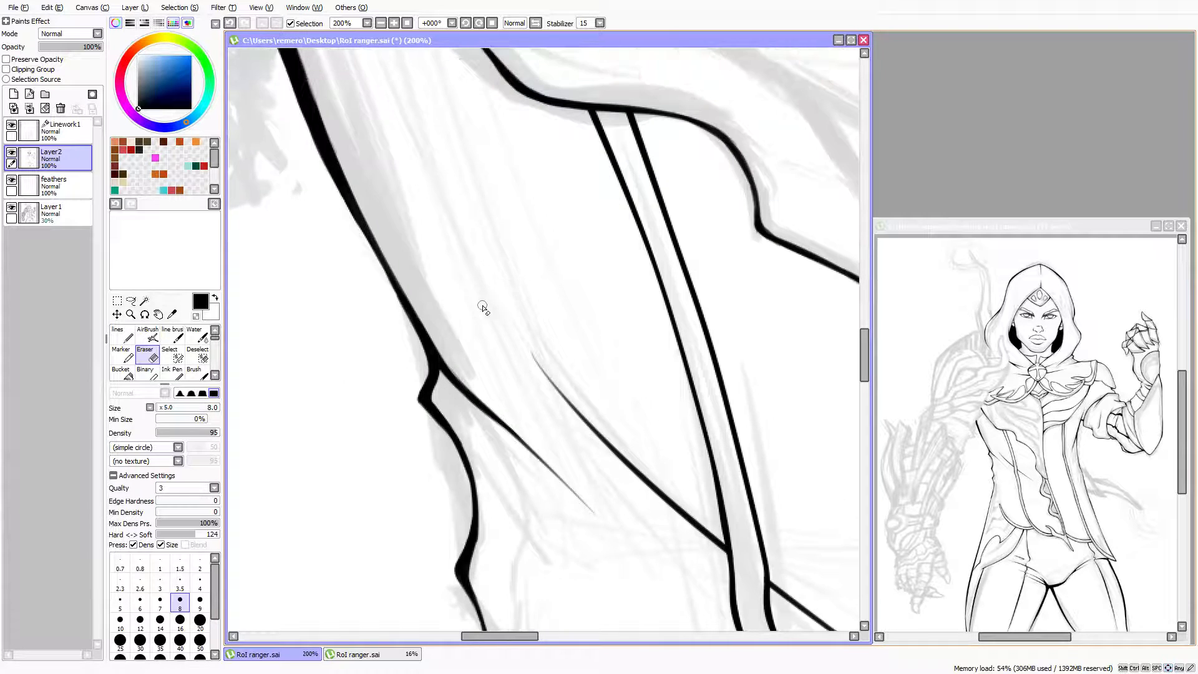
{"action": "scroll", "coordinate": [484, 309], "scroll_direction": "up", "scroll_amount": 5}
{"action": "scroll", "coordinate": [356, 271], "scroll_direction": "left", "scroll_amount": 2}
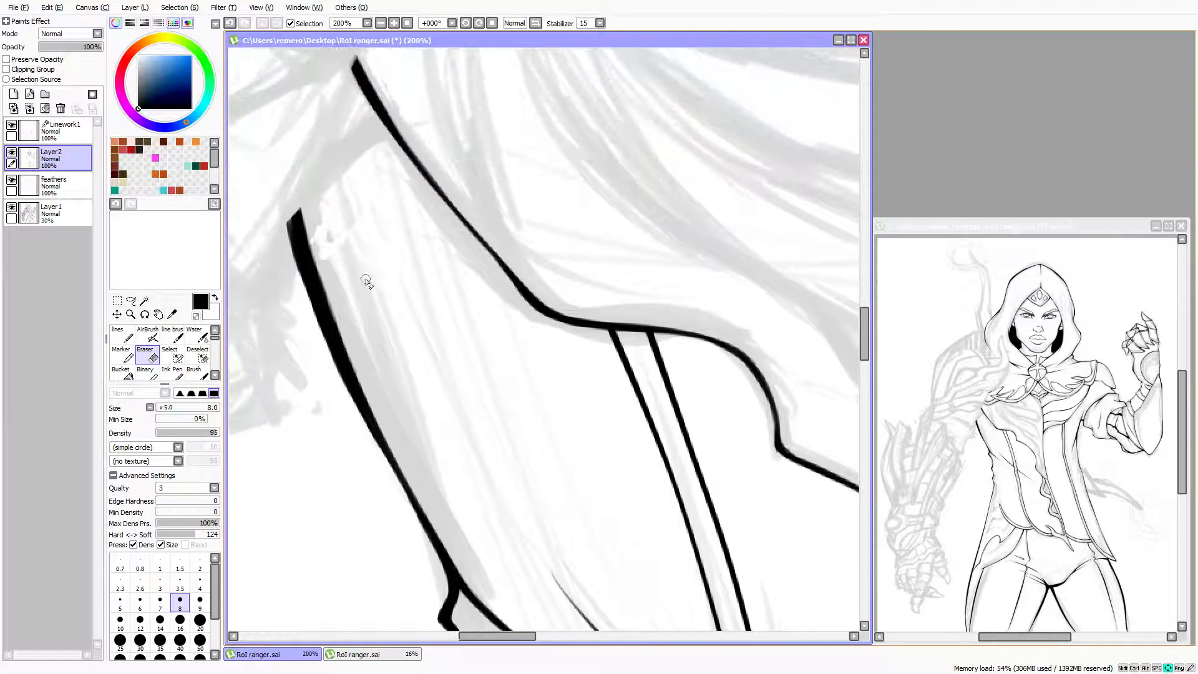
{"action": "scroll", "coordinate": [356, 290], "scroll_direction": "left", "scroll_amount": 1}
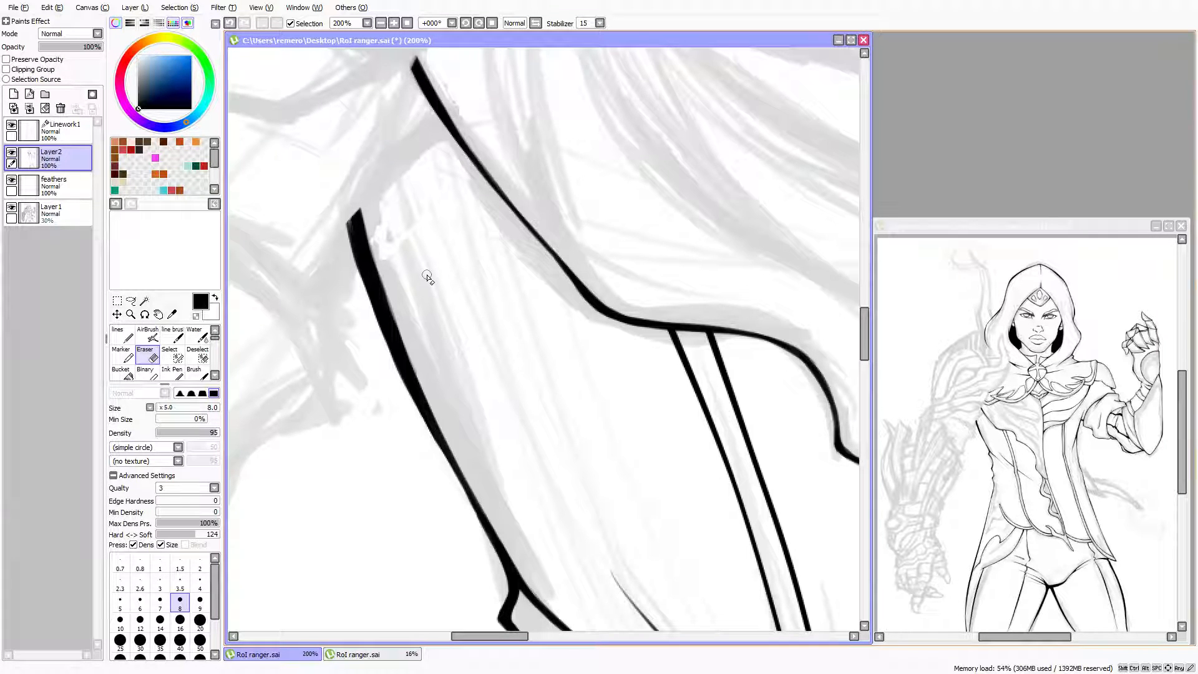
{"action": "scroll", "coordinate": [375, 237], "scroll_direction": "up", "scroll_amount": 2}
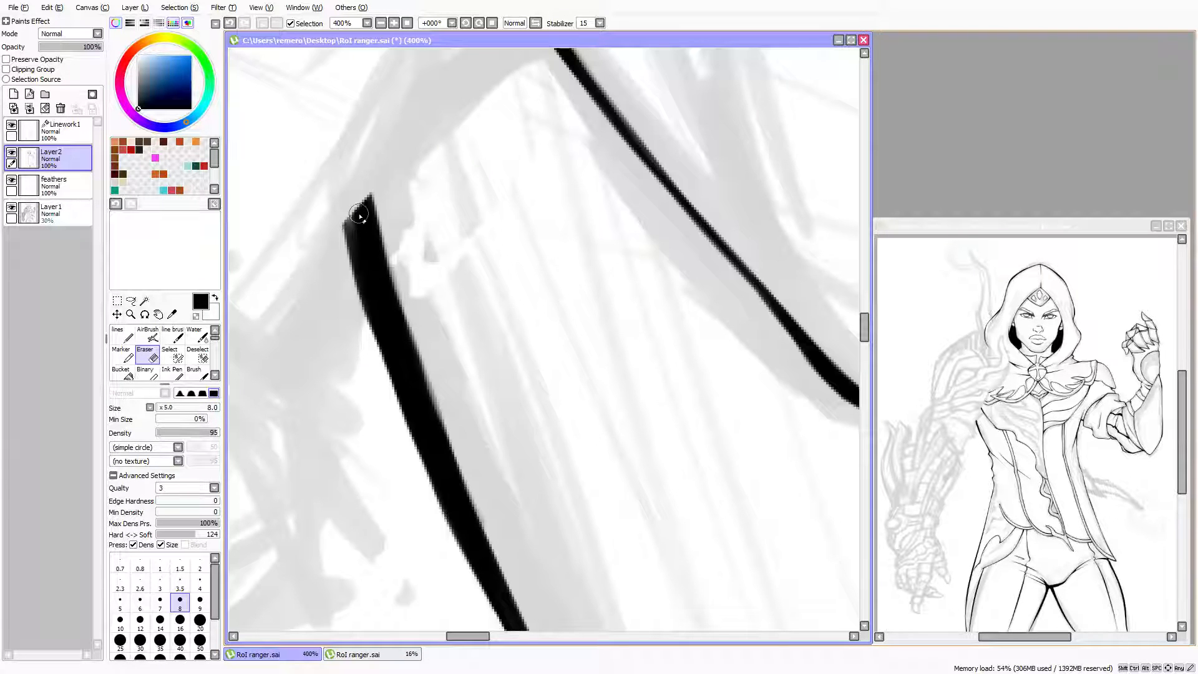
{"action": "scroll", "coordinate": [361, 216], "scroll_direction": "up", "scroll_amount": 1}
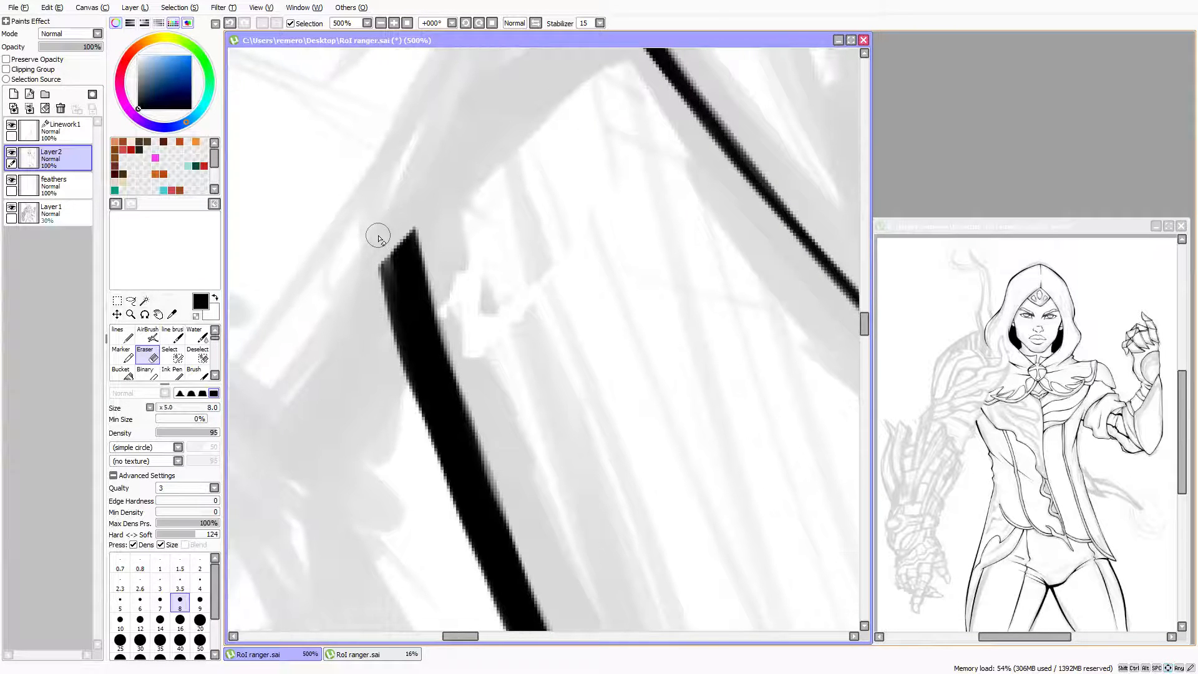
{"action": "scroll", "coordinate": [398, 265], "scroll_direction": "up", "scroll_amount": 1}
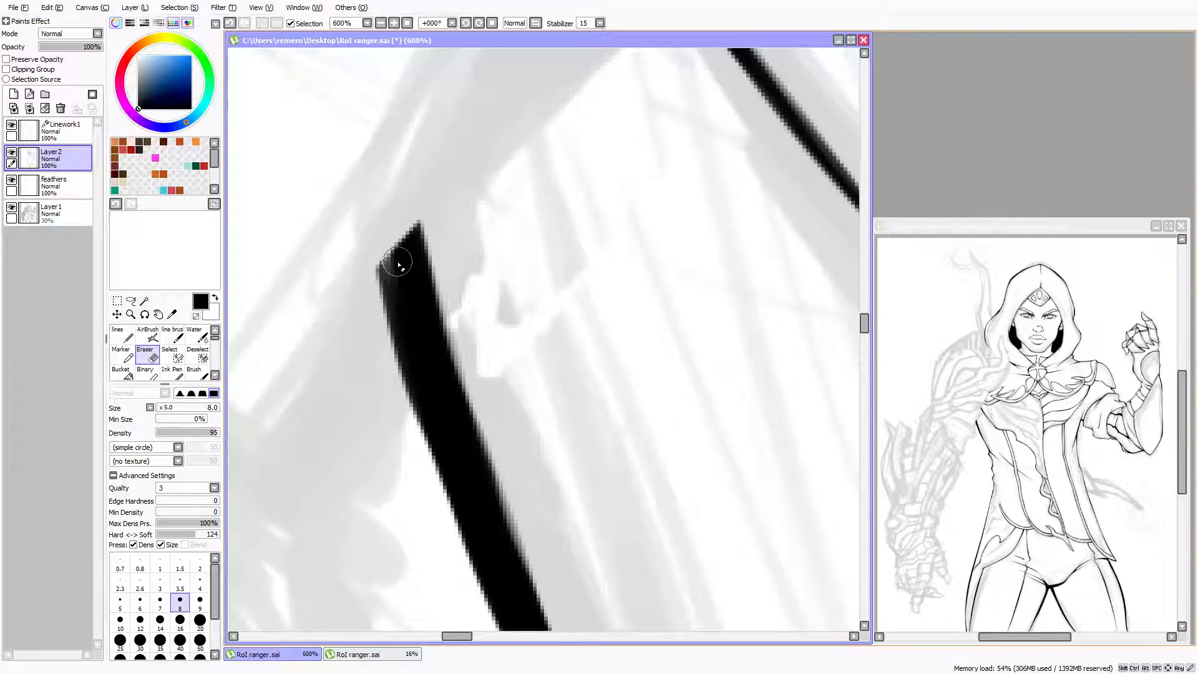
{"action": "key", "text": "n"}
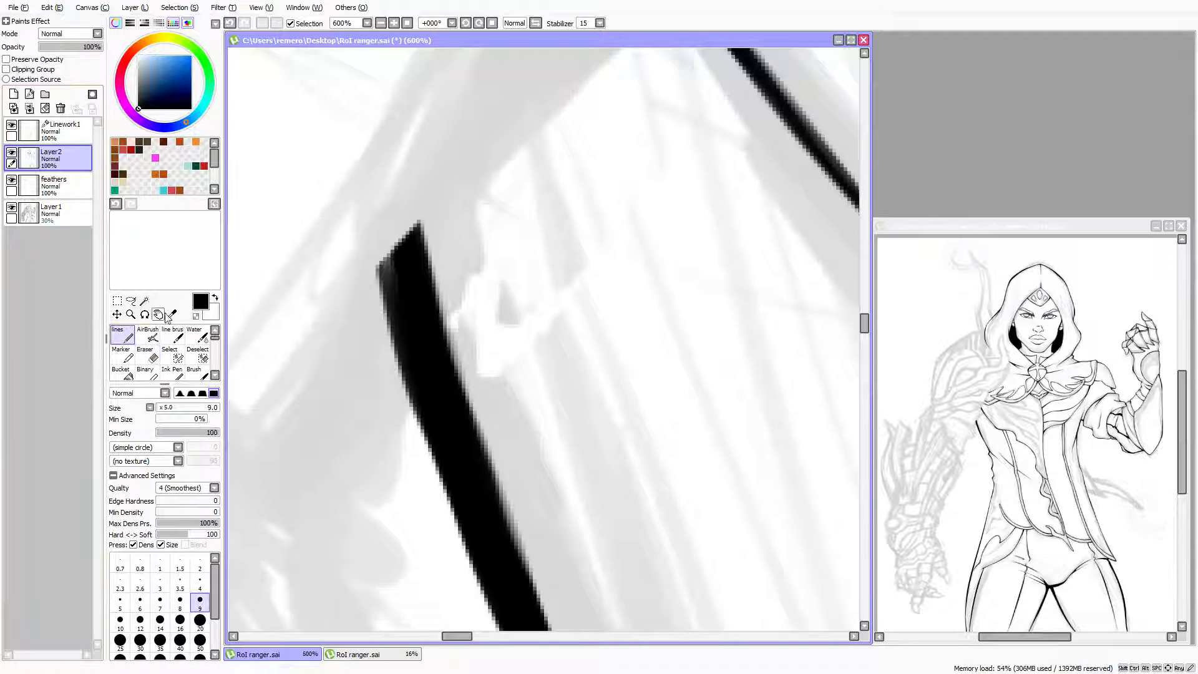
{"action": "mouse_move", "coordinate": [406, 237]}
{"action": "left_mouse_down"}
{"action": "mouse_move", "coordinate": [391, 269]}
{"action": "mouse_move", "coordinate": [405, 258]}
{"action": "mouse_move", "coordinate": [393, 266]}
{"action": "mouse_move", "coordinate": [416, 319]}
{"action": "left_mouse_up"}
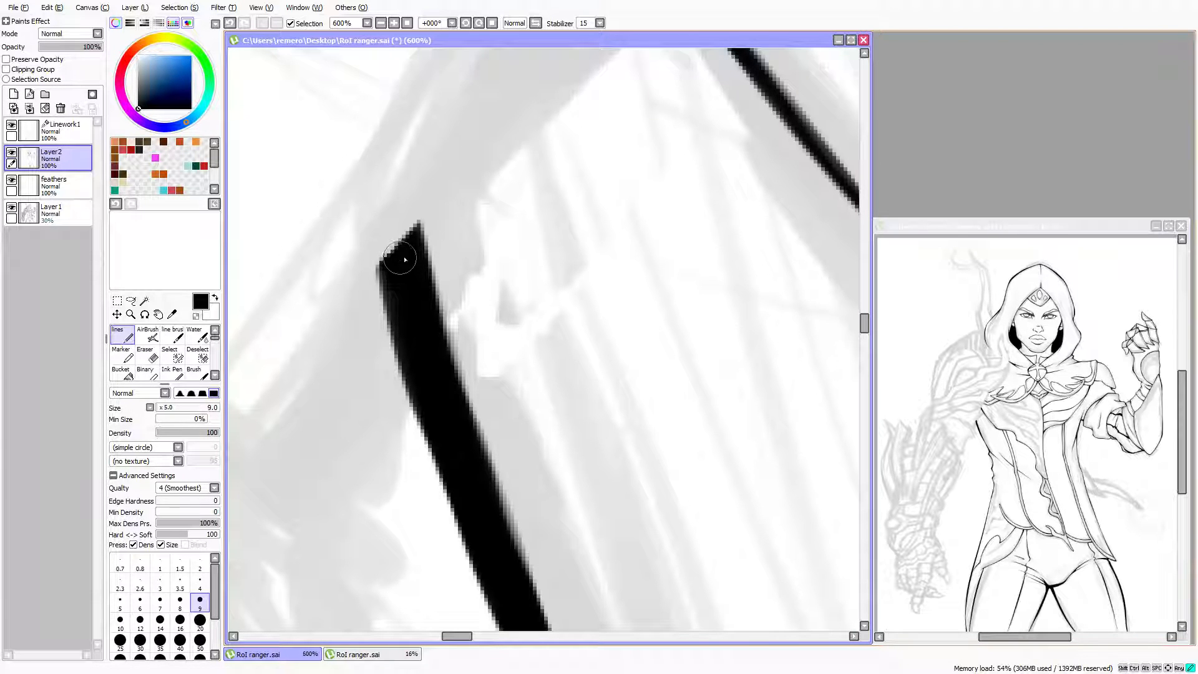
{"action": "left_click_drag", "start_coordinate": [405, 259], "coordinate": [395, 254]}
{"action": "left_click_drag", "start_coordinate": [413, 267], "coordinate": [372, 190]}
Shave the inner edge of the vest's thick side outline with the size 8 eraser
{"action": "left_click", "coordinate": [155, 354]}
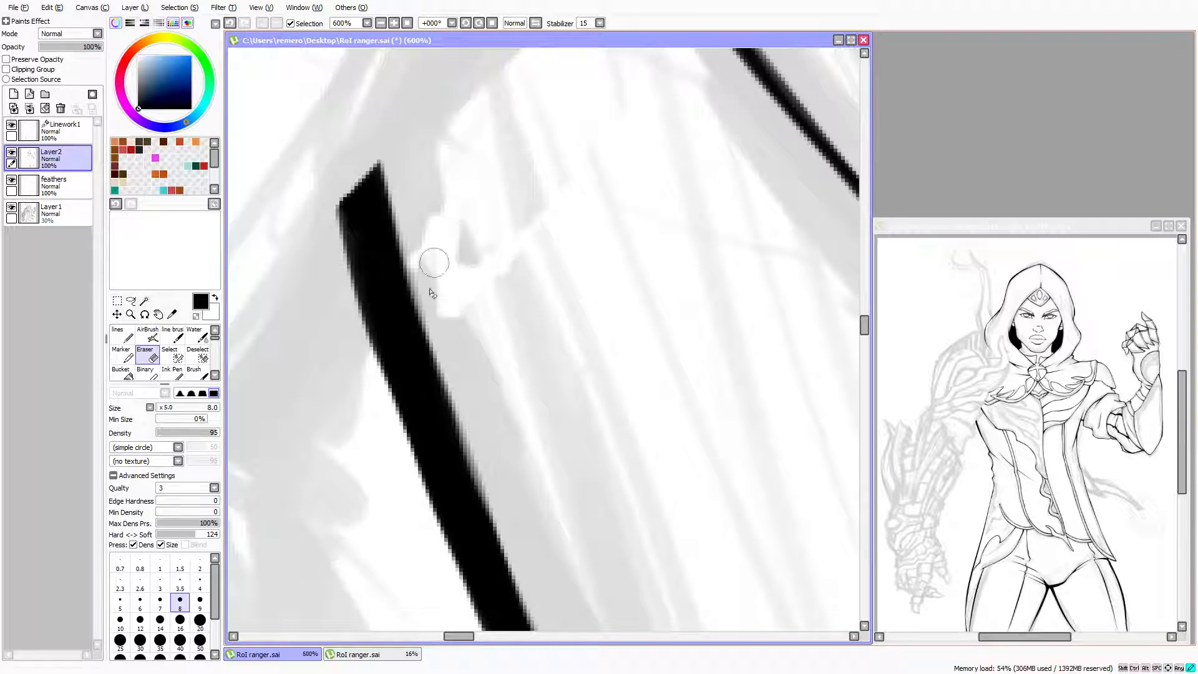
{"action": "left_click_drag", "start_coordinate": [434, 264], "coordinate": [489, 456]}
{"action": "left_click_drag", "start_coordinate": [442, 321], "coordinate": [482, 462]}
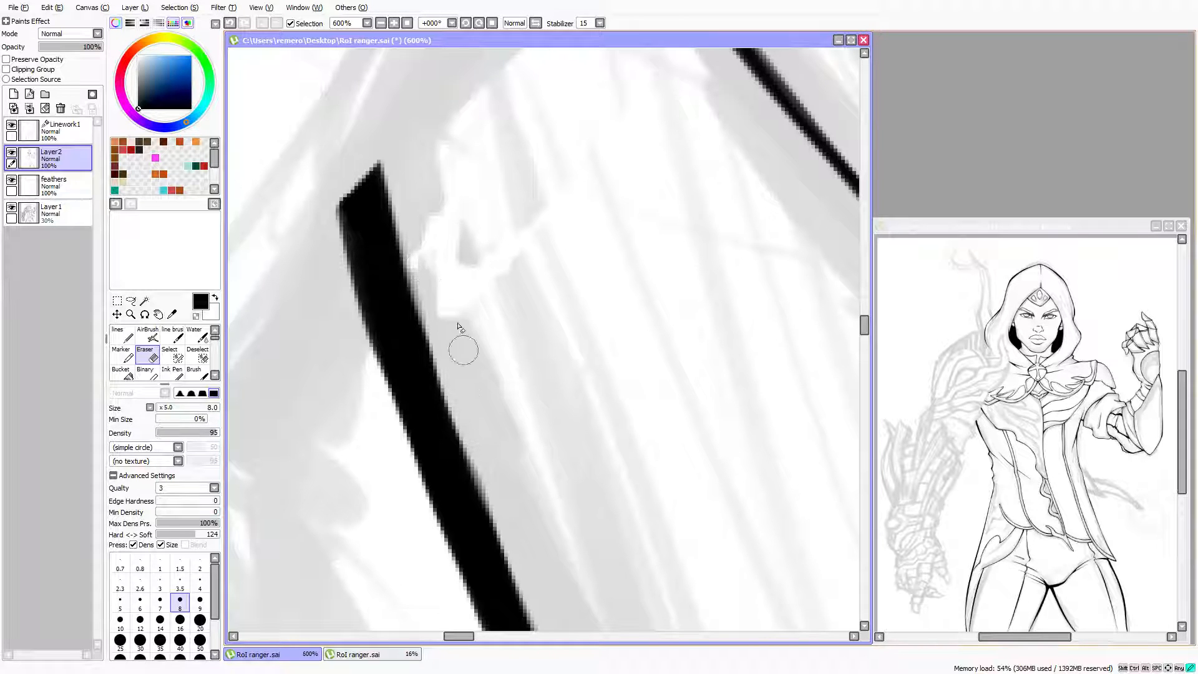
{"action": "left_click_drag", "start_coordinate": [464, 383], "coordinate": [510, 535]}
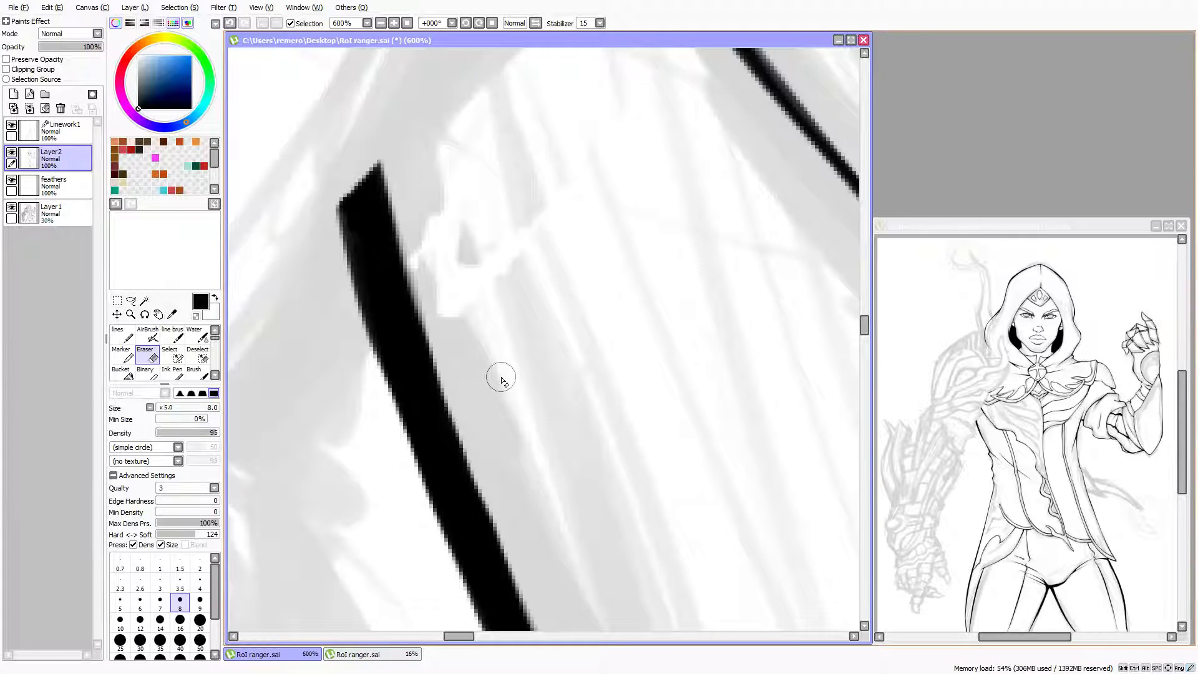
Examine the vest's side outline together with the cape trim, chest and torso line art
{"action": "scroll", "coordinate": [543, 332], "scroll_direction": "down", "scroll_amount": 6}
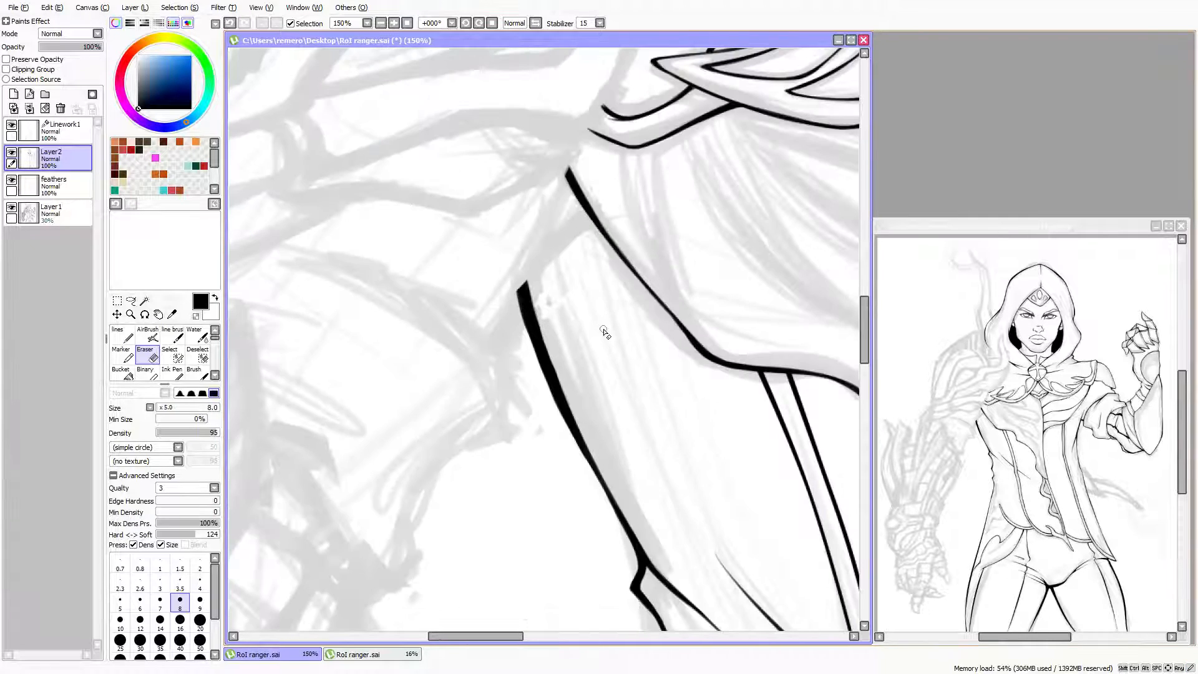
{"action": "key", "text": "Up"}
{"action": "key", "text": "Right"}
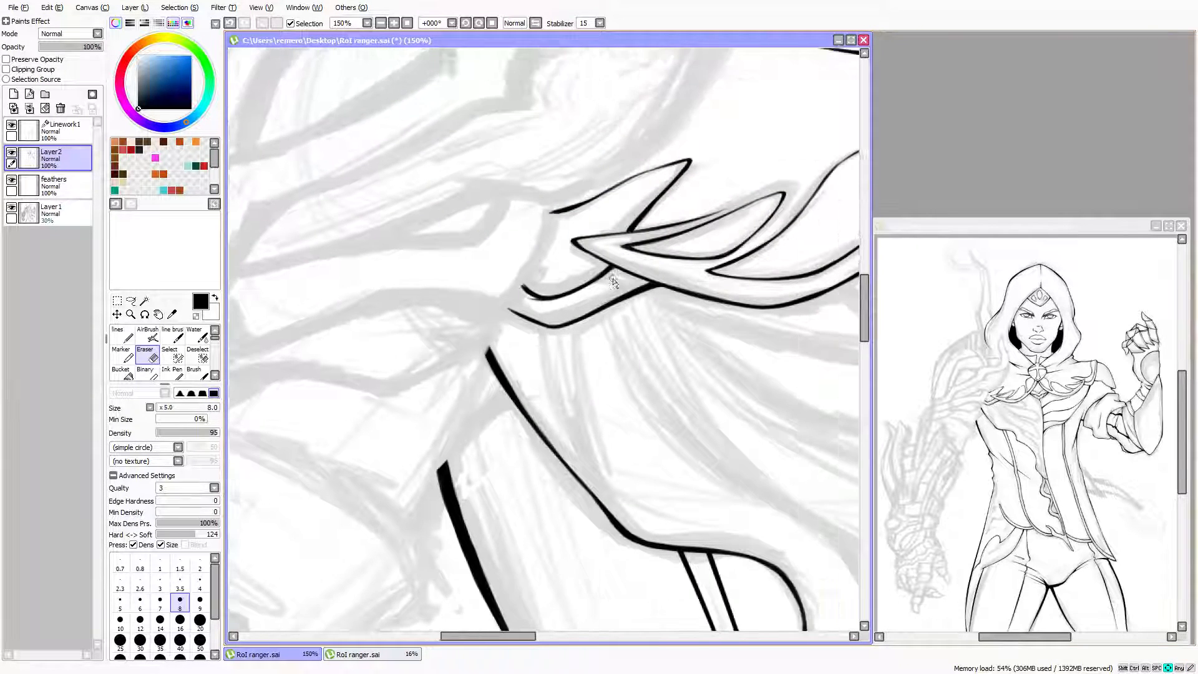
{"action": "scroll", "coordinate": [613, 282], "scroll_direction": "down", "scroll_amount": 1}
{"action": "key", "text": "Up"}
{"action": "key", "text": "Right"}
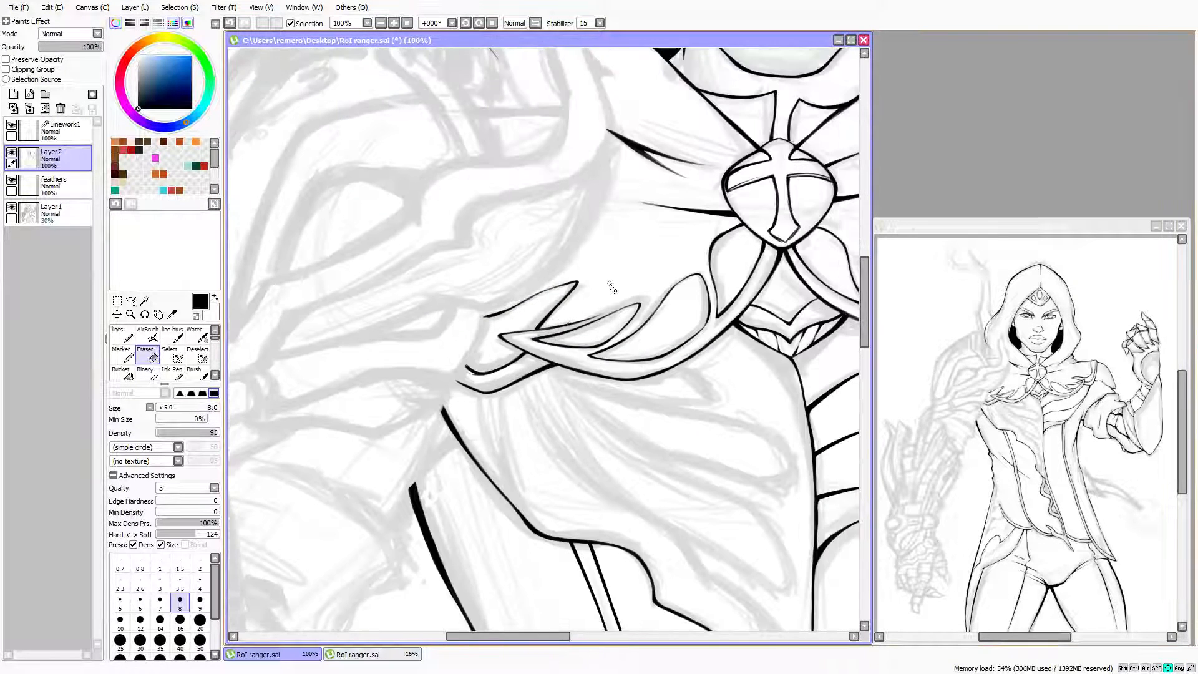
{"action": "scroll", "coordinate": [612, 285], "scroll_direction": "down", "scroll_amount": 1}
{"action": "key", "text": "Up"}
{"action": "key", "text": "Down"}
{"action": "key", "text": "Down"}
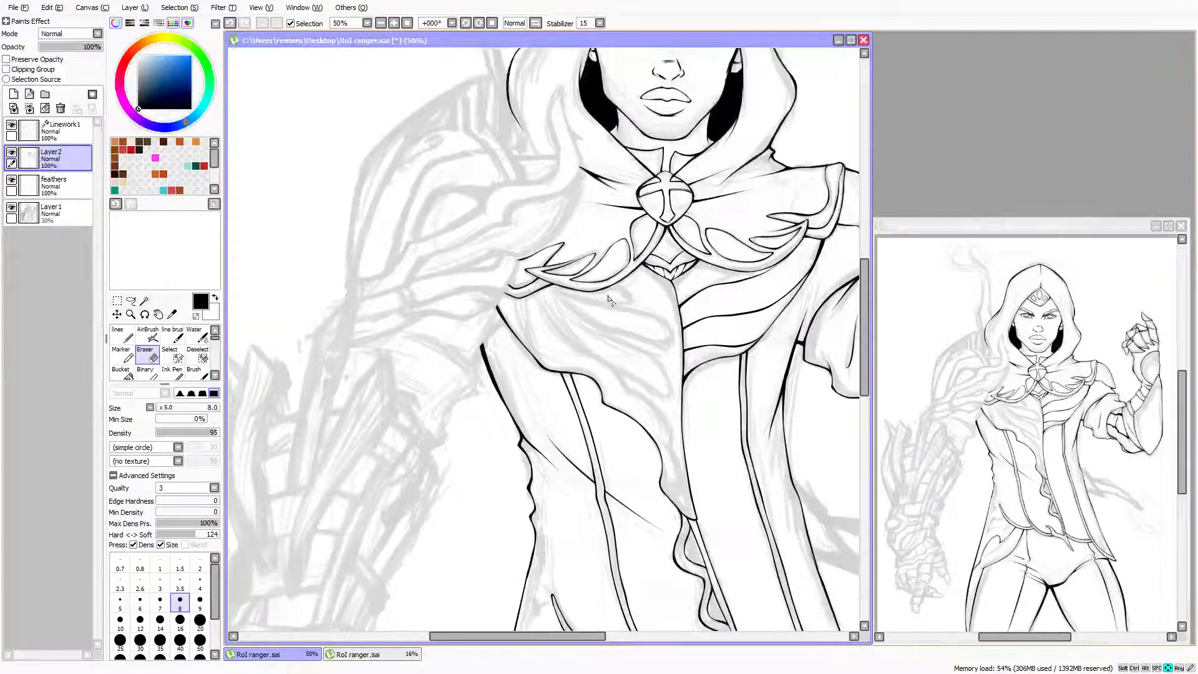
{"action": "key", "text": "Down"}
{"action": "key", "text": "Down"}
Mirror the canvas view and ink two tapered fold strokes meeting in a point below the vest's curved hem with the lines brush
{"action": "scroll", "coordinate": [564, 328], "scroll_direction": "up", "scroll_amount": 5}
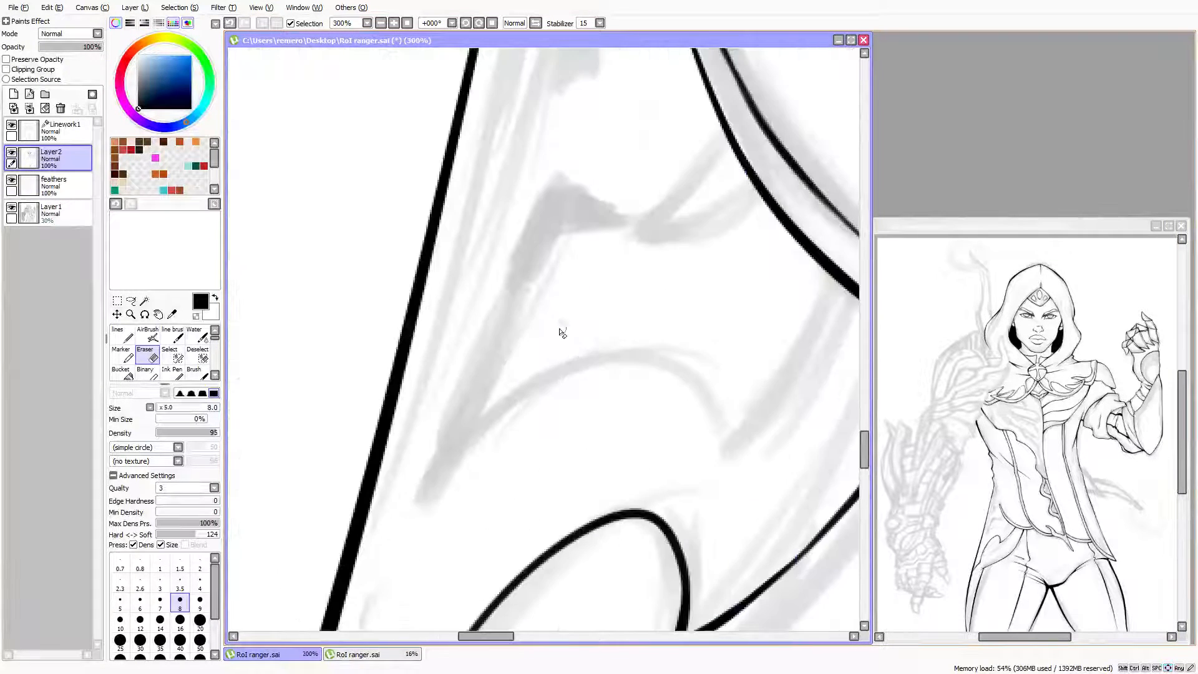
{"action": "key", "text": "Right"}
{"action": "key", "text": "h"}
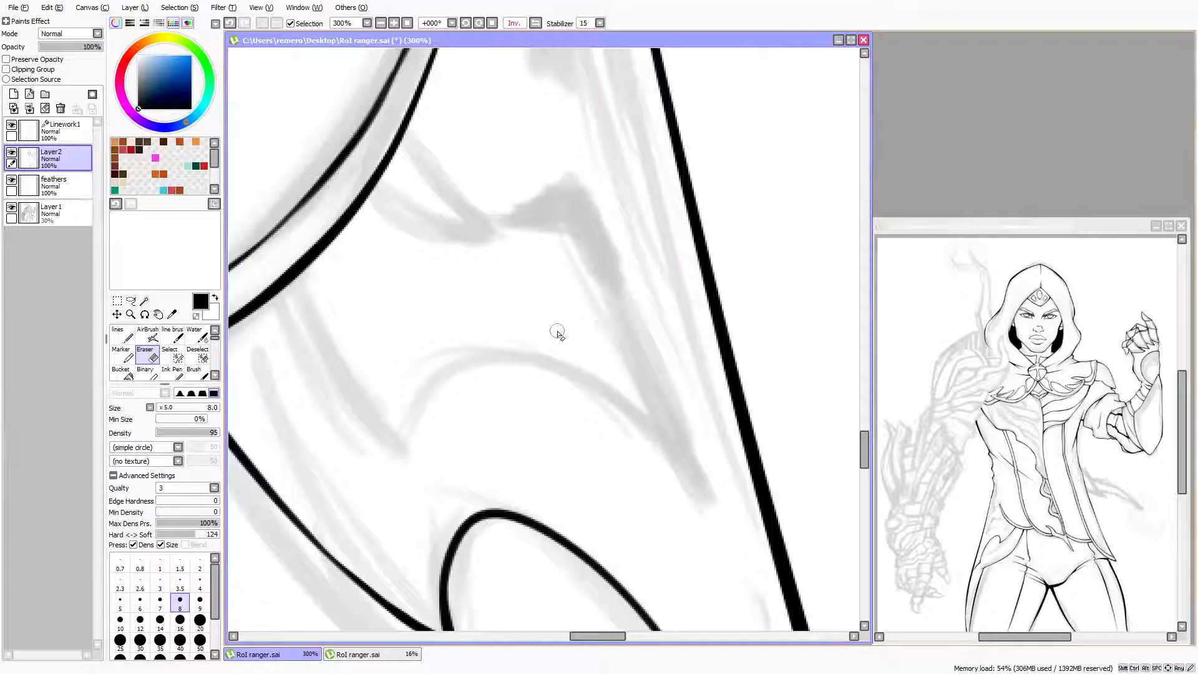
{"action": "scroll", "coordinate": [543, 337], "scroll_direction": "up", "scroll_amount": 1}
{"action": "key", "text": "Left"}
{"action": "key", "text": "Left"}
{"action": "key", "text": "Down"}
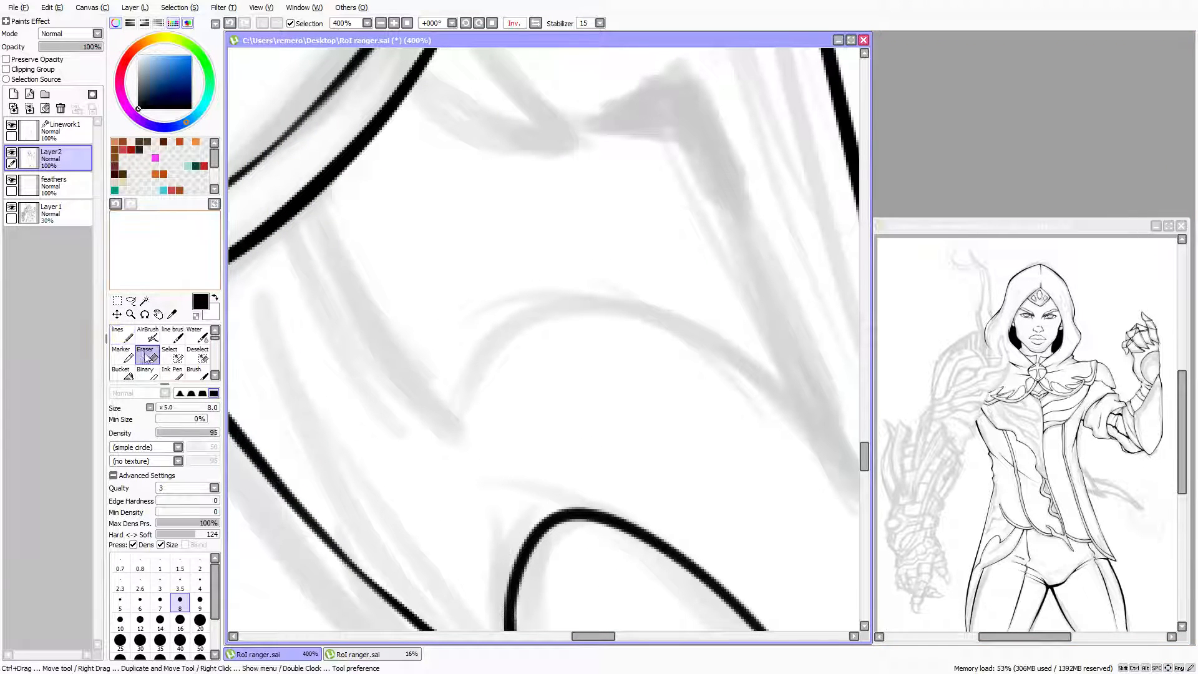
{"action": "left_click", "coordinate": [122, 338]}
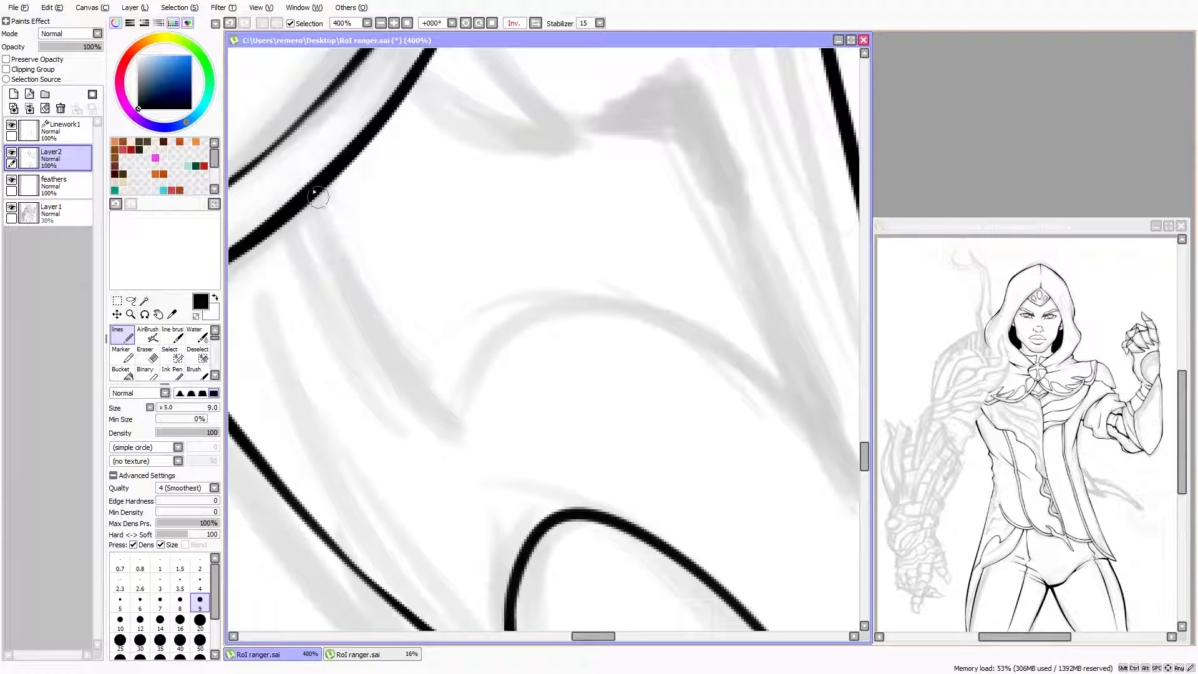
{"action": "mouse_move", "coordinate": [316, 198]}
{"action": "left_mouse_down"}
{"action": "mouse_move", "coordinate": [342, 282]}
{"action": "mouse_move", "coordinate": [321, 221]}
{"action": "mouse_move", "coordinate": [379, 339]}
{"action": "mouse_move", "coordinate": [624, 325]}
{"action": "left_mouse_up"}
{"action": "key", "text": "Down"}
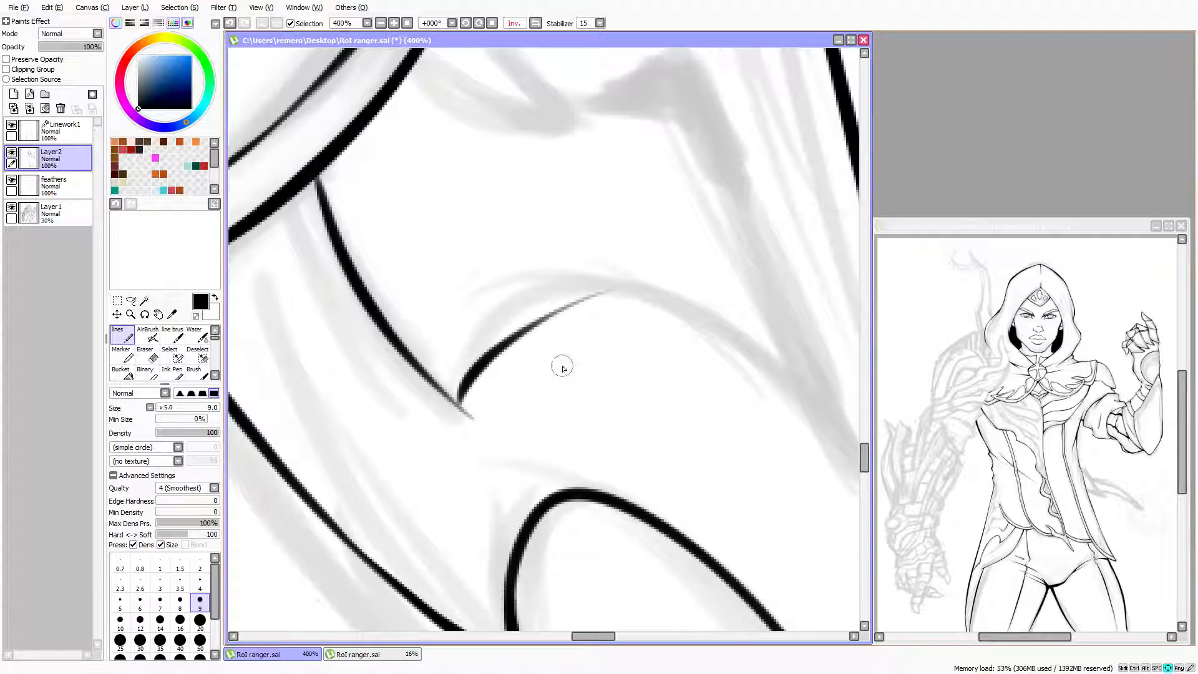
Thicken the fold strokes toward their pointed corner, reducing the brush to size 8, and erase the overshoot past the tip
{"action": "mouse_move", "coordinate": [477, 376]}
{"action": "left_mouse_down"}
{"action": "mouse_move", "coordinate": [451, 396]}
{"action": "mouse_move", "coordinate": [482, 364]}
{"action": "left_mouse_up"}
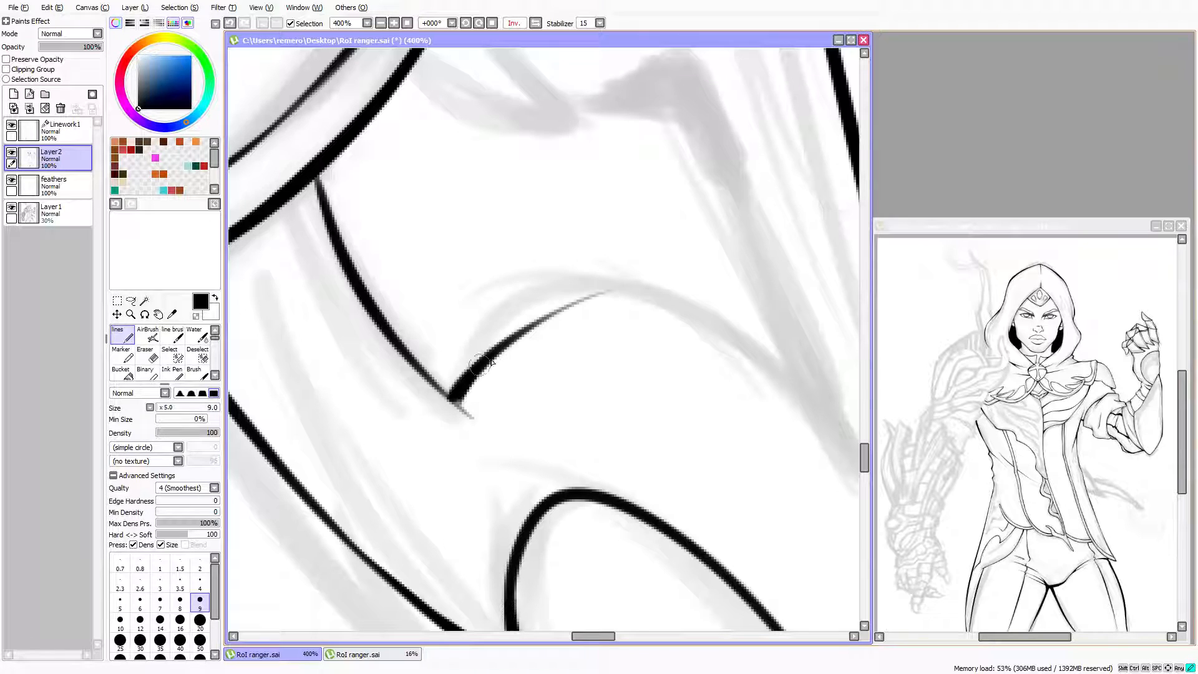
{"action": "key", "text": "bracketleft"}
{"action": "left_click_drag", "start_coordinate": [396, 328], "coordinate": [453, 397]}
{"action": "left_click_drag", "start_coordinate": [407, 353], "coordinate": [467, 408]}
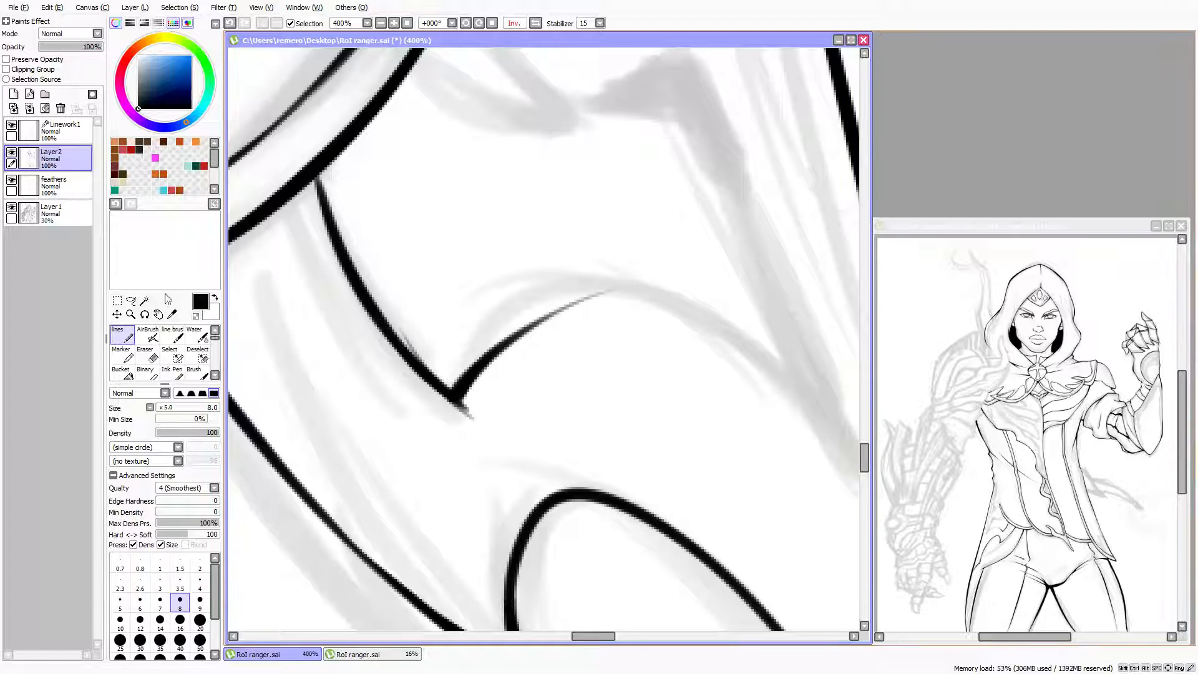
{"action": "left_click", "coordinate": [147, 356]}
{"action": "left_click_drag", "start_coordinate": [475, 417], "coordinate": [460, 407]}
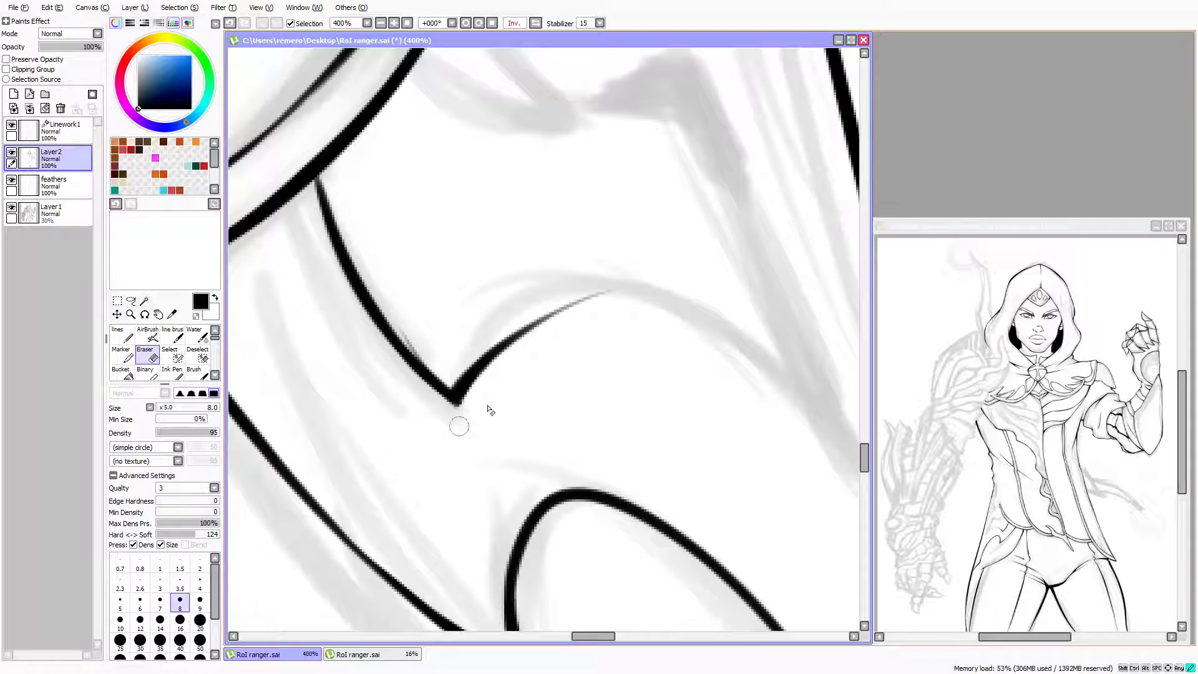
Thicken the upper end of the fold stroke where it meets the vest's curved hem with the lines brush, raising it to size 8
{"action": "scroll", "coordinate": [153, 254], "scroll_direction": "up", "scroll_amount": 2}
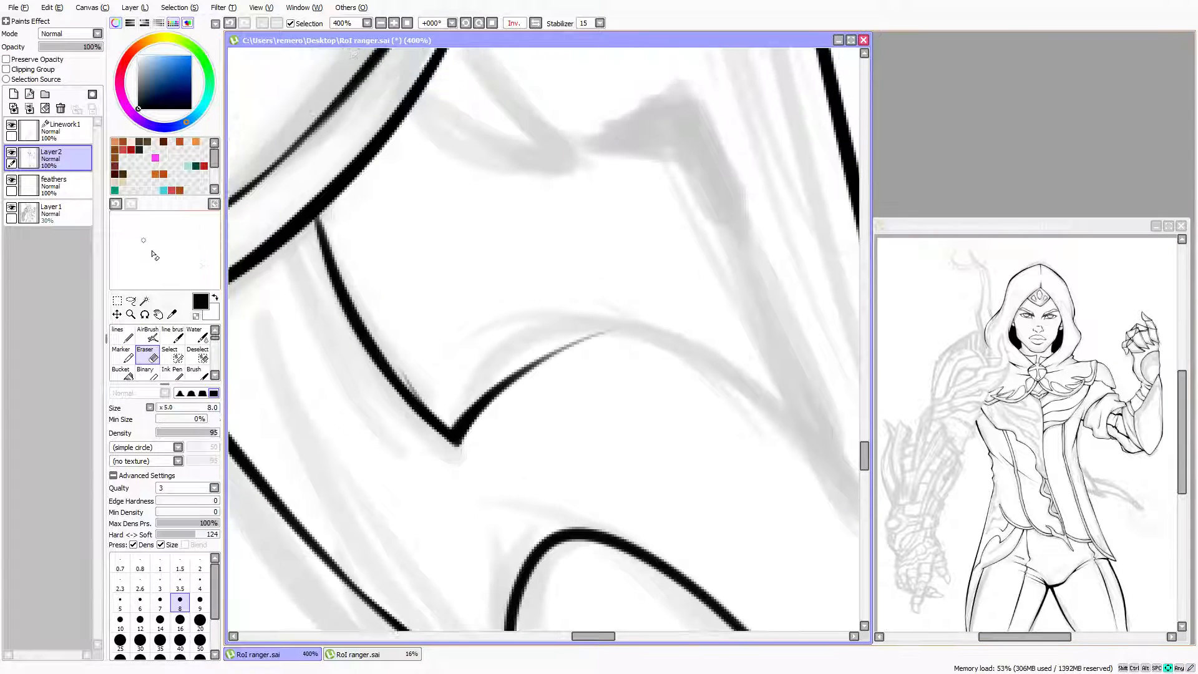
{"action": "left_click", "coordinate": [123, 336]}
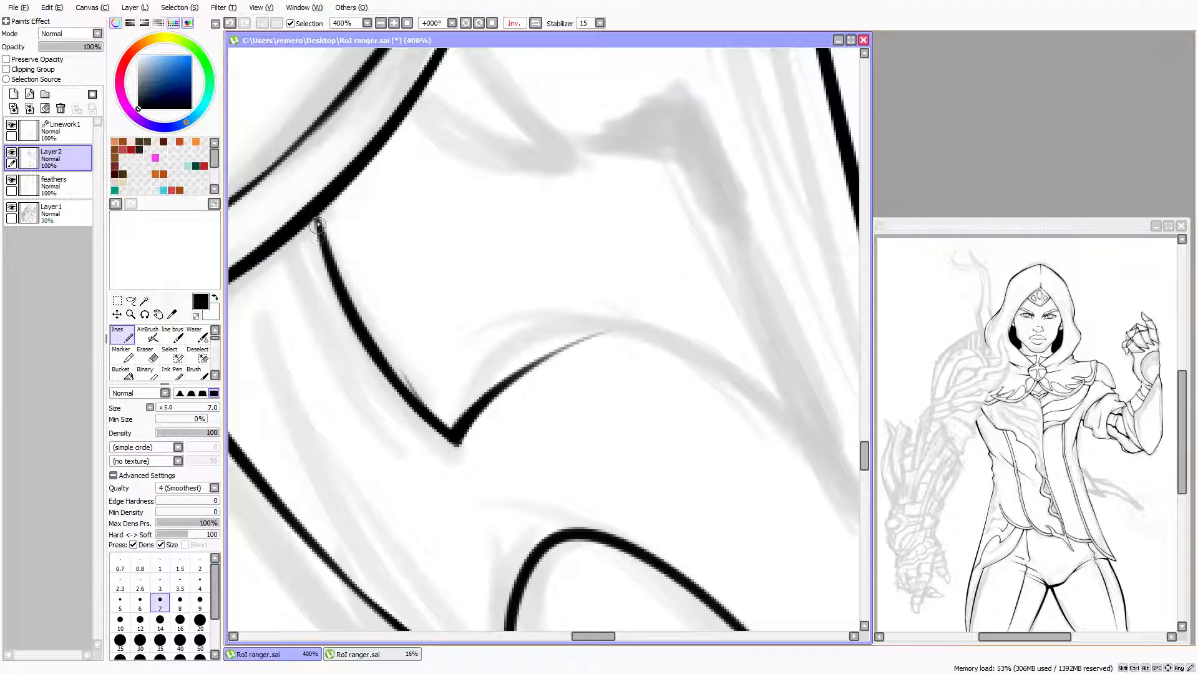
{"action": "left_click_drag", "start_coordinate": [308, 213], "coordinate": [359, 331]}
{"action": "key", "text": "bracketright"}
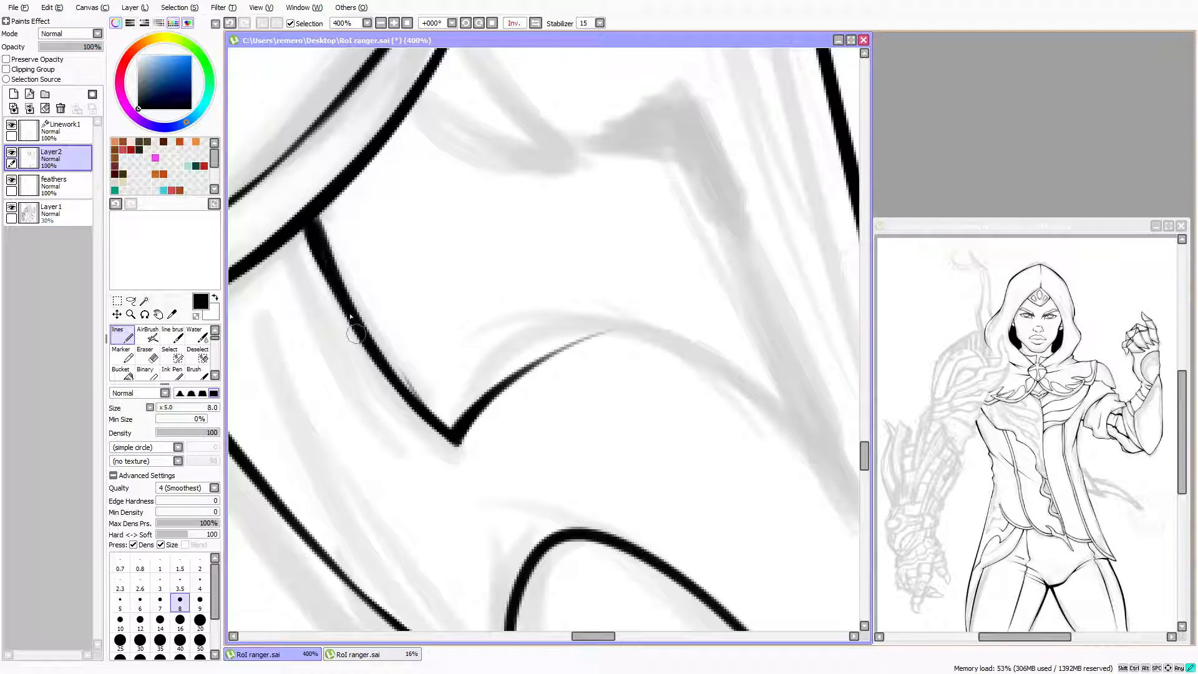
{"action": "left_click_drag", "start_coordinate": [310, 236], "coordinate": [354, 327]}
{"action": "left_click_drag", "start_coordinate": [302, 230], "coordinate": [309, 242]}
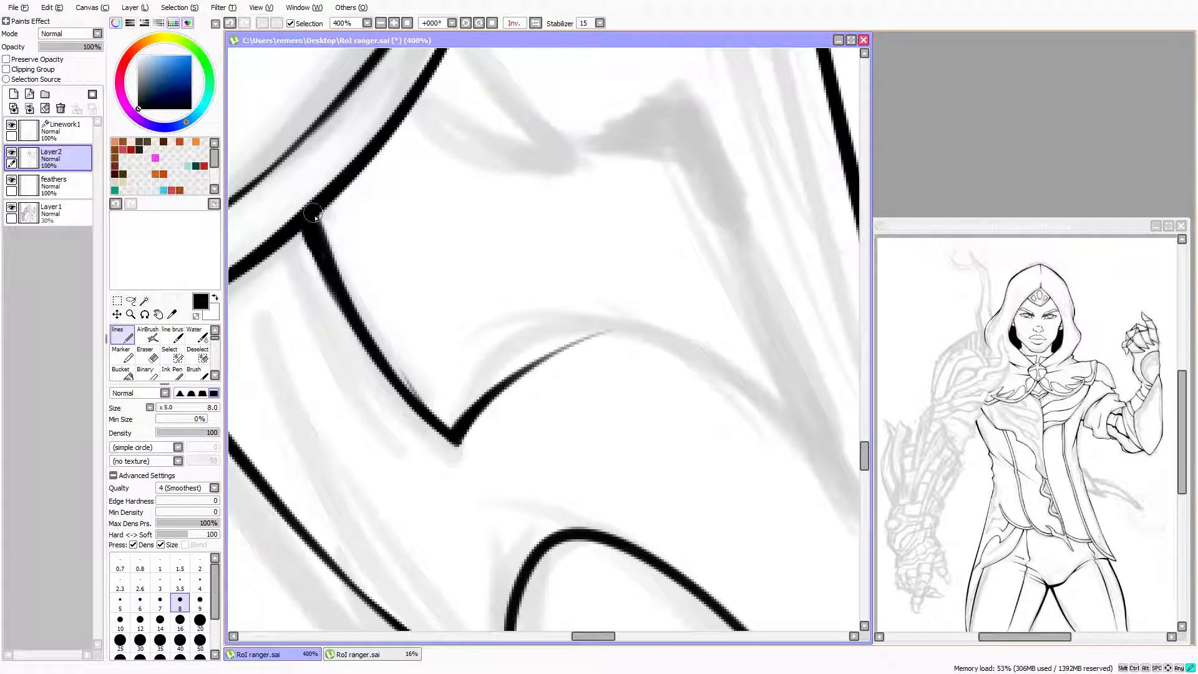
{"action": "scroll", "coordinate": [315, 262], "scroll_direction": "down", "scroll_amount": 2}
{"action": "key", "text": "e"}
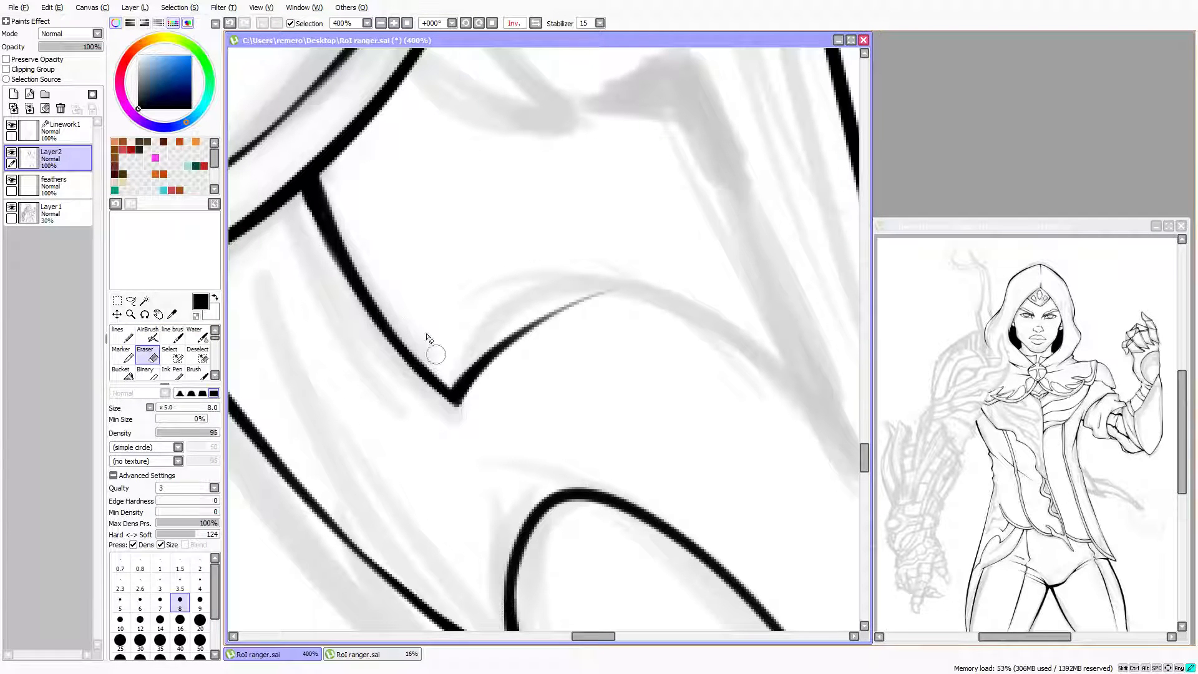
Extend the second fold stroke from its faint end into a tapered arch toward the vest's side outline with the size 8 lines brush
{"action": "key", "text": "Right"}
{"action": "key", "text": "Right"}
{"action": "key", "text": "Right"}
{"action": "key", "text": "Right"}
{"action": "key", "text": "Right"}
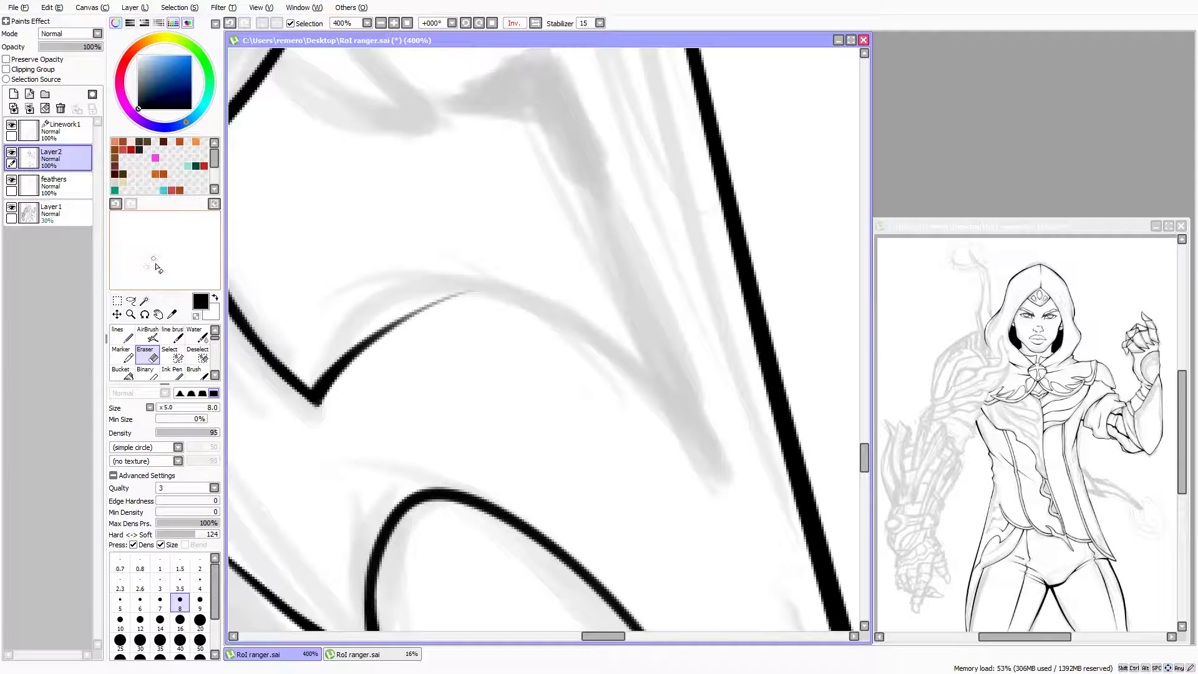
{"action": "left_click", "coordinate": [123, 335]}
{"action": "key", "text": "Right"}
{"action": "key", "text": "Right"}
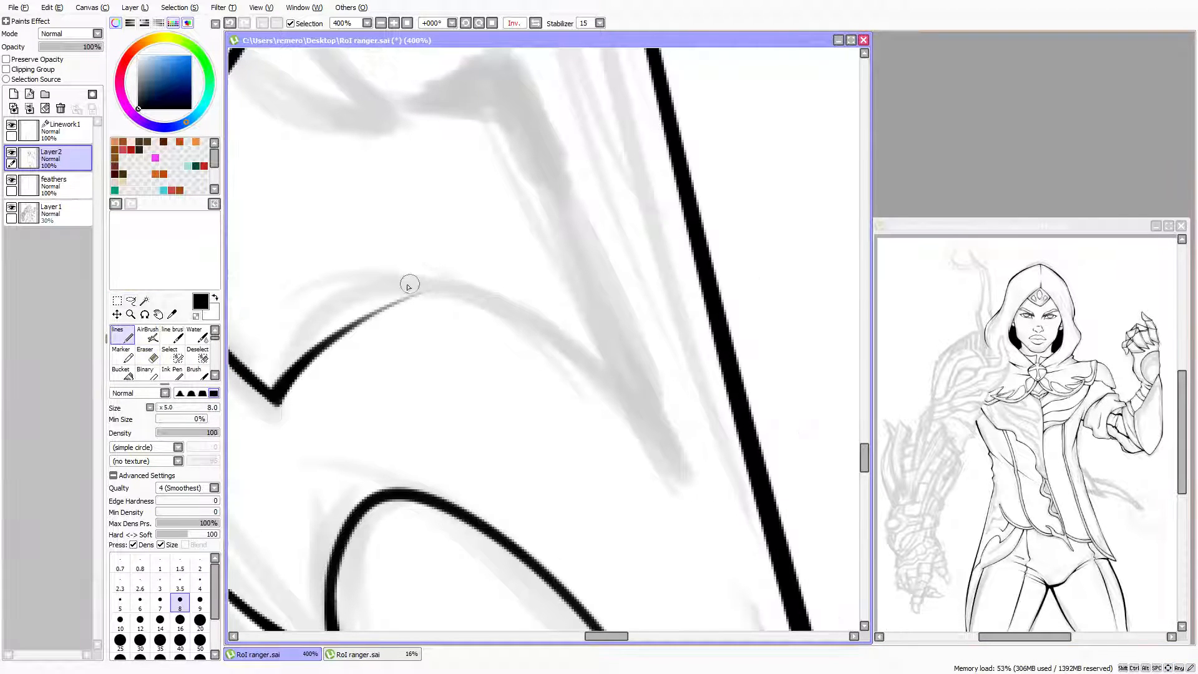
{"action": "mouse_move", "coordinate": [385, 316]}
{"action": "left_mouse_down"}
{"action": "mouse_move", "coordinate": [423, 294]}
{"action": "mouse_move", "coordinate": [618, 337]}
{"action": "left_mouse_up"}
{"action": "key", "text": "Right"}
{"action": "key", "text": "Right"}
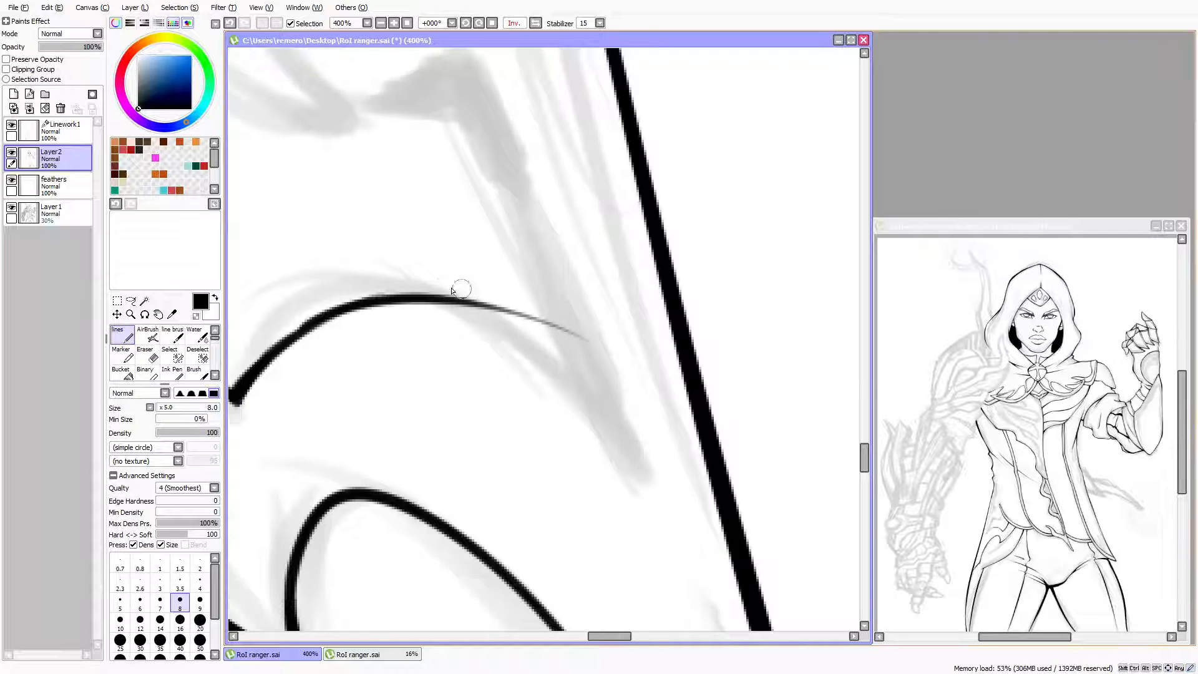
Darken and thicken the faint tail of the arched fold stroke, and refine its tapered end with the eraser
{"action": "key", "text": "Left"}
{"action": "key", "text": "Left"}
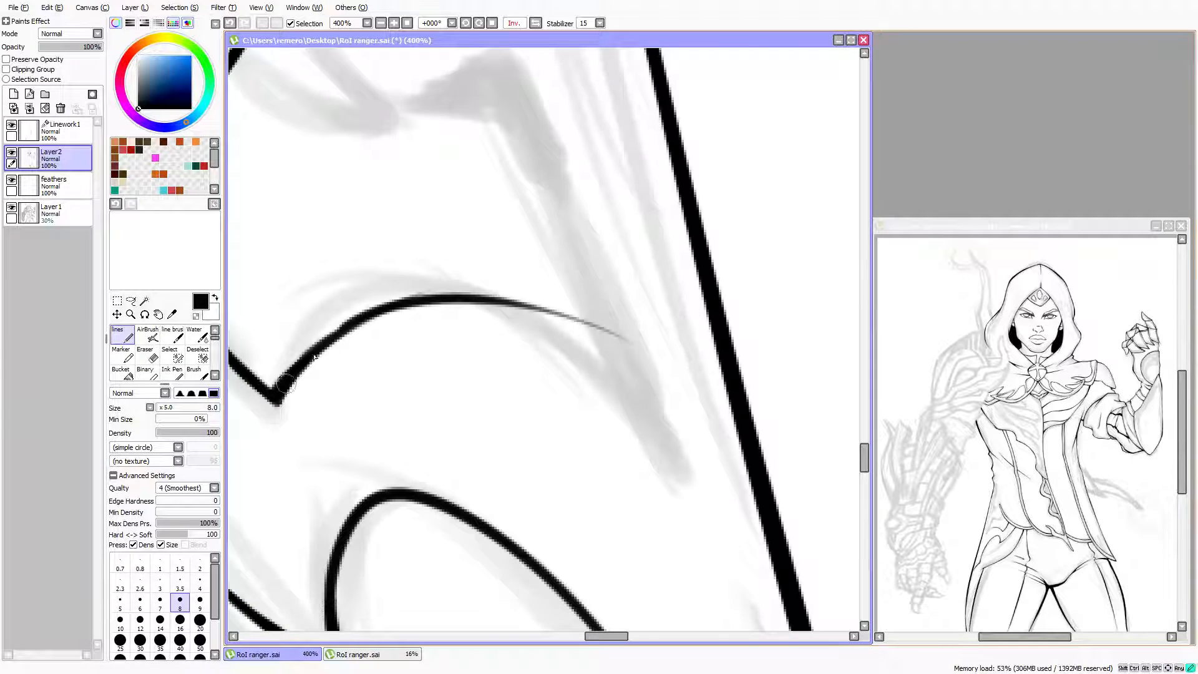
{"action": "key", "text": "Right"}
{"action": "key", "text": "Right"}
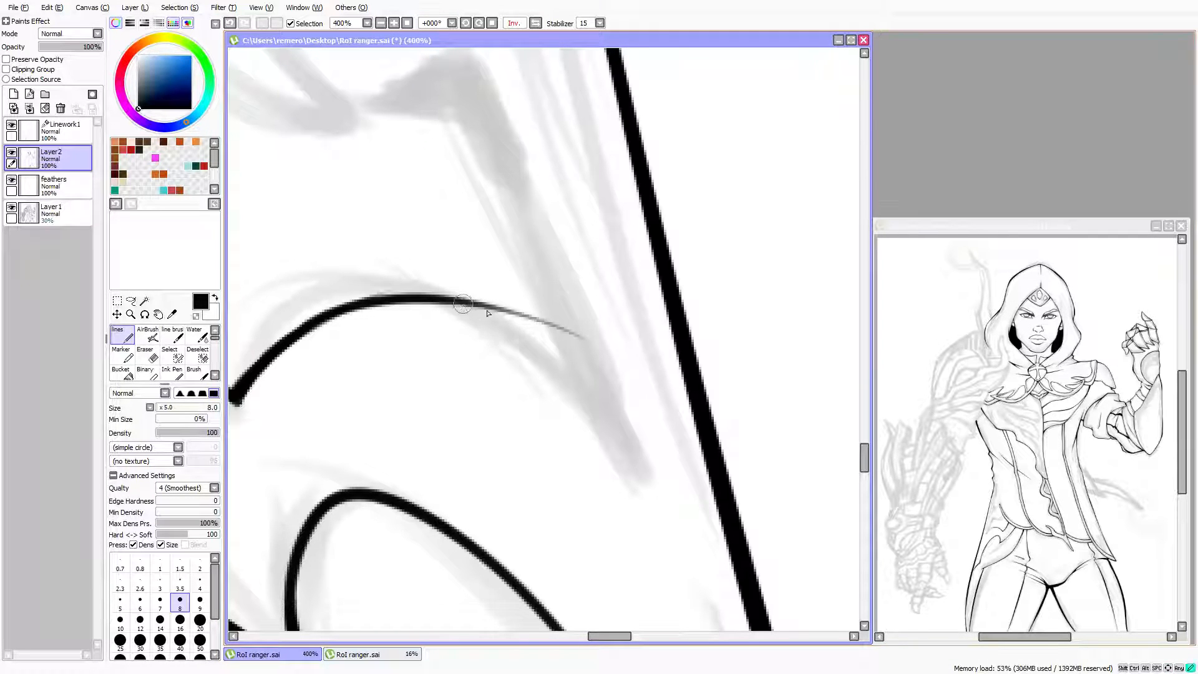
{"action": "left_click_drag", "start_coordinate": [464, 303], "coordinate": [588, 341]}
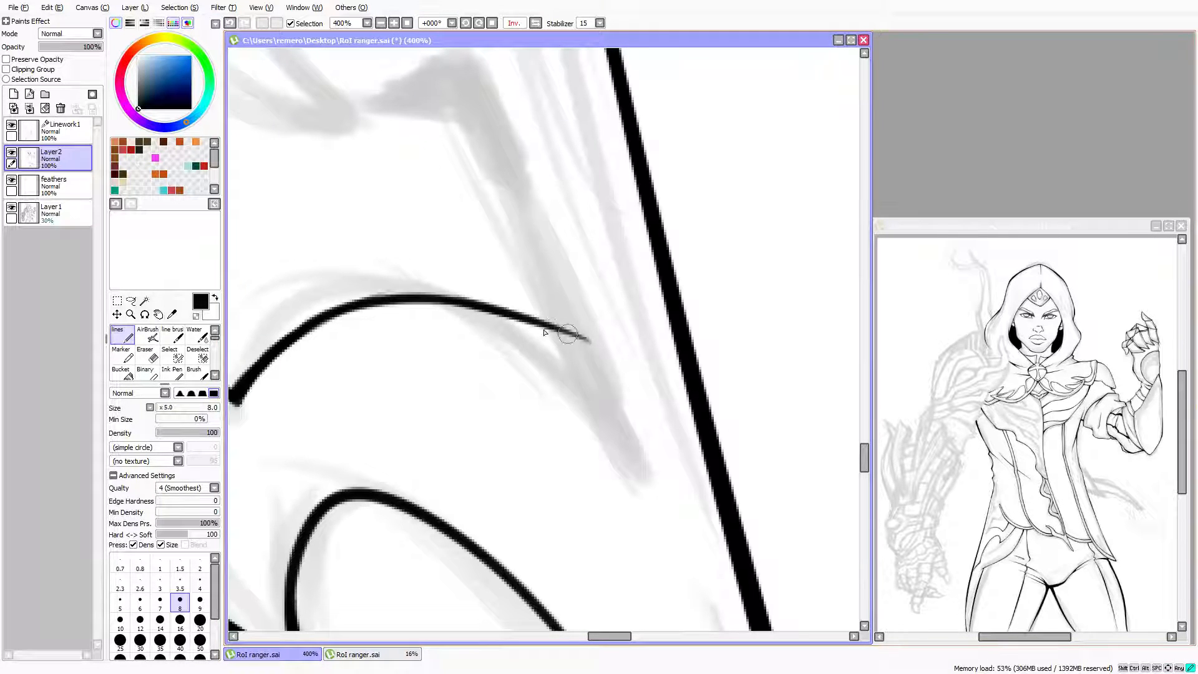
{"action": "left_click", "coordinate": [156, 357]}
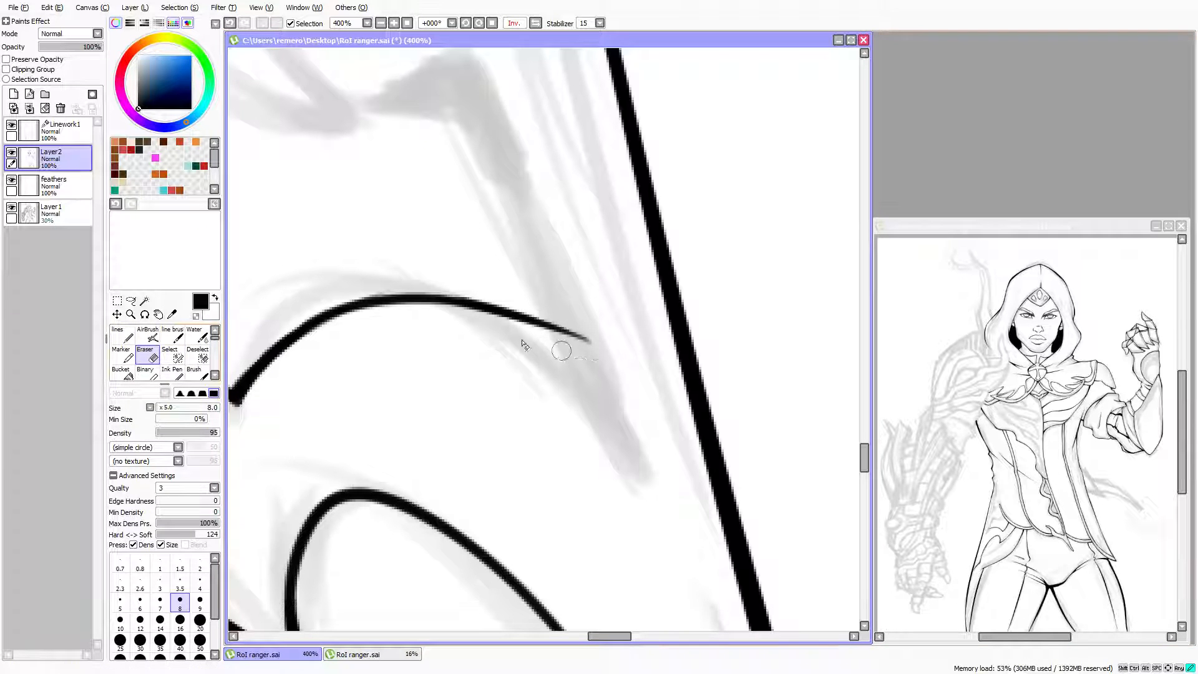
{"action": "key", "text": "Left"}
{"action": "key", "text": "Up"}
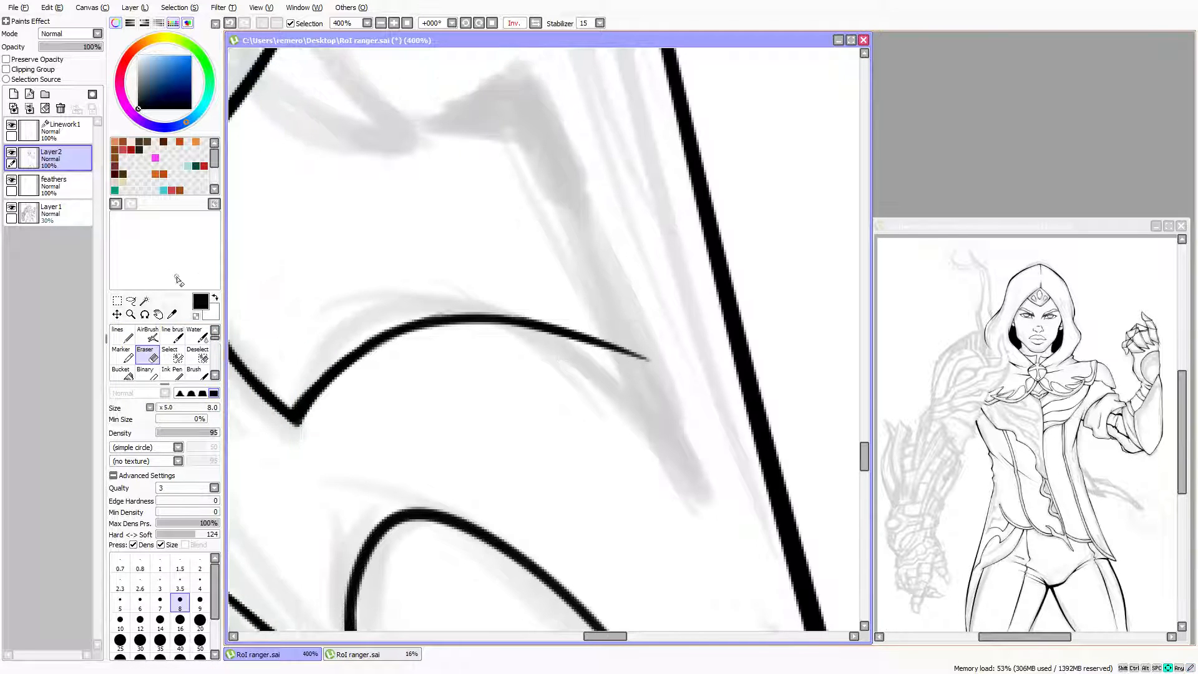
{"action": "key", "text": "Up"}
{"action": "left_click", "coordinate": [127, 335]}
{"action": "key", "text": "Up"}
{"action": "key", "text": "Up"}
{"action": "key", "text": "Up"}
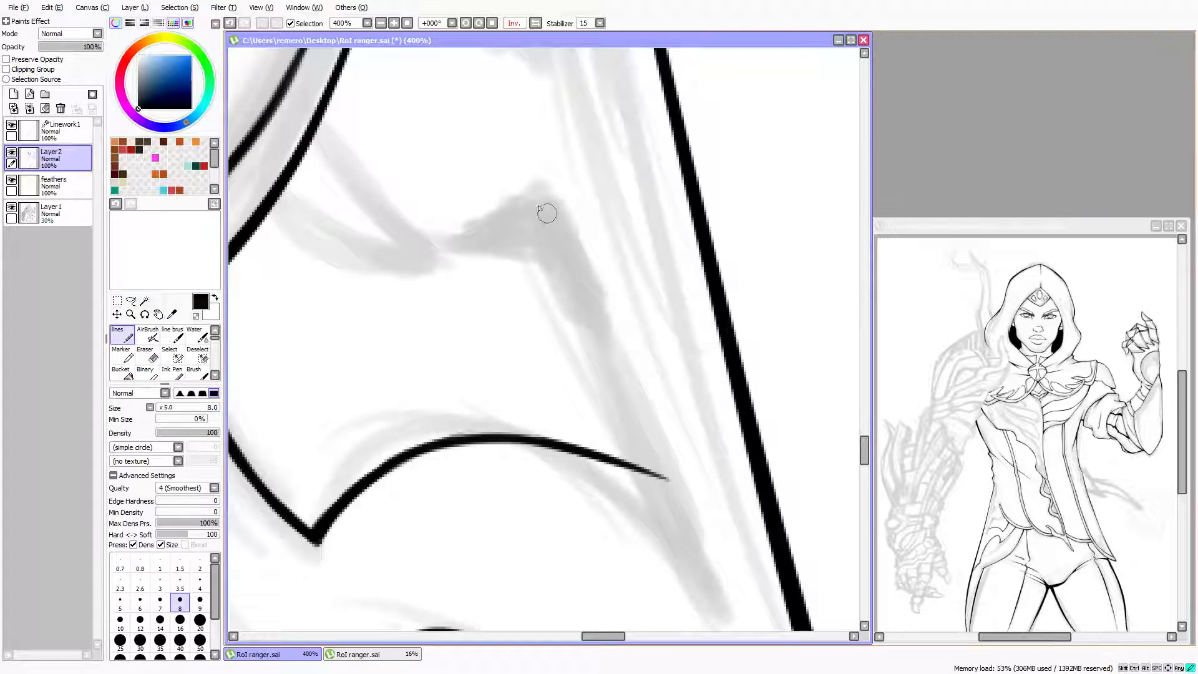
{"action": "left_click_drag", "start_coordinate": [544, 211], "coordinate": [712, 466]}
{"action": "left_click", "coordinate": [230, 23]}
{"action": "scroll", "coordinate": [412, 87], "scroll_direction": "down", "scroll_amount": 1}
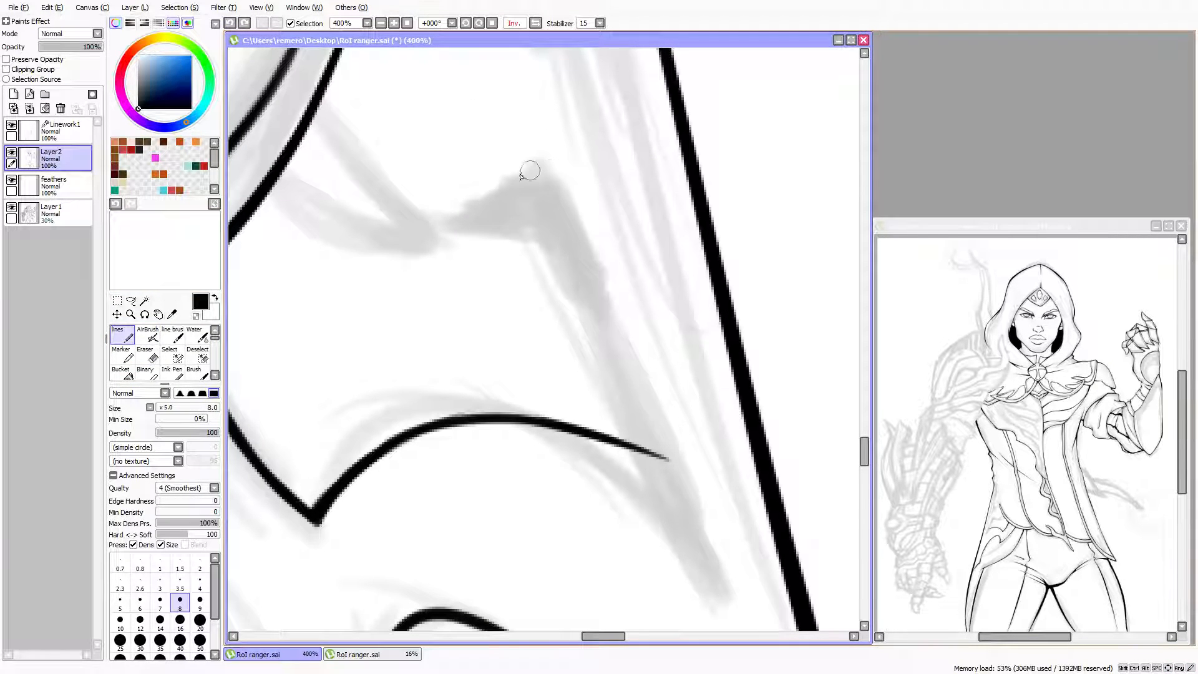
Return the canvas view to unmirrored, ink a tapered stroke from the sketched corner down to the arch's tip, and erase the overshoot
{"action": "key", "text": "h"}
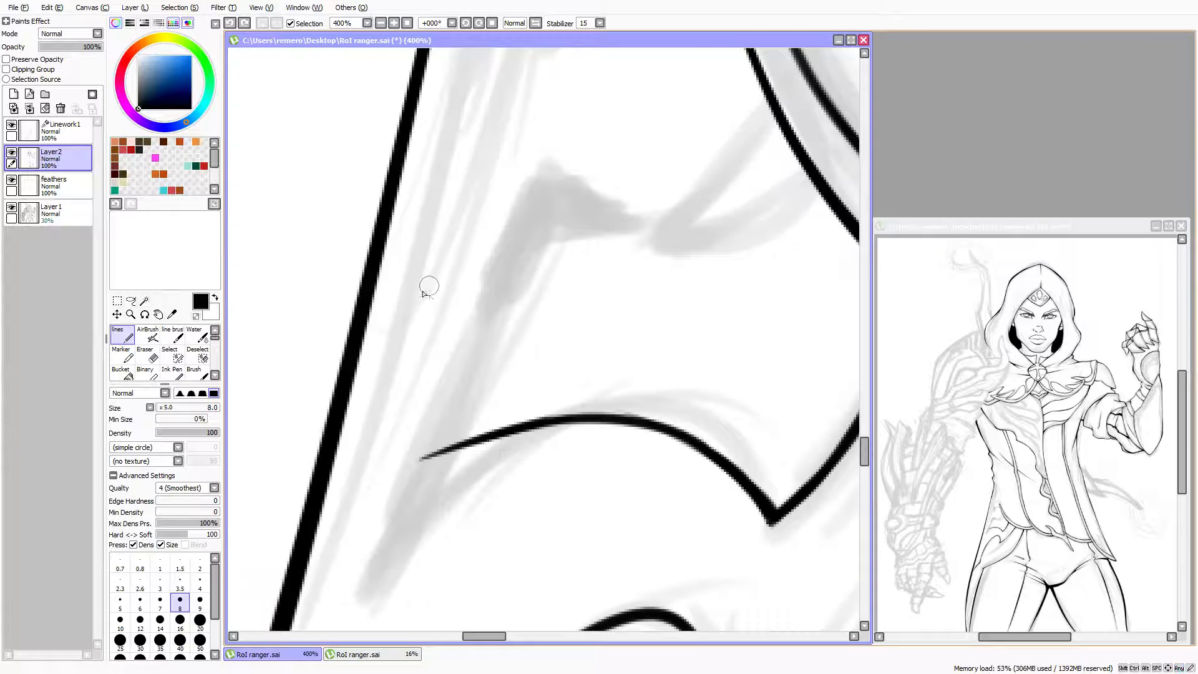
{"action": "scroll", "coordinate": [418, 268], "scroll_direction": "up", "scroll_amount": 2}
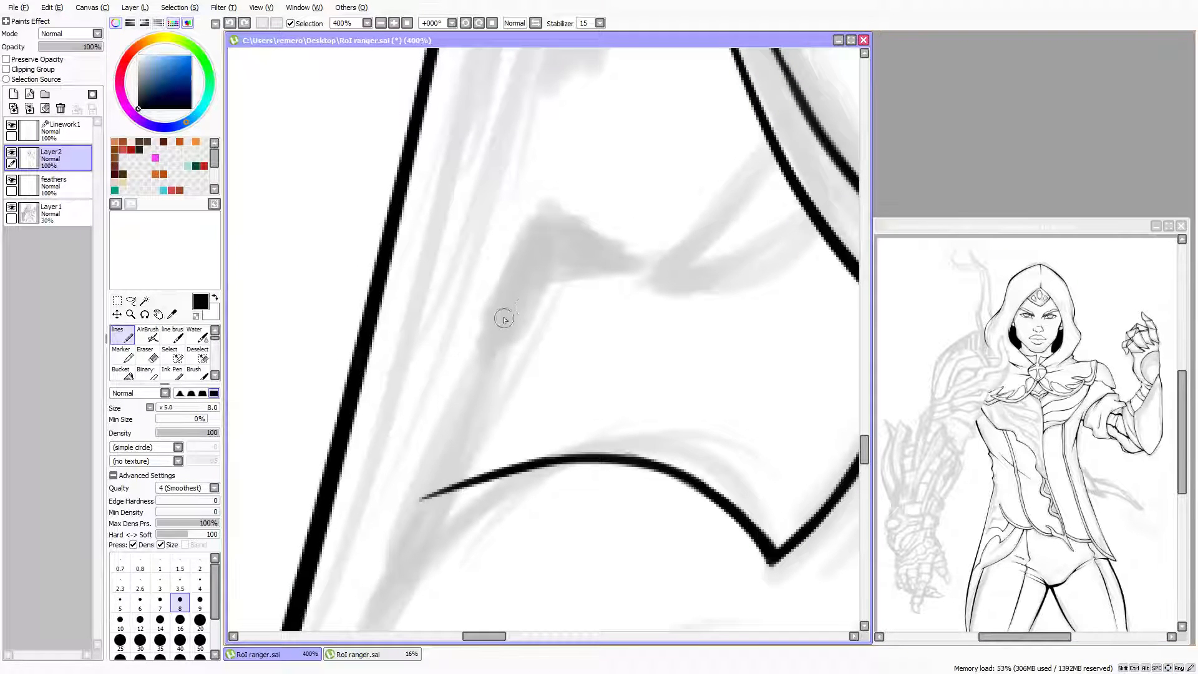
{"action": "mouse_move", "coordinate": [555, 247]}
{"action": "left_mouse_down"}
{"action": "mouse_move", "coordinate": [421, 515]}
{"action": "mouse_move", "coordinate": [382, 527]}
{"action": "left_mouse_up"}
{"action": "left_click", "coordinate": [156, 358]}
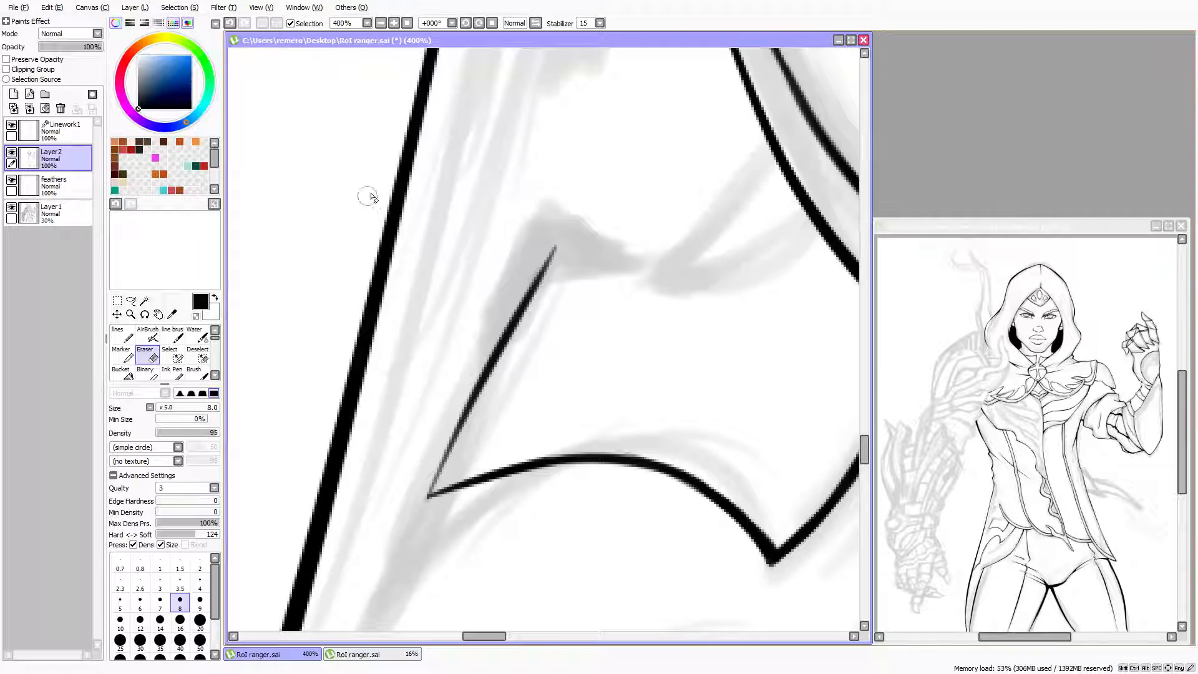
Ink a shallow curved stroke from the upper corner of the fold toward the vest's curved hem with the lines brush
{"action": "key", "text": "Right"}
{"action": "key", "text": "Right"}
{"action": "key", "text": "Right"}
{"action": "key", "text": "Right"}
{"action": "key", "text": "Up"}
{"action": "key", "text": "Up"}
{"action": "key", "text": "Up"}
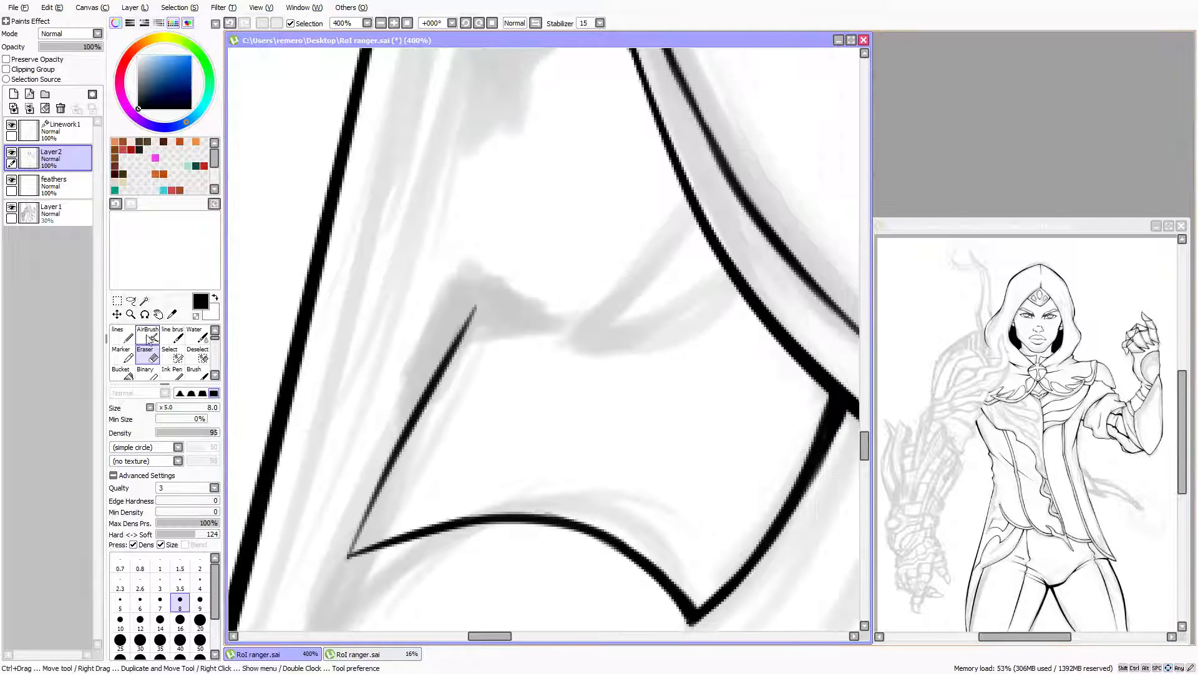
{"action": "left_click", "coordinate": [125, 336]}
{"action": "key", "text": "Right"}
{"action": "key", "text": "Right"}
{"action": "mouse_move", "coordinate": [456, 315]}
{"action": "left_mouse_down"}
{"action": "mouse_move", "coordinate": [500, 326]}
{"action": "mouse_move", "coordinate": [689, 302]}
{"action": "left_mouse_up"}
{"action": "left_click_drag", "start_coordinate": [548, 329], "coordinate": [687, 301]}
{"action": "left_click_drag", "start_coordinate": [562, 328], "coordinate": [663, 295]}
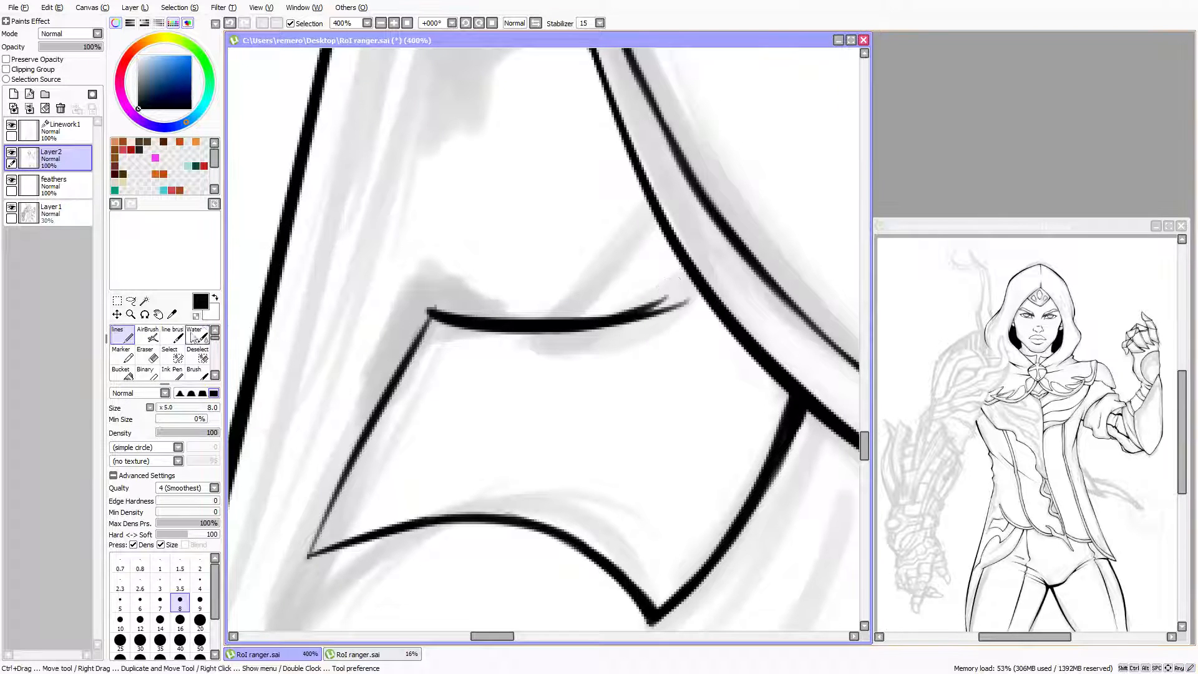
Erase the outer half of the shallow stroke on the side toward the vest's hem
{"action": "key", "text": "e"}
{"action": "mouse_move", "coordinate": [540, 328]}
{"action": "left_mouse_down"}
{"action": "mouse_move", "coordinate": [512, 311]}
{"action": "mouse_move", "coordinate": [593, 326]}
{"action": "left_mouse_up"}
{"action": "mouse_move", "coordinate": [680, 343]}
{"action": "left_mouse_down"}
{"action": "mouse_move", "coordinate": [655, 304]}
{"action": "mouse_move", "coordinate": [669, 306]}
{"action": "left_mouse_up"}
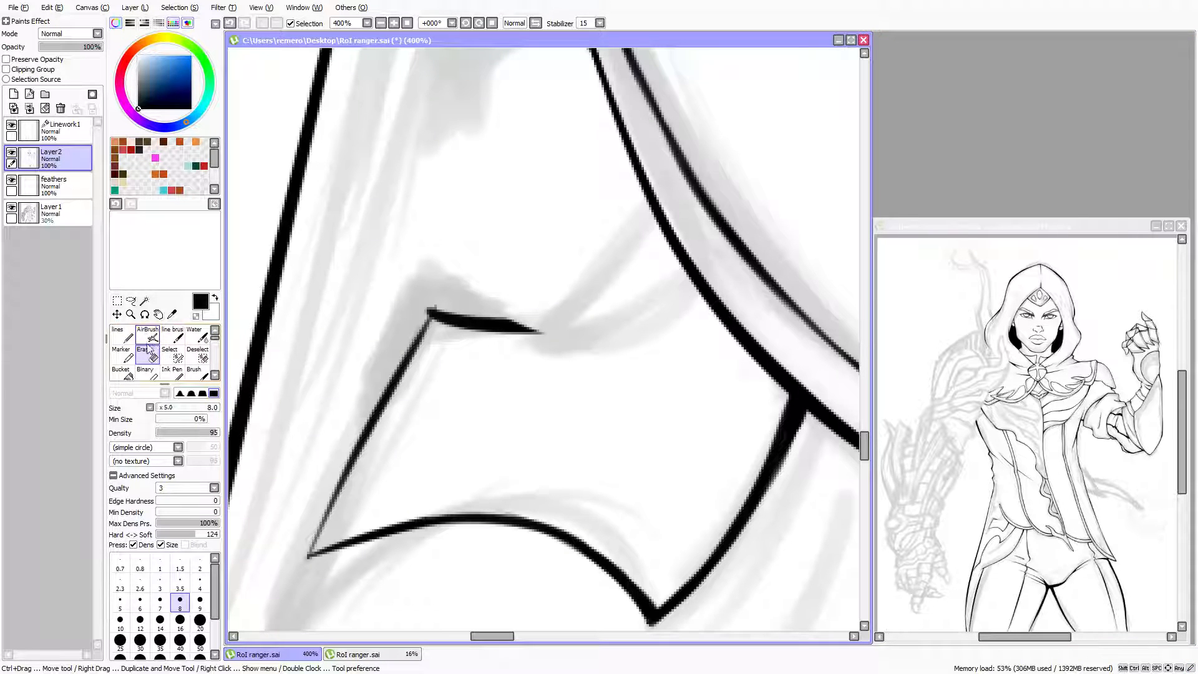
Redraw the fold's upper edge as a curve sweeping up to the vest's hem, and thicken it where they join
{"action": "left_click", "coordinate": [122, 335]}
{"action": "mouse_move", "coordinate": [444, 318]}
{"action": "left_mouse_down"}
{"action": "mouse_move", "coordinate": [550, 310]}
{"action": "mouse_move", "coordinate": [607, 270]}
{"action": "mouse_move", "coordinate": [643, 221]}
{"action": "left_mouse_up"}
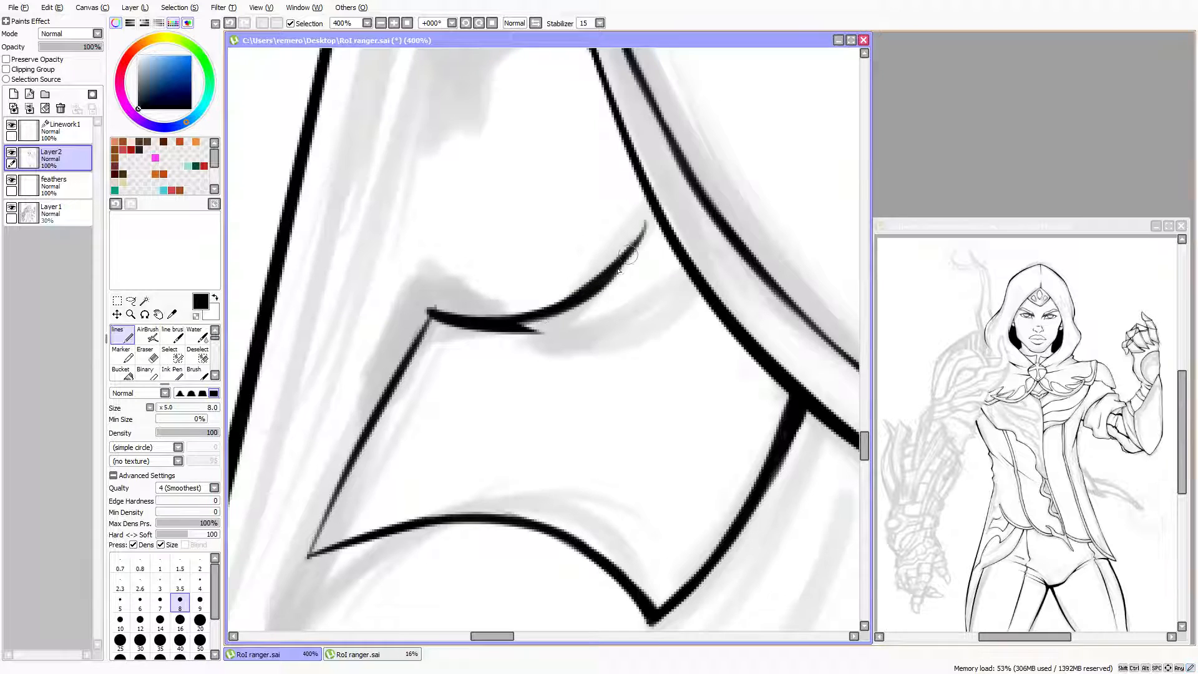
{"action": "key", "text": "Up"}
{"action": "mouse_move", "coordinate": [596, 306]}
{"action": "left_mouse_down"}
{"action": "mouse_move", "coordinate": [654, 233]}
{"action": "mouse_move", "coordinate": [634, 275]}
{"action": "mouse_move", "coordinate": [657, 243]}
{"action": "mouse_move", "coordinate": [638, 268]}
{"action": "mouse_move", "coordinate": [656, 237]}
{"action": "left_mouse_up"}
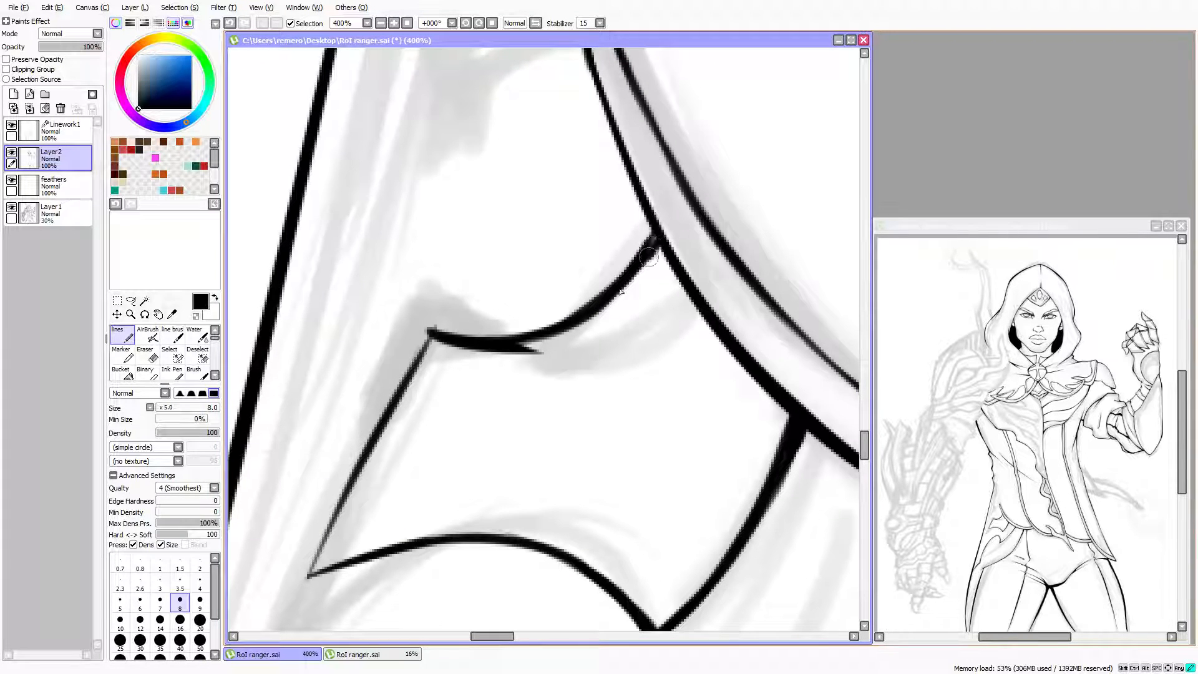
{"action": "left_click_drag", "start_coordinate": [608, 291], "coordinate": [655, 249]}
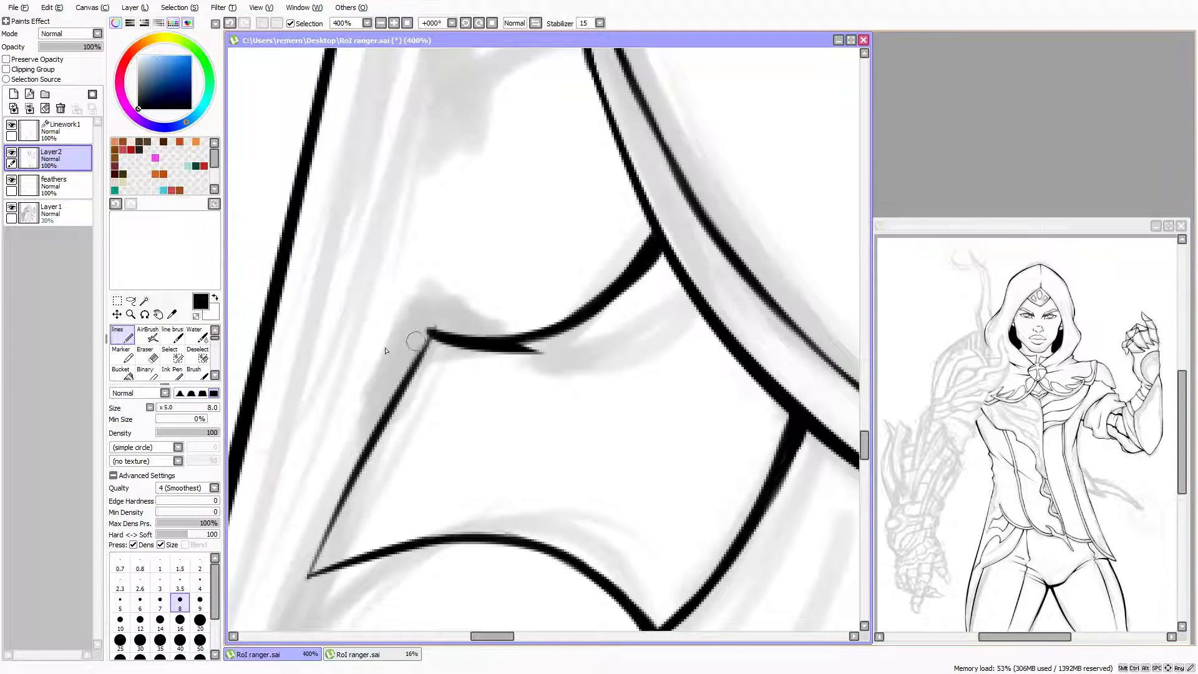
Erase the leftover spur beneath the fold's upper edge and trim the overshoot at its pointed corner
{"action": "key", "text": "e"}
{"action": "left_click_drag", "start_coordinate": [479, 358], "coordinate": [553, 352]}
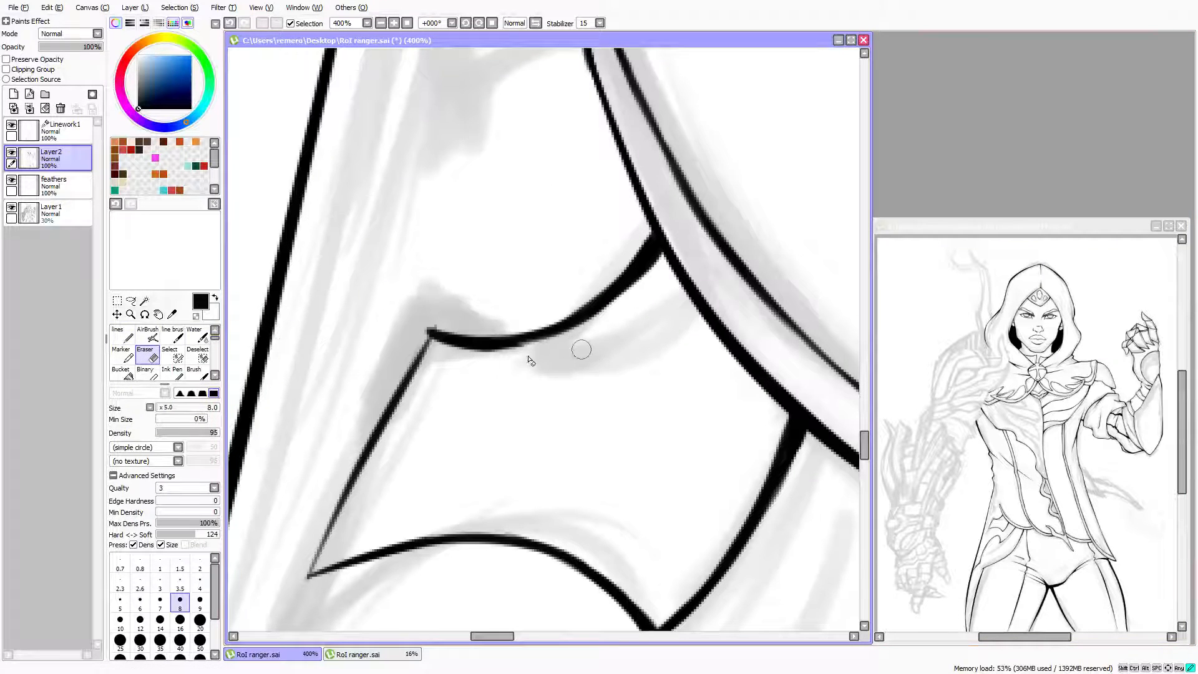
{"action": "left_click_drag", "start_coordinate": [419, 331], "coordinate": [447, 303]}
{"action": "mouse_move", "coordinate": [516, 322]}
{"action": "left_mouse_down"}
{"action": "mouse_move", "coordinate": [452, 333]}
{"action": "mouse_move", "coordinate": [443, 311]}
{"action": "mouse_move", "coordinate": [533, 316]}
{"action": "mouse_move", "coordinate": [430, 315]}
{"action": "left_mouse_up"}
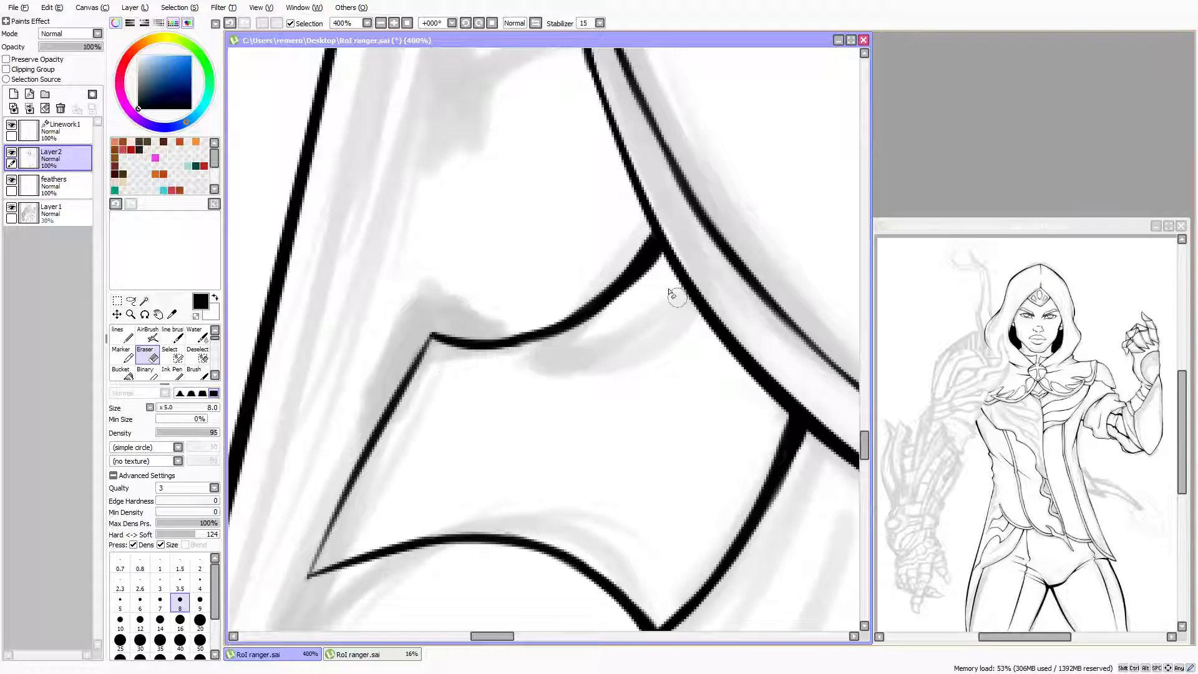
Mirror the canvas view and smooth the thin middle of the fold's upper edge with the lines brush at size 6
{"action": "key", "text": "h"}
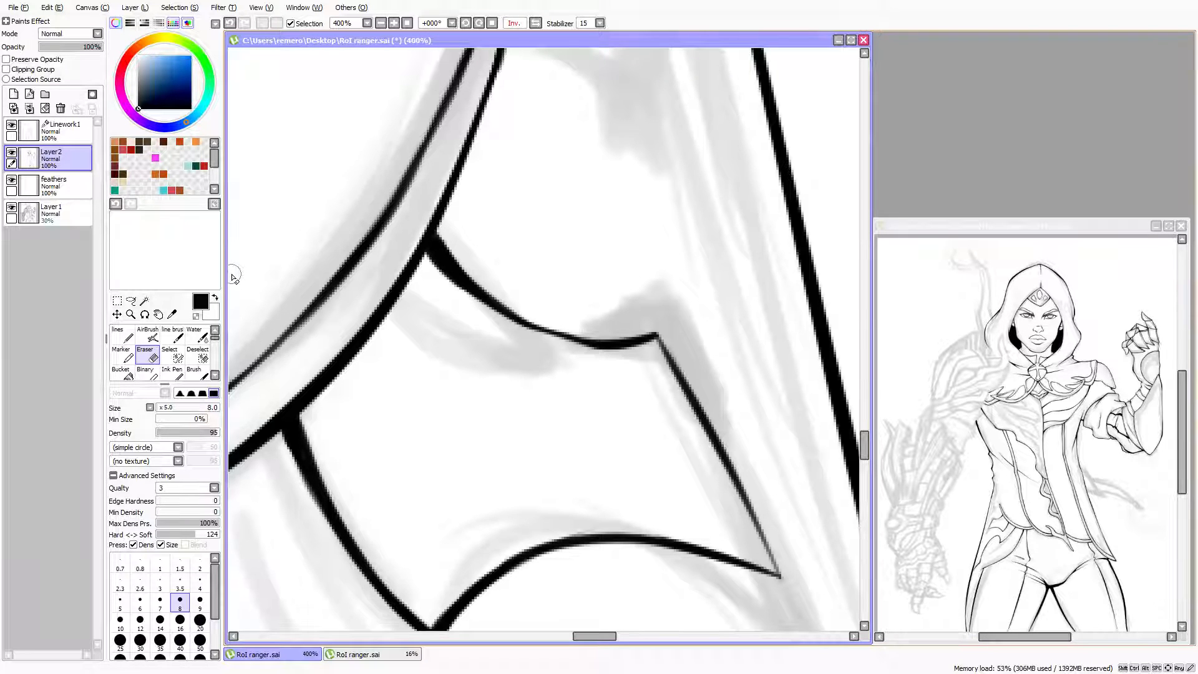
{"action": "scroll", "coordinate": [237, 268], "scroll_direction": "down", "scroll_amount": 1}
{"action": "left_click", "coordinate": [123, 335]}
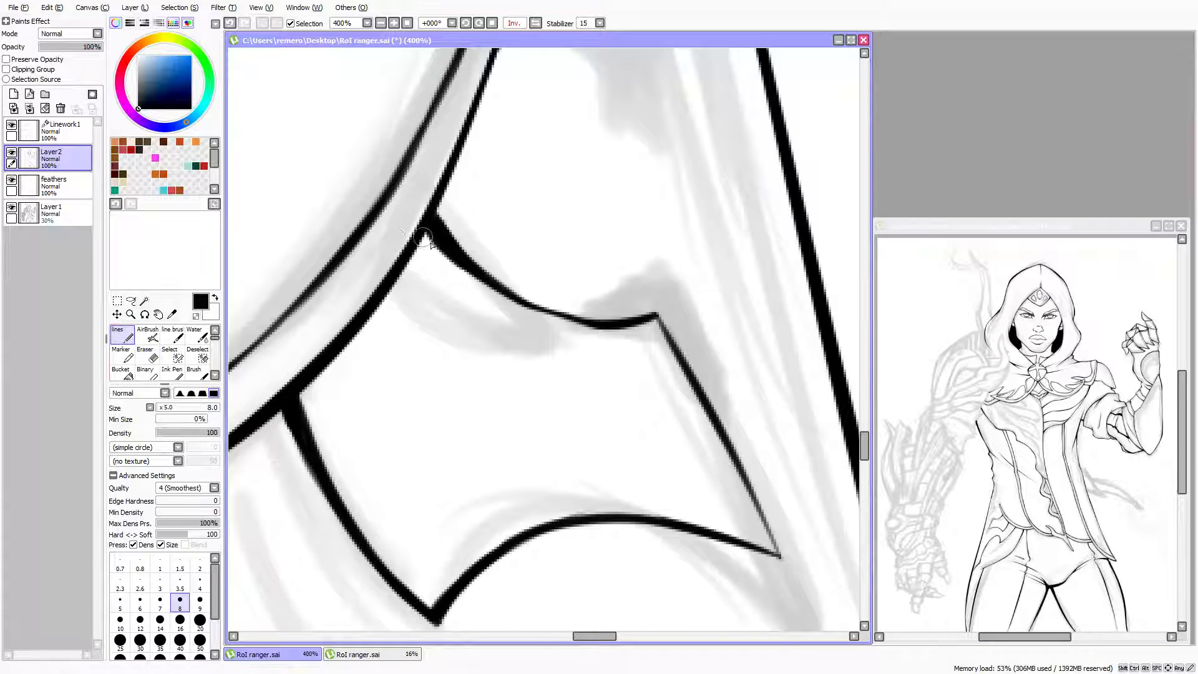
{"action": "key", "text": "bracketleft"}
{"action": "key", "text": "bracketleft"}
{"action": "key", "text": "bracketleft"}
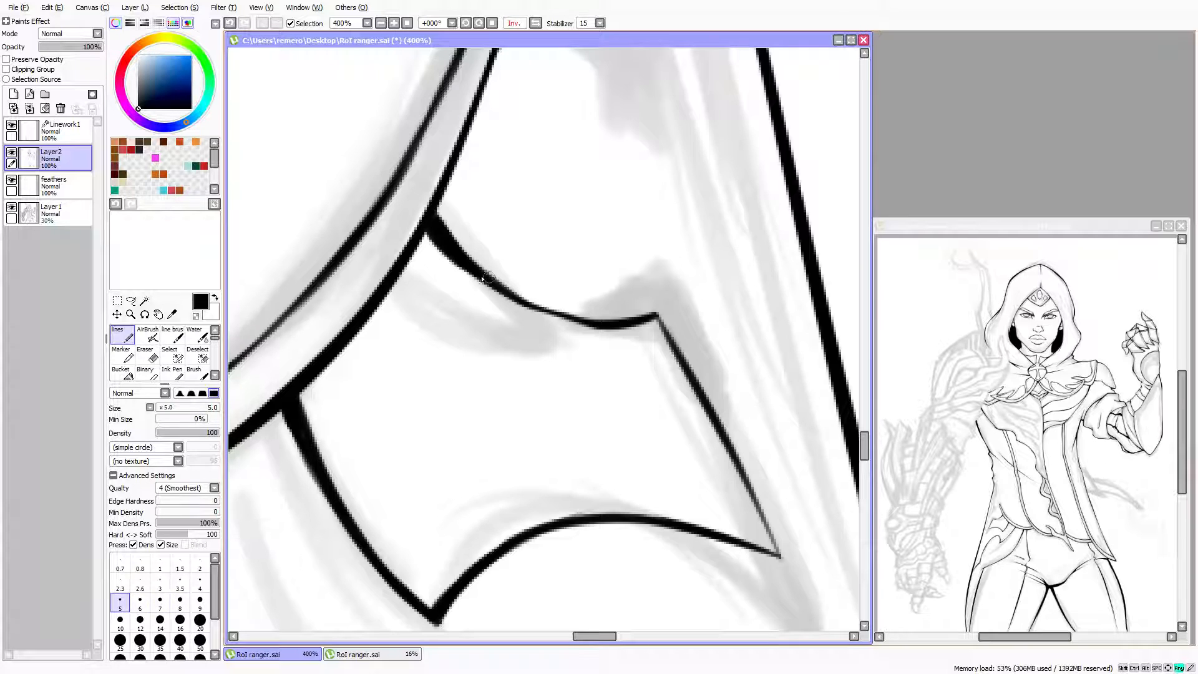
{"action": "key", "text": "bracketright"}
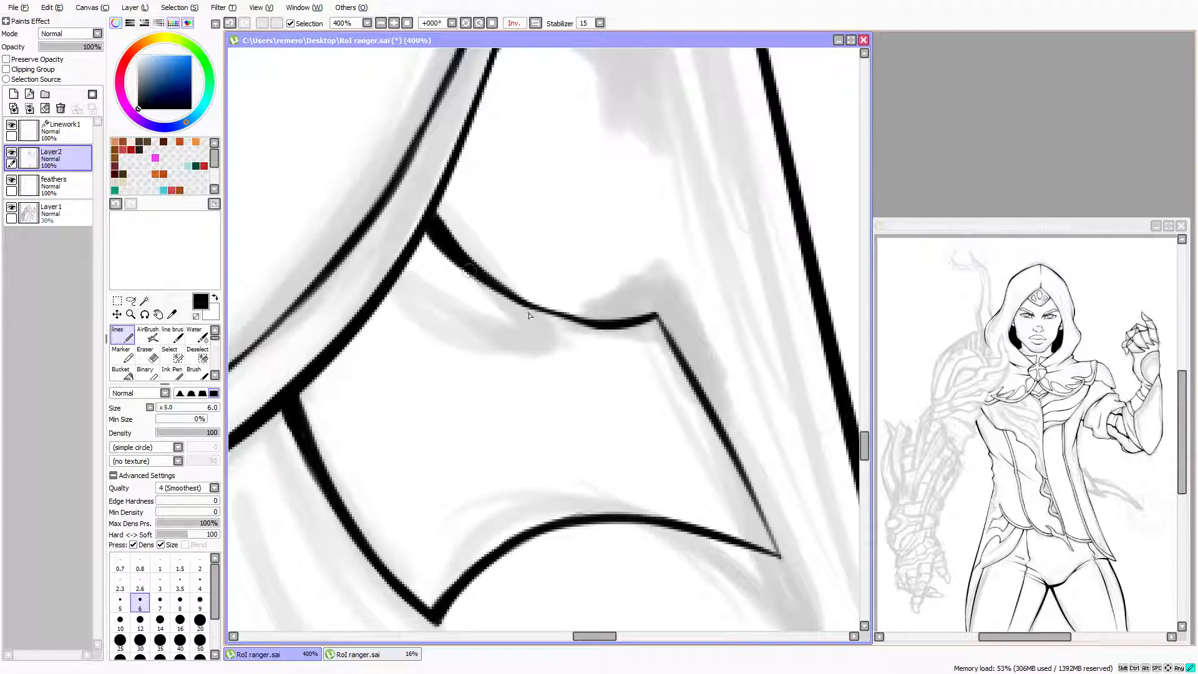
{"action": "mouse_move", "coordinate": [470, 270]}
{"action": "left_mouse_down"}
{"action": "mouse_move", "coordinate": [558, 316]}
{"action": "mouse_move", "coordinate": [506, 293]}
{"action": "mouse_move", "coordinate": [589, 307]}
{"action": "mouse_move", "coordinate": [470, 249]}
{"action": "left_mouse_up"}
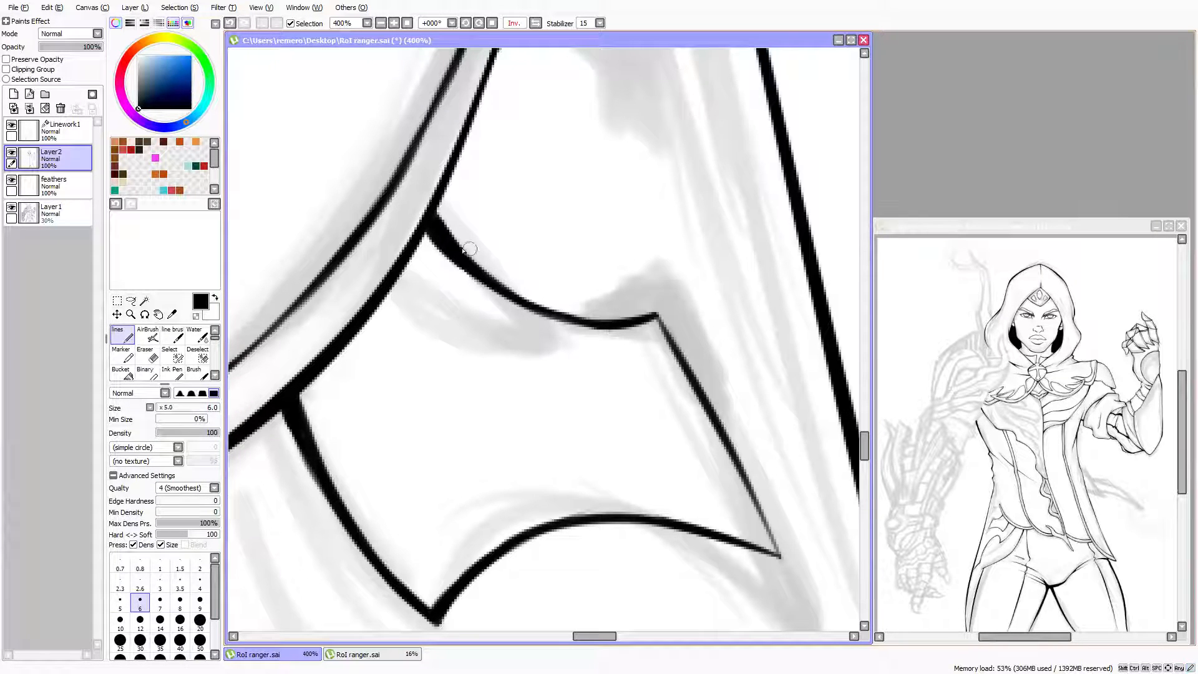
Shave the underside of the fold's upper edge from the hem join to the corner with the eraser at size 6
{"action": "left_click", "coordinate": [148, 355]}
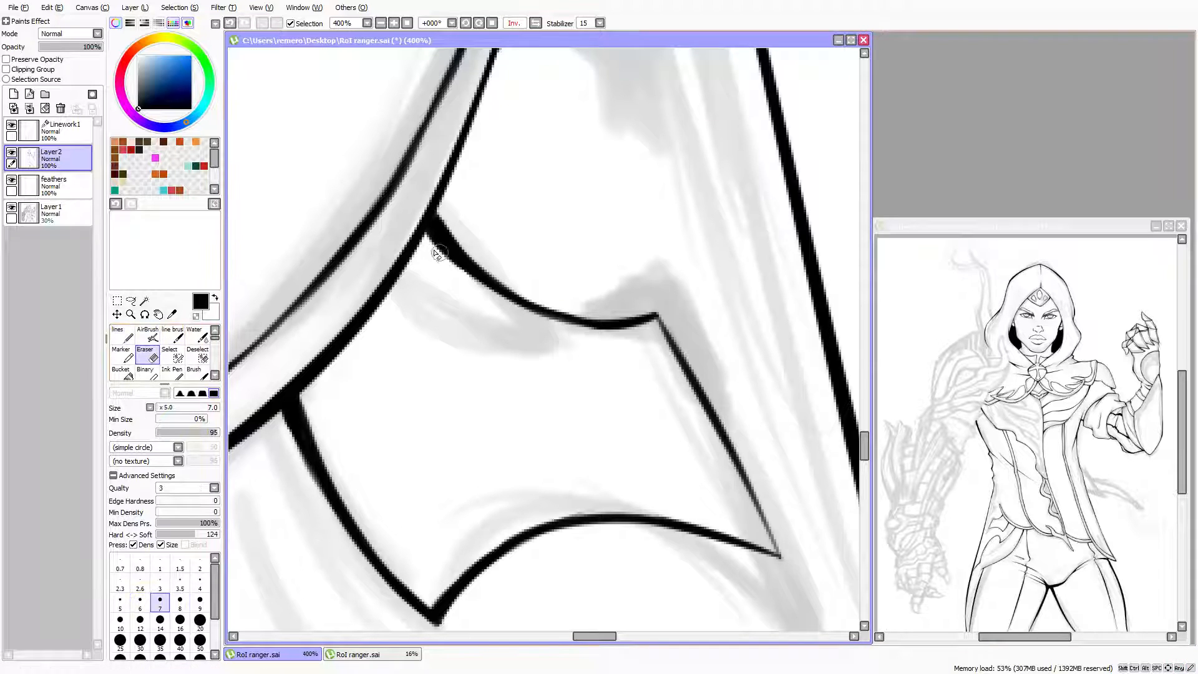
{"action": "mouse_move", "coordinate": [433, 239]}
{"action": "left_mouse_down"}
{"action": "mouse_move", "coordinate": [461, 279]}
{"action": "mouse_move", "coordinate": [429, 239]}
{"action": "mouse_move", "coordinate": [448, 268]}
{"action": "mouse_move", "coordinate": [513, 316]}
{"action": "left_mouse_up"}
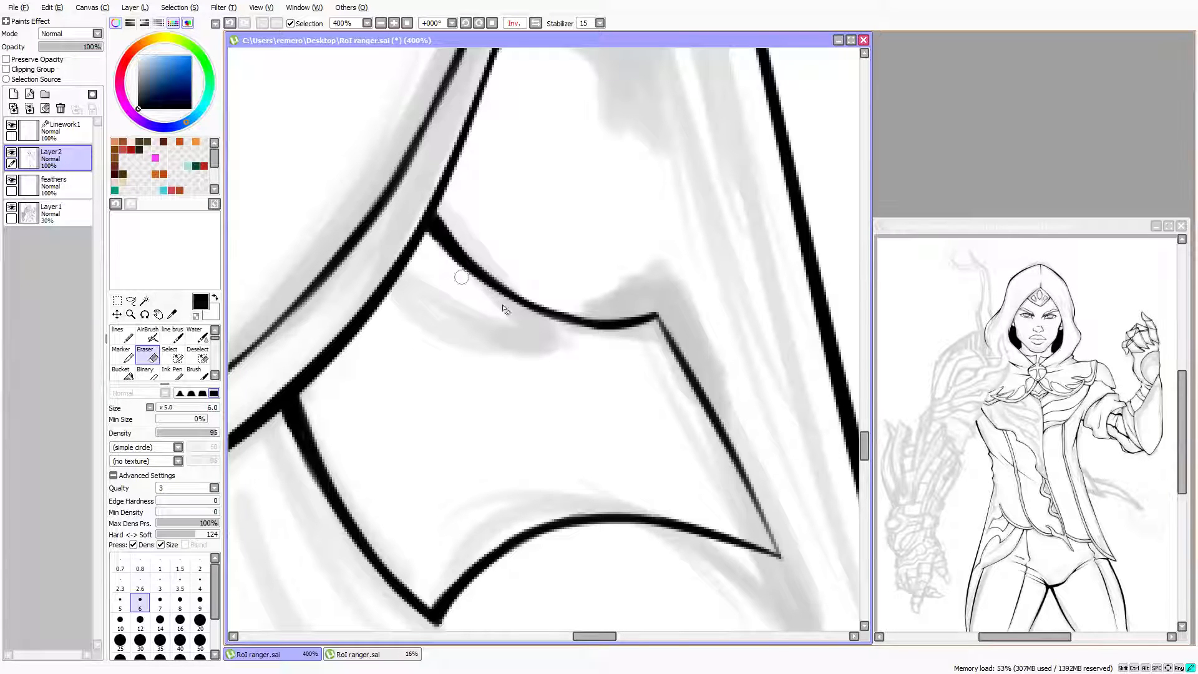
{"action": "mouse_move", "coordinate": [555, 322]}
{"action": "left_mouse_down"}
{"action": "mouse_move", "coordinate": [546, 328]}
{"action": "mouse_move", "coordinate": [644, 331]}
{"action": "left_mouse_up"}
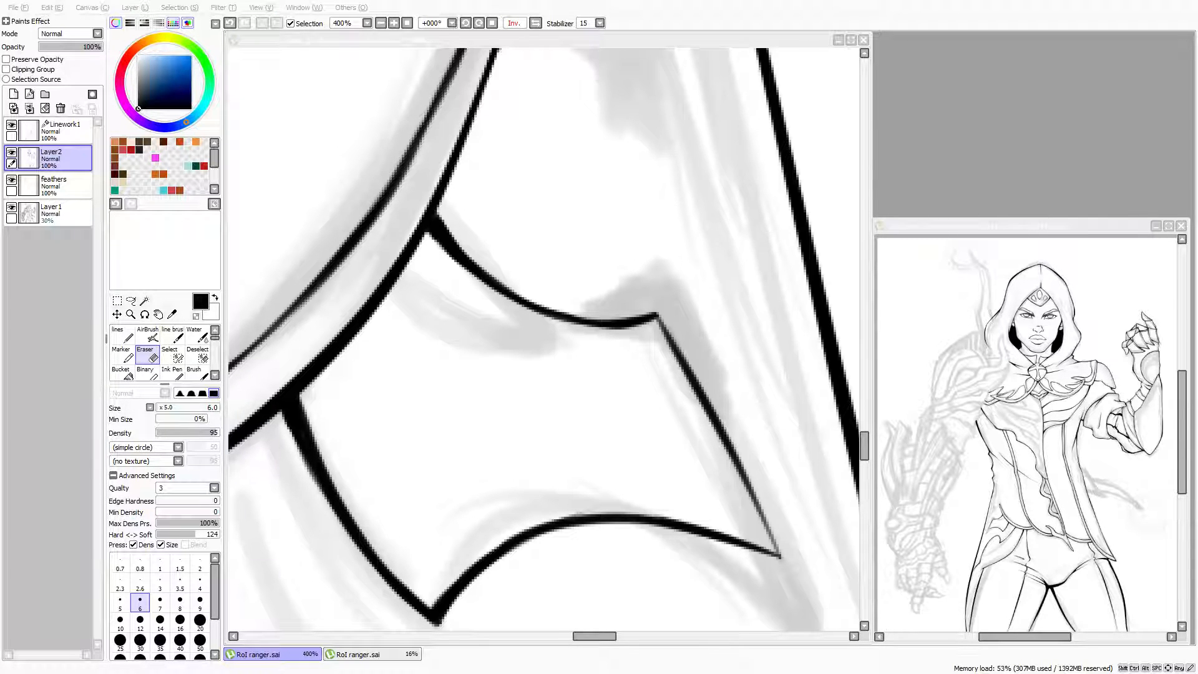
{"action": "left_click", "coordinate": [401, 41]}
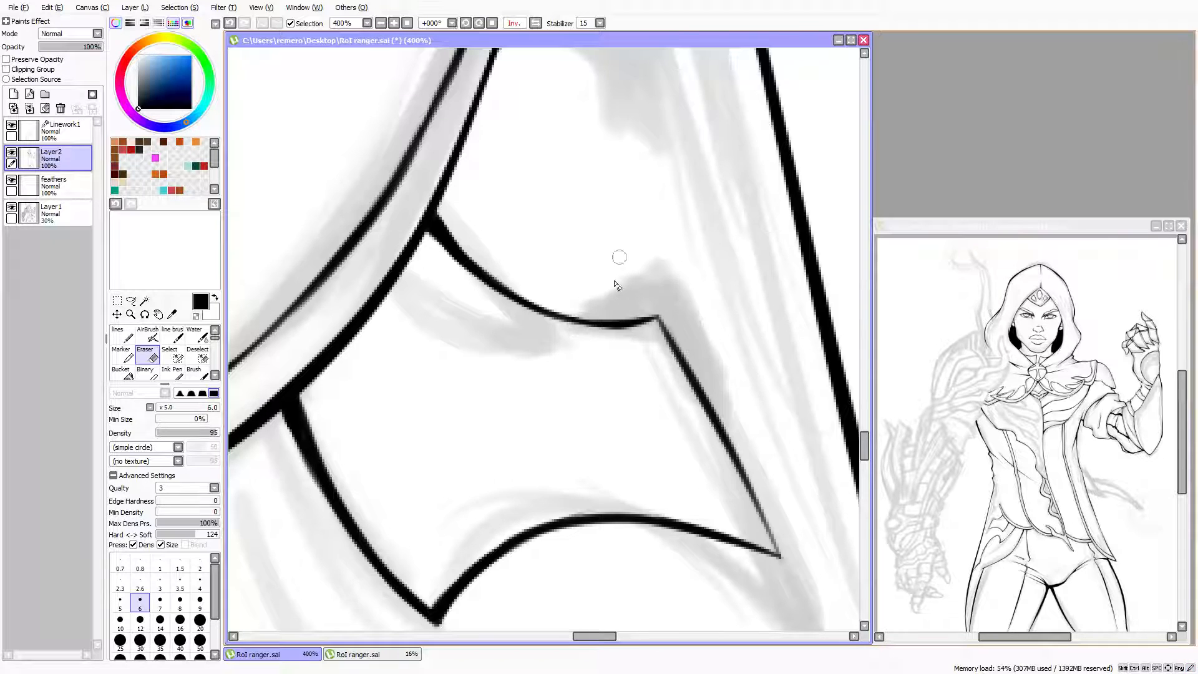
Examine the inked folds around the hem's pointed tip in the mirrored view, and return the canvas to its normal orientation
{"action": "scroll", "coordinate": [512, 281], "scroll_direction": "up", "scroll_amount": 6}
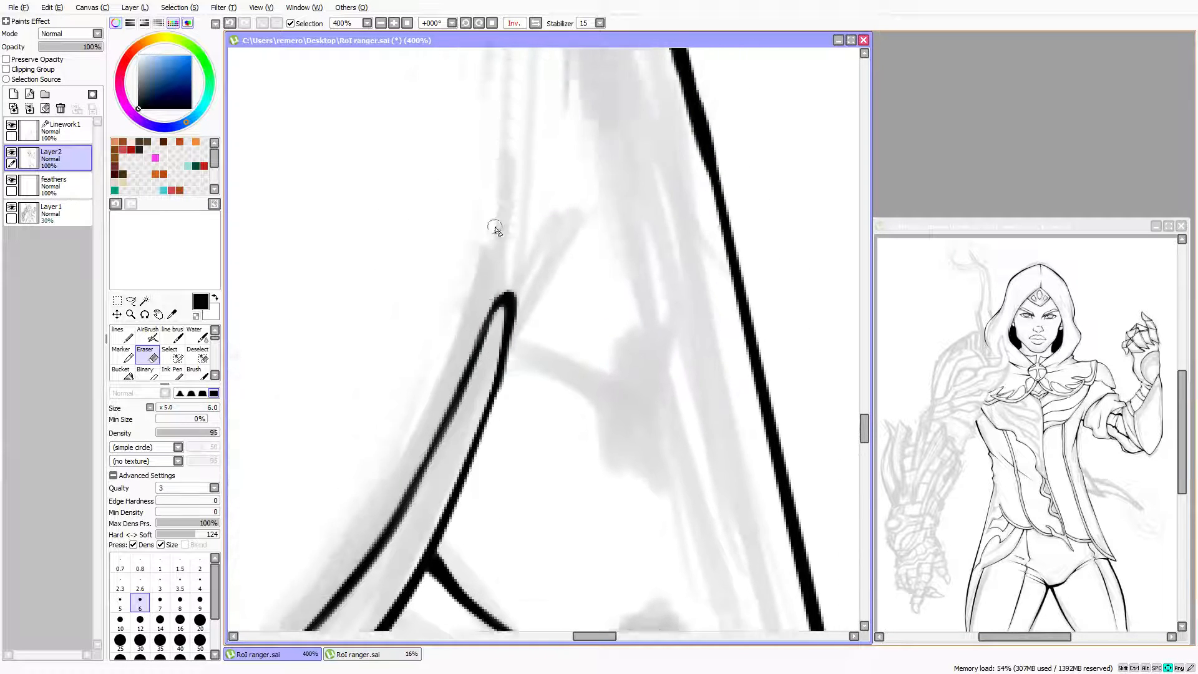
{"action": "scroll", "coordinate": [509, 201], "scroll_direction": "up", "scroll_amount": 2}
{"action": "scroll", "coordinate": [509, 201], "scroll_direction": "down", "scroll_amount": 2}
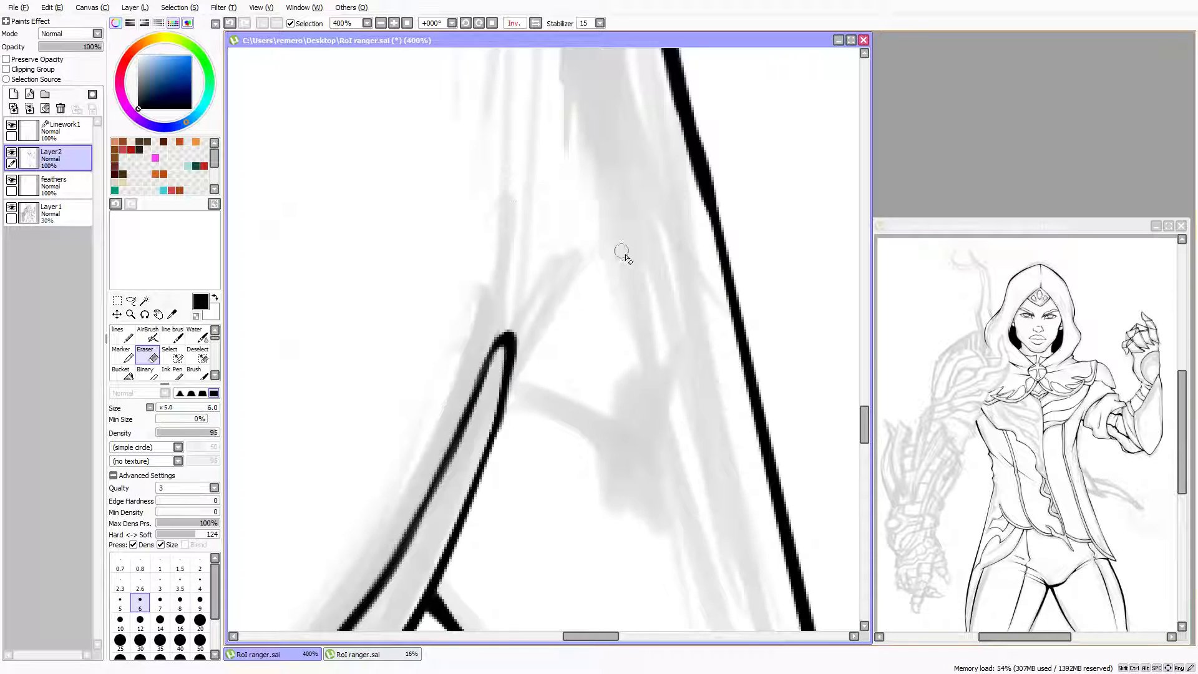
{"action": "scroll", "coordinate": [623, 253], "scroll_direction": "down", "scroll_amount": 1}
{"action": "scroll", "coordinate": [680, 433], "scroll_direction": "down", "scroll_amount": 5}
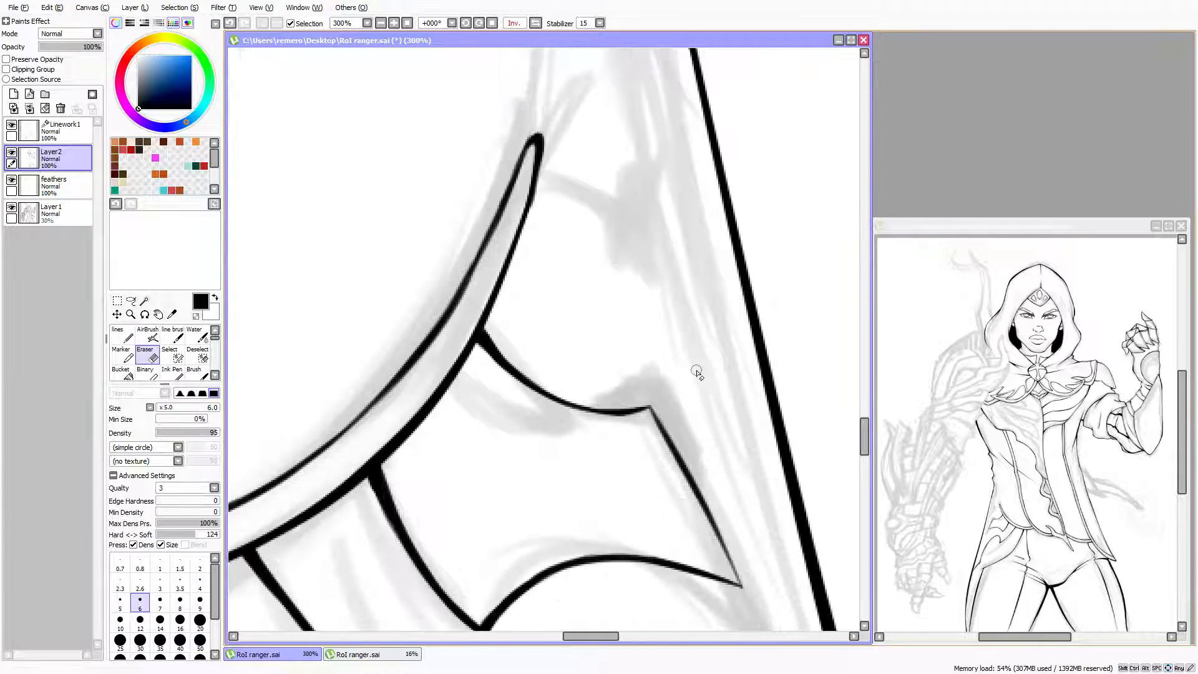
{"action": "key", "text": "Down"}
{"action": "key", "text": "Down"}
{"action": "key", "text": "Down"}
{"action": "key", "text": "Down"}
{"action": "key", "text": "Down"}
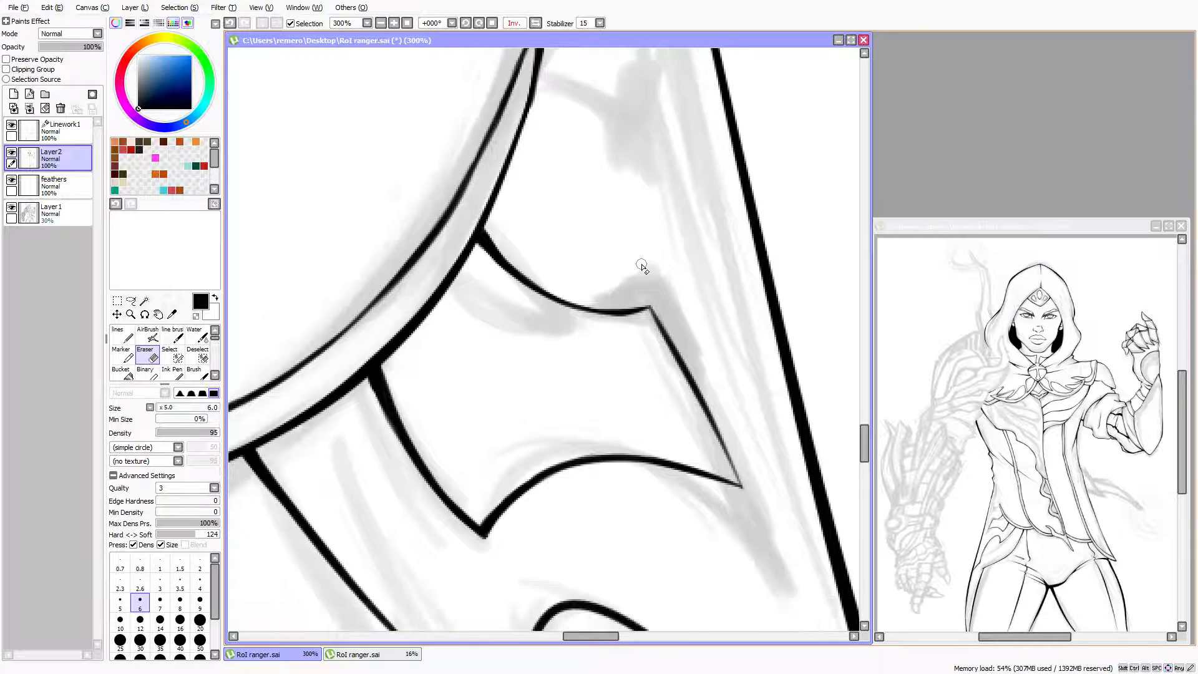
{"action": "key", "text": "Up"}
{"action": "key", "text": "Up"}
{"action": "key", "text": "Up"}
{"action": "key", "text": "Up"}
{"action": "key", "text": "Up"}
{"action": "key", "text": "Right"}
{"action": "key", "text": "Right"}
{"action": "key", "text": "Up"}
{"action": "key", "text": "Up"}
{"action": "key", "text": "Up"}
{"action": "key", "text": "Up"}
{"action": "key", "text": "Up"}
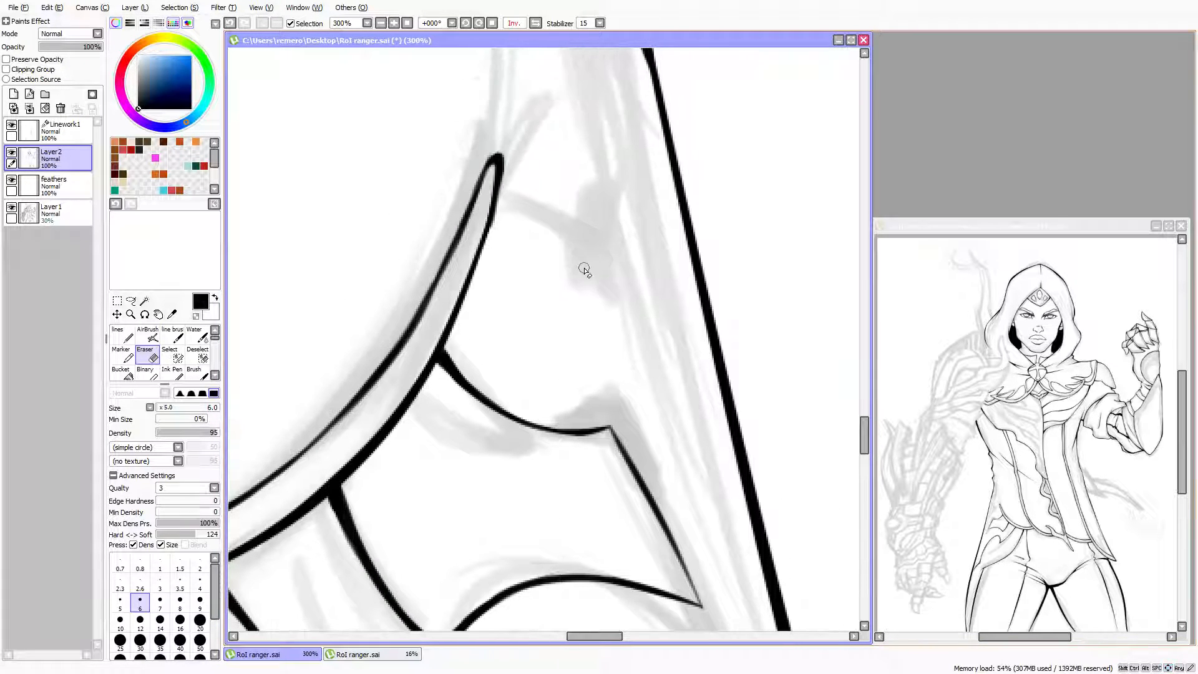
{"action": "scroll", "coordinate": [579, 271], "scroll_direction": "up", "scroll_amount": 1}
{"action": "key", "text": "Up"}
{"action": "key", "text": "Up"}
{"action": "key", "text": "Up"}
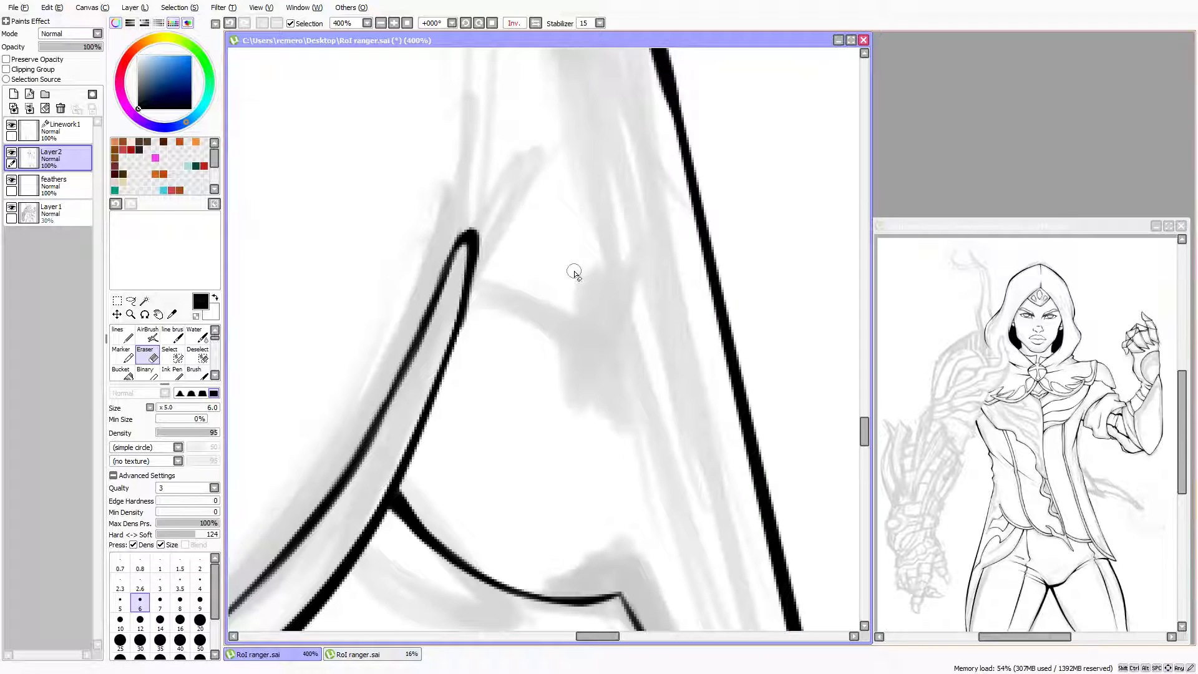
{"action": "scroll", "coordinate": [574, 273], "scroll_direction": "down", "scroll_amount": 5}
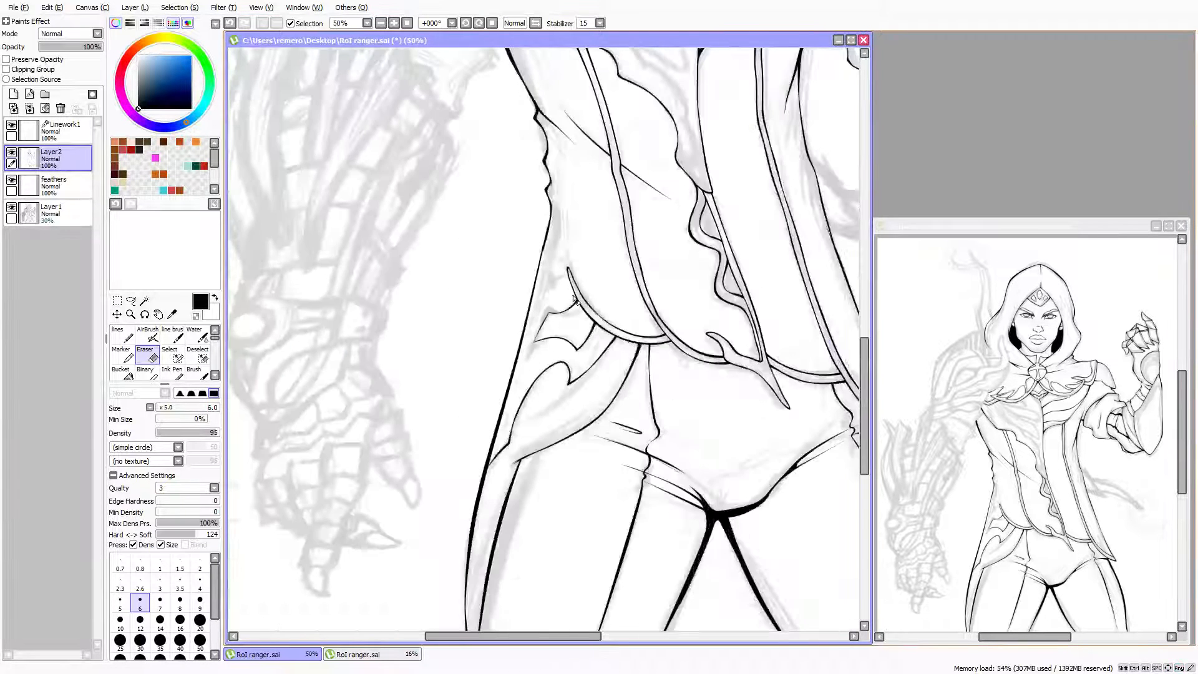
Ink a curved fold line out from just below the hem's pointed tip with the lines brush at size 8, thickening it toward the hem
{"action": "scroll", "coordinate": [582, 280], "scroll_direction": "up", "scroll_amount": 5}
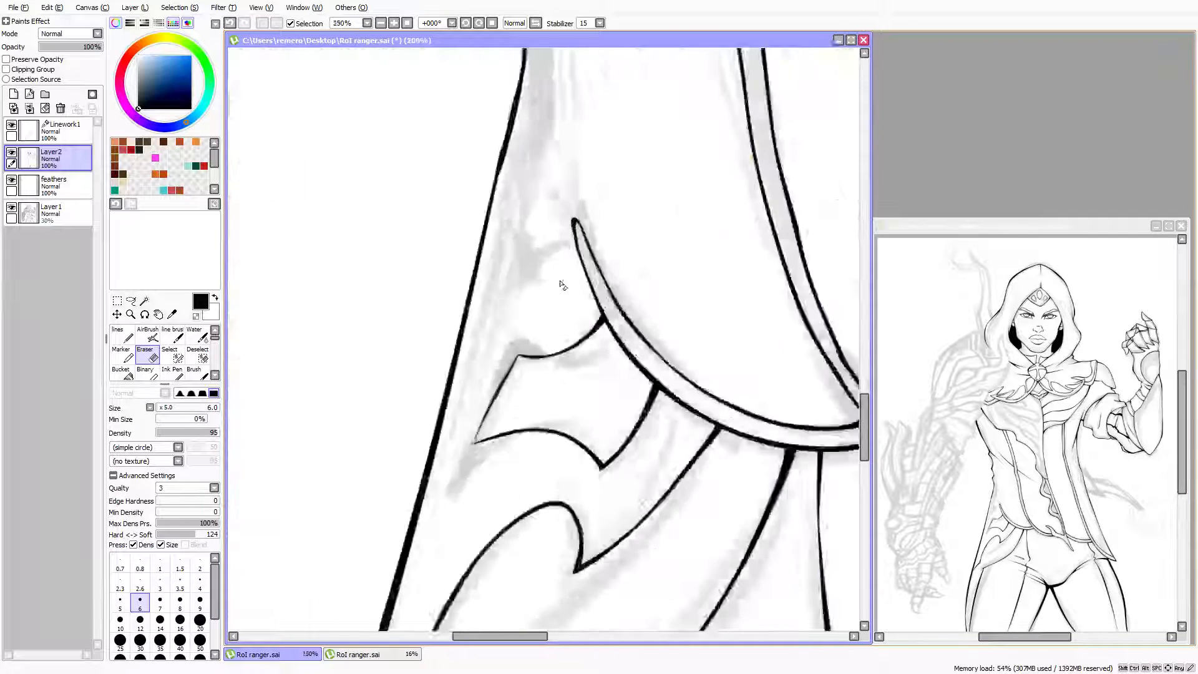
{"action": "key", "text": "Up"}
{"action": "key", "text": "Up"}
{"action": "key", "text": "Left"}
{"action": "key", "text": "Up"}
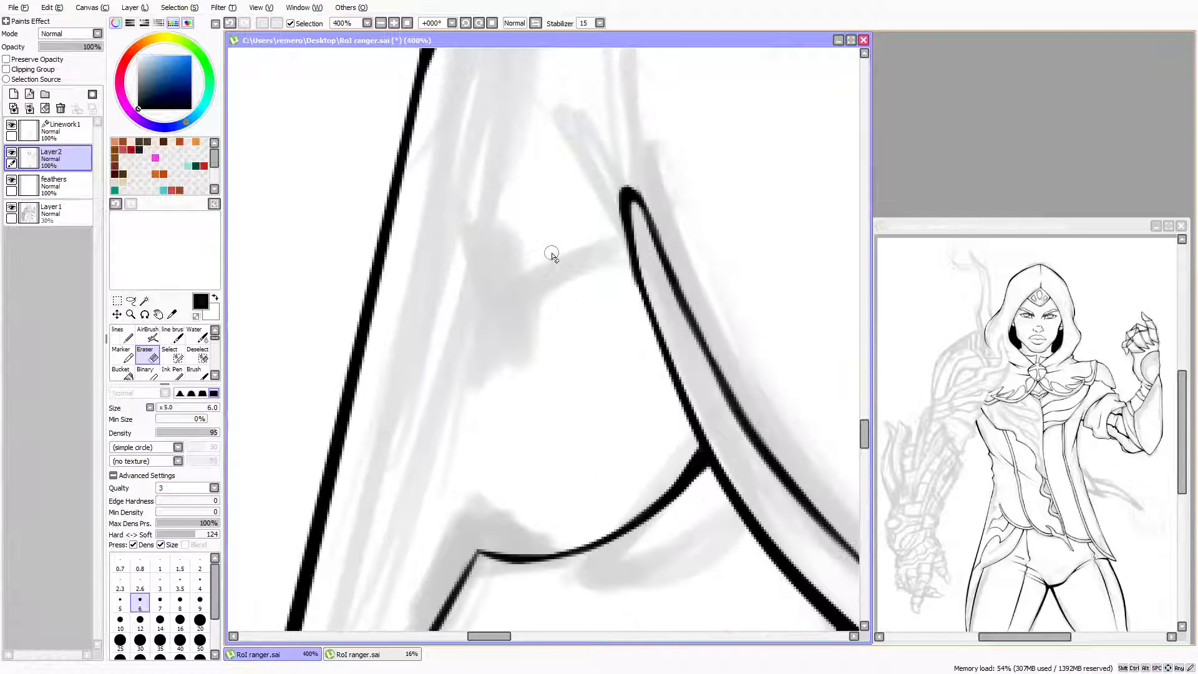
{"action": "left_click", "coordinate": [122, 336]}
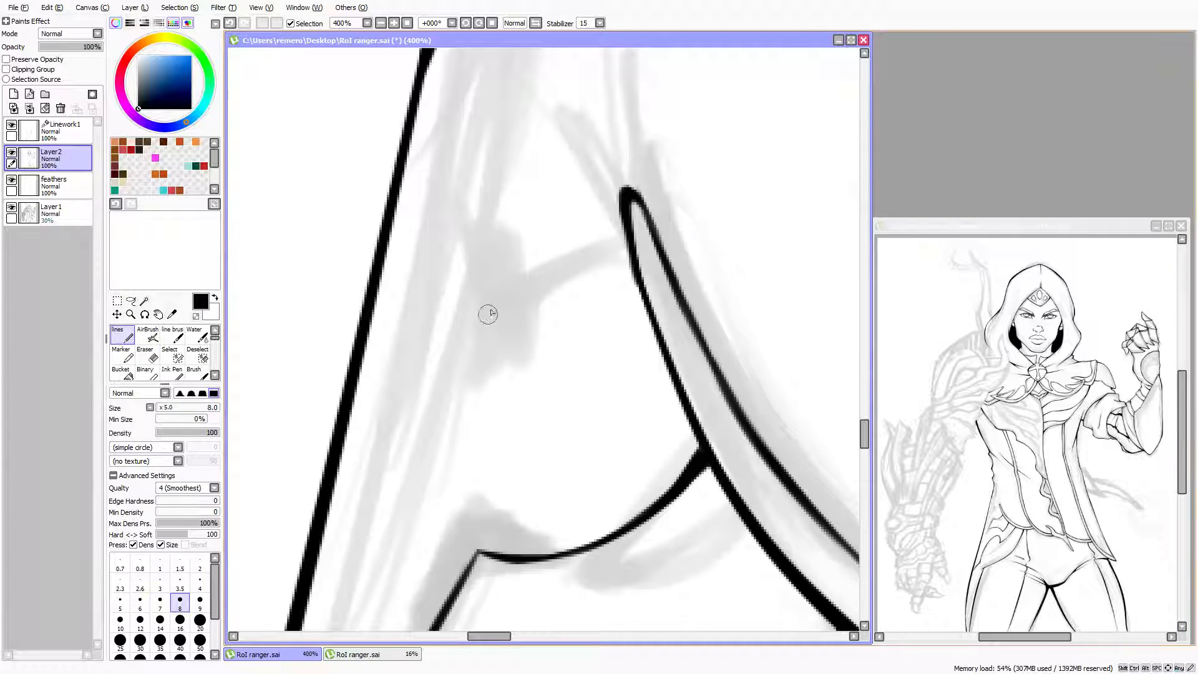
{"action": "mouse_move", "coordinate": [429, 349]}
{"action": "left_mouse_down"}
{"action": "mouse_move", "coordinate": [547, 258]}
{"action": "mouse_move", "coordinate": [603, 236]}
{"action": "left_mouse_up"}
{"action": "left_click_drag", "start_coordinate": [494, 294], "coordinate": [615, 232]}
{"action": "left_click_drag", "start_coordinate": [532, 270], "coordinate": [625, 233]}
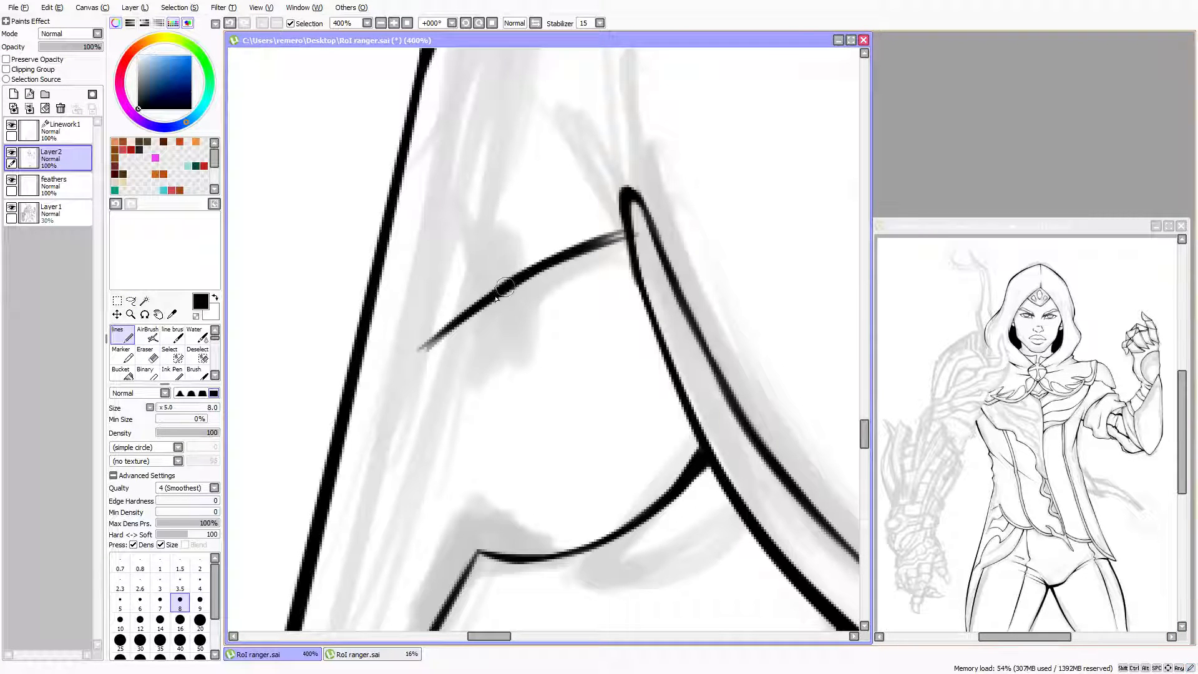
{"action": "left_click_drag", "start_coordinate": [499, 291], "coordinate": [624, 231]}
{"action": "left_click_drag", "start_coordinate": [565, 262], "coordinate": [612, 236]}
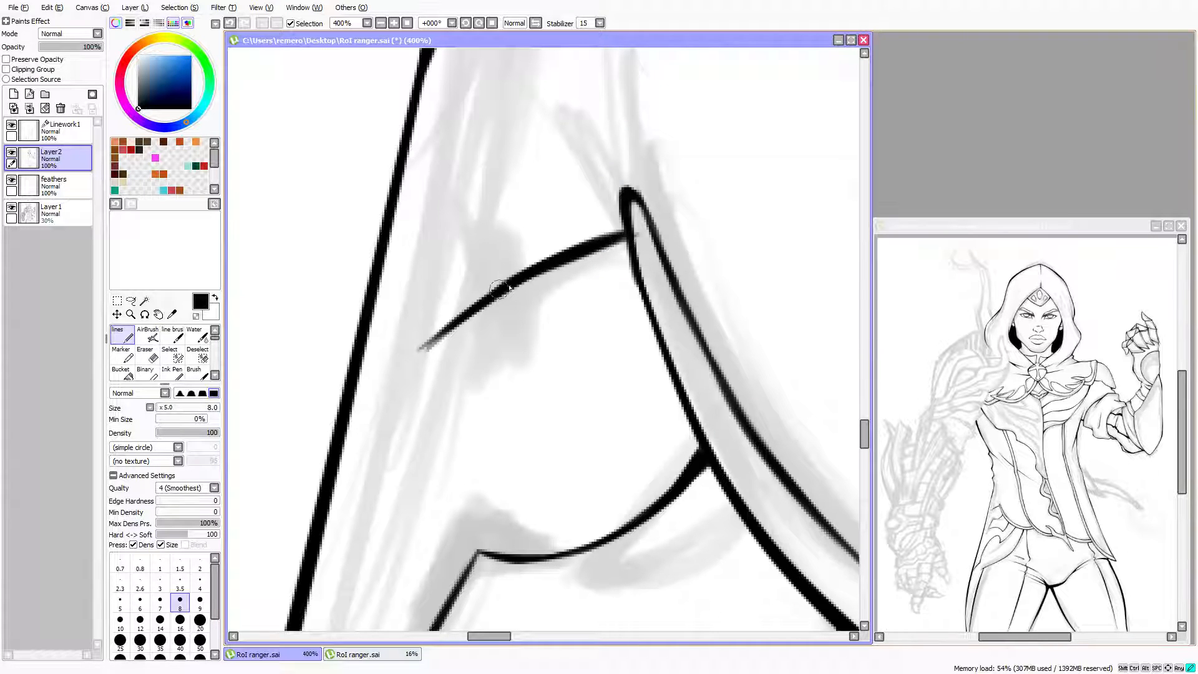
{"action": "left_click_drag", "start_coordinate": [493, 296], "coordinate": [626, 233]}
{"action": "left_click_drag", "start_coordinate": [531, 279], "coordinate": [626, 241]}
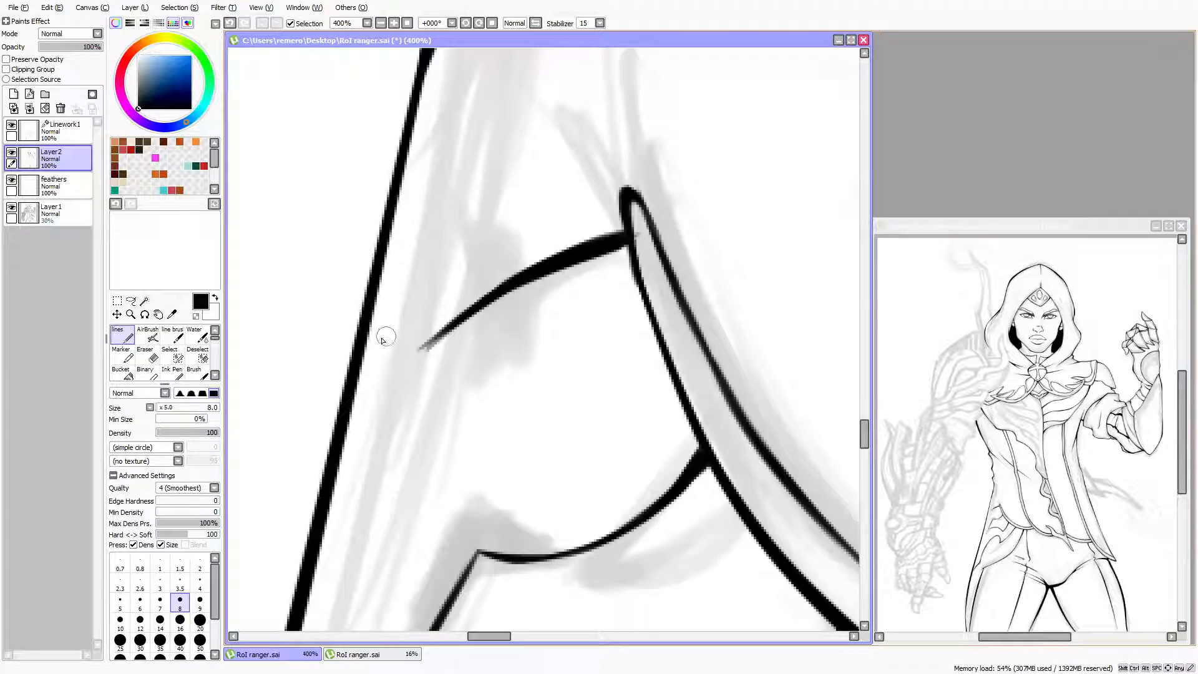
Add a short line from the vest's outer edge to the fold line's lower end, joining them in a pointed corner
{"action": "mouse_move", "coordinate": [368, 331]}
{"action": "left_mouse_down"}
{"action": "mouse_move", "coordinate": [422, 360]}
{"action": "mouse_move", "coordinate": [409, 359]}
{"action": "mouse_move", "coordinate": [417, 362]}
{"action": "left_mouse_up"}
{"action": "mouse_move", "coordinate": [500, 287]}
{"action": "left_mouse_down"}
{"action": "mouse_move", "coordinate": [422, 345]}
{"action": "mouse_move", "coordinate": [367, 337]}
{"action": "mouse_move", "coordinate": [413, 367]}
{"action": "mouse_move", "coordinate": [393, 346]}
{"action": "mouse_move", "coordinate": [411, 363]}
{"action": "left_mouse_up"}
{"action": "left_click_drag", "start_coordinate": [420, 349], "coordinate": [410, 360]}
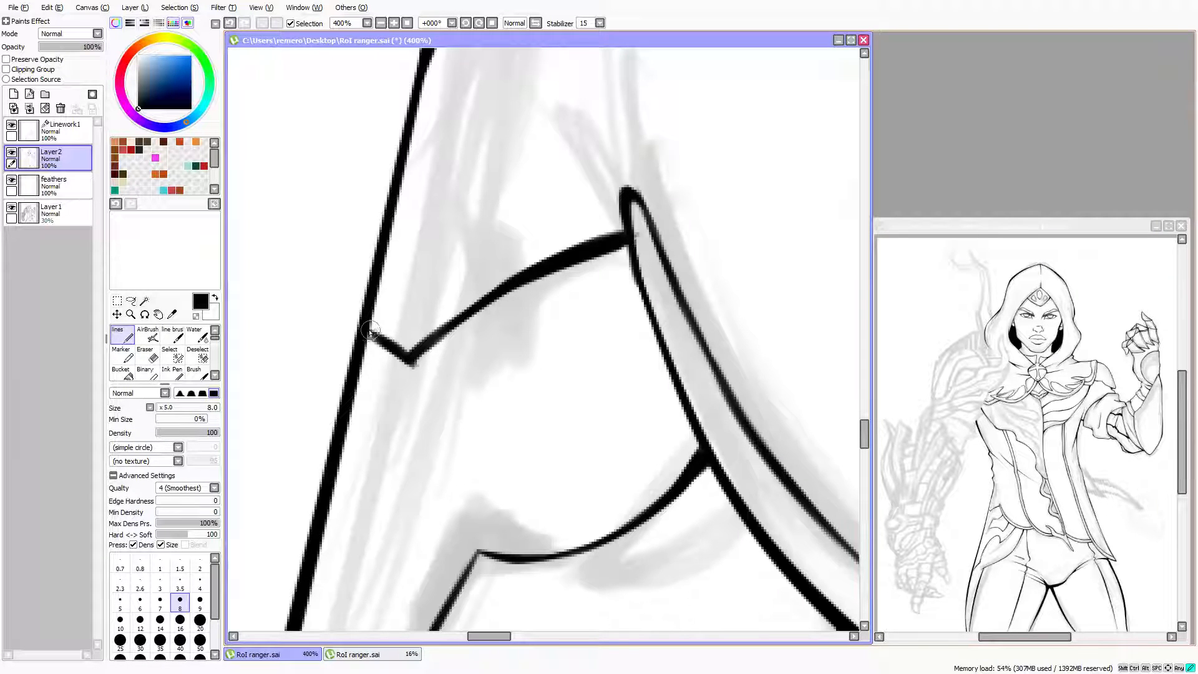
Trim the underside of the new pointed corner and the adjoining fold line with the eraser at size 6
{"action": "key", "text": "e"}
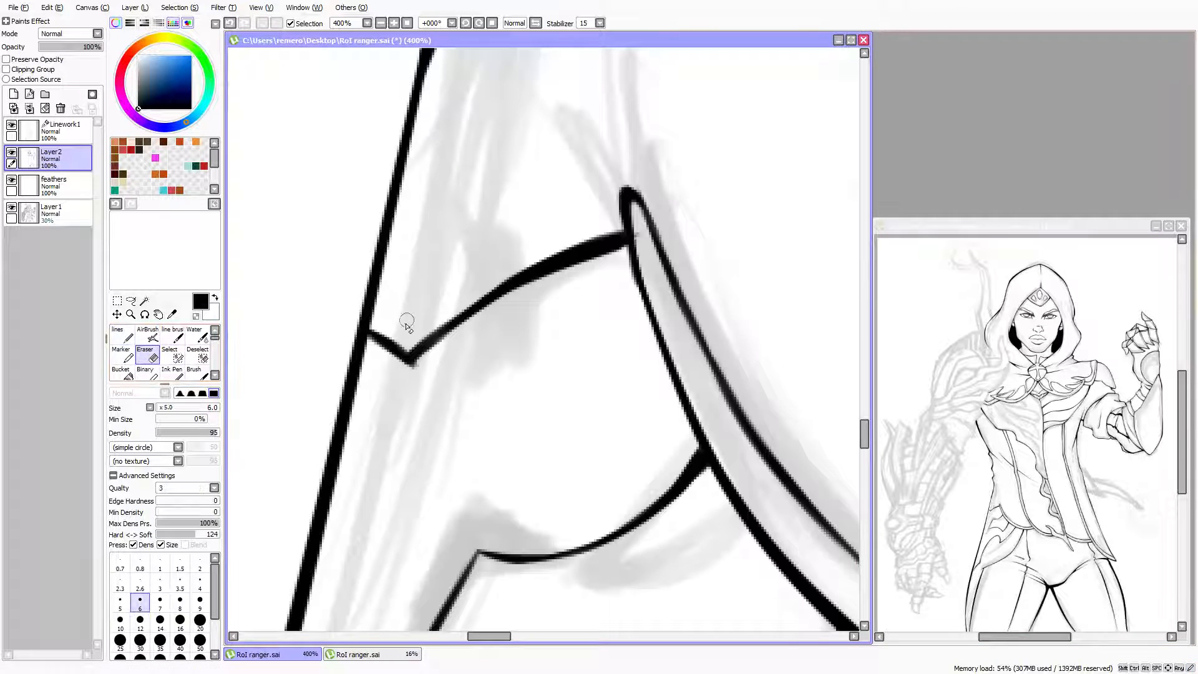
{"action": "mouse_move", "coordinate": [375, 345]}
{"action": "left_mouse_down"}
{"action": "mouse_move", "coordinate": [413, 371]}
{"action": "mouse_move", "coordinate": [510, 300]}
{"action": "left_mouse_up"}
{"action": "left_click_drag", "start_coordinate": [406, 360], "coordinate": [525, 291]}
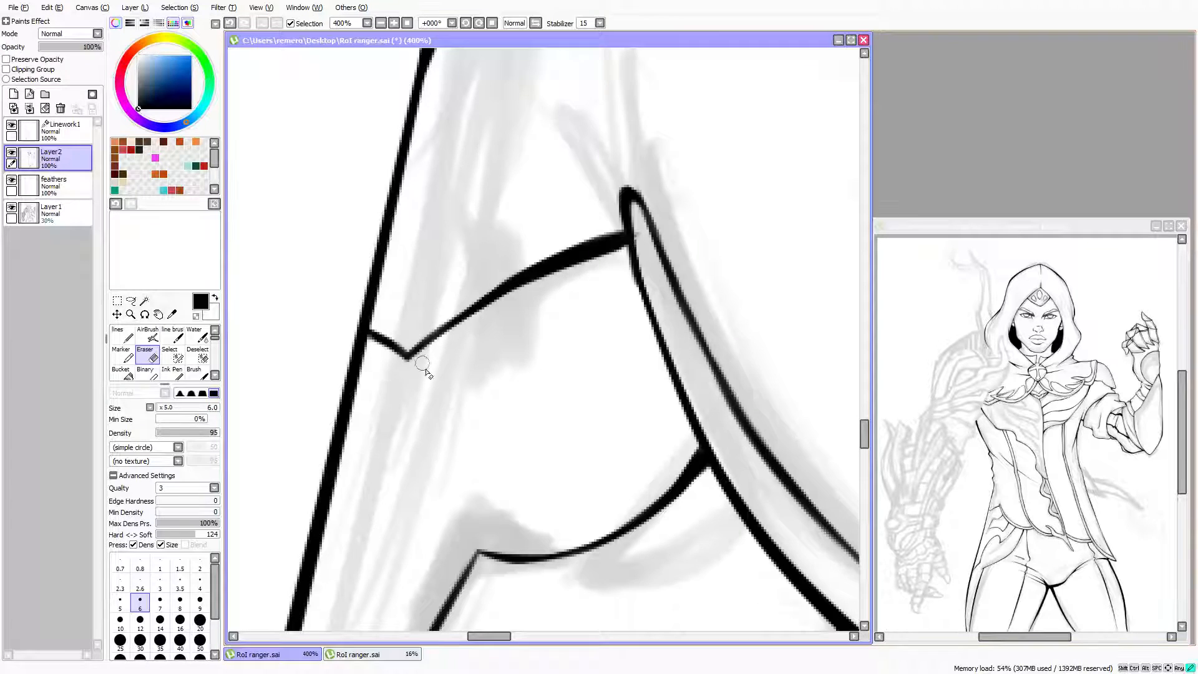
Thicken the fold line where it meets the hem with the size 8 lines brush, and shave its upper edge with the eraser
{"action": "key", "text": "n"}
{"action": "mouse_move", "coordinate": [593, 252]}
{"action": "left_mouse_down"}
{"action": "mouse_move", "coordinate": [619, 247]}
{"action": "mouse_move", "coordinate": [580, 255]}
{"action": "mouse_move", "coordinate": [623, 247]}
{"action": "mouse_move", "coordinate": [566, 261]}
{"action": "mouse_move", "coordinate": [630, 230]}
{"action": "left_mouse_up"}
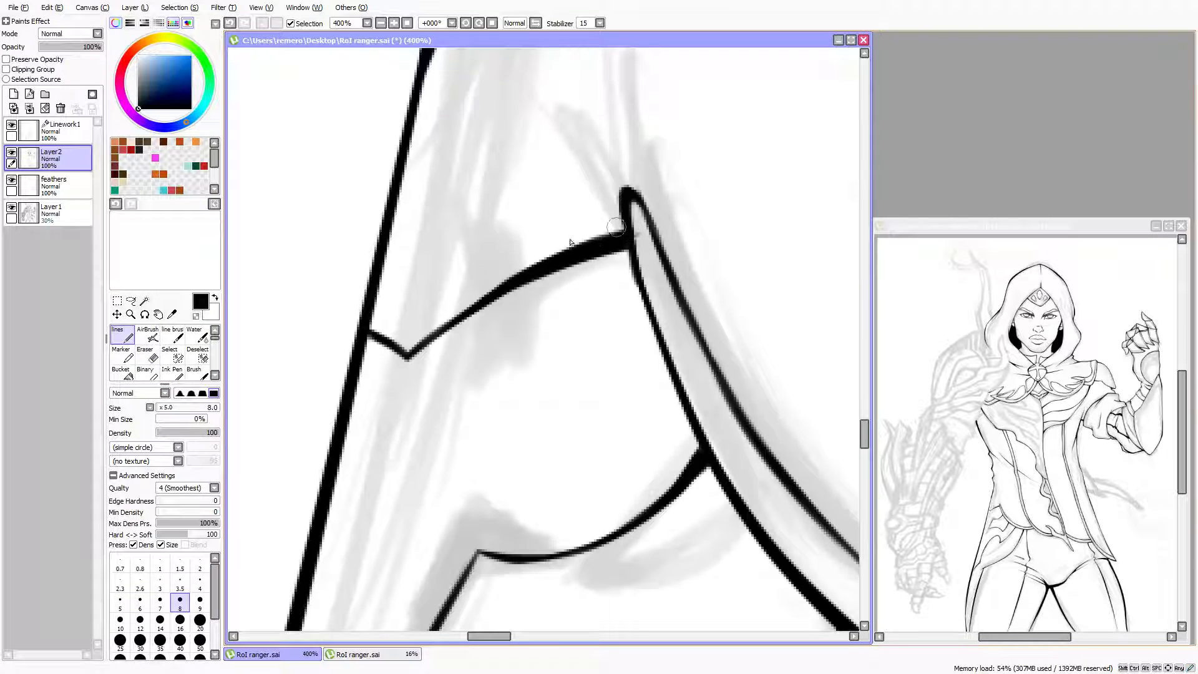
{"action": "key", "text": "e"}
{"action": "mouse_move", "coordinate": [524, 253]}
{"action": "left_mouse_down"}
{"action": "mouse_move", "coordinate": [463, 286]}
{"action": "mouse_move", "coordinate": [558, 237]}
{"action": "mouse_move", "coordinate": [431, 320]}
{"action": "mouse_move", "coordinate": [557, 241]}
{"action": "mouse_move", "coordinate": [430, 315]}
{"action": "mouse_move", "coordinate": [614, 226]}
{"action": "mouse_move", "coordinate": [433, 304]}
{"action": "mouse_move", "coordinate": [502, 268]}
{"action": "left_mouse_up"}
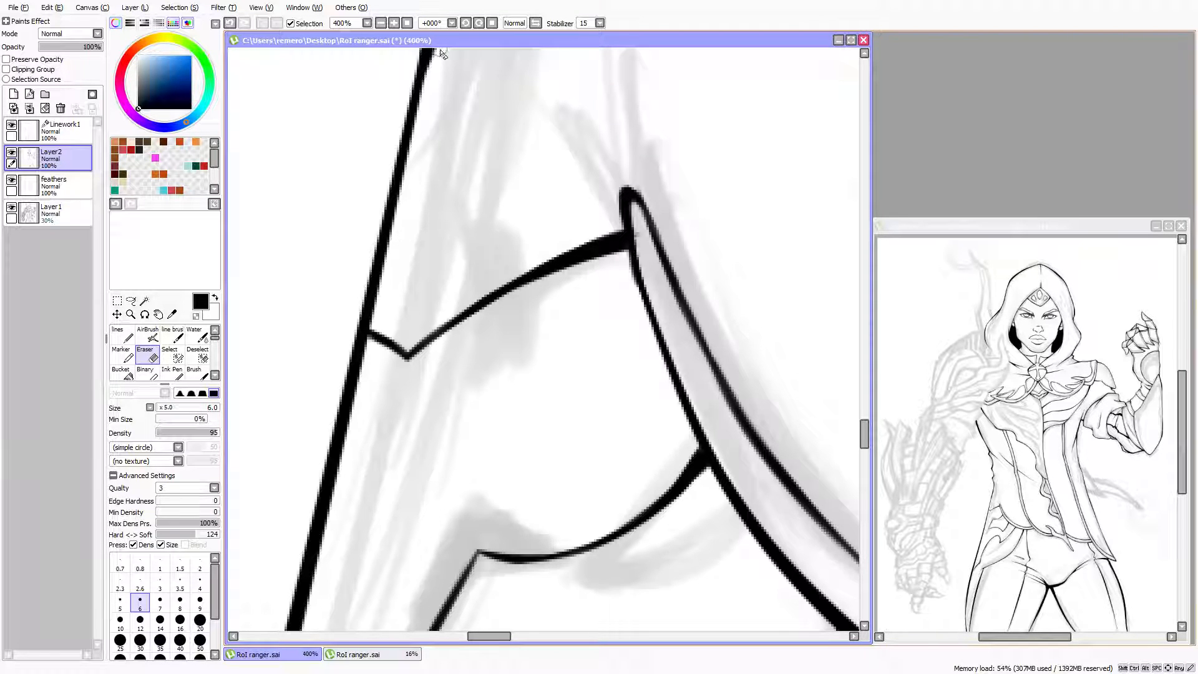
{"action": "scroll", "coordinate": [701, 182], "scroll_direction": "down", "scroll_amount": 2}
{"action": "scroll", "coordinate": [712, 193], "scroll_direction": "up", "scroll_amount": 2}
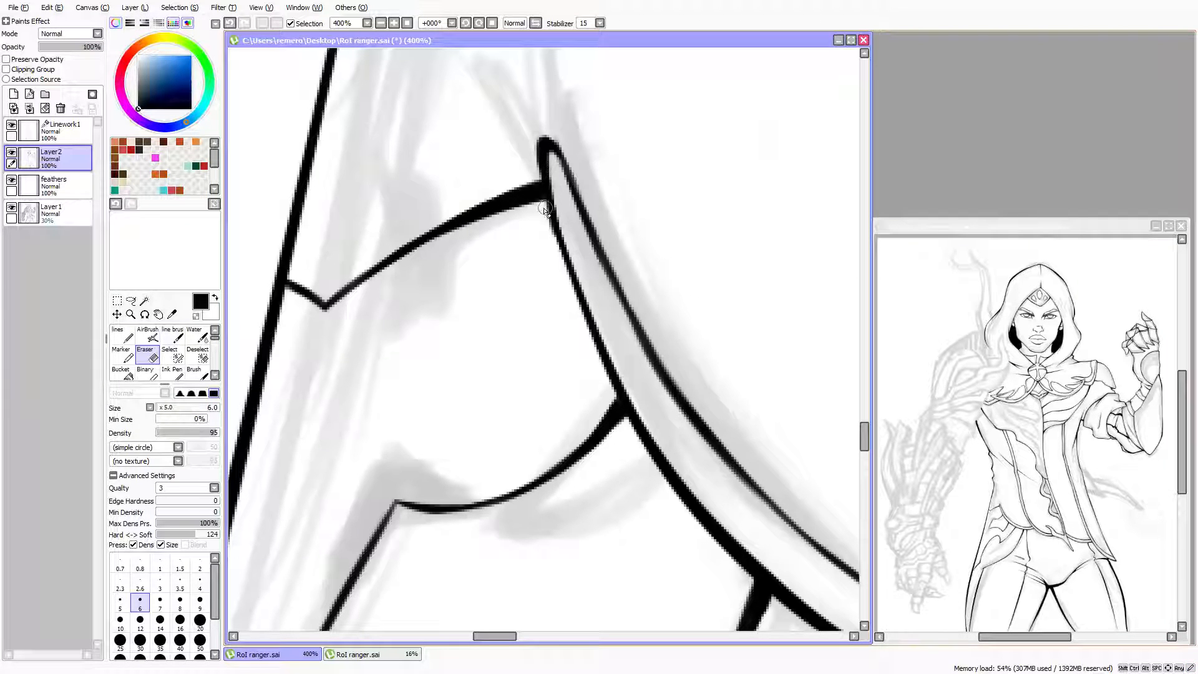
Compare the finished vest tail folds in the mirrored and normal views
{"action": "scroll", "coordinate": [608, 231], "scroll_direction": "down", "scroll_amount": 4}
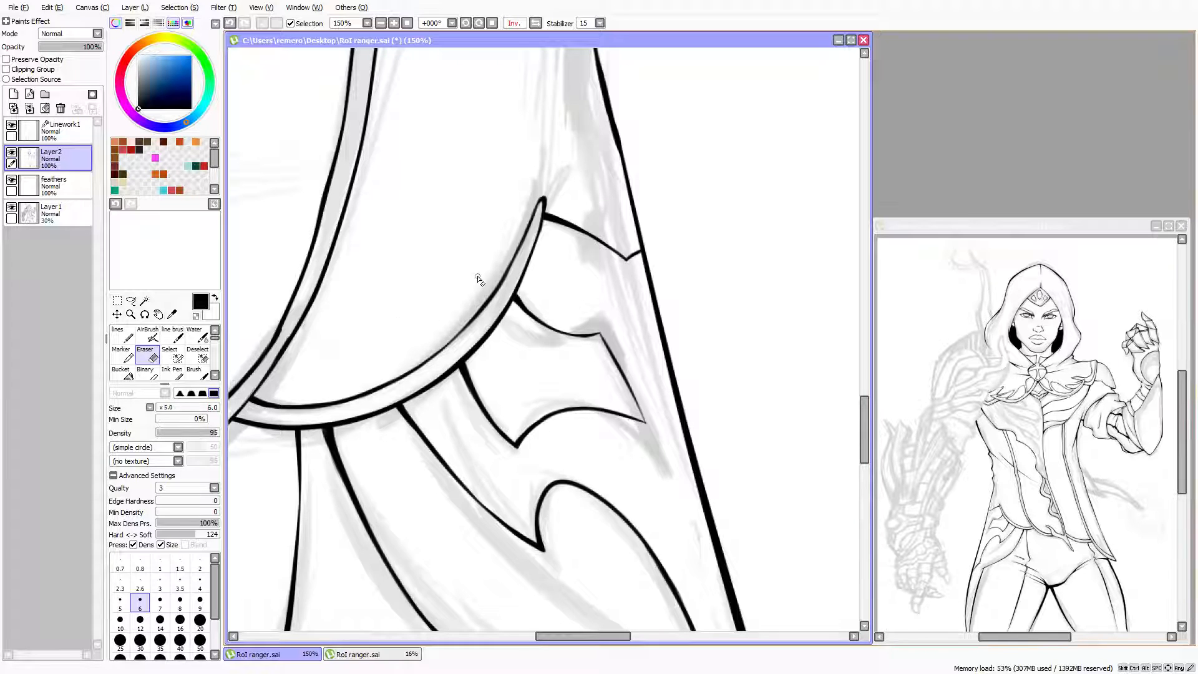
{"action": "scroll", "coordinate": [469, 301], "scroll_direction": "down", "scroll_amount": 2}
{"action": "key", "text": "Up"}
{"action": "key", "text": "Up"}
{"action": "key", "text": "Up"}
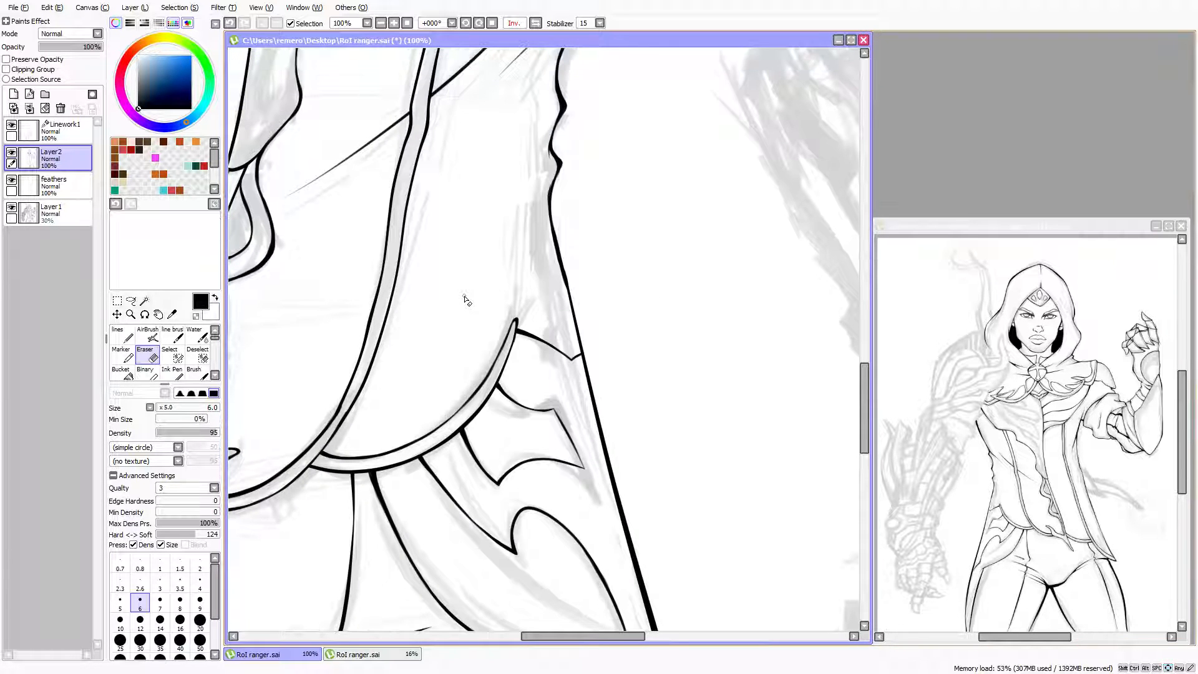
{"action": "key", "text": "h"}
{"action": "scroll", "coordinate": [553, 262], "scroll_direction": "down", "scroll_amount": 2}
{"action": "key", "text": "Up"}
{"action": "key", "text": "Up"}
{"action": "key", "text": "Up"}
{"action": "key", "text": "Up"}
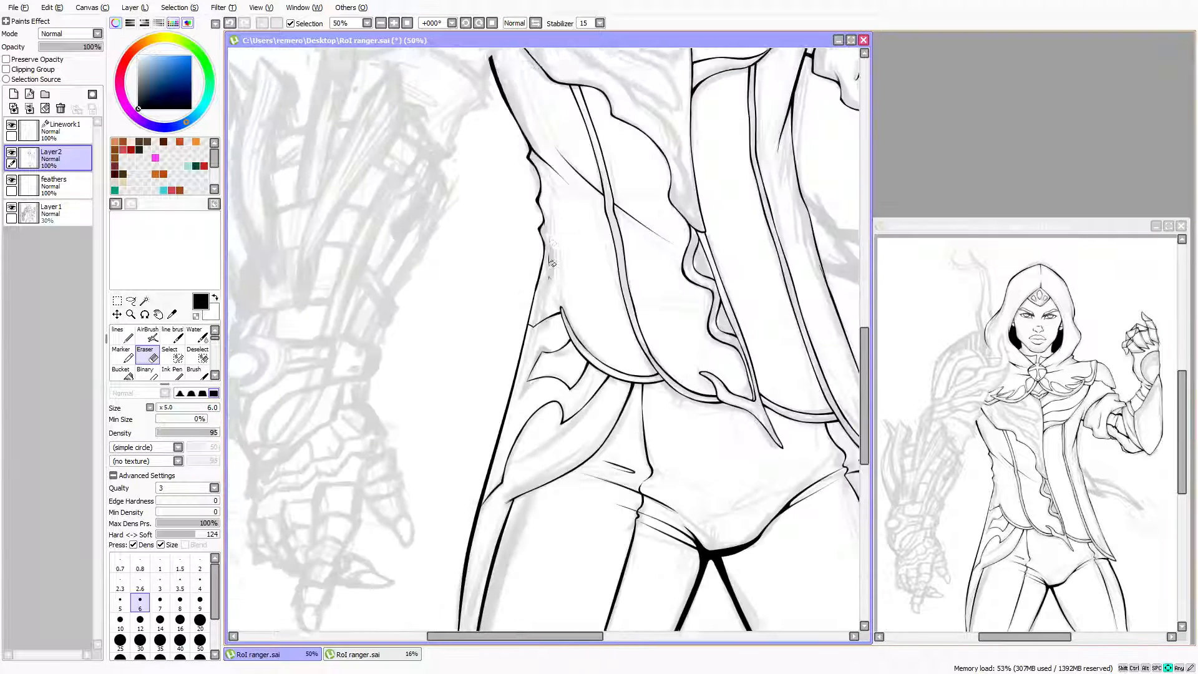
Look over the whole figure's line art from vest to hood, including the still uninked sketched arm
{"action": "key", "text": "Up"}
{"action": "key", "text": "Up"}
{"action": "key", "text": "Up"}
{"action": "key", "text": "Up"}
{"action": "key", "text": "Up"}
{"action": "key", "text": "Up"}
{"action": "key", "text": "Up"}
{"action": "key", "text": "Up"}
{"action": "key", "text": "Up"}
{"action": "key", "text": "Right"}
{"action": "key", "text": "Right"}
{"action": "key", "text": "Right"}
{"action": "key", "text": "Right"}
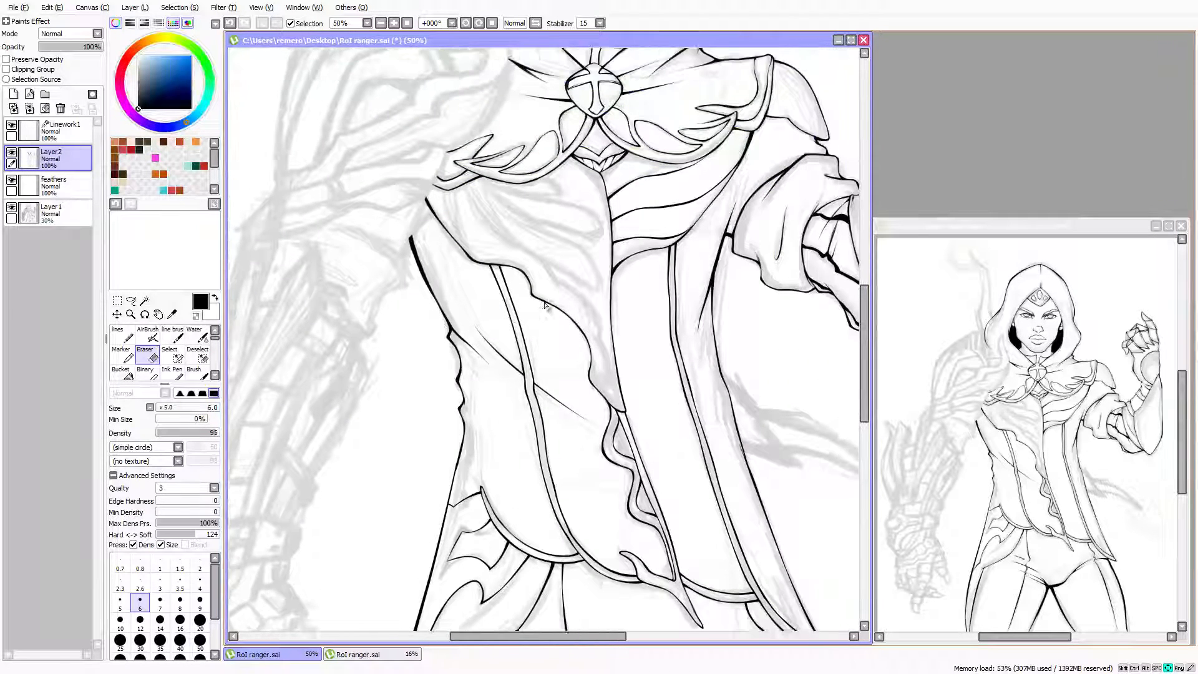
{"action": "key", "text": "Up"}
{"action": "key", "text": "Up"}
{"action": "key", "text": "Up"}
{"action": "key", "text": "Up"}
{"action": "key", "text": "Left"}
{"action": "key", "text": "Left"}
{"action": "key", "text": "Left"}
{"action": "key", "text": "Left"}
{"action": "key", "text": "Down"}
{"action": "key", "text": "Down"}
{"action": "key", "text": "Down"}
{"action": "key", "text": "Down"}
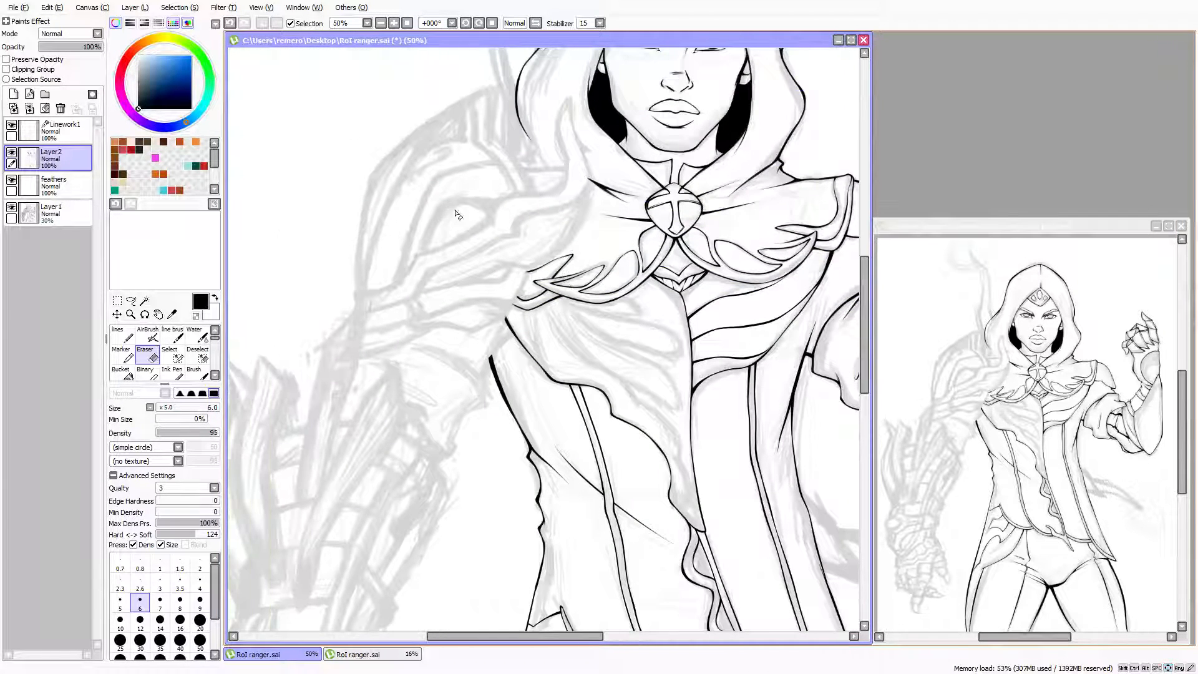
{"action": "key", "text": "Left"}
{"action": "key", "text": "Left"}
{"action": "key", "text": "Down"}
{"action": "key", "text": "Down"}
{"action": "key", "text": "Down"}
{"action": "key", "text": "Down"}
{"action": "key", "text": "Down"}
{"action": "key", "text": "Down"}
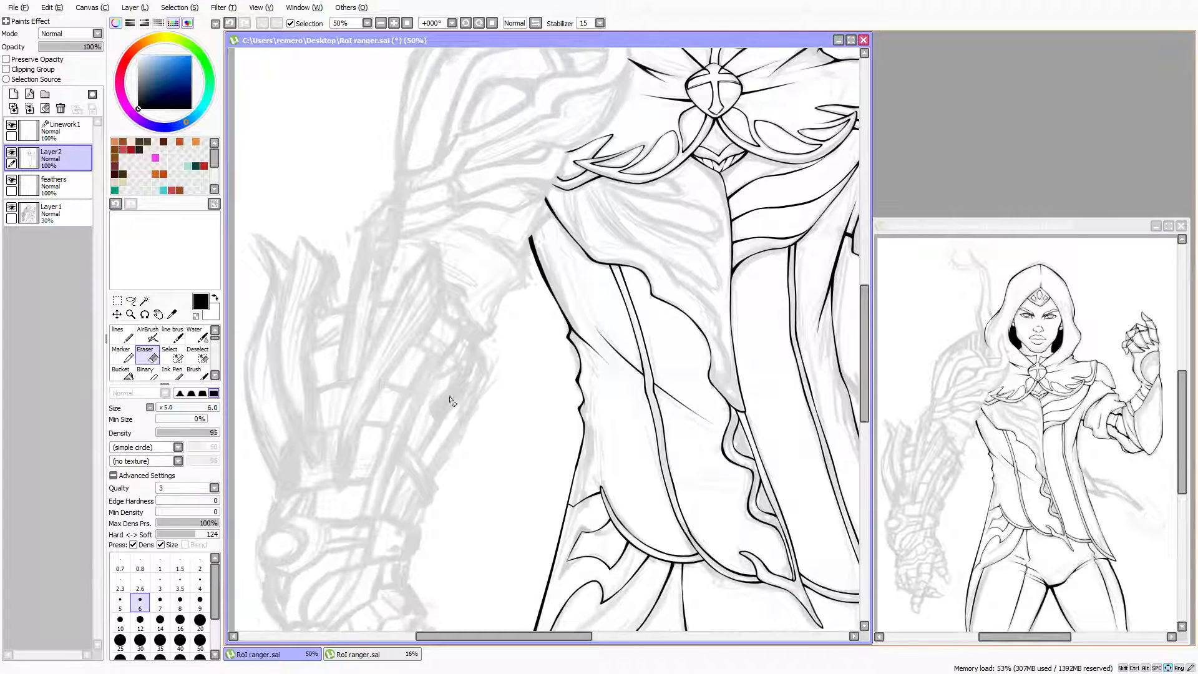
{"action": "key", "text": "Down"}
{"action": "key", "text": "Down"}
{"action": "key", "text": "Down"}
{"action": "key", "text": "Down"}
{"action": "key", "text": "Down"}
{"action": "key", "text": "Down"}
{"action": "key", "text": "ctrl+minus"}
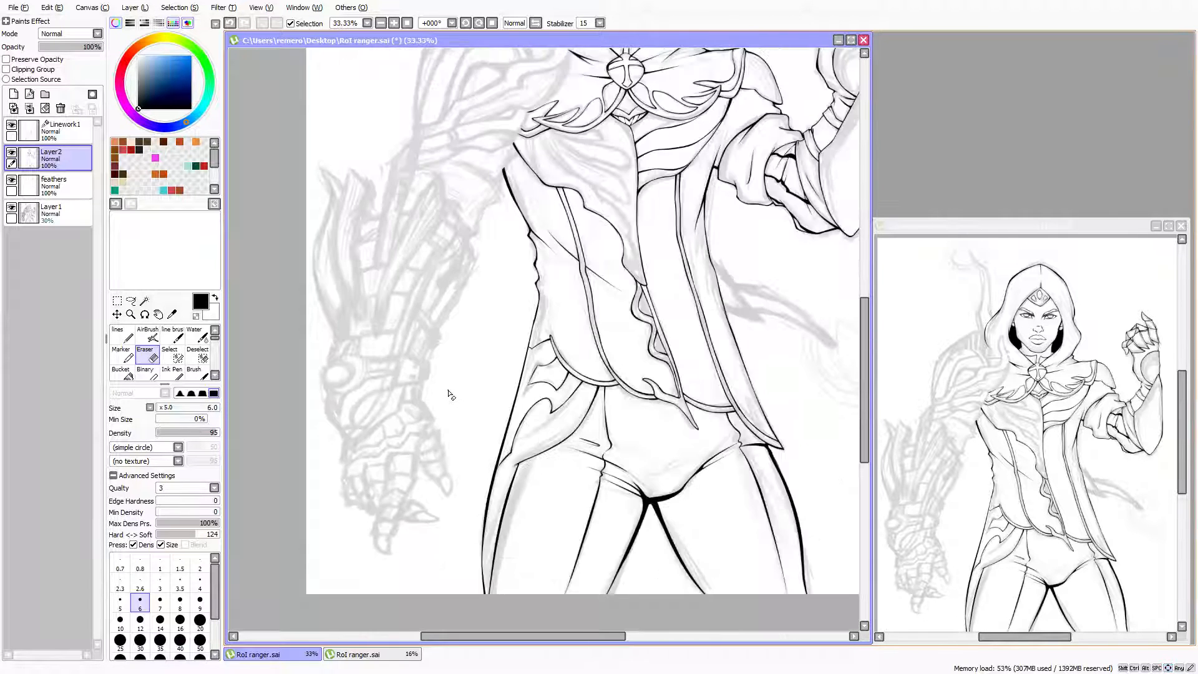
{"action": "key", "text": "Up"}
{"action": "key", "text": "Up"}
{"action": "key", "text": "Up"}
{"action": "key", "text": "Up"}
{"action": "key", "text": "Up"}
{"action": "key", "text": "Up"}
{"action": "key", "text": "Up"}
{"action": "key", "text": "Up"}
{"action": "key", "text": "Right"}
{"action": "key", "text": "Right"}
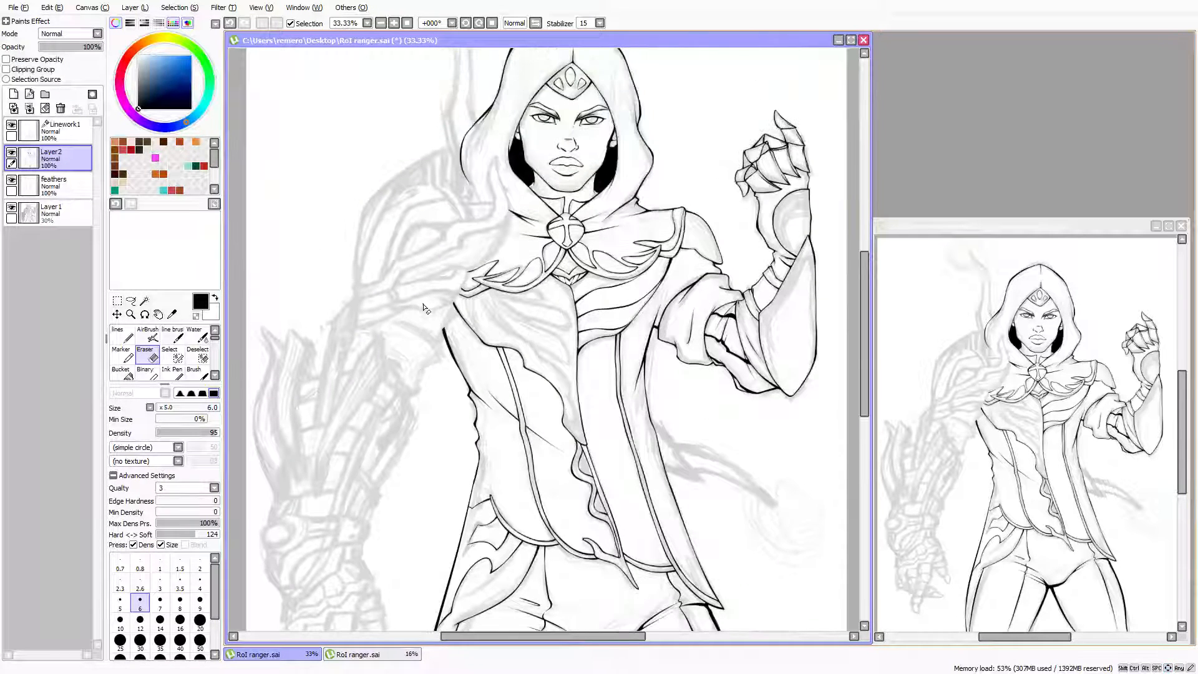
Save the drawing
{"action": "key", "text": "ctrl+plus"}
{"action": "key", "text": "ctrl+plus"}
{"action": "key", "text": "ctrl+plus"}
{"action": "key", "text": "Left"}
{"action": "key", "text": "Left"}
{"action": "key", "text": "Left"}
{"action": "key", "text": "Left"}
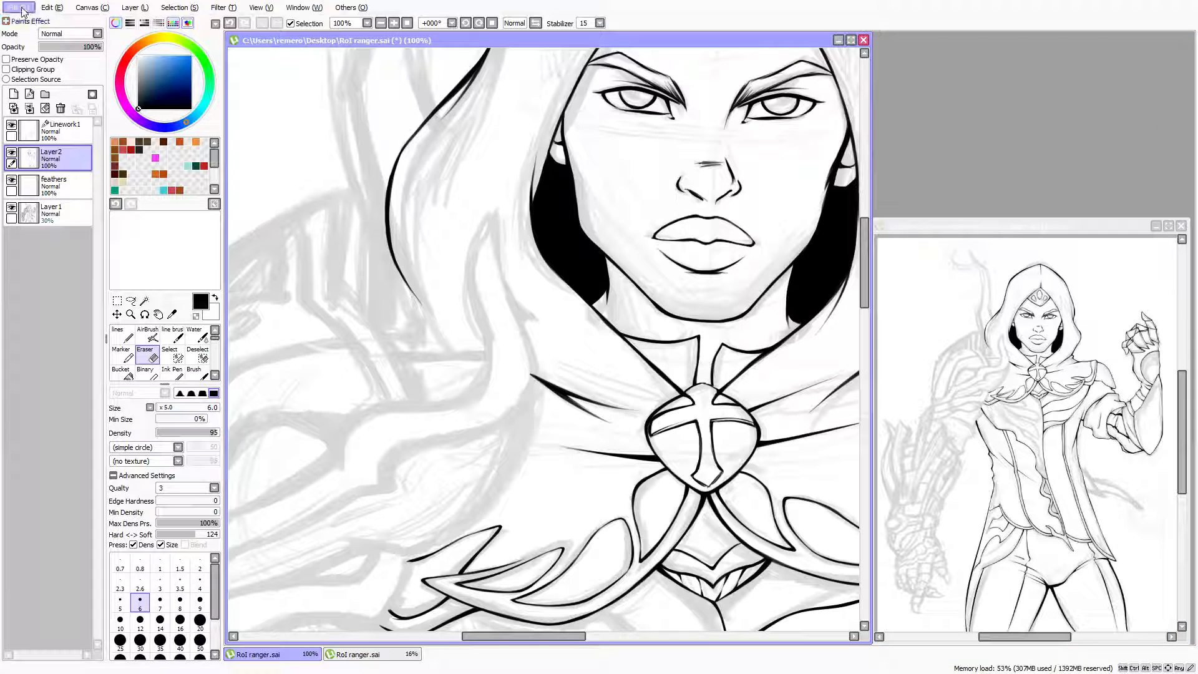
{"action": "left_click", "coordinate": [38, 81]}
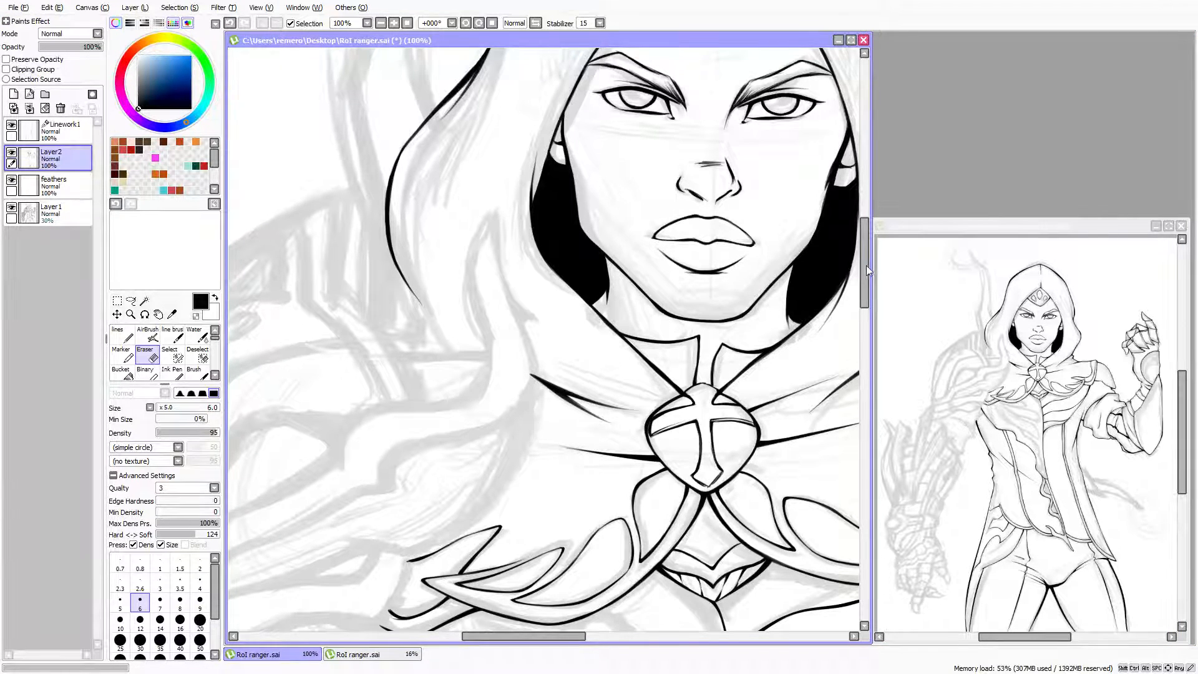
Examine the inked vest, cape clasp and leaf-shaped collar trim for areas that still need line work
{"action": "left_click_drag", "start_coordinate": [867, 266], "coordinate": [865, 331]}
{"action": "scroll", "coordinate": [798, 408], "scroll_direction": "down", "scroll_amount": 1}
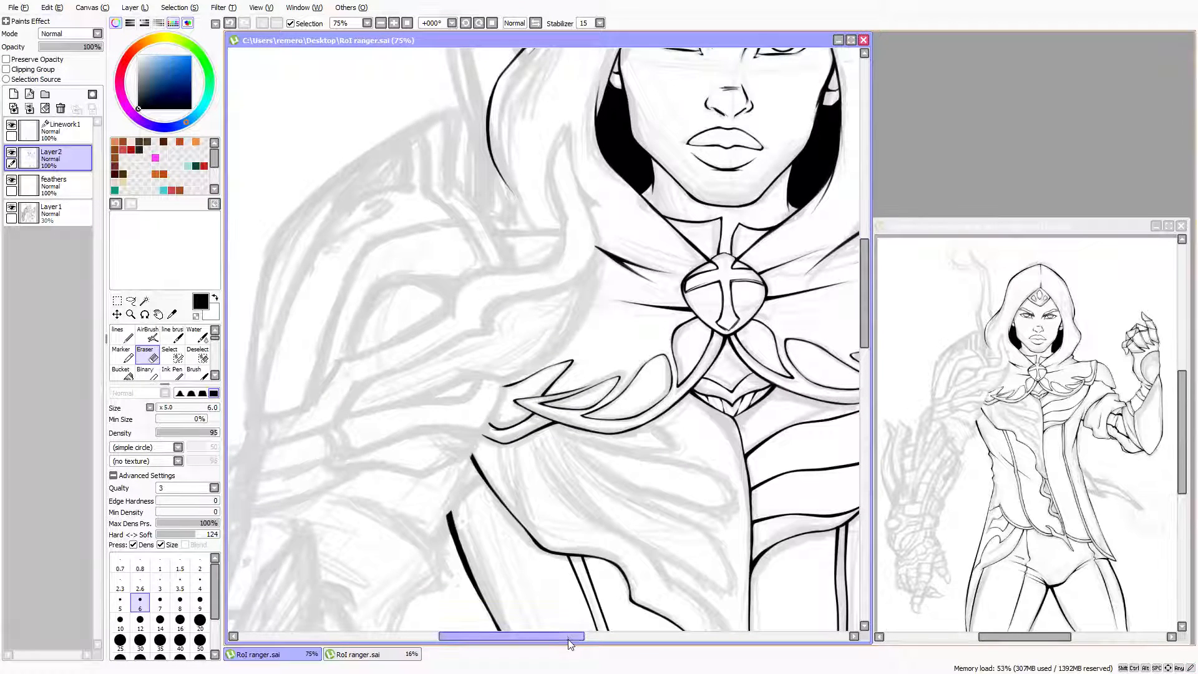
{"action": "left_click_drag", "start_coordinate": [569, 643], "coordinate": [603, 643]}
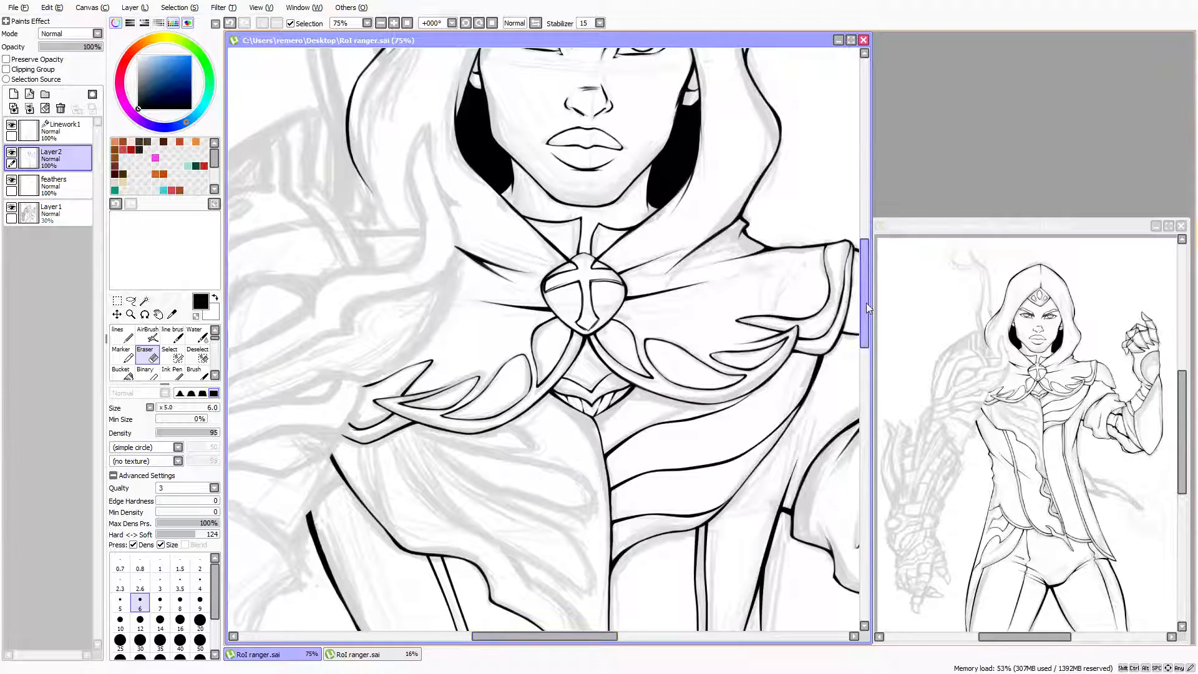
{"action": "left_click_drag", "start_coordinate": [867, 303], "coordinate": [870, 385]}
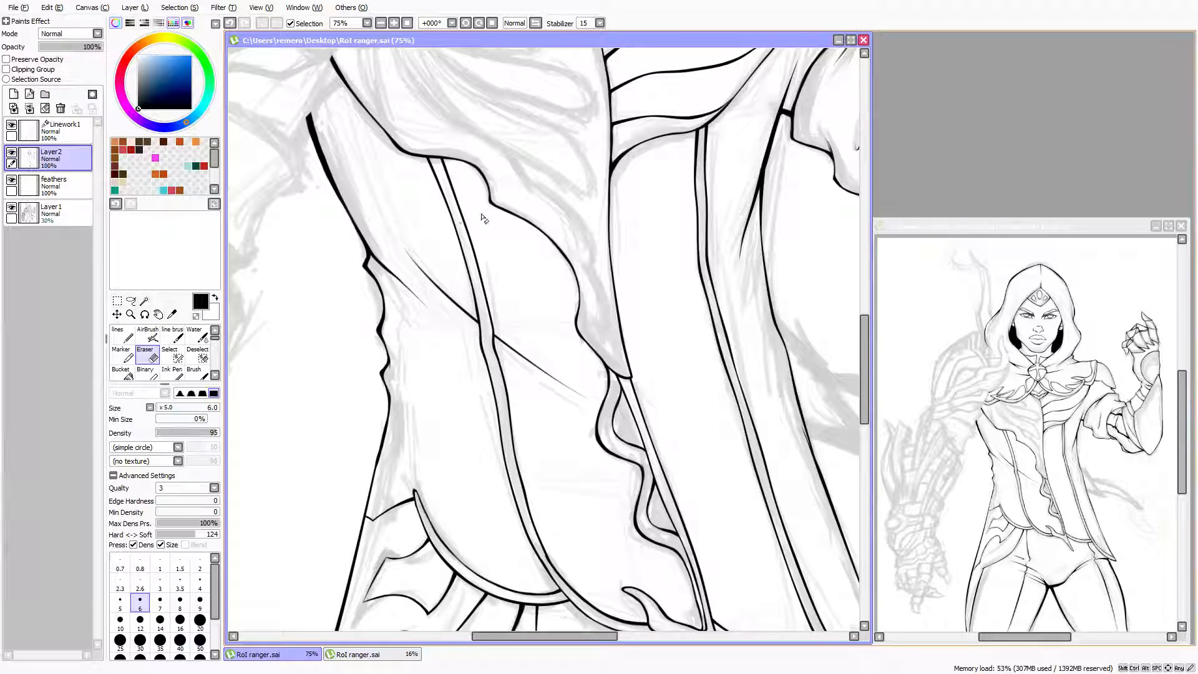
{"action": "left_click_drag", "start_coordinate": [864, 368], "coordinate": [655, 291]}
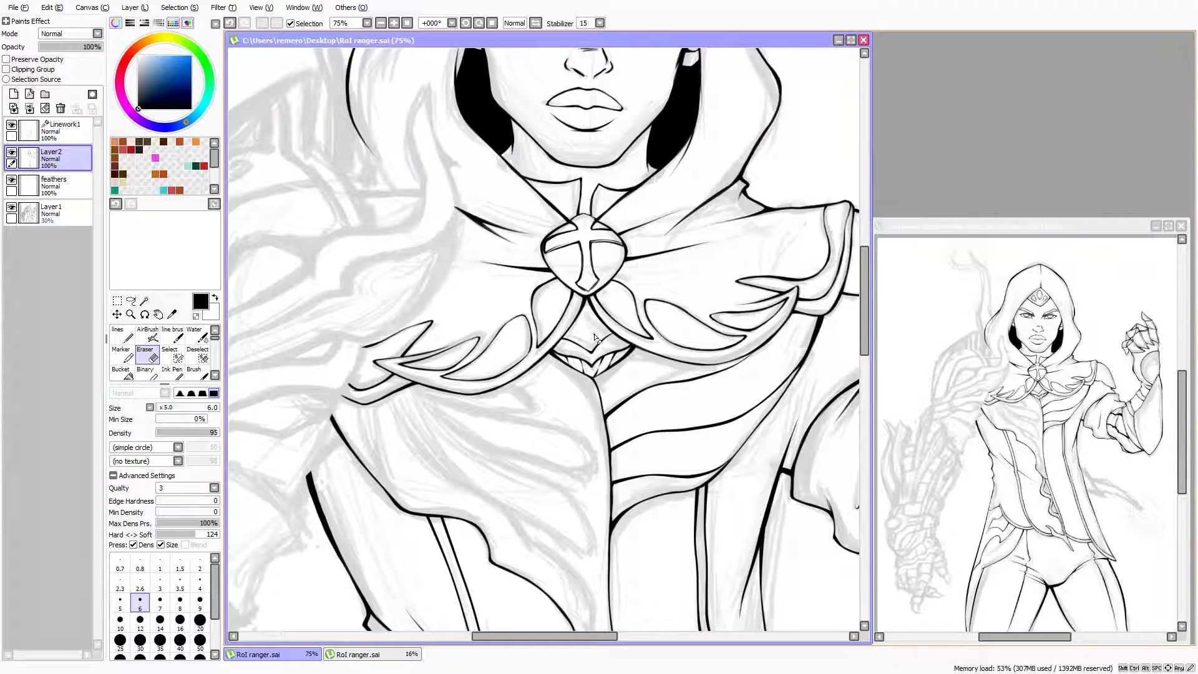
{"action": "scroll", "coordinate": [575, 304], "scroll_direction": "up", "scroll_amount": 1}
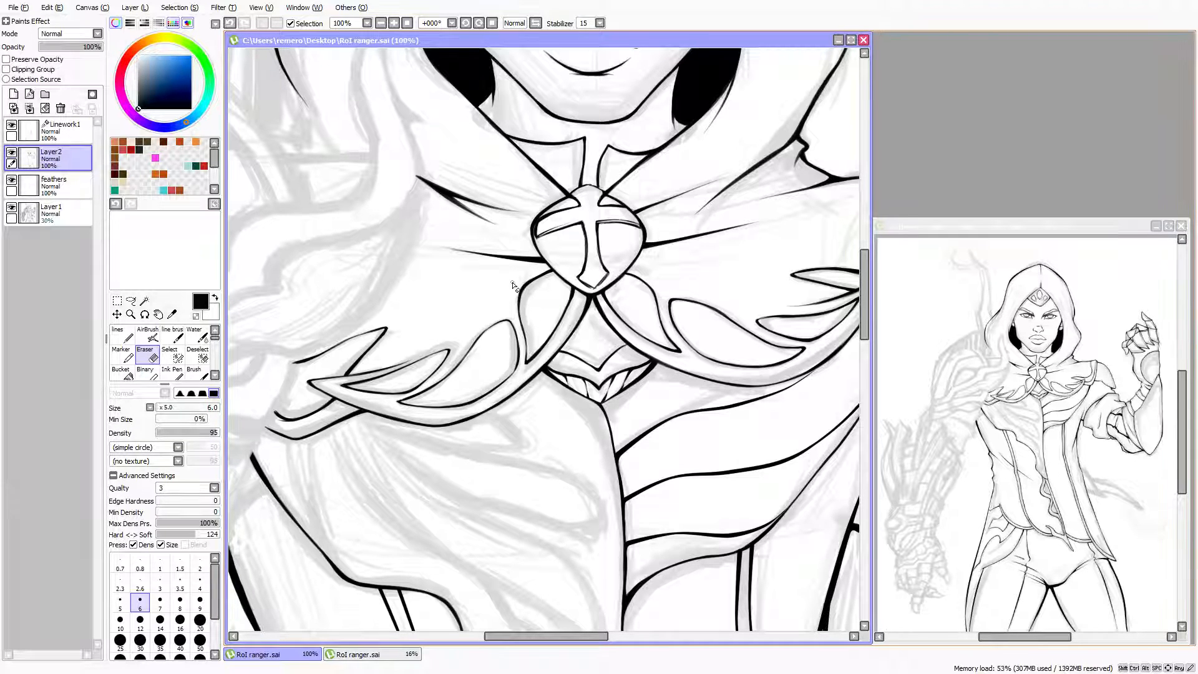
{"action": "scroll", "coordinate": [528, 265], "scroll_direction": "down", "scroll_amount": 1}
{"action": "scroll", "coordinate": [528, 265], "scroll_direction": "up", "scroll_amount": 1}
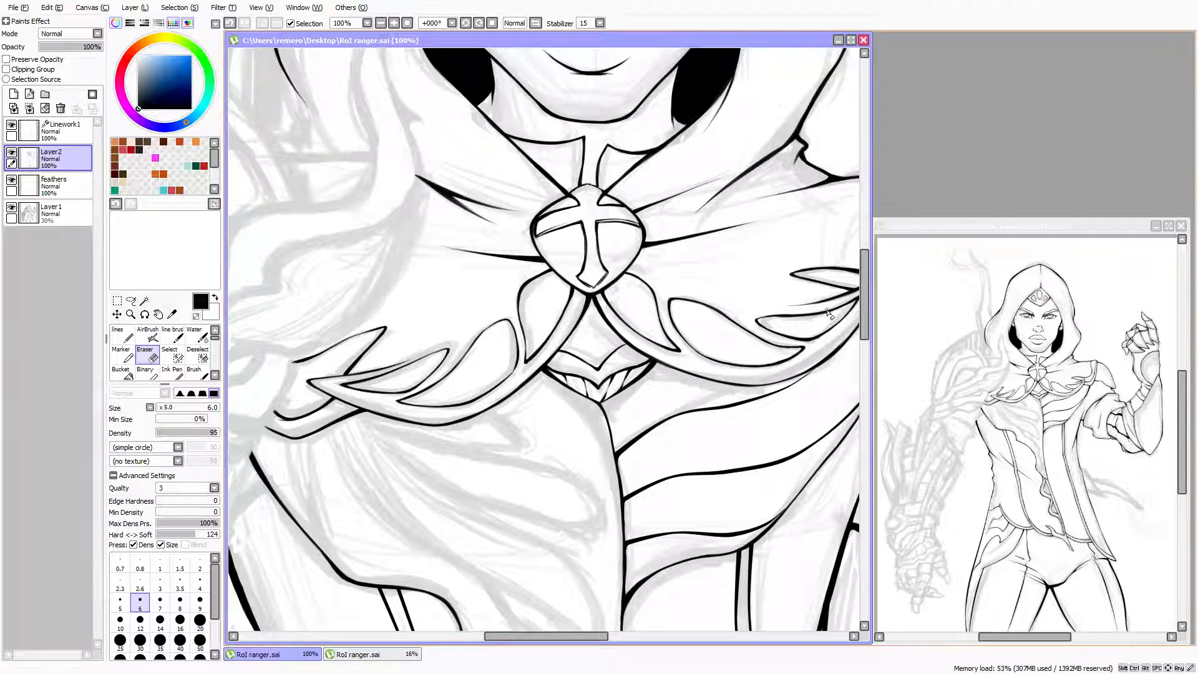
Ink a short tapered neck line beneath the jaw with the lines brush at size 10, thickening it near the jawline
{"action": "left_click_drag", "start_coordinate": [865, 321], "coordinate": [861, 283]}
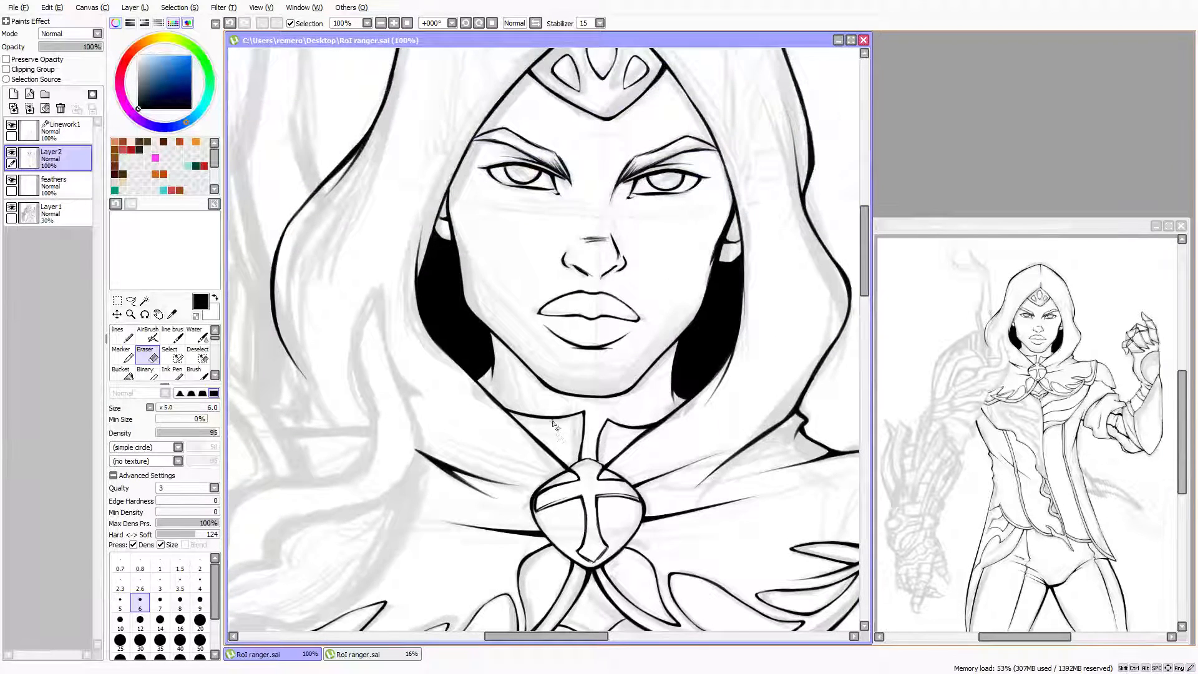
{"action": "scroll", "coordinate": [553, 424], "scroll_direction": "up", "scroll_amount": 4}
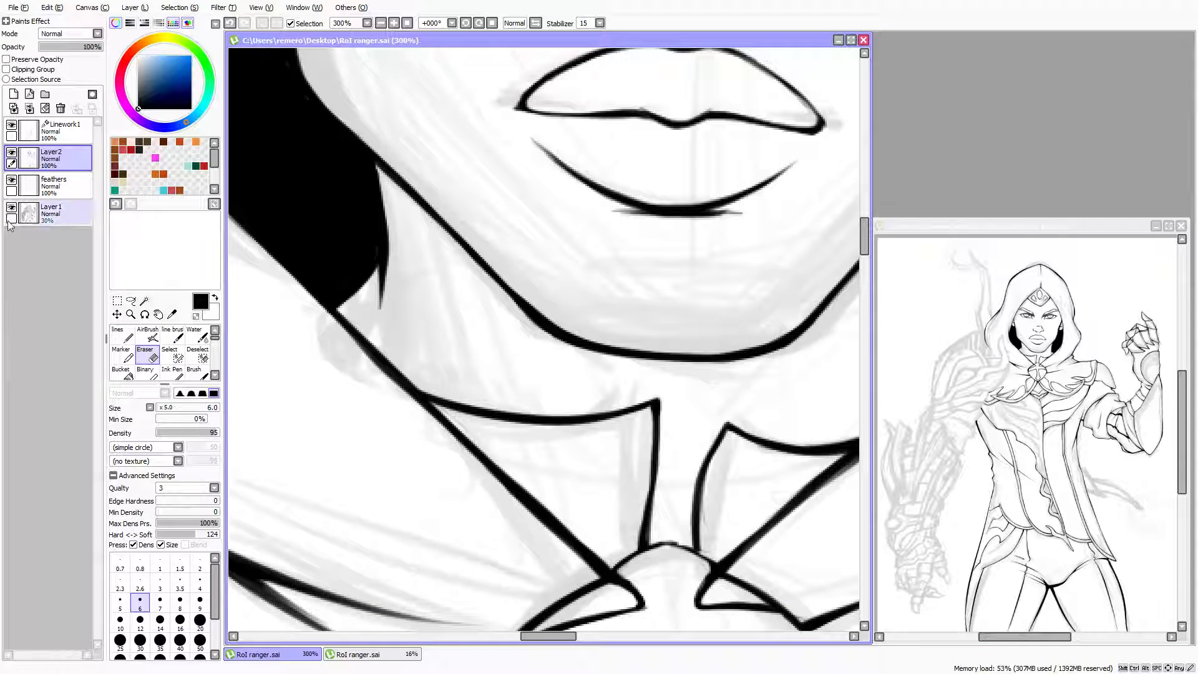
{"action": "left_click", "coordinate": [123, 337]}
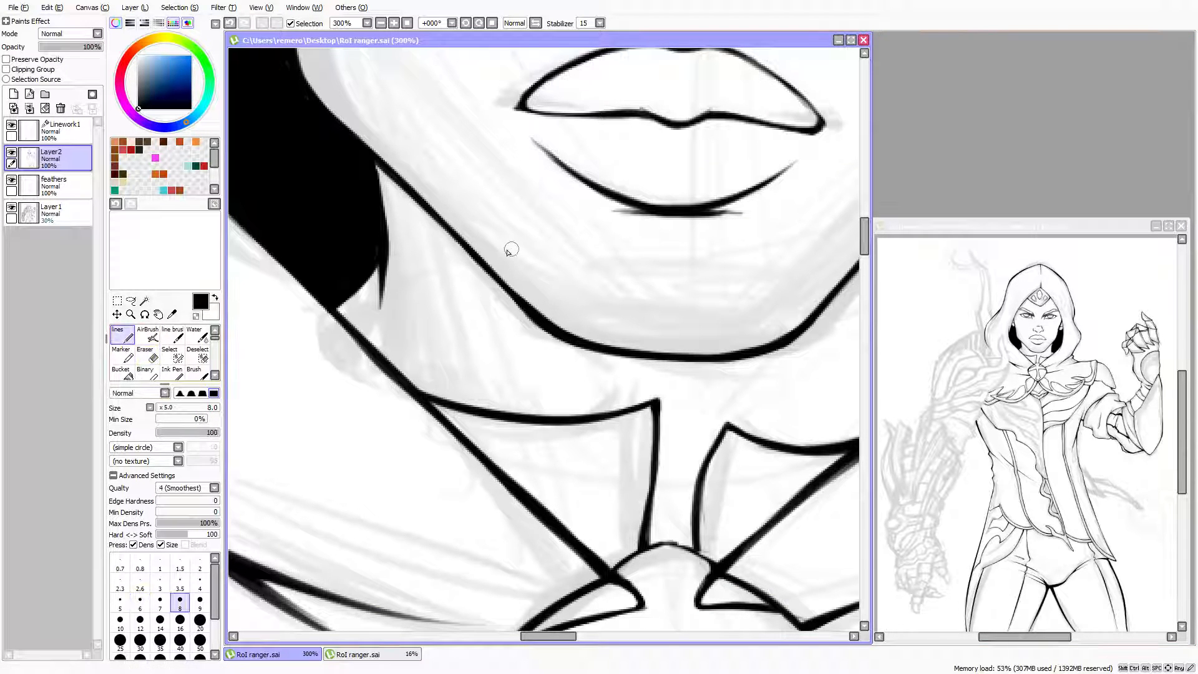
{"action": "key", "text": "bracketright"}
{"action": "key", "text": "bracketright"}
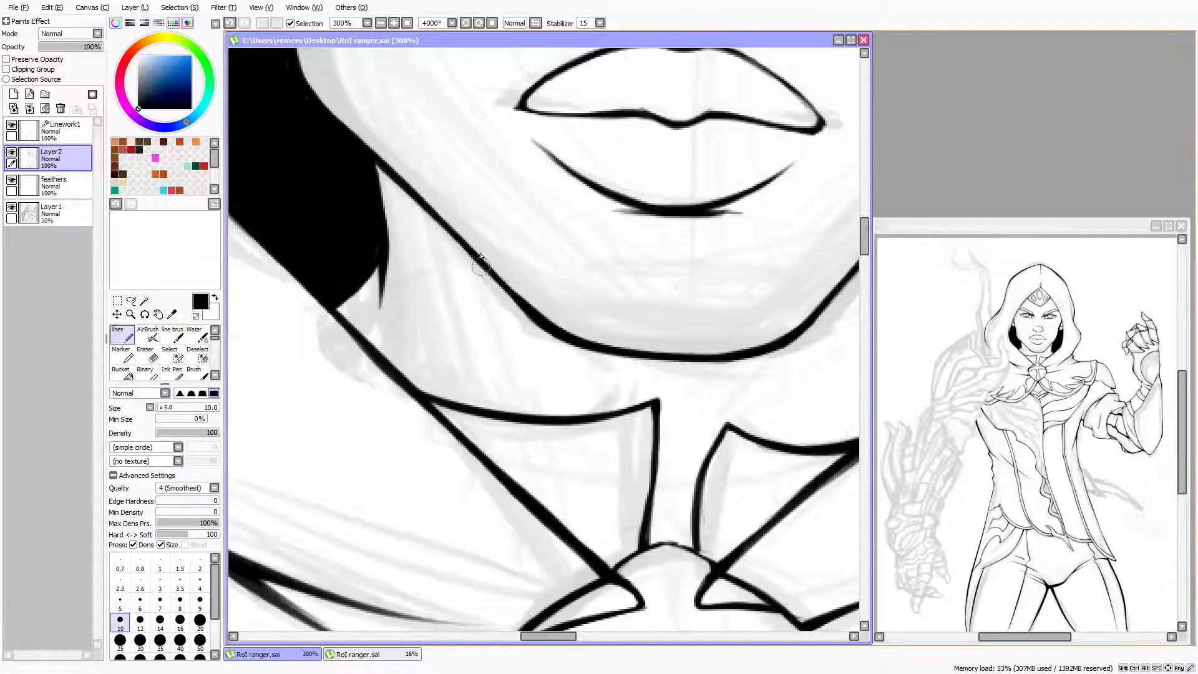
{"action": "mouse_move", "coordinate": [495, 295]}
{"action": "left_mouse_down"}
{"action": "mouse_move", "coordinate": [483, 264]}
{"action": "mouse_move", "coordinate": [529, 370]}
{"action": "left_mouse_up"}
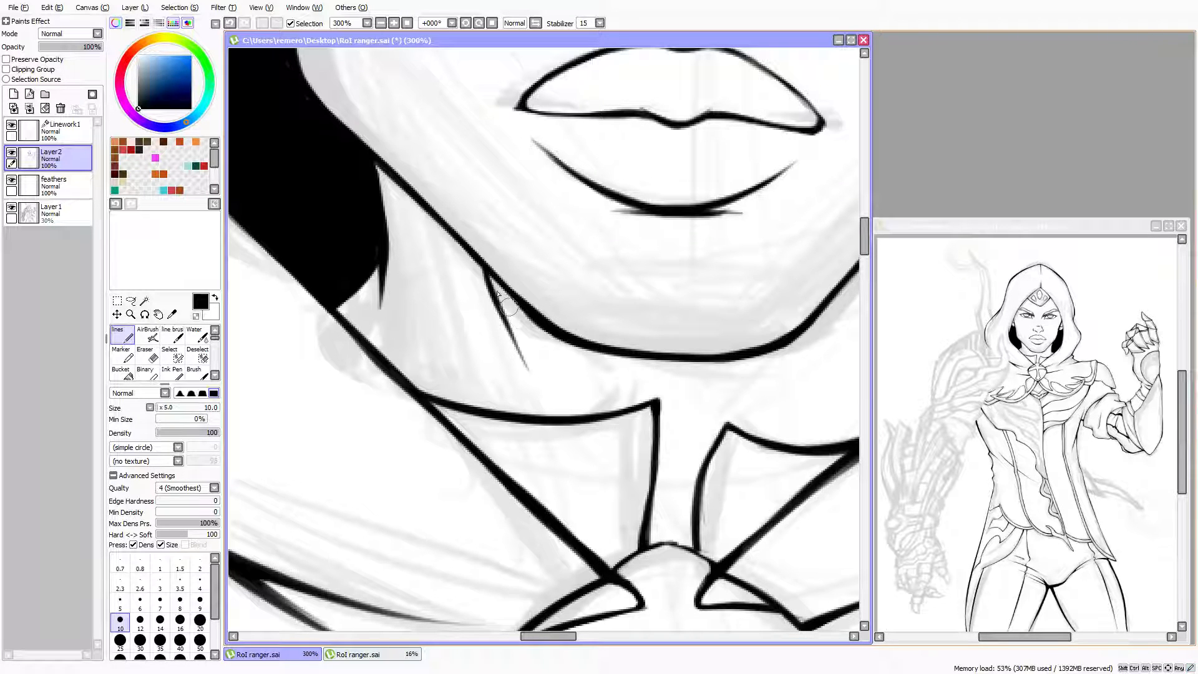
{"action": "mouse_move", "coordinate": [490, 275]}
{"action": "left_mouse_down"}
{"action": "mouse_move", "coordinate": [499, 304]}
{"action": "mouse_move", "coordinate": [494, 278]}
{"action": "mouse_move", "coordinate": [513, 334]}
{"action": "mouse_move", "coordinate": [492, 277]}
{"action": "mouse_move", "coordinate": [530, 369]}
{"action": "left_mouse_up"}
{"action": "key", "text": "e"}
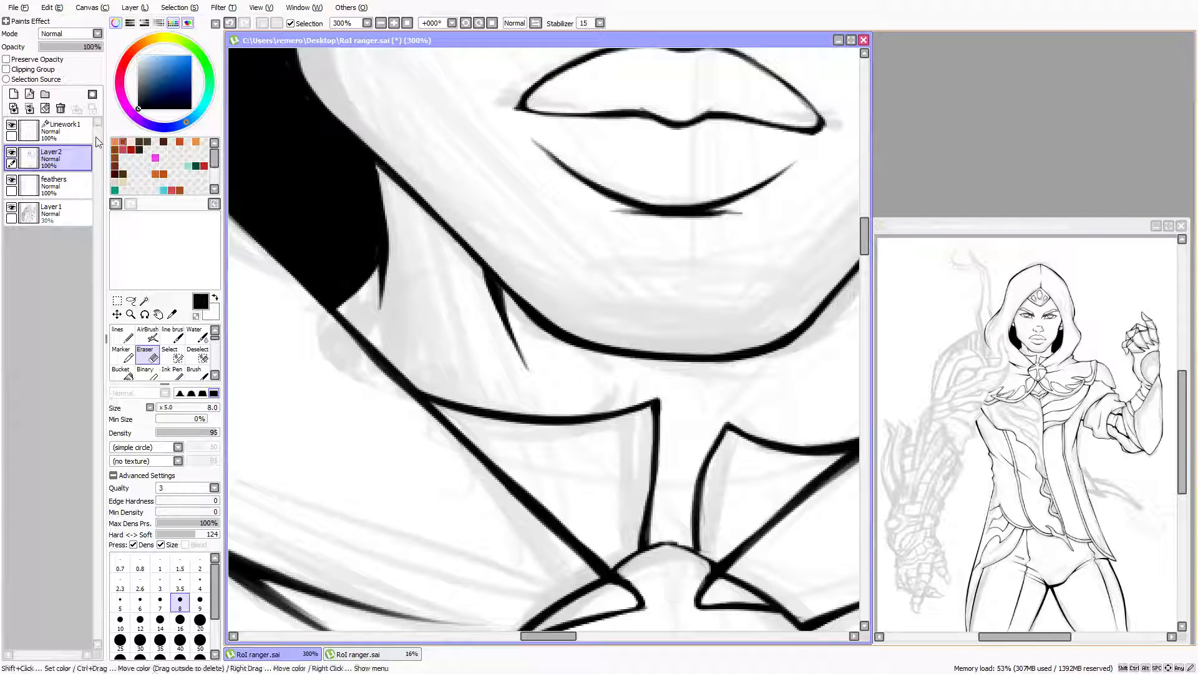
Save the drawing with the added neck line
{"action": "scroll", "coordinate": [411, 272], "scroll_direction": "down", "scroll_amount": 4}
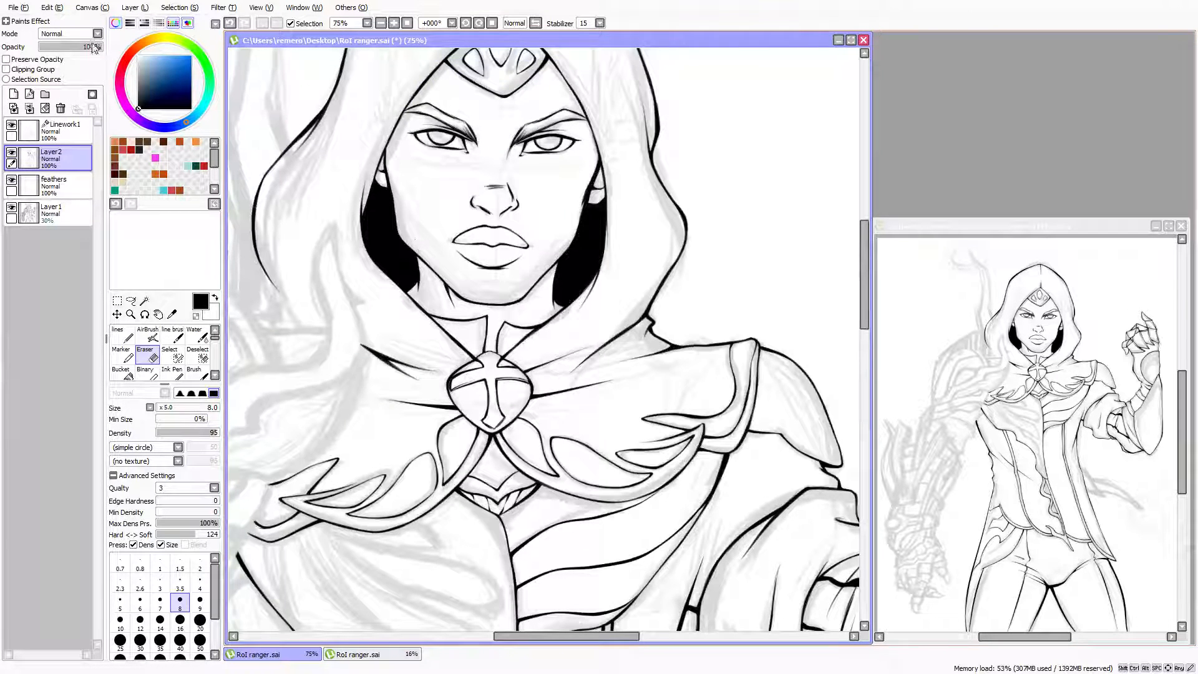
{"action": "left_click", "coordinate": [16, 5]}
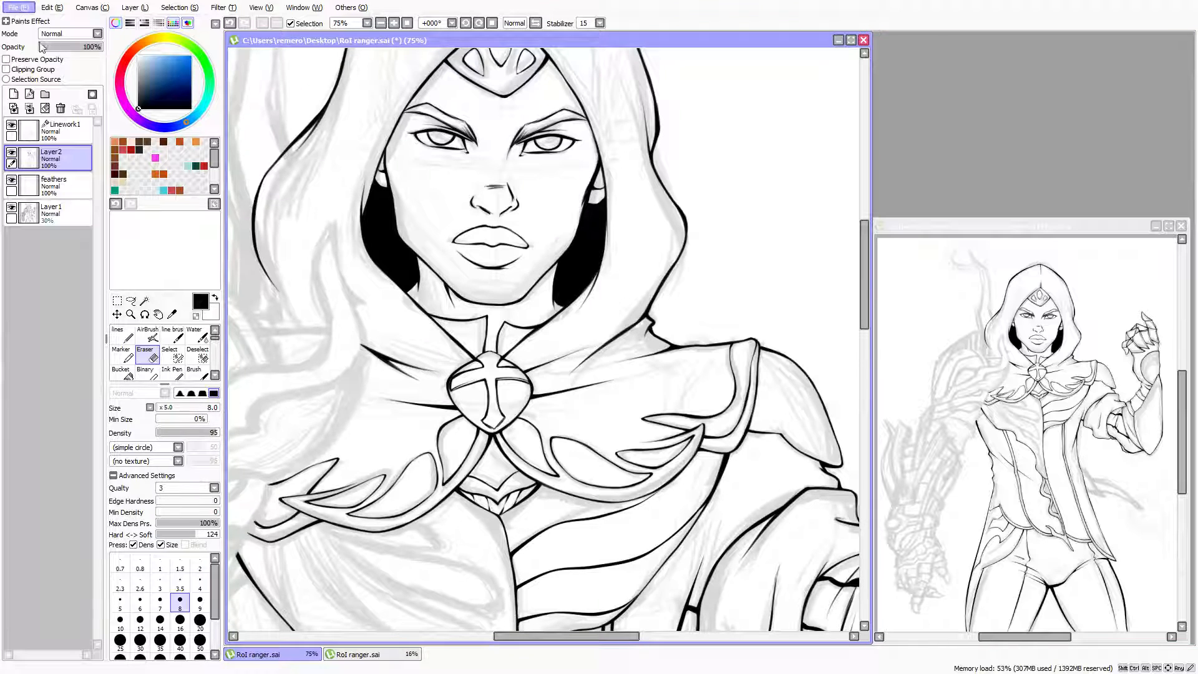
{"action": "left_click", "coordinate": [53, 85]}
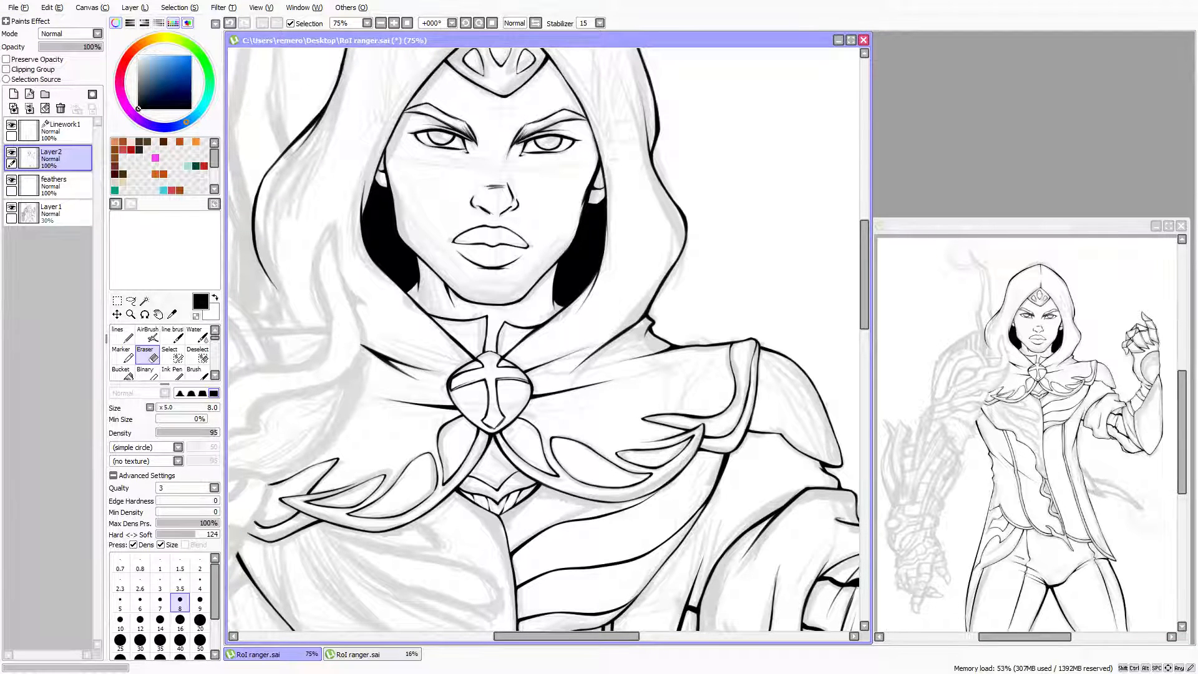